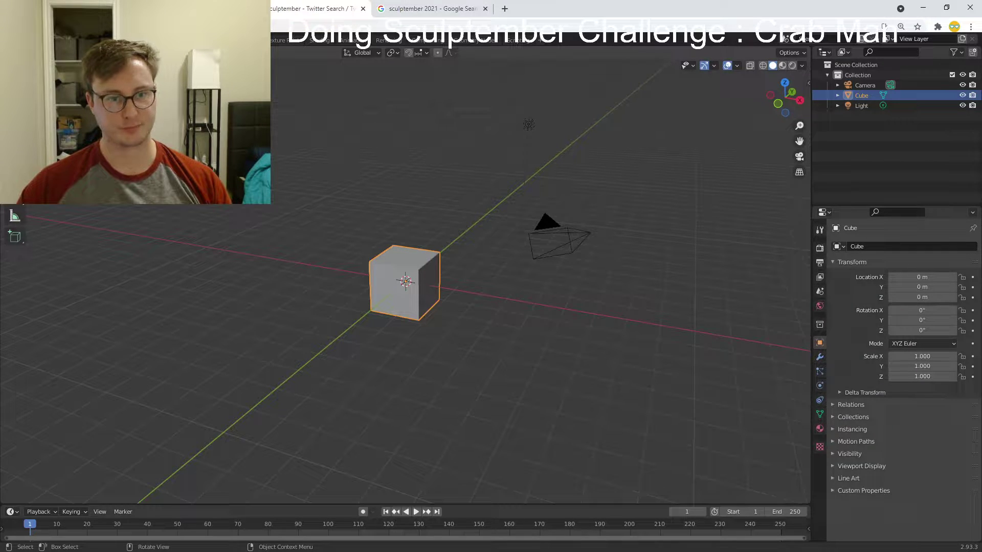
# Scale the default cube's mesh along the Z axis into a thin, flat slab
pyautogui.moveTo(450, 294); pyautogui.dragTo(545, 289, button='middle')
pyautogui.click(583, 144)
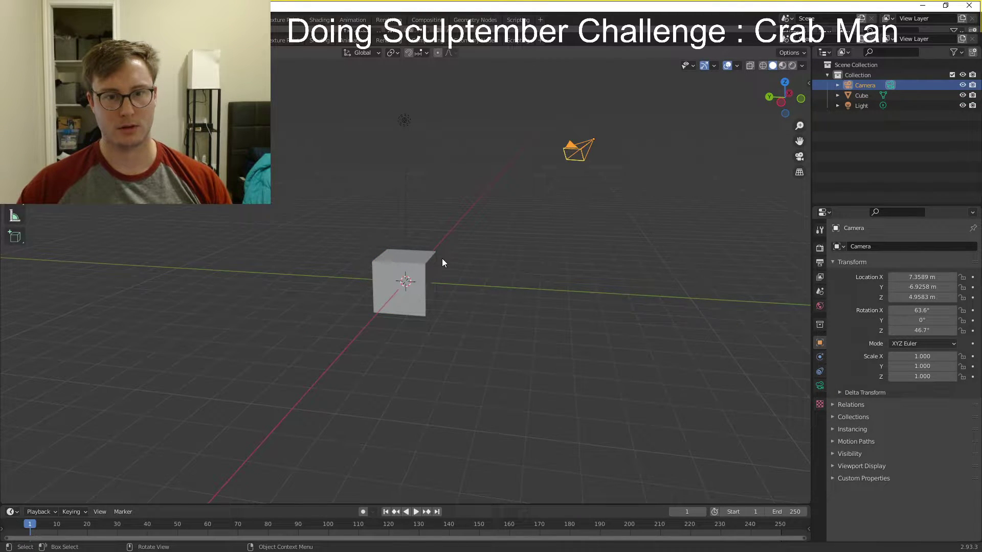
pyautogui.click(422, 268)
pyautogui.press('s')
pyautogui.press('z')
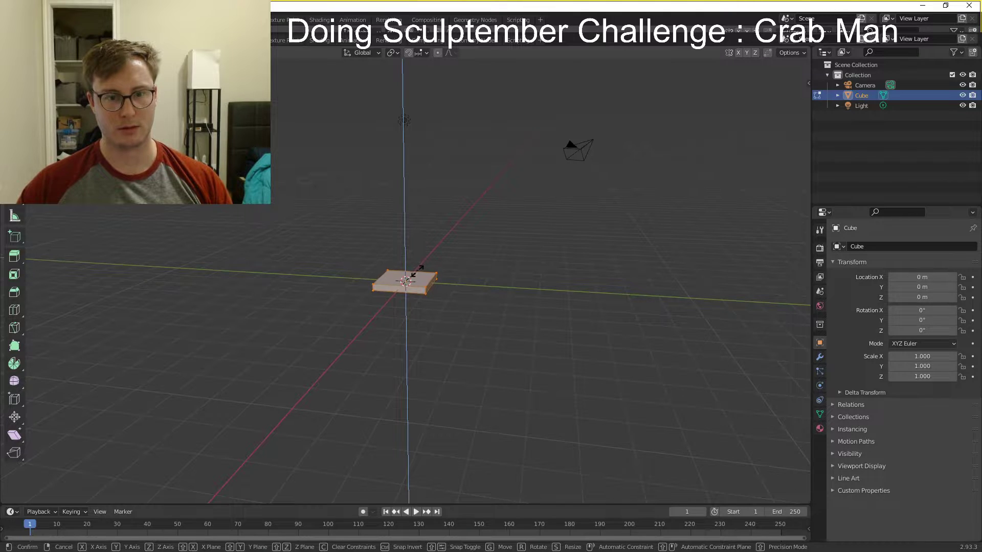
pyautogui.click(412, 279)
pyautogui.scroll(6, 407, 281)
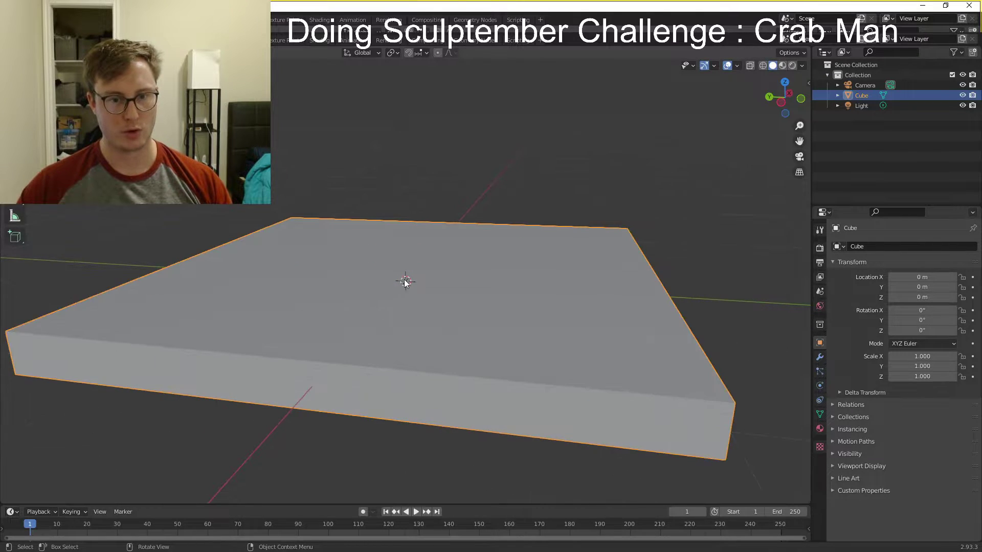
pyautogui.scroll(-5, 405, 281)
pyautogui.press('s')
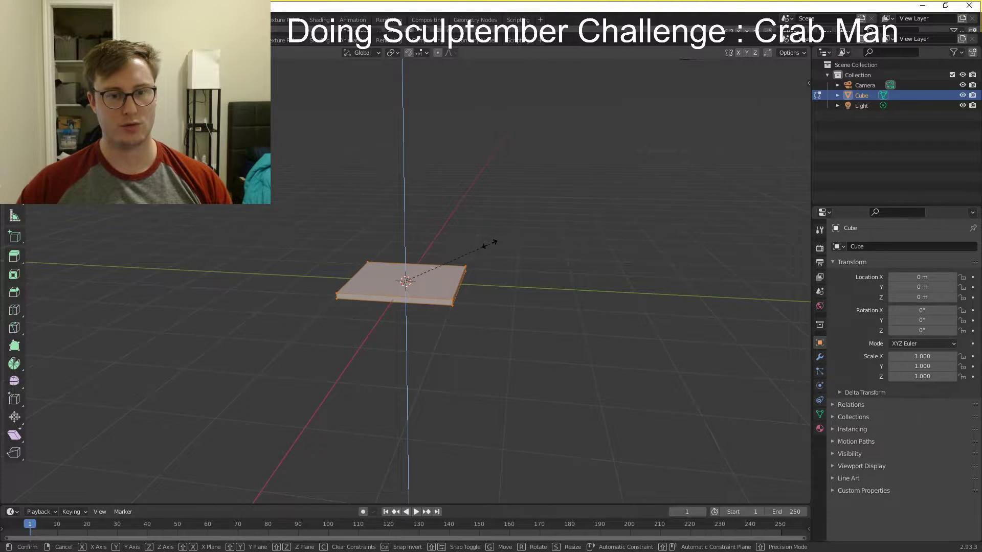
pyautogui.click(482, 248)
pyautogui.moveTo(482, 248); pyautogui.dragTo(431, 285, button='middle')
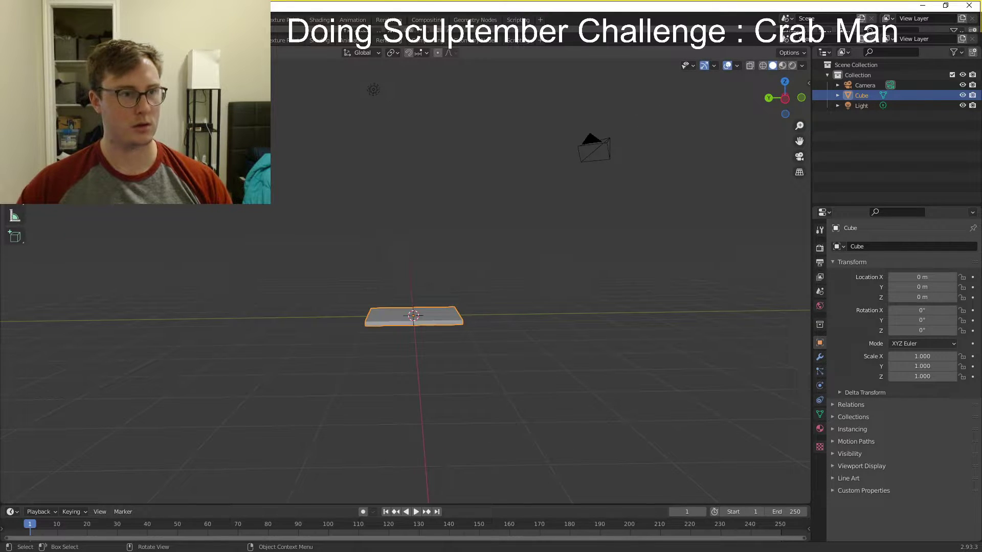
pyautogui.click(22, 19)
pyautogui.moveTo(61, 176)
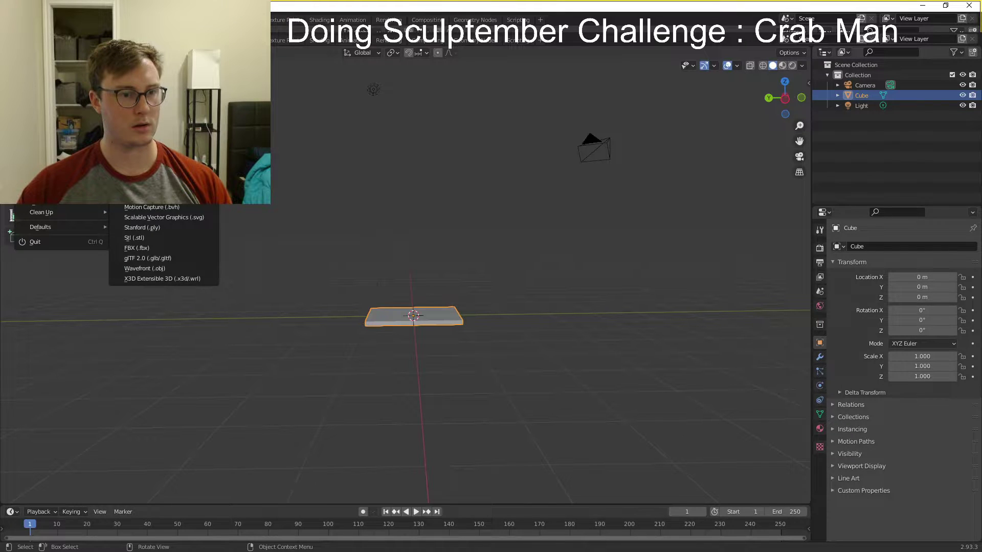
pyautogui.click(432, 202)
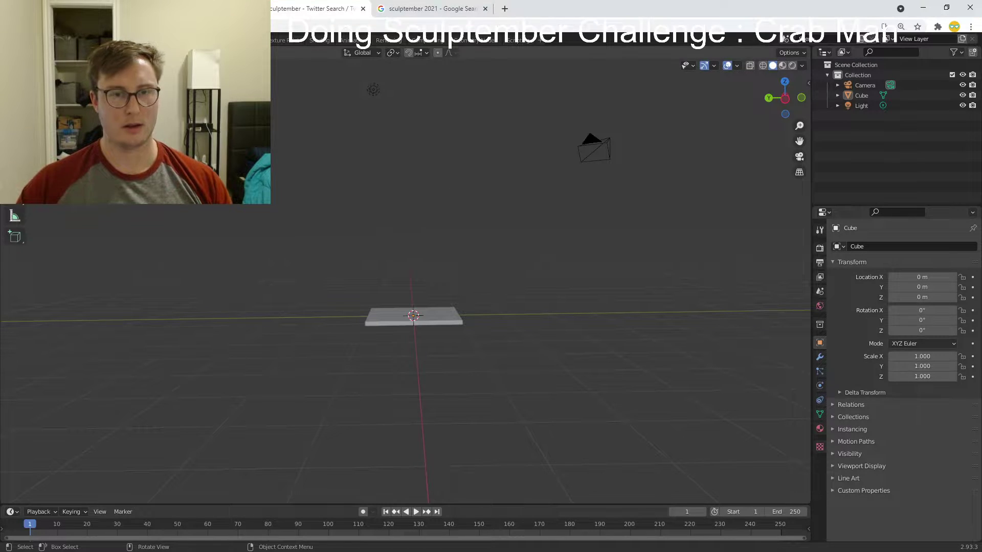
# Open a new tab in Chrome and search for "crab" images
pyautogui.click(505, 9)
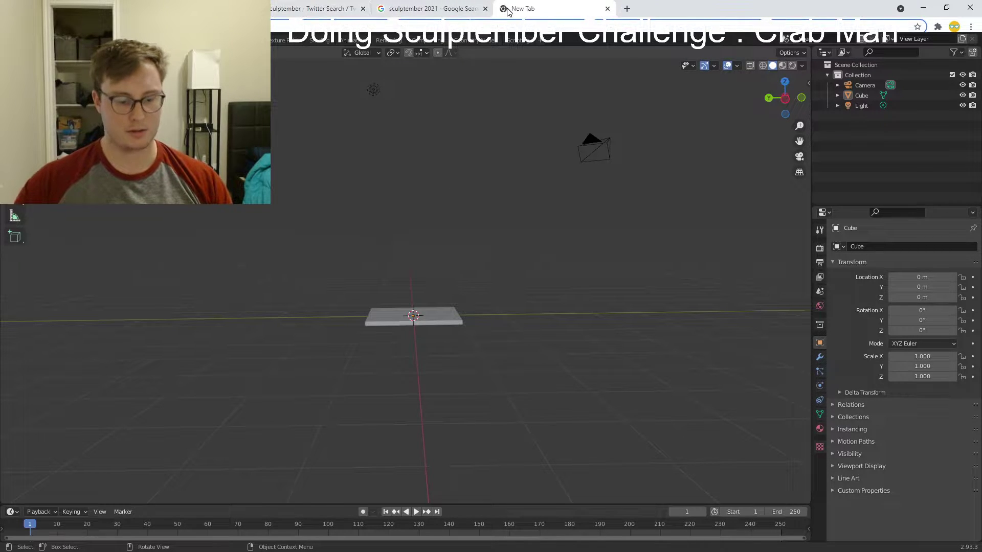
pyautogui.write('crab')
pyautogui.press('Return')
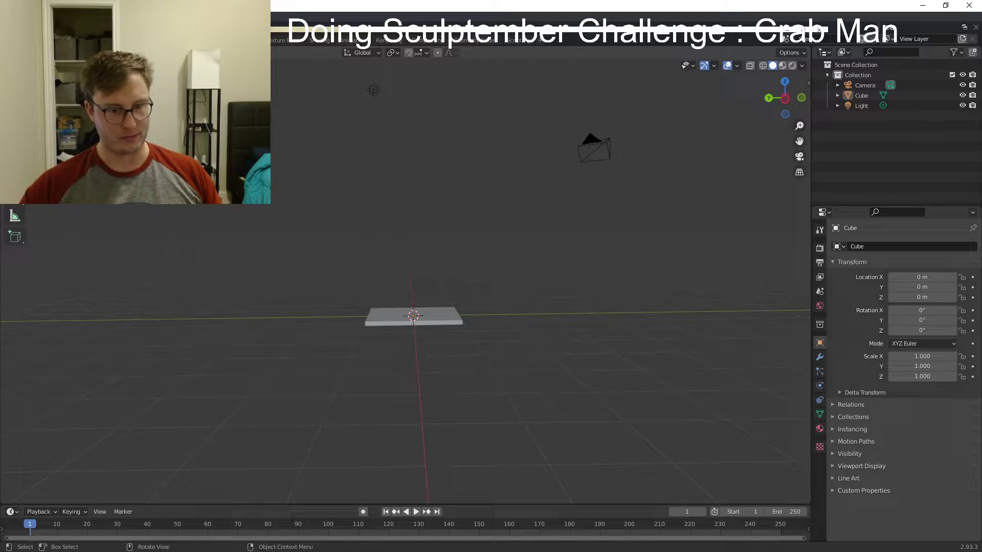
# Hide the Window Capture source of the Desktop Recording scene in OBS and switch back to Chrome
pyautogui.click(316, 460)
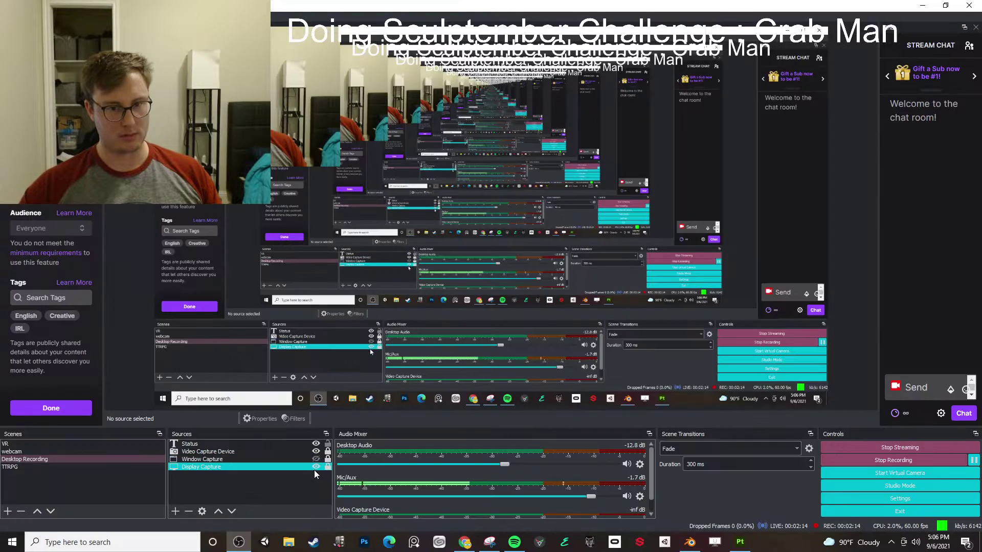
pyautogui.click(298, 488)
pyautogui.click(473, 547)
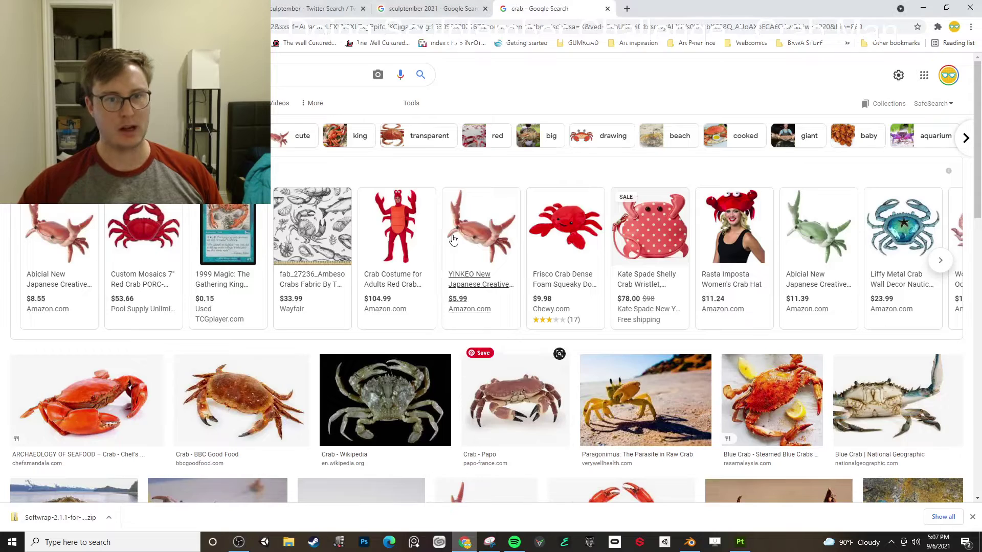
# Find the red crab picture titled "10 Most Beautiful Crabs In The World" and open the image in a new tab
pyautogui.scroll(-2, 804, 287)
pyautogui.scroll(-2, 767, 317)
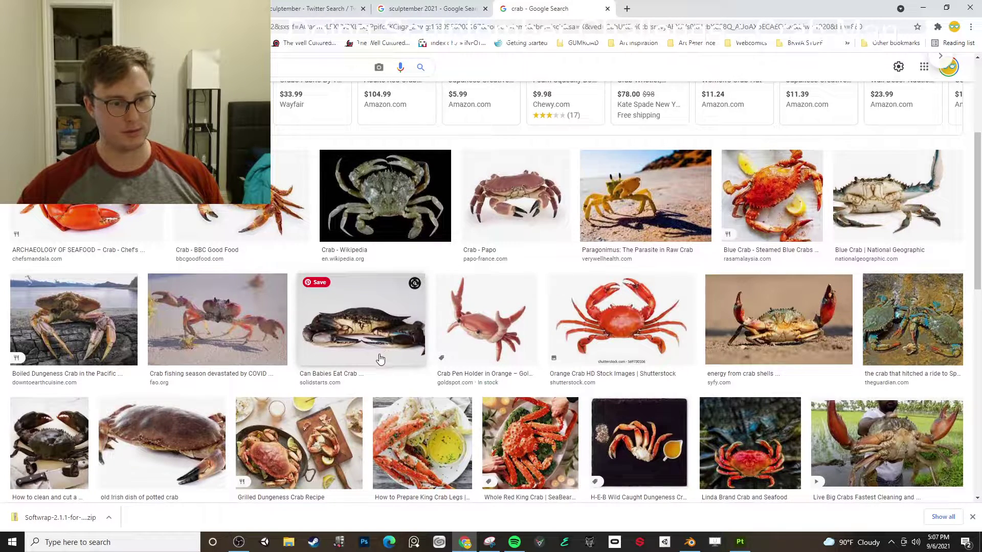
pyautogui.scroll(-1, 379, 358)
pyautogui.scroll(-3, 379, 358)
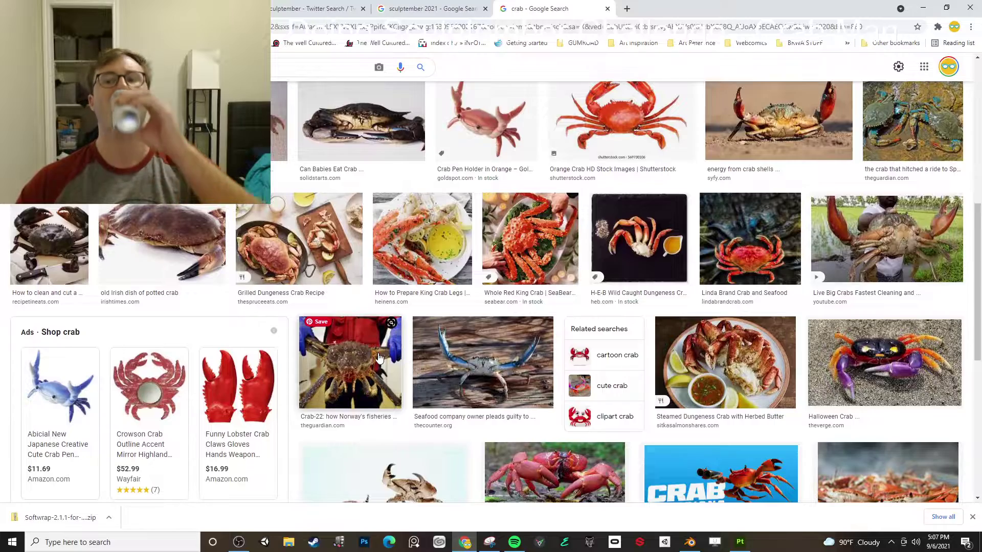
pyautogui.scroll(-4, 379, 357)
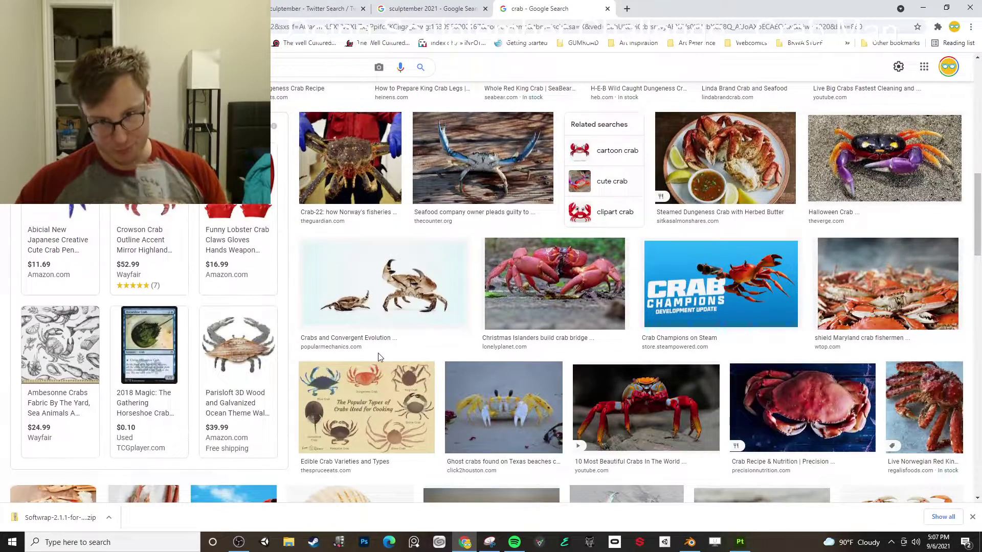
pyautogui.scroll(-2, 410, 340)
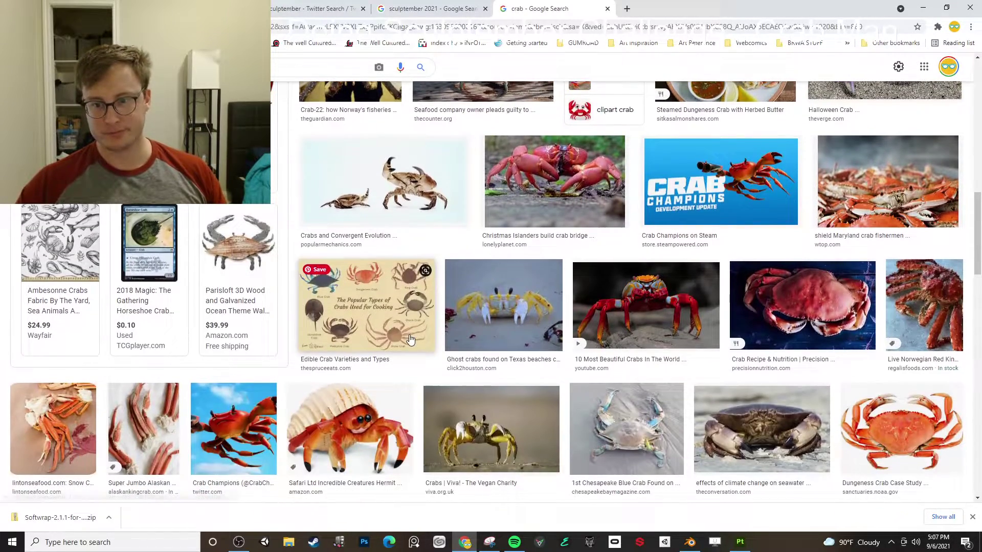
pyautogui.click(688, 327)
pyautogui.rightClick(759, 236)
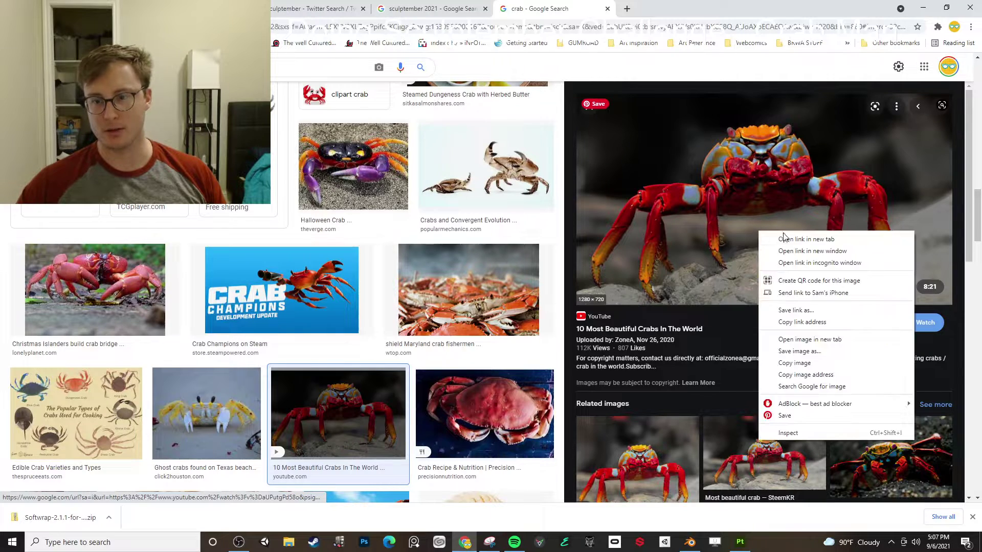
pyautogui.click(798, 349)
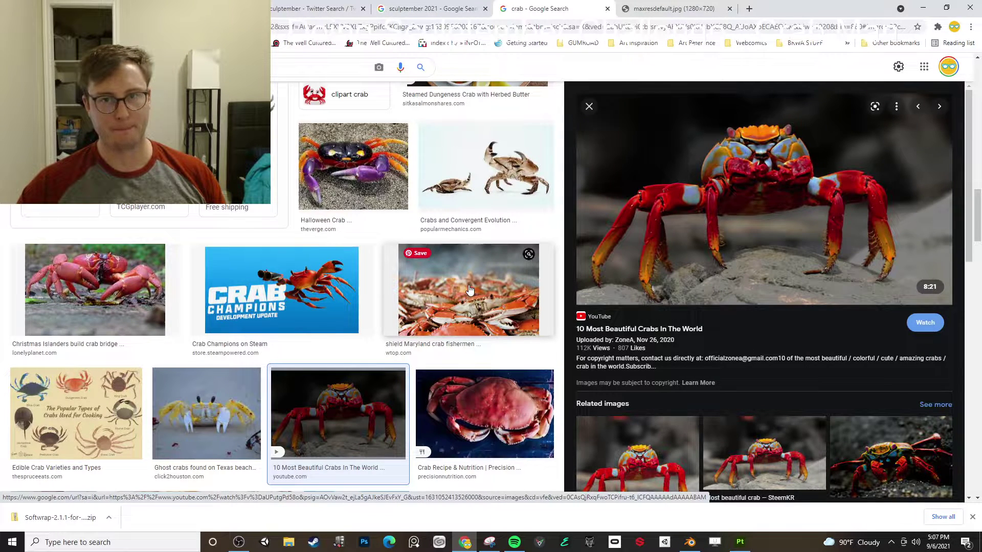
# Preview the brown edible crab picture from The Conversation and open the image in a new tab
pyautogui.scroll(-5, 470, 264)
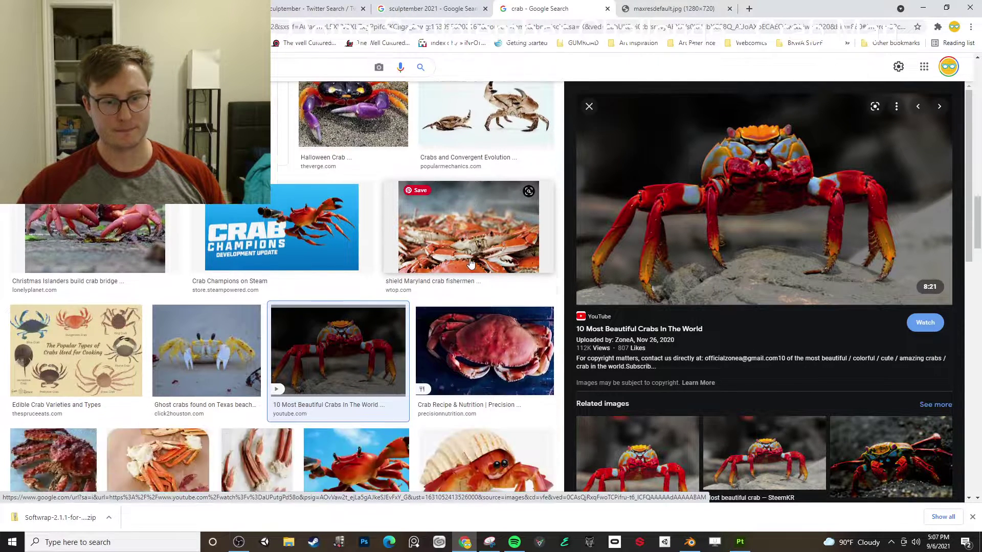
pyautogui.scroll(-3, 471, 263)
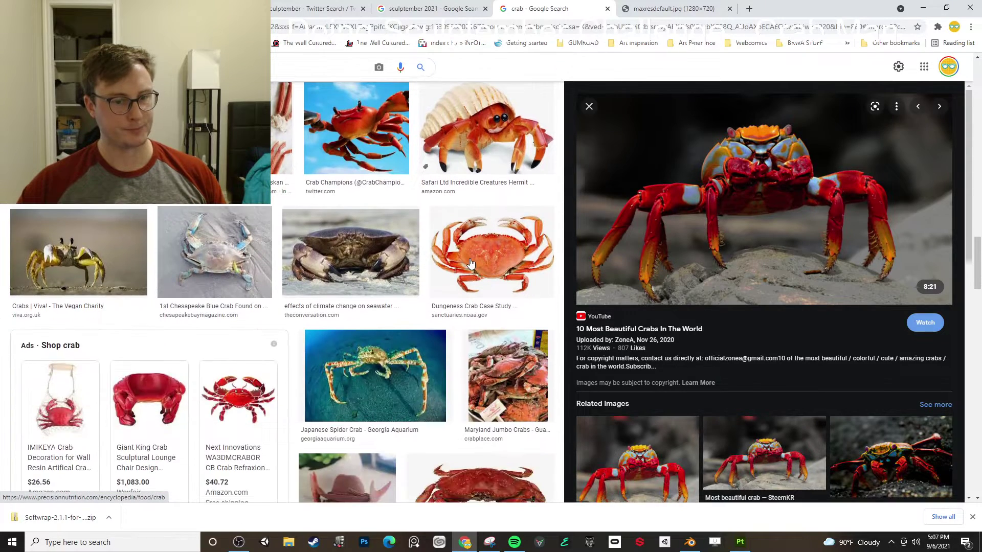
pyautogui.click(382, 246)
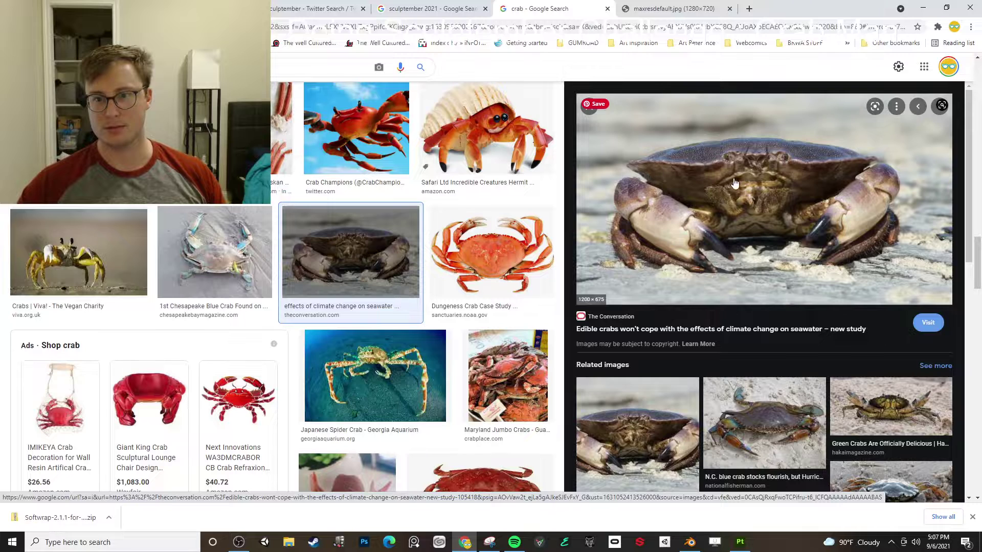
pyautogui.rightClick(684, 226)
pyautogui.click(736, 334)
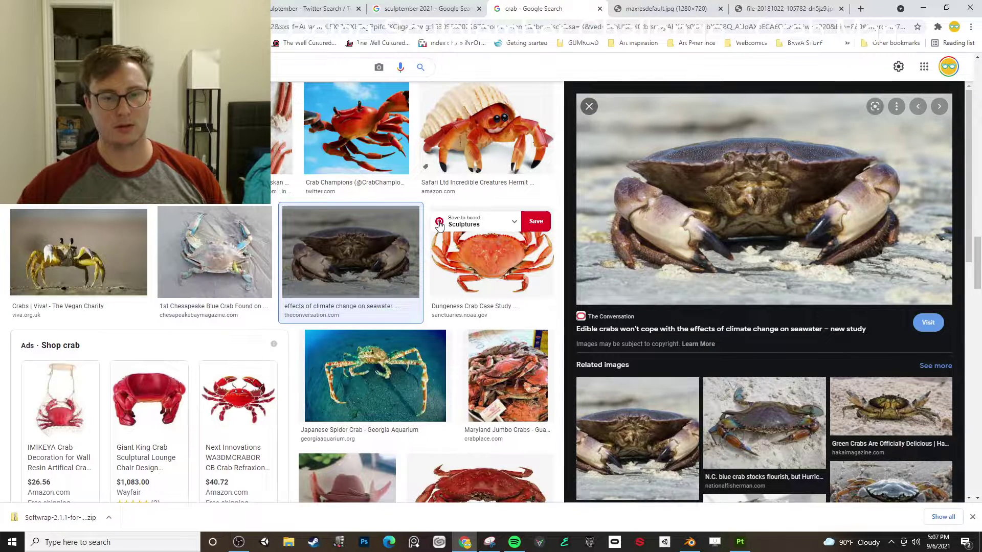
# Preview the blue crab picture from Balkan Insight and open the image in a new tab
pyautogui.scroll(-8, 426, 289)
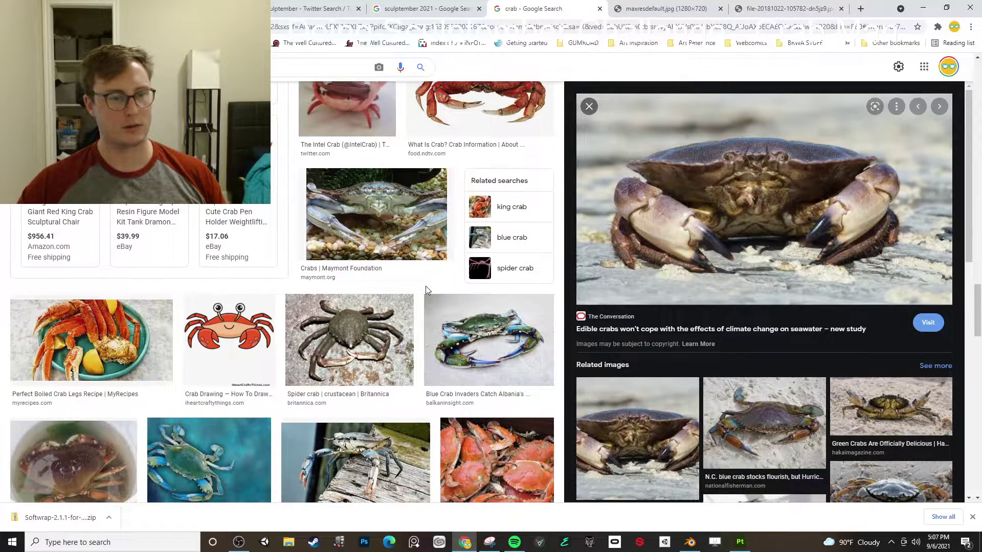
pyautogui.scroll(-4, 426, 289)
pyautogui.click(475, 177)
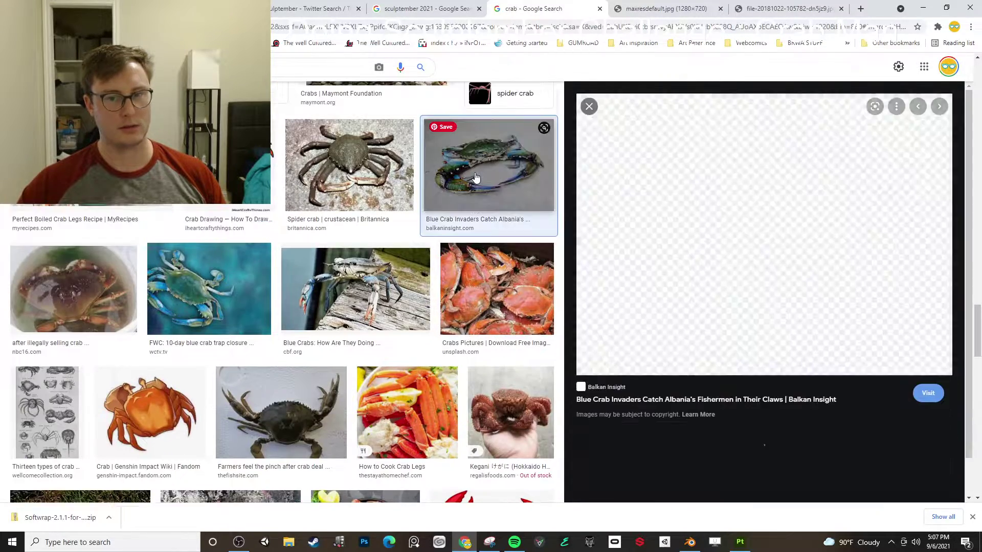
pyautogui.rightClick(774, 238)
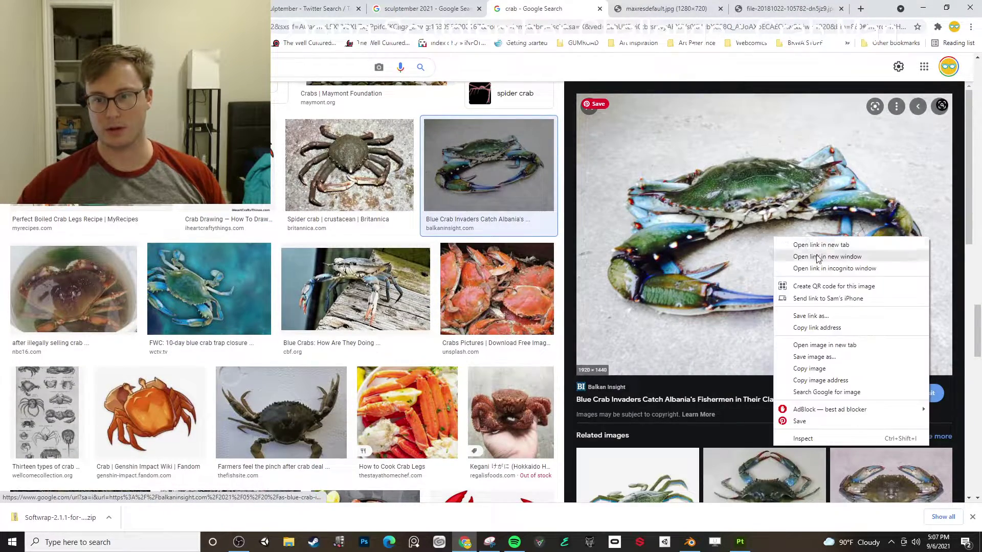
pyautogui.click(818, 344)
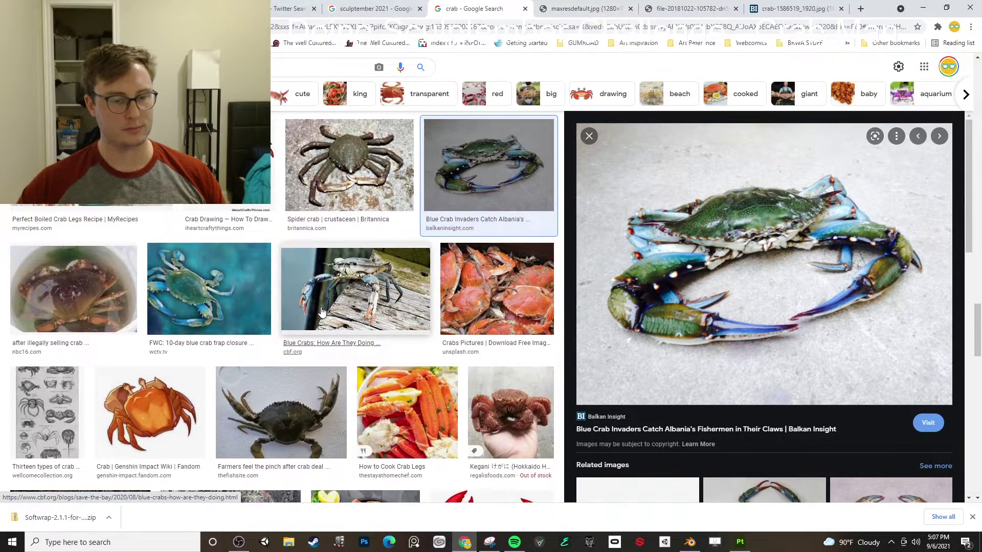
# Look through the remaining crab pictures and run a new image search for "unusual crab"
pyautogui.scroll(-6, 321, 312)
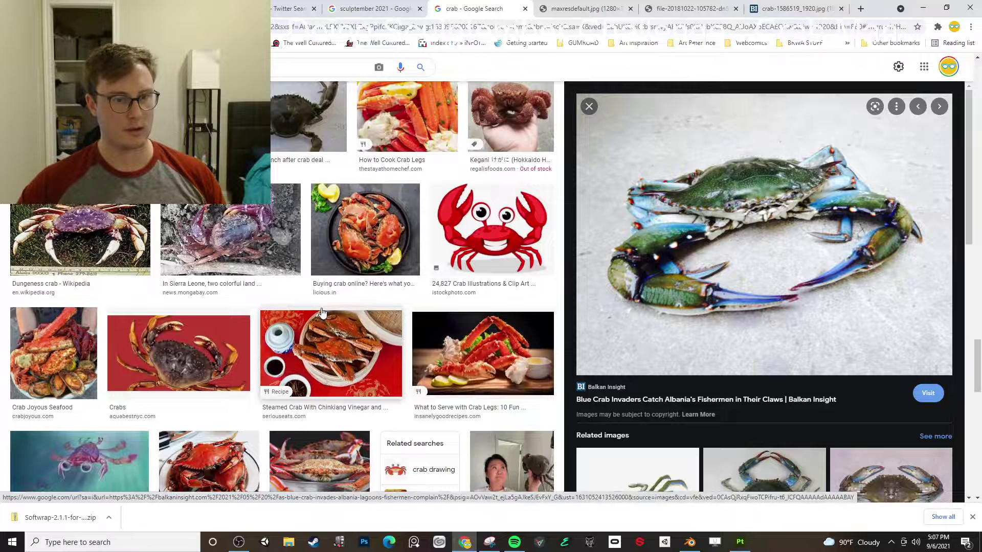
pyautogui.scroll(-6, 322, 312)
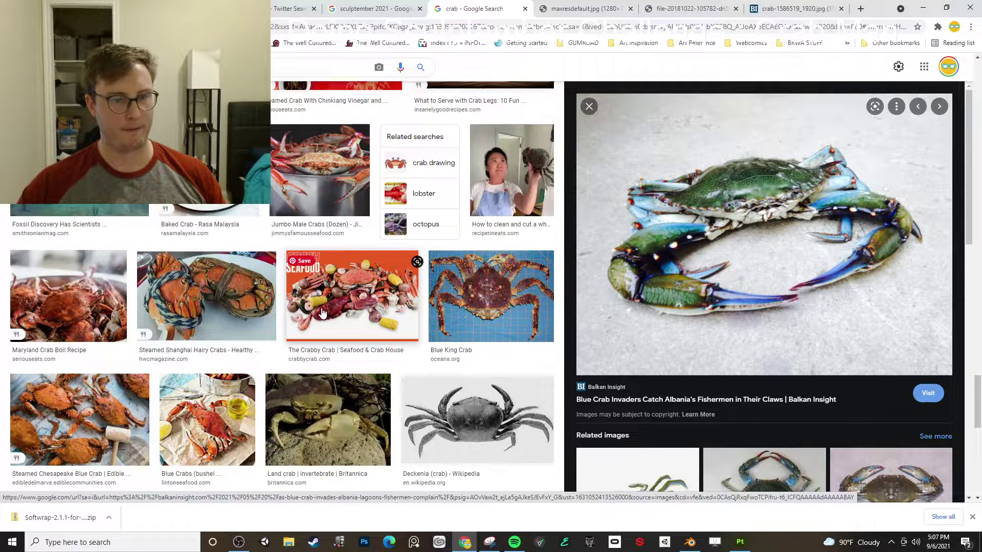
pyautogui.scroll(-4, 321, 312)
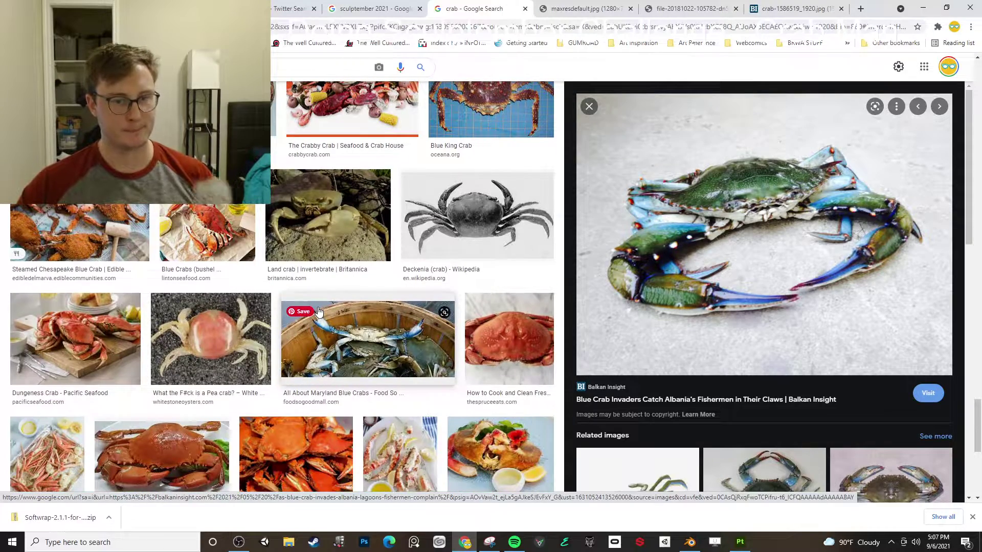
pyautogui.scroll(-2, 319, 311)
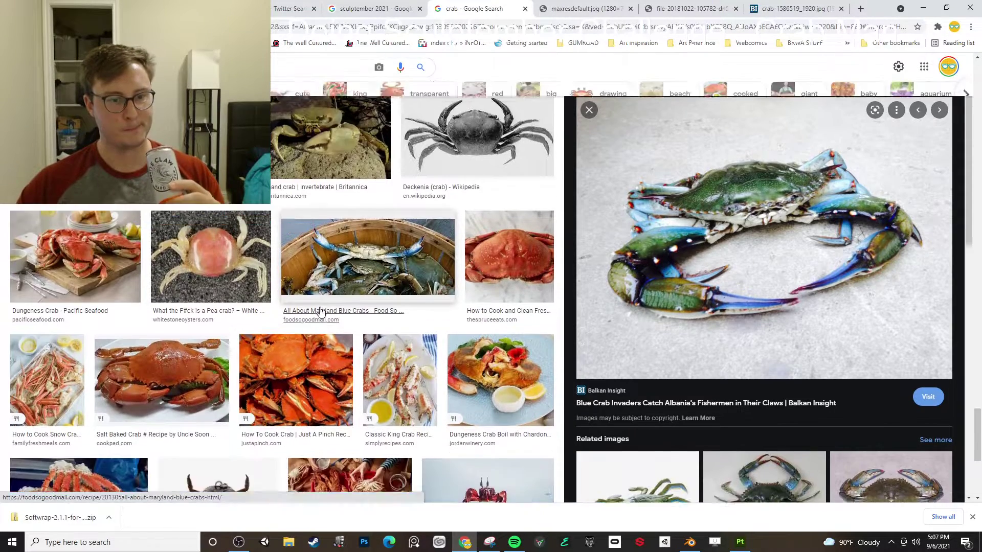
pyautogui.scroll(-4, 320, 309)
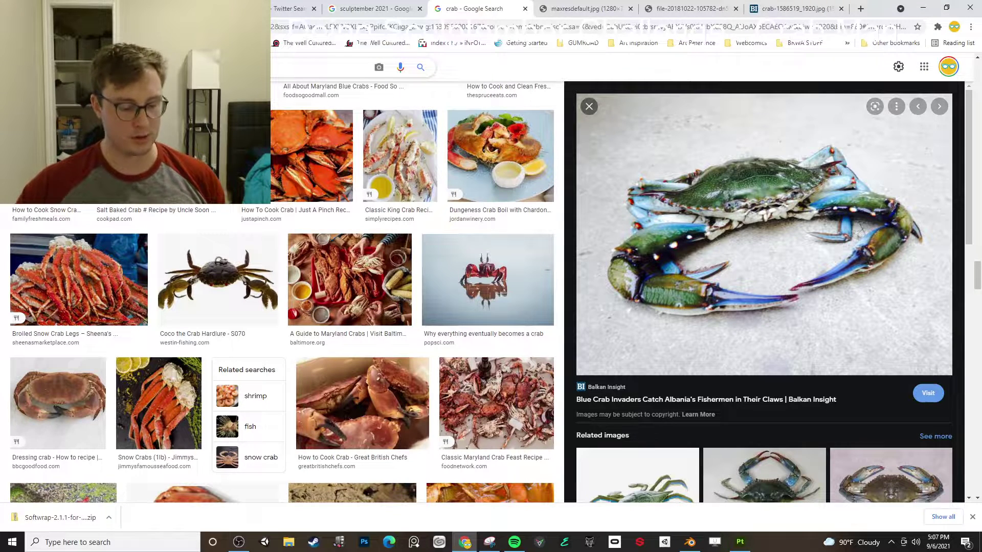
pyautogui.write('unus')
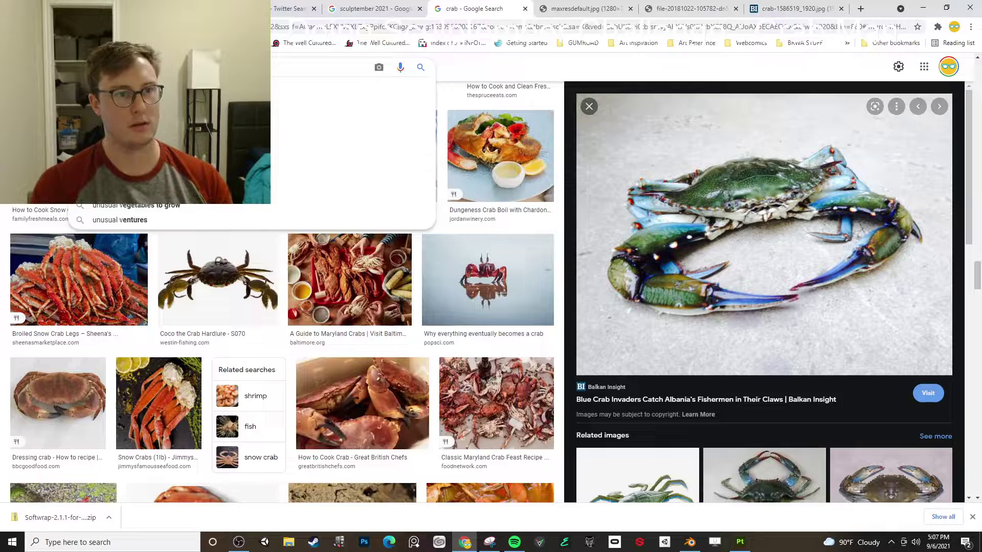
pyautogui.press('Return')
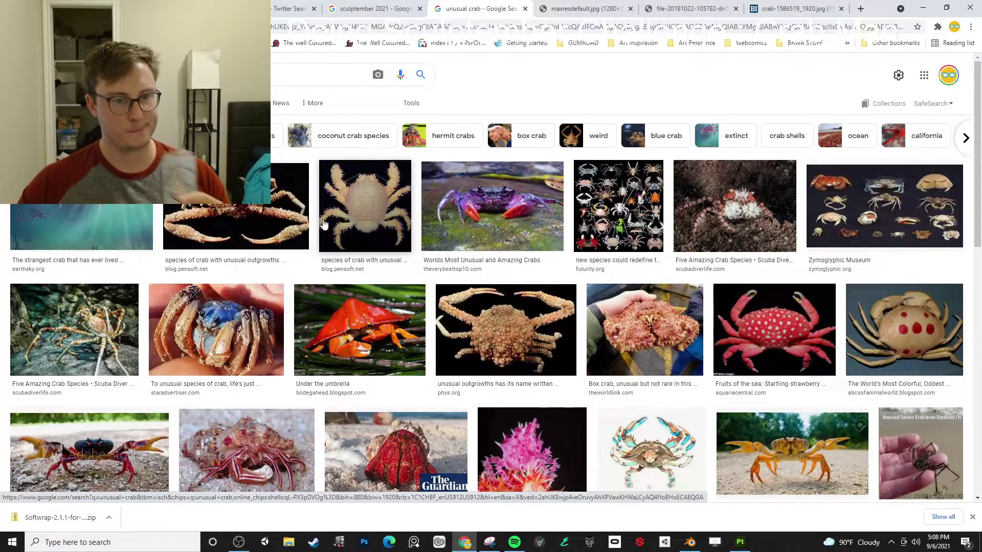
# Preview the bumpy crab with unusual outgrowths from the Pensoft blog and open the image in a new tab
pyautogui.click(267, 221)
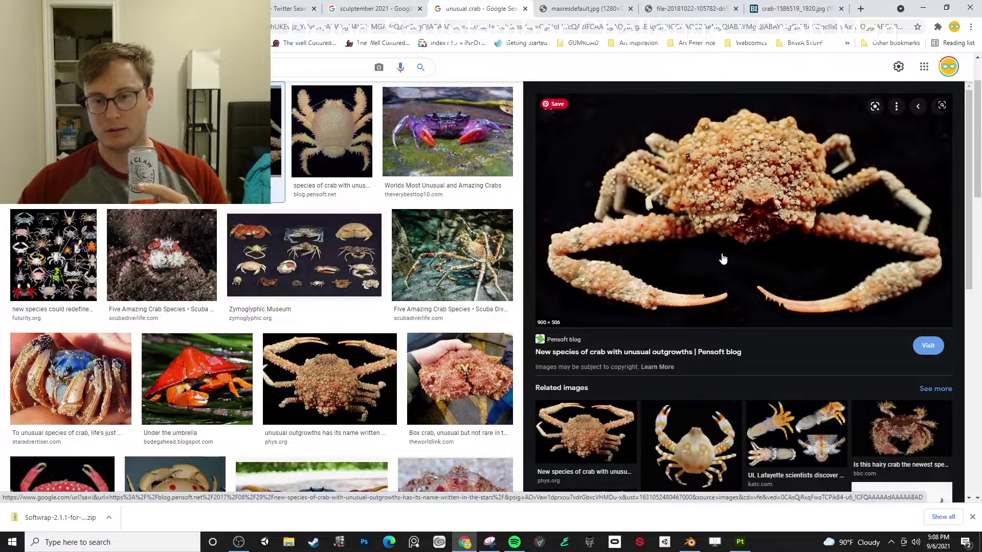
pyautogui.rightClick(731, 241)
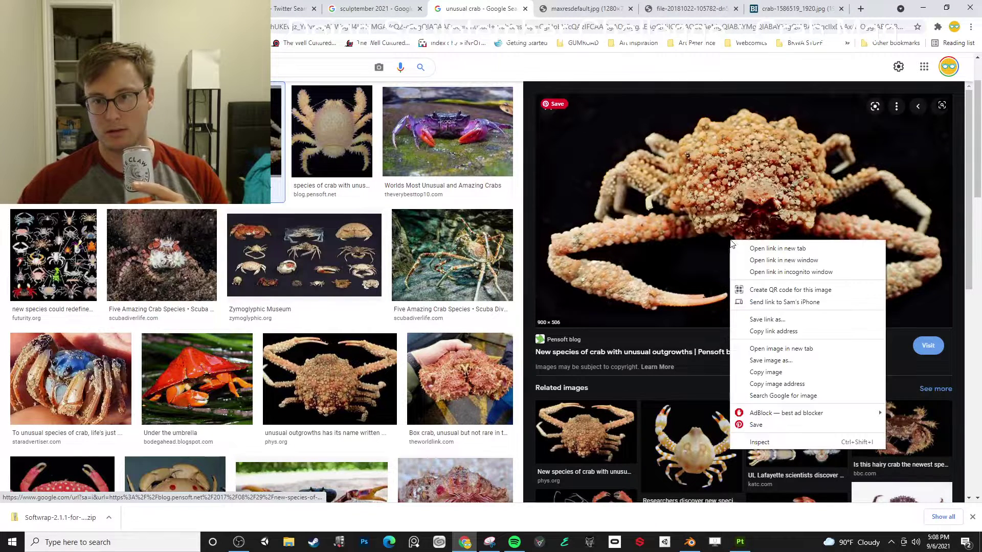
pyautogui.click(762, 347)
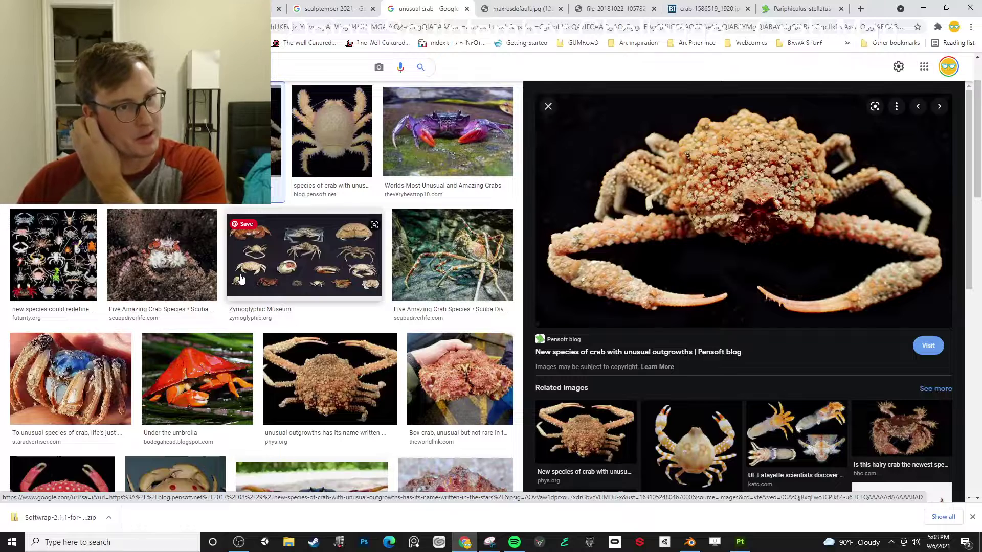
# Browse the unusual crab results, previewing the red-spotted crab, the crab-shaped brass inkstand and the Yeti crab
pyautogui.scroll(-2, 241, 279)
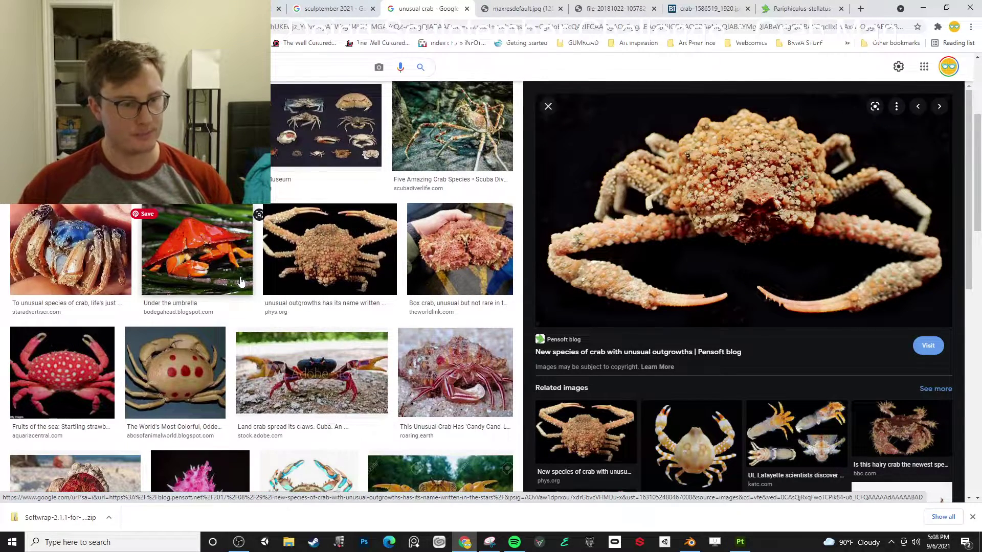
pyautogui.scroll(-2, 240, 278)
pyautogui.click(208, 275)
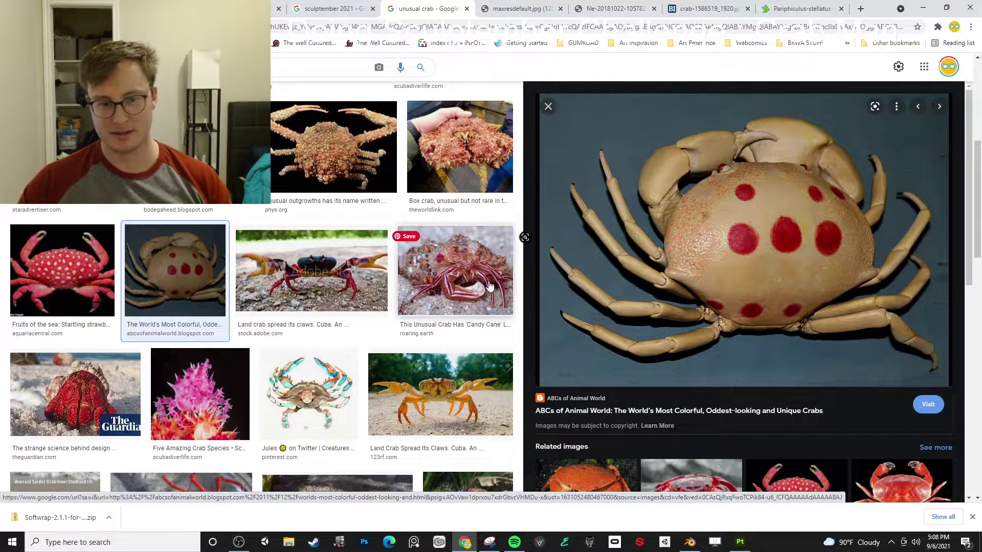
pyautogui.scroll(-2, 362, 325)
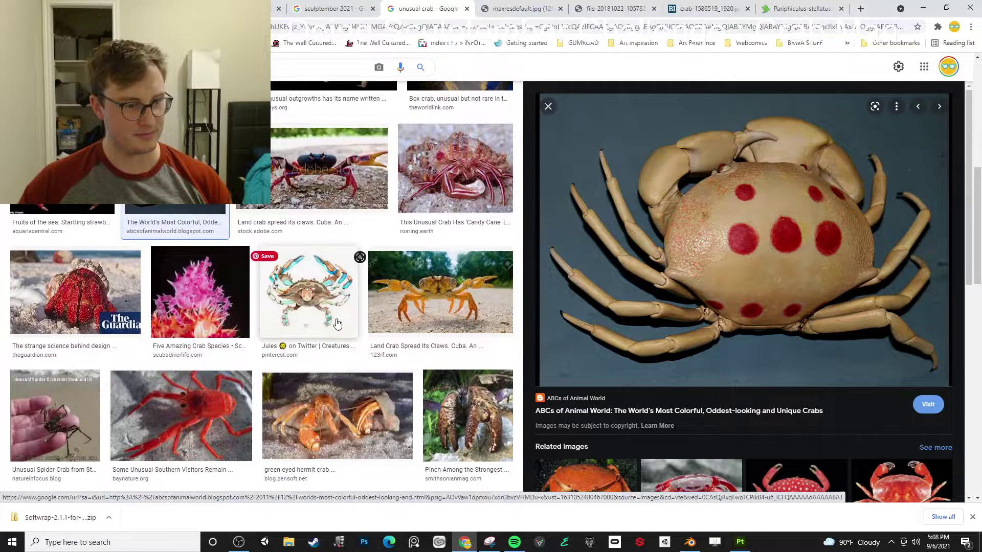
pyautogui.scroll(-5, 337, 324)
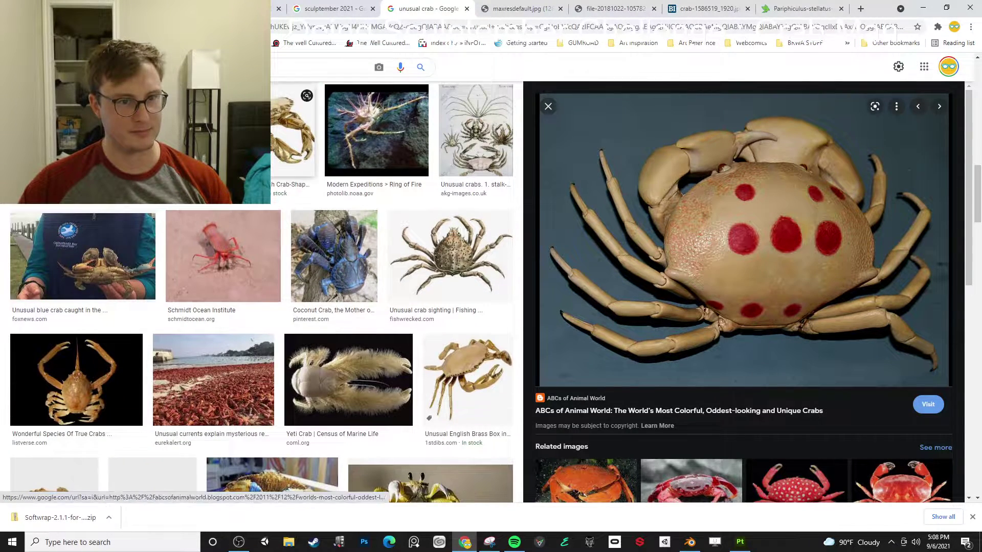
pyautogui.click(294, 154)
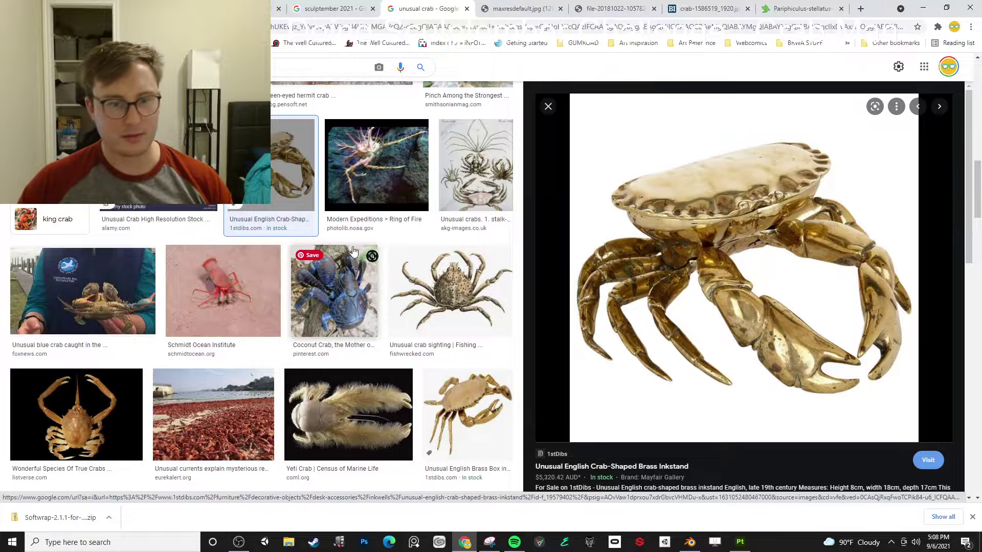
pyautogui.scroll(-2, 341, 253)
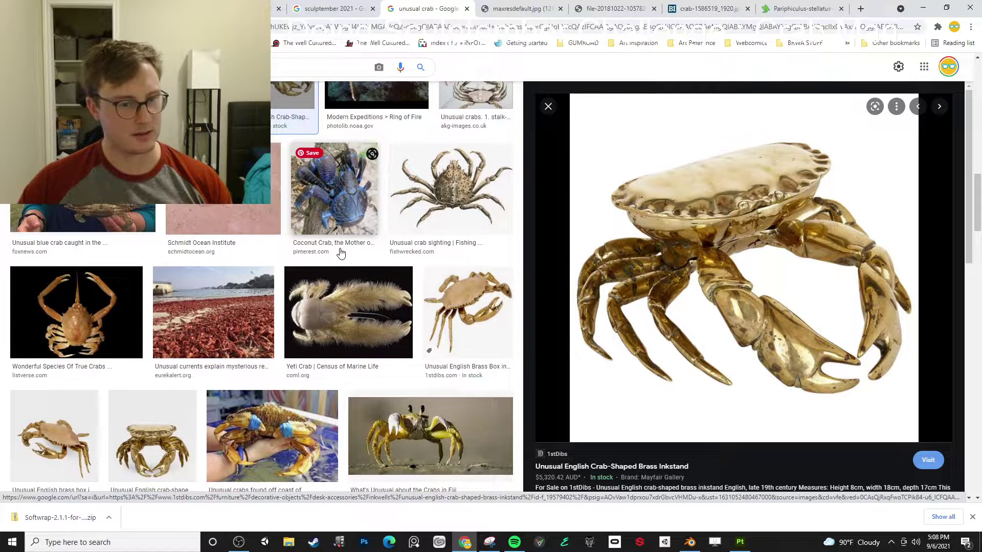
pyautogui.click(348, 314)
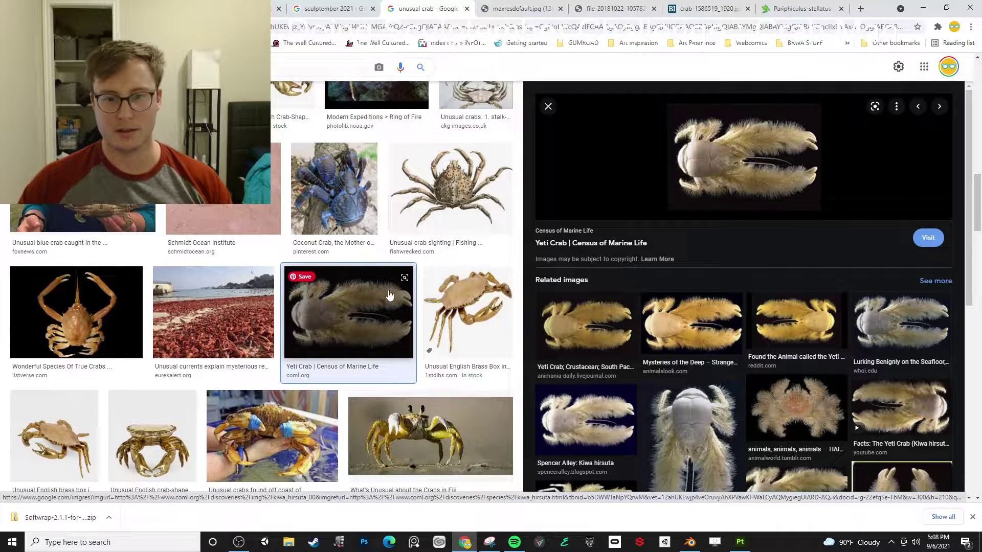
pyautogui.scroll(-2, 324, 307)
pyautogui.scroll(-6, 289, 332)
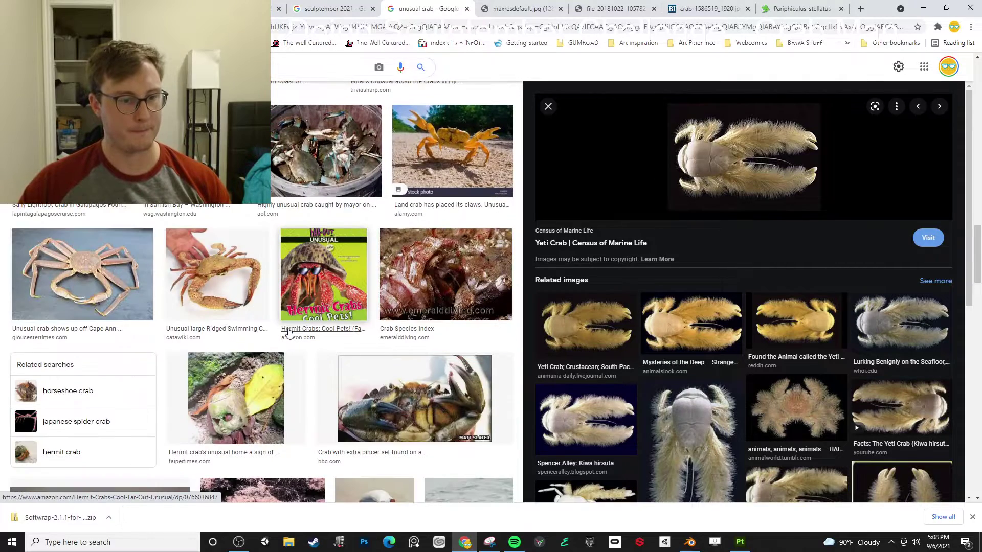
pyautogui.scroll(-6, 289, 332)
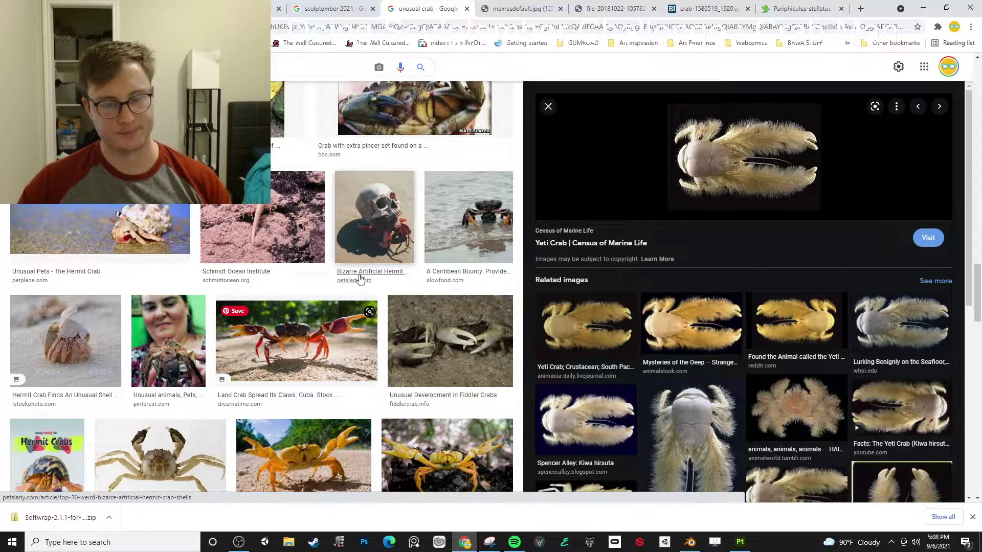
# Start saving the opened red crab image and go to the 2021_09 folder as its destination
pyautogui.click(519, 9)
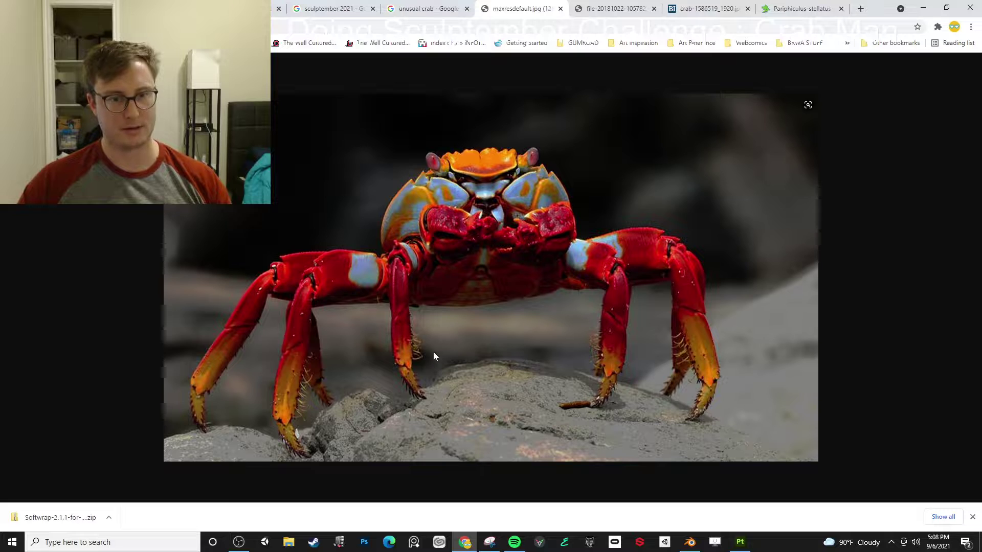
pyautogui.hotkey('ctrl', 's')
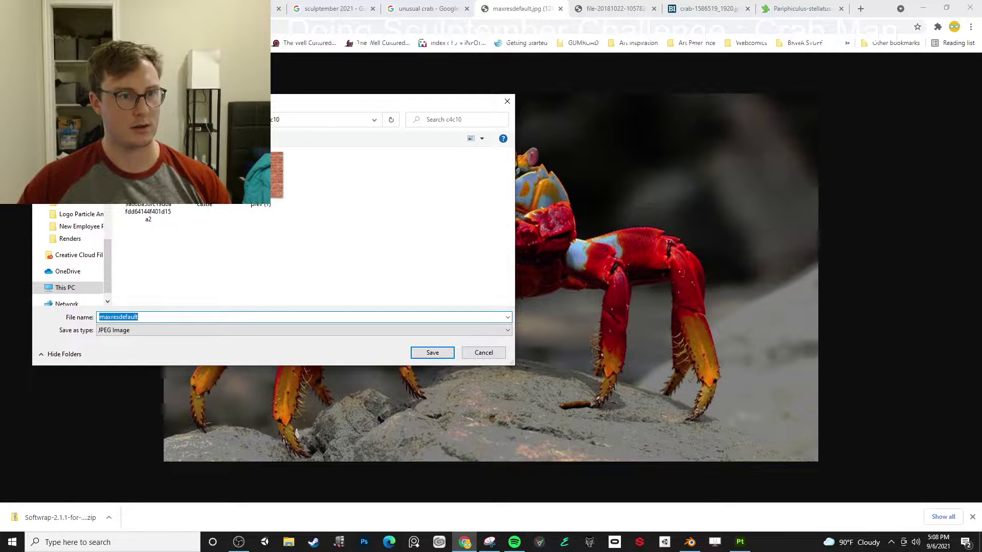
pyautogui.click(240, 120)
pyautogui.scroll(-8, 201, 261)
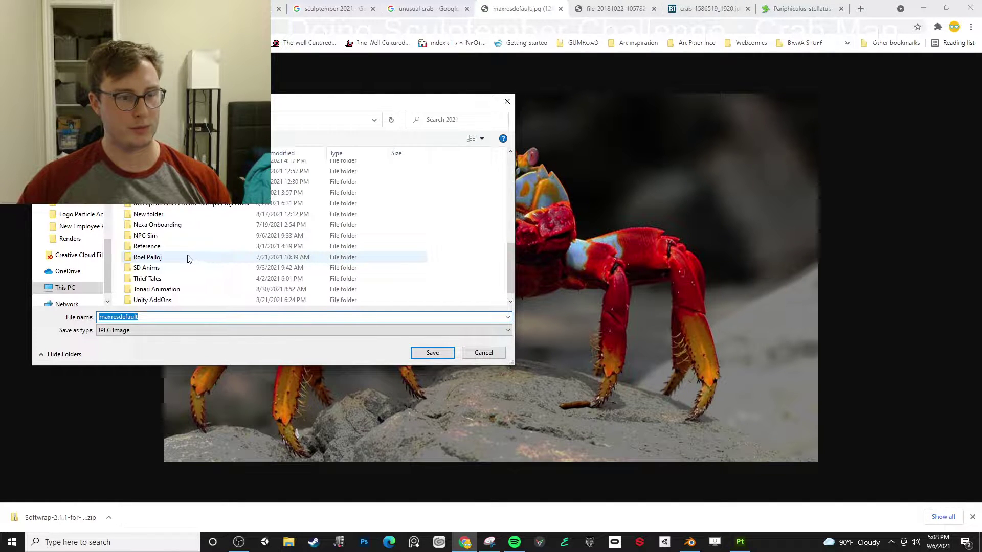
pyautogui.scroll(5, 175, 241)
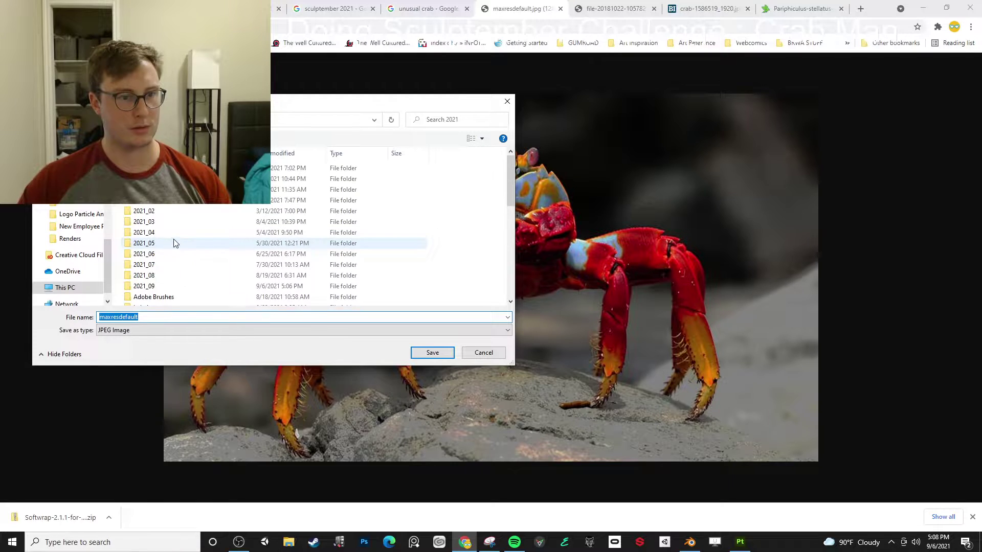
pyautogui.doubleClick(152, 288)
# Create a Crab Man folder containing a Crab Man Reference subfolder and open that subfolder
pyautogui.hotkey('ctrl', 'shift', 'n')
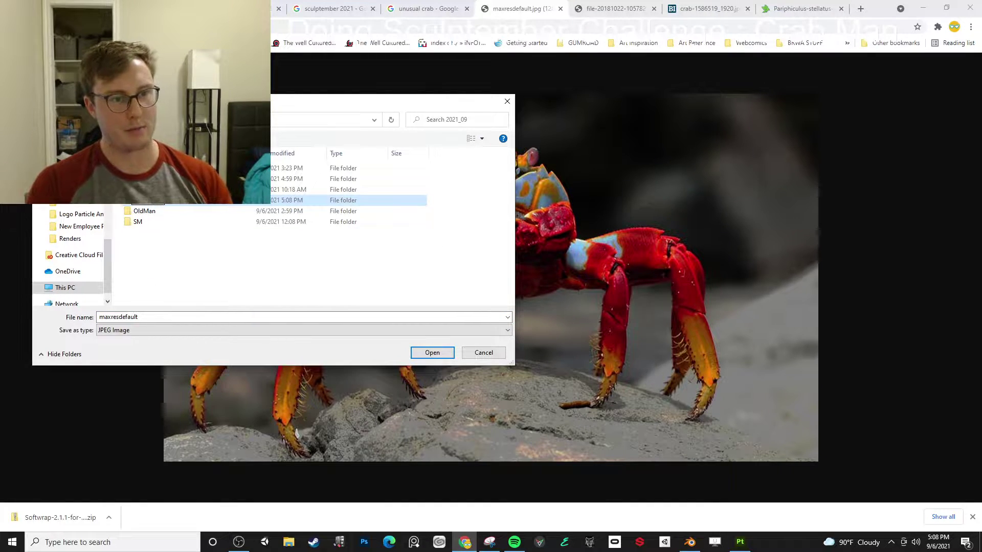
pyautogui.press('Return')
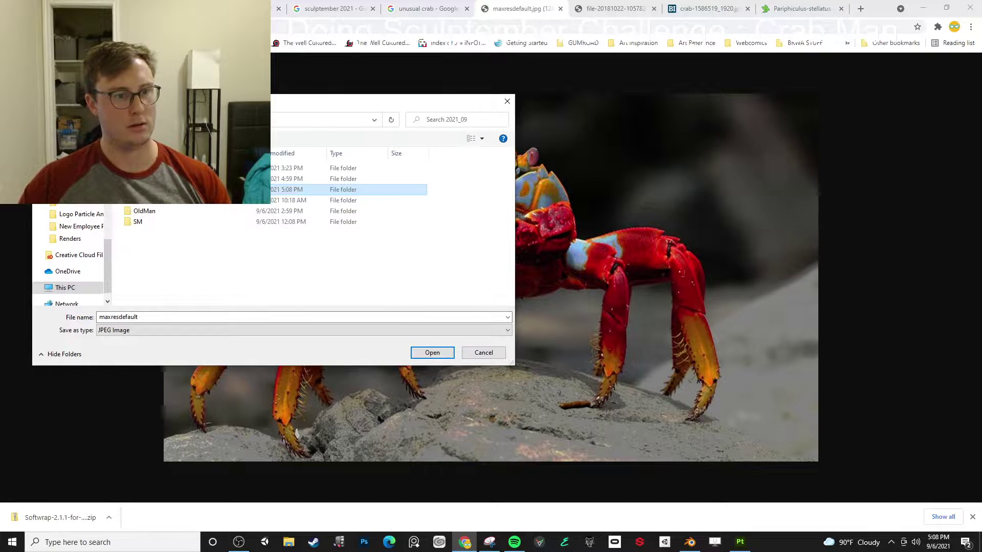
pyautogui.press('Return')
pyautogui.hotkey('ctrl', 'shift', 'n')
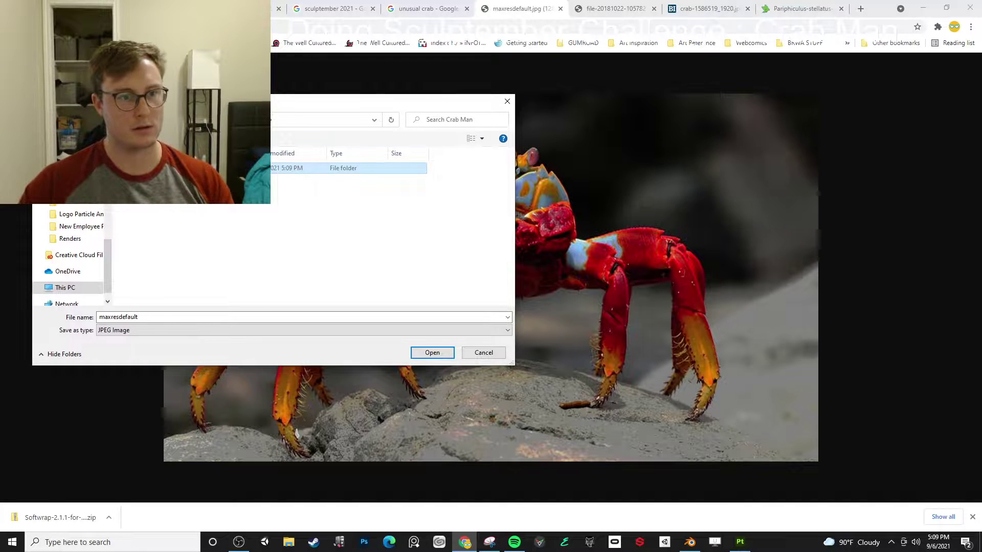
pyautogui.press('Return')
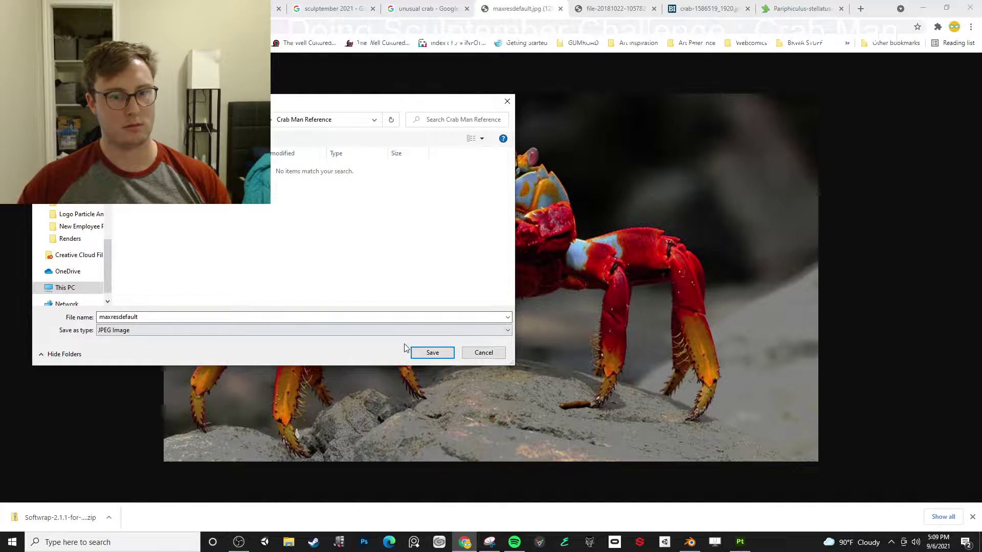
# Name the red crab picture Crab_01 and save it as a JPEG image in the Crab Man Reference folder
pyautogui.doubleClick(386, 319)
pyautogui.write('Crab')
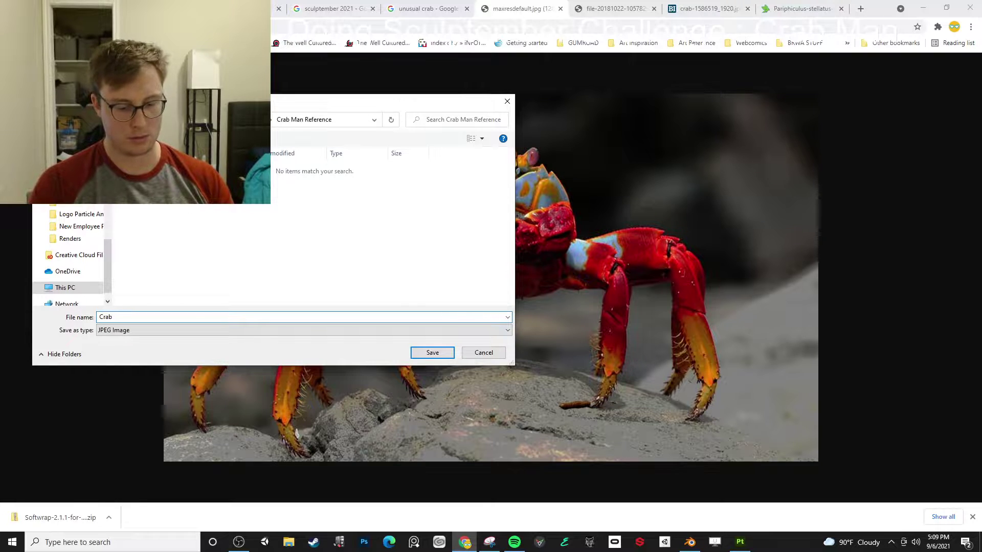
pyautogui.write('_')
pyautogui.hotkey('ctrl', 'a')
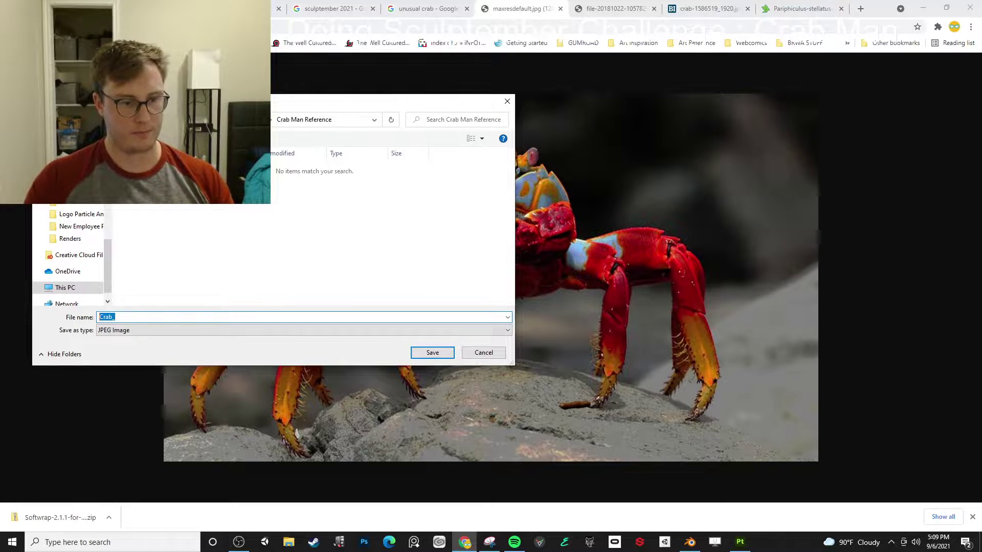
pyautogui.press('Right')
pyautogui.write('01')
pyautogui.press('Return')
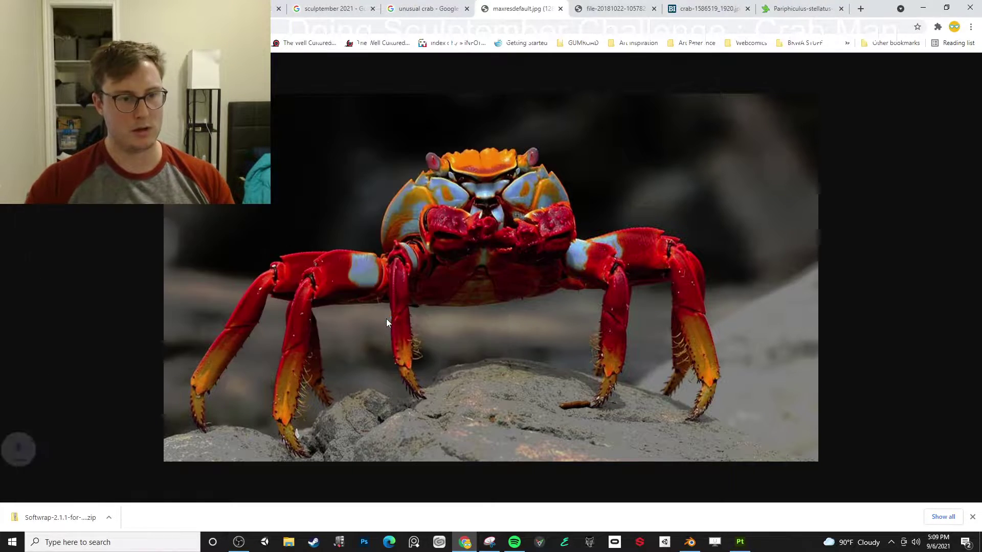
# Save the opened brown edible crab image to the Crab Man Reference folder as Crab_02
pyautogui.hotkey('ctrl', 'Tab')
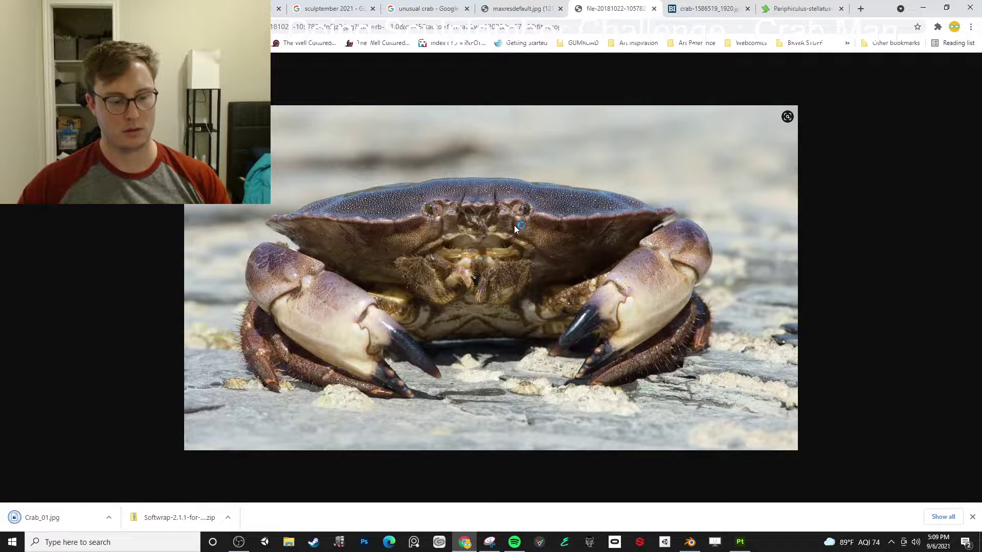
pyautogui.hotkey('ctrl', 's')
pyautogui.write('Crab_')
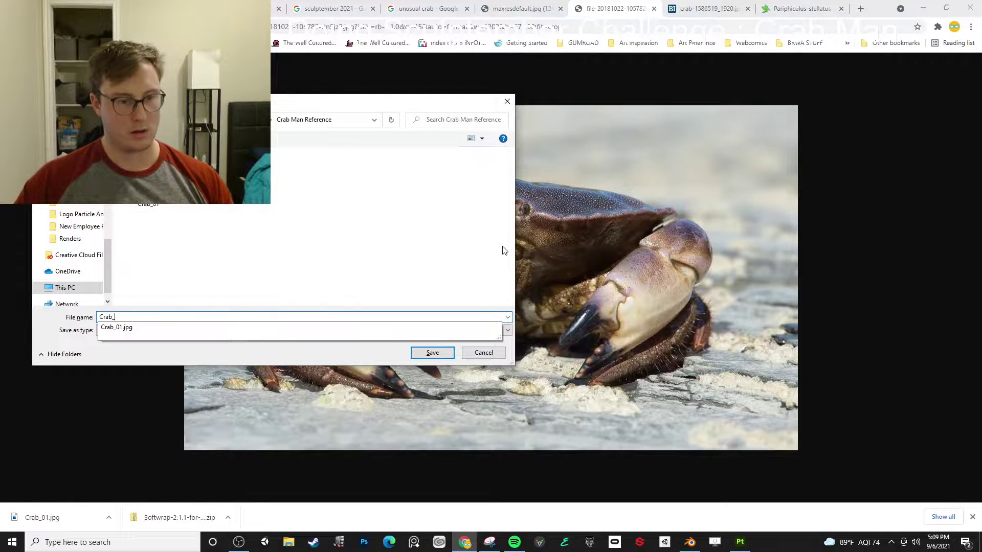
pyautogui.write('02')
pyautogui.press('Return')
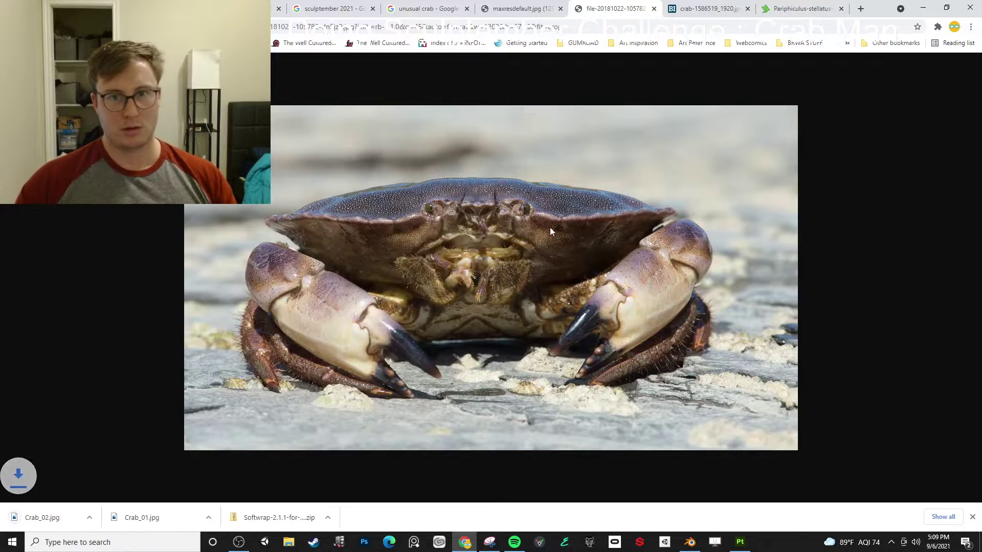
# Save the opened blue and green crab image to the Crab Man Reference folder as Crab_03
pyautogui.click(692, 4)
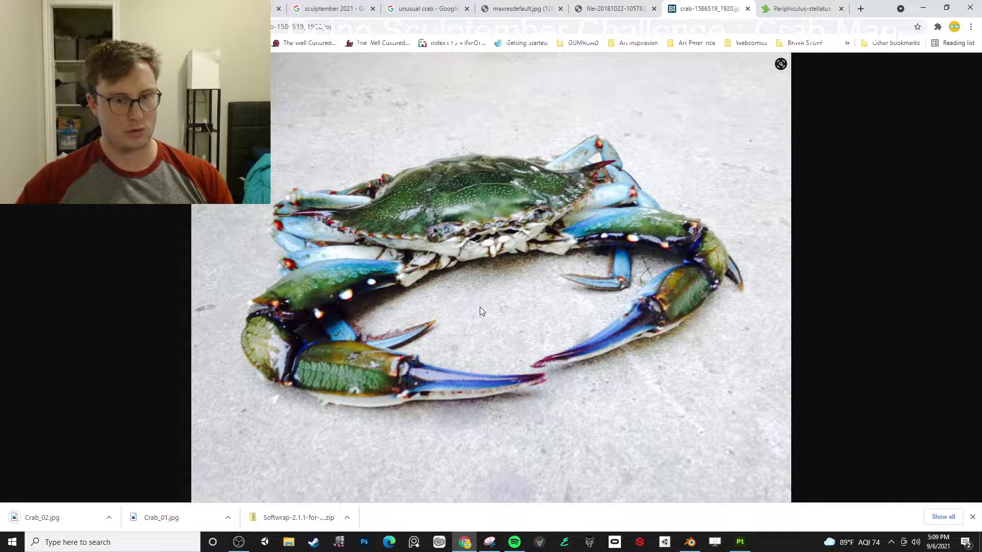
pyautogui.hotkey('ctrl', 's')
pyautogui.press('Right')
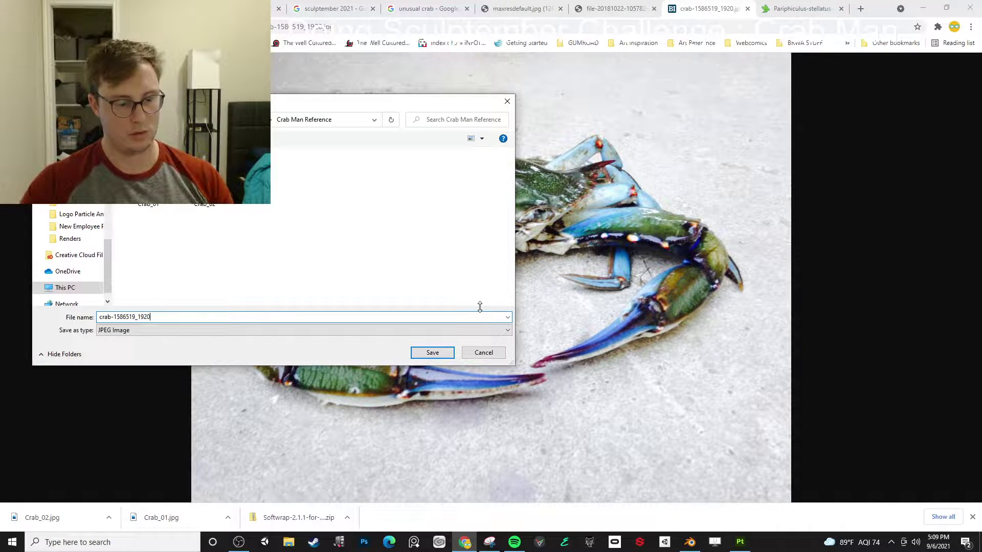
pyautogui.hotkey('ctrl', 'a')
pyautogui.write('Crab_')
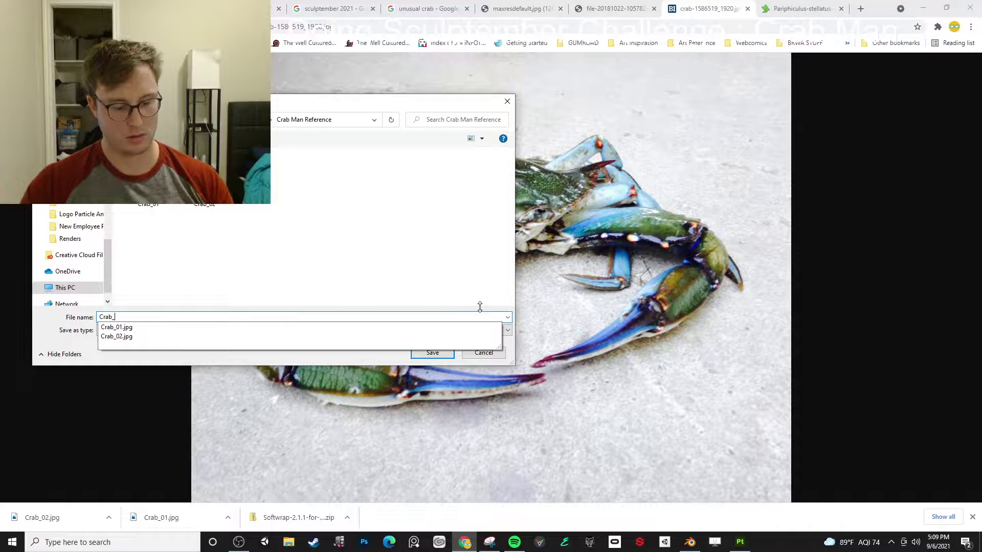
pyautogui.write('03')
pyautogui.press('Return')
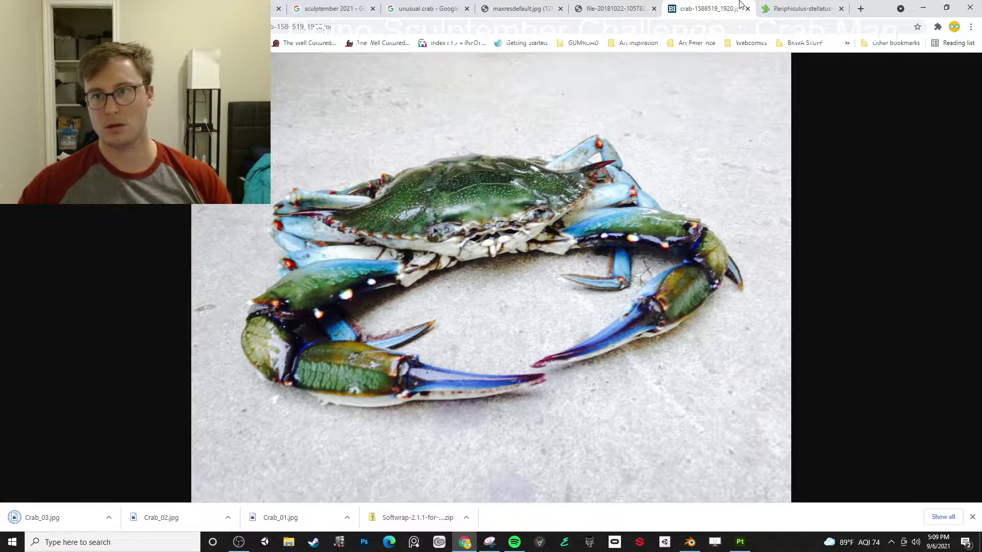
# Save the opened bumpy orange crab image to the Crab Man Reference folder as Crab_04
pyautogui.click(775, 8)
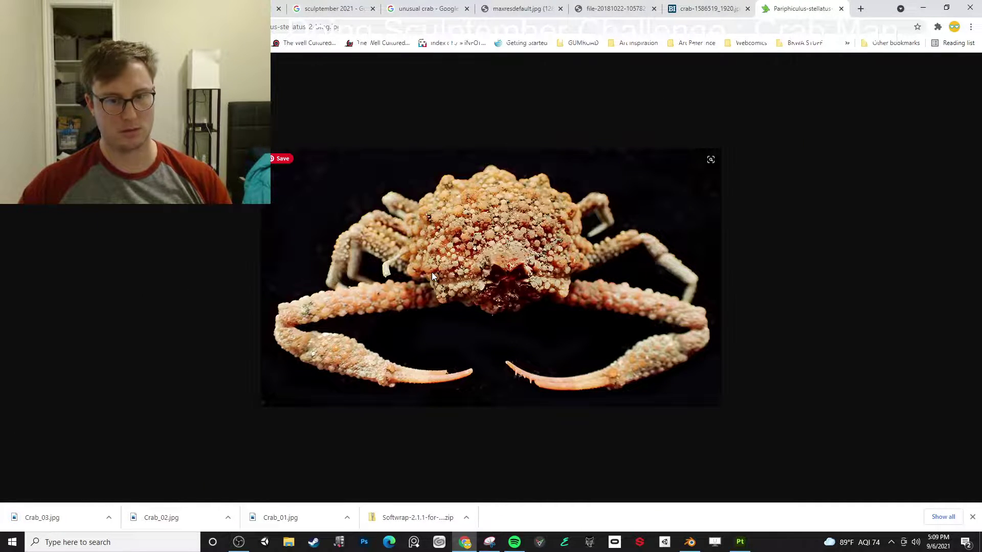
pyautogui.hotkey('ctrl', 's')
pyautogui.write('Crab_')
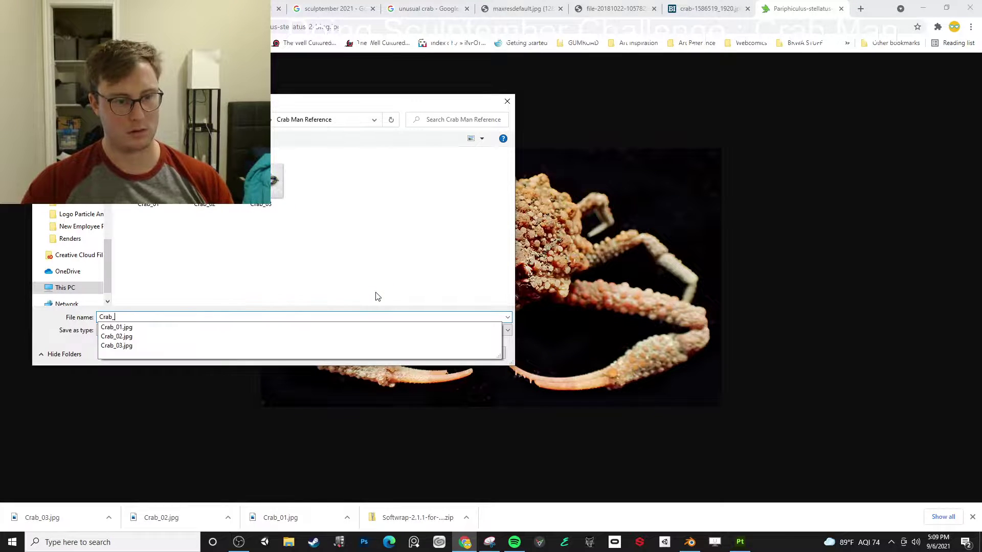
pyautogui.write('0')
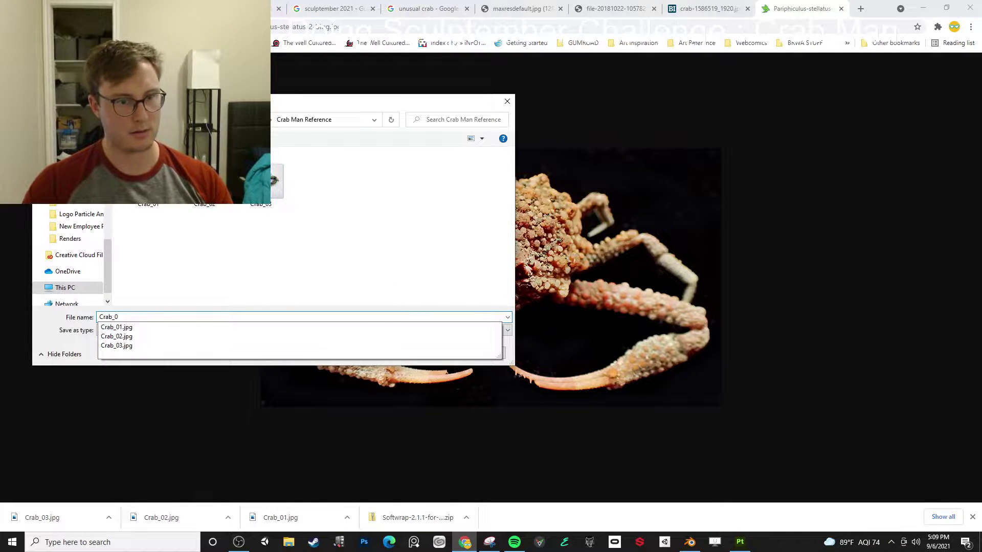
pyautogui.write('4')
pyautogui.press('Return')
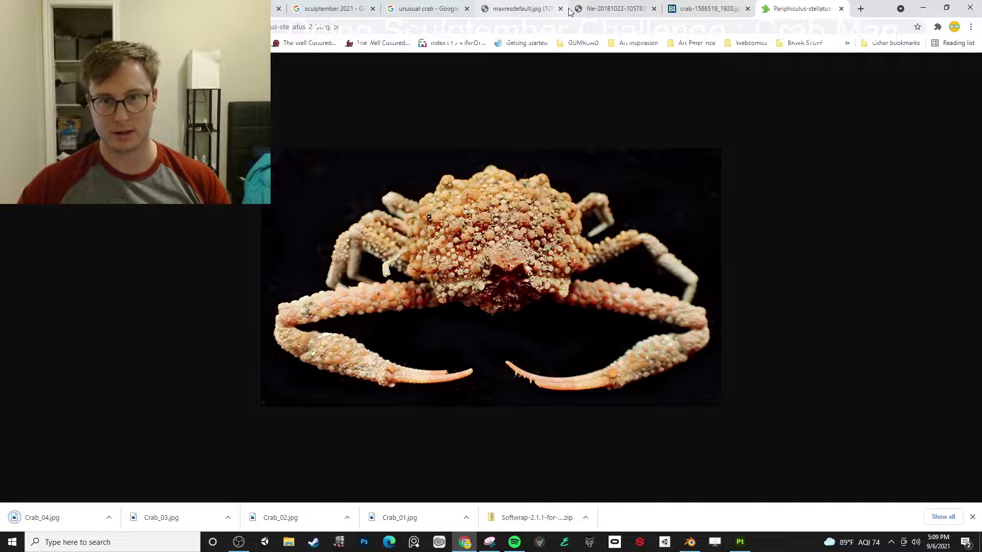
# Close the four crab image tabs to return to the unusual crab search results
pyautogui.hotkey('ctrl', 'w')
pyautogui.hotkey('ctrl', 'w')
pyautogui.hotkey('ctrl', 'w')
pyautogui.hotkey('ctrl', 'w')
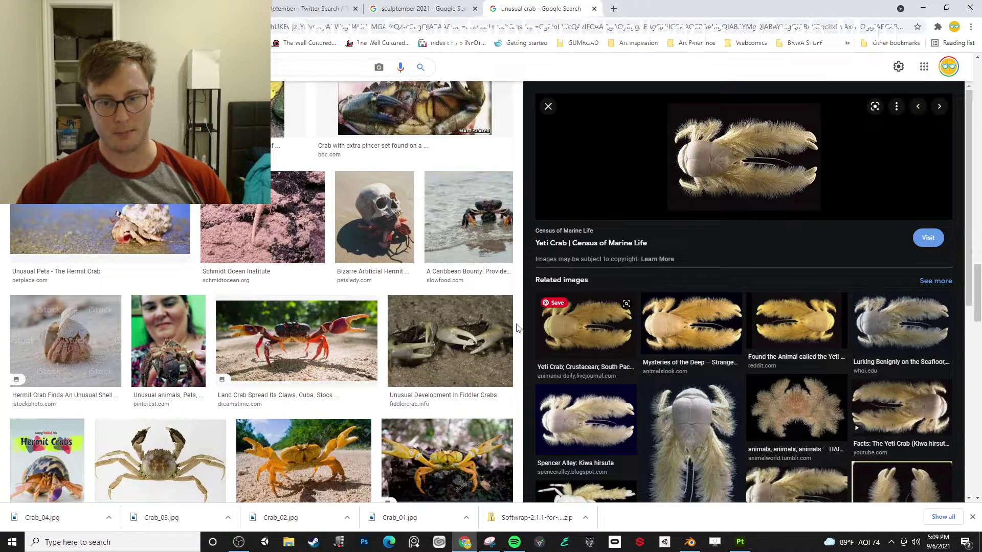
# Switch to Blender and place the brown crab and red crab pictures in the viewport as reference images
pyautogui.click(239, 543)
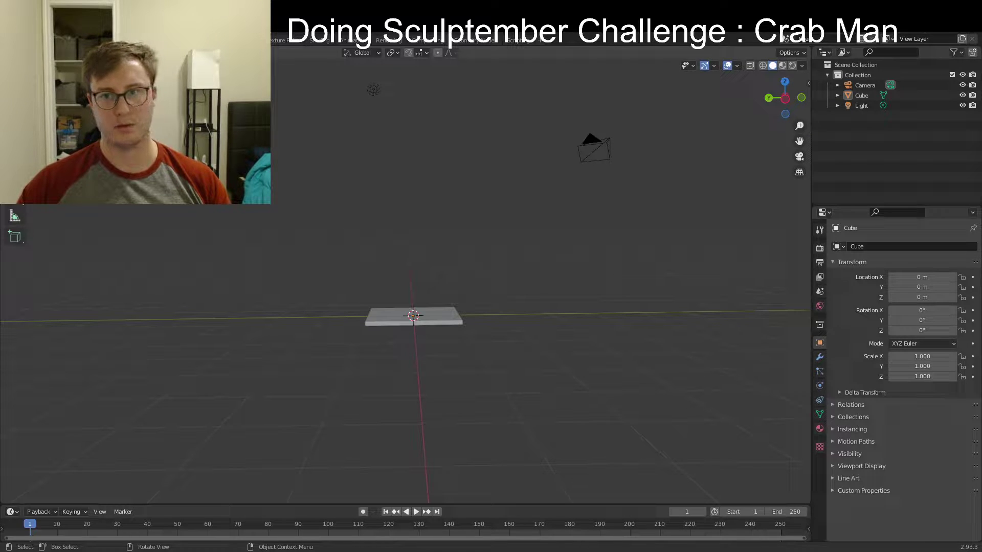
pyautogui.moveTo(981, 226); pyautogui.dragTo(711, 225)
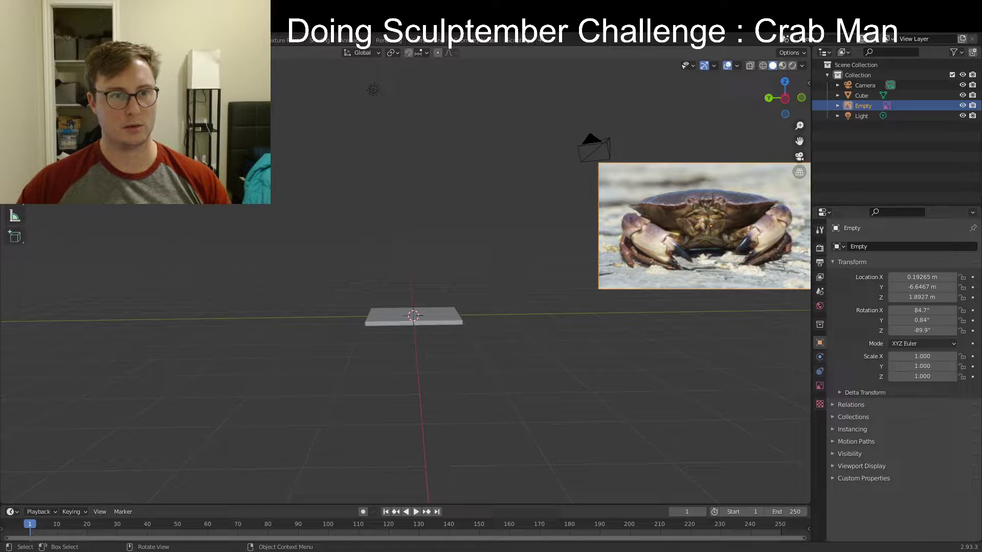
pyautogui.moveTo(981, 105); pyautogui.dragTo(271, 105)
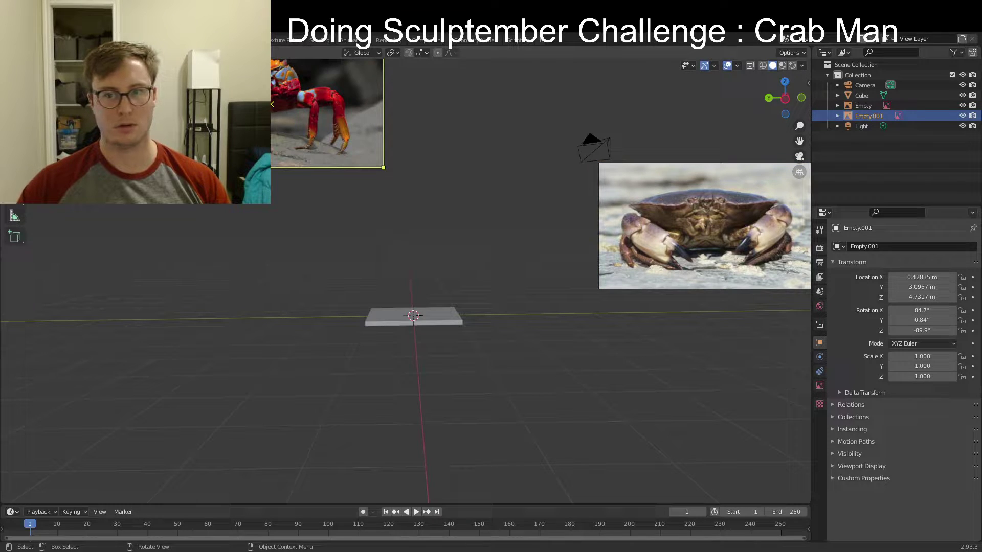
# Place the blue and green crab and the bumpy orange crab pictures in the viewport as reference images
pyautogui.moveTo(981, 119); pyautogui.dragTo(469, 120)
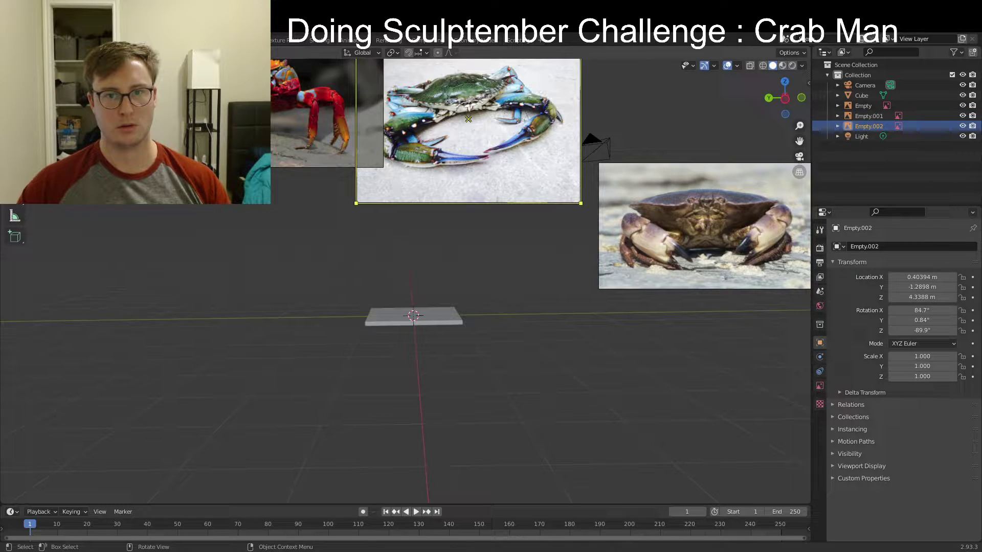
pyautogui.scroll(3, 511, 277)
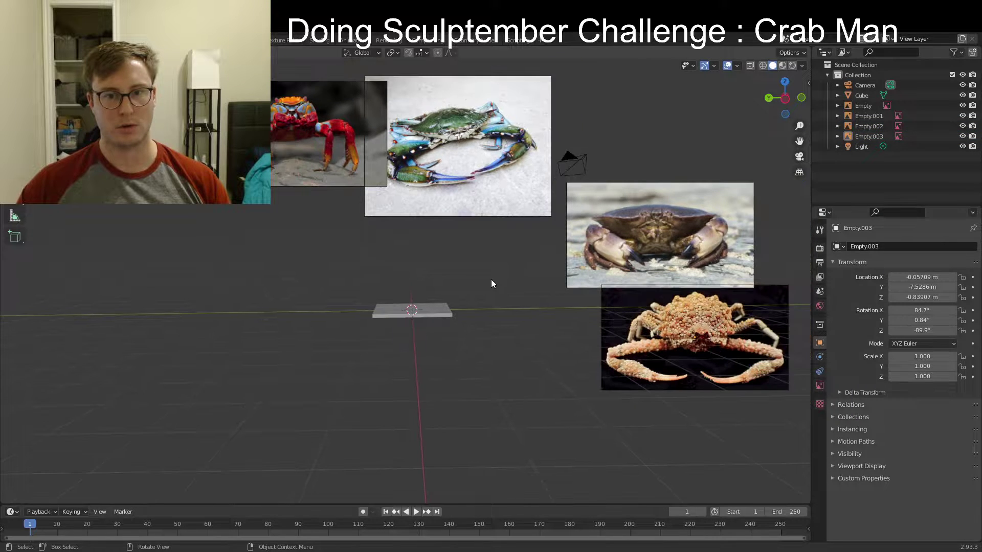
pyautogui.scroll(-4, 475, 259)
pyautogui.scroll(1, 459, 292)
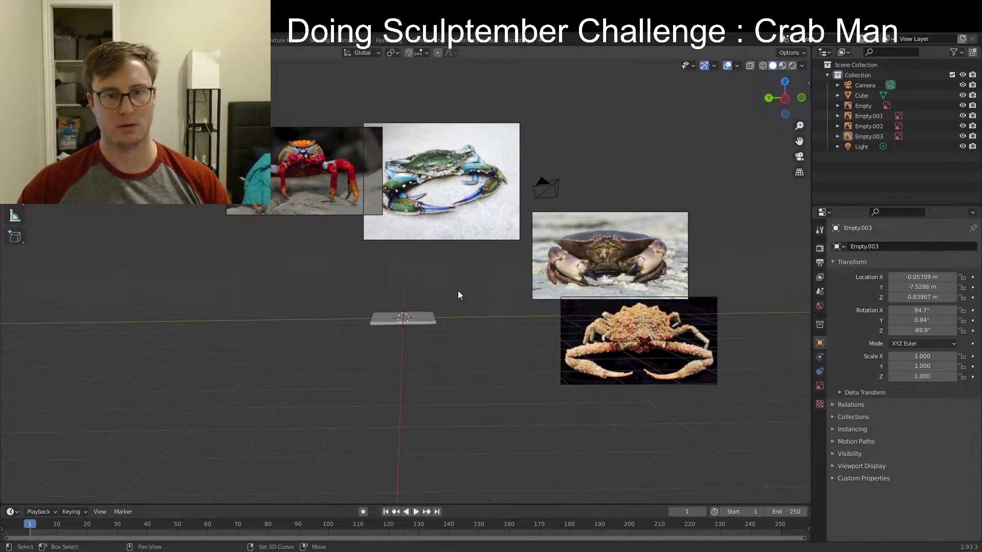
# Move the red crab reference image down beside the flat base
pyautogui.keyDown('shift'); pyautogui.moveTo(449, 268); pyautogui.dragTo(458, 283, button='middle'); pyautogui.keyUp('shift')
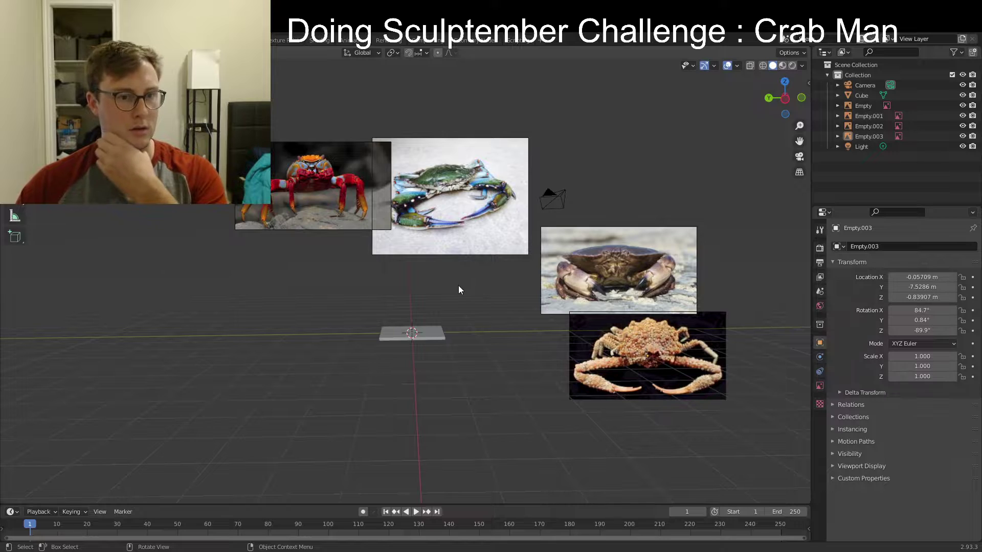
pyautogui.click(330, 194)
pyautogui.press('g')
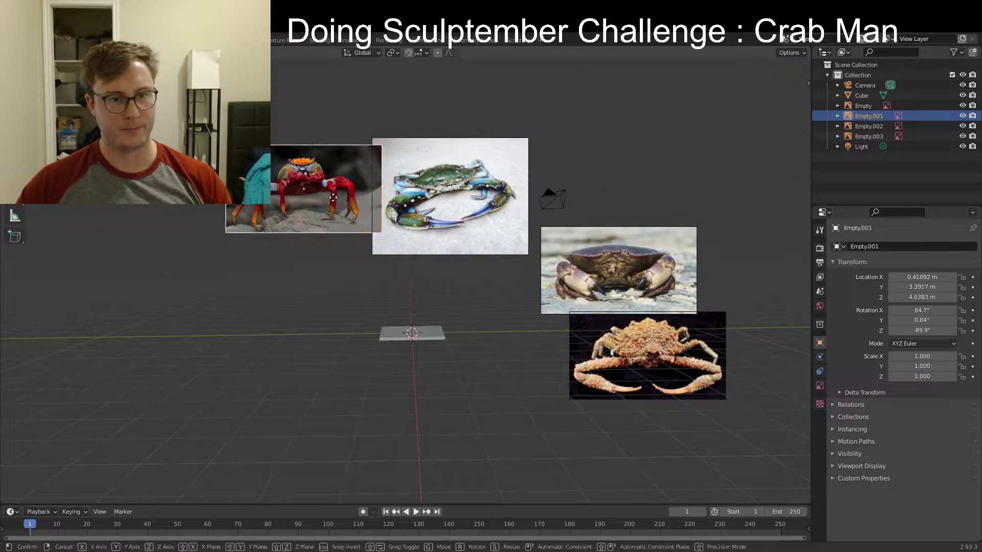
pyautogui.click(246, 254)
pyautogui.press('g')
pyautogui.click(254, 276)
# Move the blue crab and brown crab images side by side above the base, and the bumpy orange crab image in closer beside it
pyautogui.click(459, 210)
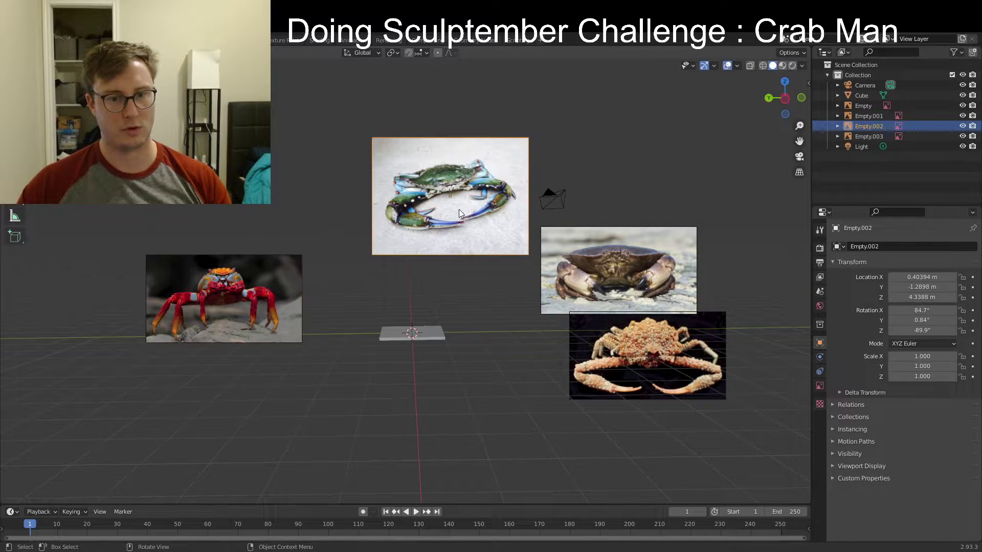
pyautogui.press('g')
pyautogui.click(303, 193)
pyautogui.click(655, 268)
pyautogui.press('g')
pyautogui.click(497, 173)
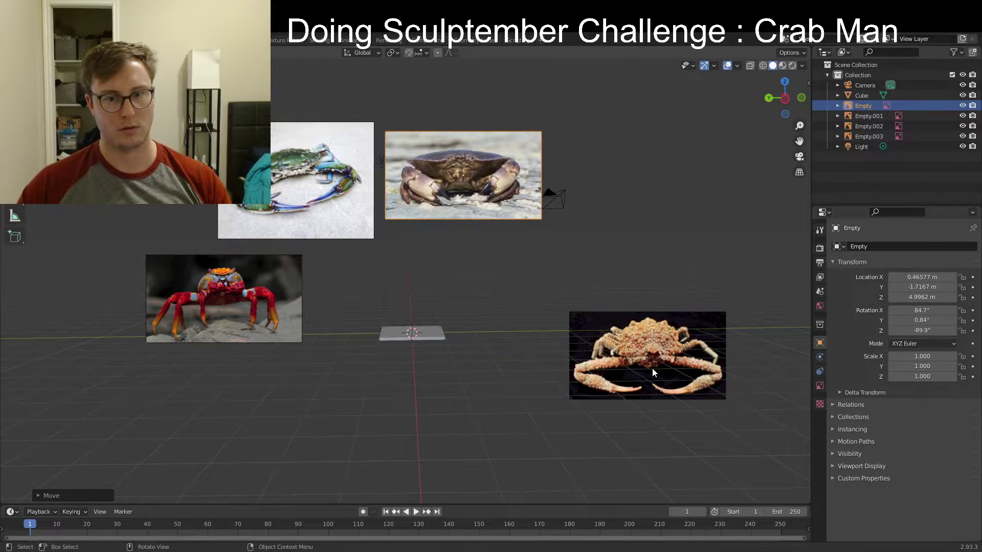
pyautogui.click(604, 353)
pyautogui.press('g')
pyautogui.click(521, 276)
# Select all four crab reference images together
pyautogui.moveTo(440, 235); pyautogui.dragTo(558, 296, button='middle')
pyautogui.keyDown('shift'); pyautogui.click(262, 278); pyautogui.keyUp('shift')
pyautogui.keyDown('shift'); pyautogui.click(341, 209); pyautogui.keyUp('shift')
pyautogui.keyDown('shift'); pyautogui.click(409, 185); pyautogui.keyUp('shift')
# Try to move the four crab images along the X axis, and undo the move
pyautogui.press('g')
pyautogui.press('x')
pyautogui.click(418, 295)
pyautogui.hotkey('ctrl', 'z')
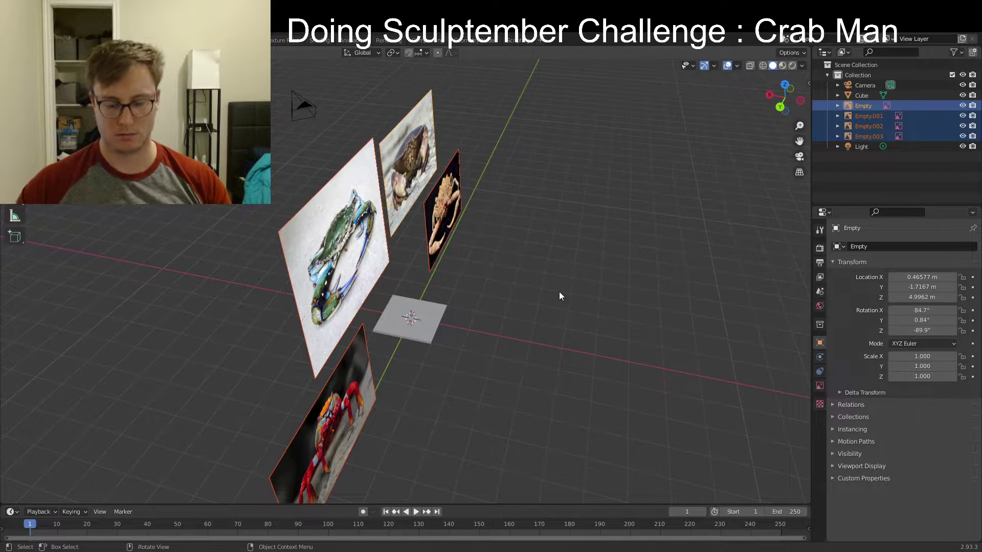
# Rotate the four crab images 90° about Z around the 3D cursor, and move them back along Y behind the base
pyautogui.press('.')
pyautogui.write('6')
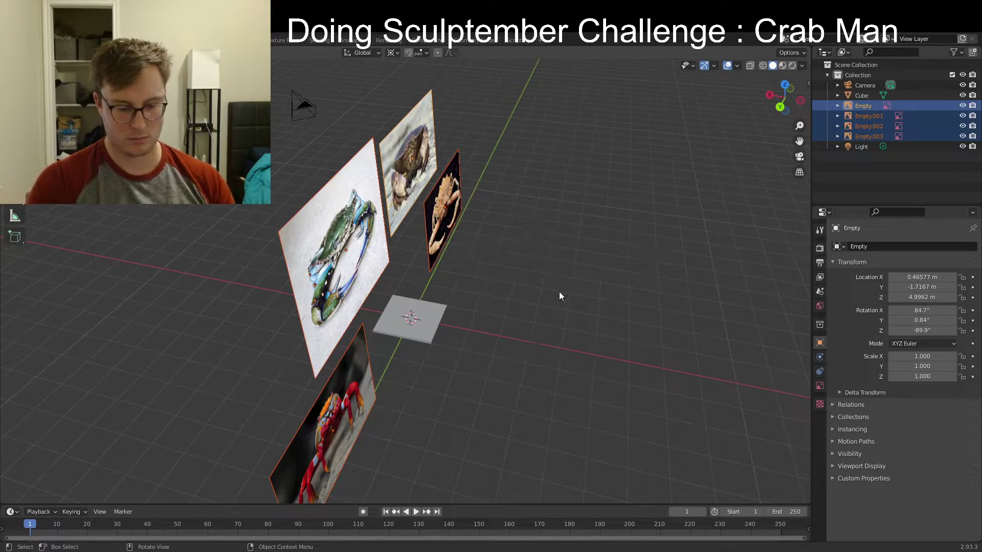
pyautogui.write('rz90')
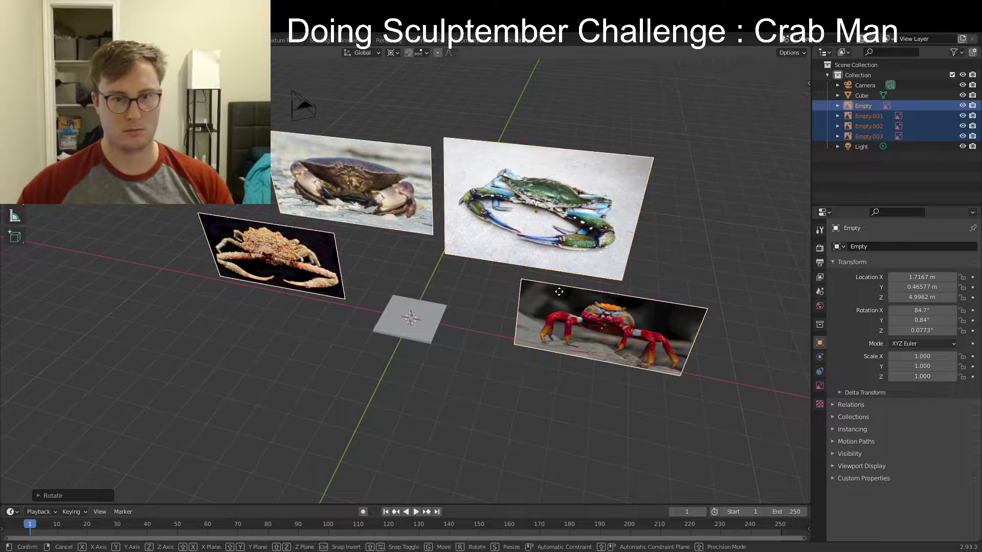
pyautogui.click(540, 266)
# Check the image placement around the base and save the CrabMan.blend file
pyautogui.moveTo(539, 266); pyautogui.dragTo(416, 315, button='middle')
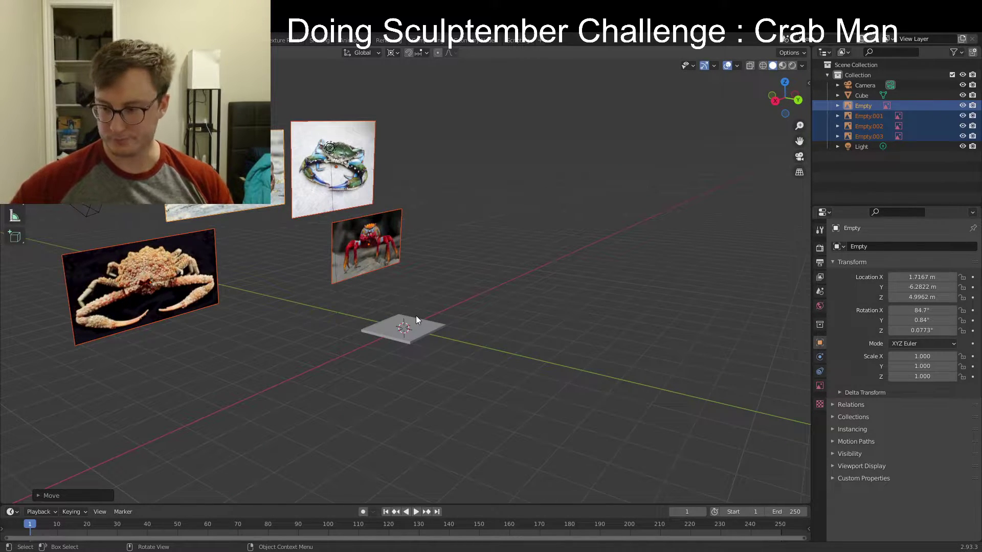
pyautogui.moveTo(463, 295); pyautogui.dragTo(444, 314, button='middle')
pyautogui.scroll(4, 439, 316)
pyautogui.scroll(2, 438, 316)
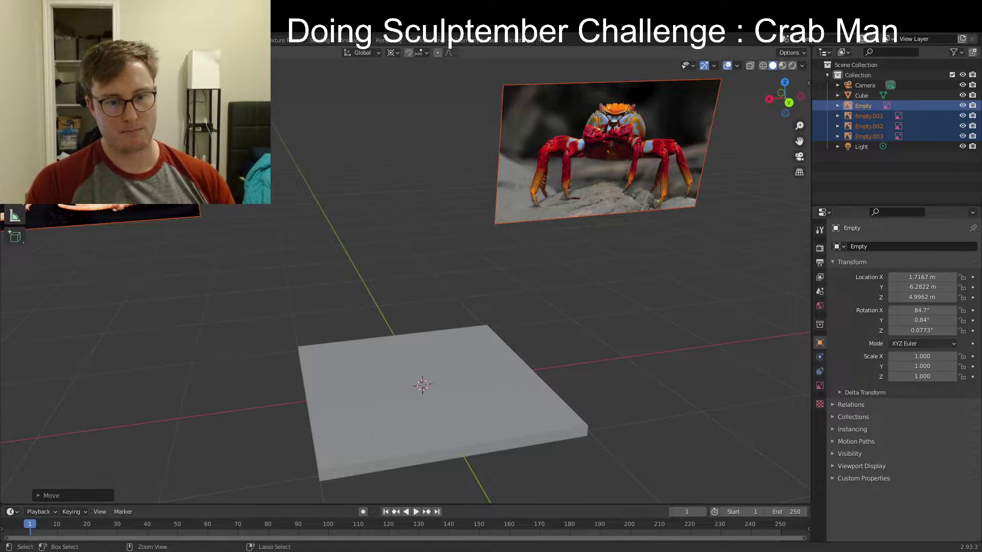
pyautogui.hotkey('ctrl', 's')
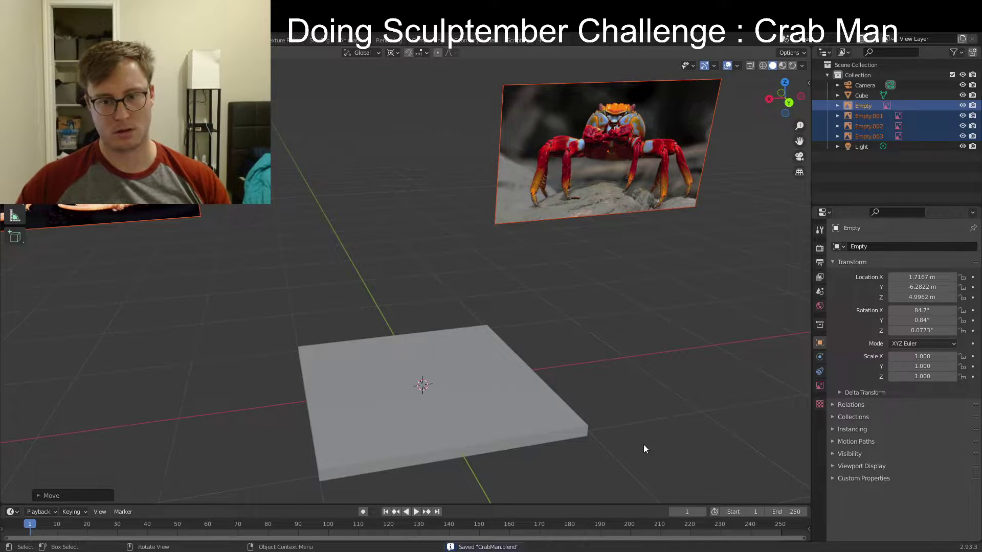
pyautogui.moveTo(643, 444); pyautogui.dragTo(504, 361, button='middle')
pyautogui.hotkey('shift', 'a')
pyautogui.moveTo(489, 342)
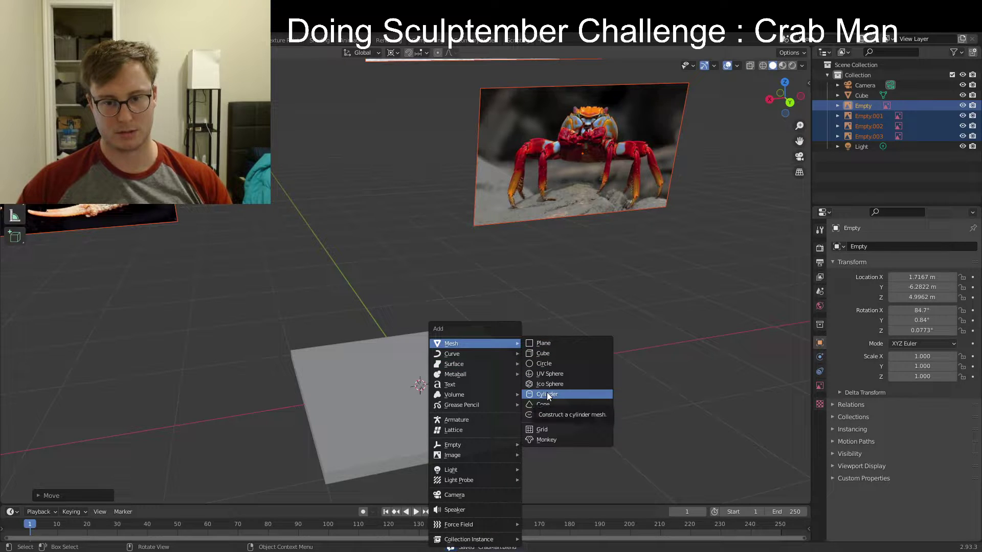
pyautogui.click(543, 353)
pyautogui.moveTo(543, 354); pyautogui.dragTo(519, 366, button='middle')
pyautogui.press('Delete')
# Frame the flat base in the front view, leave nothing selected, and save the file
pyautogui.click(474, 362)
pyautogui.press('KP_3')
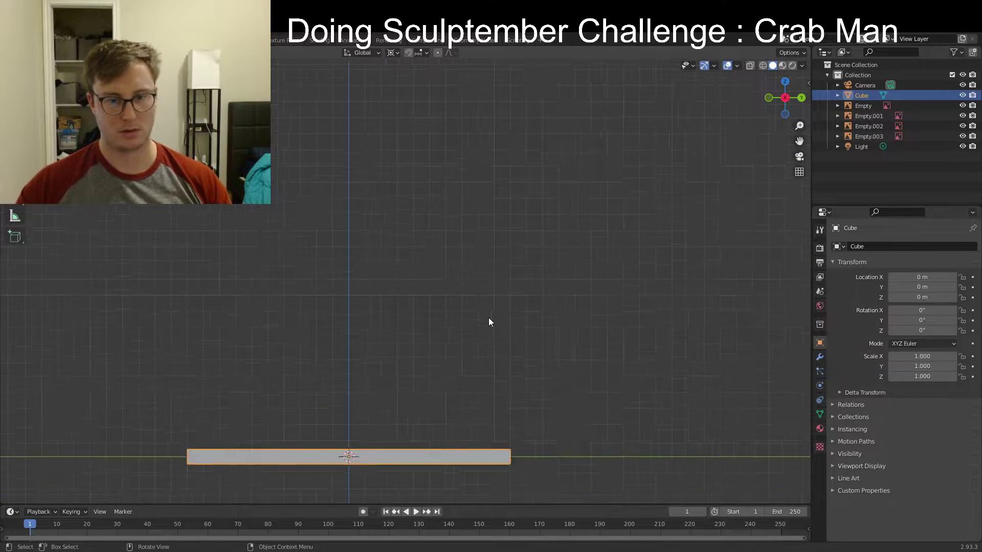
pyautogui.scroll(-10, 487, 318)
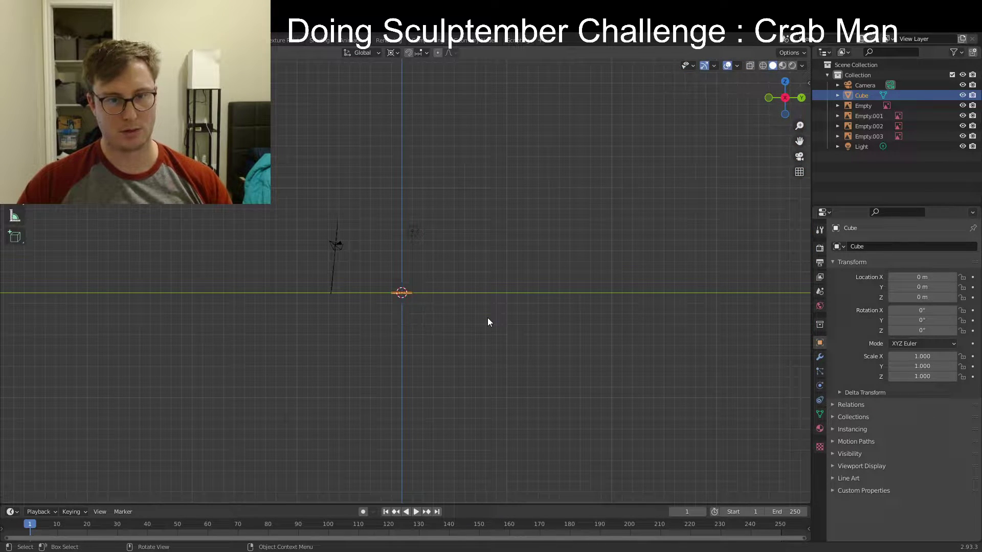
pyautogui.press('KP_1')
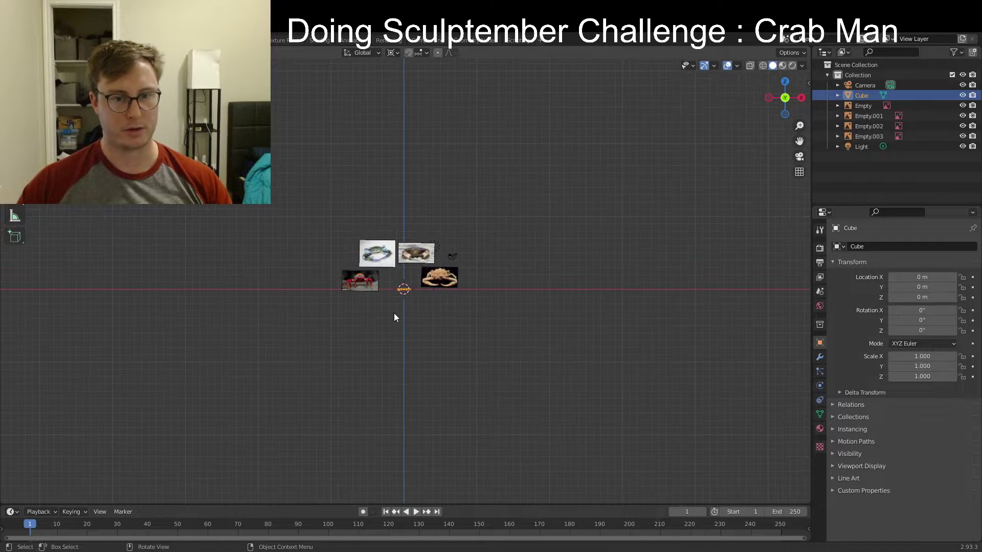
pyautogui.scroll(9, 394, 313)
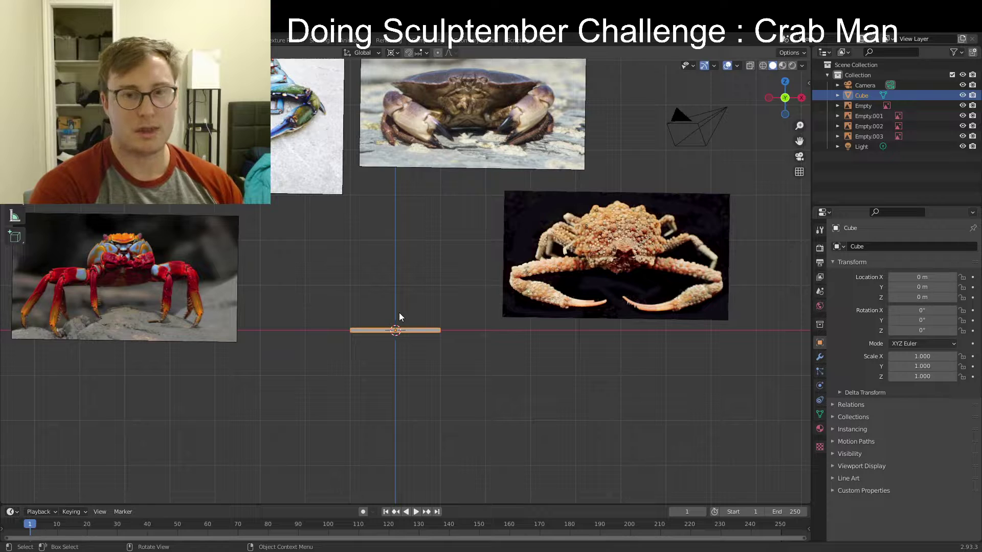
pyautogui.scroll(5, 399, 314)
pyautogui.scroll(-1, 396, 309)
pyautogui.keyDown('shift'); pyautogui.moveTo(354, 308); pyautogui.dragTo(457, 311, button='middle'); pyautogui.keyUp('shift')
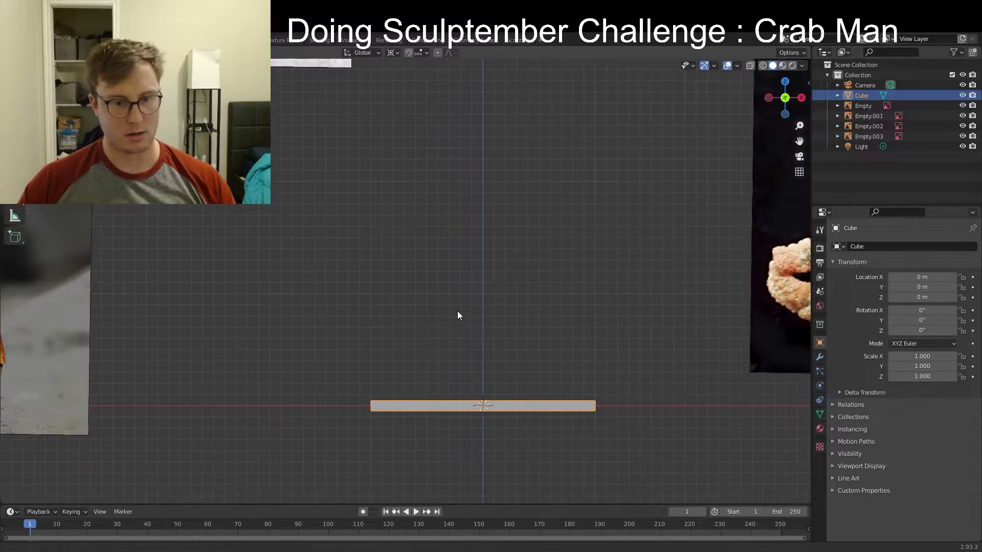
pyautogui.click(499, 320)
pyautogui.hotkey('ctrl', 's')
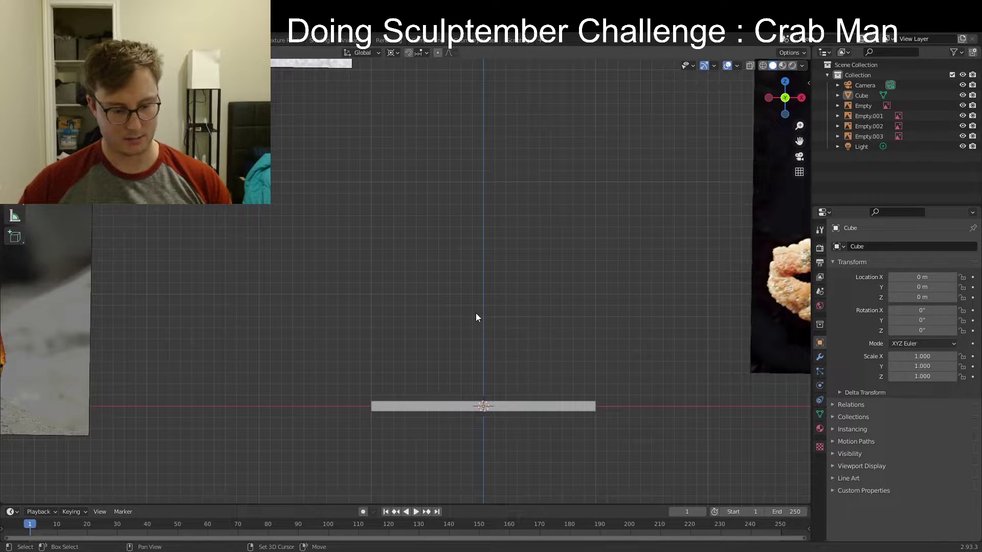
# Start the Quick Shape tool in Lasso mode, try a freehand outline above the base, and undo it
pyautogui.hotkey('shift', 'q')
pyautogui.keyDown('shift'); pyautogui.moveTo(546, 308); pyautogui.dragTo(429, 296, button='middle'); pyautogui.keyUp('shift')
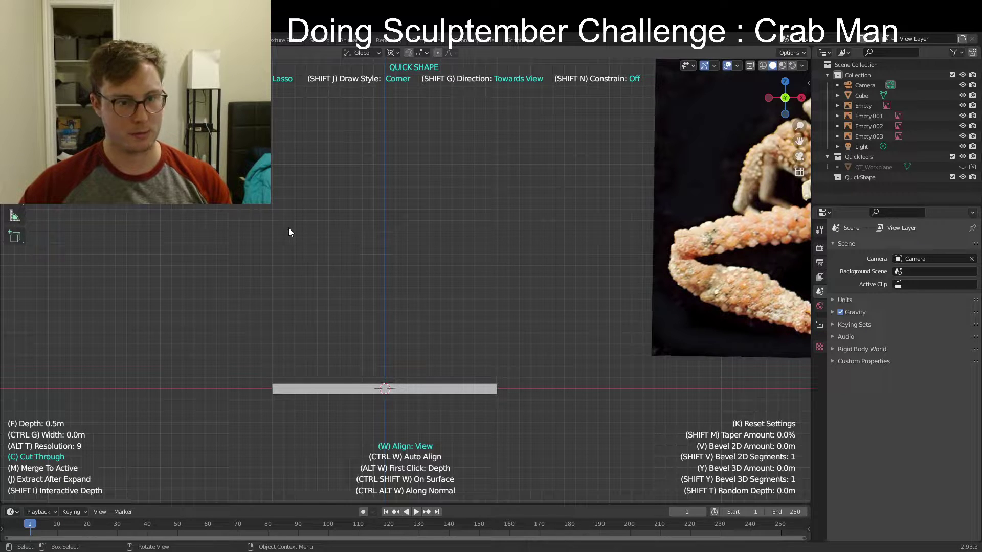
pyautogui.moveTo(317, 202)
pyautogui.mouseDown()
pyautogui.moveTo(241, 225)
pyautogui.moveTo(294, 234)
pyautogui.mouseUp()
pyautogui.hotkey('ctrl', 'z')
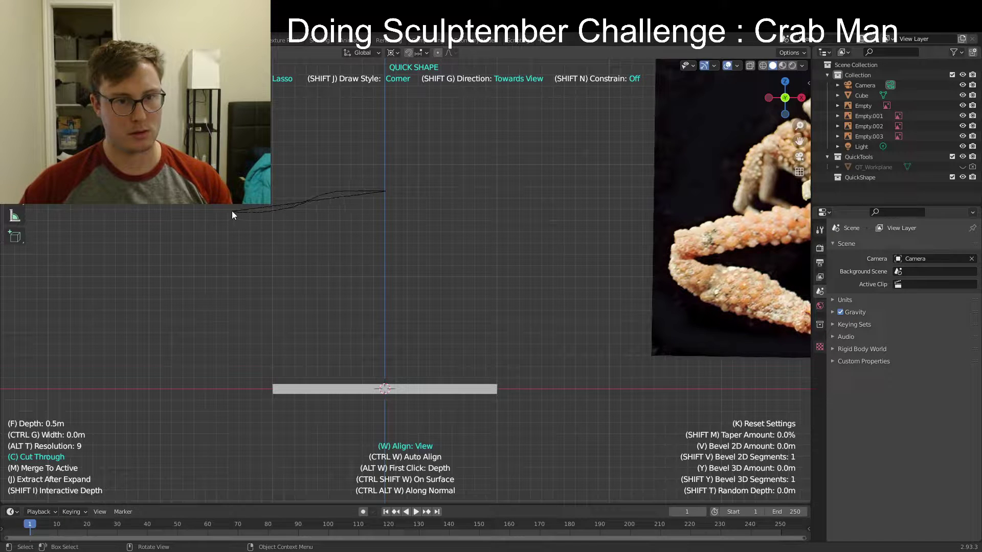
# Using the crab images as guides, draw a freehand Quick Shape outline of half a spiky crab shell above the base
pyautogui.scroll(-10, 392, 226)
pyautogui.scroll(8, 393, 225)
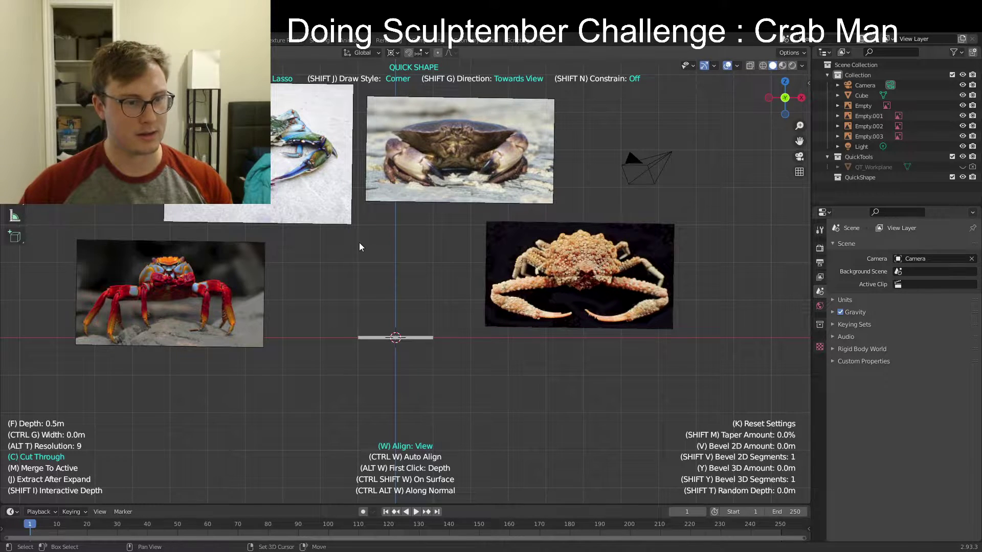
pyautogui.scroll(2, 381, 245)
pyautogui.scroll(1, 370, 260)
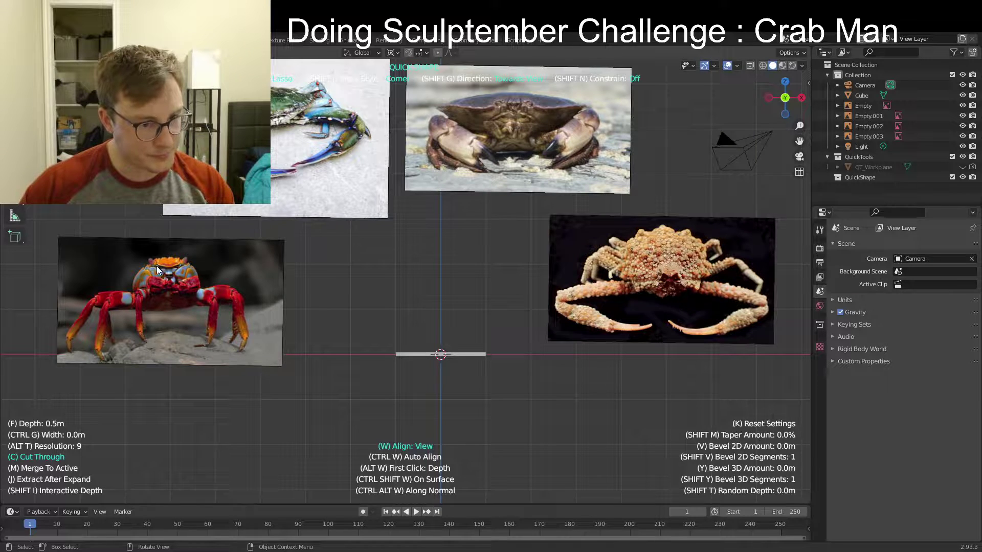
pyautogui.keyDown('shift'); pyautogui.moveTo(169, 268); pyautogui.dragTo(299, 265, button='middle'); pyautogui.keyUp('shift')
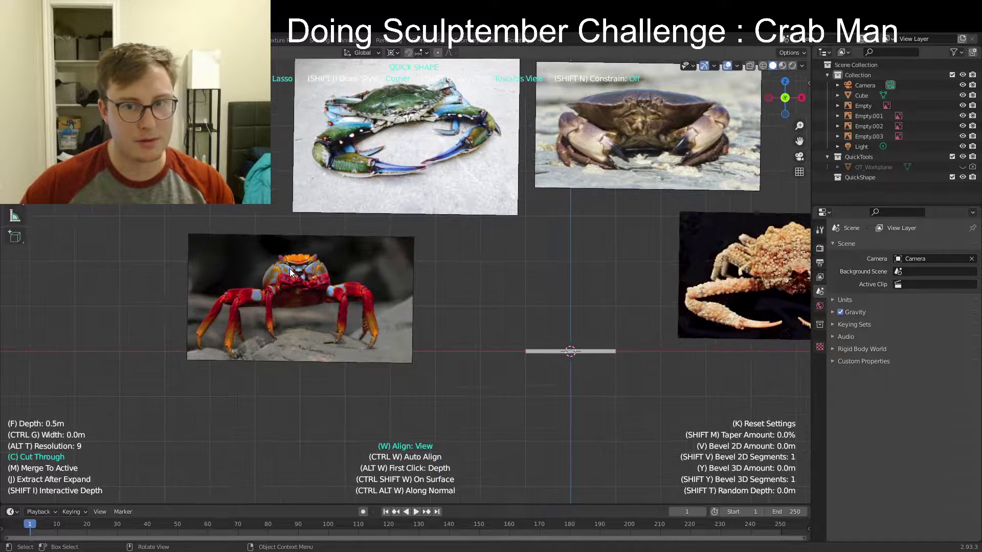
pyautogui.keyDown('shift'); pyautogui.moveTo(296, 291); pyautogui.dragTo(241, 303, button='middle'); pyautogui.keyUp('shift')
pyautogui.scroll(4, 474, 240)
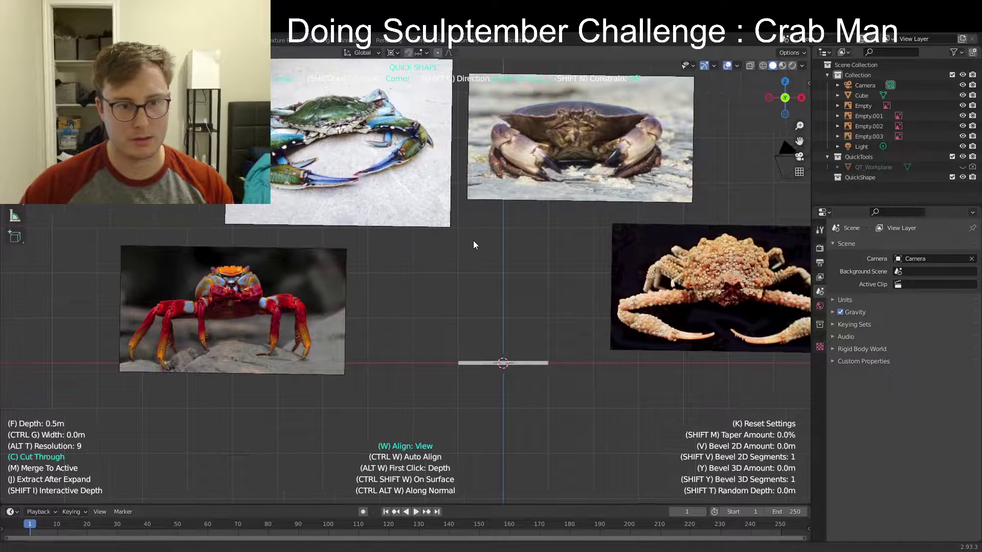
pyautogui.keyDown('shift'); pyautogui.moveTo(497, 271); pyautogui.dragTo(488, 260, button='middle'); pyautogui.keyUp('shift')
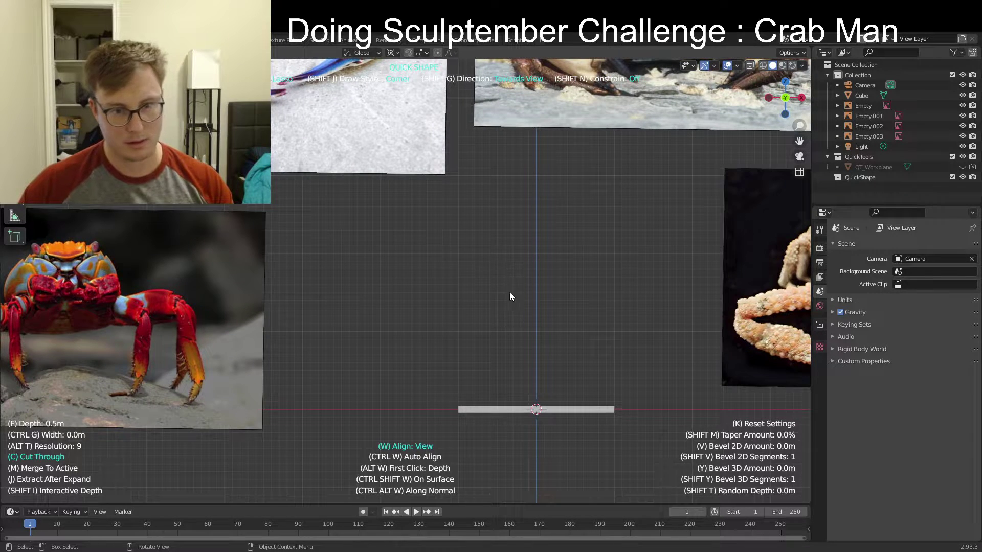
pyautogui.moveTo(444, 291)
pyautogui.mouseDown()
pyautogui.moveTo(412, 277)
pyautogui.moveTo(470, 249)
pyautogui.moveTo(473, 238)
pyautogui.moveTo(537, 217)
pyautogui.moveTo(552, 255)
pyautogui.moveTo(550, 300)
pyautogui.moveTo(538, 306)
pyautogui.mouseUp()
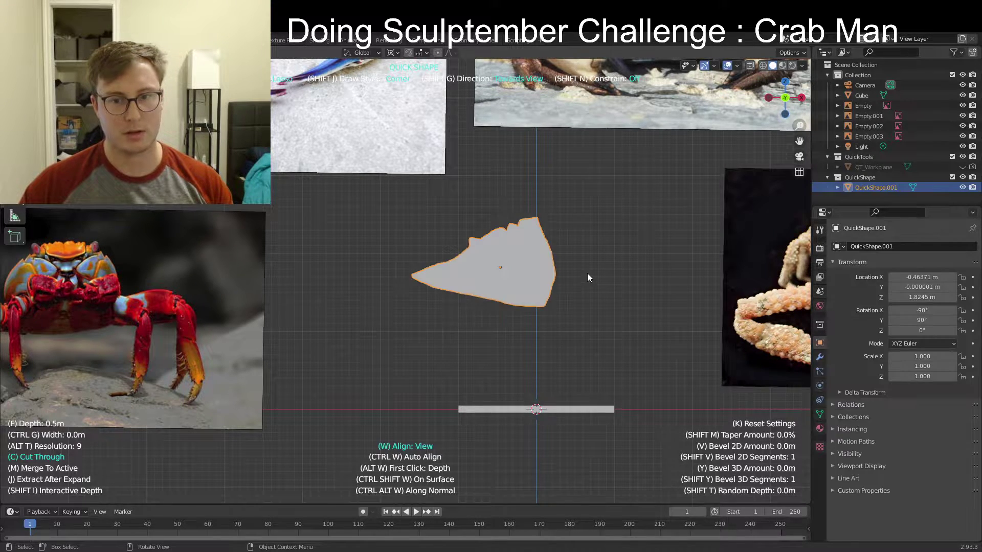
# Show the modifier settings of the new half-shell shape and exit the Quick Shape tool
pyautogui.keyDown('shift'); pyautogui.moveTo(588, 273); pyautogui.dragTo(495, 270, button='middle'); pyautogui.keyUp('shift')
pyautogui.click(820, 357)
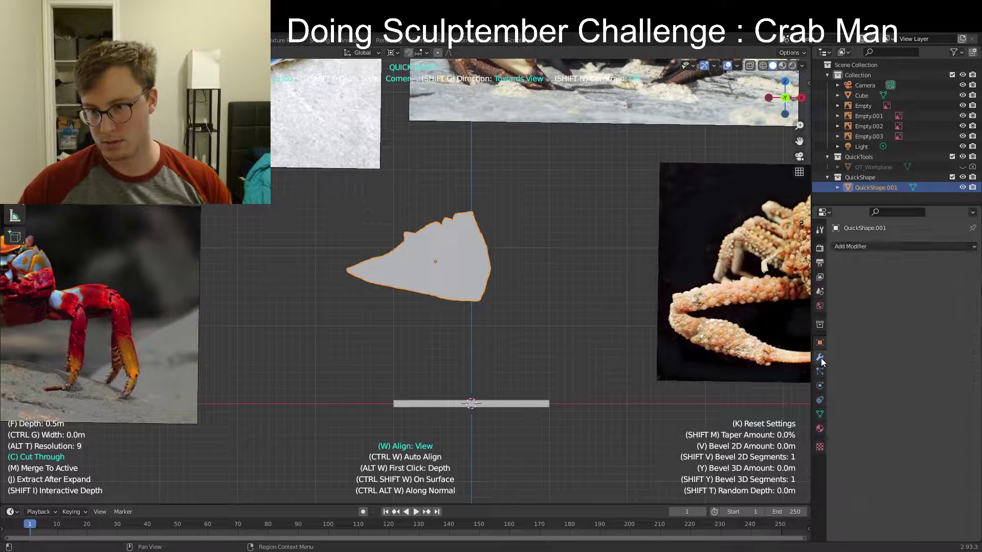
pyautogui.hotkey('shift', 'a')
pyautogui.moveTo(483, 330)
pyautogui.press('Escape')
pyautogui.press('Escape')
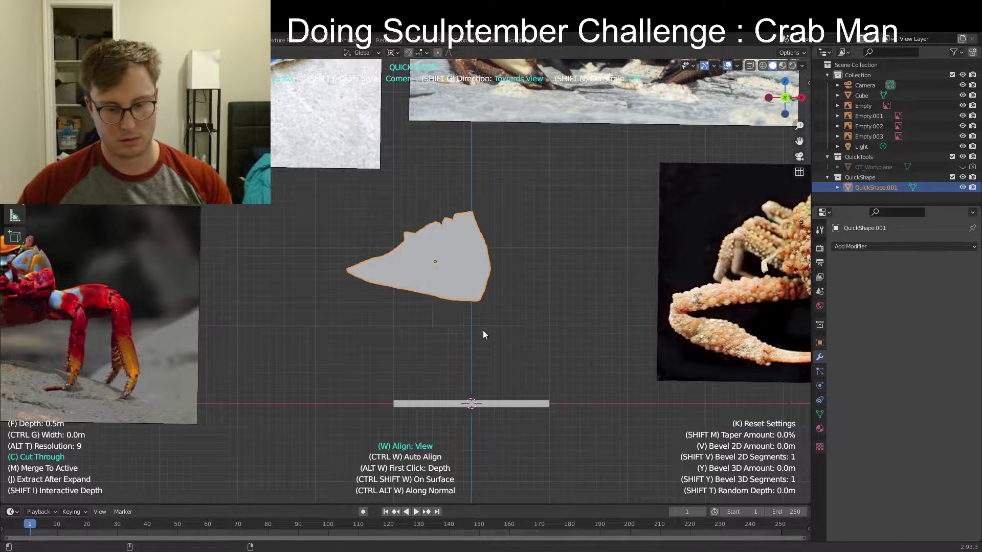
# Add a Plain Axes empty at the world origin and rename it MIRROR
pyautogui.hotkey('shift', 'a')
pyautogui.moveTo(458, 432)
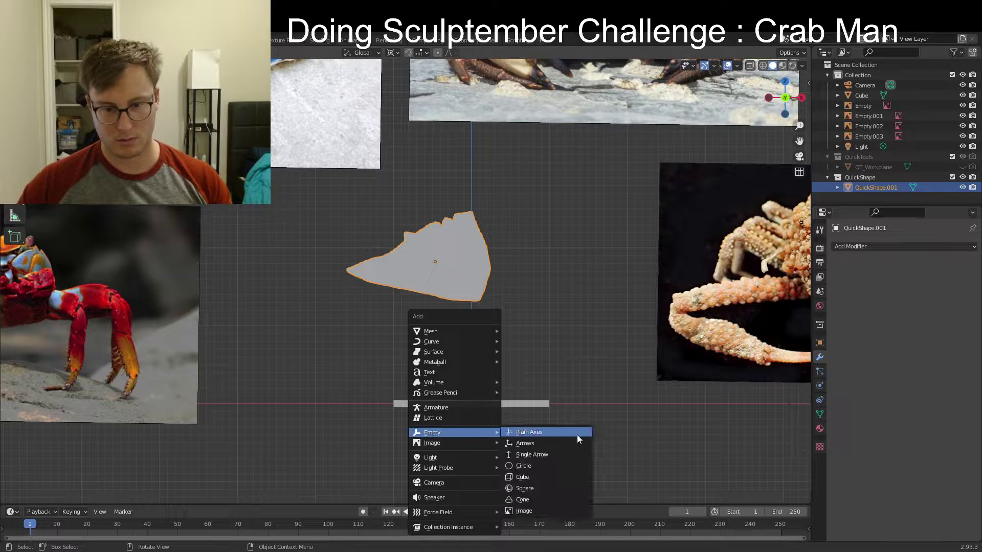
pyautogui.click(542, 431)
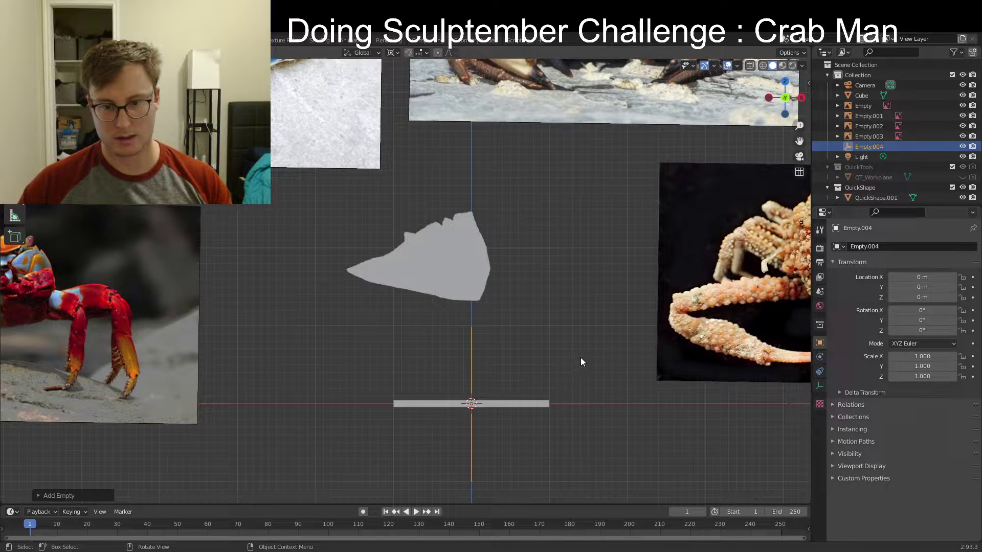
pyautogui.click(886, 244)
pyautogui.write('MIRROR')
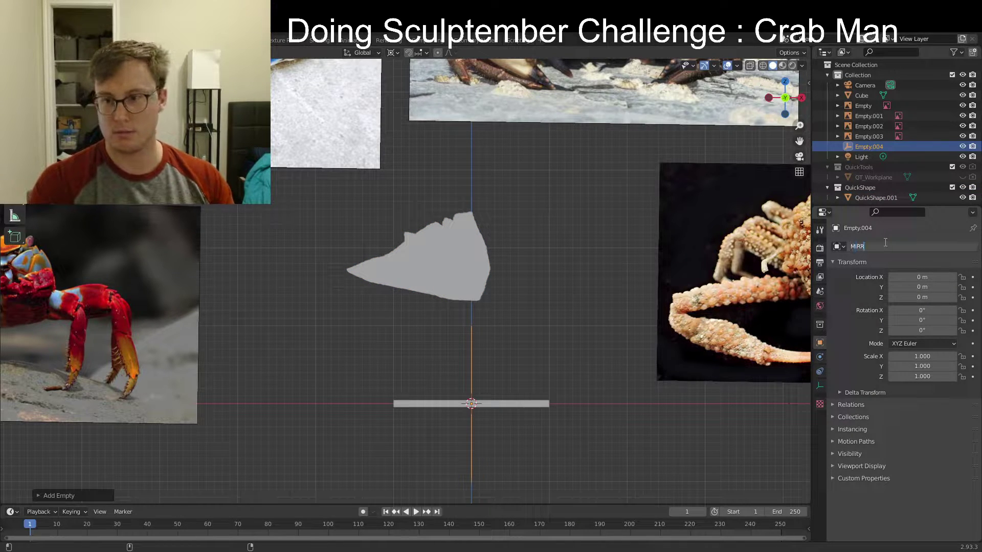
pyautogui.press('Return')
# Add a Mirror modifier to the half-shell shape, using the X and Y axes and the MIRROR empty as mirror object
pyautogui.click(431, 287)
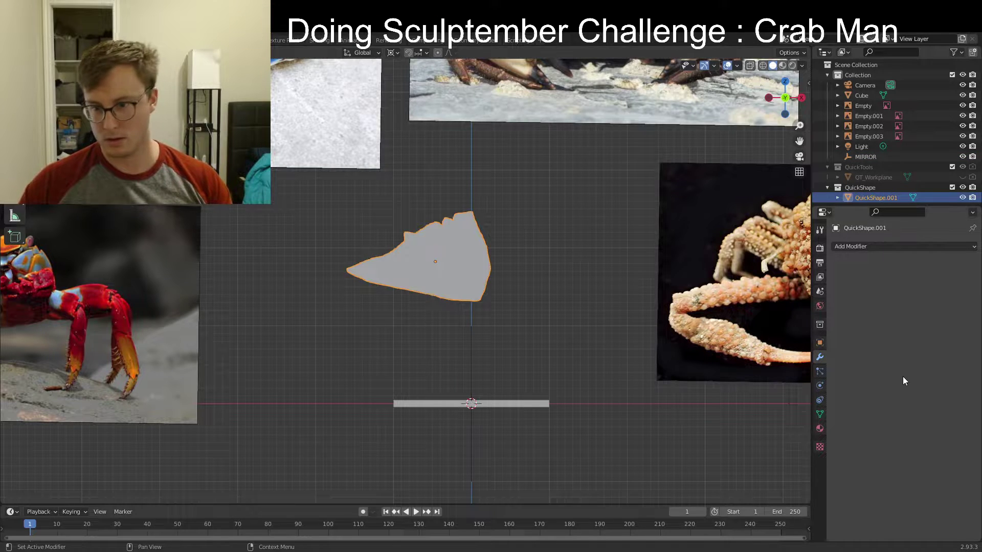
pyautogui.click(820, 357)
pyautogui.click(839, 247)
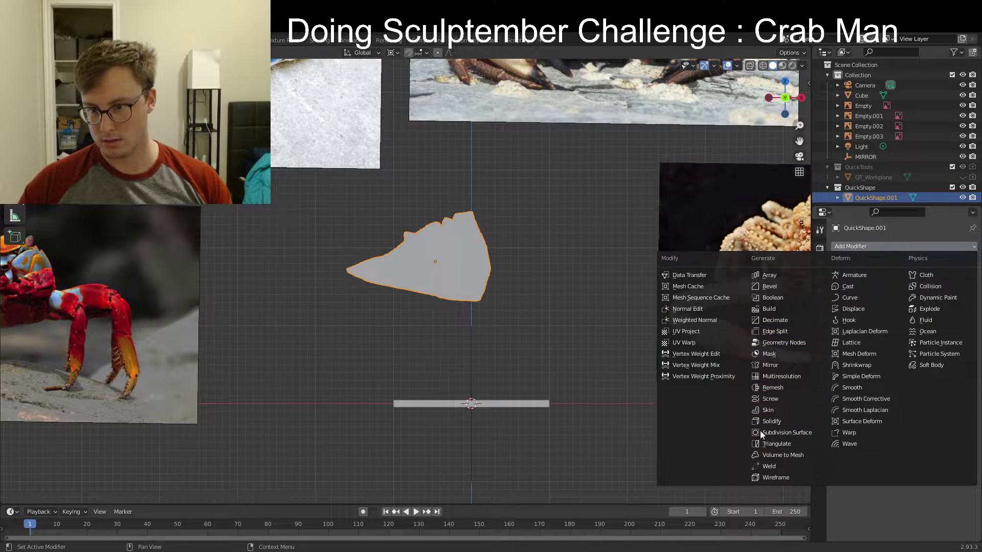
pyautogui.click(768, 365)
pyautogui.click(903, 279)
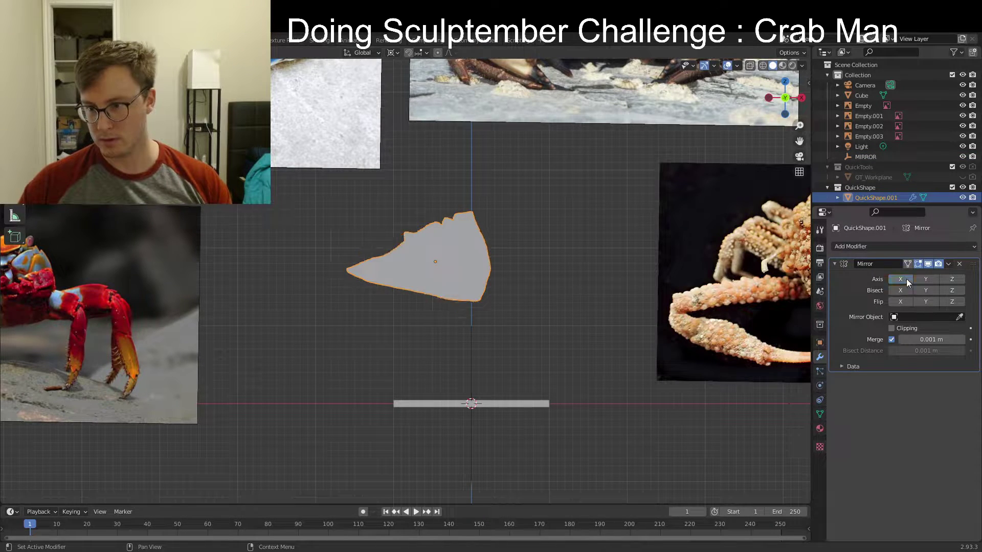
pyautogui.click(926, 279)
pyautogui.click(901, 279)
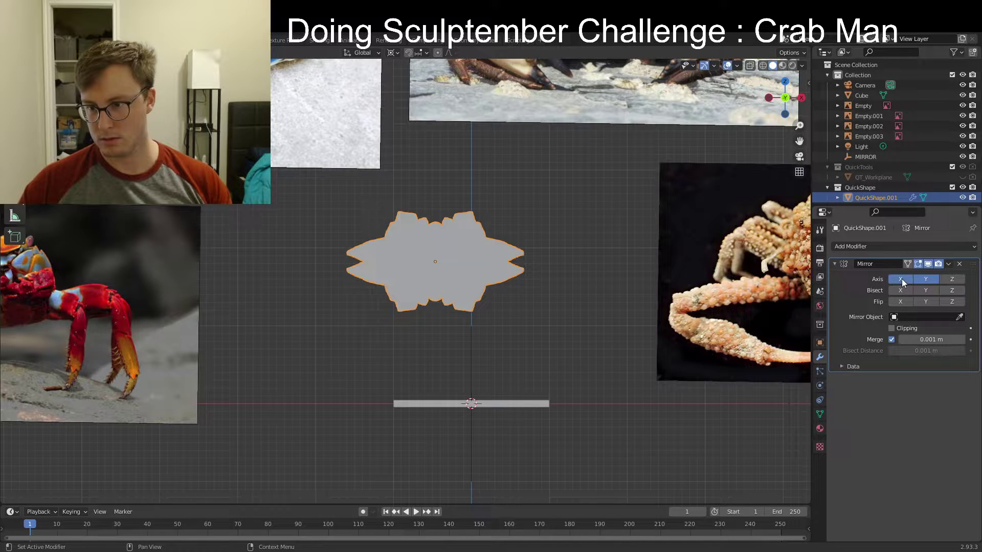
pyautogui.click(917, 318)
pyautogui.write('mirr')
pyautogui.press('Return')
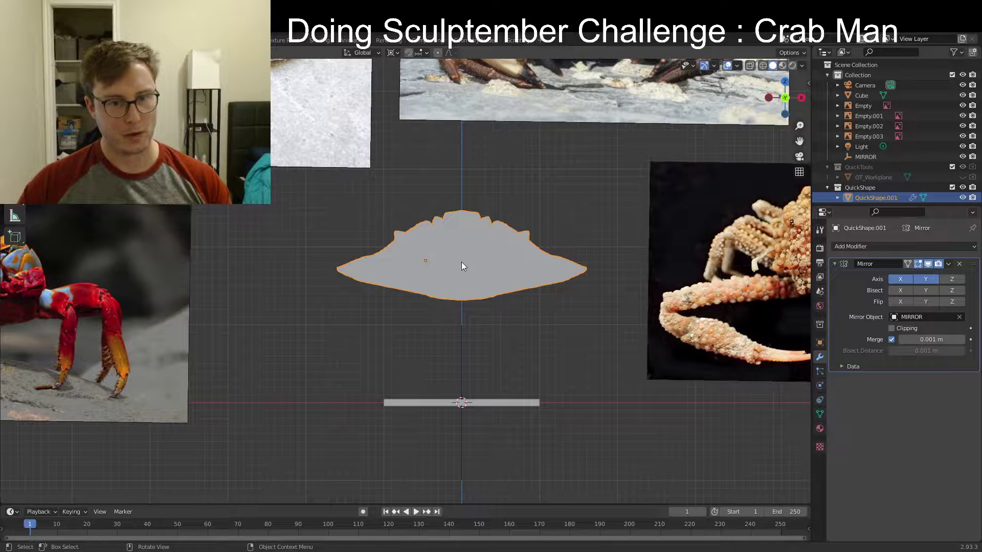
# Stretch the mirrored shell along the Y axis to deepen it and open the list of modifiers to add
pyautogui.keyDown('shift'); pyautogui.moveTo(419, 283); pyautogui.dragTo(564, 275, button='middle'); pyautogui.keyUp('shift')
pyautogui.press('s')
pyautogui.press('y')
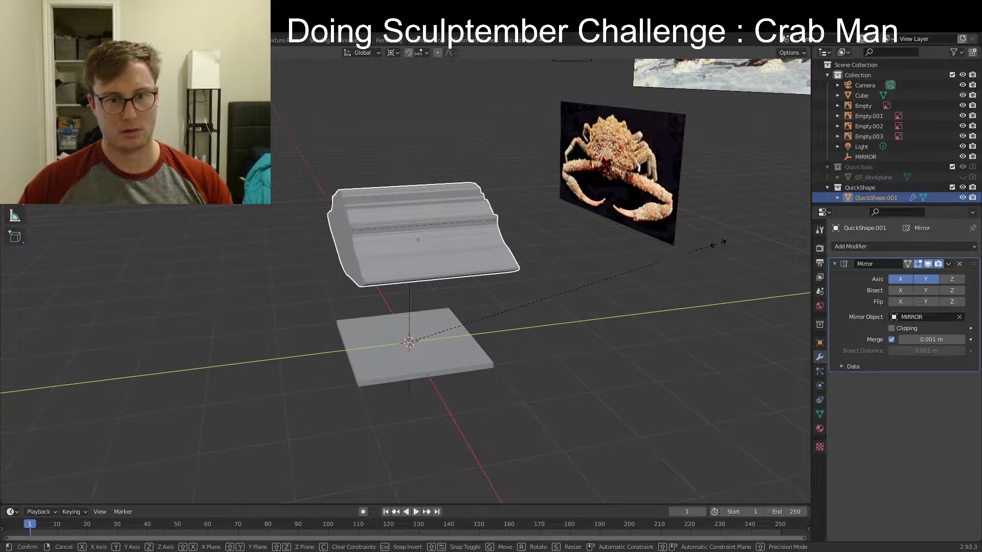
pyautogui.click(718, 242)
pyautogui.moveTo(530, 244); pyautogui.dragTo(726, 280, button='middle')
pyautogui.click(858, 246)
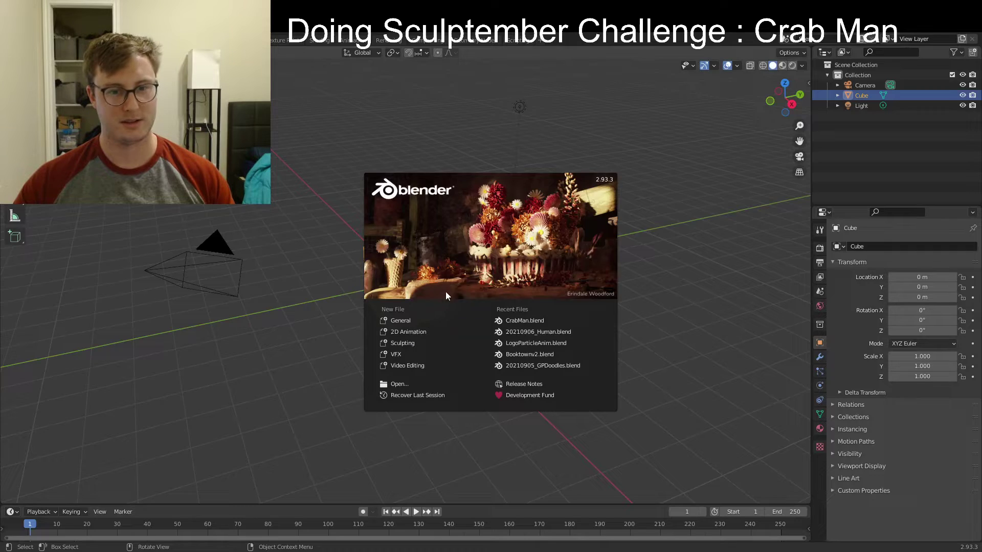
# Open the recent file CrabMan.blend and delete the magenta reference image whose picture is missing
pyautogui.click(532, 320)
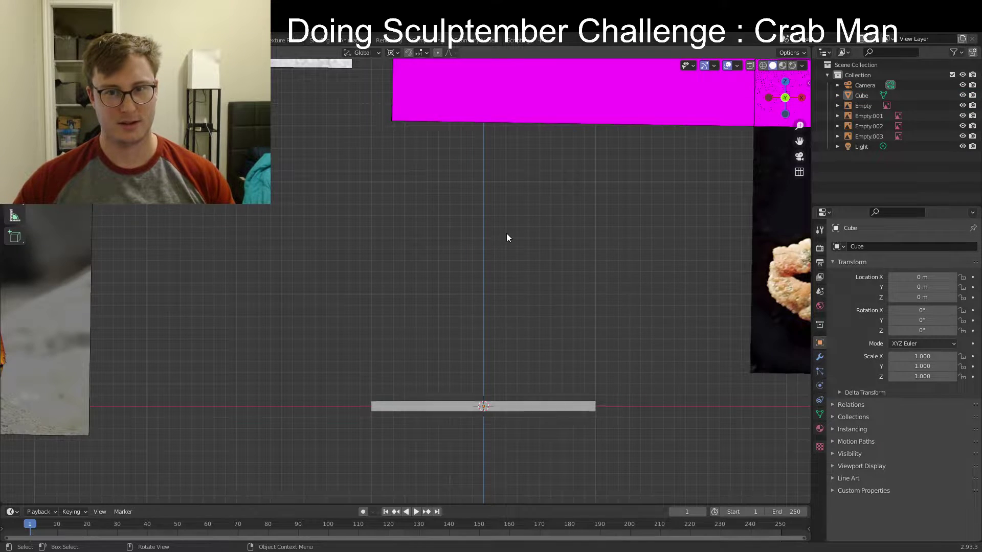
pyautogui.moveTo(507, 234); pyautogui.dragTo(557, 250, button='middle')
pyautogui.click(604, 223)
pyautogui.press('x')
pyautogui.click(606, 223)
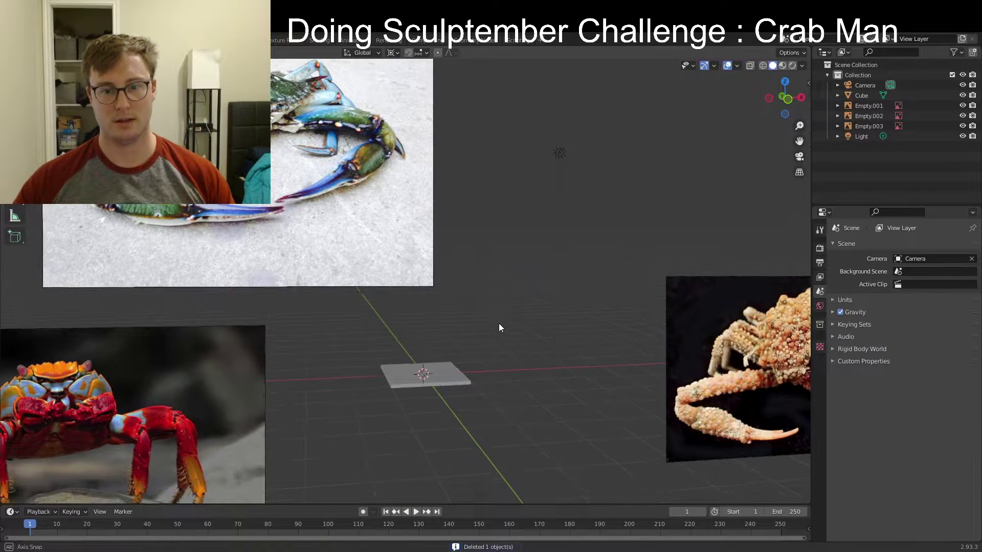
# Return to the front view centred on the base and save the scene
pyautogui.press('KP_1')
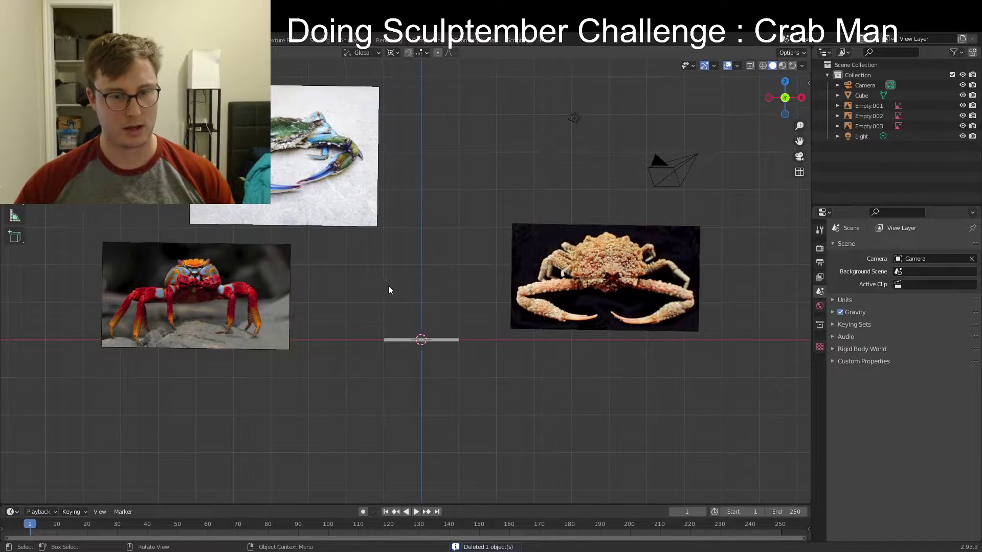
pyautogui.scroll(5, 399, 317)
pyautogui.keyDown('shift'); pyautogui.moveTo(414, 376); pyautogui.dragTo(434, 305, button='middle'); pyautogui.keyUp('shift')
pyautogui.hotkey('shift', 'a')
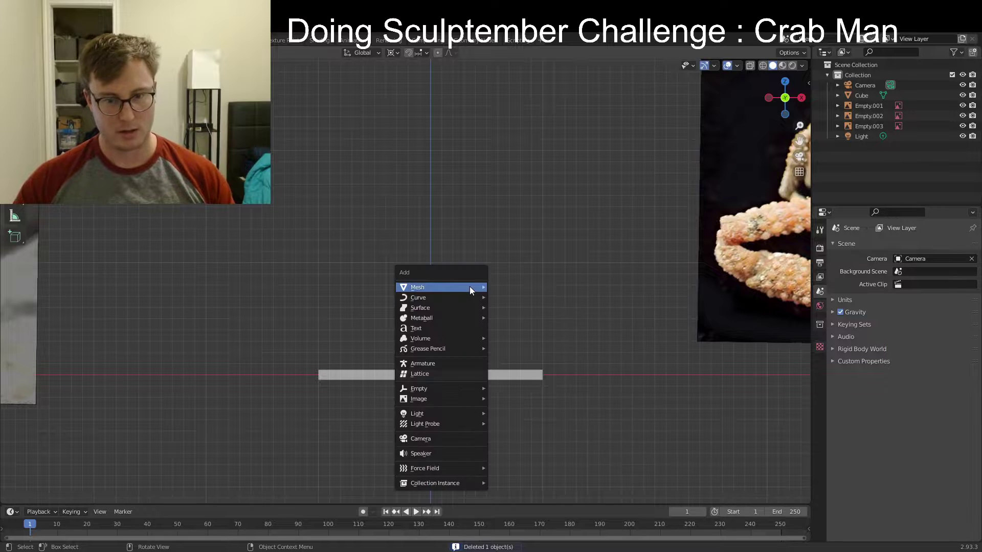
pyautogui.press('Escape')
pyautogui.hotkey('ctrl', 's')
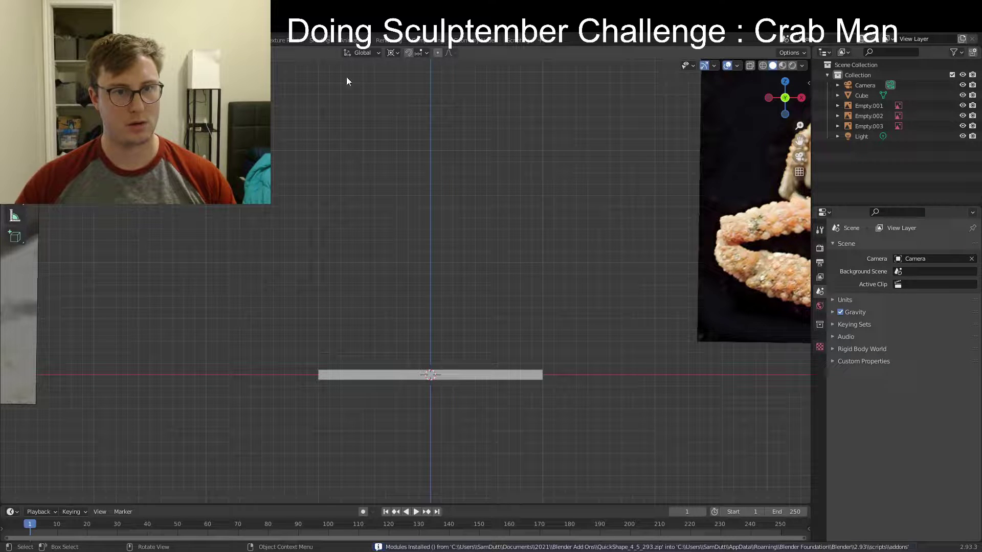
pyautogui.keyDown('shift'); pyautogui.moveTo(325, 231); pyautogui.dragTo(569, 232, button='middle'); pyautogui.keyUp('shift')
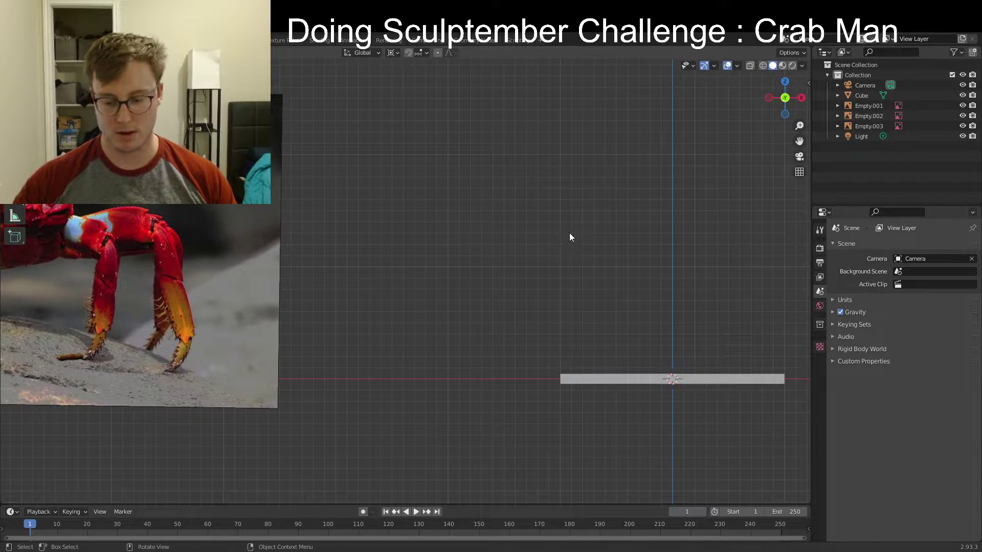
pyautogui.press('KP_7')
pyautogui.press('KP_1')
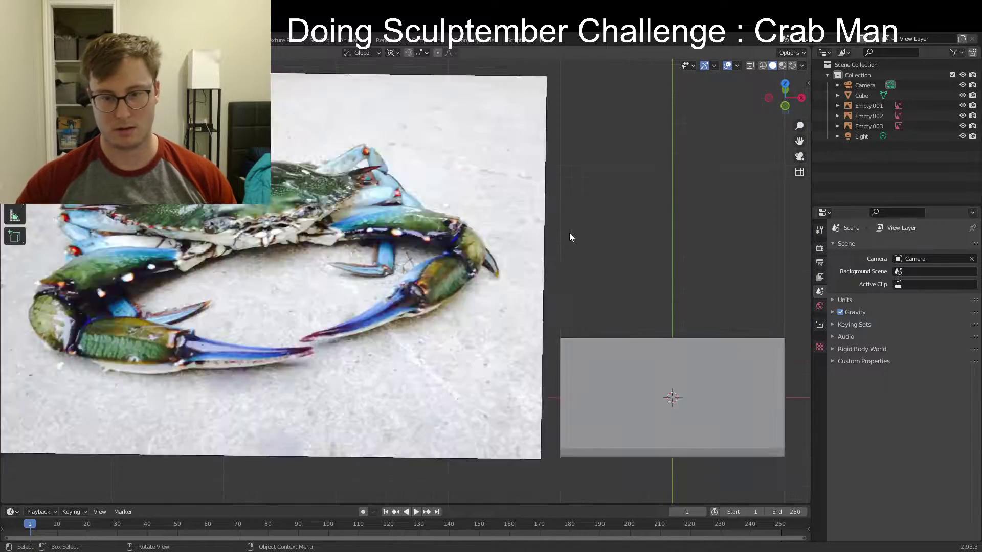
pyautogui.keyDown('shift'); pyautogui.moveTo(627, 267); pyautogui.dragTo(525, 236, button='middle'); pyautogui.keyUp('shift')
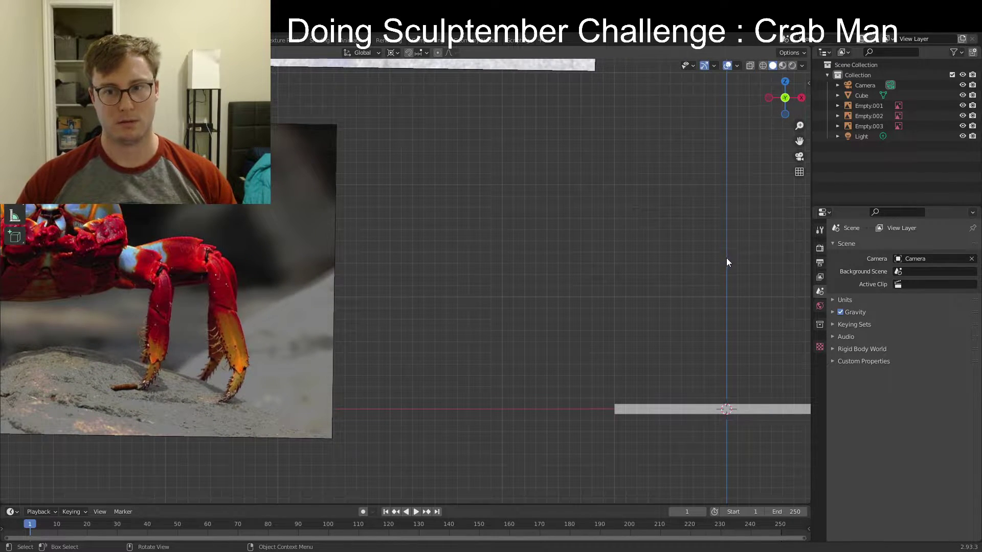
pyautogui.moveTo(727, 259); pyautogui.dragTo(692, 261)
pyautogui.press('Escape')
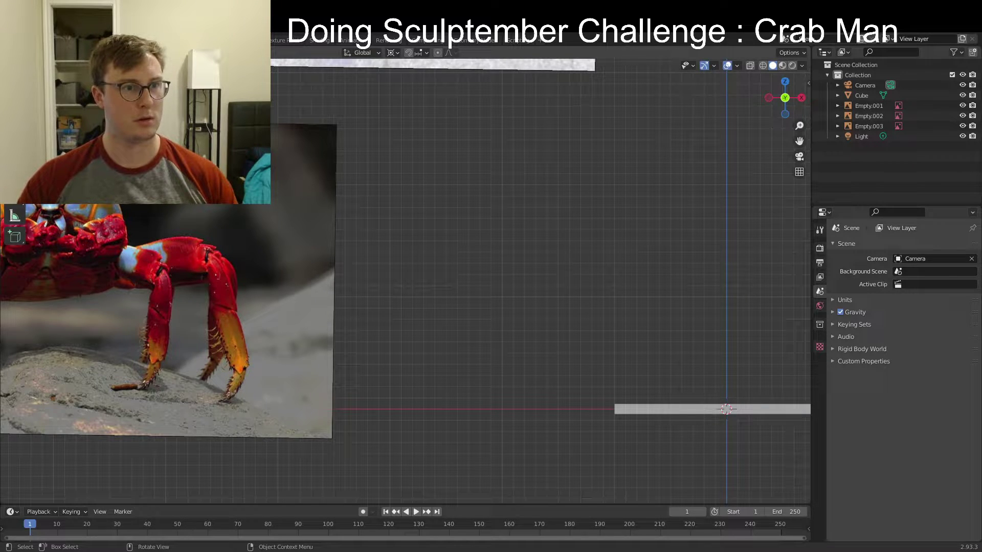
# Save the file and draw a freehand Quick Shape Lasso outline of half a bumpy crab shell above the base
pyautogui.hotkey('ctrl', 's')
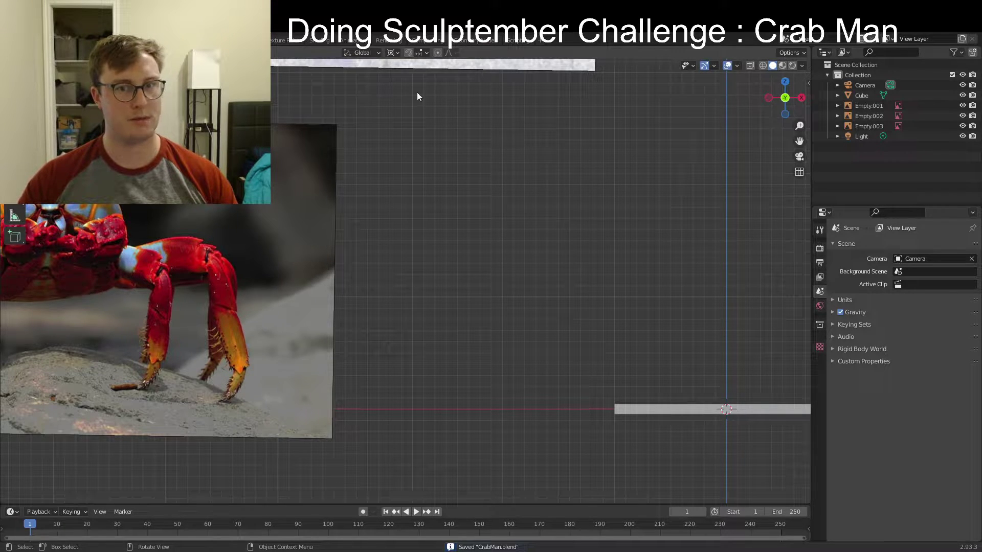
pyautogui.keyDown('shift'); pyautogui.moveTo(648, 273); pyautogui.dragTo(589, 273, button='middle'); pyautogui.keyUp('shift')
pyautogui.hotkey('shift', 'q')
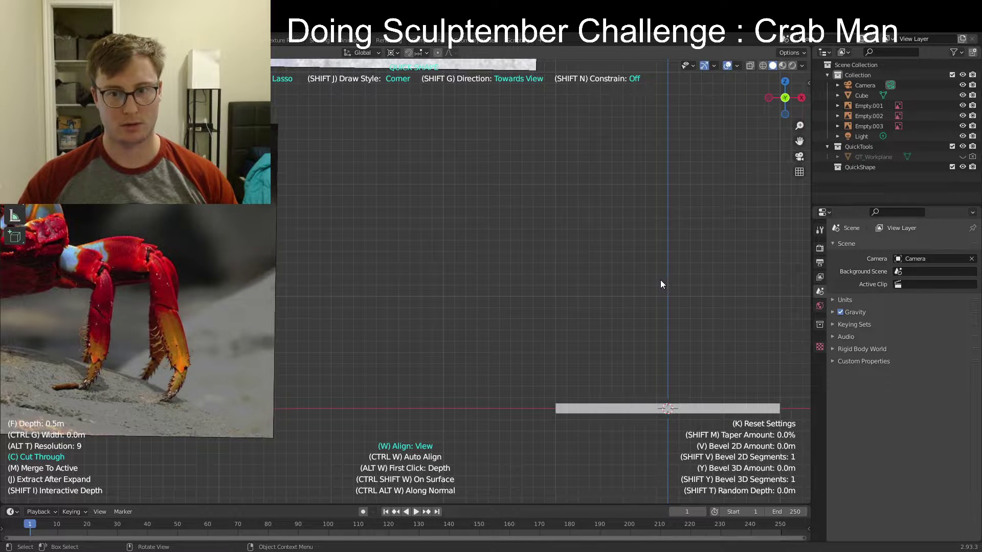
pyautogui.moveTo(589, 268)
pyautogui.mouseDown()
pyautogui.moveTo(505, 238)
pyautogui.moveTo(586, 187)
pyautogui.moveTo(616, 145)
pyautogui.moveTo(672, 134)
pyautogui.moveTo(678, 142)
pyautogui.mouseUp()
pyautogui.keyDown('shift'); pyautogui.moveTo(659, 257); pyautogui.dragTo(545, 258, button='middle'); pyautogui.keyUp('shift')
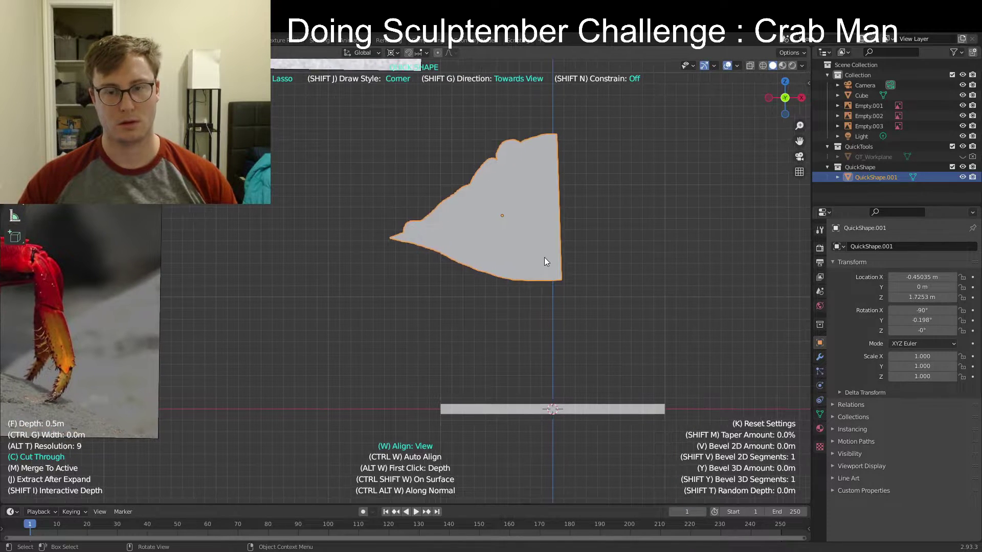
# Add a Mirror modifier on the X axis to the new half-shell shape and exit the Quick Shape tool
pyautogui.click(820, 356)
pyautogui.click(870, 247)
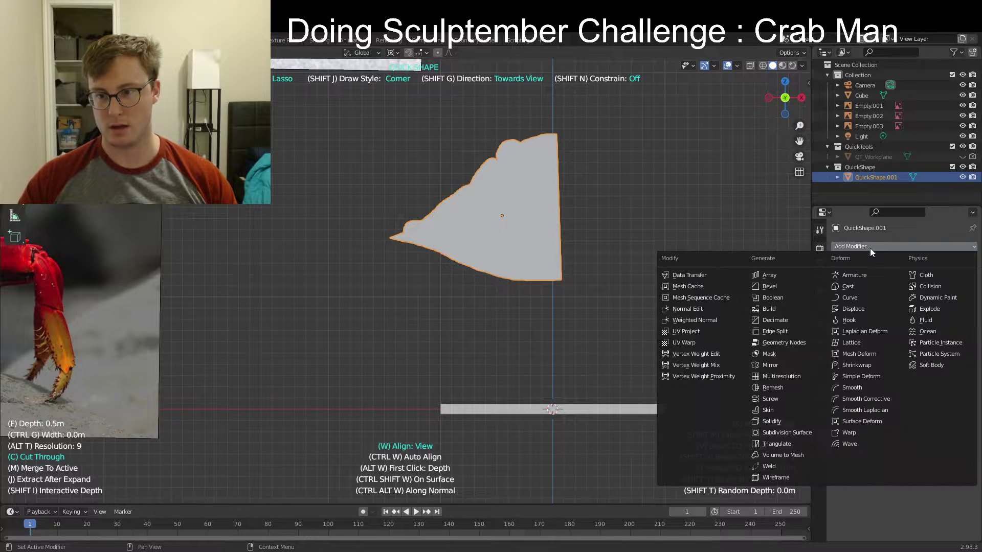
pyautogui.click(770, 365)
pyautogui.keyDown('shift'); pyautogui.moveTo(624, 319); pyautogui.dragTo(584, 320, button='middle'); pyautogui.keyUp('shift')
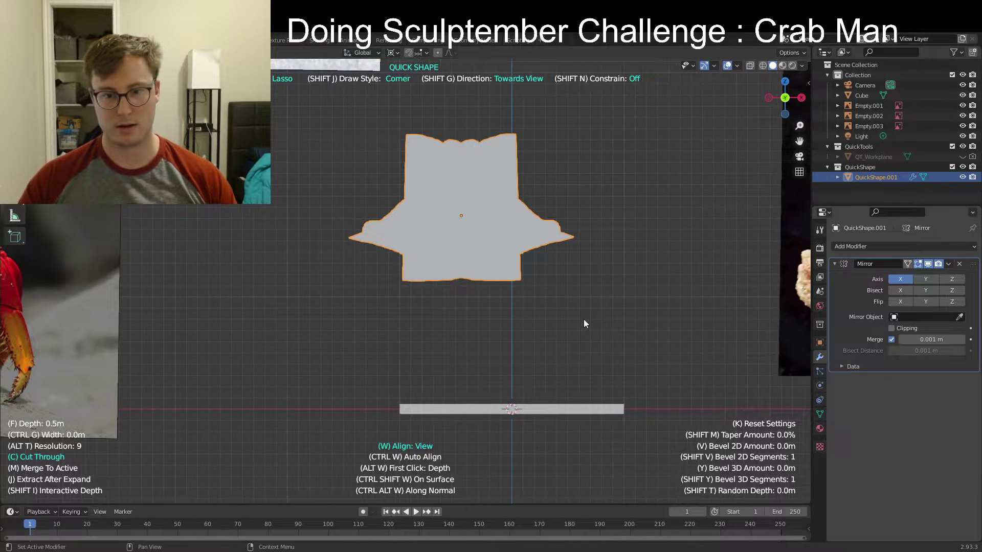
pyautogui.press('Escape')
# Add a Plain Axes empty at the world origin, naming it MIRROR, and save the file
pyautogui.hotkey('shift', 'a')
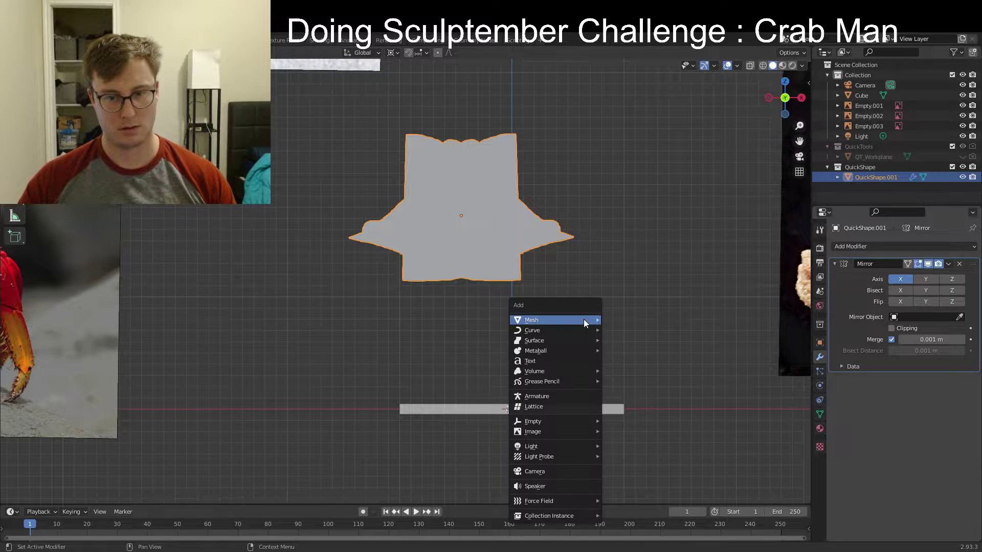
pyautogui.moveTo(584, 319)
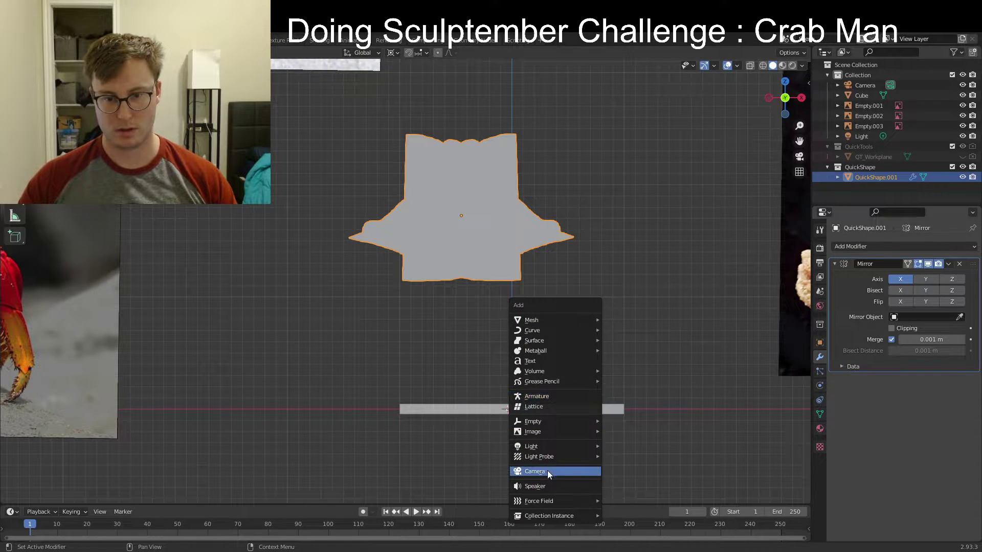
pyautogui.moveTo(557, 447)
pyautogui.moveTo(563, 422)
pyautogui.click(631, 422)
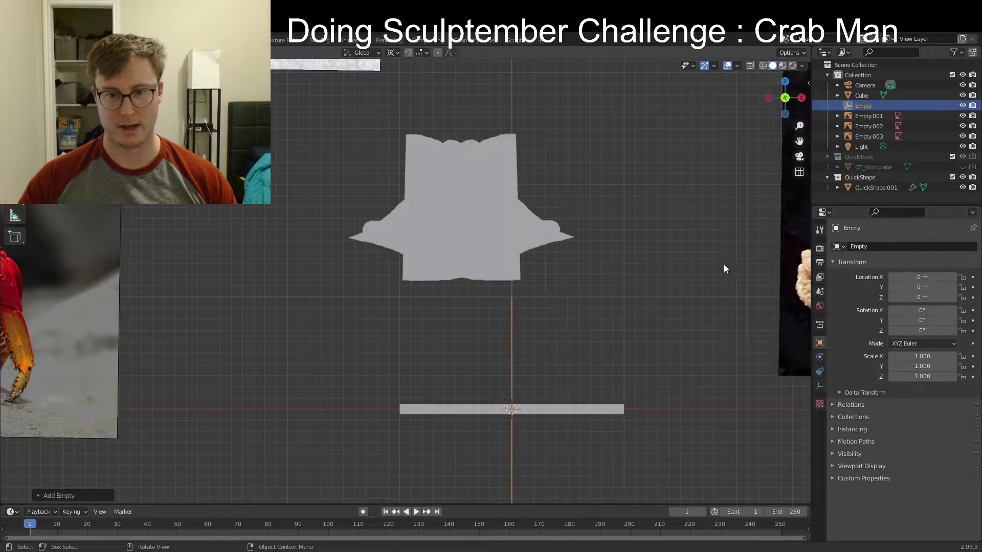
pyautogui.click(871, 251)
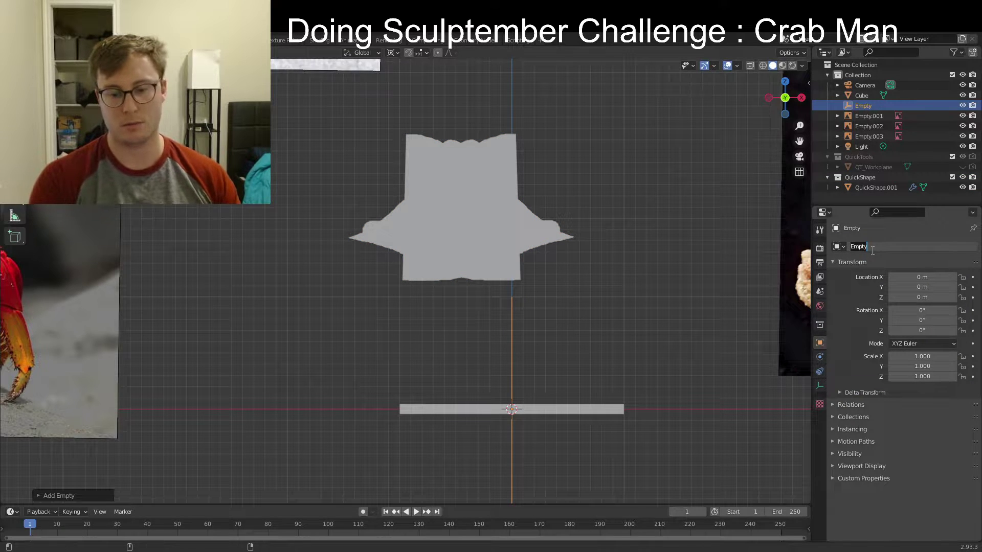
pyautogui.write('MIRROR')
pyautogui.press('Return')
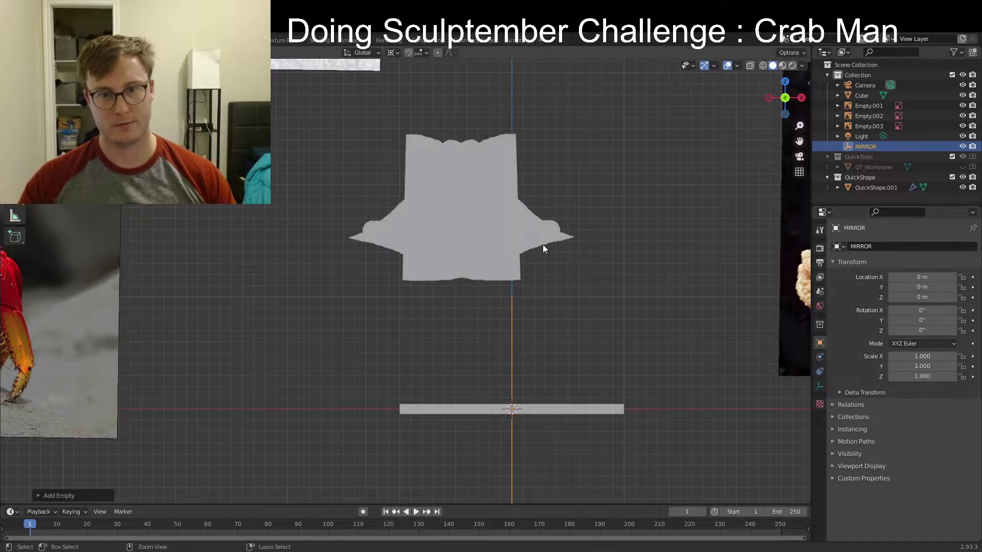
pyautogui.hotkey('ctrl', 's')
# Set the MIRROR empty as the mirror object of the half shell's Mirror modifier
pyautogui.keyDown('shift'); pyautogui.moveTo(589, 273); pyautogui.dragTo(548, 280, button='middle'); pyautogui.keyUp('shift')
pyautogui.click(404, 167)
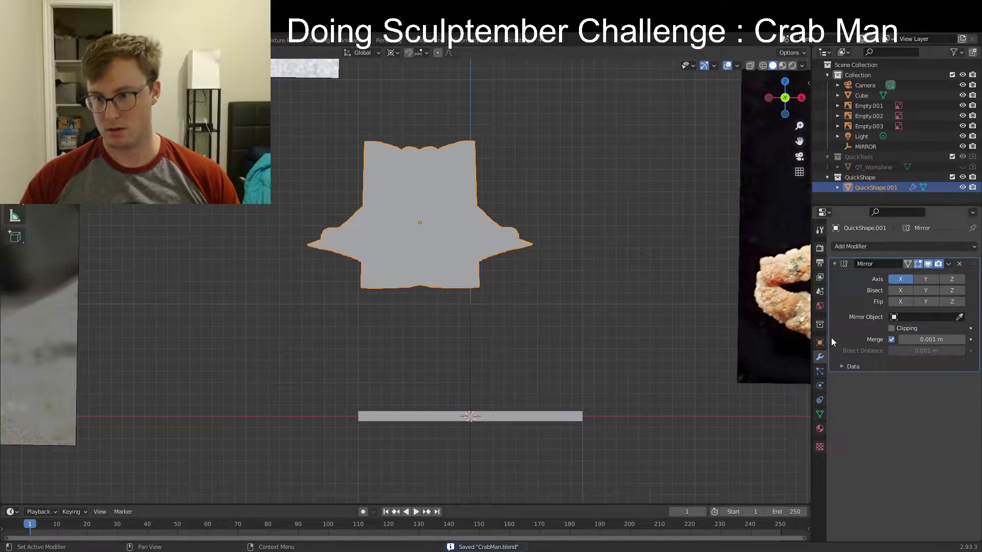
pyautogui.click(929, 317)
pyautogui.write('mir')
pyautogui.press('Return')
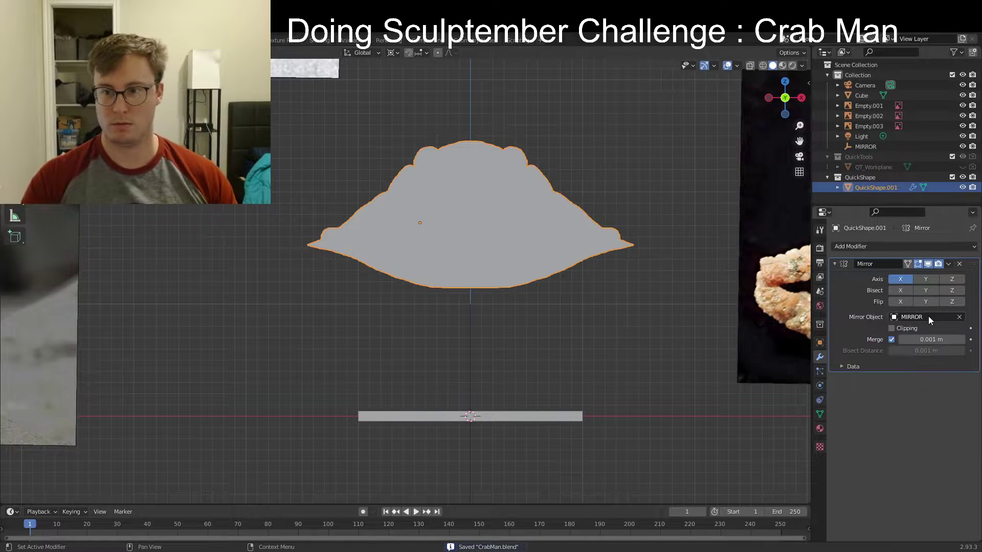
pyautogui.moveTo(694, 282); pyautogui.dragTo(469, 291, button='middle')
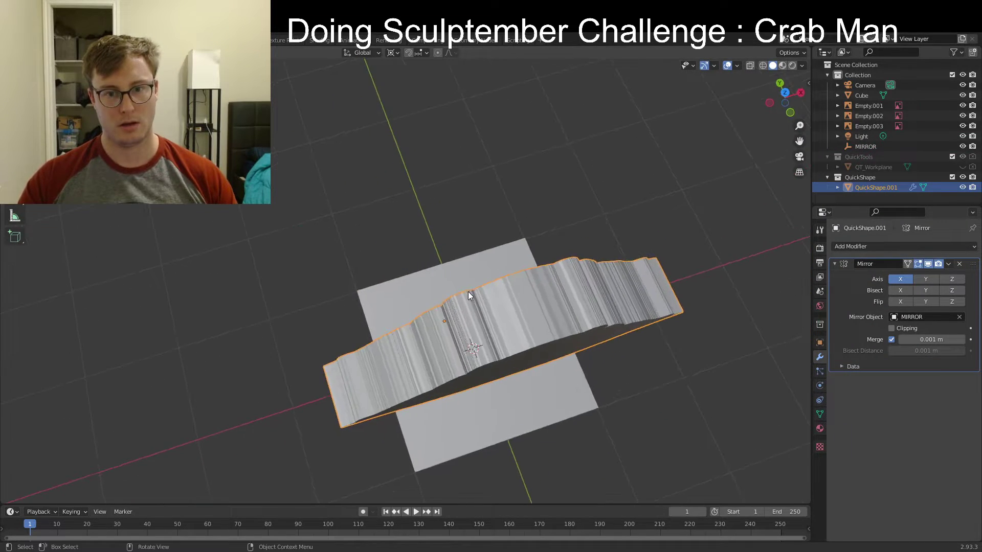
pyautogui.press('s')
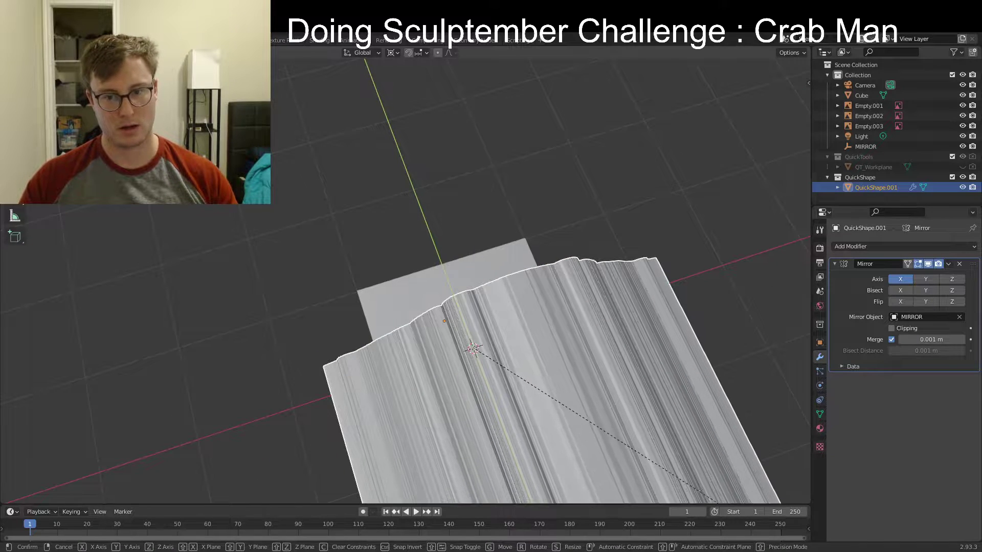
pyautogui.press('Escape')
# Stretch the mirrored shell along the Y axis and move it along Y until it sits over the base
pyautogui.scroll(-8, 533, 195)
pyautogui.moveTo(424, 200); pyautogui.dragTo(522, 192, button='middle')
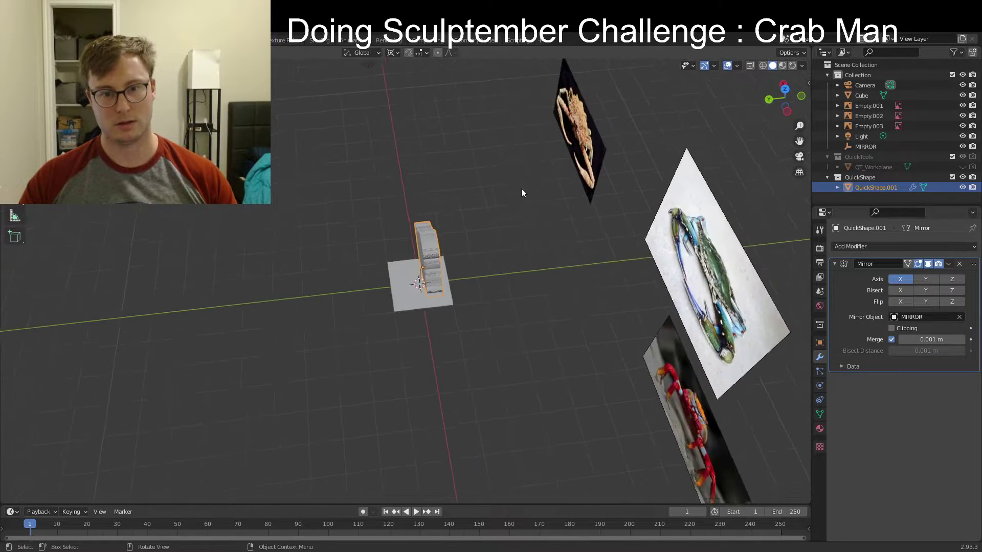
pyautogui.scroll(5, 521, 192)
pyautogui.press('s')
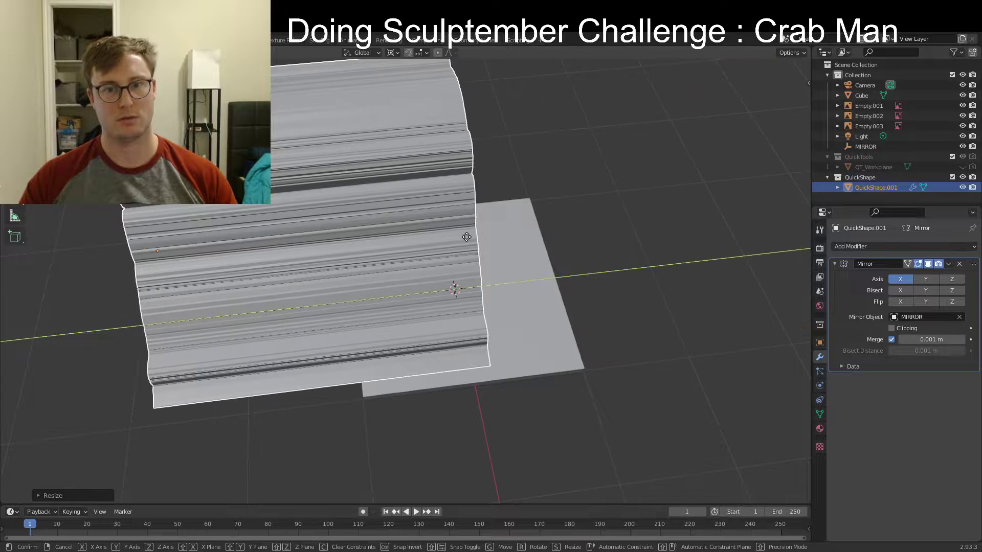
pyautogui.press('g')
pyautogui.click(572, 219)
# Apply the shell's location so its origin moves to the world origin
pyautogui.hotkey('ctrl', 'a')
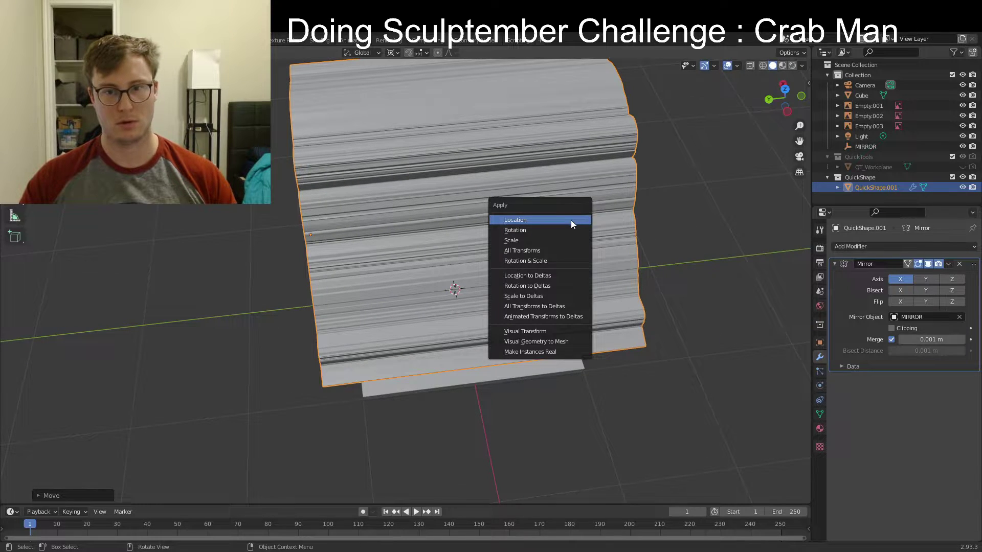
pyautogui.click(570, 220)
# From the top view, trace one half of the crab carapace outline with a Quick Shape lasso to cut the mirrored shell
pyautogui.press('KP_7')
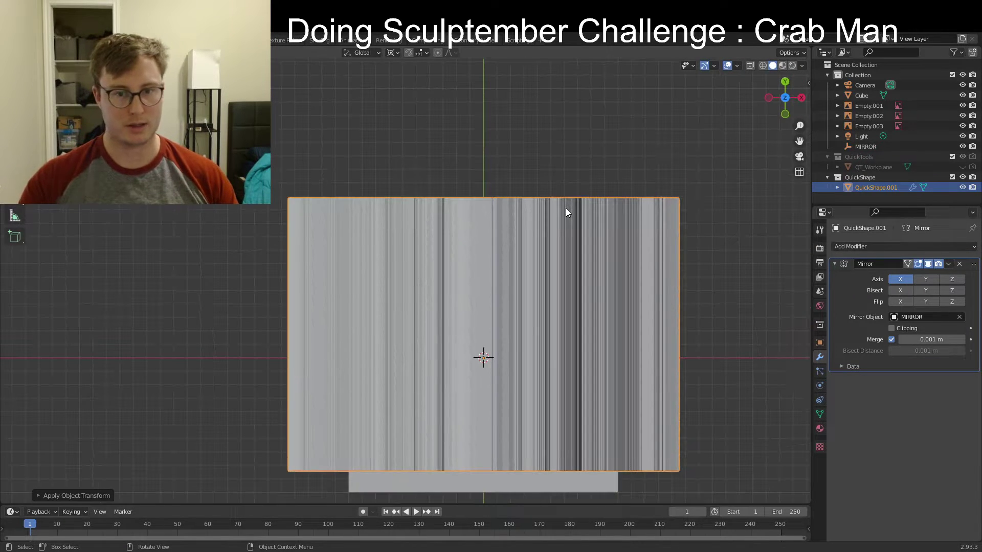
pyautogui.keyDown('shift'); pyautogui.moveTo(510, 292); pyautogui.dragTo(404, 229, button='middle'); pyautogui.keyUp('shift')
pyautogui.hotkey('shift', 'q')
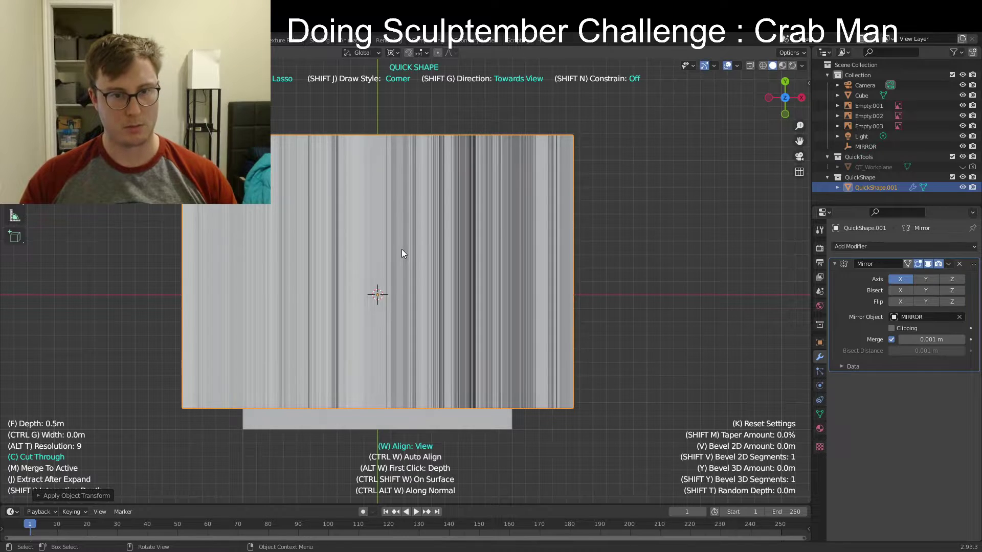
pyautogui.keyDown('shift'); pyautogui.moveTo(319, 239); pyautogui.dragTo(360, 241, button='middle'); pyautogui.keyUp('shift')
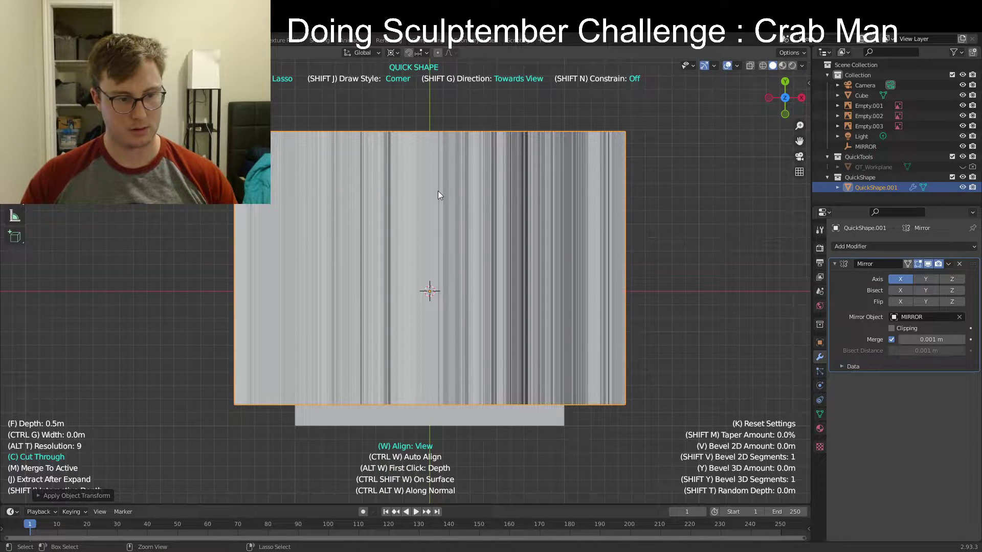
pyautogui.click(441, 132)
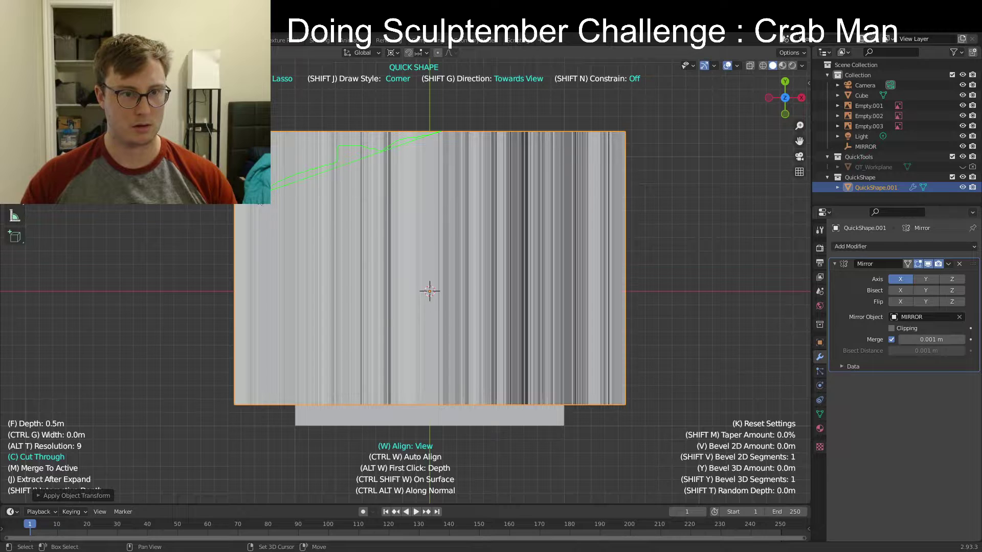
pyautogui.moveTo(260, 202); pyautogui.dragTo(248, 217)
pyautogui.moveTo(254, 351)
pyautogui.mouseDown()
pyautogui.moveTo(272, 364)
pyautogui.moveTo(263, 388)
pyautogui.mouseUp()
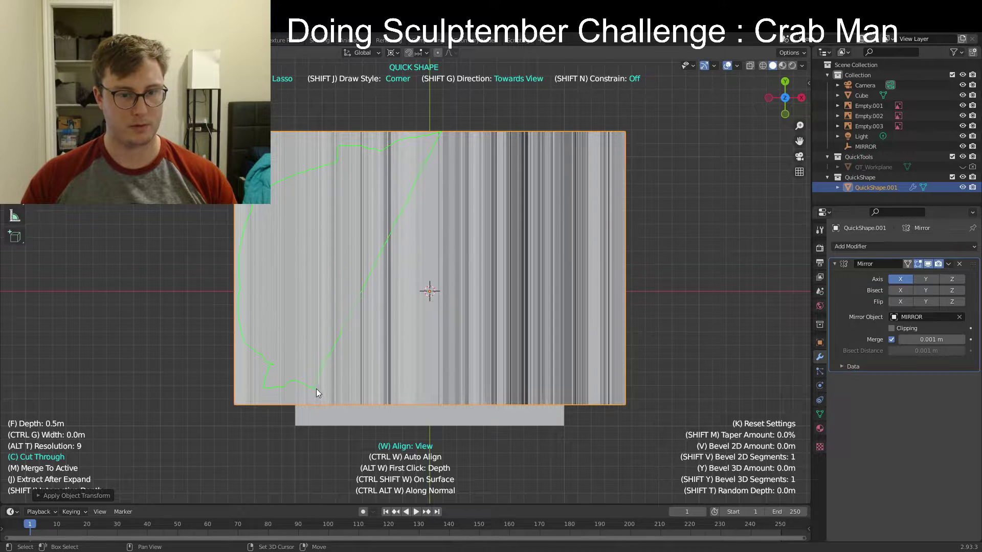
pyautogui.moveTo(430, 394); pyautogui.dragTo(473, 382)
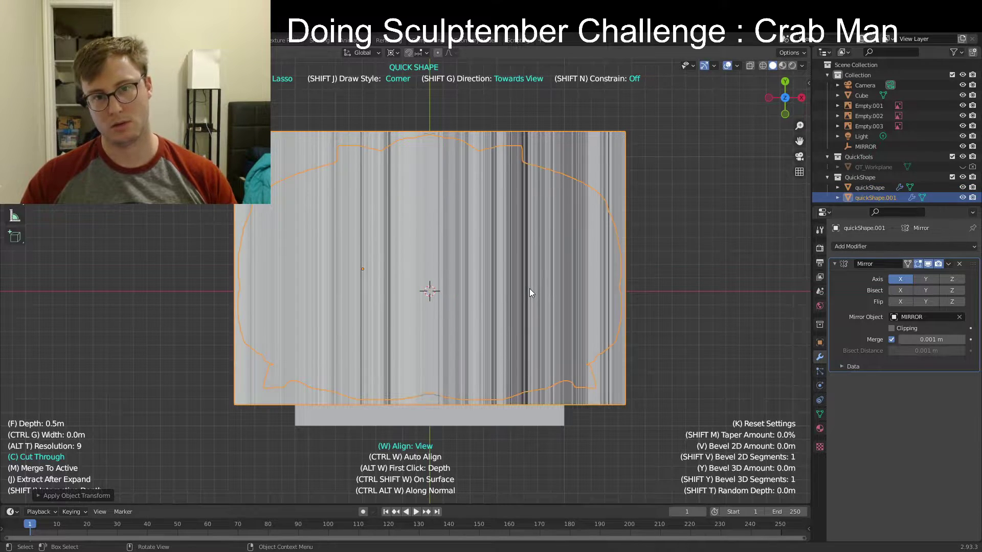
# Delete the leftover outer piece around the carapace outline cut
pyautogui.moveTo(416, 333); pyautogui.dragTo(566, 278, button='middle')
pyautogui.hotkey('ctrl', 'z')
pyautogui.click(503, 359)
pyautogui.press('x')
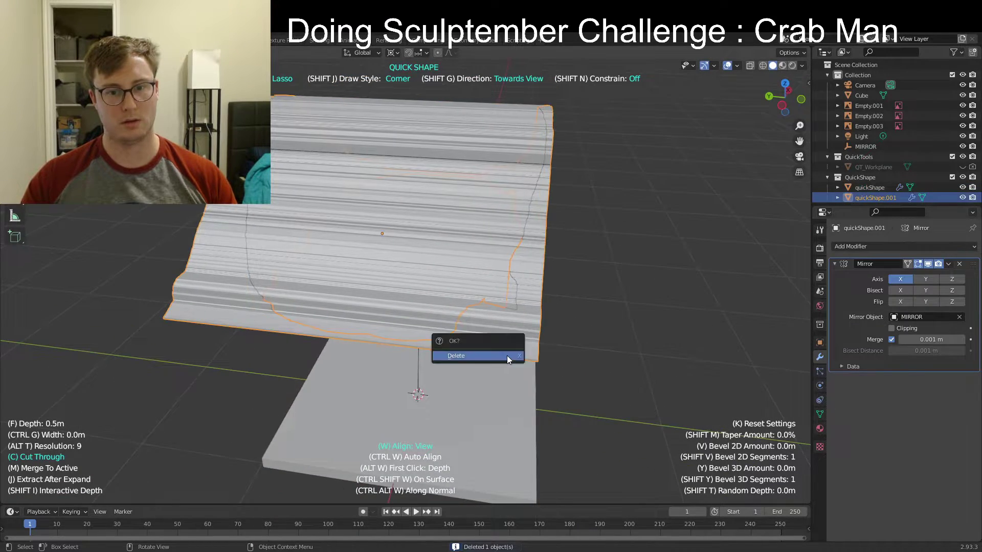
pyautogui.click(507, 356)
pyautogui.moveTo(507, 357); pyautogui.dragTo(612, 306, button='middle')
# From the side view, trim the shell's underside into a shallow curve with a Quick Shape lasso cut
pyautogui.press('KP_1')
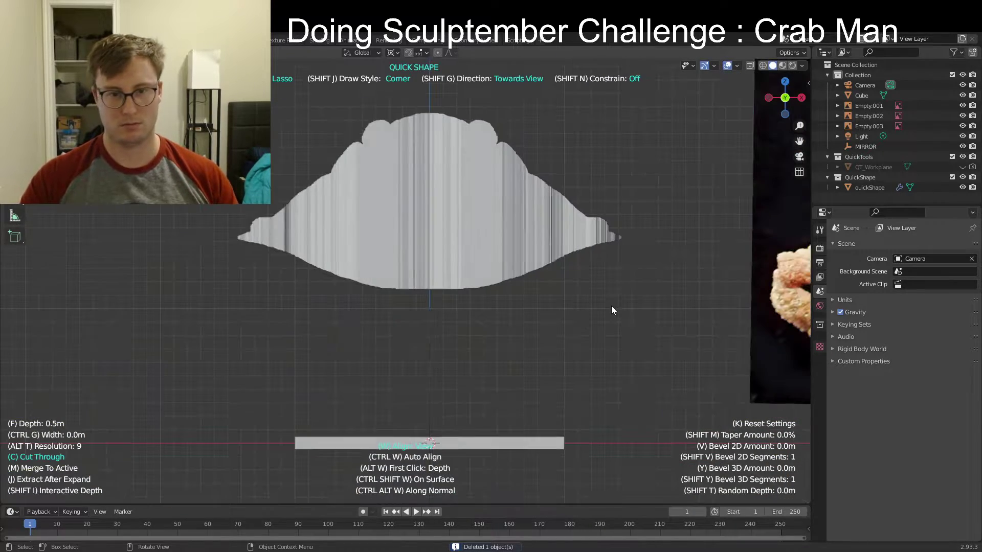
pyautogui.press('KP_3')
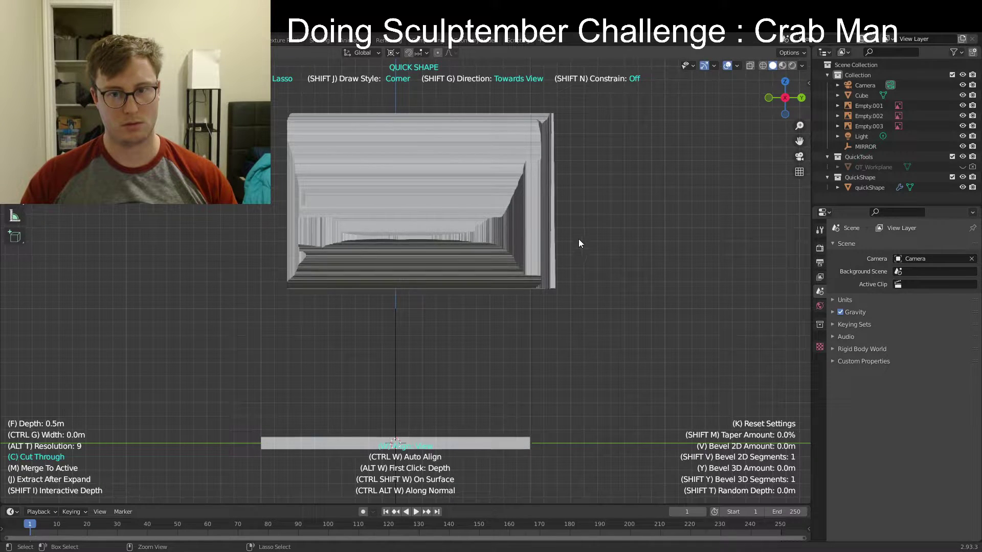
pyautogui.moveTo(570, 250)
pyautogui.keyDown('ctrl'); pyautogui.mouseDown()
pyautogui.moveTo(548, 209)
pyautogui.moveTo(494, 168)
pyautogui.moveTo(454, 156)
pyautogui.moveTo(425, 121)
pyautogui.moveTo(384, 112)
pyautogui.moveTo(236, 238)
pyautogui.moveTo(460, 74)
pyautogui.moveTo(681, 161)
pyautogui.moveTo(665, 239)
pyautogui.mouseUp(); pyautogui.keyUp('ctrl')
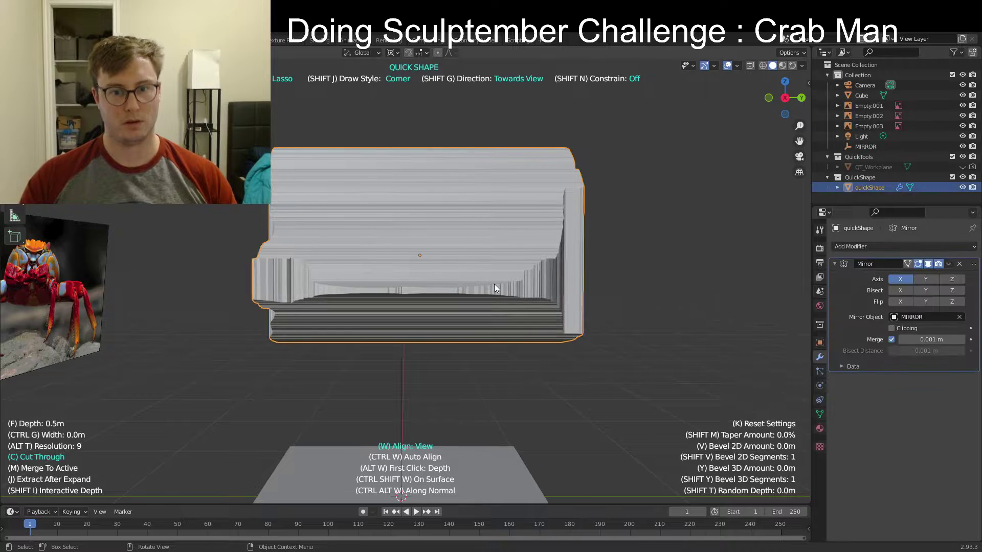
pyautogui.press('KP_1')
pyautogui.press('KP_3')
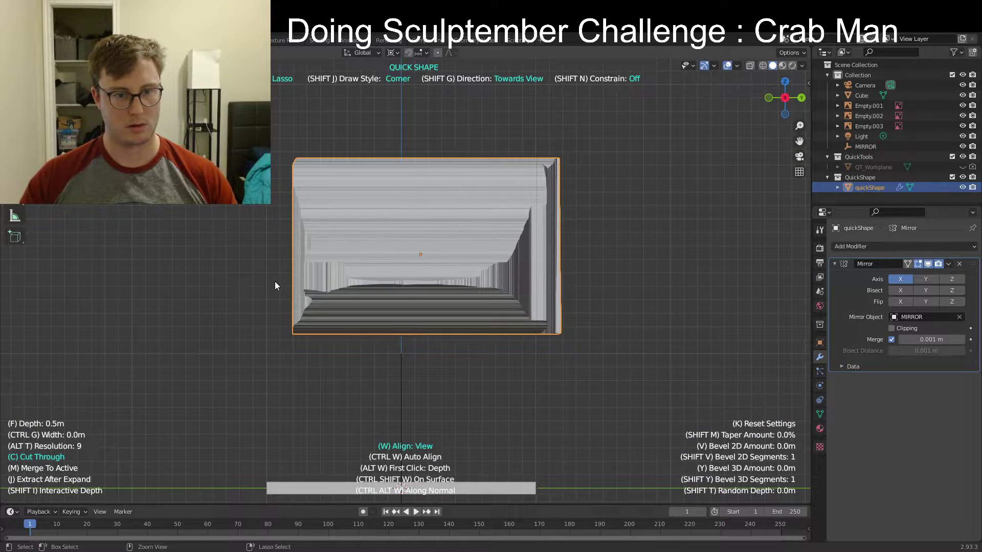
pyautogui.keyDown('ctrl'); pyautogui.moveTo(274, 278); pyautogui.dragTo(295, 282); pyautogui.keyUp('ctrl')
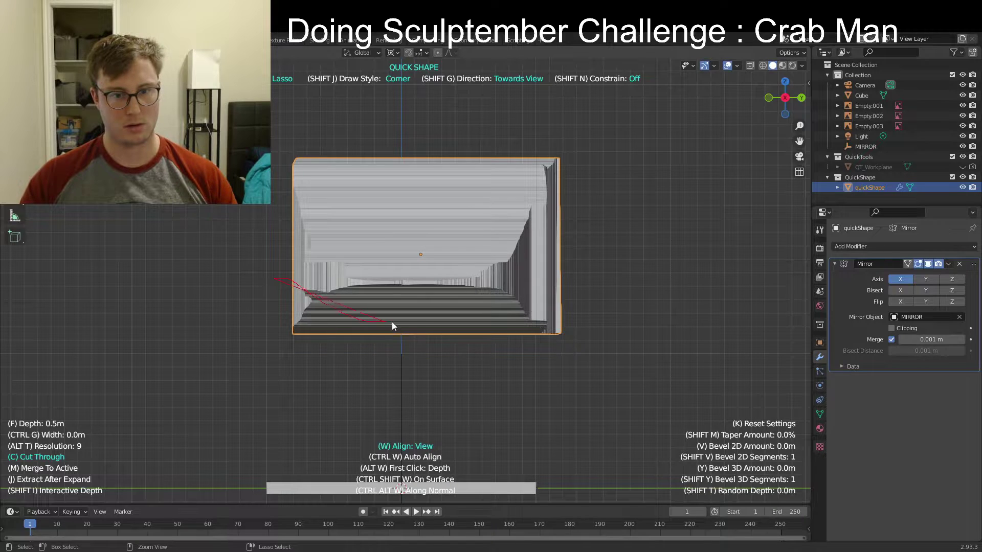
pyautogui.moveTo(392, 322)
pyautogui.keyDown('ctrl'); pyautogui.mouseDown()
pyautogui.moveTo(515, 305)
pyautogui.moveTo(572, 280)
pyautogui.moveTo(458, 380)
pyautogui.mouseUp(); pyautogui.keyUp('ctrl')
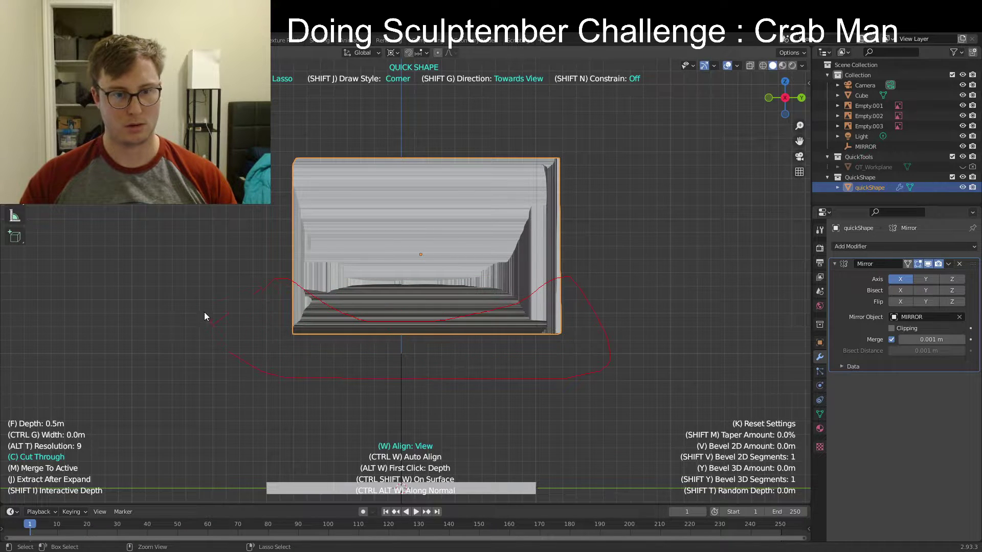
# Carve the shell's sloping top and recessed end from the side with lasso cuts, and finish Quick Shape
pyautogui.moveTo(204, 312)
pyautogui.keyDown('ctrl'); pyautogui.mouseDown()
pyautogui.moveTo(216, 272)
pyautogui.moveTo(299, 250)
pyautogui.moveTo(308, 223)
pyautogui.moveTo(333, 202)
pyautogui.moveTo(471, 164)
pyautogui.moveTo(519, 173)
pyautogui.moveTo(589, 158)
pyautogui.moveTo(554, 212)
pyautogui.moveTo(556, 254)
pyautogui.mouseUp(); pyautogui.keyUp('ctrl')
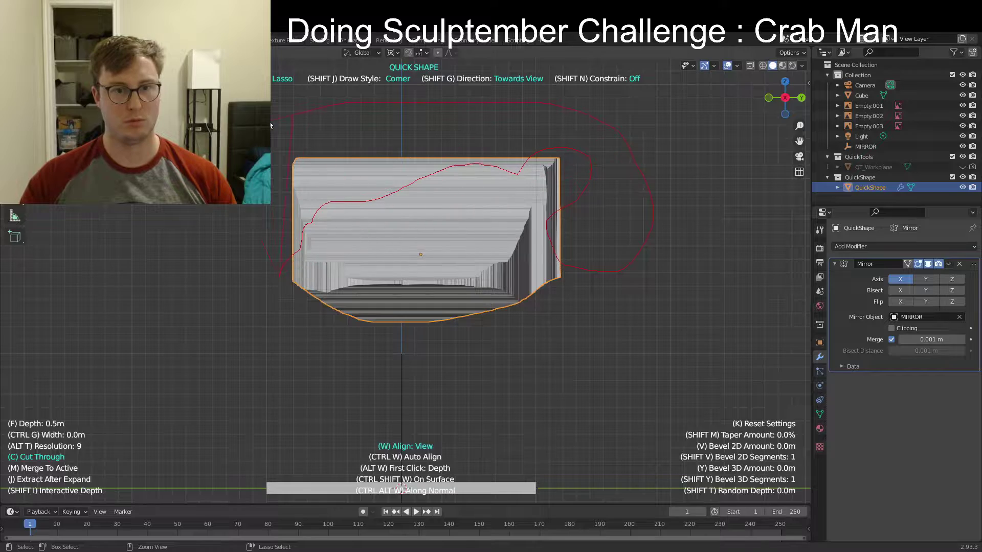
pyautogui.moveTo(619, 320)
pyautogui.mouseDown(button='middle')
pyautogui.moveTo(534, 305)
pyautogui.moveTo(483, 314)
pyautogui.moveTo(540, 300)
pyautogui.moveTo(451, 317)
pyautogui.moveTo(515, 341)
pyautogui.moveTo(590, 326)
pyautogui.moveTo(571, 284)
pyautogui.moveTo(422, 334)
pyautogui.moveTo(465, 347)
pyautogui.mouseUp(button='middle')
pyautogui.press('Escape')
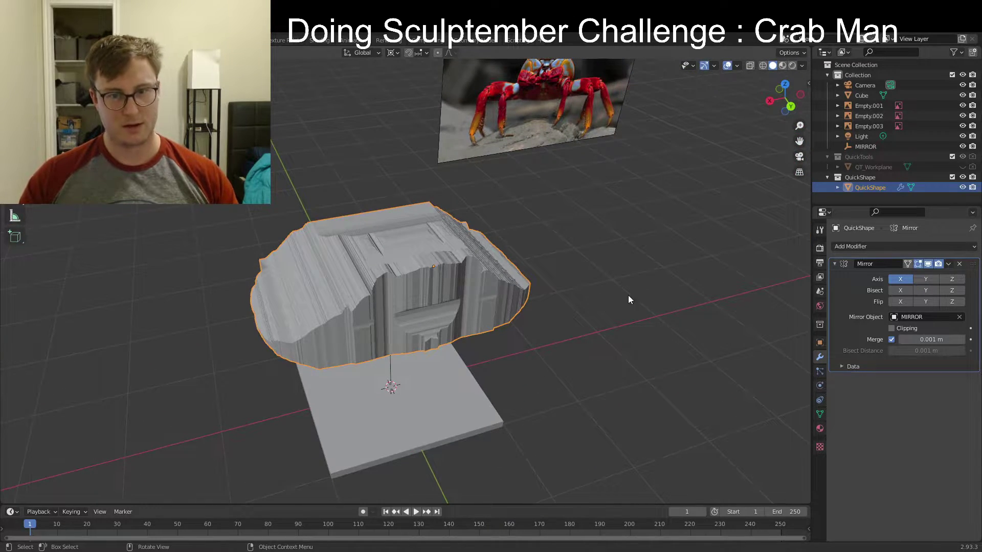
# Apply the shell's Mirror modifier
pyautogui.moveTo(628, 296); pyautogui.dragTo(553, 272, button='middle')
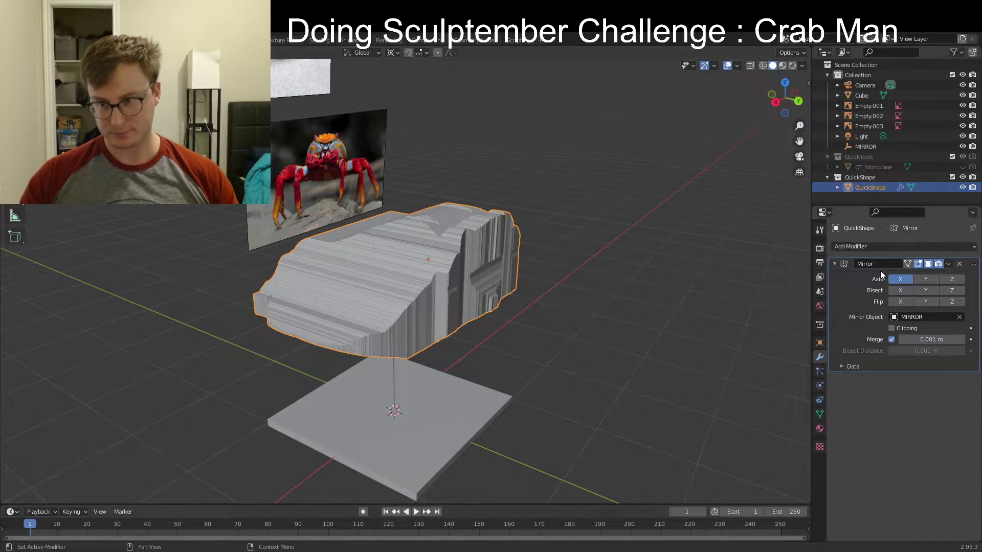
pyautogui.click(950, 264)
pyautogui.click(932, 276)
# Put the shell into Sculpt Mode, adjust the remesh voxel size and voxel-remesh it
pyautogui.hotkey('ctrl', 'Tab')
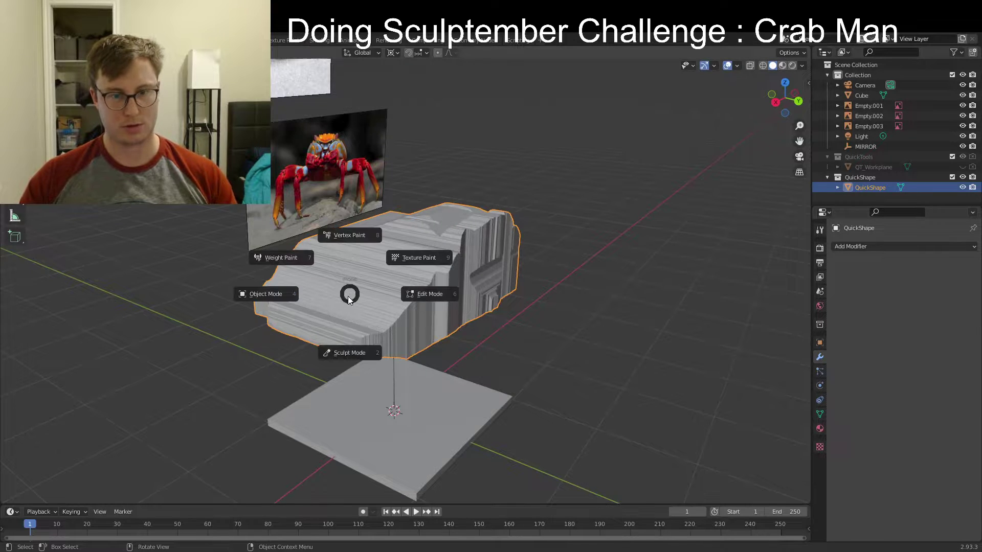
pyautogui.click(352, 349)
pyautogui.press('r')
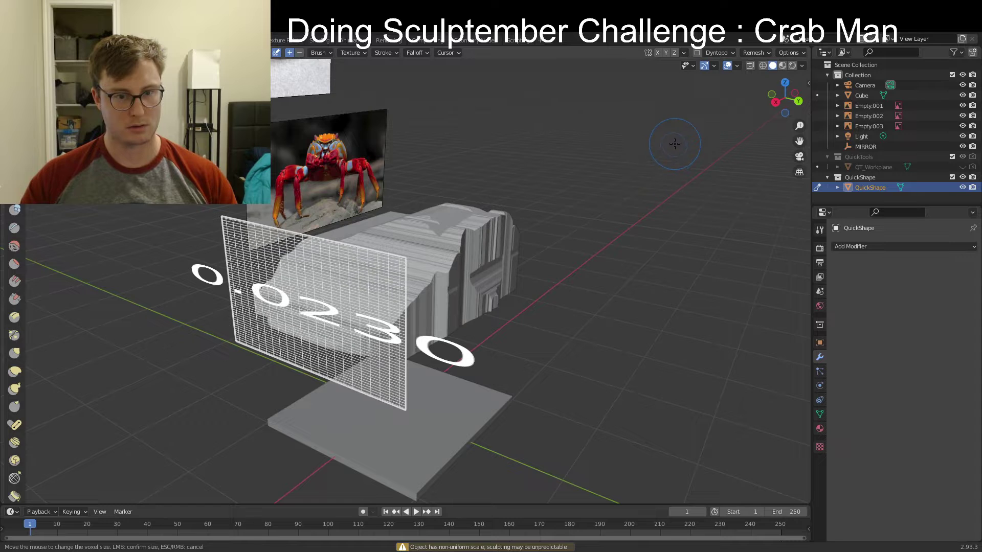
pyautogui.click(605, 228)
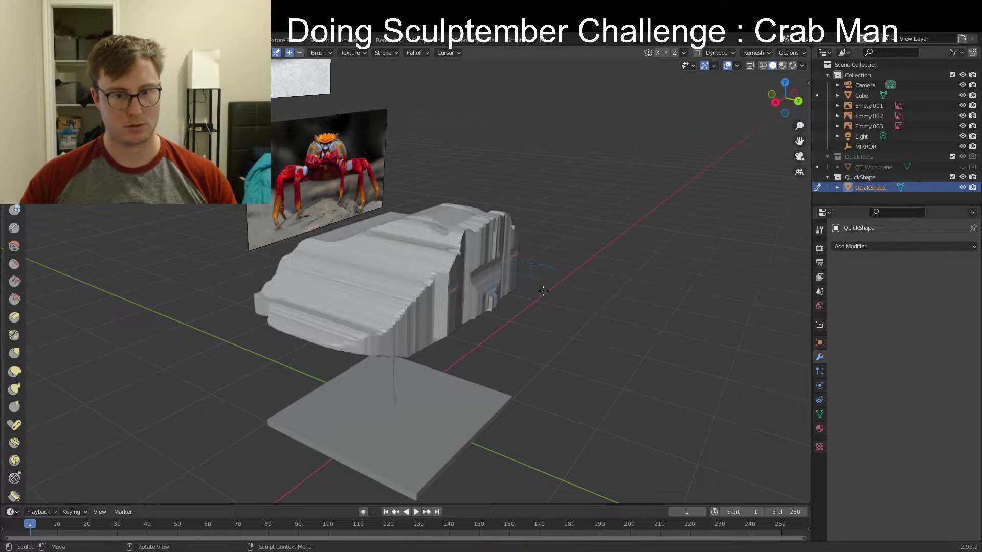
# Widen the sculpt tool list to show tool names and smooth the whole shell with the Mesh Filter tool
pyautogui.moveTo(517, 286); pyautogui.dragTo(299, 283, button='middle')
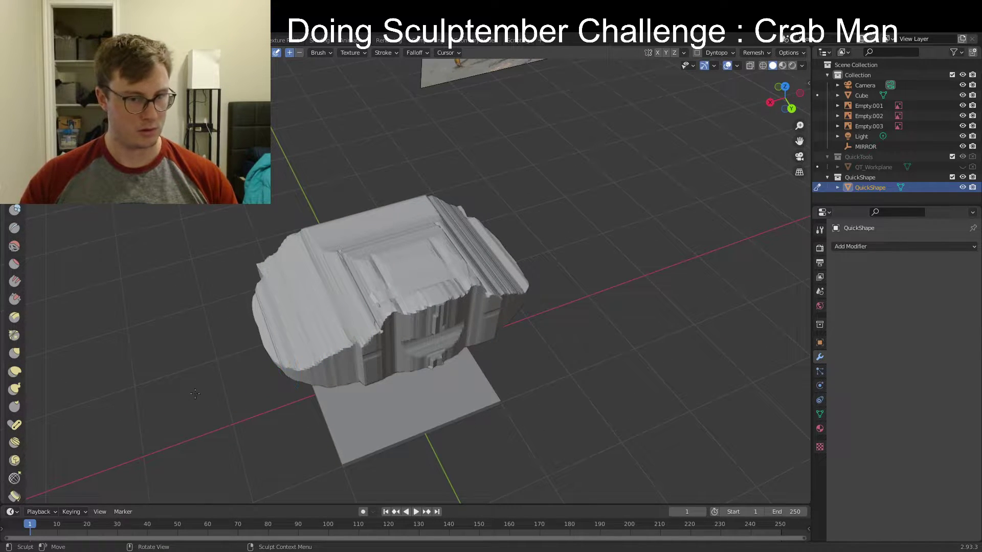
pyautogui.moveTo(513, 153); pyautogui.dragTo(508, 117, button='middle')
pyautogui.scroll(-5, 14, 430)
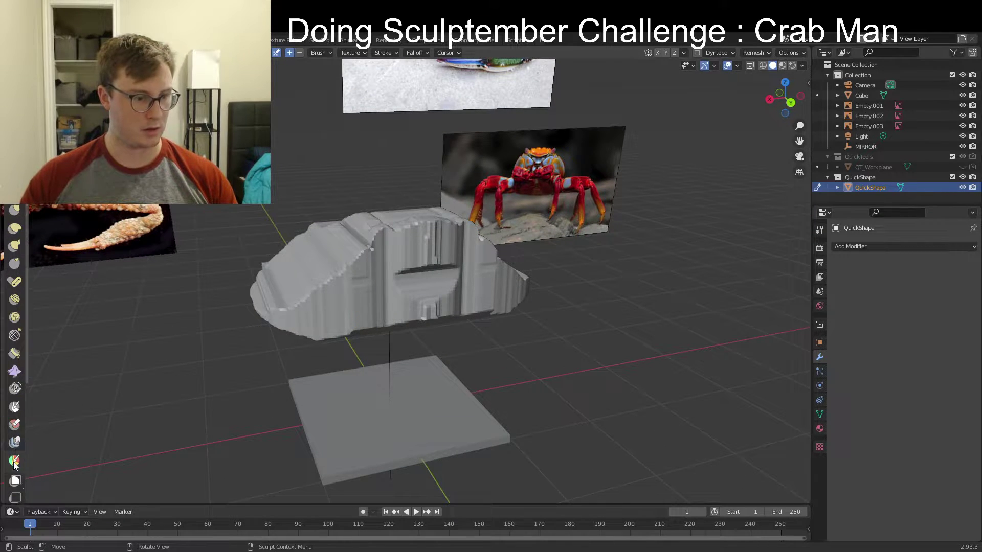
pyautogui.scroll(-3, 15, 461)
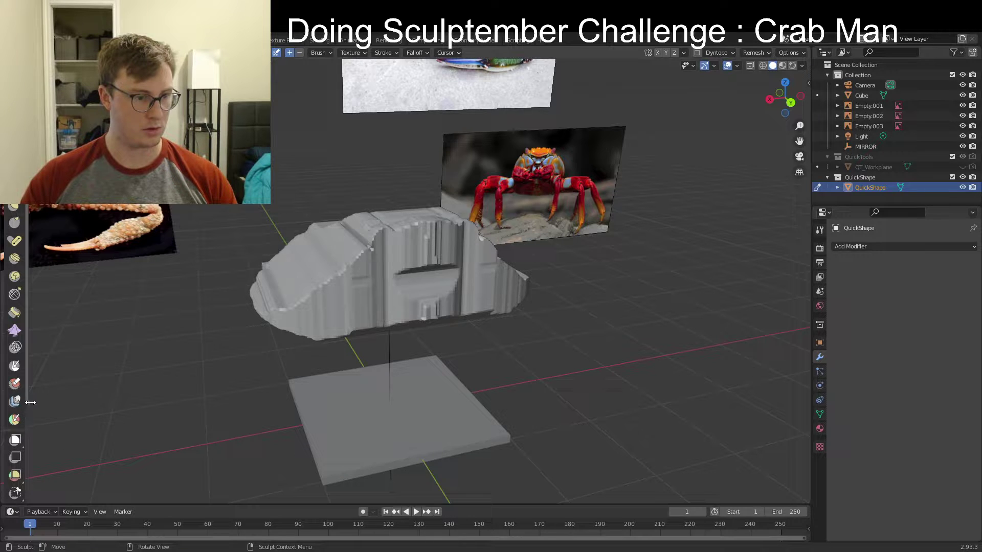
pyautogui.moveTo(28, 402); pyautogui.dragTo(71, 402)
pyautogui.scroll(-10, 32, 466)
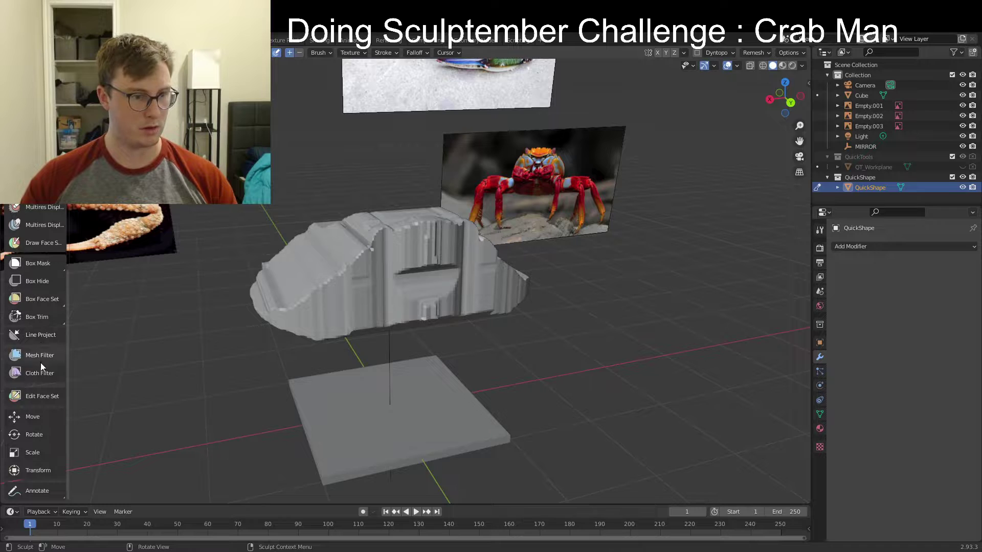
pyautogui.click(39, 354)
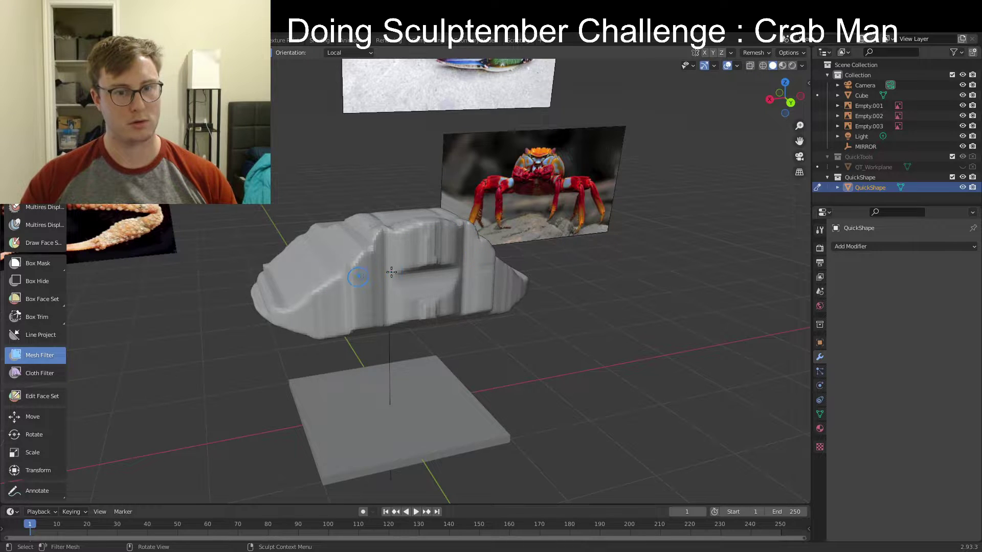
# Enable X-axis sculpt symmetry and make a test brush stroke across one side of the shell
pyautogui.moveTo(495, 288)
pyautogui.mouseDown(button='middle')
pyautogui.moveTo(475, 281)
pyautogui.moveTo(487, 309)
pyautogui.moveTo(445, 322)
pyautogui.moveTo(377, 312)
pyautogui.mouseUp(button='middle')
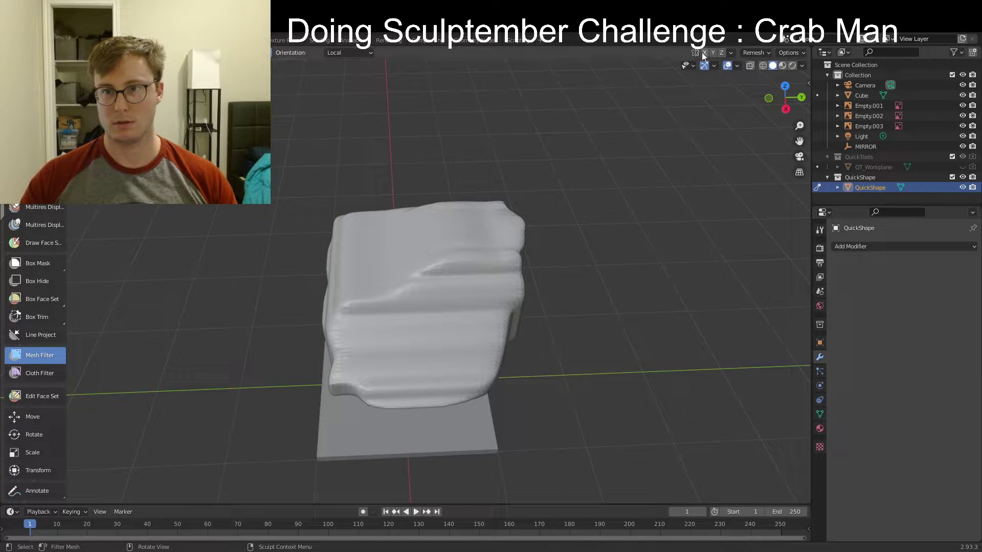
pyautogui.press('q')
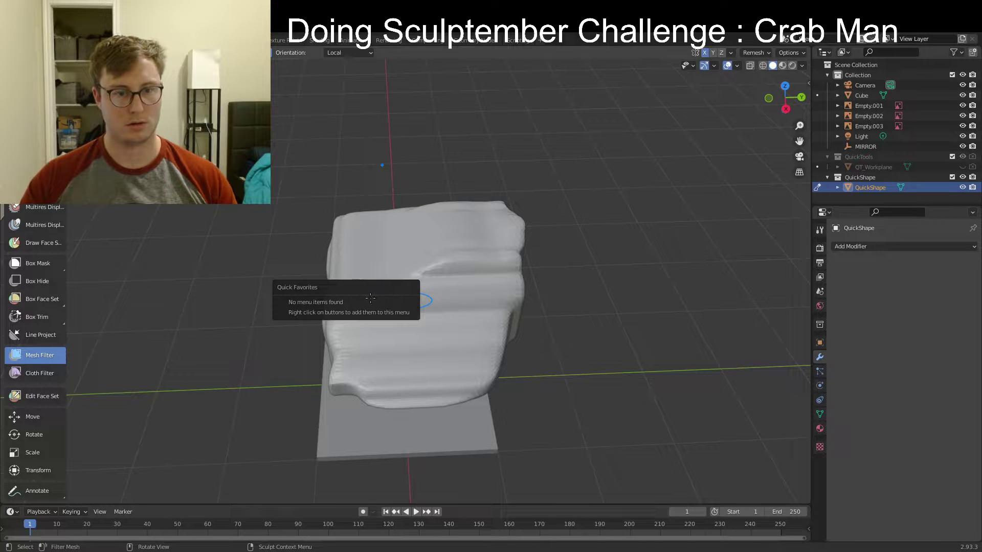
pyautogui.scroll(12, 33, 353)
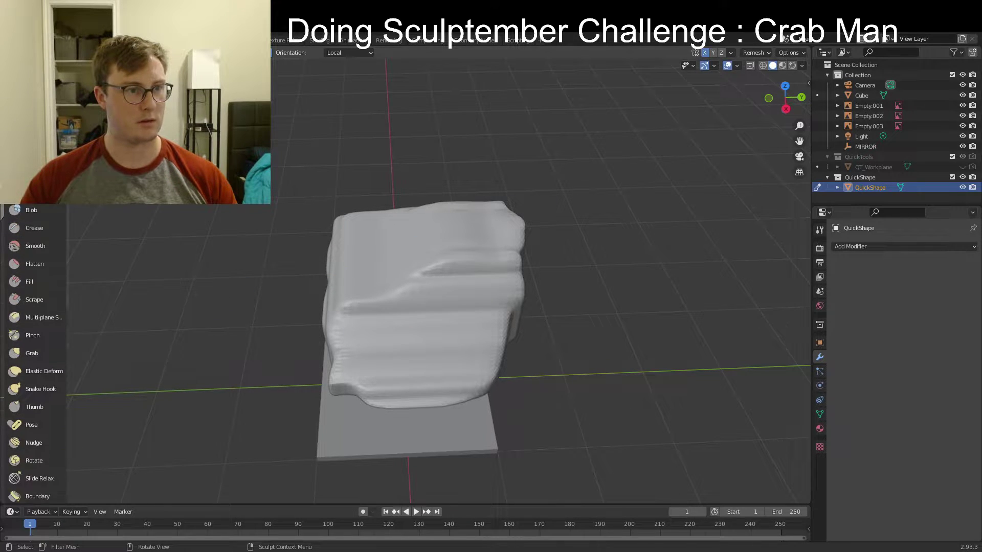
pyautogui.click(31, 138)
pyautogui.moveTo(374, 298); pyautogui.dragTo(443, 321)
pyautogui.moveTo(439, 320); pyautogui.dragTo(545, 294, button='middle')
# Return to Object Mode and apply the shell's location
pyautogui.hotkey('ctrl', 'Tab')
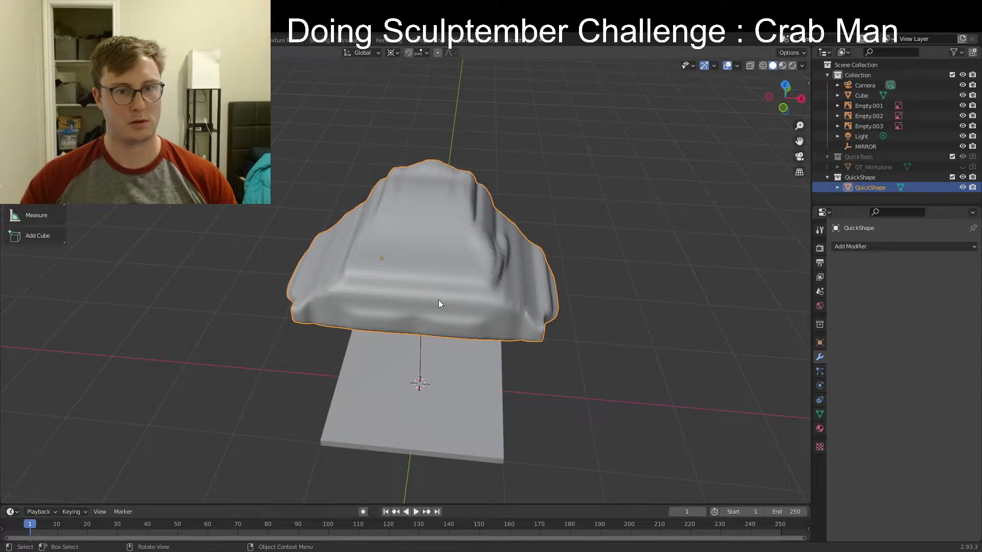
pyautogui.hotkey('ctrl', 'a')
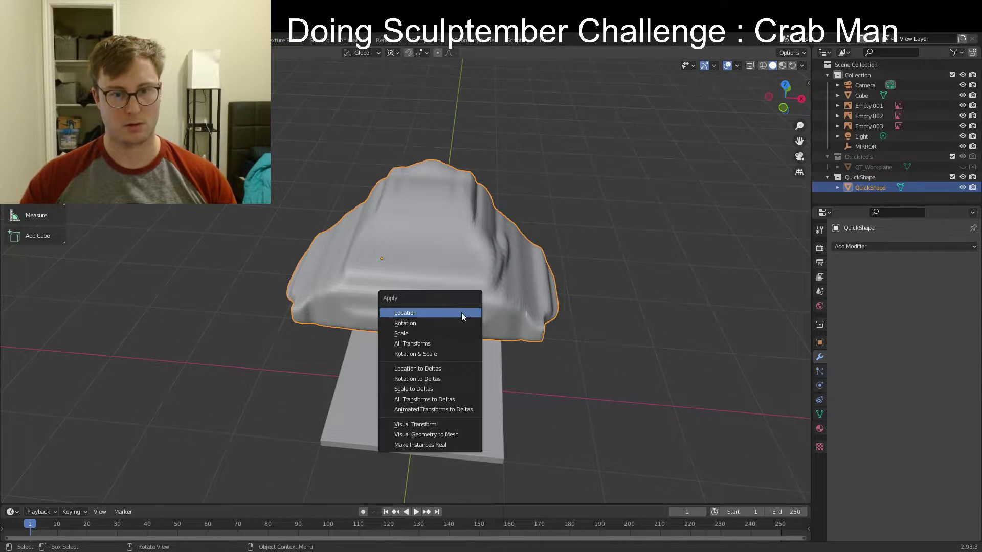
pyautogui.click(461, 313)
pyautogui.moveTo(462, 313); pyautogui.dragTo(439, 298, button='middle')
pyautogui.scroll(2, 439, 298)
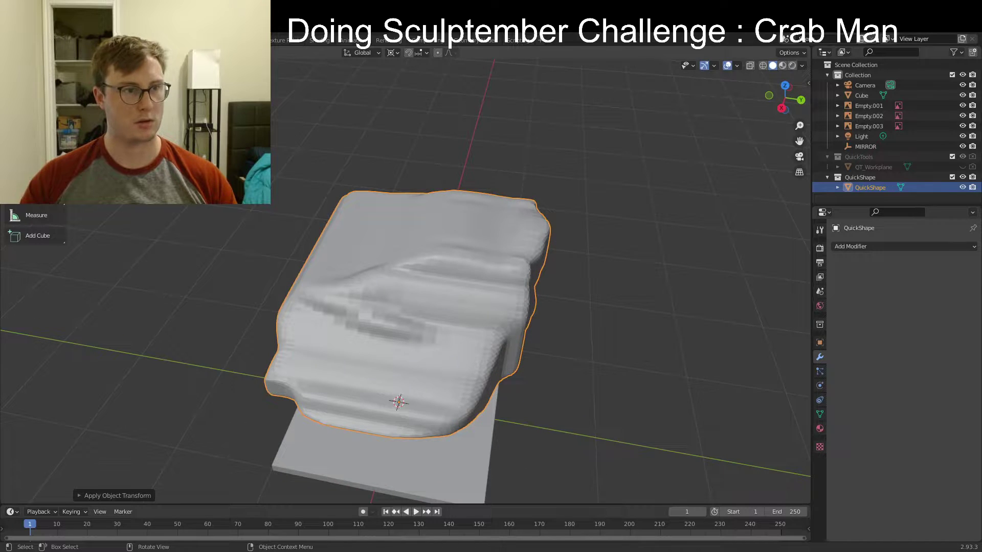
# Resume Sculpt Mode and add symmetrical brush strokes to the shell's sides and upper ridges
pyautogui.hotkey('ctrl', 'Tab')
pyautogui.moveTo(396, 311)
pyautogui.mouseDown()
pyautogui.moveTo(443, 283)
pyautogui.moveTo(466, 295)
pyautogui.mouseUp()
pyautogui.moveTo(405, 266); pyautogui.dragTo(498, 272, button='middle')
pyautogui.moveTo(492, 248)
pyautogui.mouseDown()
pyautogui.moveTo(484, 299)
pyautogui.moveTo(483, 227)
pyautogui.mouseUp()
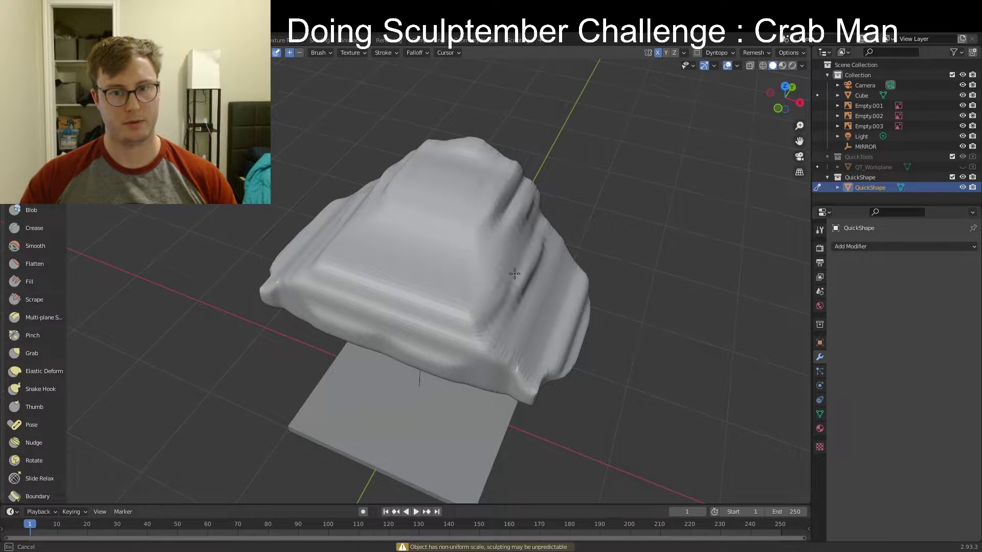
pyautogui.moveTo(515, 273)
pyautogui.mouseDown(button='middle')
pyautogui.moveTo(438, 259)
pyautogui.moveTo(344, 193)
pyautogui.moveTo(355, 287)
pyautogui.mouseUp(button='middle')
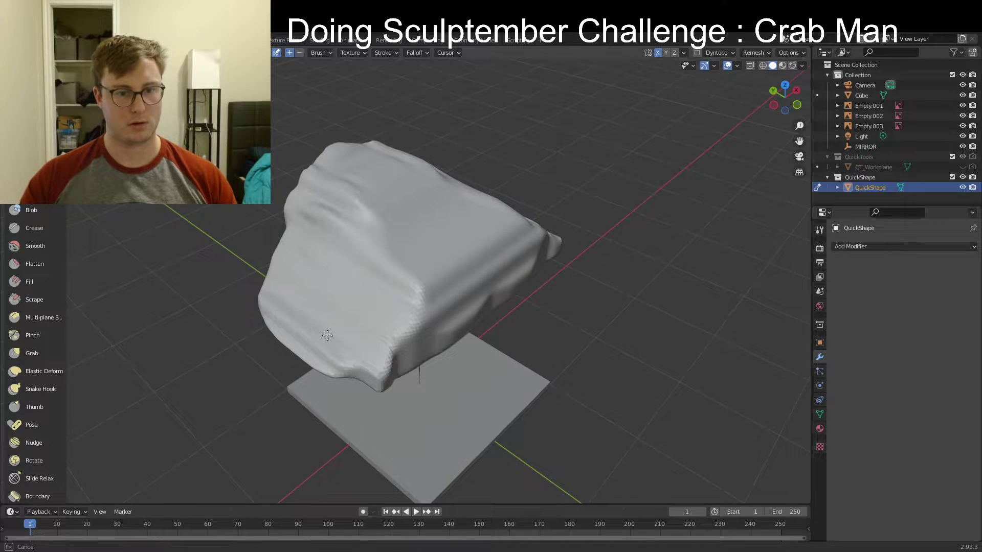
pyautogui.moveTo(327, 335); pyautogui.dragTo(457, 317, button='middle')
# Add the Elastic Deform brush to Quick Favorites and activate it from there
pyautogui.press('q')
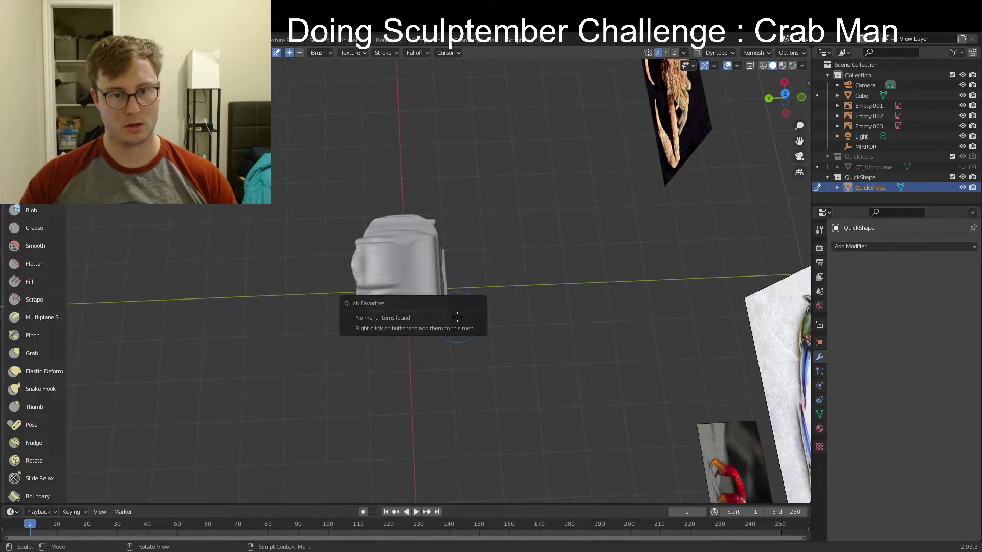
pyautogui.rightClick(35, 377)
pyautogui.click(35, 379)
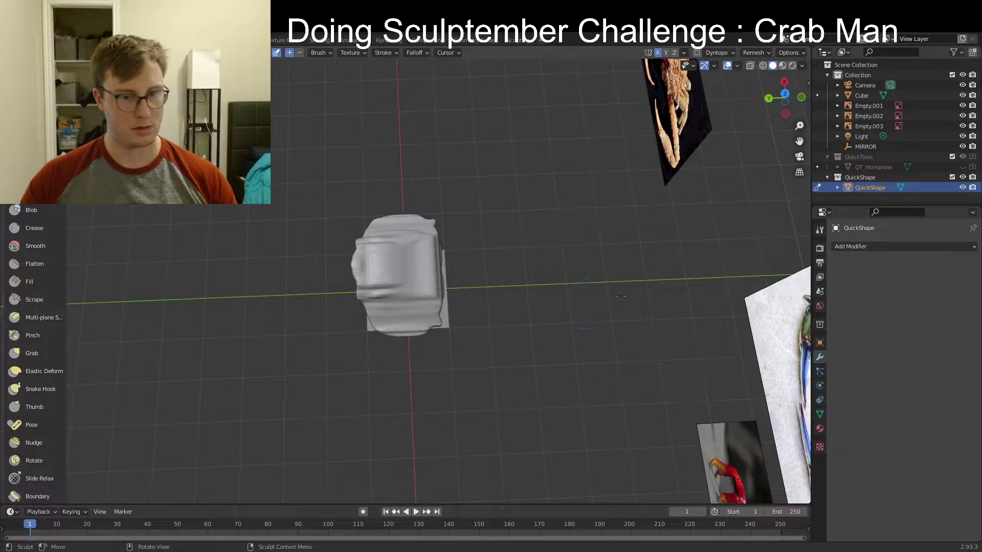
pyautogui.press('q')
pyautogui.click(556, 308)
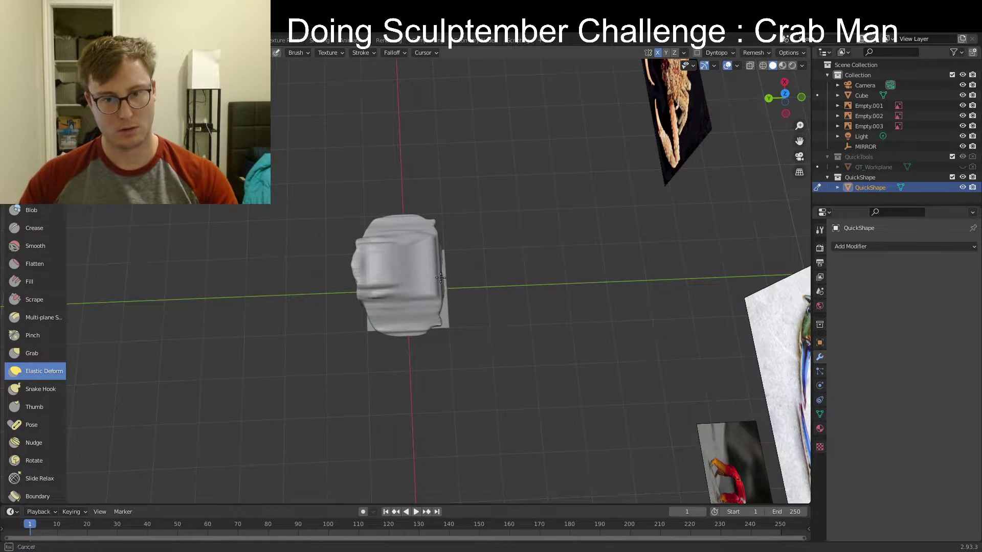
# Switch to the Draw brush and sculpt symmetrical eye bumps, brow and cheek forms on the shell's front
pyautogui.moveTo(445, 301)
pyautogui.mouseDown(button='middle')
pyautogui.moveTo(453, 287)
pyautogui.moveTo(431, 298)
pyautogui.mouseUp(button='middle')
pyautogui.scroll(9, 458, 292)
pyautogui.scroll(-4, 432, 298)
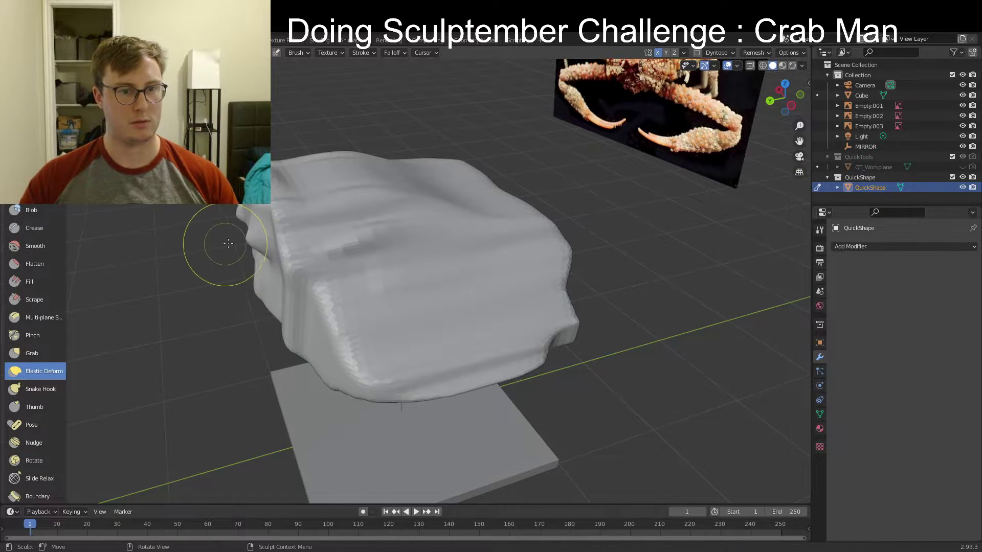
pyautogui.scroll(1, 230, 262)
pyautogui.moveTo(228, 263); pyautogui.dragTo(504, 255, button='middle')
pyautogui.scroll(-2, 250, 236)
pyautogui.moveTo(435, 252)
pyautogui.mouseDown(button='middle')
pyautogui.moveTo(444, 259)
pyautogui.moveTo(400, 231)
pyautogui.mouseUp(button='middle')
pyautogui.moveTo(373, 200); pyautogui.dragTo(374, 238, button='middle')
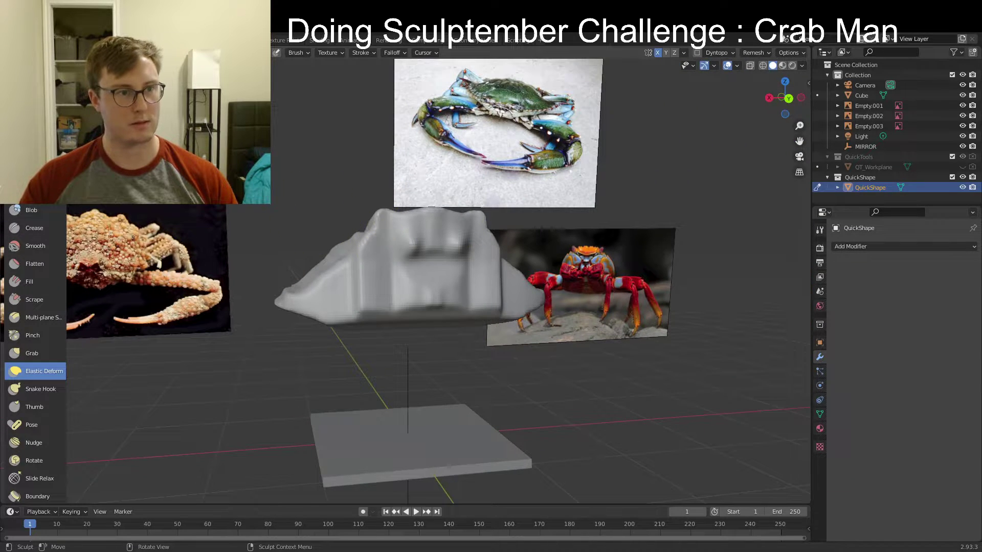
pyautogui.press('x')
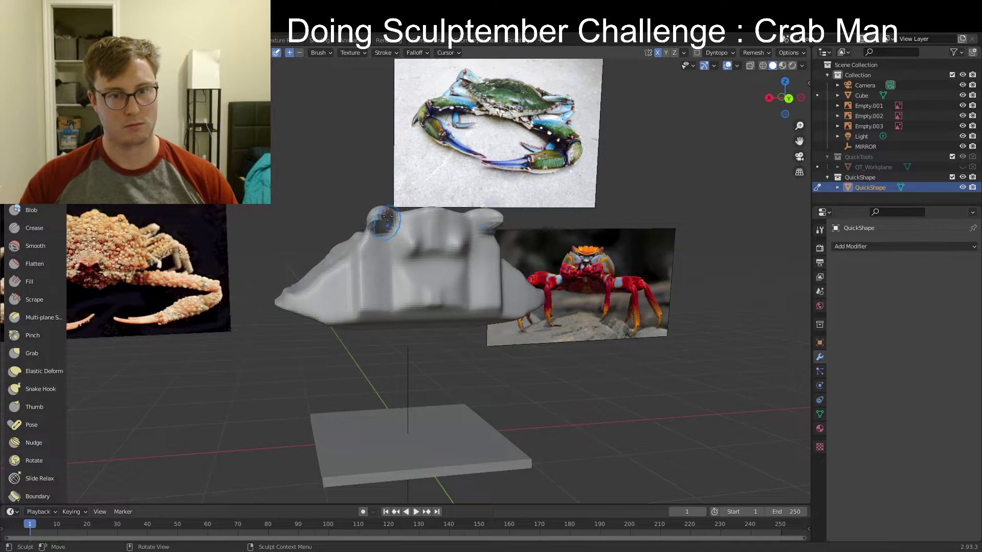
pyautogui.moveTo(446, 277); pyautogui.dragTo(440, 275, button='middle')
pyautogui.moveTo(414, 236); pyautogui.dragTo(440, 229)
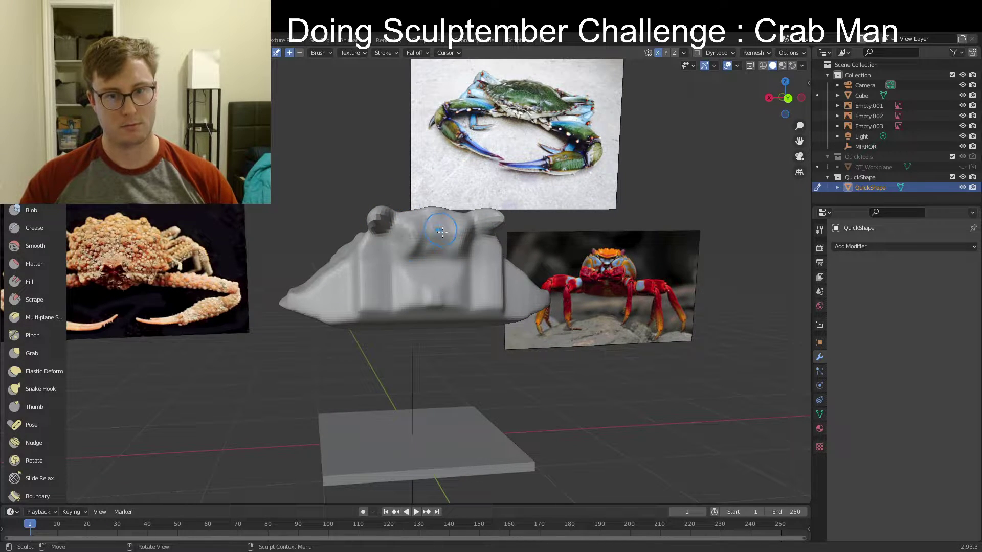
pyautogui.moveTo(408, 271)
pyautogui.mouseDown()
pyautogui.moveTo(392, 251)
pyautogui.moveTo(383, 287)
pyautogui.moveTo(409, 266)
pyautogui.moveTo(396, 255)
pyautogui.mouseUp()
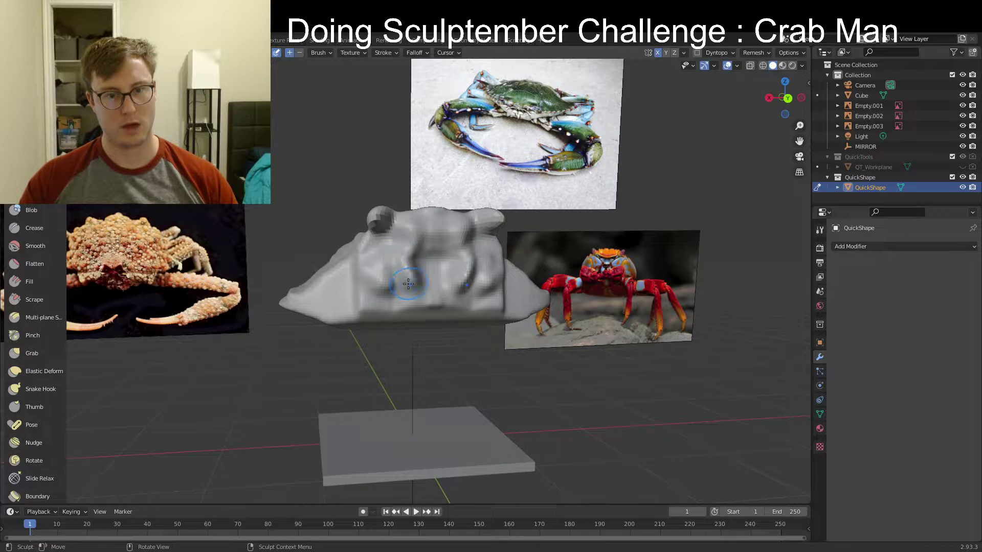
# Build up the outer side surfaces of the shell with symmetrical Draw brush strokes
pyautogui.moveTo(397, 255)
pyautogui.mouseDown(button='middle')
pyautogui.moveTo(452, 271)
pyautogui.moveTo(323, 270)
pyautogui.mouseUp(button='middle')
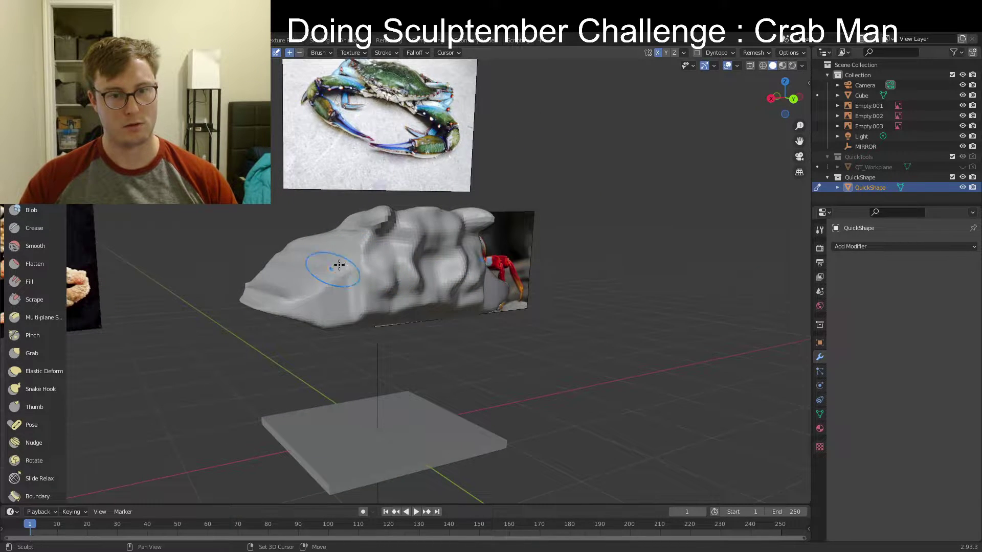
pyautogui.moveTo(305, 307); pyautogui.dragTo(351, 306, button='middle')
pyautogui.moveTo(239, 265); pyautogui.dragTo(336, 268)
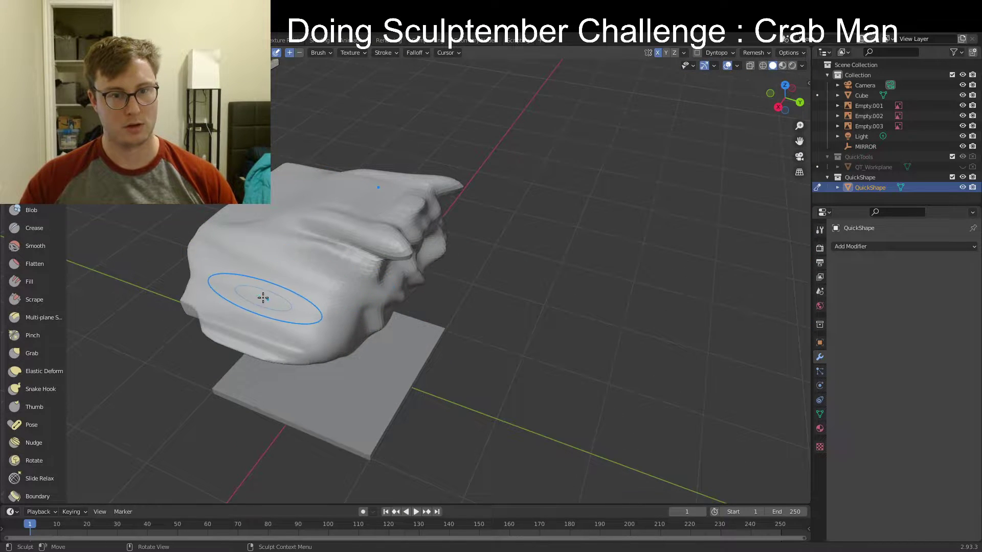
# Apply all transforms to the shell in Object Mode and return to Sculpt Mode
pyautogui.moveTo(263, 298); pyautogui.dragTo(360, 278, button='middle')
pyautogui.hotkey('ctrl', 'Tab')
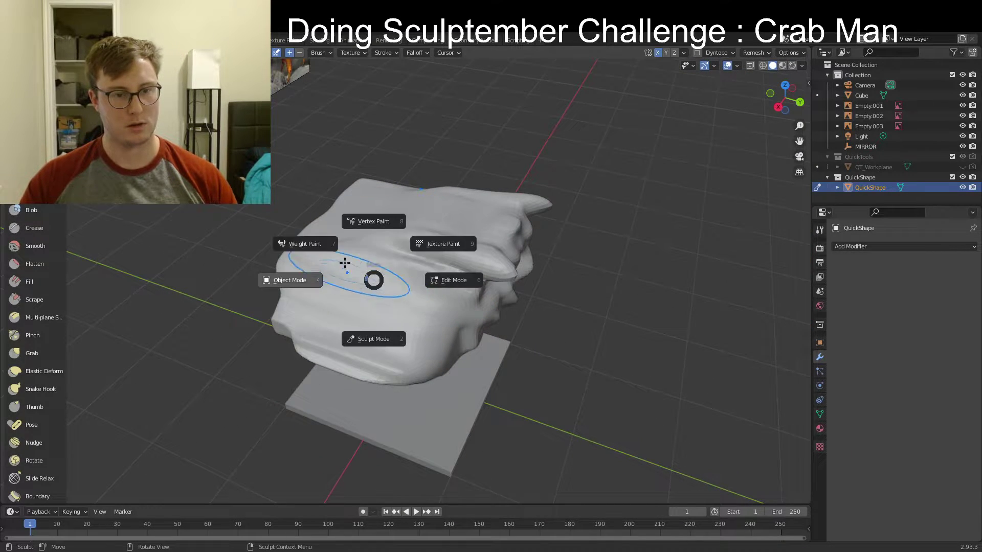
pyautogui.click(296, 279)
pyautogui.hotkey('ctrl', 'a')
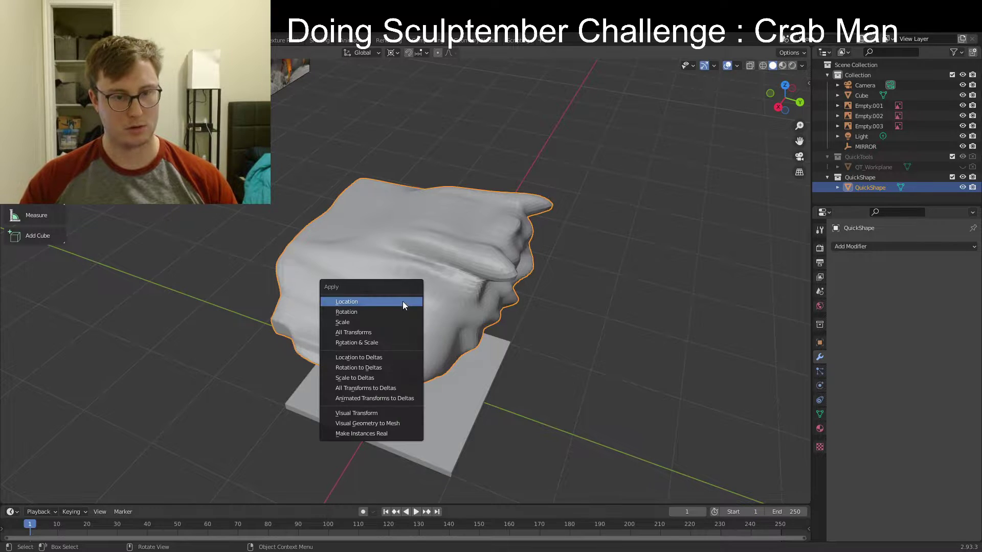
pyautogui.click(385, 331)
pyautogui.moveTo(443, 300); pyautogui.dragTo(339, 303, button='middle')
pyautogui.hotkey('ctrl', 'Tab')
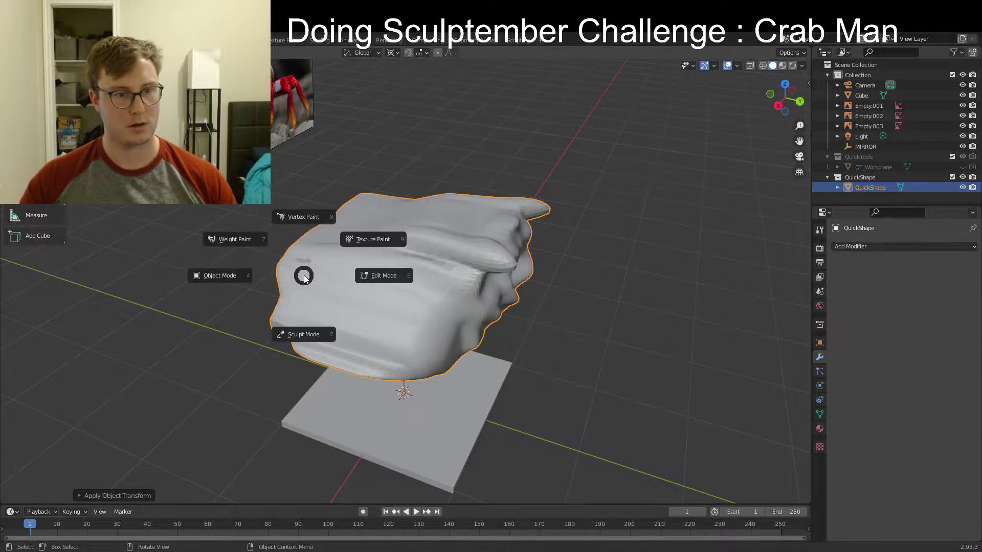
pyautogui.click(232, 280)
pyautogui.hotkey('ctrl', 'Tab')
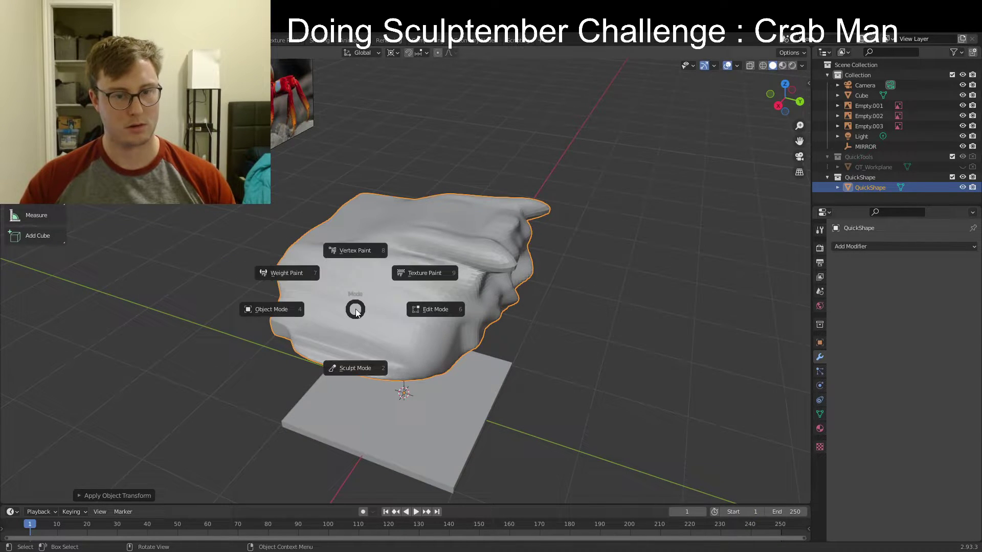
pyautogui.click(365, 357)
# Activate Elastic Deform from Quick Favorites and pull the shell's rear edge outward
pyautogui.moveTo(395, 296)
pyautogui.mouseDown(button='middle')
pyautogui.moveTo(318, 287)
pyautogui.moveTo(344, 355)
pyautogui.moveTo(317, 351)
pyautogui.moveTo(374, 366)
pyautogui.mouseUp(button='middle')
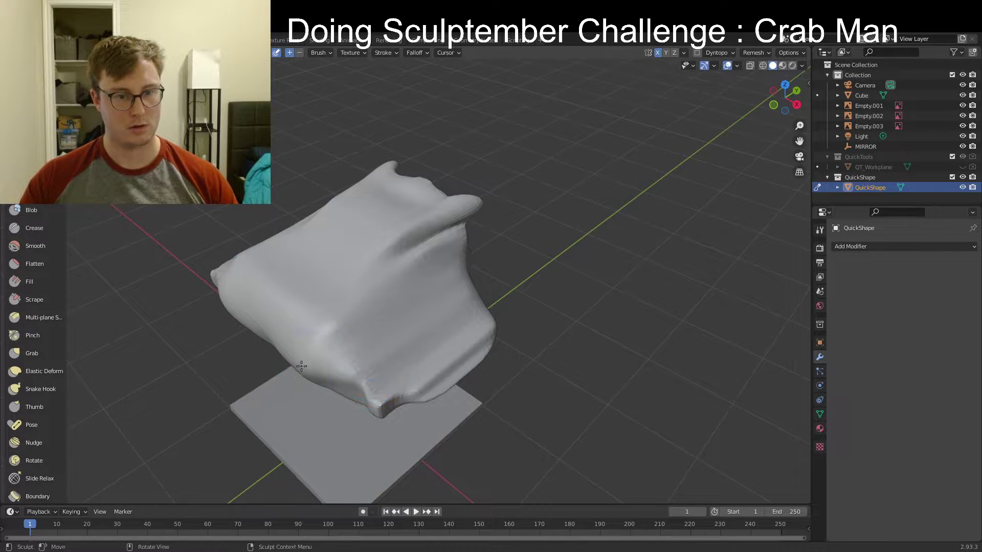
pyautogui.press('w')
pyautogui.press('Escape')
pyautogui.press('q')
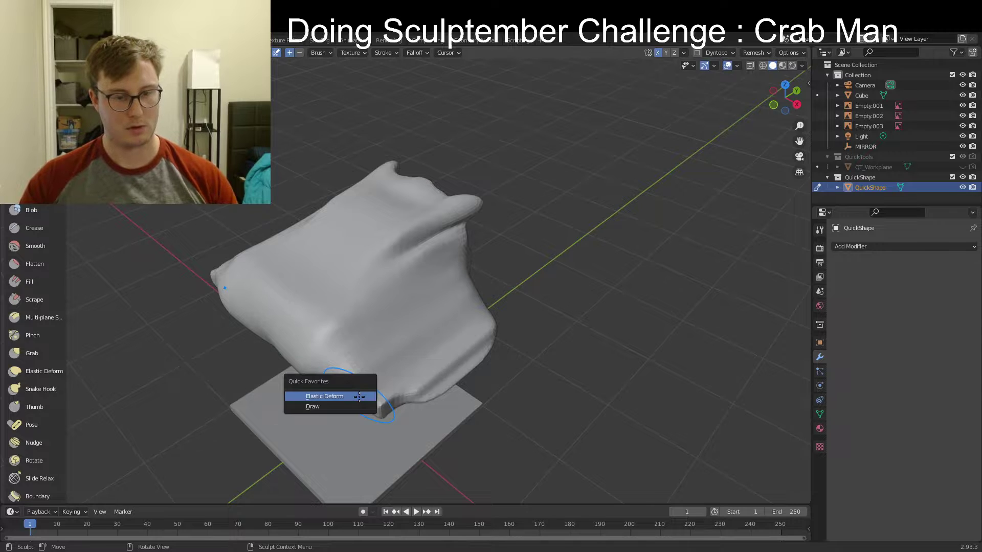
pyautogui.click(351, 397)
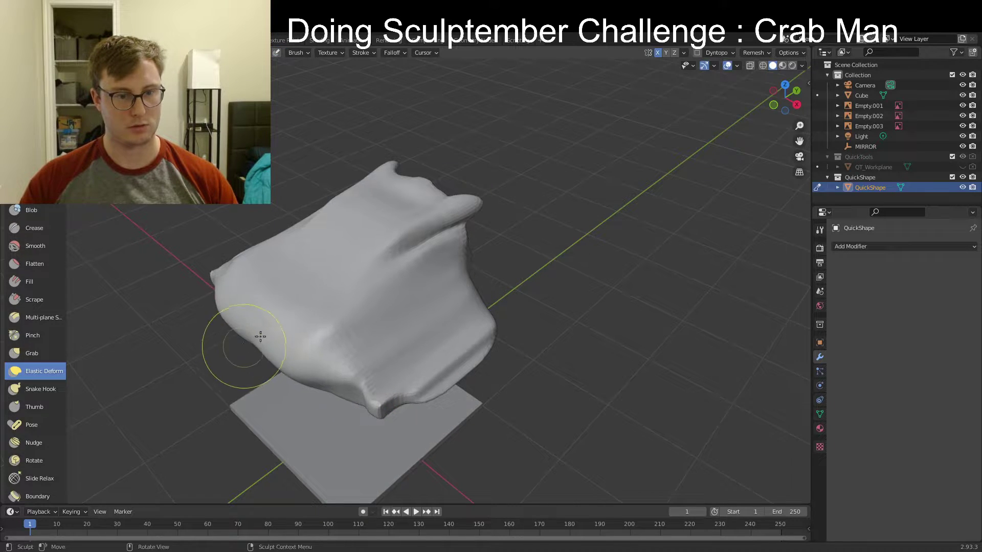
pyautogui.moveTo(261, 337); pyautogui.dragTo(241, 328)
# Activate Draw Sharp from Quick Favorites and carve symmetrical creases below the face and across the shell's lower front
pyautogui.moveTo(388, 357); pyautogui.dragTo(340, 291, button='middle')
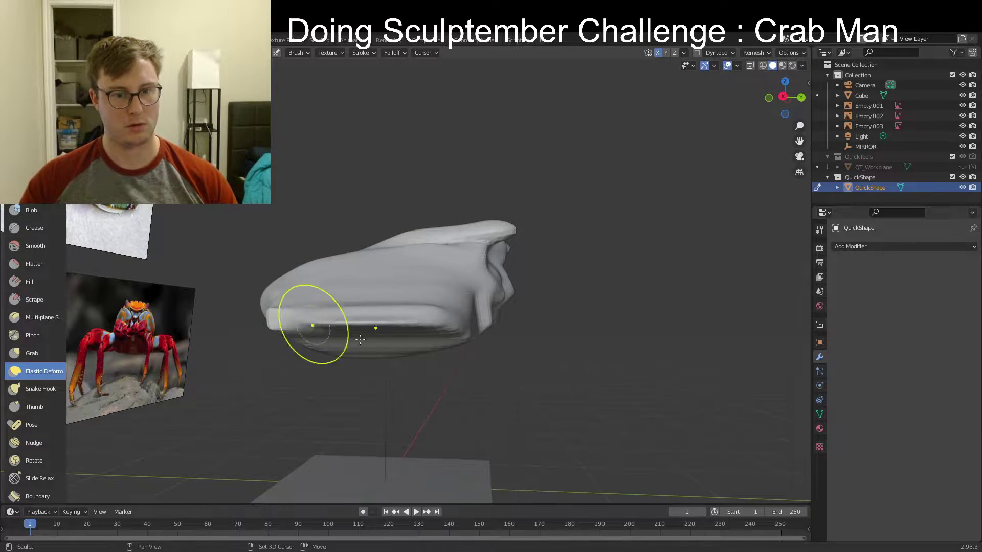
pyautogui.moveTo(361, 340)
pyautogui.mouseDown(button='middle')
pyautogui.moveTo(307, 307)
pyautogui.moveTo(373, 355)
pyautogui.moveTo(456, 353)
pyautogui.moveTo(475, 332)
pyautogui.mouseUp(button='middle')
pyautogui.press('q')
pyautogui.click(454, 331)
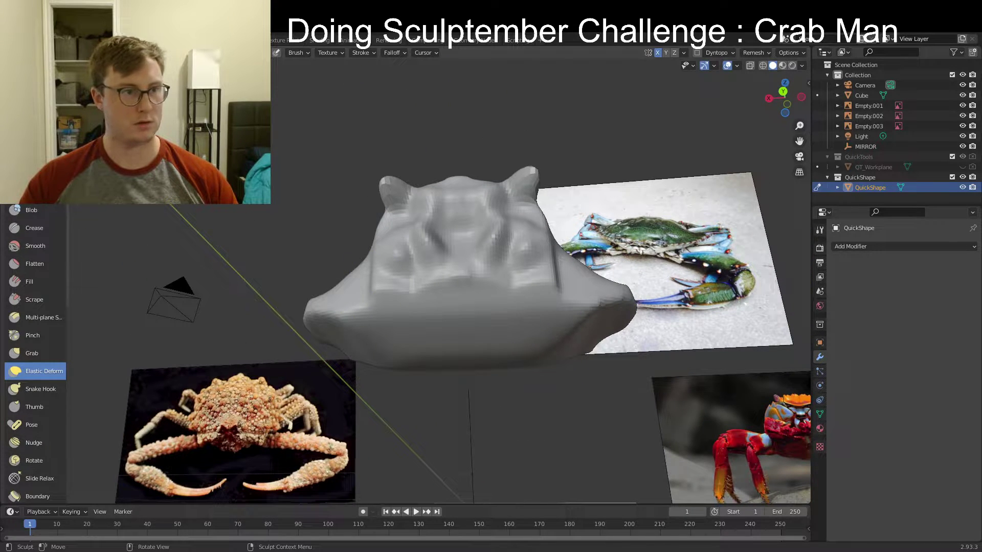
pyautogui.press('q')
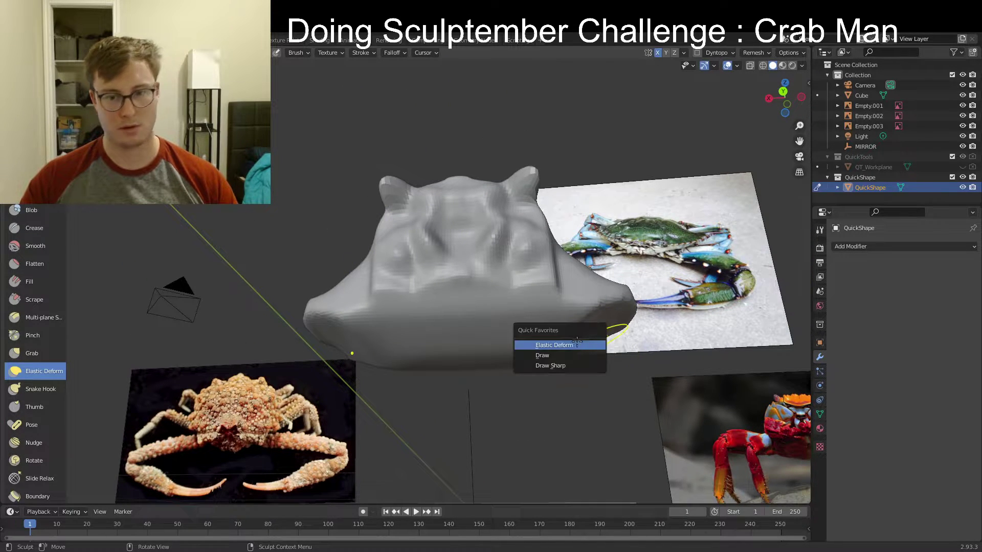
pyautogui.click(562, 366)
pyautogui.moveTo(563, 366)
pyautogui.mouseDown(button='middle')
pyautogui.moveTo(426, 291)
pyautogui.moveTo(461, 320)
pyautogui.moveTo(410, 307)
pyautogui.moveTo(393, 280)
pyautogui.mouseUp(button='middle')
pyautogui.moveTo(393, 280); pyautogui.dragTo(438, 288)
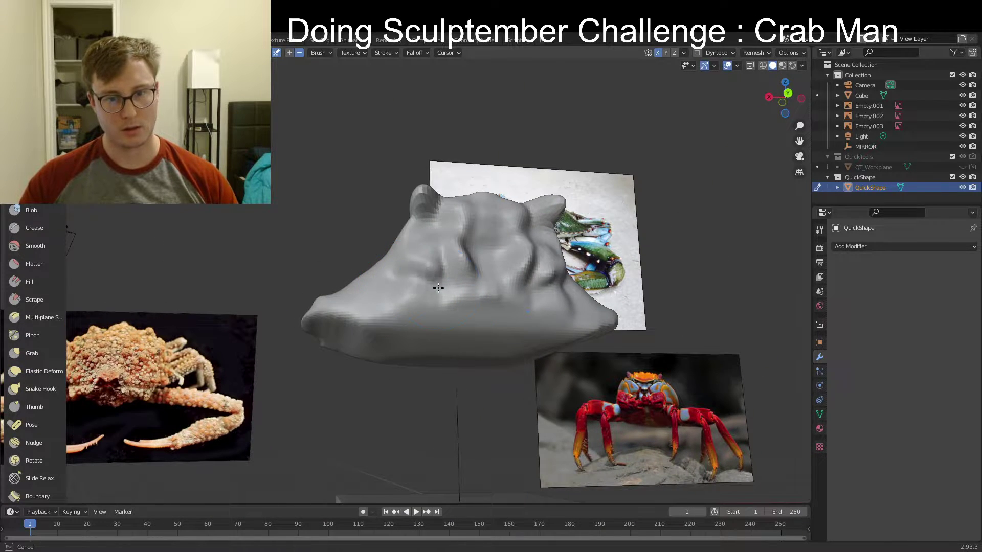
pyautogui.moveTo(445, 272)
pyautogui.mouseDown(button='middle')
pyautogui.moveTo(453, 287)
pyautogui.moveTo(443, 322)
pyautogui.mouseUp(button='middle')
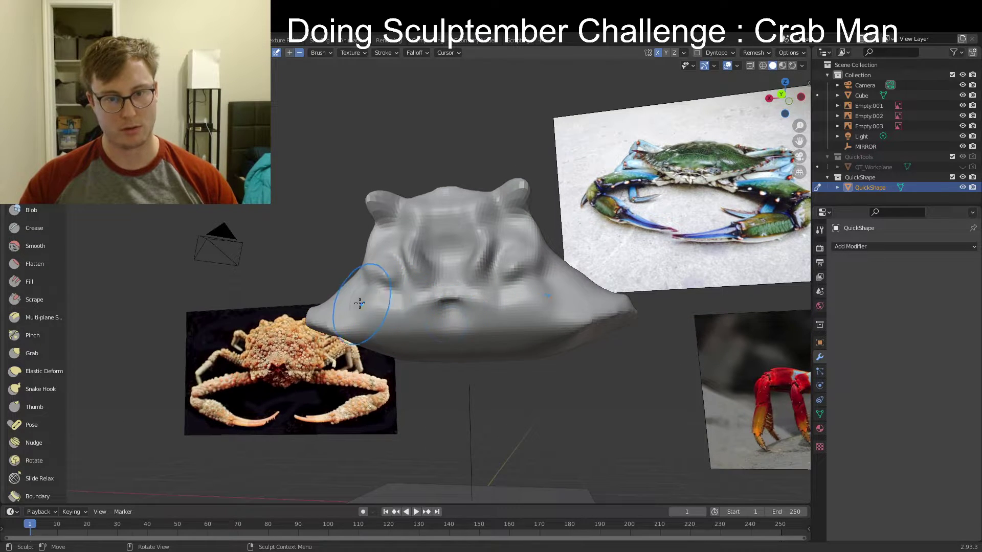
pyautogui.moveTo(360, 304)
pyautogui.mouseDown()
pyautogui.moveTo(373, 322)
pyautogui.moveTo(365, 328)
pyautogui.mouseUp()
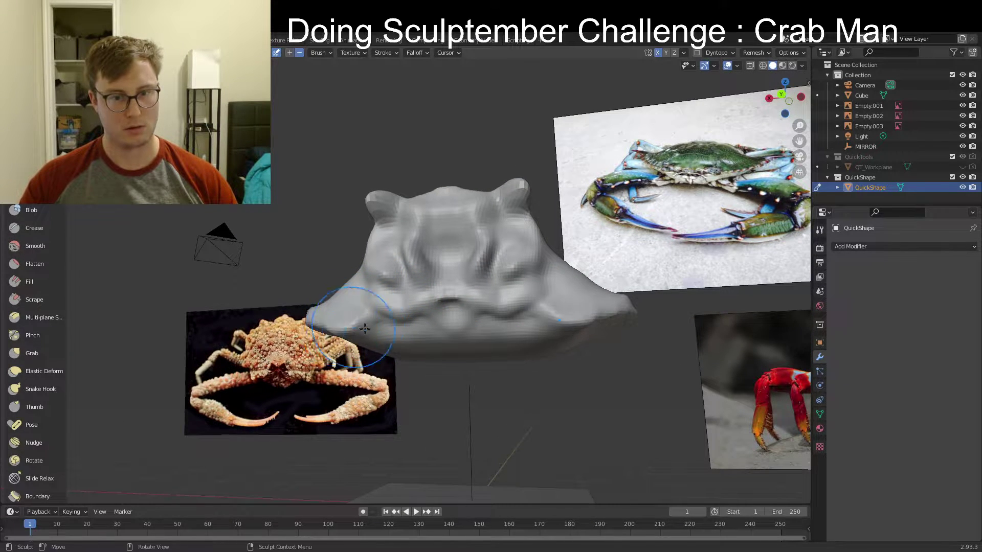
# Turn to the shell's carved side and set the remesh voxel size to 0.0230
pyautogui.moveTo(365, 329)
pyautogui.mouseDown(button='middle')
pyautogui.moveTo(370, 303)
pyautogui.moveTo(419, 308)
pyautogui.mouseUp(button='middle')
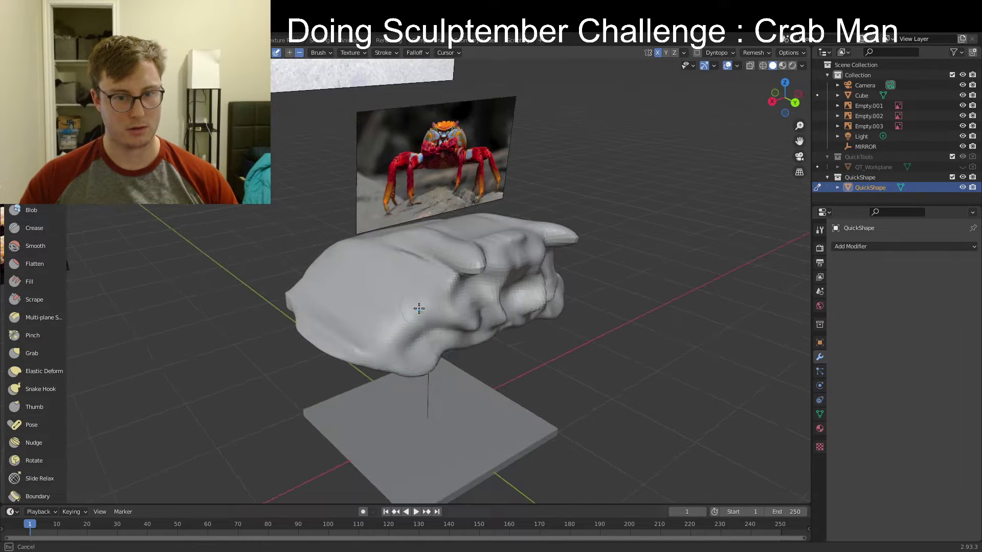
pyautogui.moveTo(344, 329)
pyautogui.mouseDown(button='middle')
pyautogui.moveTo(395, 324)
pyautogui.moveTo(394, 349)
pyautogui.mouseUp(button='middle')
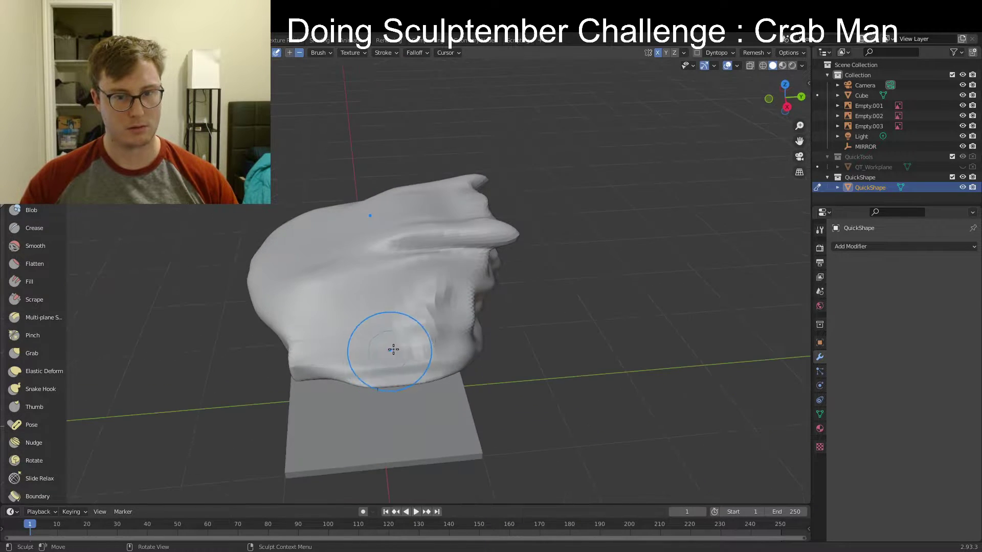
pyautogui.press('r')
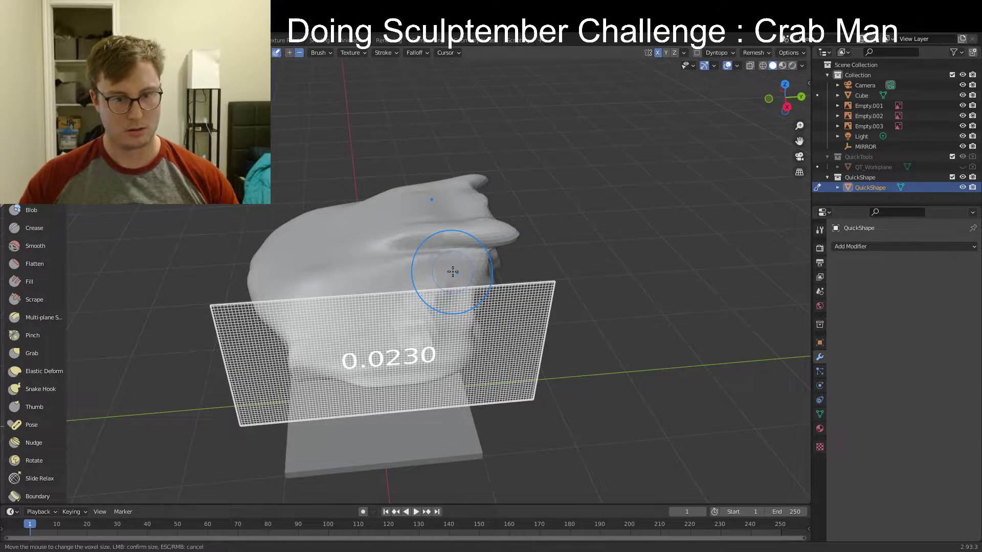
pyautogui.click(453, 272)
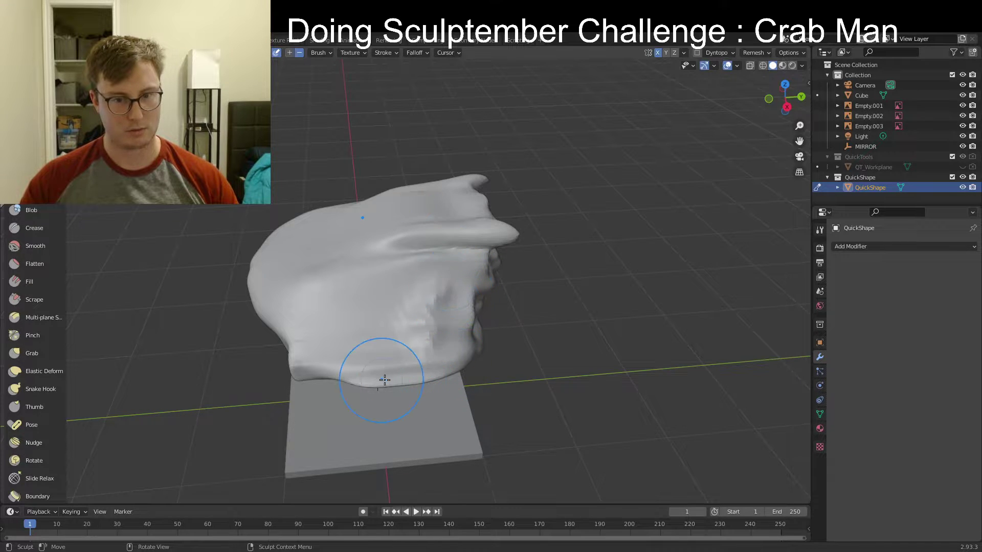
# Carve symmetrical Draw Sharp grooves into the shell's sides and across its top behind the eye ridges
pyautogui.moveTo(385, 380)
pyautogui.mouseDown(button='middle')
pyautogui.moveTo(423, 296)
pyautogui.moveTo(390, 324)
pyautogui.mouseUp(button='middle')
pyautogui.moveTo(422, 363)
pyautogui.mouseDown(button='middle')
pyautogui.moveTo(333, 344)
pyautogui.moveTo(353, 344)
pyautogui.moveTo(366, 305)
pyautogui.moveTo(371, 285)
pyautogui.moveTo(351, 278)
pyautogui.mouseUp(button='middle')
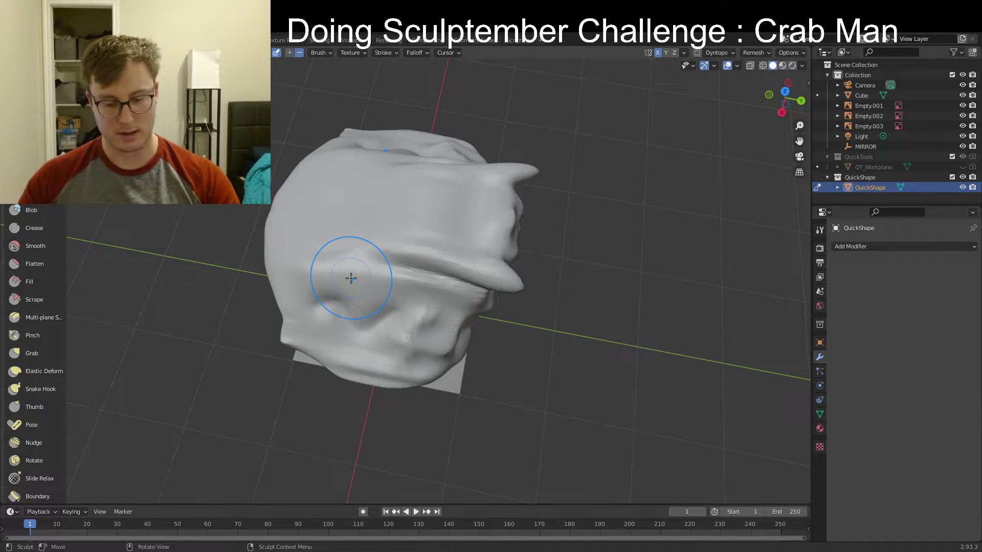
pyautogui.moveTo(349, 209)
pyautogui.mouseDown()
pyautogui.moveTo(332, 222)
pyautogui.moveTo(348, 287)
pyautogui.mouseUp()
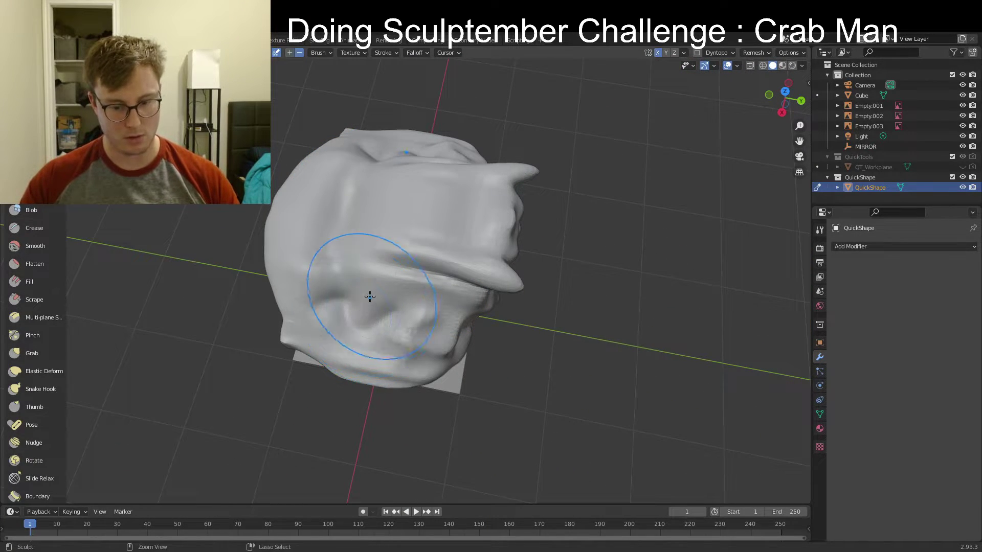
pyautogui.moveTo(350, 353); pyautogui.dragTo(314, 274, button='middle')
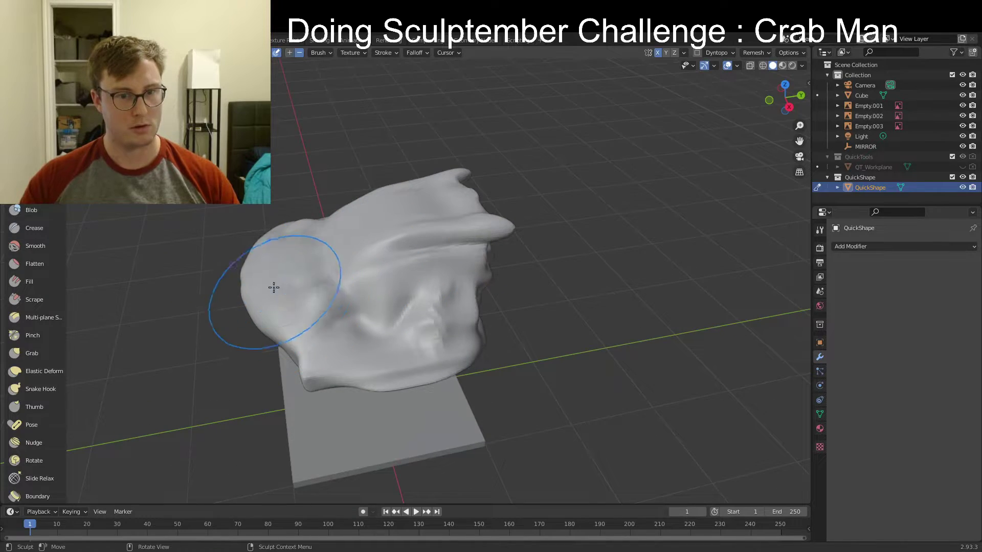
pyautogui.moveTo(430, 301)
pyautogui.mouseDown(button='middle')
pyautogui.moveTo(389, 332)
pyautogui.moveTo(393, 310)
pyautogui.moveTo(378, 292)
pyautogui.moveTo(386, 271)
pyautogui.mouseUp(button='middle')
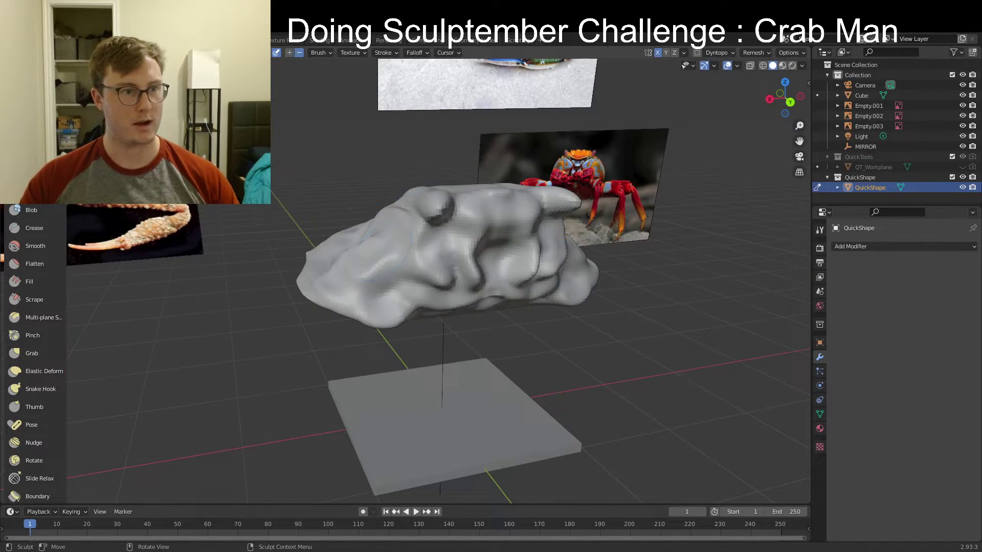
# Return to Object Mode and show the shell's face straight on in the orthographic back view
pyautogui.hotkey('ctrl', 'Tab')
pyautogui.scroll(-6, 432, 252)
pyautogui.moveTo(507, 271); pyautogui.dragTo(474, 257, button='middle')
pyautogui.scroll(3, 474, 256)
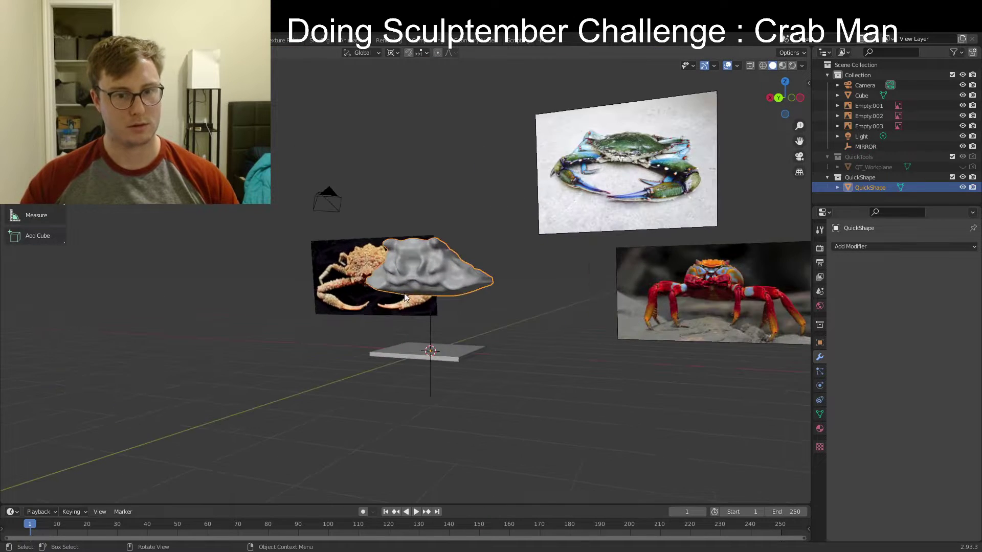
pyautogui.moveTo(409, 301); pyautogui.dragTo(433, 308, button='middle')
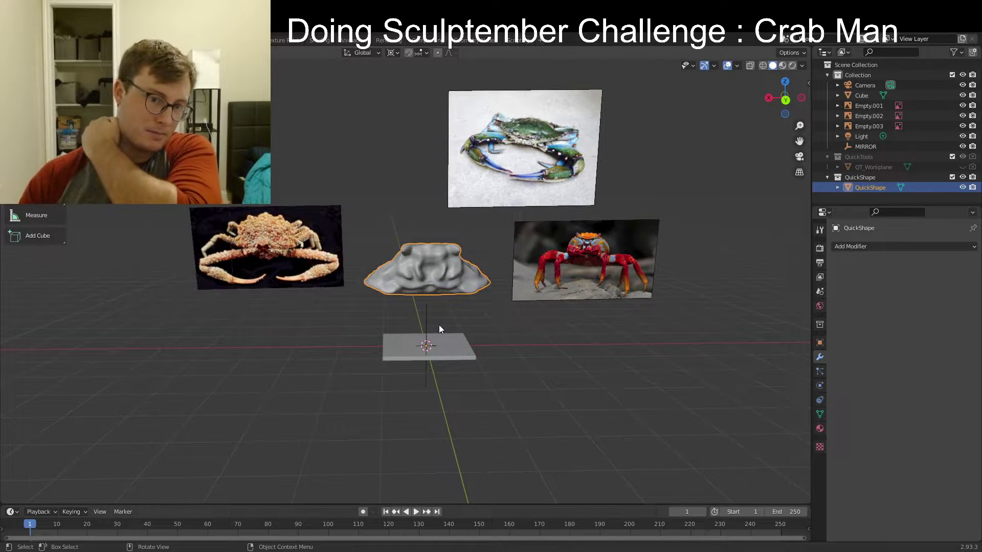
pyautogui.press('KP_1')
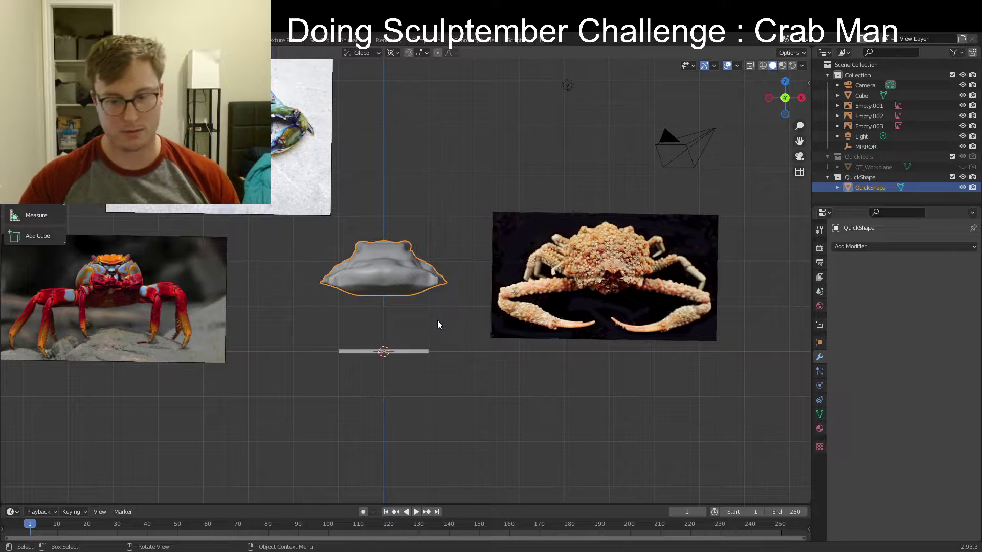
pyautogui.press('ctrl+KP_1')
pyautogui.scroll(3, 437, 320)
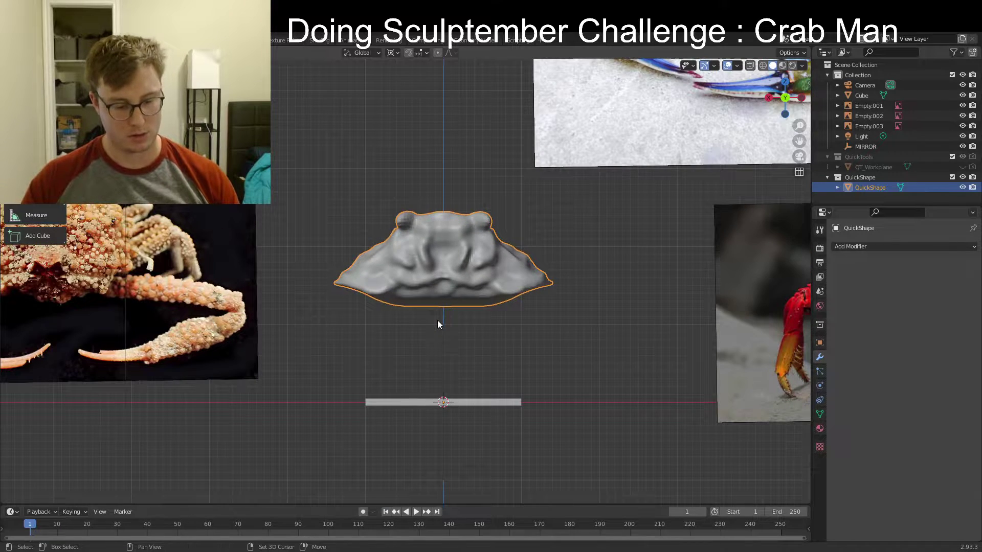
pyautogui.hotkey('shift', 'q')
pyautogui.scroll(-4, 522, 325)
pyautogui.scroll(1, 520, 325)
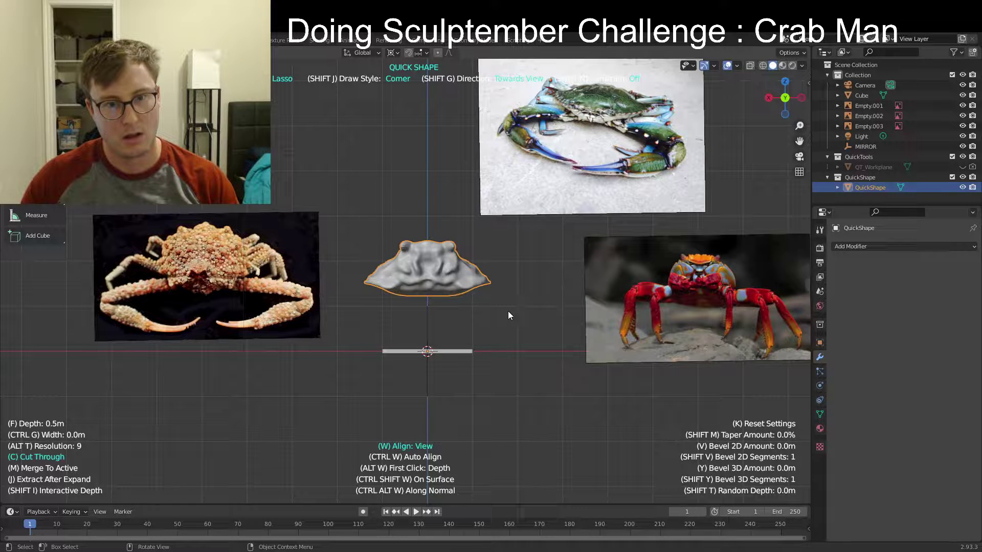
pyautogui.scroll(1, 420, 283)
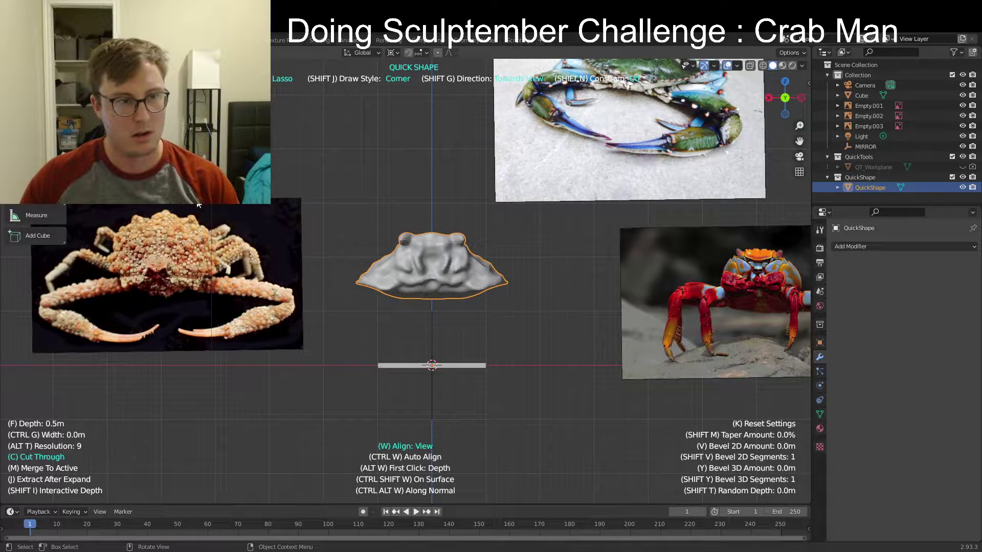
pyautogui.press('Escape')
pyautogui.moveTo(423, 302)
pyautogui.mouseDown(button='middle')
pyautogui.moveTo(497, 281)
pyautogui.moveTo(490, 326)
pyautogui.moveTo(400, 255)
pyautogui.moveTo(419, 245)
pyautogui.moveTo(448, 264)
pyautogui.moveTo(471, 262)
pyautogui.moveTo(447, 283)
pyautogui.moveTo(383, 292)
pyautogui.moveTo(570, 300)
pyautogui.moveTo(439, 278)
pyautogui.moveTo(540, 305)
pyautogui.moveTo(547, 325)
pyautogui.moveTo(413, 287)
pyautogui.moveTo(455, 305)
pyautogui.moveTo(513, 277)
pyautogui.moveTo(444, 317)
pyautogui.moveTo(546, 314)
pyautogui.moveTo(429, 291)
pyautogui.mouseUp(button='middle')
pyautogui.moveTo(474, 302); pyautogui.dragTo(389, 292, button='middle')
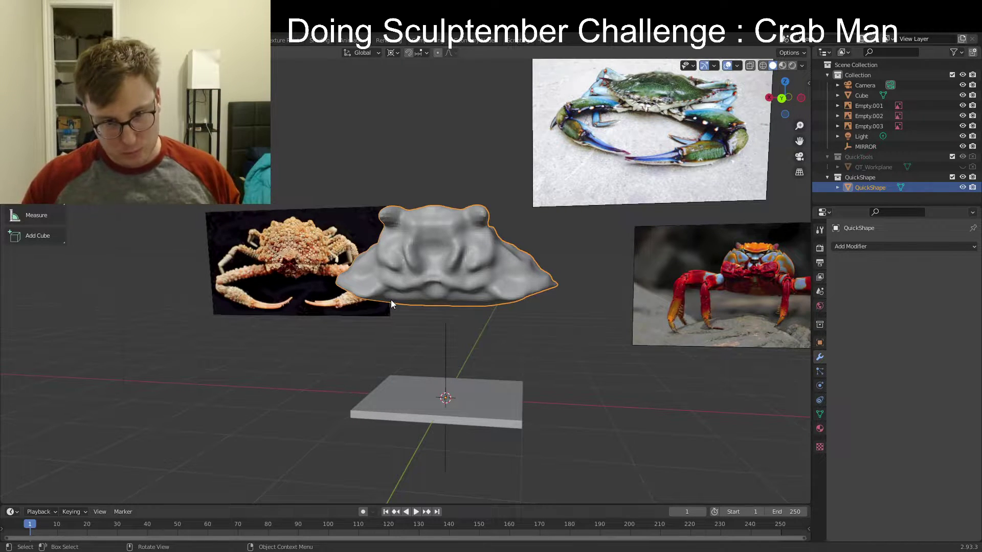
# Shade the shell smooth in Object Mode and return to Sculpt Mode
pyautogui.moveTo(390, 300)
pyautogui.mouseDown(button='middle')
pyautogui.moveTo(425, 299)
pyautogui.moveTo(419, 278)
pyautogui.moveTo(410, 288)
pyautogui.moveTo(451, 277)
pyautogui.moveTo(444, 299)
pyautogui.mouseUp(button='middle')
pyautogui.scroll(2, 444, 298)
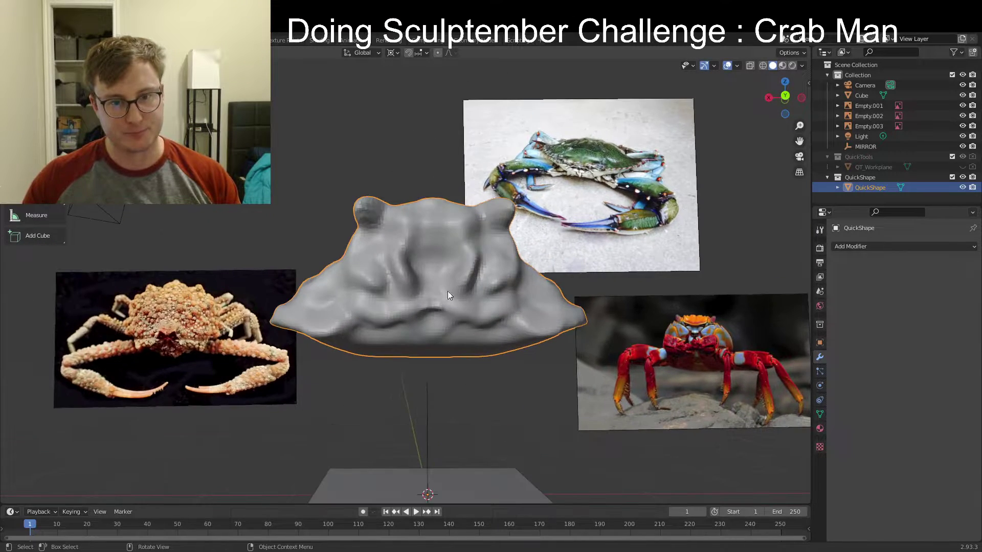
pyautogui.keyDown('shift'); pyautogui.moveTo(452, 254); pyautogui.dragTo(446, 276, button='middle'); pyautogui.keyUp('shift')
pyautogui.scroll(3, 446, 276)
pyautogui.scroll(-6, 427, 295)
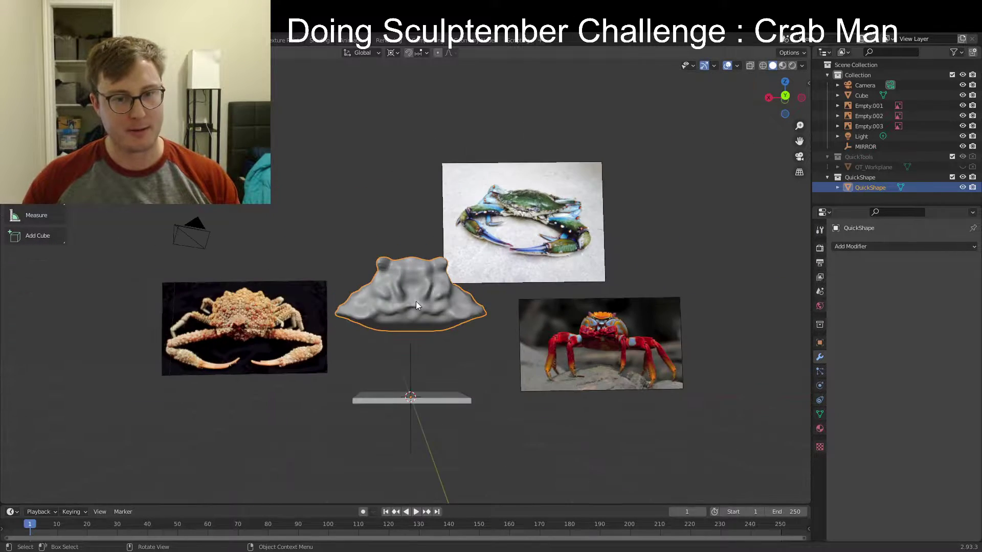
pyautogui.scroll(3, 415, 303)
pyautogui.hotkey('ctrl', 'Tab')
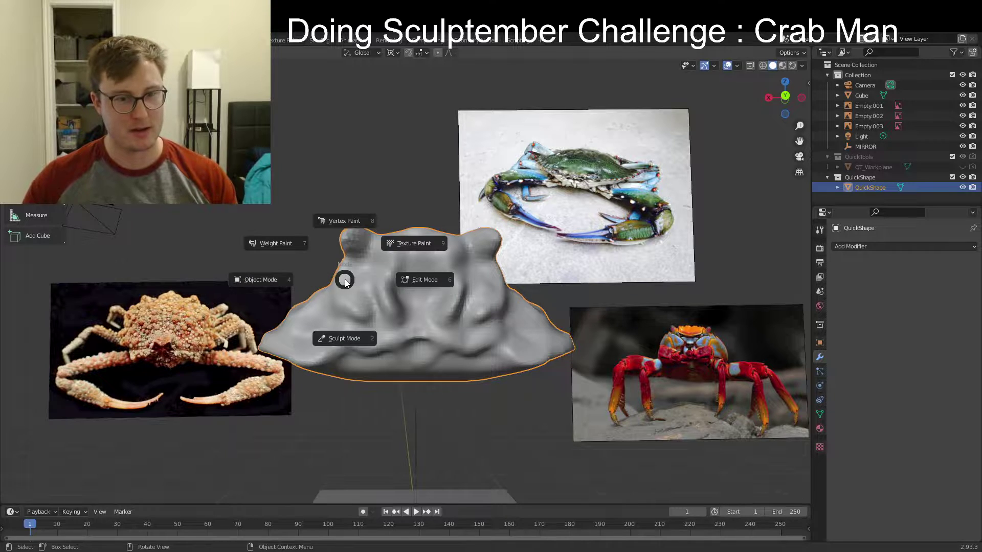
pyautogui.click(308, 280)
pyautogui.rightClick(380, 311)
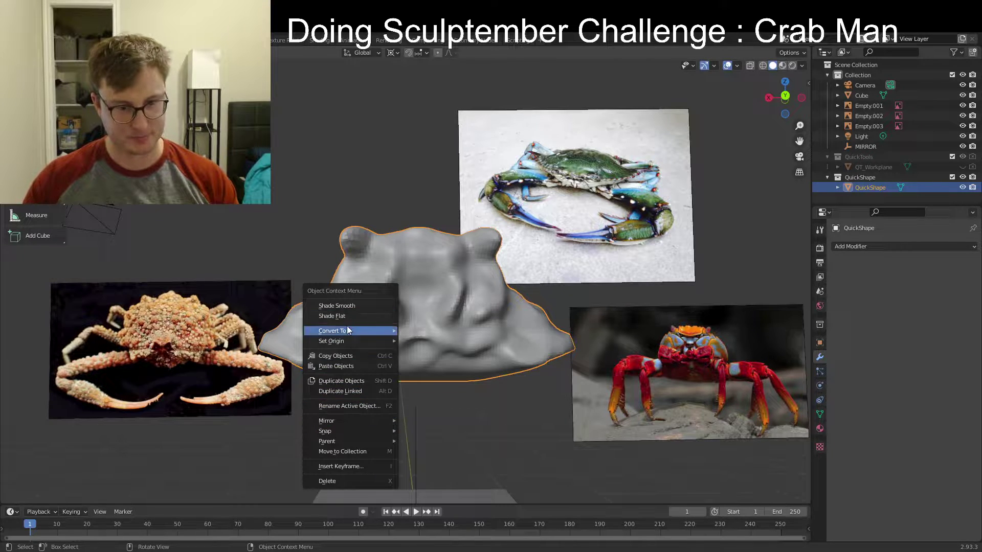
pyautogui.click(348, 305)
pyautogui.hotkey('ctrl', 'Tab')
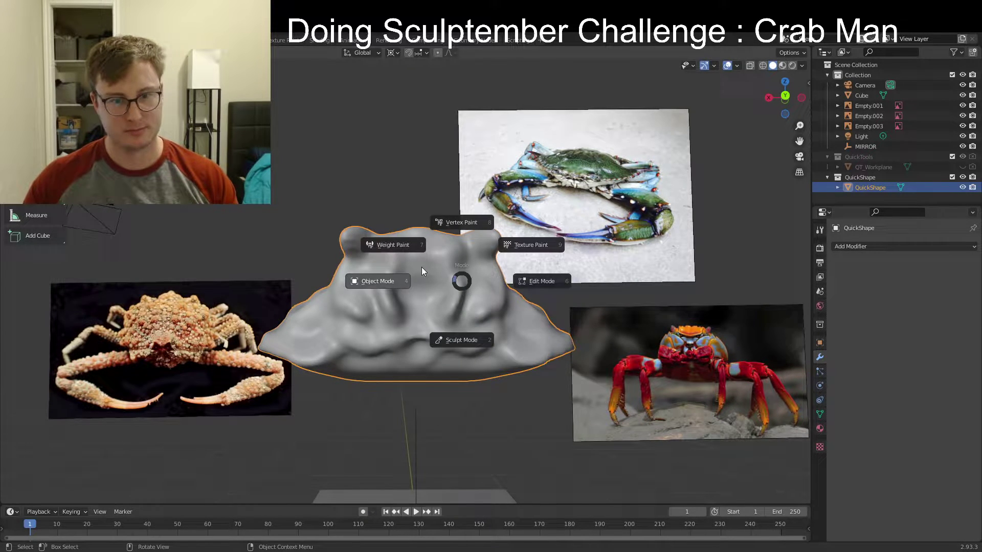
pyautogui.click(440, 330)
# Shrink the brush and carve symmetrical vertical creases into the shell's forehead between the two eye horns
pyautogui.scroll(2, 443, 263)
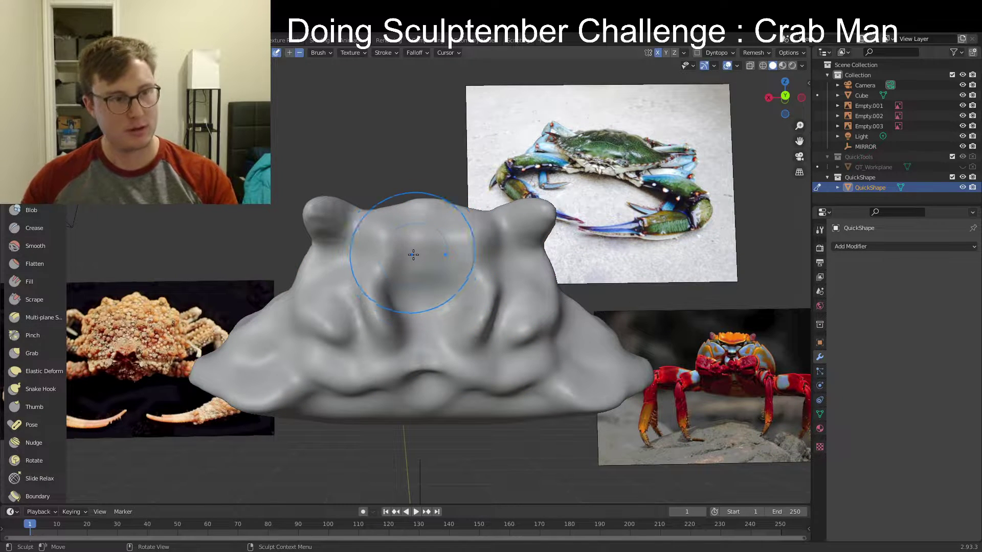
pyautogui.press('[')
pyautogui.press('[')
pyautogui.press('[')
pyautogui.press('[')
pyautogui.press('[')
pyautogui.moveTo(407, 238)
pyautogui.mouseDown()
pyautogui.moveTo(414, 284)
pyautogui.moveTo(417, 239)
pyautogui.moveTo(427, 281)
pyautogui.moveTo(409, 241)
pyautogui.moveTo(432, 246)
pyautogui.moveTo(410, 230)
pyautogui.moveTo(373, 246)
pyautogui.moveTo(358, 291)
pyautogui.mouseUp()
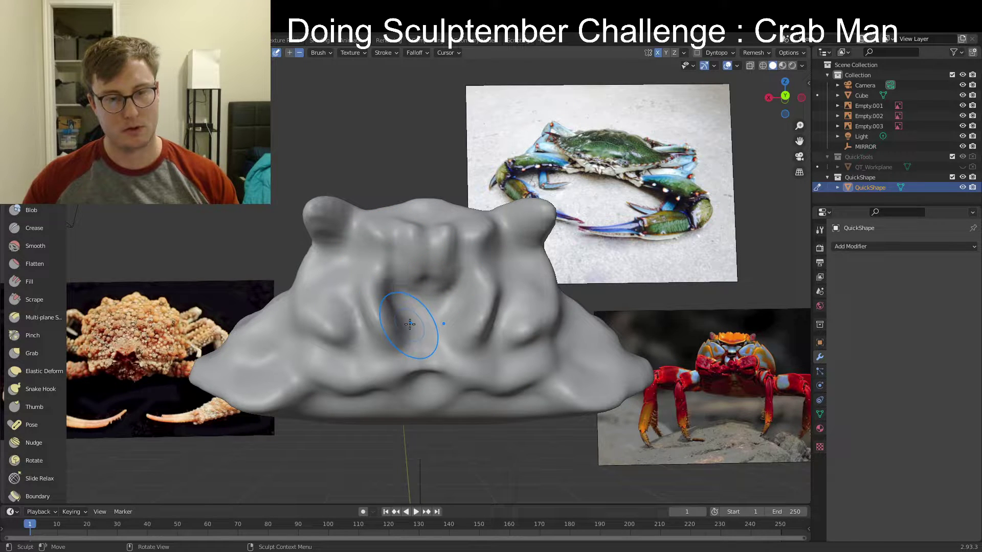
# Raise a row of symmetrical bumps along the ridges behind the eyes and small bumps on the shell's sides
pyautogui.moveTo(415, 296)
pyautogui.mouseDown(button='middle')
pyautogui.moveTo(450, 277)
pyautogui.moveTo(447, 290)
pyautogui.moveTo(402, 302)
pyautogui.mouseUp(button='middle')
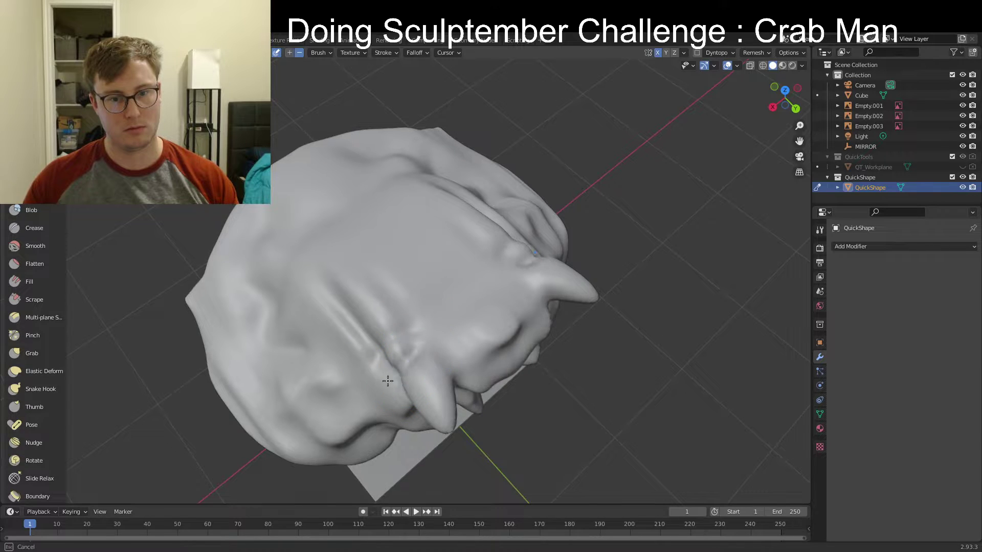
pyautogui.moveTo(391, 376); pyautogui.dragTo(408, 254, button='middle')
pyautogui.keyDown('ctrl'); pyautogui.moveTo(337, 281); pyautogui.dragTo(409, 307); pyautogui.keyUp('ctrl')
pyautogui.click(304, 338)
pyautogui.click(358, 356)
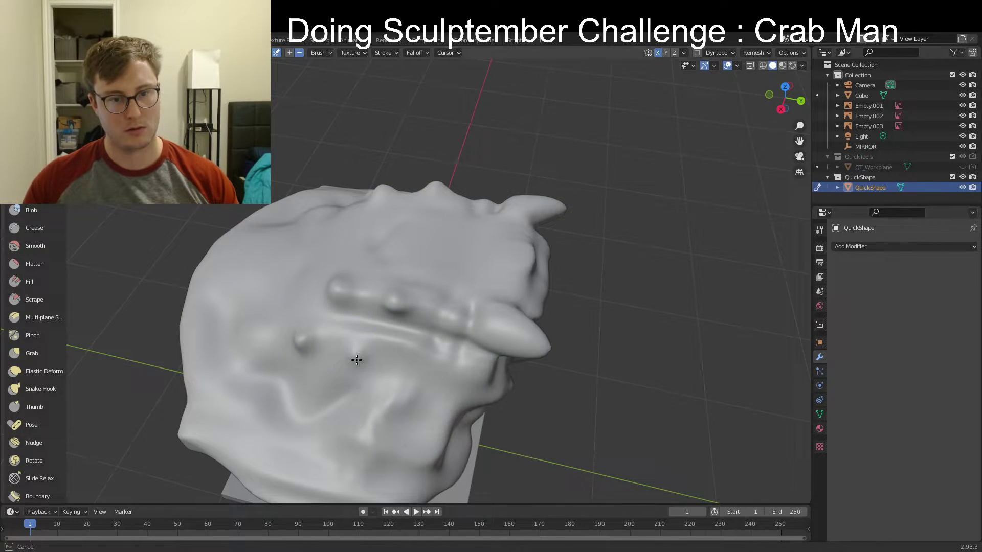
# Enlarge the brush and build up broader symmetrical bumps on the shell's back beside the eye ridges
pyautogui.press(']')
pyautogui.press(']')
pyautogui.press(']')
pyautogui.press(']')
pyautogui.press(']')
pyautogui.press(']')
pyautogui.press(']')
pyautogui.press(']')
pyautogui.press(']')
pyautogui.click(287, 283)
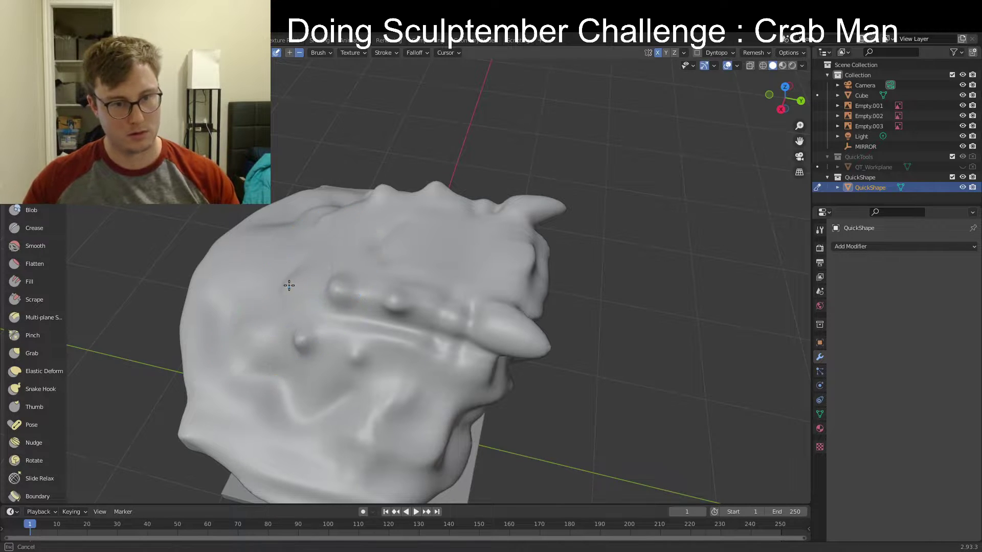
pyautogui.keyDown('ctrl'); pyautogui.moveTo(428, 258); pyautogui.dragTo(418, 260); pyautogui.keyUp('ctrl')
pyautogui.moveTo(290, 282)
pyautogui.keyDown('ctrl'); pyautogui.mouseDown()
pyautogui.moveTo(263, 314)
pyautogui.moveTo(281, 330)
pyautogui.mouseUp(); pyautogui.keyUp('ctrl')
# Sculpt symmetrical knobs along the shell's lower side rim and around its rear and underside edges
pyautogui.moveTo(365, 302); pyautogui.dragTo(377, 270, button='middle')
pyautogui.scroll(-3, 302, 256)
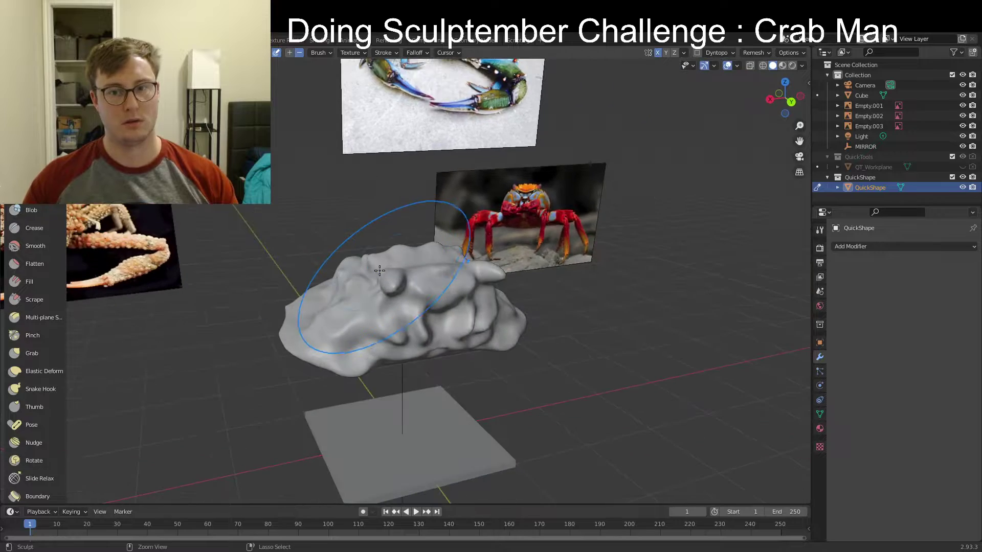
pyautogui.moveTo(447, 279)
pyautogui.mouseDown(button='middle')
pyautogui.moveTo(442, 270)
pyautogui.moveTo(384, 317)
pyautogui.moveTo(377, 267)
pyautogui.moveTo(404, 302)
pyautogui.mouseUp(button='middle')
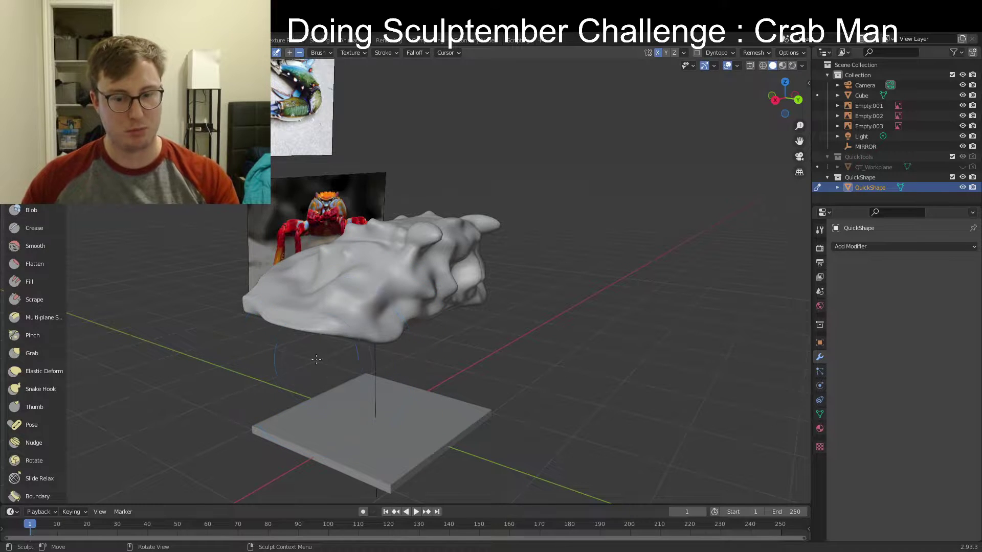
pyautogui.moveTo(316, 359)
pyautogui.mouseDown(button='middle')
pyautogui.moveTo(322, 331)
pyautogui.moveTo(290, 330)
pyautogui.mouseUp(button='middle')
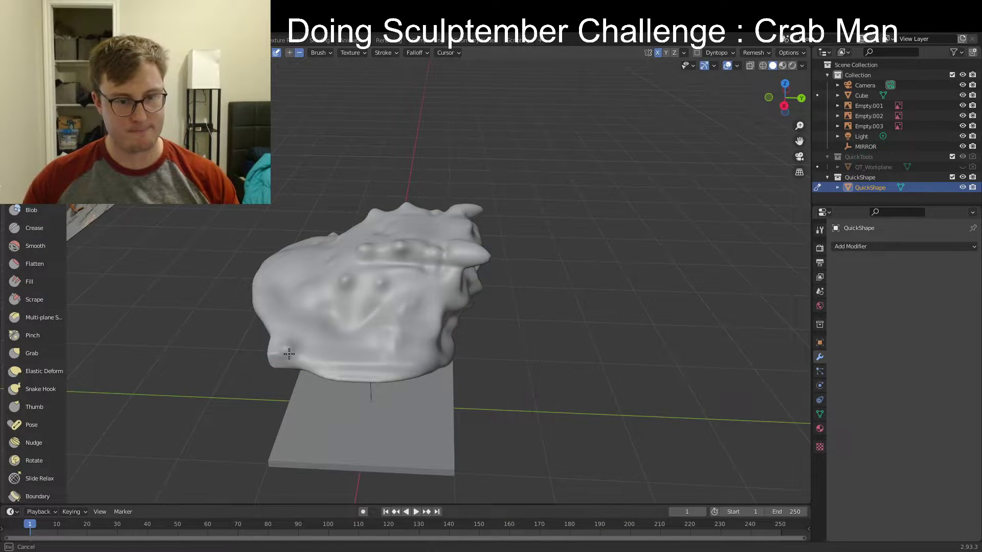
pyautogui.moveTo(289, 354); pyautogui.dragTo(332, 362)
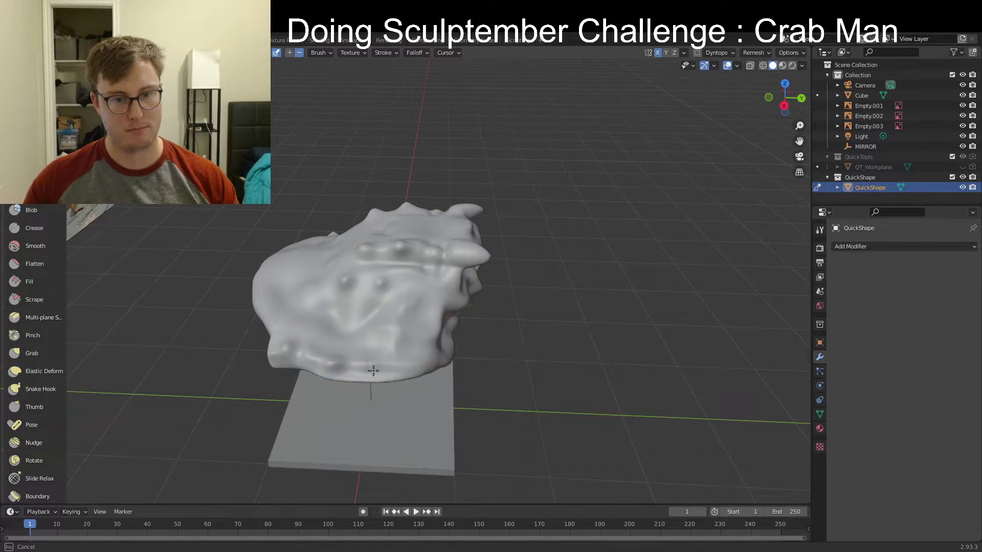
pyautogui.moveTo(419, 358)
pyautogui.mouseDown(button='middle')
pyautogui.moveTo(280, 343)
pyautogui.moveTo(358, 342)
pyautogui.moveTo(426, 289)
pyautogui.mouseUp(button='middle')
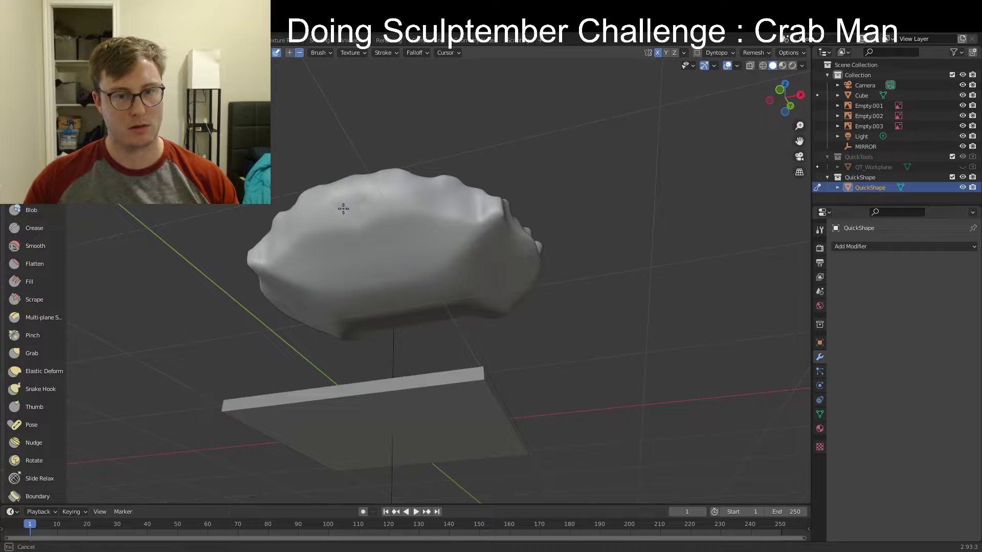
pyautogui.moveTo(343, 208)
pyautogui.mouseDown(button='middle')
pyautogui.moveTo(438, 213)
pyautogui.moveTo(377, 263)
pyautogui.moveTo(405, 280)
pyautogui.moveTo(383, 219)
pyautogui.mouseUp(button='middle')
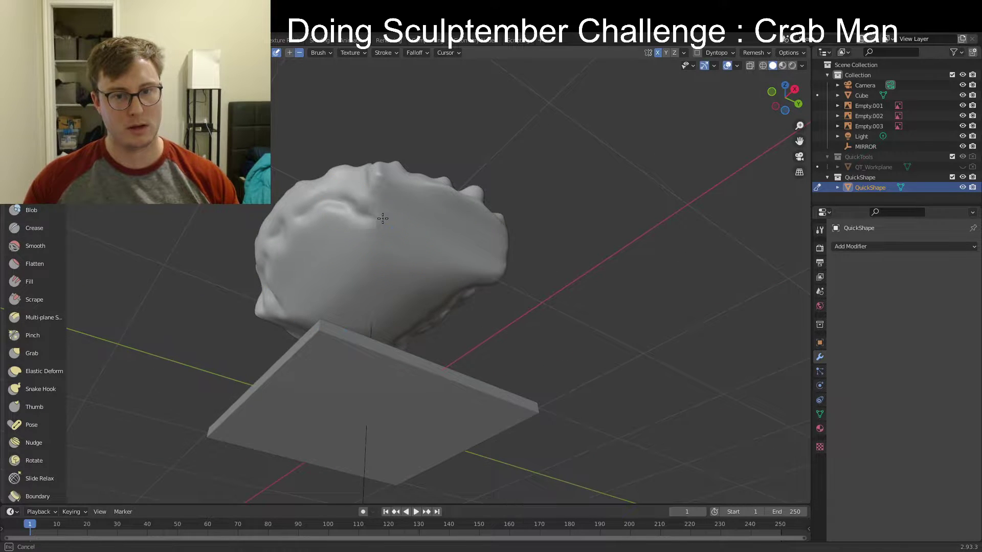
pyautogui.moveTo(473, 235); pyautogui.dragTo(377, 200, button='middle')
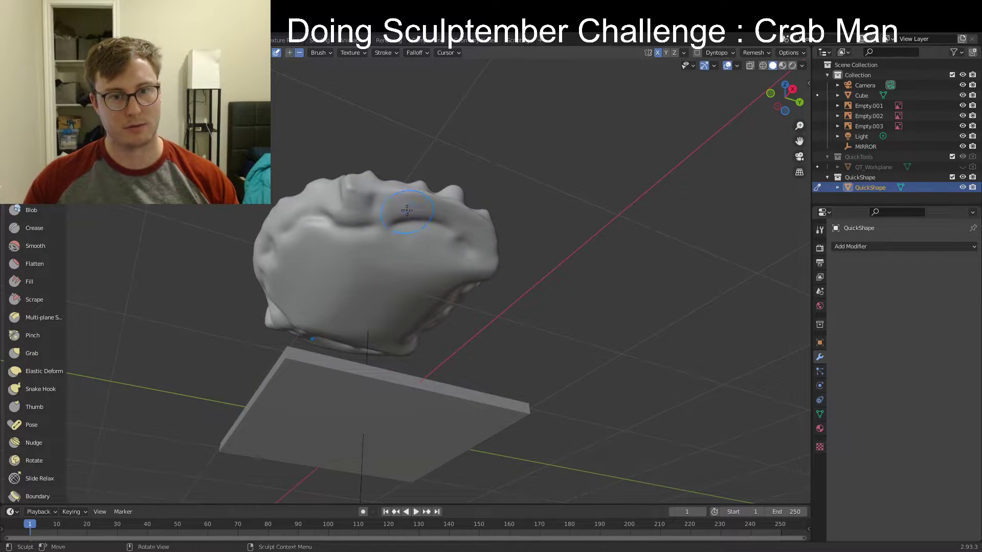
pyautogui.moveTo(440, 220)
pyautogui.mouseDown(button='middle')
pyautogui.moveTo(340, 252)
pyautogui.moveTo(347, 280)
pyautogui.moveTo(389, 326)
pyautogui.mouseUp(button='middle')
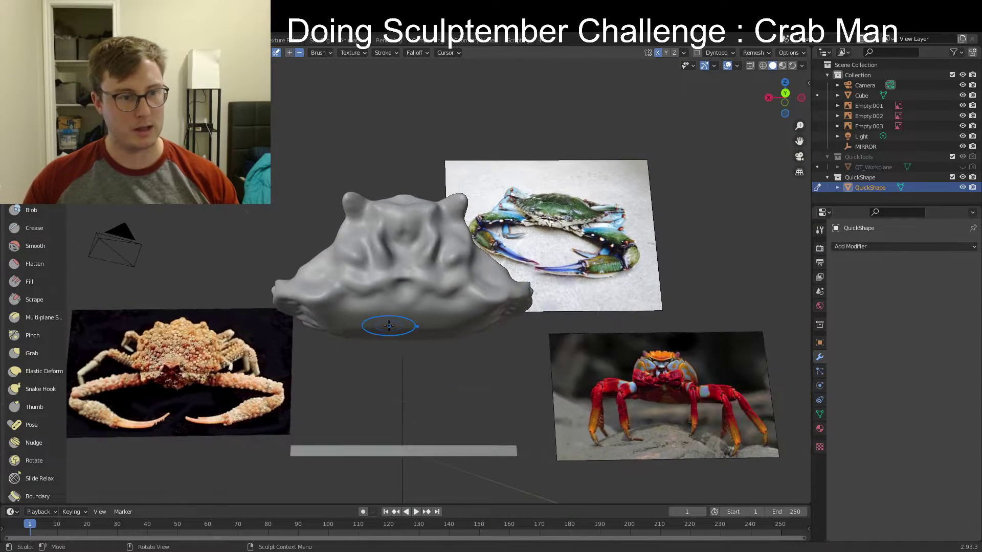
# Activate Elastic Deform from Quick Favorites and bulge the shell's underside into a rounder belly
pyautogui.press('q')
pyautogui.click(387, 314)
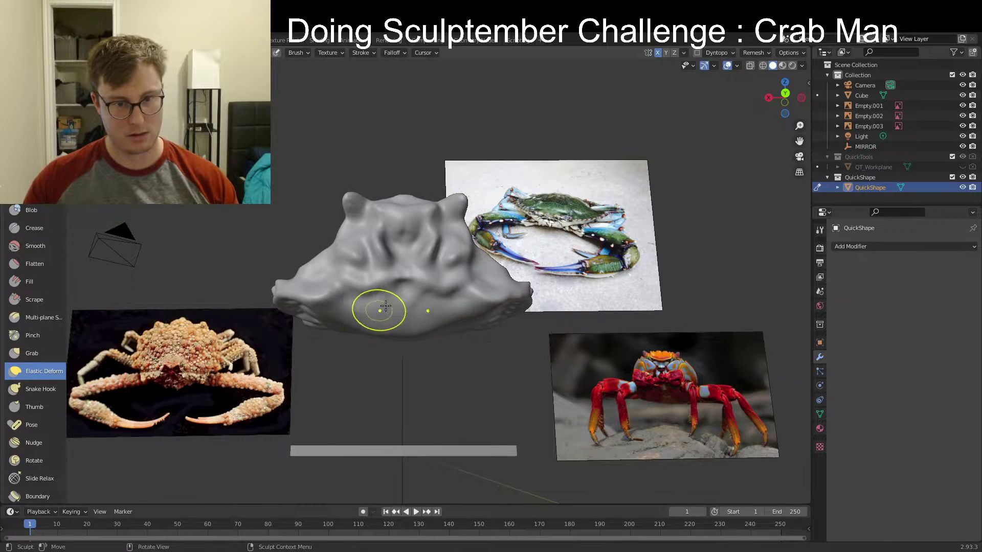
pyautogui.moveTo(377, 309); pyautogui.dragTo(450, 344, button='middle')
pyautogui.moveTo(394, 325)
pyautogui.mouseDown(button='middle')
pyautogui.moveTo(558, 348)
pyautogui.moveTo(432, 322)
pyautogui.moveTo(402, 272)
pyautogui.mouseUp(button='middle')
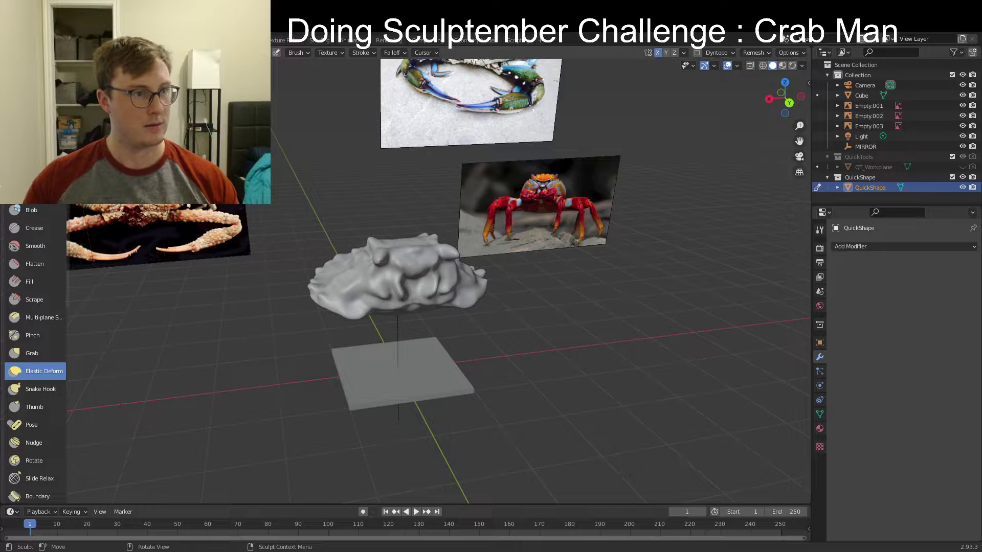
# Return to Object Mode and preview the sculpted shell in Rendered shading
pyautogui.hotkey('ctrl', 'Tab')
pyautogui.press('z')
pyautogui.click(438, 225)
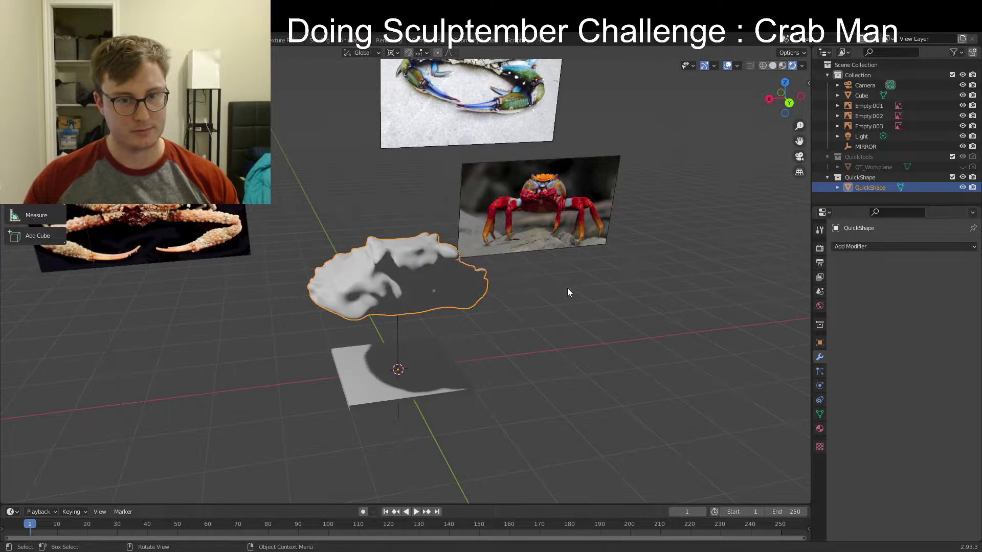
pyautogui.moveTo(566, 287); pyautogui.dragTo(496, 274, button='middle')
# Switch the viewport to Material Preview shading and save the file
pyautogui.press('z')
pyautogui.click(542, 287)
pyautogui.press('z')
pyautogui.click(516, 322)
pyautogui.moveTo(499, 311)
pyautogui.mouseDown(button='middle')
pyautogui.moveTo(545, 301)
pyautogui.moveTo(600, 314)
pyautogui.moveTo(484, 333)
pyautogui.moveTo(596, 329)
pyautogui.moveTo(520, 340)
pyautogui.moveTo(500, 377)
pyautogui.moveTo(599, 348)
pyautogui.moveTo(509, 329)
pyautogui.mouseUp(button='middle')
pyautogui.scroll(2, 601, 314)
pyautogui.hotkey('ctrl', 's')
# Examine the shell's face and side profile and compare its shape with the crab reference images
pyautogui.moveTo(435, 335); pyautogui.dragTo(451, 340, button='middle')
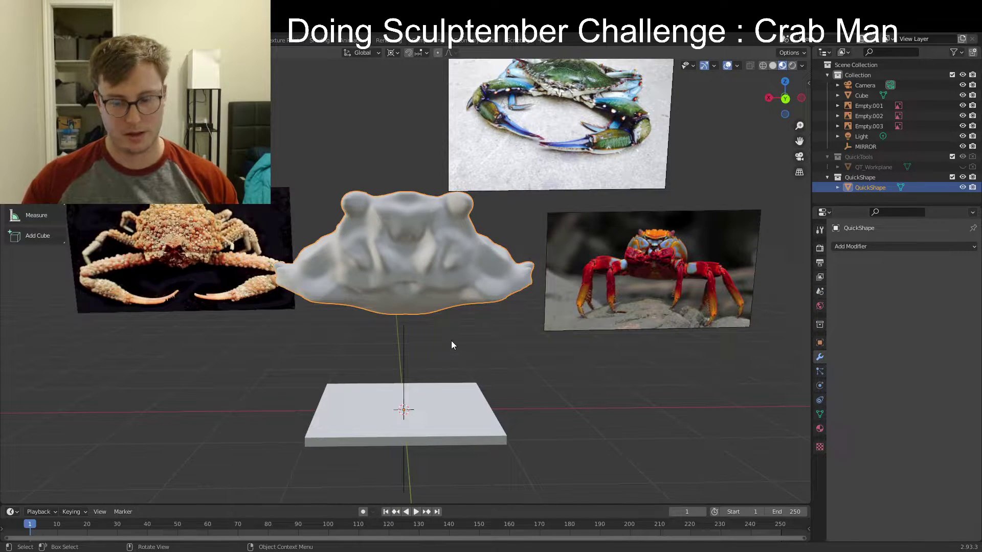
pyautogui.press('KP_1')
pyautogui.press('KP_3')
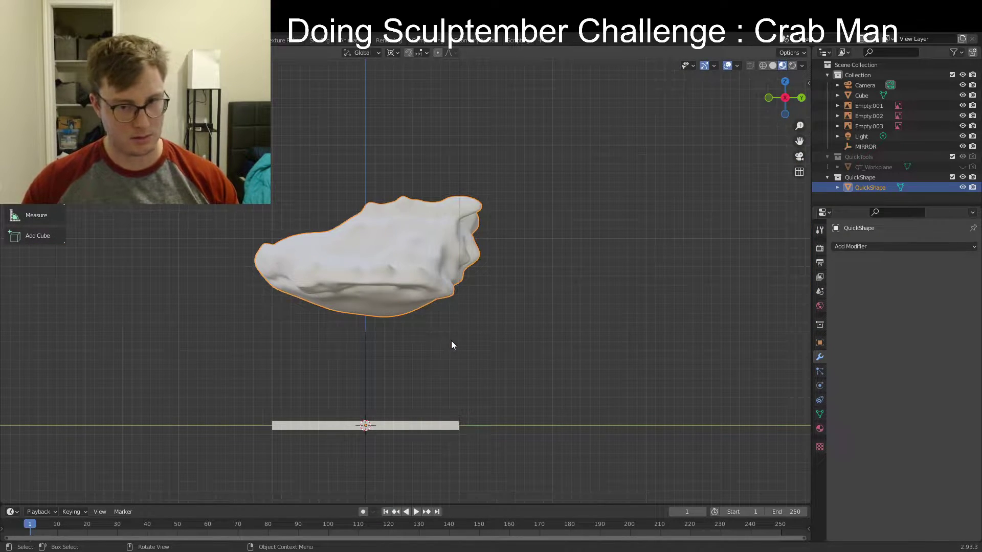
pyautogui.moveTo(452, 341)
pyautogui.mouseDown(button='middle')
pyautogui.moveTo(422, 297)
pyautogui.moveTo(436, 351)
pyautogui.moveTo(555, 305)
pyautogui.moveTo(399, 296)
pyautogui.mouseUp(button='middle')
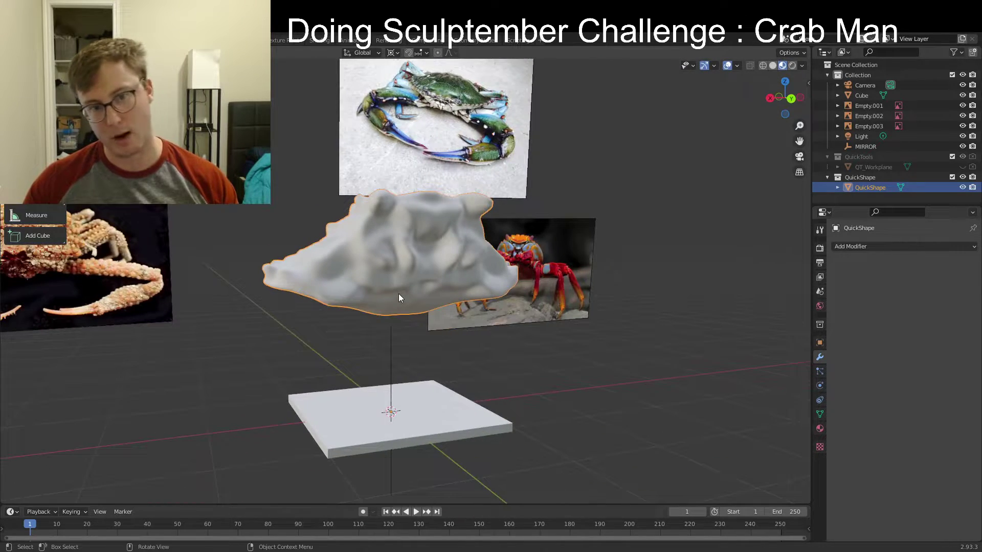
pyautogui.moveTo(495, 317); pyautogui.dragTo(456, 312, button='middle')
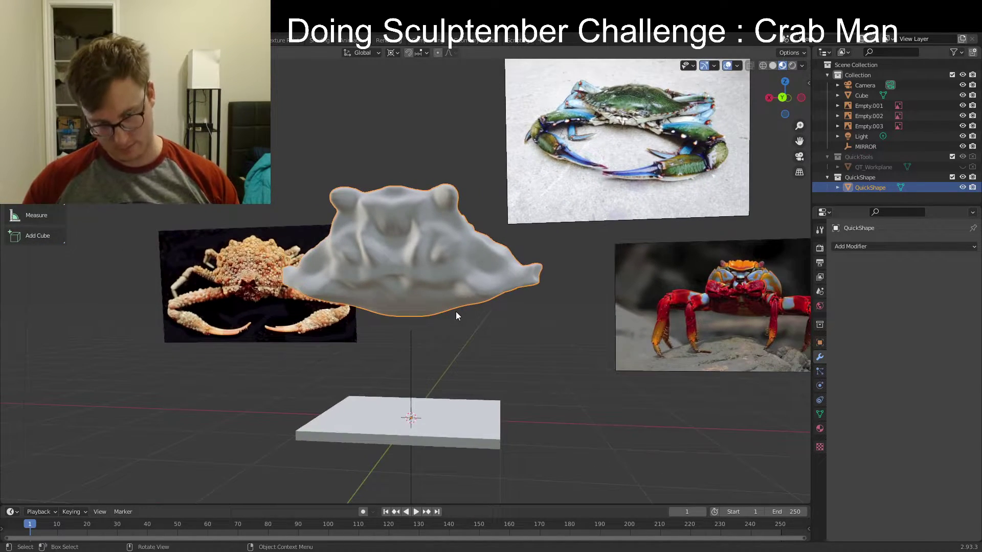
pyautogui.scroll(-5, 456, 311)
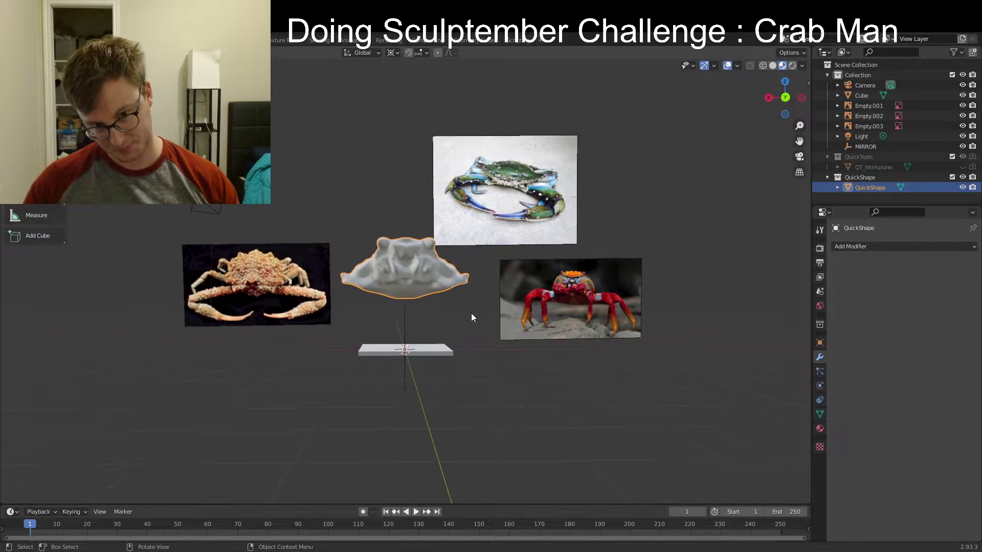
pyautogui.scroll(3, 472, 314)
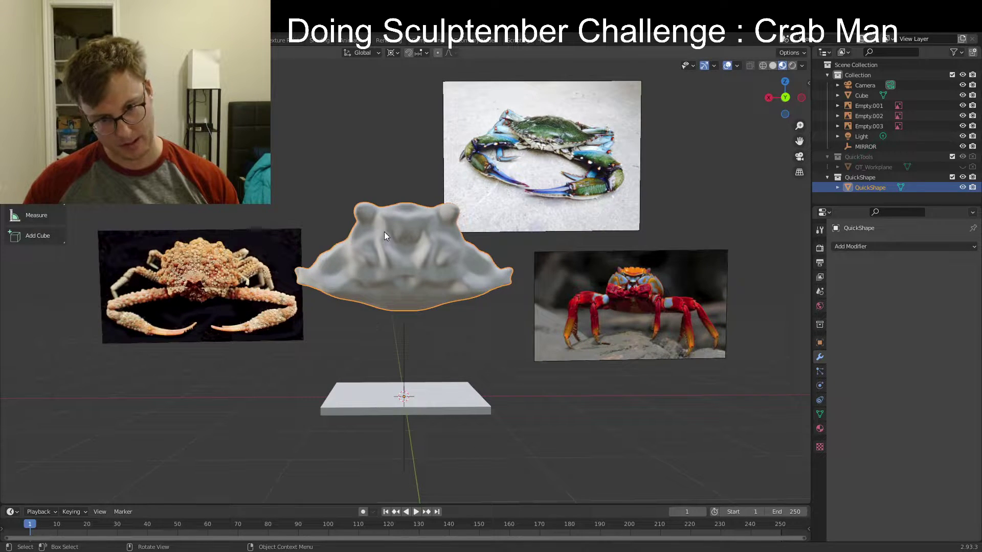
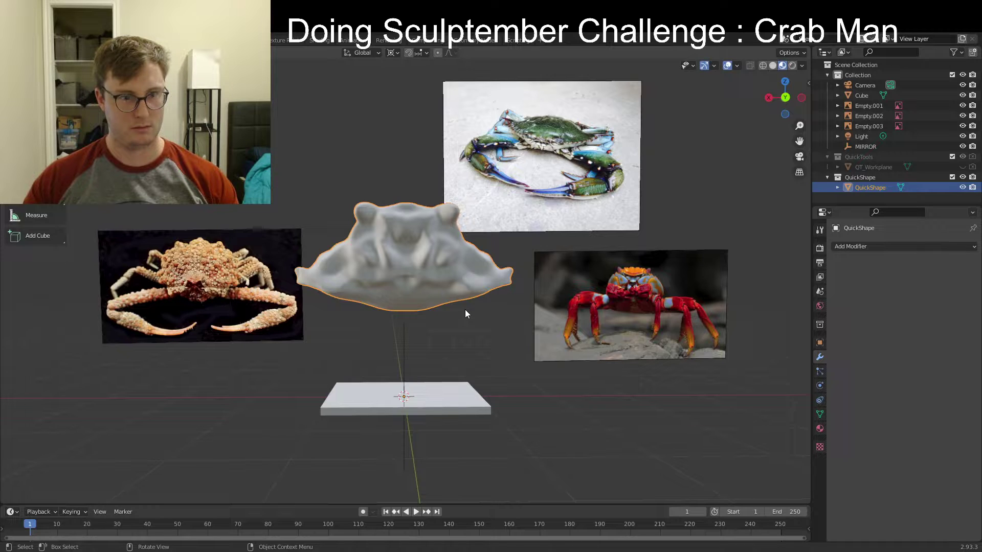
# Start the Quick Shape lasso in the orthographic back view, framed on the area beneath the shell
pyautogui.hotkey('shift', 's')
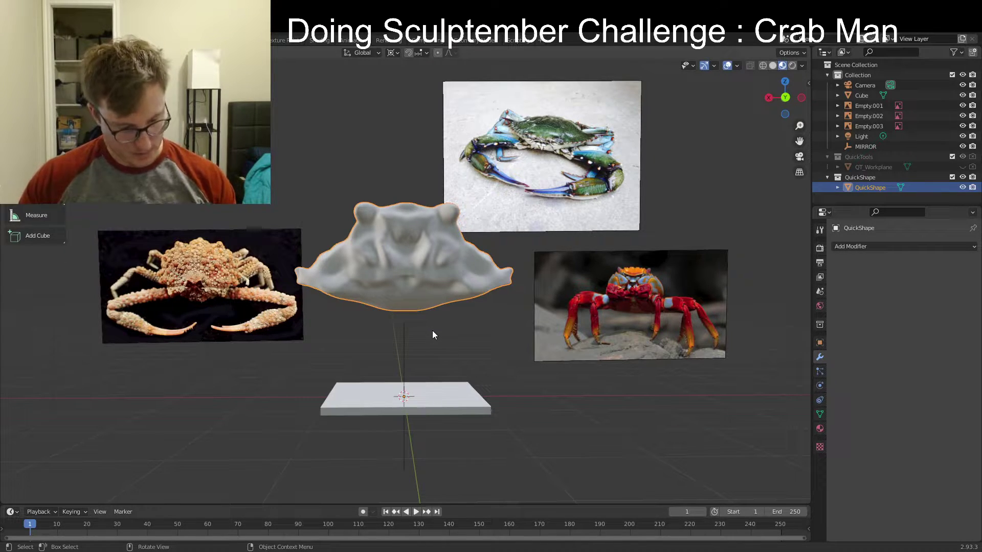
pyautogui.hotkey('shift', 'q')
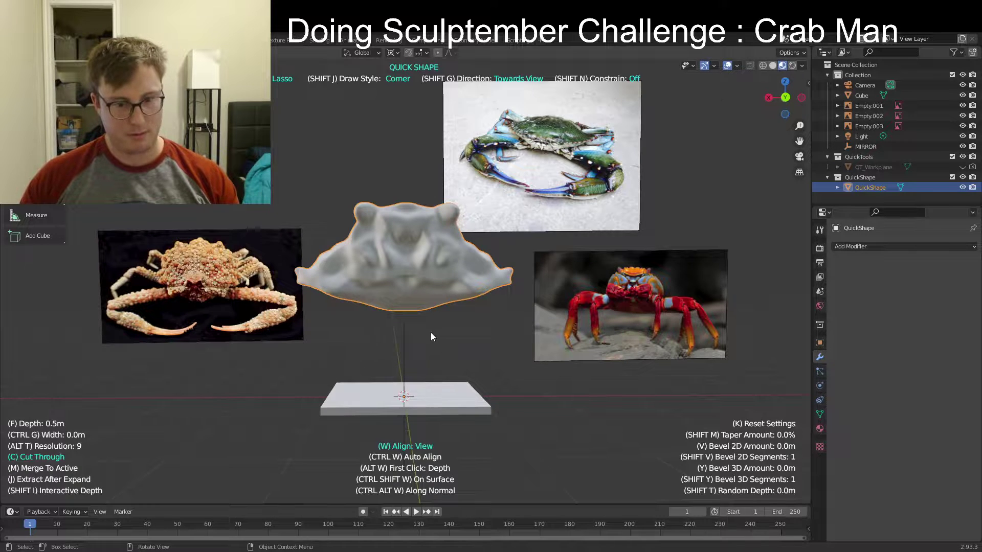
pyautogui.press('KP_3')
pyautogui.press('KP_1')
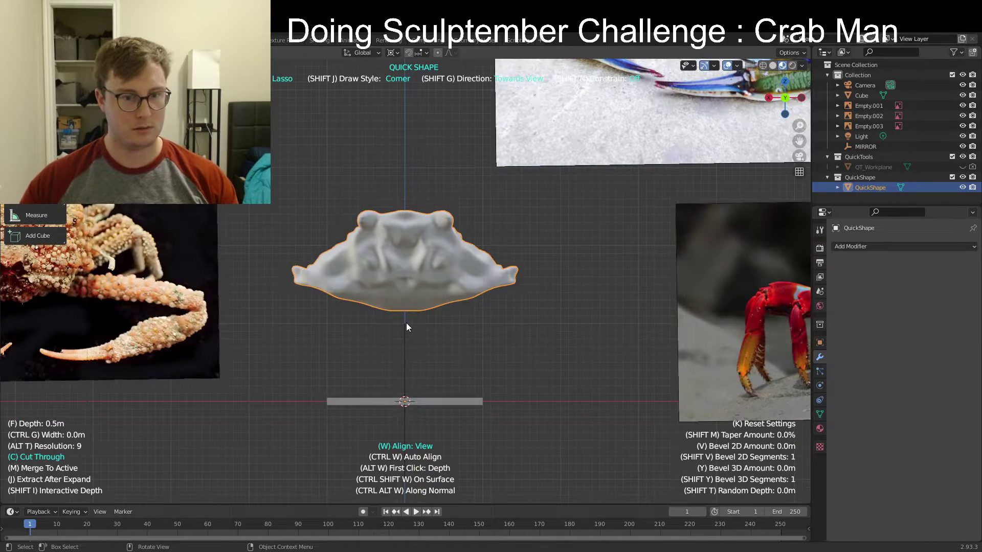
pyautogui.scroll(-1, 470, 312)
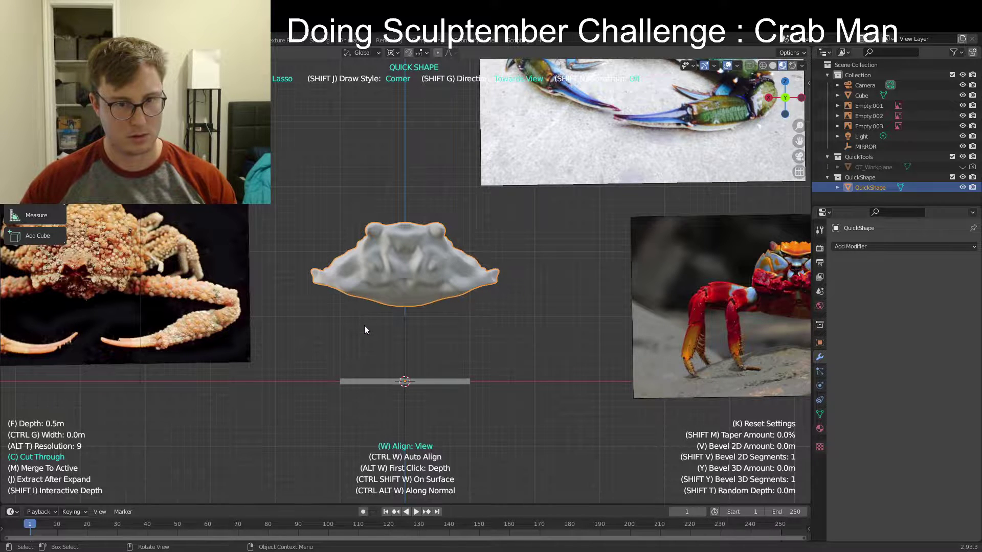
pyautogui.scroll(2, 364, 326)
pyautogui.keyDown('shift'); pyautogui.moveTo(326, 332); pyautogui.dragTo(386, 314, button='middle'); pyautogui.keyUp('shift')
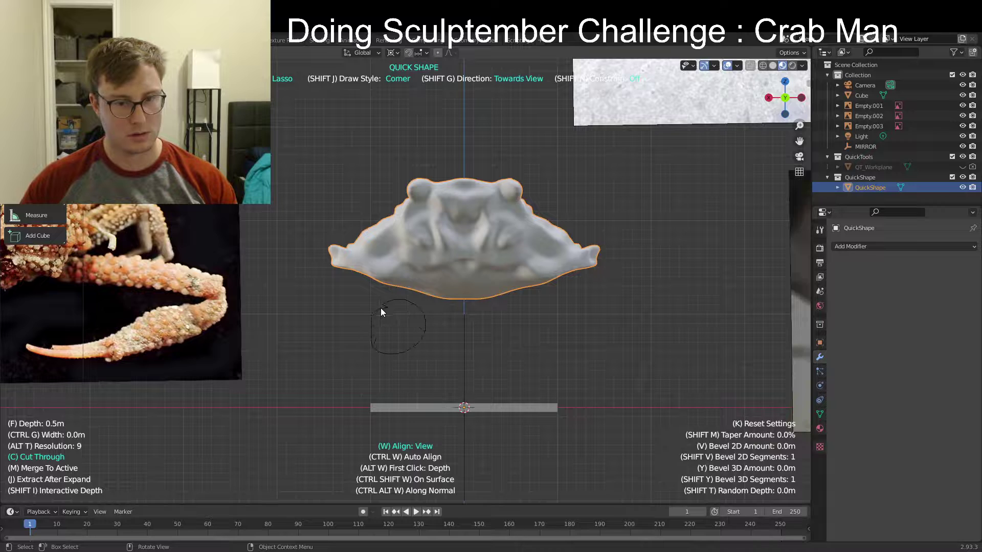
pyautogui.moveTo(380, 308); pyautogui.dragTo(384, 305)
pyautogui.hotkey('ctrl', 'z')
pyautogui.moveTo(413, 314); pyautogui.dragTo(411, 321)
pyautogui.hotkey('ctrl', 'z')
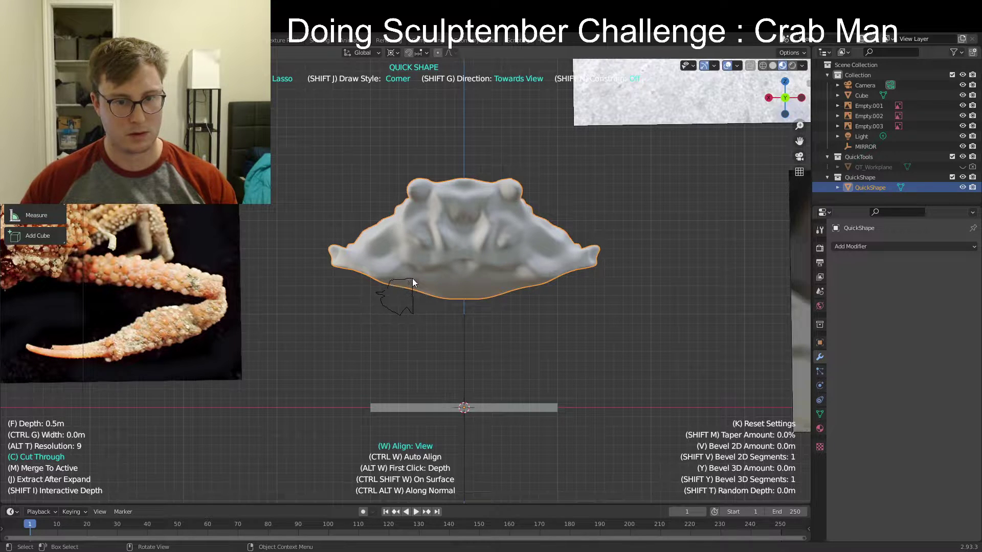
# Draw a small irregular lasso shape overlapping the shell's lower edge, on one side of the face
pyautogui.moveTo(418, 293); pyautogui.dragTo(414, 297)
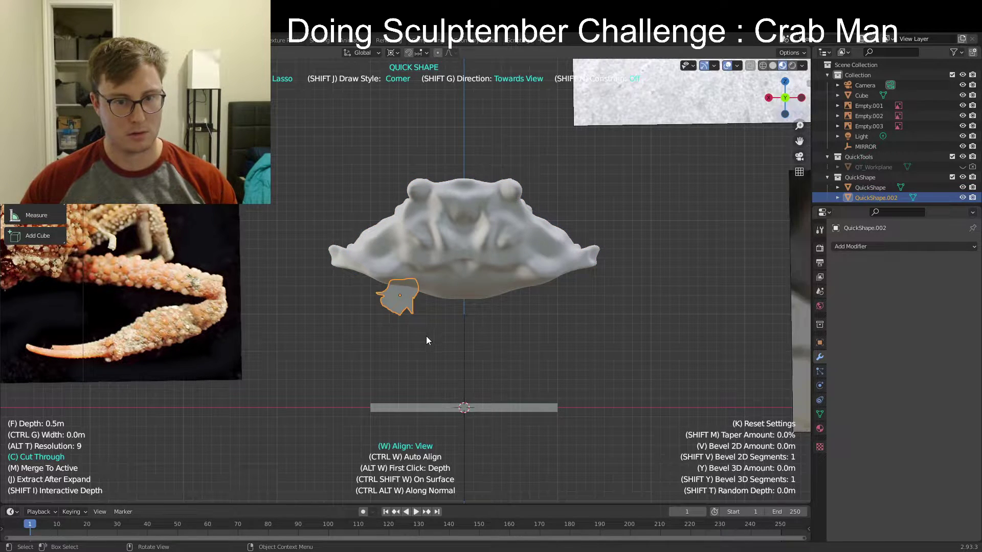
# Draw an elongated Quick Shape lasso for the upper arm, extending outward from the short block beneath the shell in back view
pyautogui.moveTo(437, 327); pyautogui.dragTo(489, 329, button='middle')
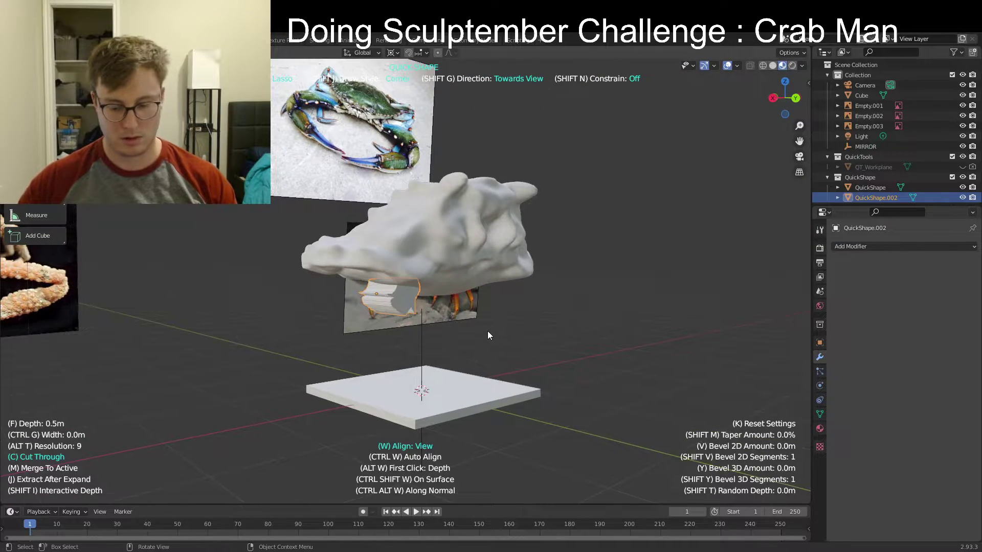
pyautogui.press('KP_1')
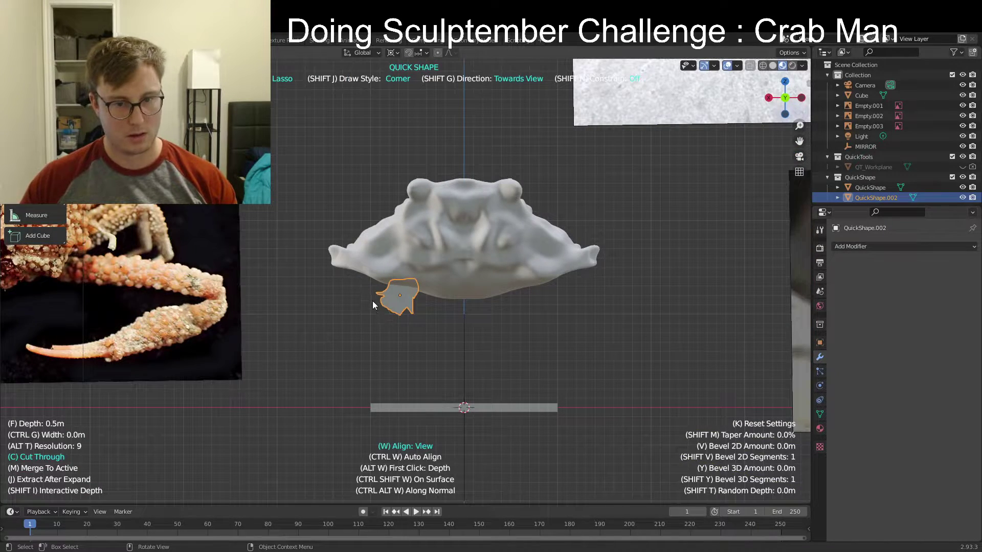
pyautogui.scroll(-2, 486, 322)
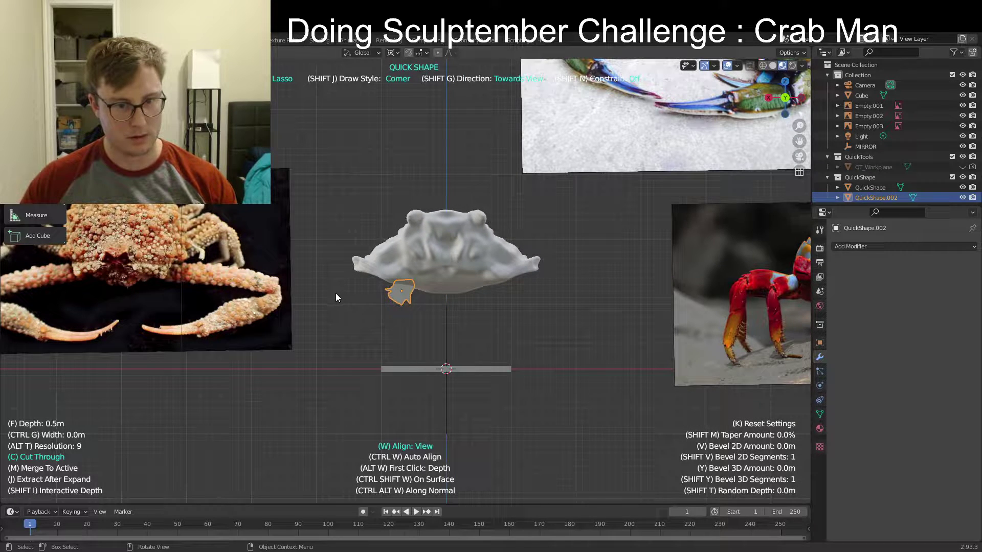
pyautogui.moveTo(344, 303); pyautogui.dragTo(327, 298)
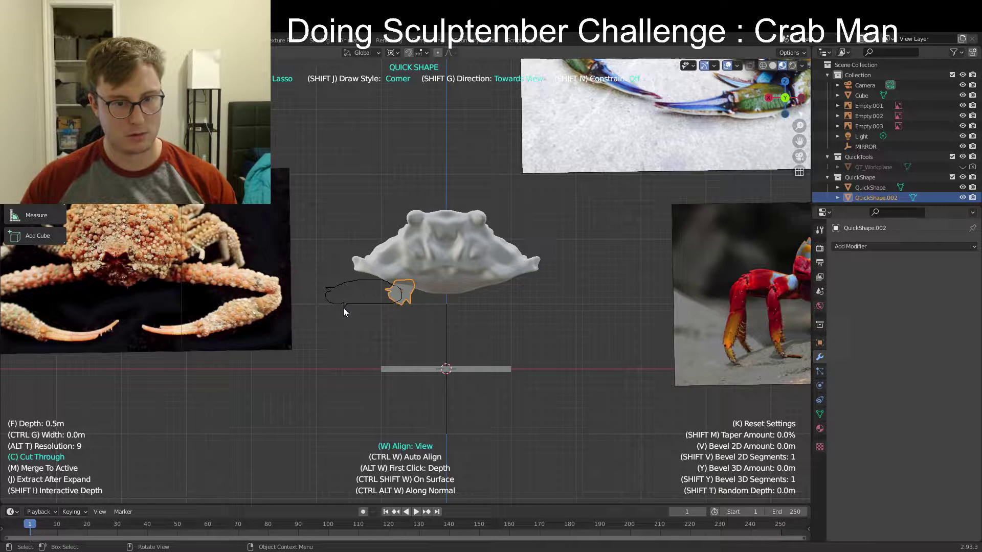
pyautogui.moveTo(343, 312); pyautogui.dragTo(360, 312)
pyautogui.scroll(1, 427, 322)
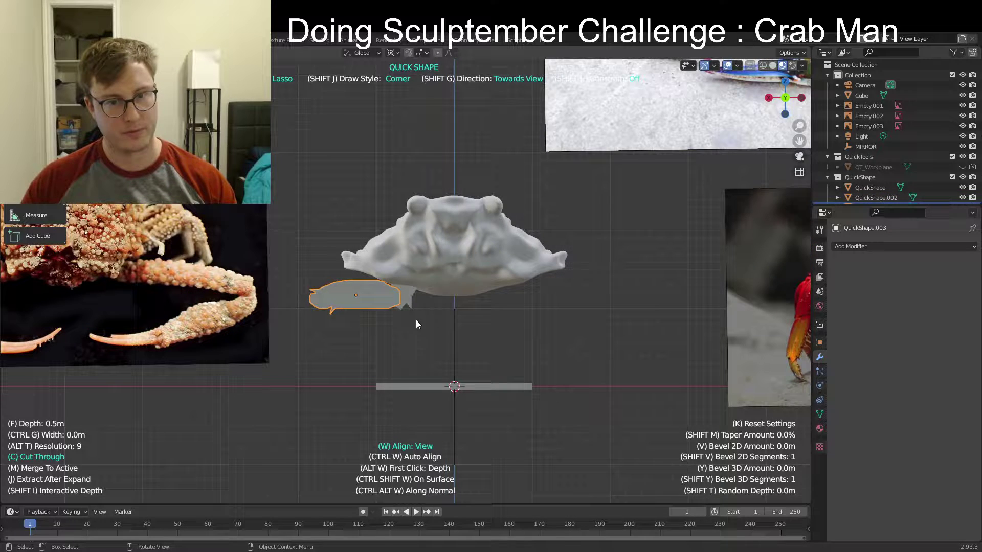
# Change the transform pivot point and stretch the new arm shape along the X axis
pyautogui.rightClick(466, 263)
pyautogui.press('.')
pyautogui.click(466, 206)
pyautogui.press('s')
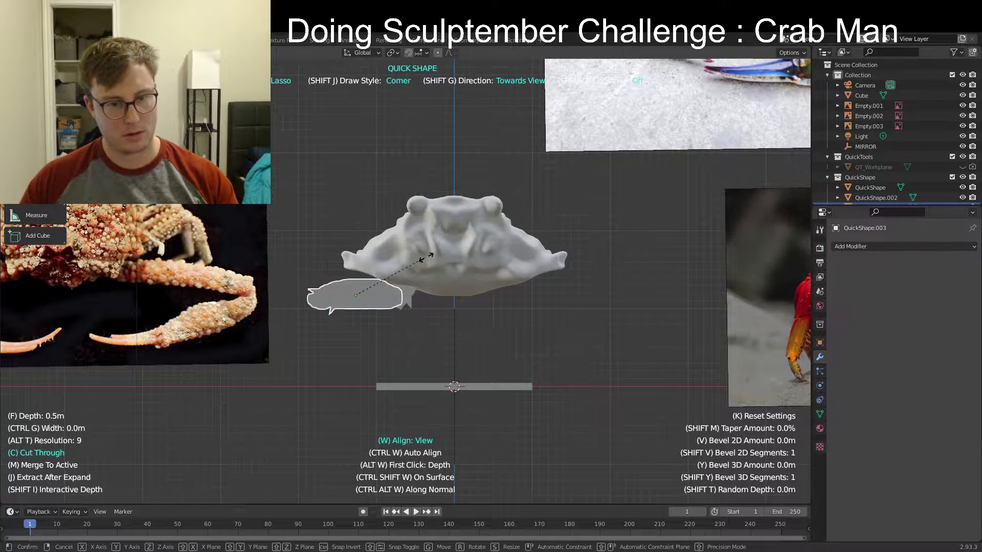
pyautogui.press('x')
pyautogui.click(446, 255)
# Rotate the arm shape slightly and move it so its inner end meets the short block under the shell
pyautogui.press('r')
pyautogui.click(454, 258)
pyautogui.press('g')
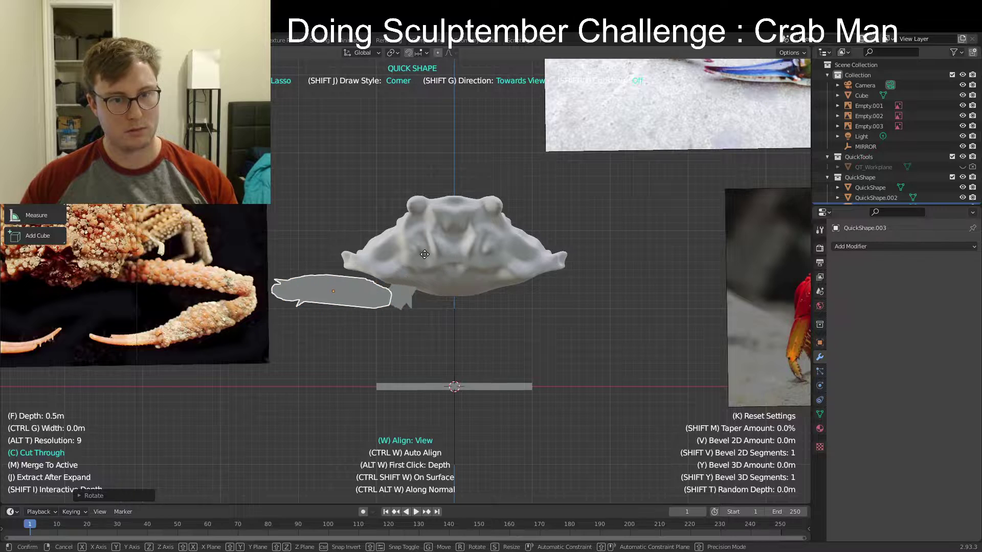
pyautogui.click(435, 257)
pyautogui.moveTo(435, 256)
pyautogui.mouseDown(button='middle')
pyautogui.moveTo(458, 292)
pyautogui.moveTo(529, 281)
pyautogui.moveTo(477, 283)
pyautogui.moveTo(459, 315)
pyautogui.moveTo(468, 317)
pyautogui.moveTo(367, 259)
pyautogui.moveTo(401, 277)
pyautogui.moveTo(460, 276)
pyautogui.moveTo(408, 291)
pyautogui.moveTo(360, 322)
pyautogui.mouseUp(button='middle')
pyautogui.press('g')
pyautogui.click(441, 286)
pyautogui.scroll(3, 434, 296)
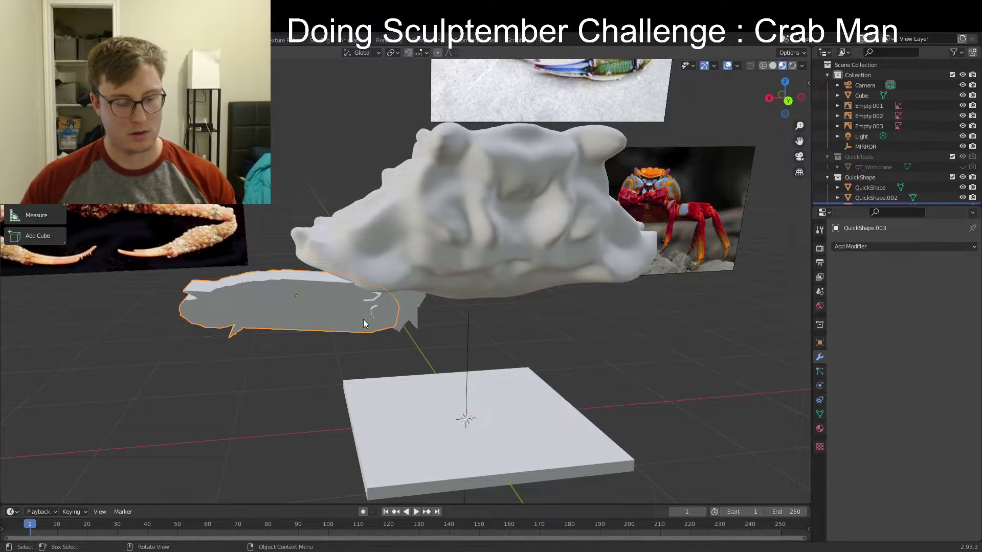
# Switch the arm shape to Sculpt Mode and voxel remesh it at an adjusted voxel size
pyautogui.hotkey('ctrl', 'Tab')
pyautogui.click(364, 374)
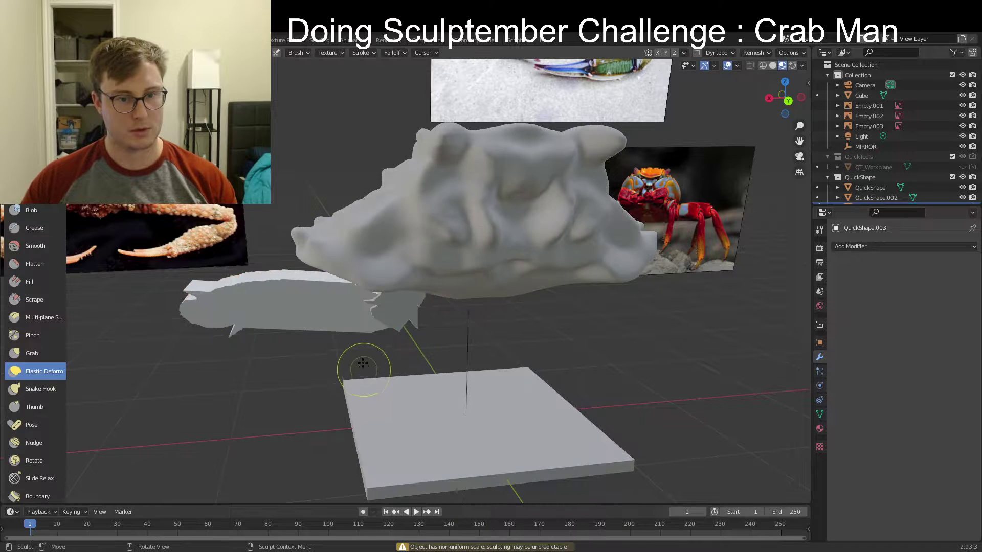
pyautogui.moveTo(368, 305)
pyautogui.mouseDown(button='middle')
pyautogui.moveTo(320, 304)
pyautogui.moveTo(351, 329)
pyautogui.moveTo(337, 305)
pyautogui.mouseUp(button='middle')
pyautogui.moveTo(338, 305); pyautogui.dragTo(338, 306)
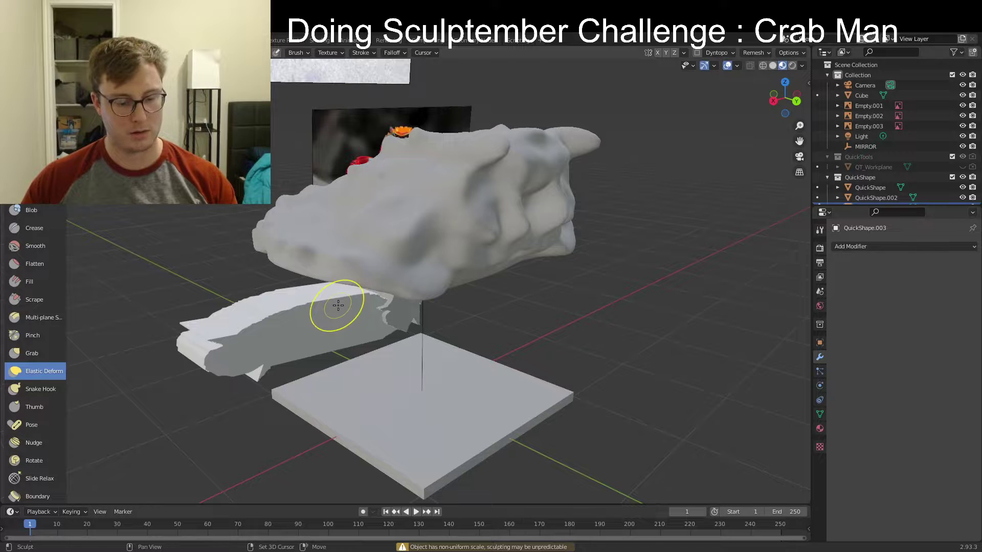
pyautogui.press('r')
pyautogui.click(400, 272)
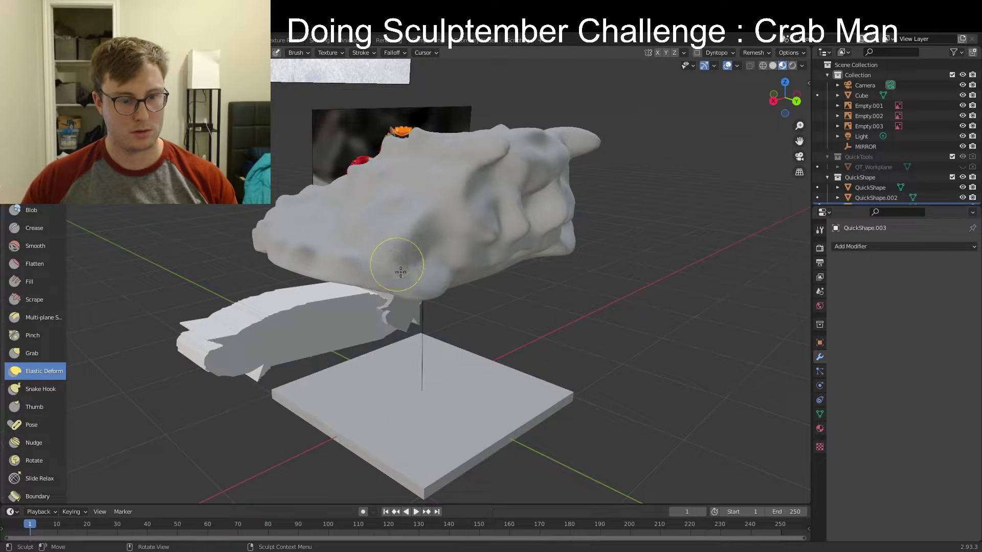
pyautogui.press('r')
pyautogui.click(340, 341)
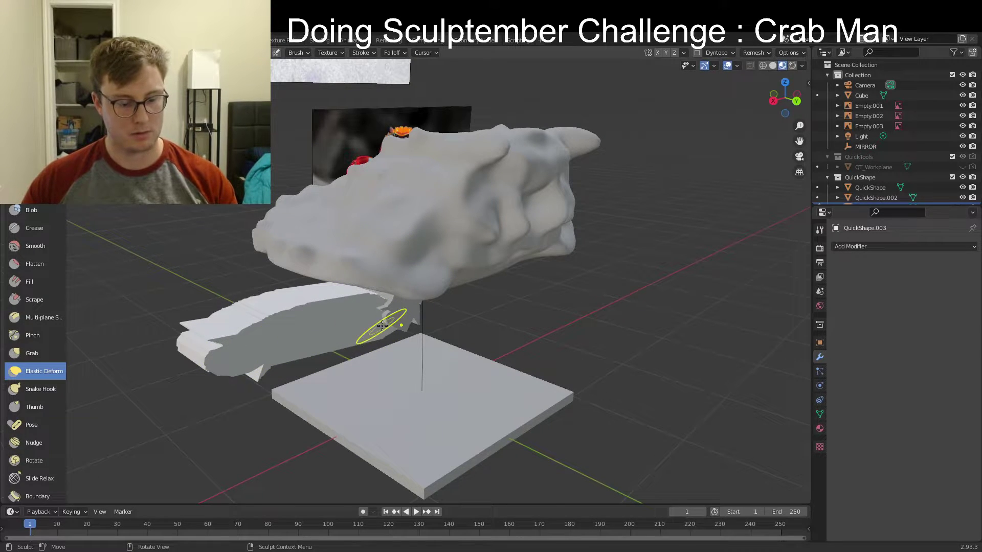
pyautogui.press('r')
pyautogui.click(382, 320)
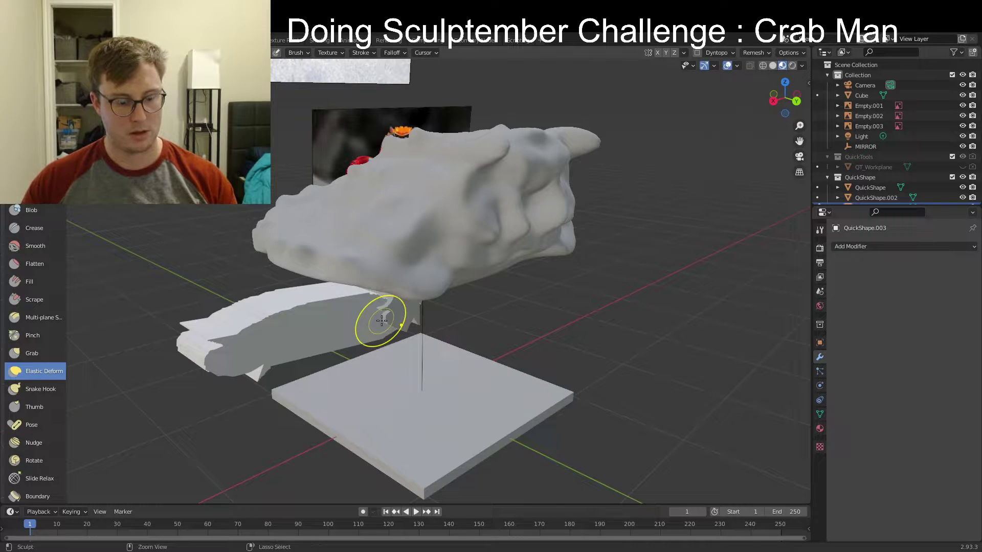
# Smooth the arm segment's hard edges into a rounded form and return to Object Mode
pyautogui.moveTo(344, 298); pyautogui.dragTo(404, 360, button='middle')
pyautogui.moveTo(454, 389); pyautogui.dragTo(374, 304, button='middle')
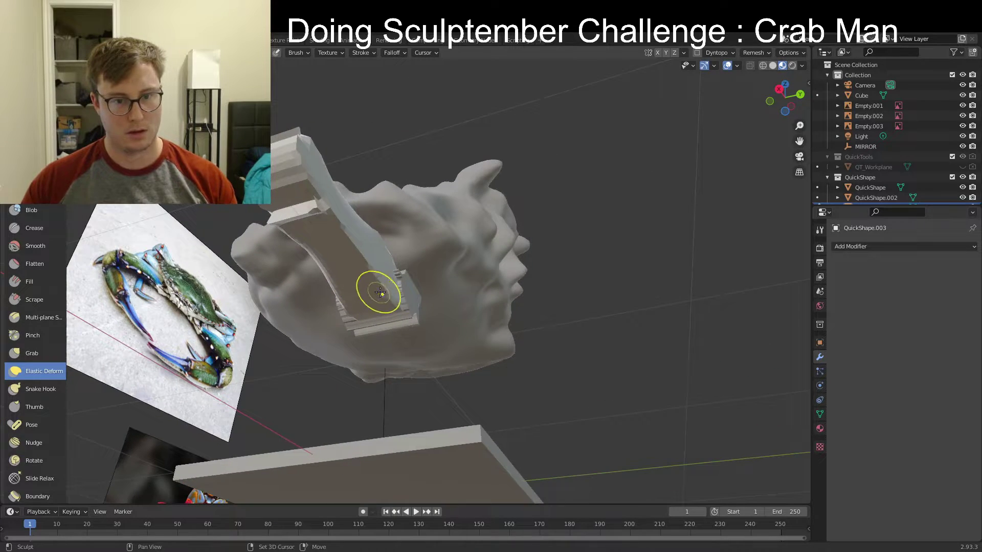
pyautogui.moveTo(330, 230)
pyautogui.mouseDown(button='middle')
pyautogui.moveTo(267, 355)
pyautogui.moveTo(404, 306)
pyautogui.moveTo(410, 288)
pyautogui.mouseUp(button='middle')
pyautogui.hotkey('ctrl', 'Tab')
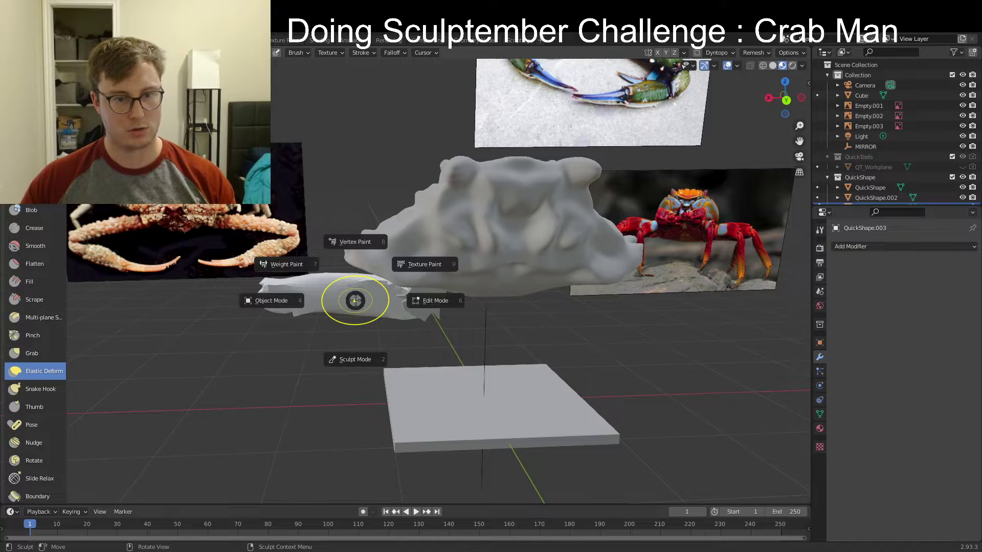
pyautogui.click(351, 290)
pyautogui.rightClick(336, 292)
pyautogui.click(335, 291)
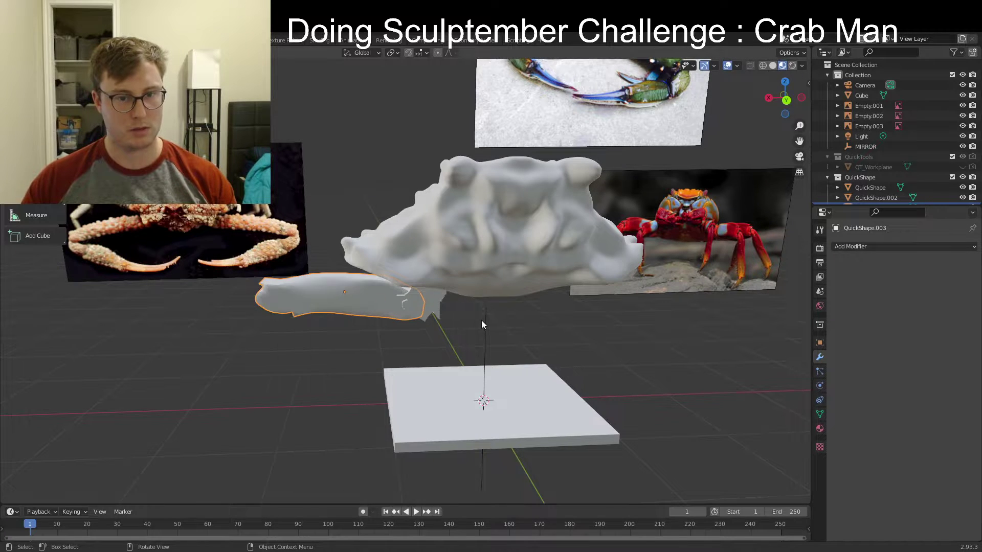
# Select the short block joining the arm to the shell and recentre its origin on its geometry
pyautogui.moveTo(481, 320)
pyautogui.mouseDown(button='middle')
pyautogui.moveTo(465, 330)
pyautogui.moveTo(424, 312)
pyautogui.moveTo(513, 320)
pyautogui.moveTo(475, 299)
pyautogui.moveTo(462, 310)
pyautogui.moveTo(450, 302)
pyautogui.mouseUp(button='middle')
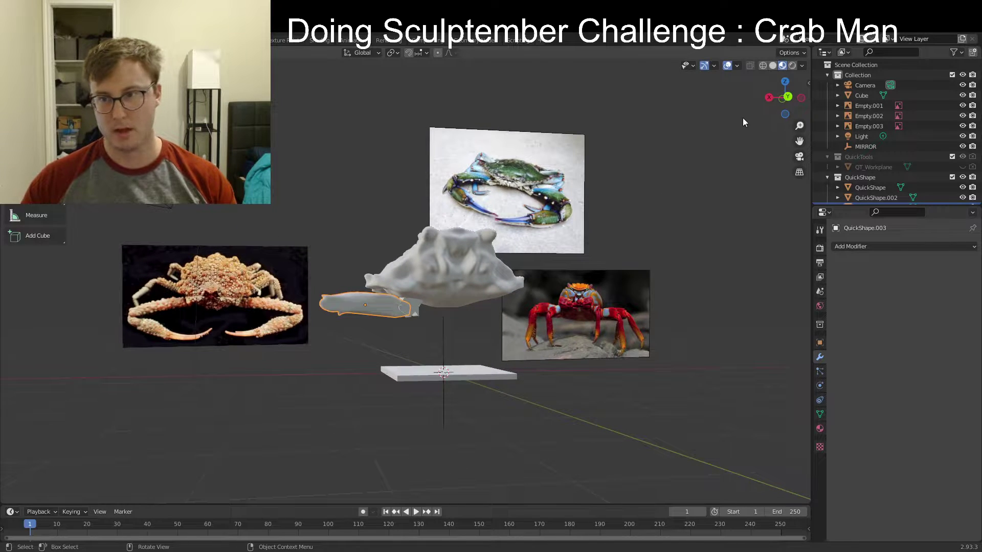
pyautogui.press('KP_1')
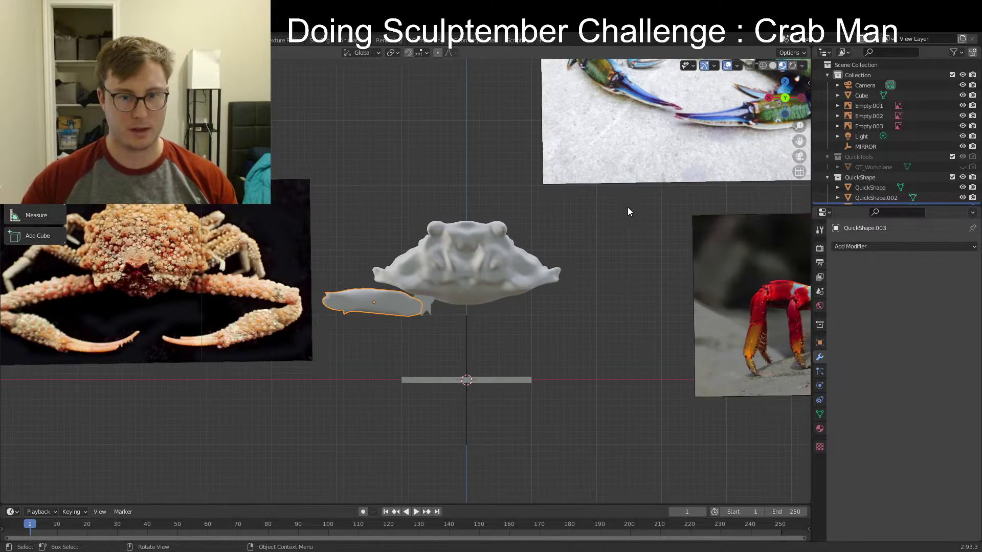
pyautogui.scroll(3, 408, 342)
pyautogui.click(451, 333)
pyautogui.moveTo(452, 333); pyautogui.dragTo(479, 354, button='middle')
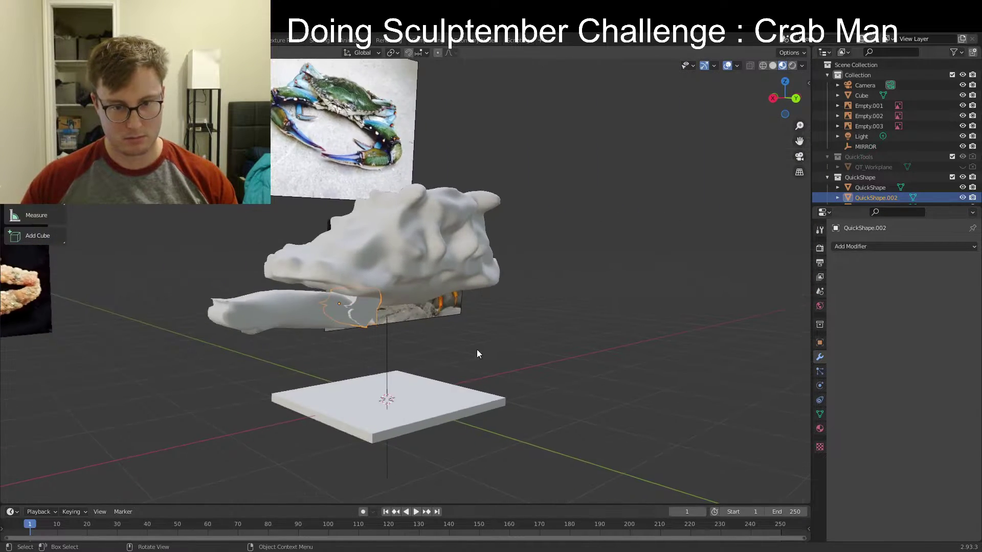
pyautogui.scroll(2, 434, 370)
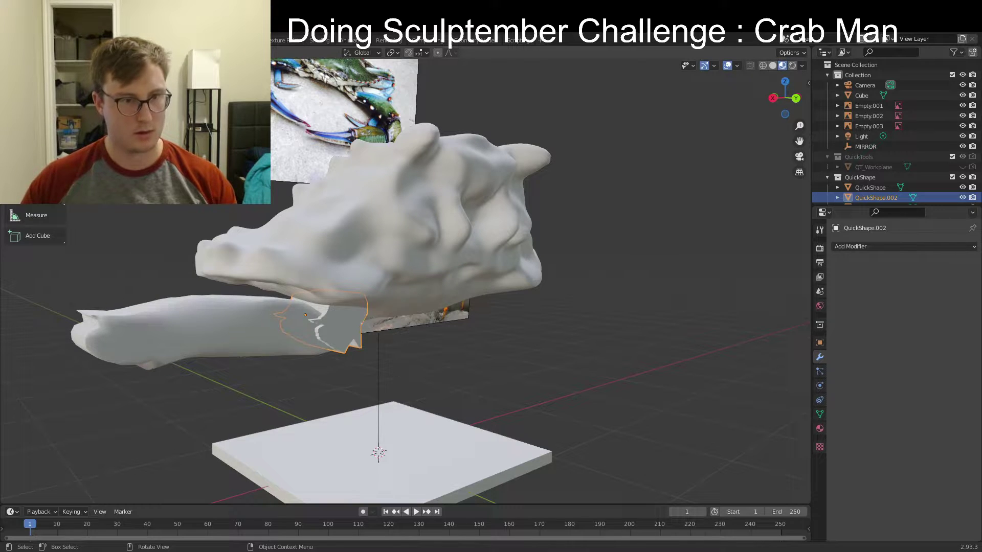
pyautogui.click(136, 53)
pyautogui.moveTo(169, 85)
pyautogui.click(302, 97)
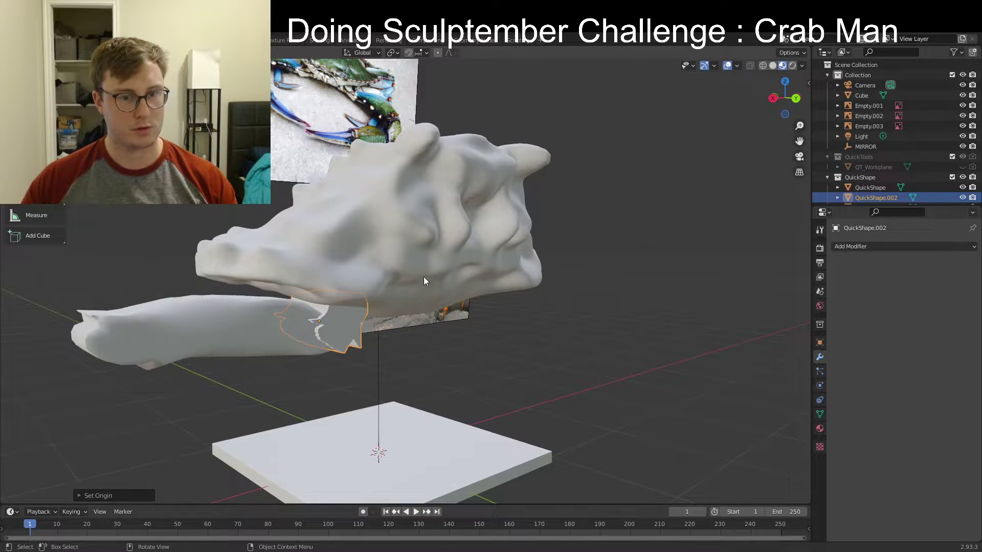
# Apply the short block's scale and switch it to Sculpt Mode
pyautogui.hotkey('ctrl', 'Tab')
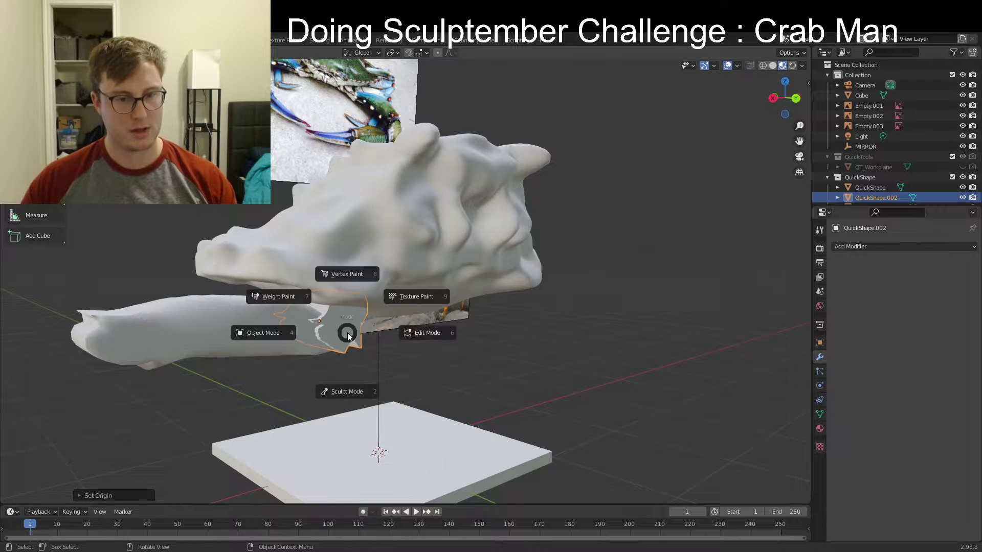
pyautogui.rightClick(308, 342)
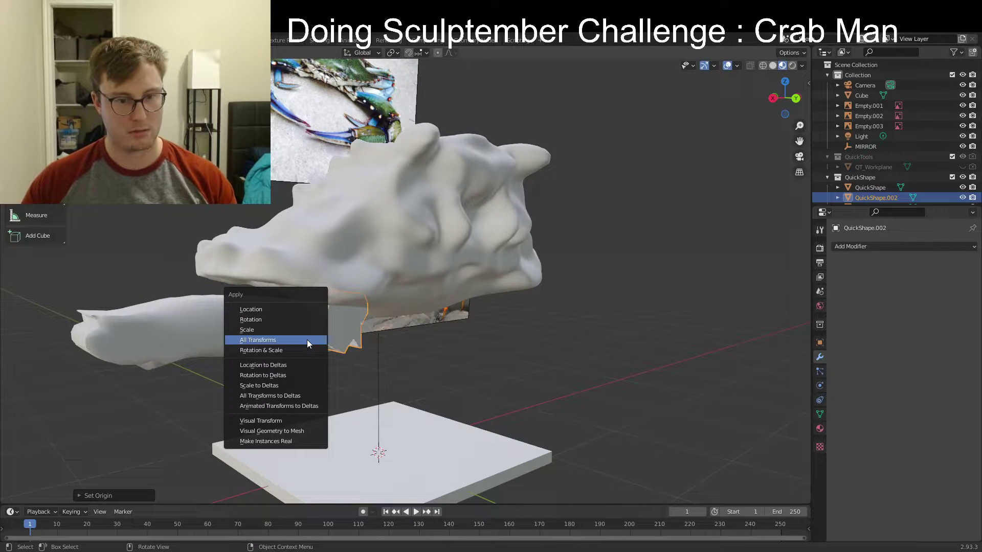
pyautogui.hotkey('ctrl', 'a')
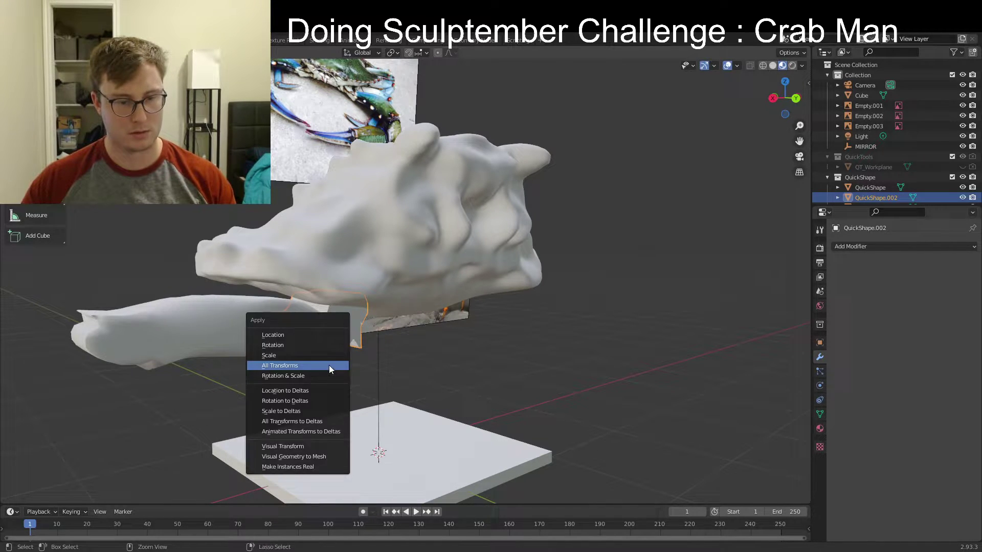
pyautogui.click(299, 352)
pyautogui.hotkey('ctrl', 'Tab')
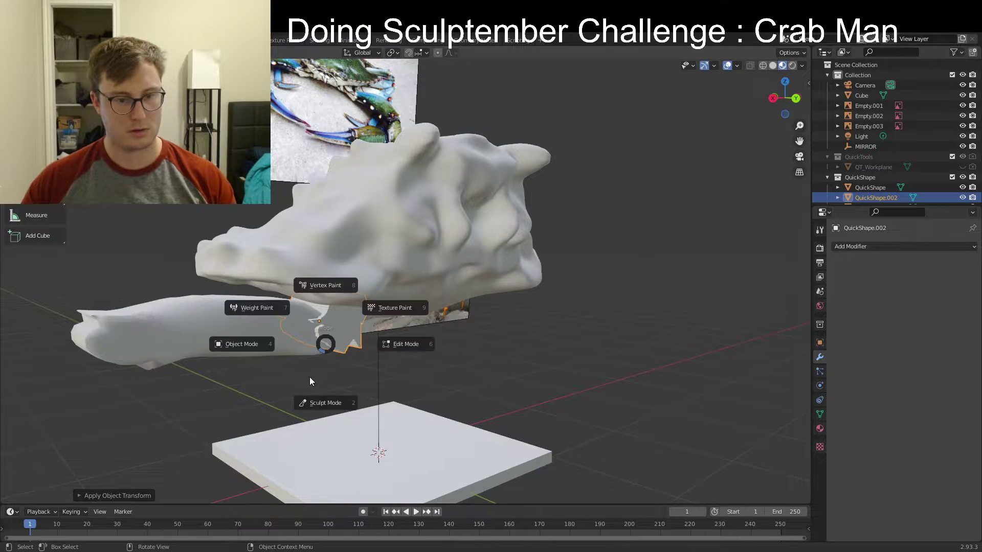
pyautogui.click(325, 402)
# Set a voxel size for the short block, remesh it, and smooth and carve its faceted surface lightly
pyautogui.press('r')
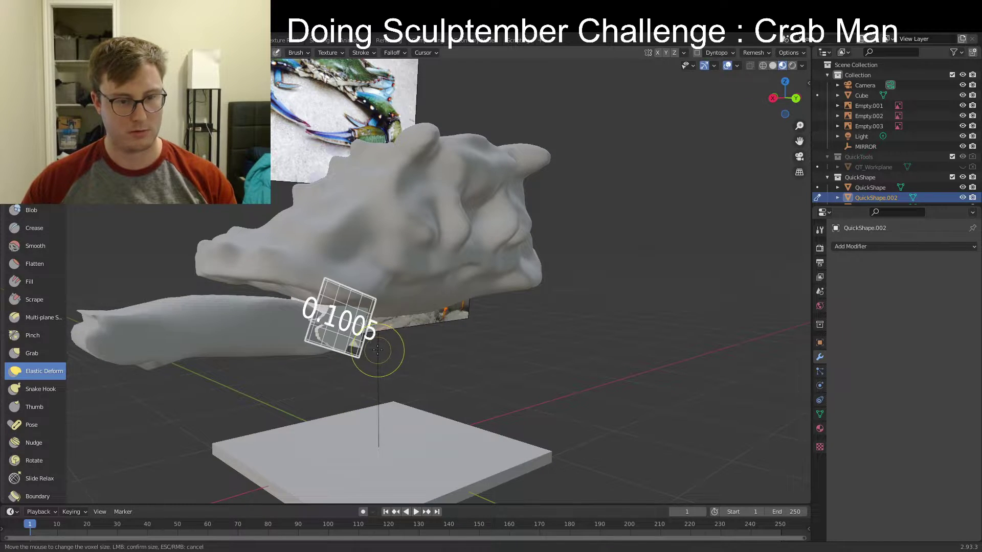
pyautogui.click(439, 307)
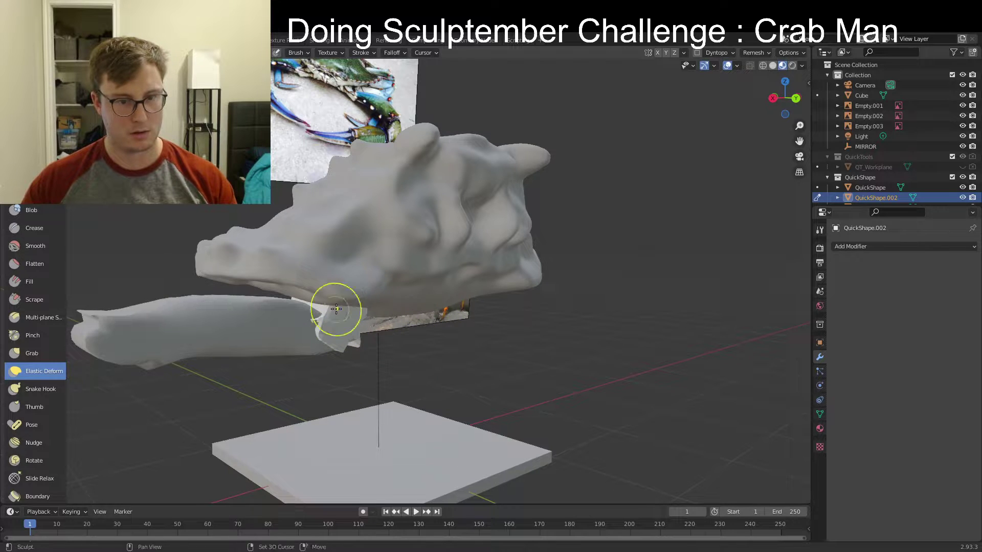
pyautogui.moveTo(333, 311); pyautogui.dragTo(400, 323, button='middle')
pyautogui.keyDown('shift'); pyautogui.moveTo(435, 246); pyautogui.dragTo(450, 238); pyautogui.keyUp('shift')
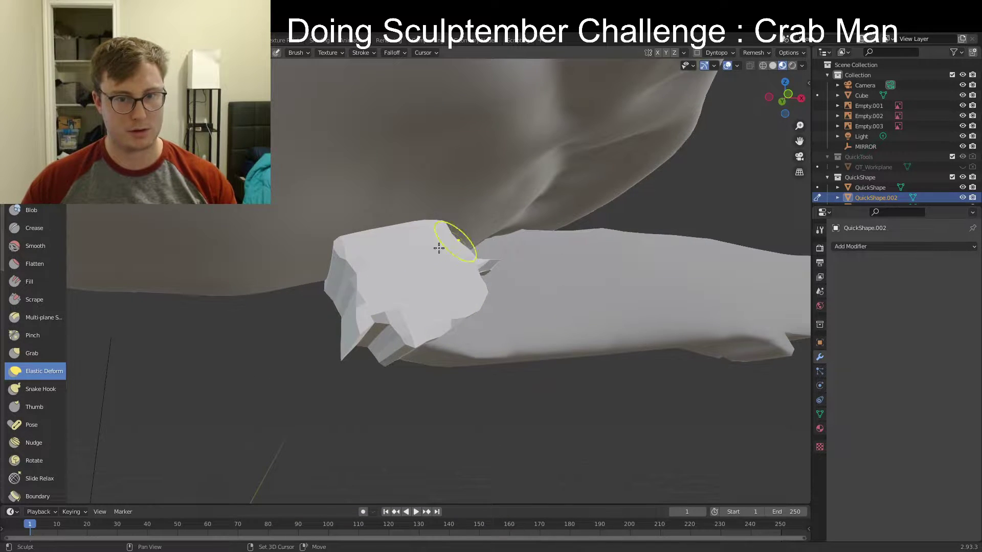
pyautogui.keyDown('shift'); pyautogui.moveTo(351, 259); pyautogui.dragTo(351, 260); pyautogui.keyUp('shift')
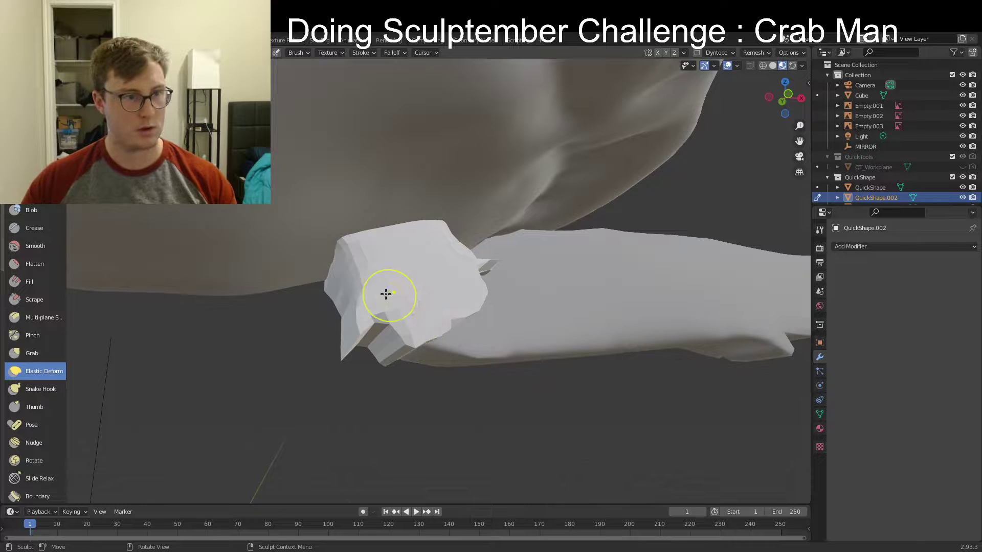
pyautogui.press('x')
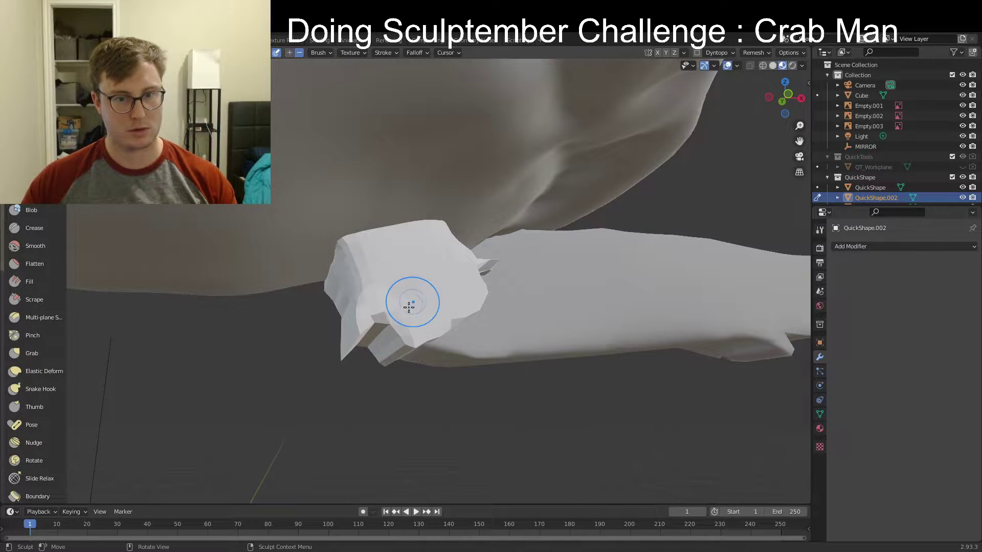
pyautogui.keyDown('ctrl'); pyautogui.moveTo(403, 283); pyautogui.dragTo(394, 288); pyautogui.keyUp('ctrl')
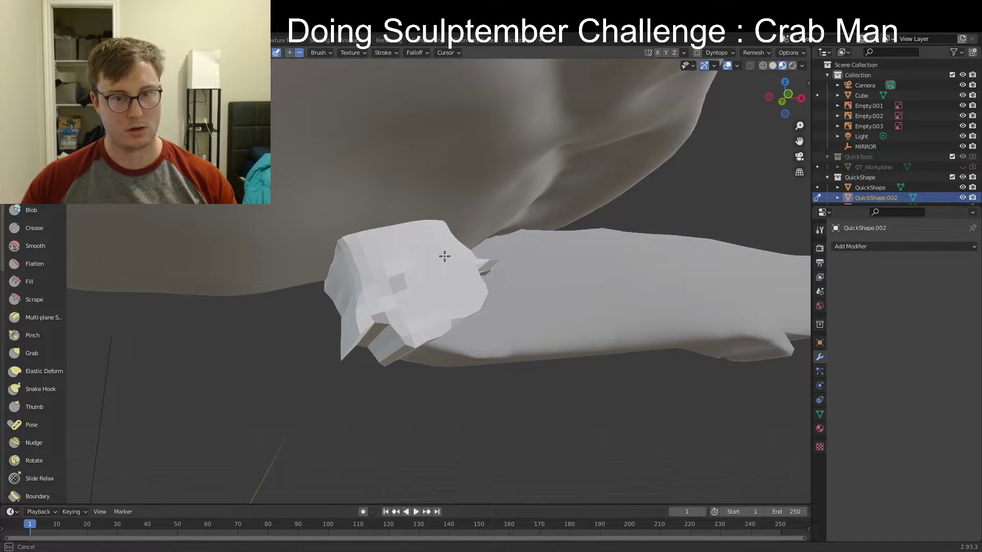
pyautogui.moveTo(445, 256); pyautogui.dragTo(510, 334, button='middle')
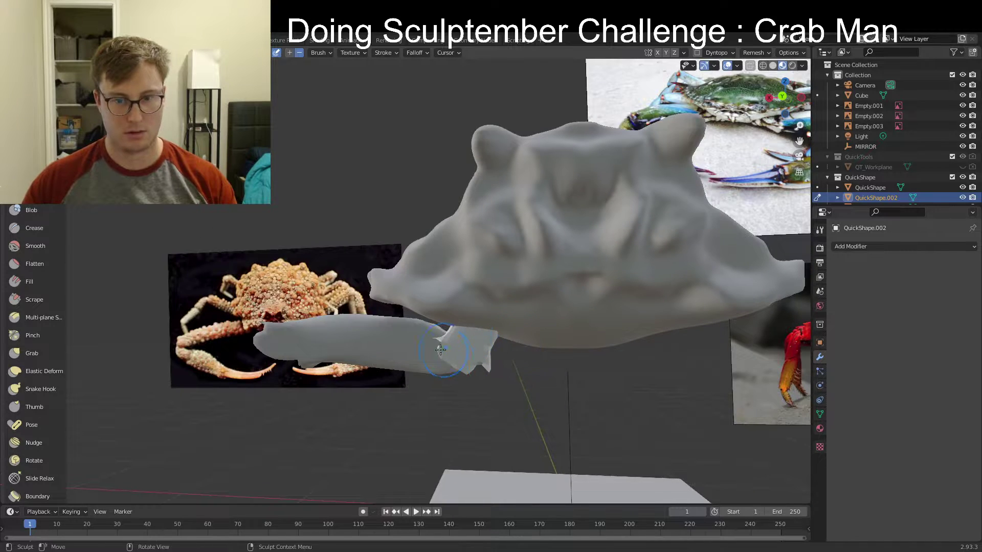
# Return to Object Mode and draw three lasso Quick Shape segments curving downward from the arm's outer end, in front view
pyautogui.scroll(-8, 461, 368)
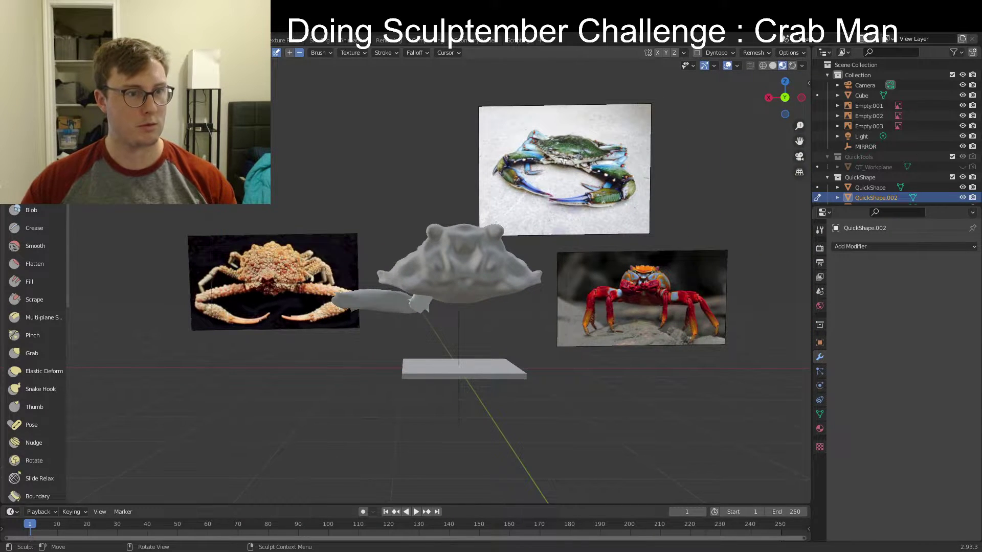
pyautogui.hotkey('ctrl', 'Tab')
pyautogui.press('KP_1')
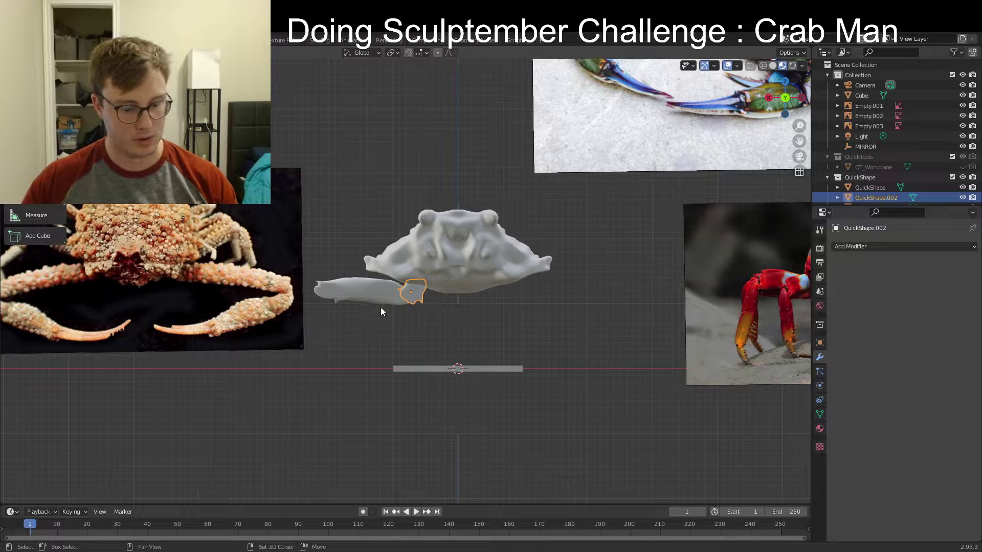
pyautogui.hotkey('shift', 'q')
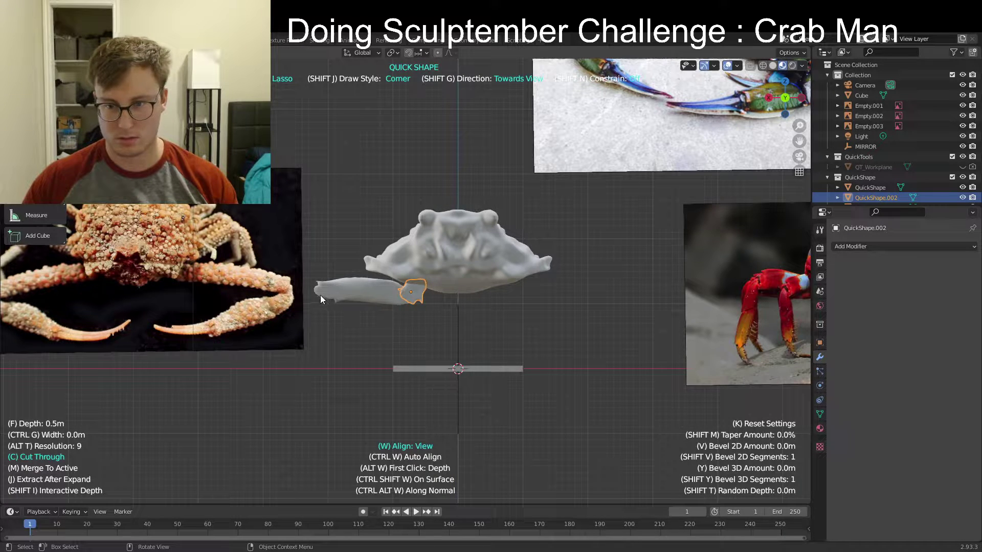
pyautogui.moveTo(314, 284); pyautogui.dragTo(291, 311)
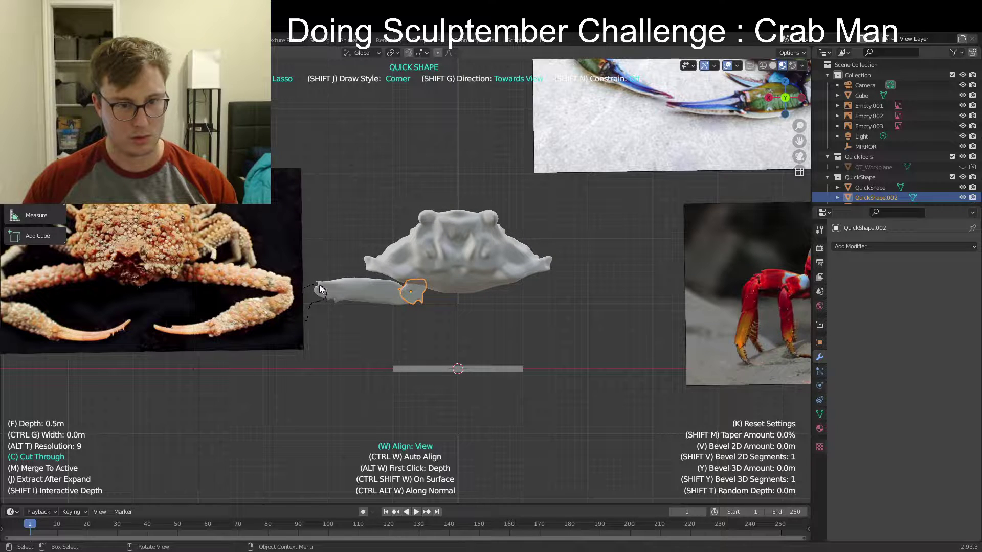
pyautogui.moveTo(320, 286); pyautogui.dragTo(320, 287)
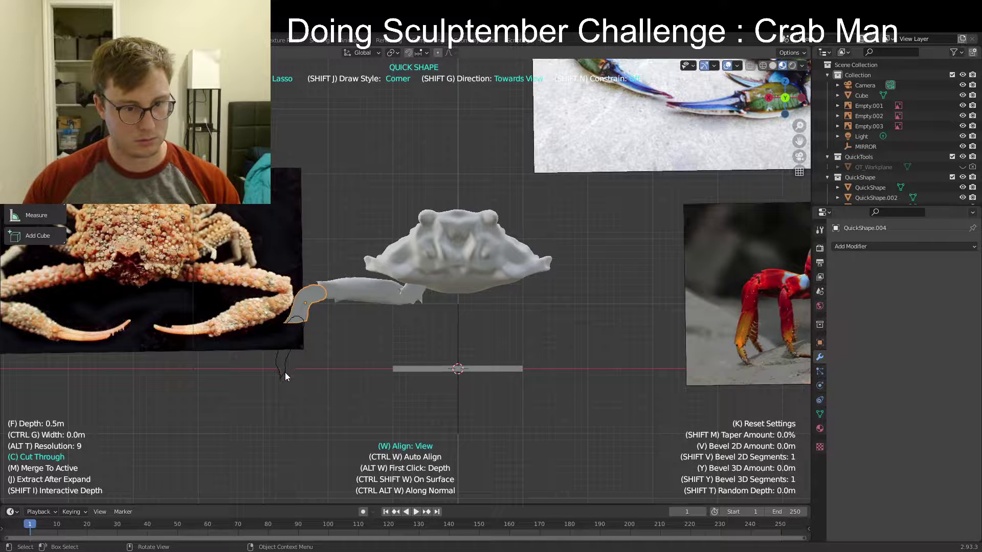
pyautogui.moveTo(285, 377); pyautogui.dragTo(285, 380)
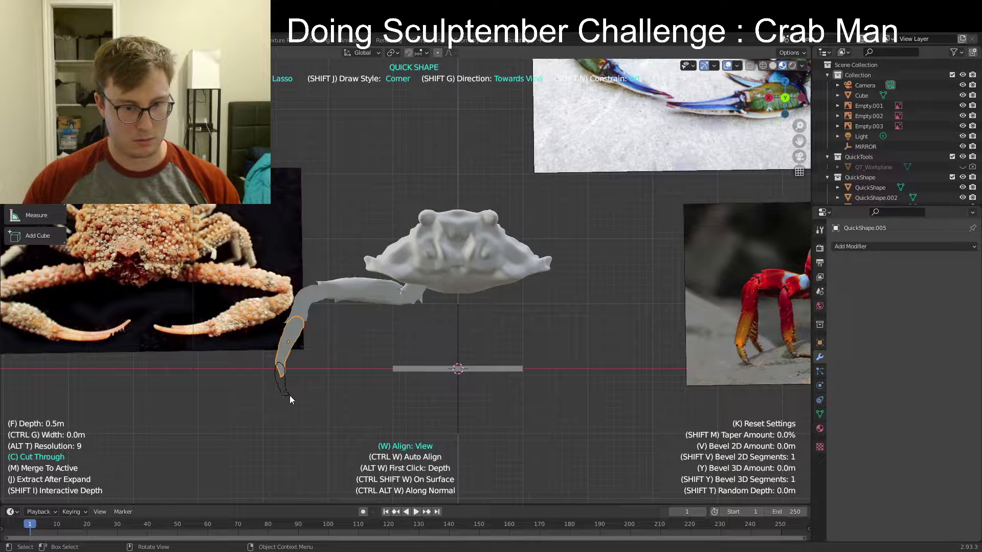
pyautogui.moveTo(293, 406); pyautogui.dragTo(298, 409)
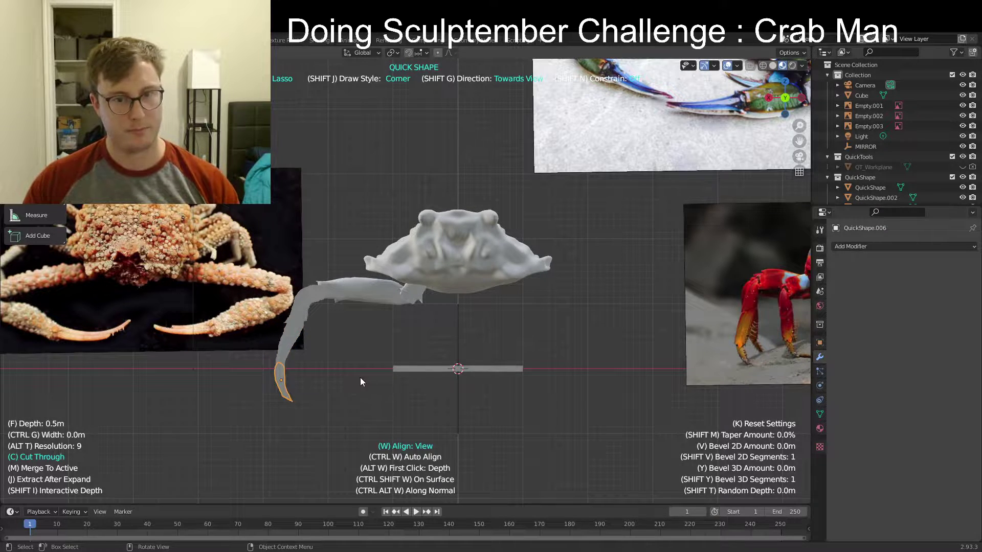
# Select the three new lower arm segments together and narrow them along the Y axis
pyautogui.moveTo(361, 382); pyautogui.dragTo(259, 364, button='middle')
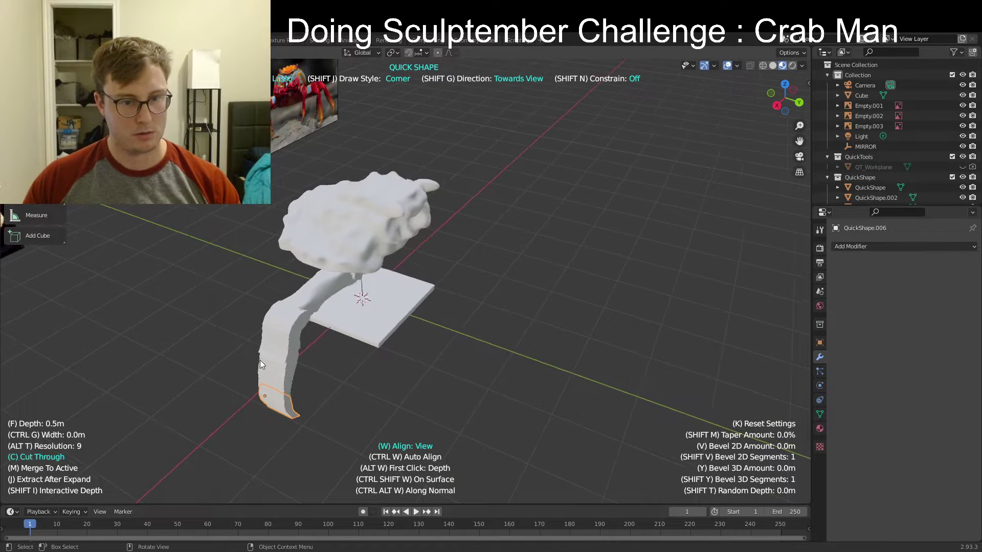
pyautogui.keyDown('shift'); pyautogui.click(279, 367); pyautogui.keyUp('shift')
pyautogui.press('s')
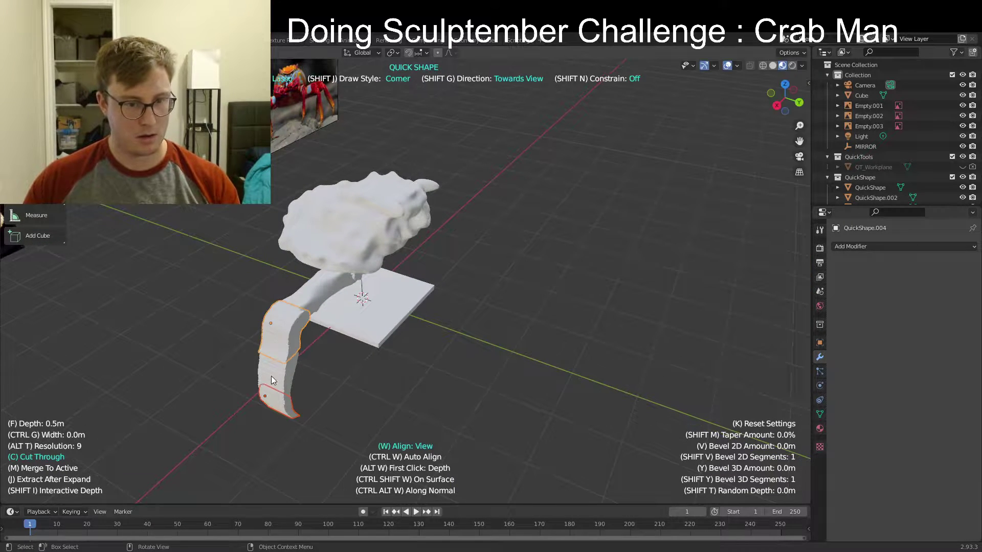
pyautogui.press('y')
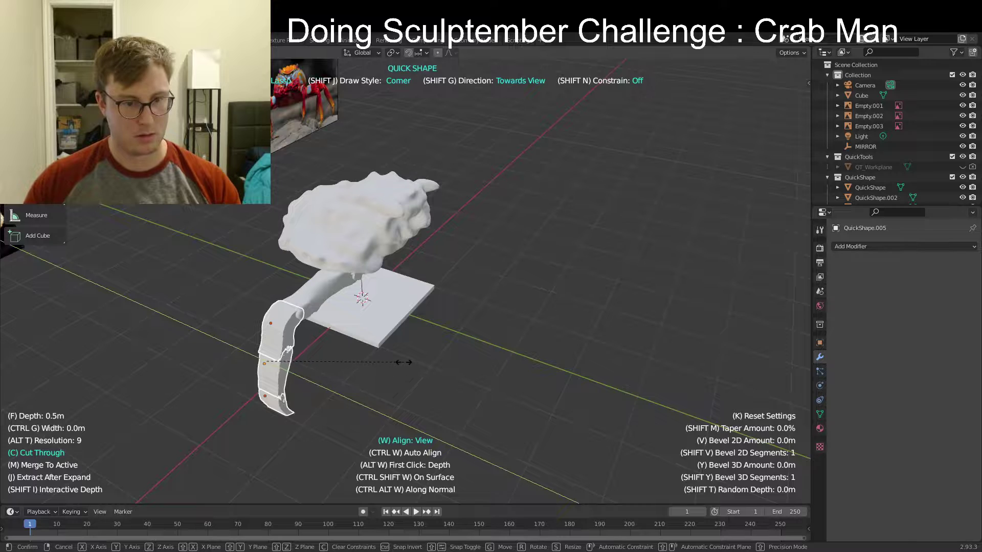
pyautogui.click(403, 362)
# Narrow the tip segment of the arm further along the Y axis
pyautogui.click(271, 401)
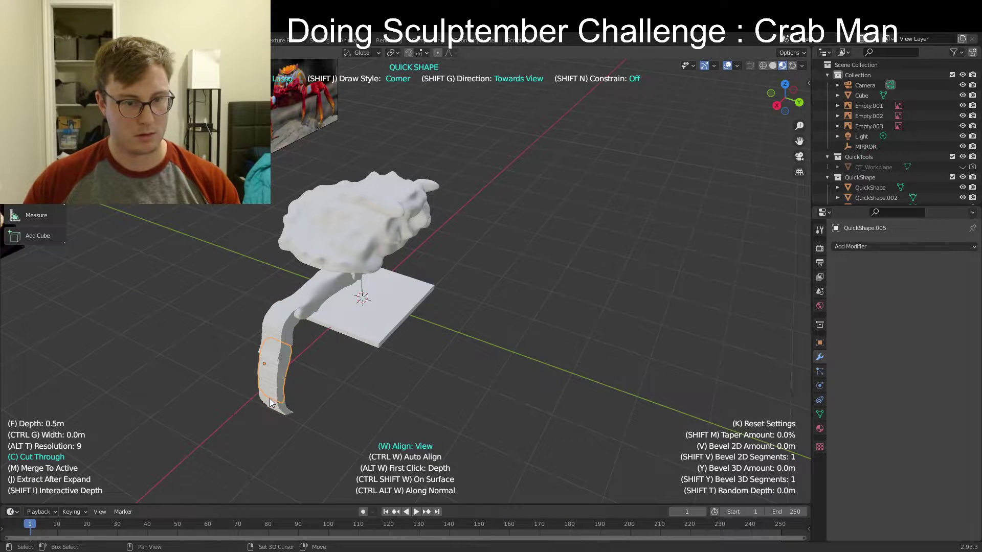
pyautogui.press('s')
pyautogui.press('y')
pyautogui.click(392, 383)
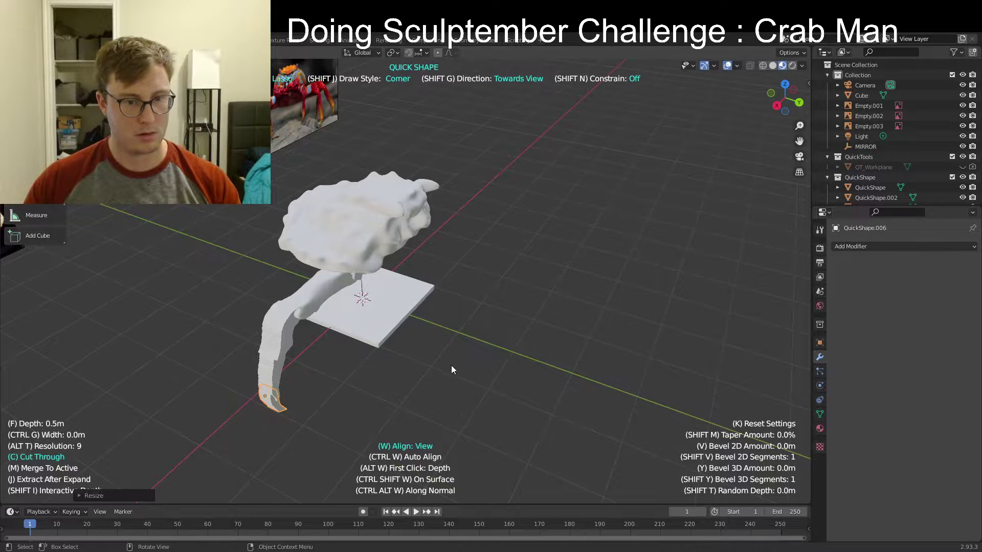
# Move the orange crab reference image up and away from the arm in front view
pyautogui.moveTo(454, 368); pyautogui.dragTo(547, 292, button='middle')
pyautogui.press('KP_1')
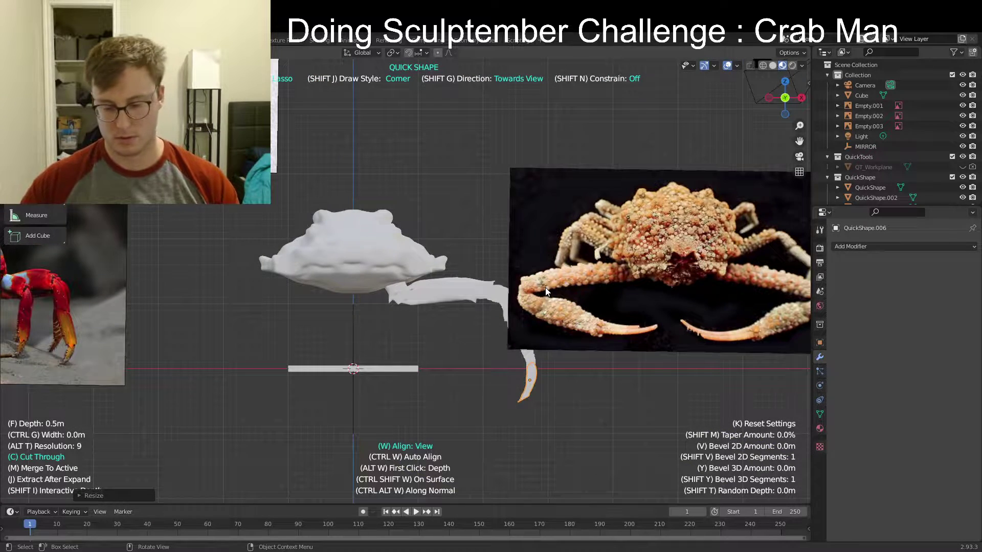
pyautogui.press('ctrl+KP_1')
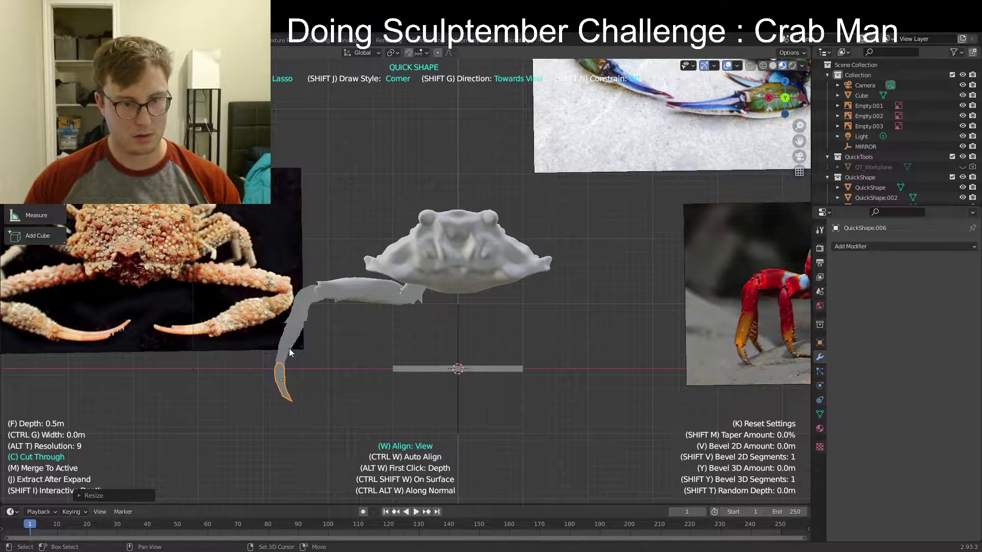
pyautogui.keyDown('shift'); pyautogui.click(289, 353); pyautogui.keyUp('shift')
pyautogui.moveTo(271, 394); pyautogui.dragTo(358, 289)
pyautogui.click(237, 280)
pyautogui.press('g')
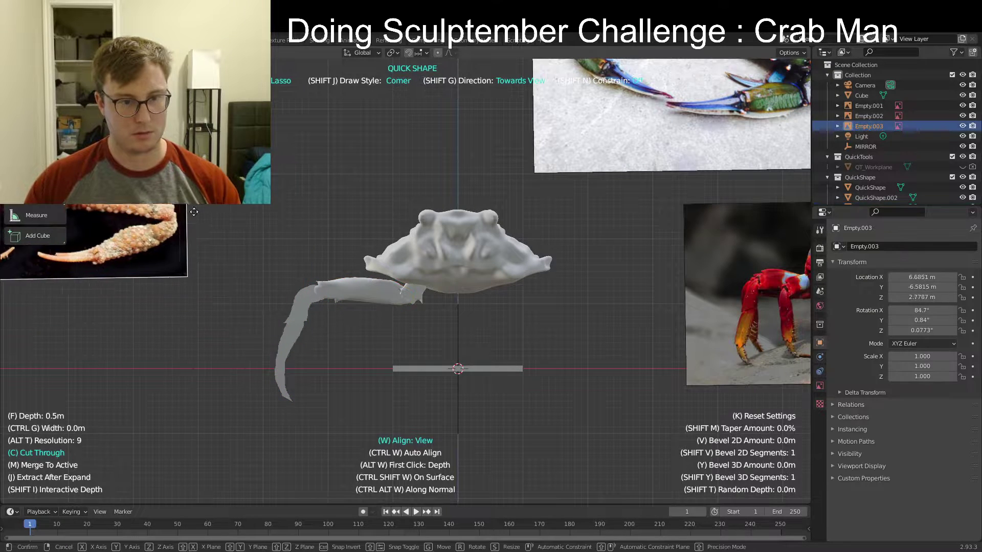
pyautogui.click(117, 190)
# Select all the arm segments including the short joining block, tilt them slightly, and move the arm up against the shell
pyautogui.moveTo(261, 276); pyautogui.dragTo(369, 417)
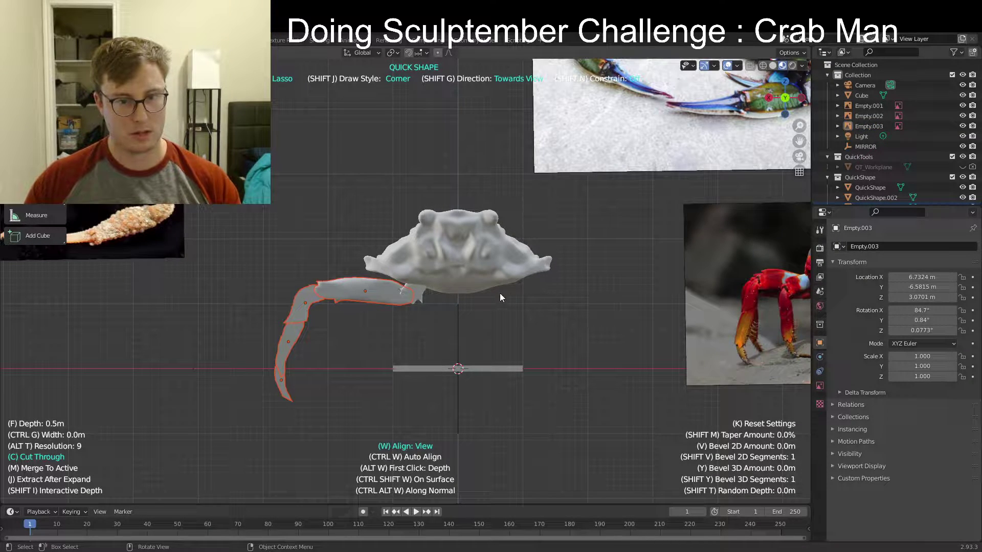
pyautogui.click(407, 300)
pyautogui.press('r')
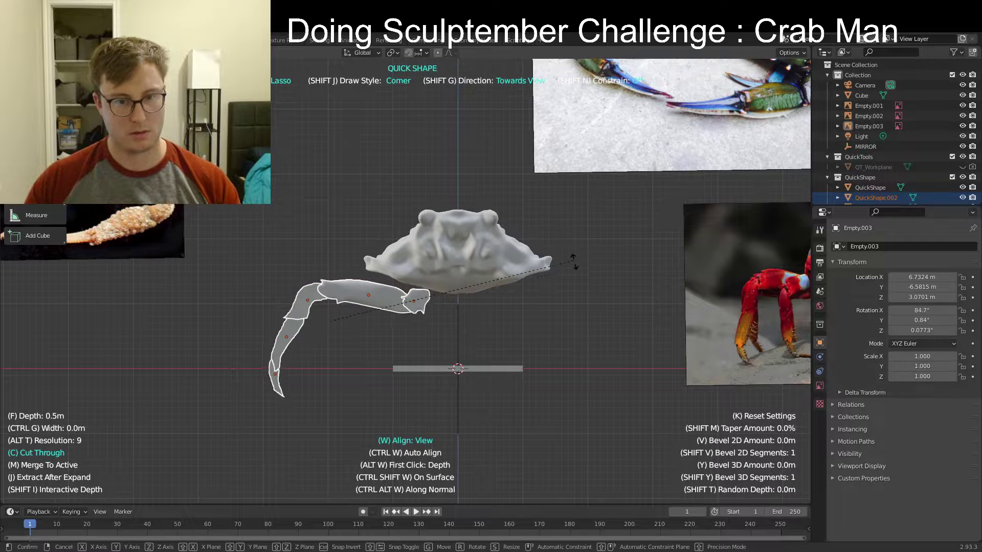
pyautogui.click(556, 252)
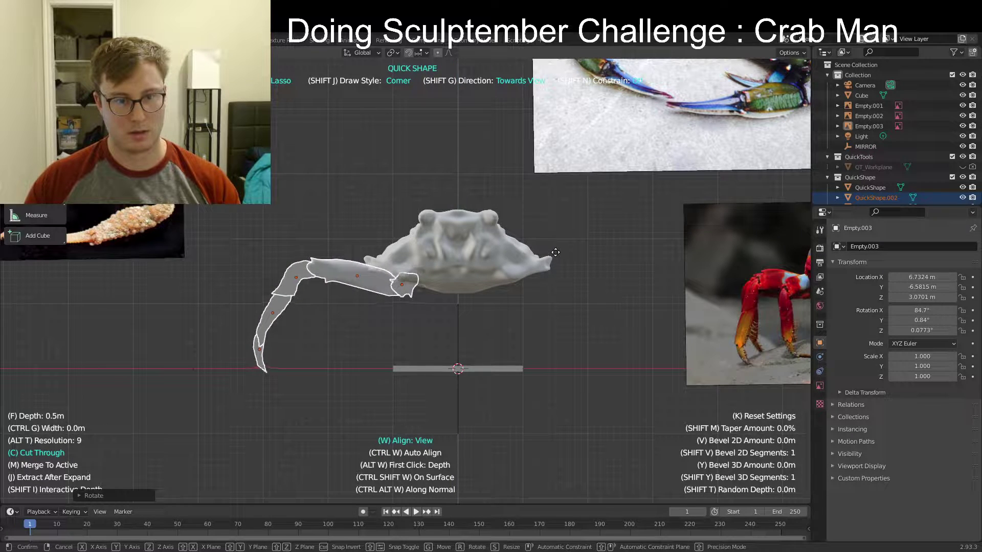
pyautogui.click(556, 250)
# Select the floor slab and scale it up to a wide base extending beyond the crab and its arm
pyautogui.click(467, 383)
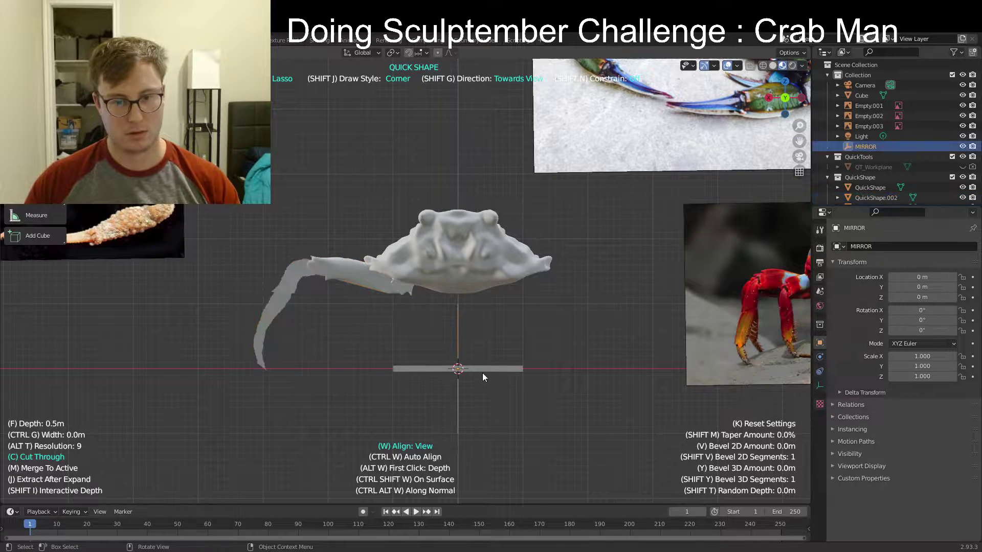
pyautogui.moveTo(483, 372); pyautogui.dragTo(495, 399, button='middle')
pyautogui.click(484, 340)
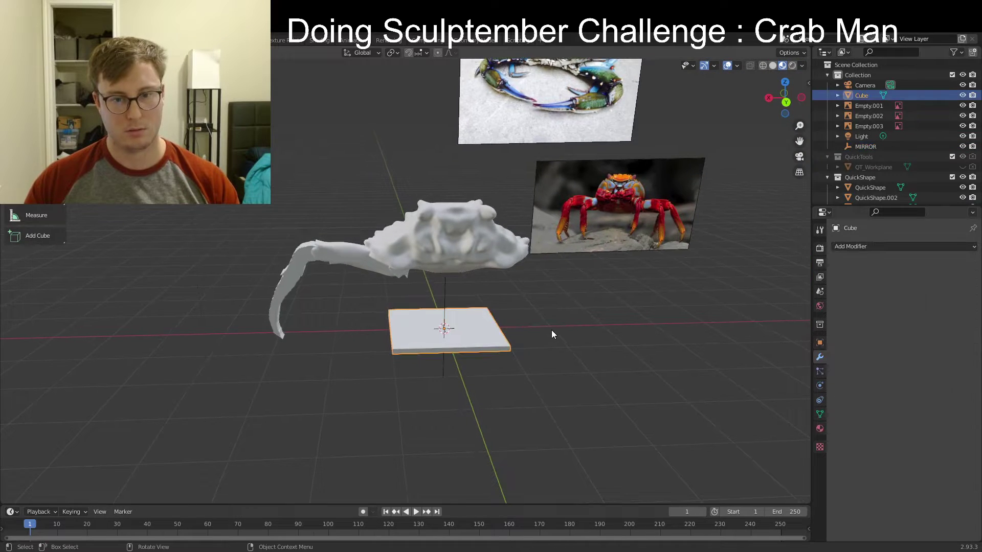
pyautogui.press('s')
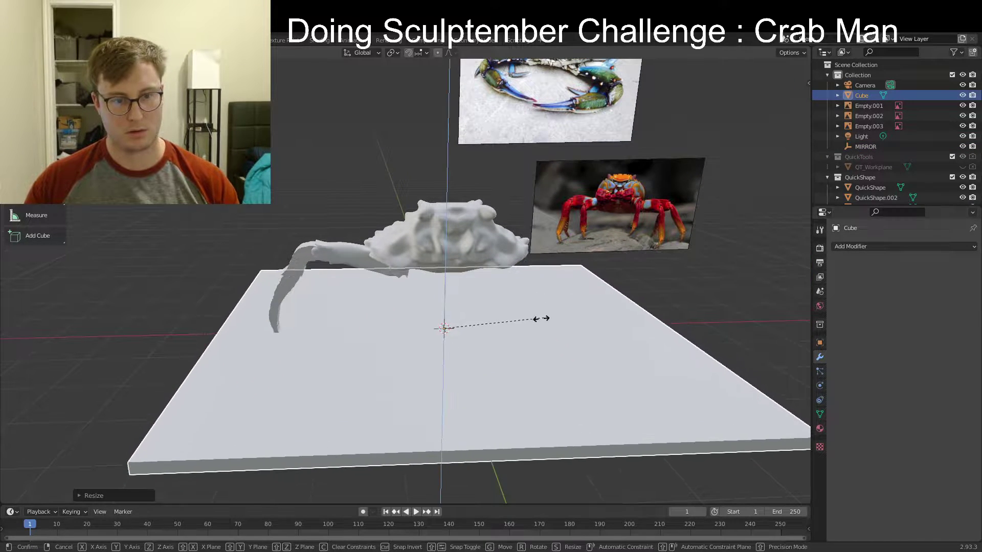
pyautogui.click(515, 333)
# Recentre the origin of the segment above the arm's tip on its geometry and adjust its scale
pyautogui.moveTo(515, 333)
pyautogui.mouseDown(button='middle')
pyautogui.moveTo(530, 368)
pyautogui.moveTo(566, 388)
pyautogui.moveTo(542, 320)
pyautogui.moveTo(323, 368)
pyautogui.moveTo(449, 368)
pyautogui.moveTo(377, 340)
pyautogui.mouseUp(button='middle')
pyautogui.click(409, 347)
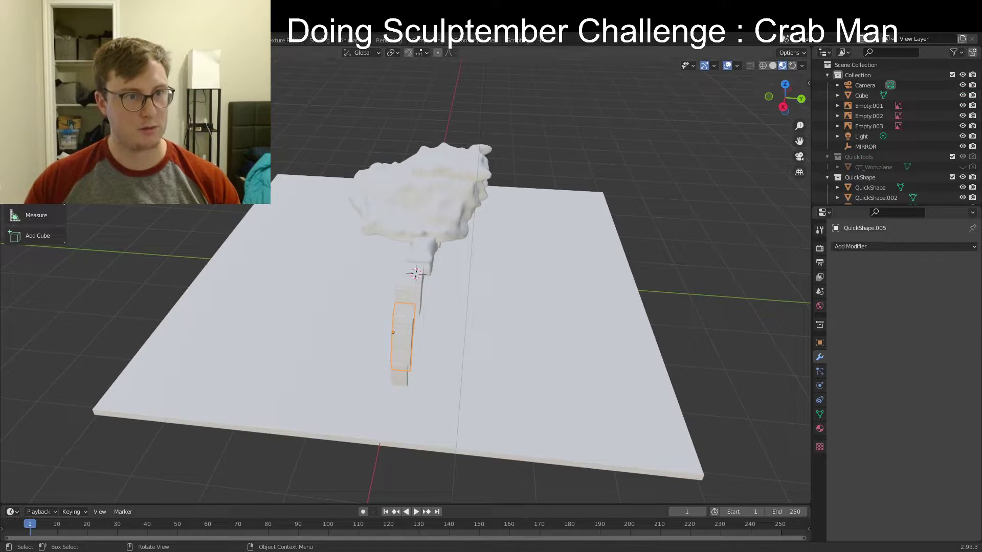
pyautogui.click(137, 65)
pyautogui.moveTo(153, 86)
pyautogui.click(296, 98)
pyautogui.scroll(3, 478, 353)
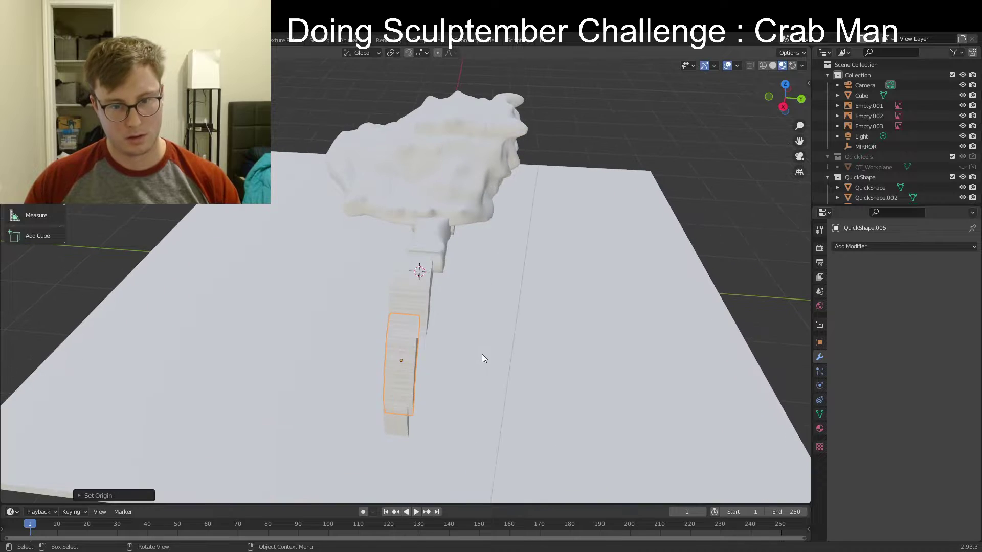
pyautogui.press('s')
pyautogui.click(477, 354)
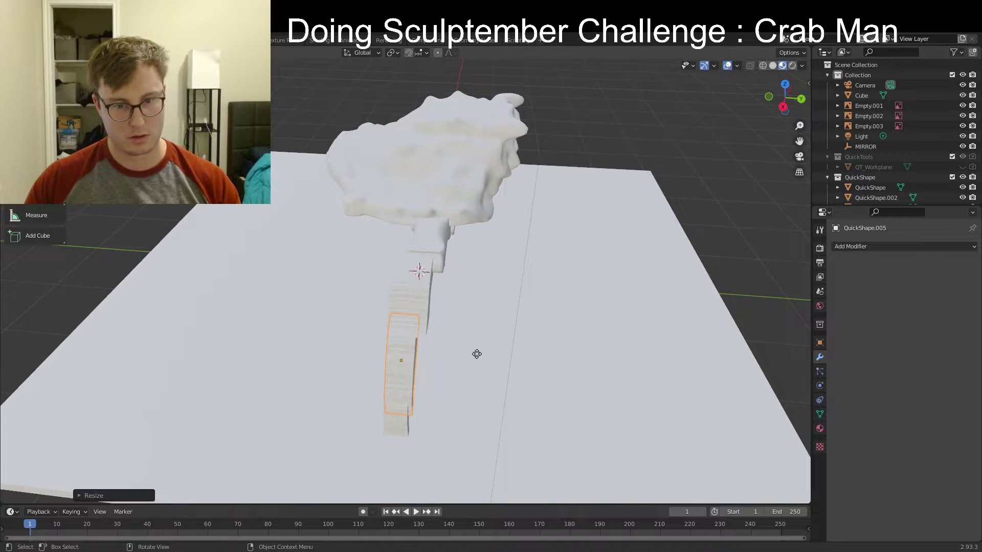
# Shift the two lowest arm segments along the Y axis to line up with the segment above, and nudge the tip further
pyautogui.keyDown('shift'); pyautogui.click(389, 429); pyautogui.keyUp('shift')
pyautogui.press('g')
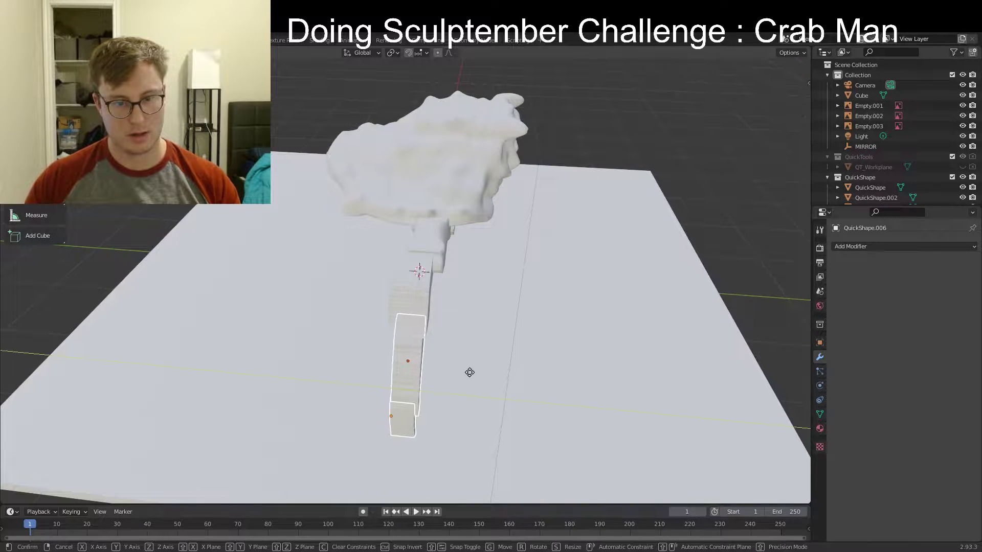
pyautogui.click(467, 373)
pyautogui.click(403, 427)
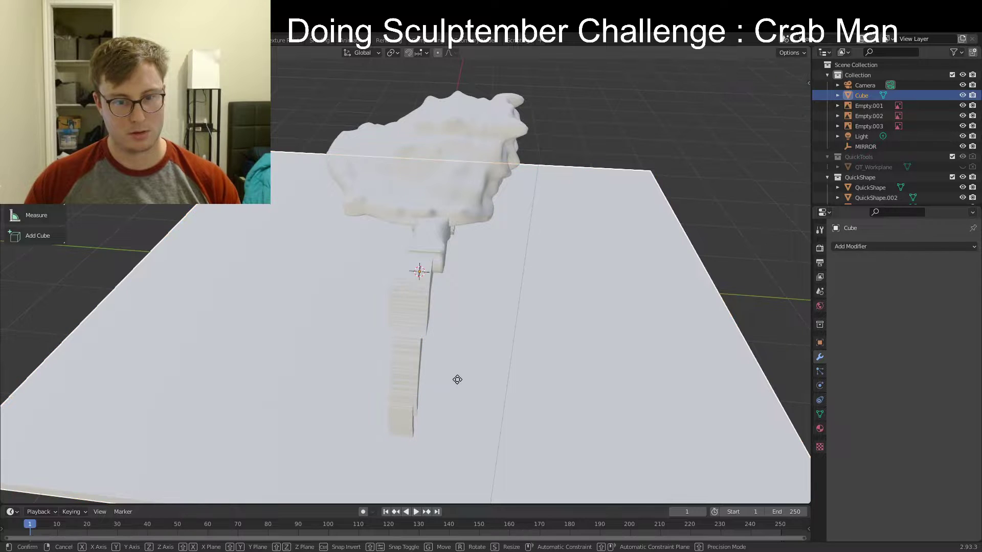
pyautogui.press('g')
pyautogui.press('x')
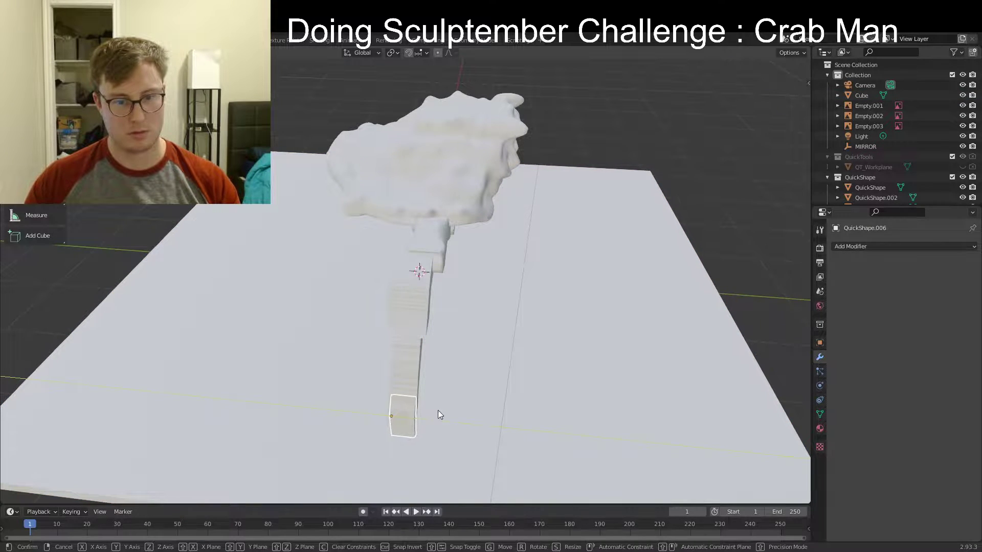
pyautogui.click(440, 415)
pyautogui.press('s')
pyautogui.click(427, 413)
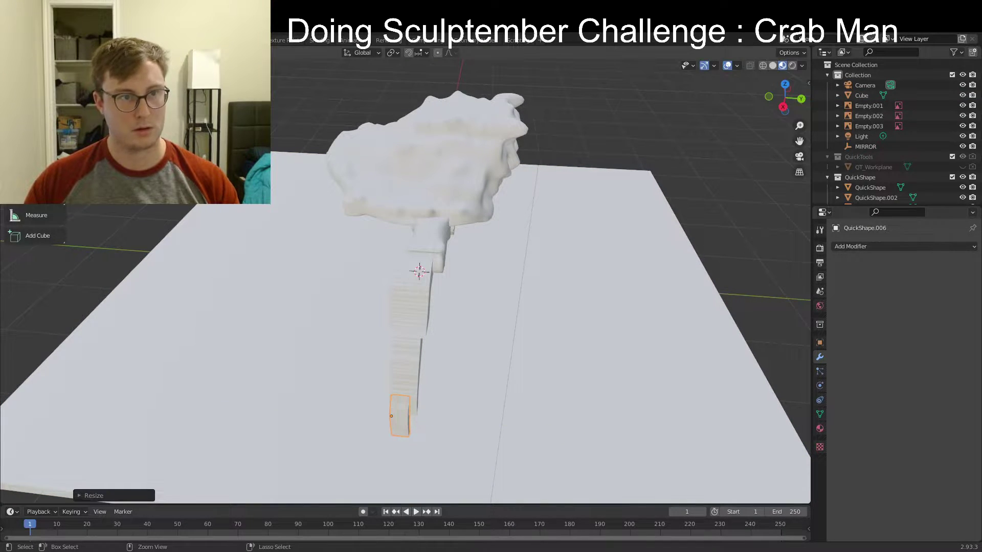
pyautogui.hotkey('ctrl', 'z')
# Recentre the tip segment's origin on its geometry to scale it down in place, and save the file
pyautogui.click(136, 52)
pyautogui.moveTo(174, 86)
pyautogui.click(256, 99)
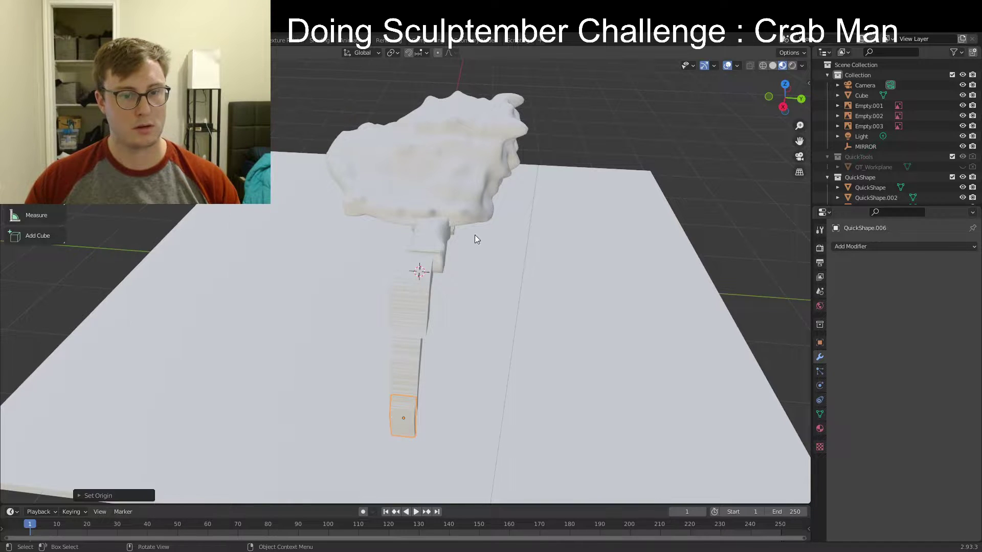
pyautogui.press('s')
pyautogui.click(471, 362)
pyautogui.moveTo(471, 361); pyautogui.dragTo(425, 346, button='middle')
pyautogui.hotkey('ctrl', 's')
# Set the floor slab material's base color to near black and save the file
pyautogui.click(460, 358)
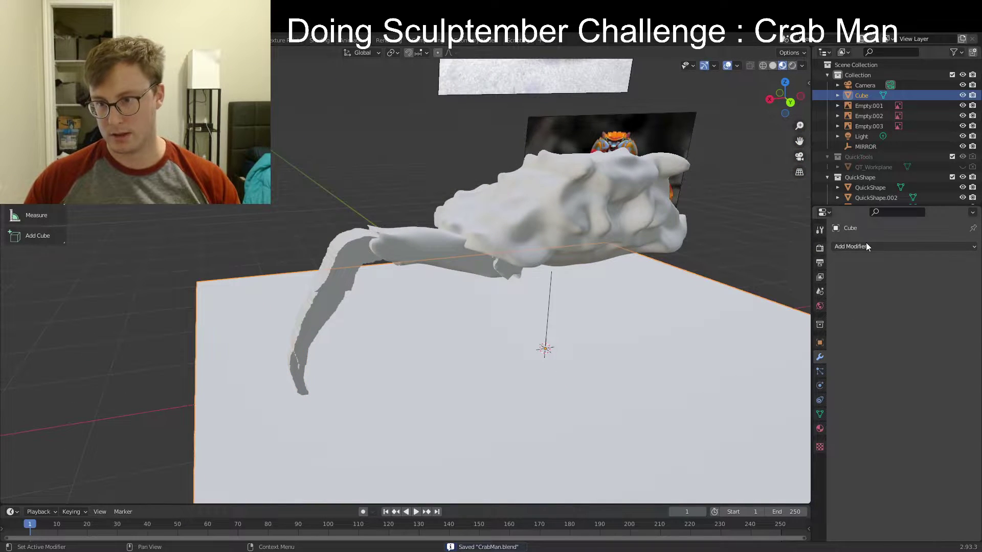
pyautogui.click(820, 429)
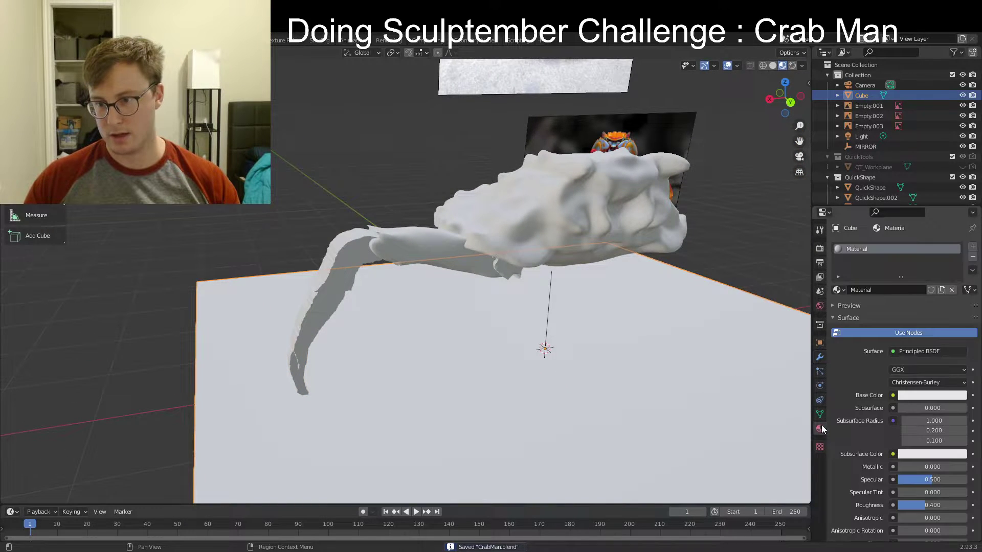
pyautogui.click(954, 400)
pyautogui.moveTo(964, 275); pyautogui.dragTo(964, 321)
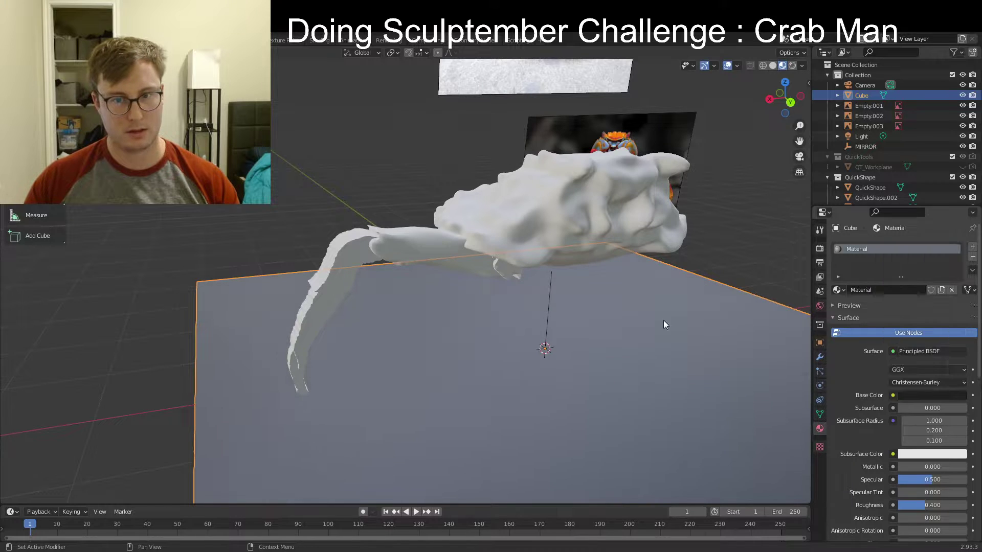
pyautogui.click(253, 226)
pyautogui.moveTo(253, 226); pyautogui.dragTo(453, 265, button='middle')
pyautogui.hotkey('ctrl', 's')
# Select the bent arm segment at the elbow and recentre its origin on its geometry
pyautogui.moveTo(547, 278); pyautogui.dragTo(514, 290, button='middle')
pyautogui.click(517, 384)
pyautogui.moveTo(512, 333); pyautogui.dragTo(497, 287, button='middle')
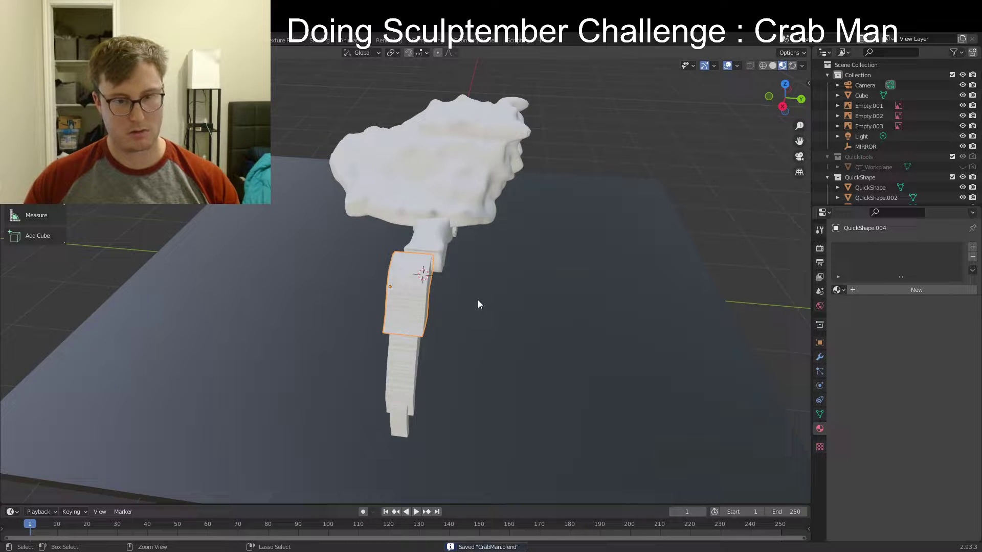
pyautogui.click(137, 65)
pyautogui.moveTo(153, 87)
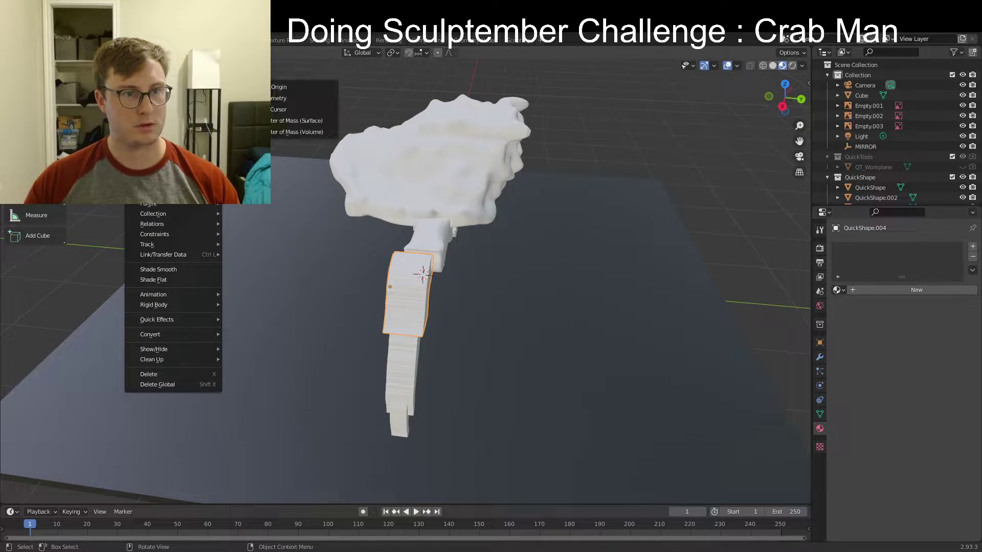
pyautogui.click(305, 97)
pyautogui.moveTo(512, 278); pyautogui.dragTo(483, 279, button='middle')
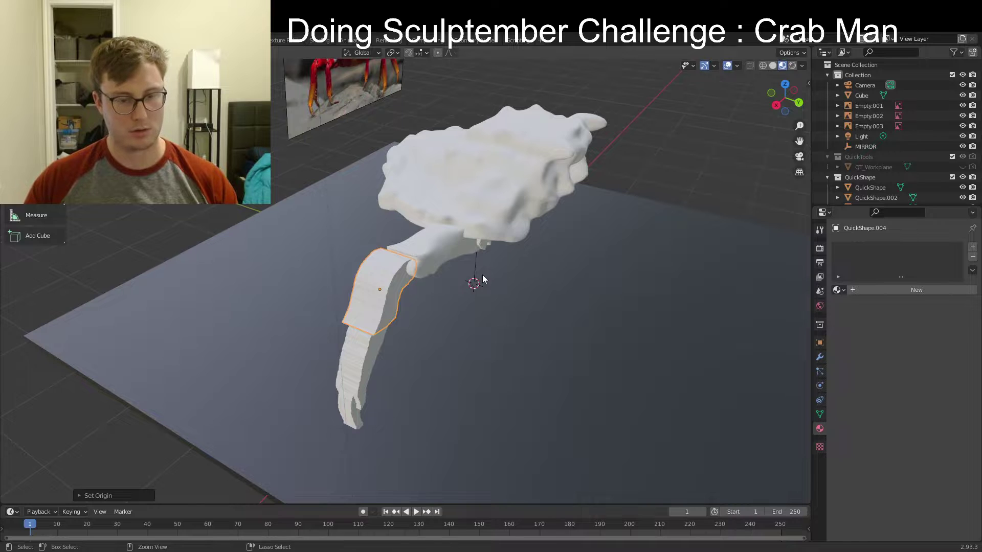
# Voxel-remesh the bent elbow segment in Sculpt Mode at a voxel size of about 0.052 and smooth its hard edges
pyautogui.hotkey('ctrl', 'Tab')
pyautogui.click(481, 334)
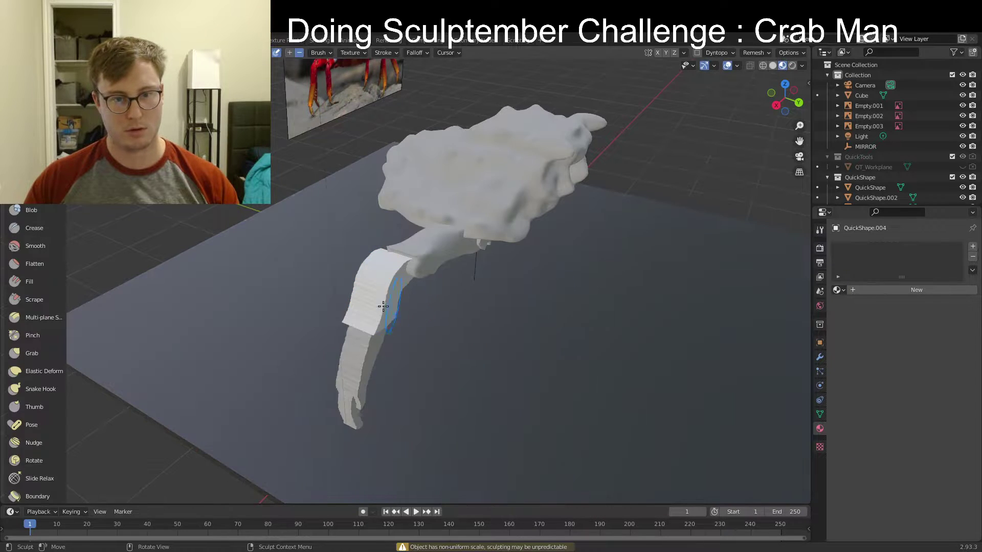
pyautogui.press('r')
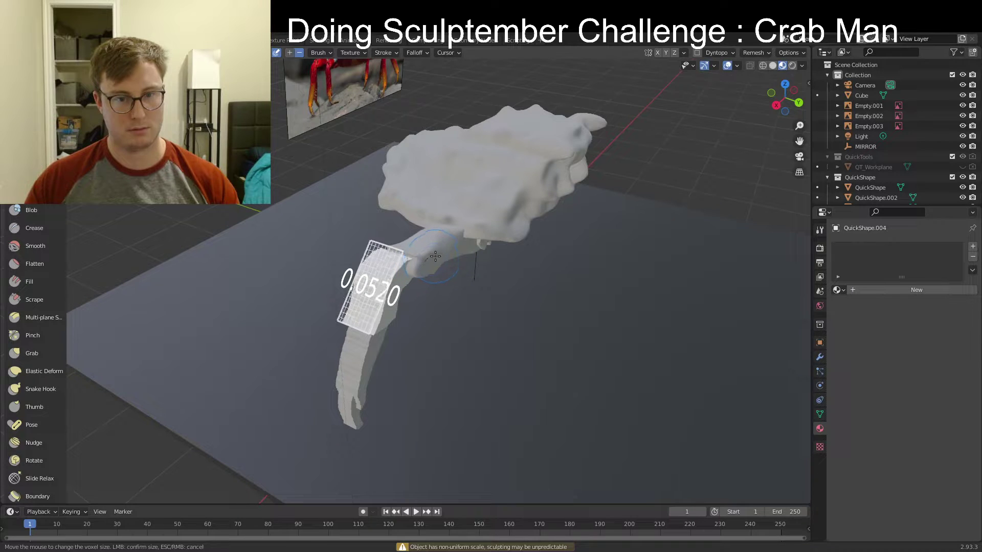
pyautogui.click(435, 256)
pyautogui.scroll(2, 409, 306)
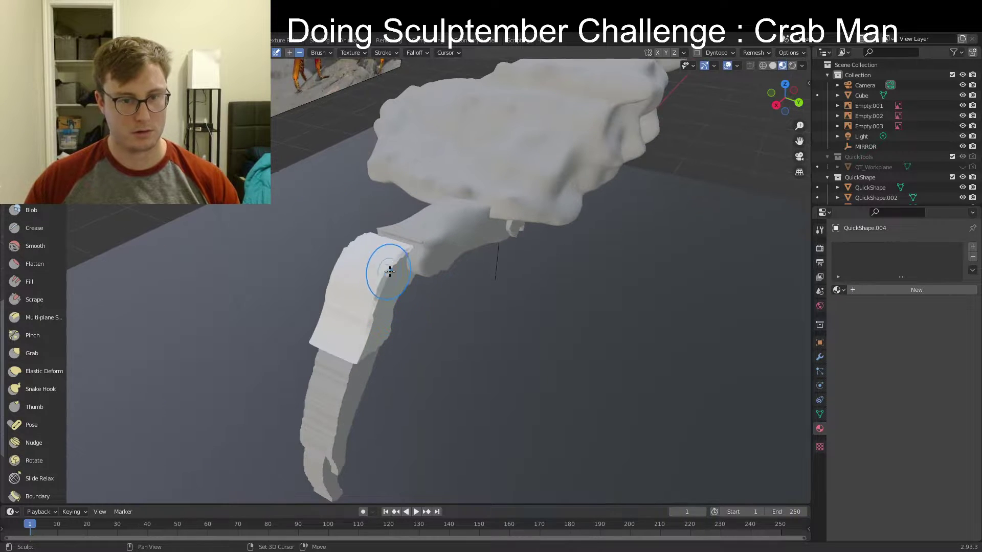
pyautogui.moveTo(386, 272)
pyautogui.keyDown('shift'); pyautogui.mouseDown()
pyautogui.moveTo(399, 268)
pyautogui.moveTo(387, 306)
pyautogui.mouseUp(); pyautogui.keyUp('shift')
pyautogui.moveTo(386, 306)
pyautogui.mouseDown(button='middle')
pyautogui.moveTo(467, 292)
pyautogui.moveTo(330, 246)
pyautogui.moveTo(362, 274)
pyautogui.moveTo(450, 220)
pyautogui.moveTo(445, 246)
pyautogui.moveTo(356, 285)
pyautogui.mouseUp(button='middle')
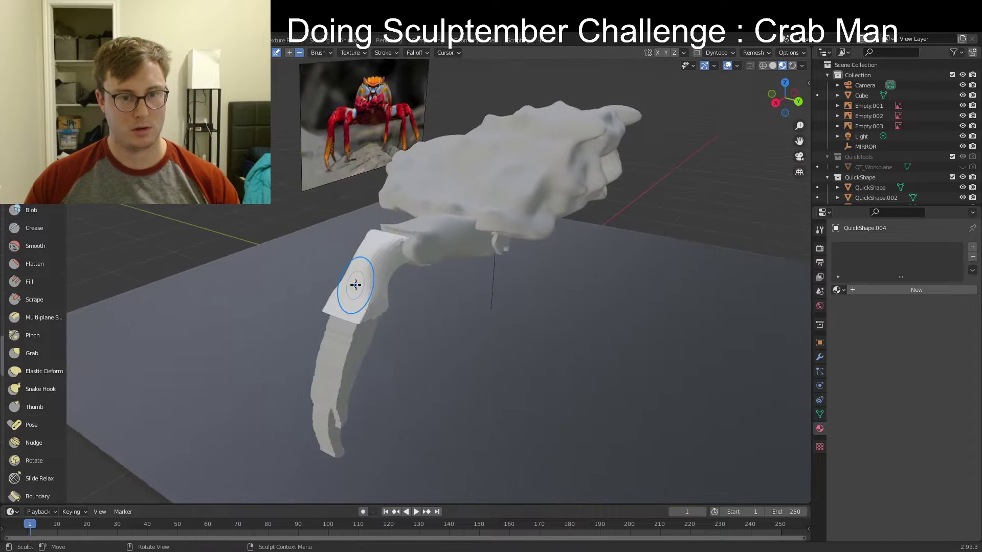
# Return the elbow segment to Object Mode and apply smooth shading to it
pyautogui.hotkey('ctrl', 'Tab')
pyautogui.click(276, 287)
pyautogui.rightClick(392, 283)
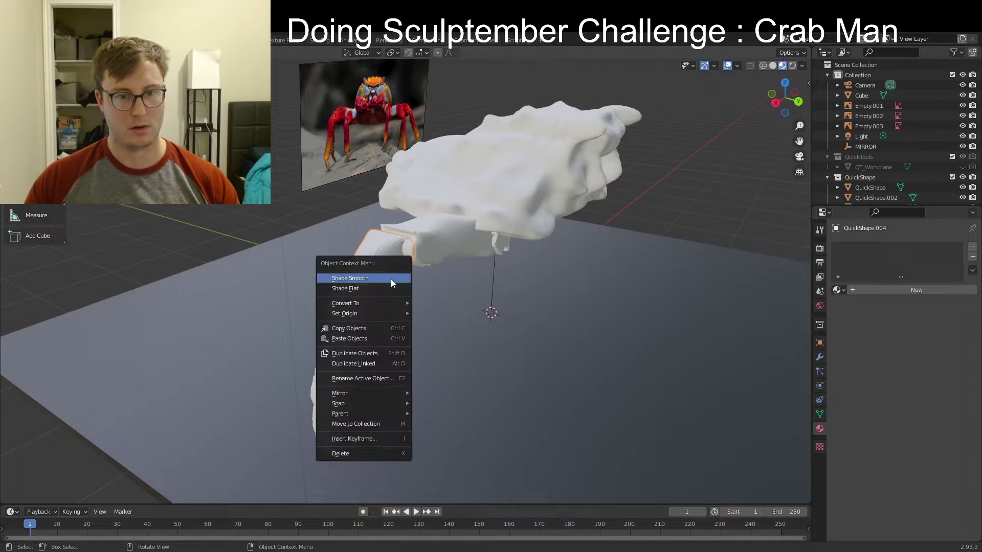
pyautogui.click(392, 279)
pyautogui.rightClick(373, 273)
pyautogui.click(373, 273)
# Voxel-remesh the arm segment below the elbow in Sculpt Mode at a voxel size of about 0.0395 and smooth its stepped surface
pyautogui.moveTo(495, 297); pyautogui.dragTo(376, 301, button='middle')
pyautogui.keyDown('shift'); pyautogui.click(271, 386); pyautogui.keyUp('shift')
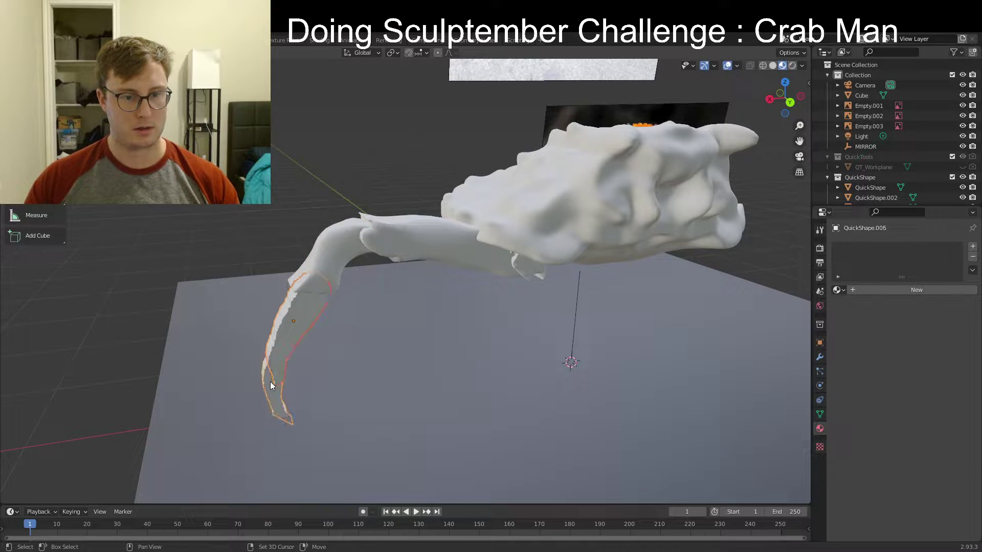
pyautogui.click(292, 347)
pyautogui.moveTo(300, 340); pyautogui.dragTo(397, 315, button='middle')
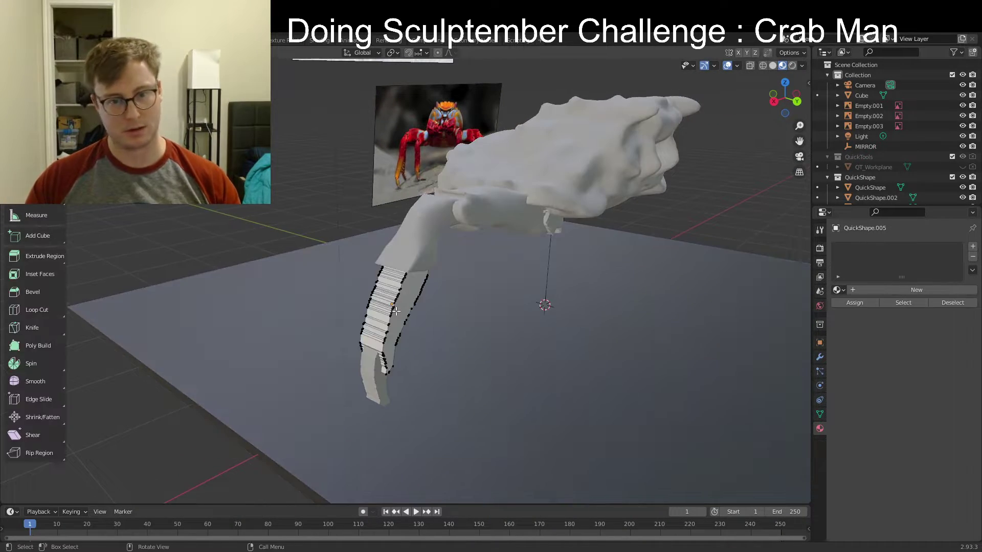
pyautogui.hotkey('ctrl', 'Tab')
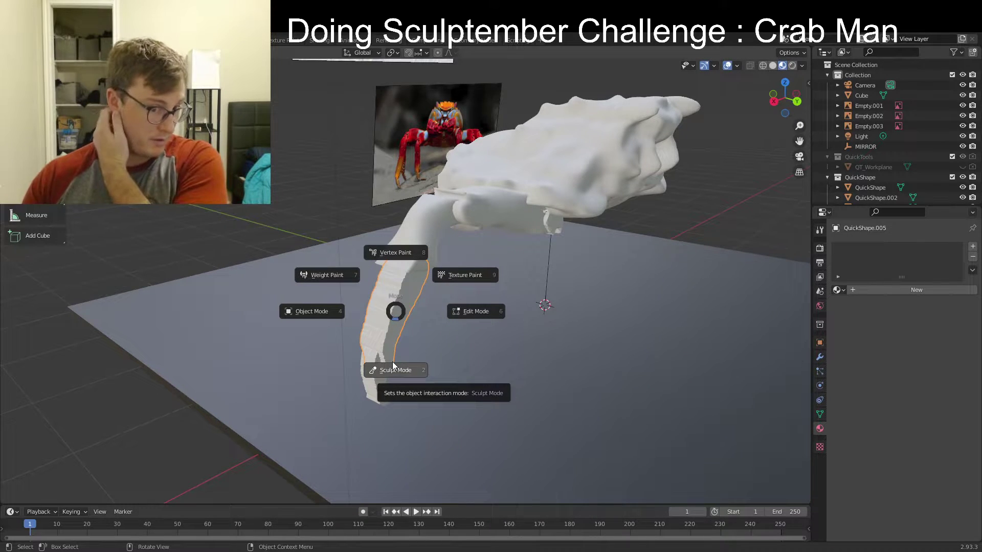
pyautogui.click(394, 370)
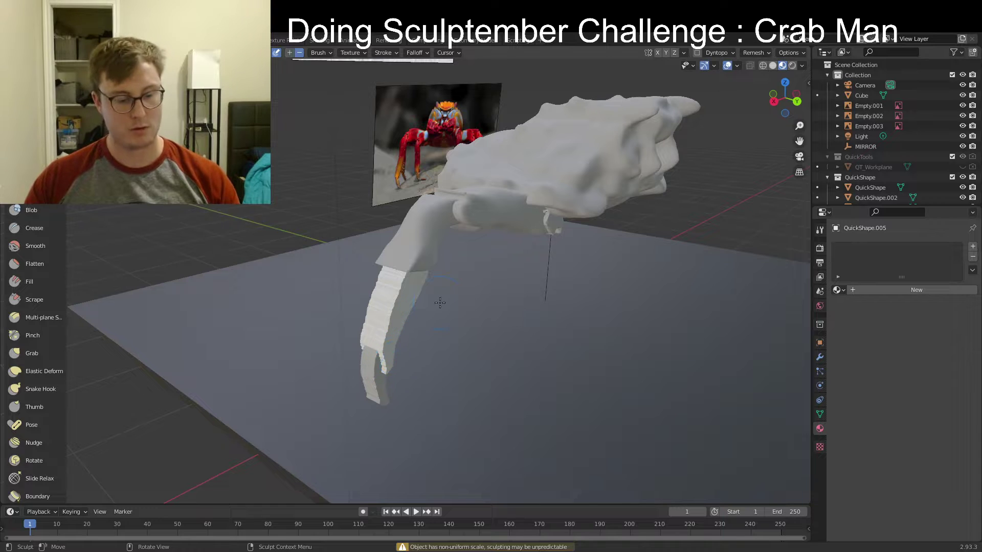
pyautogui.press('r')
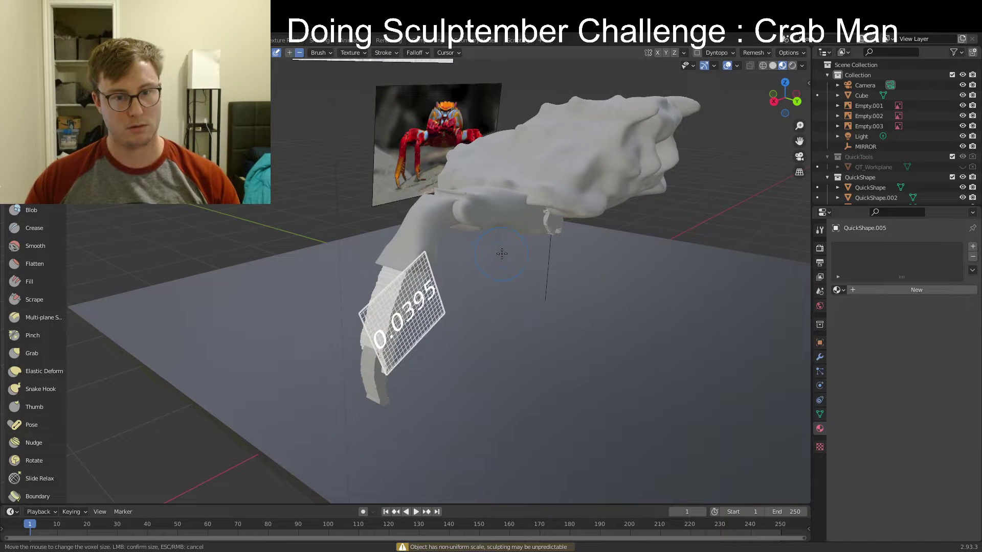
pyautogui.click(502, 254)
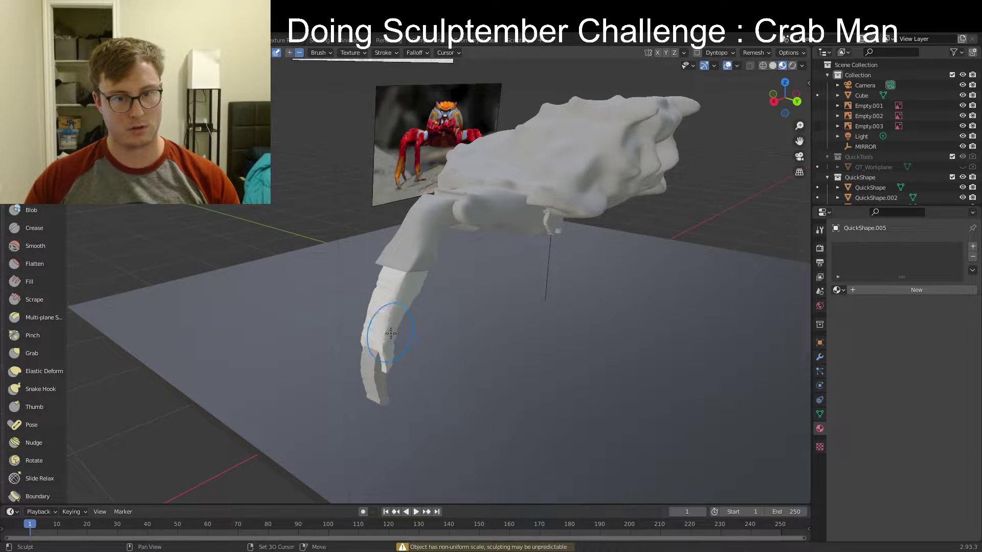
pyautogui.moveTo(411, 309); pyautogui.dragTo(445, 279, button='middle')
pyautogui.moveTo(449, 321)
pyautogui.mouseDown(button='middle')
pyautogui.moveTo(384, 328)
pyautogui.moveTo(356, 311)
pyautogui.mouseUp(button='middle')
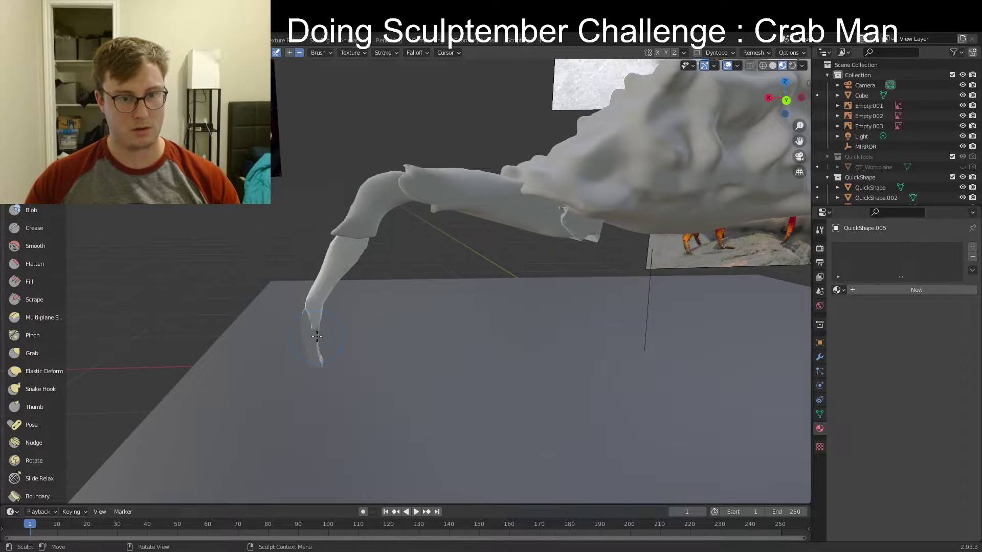
pyautogui.moveTo(317, 336); pyautogui.dragTo(319, 333, button='middle')
# Switch to the arm's tip segment, remesh it in Sculpt Mode and smooth it into a rounded claw tip
pyautogui.hotkey('ctrl', 'Tab')
pyautogui.click(325, 377)
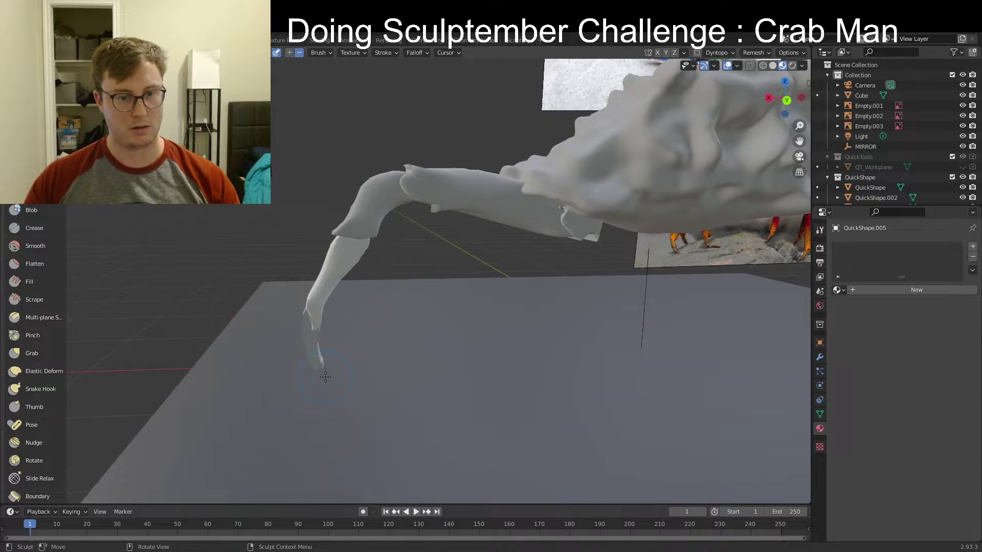
pyautogui.hotkey('ctrl', 'Tab')
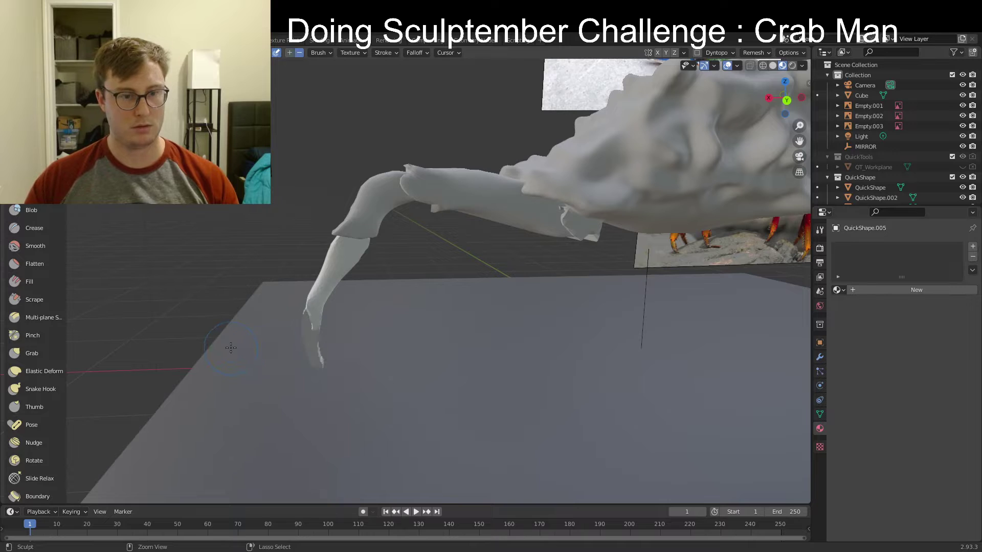
pyautogui.hotkey('ctrl', 'Tab')
pyautogui.click(171, 346)
pyautogui.click(318, 344)
pyautogui.moveTo(320, 350); pyautogui.dragTo(393, 341, button='middle')
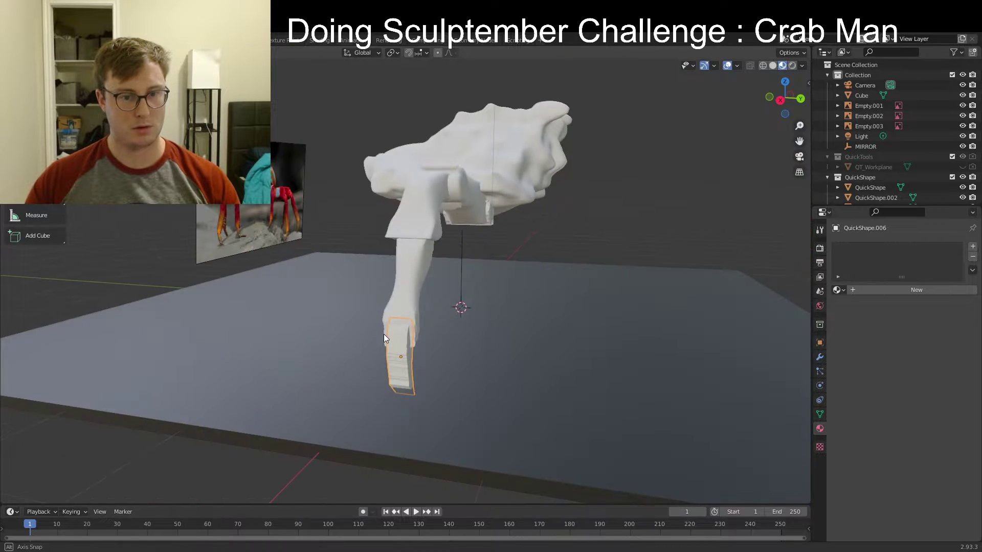
pyautogui.hotkey('ctrl', 'Tab')
pyautogui.click(394, 389)
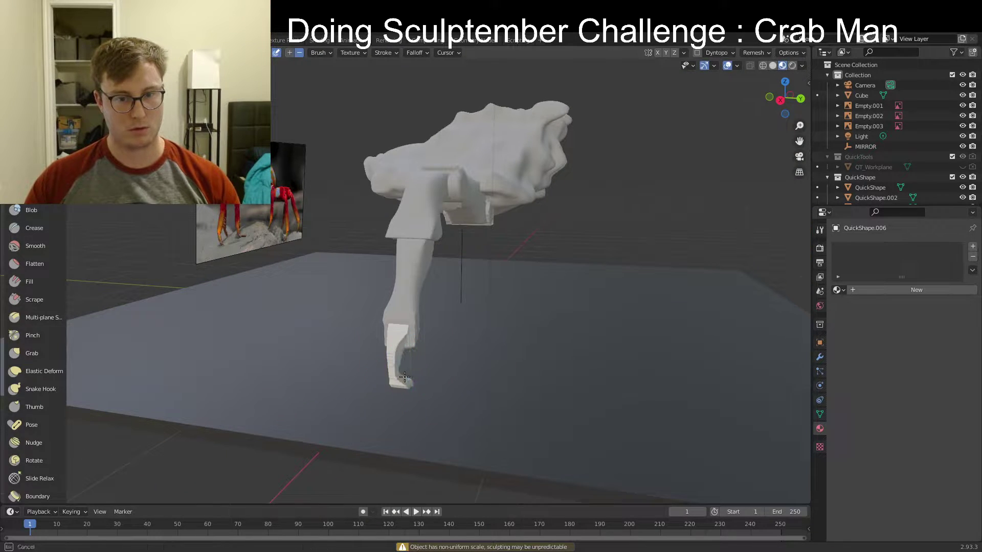
pyautogui.press('r')
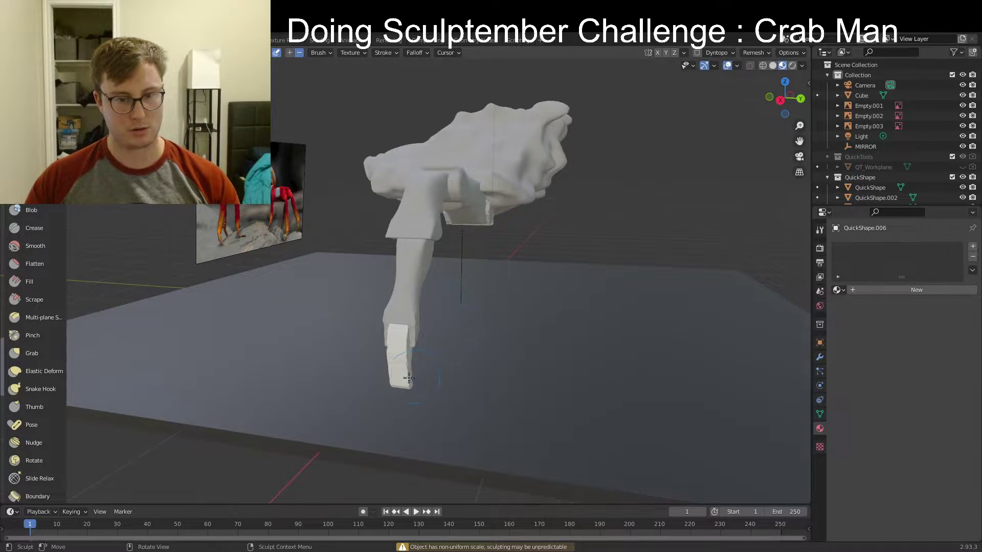
pyautogui.moveTo(391, 384)
pyautogui.mouseDown(button='middle')
pyautogui.moveTo(305, 361)
pyautogui.moveTo(495, 377)
pyautogui.moveTo(450, 346)
pyautogui.moveTo(409, 344)
pyautogui.moveTo(371, 214)
pyautogui.mouseUp(button='middle')
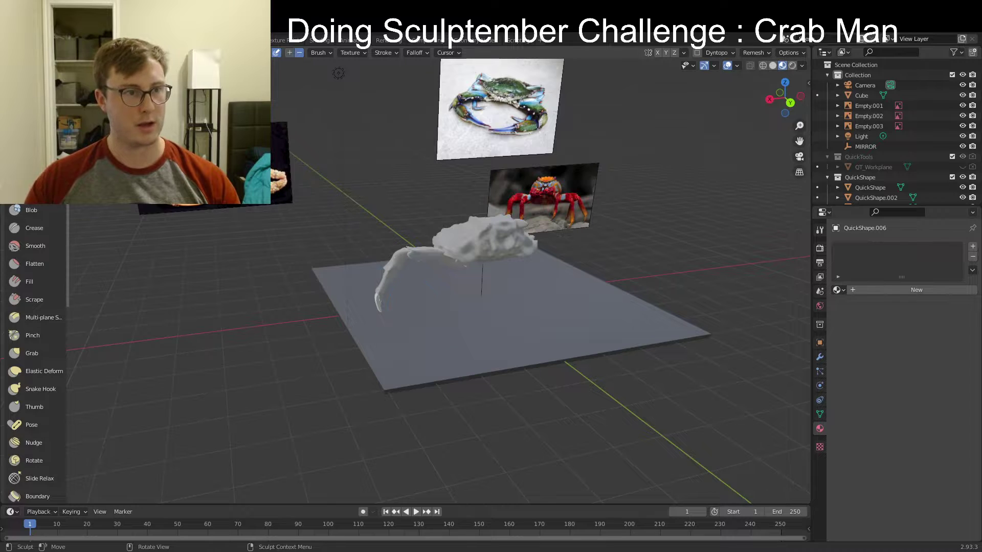
# Select all the arm segments together in Object Mode, making the upper arm at the shell the active object
pyautogui.hotkey('ctrl', 'Tab')
pyautogui.scroll(2, 408, 304)
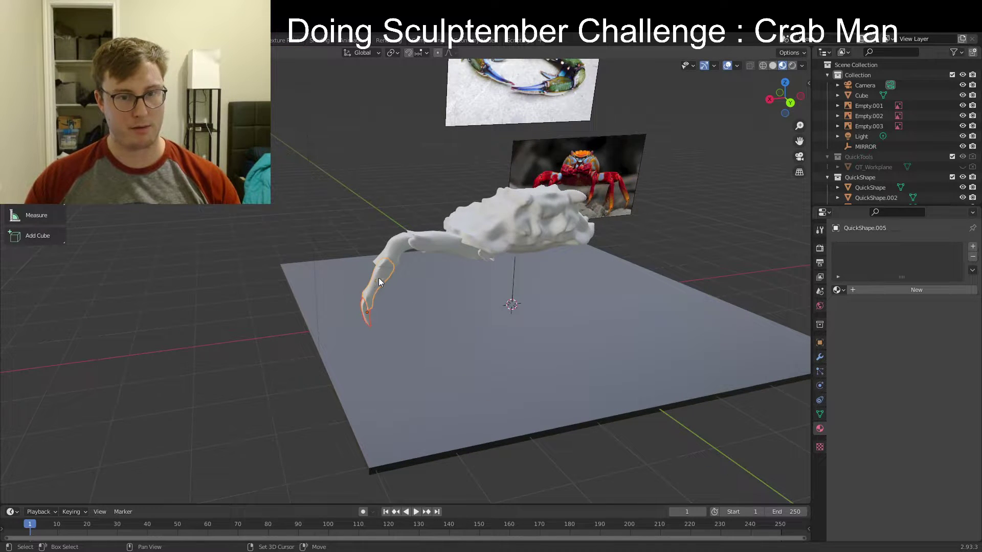
pyautogui.moveTo(462, 269); pyautogui.dragTo(500, 293, button='middle')
pyautogui.keyDown('shift'); pyautogui.click(476, 256); pyautogui.keyUp('shift')
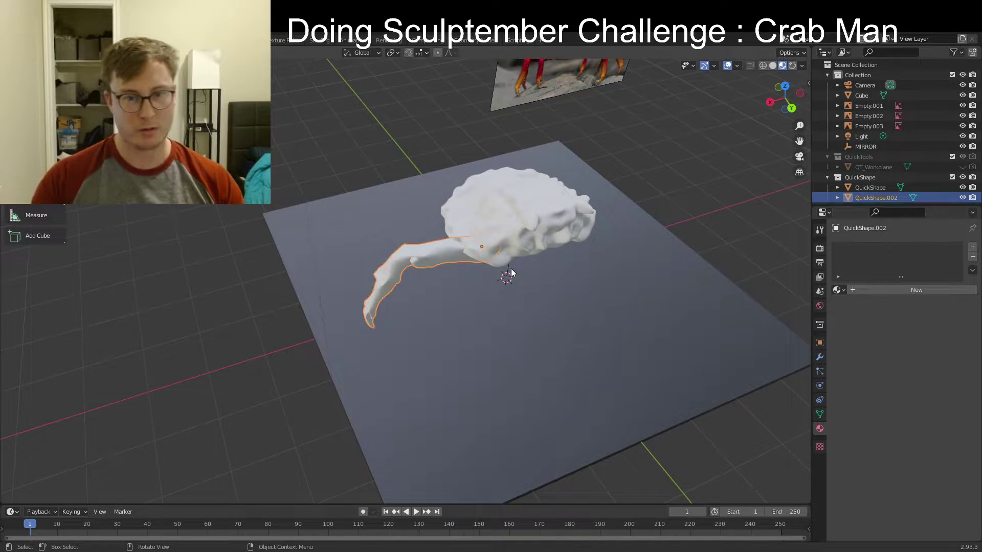
# Save the file and add an X-axis Mirror modifier to the front leg, using MIRROR as the mirror object
pyautogui.hotkey('ctrl', 's')
pyautogui.click(821, 355)
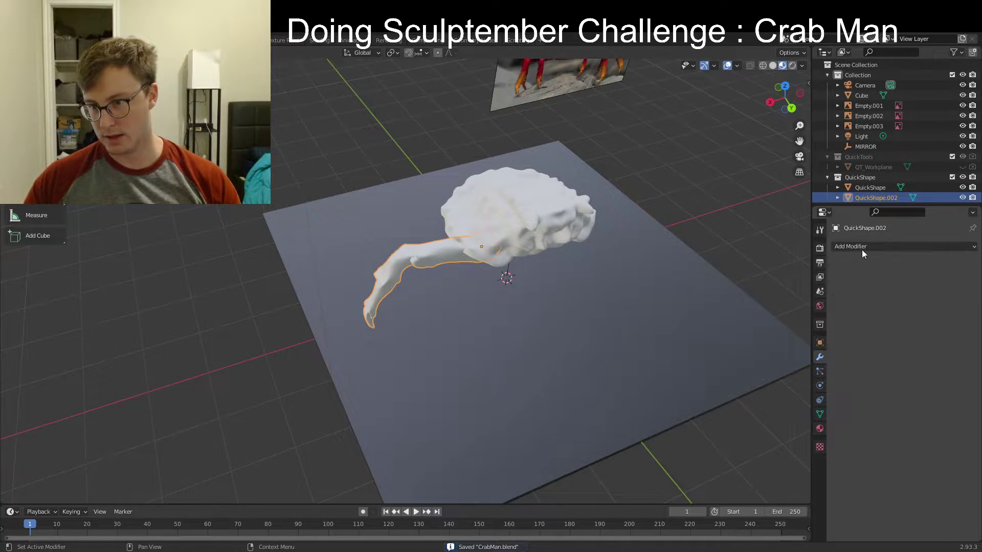
pyautogui.click(861, 247)
pyautogui.click(778, 364)
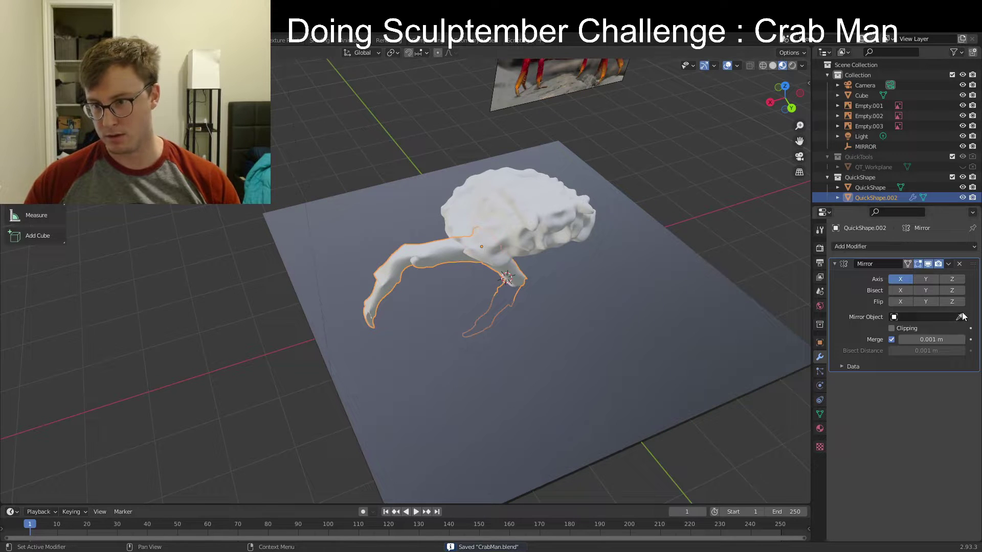
pyautogui.click(936, 316)
pyautogui.write('mirr')
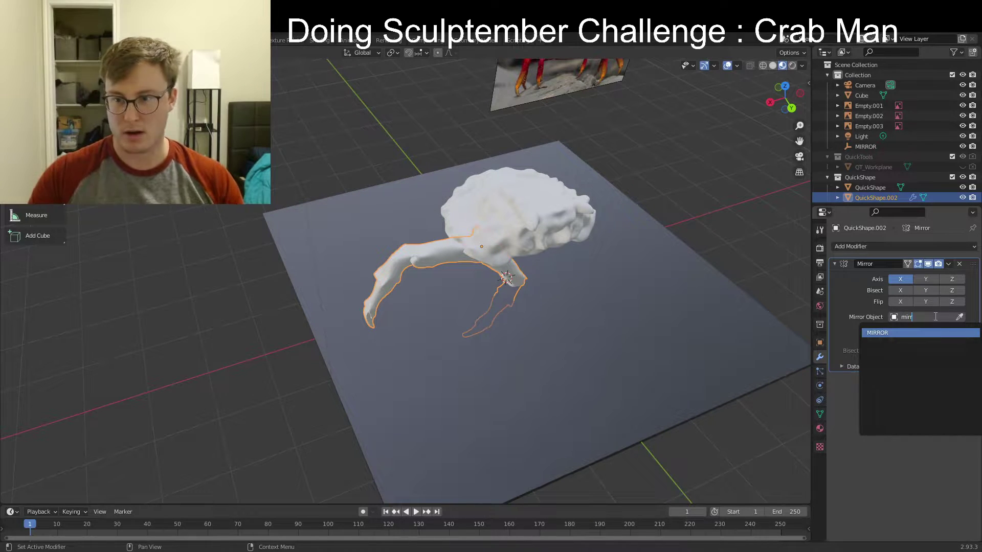
pyautogui.press('Return')
# Duplicate the mirrored front leg, move the copy behind it, and rotate it about Z so it angles backward
pyautogui.moveTo(465, 245); pyautogui.dragTo(508, 301, button='middle')
pyautogui.hotkey('shift', 'd')
pyautogui.rightClick(508, 301)
pyautogui.moveTo(454, 260); pyautogui.dragTo(492, 282, button='middle')
pyautogui.press('g')
pyautogui.click(472, 283)
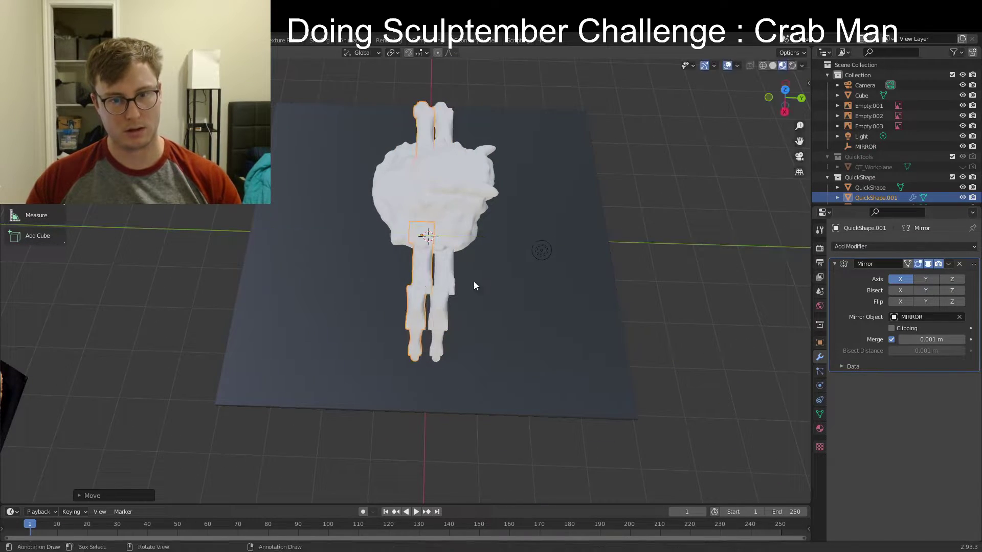
pyautogui.press('r')
pyautogui.press('z')
pyautogui.click(541, 300)
# Duplicate the angled leg, move the copy backward along Y, and rotate it further back as the rear leg
pyautogui.hotkey('shift', 'd')
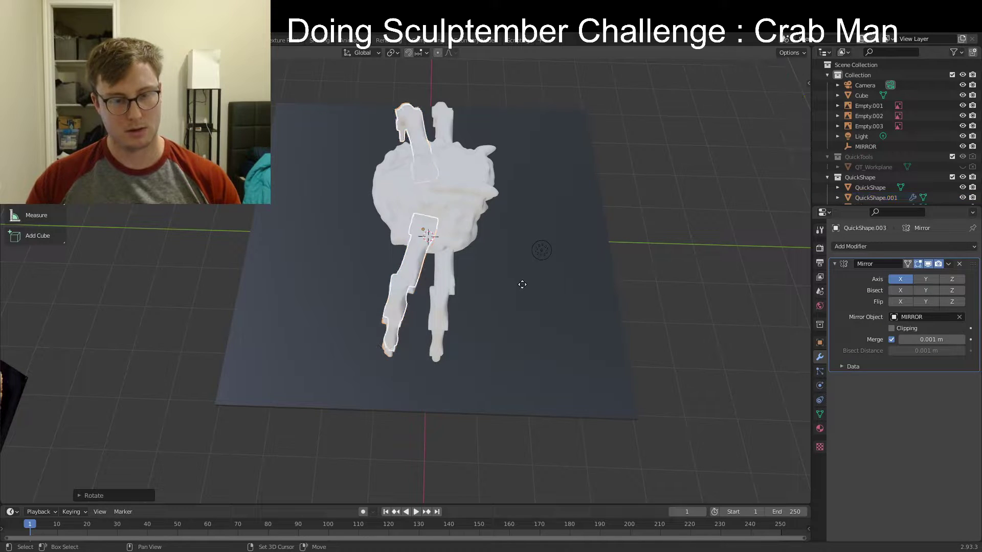
pyautogui.press('y')
pyautogui.click(505, 284)
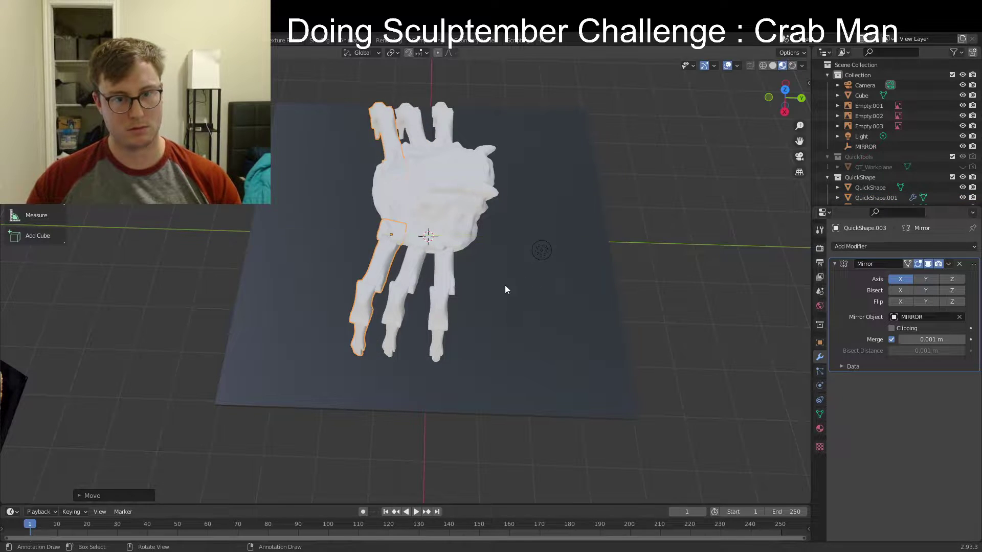
pyautogui.press('r')
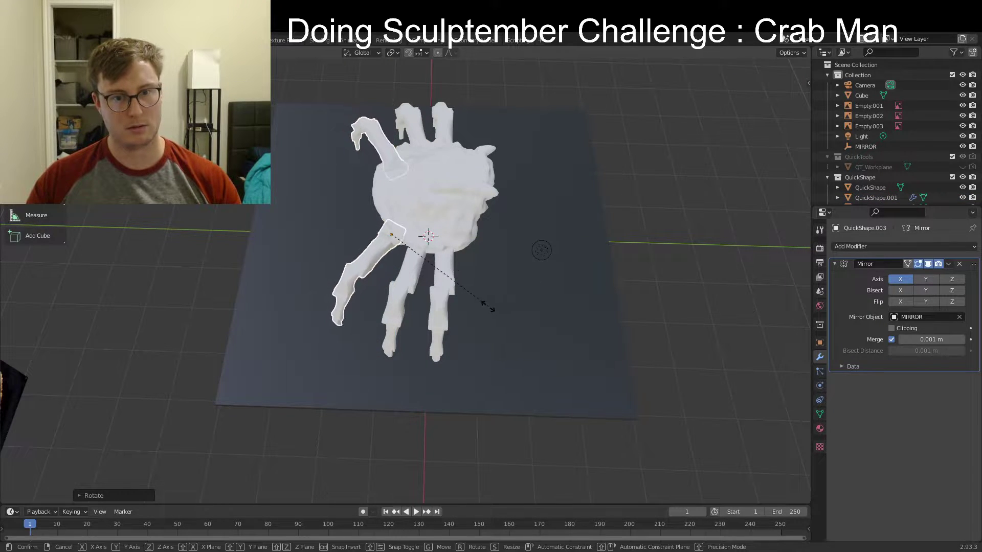
pyautogui.click(491, 308)
# Scale down the middle and rear legs together and compare the crab's stance with the reference images
pyautogui.click(403, 281)
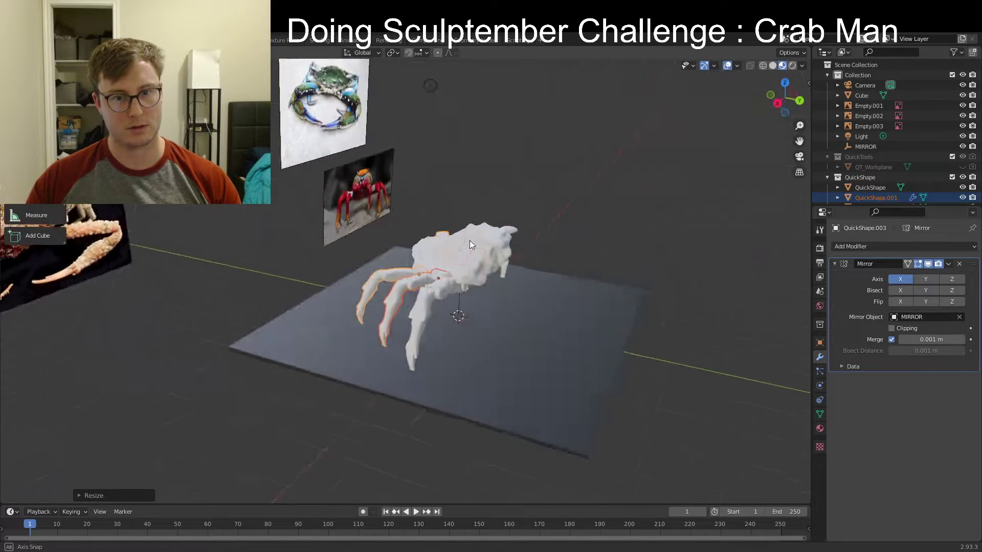
pyautogui.moveTo(470, 240)
pyautogui.mouseDown(button='middle')
pyautogui.moveTo(398, 210)
pyautogui.moveTo(496, 250)
pyautogui.moveTo(500, 266)
pyautogui.mouseUp(button='middle')
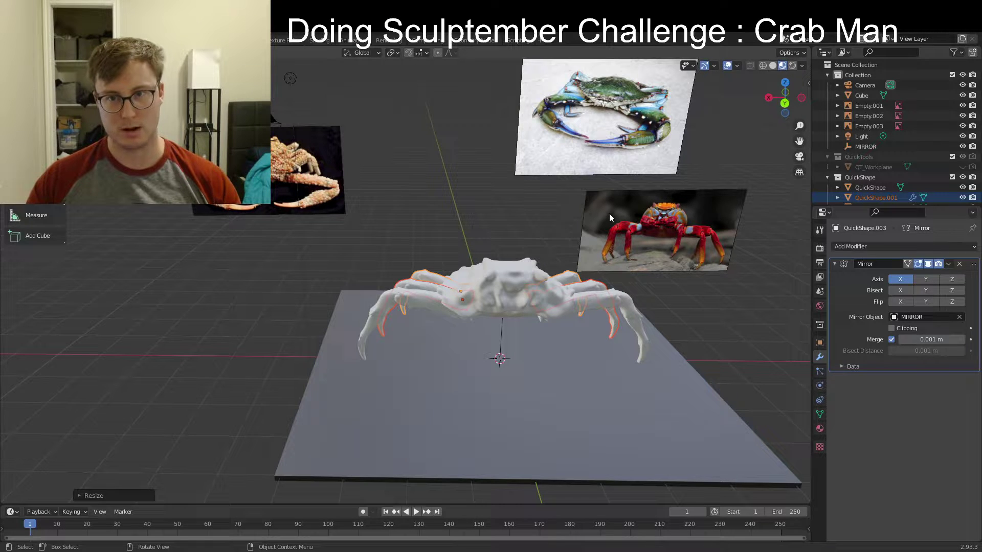
pyautogui.moveTo(610, 213); pyautogui.dragTo(413, 327, button='middle')
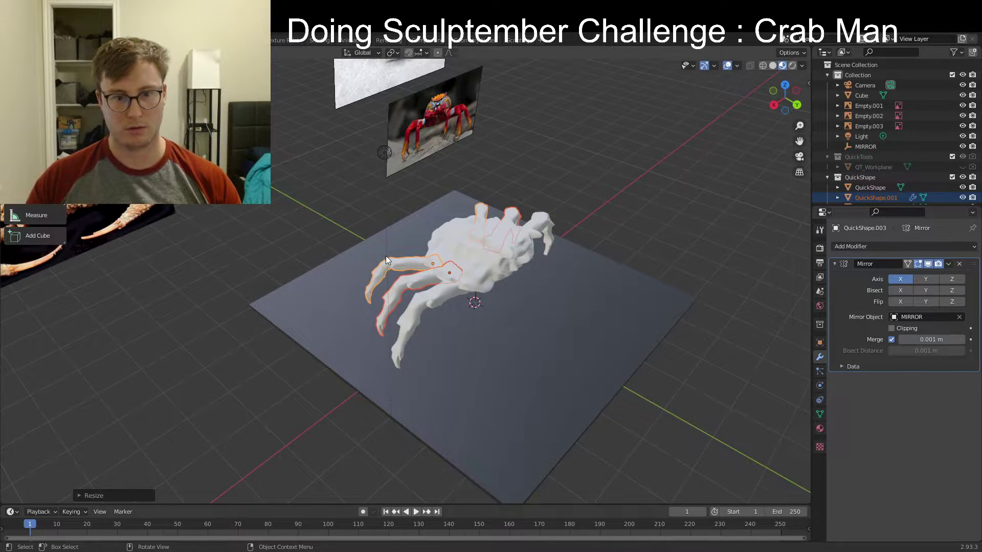
pyautogui.moveTo(386, 260); pyautogui.dragTo(450, 317, button='middle')
pyautogui.scroll(6, 466, 261)
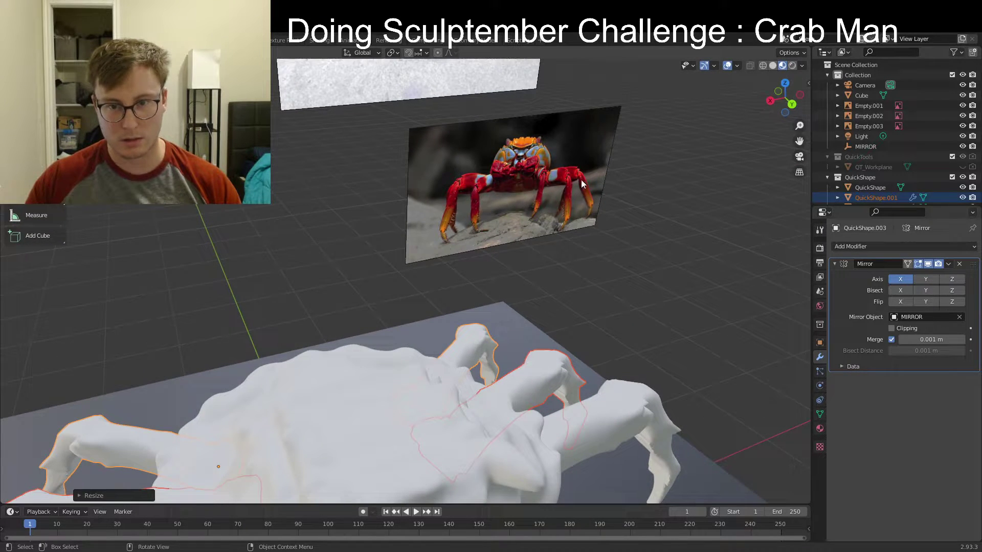
pyautogui.moveTo(599, 207); pyautogui.dragTo(527, 260, button='middle')
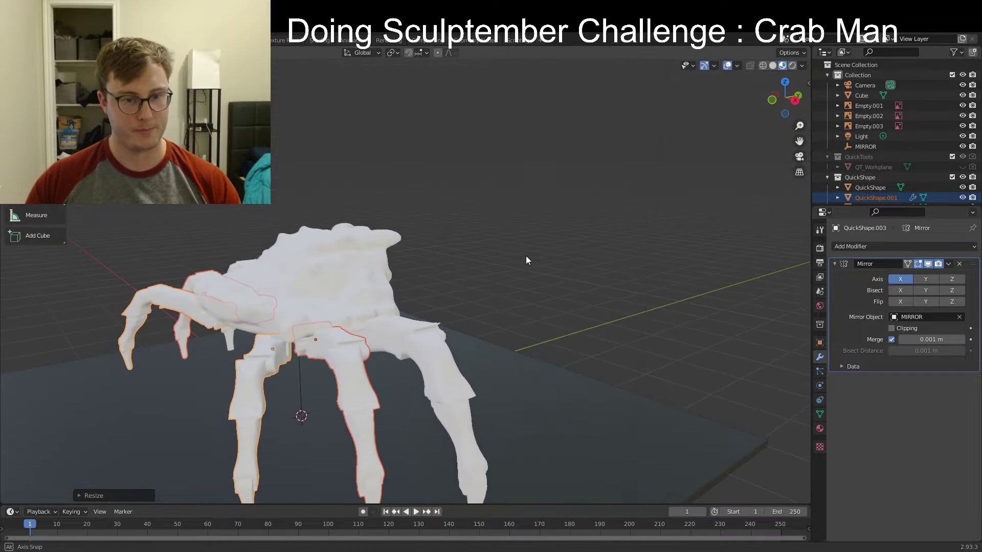
pyautogui.keyDown('shift'); pyautogui.moveTo(288, 406); pyautogui.dragTo(362, 332, button='middle'); pyautogui.keyUp('shift')
pyautogui.click(421, 305)
pyautogui.press('g')
pyautogui.press('z')
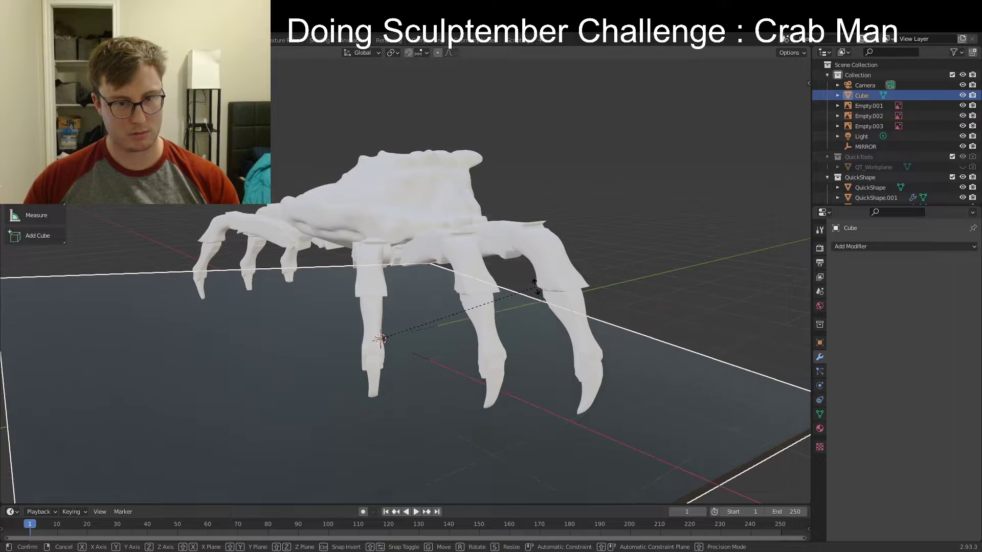
pyautogui.rightClick(534, 291)
# Rotate the rear leg and the middle leg from the side so their spread differs from the front leg
pyautogui.click(373, 278)
pyautogui.press('r')
pyautogui.click(485, 258)
pyautogui.moveTo(541, 262); pyautogui.dragTo(491, 261, button='middle')
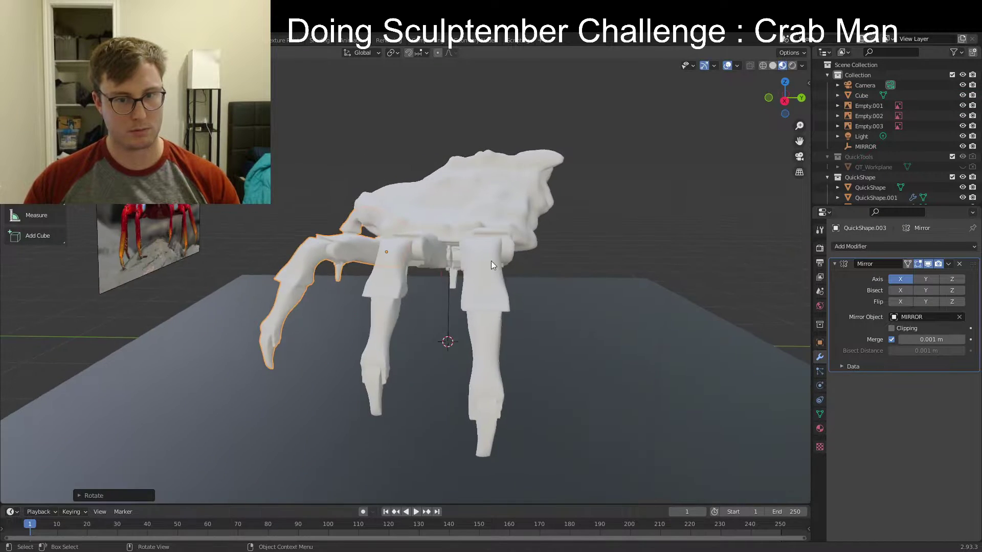
pyautogui.click(394, 275)
pyautogui.press('r')
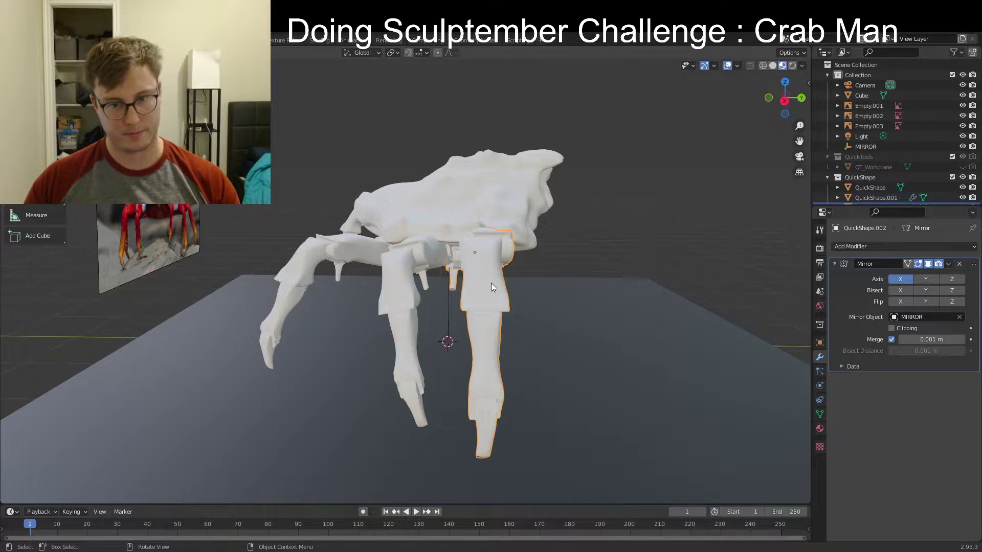
pyautogui.click(511, 305)
pyautogui.moveTo(512, 304); pyautogui.dragTo(483, 368, button='middle')
# Enter Edit Mode on the middle leg and select the linked geometry of its upper segment
pyautogui.click(438, 259)
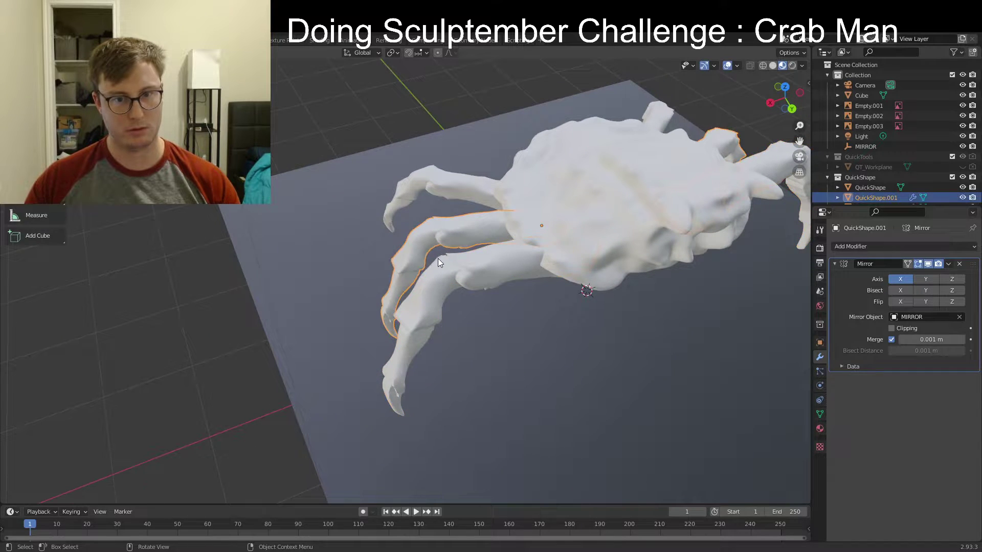
pyautogui.press('Tab')
pyautogui.moveTo(437, 259); pyautogui.dragTo(427, 226, button='middle')
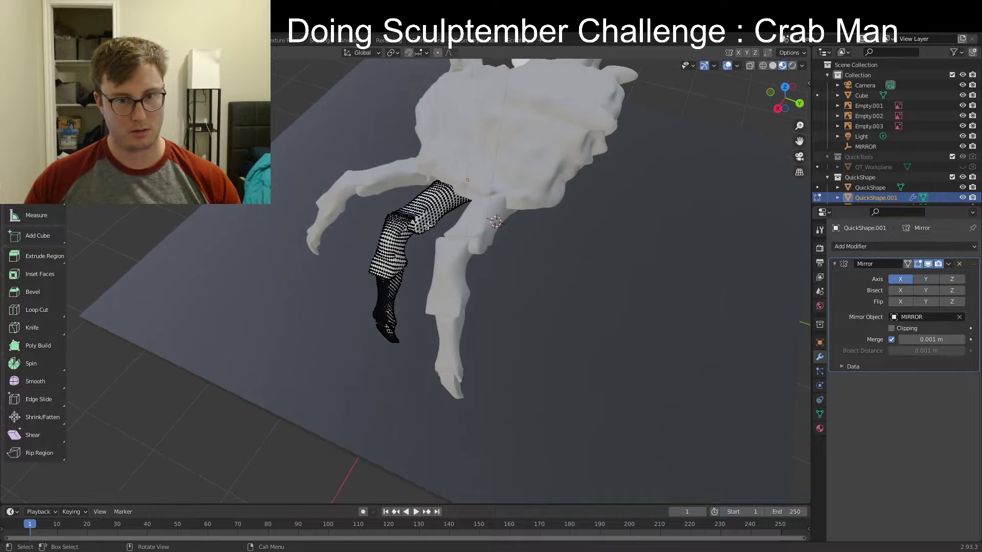
pyautogui.press('l')
pyautogui.moveTo(550, 227); pyautogui.dragTo(619, 231, button='middle')
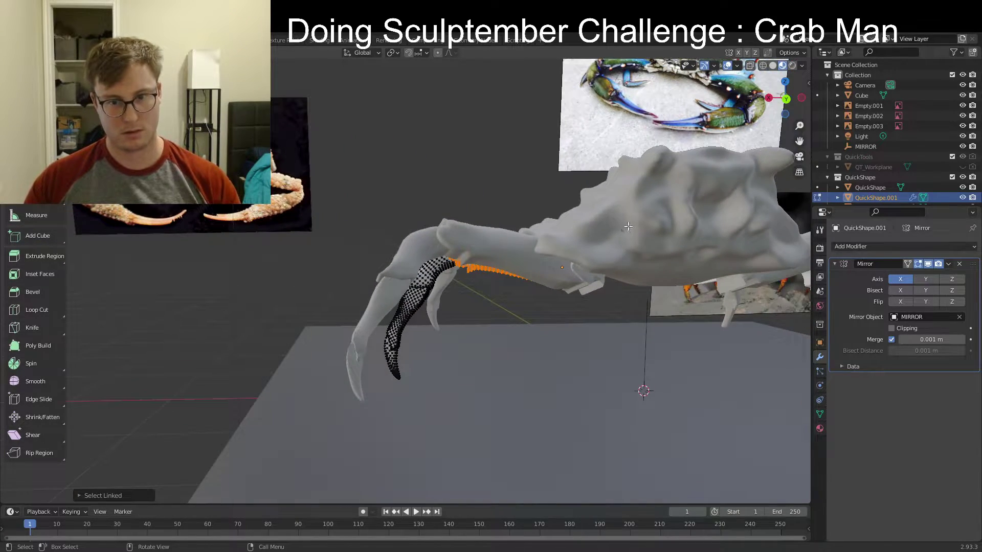
pyautogui.press('r')
pyautogui.rightClick(639, 270)
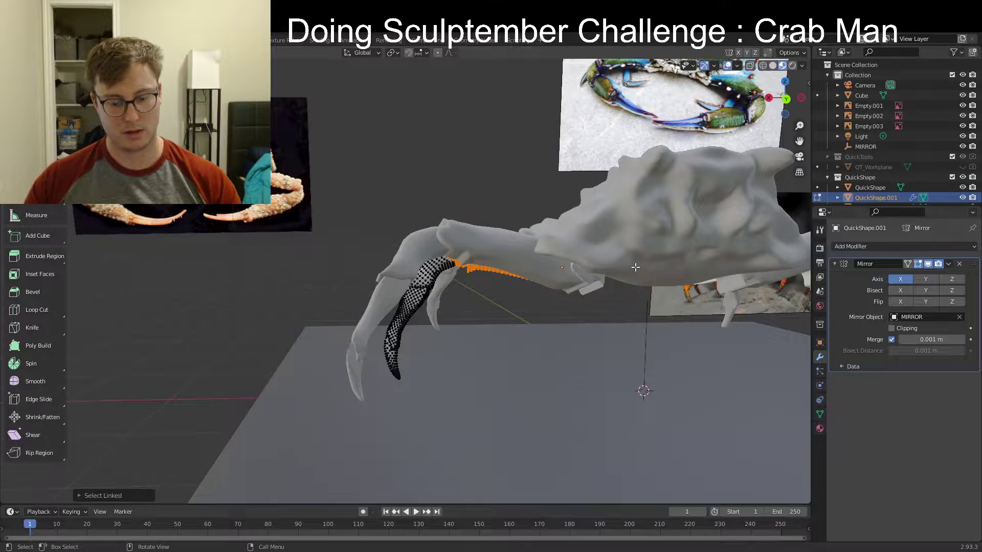
pyautogui.press('.')
pyautogui.click(673, 267)
pyautogui.press('r')
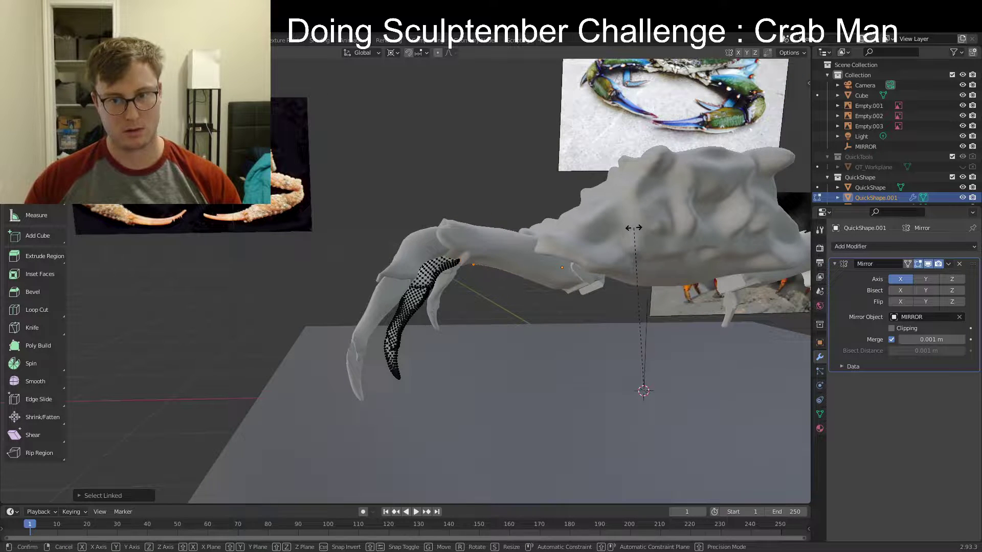
pyautogui.press('Escape')
# Switch the pivot point away from the 3D cursor and rotate the middle leg's upper segment
pyautogui.moveTo(633, 228); pyautogui.dragTo(418, 262, button='middle')
pyautogui.press('.')
pyautogui.click(596, 208)
pyautogui.press('r')
pyautogui.click(625, 262)
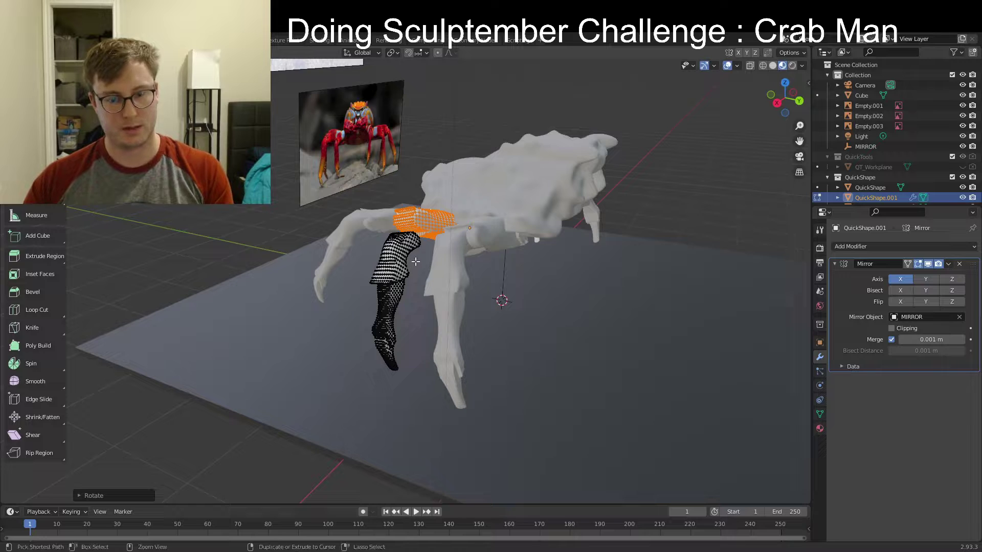
# Move and rotate the middle leg's lower segments to meet the end of the upper segment, and leave Edit Mode
pyautogui.click(415, 262)
pyautogui.press('g')
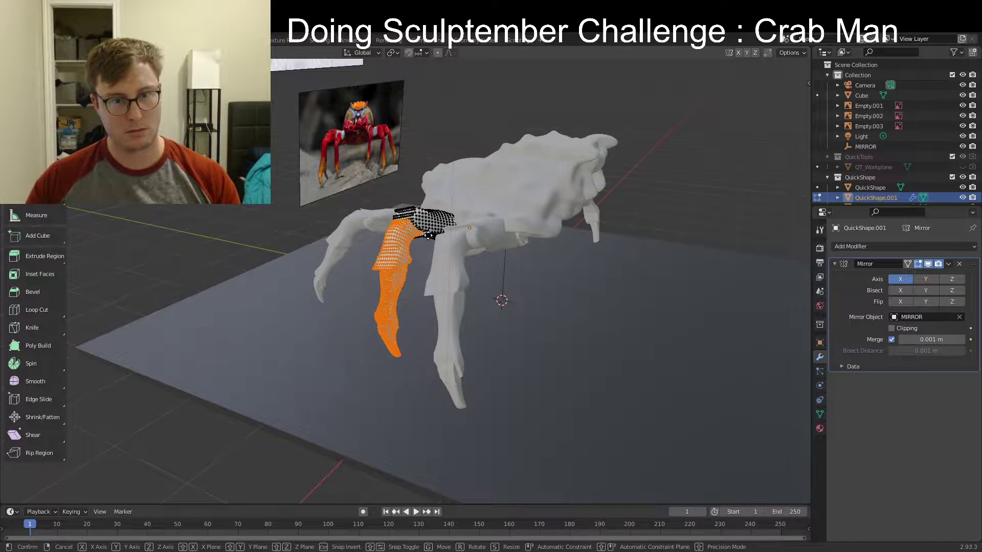
pyautogui.click(428, 236)
pyautogui.moveTo(468, 233); pyautogui.dragTo(360, 208, button='middle')
pyautogui.press('r')
pyautogui.click(347, 197)
pyautogui.press('g')
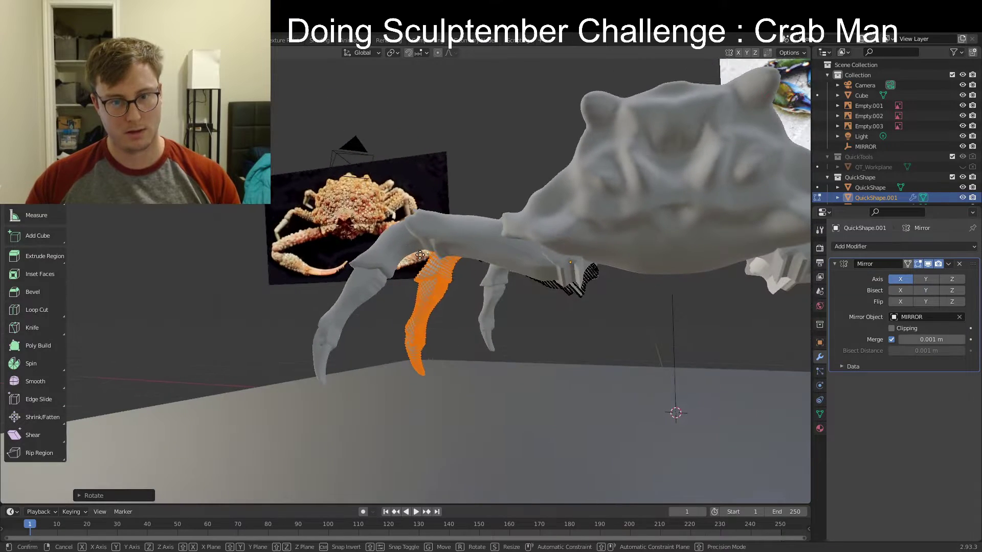
pyautogui.click(394, 235)
pyautogui.moveTo(414, 256); pyautogui.dragTo(592, 272, button='middle')
pyautogui.press('g')
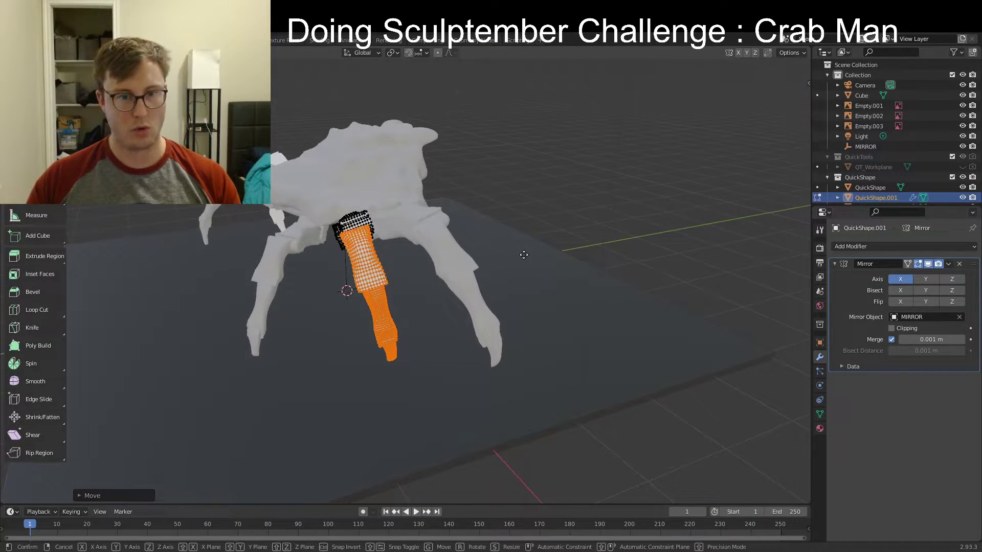
pyautogui.rightClick(528, 251)
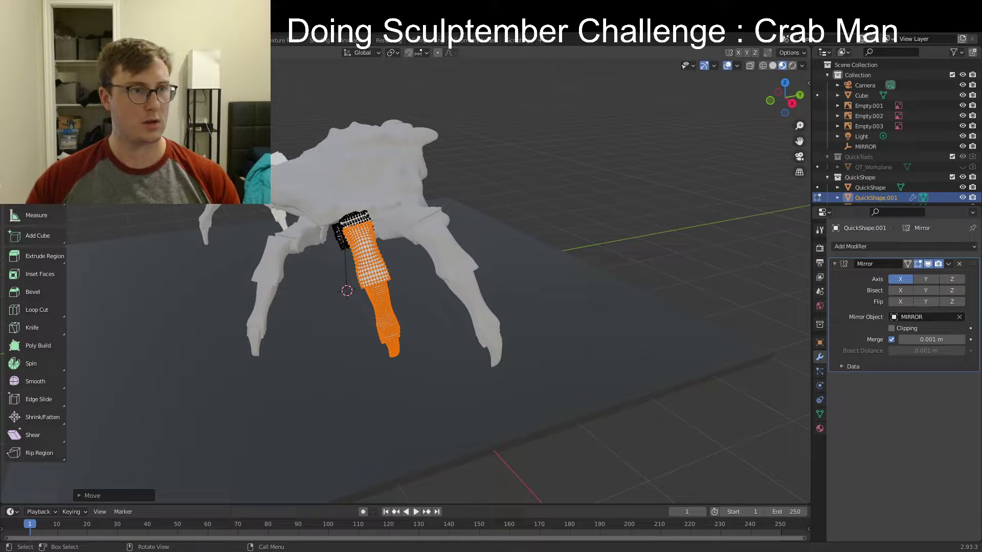
pyautogui.press('Tab')
# Compare the whole crab with the reference images from several angles and save the file
pyautogui.moveTo(450, 285); pyautogui.dragTo(472, 261, button='middle')
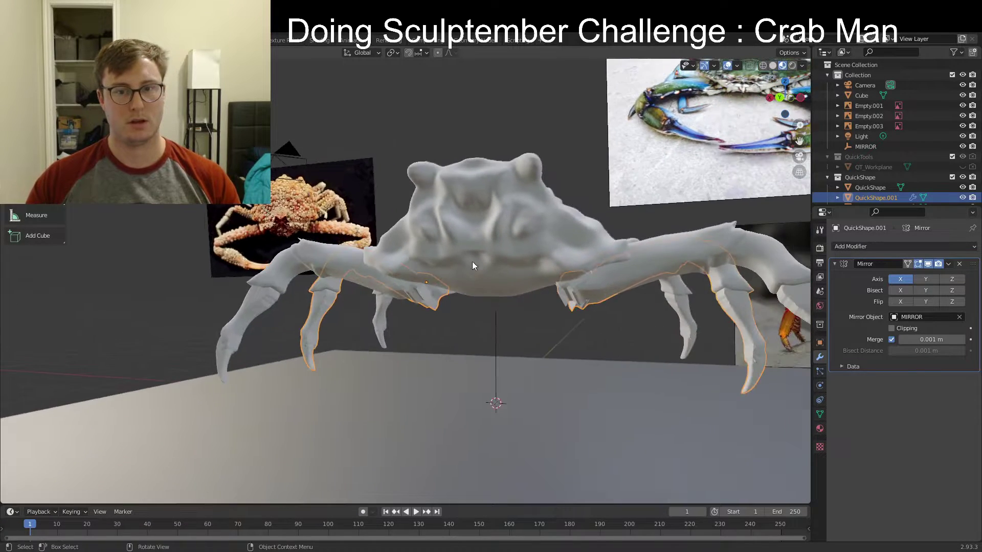
pyautogui.scroll(-8, 472, 262)
pyautogui.moveTo(395, 256); pyautogui.dragTo(474, 271, button='middle')
pyautogui.click(425, 223)
pyautogui.scroll(7, 397, 268)
pyautogui.moveTo(397, 268); pyautogui.dragTo(504, 271, button='middle')
pyautogui.hotkey('ctrl', 's')
pyautogui.scroll(-3, 493, 246)
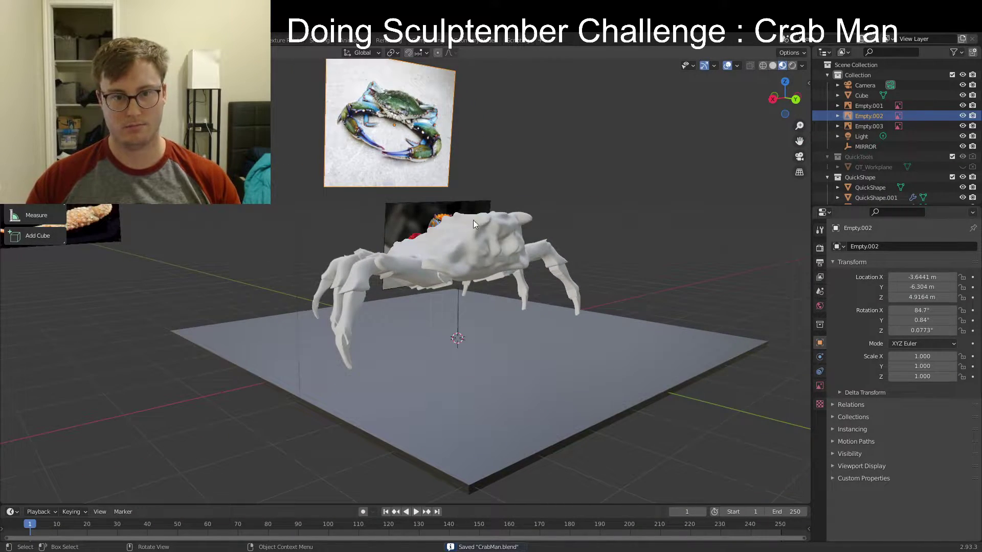
pyautogui.moveTo(473, 224); pyautogui.dragTo(452, 233, button='middle')
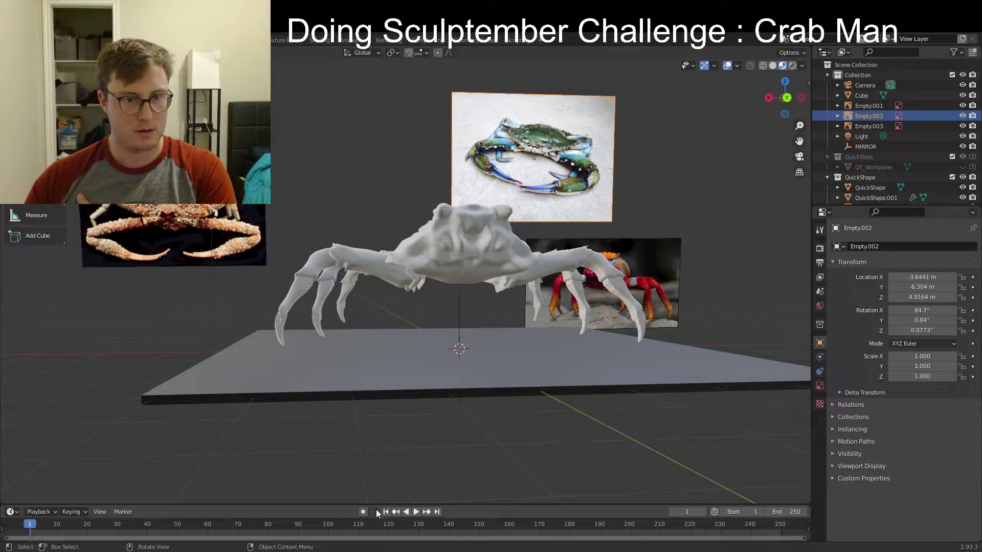
pyautogui.moveTo(497, 270); pyautogui.dragTo(559, 125, button='middle')
pyautogui.hotkey('ctrl', 's')
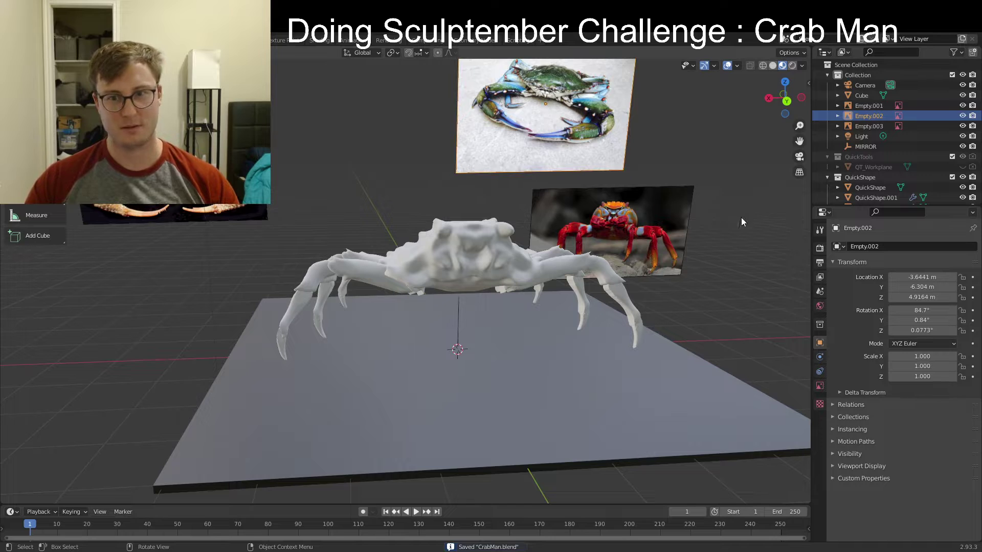
# Duplicate the front leg in place as the base for a claw arm
pyautogui.moveTo(531, 303); pyautogui.dragTo(373, 325, button='middle')
pyautogui.click(389, 326)
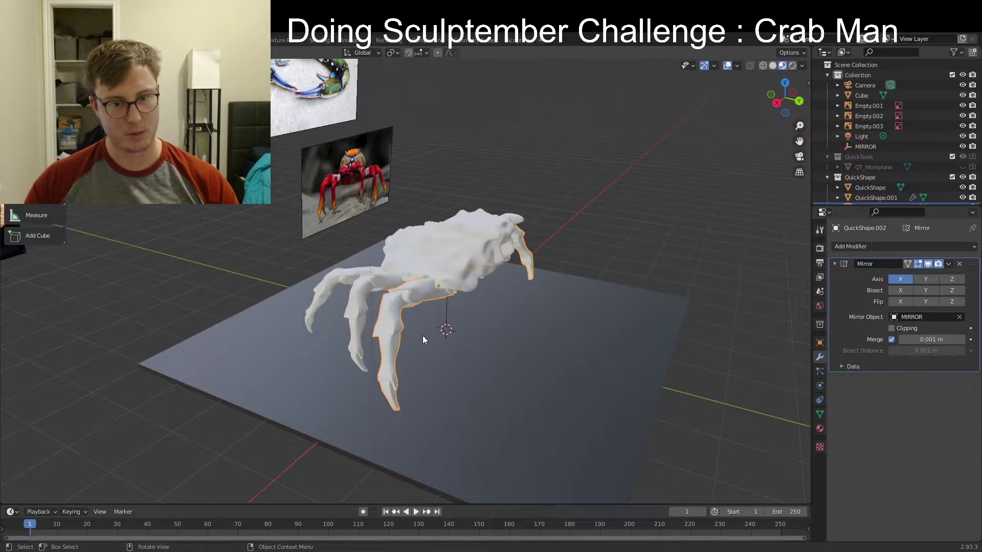
pyautogui.moveTo(461, 332); pyautogui.dragTo(456, 323, button='middle')
pyautogui.hotkey('shift', 'd')
pyautogui.rightClick(436, 307)
pyautogui.press('Tab')
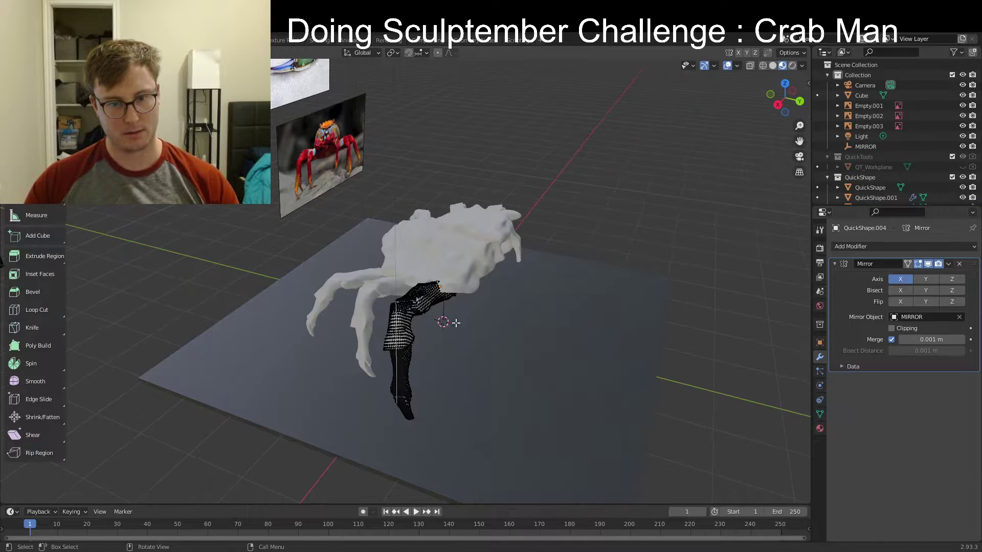
pyautogui.press('Tab')
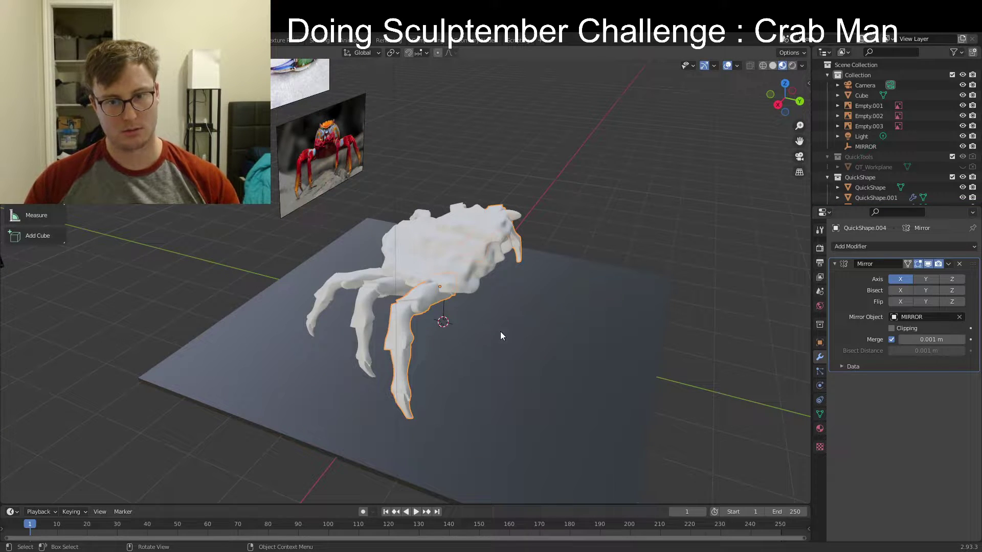
pyautogui.press('x')
pyautogui.press('Escape')
# Move the duplicated leg toward the front of the body and rotate it about Z so it points forward
pyautogui.press('g')
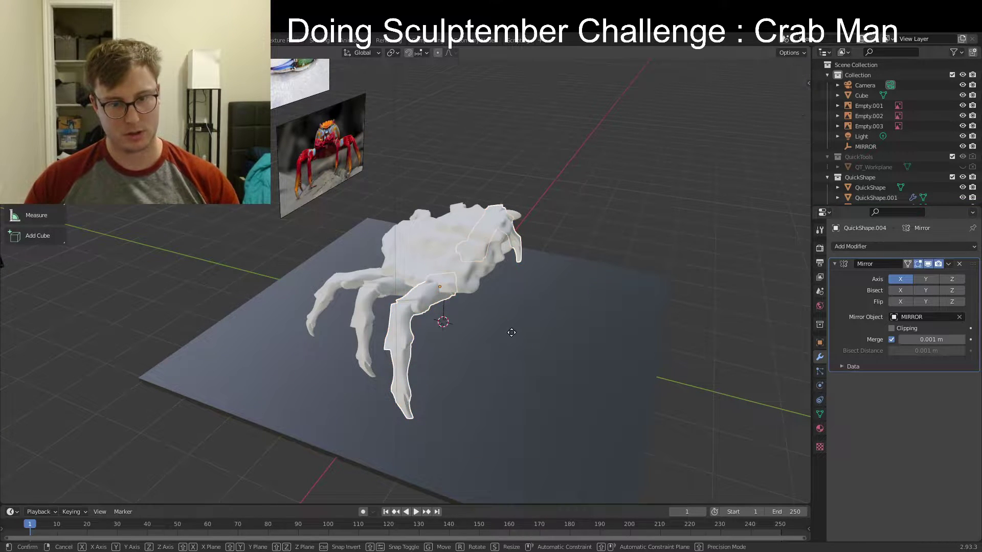
pyautogui.click(553, 339)
pyautogui.moveTo(553, 338); pyautogui.dragTo(541, 289, button='middle')
pyautogui.press('r')
pyautogui.press('z')
pyautogui.click(552, 294)
# Reposition and tilt the forward-pointing limb beside the crab's face, checking its pose against the blue crab reference
pyautogui.press('g')
pyautogui.click(539, 275)
pyautogui.press('r')
pyautogui.click(529, 255)
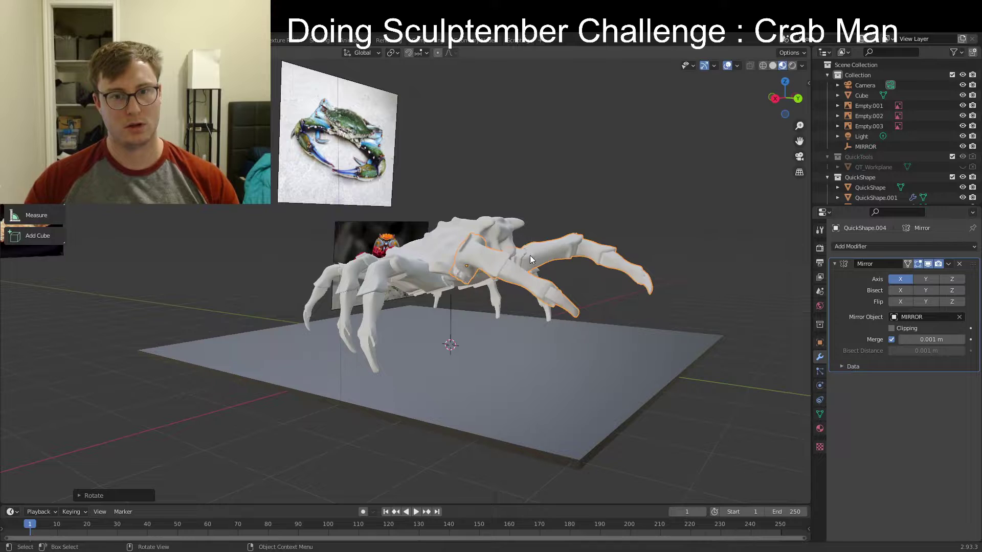
pyautogui.moveTo(530, 255); pyautogui.dragTo(437, 297, button='middle')
pyautogui.scroll(3, 431, 295)
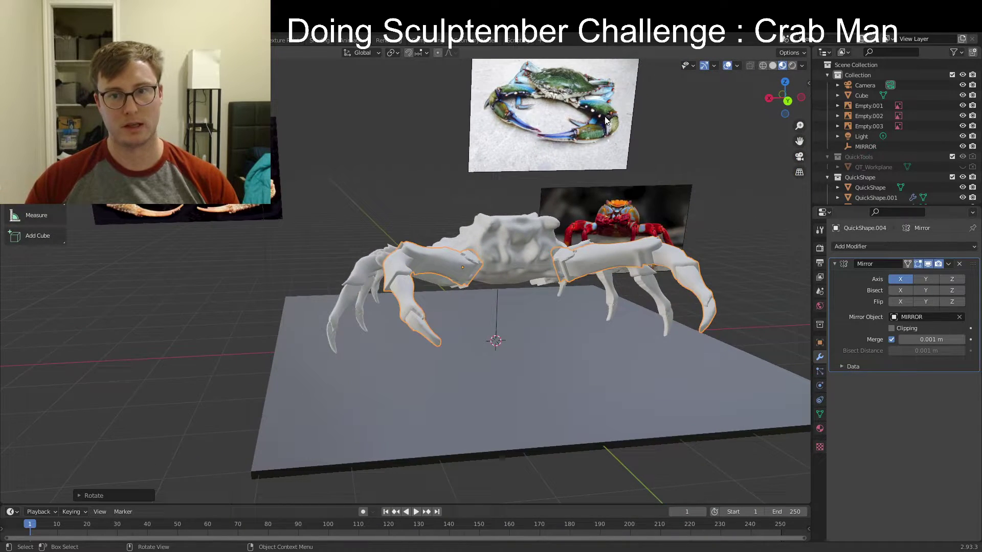
# Thicken the entire claw arm mesh with Shrink/Fatten
pyautogui.moveTo(514, 150); pyautogui.dragTo(481, 302, button='middle')
pyautogui.press('Tab')
pyautogui.press('a')
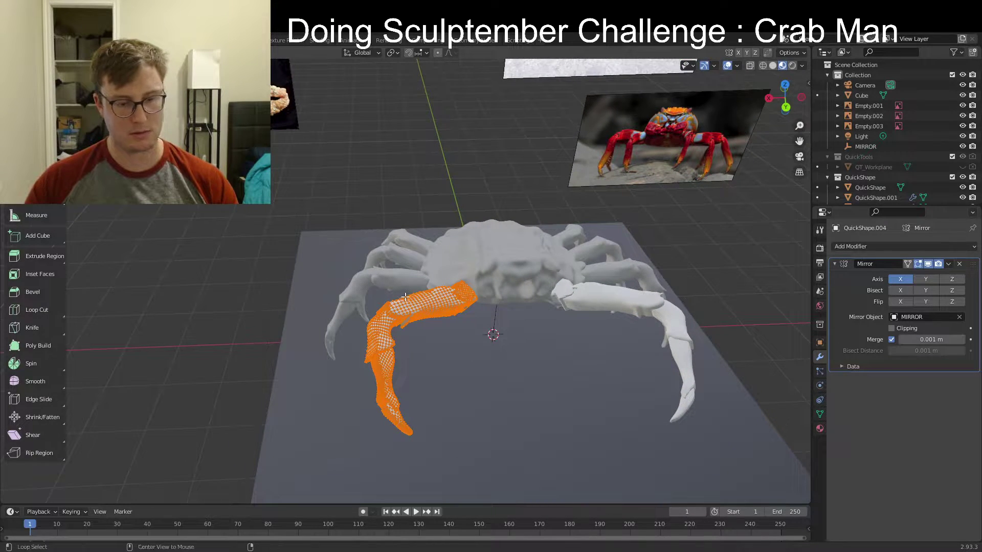
pyautogui.hotkey('alt', 's')
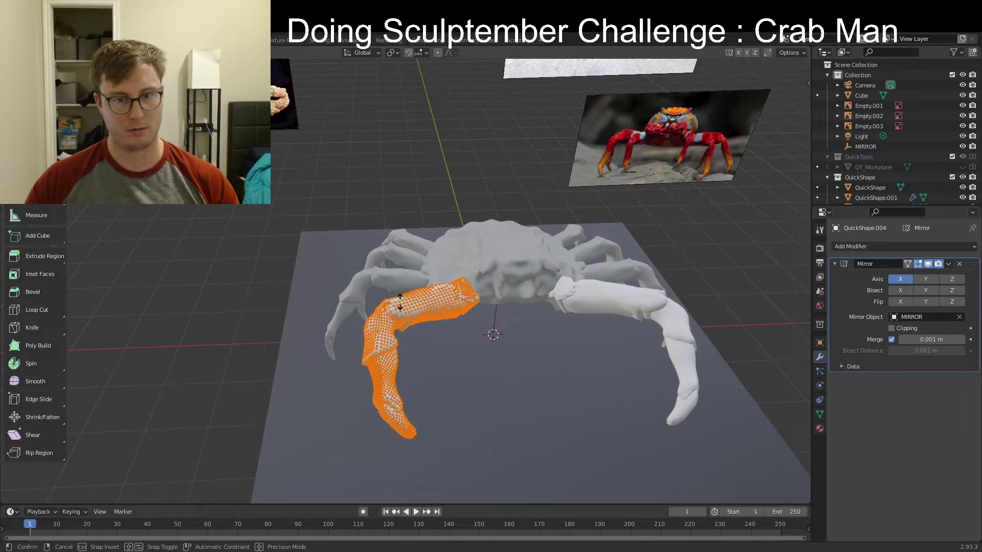
pyautogui.click(400, 303)
pyautogui.press('Tab')
# Select the whole crab without the base, tilt its front upward in side view and adjust its height along Z
pyautogui.moveTo(421, 321)
pyautogui.mouseDown(button='middle')
pyautogui.moveTo(486, 289)
pyautogui.moveTo(426, 271)
pyautogui.moveTo(413, 287)
pyautogui.moveTo(539, 291)
pyautogui.moveTo(576, 278)
pyautogui.moveTo(521, 277)
pyautogui.mouseUp(button='middle')
pyautogui.moveTo(309, 215); pyautogui.dragTo(534, 296)
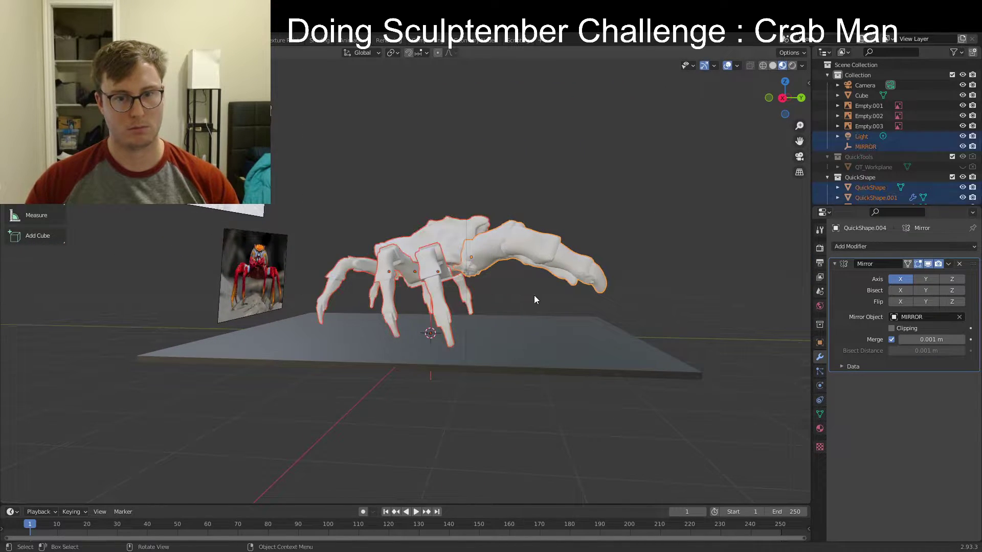
pyautogui.press('KP_3')
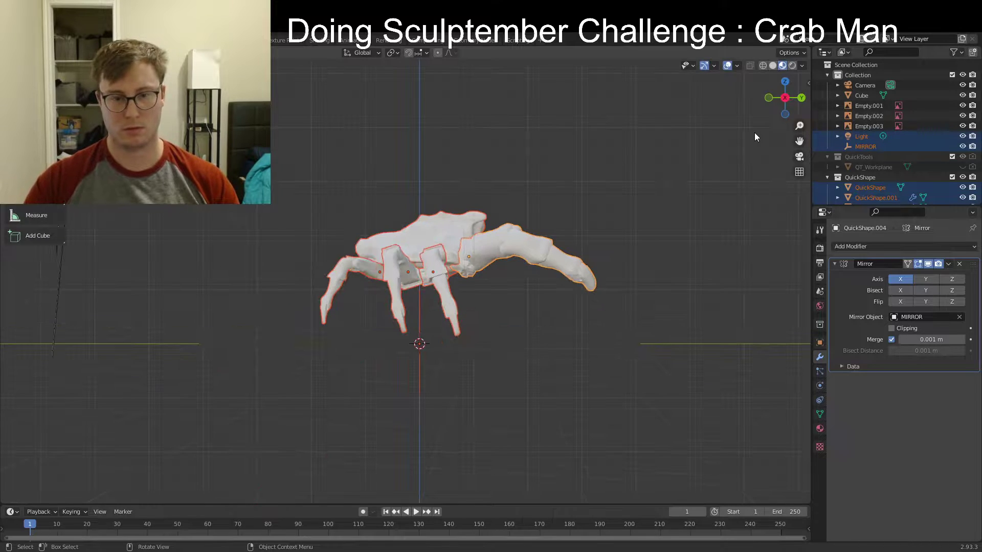
pyautogui.press('r')
pyautogui.click(496, 226)
pyautogui.press('g')
pyautogui.press('z')
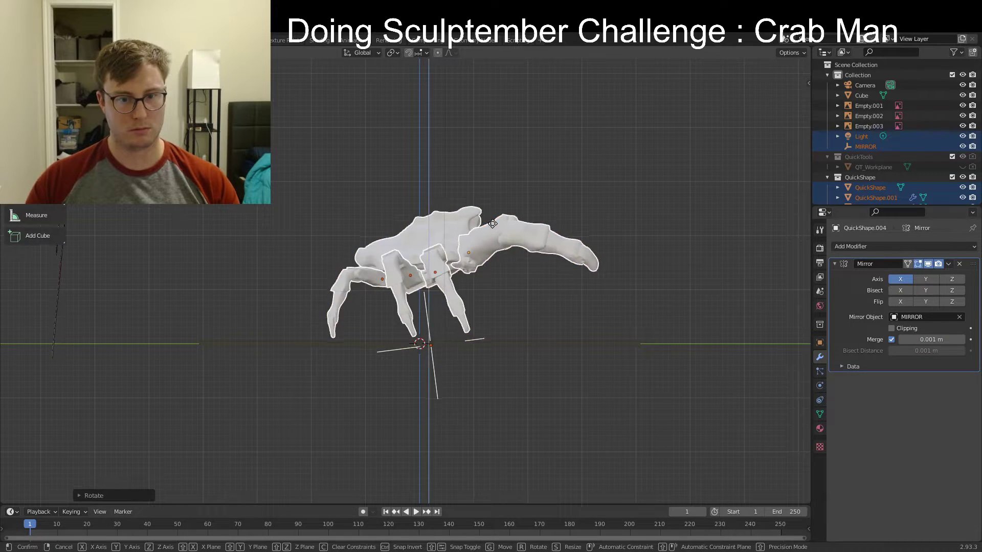
pyautogui.click(659, 318)
pyautogui.moveTo(659, 317); pyautogui.dragTo(502, 282, button='middle')
pyautogui.click(502, 282)
# Select the claw arm's base segment where it joins the body and fatten it with proportional editing
pyautogui.click(432, 260)
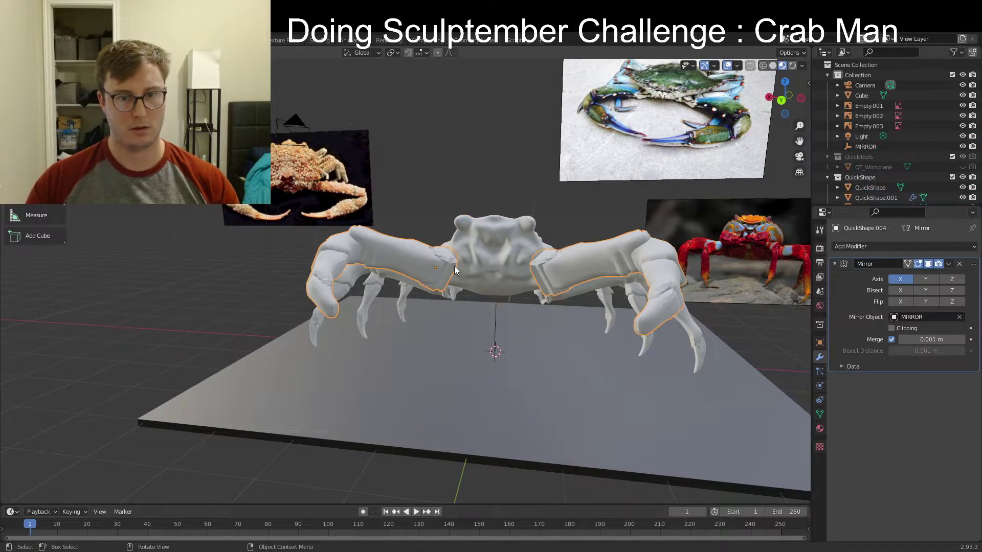
pyautogui.press('Tab')
pyautogui.hotkey('alt', 'a')
pyautogui.click(452, 261)
pyautogui.hotkey('ctrl', 'l')
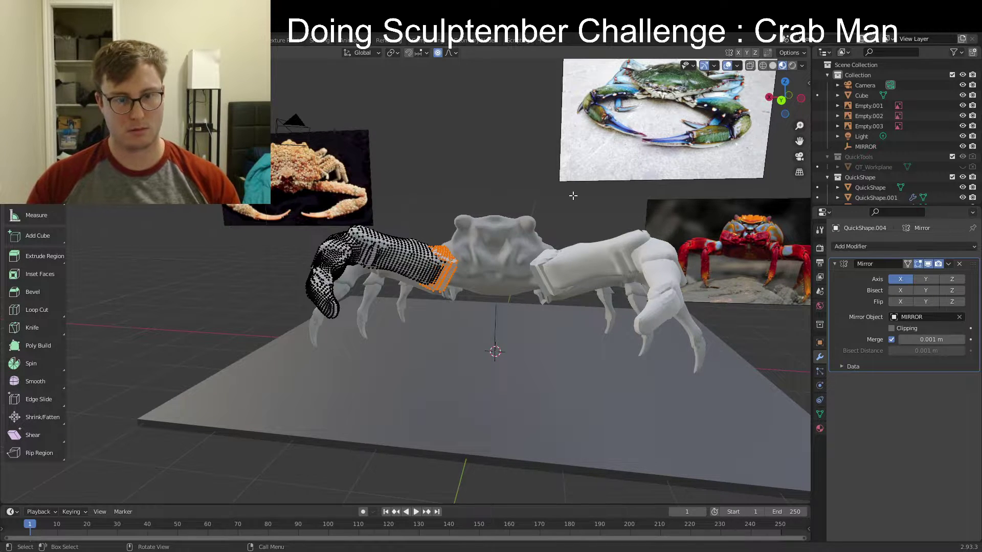
pyautogui.hotkey('alt', 's')
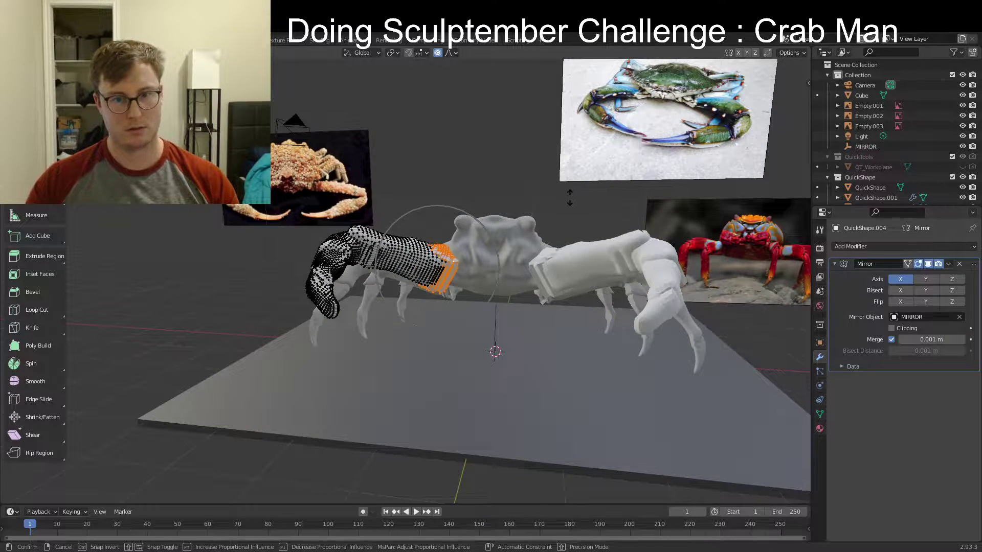
pyautogui.click(541, 219)
# Reposition the claw arm's base segment against the body and save the file
pyautogui.moveTo(541, 219); pyautogui.dragTo(397, 268, button='middle')
pyautogui.press('g')
pyautogui.click(589, 340)
pyautogui.press('Tab')
pyautogui.hotkey('ctrl', 's')
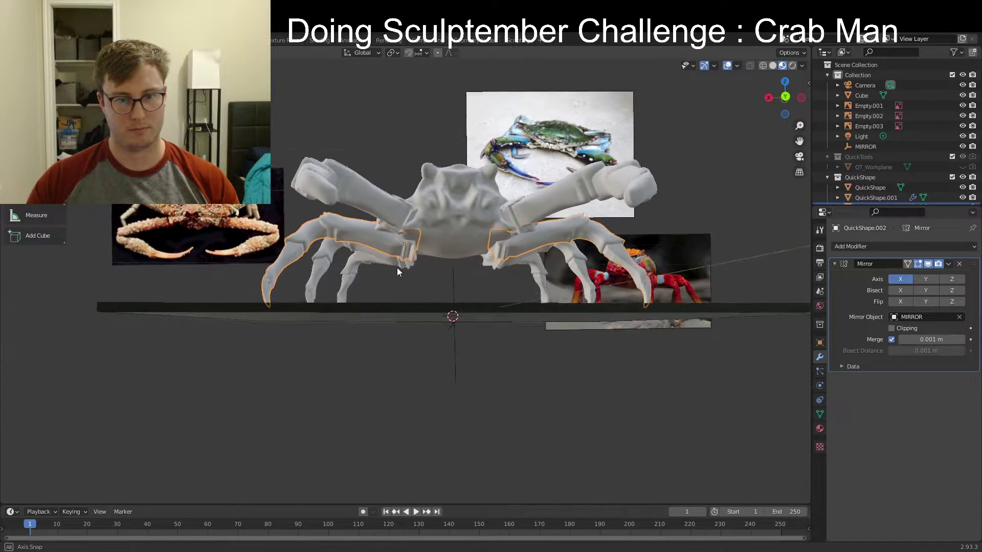
# Raise all the walking legs together along Z and save the file
pyautogui.moveTo(366, 246); pyautogui.dragTo(377, 277)
pyautogui.press('g')
pyautogui.press('z')
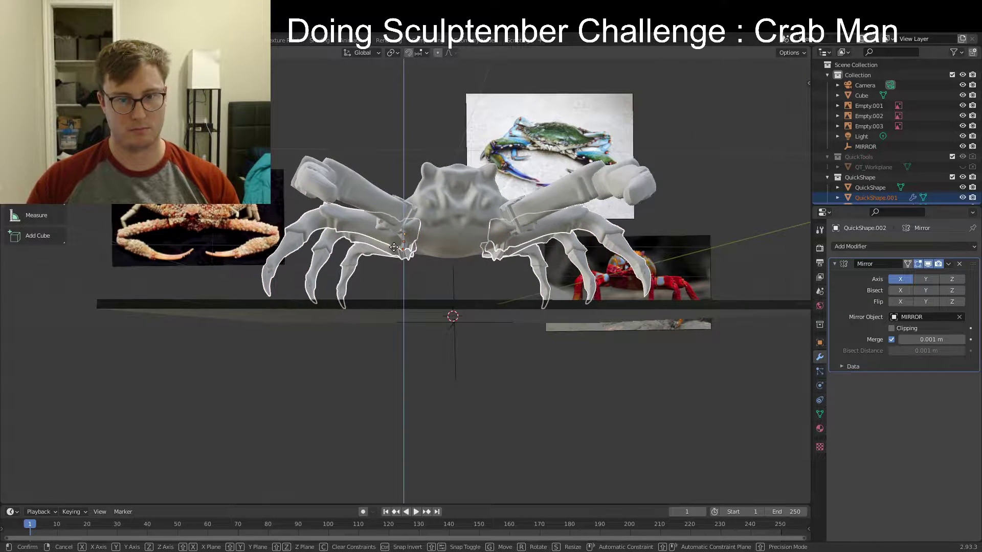
pyautogui.click(376, 239)
pyautogui.moveTo(376, 239); pyautogui.dragTo(382, 336, button='middle')
pyautogui.hotkey('ctrl', 's')
# Check the claw arms from above and select the blue crab reference image
pyautogui.click(342, 309)
pyautogui.moveTo(336, 368); pyautogui.dragTo(385, 300, button='middle')
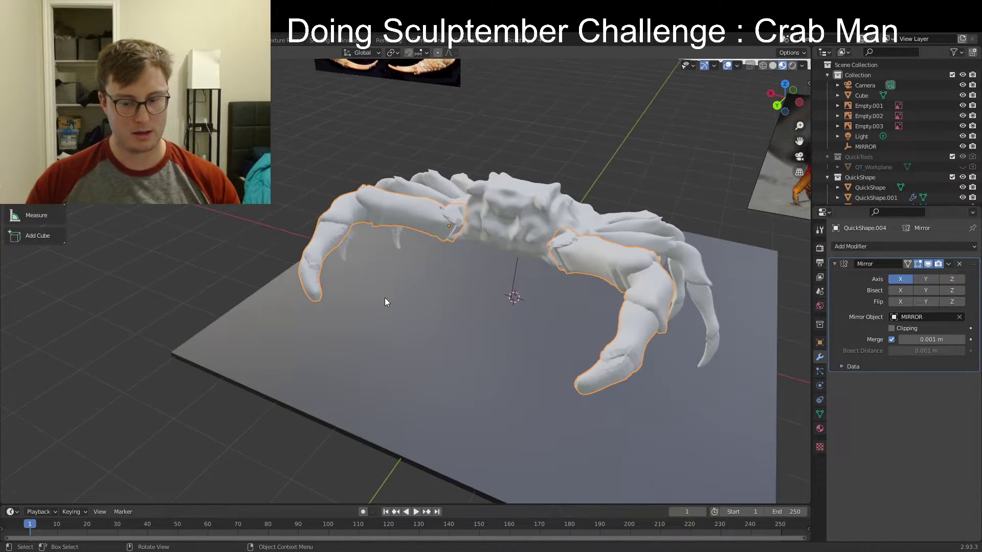
pyautogui.press('KP_7')
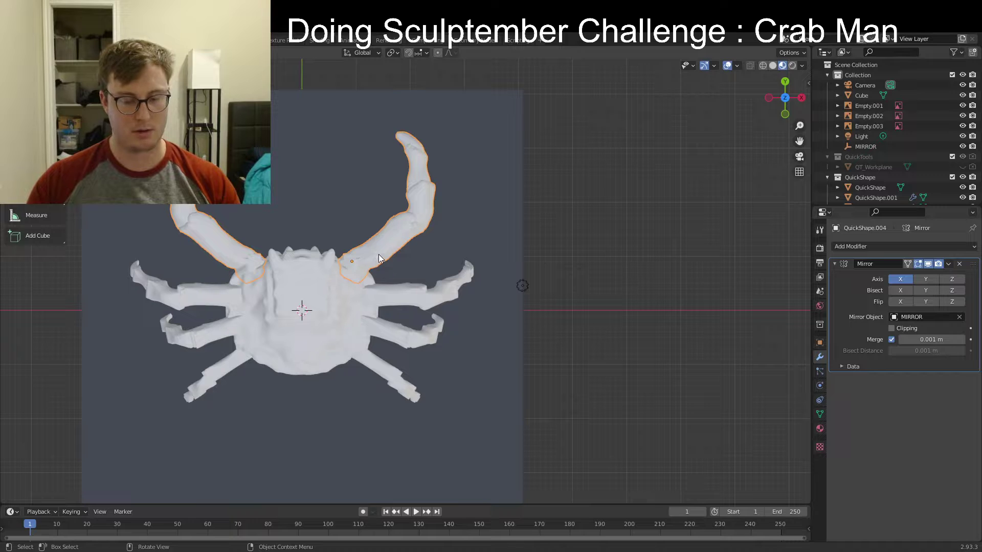
pyautogui.moveTo(379, 258); pyautogui.dragTo(466, 234, button='middle')
pyautogui.click(411, 213)
pyautogui.press('s')
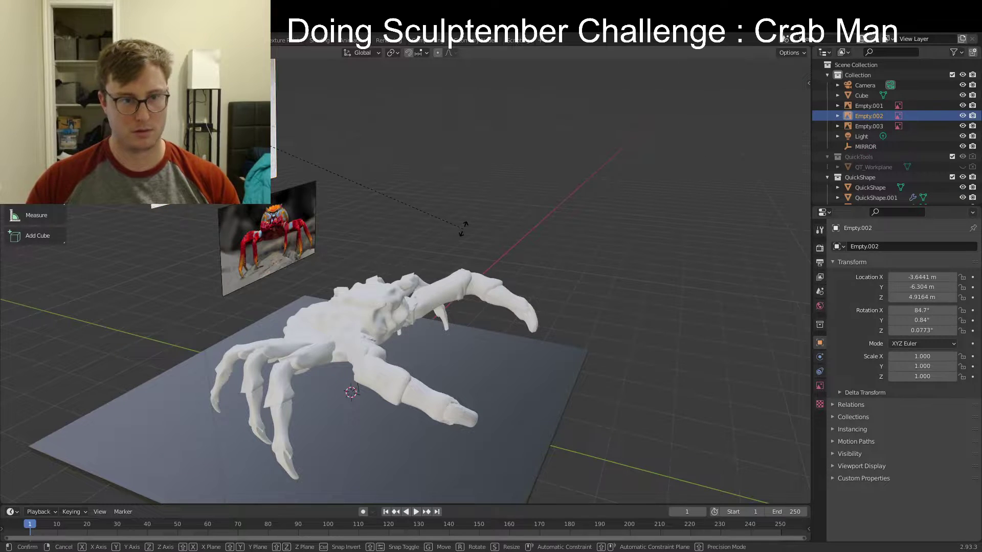
pyautogui.press('x')
pyautogui.press('y')
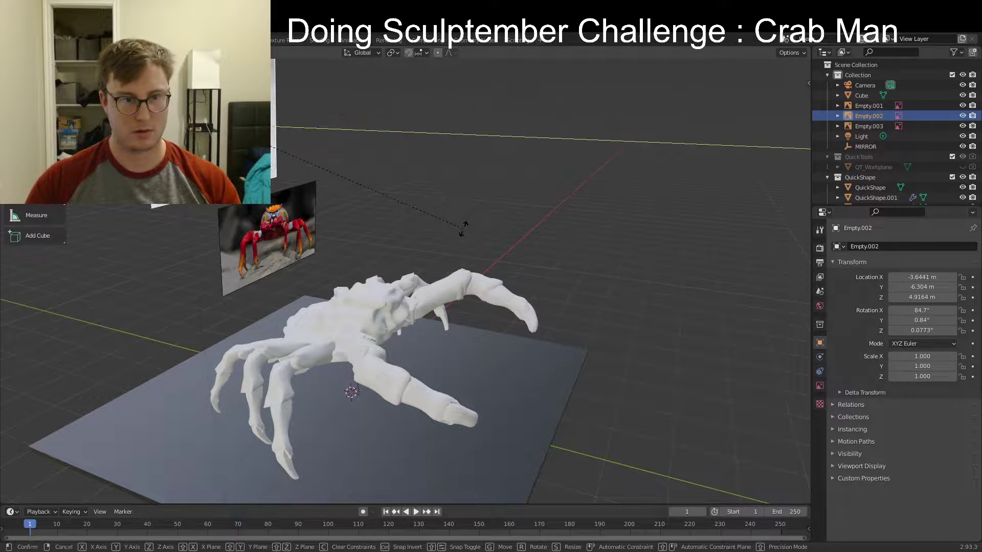
pyautogui.press('x')
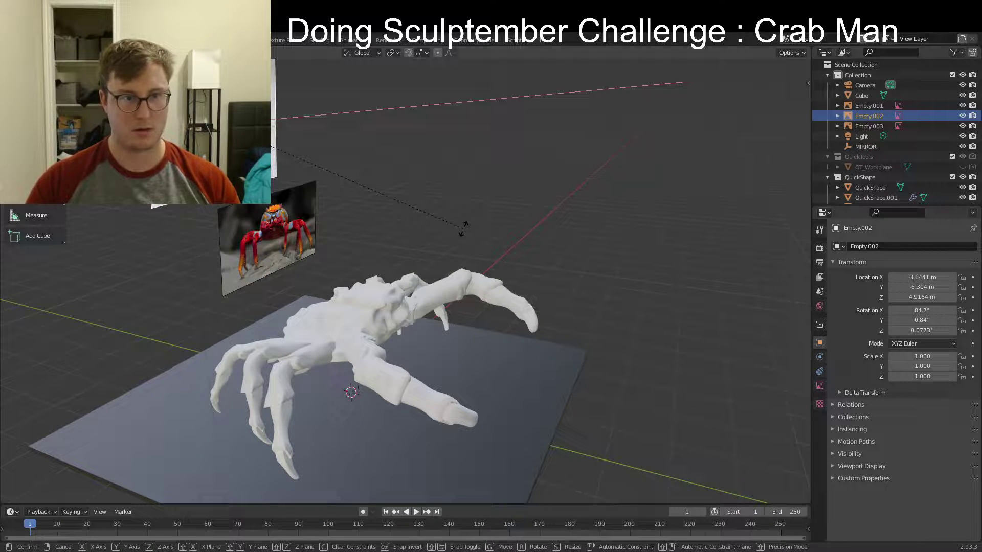
pyautogui.press('Escape')
pyautogui.press('r')
pyautogui.press('x')
pyautogui.press('Escape')
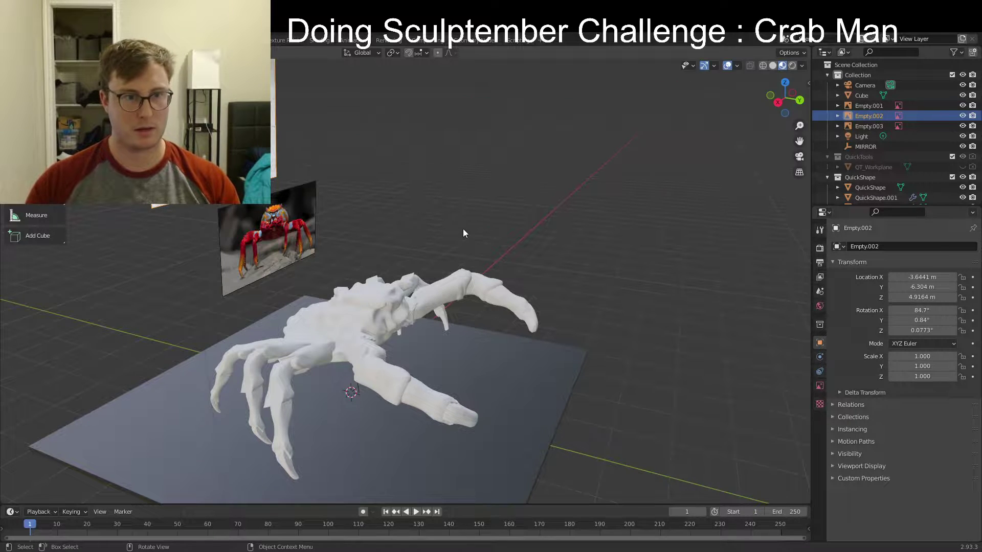
# Bring the blue crab reference image closer to the crab and rotate it about X until it lies flat
pyautogui.press('r')
pyautogui.click(405, 163)
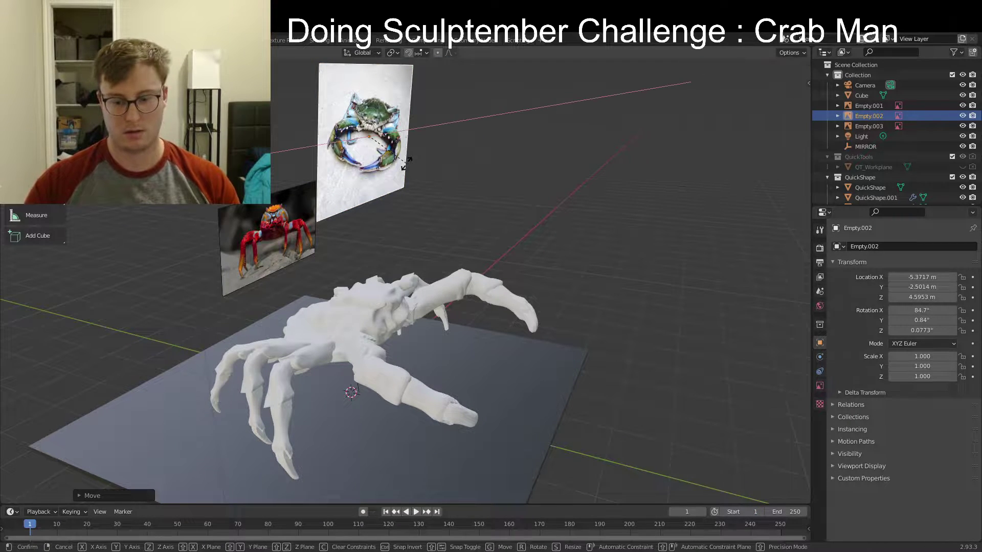
pyautogui.press('r')
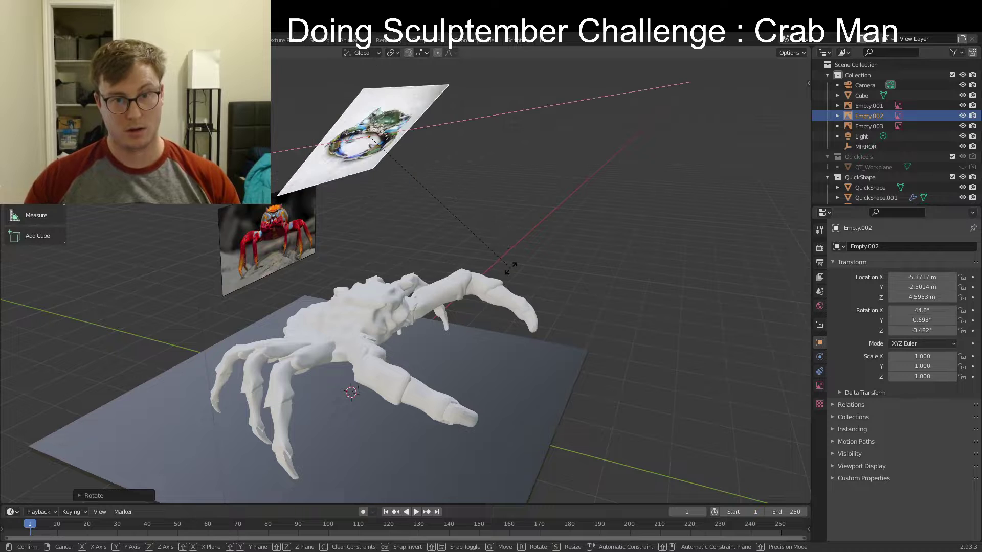
pyautogui.click(365, 339)
# Move the flattened blue crab reference image in top view so it sits just beyond the claw arms
pyautogui.moveTo(364, 204); pyautogui.dragTo(596, 268, button='middle')
pyautogui.scroll(4, 546, 283)
pyautogui.scroll(-2, 545, 286)
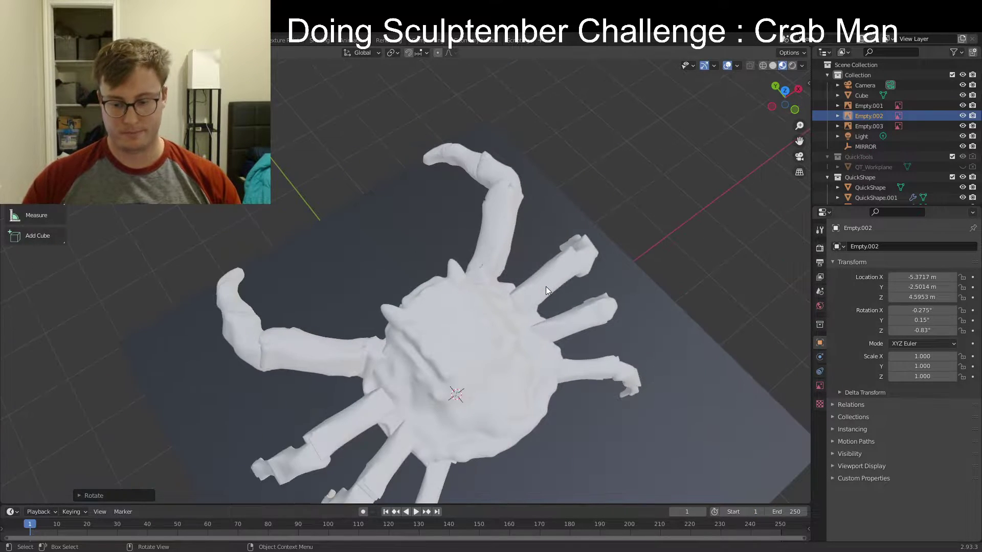
pyautogui.press('KP_7')
pyautogui.scroll(-5, 309, 384)
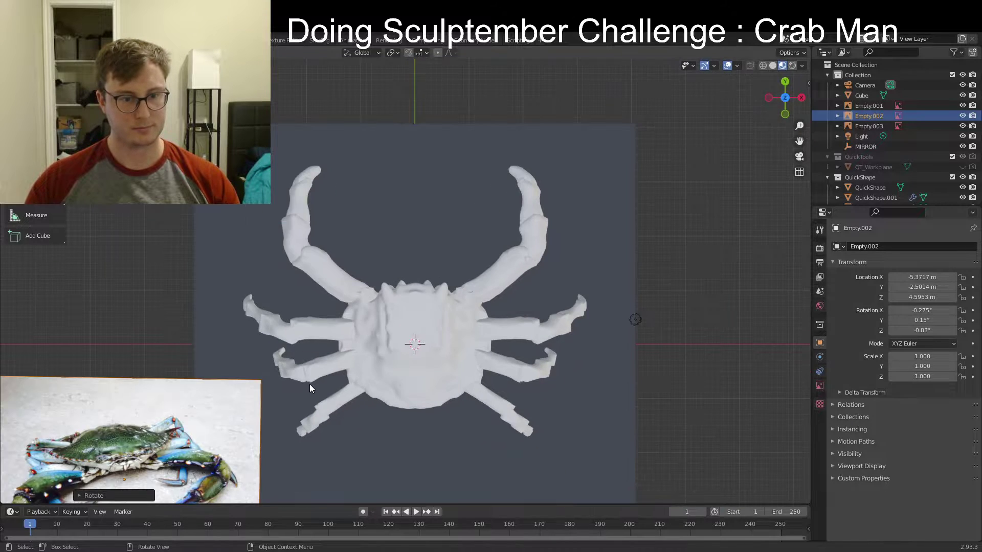
pyautogui.press('g')
pyautogui.click(526, 233)
pyautogui.scroll(5, 504, 263)
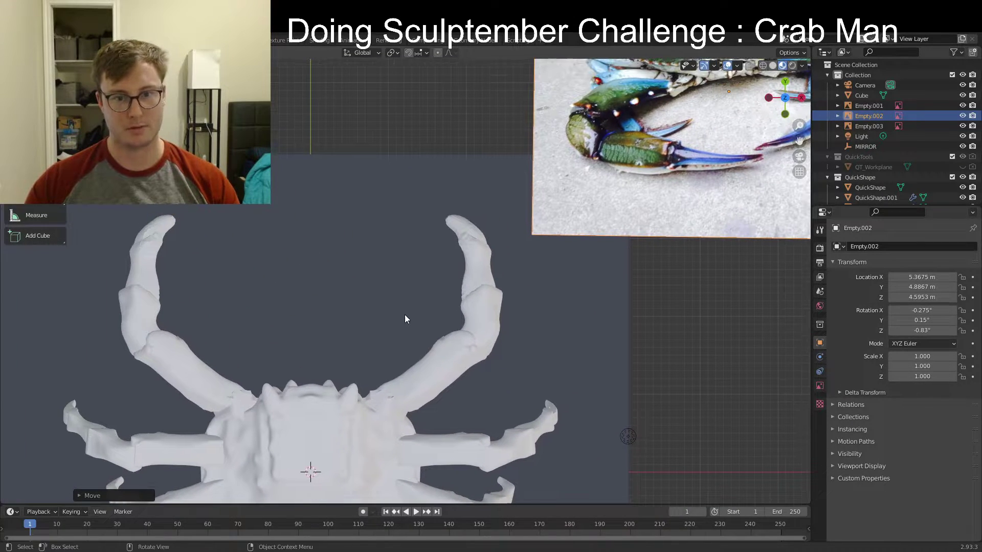
pyautogui.scroll(3, 388, 266)
pyautogui.press('g')
pyautogui.click(486, 152)
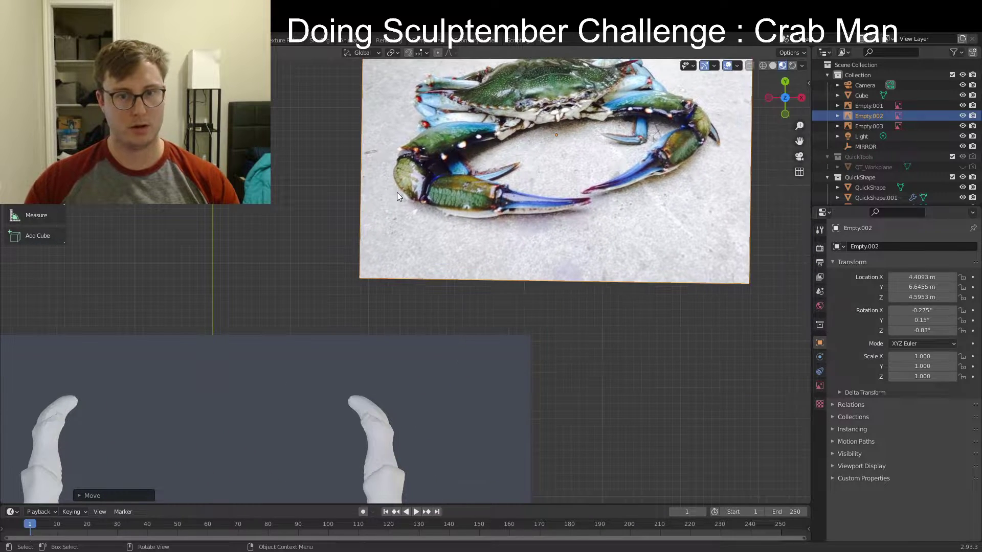
# Delete the curved tip piece from the end of the claw arm mesh
pyautogui.keyDown('shift'); pyautogui.moveTo(318, 215); pyautogui.dragTo(466, 265, button='middle'); pyautogui.keyUp('shift')
pyautogui.scroll(-1, 430, 261)
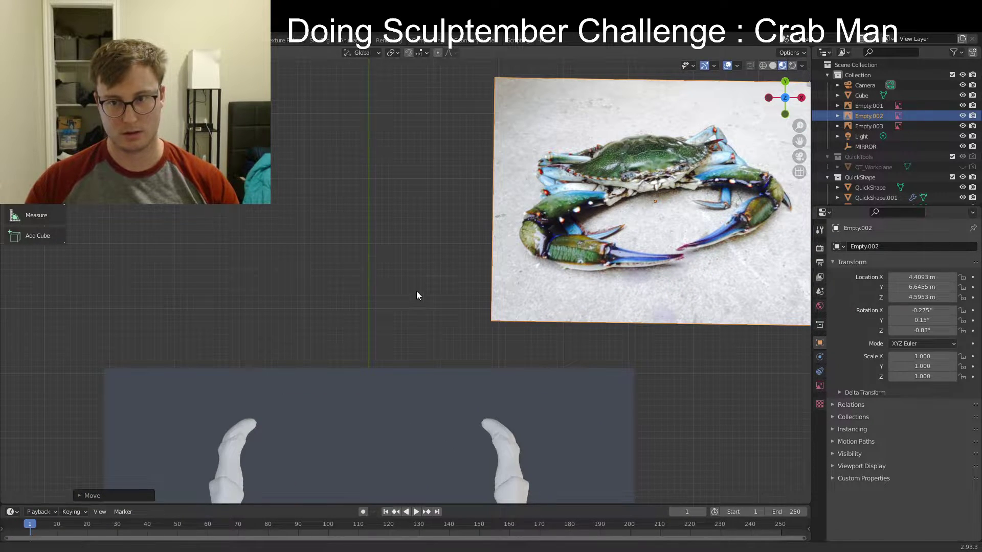
pyautogui.keyDown('shift'); pyautogui.moveTo(416, 290); pyautogui.dragTo(417, 284, button='middle'); pyautogui.keyUp('shift')
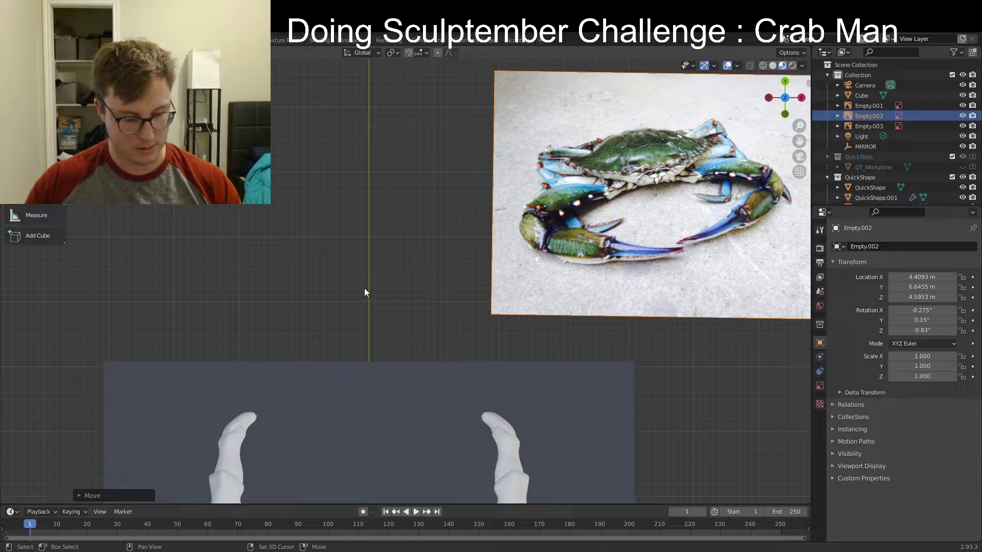
pyautogui.click(508, 438)
pyautogui.press('Tab')
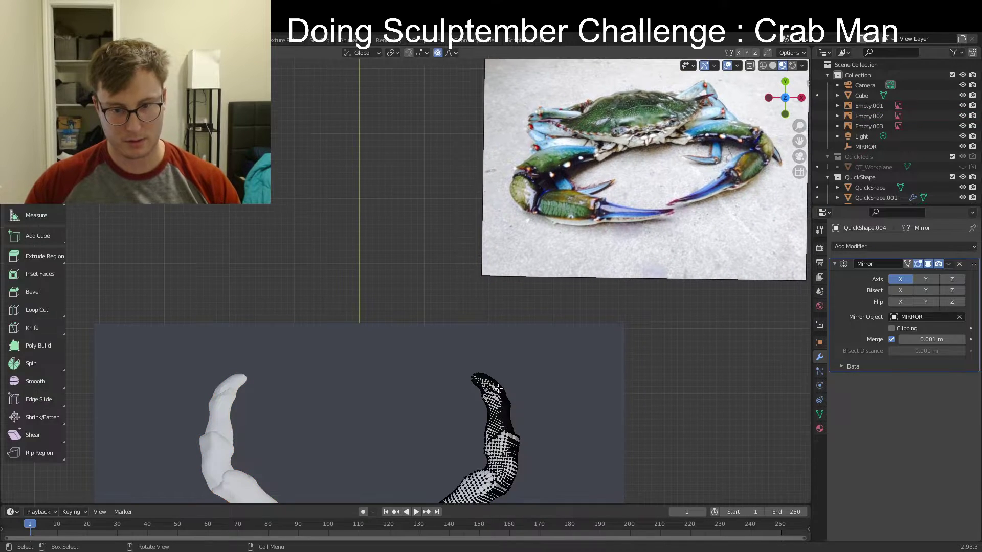
pyautogui.press('l')
pyautogui.press('x')
pyautogui.click(496, 387)
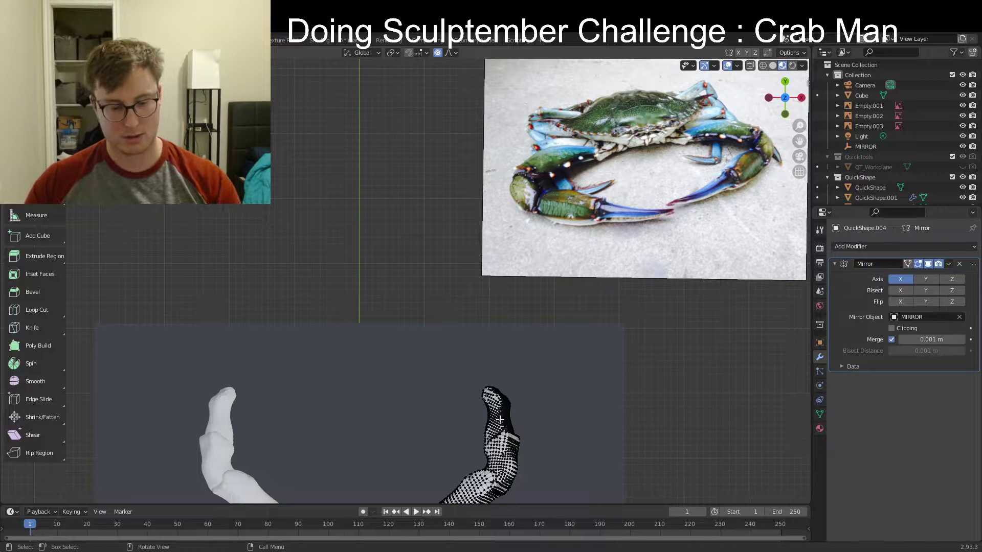
# Select the claw arm's remaining end segment, turn off proportional editing and fatten the segment
pyautogui.hotkey('ctrl', 'l')
pyautogui.press('g')
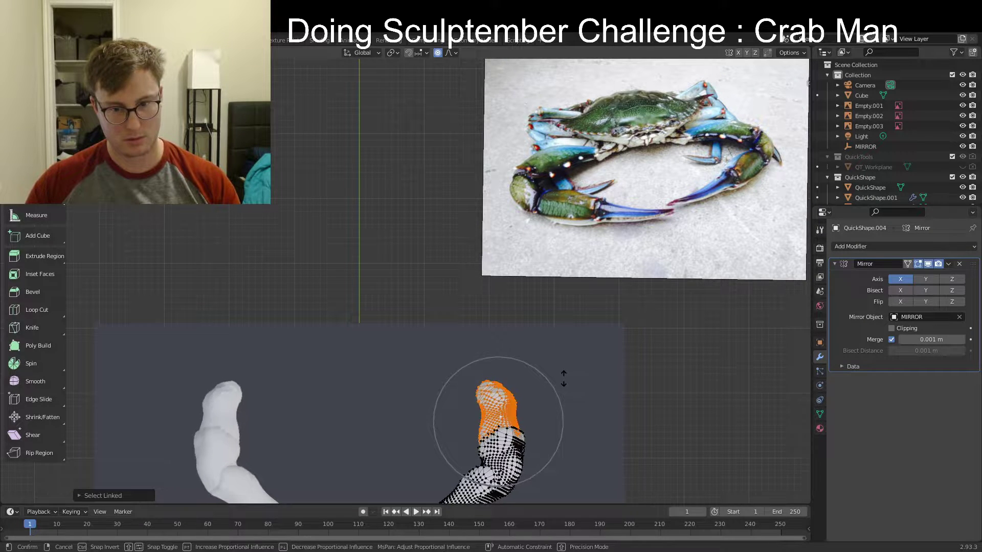
pyautogui.click(561, 382)
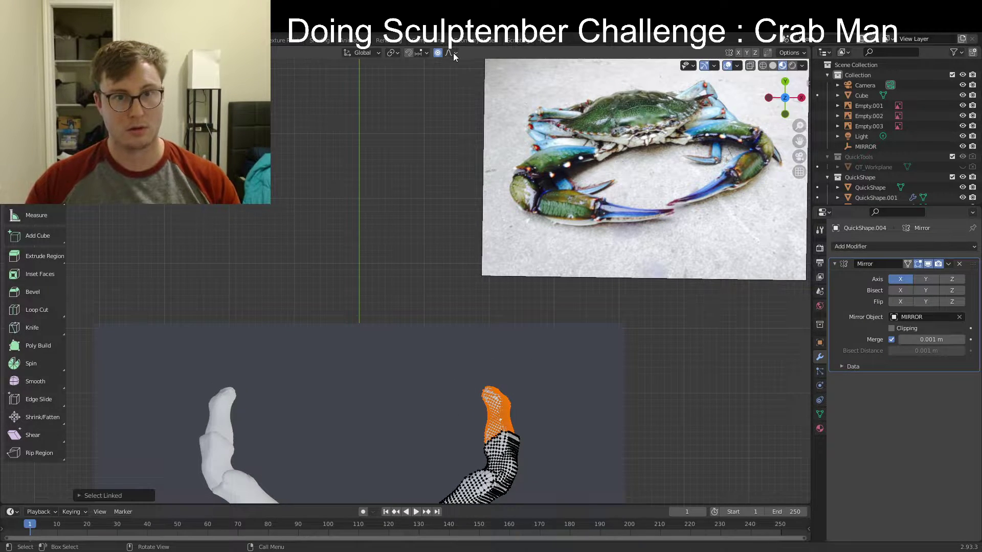
pyautogui.press('s')
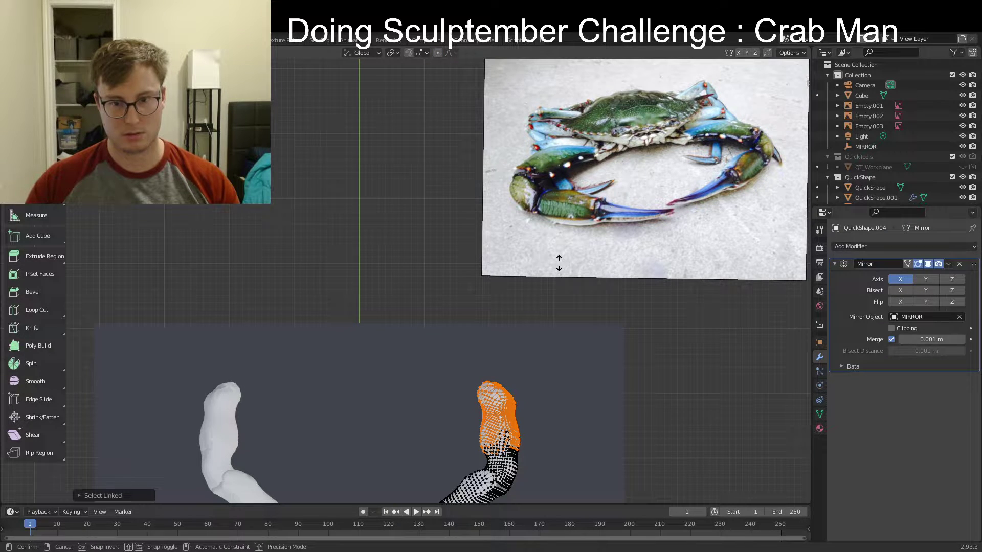
pyautogui.click(559, 263)
# Switch the claw arm to Sculpt Mode and remesh its segments into one continuous surface
pyautogui.keyDown('shift'); pyautogui.moveTo(484, 387); pyautogui.dragTo(365, 316, button='middle'); pyautogui.keyUp('shift')
pyautogui.press('Tab')
pyautogui.press('Tab')
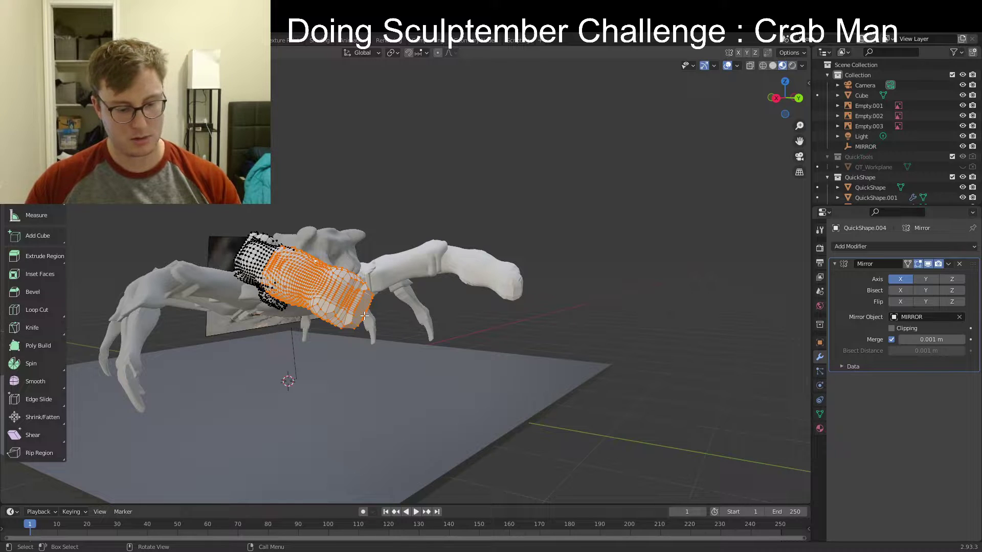
pyautogui.hotkey('ctrl', 'r')
pyautogui.rightClick(372, 312)
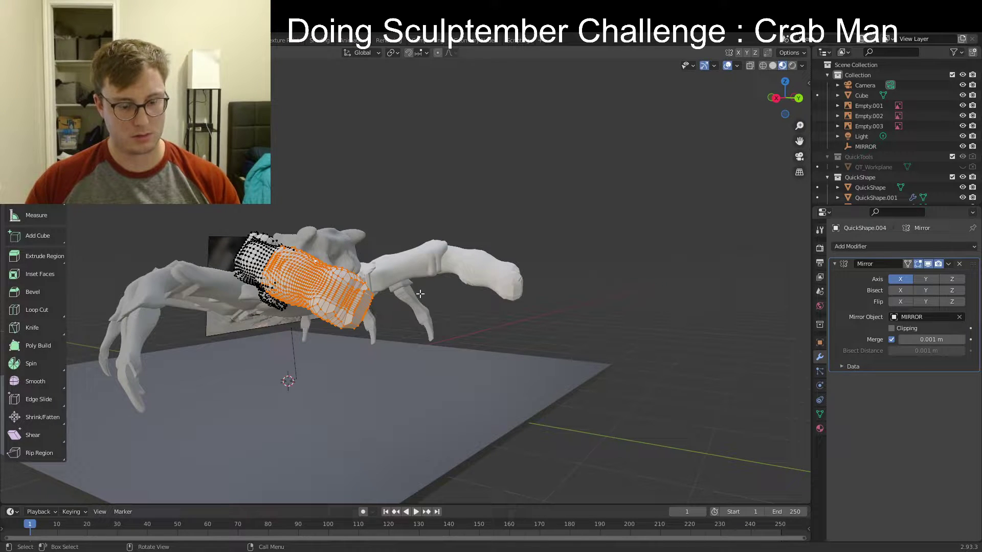
pyautogui.hotkey('ctrl', 'Tab')
pyautogui.click(412, 351)
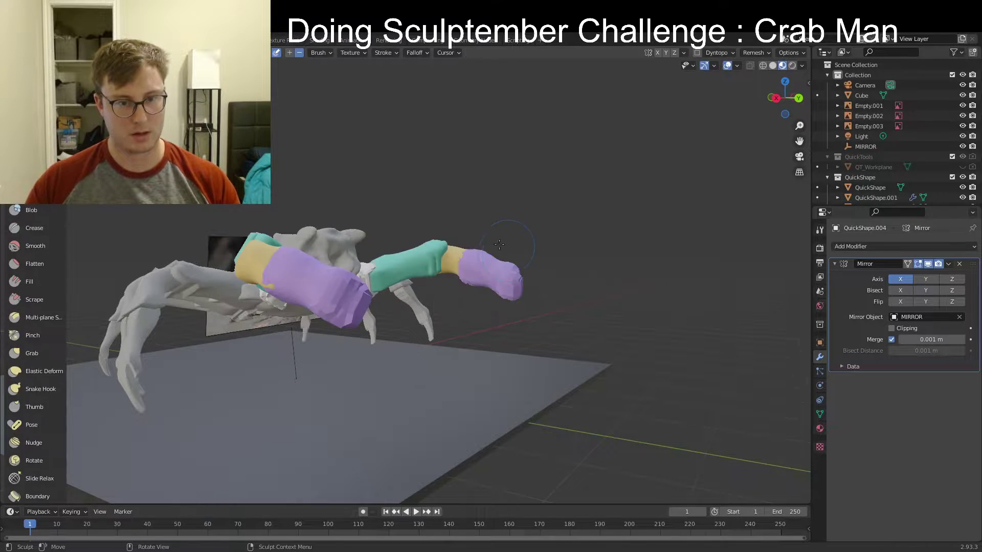
pyautogui.moveTo(492, 251)
pyautogui.mouseDown(button='middle')
pyautogui.moveTo(468, 282)
pyautogui.moveTo(476, 266)
pyautogui.mouseUp(button='middle')
pyautogui.hotkey('ctrl', 'r')
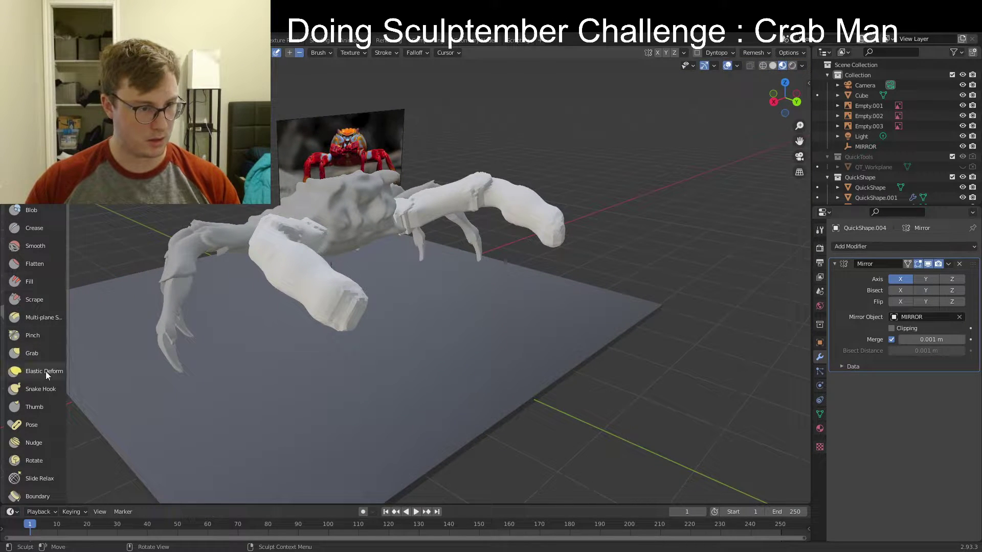
# Try to pull the claw arm's blunt end into a pointed tip with the Snake Hook brush
pyautogui.click(40, 389)
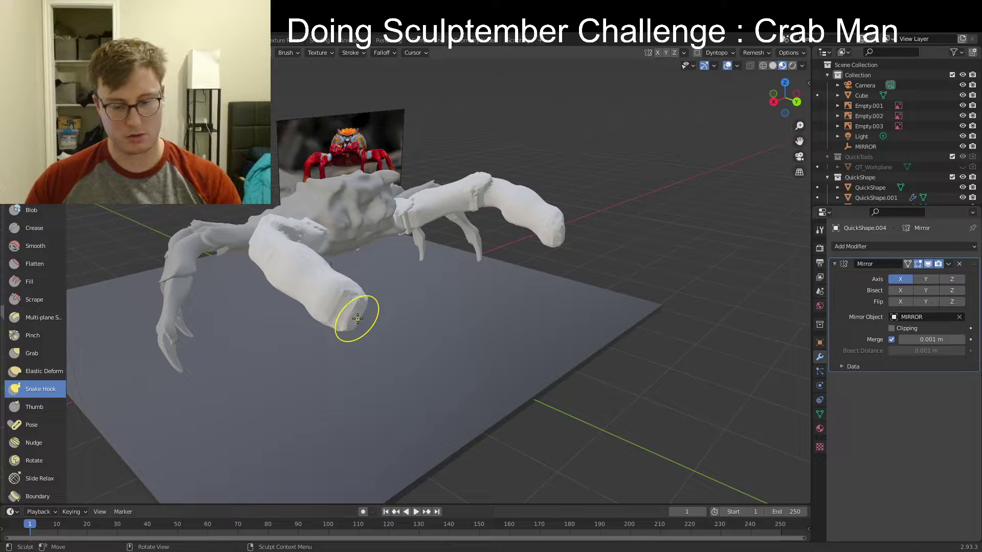
pyautogui.moveTo(358, 315); pyautogui.dragTo(385, 330)
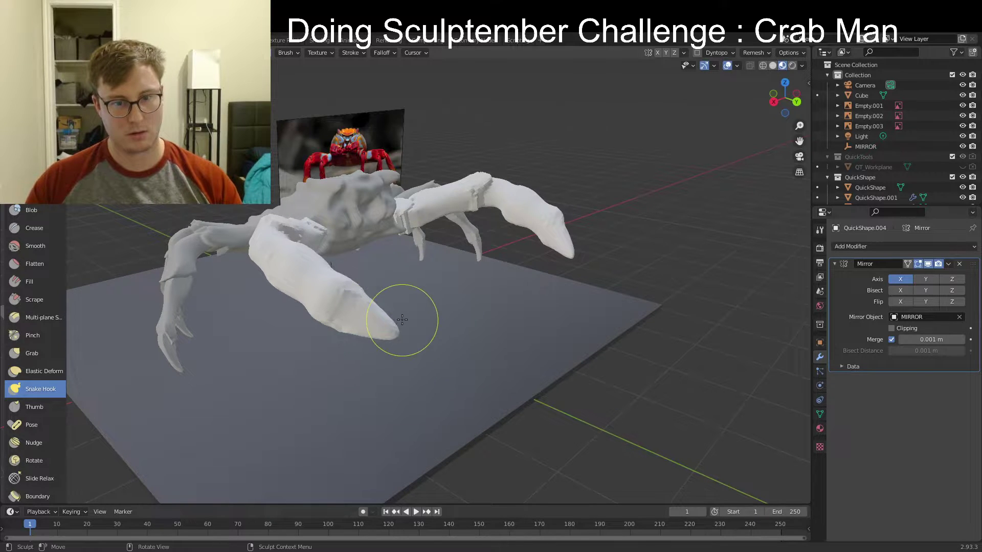
pyautogui.moveTo(405, 313); pyautogui.dragTo(389, 339, button='middle')
pyautogui.hotkey('ctrl', 'z')
pyautogui.moveTo(342, 313); pyautogui.dragTo(395, 335)
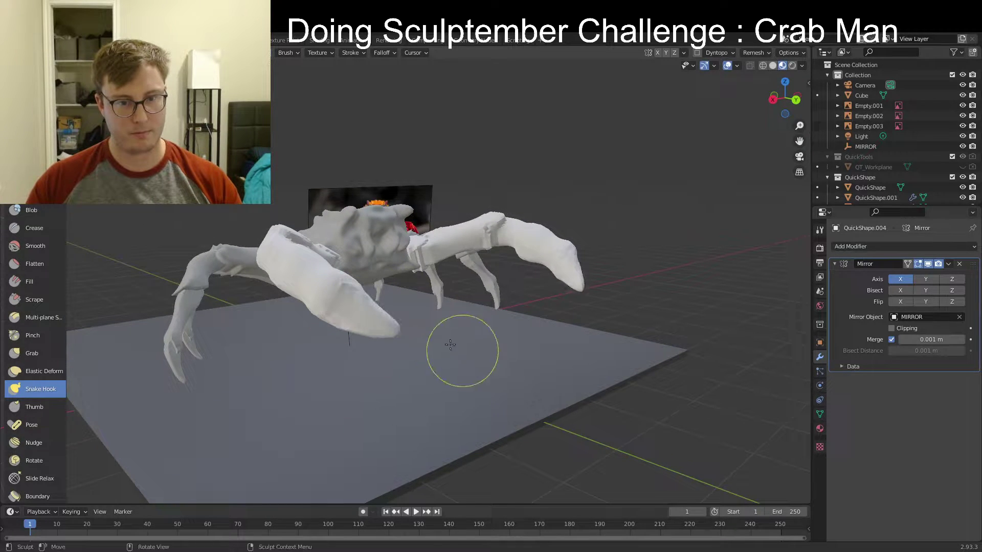
pyautogui.moveTo(462, 351)
pyautogui.mouseDown(button='middle')
pyautogui.moveTo(287, 340)
pyautogui.moveTo(393, 312)
pyautogui.mouseUp(button='middle')
pyautogui.moveTo(388, 306)
pyautogui.mouseDown()
pyautogui.moveTo(347, 330)
pyautogui.moveTo(389, 303)
pyautogui.moveTo(383, 313)
pyautogui.mouseUp()
pyautogui.moveTo(308, 314); pyautogui.dragTo(471, 302, button='middle')
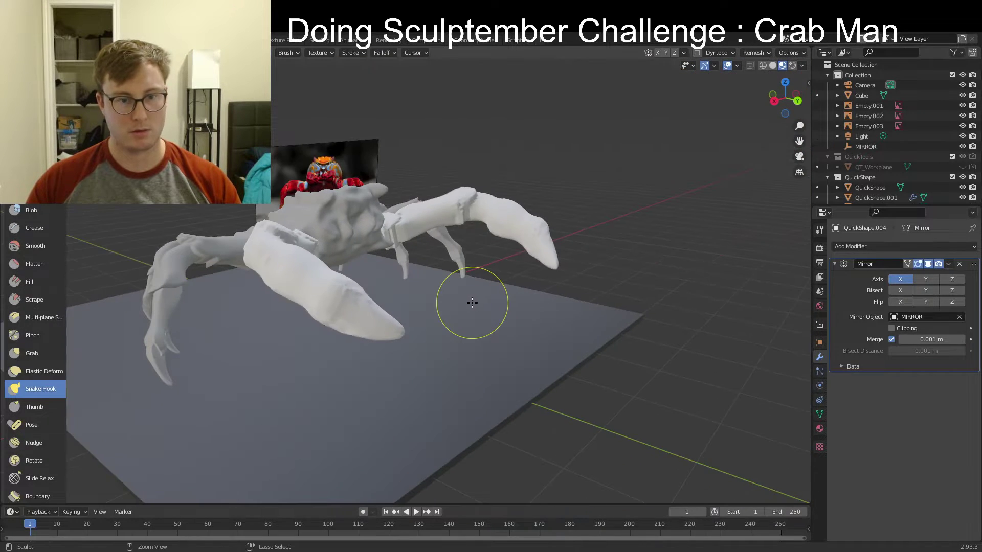
pyautogui.hotkey('ctrl', 'z')
pyautogui.hotkey('ctrl', 'z')
# Remesh the claw arm, apply its transform in Object Mode and return it to Sculpt Mode
pyautogui.hotkey('ctrl', 'r')
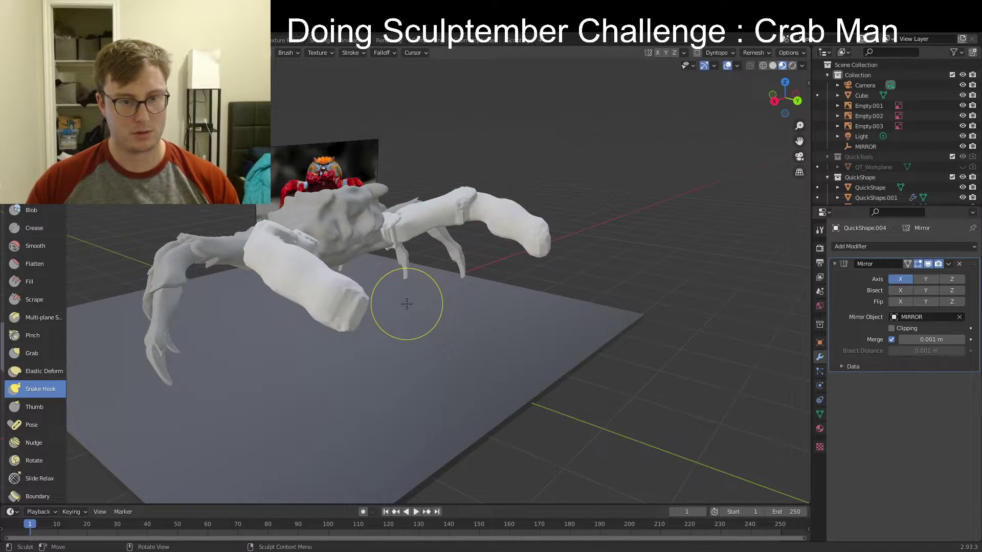
pyautogui.hotkey('ctrl', 'Tab')
pyautogui.click(377, 296)
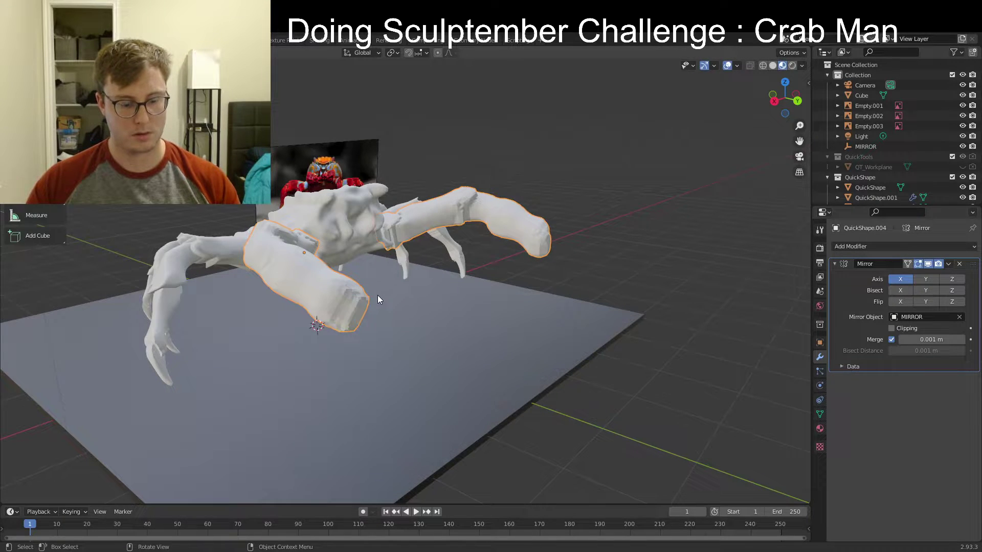
pyautogui.hotkey('ctrl', 'a')
pyautogui.click(378, 295)
pyautogui.hotkey('ctrl', 'Tab')
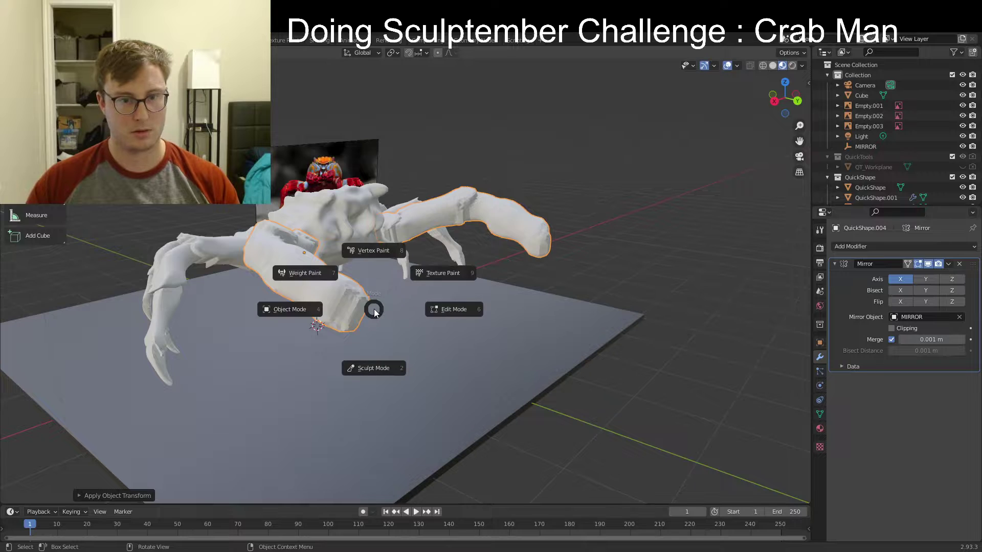
pyautogui.click(367, 320)
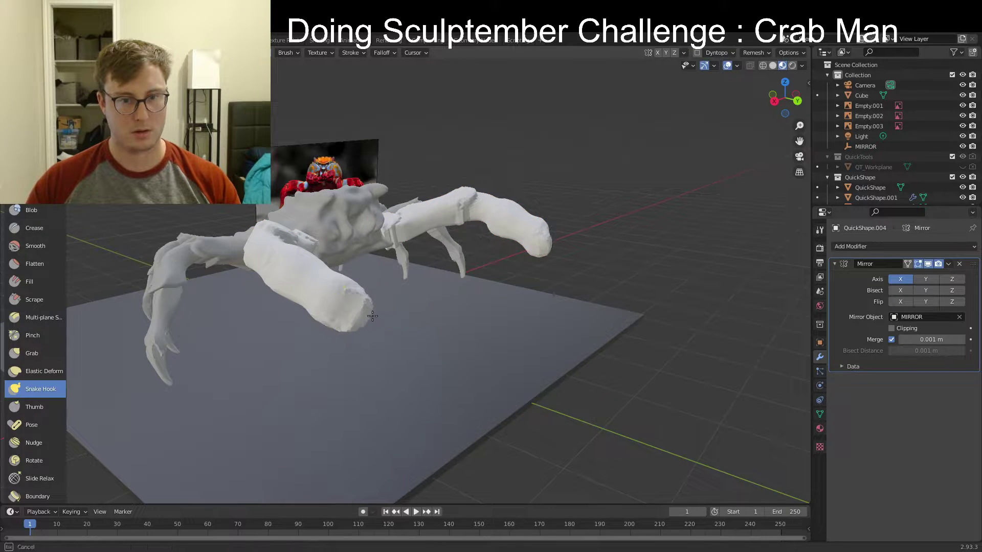
# Try again to stretch the remeshed arm end into a pincer tip, viewing it from the front side
pyautogui.moveTo(439, 326); pyautogui.dragTo(351, 306, button='middle')
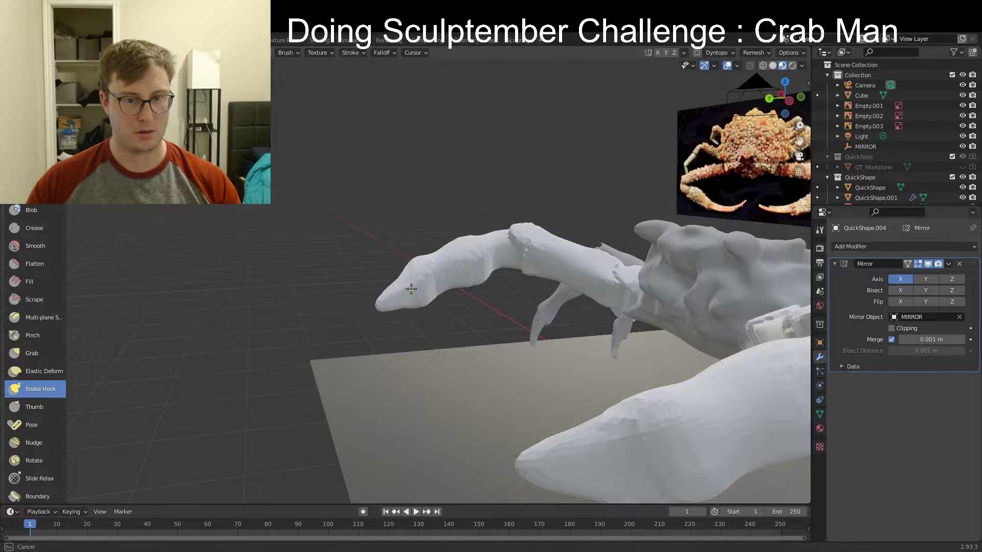
pyautogui.moveTo(411, 289); pyautogui.dragTo(425, 277)
pyautogui.hotkey('ctrl', 'z')
pyautogui.moveTo(395, 305)
pyautogui.mouseDown()
pyautogui.moveTo(366, 296)
pyautogui.moveTo(355, 301)
pyautogui.moveTo(360, 309)
pyautogui.moveTo(325, 323)
pyautogui.moveTo(372, 307)
pyautogui.moveTo(338, 323)
pyautogui.moveTo(369, 309)
pyautogui.moveTo(360, 312)
pyautogui.mouseUp()
pyautogui.hotkey('ctrl', 'z')
# Draw a long, tapered pincer finger in top view beside the blue crab reference with the Quick Shape lasso
pyautogui.moveTo(318, 318); pyautogui.dragTo(525, 327, button='middle')
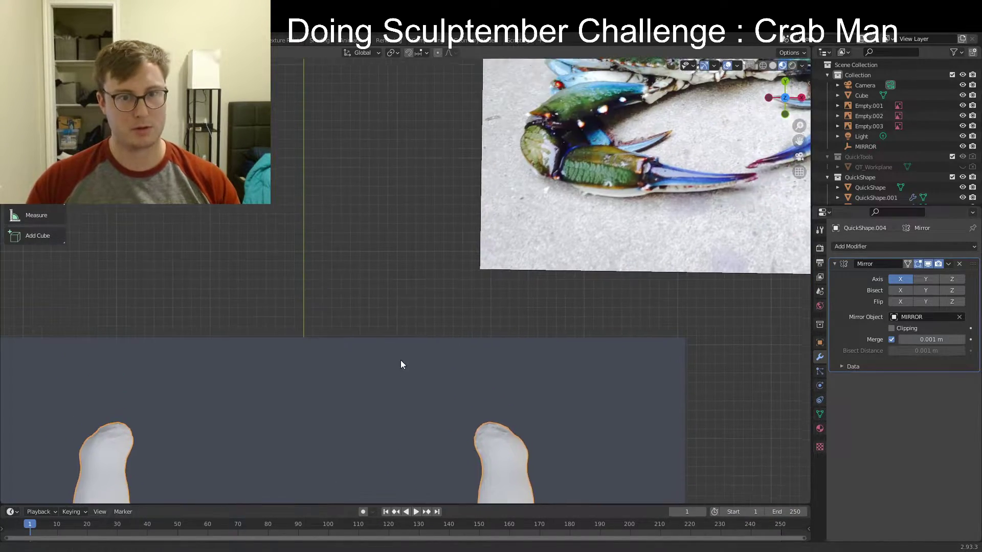
pyautogui.keyDown('shift'); pyautogui.moveTo(401, 360); pyautogui.dragTo(414, 410, button='middle'); pyautogui.keyUp('shift')
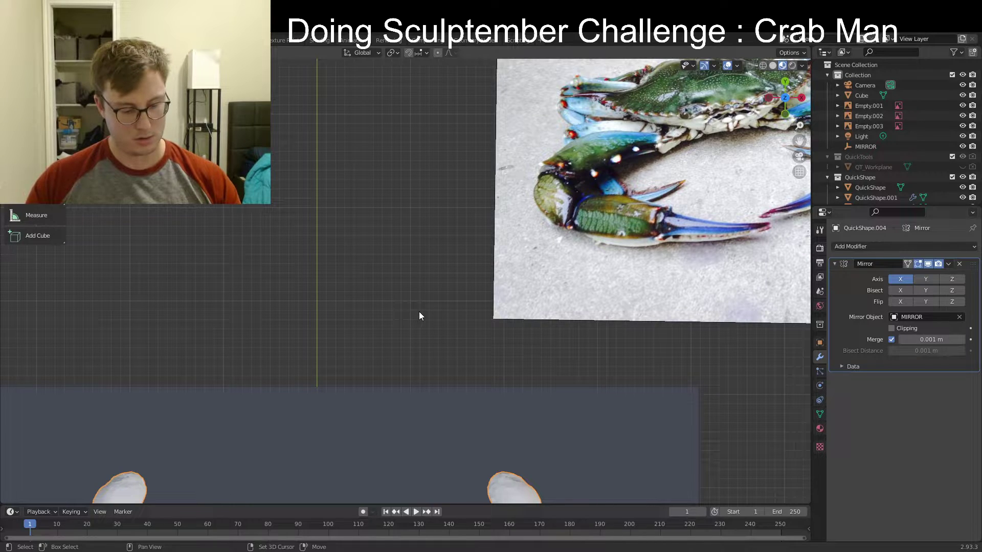
pyautogui.hotkey('shift', 'q')
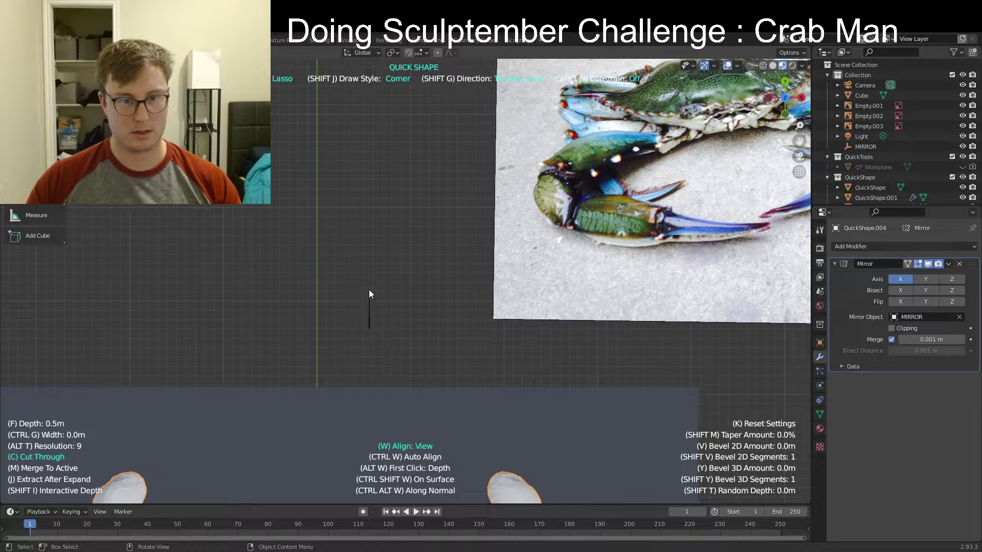
pyautogui.moveTo(367, 181); pyautogui.dragTo(377, 207)
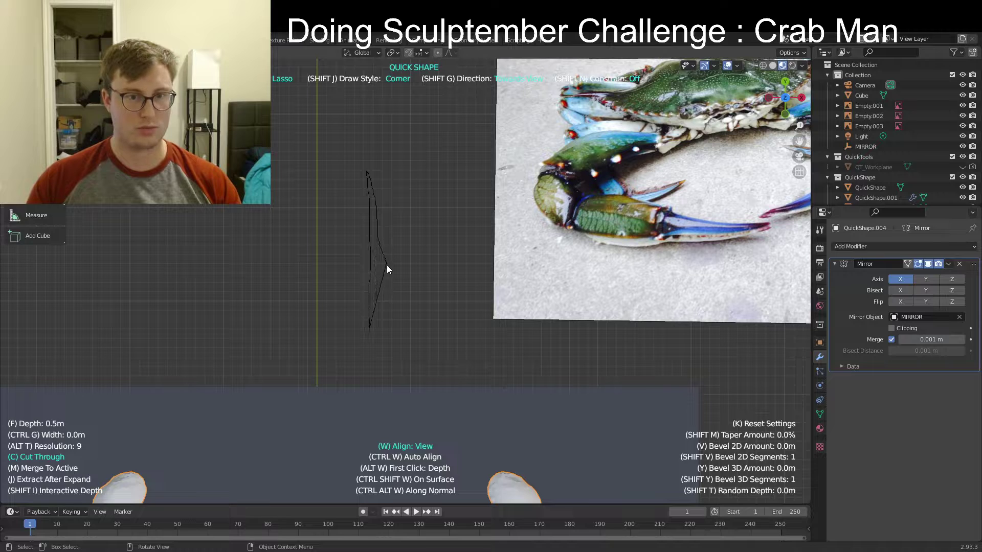
pyautogui.moveTo(387, 328); pyautogui.dragTo(386, 337)
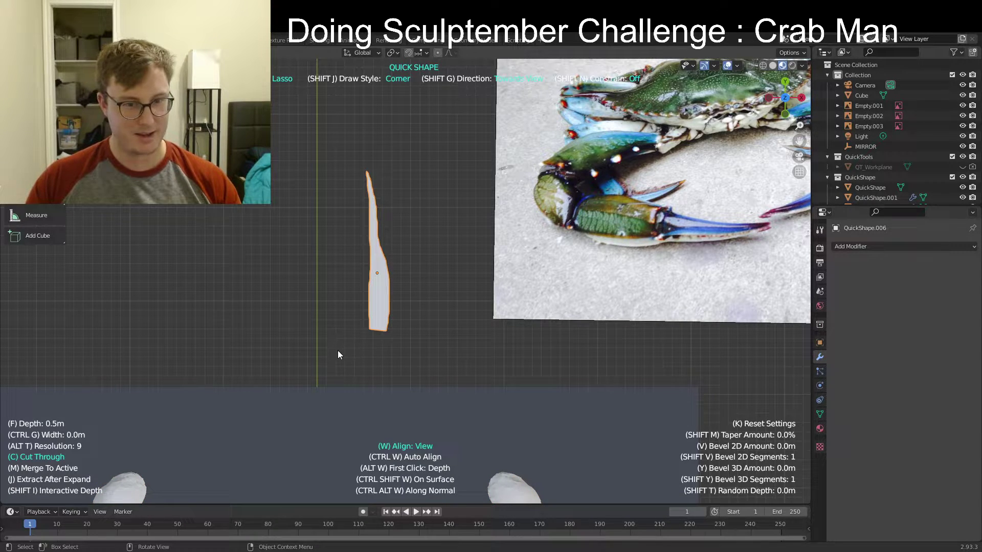
# Draw a short curved second finger next to the long finger's base, undoing and redrawing the first outline
pyautogui.moveTo(322, 299)
pyautogui.mouseDown()
pyautogui.moveTo(321, 284)
pyautogui.moveTo(330, 306)
pyautogui.mouseUp()
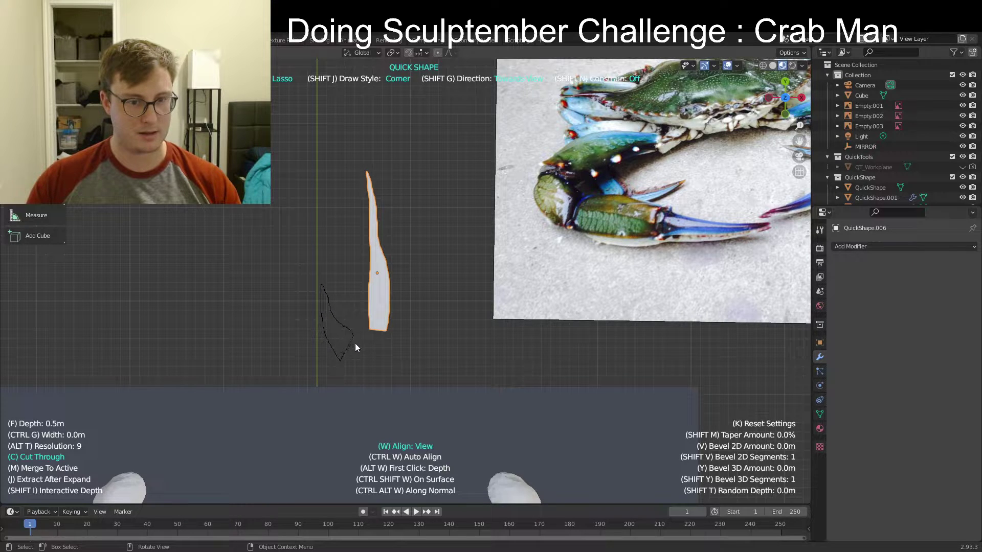
pyautogui.hotkey('ctrl', 'z')
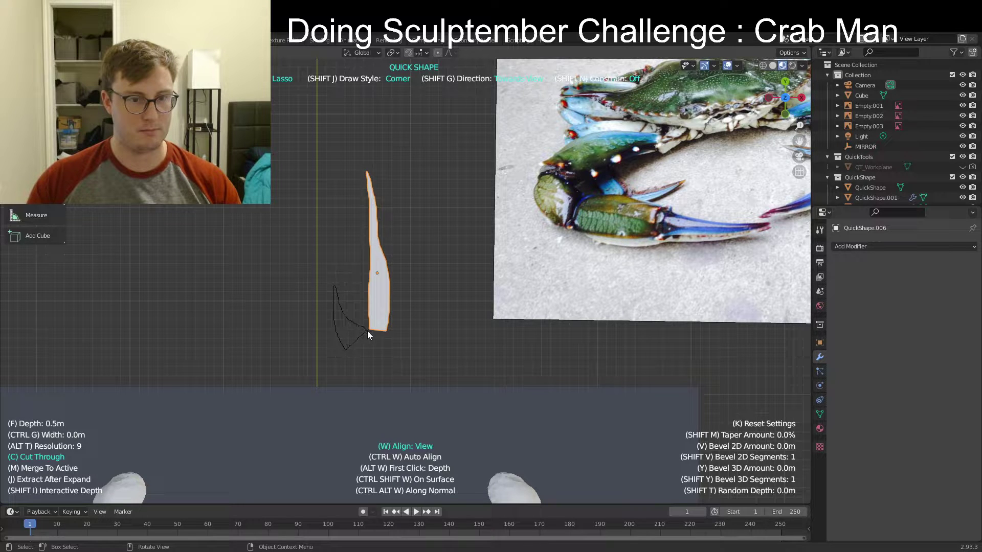
pyautogui.moveTo(351, 354); pyautogui.dragTo(353, 353)
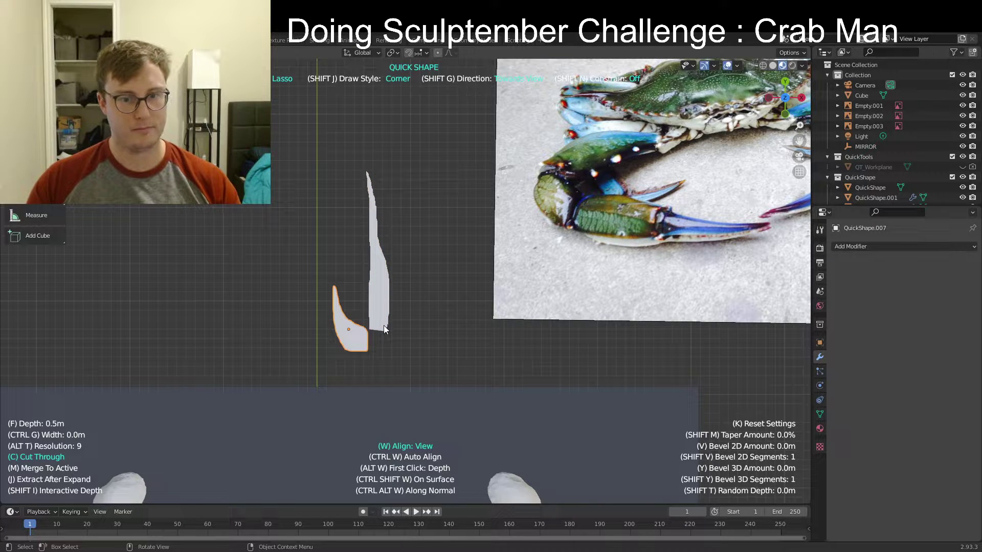
# Scale both pincer finger pieces down in thickness so they form flatter slabs
pyautogui.moveTo(385, 331)
pyautogui.mouseDown(button='middle')
pyautogui.moveTo(389, 309)
pyautogui.moveTo(486, 320)
pyautogui.moveTo(455, 305)
pyautogui.moveTo(449, 327)
pyautogui.mouseUp(button='middle')
pyautogui.press('s')
pyautogui.press('y')
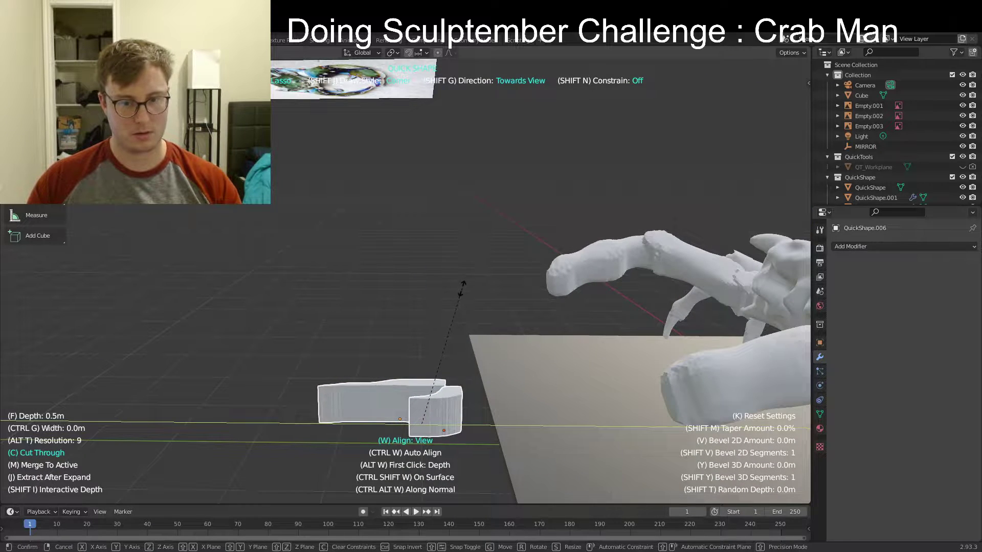
pyautogui.click(431, 357)
pyautogui.moveTo(431, 357); pyautogui.dragTo(415, 344, button='middle')
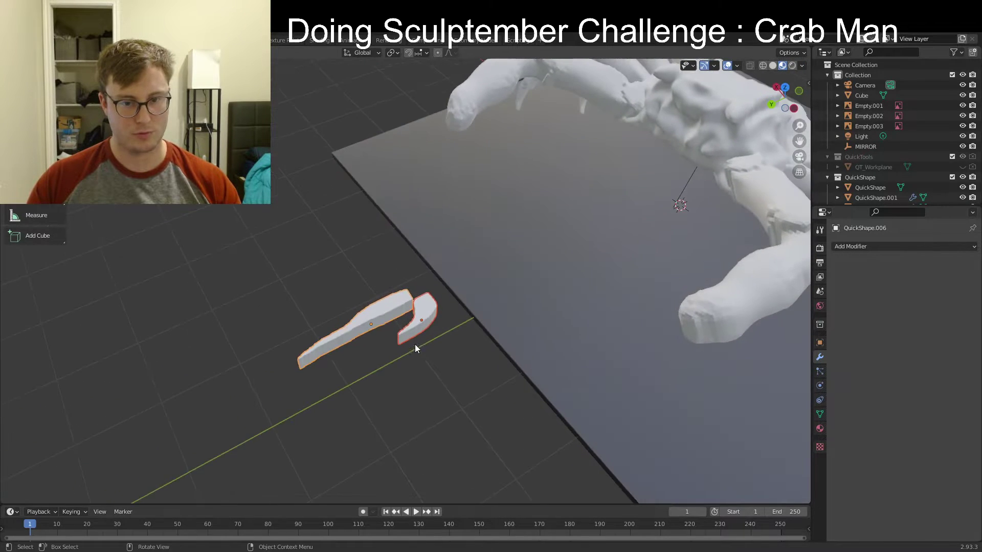
# Move the short curved finger along Y and X until it overlaps the long finger's base
pyautogui.press('g')
pyautogui.press('y')
pyautogui.click(421, 328)
pyautogui.press('g')
pyautogui.press('x')
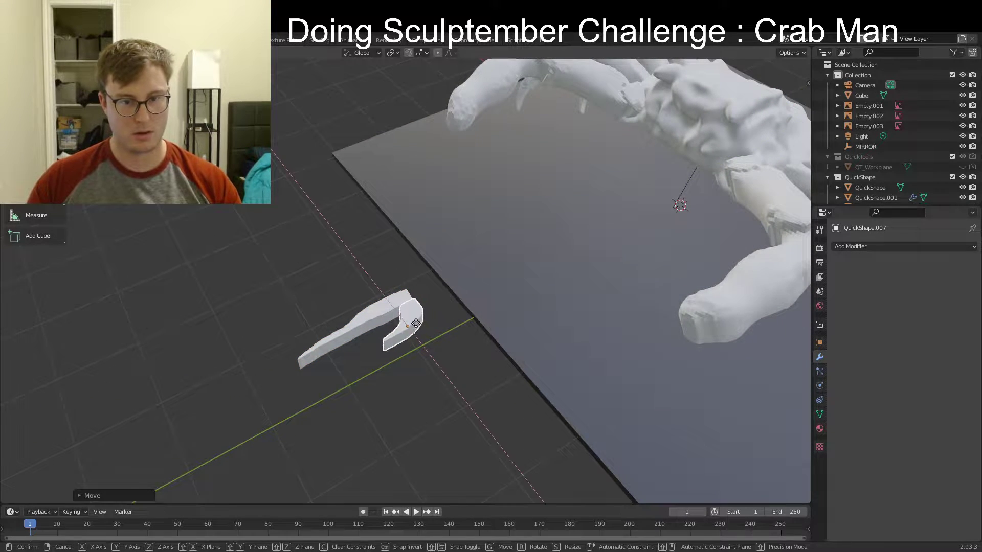
pyautogui.click(418, 324)
# Join the two finger pieces into one claw object and set its origin to the geometry
pyautogui.moveTo(419, 325); pyautogui.dragTo(370, 320, button='middle')
pyautogui.keyDown('shift'); pyautogui.click(376, 324); pyautogui.keyUp('shift')
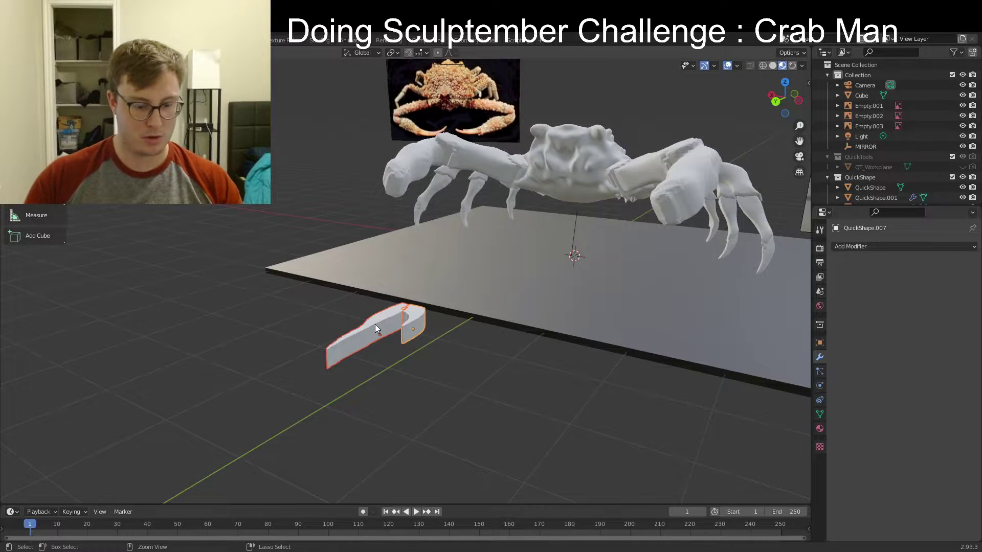
pyautogui.hotkey('ctrl', 'h')
pyautogui.press('Escape')
pyautogui.hotkey('ctrl', 'j')
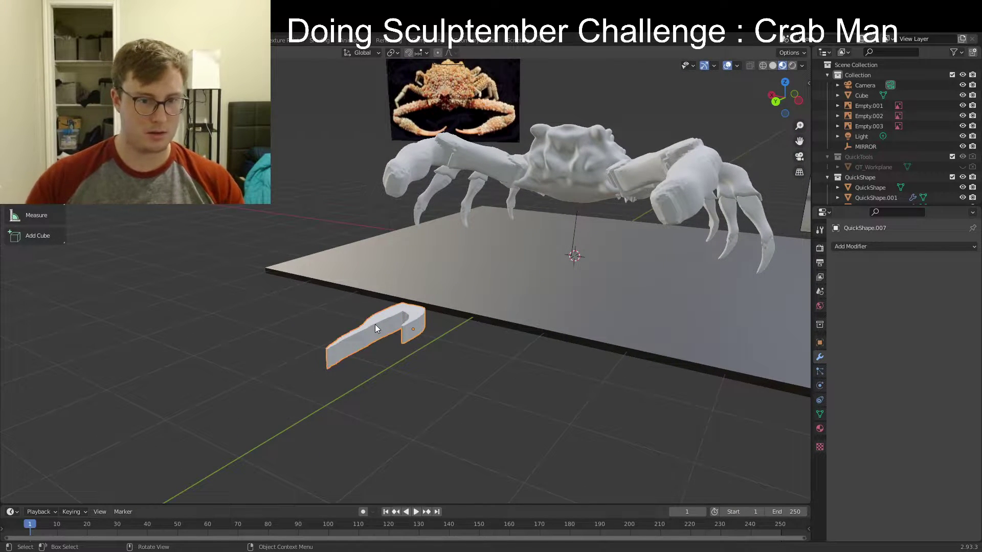
pyautogui.click(137, 65)
pyautogui.moveTo(171, 88)
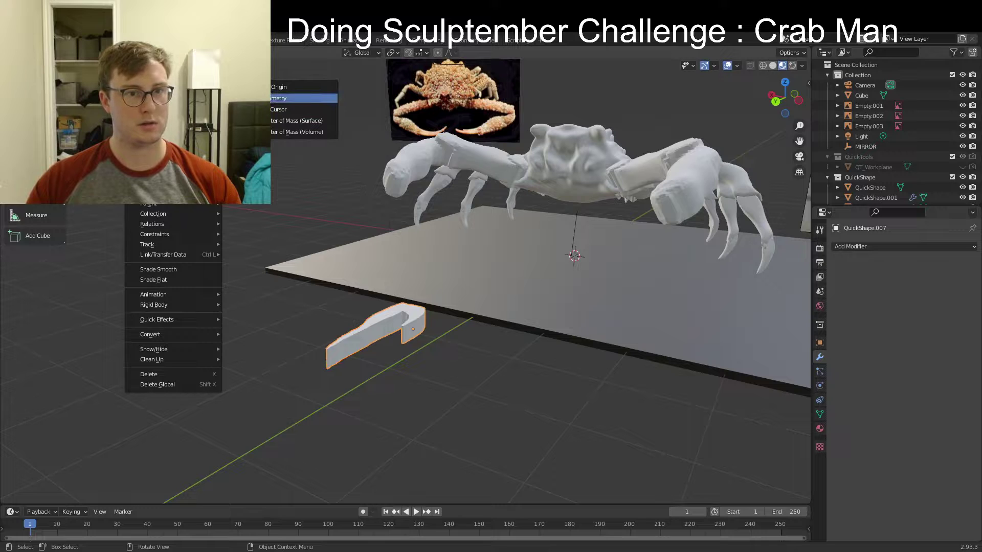
pyautogui.click(302, 98)
pyautogui.moveTo(449, 226); pyautogui.dragTo(359, 291, button='middle')
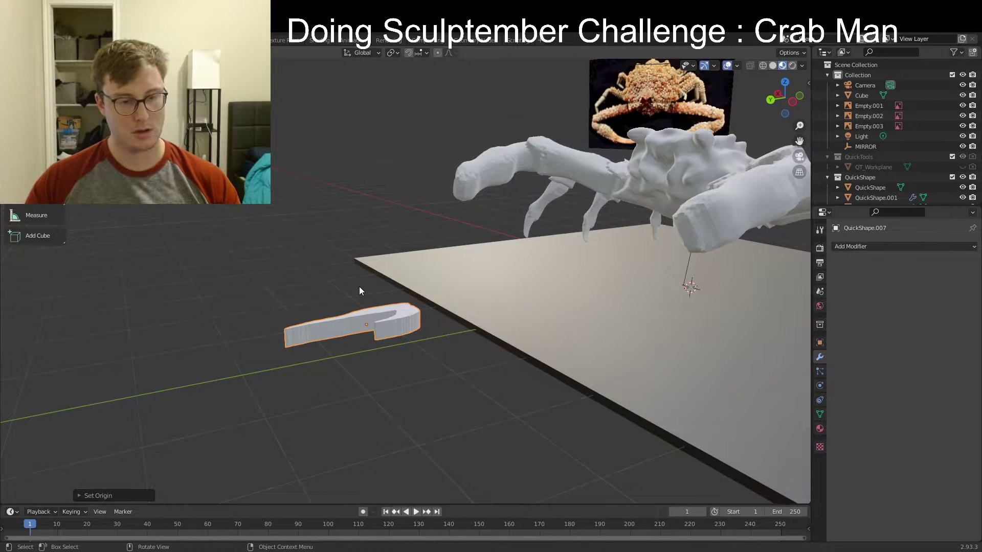
# Switch the joined claw to Sculpt Mode and try to adjust its remesh voxel size
pyautogui.press('Tab')
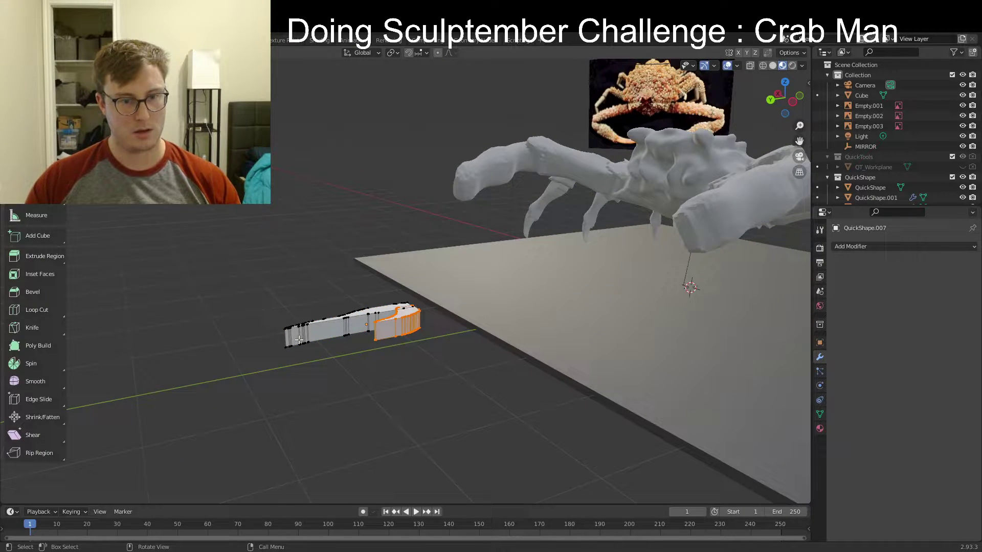
pyautogui.press('Tab')
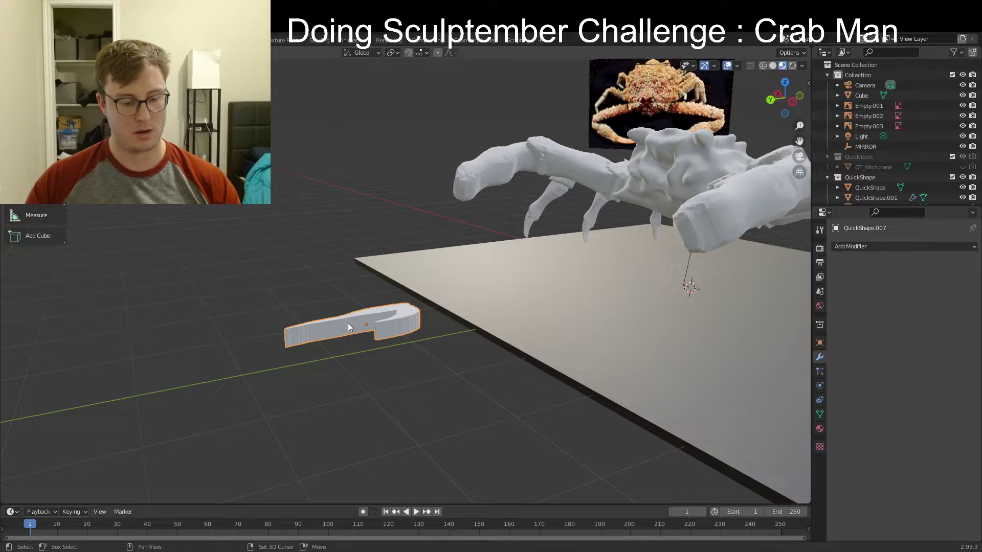
pyautogui.hotkey('ctrl', 'Tab')
pyautogui.click(346, 381)
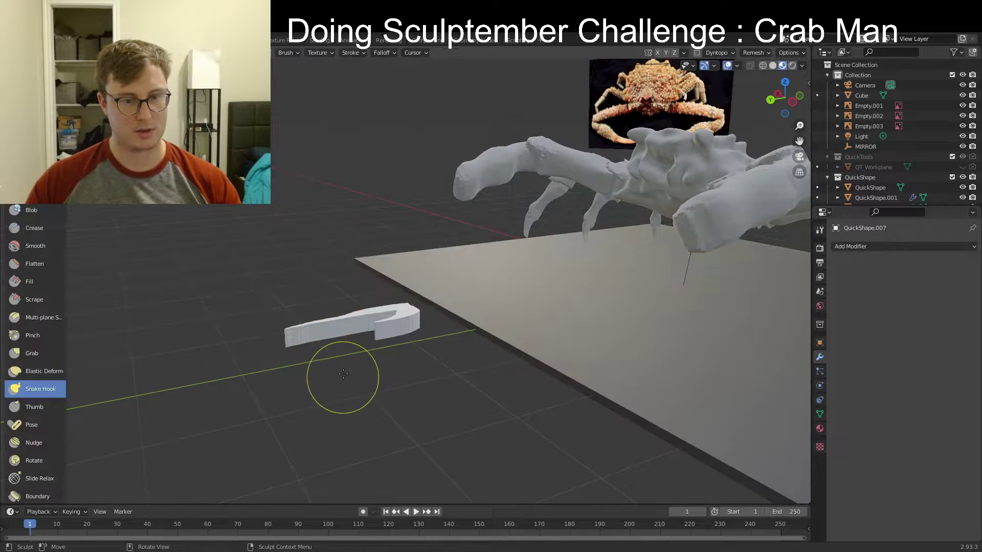
pyautogui.hotkey('shift', 'r')
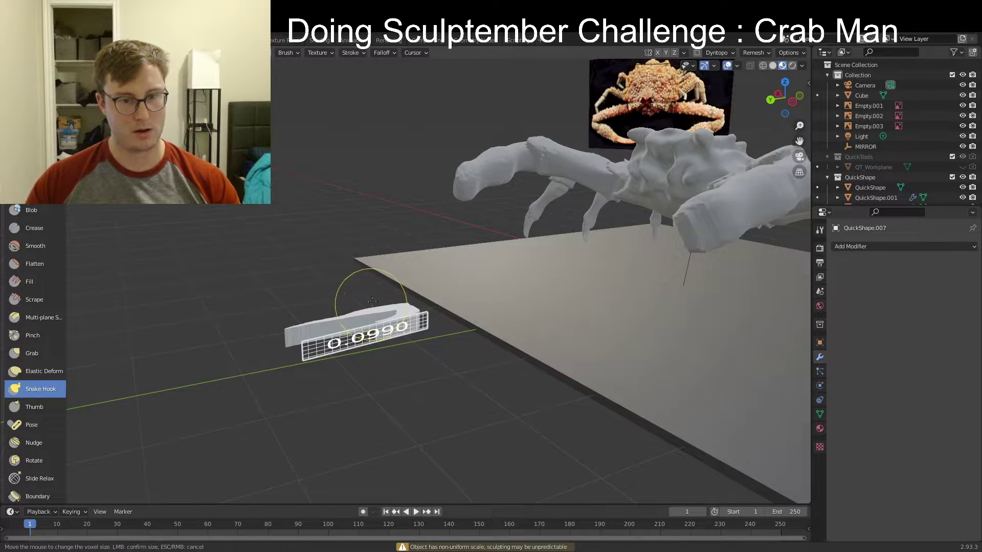
pyautogui.click(421, 225)
# Apply the joined claw's transform in Object Mode and return it to Sculpt Mode
pyautogui.hotkey('ctrl', 'Tab')
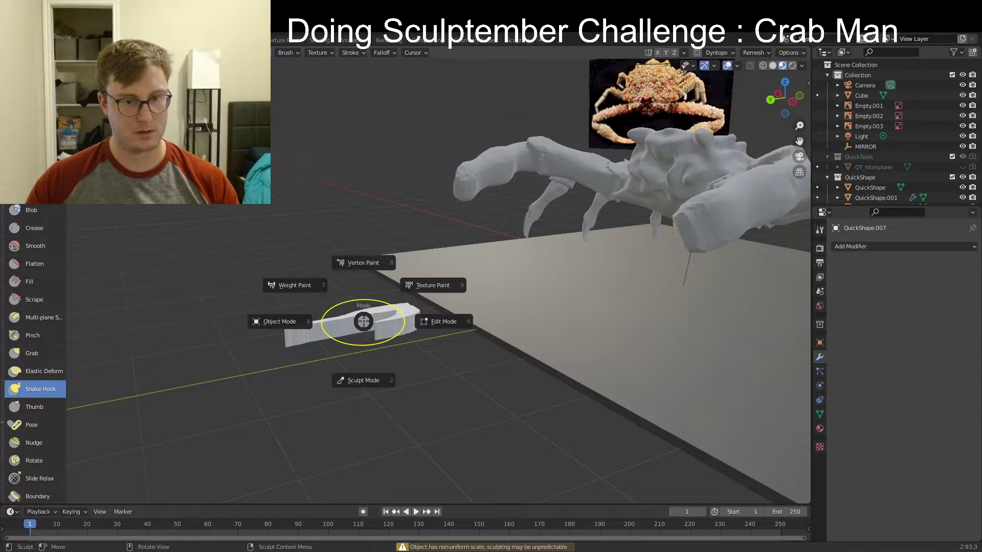
pyautogui.click(293, 320)
pyautogui.hotkey('ctrl', 'a')
pyautogui.click(344, 322)
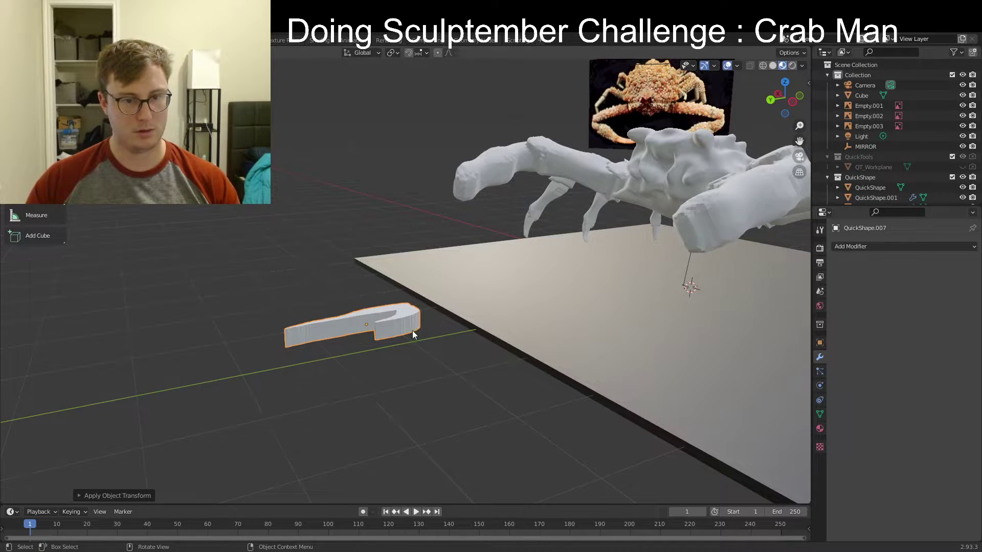
pyautogui.hotkey('ctrl', 'Tab')
pyautogui.click(394, 379)
# Adjust the claw's voxel size and remesh both fingers into one continuous surface
pyautogui.press('r')
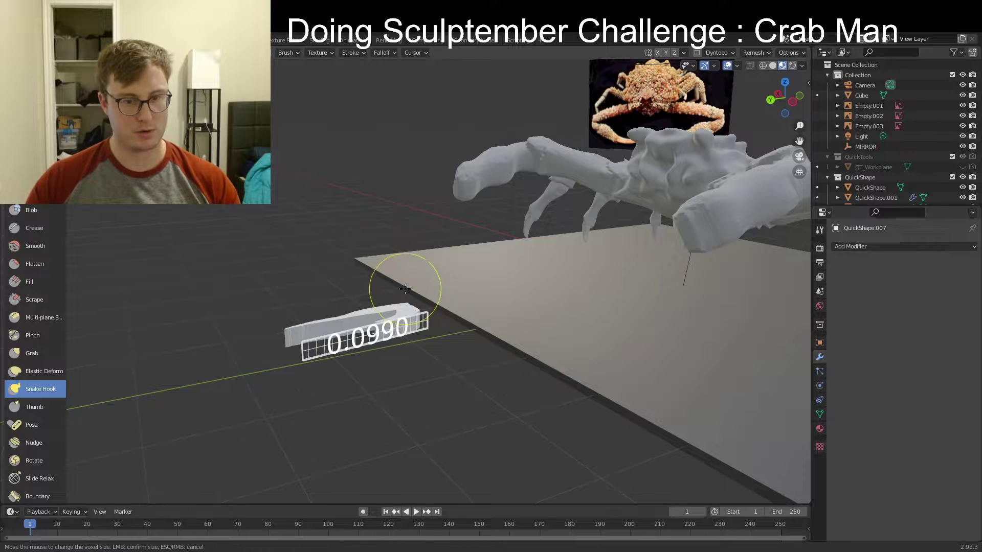
pyautogui.click(472, 213)
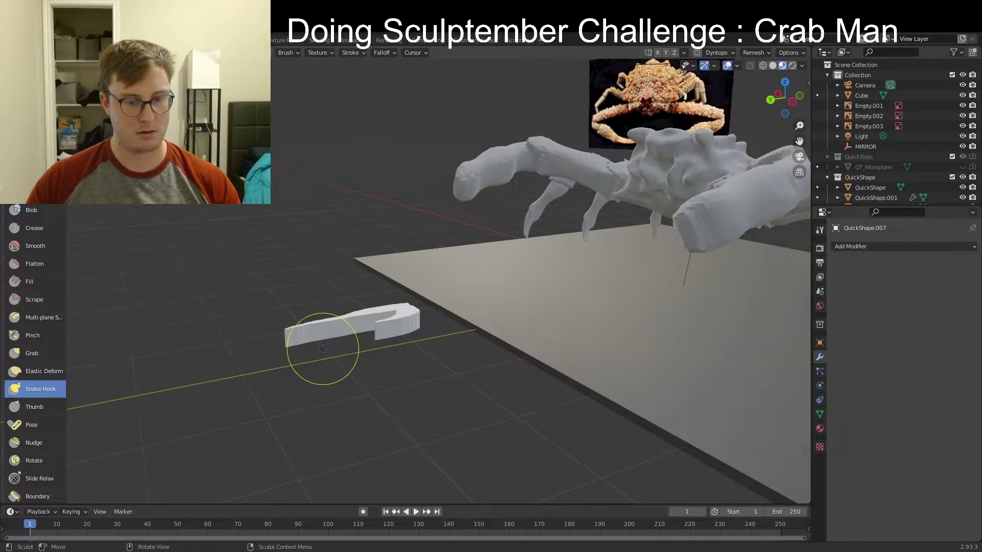
pyautogui.hotkey('ctrl', 'r')
# Smooth the blocky claw so its edges round off and both fingers taper to points, and choose the Draw brush
pyautogui.moveTo(335, 324)
pyautogui.keyDown('shift'); pyautogui.mouseDown()
pyautogui.moveTo(300, 319)
pyautogui.moveTo(284, 339)
pyautogui.moveTo(305, 329)
pyautogui.moveTo(285, 335)
pyautogui.mouseUp(); pyautogui.keyUp('shift')
pyautogui.keyDown('shift'); pyautogui.moveTo(285, 335); pyautogui.dragTo(342, 317); pyautogui.keyUp('shift')
pyautogui.hotkey('ctrl', 'z')
pyautogui.hotkey('ctrl', 'z')
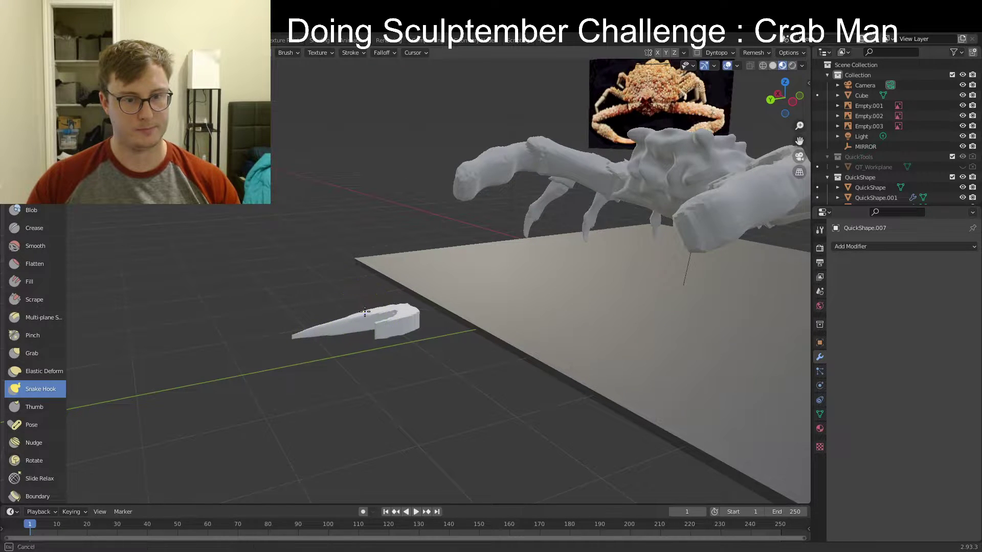
pyautogui.moveTo(340, 307)
pyautogui.mouseDown(button='middle')
pyautogui.moveTo(485, 343)
pyautogui.moveTo(401, 388)
pyautogui.moveTo(394, 344)
pyautogui.mouseUp(button='middle')
pyautogui.press('x')
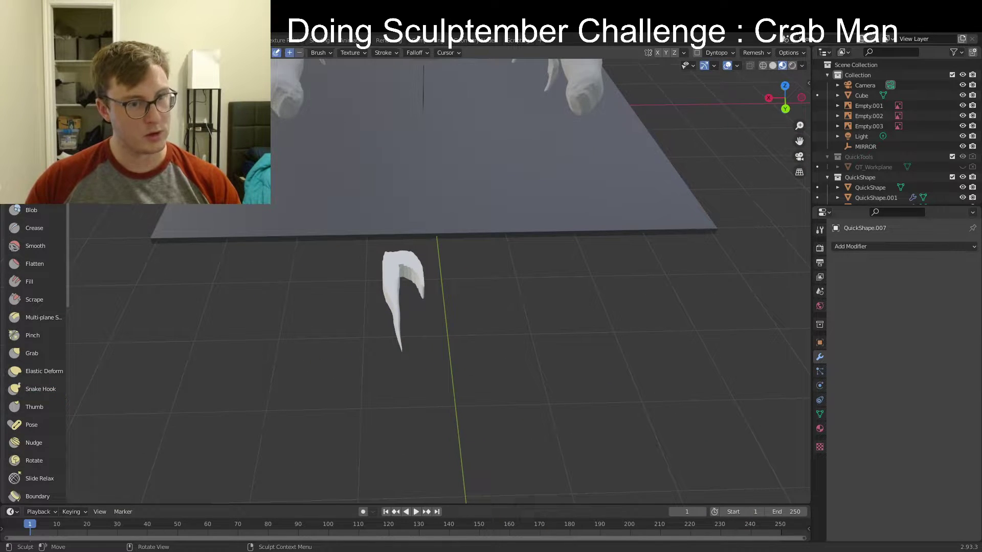
# Return the claw to Object Mode and view it beside the arms and the blue crab reference
pyautogui.scroll(1, 400, 318)
pyautogui.moveTo(388, 317)
pyautogui.mouseDown(button='middle')
pyautogui.moveTo(379, 313)
pyautogui.moveTo(503, 250)
pyautogui.moveTo(397, 272)
pyautogui.moveTo(389, 310)
pyautogui.moveTo(395, 271)
pyautogui.moveTo(478, 370)
pyautogui.mouseUp(button='middle')
pyautogui.hotkey('ctrl', 'Tab')
pyautogui.scroll(-3, 431, 263)
pyautogui.moveTo(431, 264); pyautogui.dragTo(512, 266, button='middle')
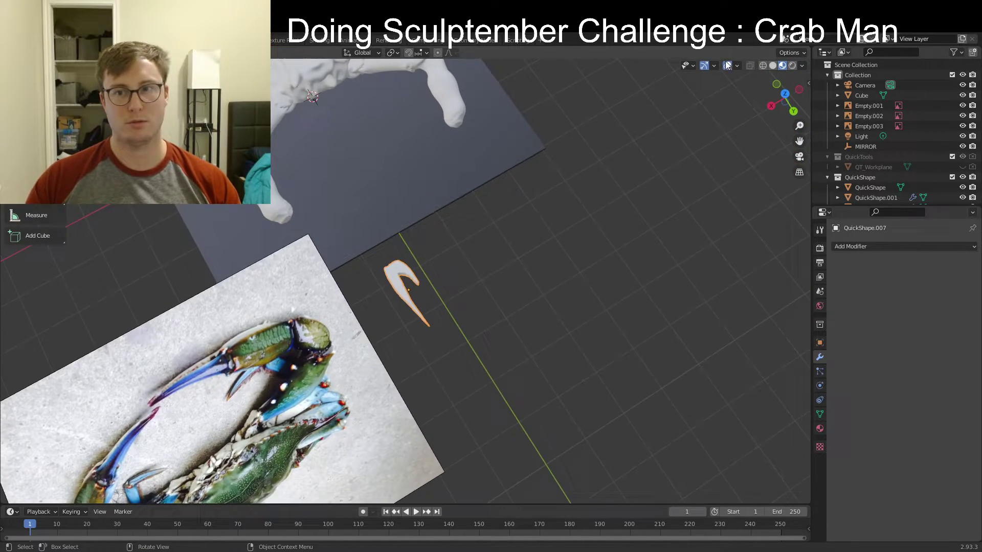
# Scale the claw along Y to lengthen it, then adjust its width along X in top view
pyautogui.click(784, 95)
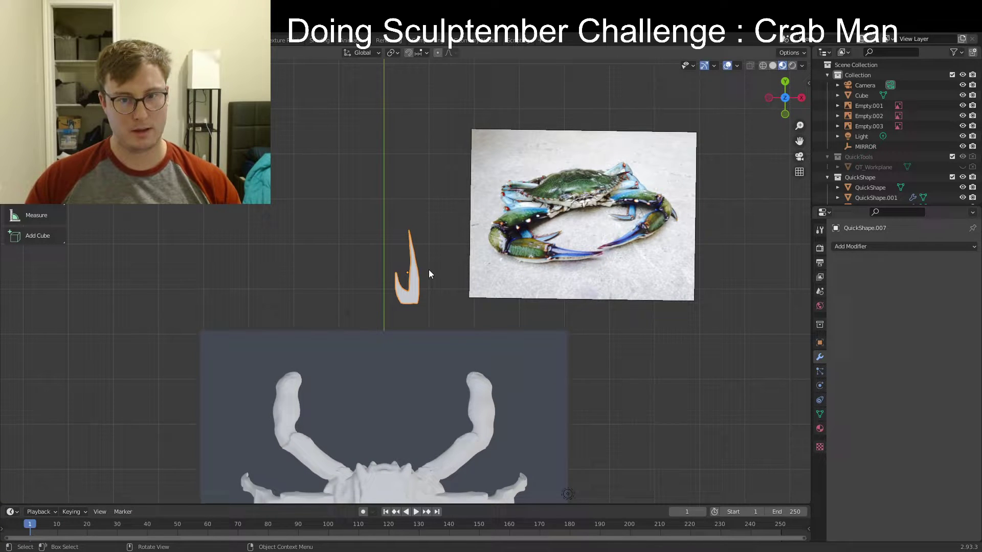
pyautogui.press('s')
pyautogui.press('y')
pyautogui.click(433, 240)
pyautogui.press('s')
pyautogui.press('x')
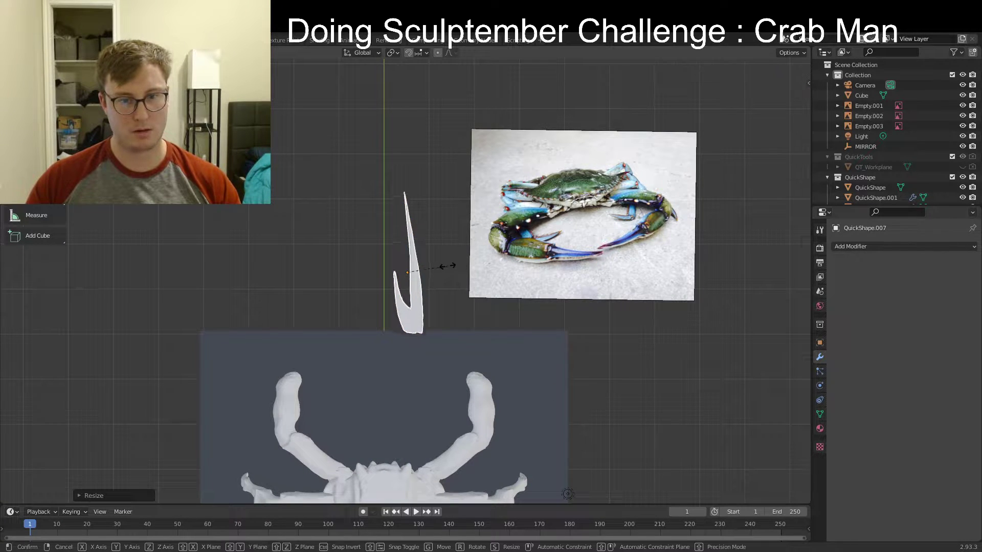
pyautogui.click(444, 276)
# Move the stretched claw along X and Y so its base meets the end of the front arm
pyautogui.moveTo(444, 278); pyautogui.dragTo(420, 221, button='middle')
pyautogui.press('g')
pyautogui.press('g')
pyautogui.press('y')
pyautogui.press('x')
pyautogui.click(419, 345)
pyautogui.press('g')
pyautogui.press('y')
pyautogui.click(411, 225)
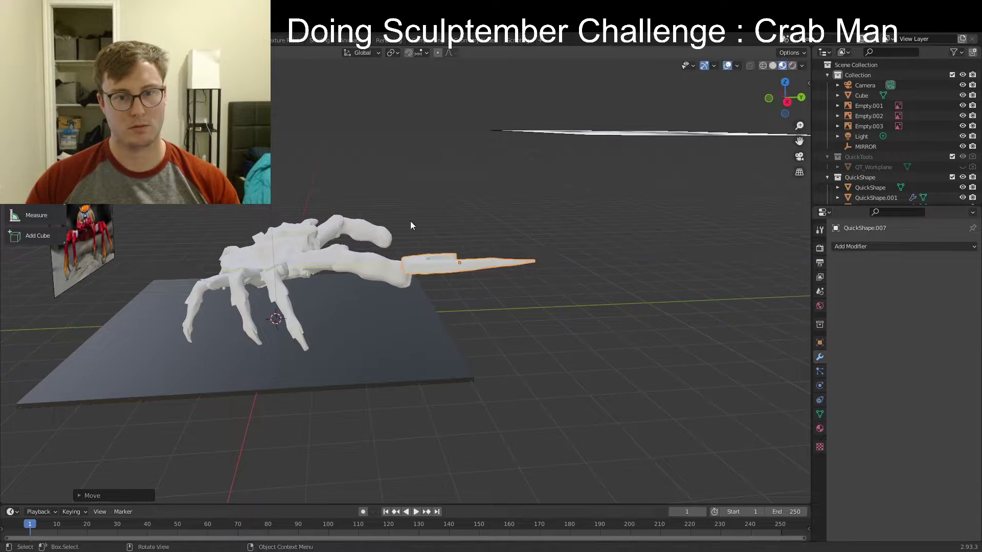
# Tilt the claw downward in side view and reposition its base against the arm's end
pyautogui.press('KP_3')
pyautogui.press('r')
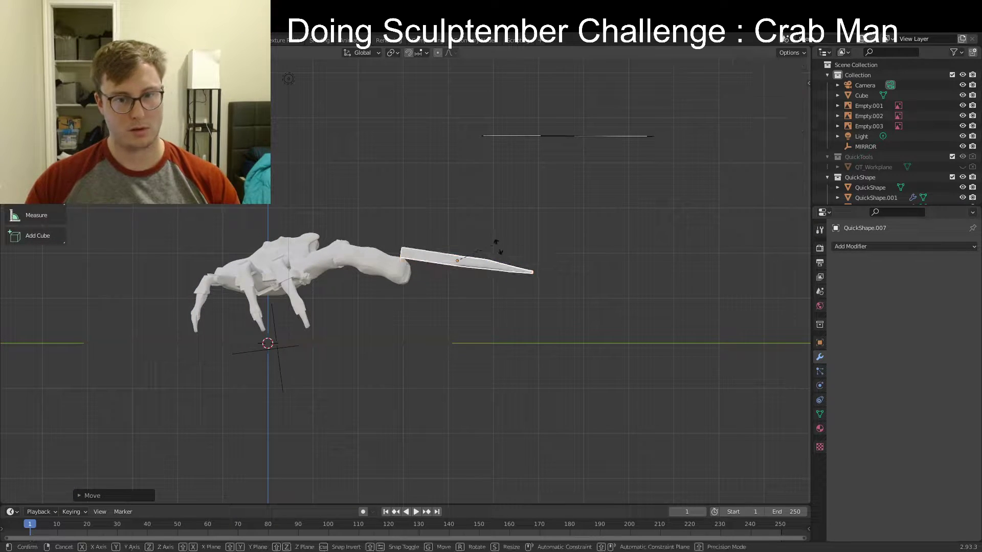
pyautogui.click(489, 267)
pyautogui.press('g')
pyautogui.click(474, 295)
pyautogui.moveTo(565, 260); pyautogui.dragTo(520, 356, button='middle')
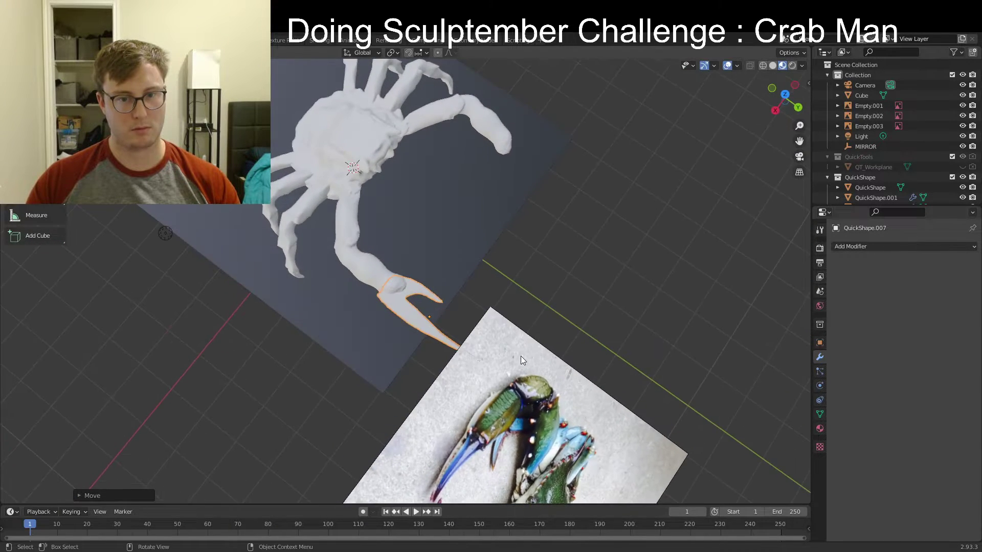
# Rotate the claw to follow the arm's direction from above and shift it along X onto the wrist
pyautogui.press('r')
pyautogui.press('g')
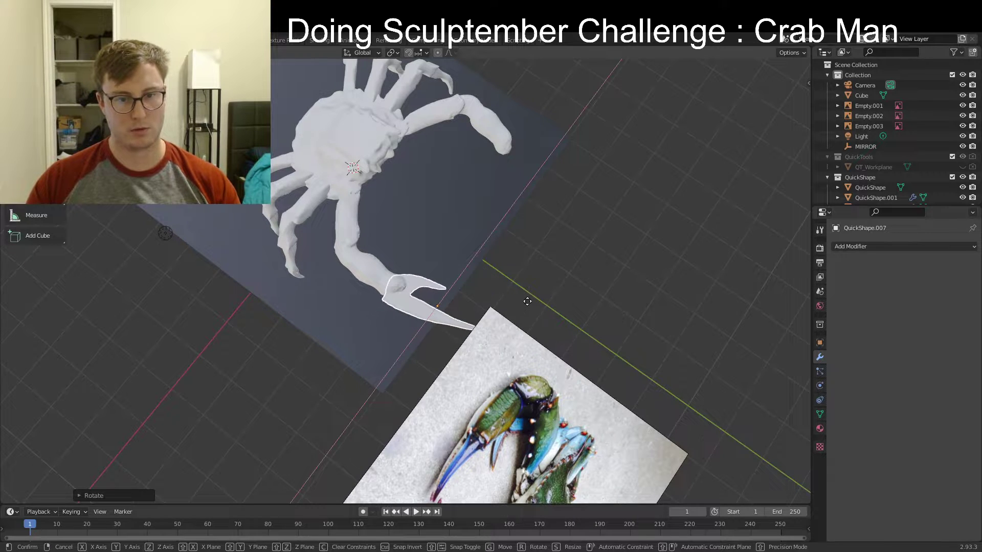
pyautogui.press('x')
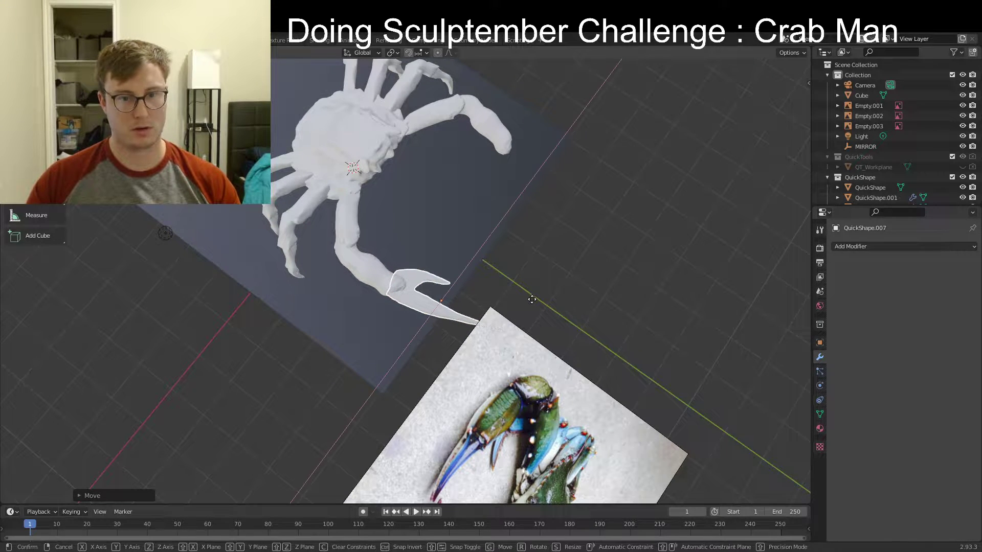
pyautogui.click(533, 300)
# Join the claw to the mirrored front arm object and save the file
pyautogui.moveTo(532, 300); pyautogui.dragTo(444, 300, button='middle')
pyautogui.keyDown('shift'); pyautogui.click(390, 288); pyautogui.keyUp('shift')
pyautogui.hotkey('ctrl', 'j')
pyautogui.hotkey('ctrl', 's')
# Check the joined mesh in Edit Mode, switch it to Sculpt Mode and remesh arm and claw into one surface
pyautogui.press('Tab')
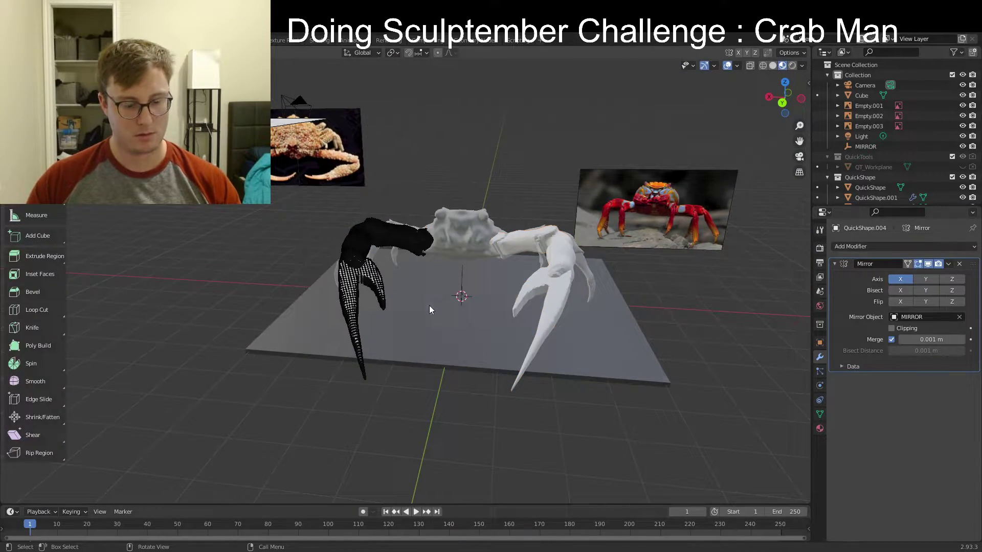
pyautogui.press('Tab')
pyautogui.hotkey('ctrl', 'Tab')
pyautogui.click(419, 350)
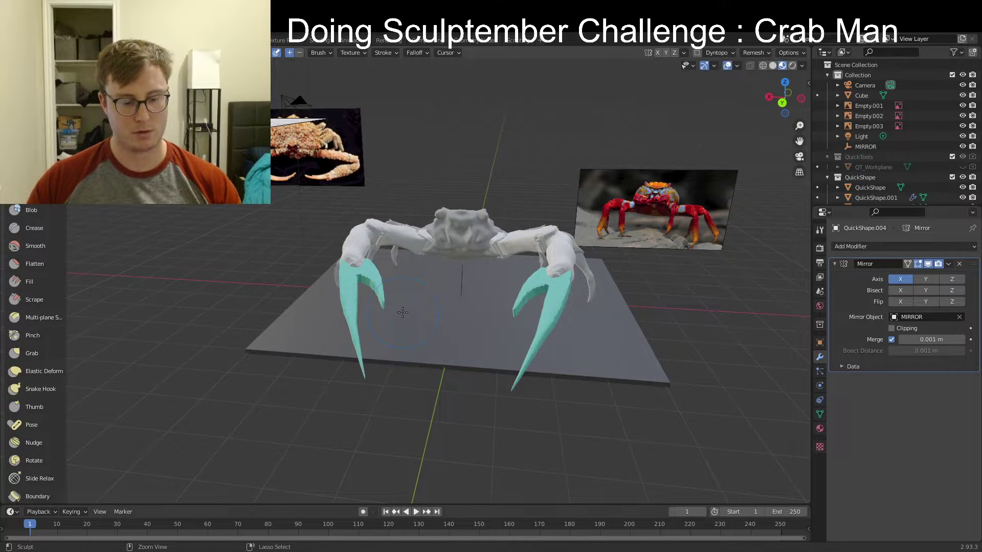
pyautogui.hotkey('ctrl', 'r')
# Sculpt the remeshed front arm, shaping its joints and smoothing the transition into the claw
pyautogui.scroll(5, 371, 307)
pyautogui.moveTo(236, 306)
pyautogui.mouseDown(button='middle')
pyautogui.moveTo(213, 322)
pyautogui.moveTo(295, 310)
pyautogui.mouseUp(button='middle')
pyautogui.scroll(-1, 223, 266)
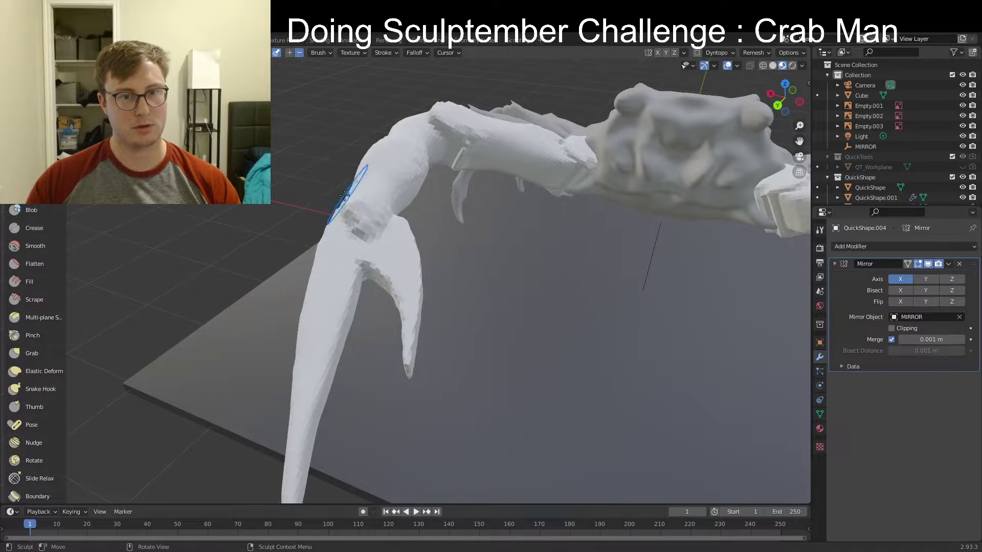
pyautogui.moveTo(339, 229); pyautogui.dragTo(372, 228, button='middle')
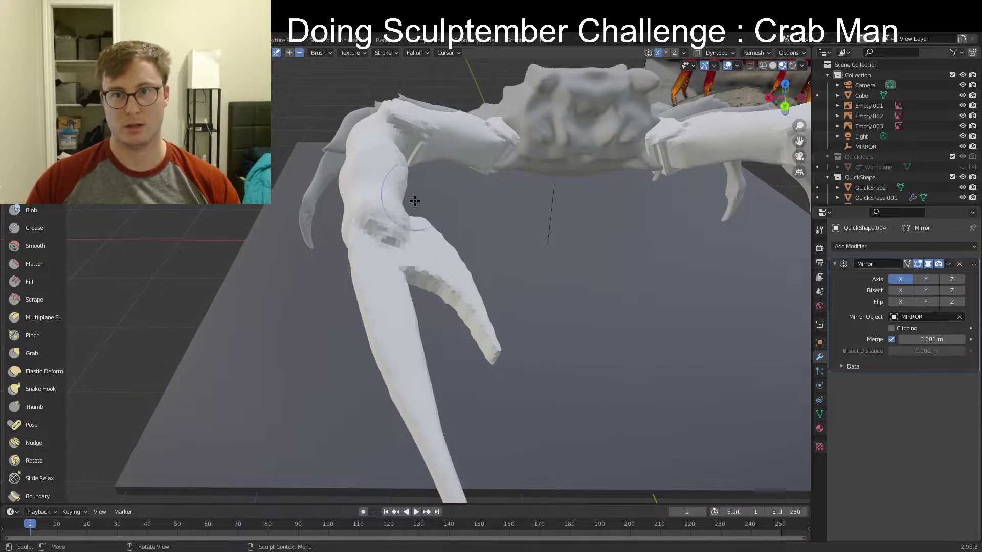
pyautogui.moveTo(415, 201); pyautogui.dragTo(398, 194, button='middle')
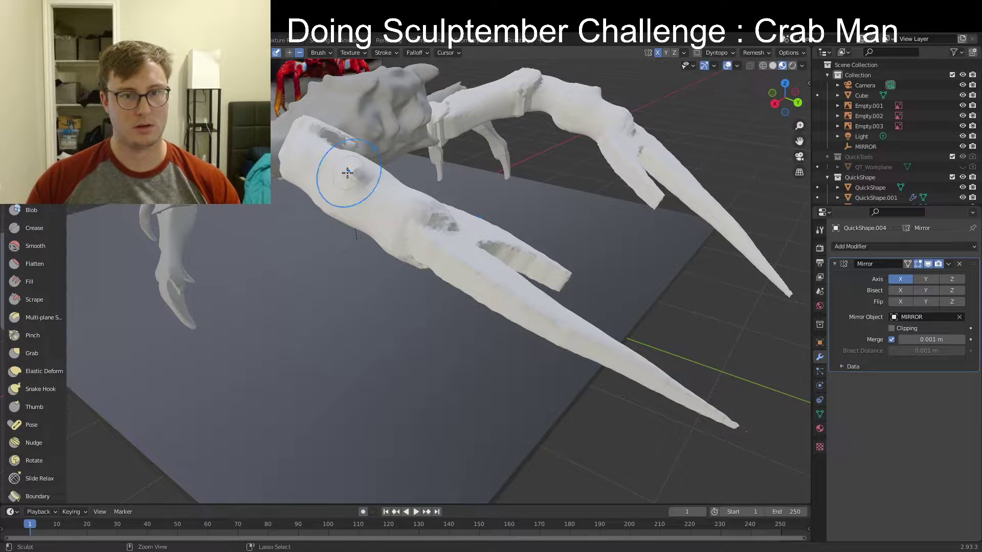
pyautogui.moveTo(327, 205)
pyautogui.mouseDown(button='middle')
pyautogui.moveTo(432, 213)
pyautogui.moveTo(404, 265)
pyautogui.moveTo(324, 271)
pyautogui.mouseUp(button='middle')
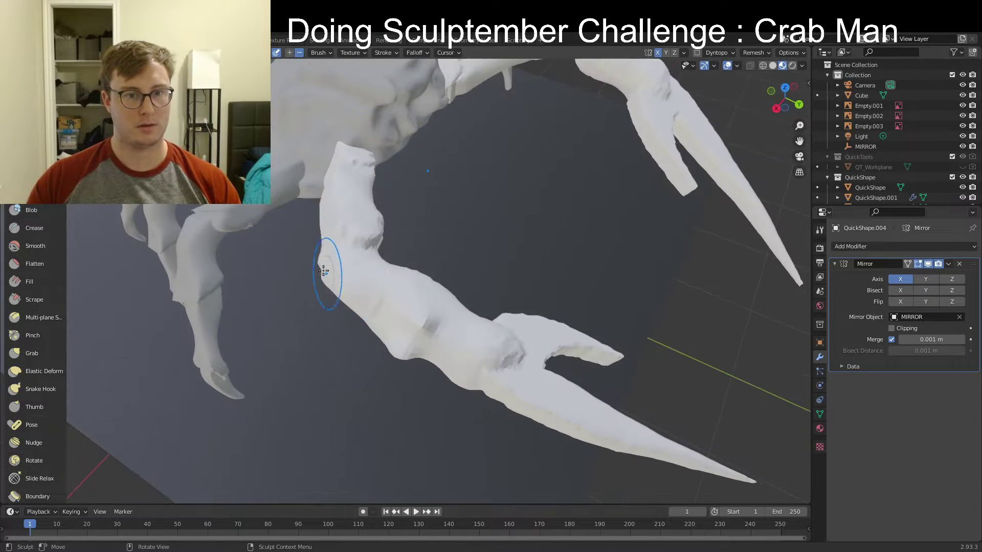
# Pull out the elbow spike and the short finger's tip with Snake Hook, and pinch the long finger's tip sharper
pyautogui.click(32, 388)
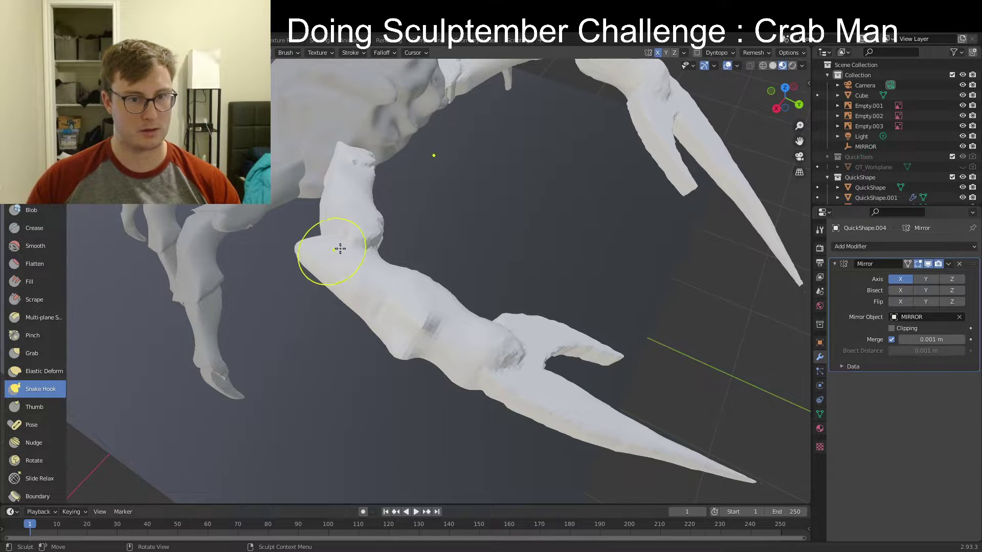
pyautogui.moveTo(340, 249)
pyautogui.mouseDown(button='middle')
pyautogui.moveTo(435, 205)
pyautogui.moveTo(373, 193)
pyautogui.moveTo(302, 278)
pyautogui.moveTo(341, 255)
pyautogui.mouseUp(button='middle')
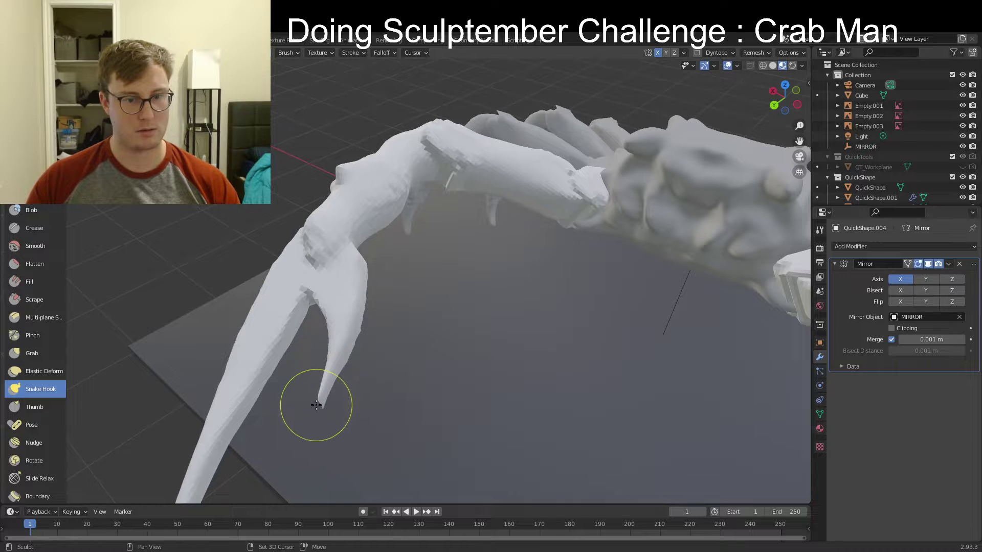
pyautogui.moveTo(327, 398)
pyautogui.mouseDown(button='middle')
pyautogui.moveTo(296, 307)
pyautogui.moveTo(314, 274)
pyautogui.moveTo(340, 325)
pyautogui.moveTo(332, 332)
pyautogui.mouseUp(button='middle')
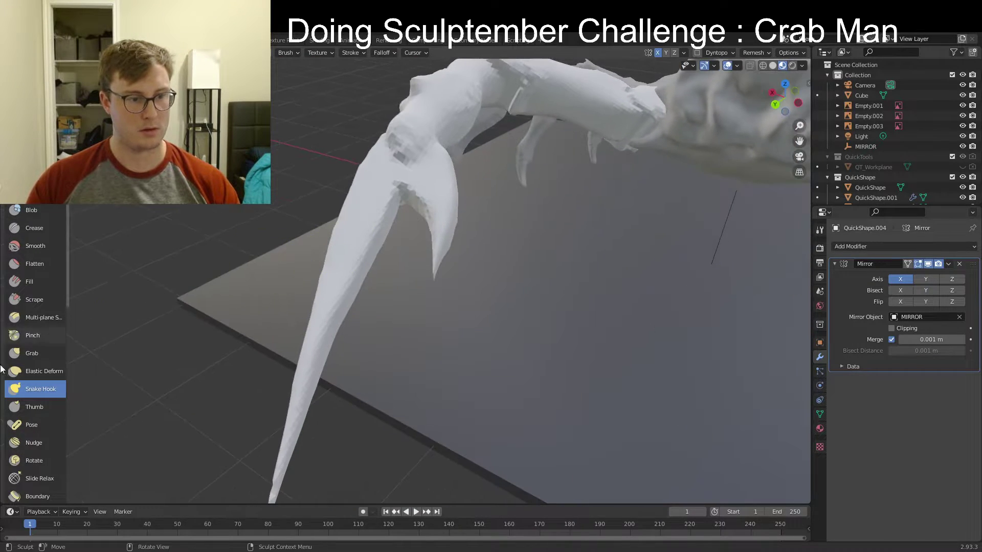
pyautogui.click(32, 335)
pyautogui.moveTo(207, 353); pyautogui.dragTo(213, 339, button='middle')
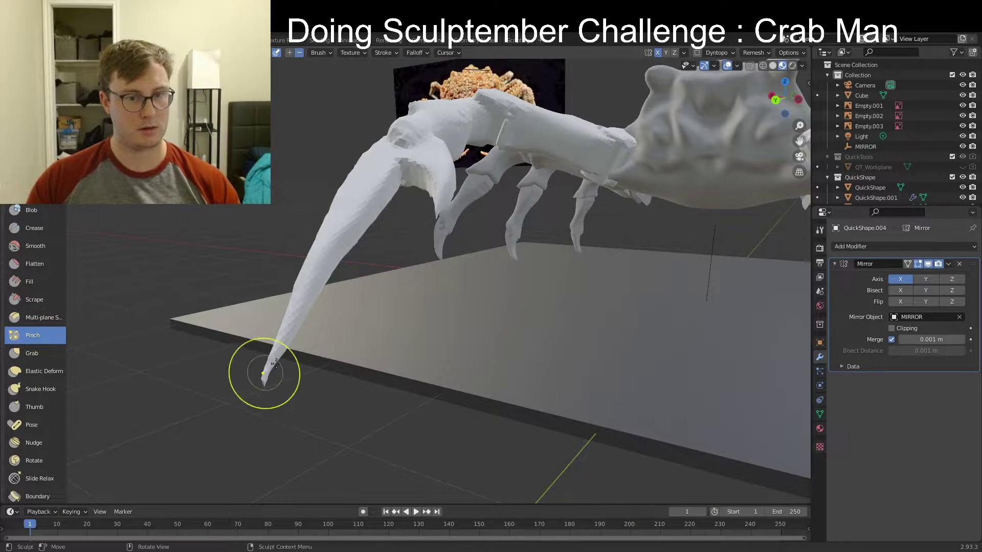
# Build up the base of the claw's long finger so it swells before tapering, and compare the arms with the blue crab reference
pyautogui.moveTo(276, 363); pyautogui.dragTo(272, 200, button='middle')
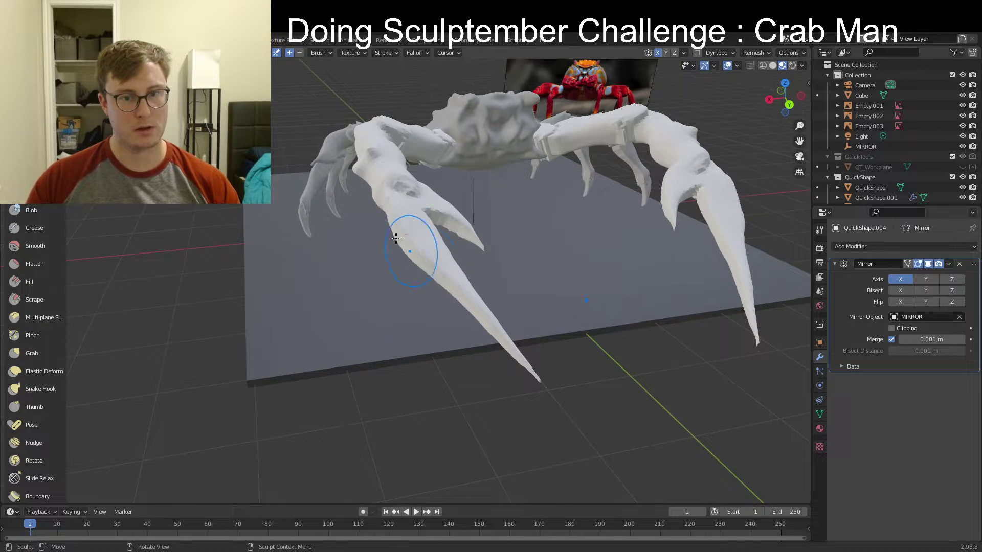
pyautogui.moveTo(468, 291); pyautogui.dragTo(393, 235, button='middle')
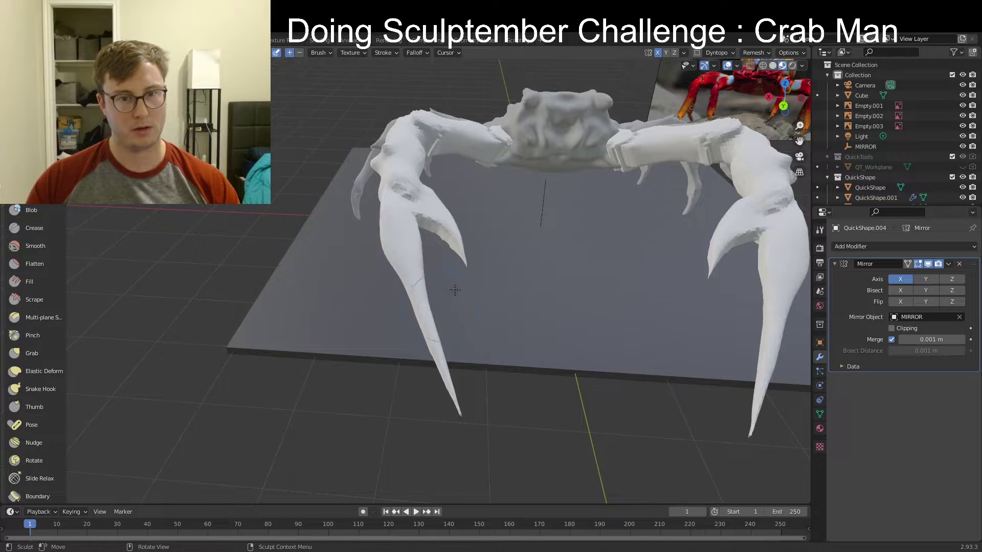
pyautogui.moveTo(454, 290); pyautogui.dragTo(392, 209, button='middle')
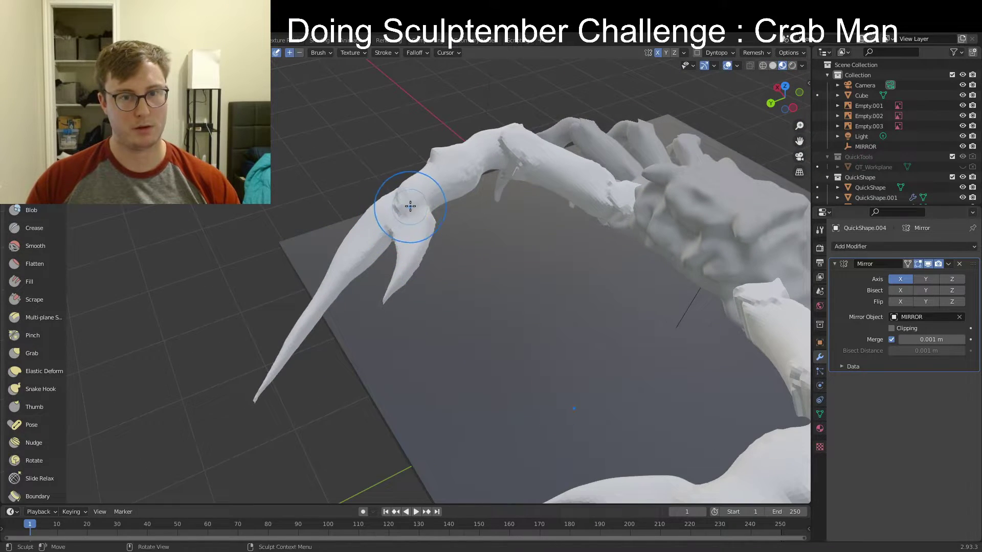
pyautogui.moveTo(332, 267)
pyautogui.mouseDown(button='middle')
pyautogui.moveTo(395, 278)
pyautogui.moveTo(437, 312)
pyautogui.mouseUp(button='middle')
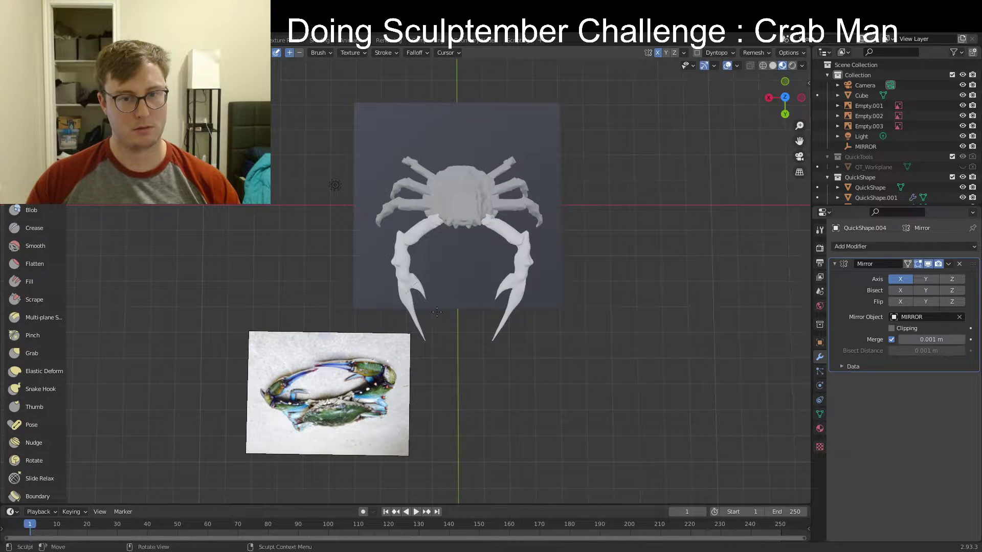
# Choose the Pose brush and enlarge its radius to 192 px
pyautogui.click(33, 430)
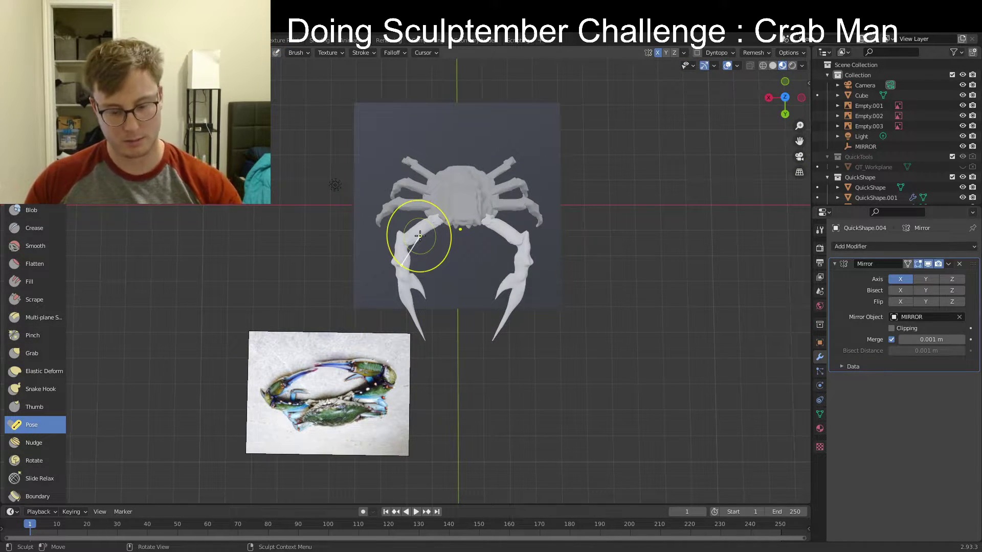
pyautogui.press(']')
pyautogui.press(']')
pyautogui.press(']')
pyautogui.press(']')
pyautogui.press(']')
pyautogui.press(']')
pyautogui.press(']')
pyautogui.press(']')
pyautogui.press(']')
pyautogui.press(']')
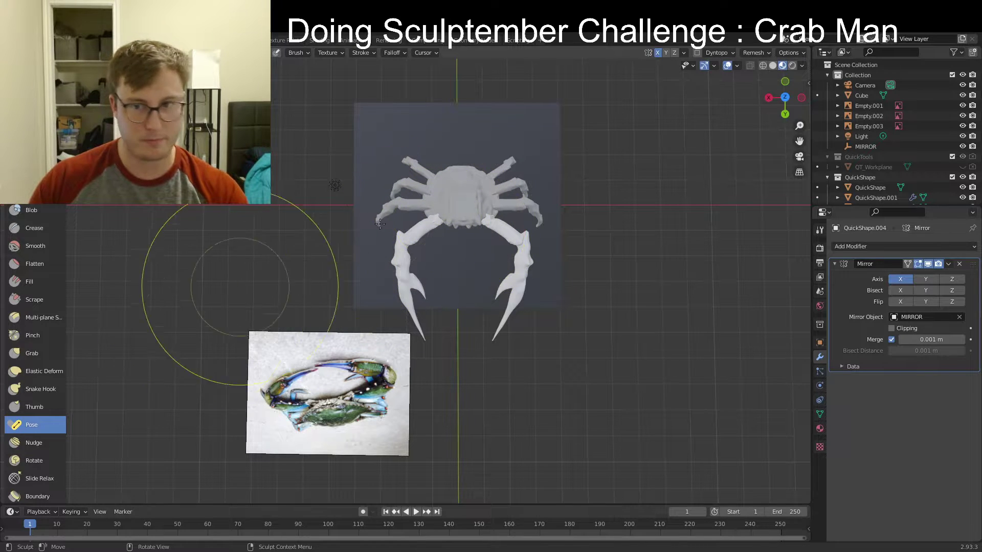
# Set the Pose brush to 2 IK segments and try bending the front arm at the elbow
pyautogui.click(380, 224)
pyautogui.press('n')
pyautogui.click(806, 109)
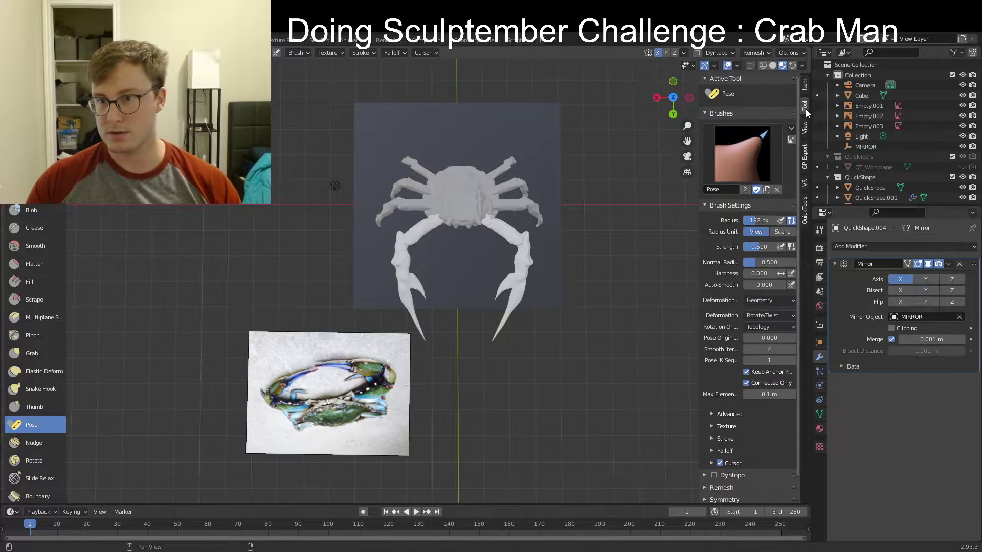
pyautogui.click(794, 360)
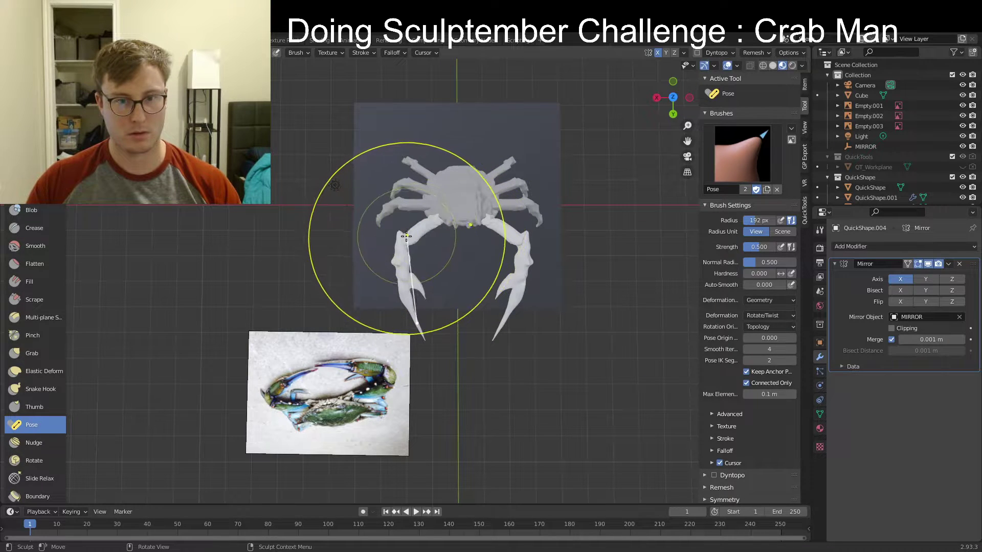
pyautogui.moveTo(406, 236); pyautogui.dragTo(390, 240)
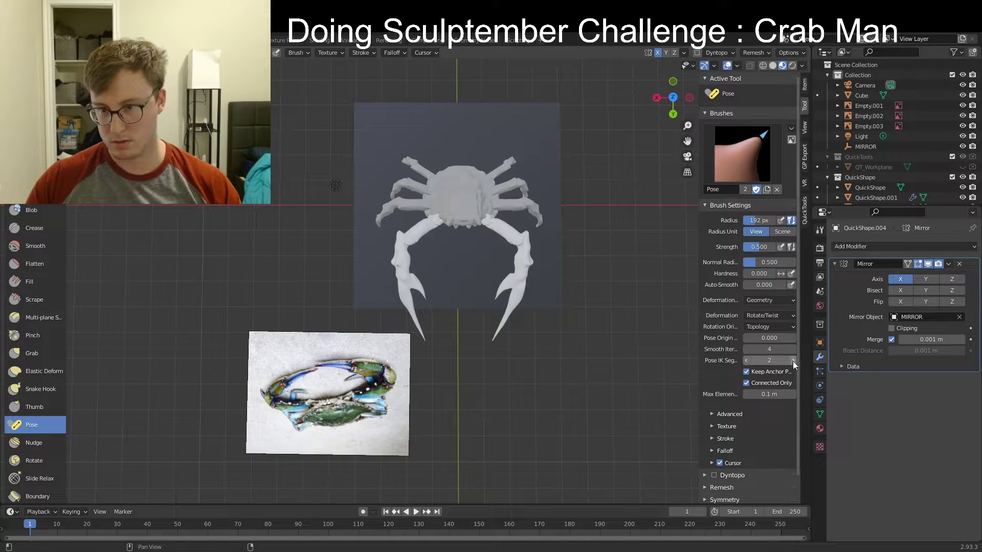
# Repose the mirrored front arms from their body ends with the Pose brush
pyautogui.scroll(5, 405, 268)
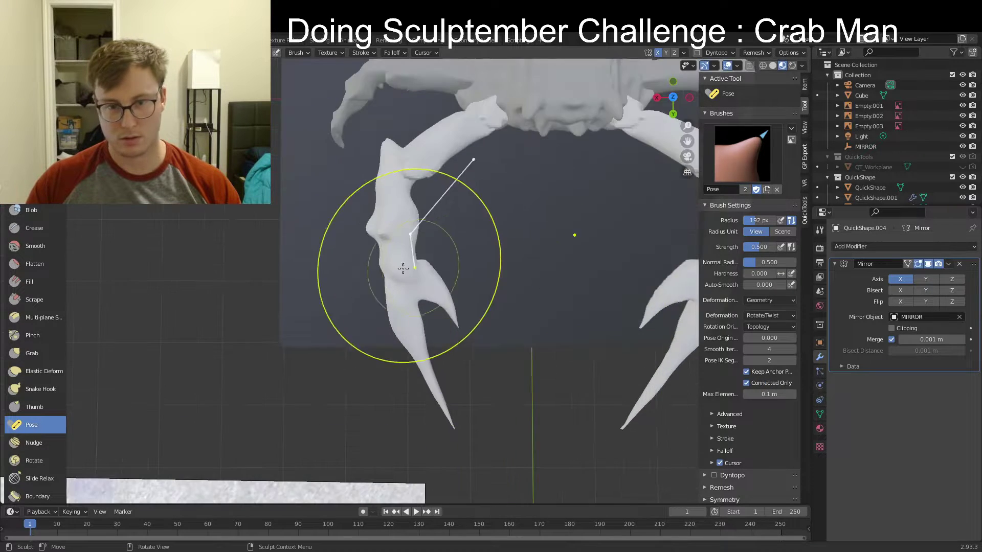
pyautogui.moveTo(293, 353)
pyautogui.mouseDown(button='middle')
pyautogui.moveTo(362, 284)
pyautogui.moveTo(389, 281)
pyautogui.moveTo(397, 306)
pyautogui.moveTo(468, 332)
pyautogui.moveTo(481, 326)
pyautogui.mouseUp(button='middle')
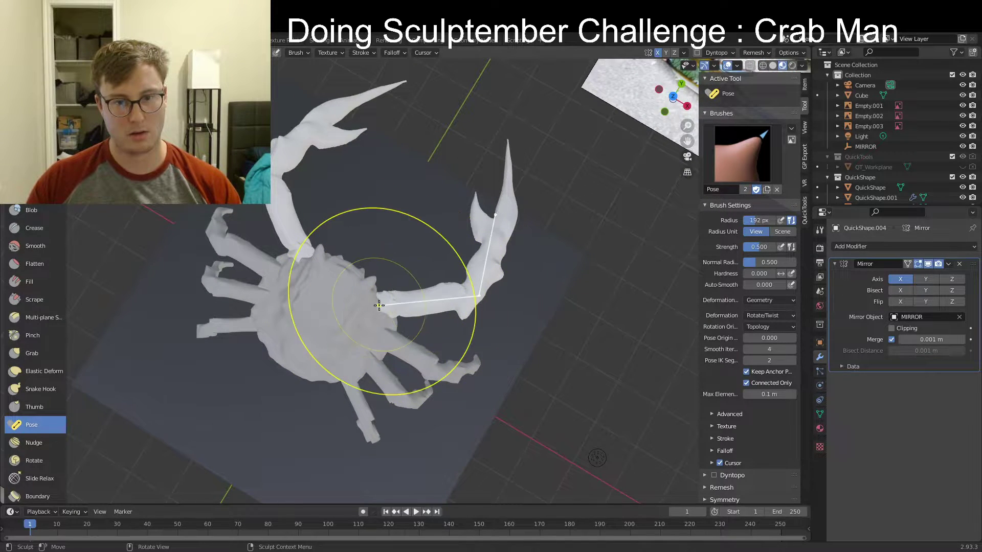
pyautogui.moveTo(404, 306)
pyautogui.mouseDown()
pyautogui.moveTo(384, 296)
pyautogui.moveTo(399, 266)
pyautogui.mouseUp()
pyautogui.moveTo(444, 284)
pyautogui.mouseDown(button='middle')
pyautogui.moveTo(379, 230)
pyautogui.moveTo(343, 179)
pyautogui.moveTo(231, 215)
pyautogui.moveTo(82, 230)
pyautogui.mouseUp(button='middle')
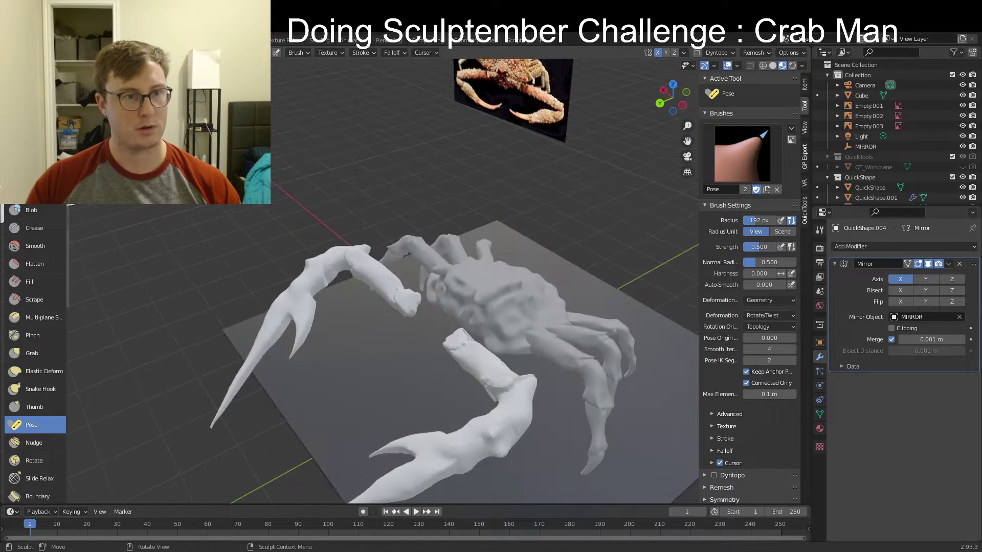
# Return to Object Mode and move the front arms back against the body in side view
pyautogui.hotkey('ctrl', 'Tab')
pyautogui.moveTo(351, 345); pyautogui.dragTo(455, 326, button='middle')
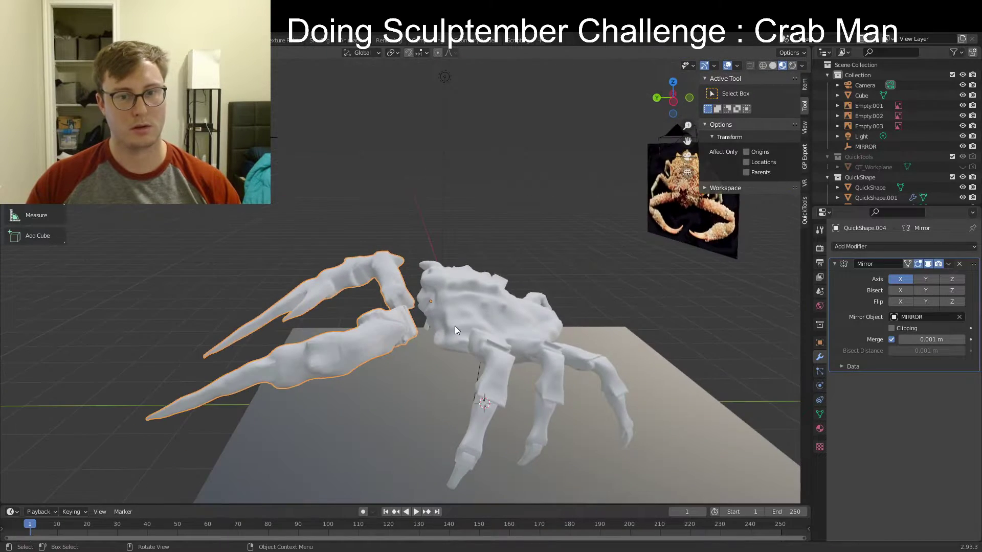
pyautogui.press('KP_3')
pyautogui.press('g')
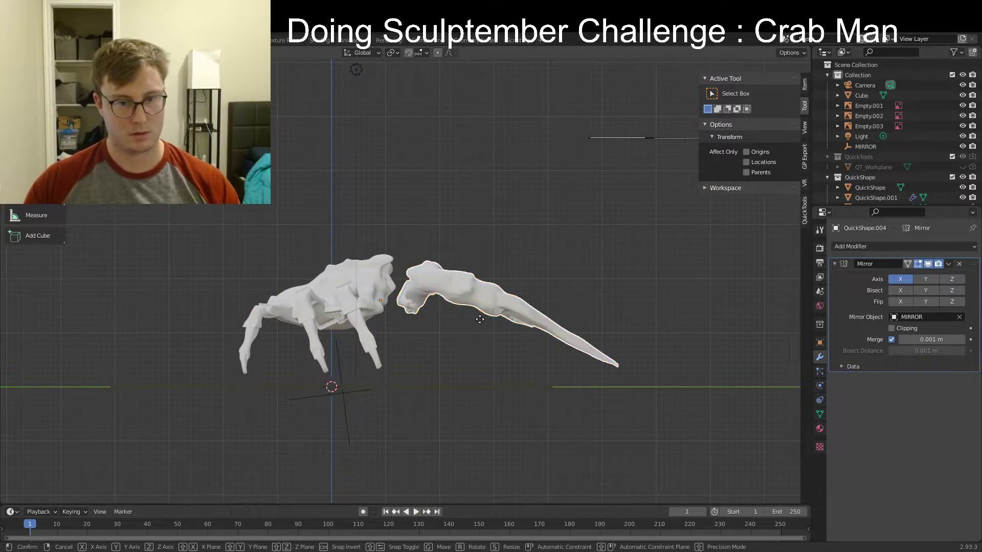
pyautogui.click(442, 307)
pyautogui.moveTo(442, 308); pyautogui.dragTo(390, 352, button='middle')
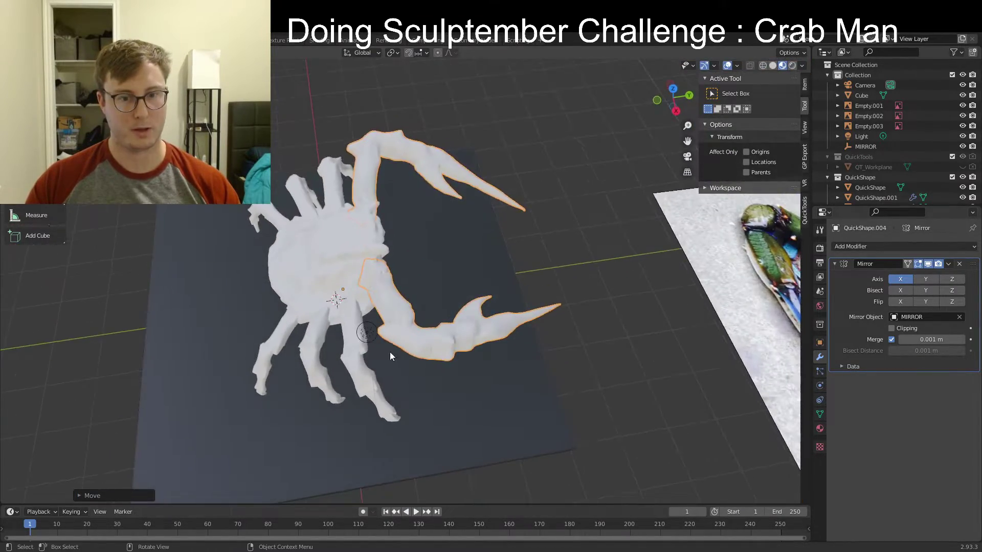
# Select the walking legs next to the front arms and scale them up
pyautogui.click(338, 345)
pyautogui.moveTo(512, 301); pyautogui.dragTo(481, 306, button='middle')
pyautogui.click(348, 311)
pyautogui.moveTo(419, 301); pyautogui.dragTo(344, 293, button='middle')
pyautogui.press('s')
pyautogui.click(247, 277)
pyautogui.moveTo(247, 277); pyautogui.dragTo(370, 259, button='middle')
# Try to scale the crab's body along Z after choosing a pivot point option
pyautogui.click(469, 277)
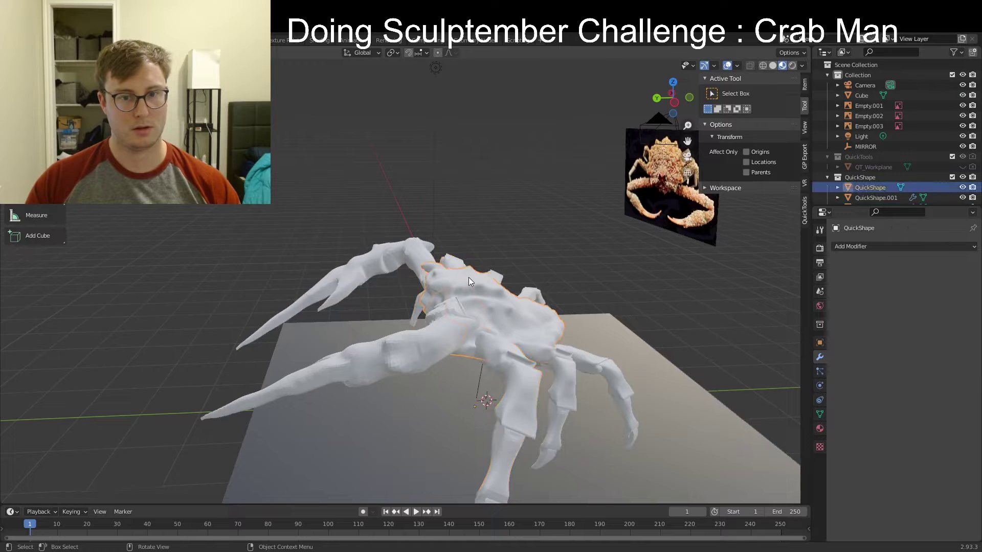
pyautogui.moveTo(468, 277); pyautogui.dragTo(509, 250, button='middle')
pyautogui.press('.')
pyautogui.click(481, 245)
pyautogui.press('s')
pyautogui.press('z')
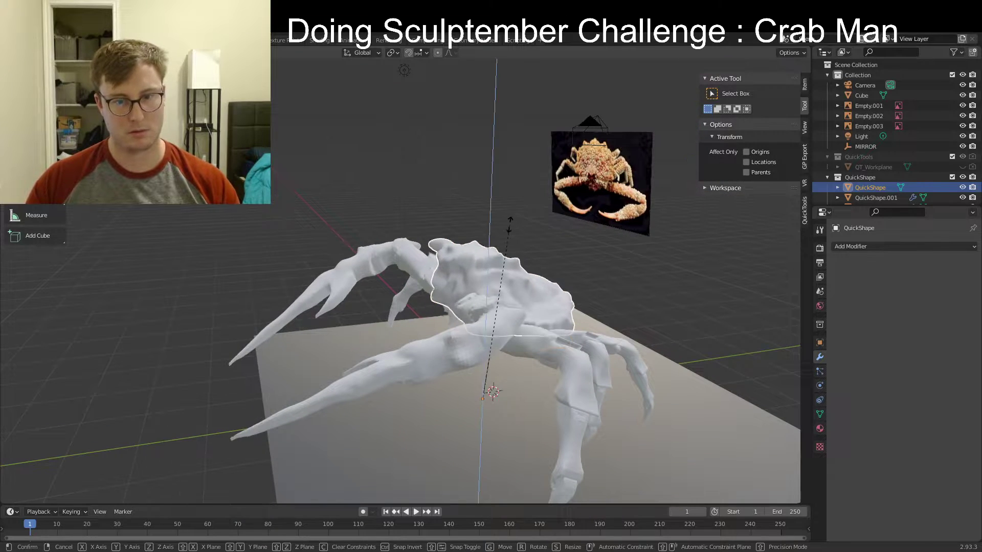
pyautogui.rightClick(510, 222)
# Set the crab body's origin to its geometry and scale the body along Z
pyautogui.click(140, 66)
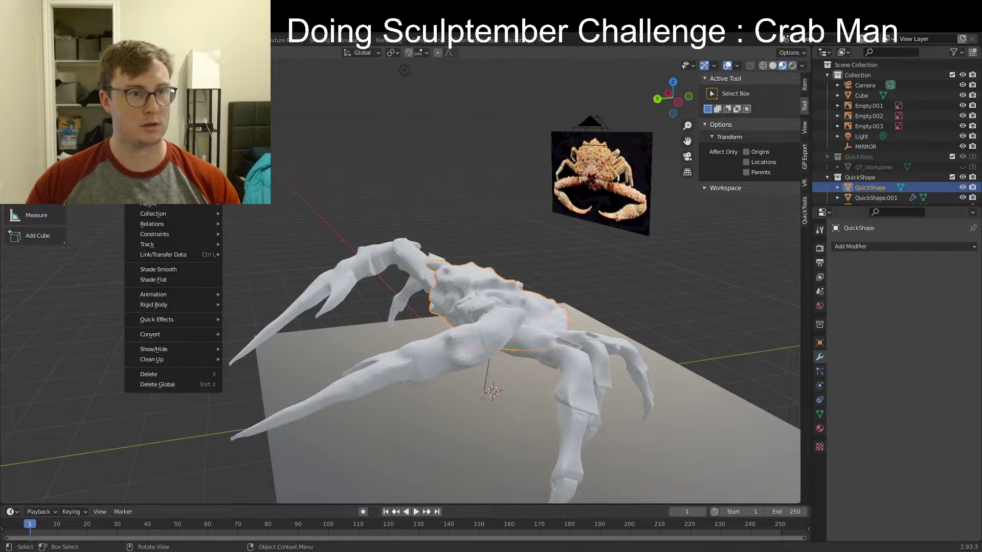
pyautogui.moveTo(154, 87)
pyautogui.click(255, 97)
pyautogui.press('s')
pyautogui.moveTo(480, 240); pyautogui.dragTo(582, 226, button='middle')
pyautogui.press('z')
pyautogui.click(511, 233)
# Try to scale up the whole body and move it along Z, and undo both changes
pyautogui.press('s')
pyautogui.click(567, 237)
pyautogui.press('g')
pyautogui.press('z')
pyautogui.click(573, 223)
pyautogui.moveTo(522, 248); pyautogui.dragTo(561, 300, button='middle')
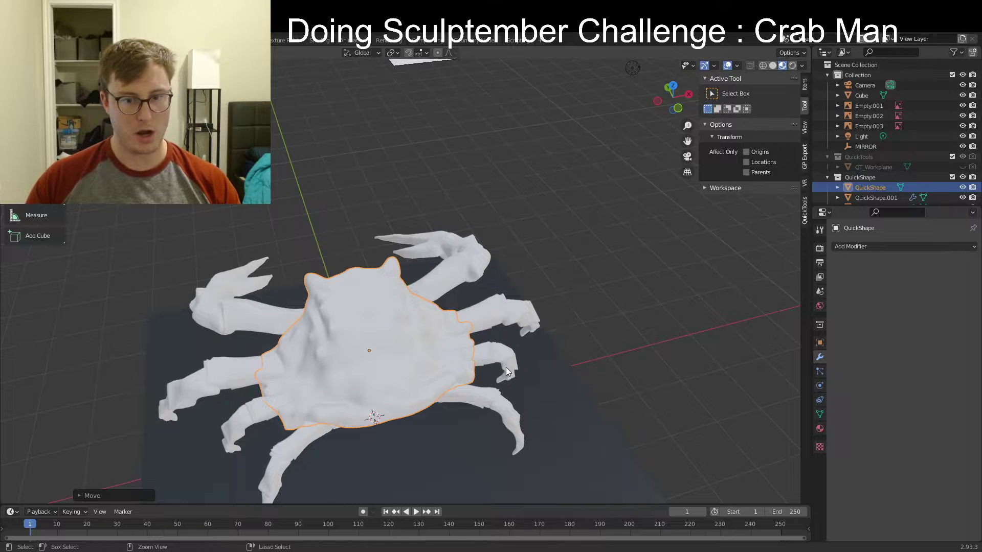
pyautogui.hotkey('ctrl', 'z')
pyautogui.hotkey('ctrl', 'z')
# Add the three pairs of walking legs to the body selection and scale everything up slightly together
pyautogui.keyDown('shift'); pyautogui.click(480, 388); pyautogui.keyUp('shift')
pyautogui.keyDown('shift'); pyautogui.click(478, 361); pyautogui.keyUp('shift')
pyautogui.keyDown('shift'); pyautogui.click(513, 315); pyautogui.keyUp('shift')
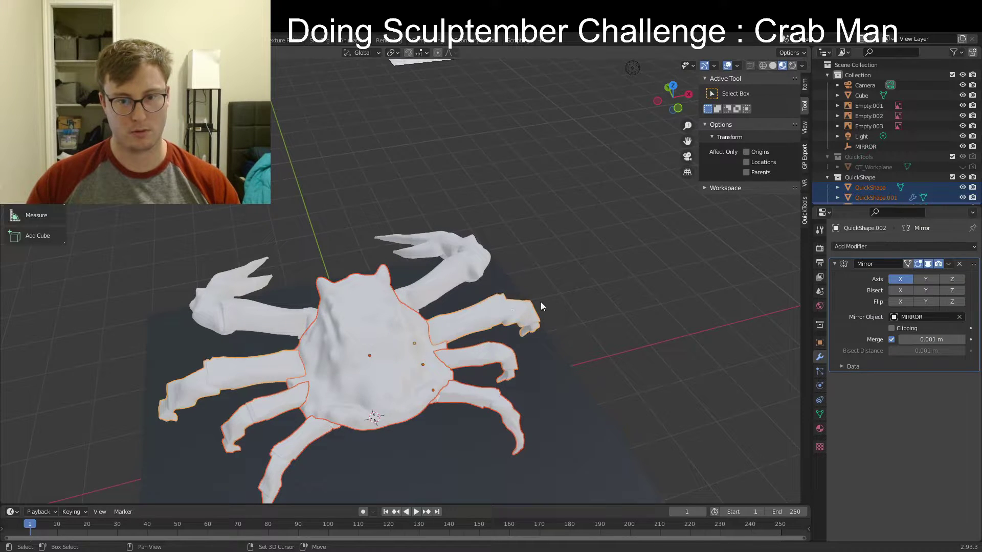
pyautogui.press('s')
pyautogui.click(557, 314)
pyautogui.moveTo(557, 314); pyautogui.dragTo(476, 258, button='middle')
# Select only the crab's body, stretch it along Z and raise it slightly along Z
pyautogui.click(485, 249)
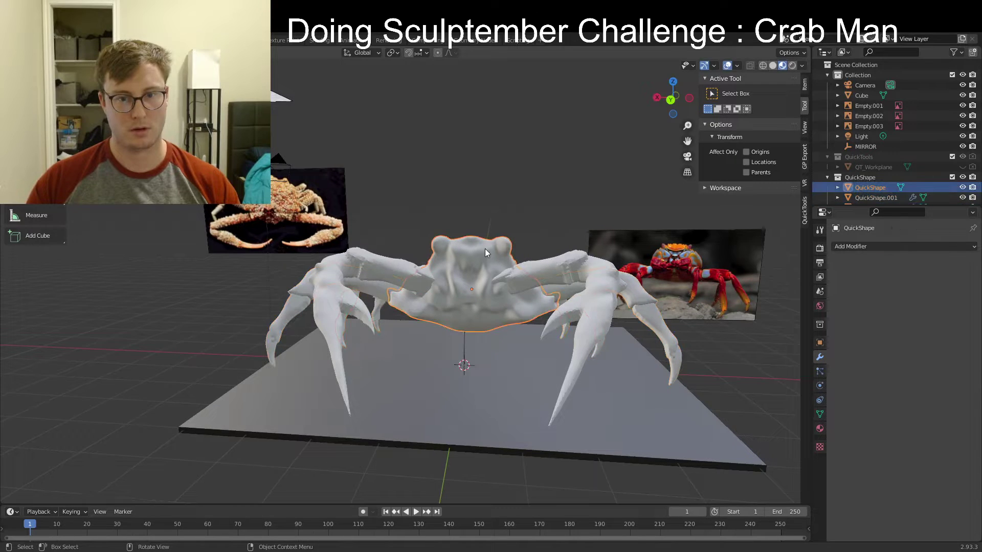
pyautogui.press('s')
pyautogui.press('z')
pyautogui.click(497, 191)
pyautogui.press('g')
pyautogui.press('z')
pyautogui.click(501, 184)
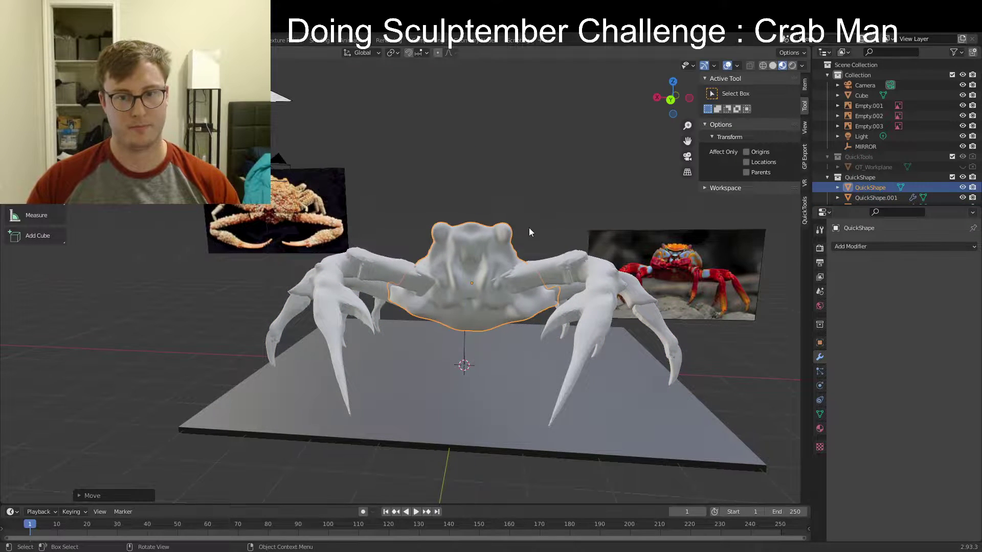
# Reposition the mirrored front claw arms against the body and save the file
pyautogui.moveTo(529, 228); pyautogui.dragTo(441, 274, button='middle')
pyautogui.click(398, 280)
pyautogui.press('g')
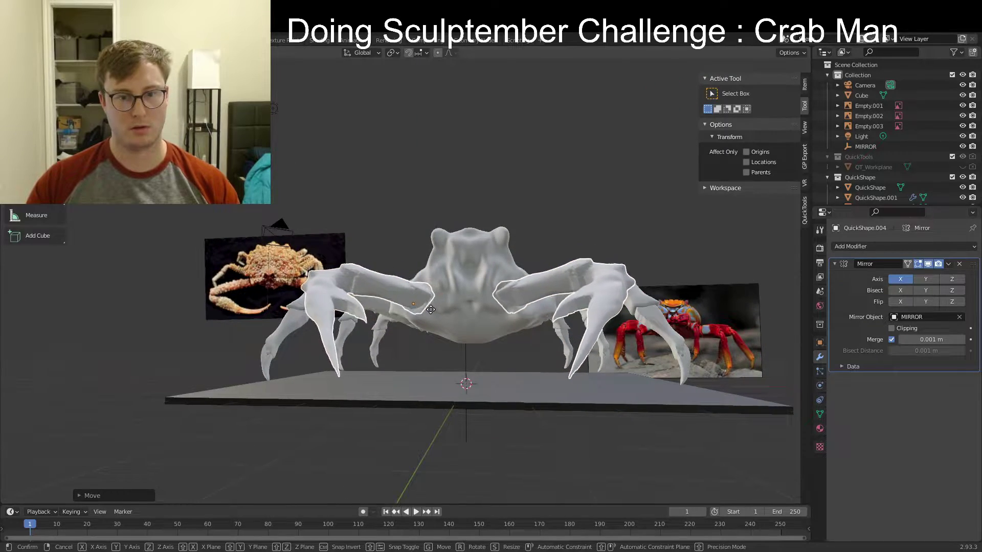
pyautogui.click(431, 309)
pyautogui.moveTo(431, 310); pyautogui.dragTo(403, 307, button='middle')
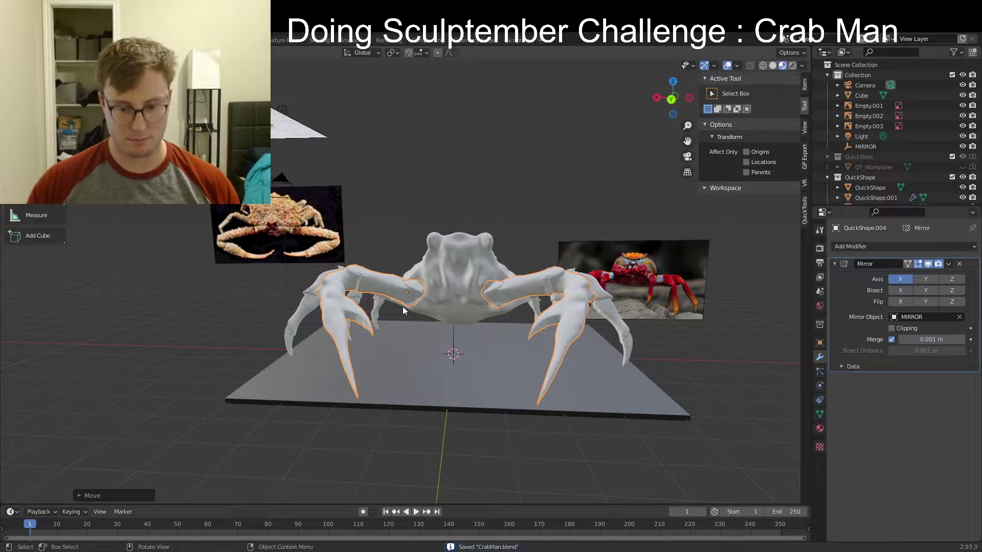
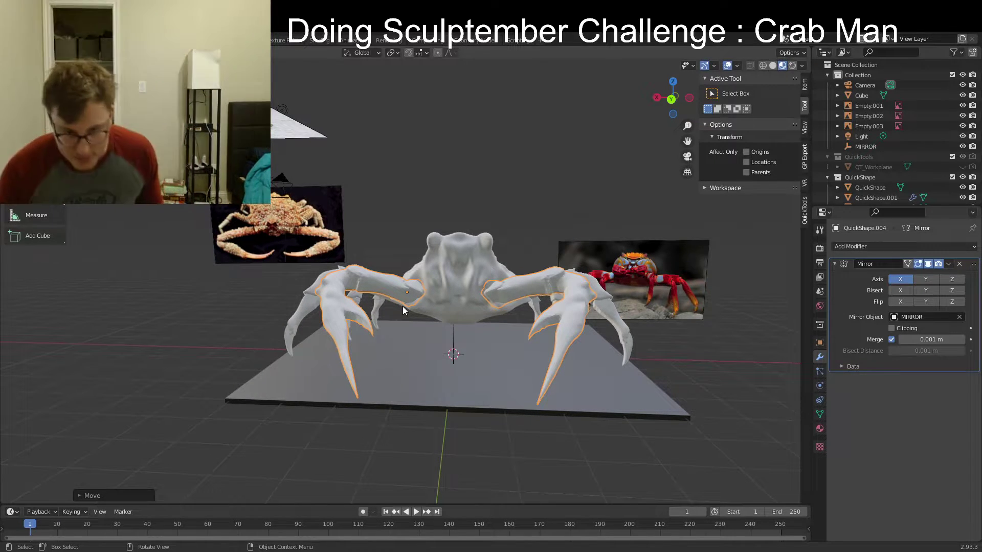
pyautogui.click(461, 272)
pyautogui.moveTo(461, 272); pyautogui.dragTo(432, 285, button='middle')
pyautogui.hotkey('ctrl', 's')
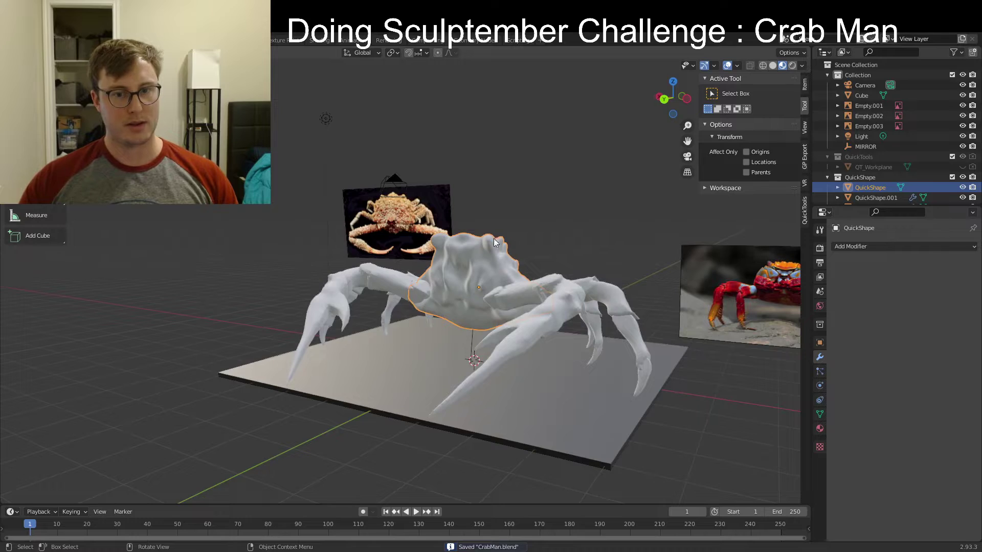
# Delete the base slab under the crab and add a plane mesh in its place
pyautogui.moveTo(494, 241); pyautogui.dragTo(438, 176, button='middle')
pyautogui.moveTo(494, 269); pyautogui.dragTo(482, 295, button='middle')
pyautogui.click(435, 392)
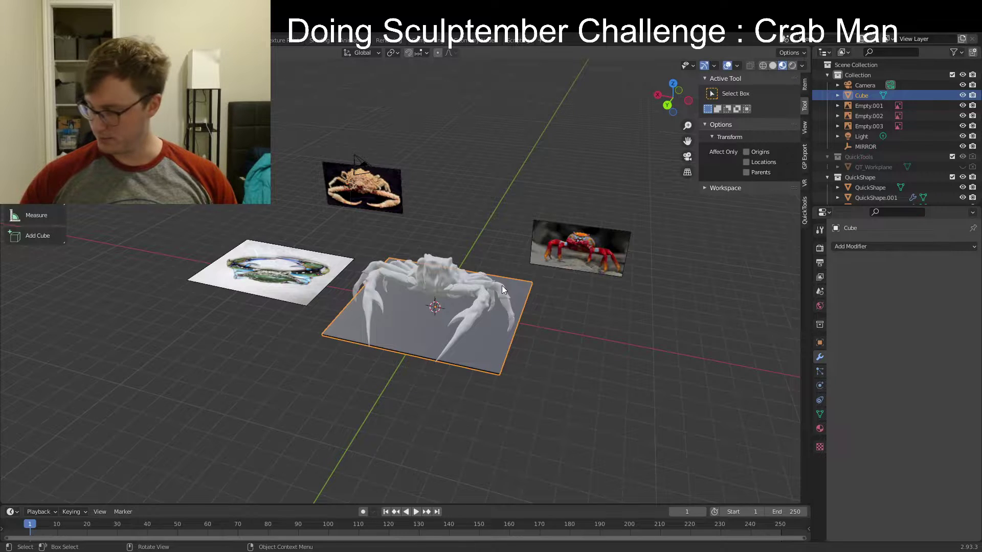
pyautogui.press('Delete')
pyautogui.hotkey('shift', 'a')
pyautogui.moveTo(478, 177)
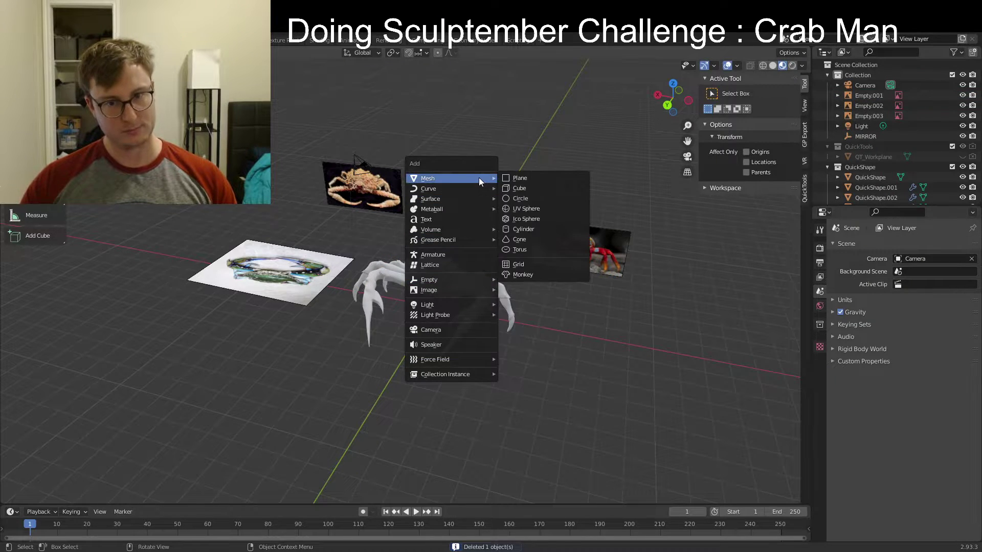
pyautogui.click(519, 178)
# Scale the plane up until it extends well beyond the reference images, and apply its scale
pyautogui.press('s')
pyautogui.click(615, 161)
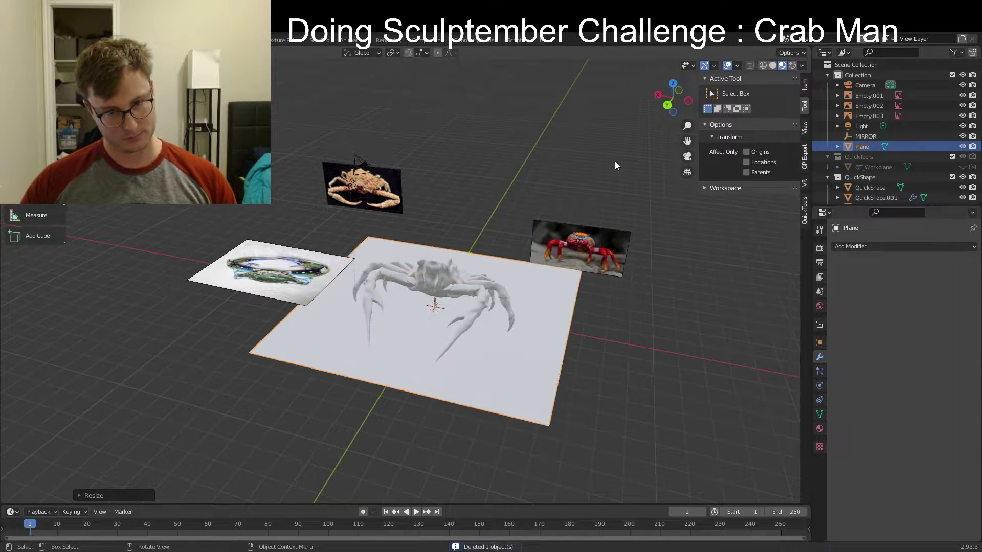
pyautogui.press('s')
pyautogui.click(568, 183)
pyautogui.rightClick(502, 262)
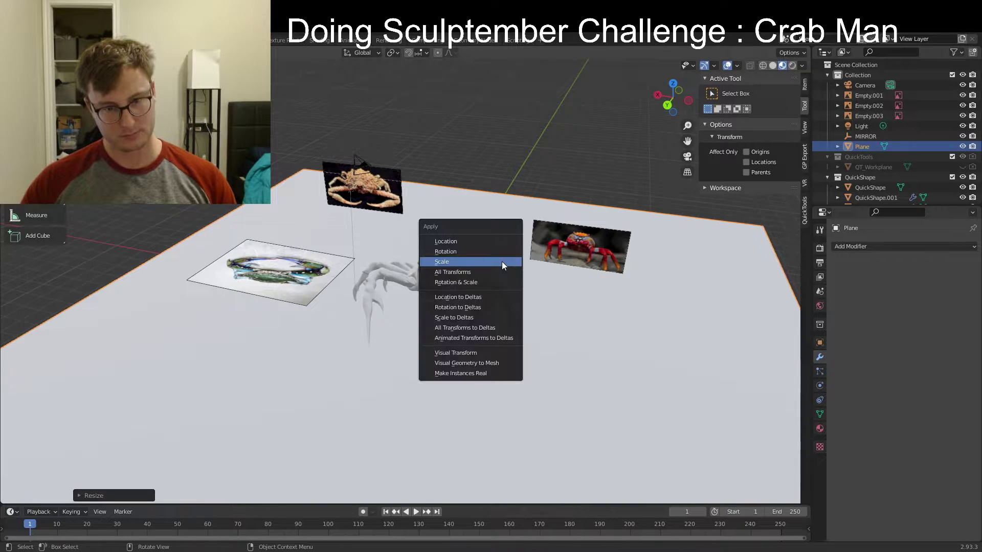
pyautogui.click(502, 262)
# Subdivide the plane in Edit Mode with 10 cuts
pyautogui.press('Tab')
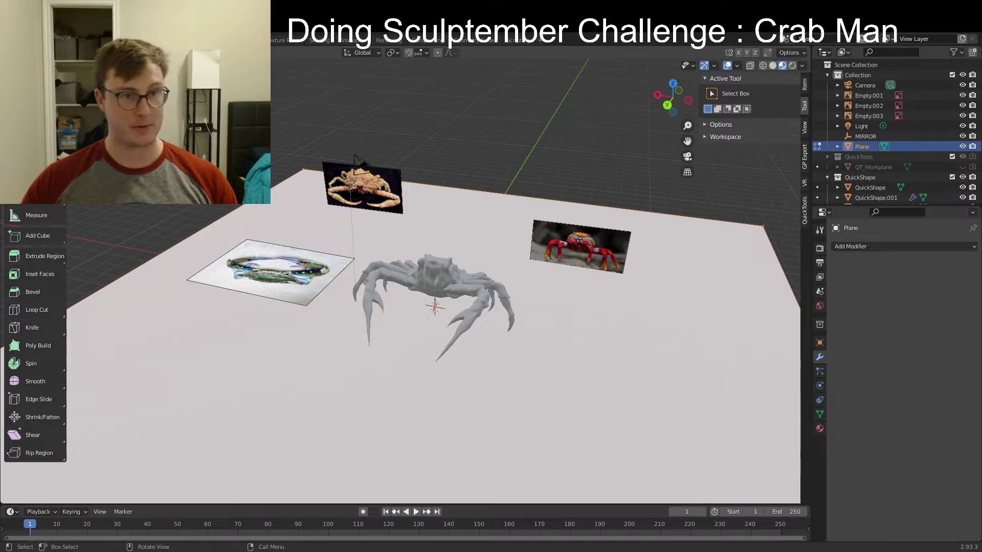
pyautogui.hotkey('ctrl', 'e')
pyautogui.press('Return')
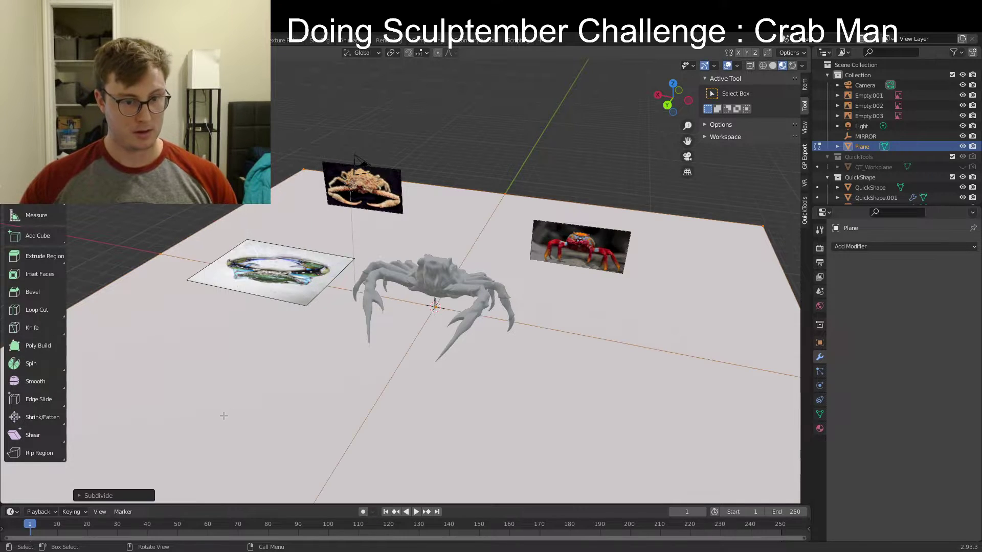
pyautogui.click(103, 496)
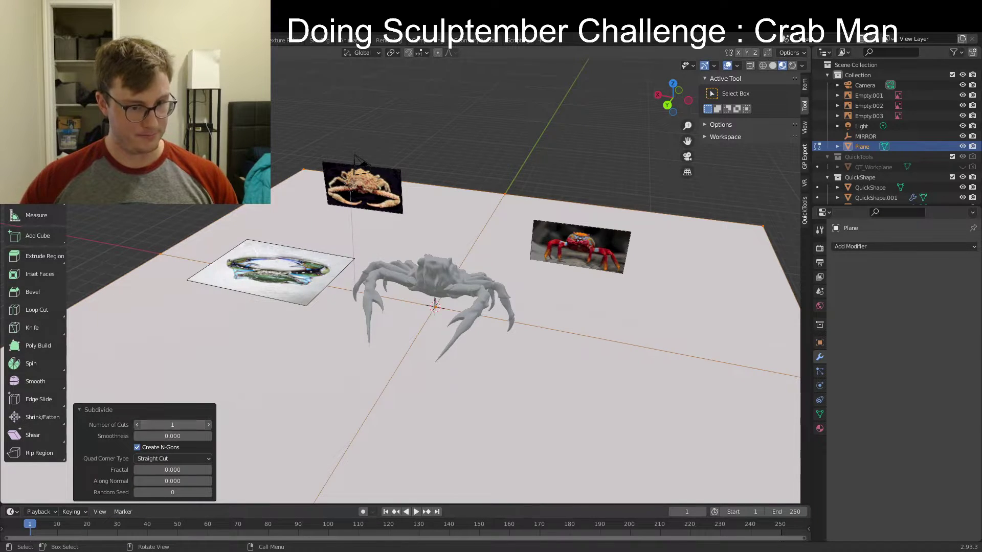
pyautogui.moveTo(158, 425); pyautogui.dragTo(205, 425)
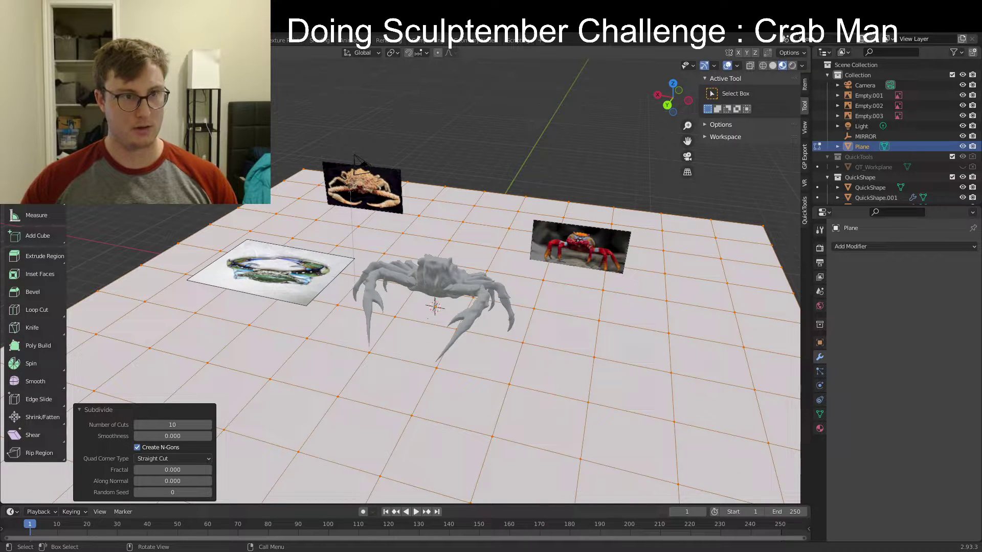
# Subdivide the plane a second time with more cuts for a dense grid, return to Object Mode and save
pyautogui.hotkey('ctrl', 'e')
pyautogui.click(286, 123)
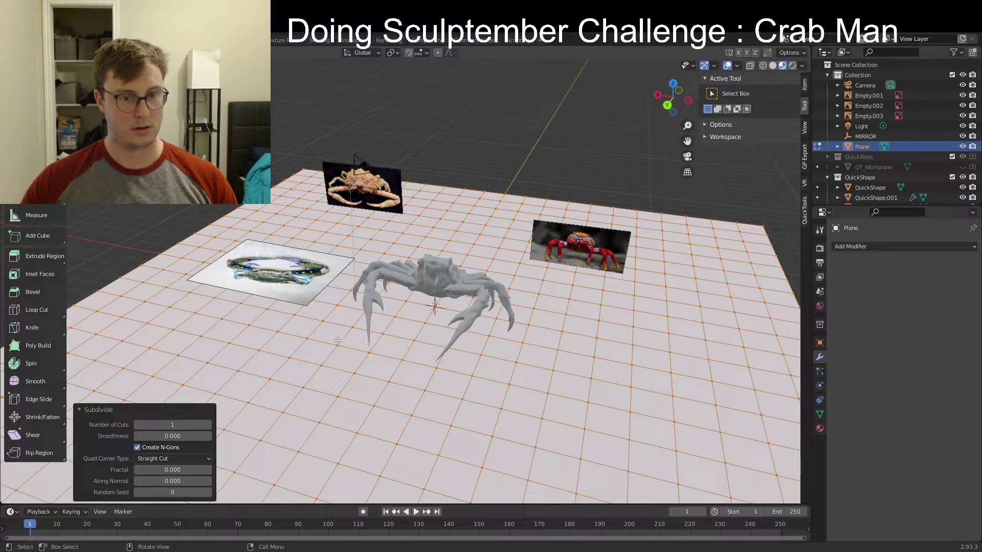
pyautogui.click(210, 425)
pyautogui.click(210, 425)
pyautogui.click(210, 425)
pyautogui.click(210, 426)
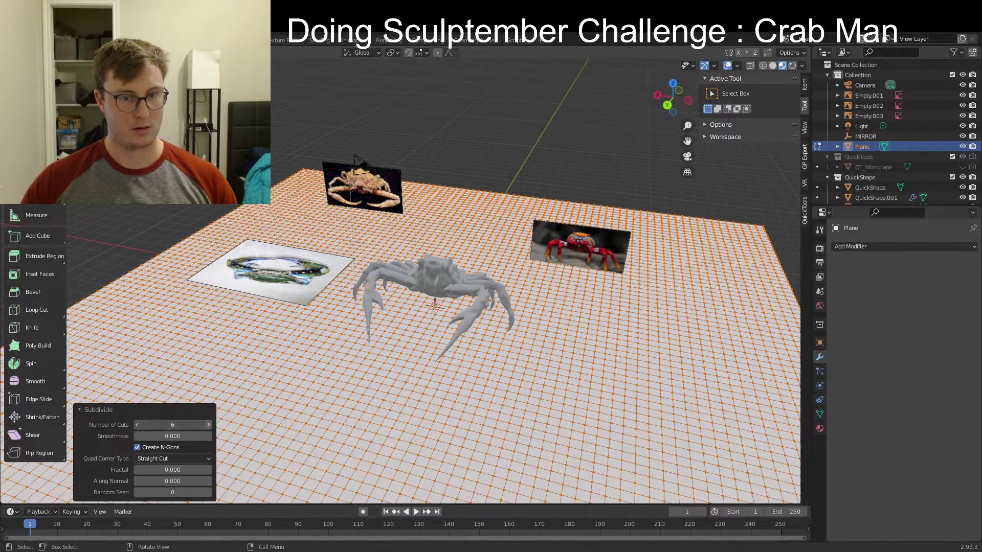
pyautogui.click(210, 425)
pyautogui.click(210, 425)
pyautogui.press('Tab')
pyautogui.moveTo(417, 311); pyautogui.dragTo(544, 329, button='middle')
pyautogui.hotkey('ctrl', 's')
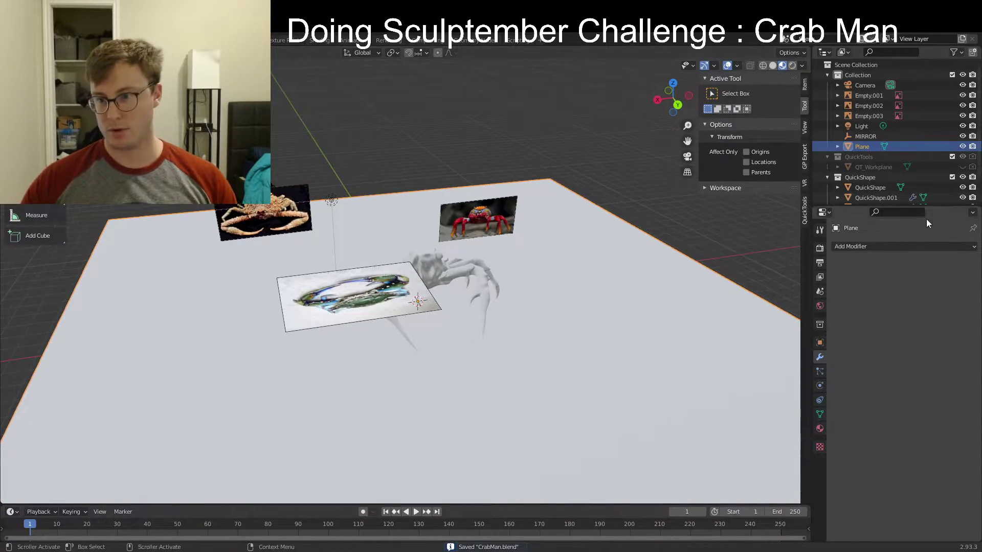
# Add a Displace modifier to the plane and create a new texture for it
pyautogui.click(890, 246)
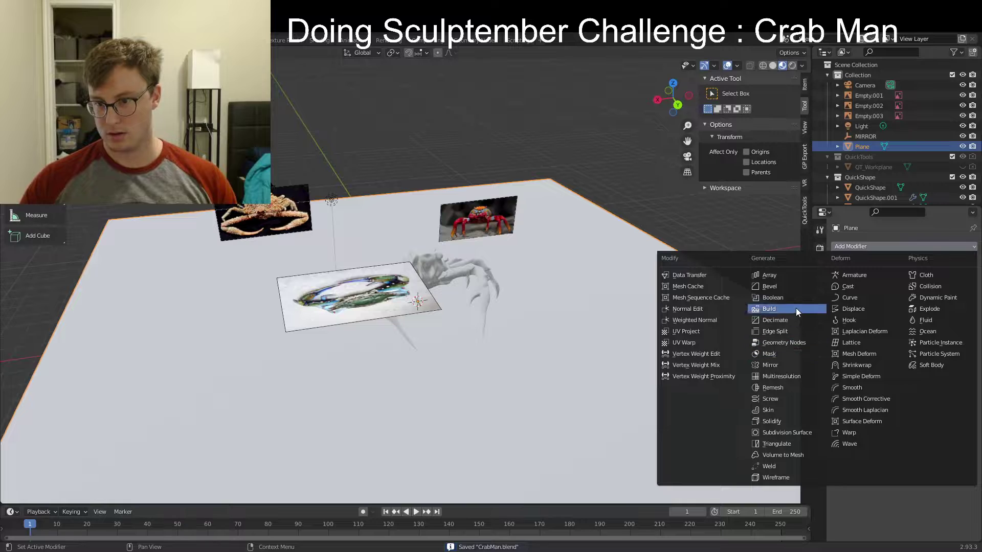
pyautogui.click(856, 308)
pyautogui.moveTo(560, 299); pyautogui.dragTo(596, 284, button='middle')
pyautogui.click(898, 280)
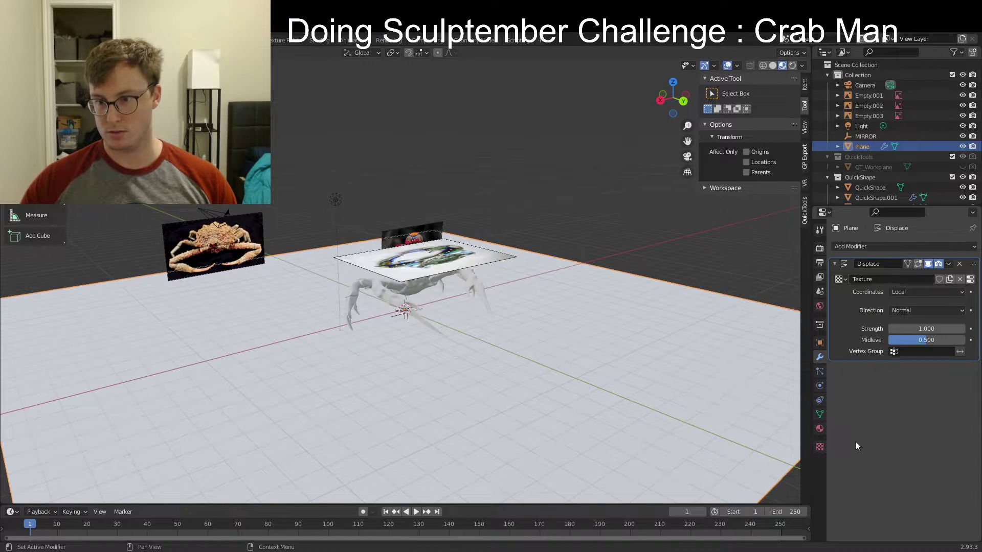
# Set the displacement texture's type to Musgrave and lower its size to 0.000
pyautogui.click(820, 447)
pyautogui.click(896, 278)
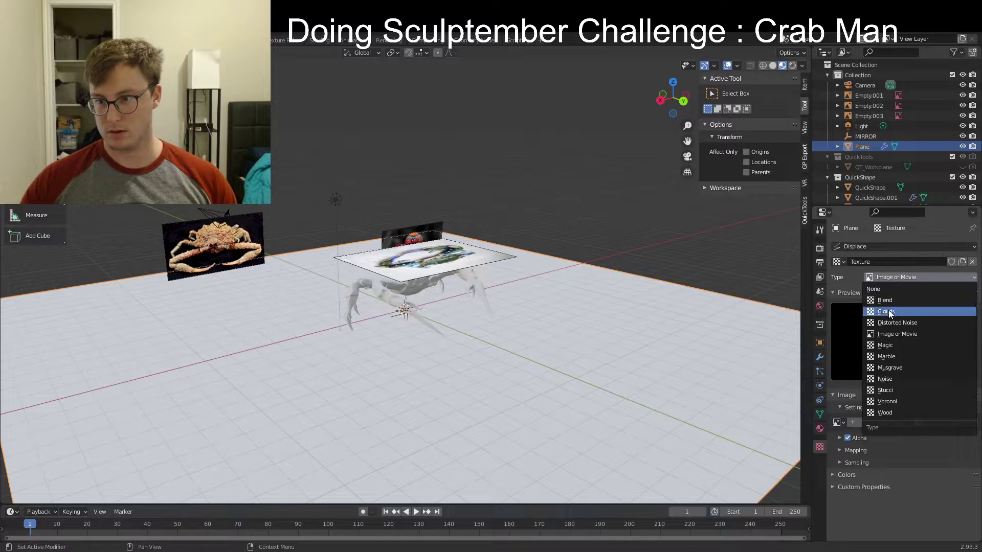
pyautogui.click(890, 367)
pyautogui.moveTo(511, 310); pyautogui.dragTo(787, 425, button='middle')
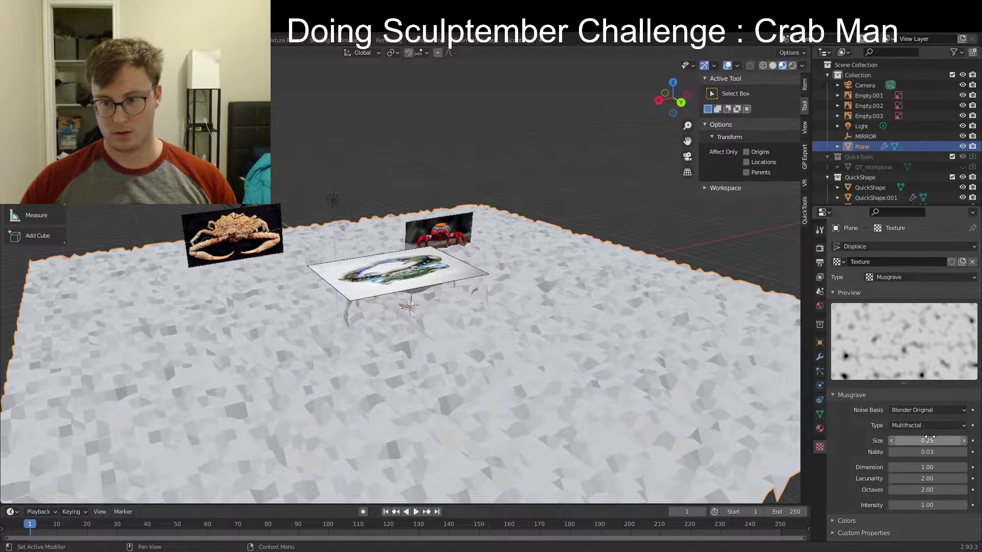
pyautogui.moveTo(930, 440); pyautogui.dragTo(900, 440)
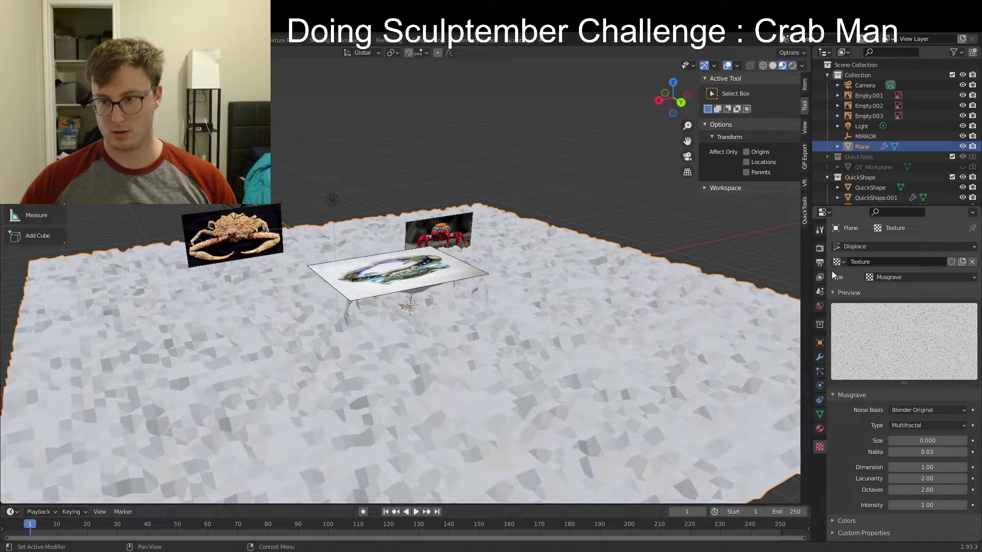
# Add a Subdivision Surface modifier with viewport level 2 to the plane and shade it smooth
pyautogui.click(819, 357)
pyautogui.click(864, 246)
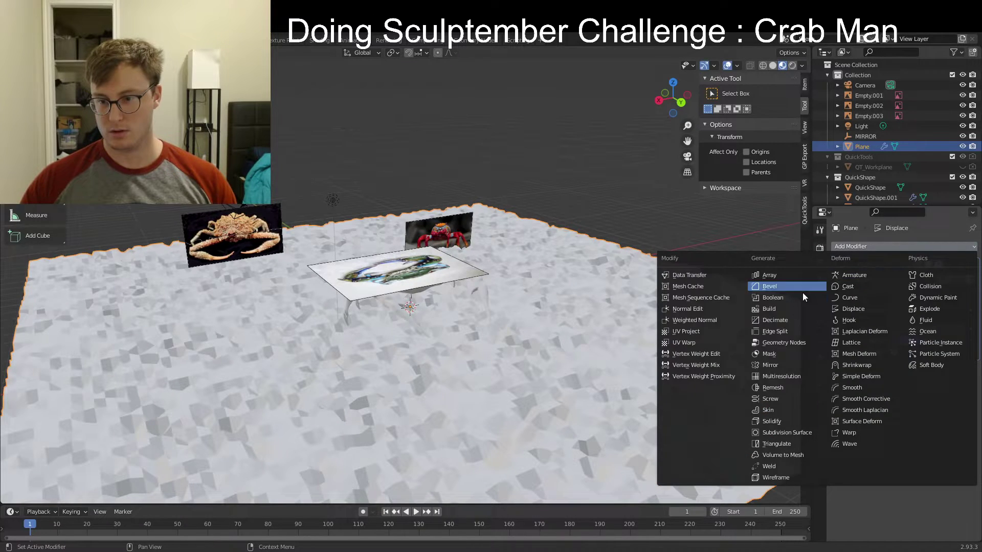
pyautogui.click(784, 433)
pyautogui.moveTo(618, 382); pyautogui.dragTo(509, 299, button='middle')
pyautogui.click(964, 396)
pyautogui.rightClick(567, 349)
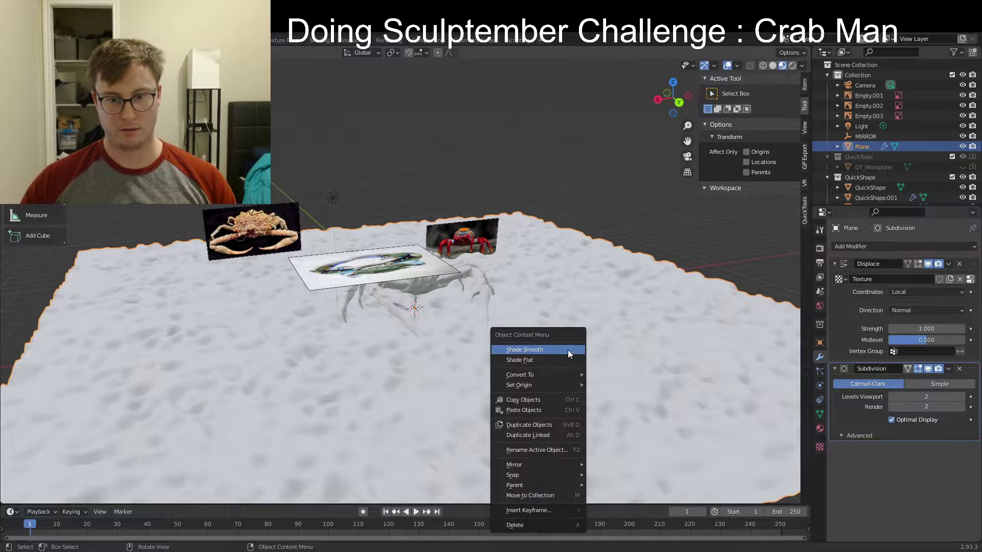
pyautogui.click(568, 349)
pyautogui.scroll(4, 567, 348)
pyautogui.moveTo(567, 347); pyautogui.dragTo(572, 316, button='middle')
pyautogui.scroll(1, 556, 323)
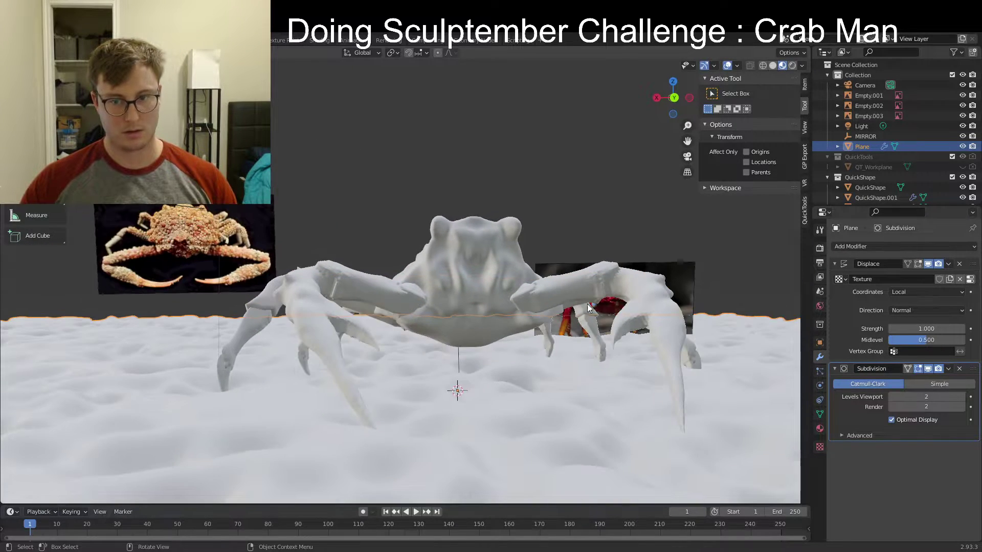
pyautogui.press('s')
pyautogui.press('z')
pyautogui.rightClick(568, 278)
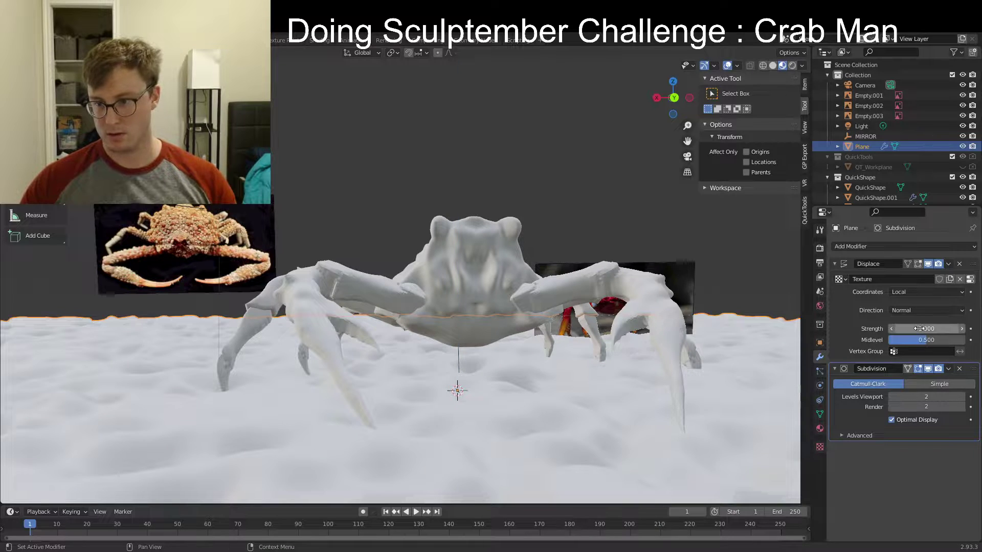
# Set the plane's Displace modifier strength to 0.510
pyautogui.moveTo(920, 329)
pyautogui.mouseDown()
pyautogui.moveTo(869, 329)
pyautogui.moveTo(926, 329)
pyautogui.mouseUp()
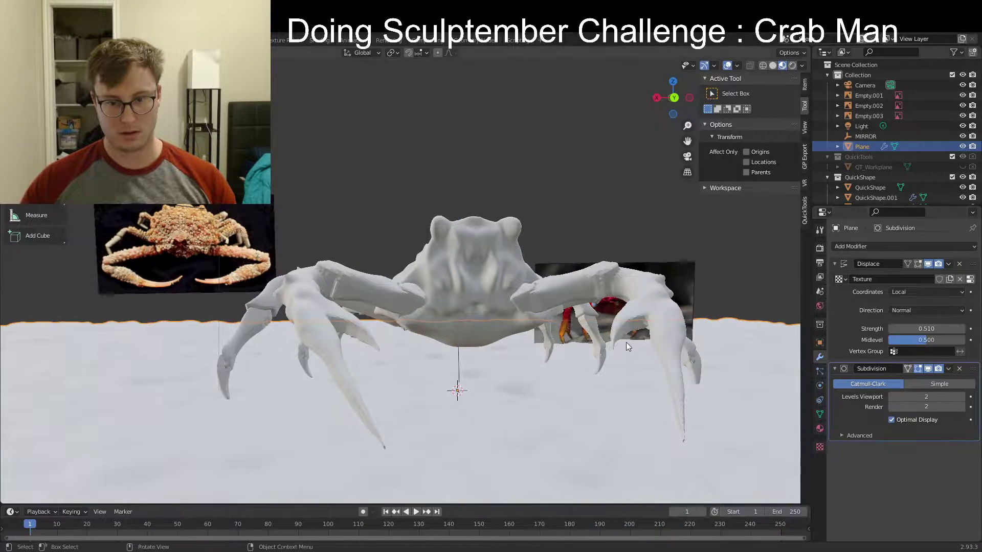
pyautogui.moveTo(627, 342); pyautogui.dragTo(635, 346, button='middle')
# Give the plane a new material with a sandy yellow base color and save the file
pyautogui.click(820, 430)
pyautogui.click(949, 289)
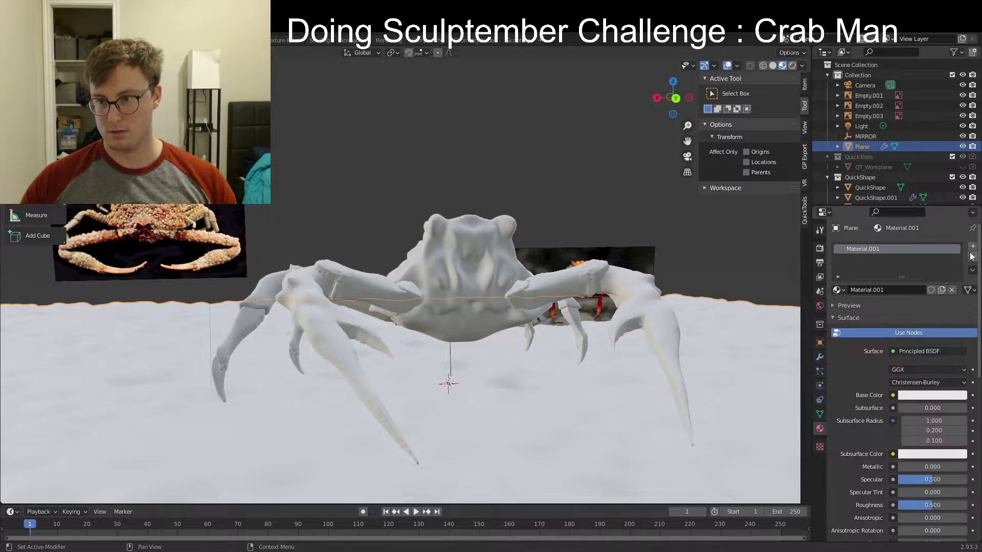
pyautogui.click(933, 396)
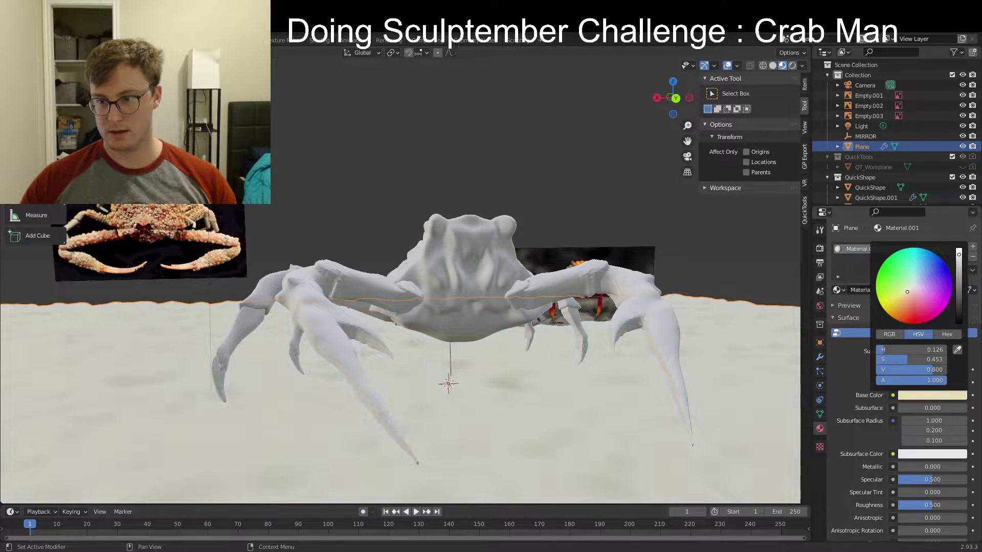
pyautogui.moveTo(960, 267); pyautogui.dragTo(959, 278)
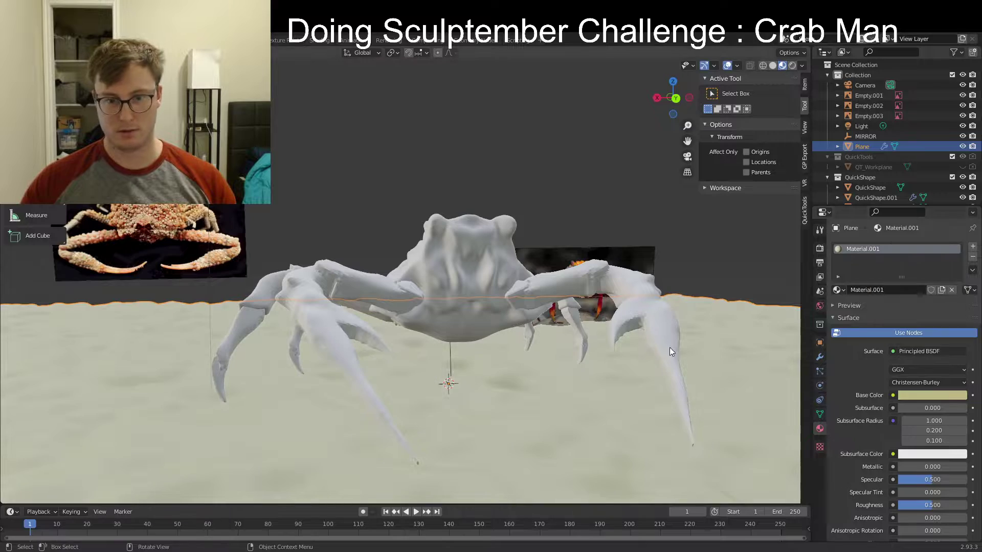
pyautogui.moveTo(670, 347); pyautogui.dragTo(436, 327, button='middle')
pyautogui.hotkey('ctrl', 's')
# Select the crab's body, check the scene in Rendered shading, return to Material Preview and save
pyautogui.scroll(2, 353, 318)
pyautogui.click(394, 315)
pyautogui.moveTo(499, 322); pyautogui.dragTo(578, 224, button='middle')
pyautogui.scroll(3, 502, 296)
pyautogui.click(792, 66)
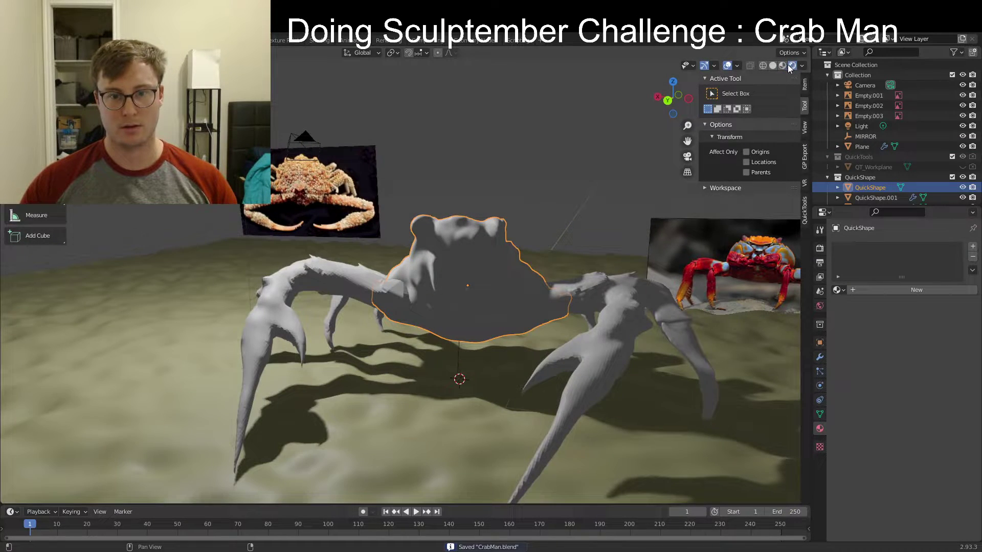
pyautogui.click(784, 65)
pyautogui.moveTo(406, 277)
pyautogui.mouseDown(button='middle')
pyautogui.moveTo(435, 266)
pyautogui.moveTo(480, 290)
pyautogui.moveTo(477, 277)
pyautogui.mouseUp(button='middle')
pyautogui.hotkey('ctrl', 's')
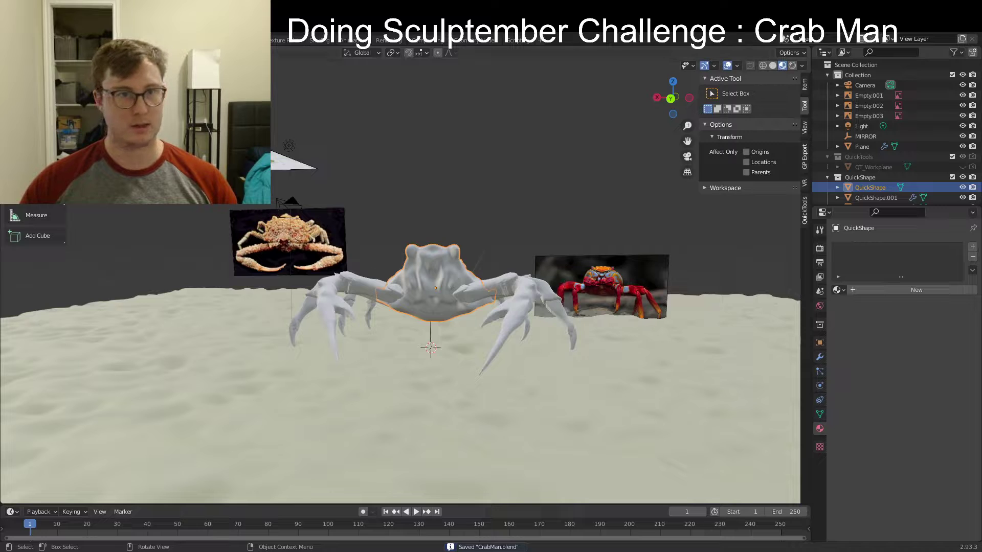
# In the Shading workspace, give the crab's body a new material and unwrap its whole mesh with Project from View, facing the crab's front
pyautogui.click(324, 40)
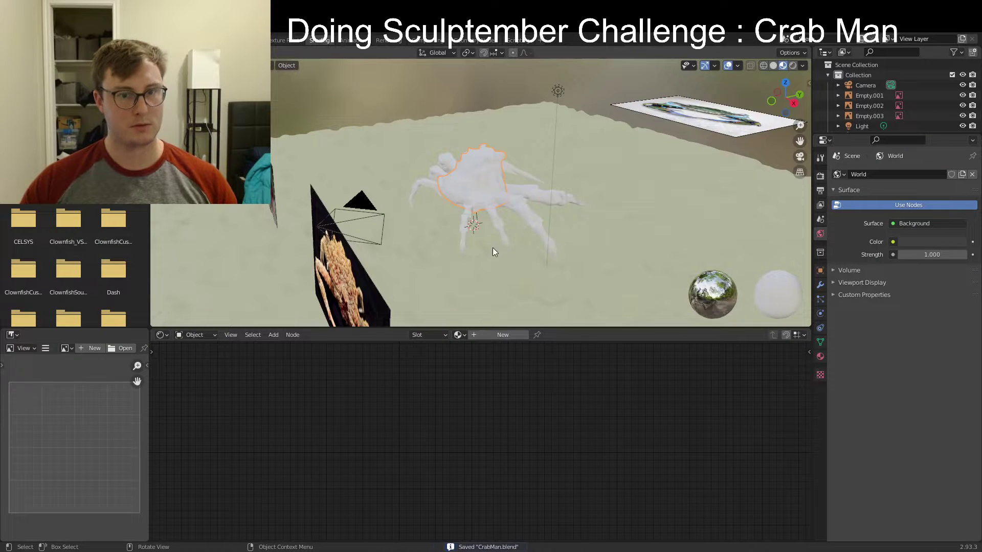
pyautogui.click(488, 334)
pyautogui.moveTo(327, 389); pyautogui.dragTo(455, 424, button='middle')
pyautogui.press('KP_1')
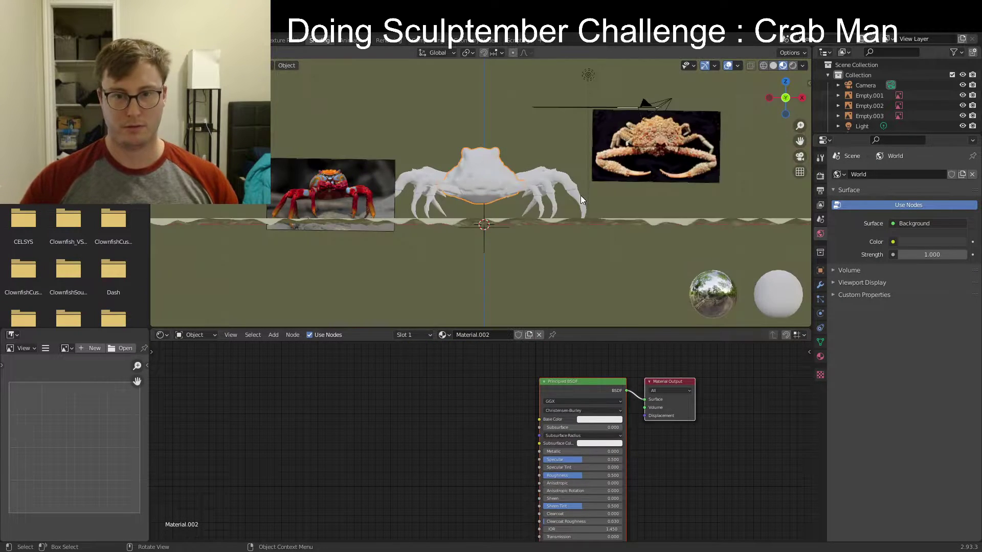
pyautogui.scroll(2, 484, 213)
pyautogui.press('ctrl+KP_1')
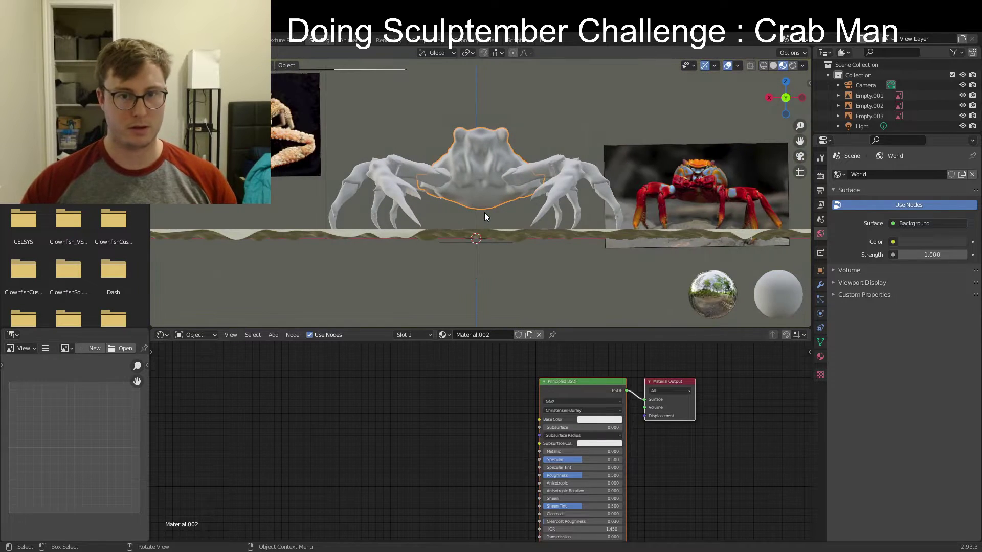
pyautogui.keyDown('shift'); pyautogui.moveTo(524, 180); pyautogui.dragTo(521, 182, button='middle'); pyautogui.keyUp('shift')
pyautogui.press('KP_5')
pyautogui.press('Tab')
pyautogui.press('a')
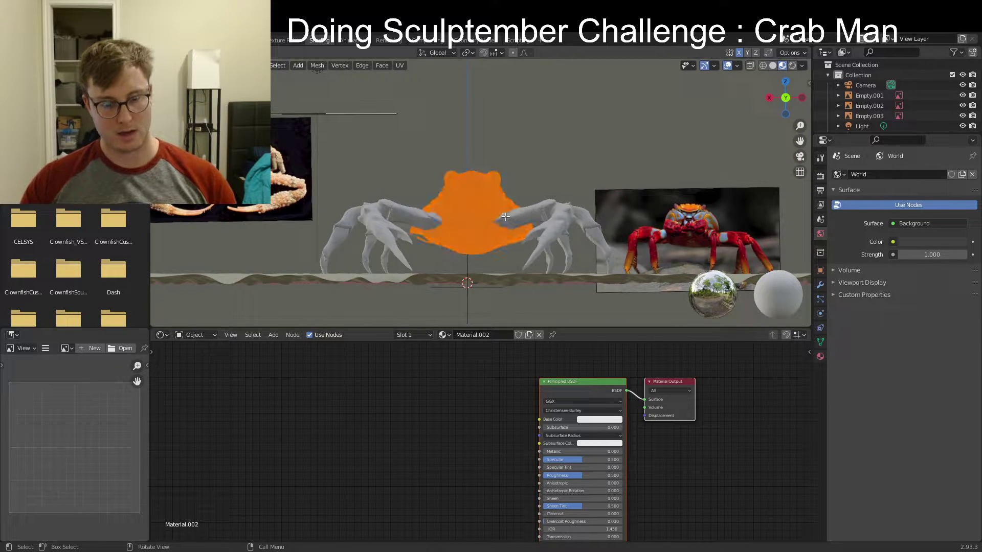
pyautogui.press('u')
pyautogui.click(489, 303)
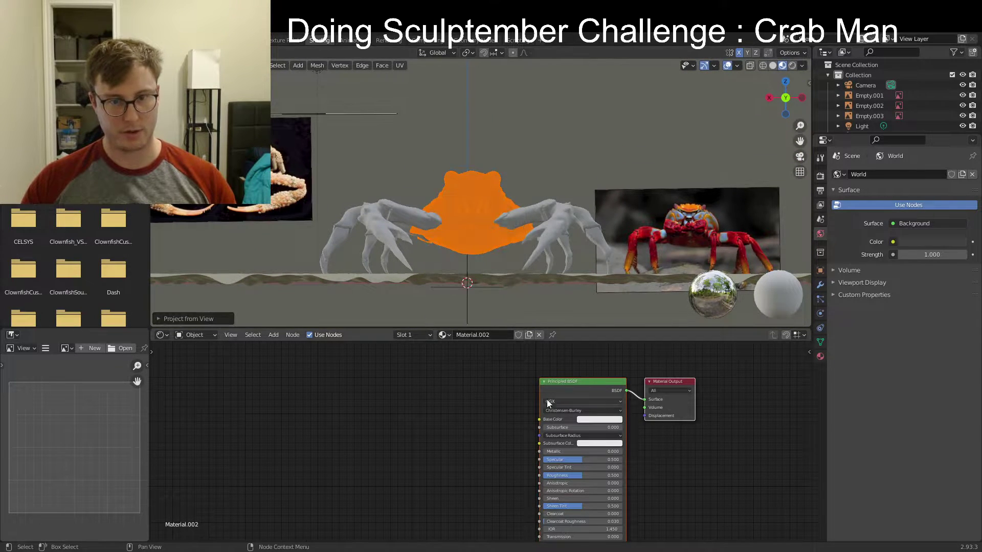
# Add an Image Texture node using Crab_01.jpg and connect its Color output to the Principled BSDF's Base Color
pyautogui.keyDown('shift'); pyautogui.moveTo(378, 451); pyautogui.dragTo(438, 422, button='middle'); pyautogui.keyUp('shift')
pyautogui.click(438, 422)
pyautogui.hotkey('shift', 'a')
pyautogui.click(438, 422)
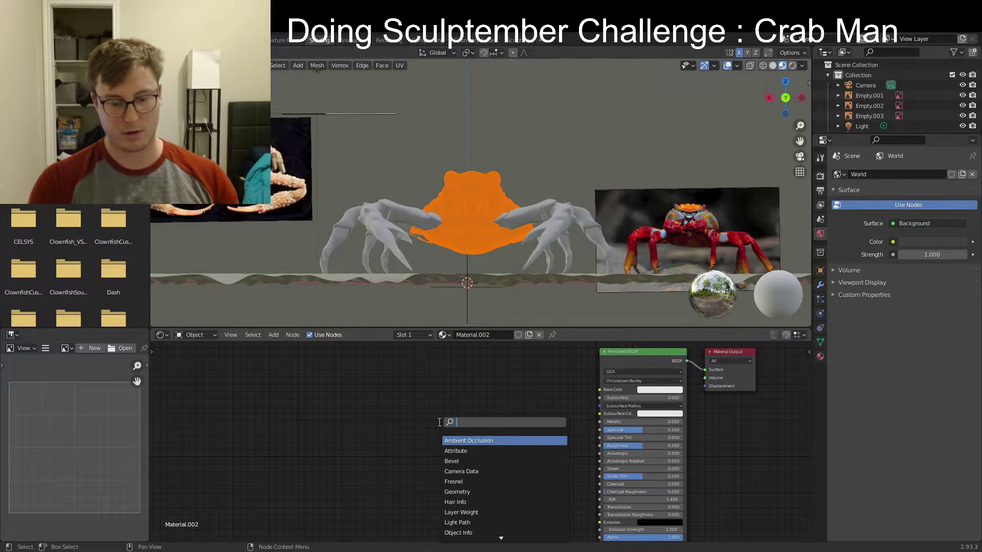
pyautogui.write('ima')
pyautogui.press('Return')
pyautogui.click(522, 400)
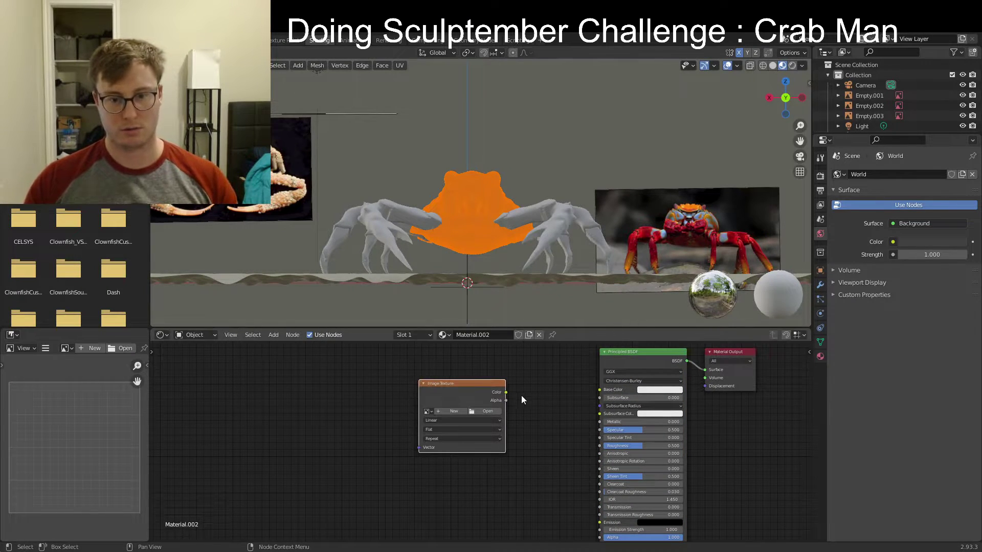
pyautogui.moveTo(601, 393); pyautogui.dragTo(600, 390)
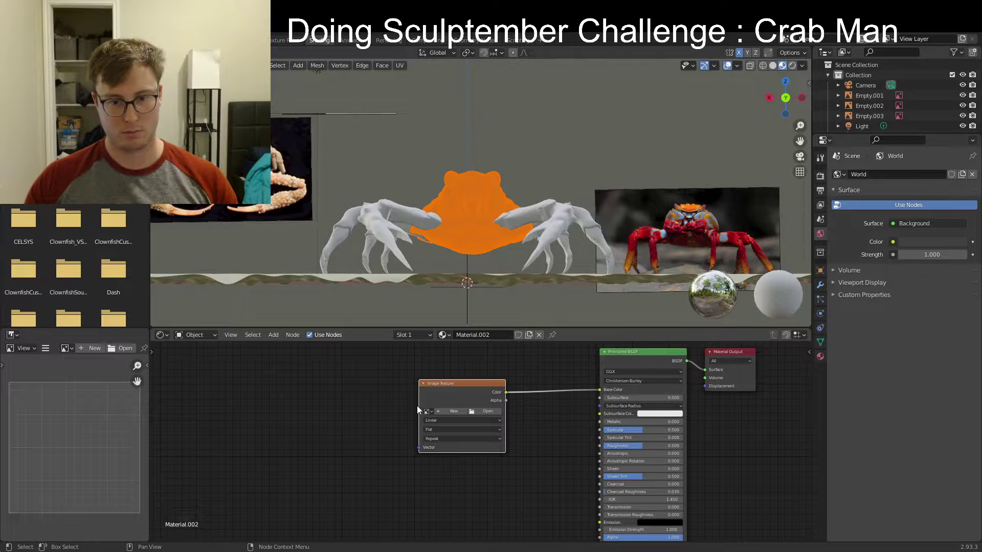
pyautogui.click(428, 411)
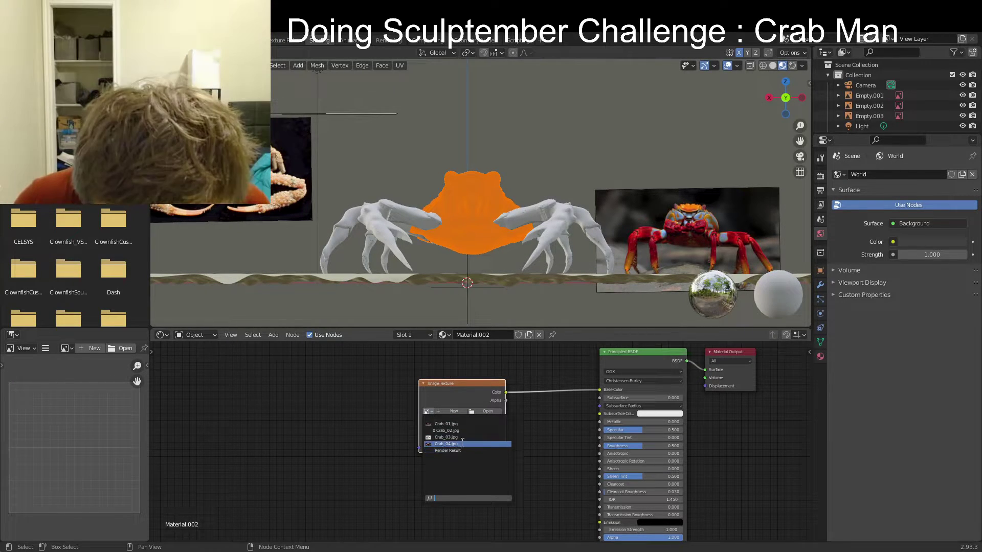
pyautogui.click(464, 424)
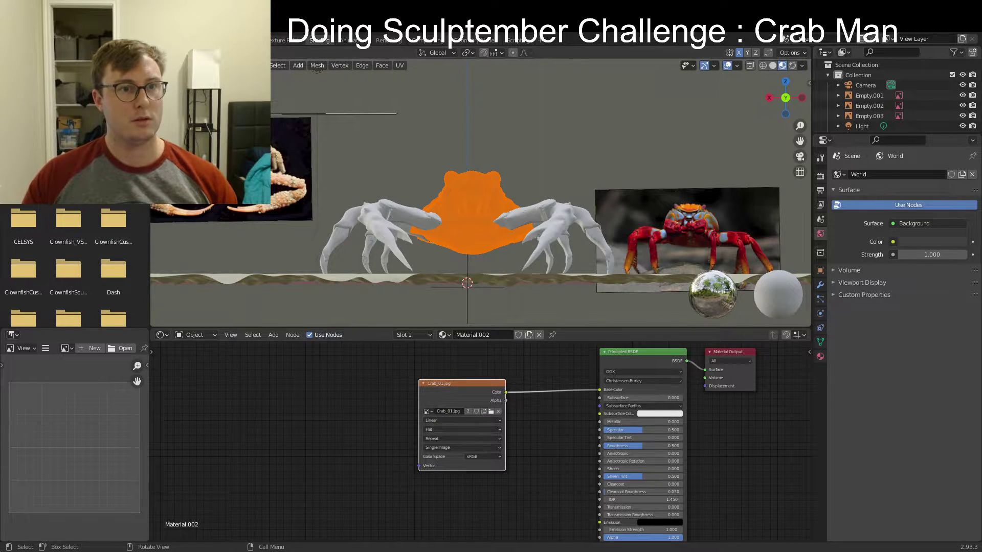
# In the UV Editing workspace, move, enlarge and rotate the body's UVs over the crab's body in the photo
pyautogui.click(240, 40)
pyautogui.scroll(-3, 310, 304)
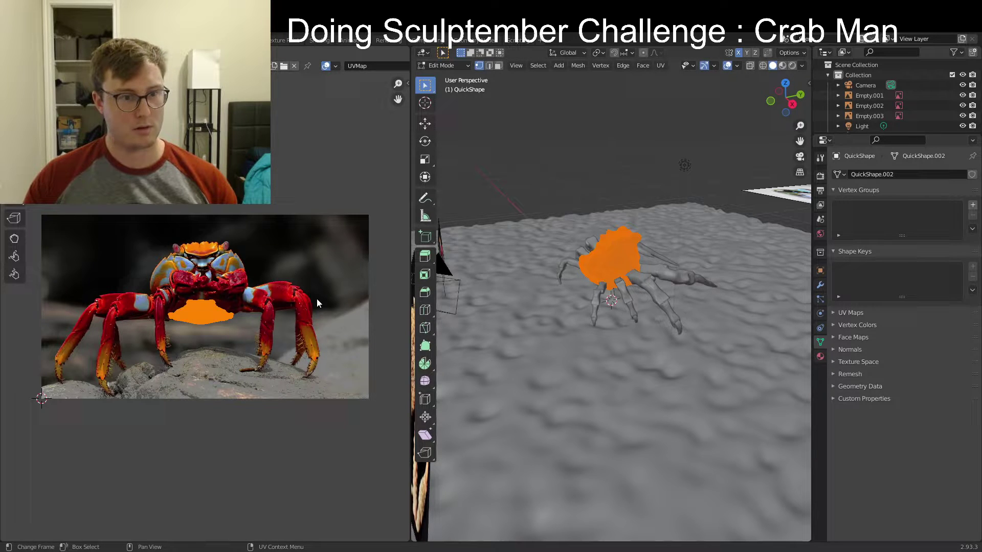
pyautogui.press('g')
pyautogui.click(289, 270)
pyautogui.press('s')
pyautogui.click(364, 194)
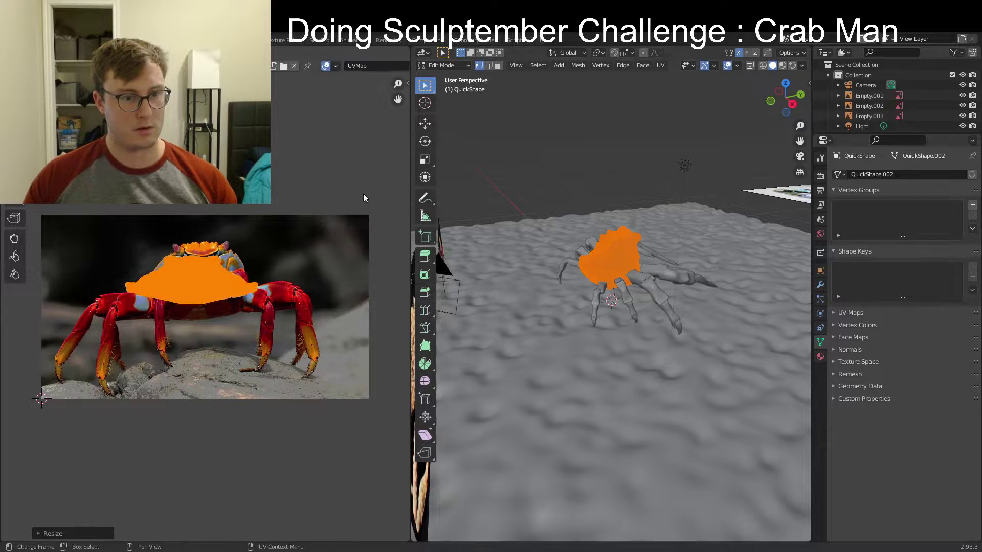
pyautogui.press('r')
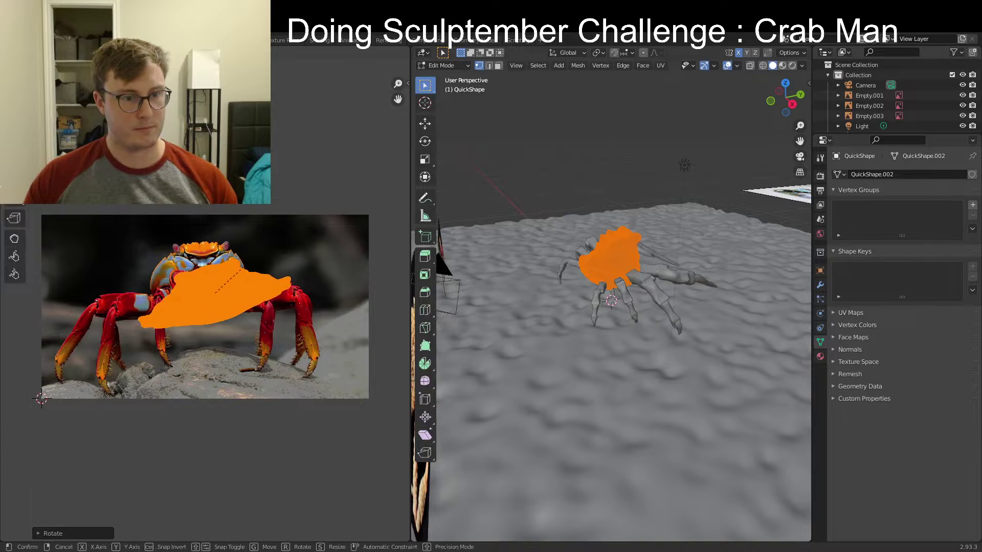
pyautogui.click(263, 228)
# Hide the viewport overlays and show the model in Material Preview, looking closely at the front of the crab's body
pyautogui.moveTo(713, 205); pyautogui.dragTo(626, 206, button='middle')
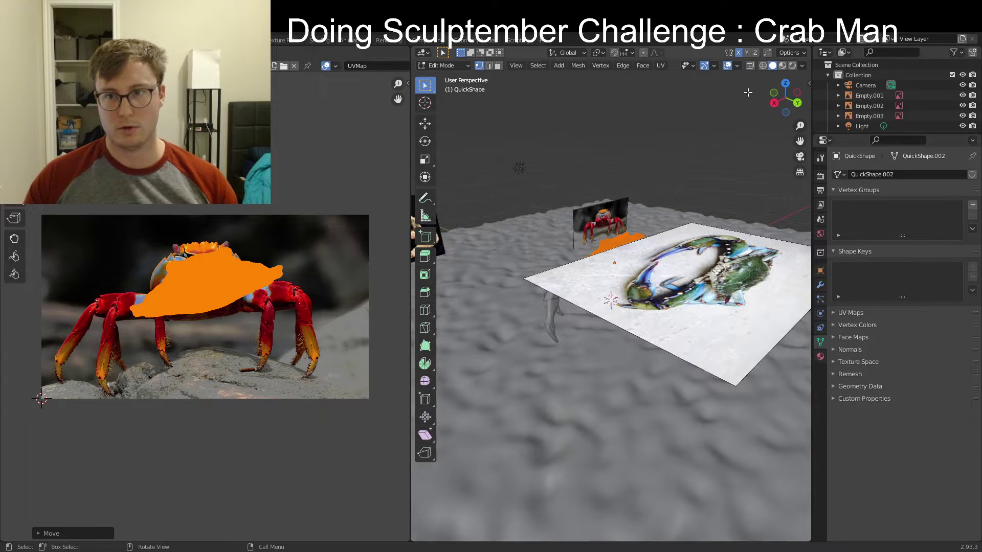
pyautogui.click(728, 66)
pyautogui.click(783, 66)
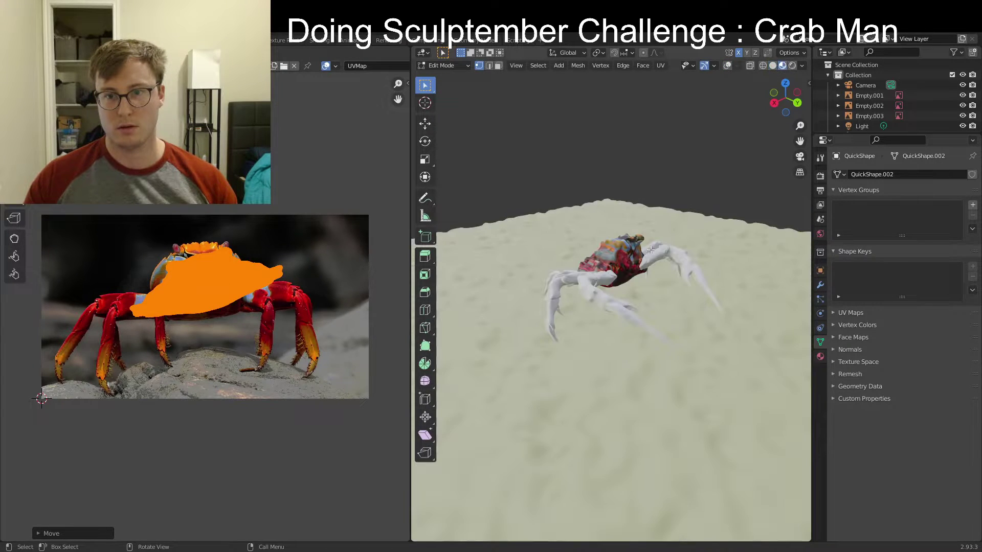
pyautogui.scroll(6, 690, 244)
pyautogui.moveTo(690, 245)
pyautogui.mouseDown(button='middle')
pyautogui.moveTo(631, 237)
pyautogui.moveTo(654, 328)
pyautogui.mouseUp(button='middle')
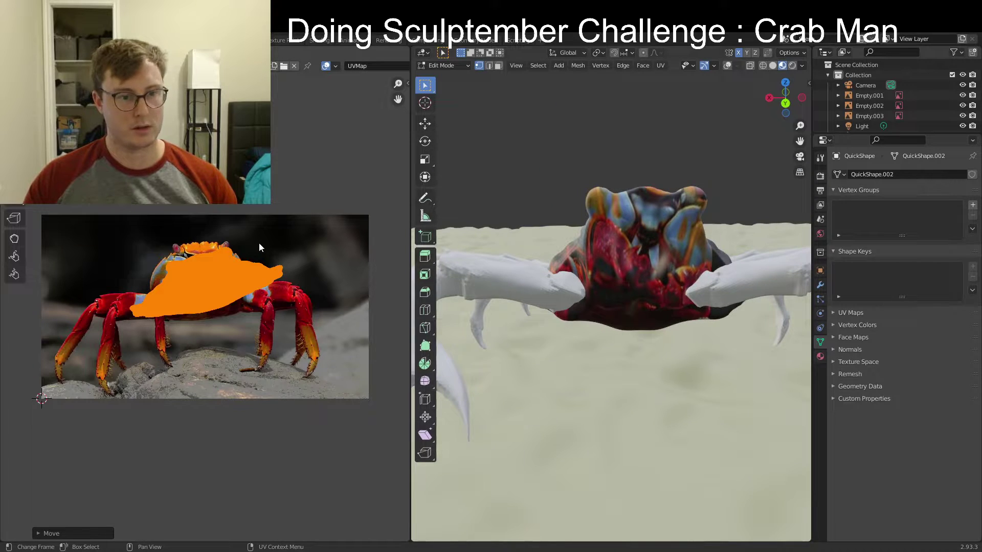
# Level the body's UVs and shift them up so the photo's eyes and face line up with the sculpted ones
pyautogui.press('r')
pyautogui.click(270, 261)
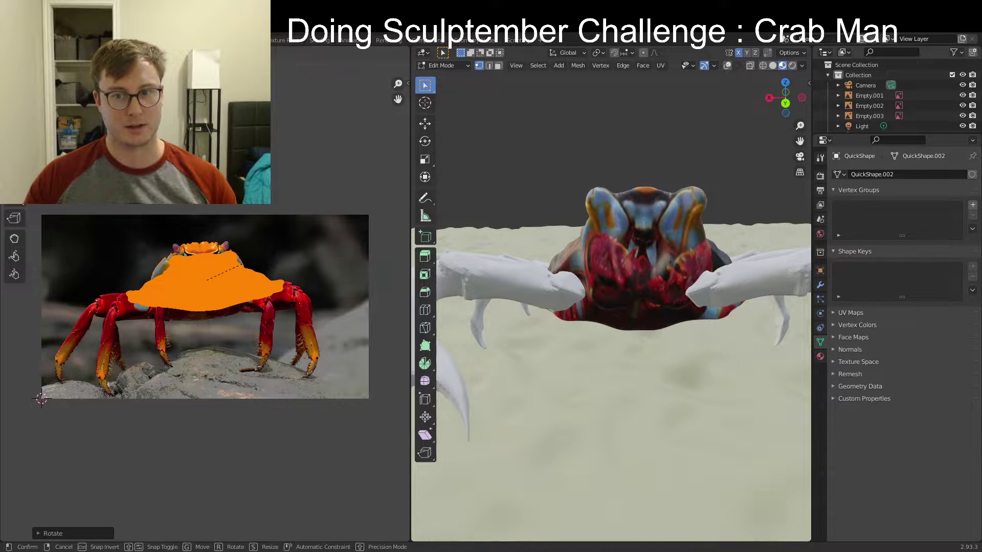
pyautogui.press('g')
pyautogui.click(268, 253)
pyautogui.press('g')
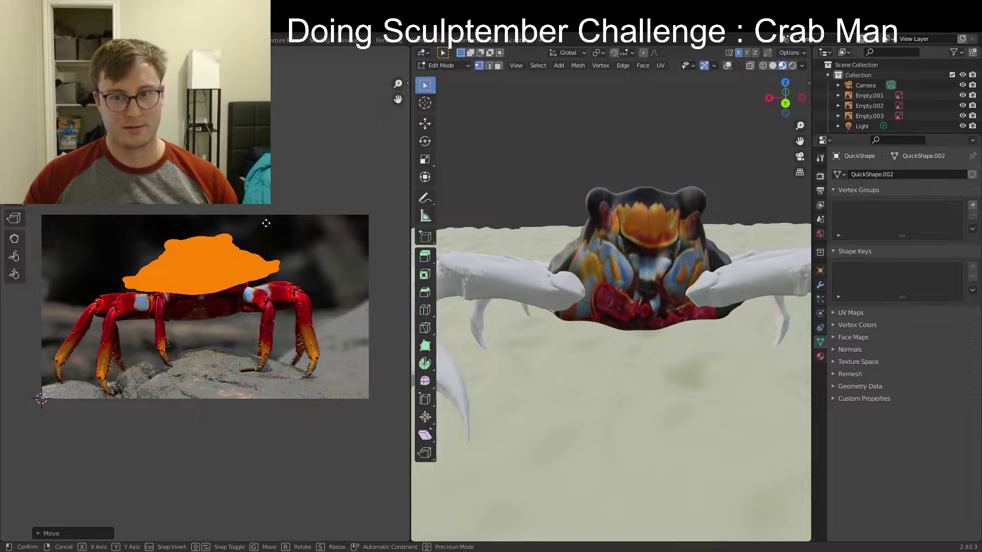
pyautogui.click(266, 227)
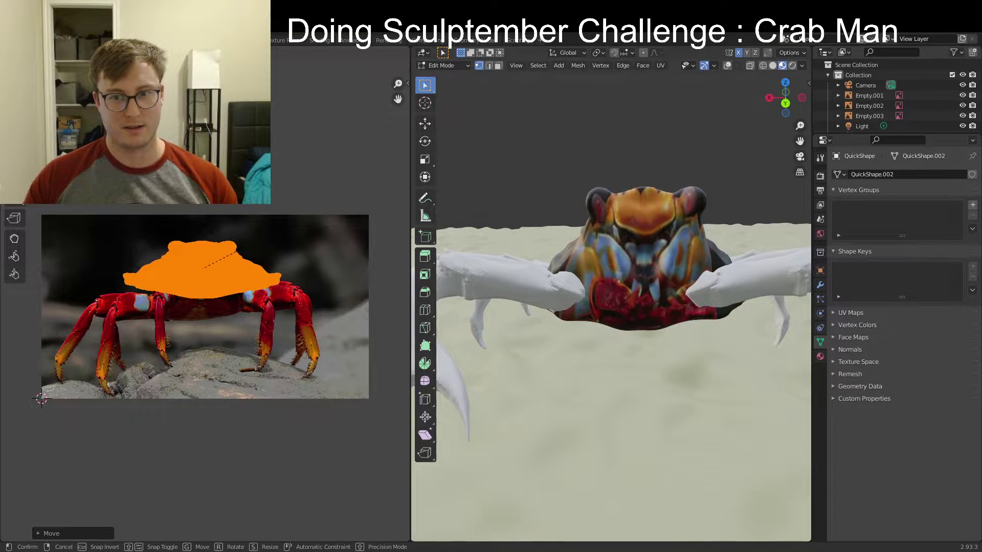
pyautogui.press('r')
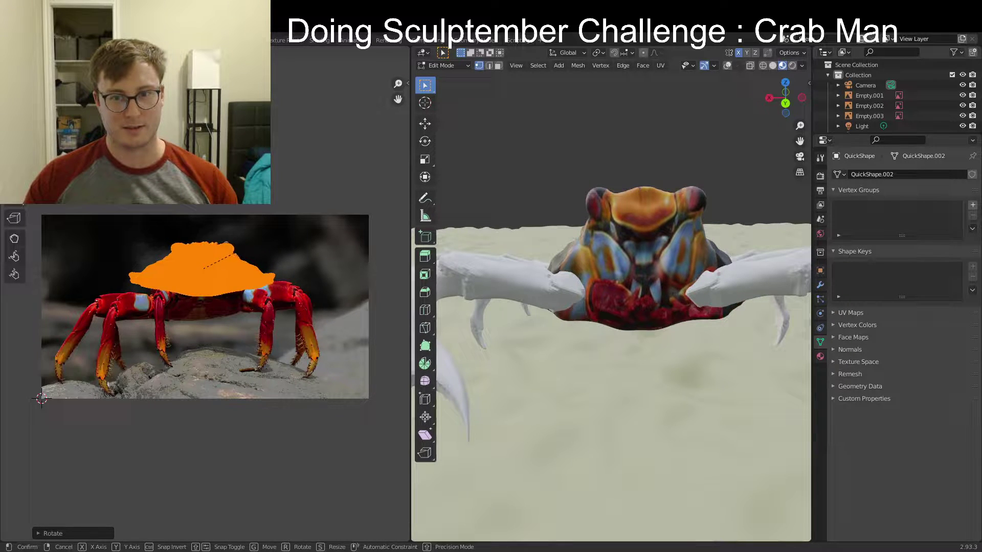
pyautogui.click(235, 253)
# Stretch the body's UVs along Y and adjust their position to refine how the face texture fits the body
pyautogui.moveTo(661, 294); pyautogui.dragTo(592, 293, button='middle')
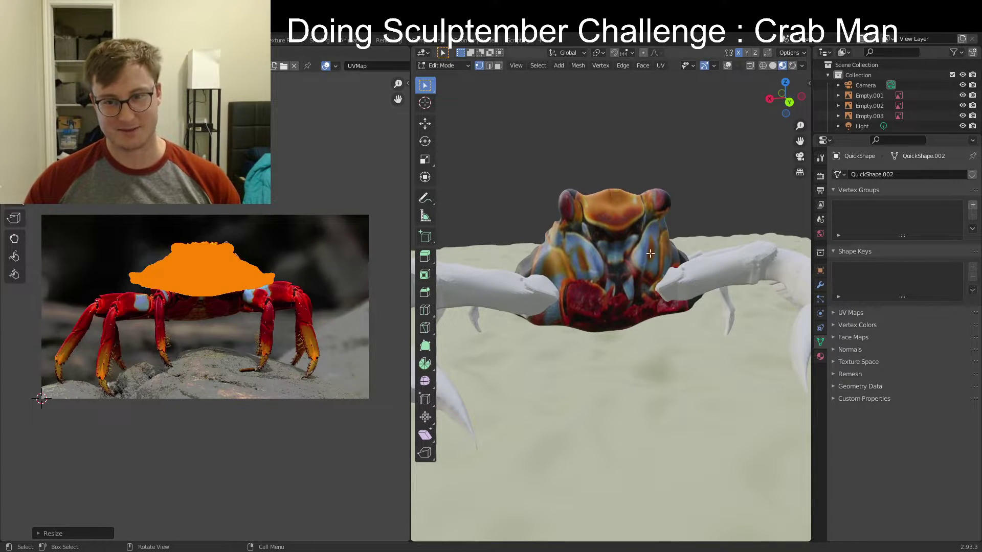
pyautogui.scroll(-2, 659, 254)
pyautogui.moveTo(660, 254); pyautogui.dragTo(589, 256, button='middle')
pyautogui.press('s')
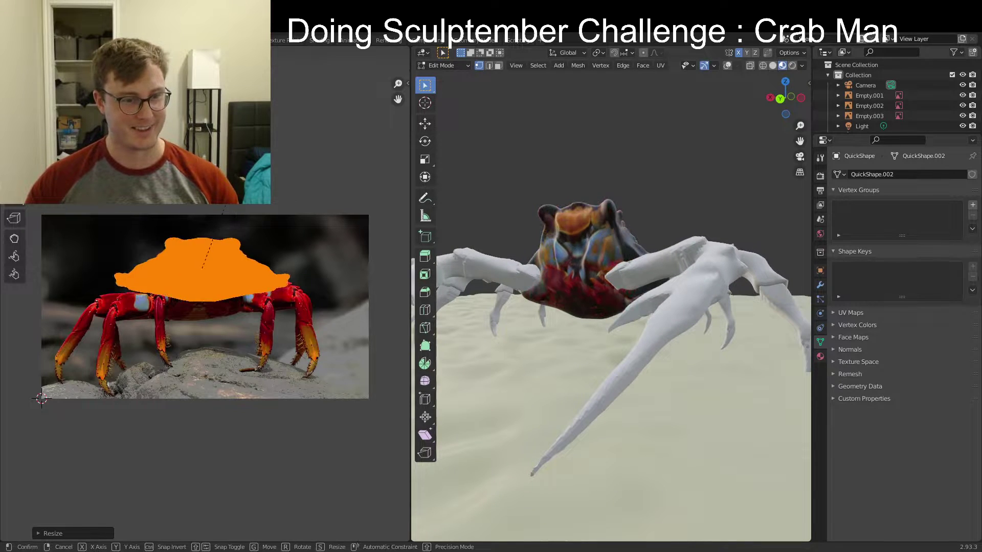
pyautogui.rightClick(217, 205)
pyautogui.press('s')
pyautogui.press('y')
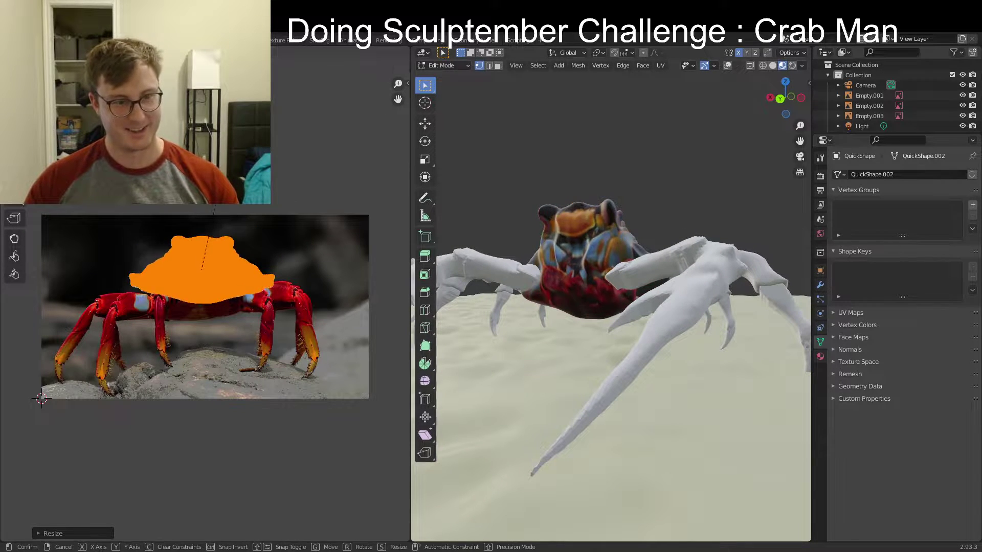
pyautogui.click(216, 204)
pyautogui.press('g')
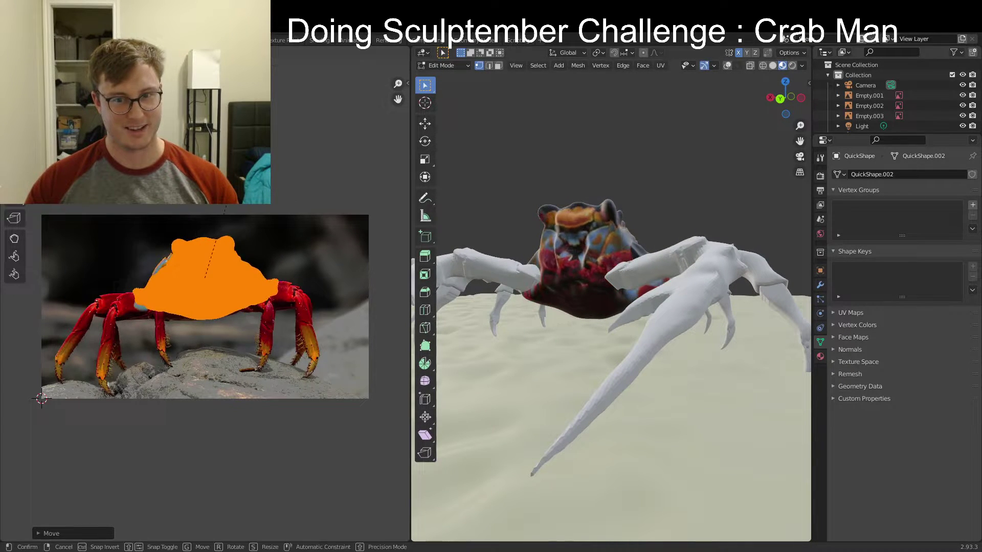
pyautogui.press('r')
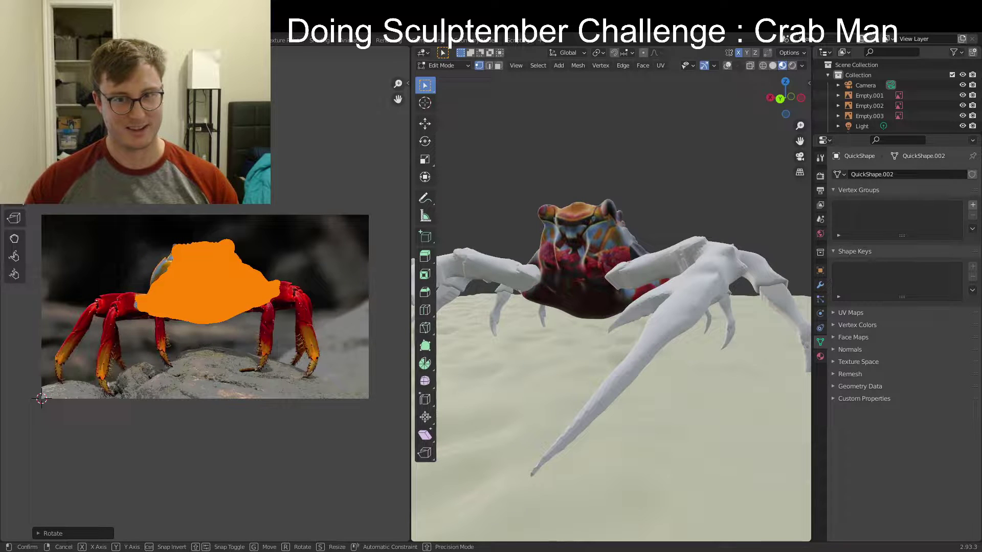
pyautogui.click(217, 204)
# Check the textured body from the side, return to Object Mode and save the file
pyautogui.moveTo(580, 279); pyautogui.dragTo(654, 282, button='middle')
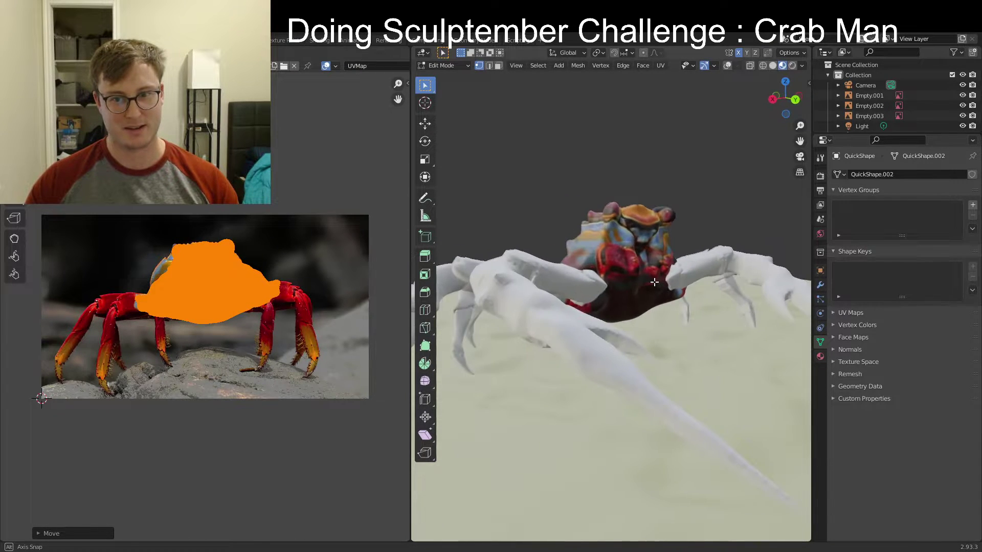
pyautogui.moveTo(683, 252); pyautogui.dragTo(651, 278, button='middle')
pyautogui.press('Tab')
pyautogui.hotkey('ctrl', 's')
# Turn the viewport overlays back on, select the crab's body and rename its material to Crab
pyautogui.moveTo(738, 253); pyautogui.dragTo(562, 295, button='middle')
pyautogui.click(584, 296)
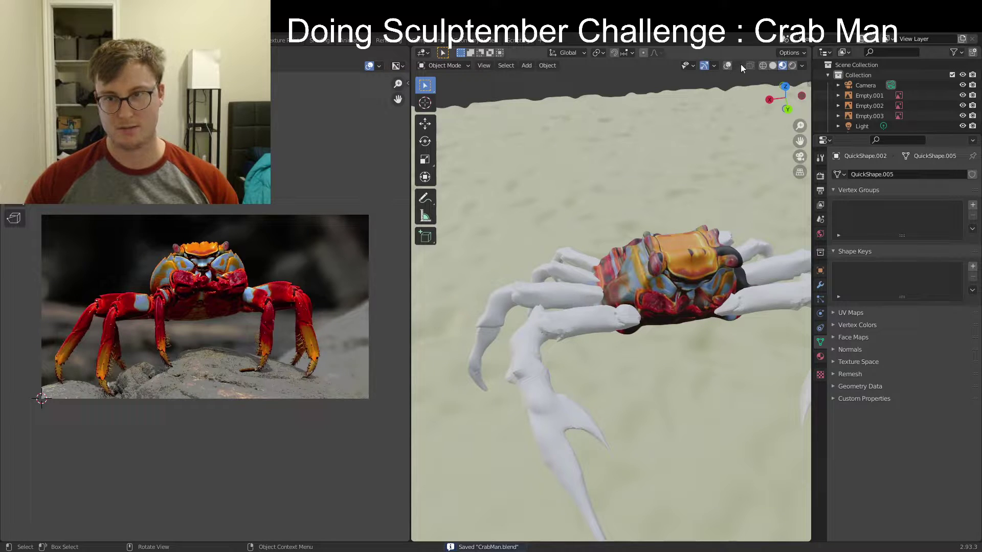
pyautogui.click(727, 66)
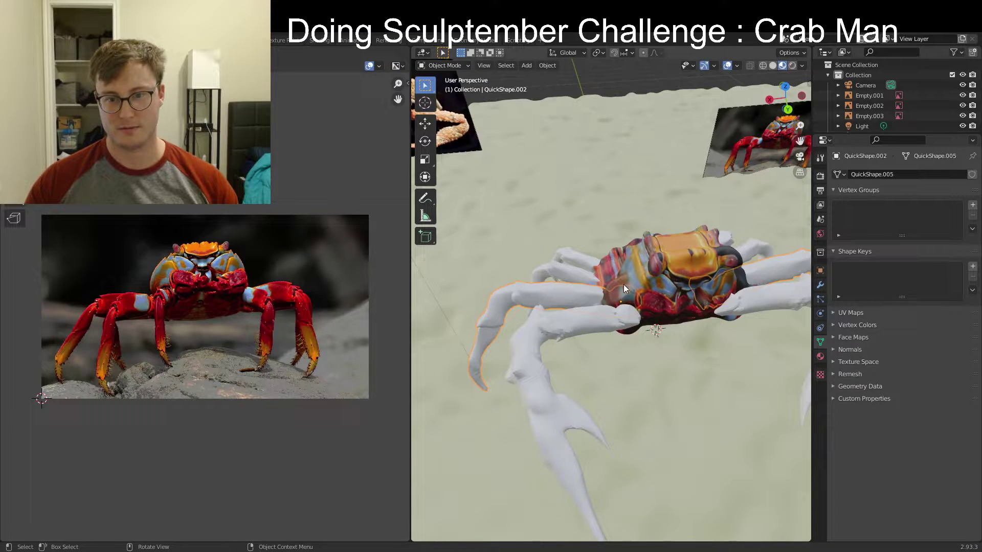
pyautogui.click(820, 356)
pyautogui.doubleClick(872, 177)
pyautogui.write('Crab')
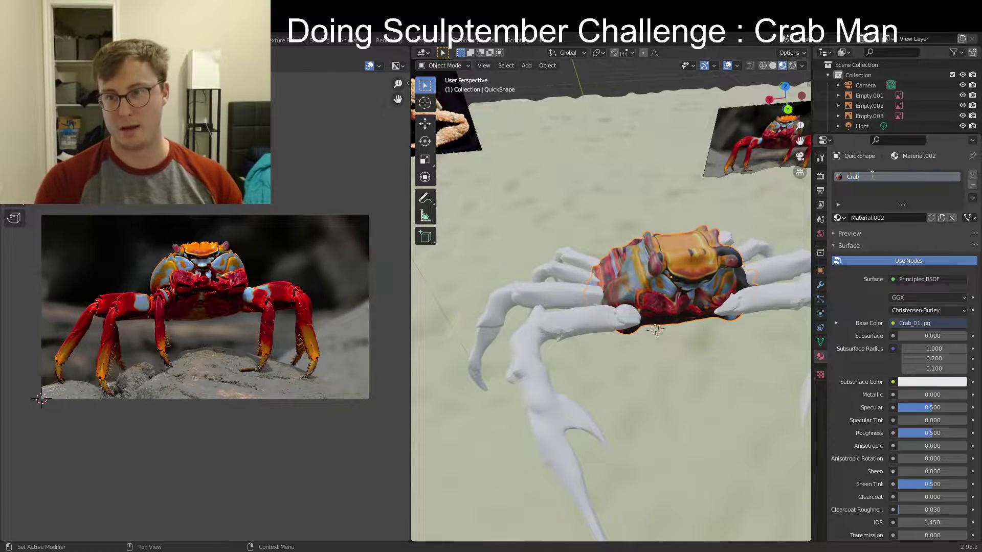
pyautogui.press('Return')
# Assign the existing Crab material to the claws and to the frontmost pair of walking legs
pyautogui.click(574, 329)
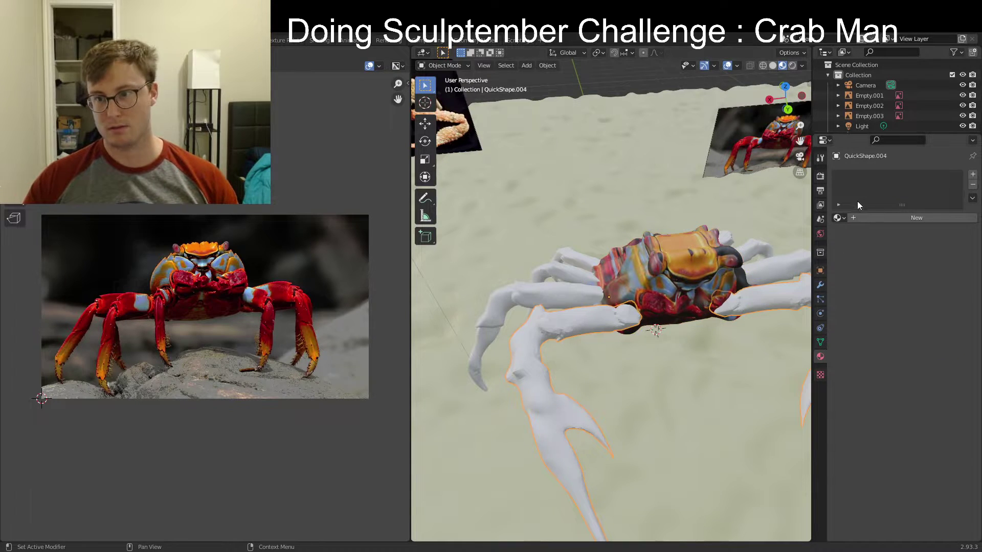
pyautogui.click(839, 218)
pyautogui.click(854, 233)
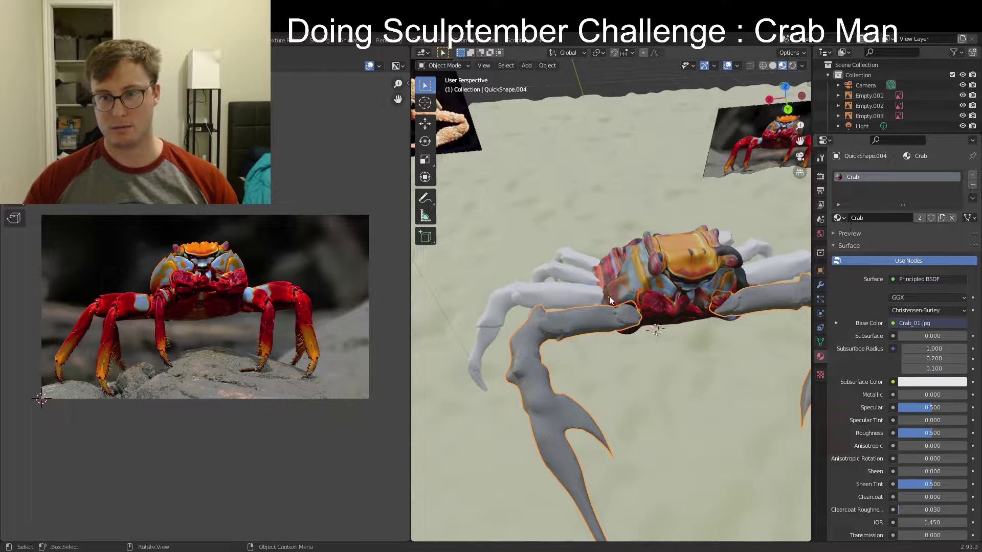
pyautogui.click(559, 306)
pyautogui.click(838, 218)
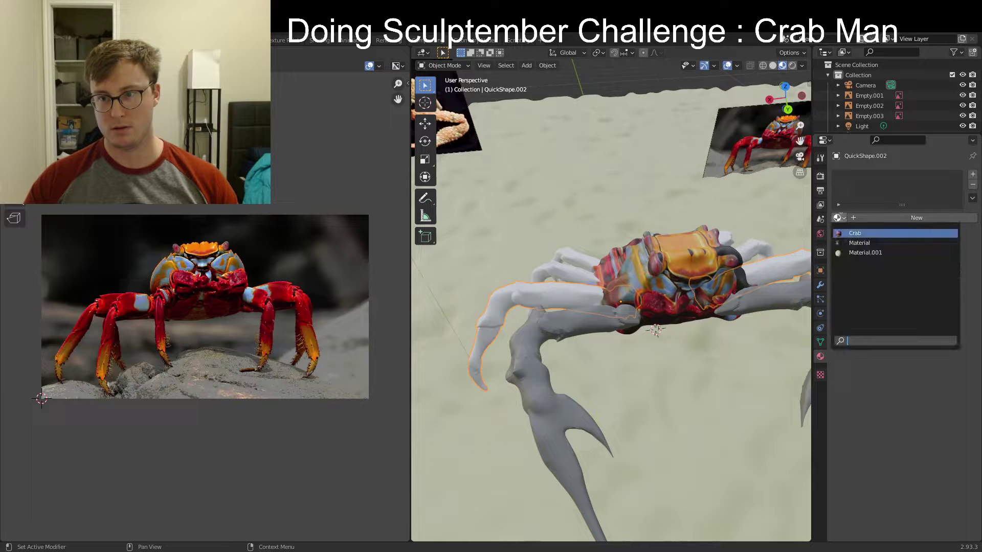
pyautogui.click(855, 234)
# Assign the existing Crab material to the two remaining pairs of legs toward the crab's rear
pyautogui.click(556, 277)
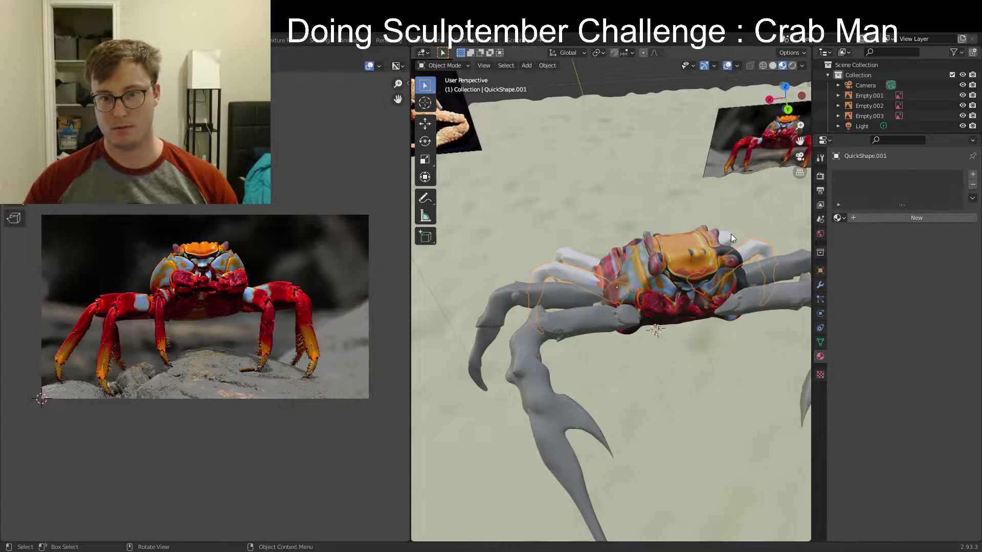
pyautogui.click(843, 218)
pyautogui.click(851, 233)
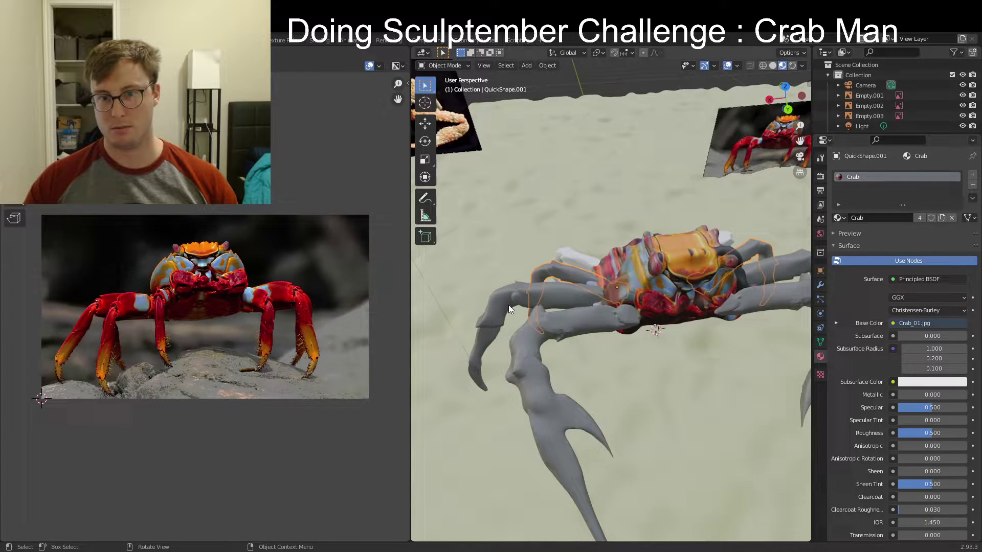
pyautogui.click(573, 262)
pyautogui.click(840, 219)
pyautogui.click(850, 233)
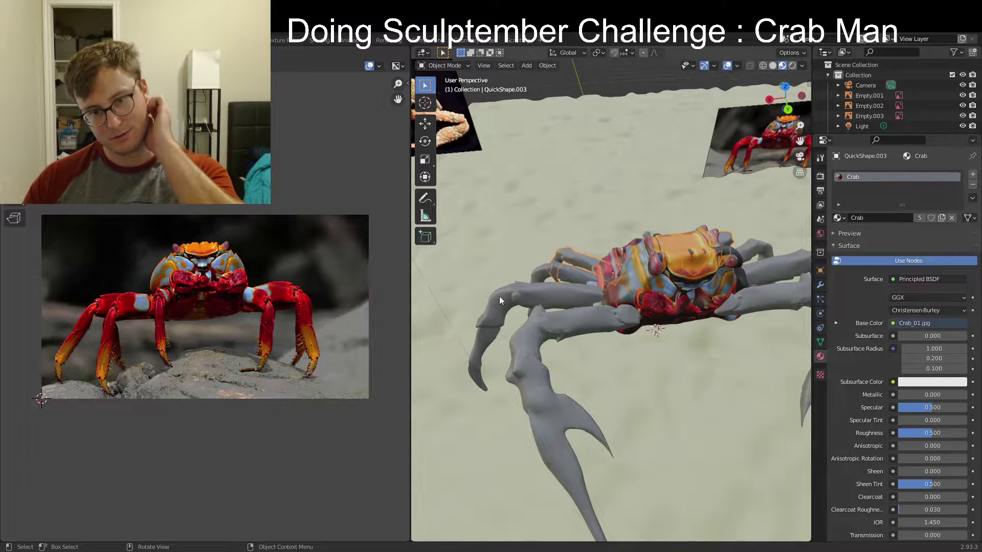
# Select the crab's claws and unwrap their whole mesh by projecting it from the top view
pyautogui.click(545, 320)
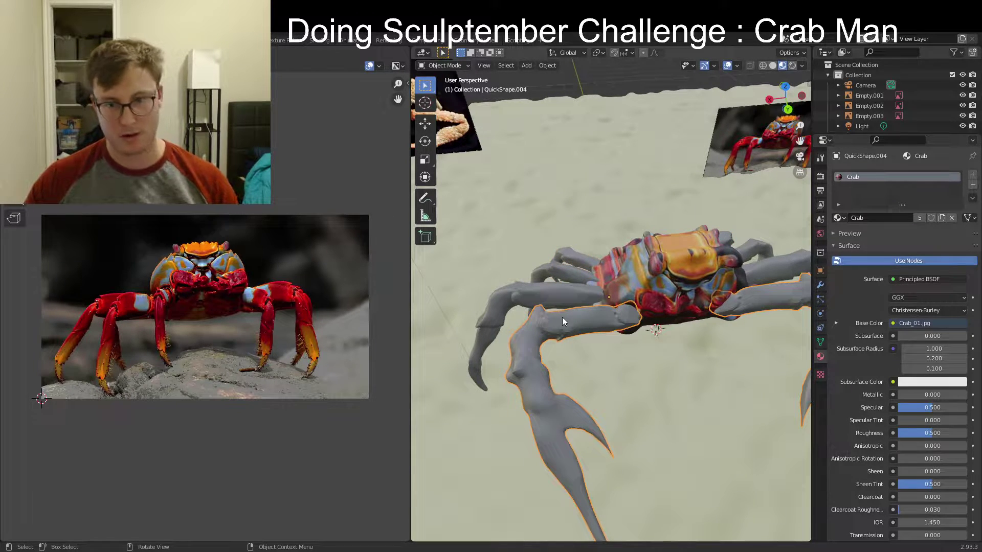
pyautogui.click(785, 88)
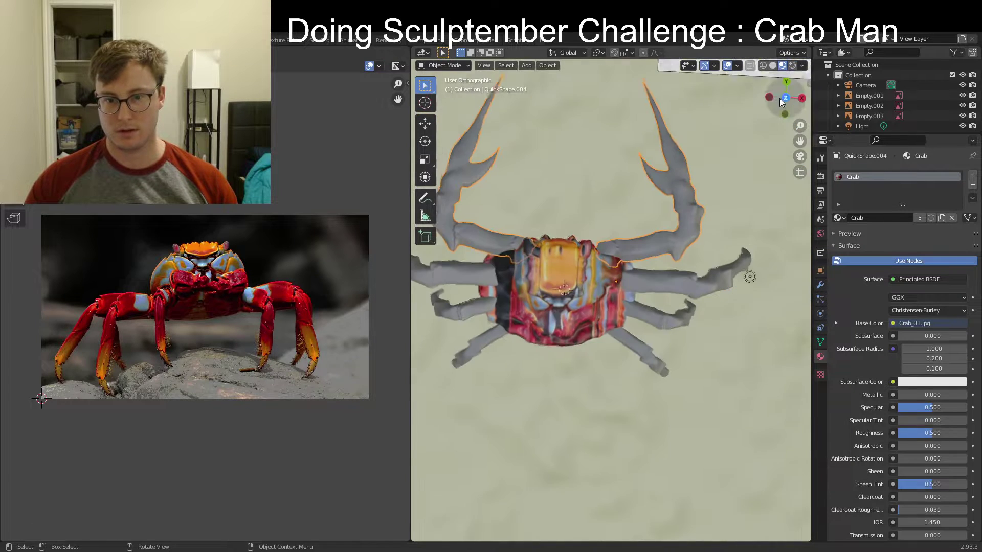
pyautogui.scroll(3, 614, 303)
pyautogui.press('Tab')
pyautogui.press('a')
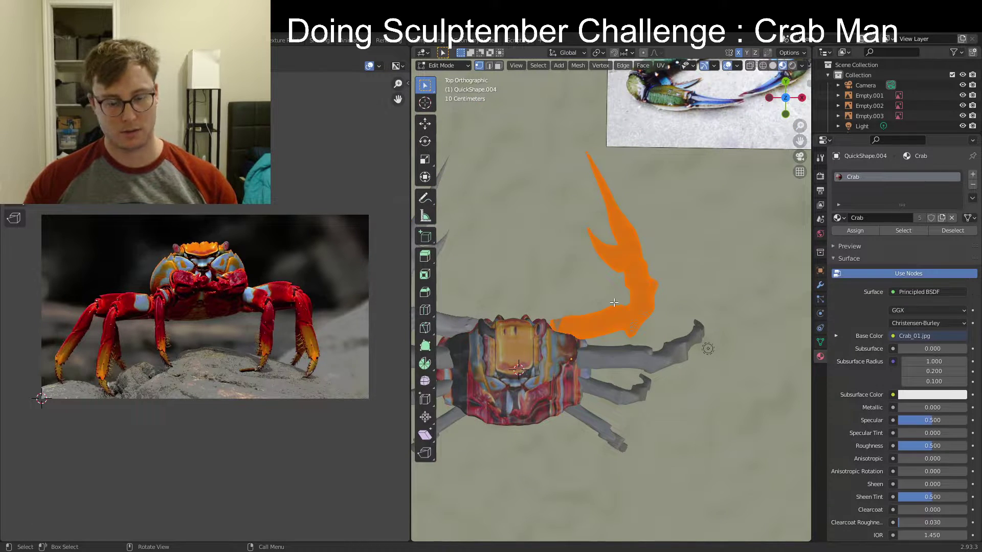
pyautogui.press('u')
pyautogui.click(613, 303)
# Move, rotate and scale the claw's UVs over the upper part of the right-hand red leg in the crab photo
pyautogui.press('g')
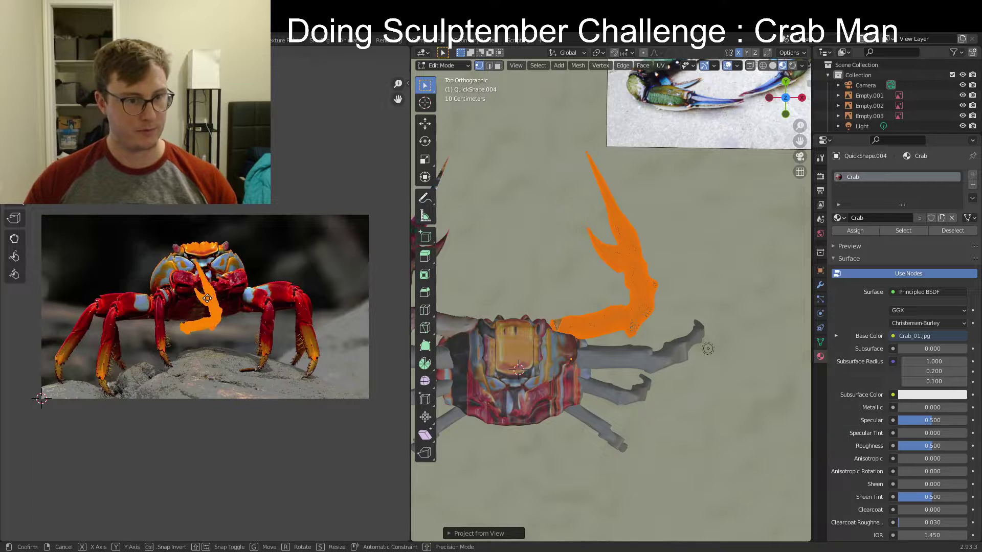
pyautogui.click(204, 334)
pyautogui.press('r')
pyautogui.click(225, 300)
pyautogui.press('g')
pyautogui.click(300, 291)
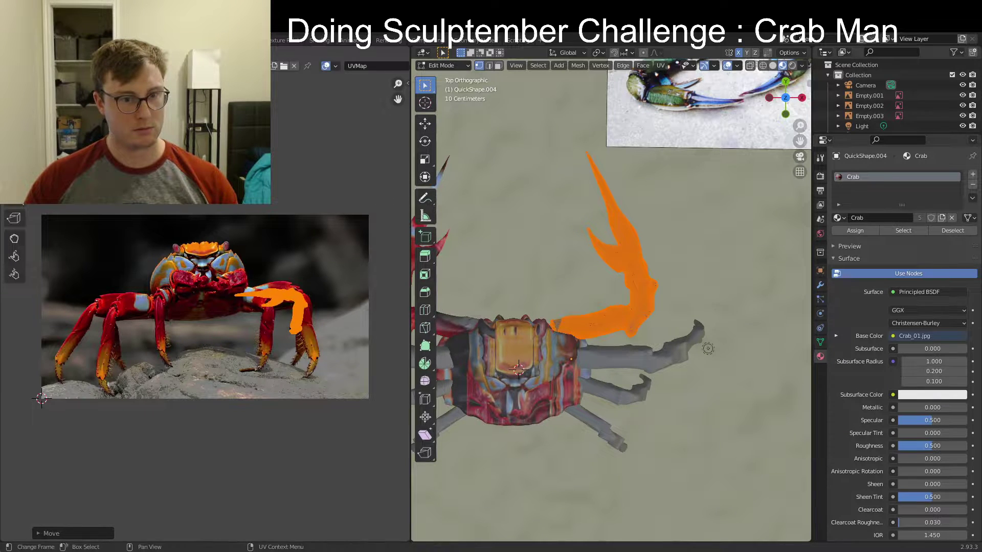
pyautogui.press('r')
pyautogui.click(312, 283)
pyautogui.press('s')
pyautogui.press('x')
pyautogui.press('s')
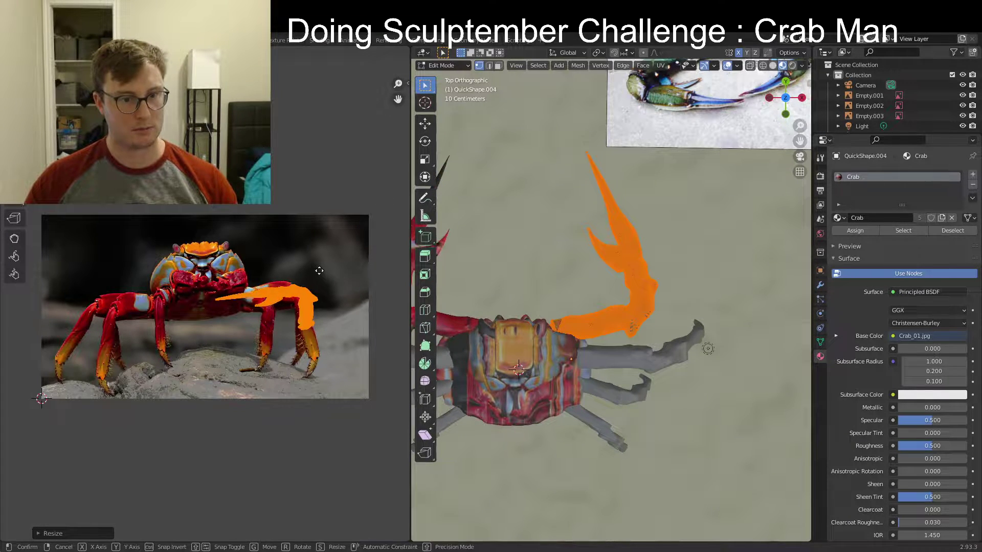
pyautogui.click(314, 274)
# Return to Object Mode, select the frontmost pair of walking legs and unwrap their mesh by projecting it from an angled front view
pyautogui.press('Tab')
pyautogui.moveTo(633, 354); pyautogui.dragTo(567, 351, button='middle')
pyautogui.click(545, 315)
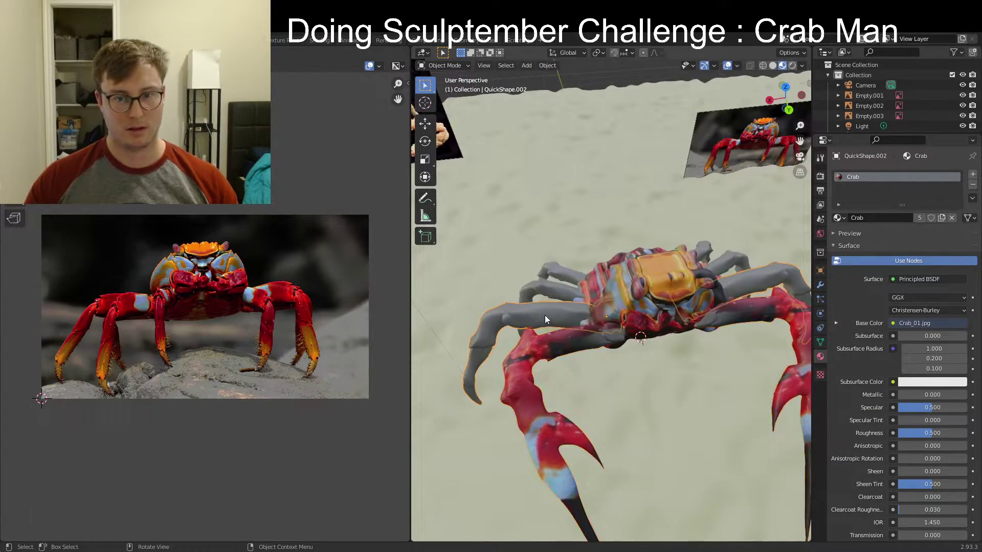
pyautogui.press('Tab')
pyautogui.press('a')
pyautogui.press('u')
pyautogui.click(549, 346)
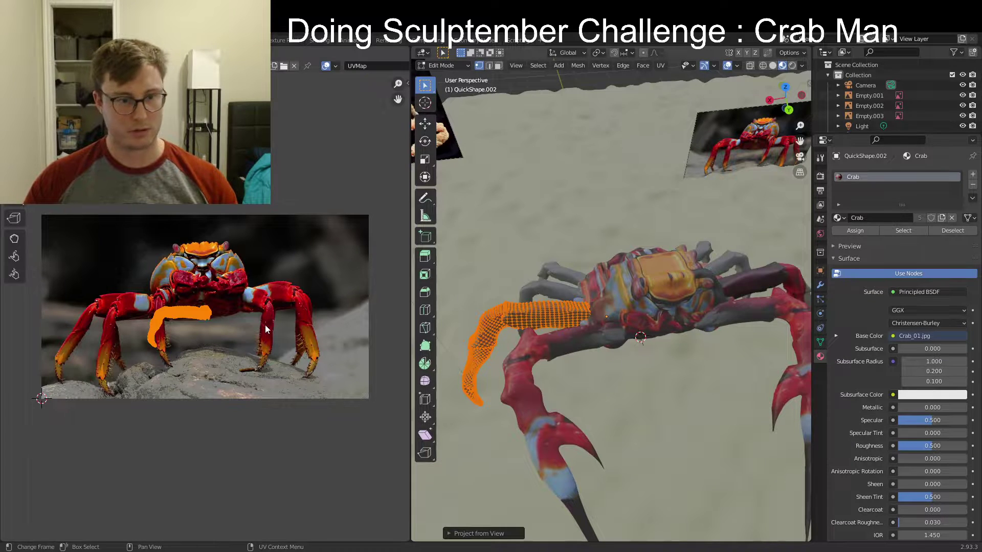
# Move and enlarge the walking leg's UVs to cover the matching bent leg on the left side of the crab photo
pyautogui.press('g')
pyautogui.click(213, 319)
pyautogui.press('s')
pyautogui.click(189, 279)
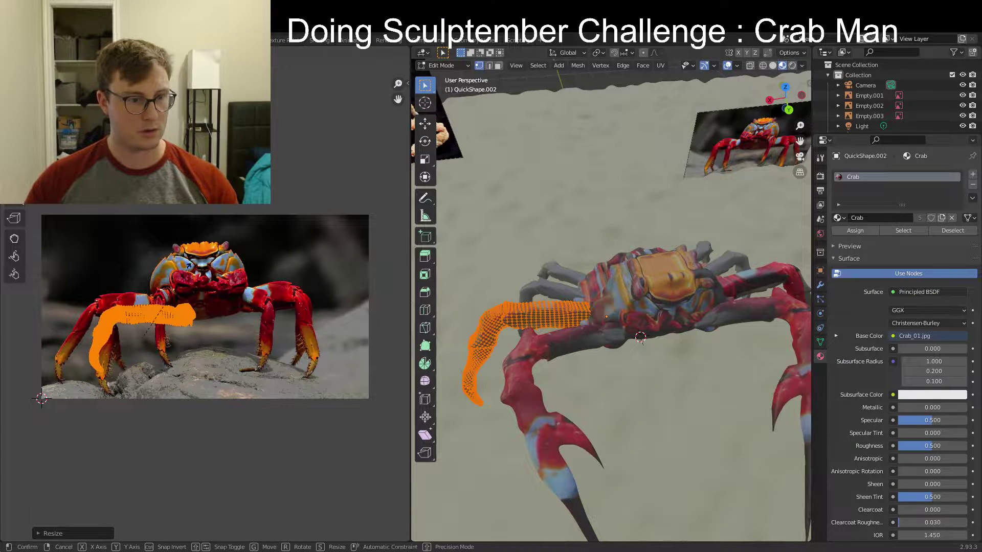
pyautogui.press('g')
pyautogui.click(213, 248)
# Return to Object Mode, save the file and switch the viewport to rendered shading from the front
pyautogui.press('Tab')
pyautogui.moveTo(660, 382)
pyautogui.mouseDown(button='middle')
pyautogui.moveTo(676, 322)
pyautogui.moveTo(649, 295)
pyautogui.moveTo(645, 316)
pyautogui.moveTo(714, 337)
pyautogui.moveTo(675, 348)
pyautogui.moveTo(664, 333)
pyautogui.moveTo(589, 340)
pyautogui.moveTo(582, 309)
pyautogui.moveTo(619, 299)
pyautogui.moveTo(645, 251)
pyautogui.mouseUp(button='middle')
pyautogui.hotkey('ctrl', 's')
pyautogui.click(793, 65)
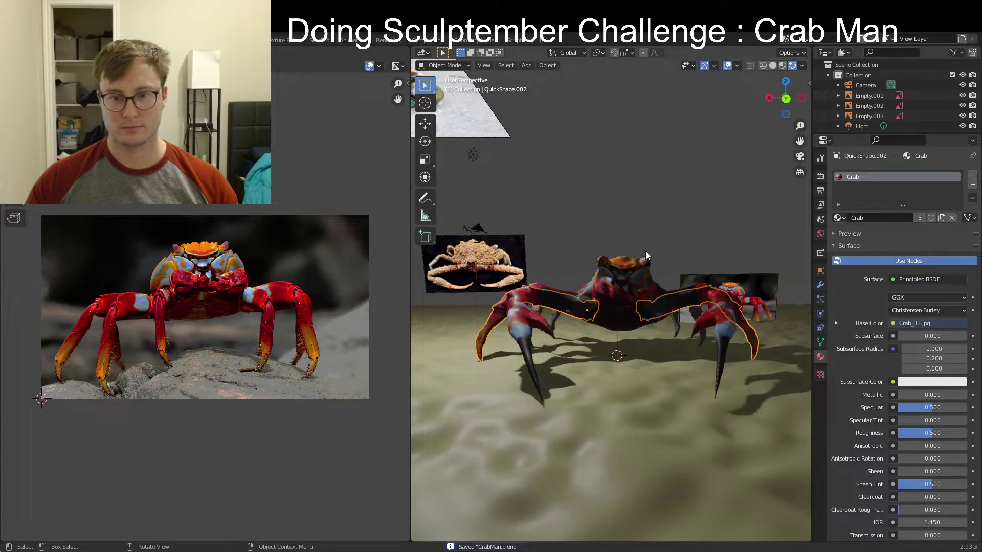
# Open the body's Crab material in the Shading workspace and add a ColorRamp node beside the image texture
pyautogui.click(624, 303)
pyautogui.moveTo(624, 303)
pyautogui.mouseDown(button='middle')
pyautogui.moveTo(644, 288)
pyautogui.moveTo(639, 297)
pyautogui.mouseUp(button='middle')
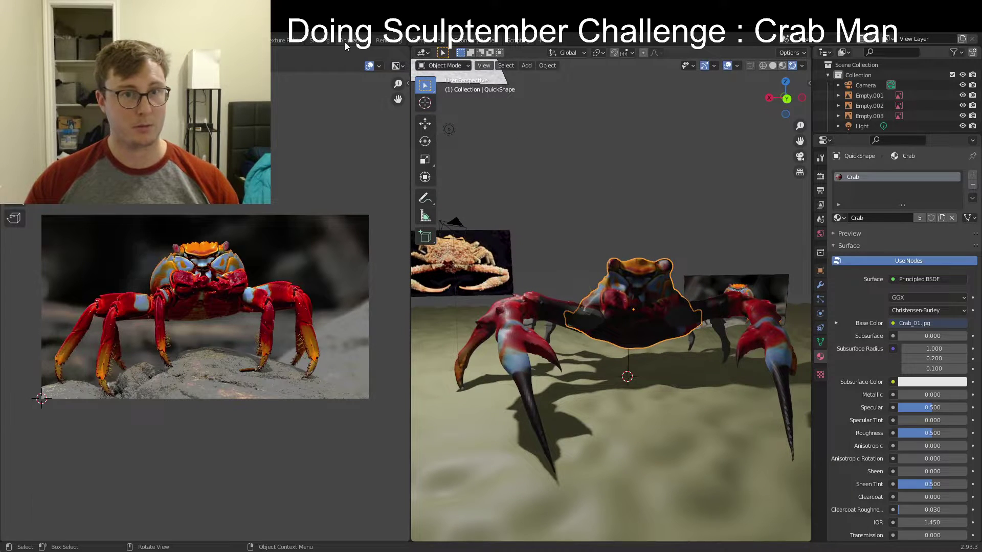
pyautogui.click(319, 40)
pyautogui.moveTo(445, 480); pyautogui.dragTo(491, 464, button='middle')
pyautogui.moveTo(473, 379); pyautogui.dragTo(346, 401)
pyautogui.hotkey('shift', 'a')
pyautogui.write('sc')
pyautogui.press('Return')
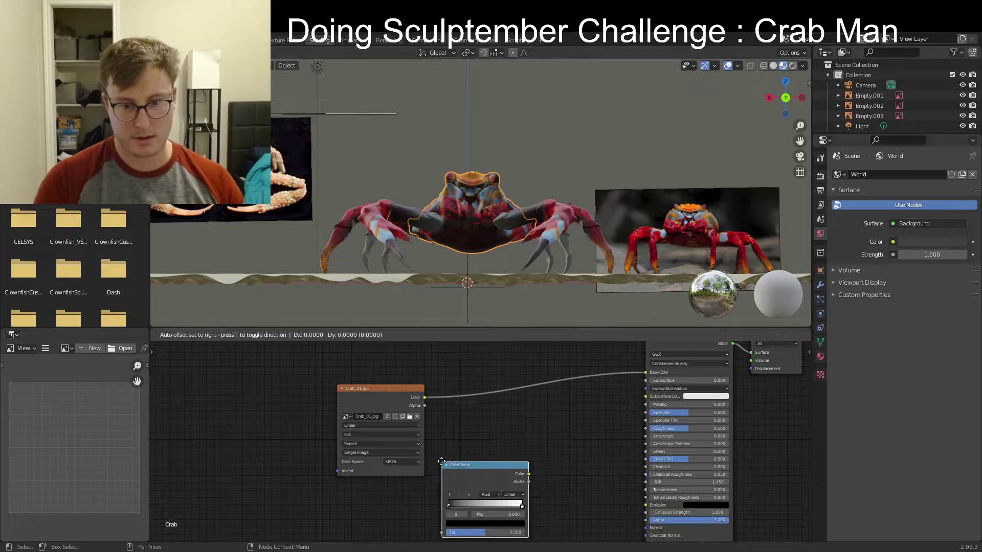
pyautogui.click(462, 423)
# Add a Bump node, feed the image color through the ColorRamp into its Height, and link its output to the Principled BSDF's Normal
pyautogui.hotkey('shift', 'a')
pyautogui.click(511, 446)
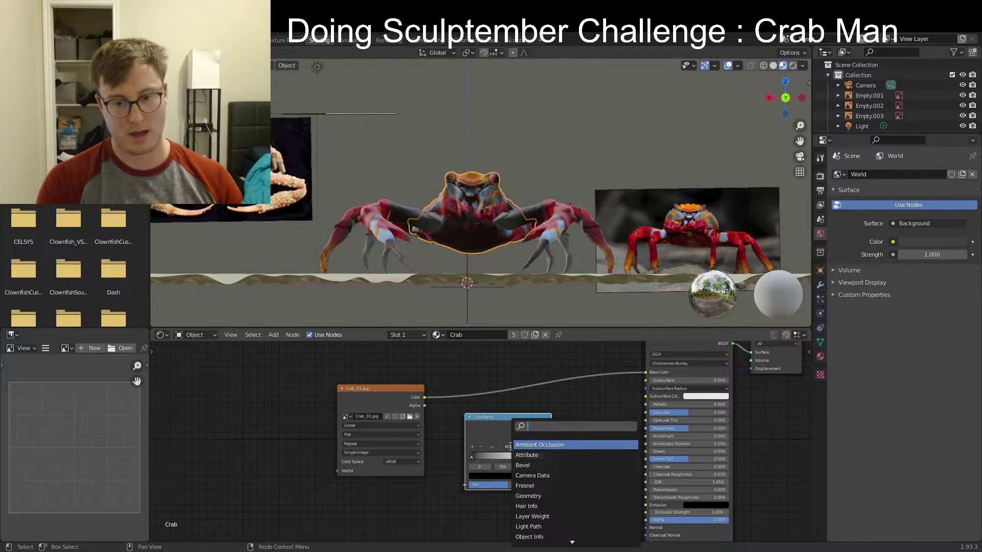
pyautogui.write('bum')
pyautogui.press('Return')
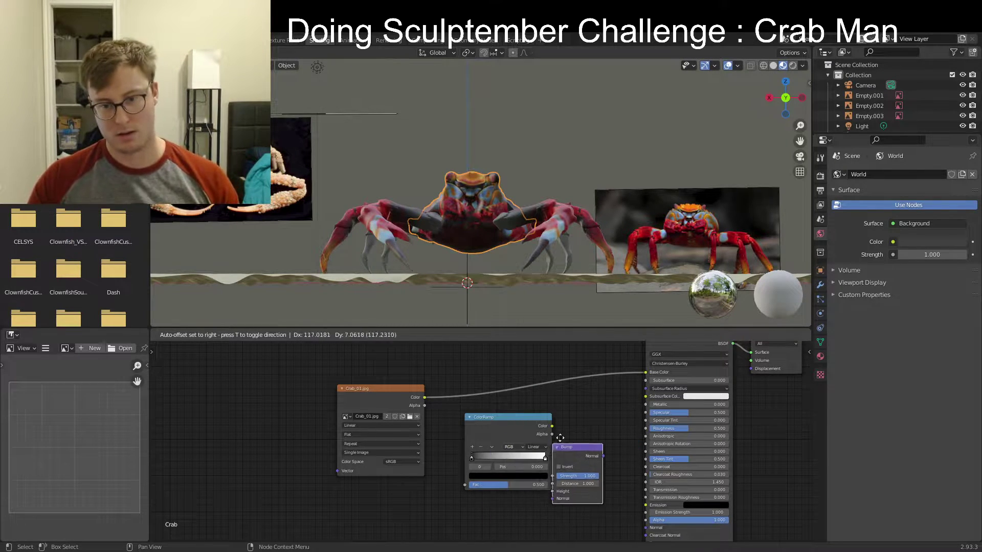
pyautogui.click(583, 448)
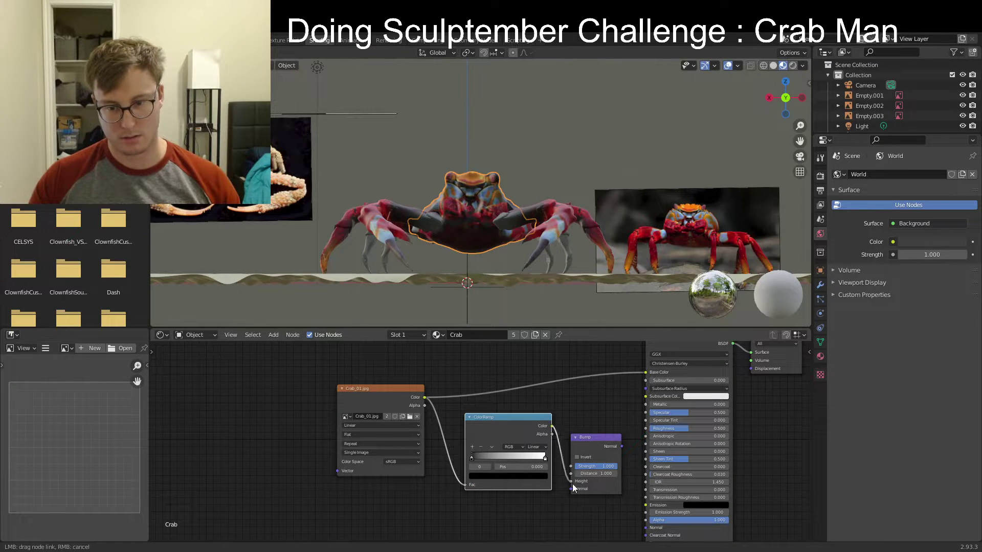
pyautogui.moveTo(621, 447); pyautogui.dragTo(645, 528)
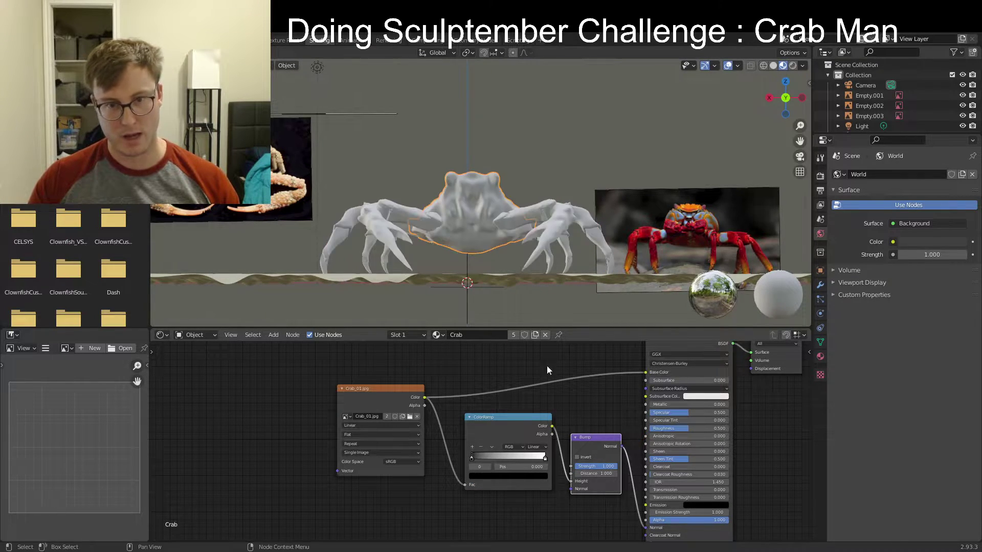
pyautogui.scroll(6, 496, 183)
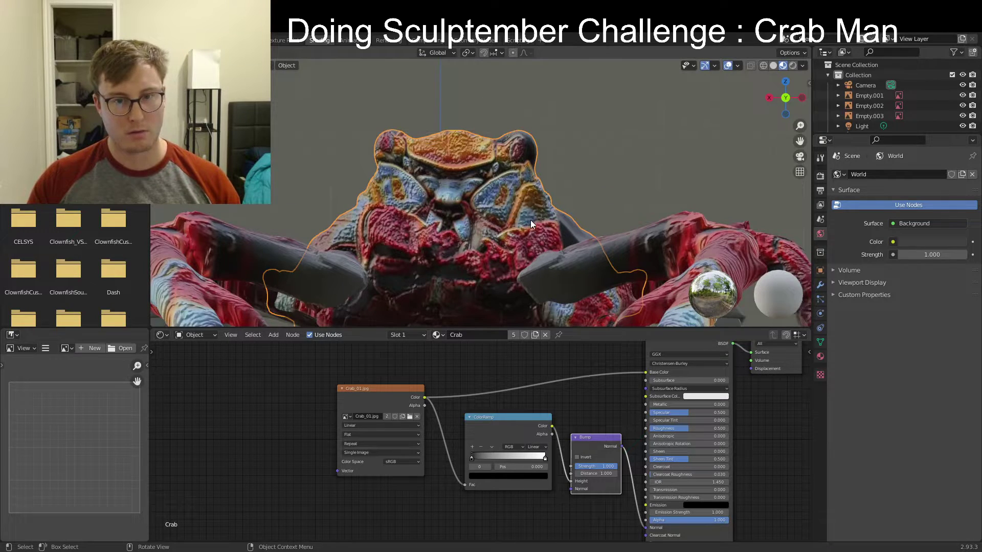
pyautogui.moveTo(530, 220); pyautogui.dragTo(526, 284, button='middle')
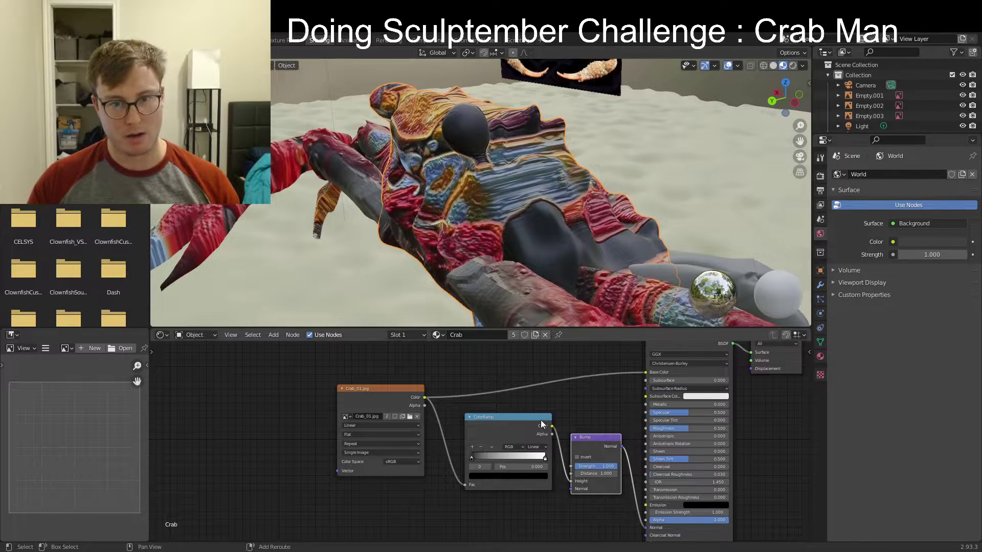
# Flip the ColorRamp to run from white to black, with the white stop near the start and the black stop at 0.700
pyautogui.moveTo(490, 418); pyautogui.dragTo(471, 419)
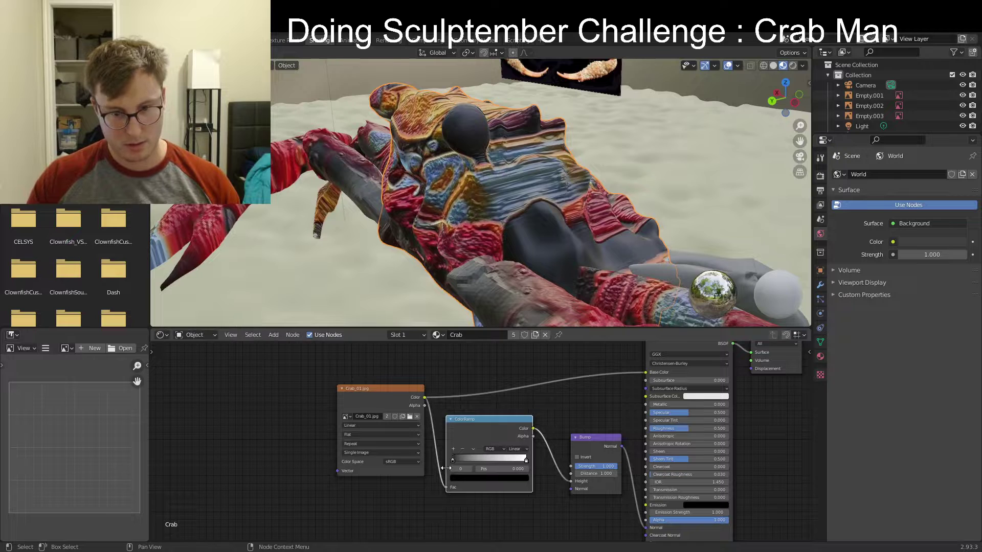
pyautogui.moveTo(455, 459)
pyautogui.mouseDown()
pyautogui.moveTo(492, 460)
pyautogui.moveTo(467, 459)
pyautogui.mouseUp()
pyautogui.click(524, 460)
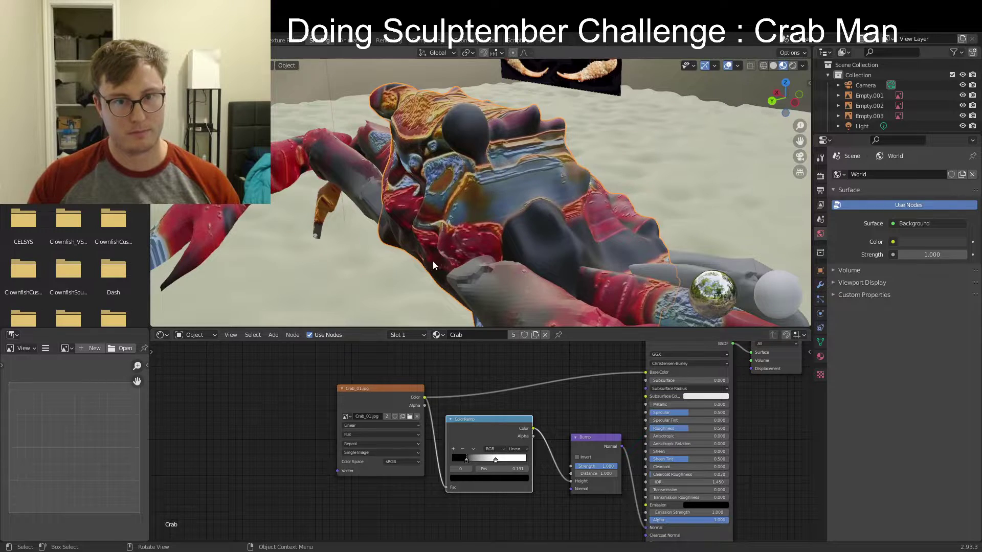
pyautogui.moveTo(433, 261); pyautogui.dragTo(532, 225, button='middle')
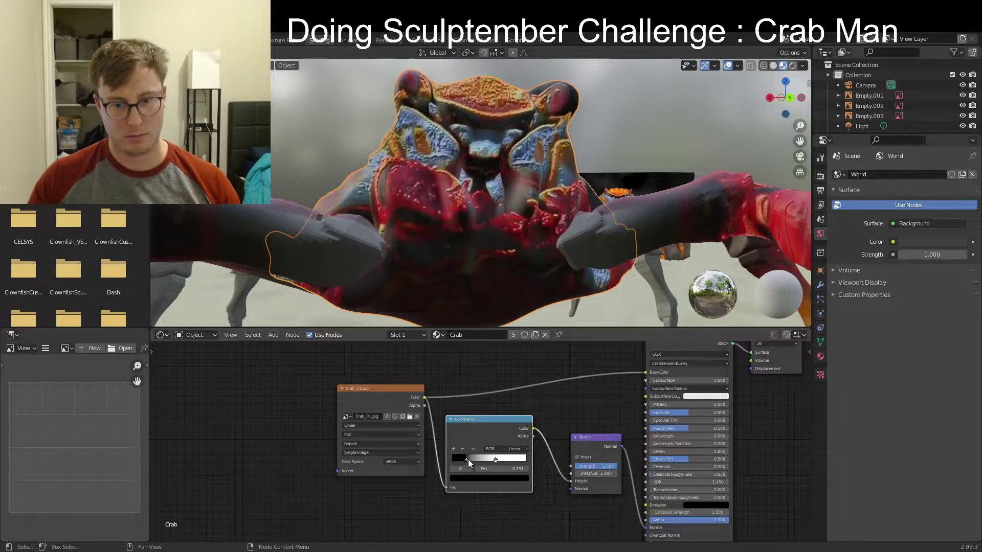
pyautogui.moveTo(469, 460)
pyautogui.mouseDown()
pyautogui.moveTo(508, 461)
pyautogui.moveTo(464, 459)
pyautogui.mouseUp()
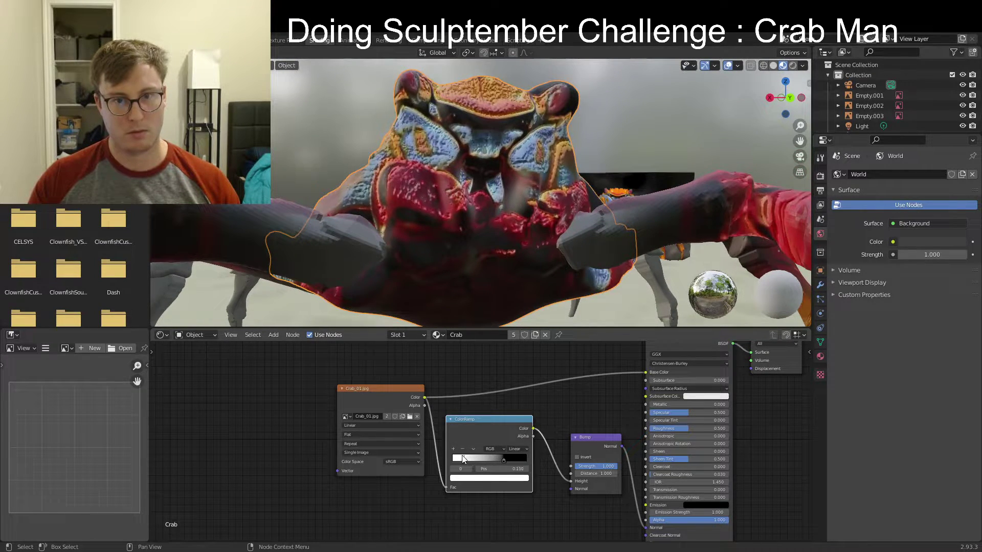
pyautogui.moveTo(527, 135); pyautogui.dragTo(506, 148, button='middle')
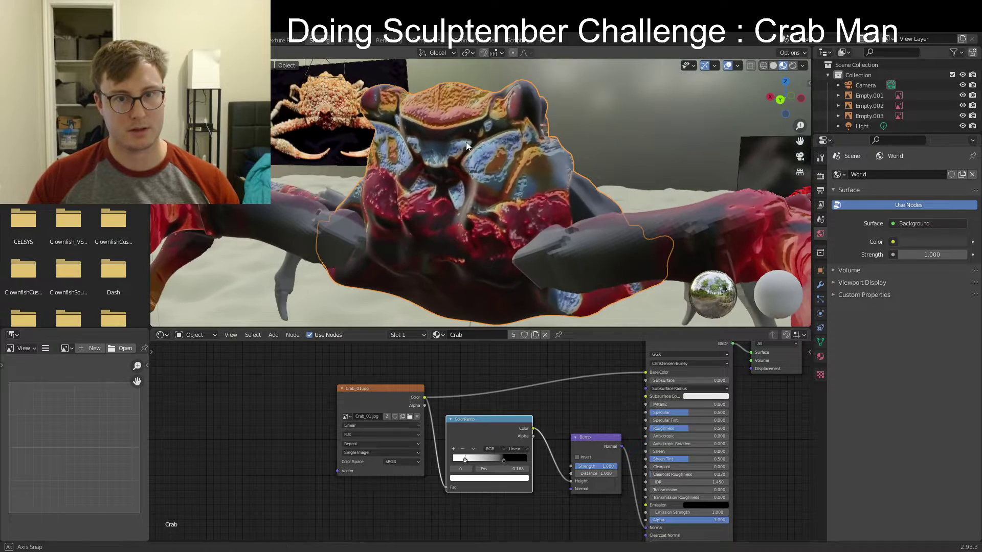
pyautogui.moveTo(465, 460)
pyautogui.mouseDown()
pyautogui.moveTo(443, 461)
pyautogui.moveTo(536, 459)
pyautogui.mouseUp()
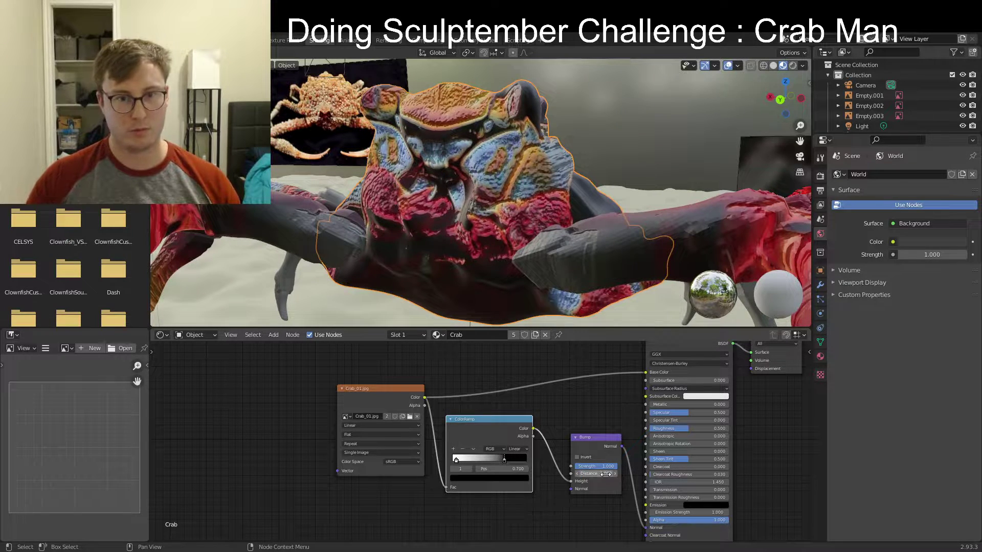
# Set the Bump node's strength to 0.367, check the crab from the front and save the file
pyautogui.moveTo(596, 466); pyautogui.dragTo(578, 465)
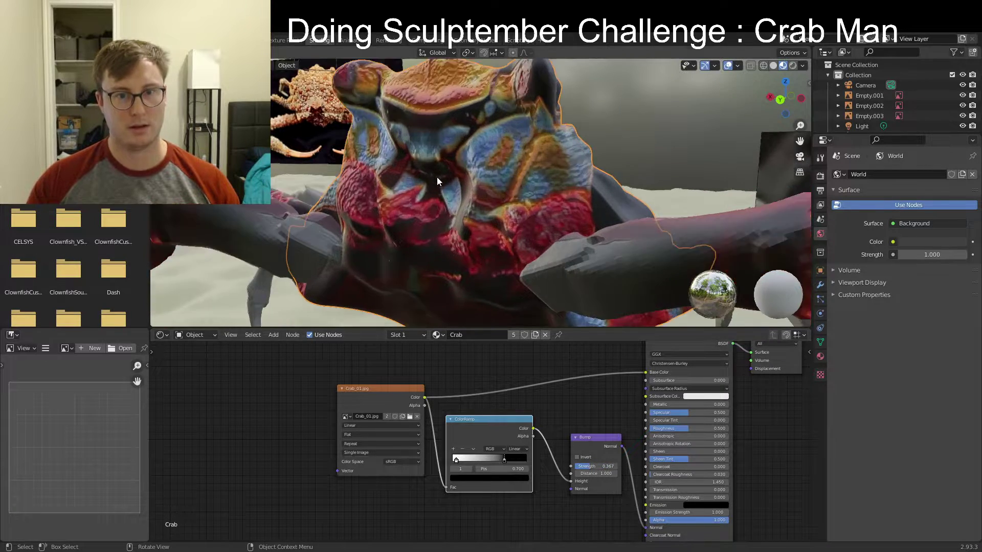
pyautogui.moveTo(437, 177); pyautogui.dragTo(322, 225, button='middle')
pyautogui.hotkey('ctrl', 's')
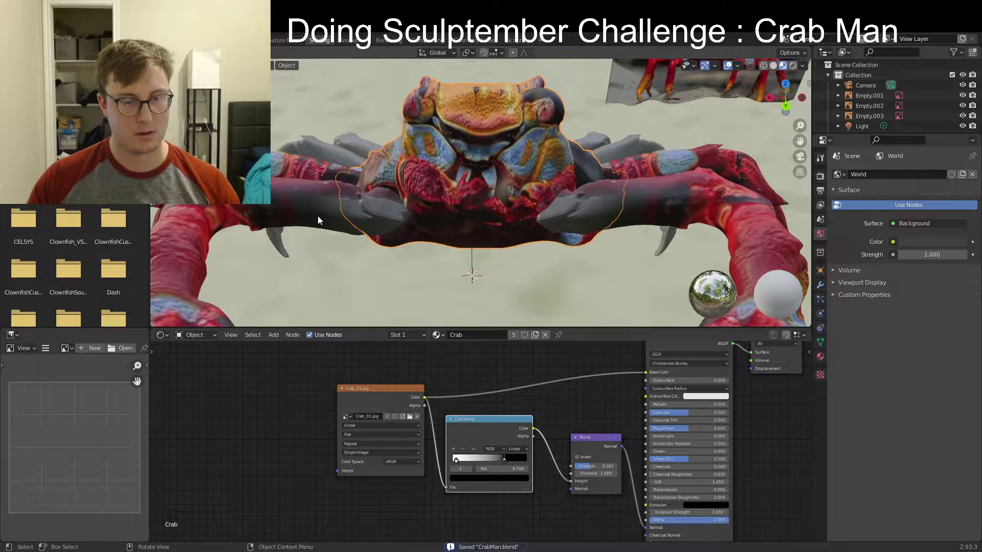
# Edit the claws in the UV Editing workspace and pull the claw-base UVs further onto the photo's red leg using proportional editing
pyautogui.click(320, 214)
pyautogui.press('Tab')
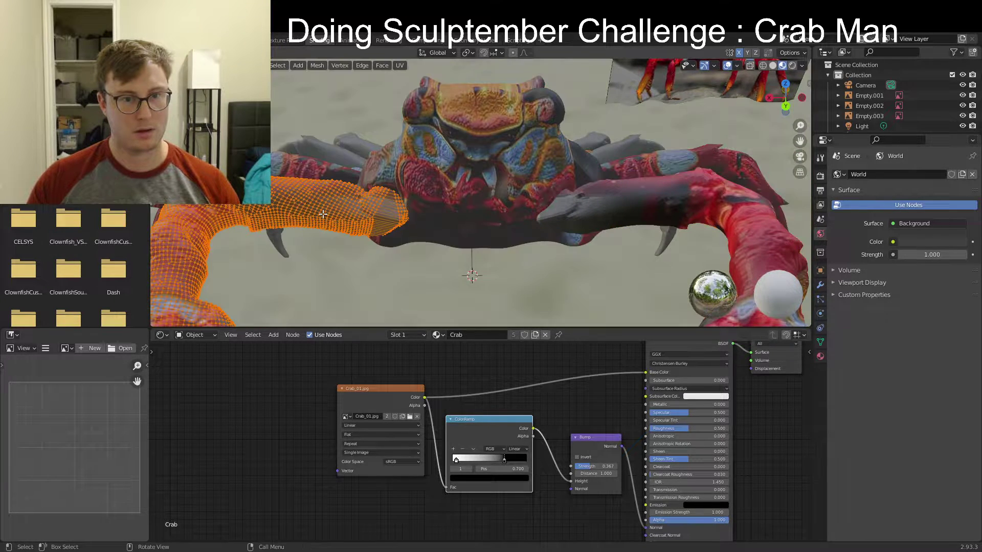
pyautogui.click(243, 40)
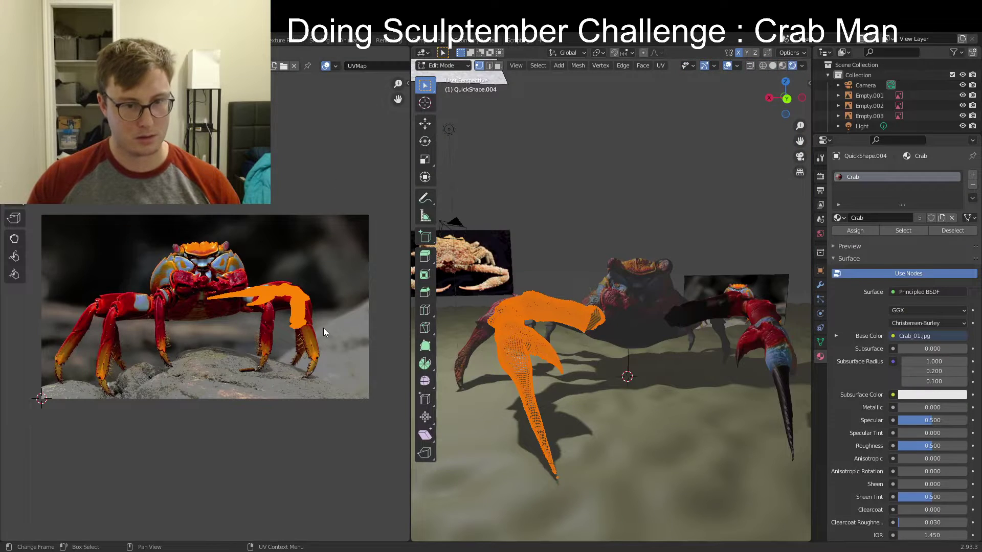
pyautogui.scroll(4, 326, 332)
pyautogui.moveTo(327, 333); pyautogui.dragTo(223, 323, button='middle')
pyautogui.press('g')
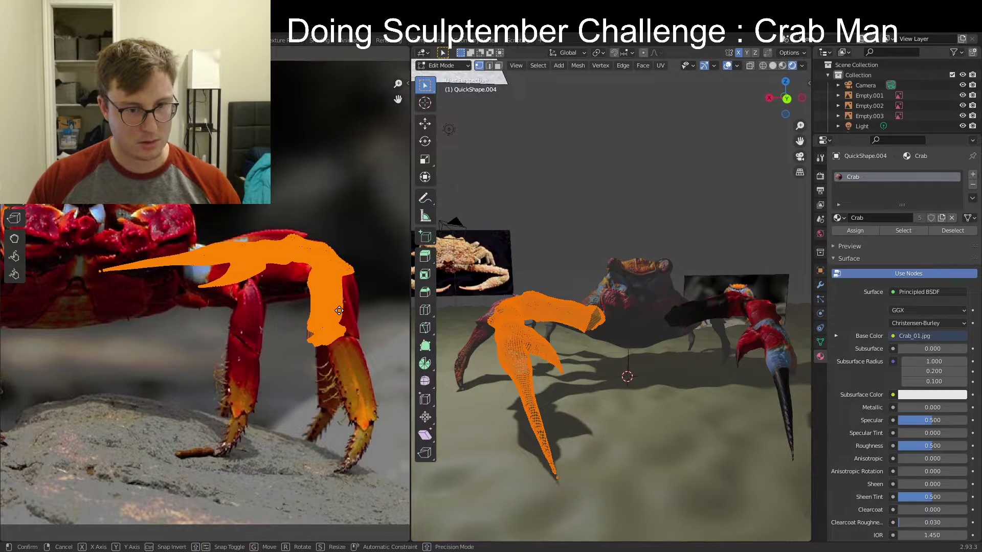
pyautogui.click(353, 318)
pyautogui.click(319, 348)
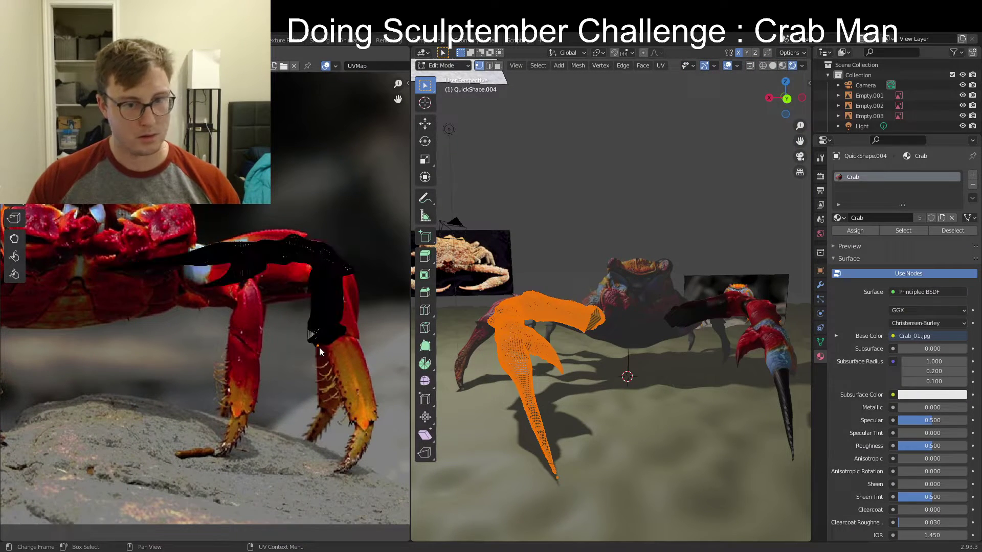
pyautogui.press('g')
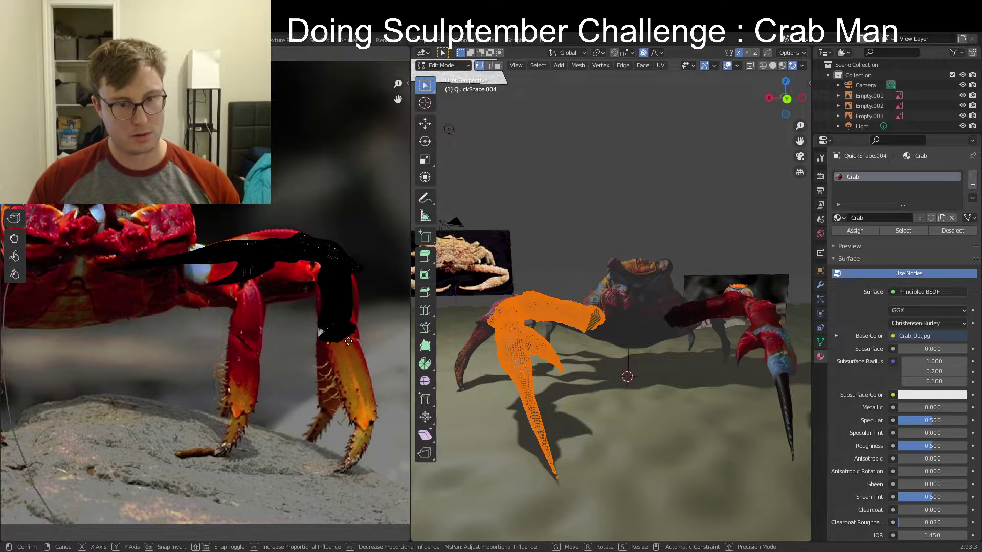
pyautogui.scroll(-3, 351, 348)
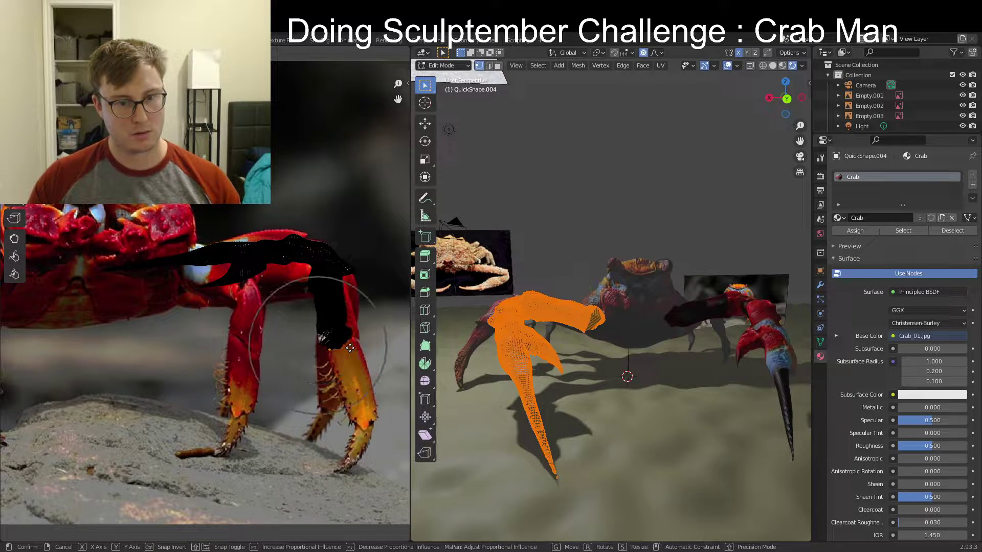
pyautogui.click(358, 348)
# Return to Object Mode, save the file and lower the Crab material's roughness to 0.338
pyautogui.press('Tab')
pyautogui.moveTo(592, 351); pyautogui.dragTo(619, 353, button='middle')
pyautogui.hotkey('ctrl', 's')
pyautogui.moveTo(943, 433); pyautogui.dragTo(924, 432)
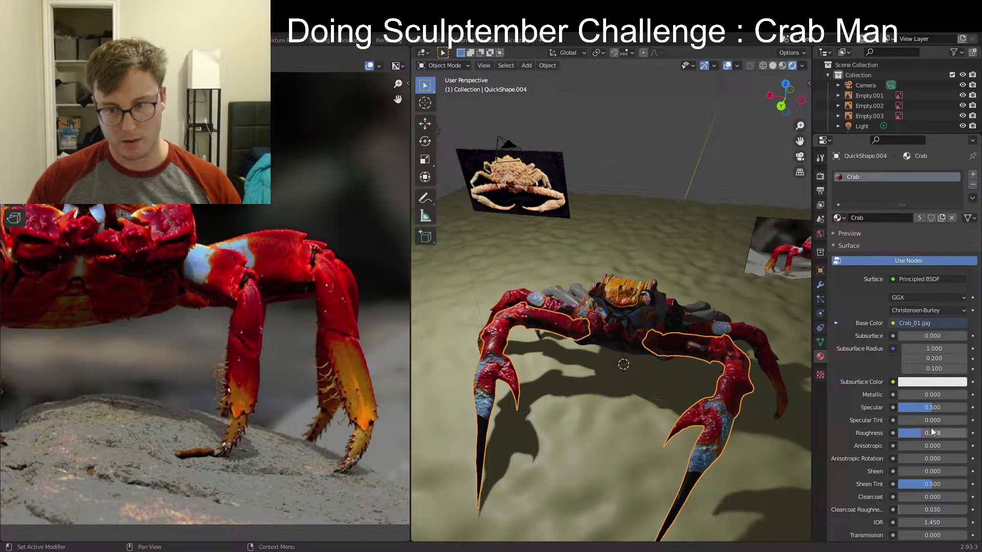
pyautogui.moveTo(578, 312); pyautogui.dragTo(652, 315, button='middle')
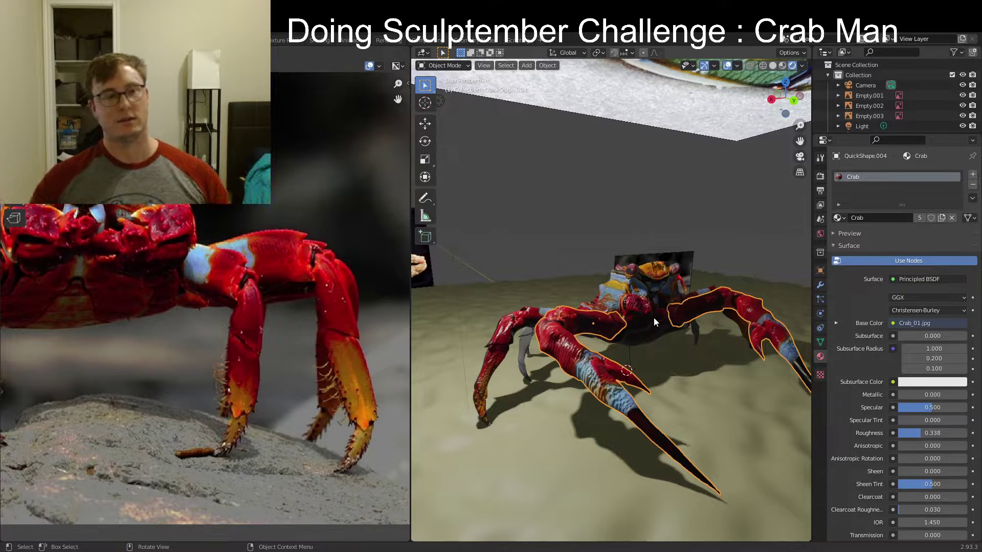
# Select the crab's body and set the Crab material's roughness to 0.397
pyautogui.moveTo(633, 292); pyautogui.dragTo(646, 347, button='middle')
pyautogui.click(632, 320)
pyautogui.scroll(-3, 637, 339)
pyautogui.scroll(-2, 895, 458)
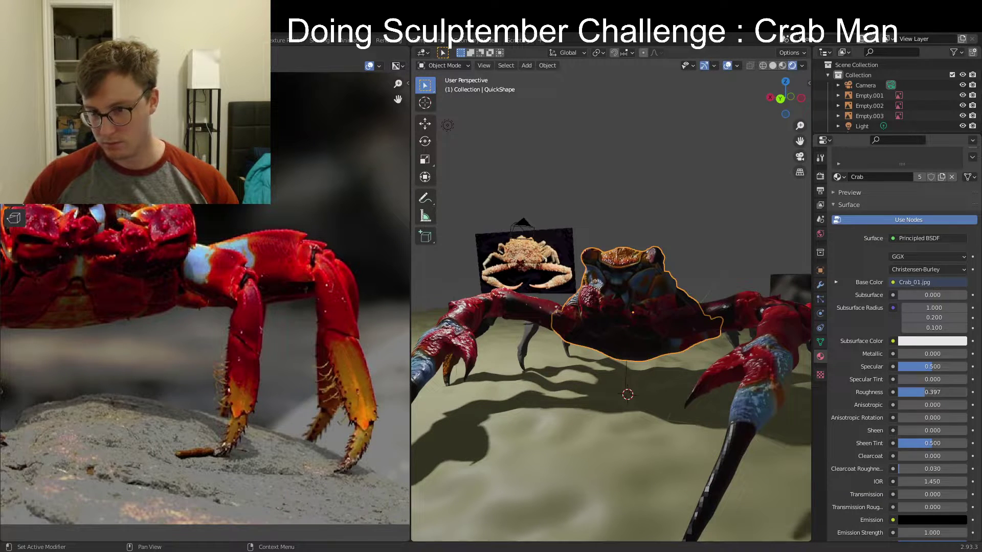
# Set the Crab material's roughness to 0.529 and select the claws and rear legs to check the material on them
pyautogui.moveTo(929, 393); pyautogui.dragTo(935, 393)
pyautogui.moveTo(523, 330)
pyautogui.mouseDown(button='middle')
pyautogui.moveTo(565, 347)
pyautogui.moveTo(636, 330)
pyautogui.moveTo(523, 328)
pyautogui.moveTo(540, 339)
pyautogui.moveTo(532, 317)
pyautogui.mouseUp(button='middle')
pyautogui.scroll(3, 548, 341)
pyautogui.click(532, 300)
pyautogui.rightClick(533, 300)
pyautogui.click(531, 310)
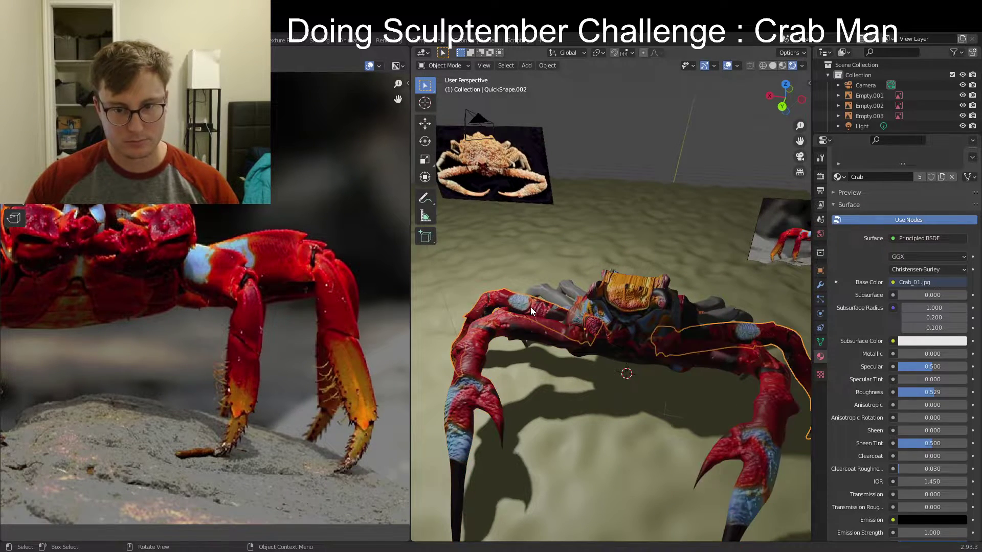
pyautogui.click(573, 297)
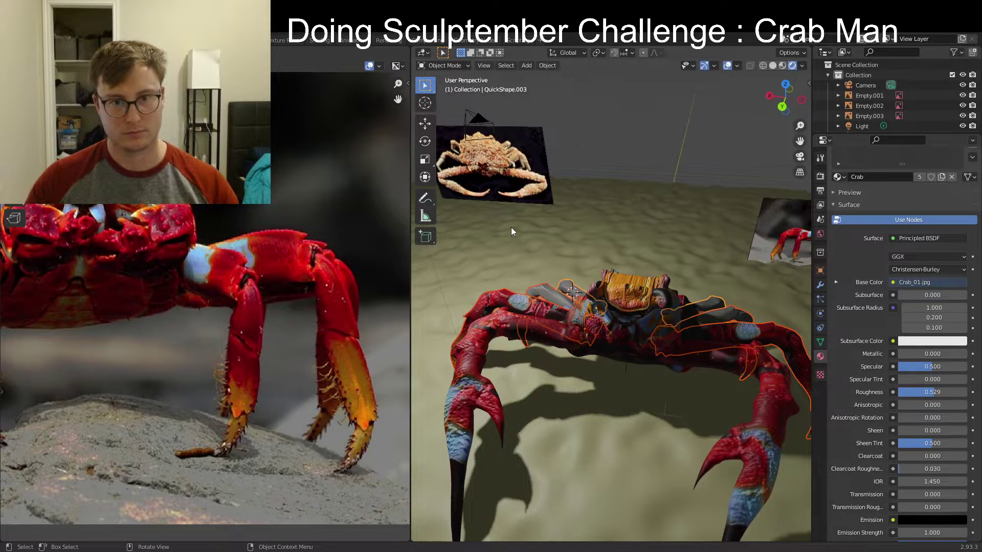
pyautogui.rightClick(578, 295)
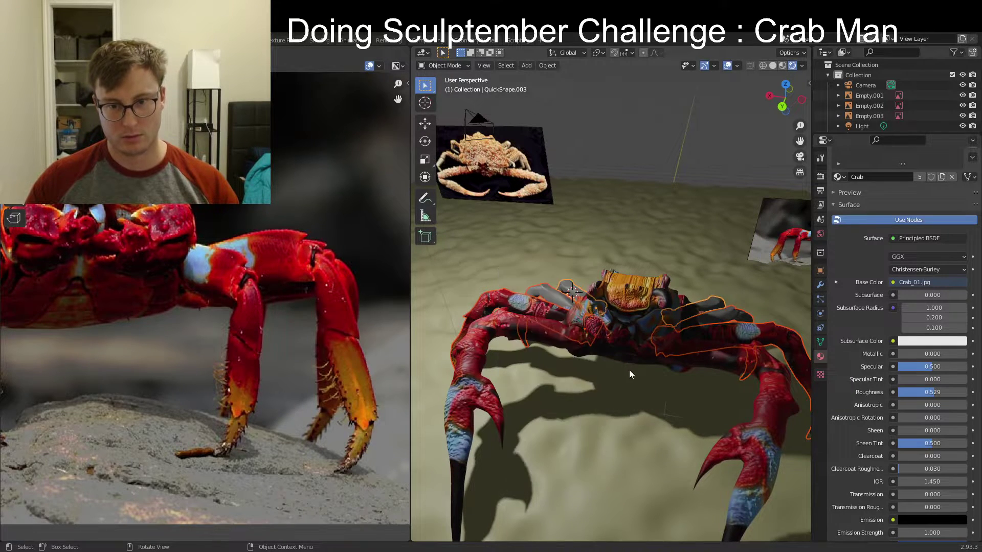
# Move the scene light to the opposite side in front of the crab and save the file
pyautogui.moveTo(629, 370); pyautogui.dragTo(655, 360, button='middle')
pyautogui.scroll(-6, 649, 356)
pyautogui.moveTo(634, 312); pyautogui.dragTo(655, 371, button='middle')
pyautogui.click(596, 370)
pyautogui.press('g')
pyautogui.click(473, 304)
pyautogui.scroll(8, 627, 345)
pyautogui.moveTo(670, 336); pyautogui.dragTo(645, 359, button='middle')
pyautogui.hotkey('ctrl', 's')
# Select the ground plane and open its material in the Shading workspace
pyautogui.scroll(-3, 663, 341)
pyautogui.click(658, 422)
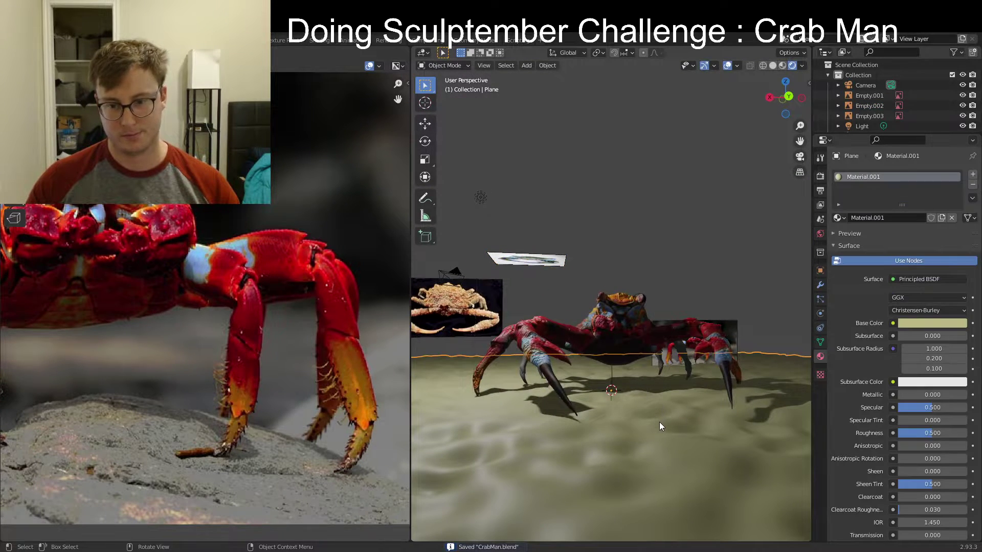
pyautogui.click(322, 41)
pyautogui.moveTo(428, 452); pyautogui.dragTo(442, 432, button='middle')
pyautogui.click(442, 431)
pyautogui.hotkey('shift', 'a')
pyautogui.click(442, 432)
pyautogui.write('white')
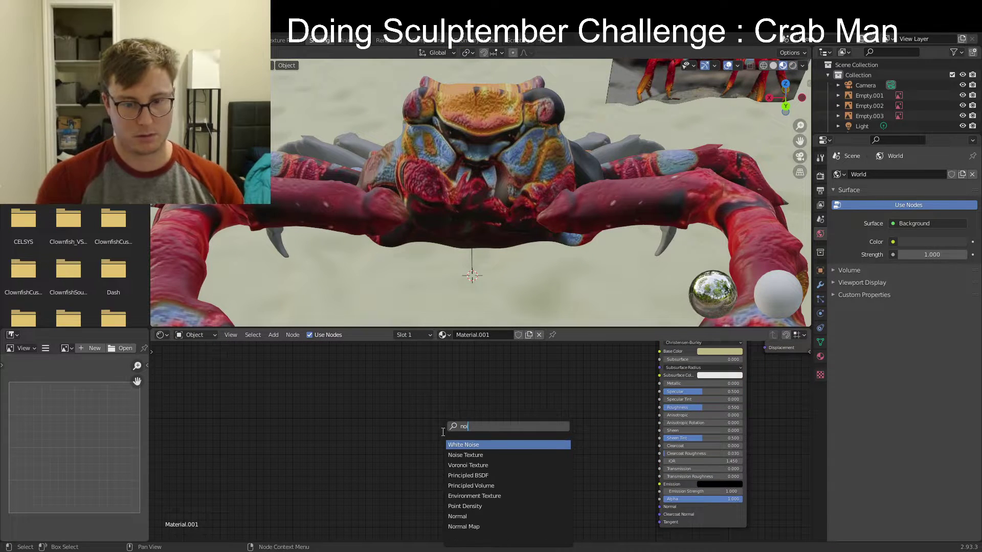
pyautogui.press('Return')
pyautogui.press('Escape')
# Add a Noise Texture node to the ground material, well before the Principled BSDF
pyautogui.hotkey('shift', 'a')
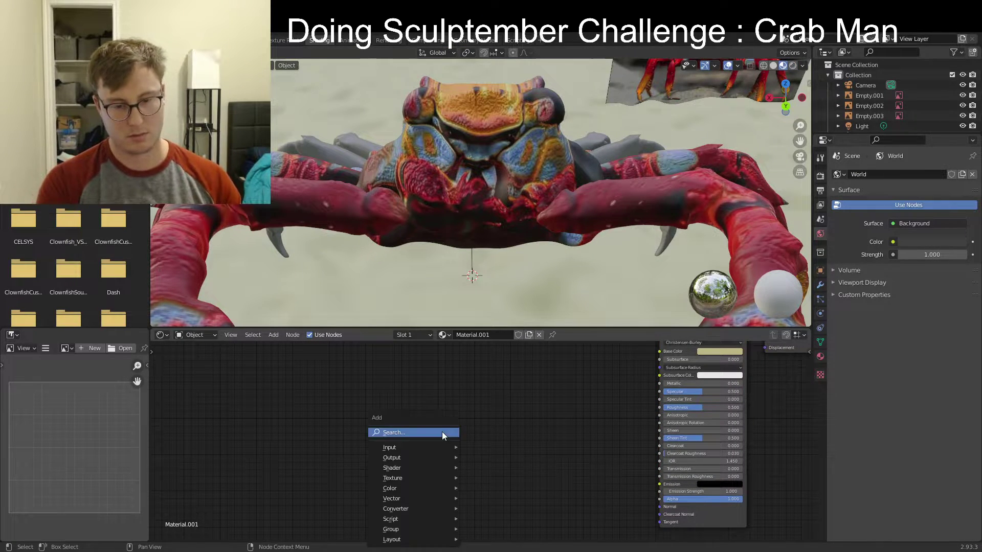
pyautogui.click(443, 432)
pyautogui.write('noi')
pyautogui.press('Down')
pyautogui.press('Return')
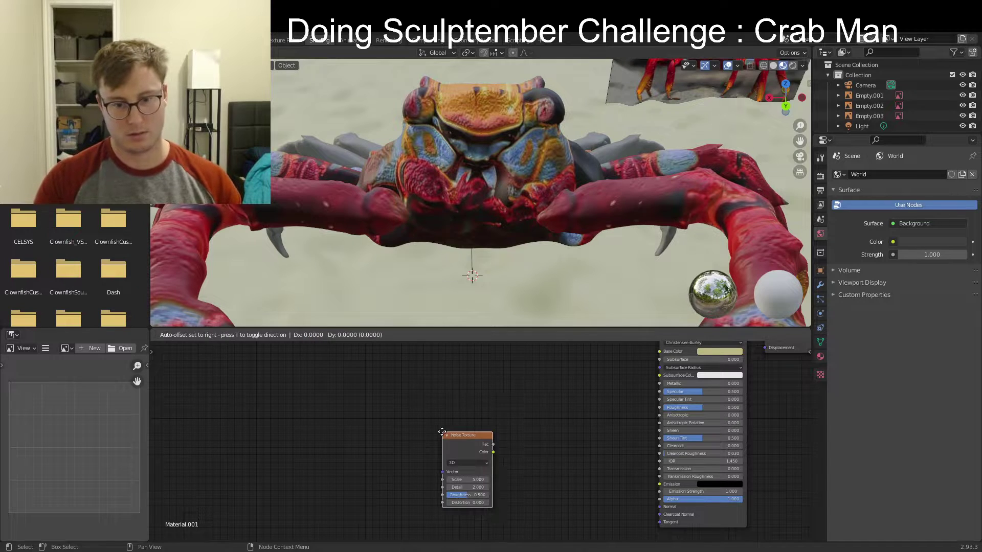
pyautogui.click(442, 419)
# Add a Bump node between the Noise Texture and the Principled BSDF
pyautogui.hotkey('shift', 'a')
pyautogui.click(559, 435)
pyautogui.write('bump')
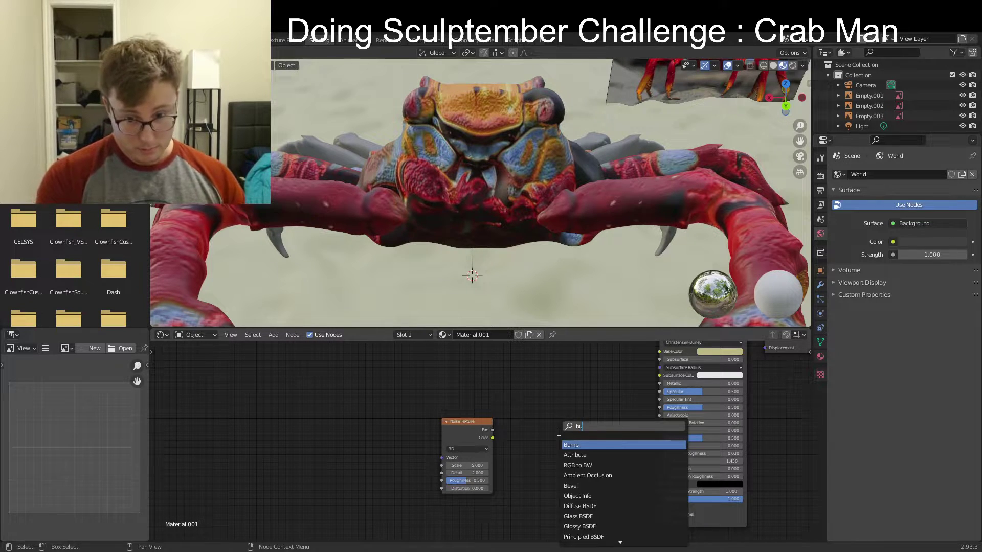
pyautogui.press('Return')
pyautogui.click(548, 420)
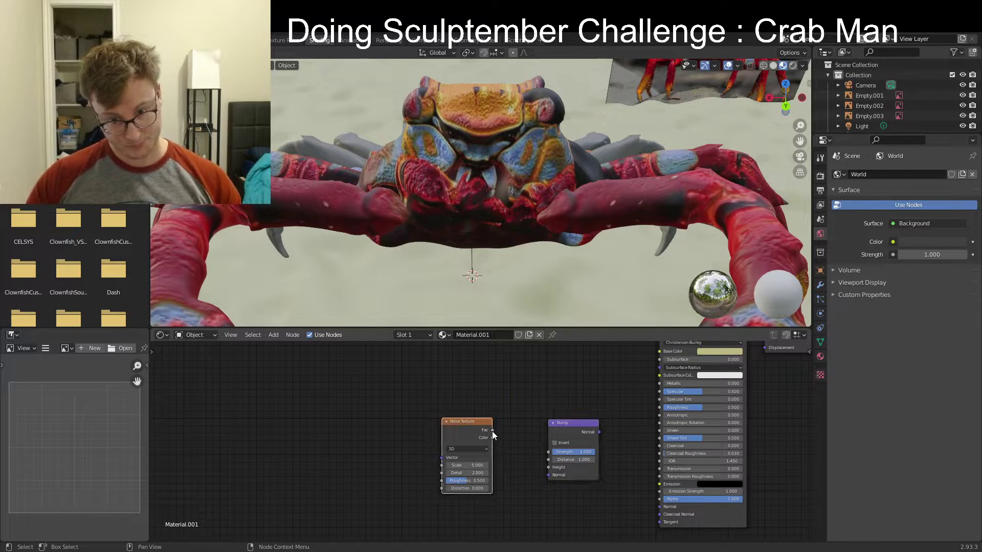
# Connect the noise Fac output to the Bump node's Height and the Bump normal to the Principled BSDF's Normal
pyautogui.moveTo(494, 435); pyautogui.dragTo(545, 473)
pyautogui.moveTo(599, 433); pyautogui.dragTo(668, 513)
pyautogui.click(664, 510)
pyautogui.moveTo(601, 435); pyautogui.dragTo(603, 437)
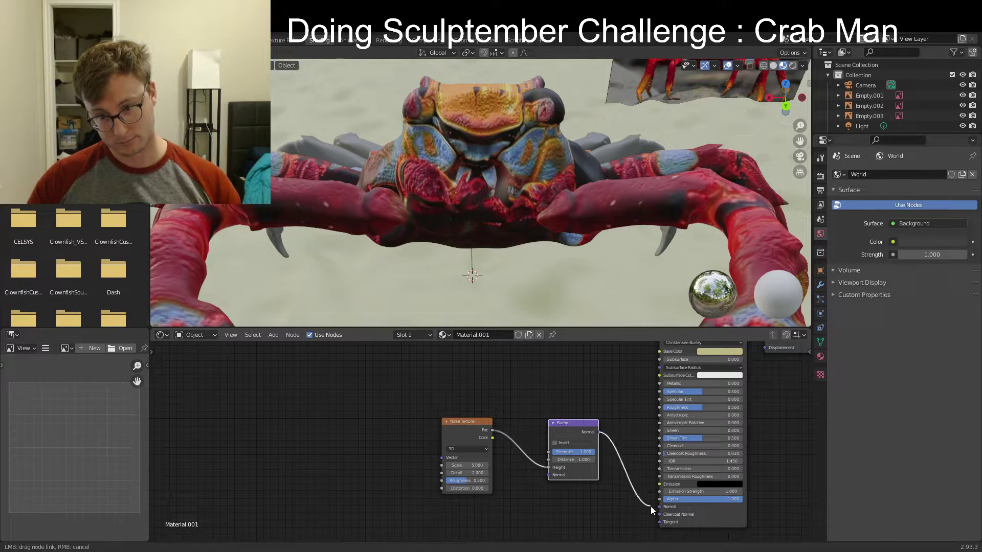
pyautogui.moveTo(652, 510); pyautogui.dragTo(660, 506)
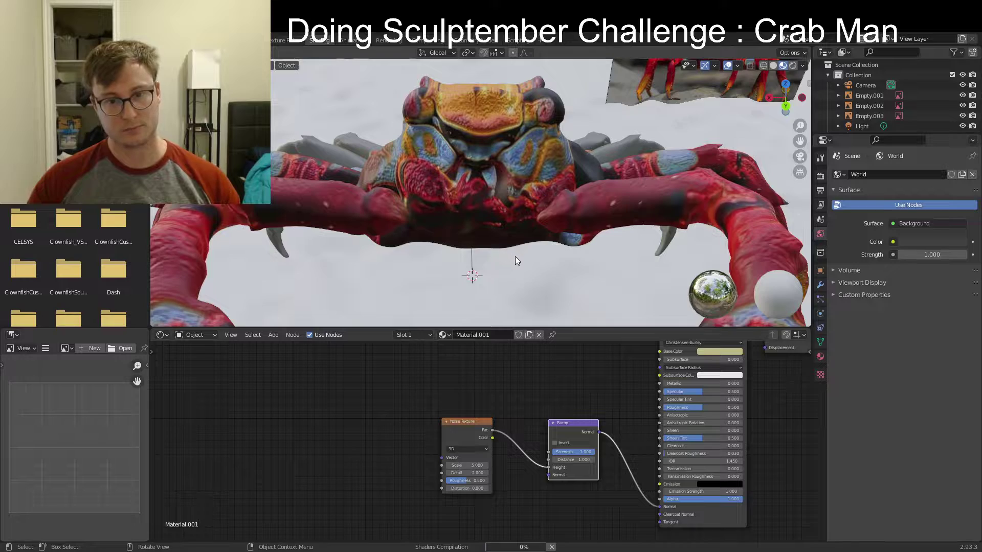
# Set the Noise Texture's scale to 535.5, detail to 16 and roughness to 0.842, and save the file
pyautogui.moveTo(515, 256); pyautogui.dragTo(480, 220, button='middle')
pyautogui.scroll(-8, 529, 207)
pyautogui.scroll(5, 512, 219)
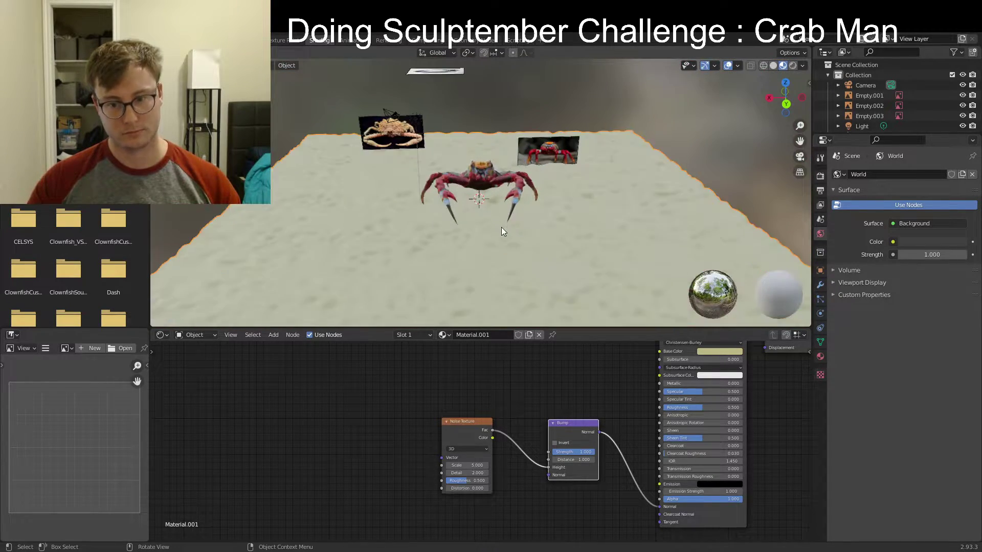
pyautogui.moveTo(581, 442); pyautogui.dragTo(545, 415, button='middle')
pyautogui.scroll(6, 517, 245)
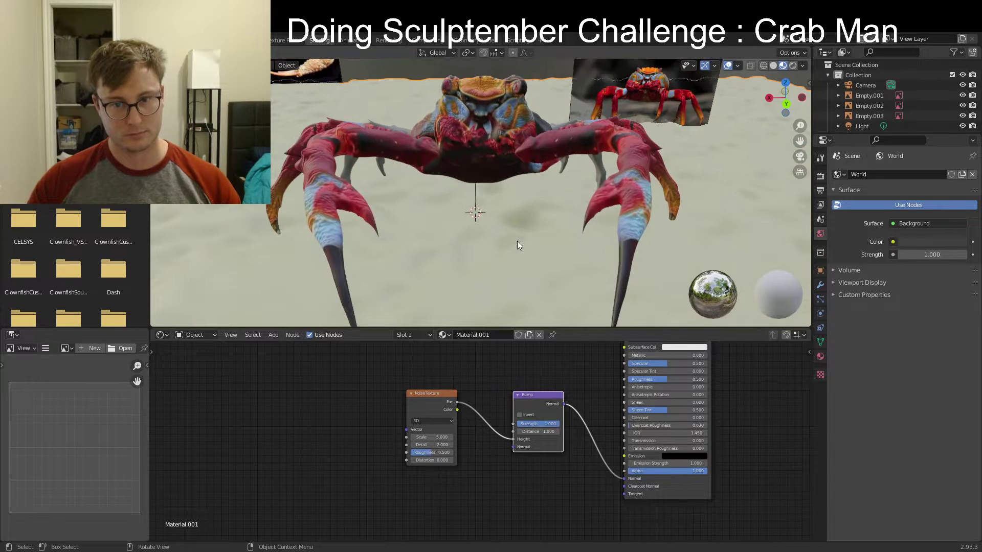
pyautogui.moveTo(431, 437); pyautogui.dragTo(452, 436)
pyautogui.click(432, 437)
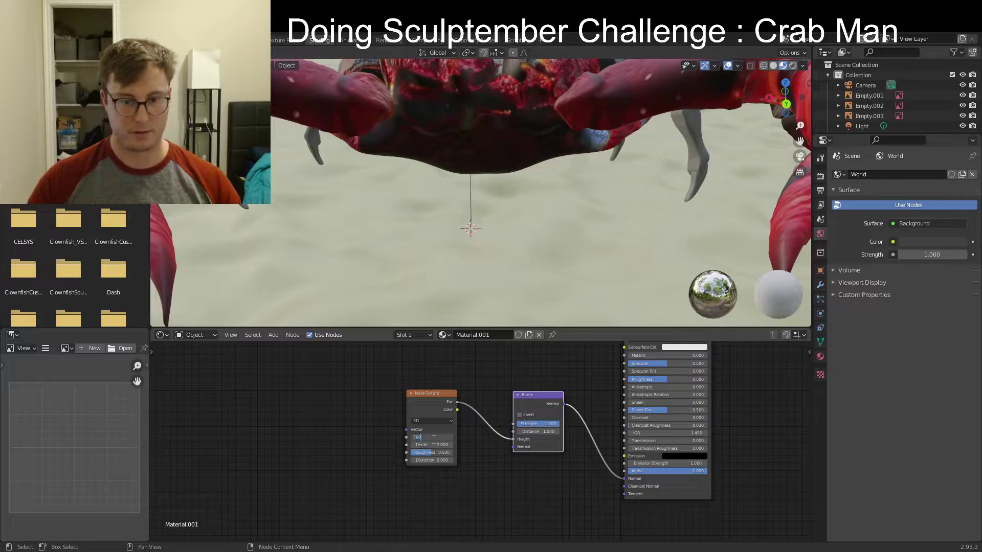
pyautogui.press('Return')
pyautogui.moveTo(431, 437); pyautogui.dragTo(456, 447)
pyautogui.scroll(2, 450, 484)
pyautogui.scroll(3, 451, 483)
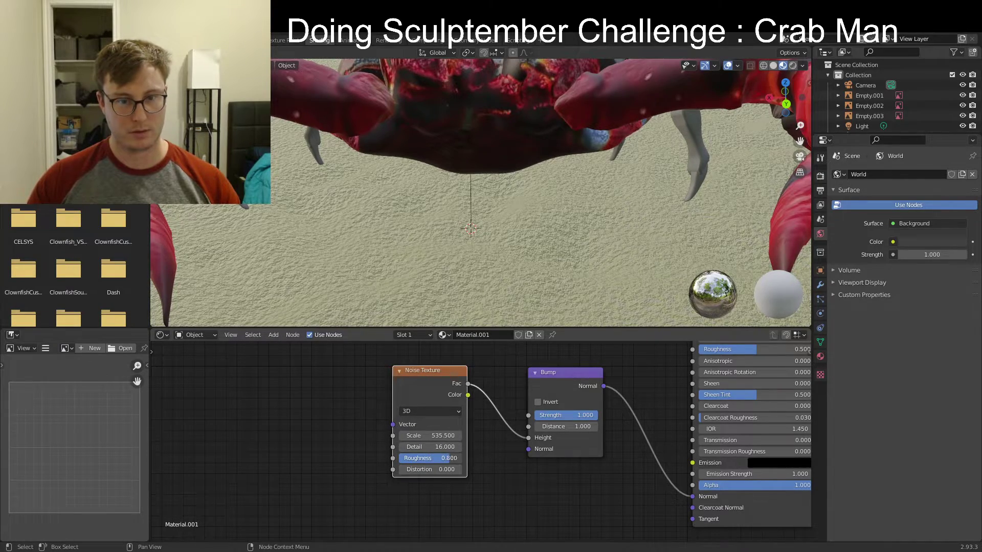
pyautogui.moveTo(547, 174); pyautogui.dragTo(532, 240, button='middle')
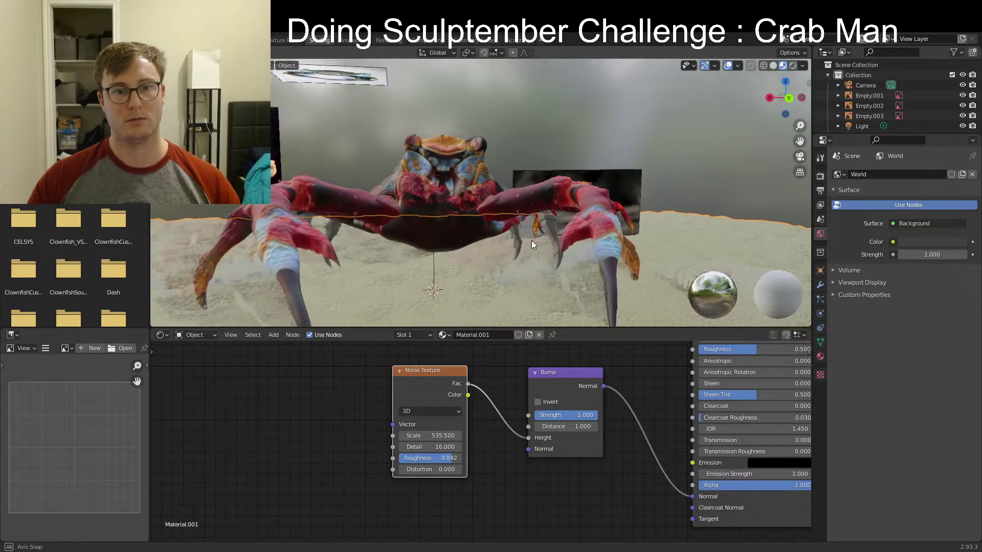
pyautogui.hotkey('ctrl', 's')
# Return to the Layout workspace and show the viewport in Rendered shading
pyautogui.moveTo(463, 225); pyautogui.dragTo(471, 230, button='middle')
pyautogui.click(565, 148)
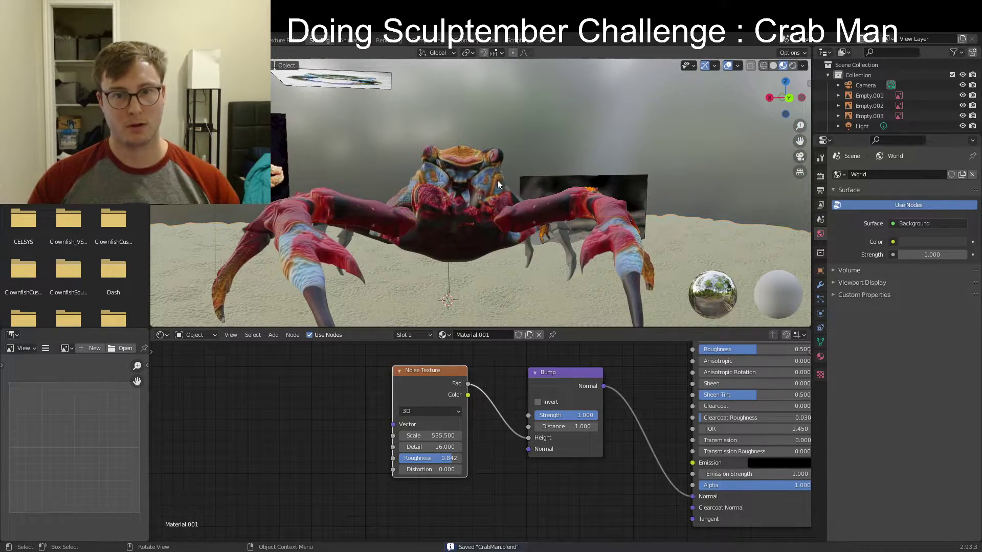
pyautogui.click(141, 40)
pyautogui.moveTo(496, 264); pyautogui.dragTo(508, 219, button='middle')
pyautogui.click(792, 65)
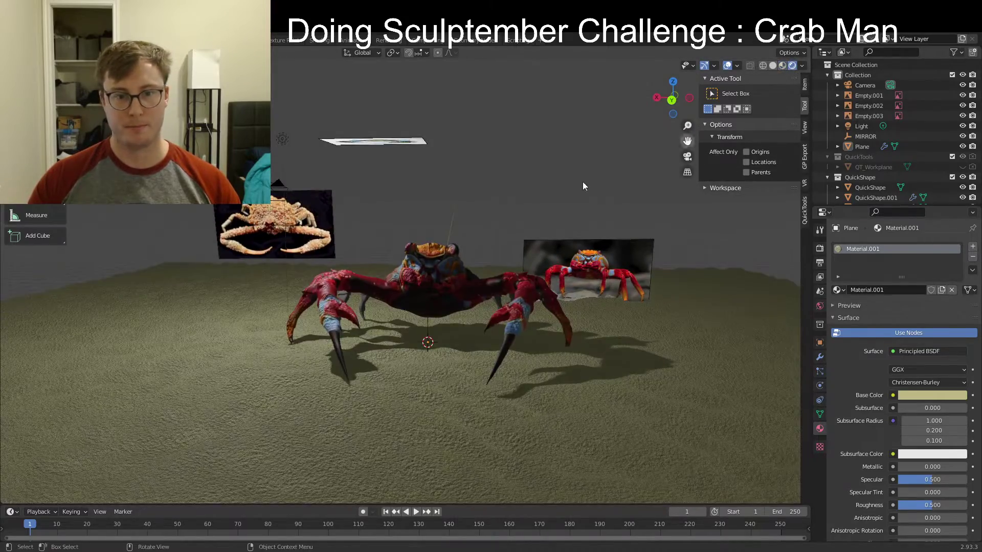
# Delete the existing scene light
pyautogui.moveTo(582, 182); pyautogui.dragTo(330, 144, button='middle')
pyautogui.click(274, 130)
pyautogui.moveTo(274, 130); pyautogui.dragTo(366, 246, button='middle')
pyautogui.press('Delete')
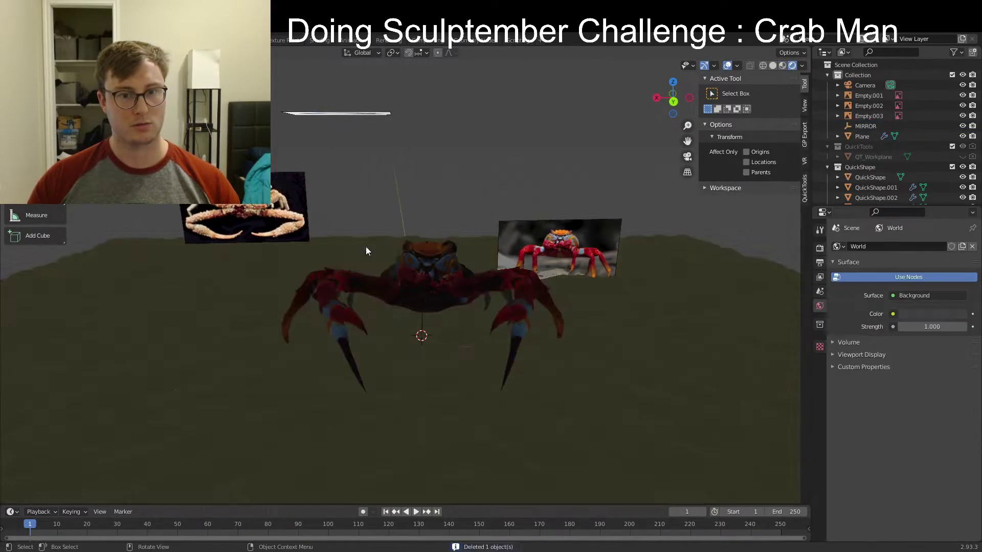
# Add an area light and raise it about 5.94 m along Z above the crab
pyautogui.hotkey('shift', 'a')
pyautogui.moveTo(407, 422)
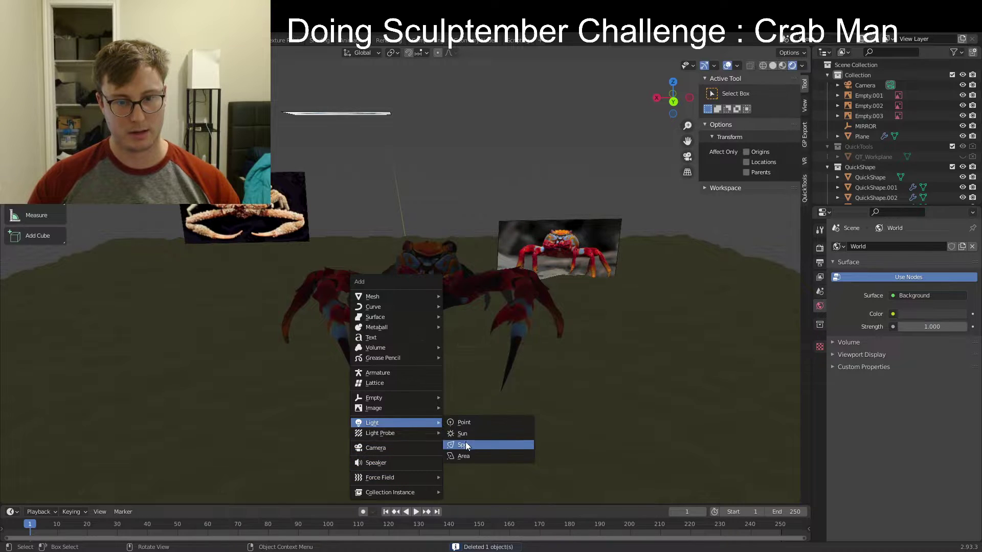
pyautogui.click(507, 457)
pyautogui.press('g')
pyautogui.press('z')
pyautogui.click(485, 250)
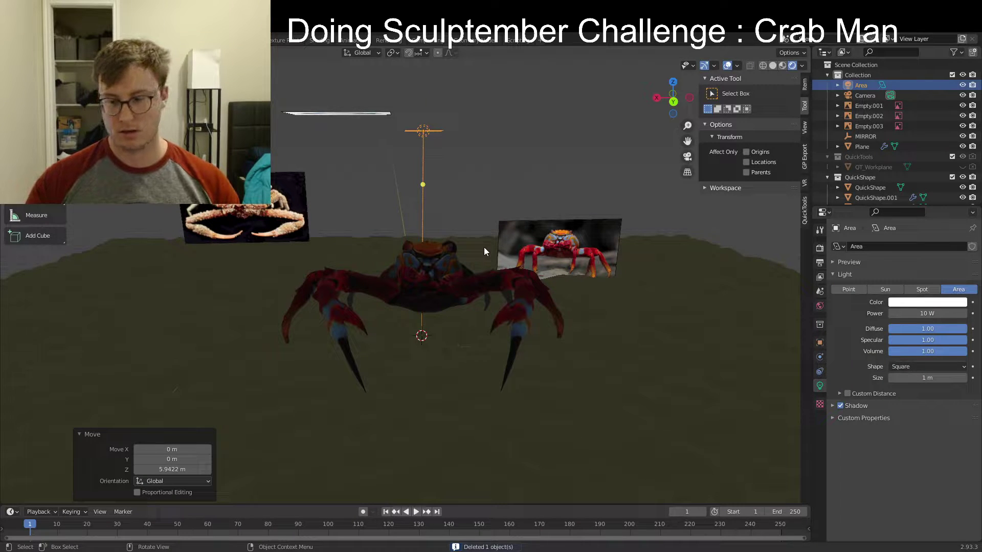
# Scale the area light by 10 and set its power to 500 W
pyautogui.write('s')
pyautogui.write('10')
pyautogui.press('Return')
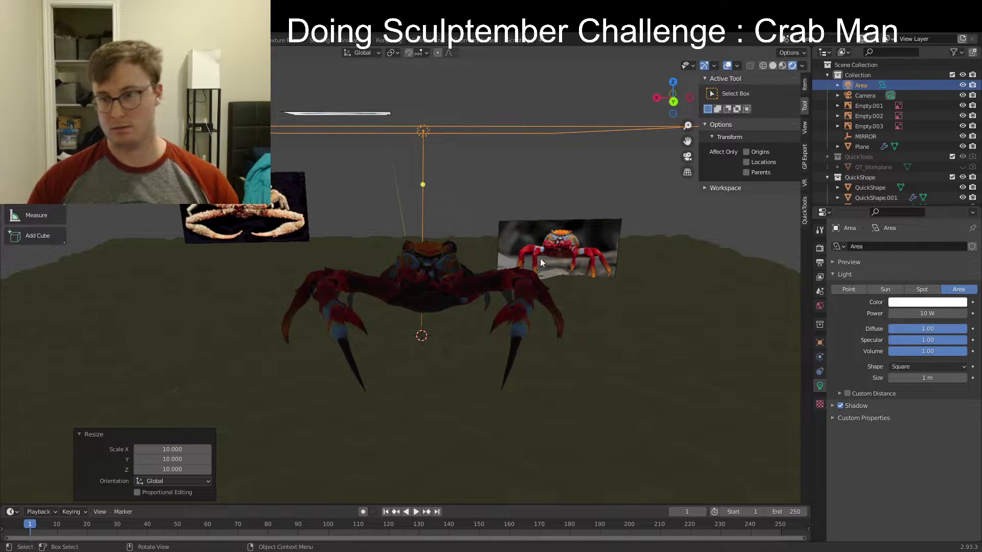
pyautogui.click(921, 312)
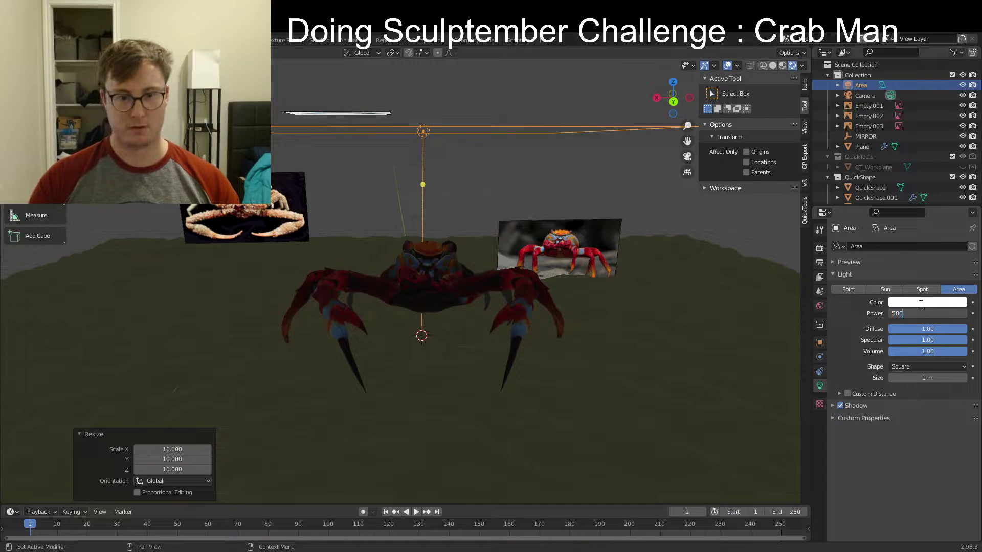
pyautogui.write('500')
pyautogui.press('Return')
# Tint the area light pale blue-violet and move it about 2.1 m higher
pyautogui.click(924, 304)
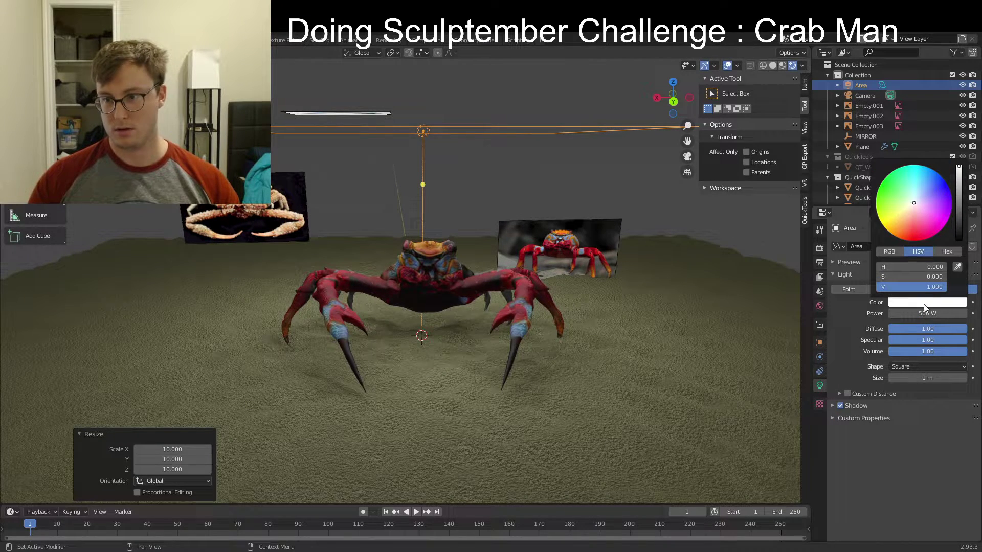
pyautogui.click(928, 195)
pyautogui.press('g')
pyautogui.click(514, 296)
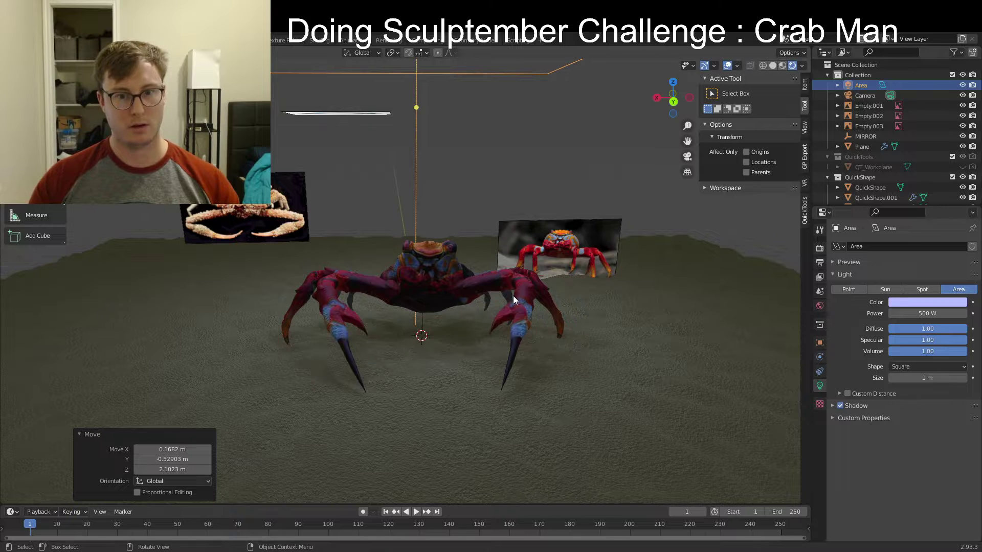
# Scale the area light up by a further factor of 5
pyautogui.moveTo(514, 296); pyautogui.dragTo(572, 283, button='middle')
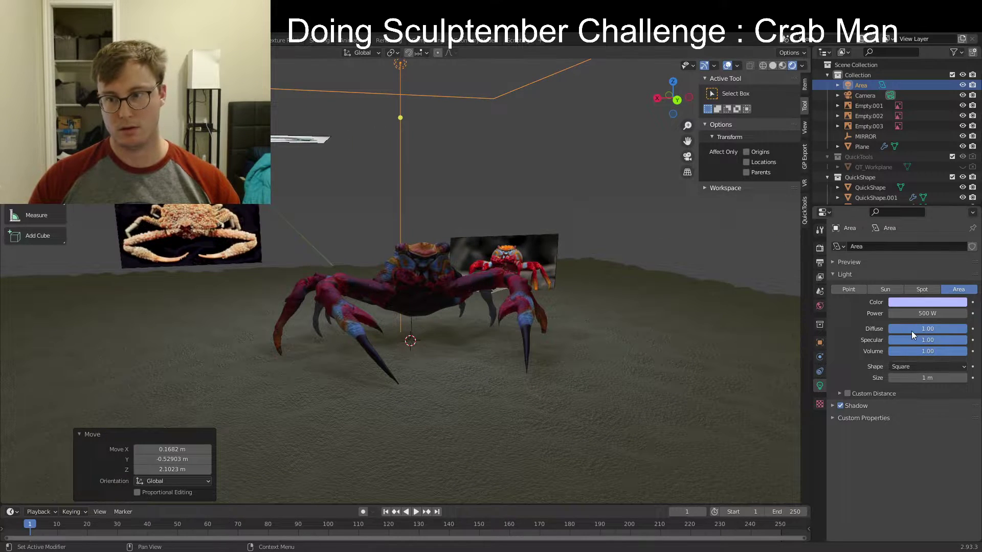
pyautogui.write('s5')
pyautogui.press('Return')
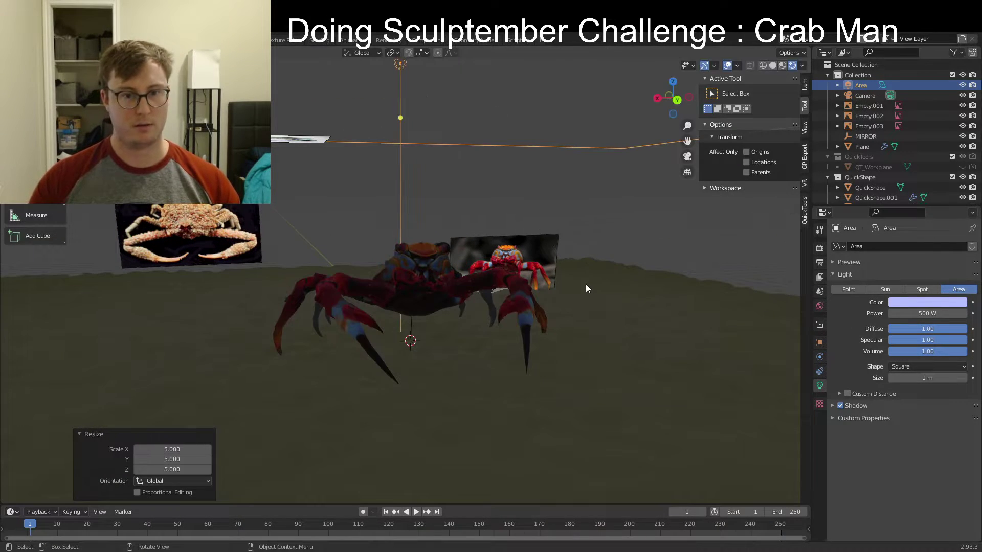
# Raise the area light's power to 5000 W and save the file
pyautogui.click(933, 313)
pyautogui.write('10')
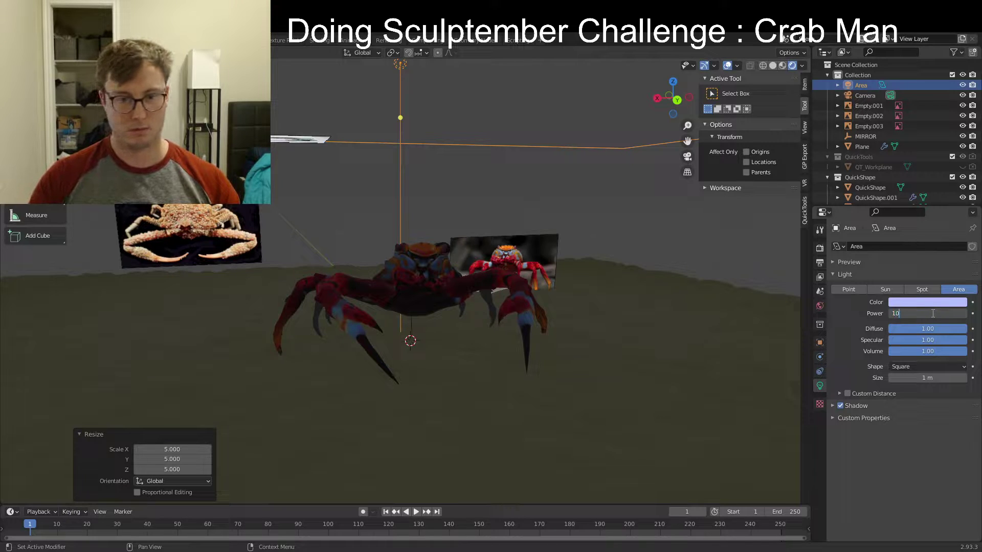
pyautogui.write('00')
pyautogui.press('Return')
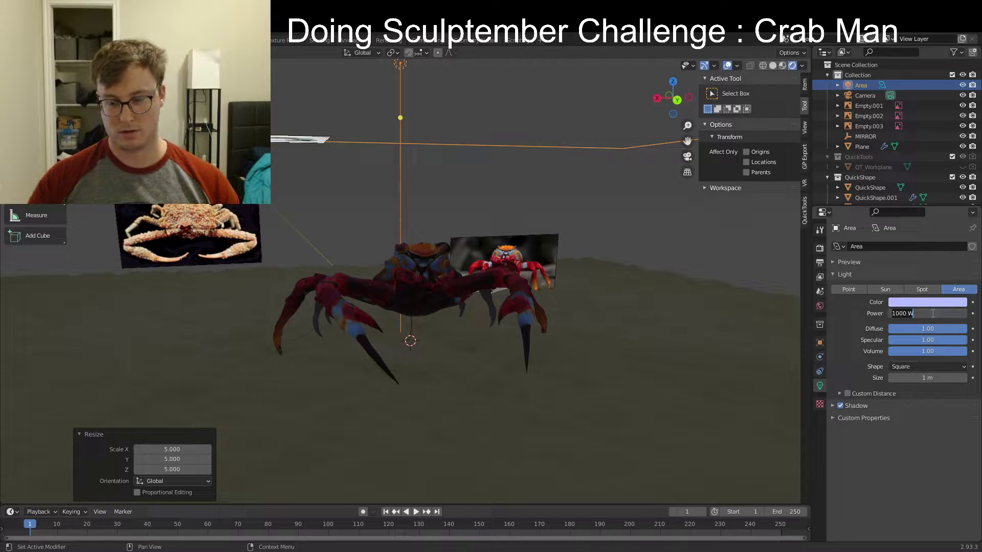
pyautogui.write('00')
pyautogui.press('Return')
pyautogui.moveTo(542, 245); pyautogui.dragTo(468, 332, button='middle')
pyautogui.hotkey('ctrl', 's')
pyautogui.scroll(-2, 557, 331)
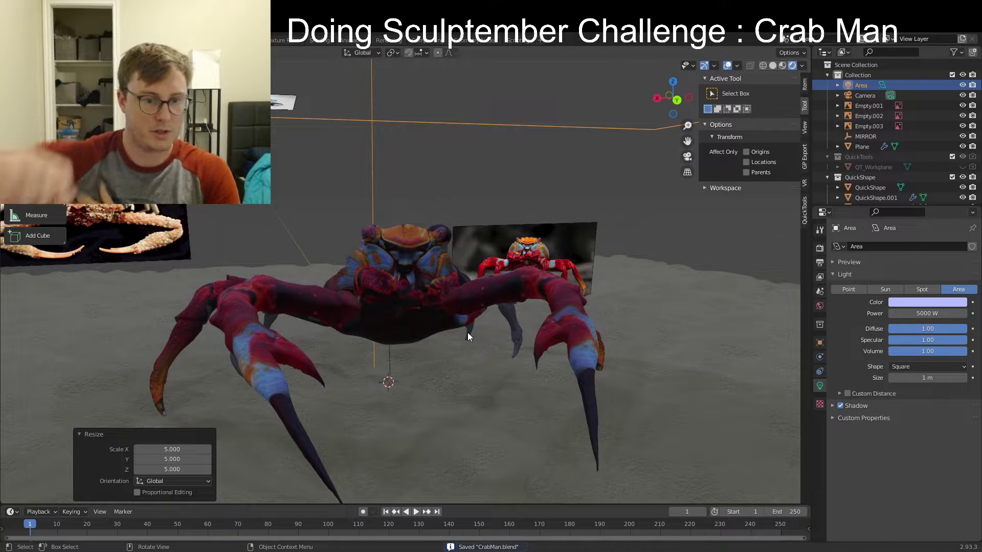
# Add a new camera to the scene
pyautogui.scroll(-4, 404, 309)
pyautogui.hotkey('shift', 'a')
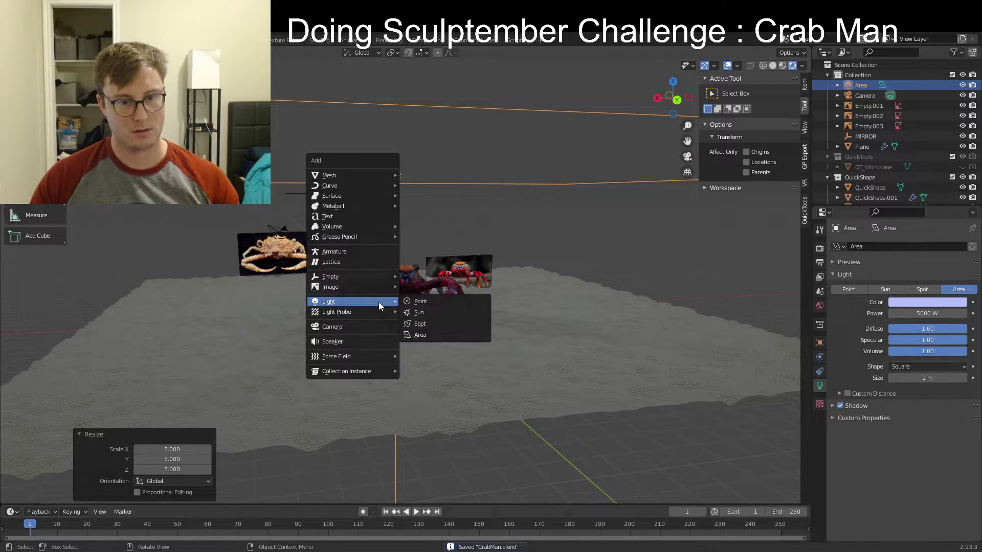
pyautogui.click(352, 329)
# Frame the crab in a low, close front view and align the active camera to that view
pyautogui.scroll(3, 360, 335)
pyautogui.moveTo(360, 336); pyautogui.dragTo(374, 319, button='middle')
pyautogui.scroll(3, 379, 327)
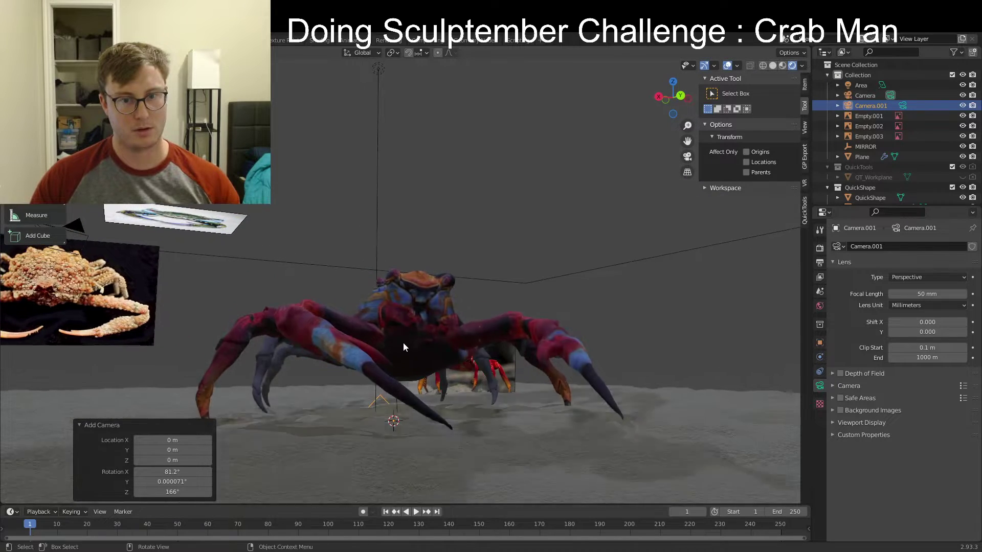
pyautogui.moveTo(434, 338); pyautogui.dragTo(433, 340, button='middle')
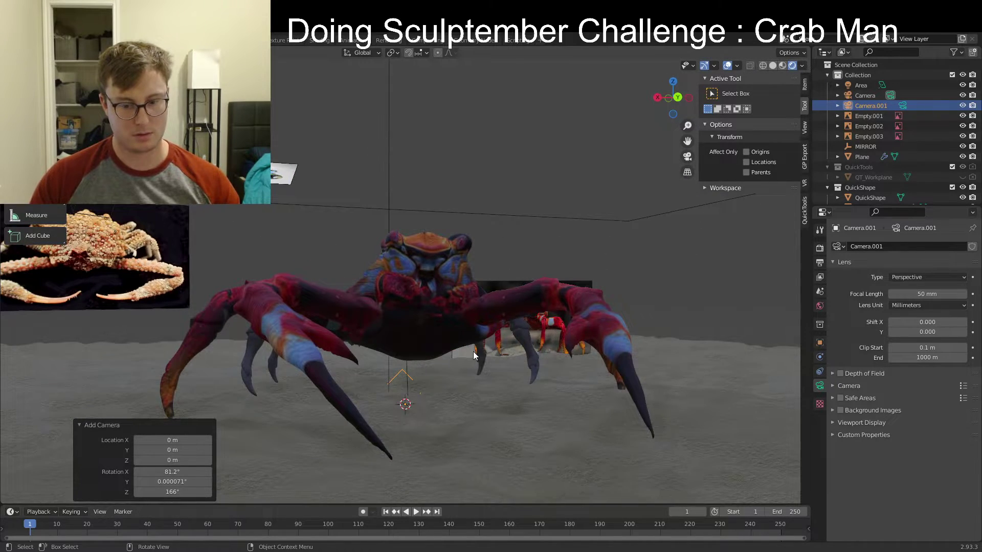
pyautogui.hotkey('shift', 'a')
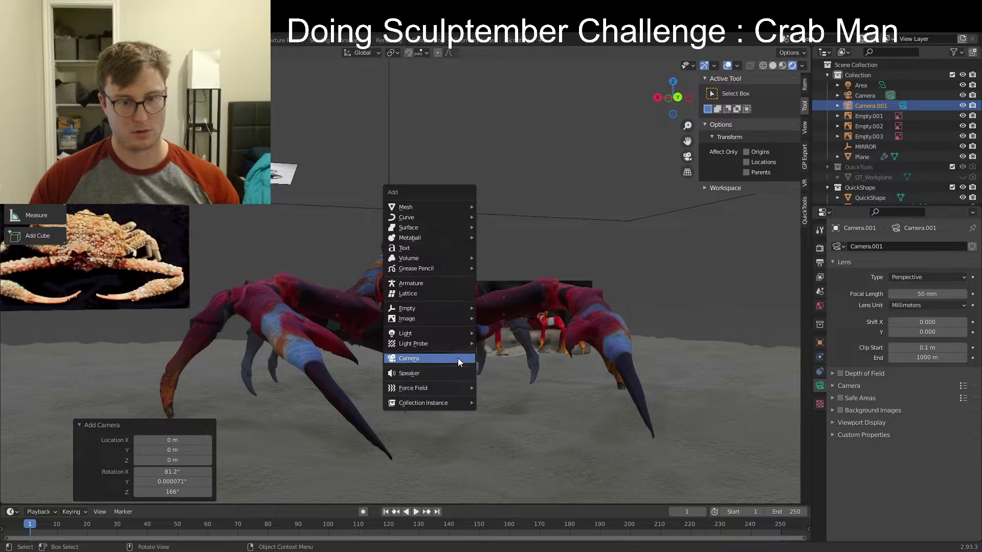
pyautogui.press('Escape')
pyautogui.click(76, 53)
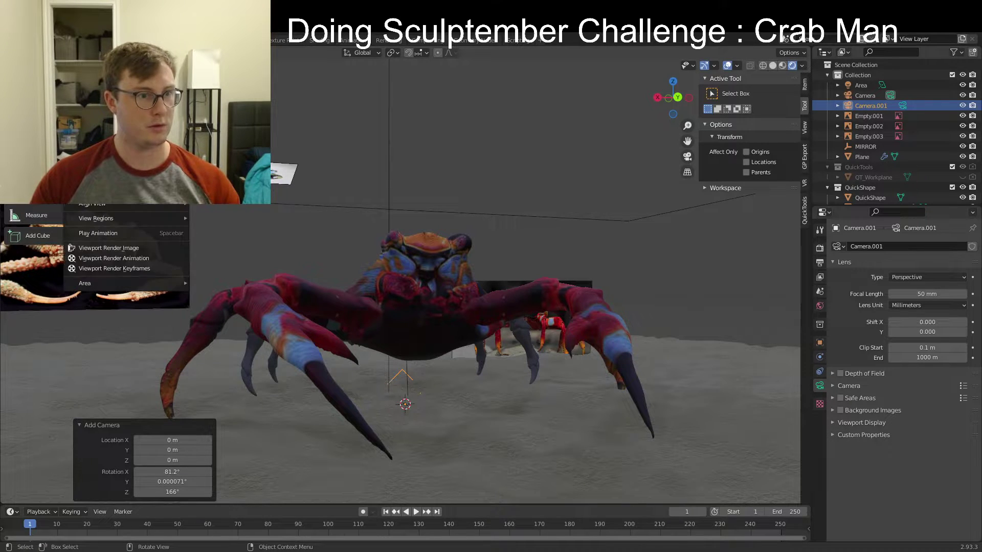
pyautogui.moveTo(126, 168)
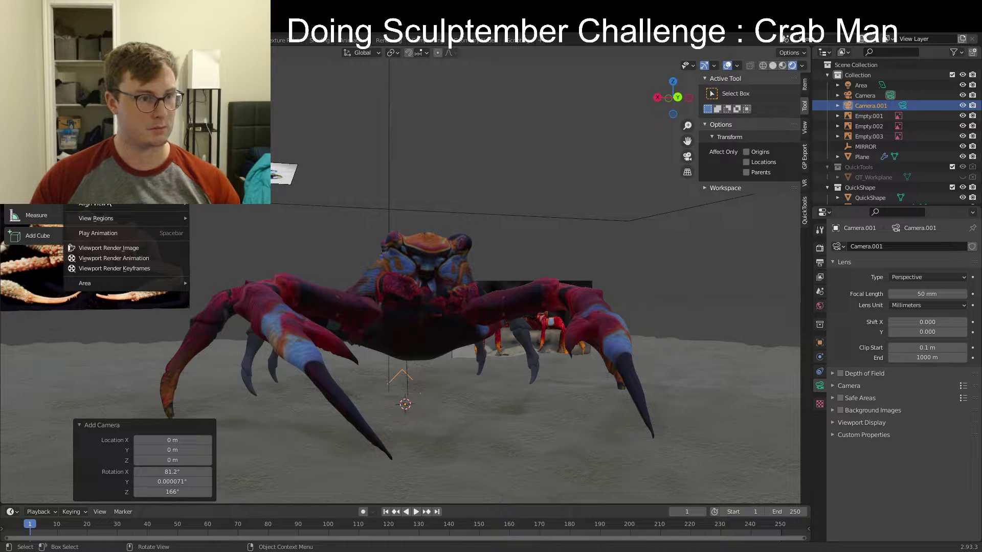
pyautogui.moveTo(154, 204)
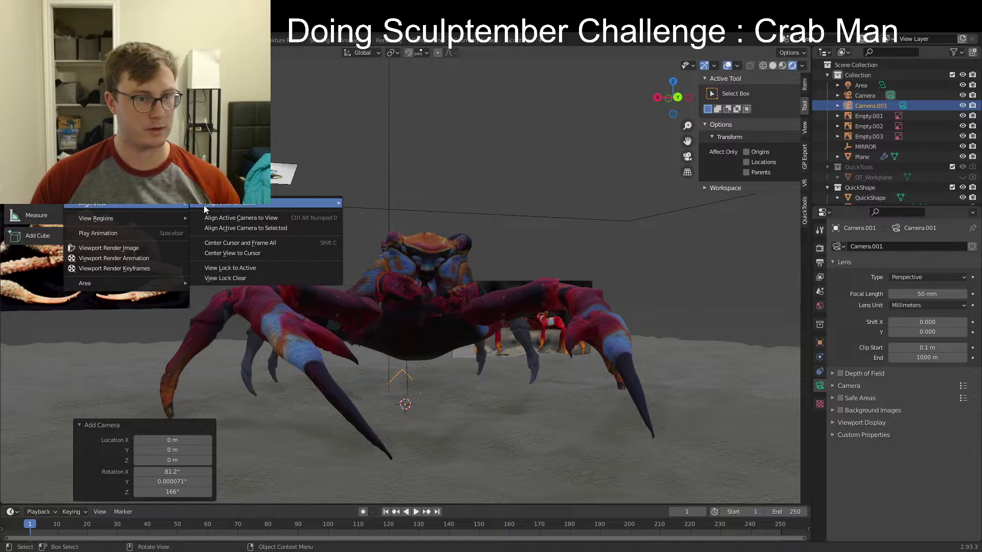
pyautogui.click(237, 220)
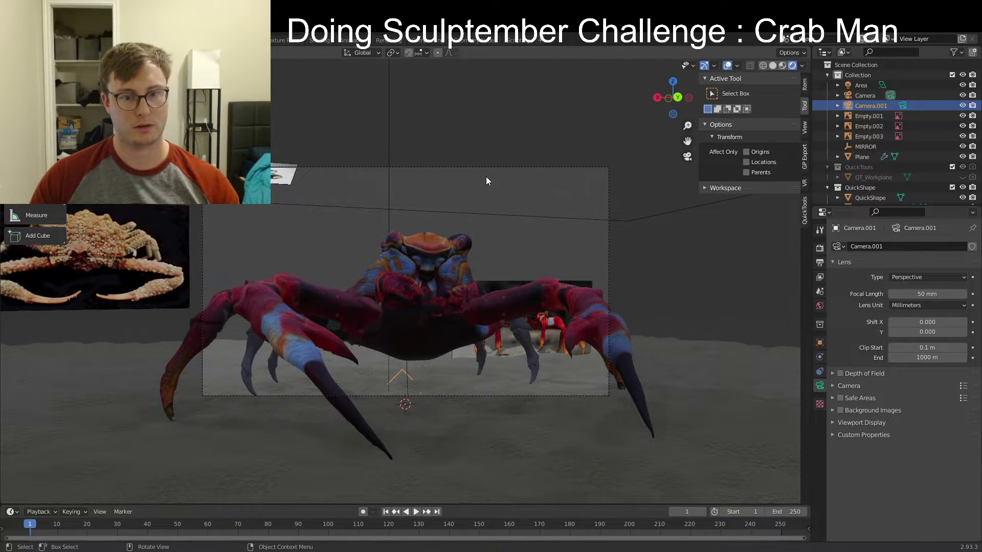
# Delete the extra camera beneath the crab
pyautogui.click(496, 167)
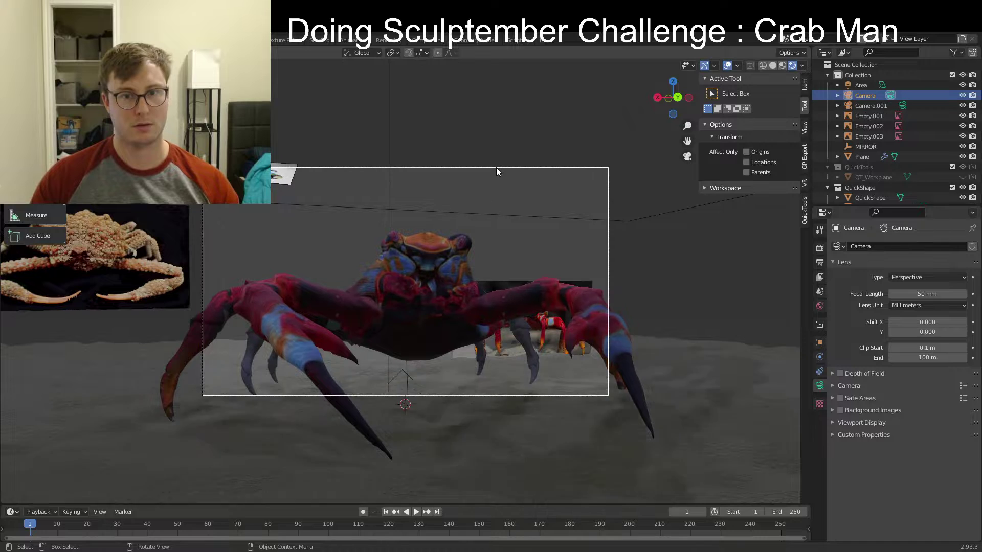
pyautogui.click(401, 373)
pyautogui.press('x')
pyautogui.click(401, 372)
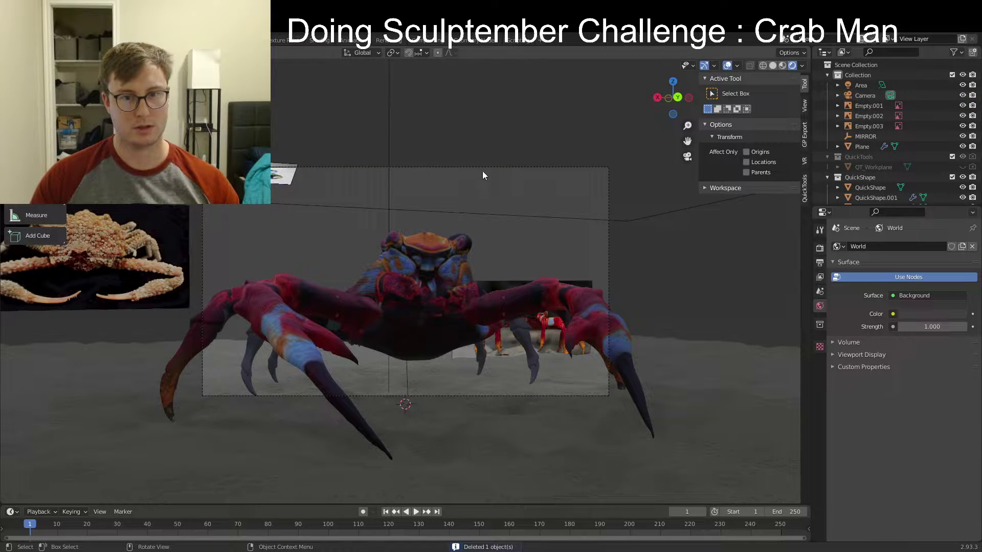
# Move the remaining camera back about 1.54 m along its local Z axis and shift it about -0.43 m along global Z
pyautogui.click(483, 169)
pyautogui.press('g')
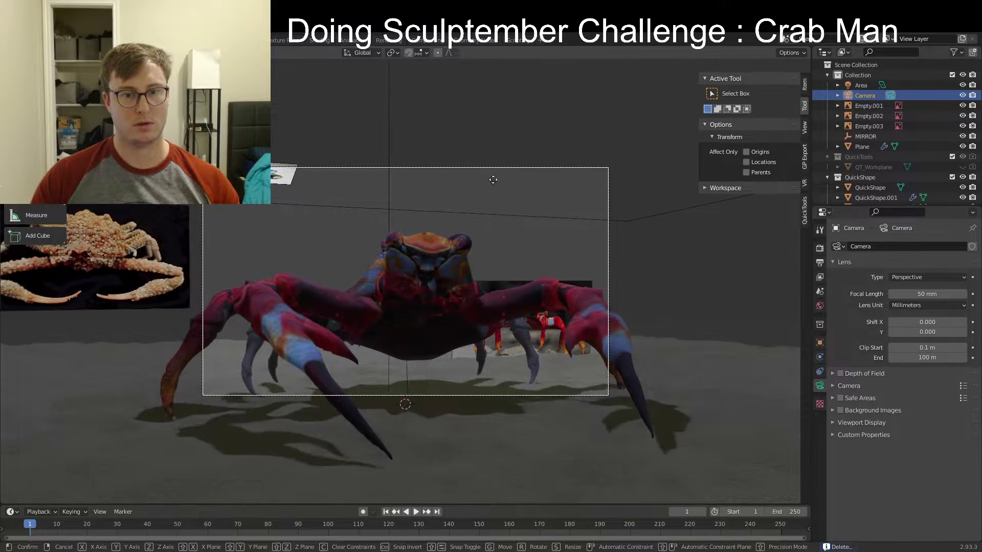
pyautogui.click(437, 229)
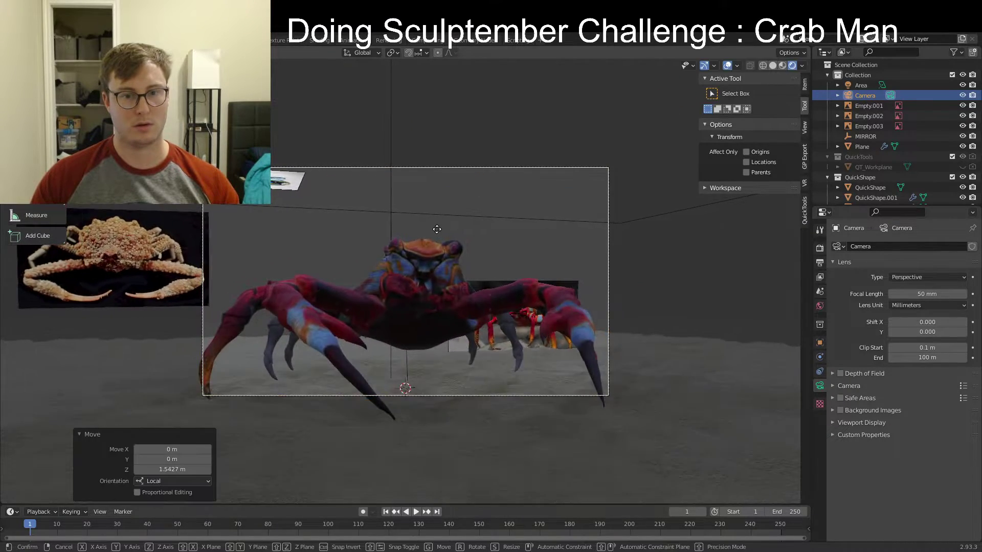
pyautogui.press('z')
pyautogui.click(431, 273)
# Rotate the camera about 3.8° around its local X axis
pyautogui.press('r')
pyautogui.press('x')
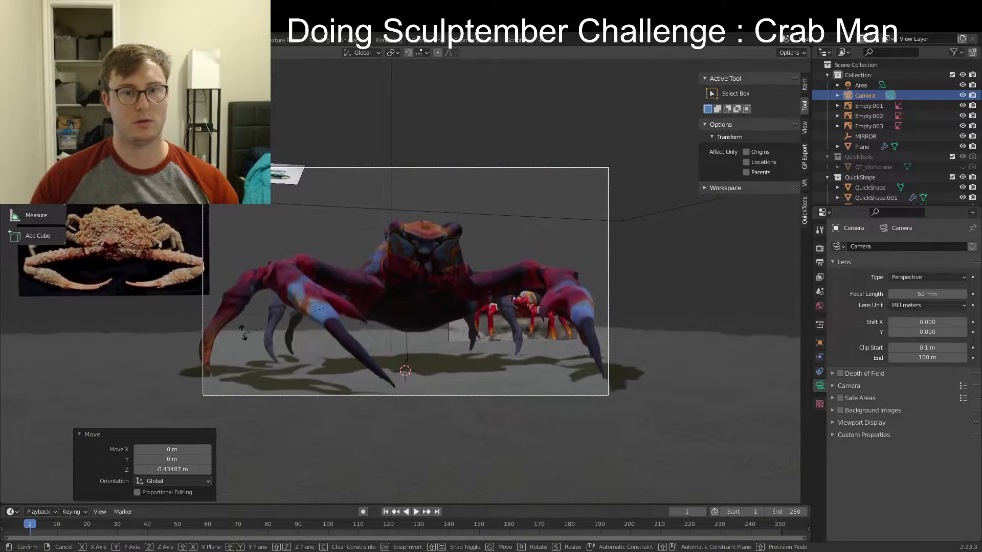
pyautogui.click(400, 221)
# Move the camera back about 3 m along its local Z axis to fit the whole crab, and save the file
pyautogui.press('g')
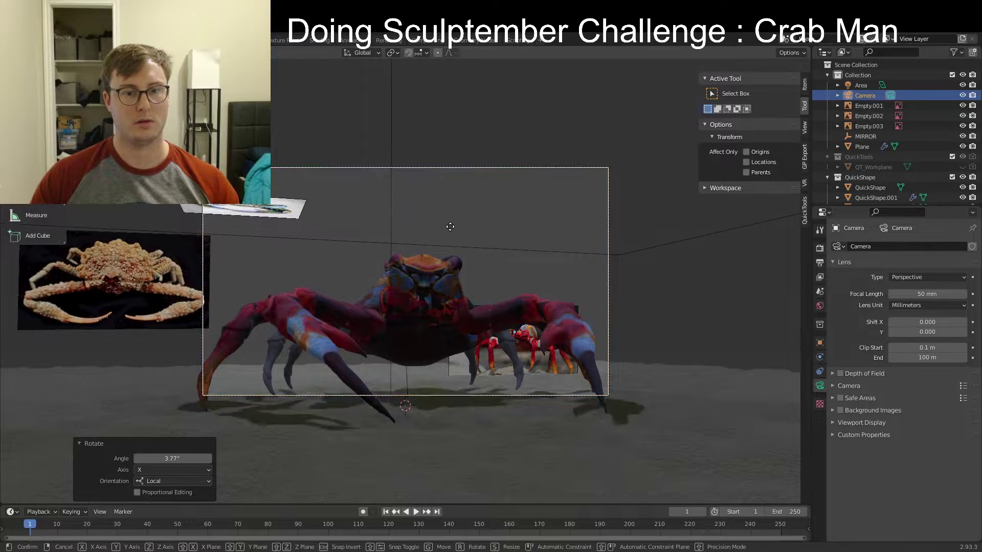
pyautogui.press('z')
pyautogui.press('z')
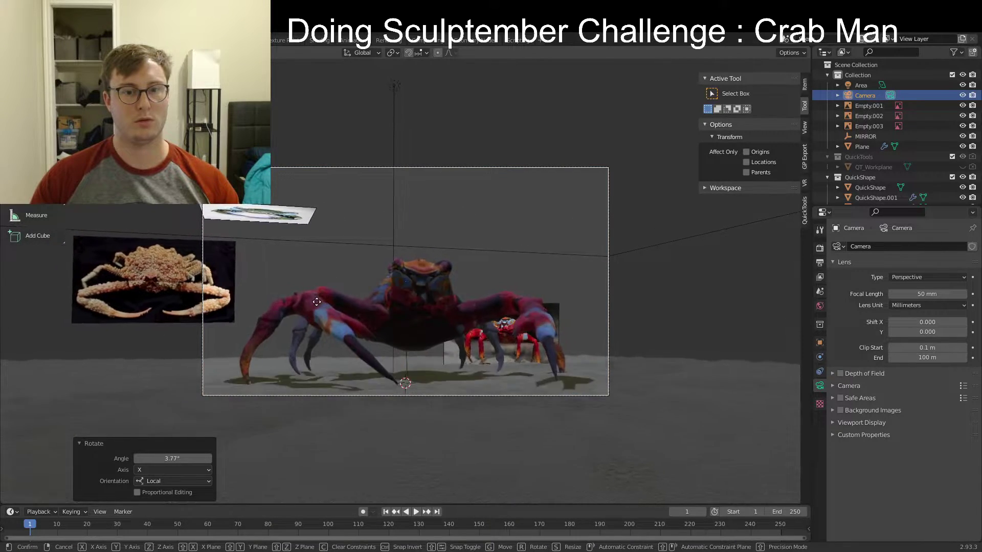
pyautogui.click(460, 300)
pyautogui.moveTo(460, 299)
pyautogui.mouseDown(button='middle')
pyautogui.moveTo(461, 313)
pyautogui.moveTo(407, 328)
pyautogui.moveTo(449, 327)
pyautogui.moveTo(498, 281)
pyautogui.moveTo(444, 302)
pyautogui.mouseUp(button='middle')
pyautogui.hotkey('ctrl', 's')
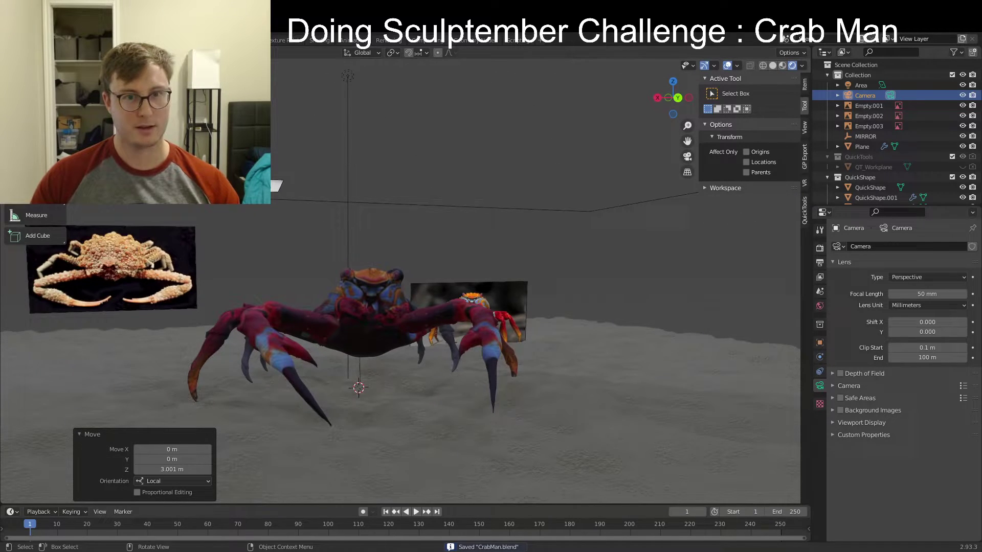
# Switch to the Animation workspace and select the crab's body
pyautogui.click(346, 42)
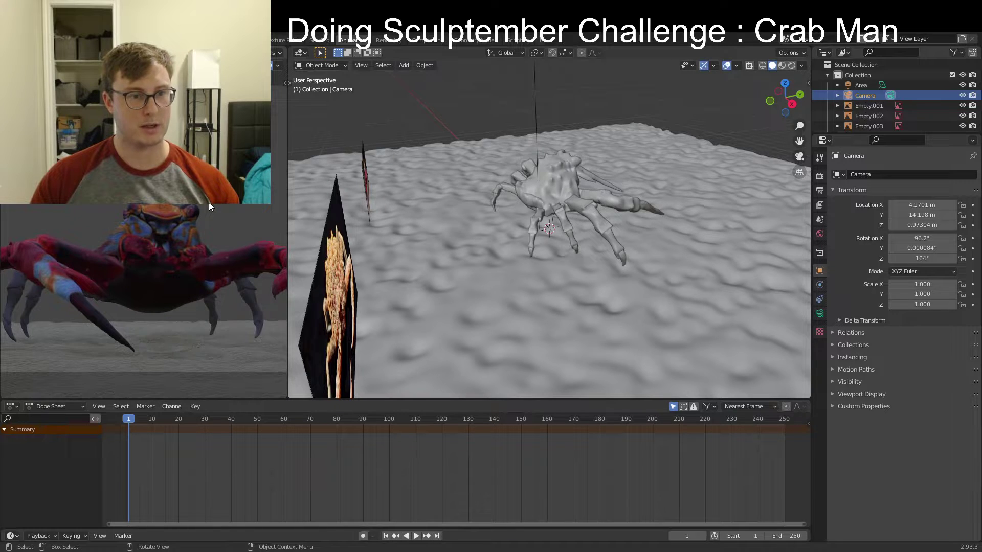
pyautogui.moveTo(389, 203); pyautogui.dragTo(495, 196, button='middle')
pyautogui.click(556, 198)
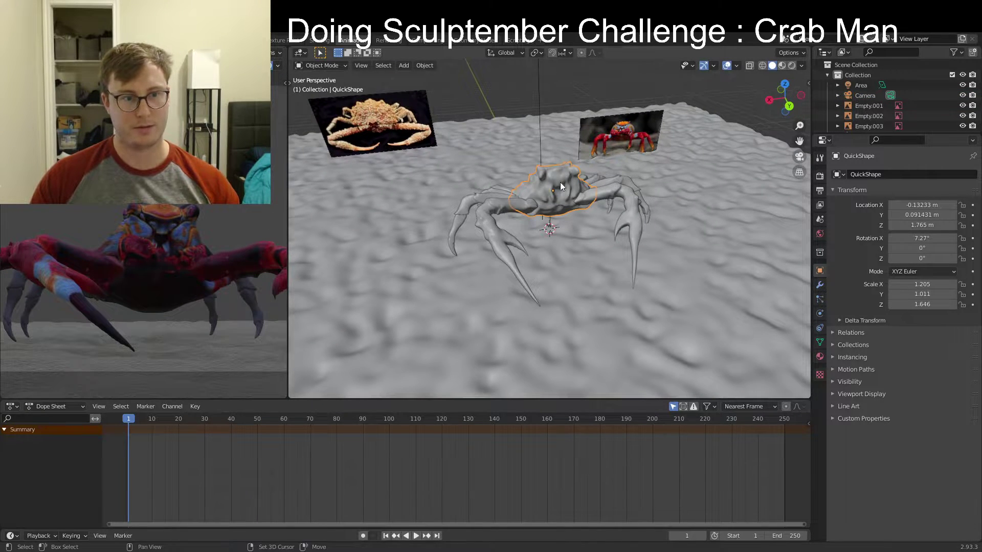
pyautogui.moveTo(560, 182); pyautogui.dragTo(536, 233, button='middle')
pyautogui.hotkey('ctrl', 's')
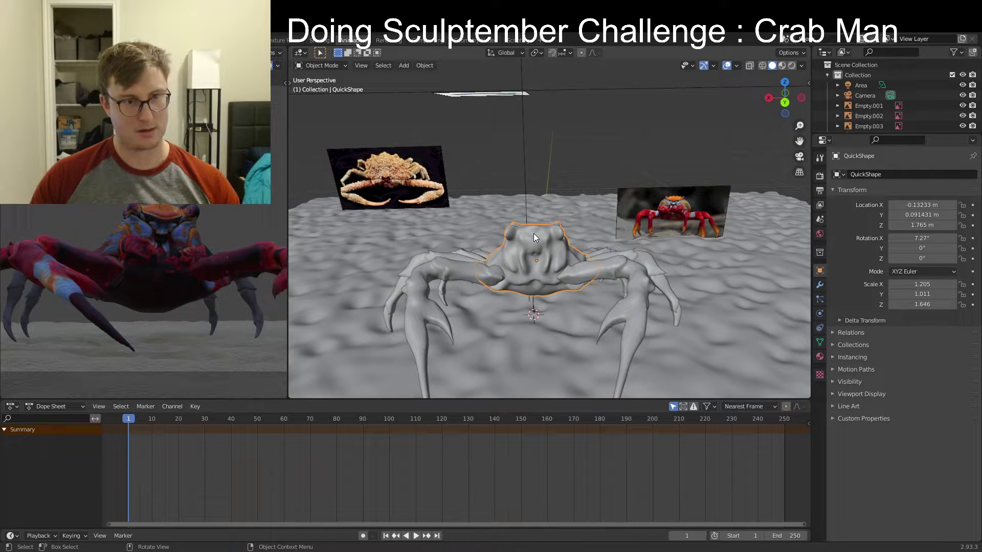
# Put the crab's body into Sculpt Mode and reduce the Draw brush radius to 57 px
pyautogui.scroll(2, 533, 233)
pyautogui.click(505, 231)
pyautogui.moveTo(505, 232); pyautogui.dragTo(461, 194, button='middle')
pyautogui.click(506, 240)
pyautogui.click(327, 65)
pyautogui.click(322, 99)
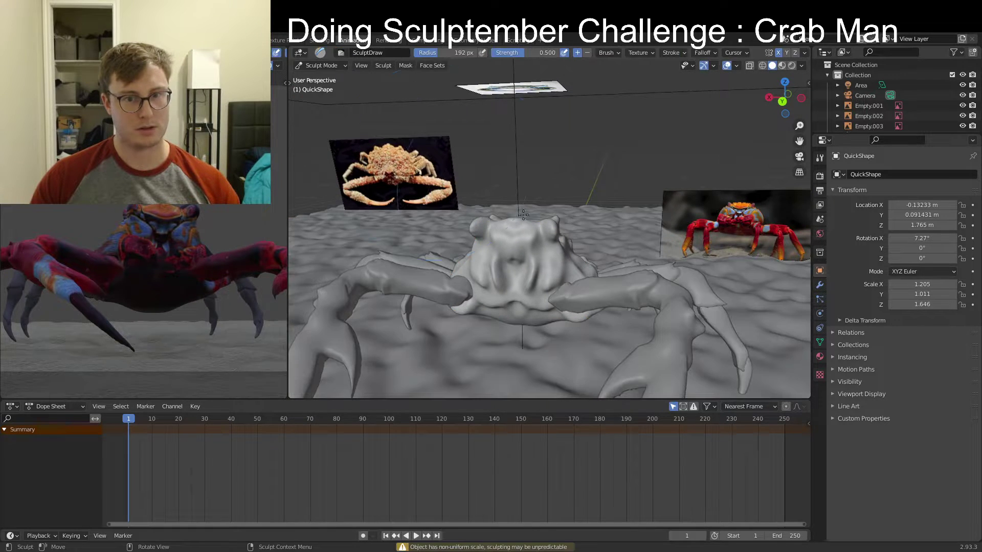
pyautogui.press('f')
pyautogui.click(506, 251)
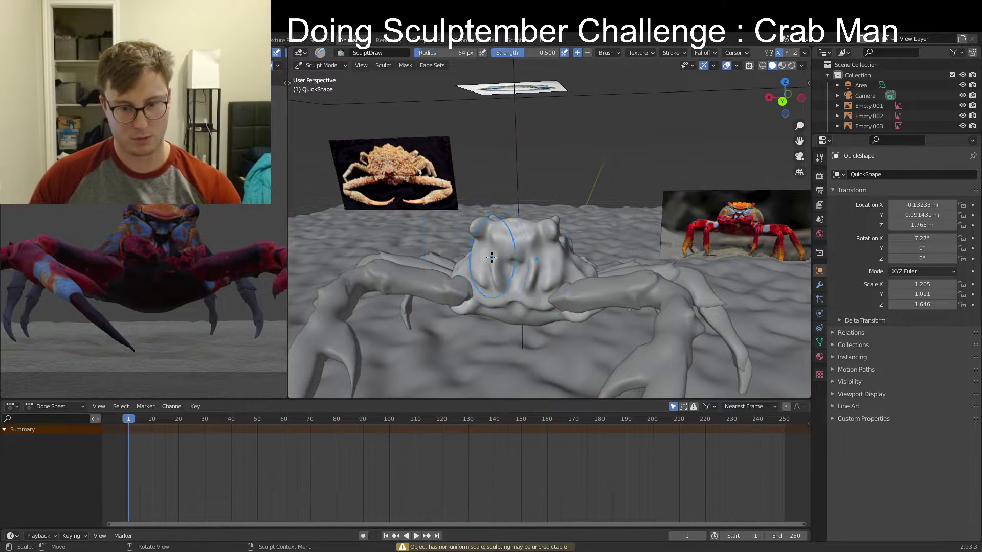
# Return to Object Mode and apply the scale of the crab's body
pyautogui.hotkey('ctrl', 'Tab')
pyautogui.click(496, 253)
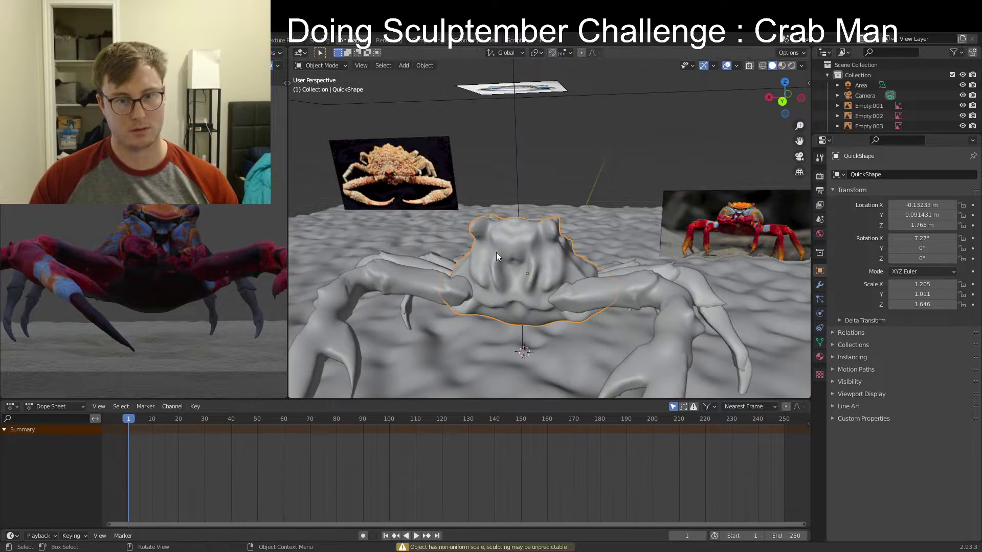
pyautogui.hotkey('ctrl', 'a')
pyautogui.click(496, 253)
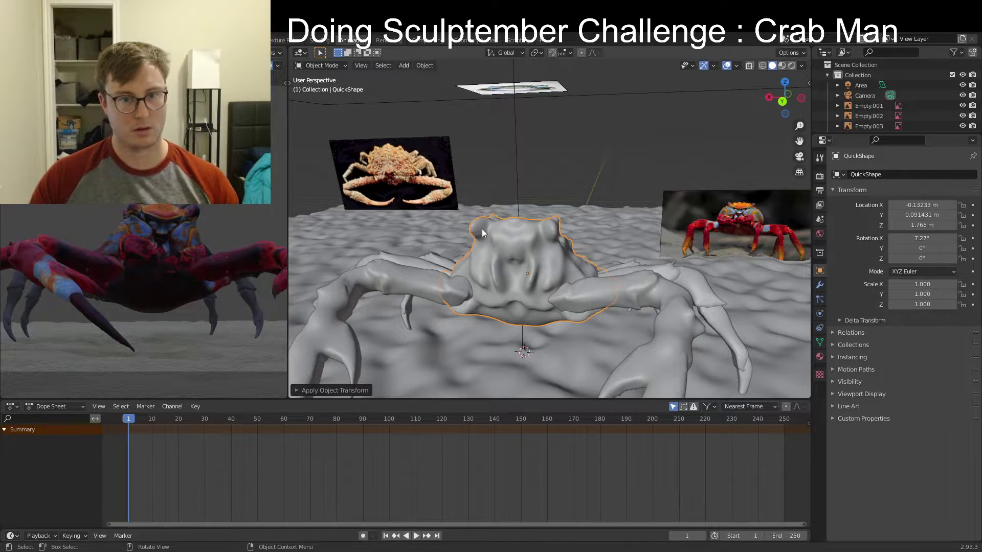
# Put the crab's body back into Sculpt Mode and open the Sculpting workspace with the face in view
pyautogui.hotkey('ctrl', 'Tab')
pyautogui.click(465, 289)
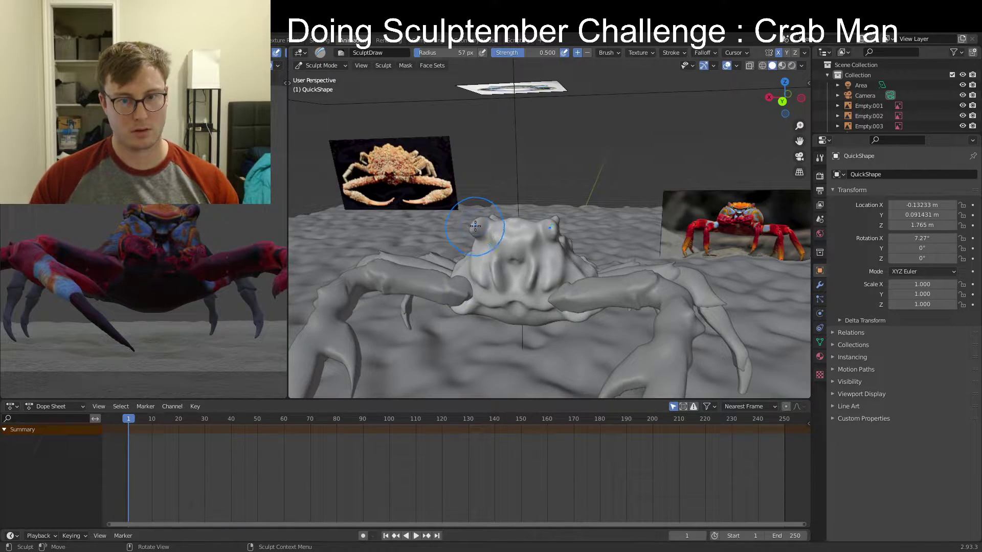
pyautogui.click(210, 40)
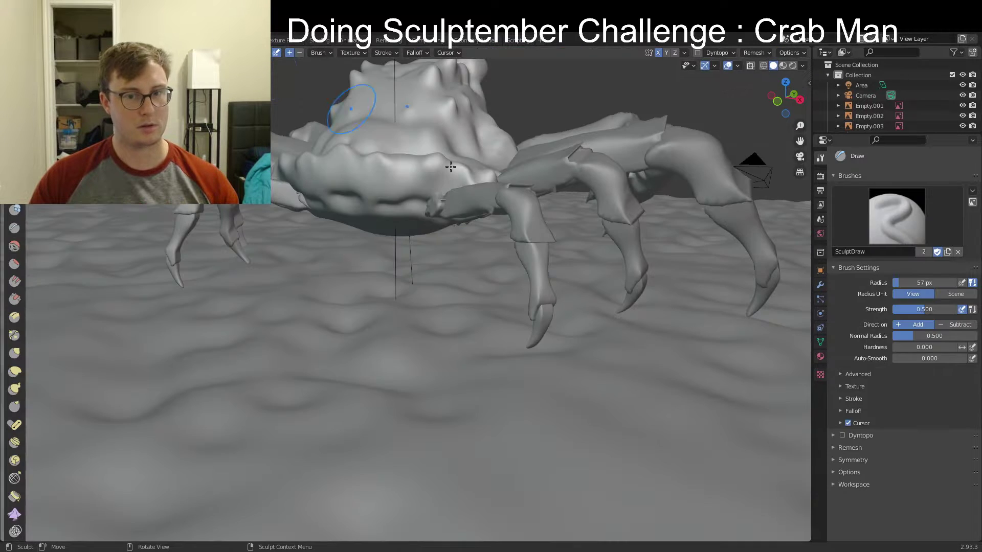
pyautogui.moveTo(536, 162)
pyautogui.mouseDown(button='middle')
pyautogui.moveTo(443, 244)
pyautogui.moveTo(364, 223)
pyautogui.moveTo(392, 249)
pyautogui.moveTo(439, 252)
pyautogui.moveTo(399, 280)
pyautogui.moveTo(413, 281)
pyautogui.mouseUp(button='middle')
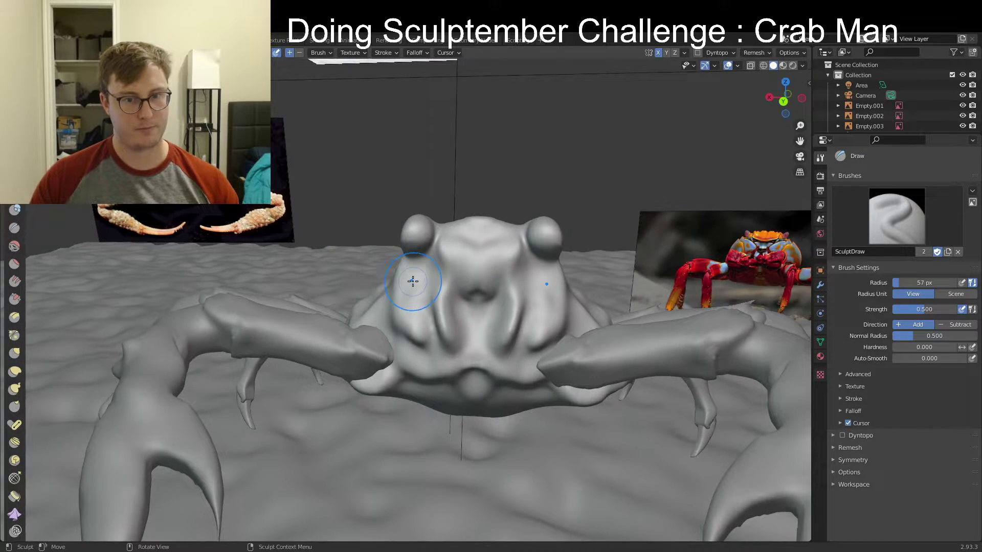
# Reshape the crab's eyes symmetrically with the Elastic Deform brush
pyautogui.click(15, 372)
pyautogui.moveTo(417, 225)
pyautogui.mouseDown()
pyautogui.moveTo(401, 216)
pyautogui.moveTo(439, 227)
pyautogui.mouseUp()
pyautogui.moveTo(452, 227)
pyautogui.mouseDown(button='middle')
pyautogui.moveTo(483, 256)
pyautogui.moveTo(419, 263)
pyautogui.moveTo(383, 295)
pyautogui.mouseUp(button='middle')
pyautogui.scroll(5, 383, 294)
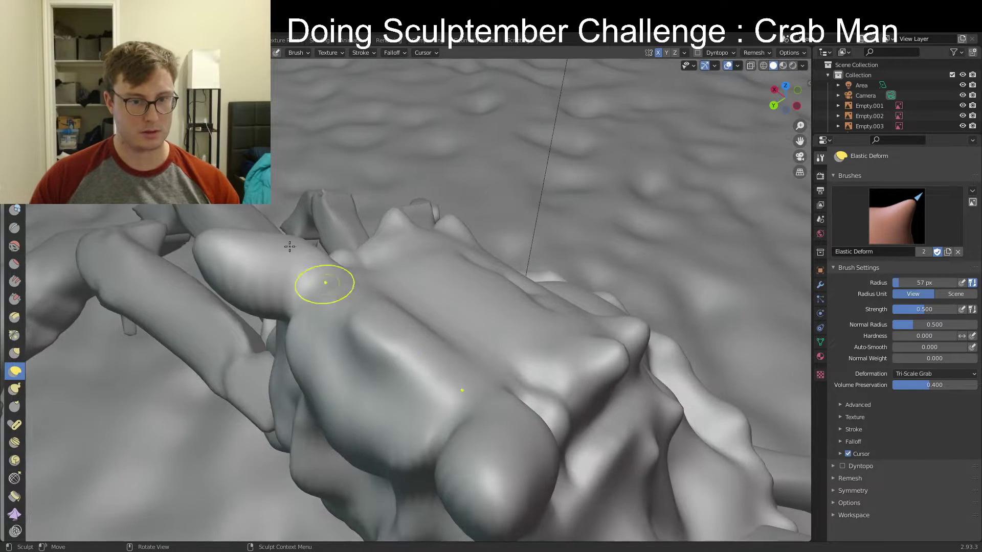
# Carve and build up the ridges between the crab's eyes and the top of its head with the Draw brush
pyautogui.press('q')
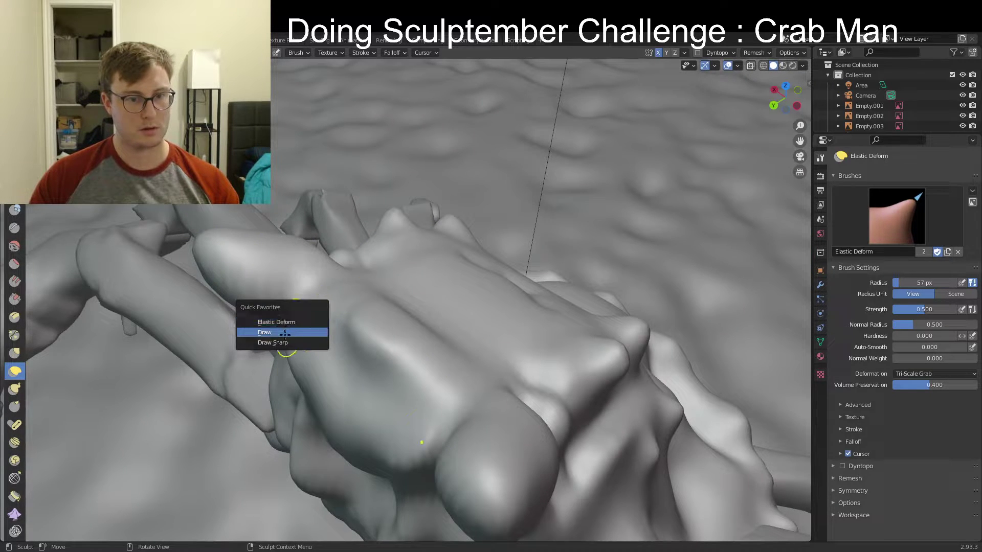
pyautogui.click(285, 333)
pyautogui.moveTo(350, 369)
pyautogui.keyDown('ctrl'); pyautogui.mouseDown()
pyautogui.moveTo(333, 344)
pyautogui.moveTo(370, 389)
pyautogui.mouseUp(); pyautogui.keyUp('ctrl')
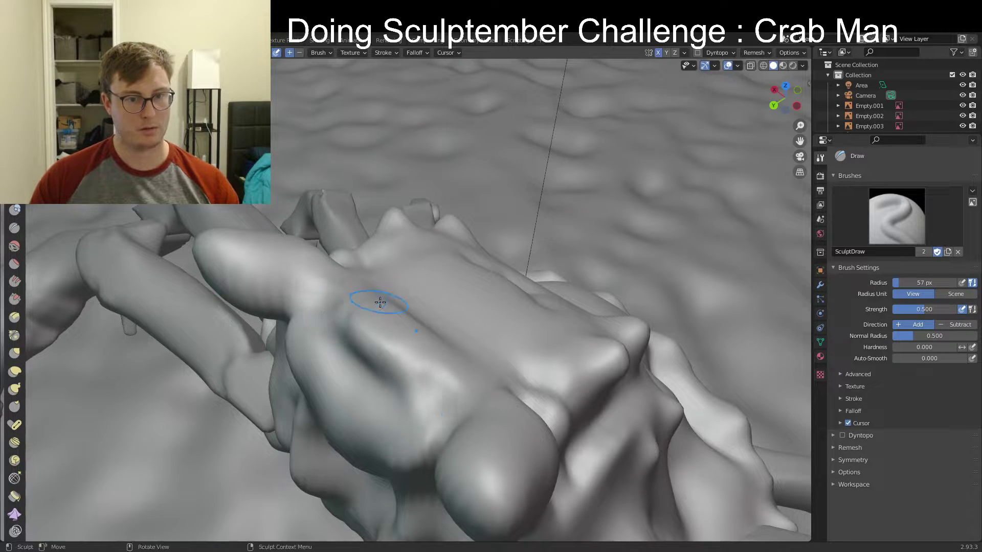
pyautogui.moveTo(380, 303)
pyautogui.mouseDown()
pyautogui.moveTo(320, 300)
pyautogui.moveTo(394, 296)
pyautogui.mouseUp()
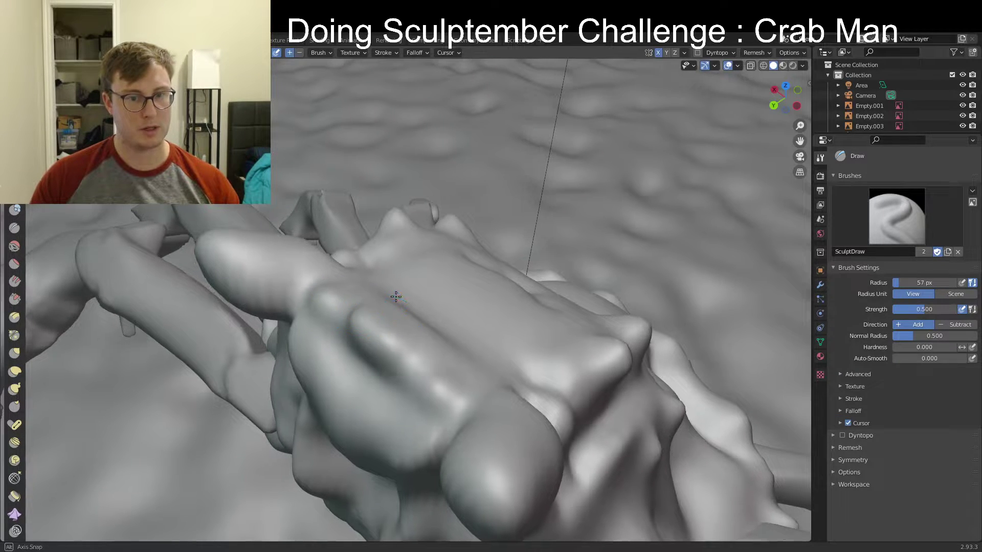
pyautogui.moveTo(394, 296); pyautogui.dragTo(432, 253, button='middle')
# Sculpt shallow symmetrical hollows into the crab's brow with the Draw brush, undoing unwanted strokes
pyautogui.moveTo(469, 169)
pyautogui.mouseDown()
pyautogui.moveTo(456, 193)
pyautogui.moveTo(487, 279)
pyautogui.mouseUp()
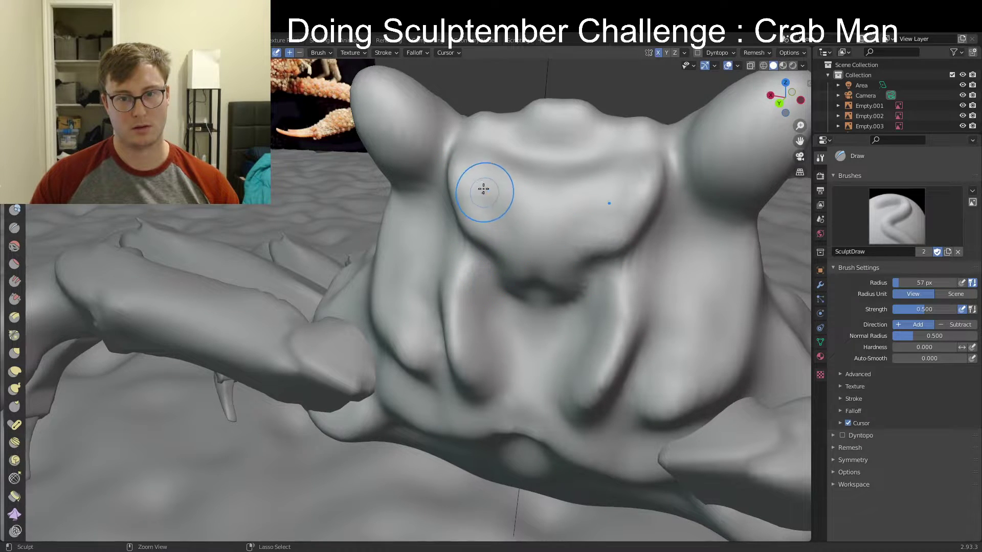
pyautogui.moveTo(490, 179)
pyautogui.keyDown('ctrl'); pyautogui.mouseDown()
pyautogui.moveTo(483, 204)
pyautogui.moveTo(503, 240)
pyautogui.mouseUp(); pyautogui.keyUp('ctrl')
pyautogui.hotkey('ctrl', 'z')
pyautogui.moveTo(488, 207)
pyautogui.keyDown('ctrl'); pyautogui.mouseDown()
pyautogui.moveTo(501, 231)
pyautogui.moveTo(514, 231)
pyautogui.moveTo(471, 198)
pyautogui.moveTo(475, 179)
pyautogui.mouseUp(); pyautogui.keyUp('ctrl')
pyautogui.hotkey('ctrl', 'z')
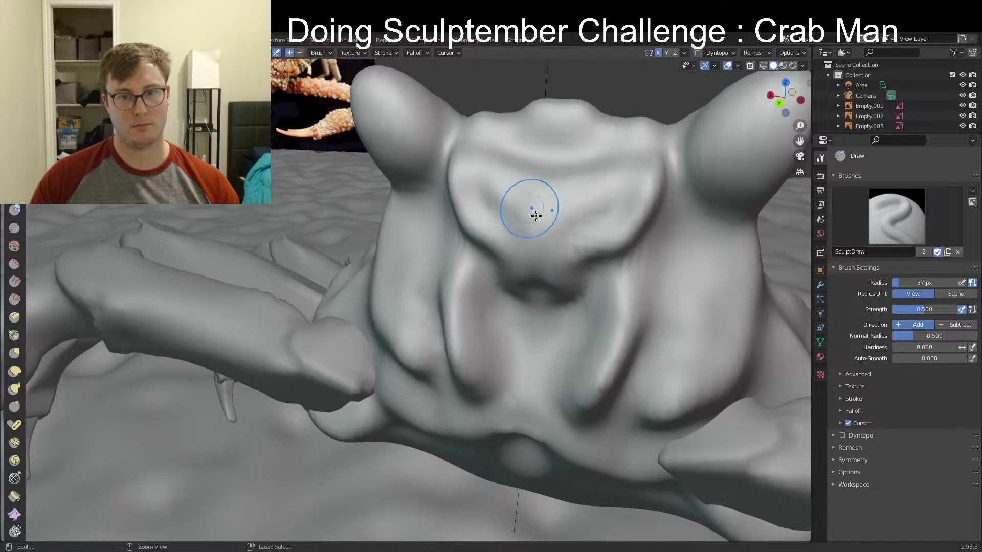
# Pull pointed spikes out of both sides of the crab's shell with the Snake Hook brush
pyautogui.scroll(-8, 536, 215)
pyautogui.moveTo(461, 256); pyautogui.dragTo(499, 225, button='middle')
pyautogui.scroll(2, 456, 227)
pyautogui.moveTo(420, 246); pyautogui.dragTo(455, 263, button='middle')
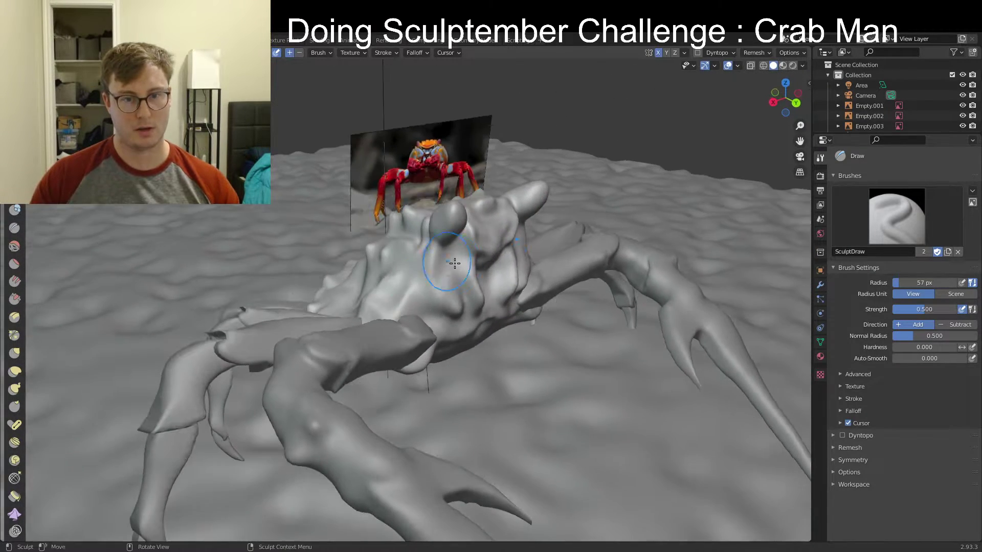
pyautogui.moveTo(409, 288); pyautogui.dragTo(394, 240, button='middle')
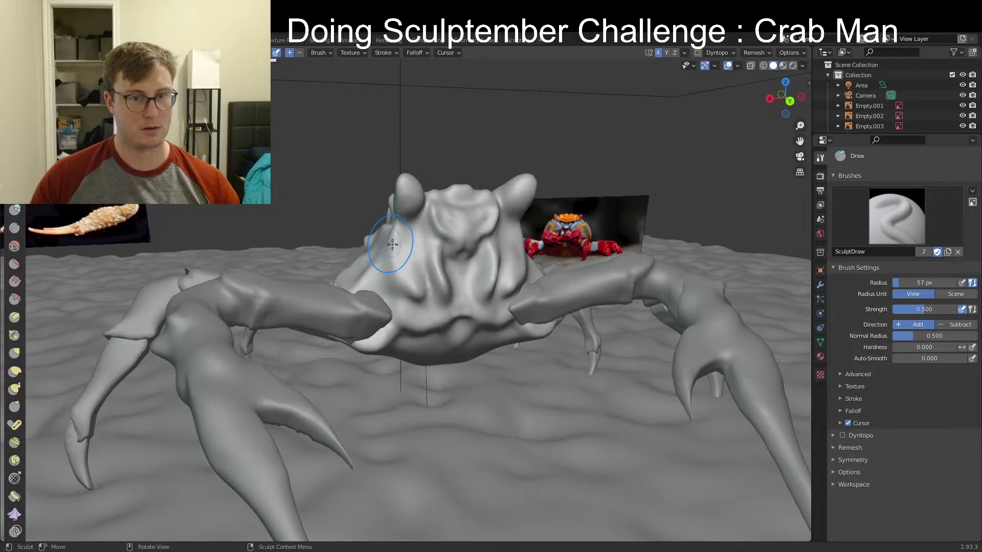
pyautogui.press('q')
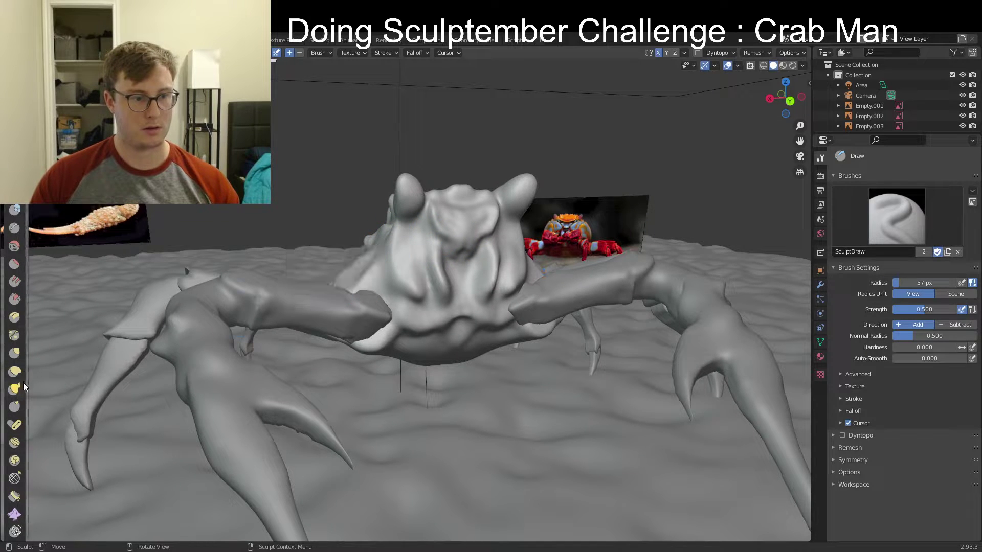
pyautogui.press('k')
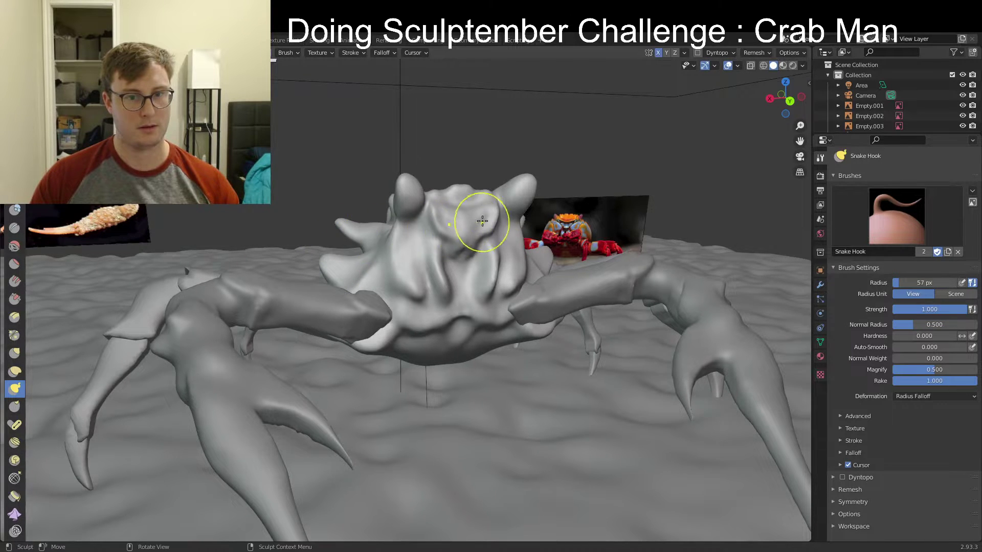
# Adjust the rear edge of the crab's shell symmetrically with the Elastic Deform brush at a 104 px radius
pyautogui.moveTo(482, 221); pyautogui.dragTo(379, 321, button='middle')
pyautogui.press('q')
pyautogui.click(379, 322)
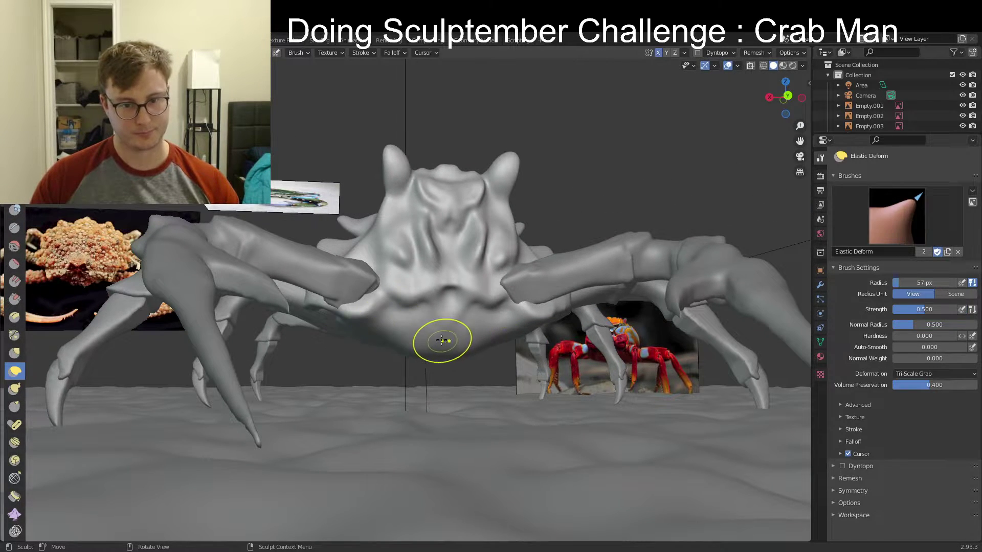
pyautogui.moveTo(428, 343); pyautogui.dragTo(510, 263, button='middle')
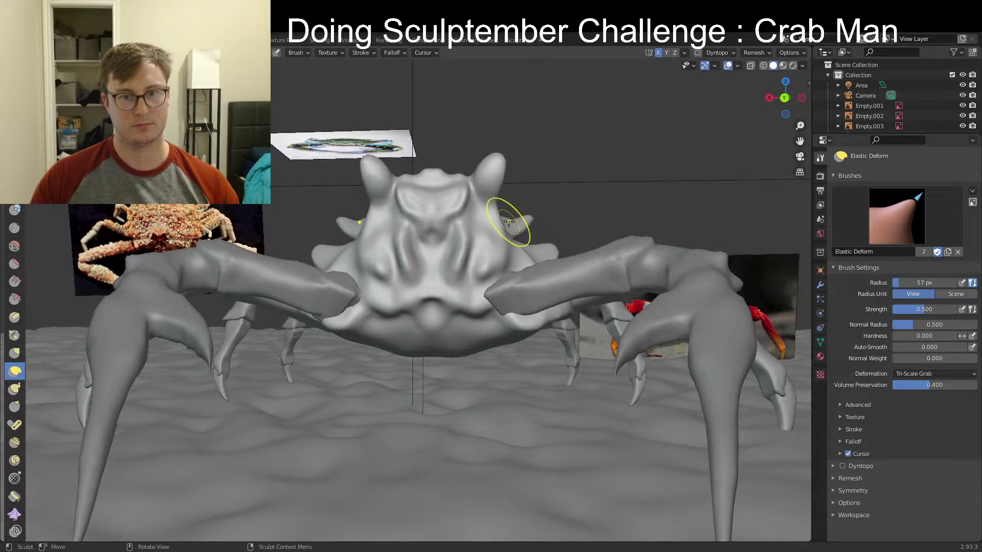
pyautogui.moveTo(542, 233)
pyautogui.mouseDown(button='middle')
pyautogui.moveTo(449, 274)
pyautogui.moveTo(469, 362)
pyautogui.moveTo(457, 395)
pyautogui.mouseUp(button='middle')
pyautogui.press('f')
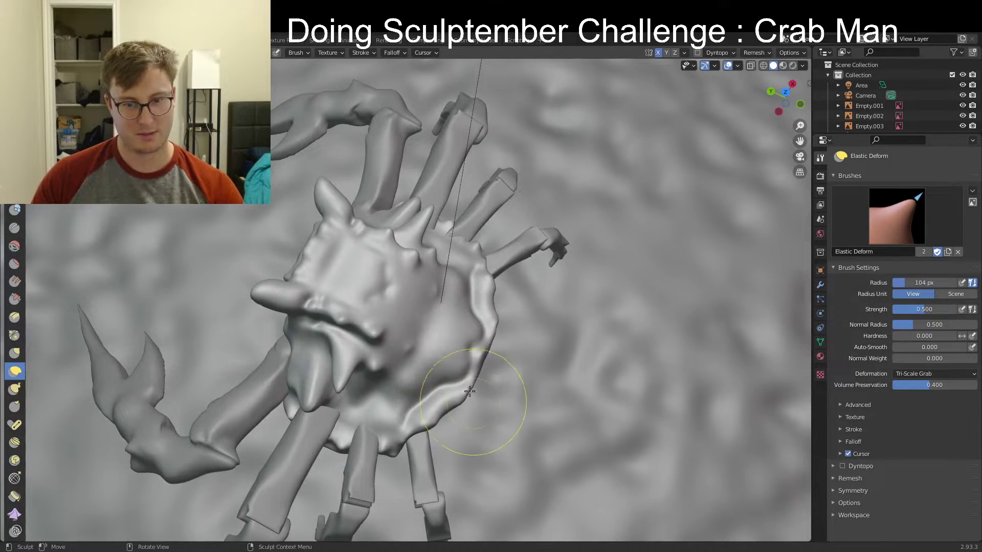
pyautogui.moveTo(474, 392); pyautogui.dragTo(463, 386)
pyautogui.moveTo(463, 386)
pyautogui.mouseDown(button='middle')
pyautogui.moveTo(498, 350)
pyautogui.moveTo(535, 260)
pyautogui.mouseUp(button='middle')
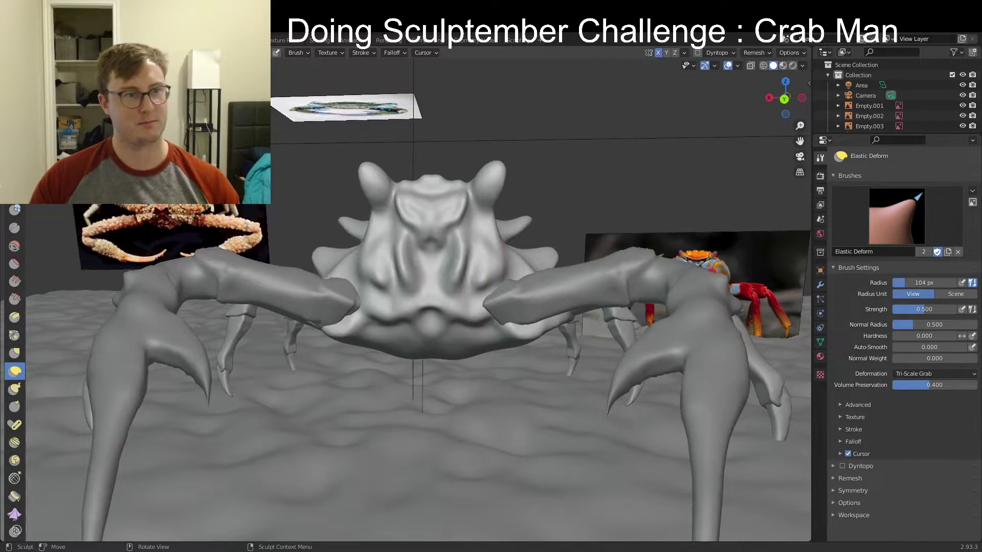
# Save the file from Object Mode and switch to the Animation workspace
pyautogui.hotkey('ctrl', 'Tab')
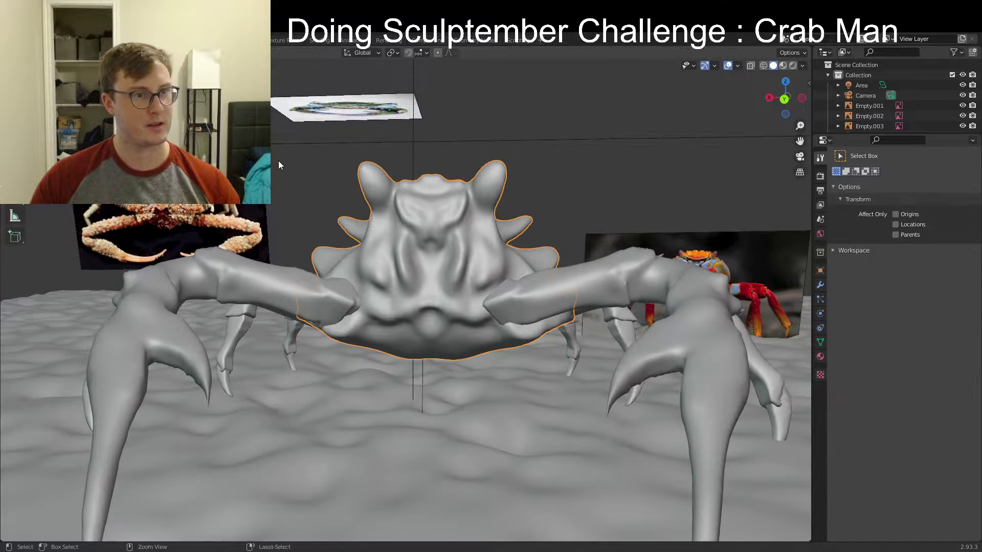
pyautogui.hotkey('ctrl', 's')
pyautogui.click(344, 41)
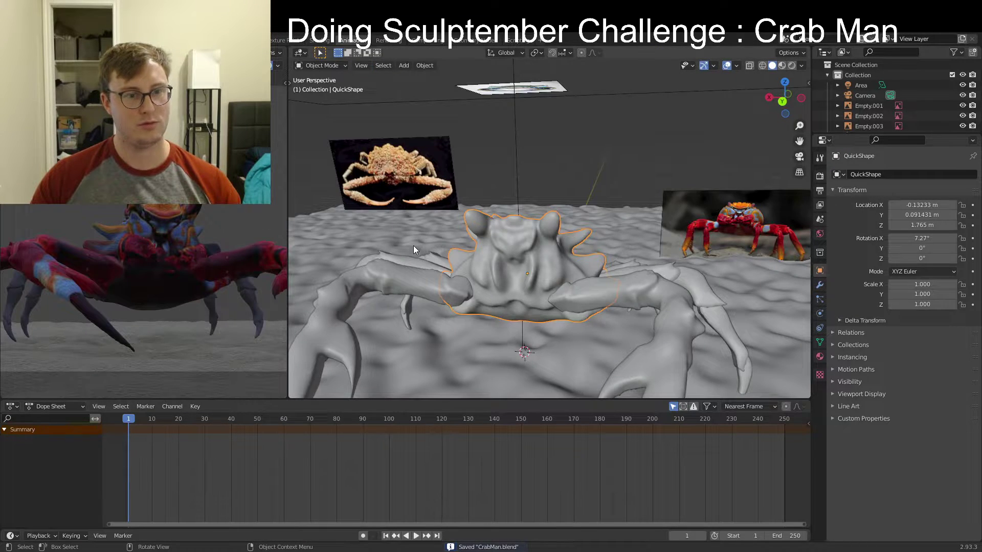
# Show the crab's face in rendered shading in the perspective viewport
pyautogui.scroll(3, 186, 241)
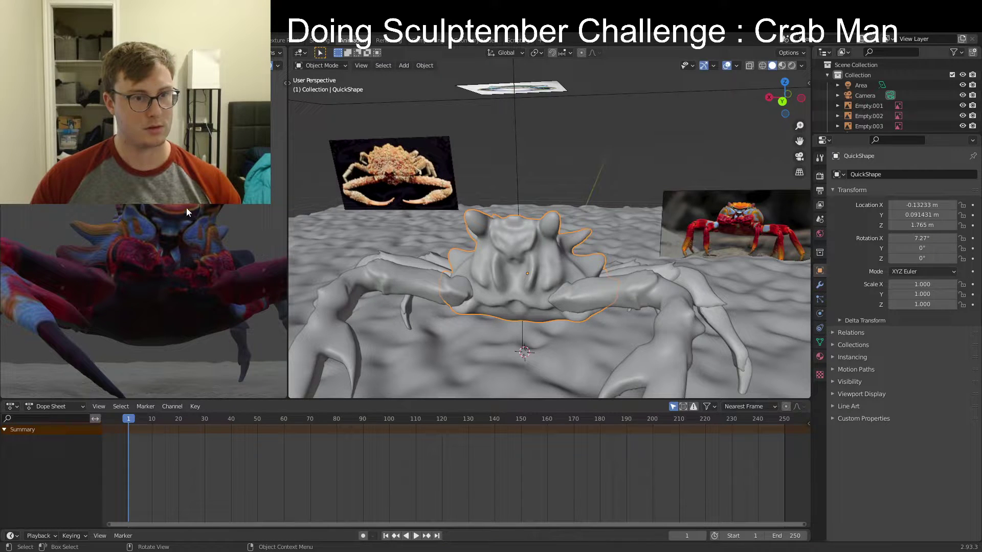
pyautogui.scroll(5, 517, 239)
pyautogui.press('z')
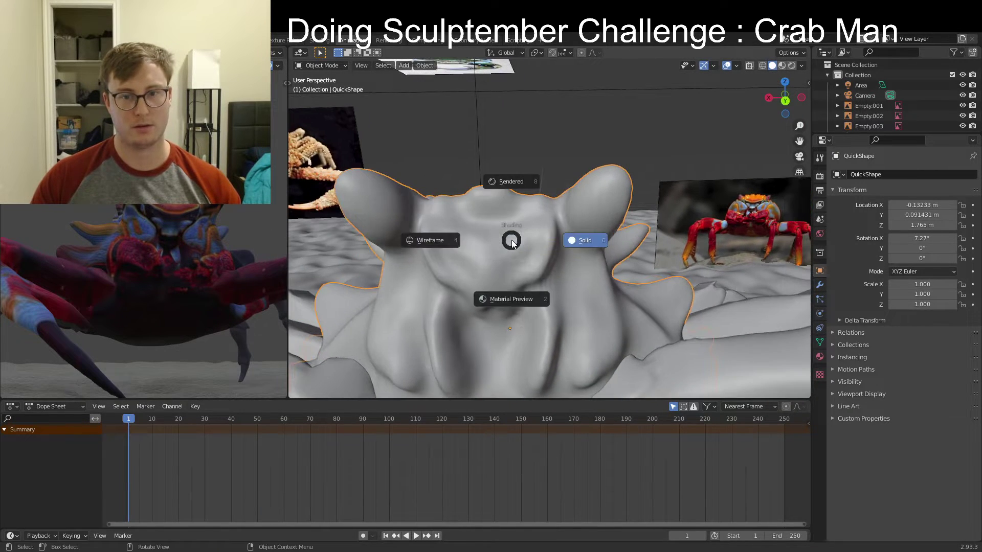
pyautogui.click(509, 241)
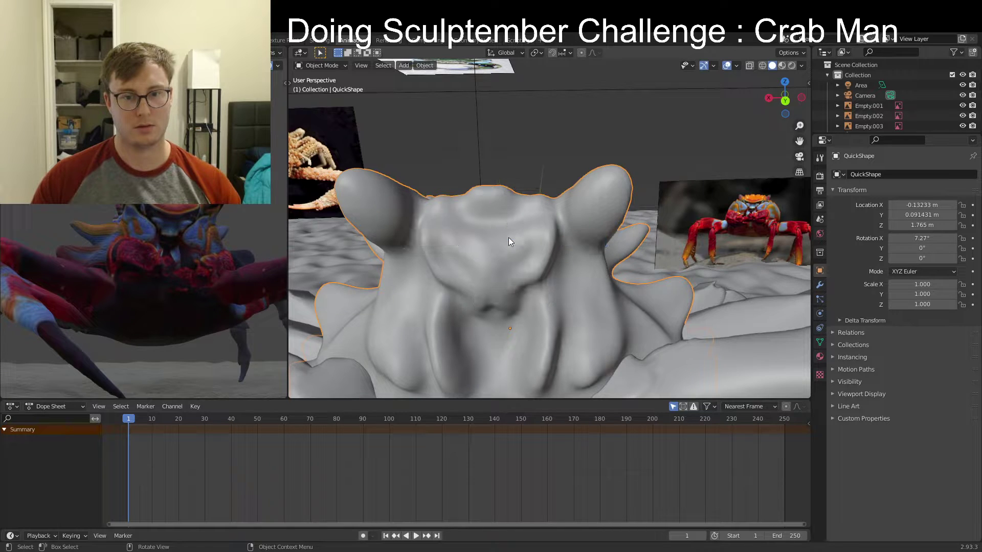
pyautogui.press('z')
pyautogui.click(511, 208)
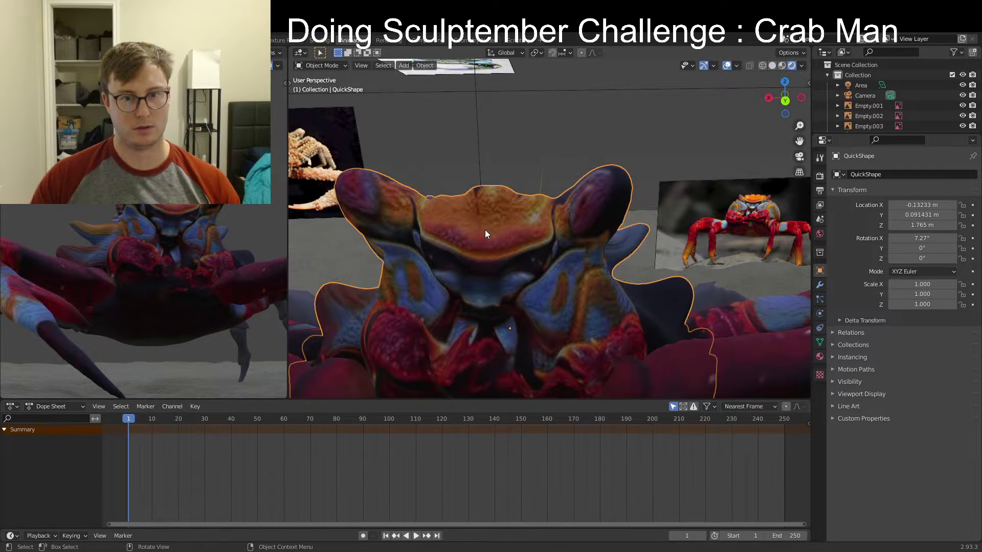
# Reshape the crab's eyes symmetrically in Sculpt Mode with the Elastic Deform brush, then return to Object Mode
pyautogui.hotkey('ctrl', 'Tab')
pyautogui.click(468, 281)
pyautogui.moveTo(467, 281); pyautogui.dragTo(490, 232, button='middle')
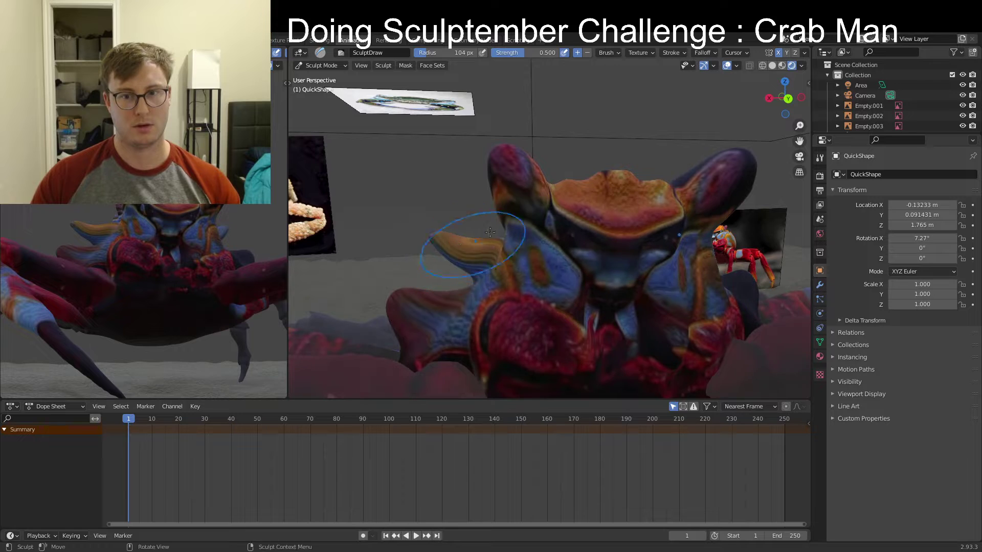
pyautogui.press('q')
pyautogui.click(518, 241)
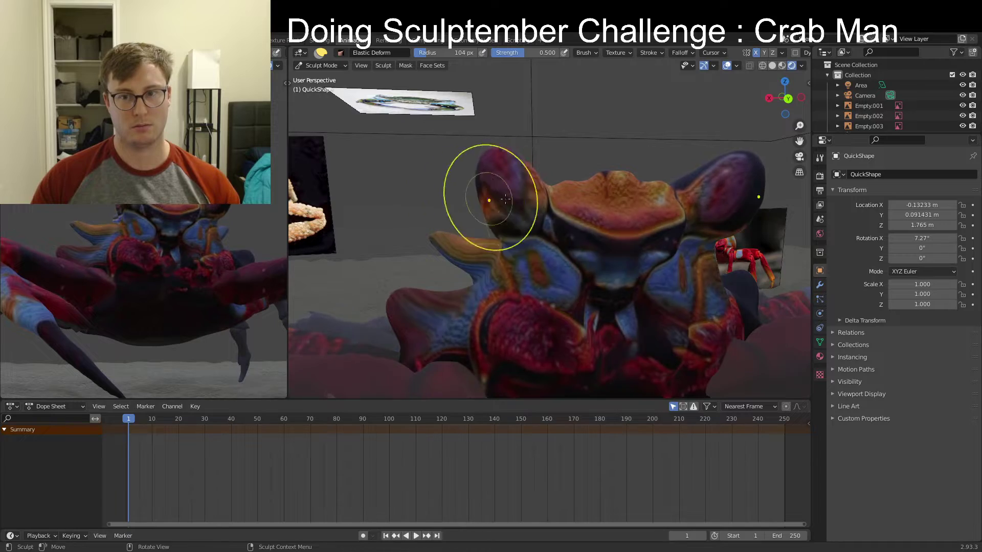
pyautogui.moveTo(490, 191)
pyautogui.mouseDown(button='middle')
pyautogui.moveTo(591, 202)
pyautogui.moveTo(526, 208)
pyautogui.moveTo(540, 251)
pyautogui.moveTo(605, 250)
pyautogui.mouseUp(button='middle')
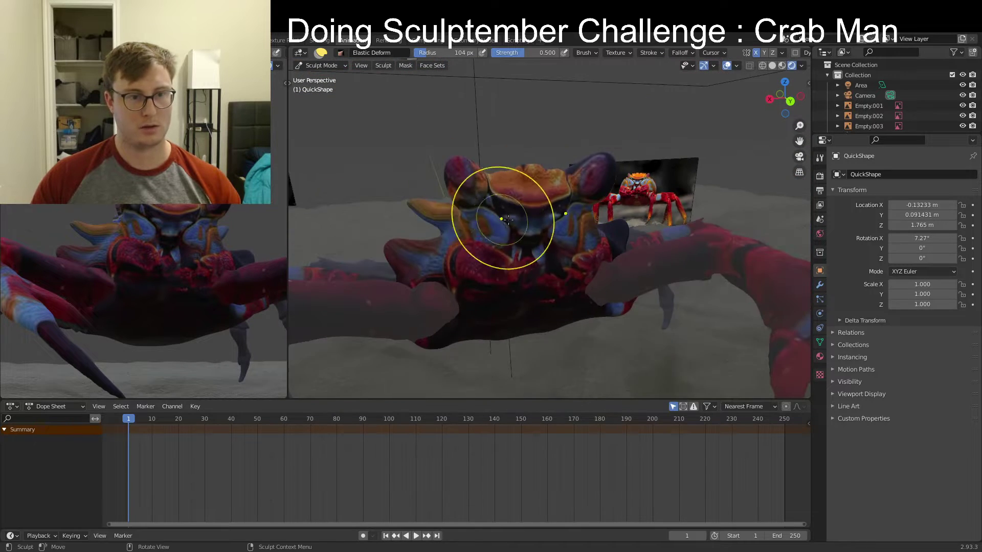
pyautogui.hotkey('ctrl', 'Tab')
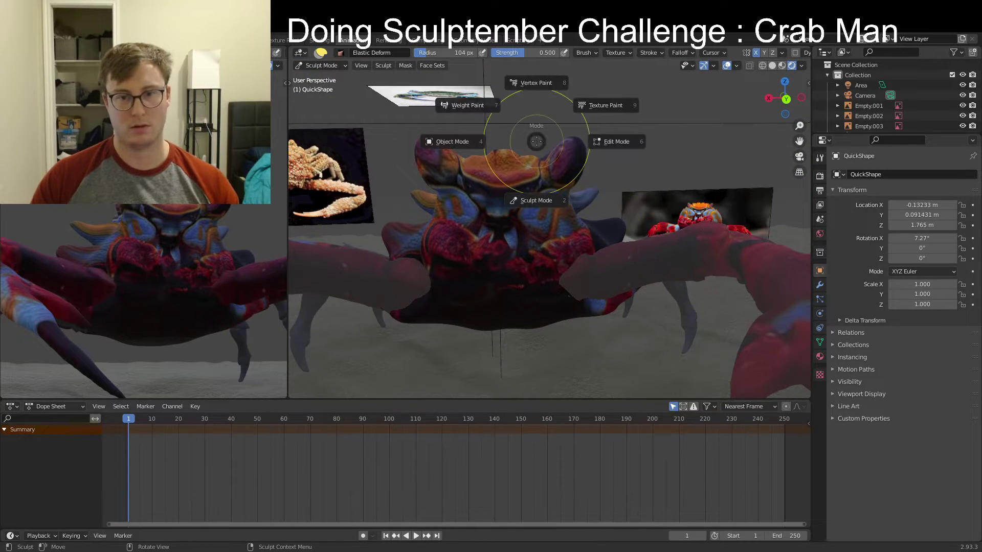
pyautogui.click(477, 138)
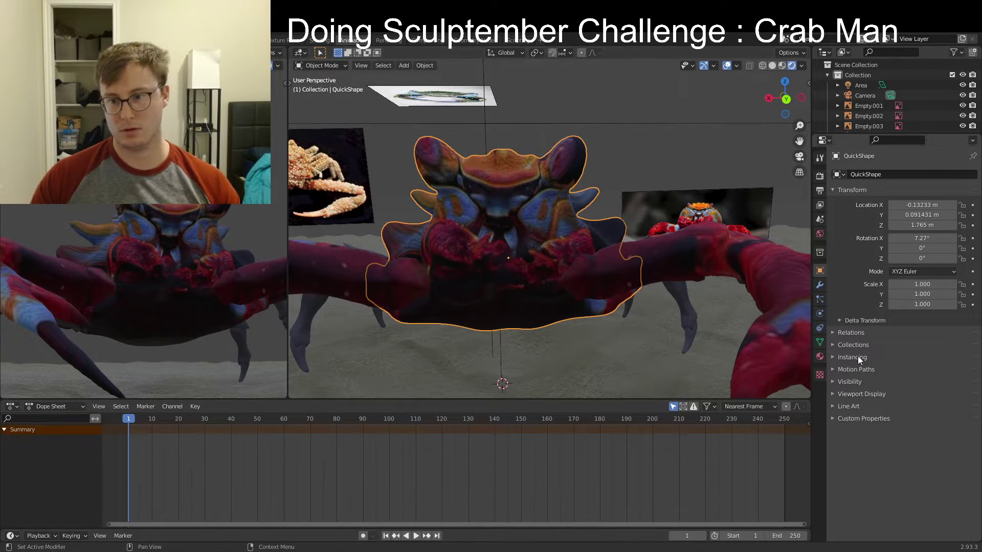
# Set the Crab material's roughness to 0.309 and its clearcoat to 1.000
pyautogui.click(820, 357)
pyautogui.moveTo(920, 433)
pyautogui.mouseDown()
pyautogui.moveTo(877, 433)
pyautogui.moveTo(901, 432)
pyautogui.mouseUp()
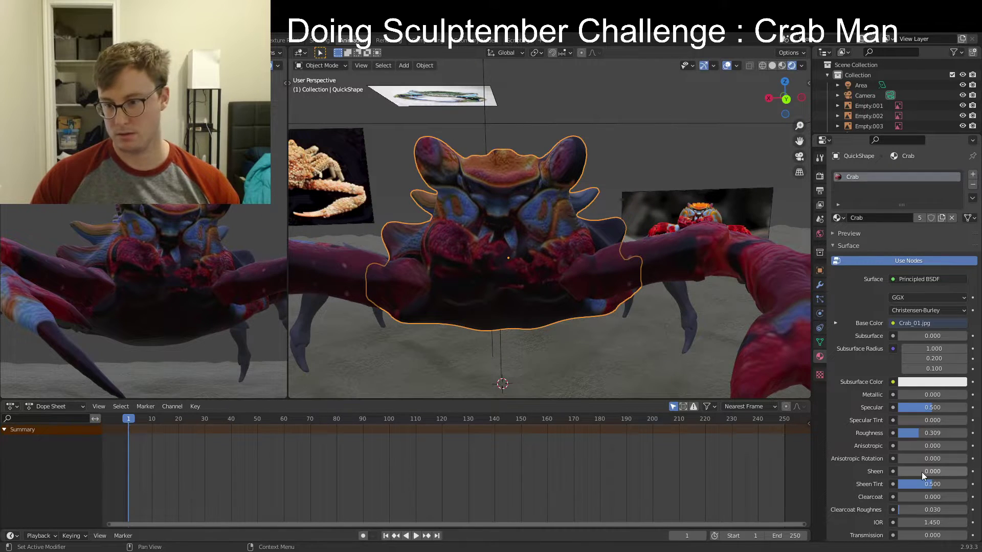
pyautogui.moveTo(916, 501); pyautogui.dragTo(966, 501)
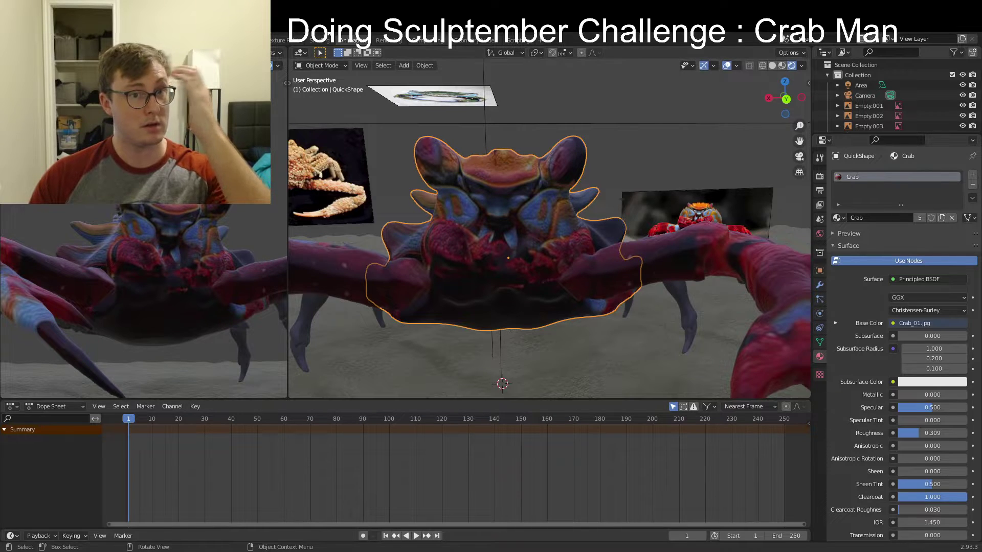
# Connect the Bump node's Normal output to the Clearcoat Normal input of the Crab material's shader in the Shading workspace
pyautogui.click(322, 41)
pyautogui.moveTo(657, 376); pyautogui.dragTo(691, 477)
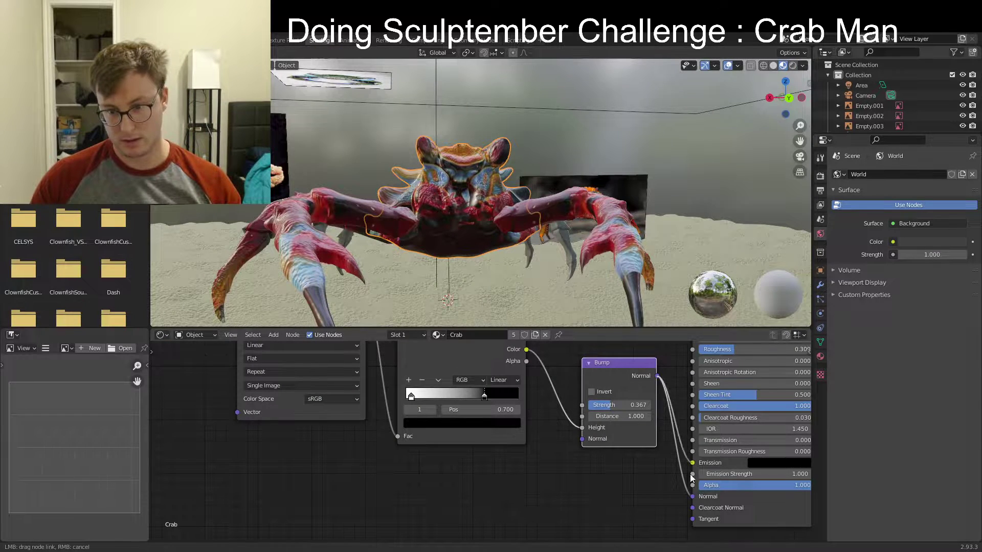
pyautogui.moveTo(689, 519); pyautogui.dragTo(693, 496)
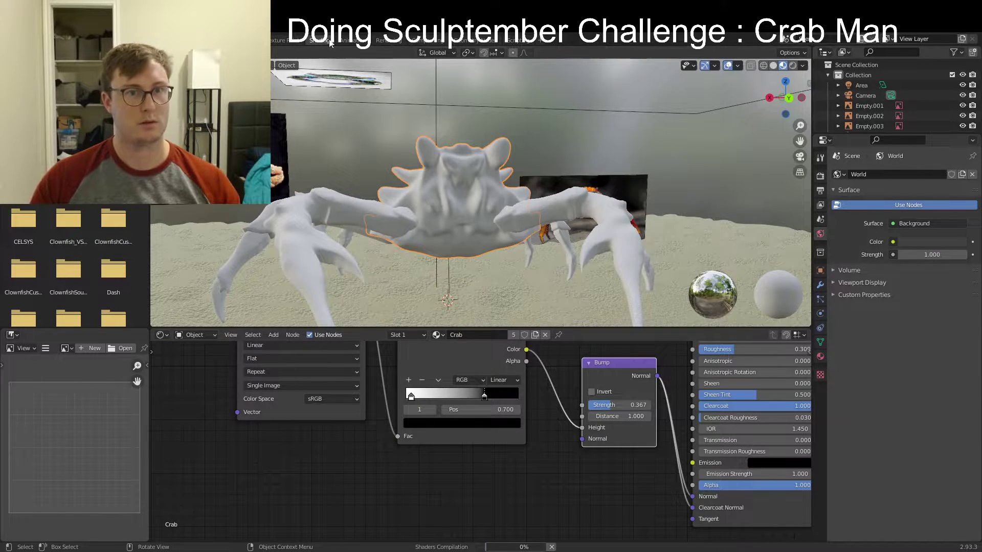
# Switch to the Animation workspace and save the crab file
pyautogui.click(347, 41)
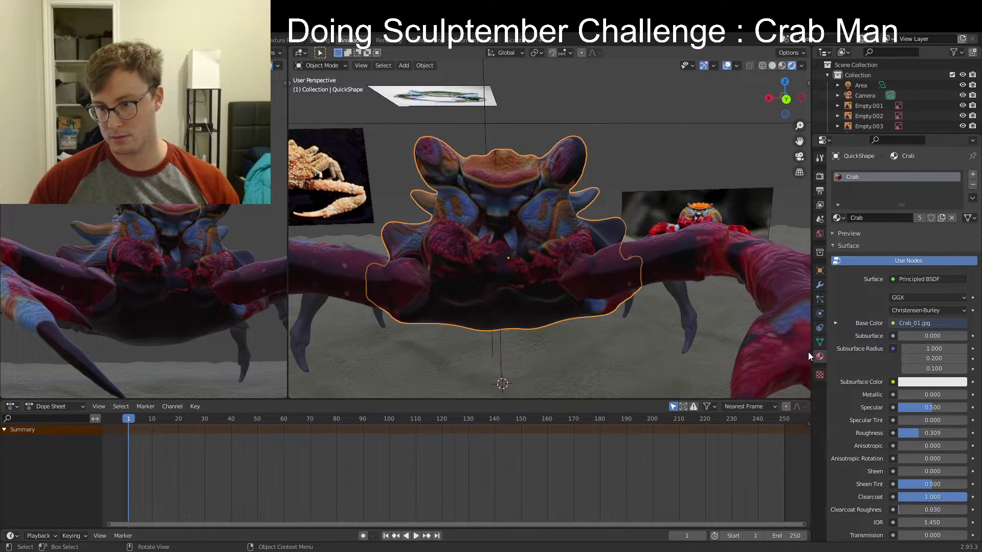
pyautogui.scroll(-3, 648, 309)
pyautogui.hotkey('ctrl', 's')
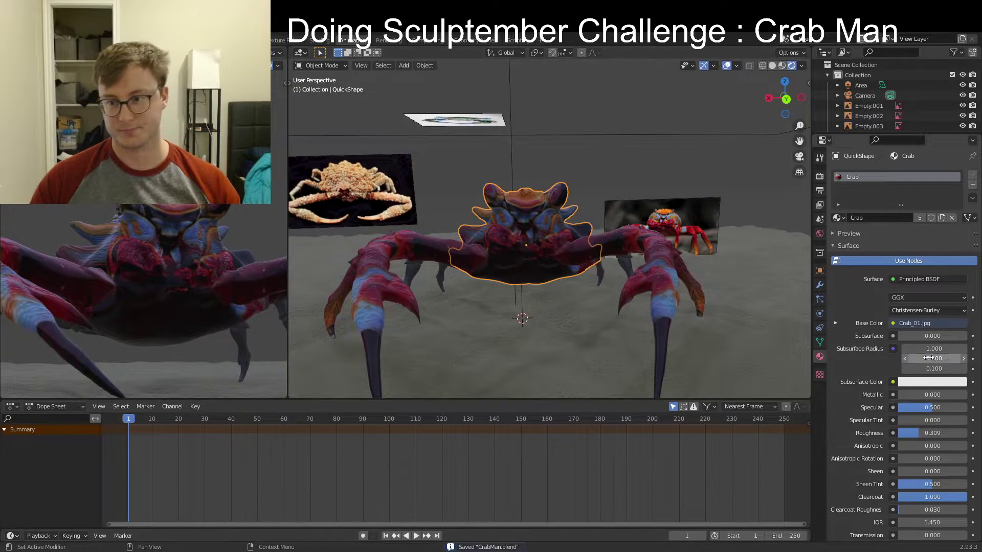
# Add a point light to the scene
pyautogui.scroll(-4, 607, 229)
pyautogui.moveTo(555, 210); pyautogui.dragTo(563, 226, button='middle')
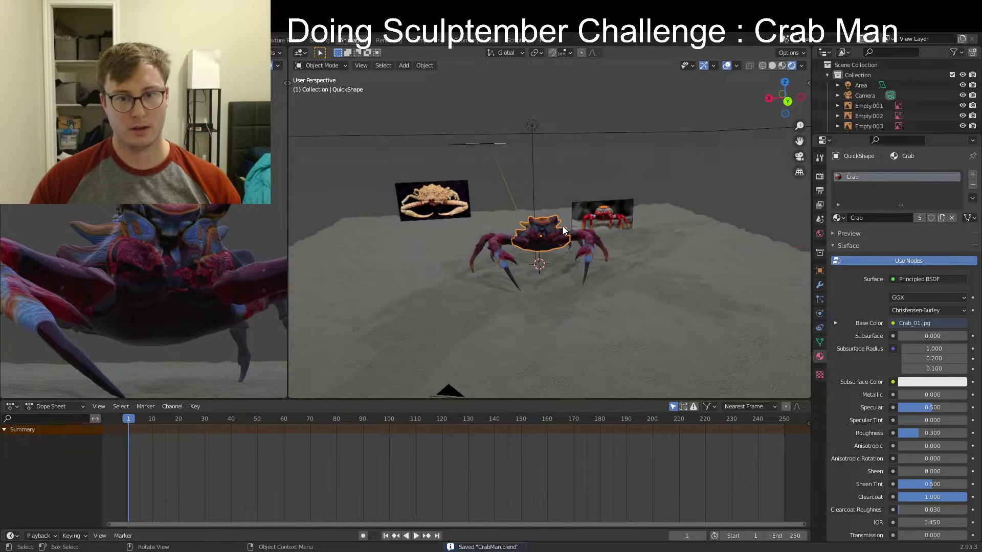
pyautogui.hotkey('shift', 'a')
pyautogui.moveTo(554, 199)
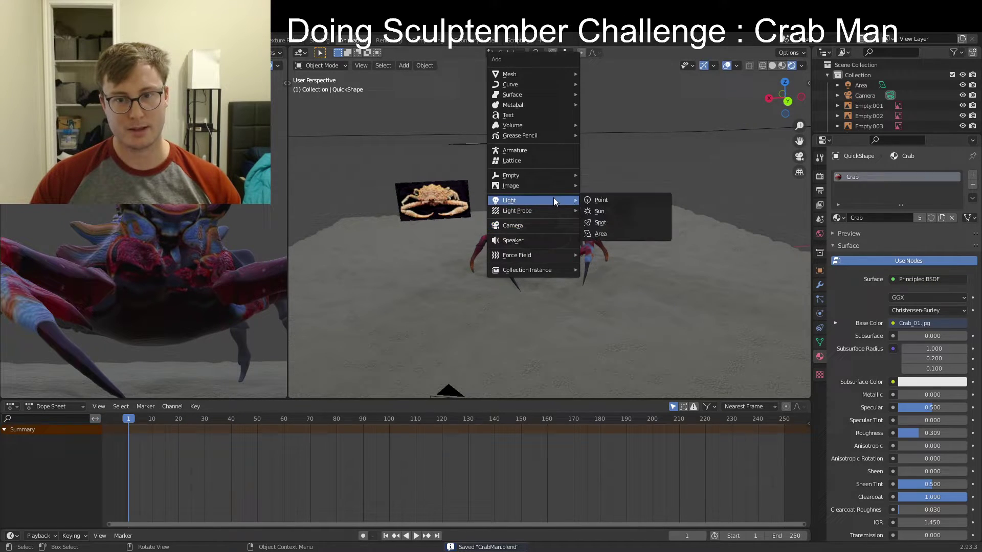
pyautogui.click(608, 202)
# Move the point light up from the ground to one side of the crab's body
pyautogui.moveTo(527, 246); pyautogui.dragTo(577, 262, button='middle')
pyautogui.press('g')
pyautogui.click(614, 203)
pyautogui.moveTo(614, 204); pyautogui.dragTo(542, 238, button='middle')
pyautogui.scroll(-3, 607, 262)
pyautogui.scroll(3, 607, 262)
pyautogui.moveTo(606, 262); pyautogui.dragTo(652, 214, button='middle')
pyautogui.press('x')
pyautogui.press('g')
pyautogui.click(580, 250)
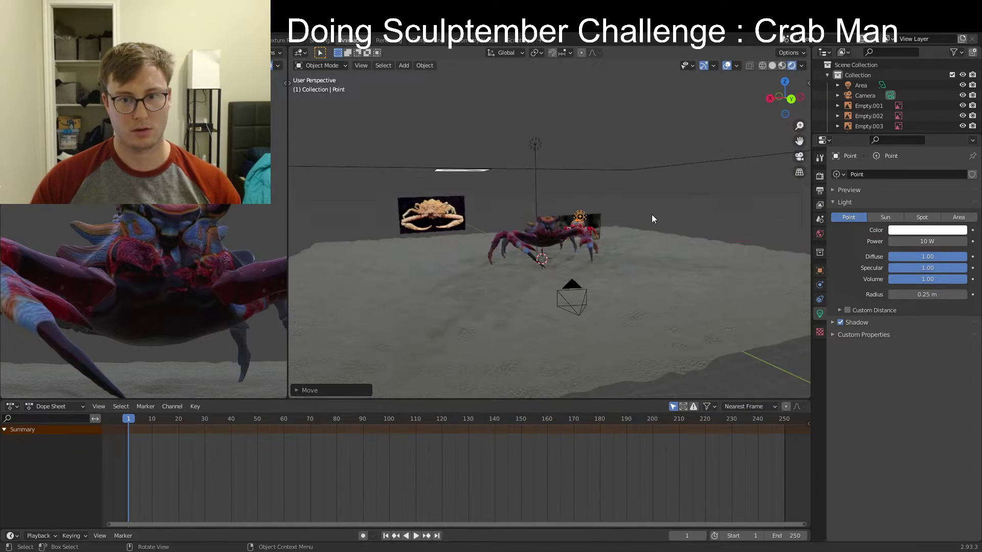
# Give the point light a pale yellow color and set its power to 50 W
pyautogui.click(930, 232)
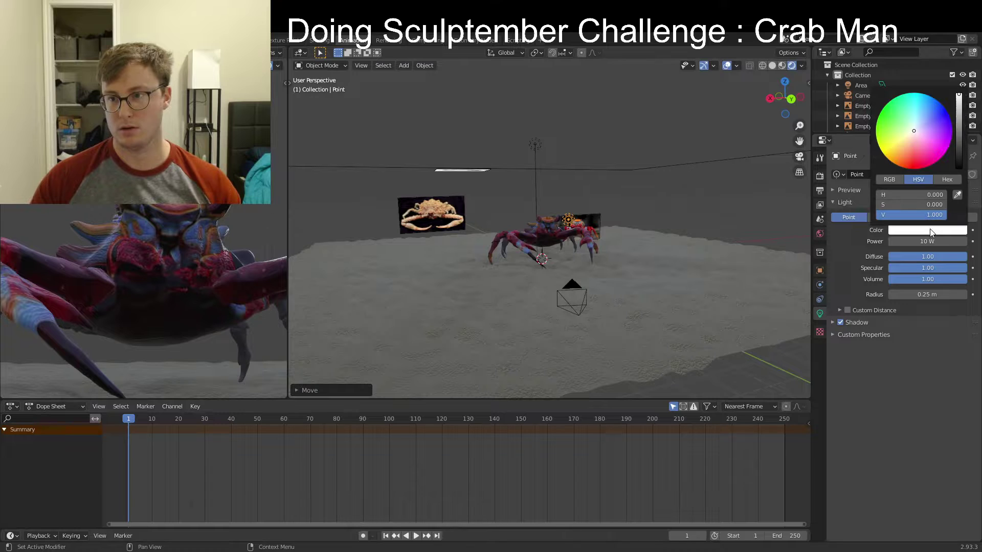
pyautogui.click(916, 127)
pyautogui.click(913, 242)
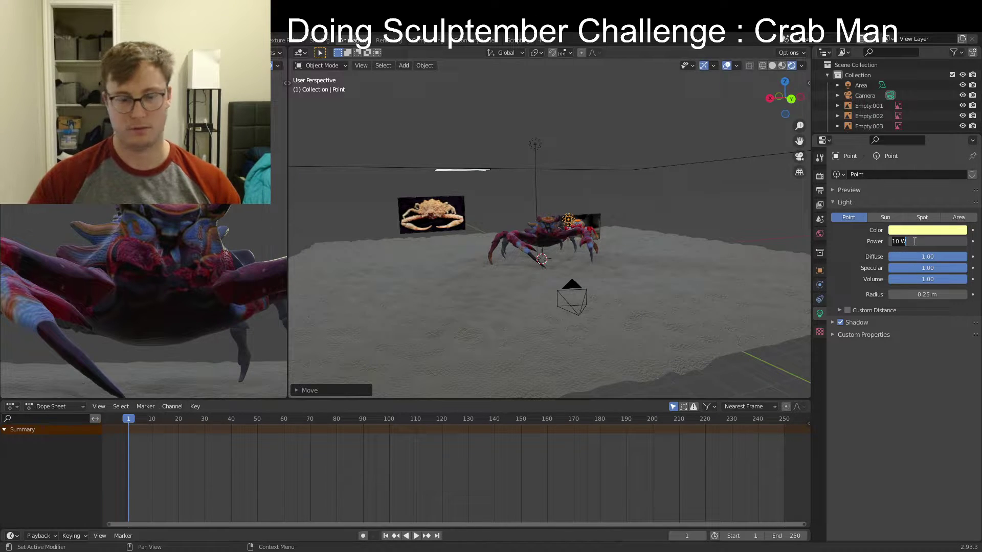
pyautogui.write('50')
pyautogui.press('Return')
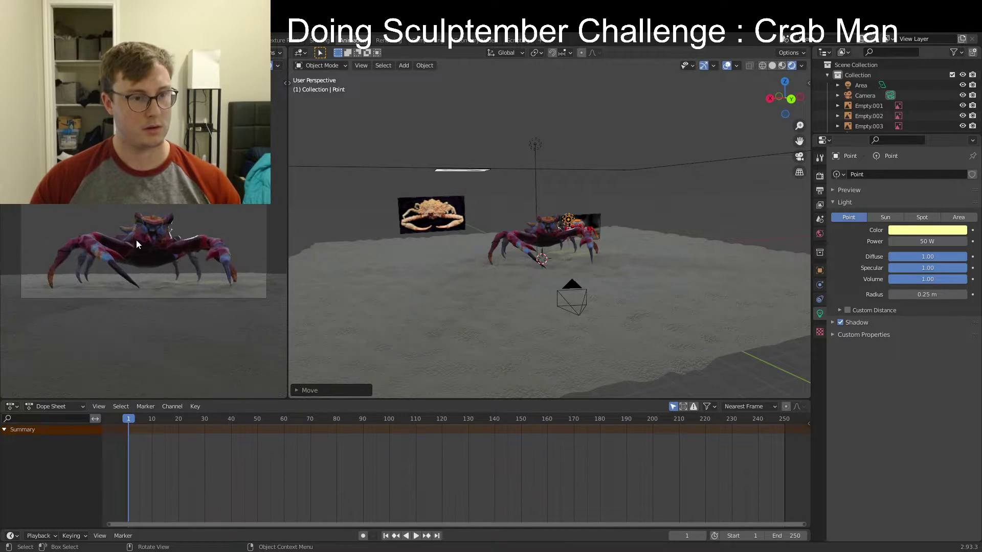
# Widen the camera viewport to see the crab better and raise the point light above the crab
pyautogui.scroll(2, 275, 307)
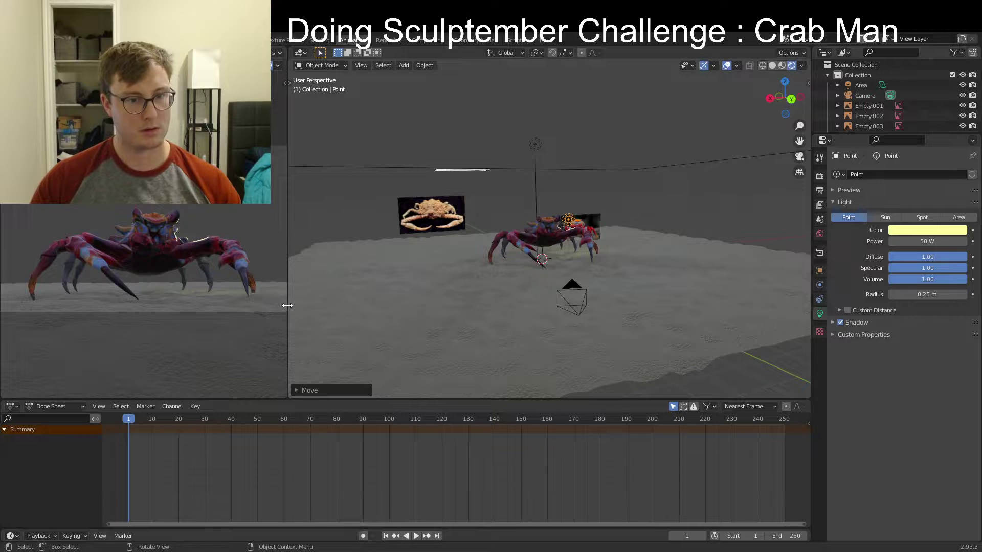
pyautogui.moveTo(287, 305); pyautogui.dragTo(412, 302)
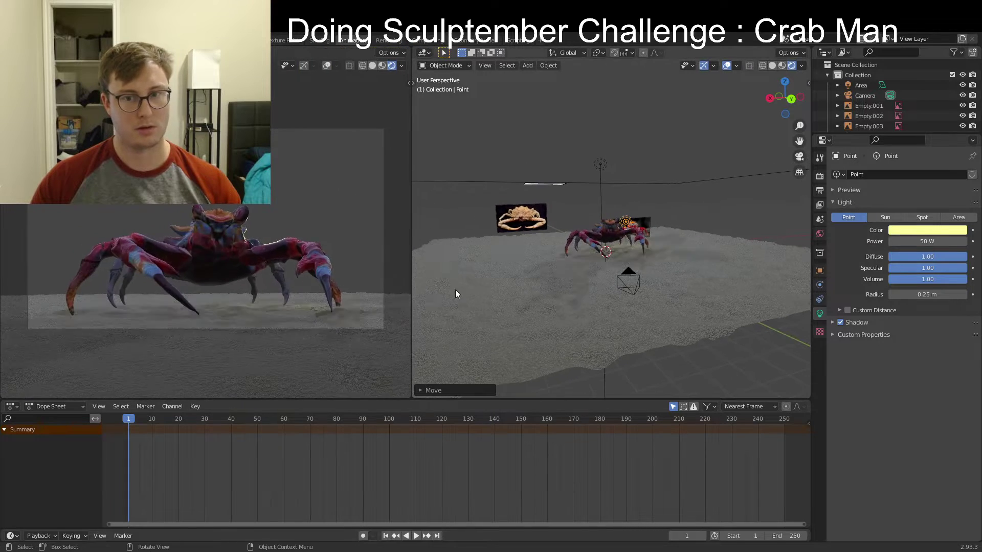
pyautogui.press('g')
pyautogui.click(667, 214)
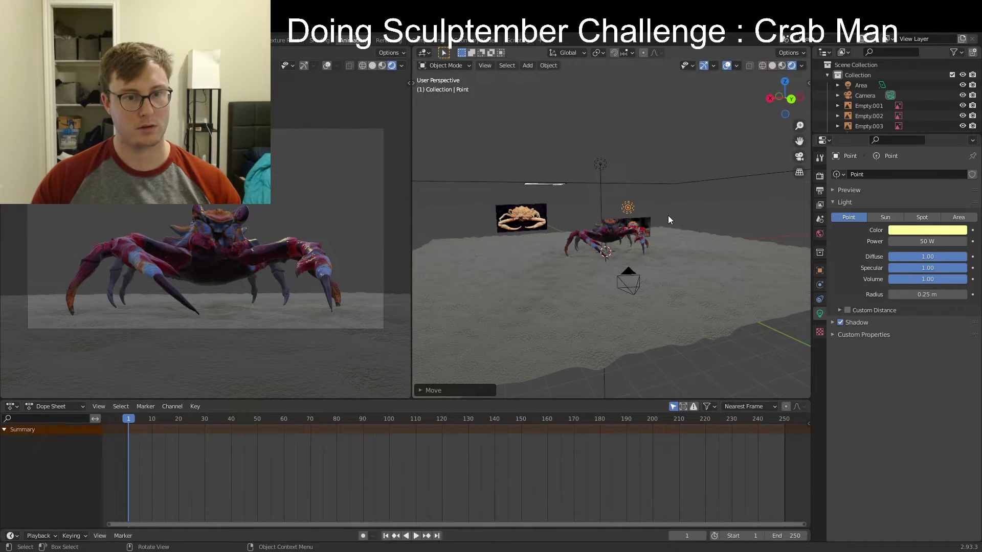
# Reposition the point light from several angles so it lights the front of the crab's face
pyautogui.moveTo(668, 216); pyautogui.dragTo(688, 219, button='middle')
pyautogui.press('g')
pyautogui.click(547, 209)
pyautogui.moveTo(599, 219); pyautogui.dragTo(664, 223, button='middle')
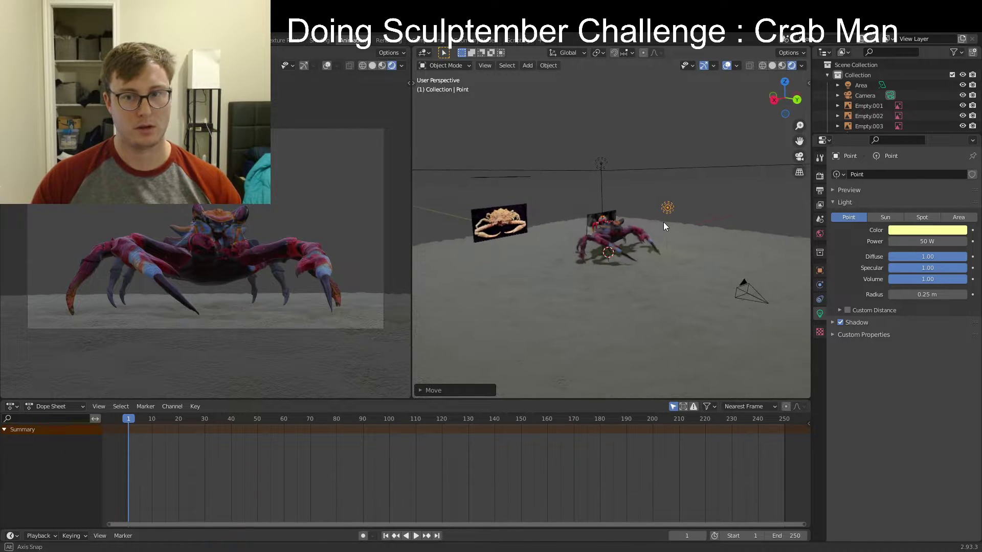
pyautogui.press('g')
pyautogui.click(582, 248)
pyautogui.moveTo(582, 249); pyautogui.dragTo(695, 254, button='middle')
pyautogui.press('g')
pyautogui.click(700, 207)
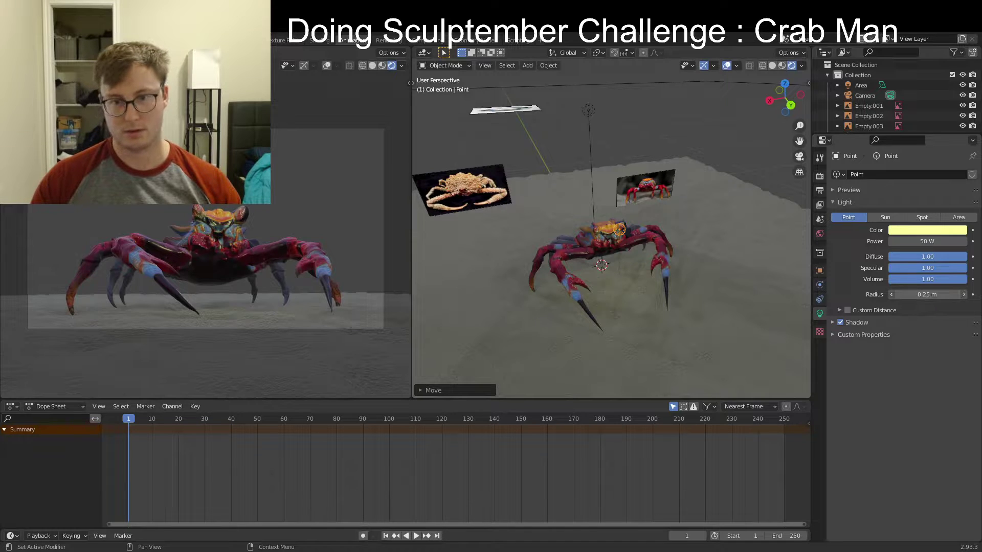
# Set the point light's radius to about 3.02 m and its power to 200 W
pyautogui.moveTo(926, 295); pyautogui.dragTo(958, 295)
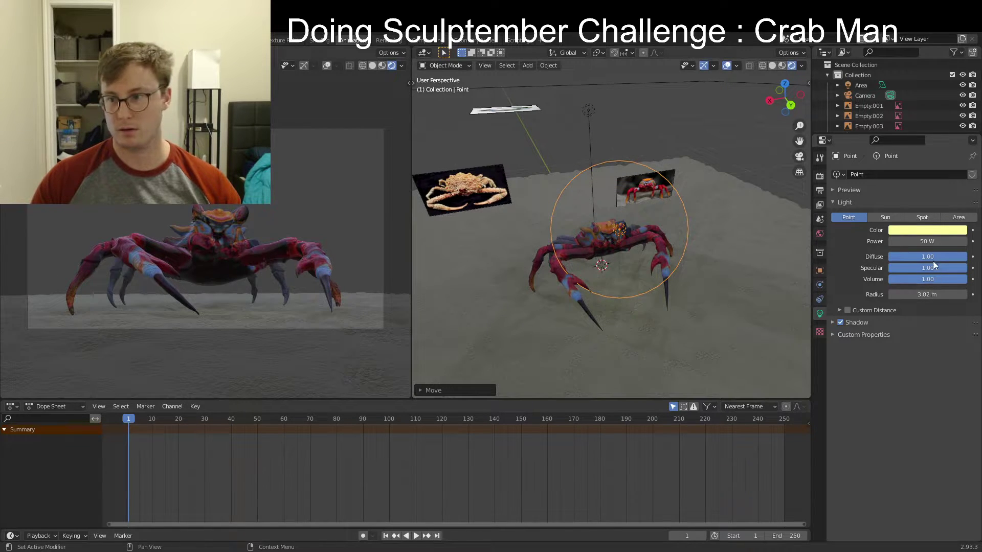
pyautogui.write('200')
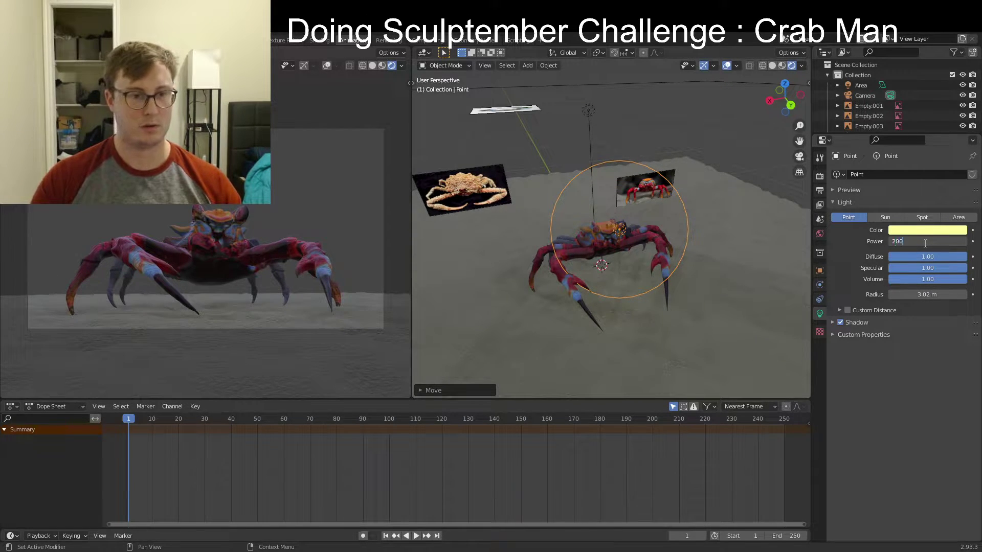
pyautogui.press('Return')
# Fine-tune the enlarged point light's position in front of the crab's head and save the file
pyautogui.moveTo(606, 225); pyautogui.dragTo(644, 211, button='middle')
pyautogui.press('g')
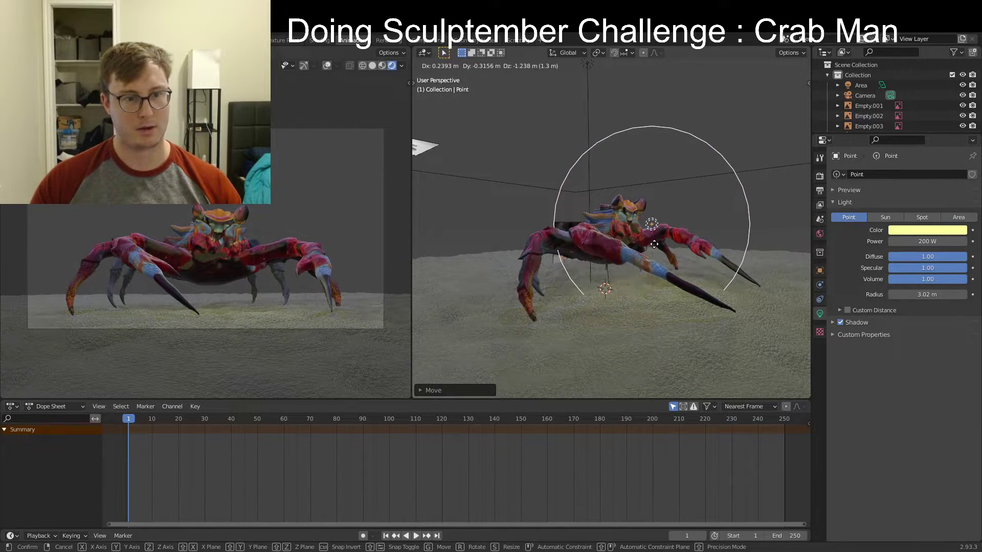
pyautogui.click(660, 239)
pyautogui.moveTo(661, 245); pyautogui.dragTo(722, 217, button='middle')
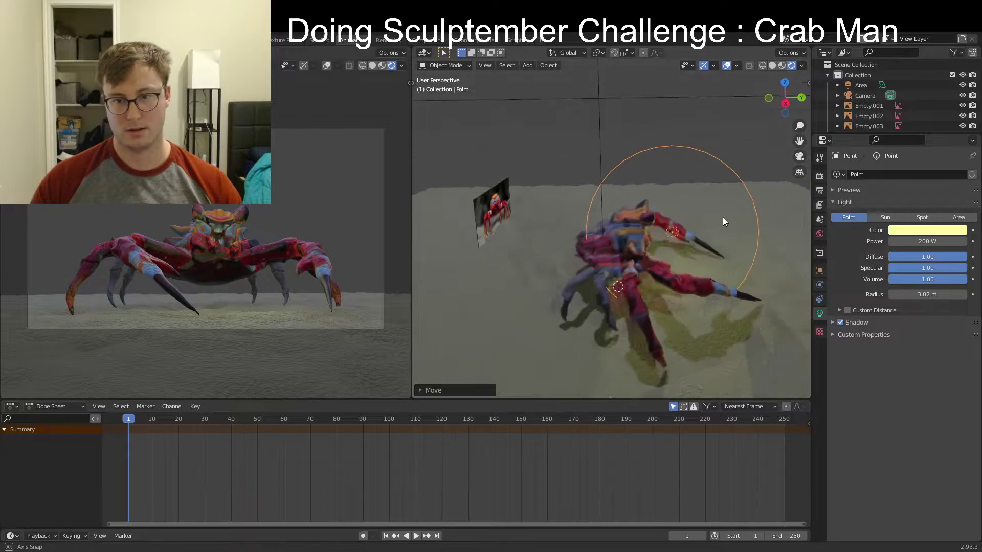
pyautogui.press('g')
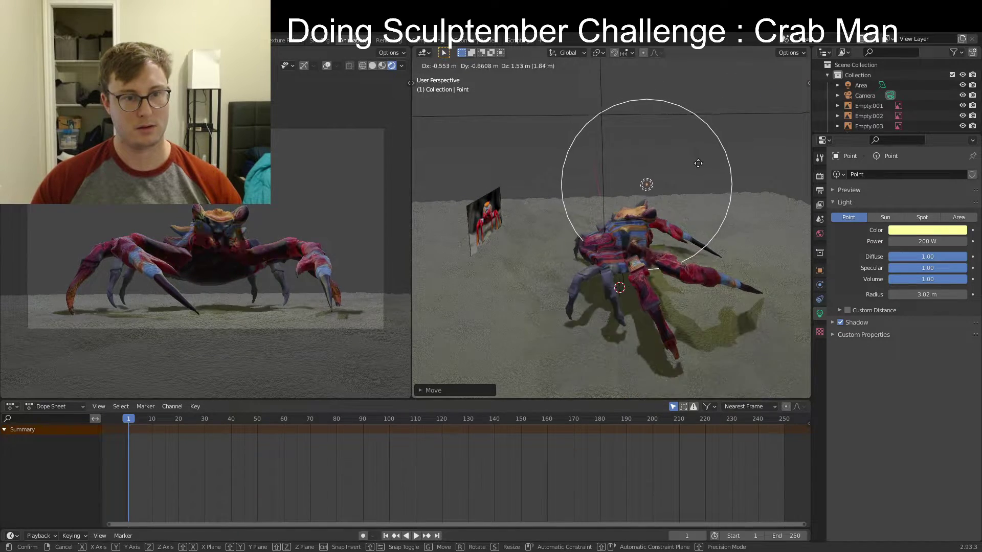
pyautogui.click(732, 176)
pyautogui.moveTo(732, 176); pyautogui.dragTo(665, 228, button='middle')
pyautogui.press('g')
pyautogui.click(713, 232)
pyautogui.hotkey('ctrl', 's')
# Lower the world background strength to 0.300 and save the file
pyautogui.click(820, 234)
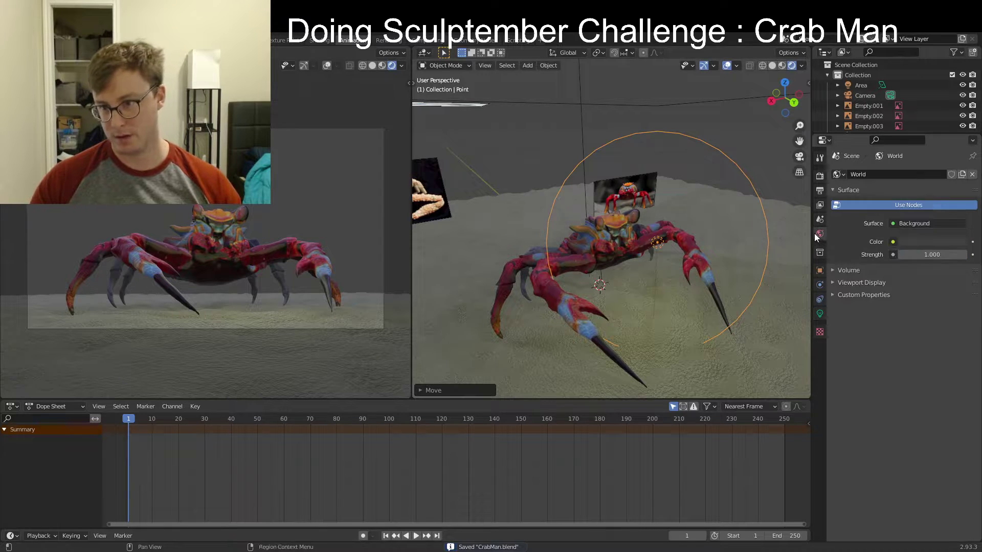
pyautogui.click(934, 245)
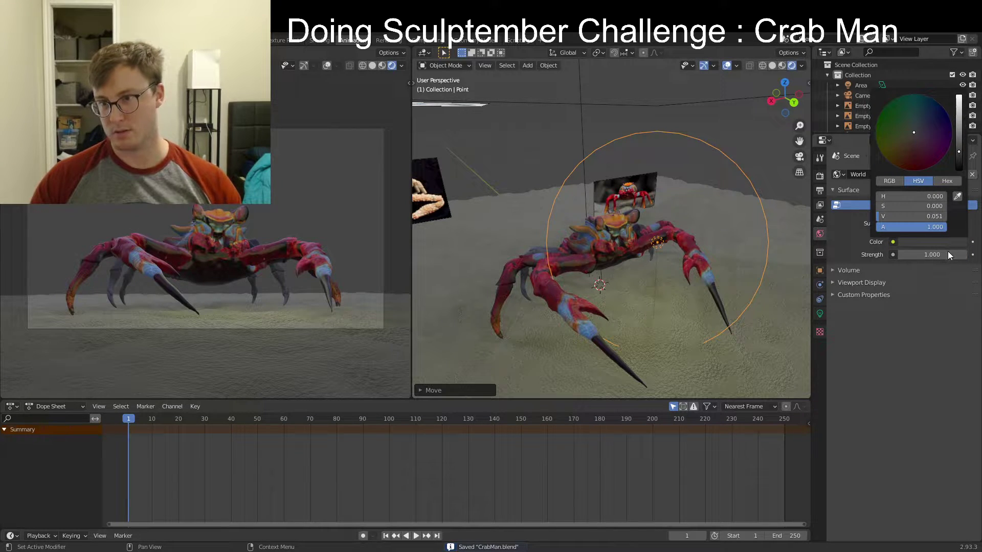
pyautogui.moveTo(947, 254); pyautogui.dragTo(917, 254)
pyautogui.scroll(5, 290, 269)
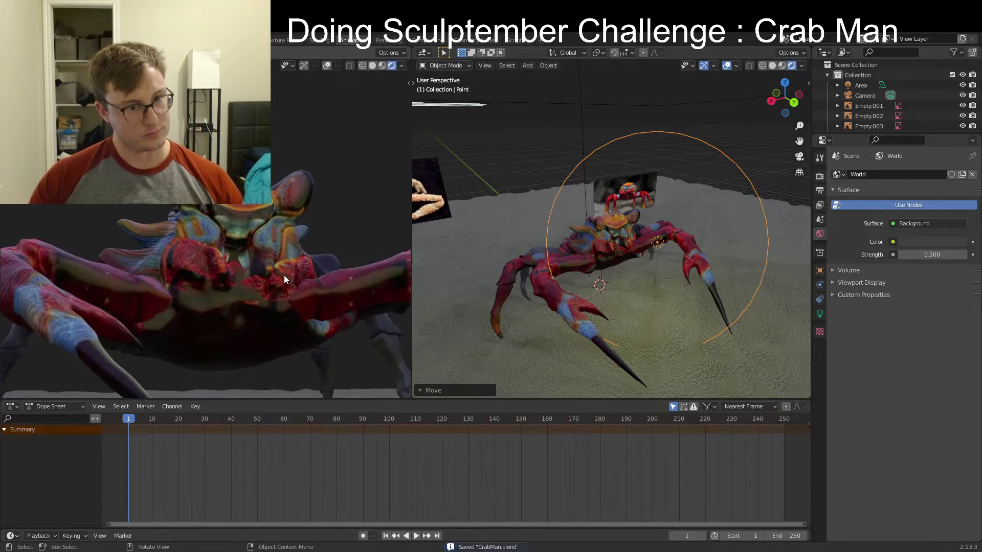
pyautogui.hotkey('ctrl', 's')
# Examine the crab's new lighting up close and from a distance in both viewports, saving the file along the way
pyautogui.moveTo(688, 255); pyautogui.dragTo(595, 273, button='middle')
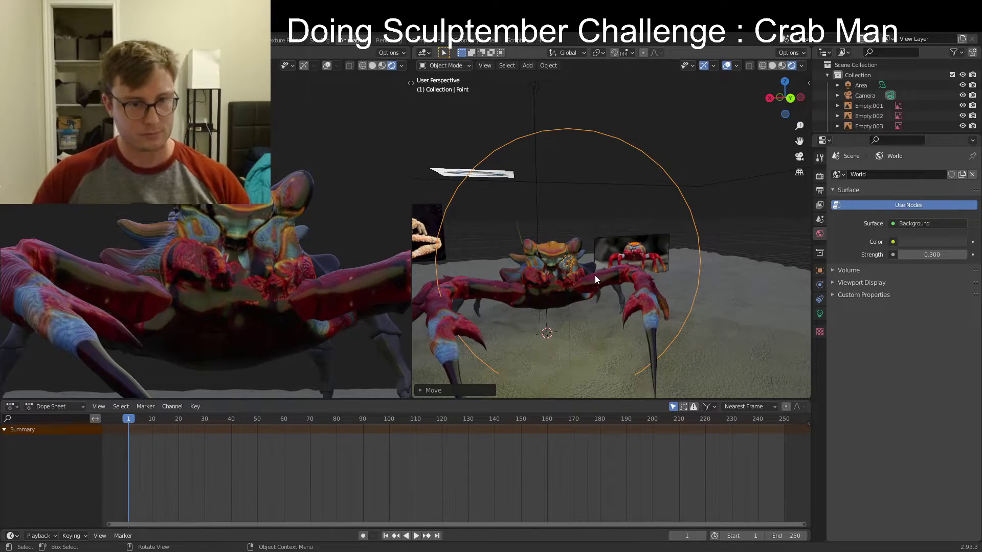
pyautogui.hotkey('ctrl', 's')
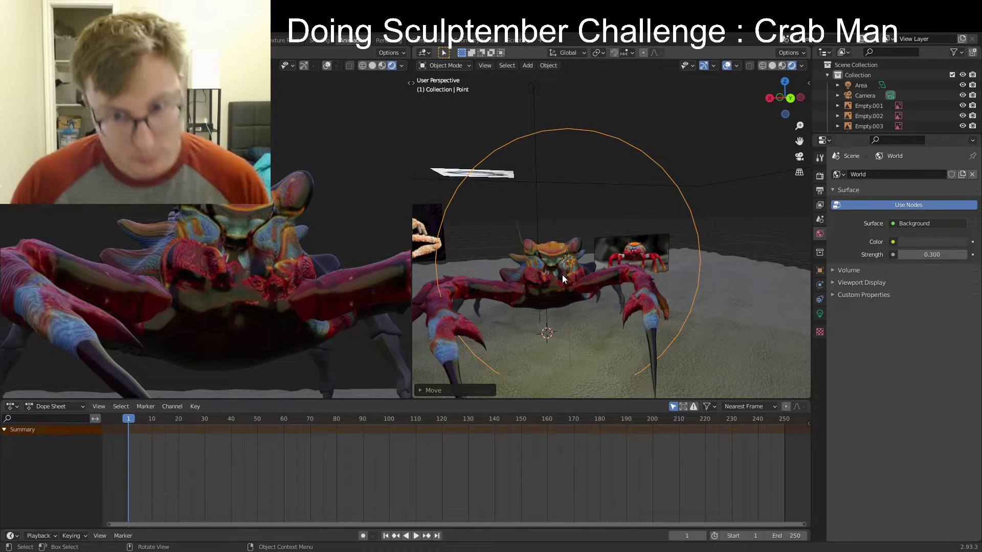
pyautogui.scroll(-3, 563, 275)
pyautogui.scroll(7, 568, 253)
pyautogui.moveTo(591, 251); pyautogui.dragTo(653, 229, button='middle')
pyautogui.hotkey('ctrl', 's')
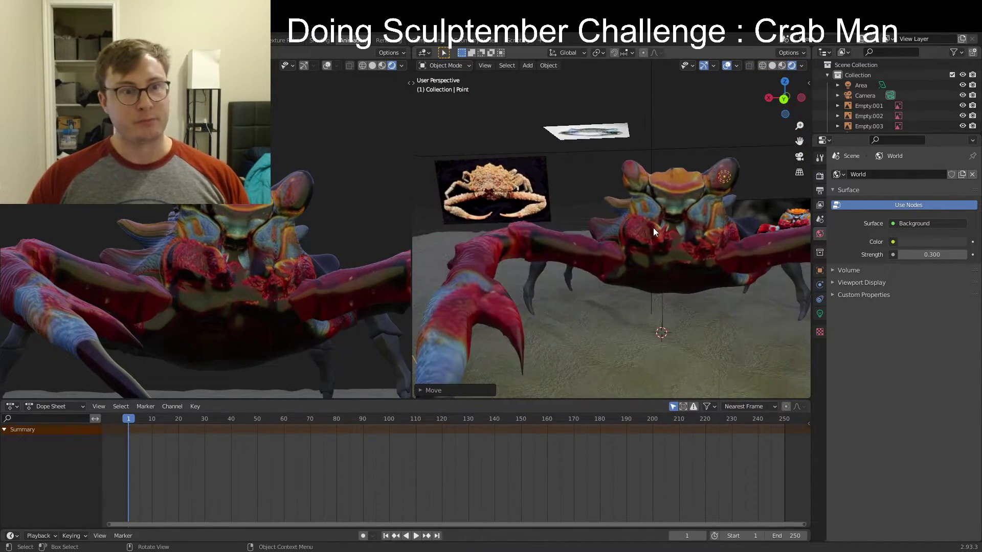
pyautogui.scroll(-4, 652, 228)
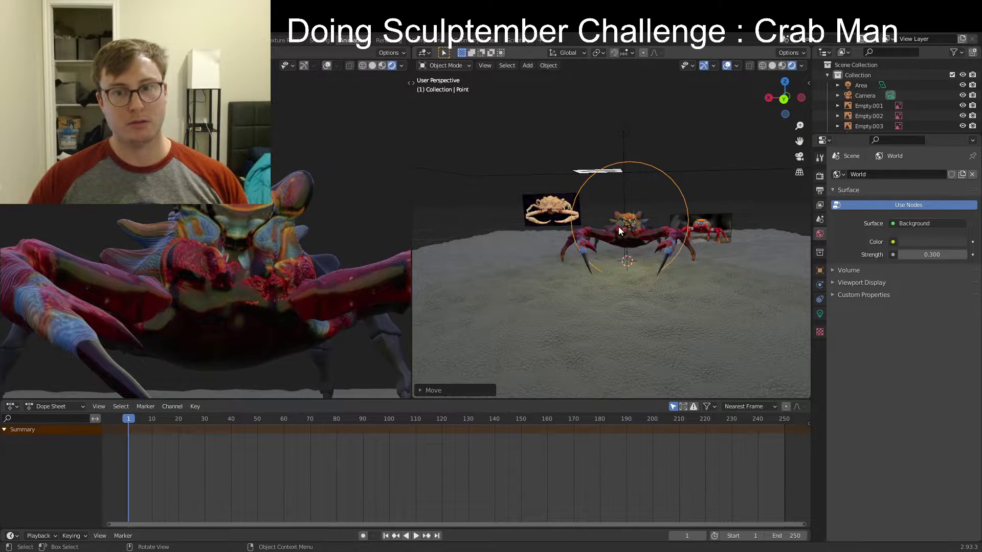
pyautogui.scroll(5, 618, 227)
pyautogui.moveTo(619, 228); pyautogui.dragTo(533, 247, button='middle')
pyautogui.hotkey('ctrl', 's')
pyautogui.scroll(-4, 210, 201)
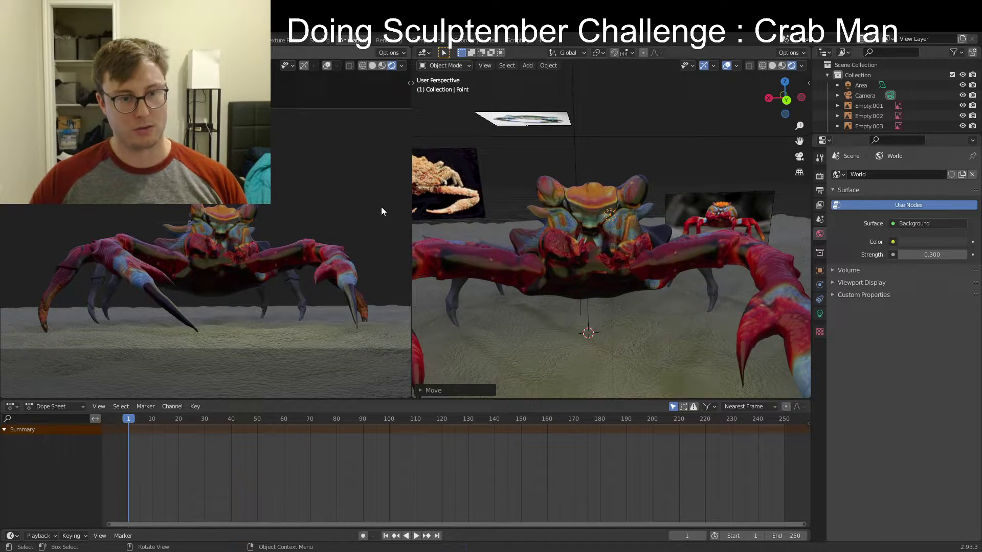
# Apply the Displace and Subdivision modifiers on the sandy ground plane
pyautogui.scroll(-8, 563, 253)
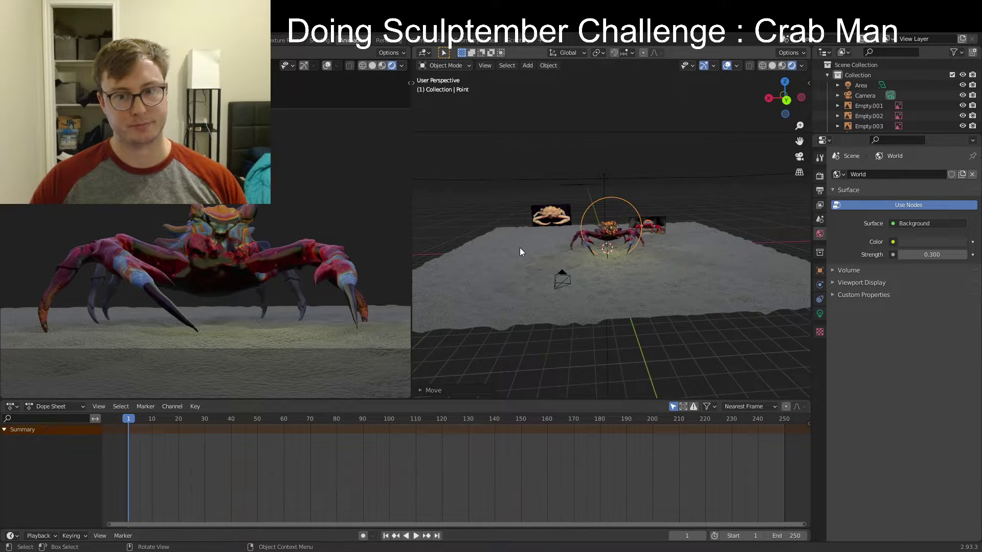
pyautogui.click(489, 303)
pyautogui.click(819, 285)
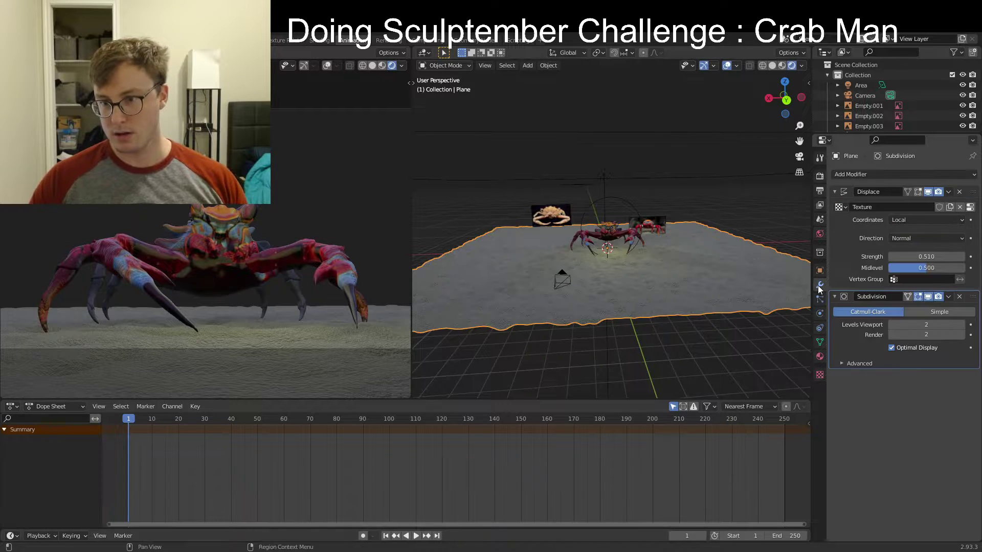
pyautogui.click(947, 193)
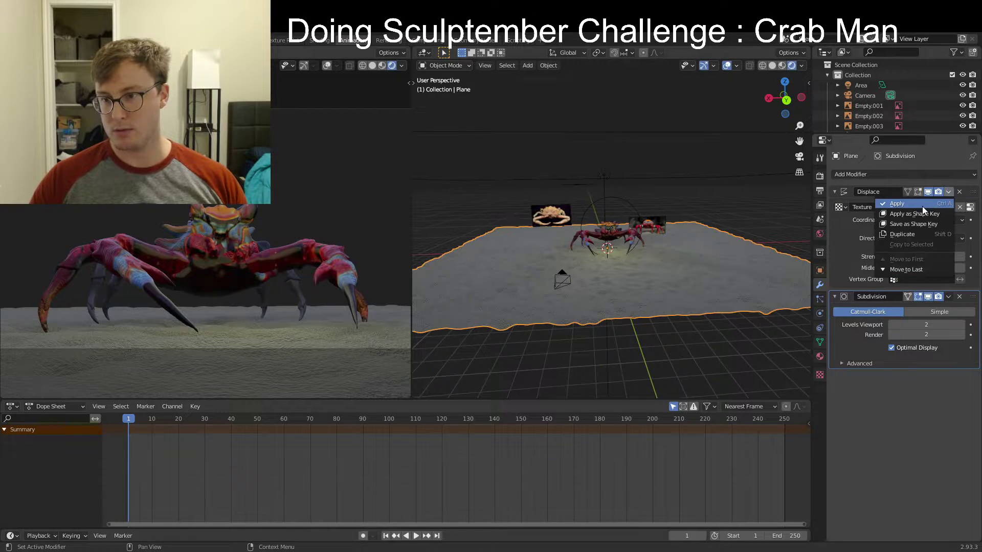
pyautogui.click(921, 205)
pyautogui.click(949, 193)
pyautogui.click(904, 204)
# Put the ground plane into Sculpt Mode and choose the Draw brush
pyautogui.moveTo(677, 292); pyautogui.dragTo(410, 105, button='middle')
pyautogui.click(432, 66)
pyautogui.click(440, 99)
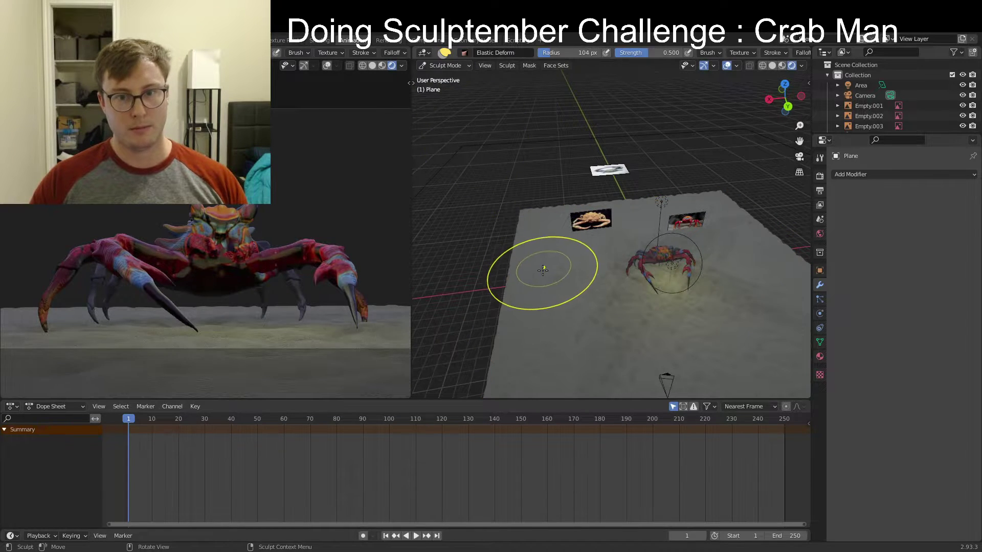
pyautogui.press('q')
pyautogui.click(547, 267)
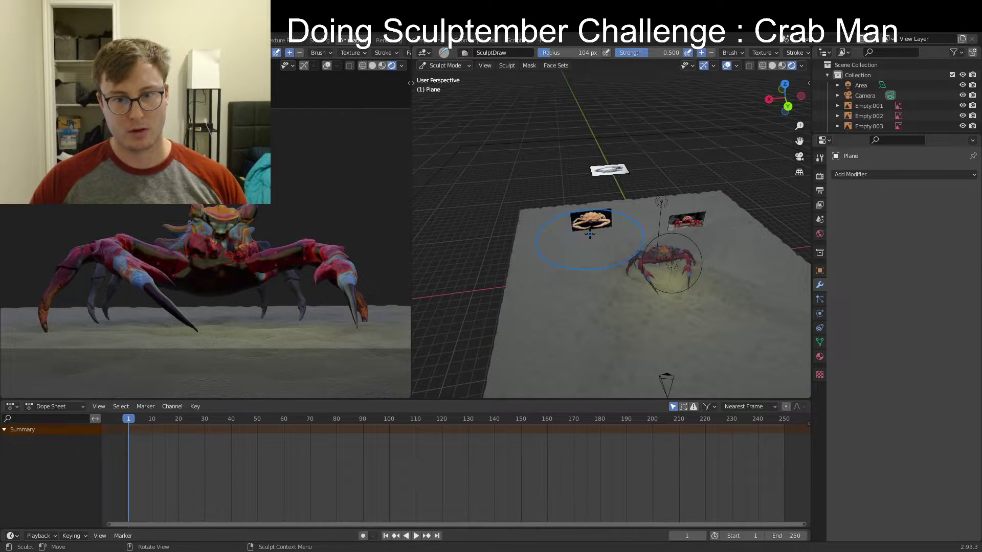
# Enlarge the Draw brush radius to 291 px and raise a mound in the sand beside and behind the crab
pyautogui.press(']')
pyautogui.press(']')
pyautogui.press(']')
pyautogui.press(']')
pyautogui.press(']')
pyautogui.press(']')
pyautogui.press(']')
pyautogui.press(']')
pyautogui.press(']')
pyautogui.moveTo(550, 241)
pyautogui.mouseDown()
pyautogui.moveTo(538, 228)
pyautogui.moveTo(634, 238)
pyautogui.mouseUp()
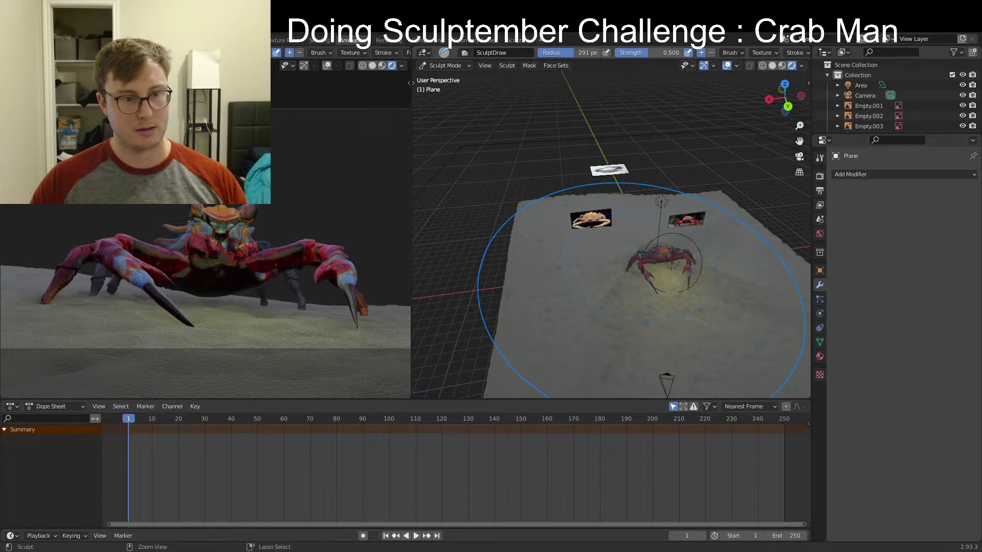
# Reduce the Draw brush radius to 110 px, try a stroke across the sand around the crab, and undo it
pyautogui.moveTo(658, 250)
pyautogui.keyDown('shift'); pyautogui.mouseDown(button='middle')
pyautogui.moveTo(614, 252)
pyautogui.moveTo(554, 230)
pyautogui.mouseUp(button='middle'); pyautogui.keyUp('shift')
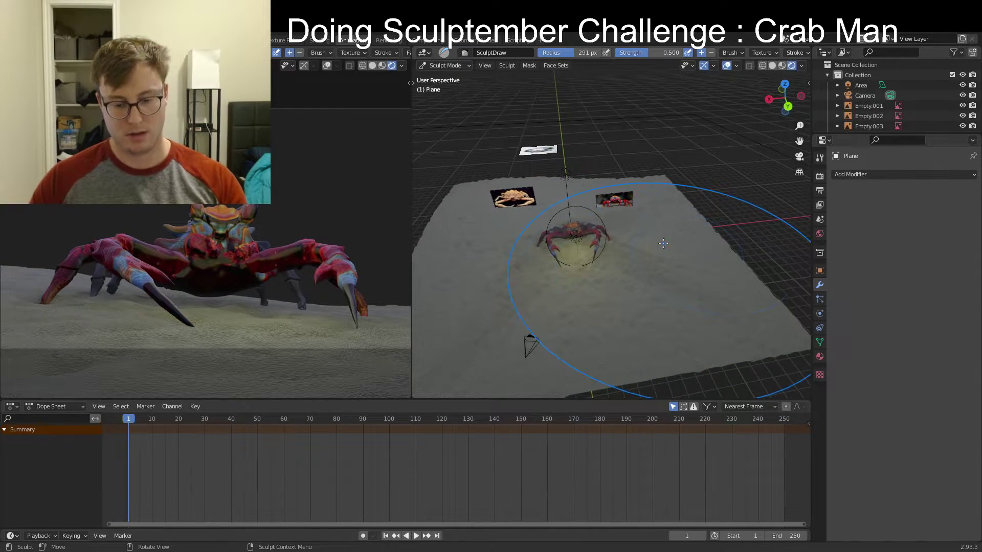
pyautogui.press('[')
pyautogui.press('[')
pyautogui.press('[')
pyautogui.press('[')
pyautogui.press('[')
pyautogui.press('[')
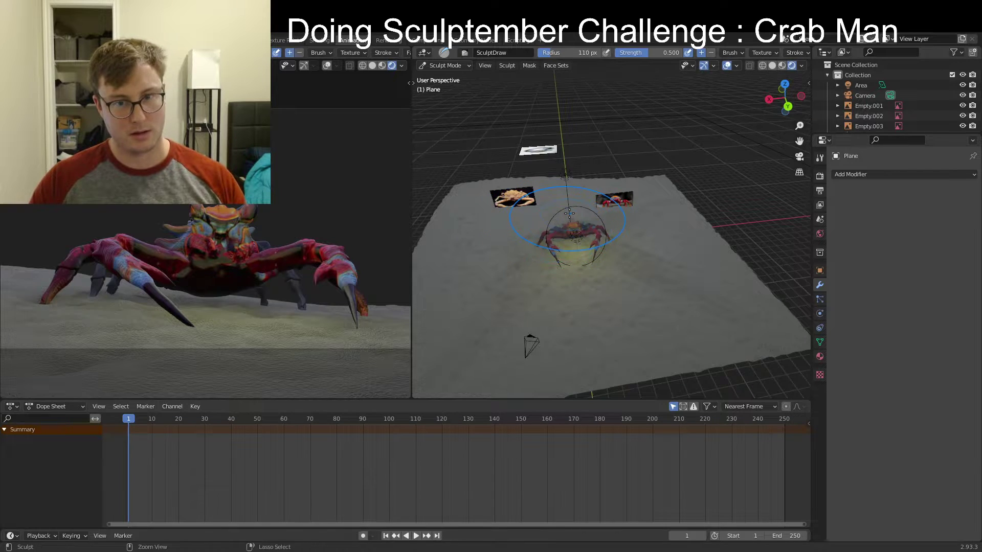
pyautogui.moveTo(568, 225); pyautogui.dragTo(483, 285)
pyautogui.hotkey('ctrl', 'z')
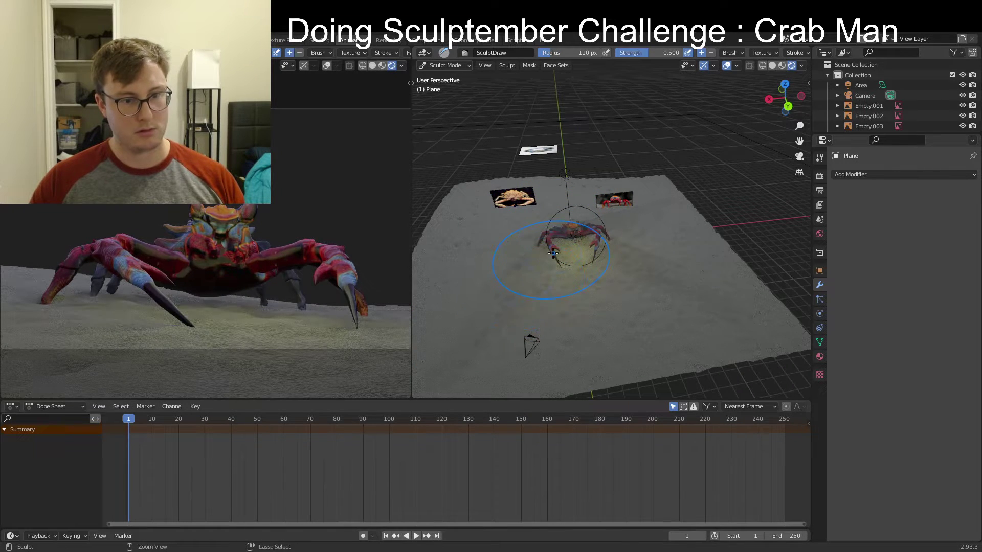
# Lower the sand in front of and beside the crab with an inverted Draw brush stroke
pyautogui.moveTo(554, 260)
pyautogui.keyDown('ctrl'); pyautogui.mouseDown()
pyautogui.moveTo(578, 259)
pyautogui.moveTo(499, 302)
pyautogui.moveTo(575, 272)
pyautogui.moveTo(664, 285)
pyautogui.mouseUp(); pyautogui.keyUp('ctrl')
pyautogui.moveTo(660, 285); pyautogui.dragTo(607, 210, button='middle')
# Switch to the Draw Sharp brush, reduce its radius to 57 px, and raise ridges across the sand behind the crab
pyautogui.press('q')
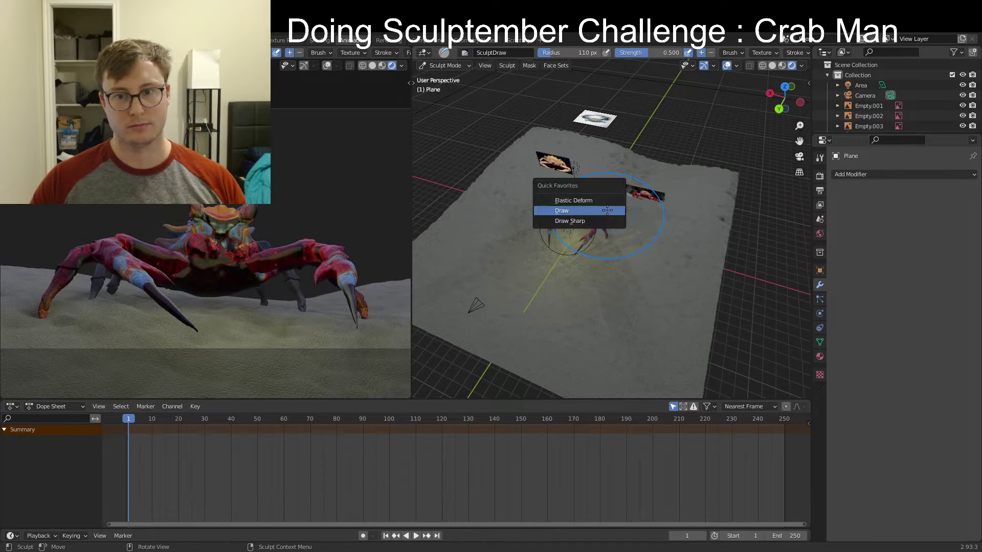
pyautogui.click(608, 221)
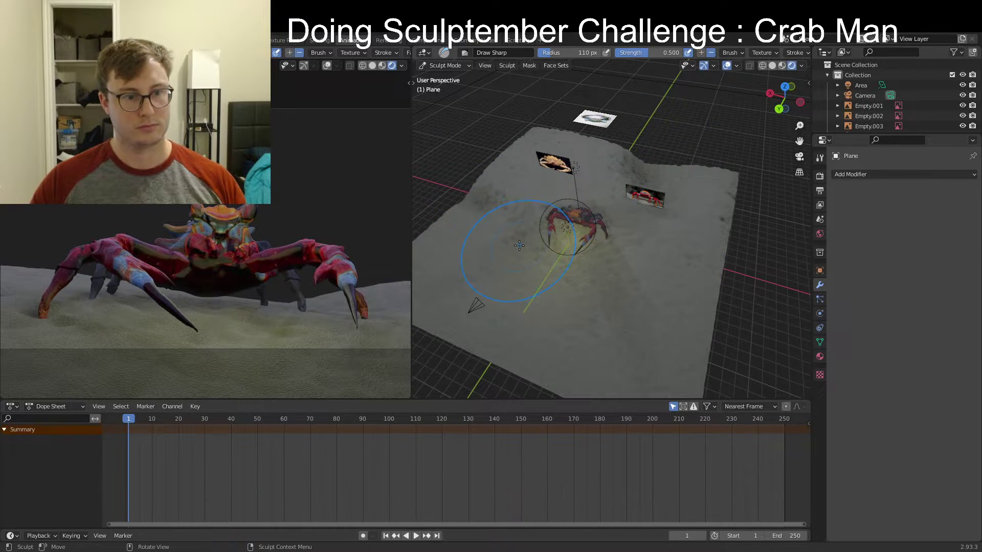
pyautogui.moveTo(545, 261); pyautogui.dragTo(556, 262, button='middle')
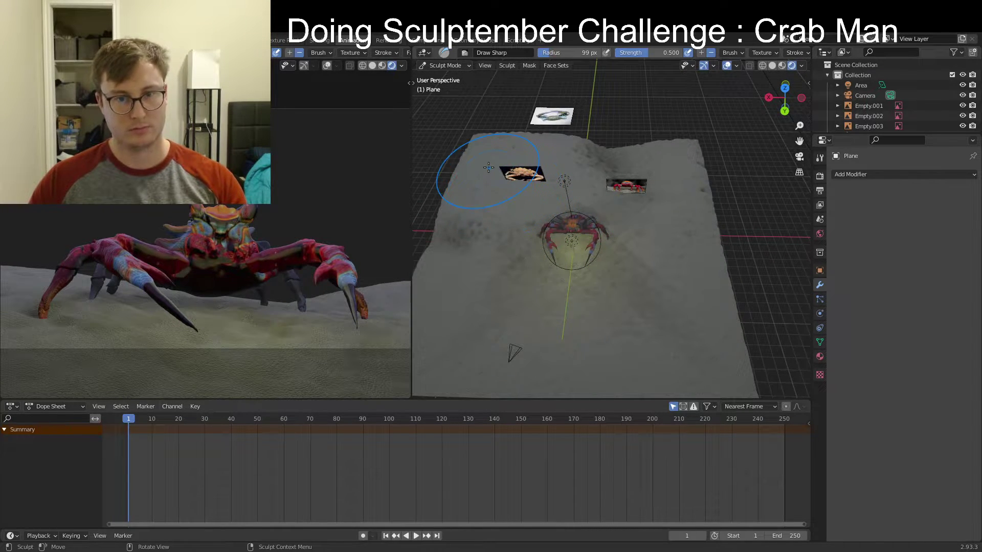
pyautogui.press('f')
pyautogui.click(467, 172)
pyautogui.moveTo(496, 196)
pyautogui.keyDown('ctrl'); pyautogui.mouseDown()
pyautogui.moveTo(606, 161)
pyautogui.moveTo(557, 154)
pyautogui.moveTo(601, 166)
pyautogui.moveTo(657, 155)
pyautogui.mouseUp(); pyautogui.keyUp('ctrl')
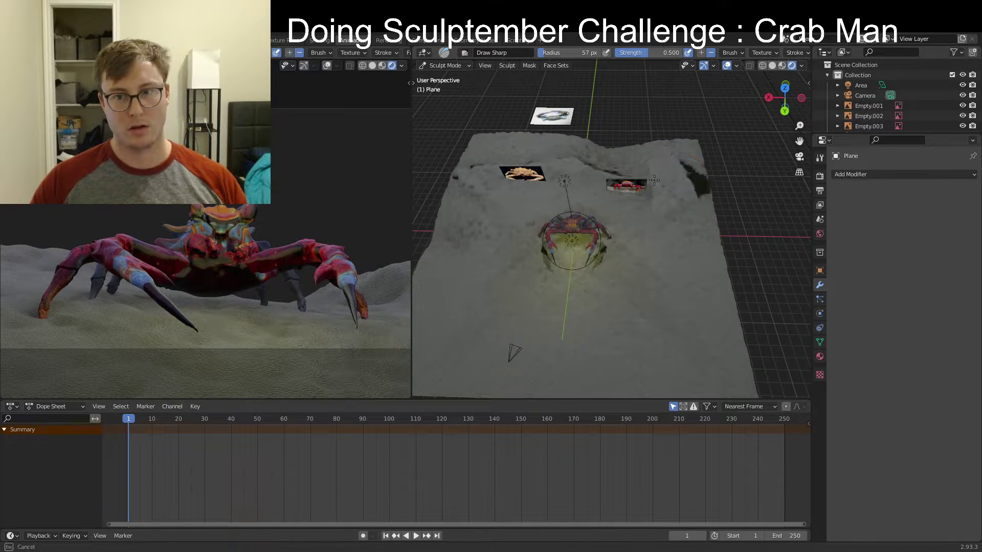
pyautogui.moveTo(685, 175); pyautogui.dragTo(621, 232, button='middle')
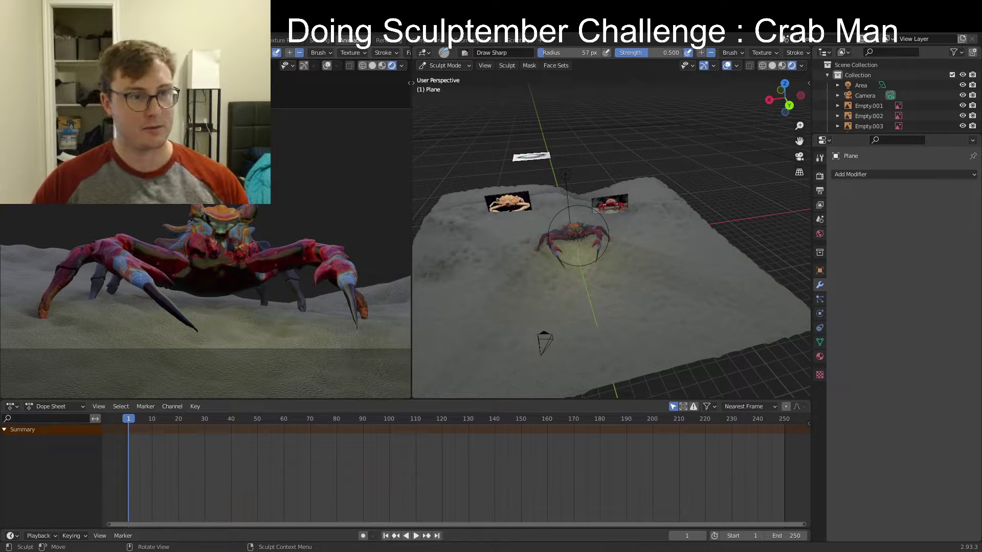
# Return the ground plane to Object Mode, look over the crab scene, and save CrabMan.blend
pyautogui.click(444, 65)
pyautogui.click(449, 78)
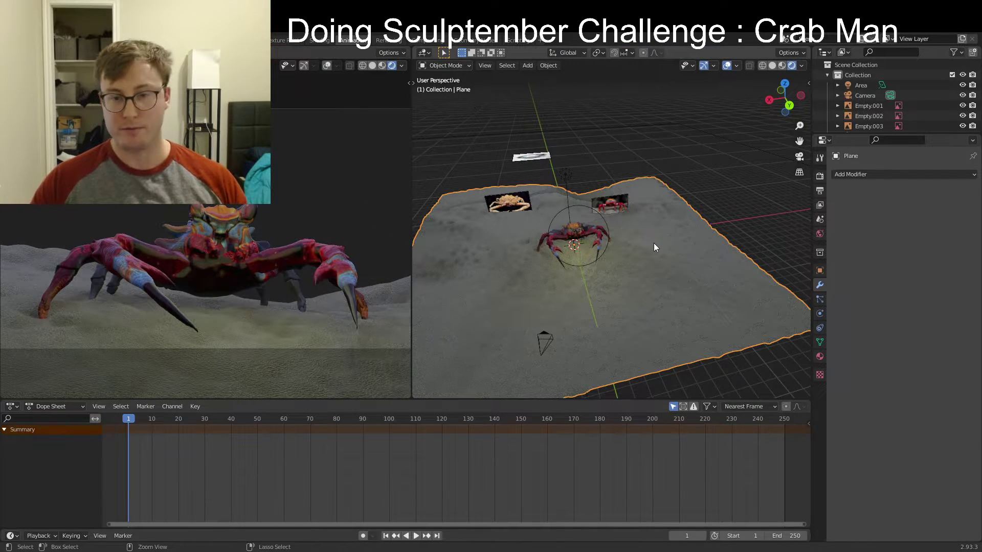
pyautogui.moveTo(601, 251)
pyautogui.mouseDown(button='middle')
pyautogui.moveTo(605, 232)
pyautogui.moveTo(594, 235)
pyautogui.moveTo(624, 247)
pyautogui.moveTo(565, 244)
pyautogui.moveTo(666, 227)
pyautogui.moveTo(553, 256)
pyautogui.moveTo(590, 243)
pyautogui.mouseUp(button='middle')
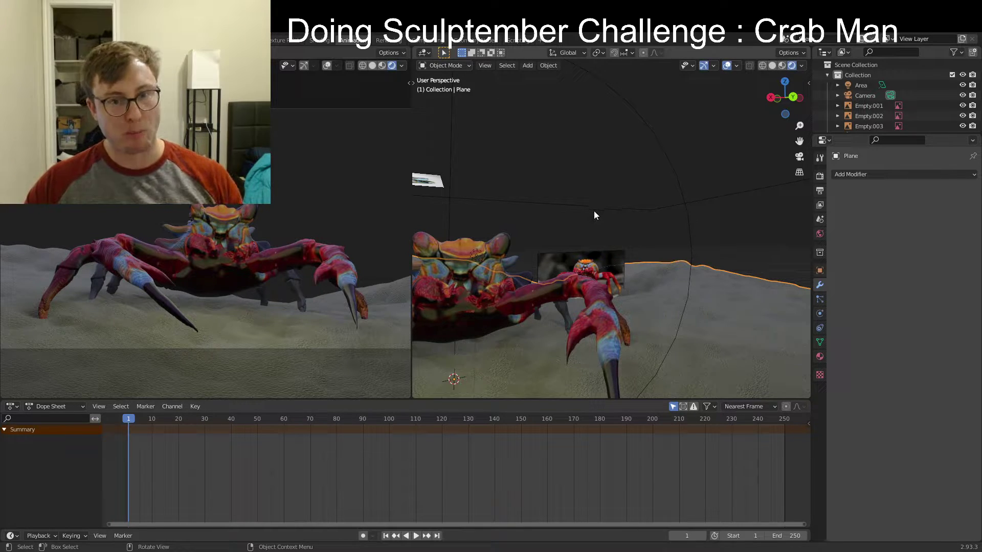
pyautogui.keyDown('shift'); pyautogui.moveTo(499, 227); pyautogui.dragTo(592, 206, button='middle'); pyautogui.keyUp('shift')
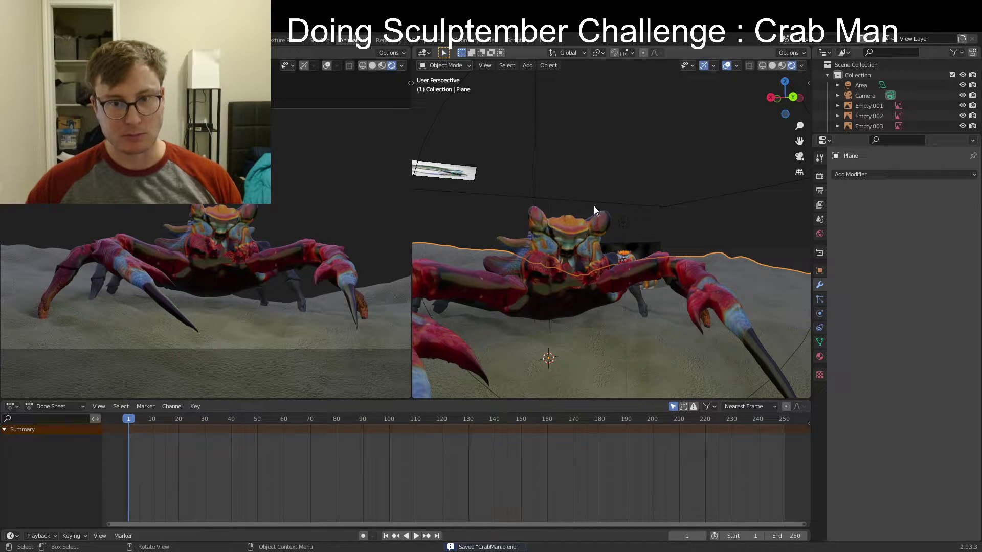
pyautogui.moveTo(594, 206); pyautogui.dragTo(622, 213, button='middle')
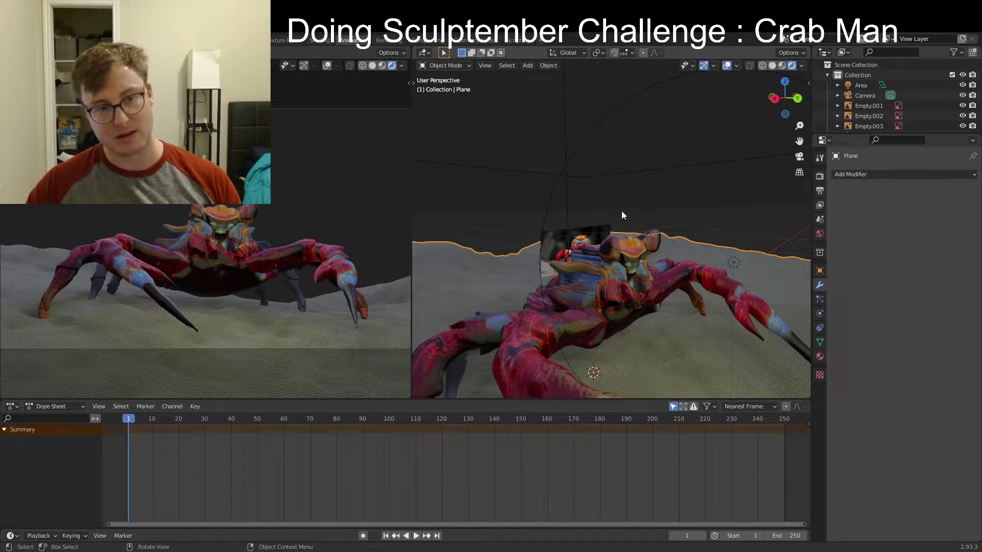
pyautogui.moveTo(622, 211); pyautogui.dragTo(581, 218, button='middle')
pyautogui.scroll(3, 579, 221)
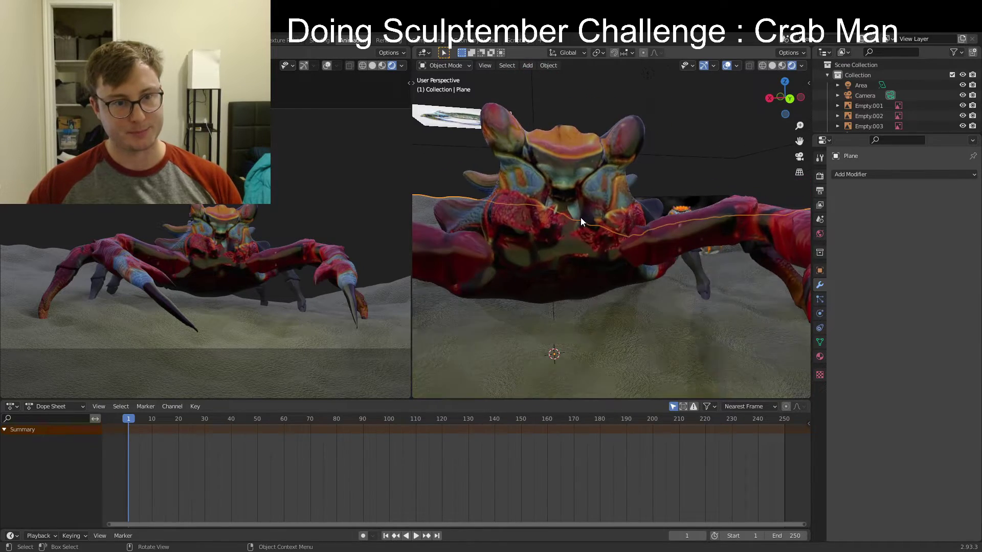
pyautogui.scroll(-5, 578, 215)
pyautogui.hotkey('shift', 'a')
pyautogui.press('Escape')
pyautogui.hotkey('ctrl', 's')
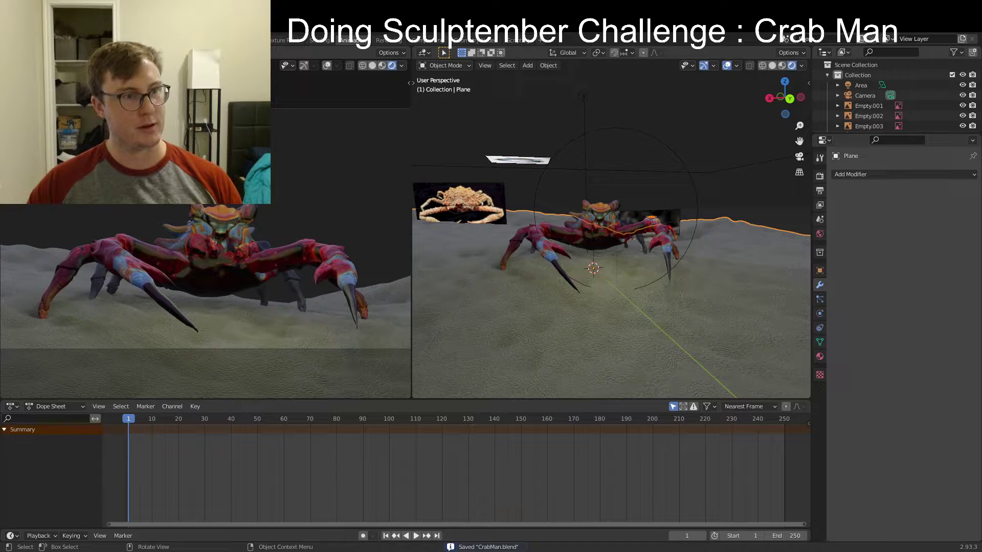
pyautogui.click(23, 40)
pyautogui.moveTo(61, 177)
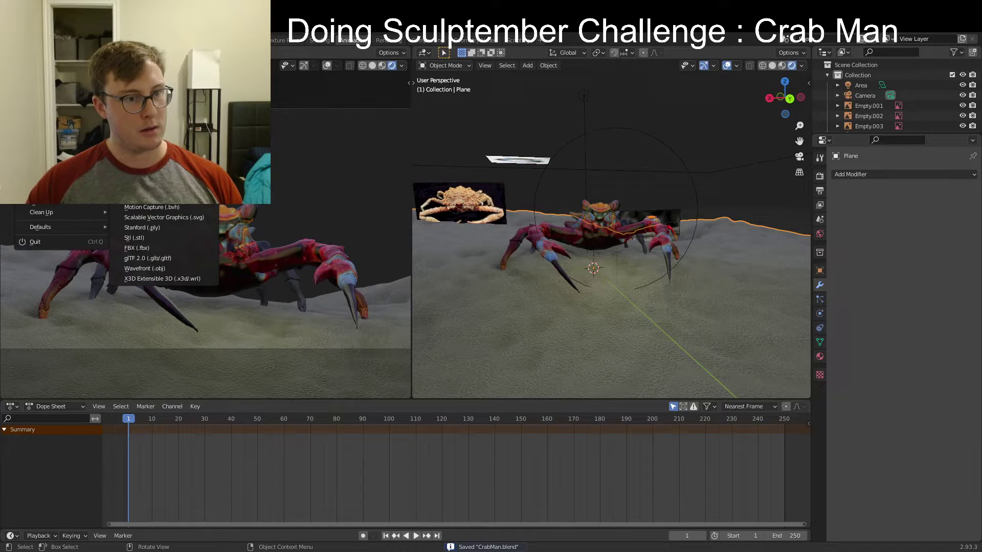
pyautogui.click(142, 248)
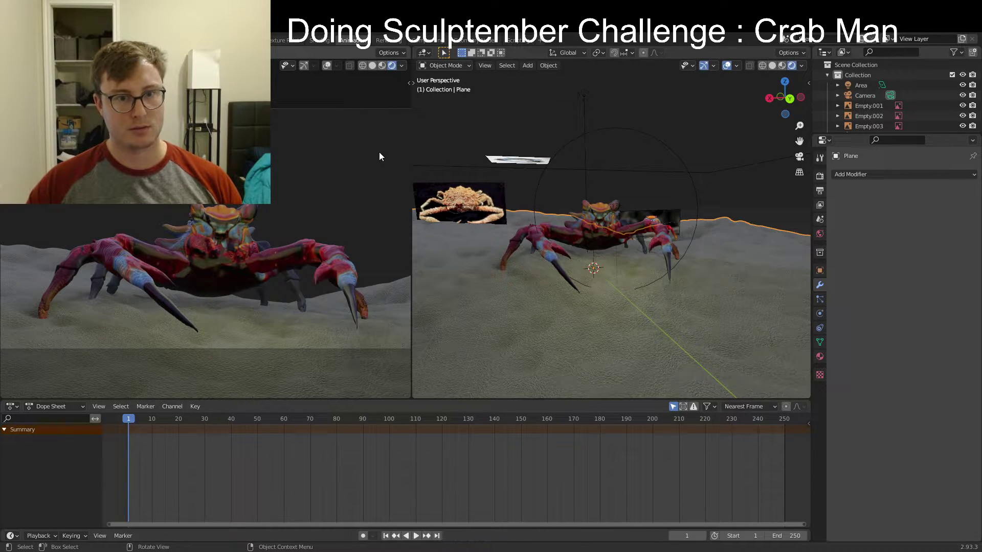
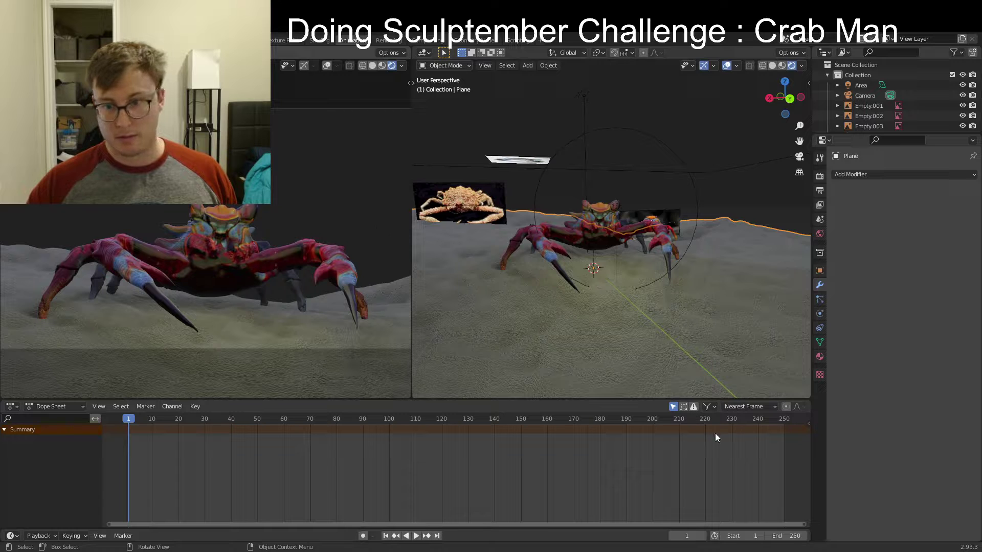
# Import the Female base human mesh from a Wavefront OBJ file
pyautogui.click(25, 40)
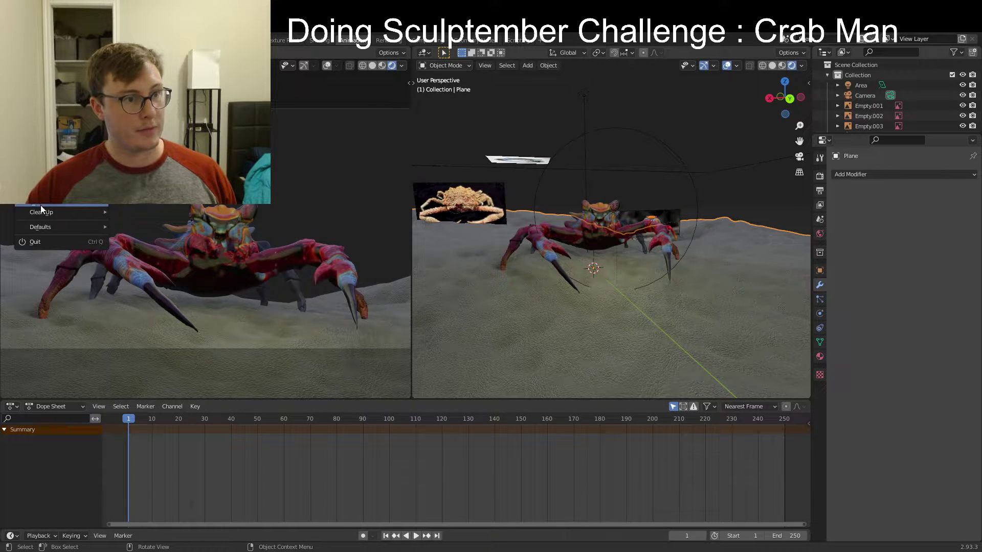
pyautogui.moveTo(41, 206)
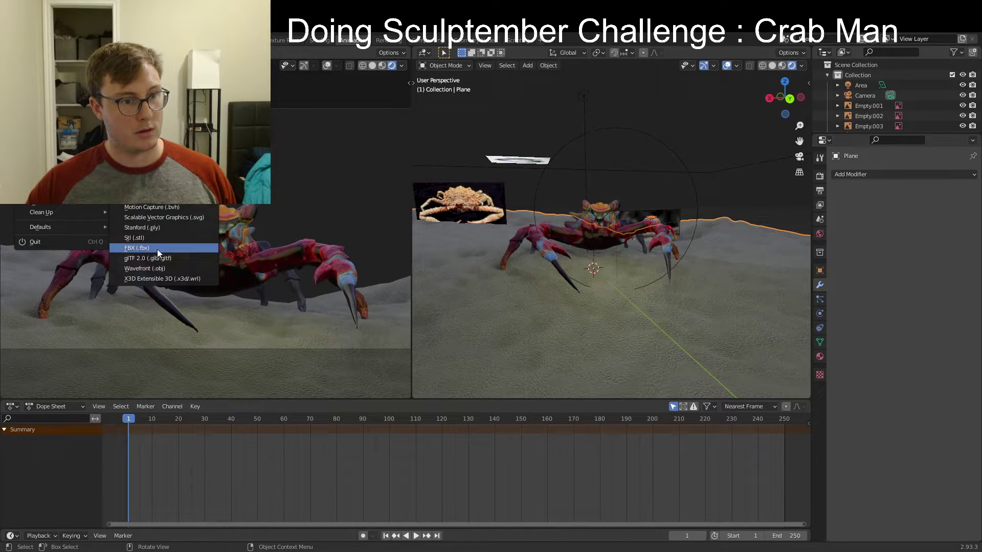
pyautogui.click(153, 268)
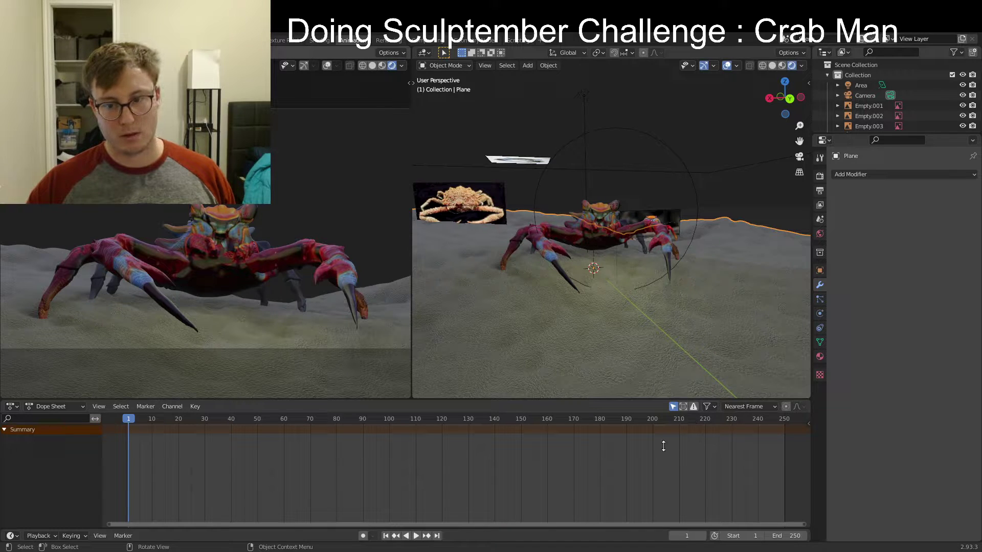
# Scale the imported human figure up uniformly to about 2.35
pyautogui.moveTo(542, 256); pyautogui.dragTo(639, 293, button='middle')
pyautogui.scroll(5, 640, 288)
pyautogui.press('s')
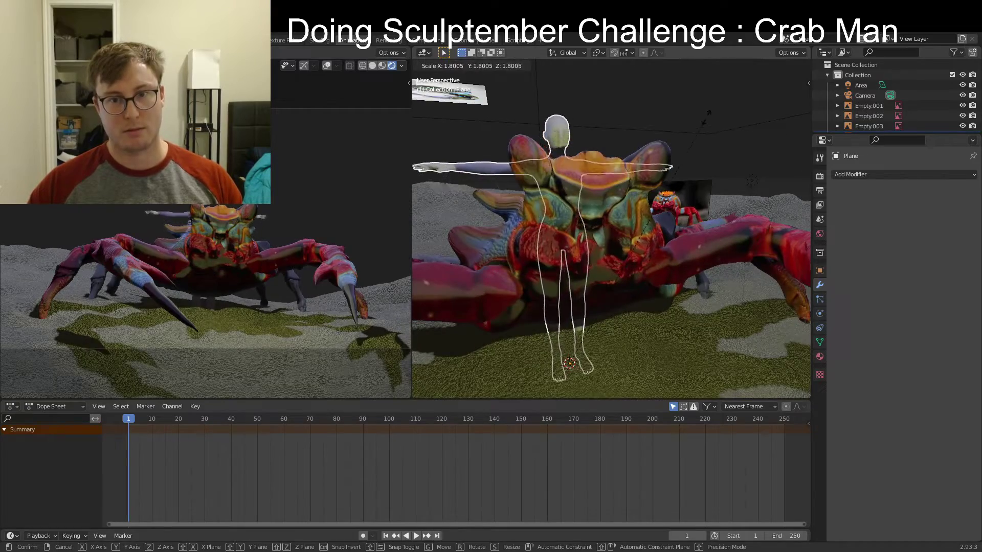
pyautogui.click(620, 192)
# Make the human figure the active object instead of the ground plane and enter Edit Mode on its mesh
pyautogui.moveTo(620, 192); pyautogui.dragTo(767, 112, button='middle')
pyautogui.click(787, 103)
pyautogui.scroll(4, 632, 257)
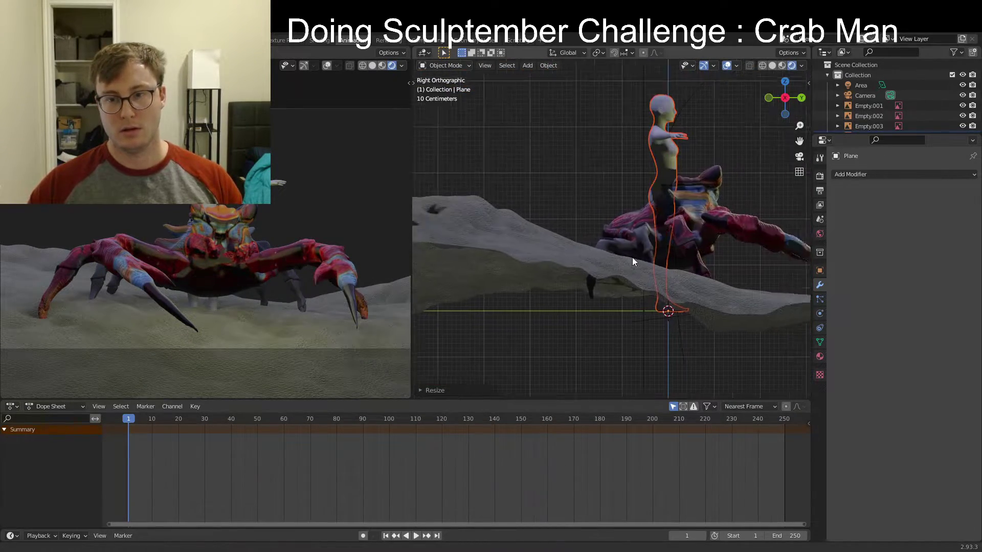
pyautogui.press('Tab')
pyautogui.moveTo(645, 255); pyautogui.dragTo(616, 247, button='middle')
pyautogui.press('Tab')
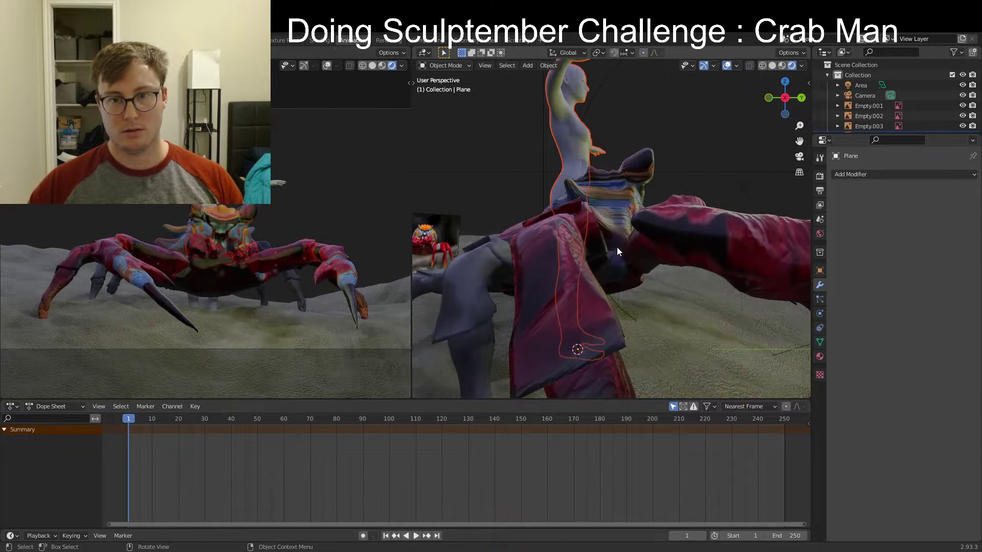
pyautogui.click(581, 143)
pyautogui.press('Tab')
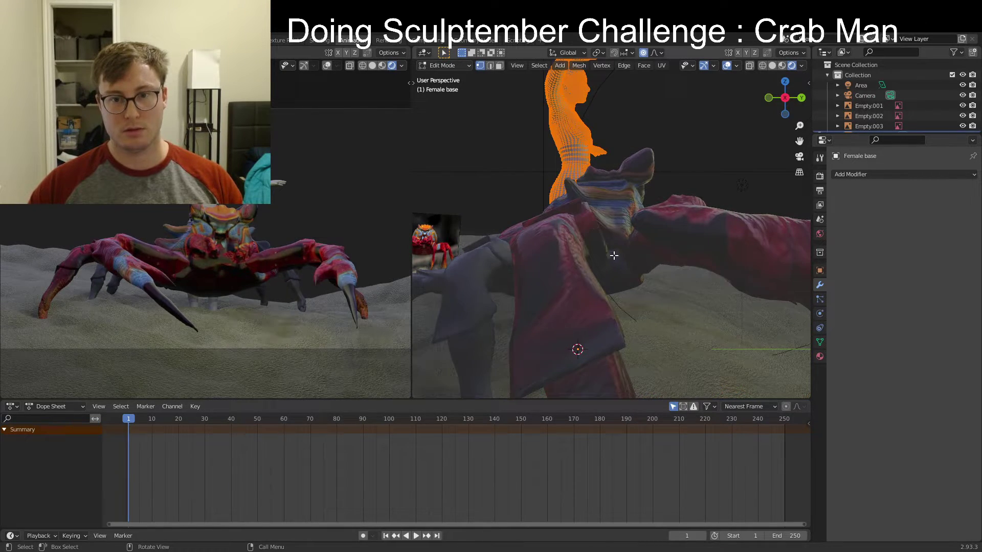
# In a wireframe side view, delete the human figure's vertices below the hips and return to Object Mode
pyautogui.click(782, 100)
pyautogui.hotkey('shift', 'z')
pyautogui.hotkey('alt', 'a')
pyautogui.press('b')
pyautogui.moveTo(576, 219); pyautogui.dragTo(692, 361)
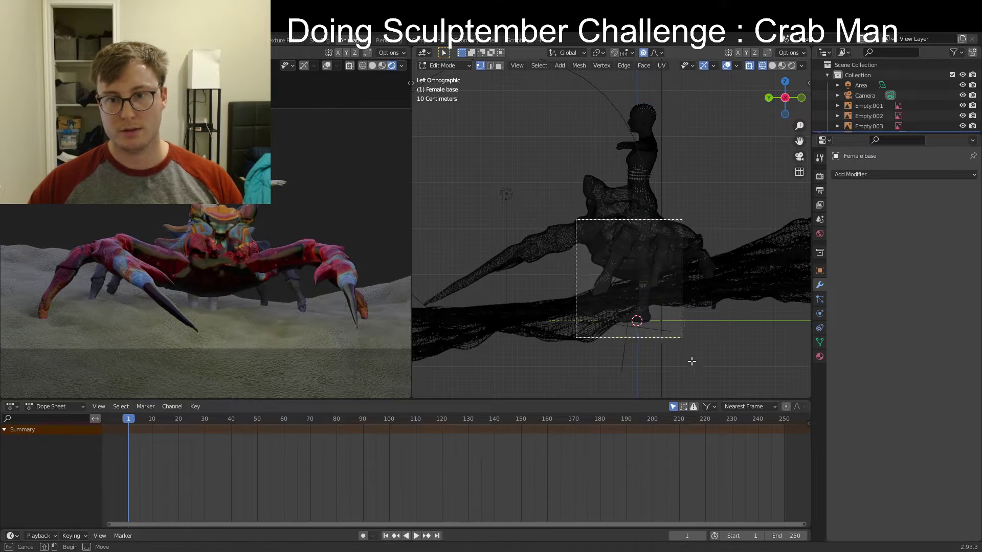
pyautogui.press('x')
pyautogui.click(727, 250)
pyautogui.press('a')
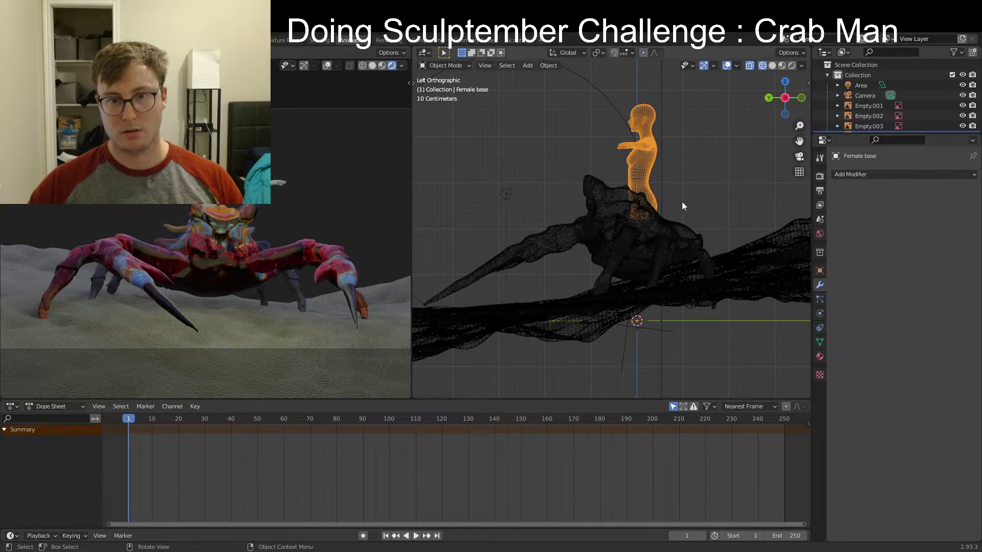
pyautogui.press('Tab')
# Move the human torso up and forward onto the crab's body, and check its alignment from front and back
pyautogui.press('g')
pyautogui.click(655, 191)
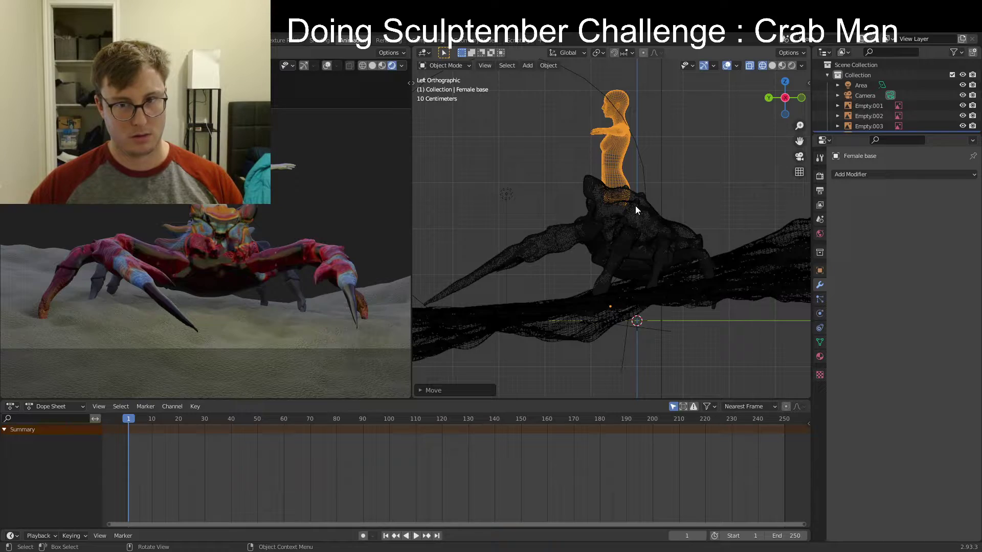
pyautogui.moveTo(635, 206); pyautogui.dragTo(713, 190, button='middle')
pyautogui.press('KP_3')
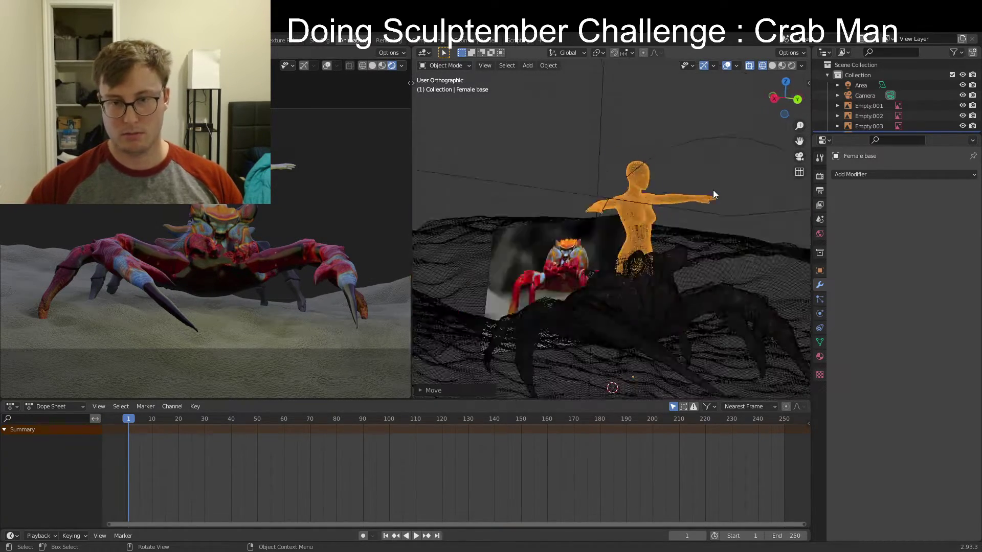
pyautogui.press('KP_1')
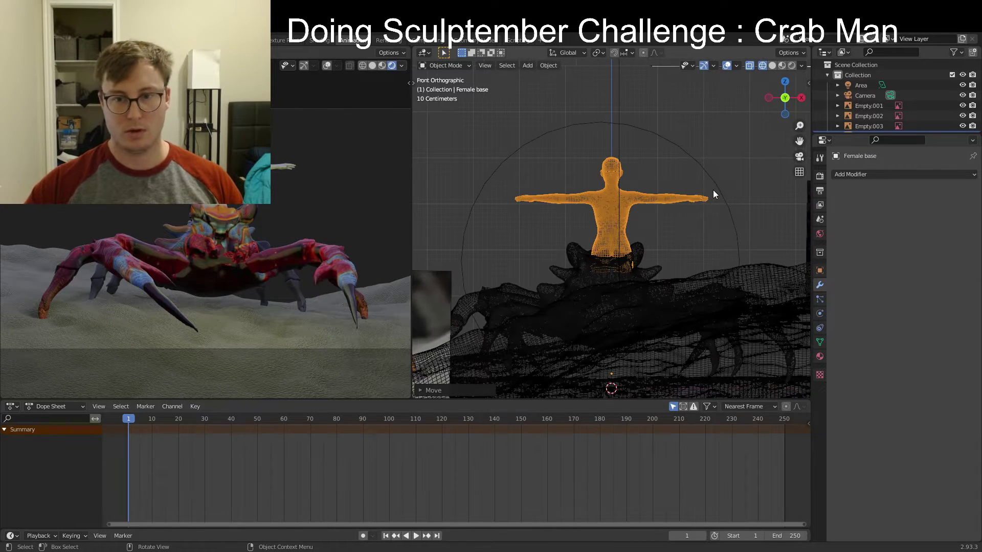
pyautogui.press('ctrl+KP_1')
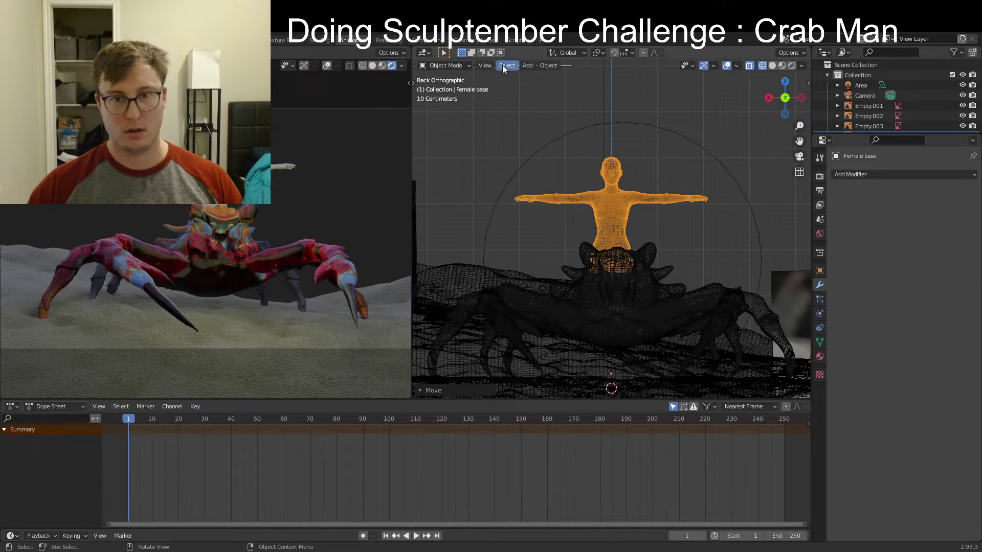
# Set the human torso's origin to its geometry
pyautogui.click(546, 66)
pyautogui.moveTo(554, 87)
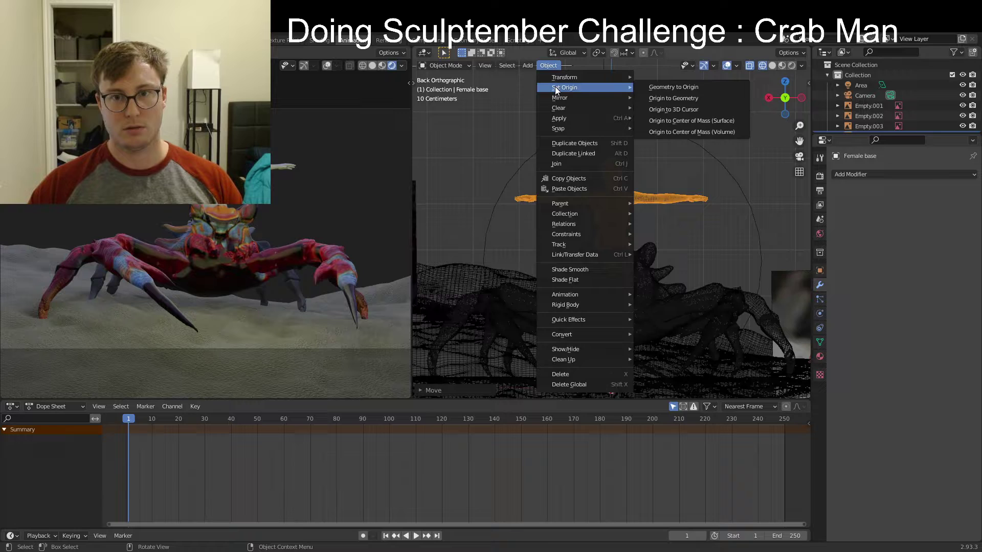
pyautogui.click(695, 88)
# Set the human torso's Y location to 1 m
pyautogui.press('KP_5')
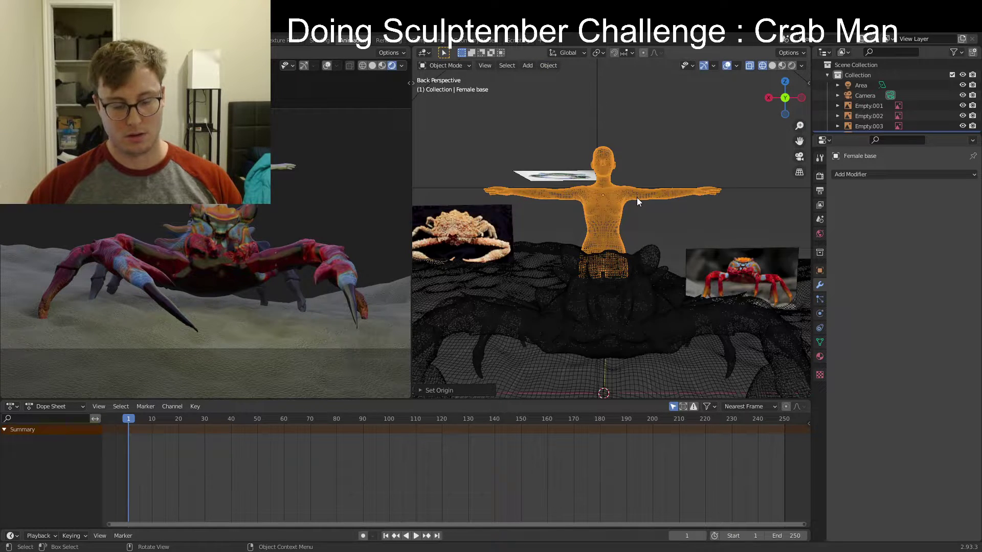
pyautogui.press('n')
pyautogui.click(745, 113)
pyautogui.write('1')
pyautogui.press('Return')
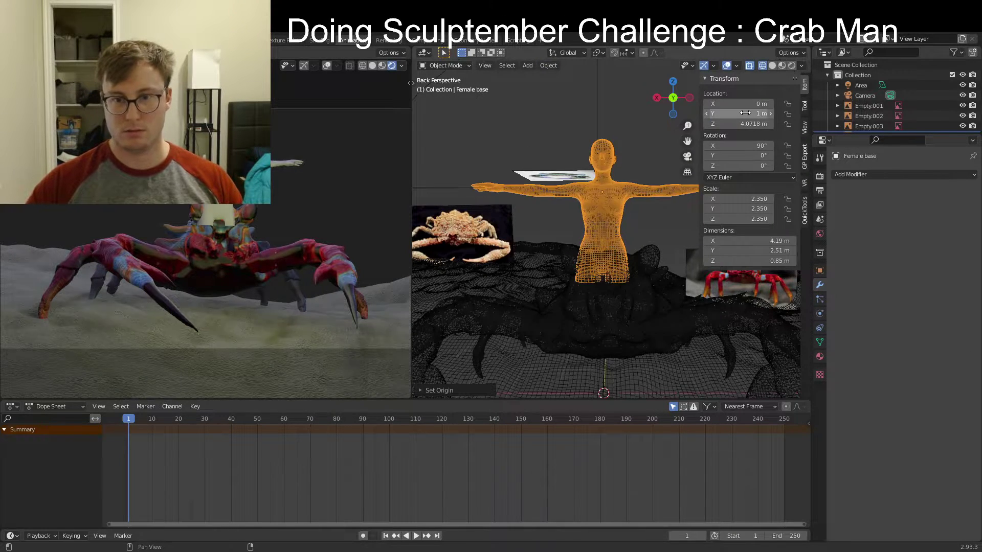
pyautogui.press('KP_5')
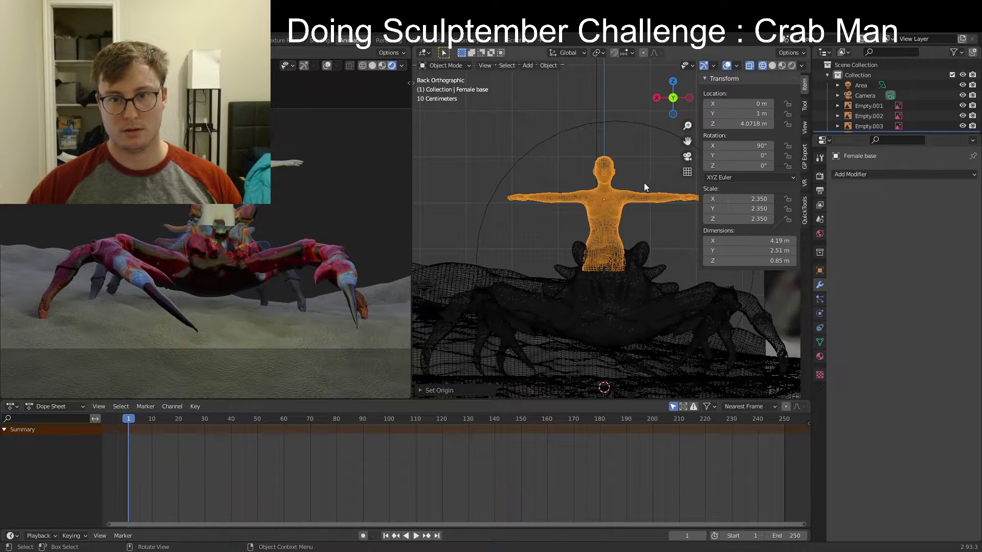
pyautogui.keyDown('shift'); pyautogui.moveTo(627, 189); pyautogui.dragTo(583, 202, button='middle'); pyautogui.keyUp('shift')
pyautogui.scroll(-2, 569, 224)
pyautogui.scroll(4, 567, 225)
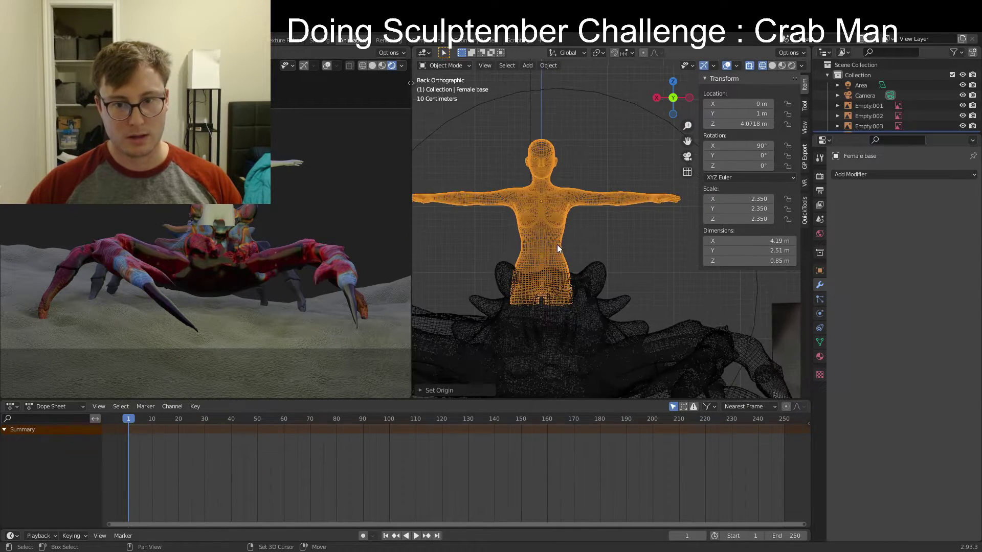
pyautogui.press('g')
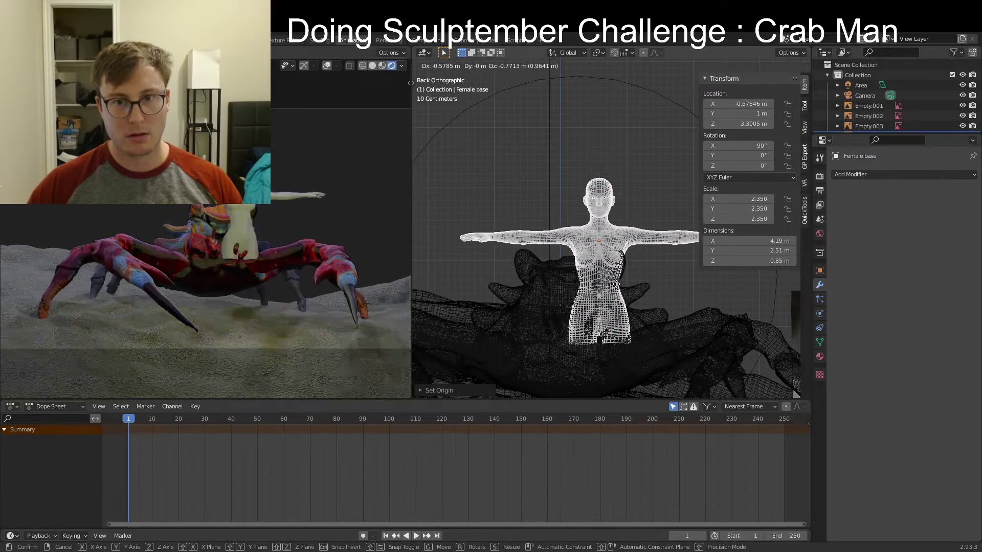
pyautogui.press('Escape')
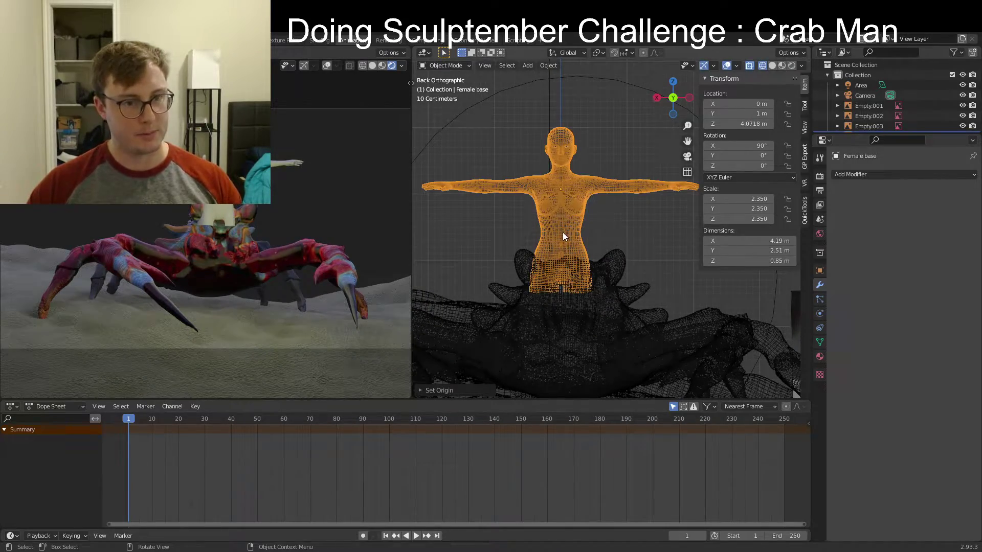
# Move the human torso along the Y axis to about 0.606 m, back behind the crab's head
pyautogui.moveTo(563, 232); pyautogui.dragTo(618, 262, button='middle')
pyautogui.press('g')
pyautogui.press('y')
pyautogui.click(595, 240)
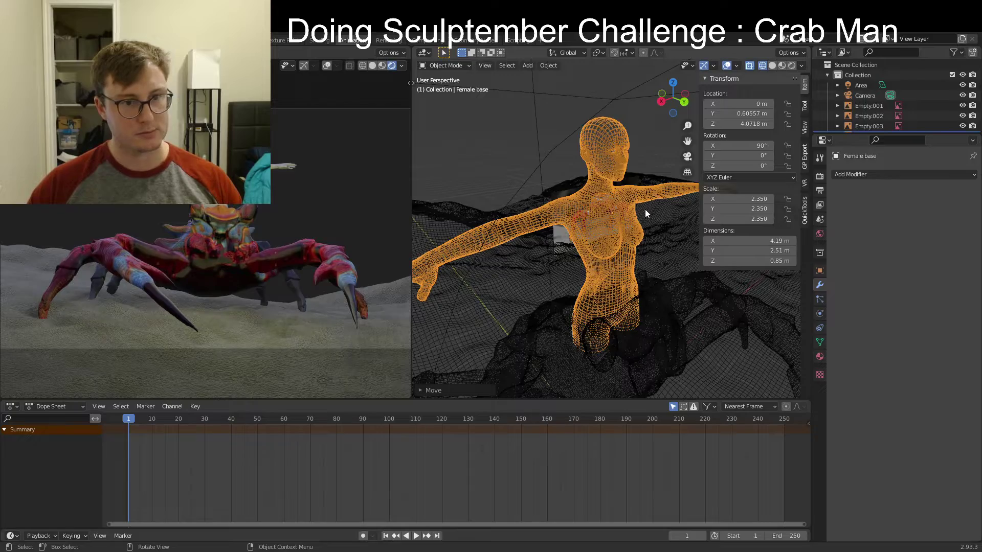
# Lower the human torso onto the crab's body, to about X -0.157 m, Y 1.004 m and Z 3.644 m
pyautogui.moveTo(627, 251); pyautogui.dragTo(586, 243, button='middle')
pyautogui.press('g')
pyautogui.press('y')
pyautogui.click(646, 240)
pyautogui.press('g')
pyautogui.click(618, 253)
pyautogui.press('g')
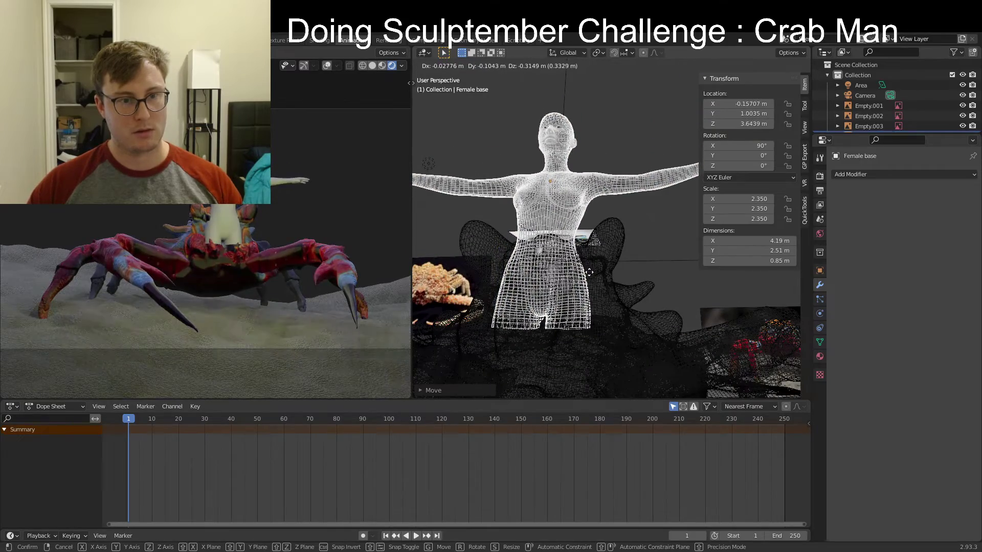
pyautogui.click(589, 272)
# Shift the human torso back along the Y axis to about 0.9 m
pyautogui.moveTo(589, 272); pyautogui.dragTo(527, 272, button='middle')
pyautogui.press('g')
pyautogui.press('y')
pyautogui.click(531, 277)
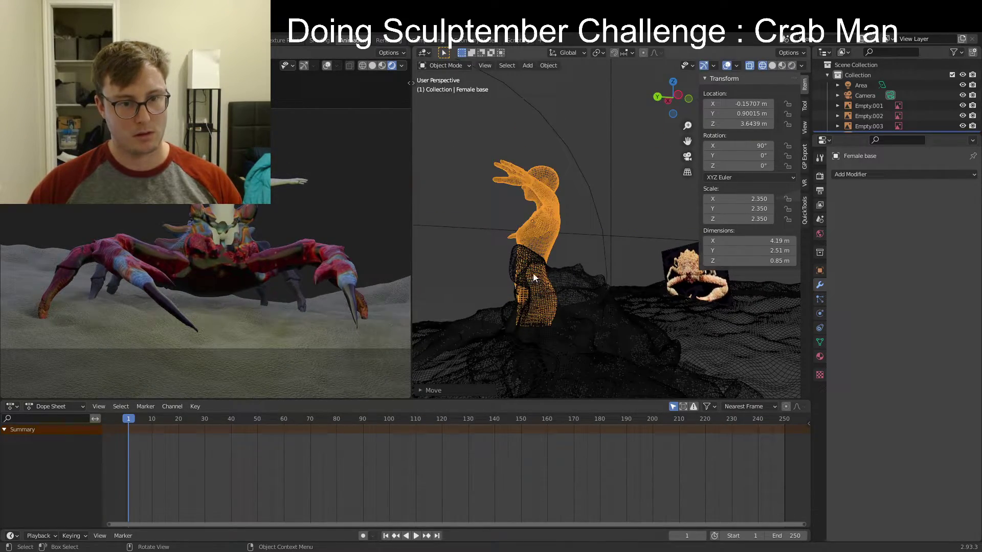
pyautogui.press('g')
pyautogui.press('y')
pyautogui.rightClick(594, 239)
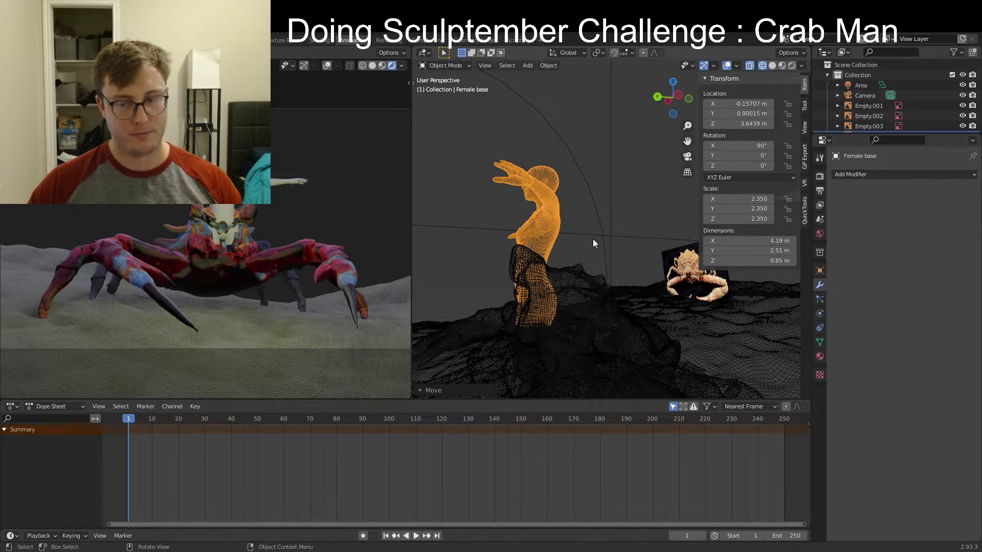
# Delete the vertices at the bottom of the human torso that sit inside the crab's body
pyautogui.press('KP_1')
pyautogui.press('Tab')
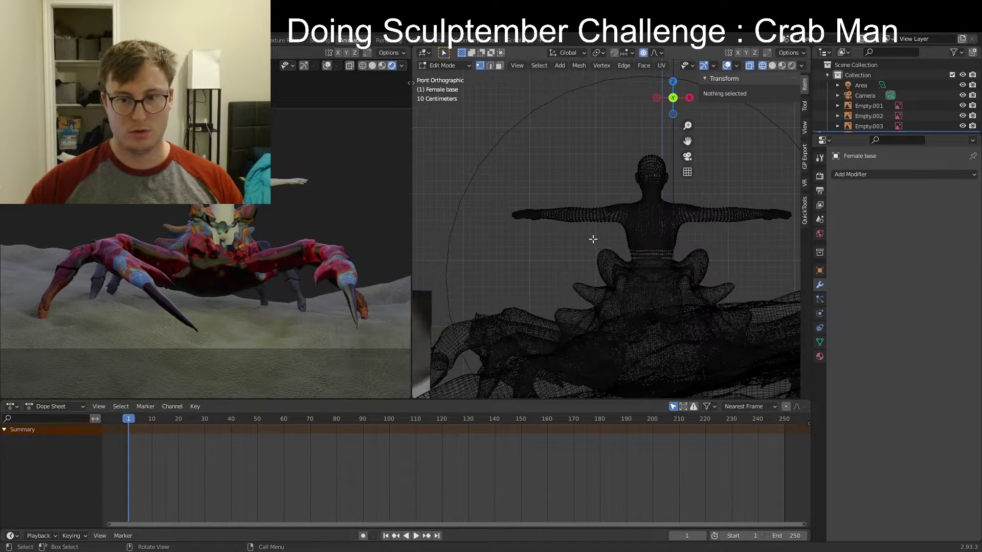
pyautogui.click(640, 302)
pyautogui.moveTo(584, 292); pyautogui.dragTo(692, 329)
pyautogui.press('x')
pyautogui.click(711, 343)
pyautogui.press('Tab')
pyautogui.moveTo(702, 336)
pyautogui.mouseDown(button='middle')
pyautogui.moveTo(493, 311)
pyautogui.moveTo(579, 263)
pyautogui.mouseUp(button='middle')
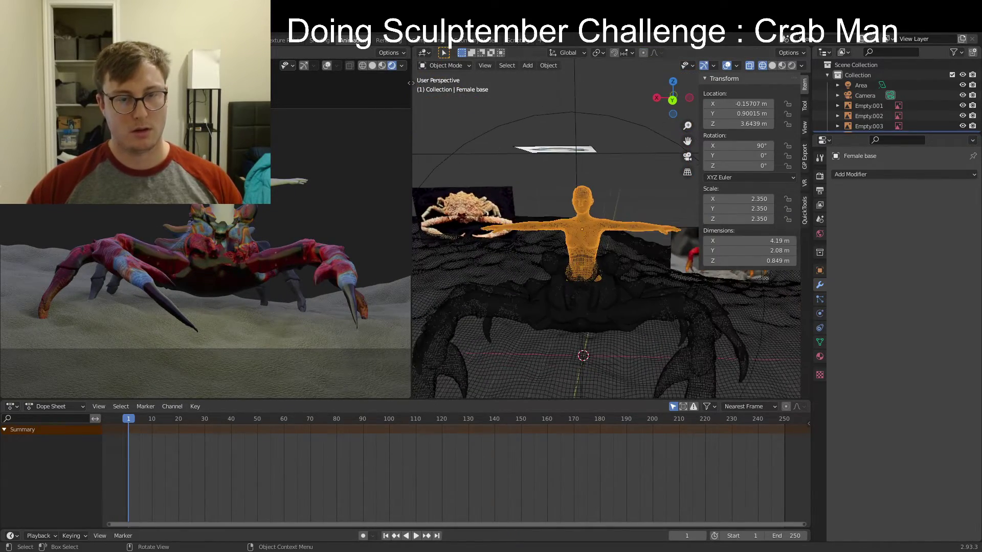
# Check how the torso sits on the crab in the large rendered view and save the file
pyautogui.click(446, 65)
pyautogui.click(437, 98)
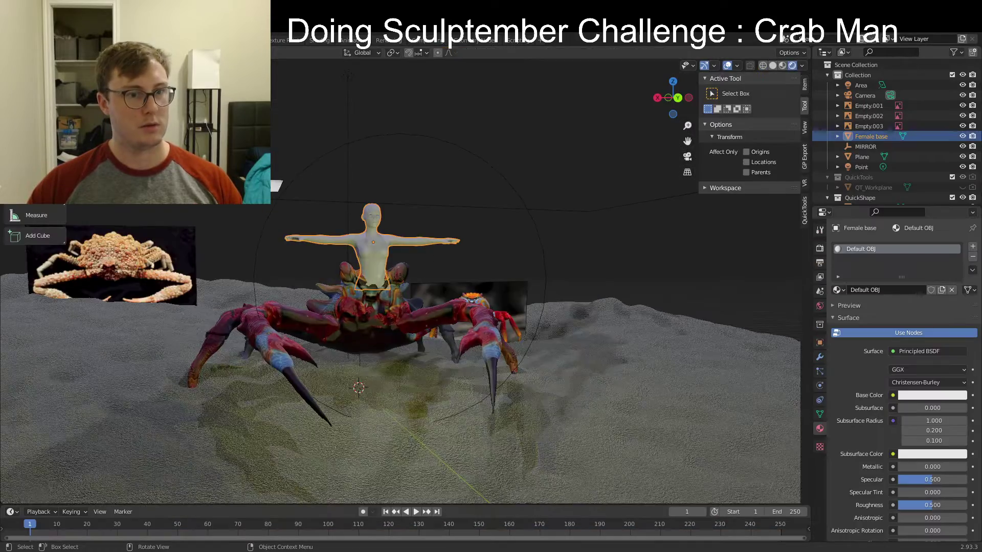
pyautogui.scroll(5, 437, 270)
pyautogui.moveTo(437, 270); pyautogui.dragTo(355, 261, button='middle')
pyautogui.scroll(3, 484, 311)
pyautogui.hotkey('ctrl', 's')
pyautogui.scroll(-6, 484, 311)
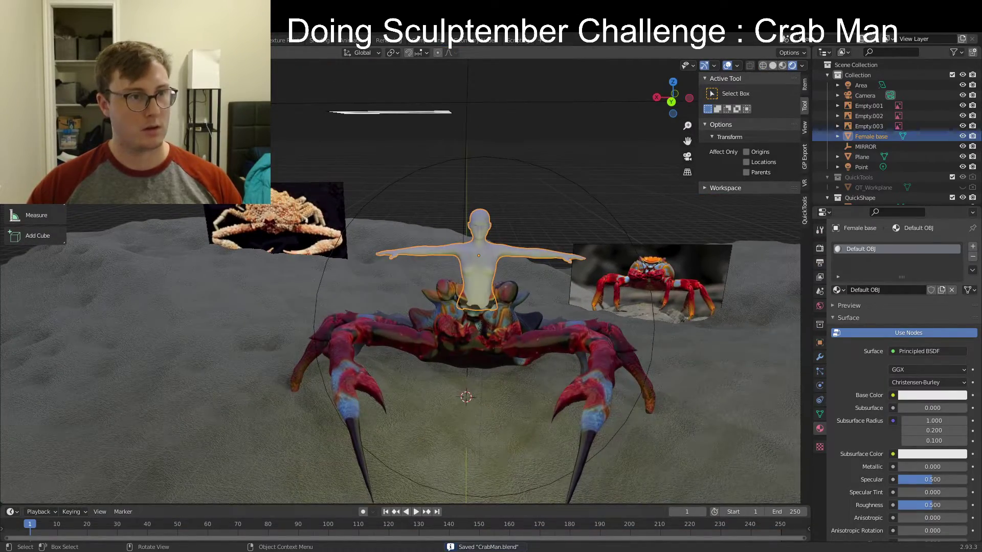
# Sculpt the human torso with the Pose brush, bending both arms down toward the crab's body
pyautogui.hotkey('ctrl', 'Tab')
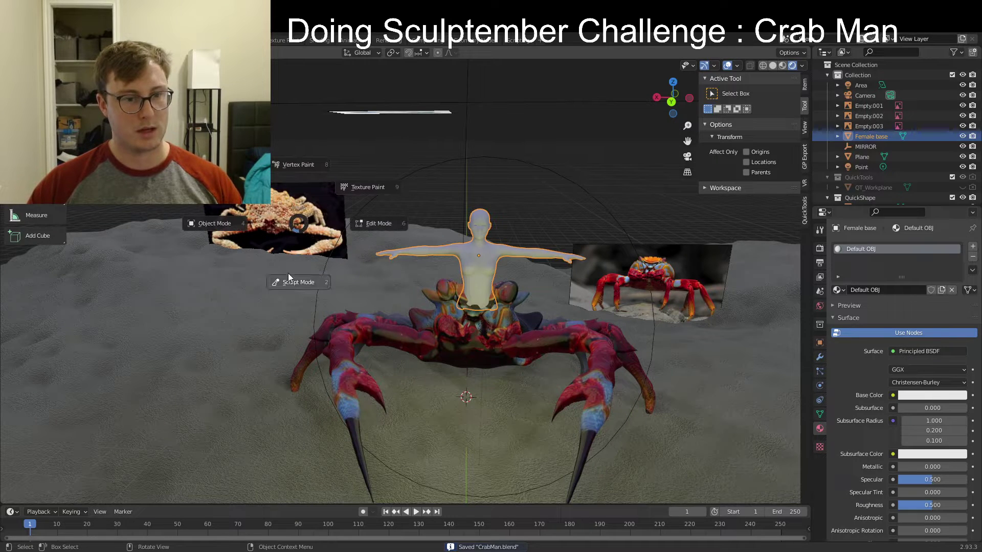
pyautogui.click(288, 273)
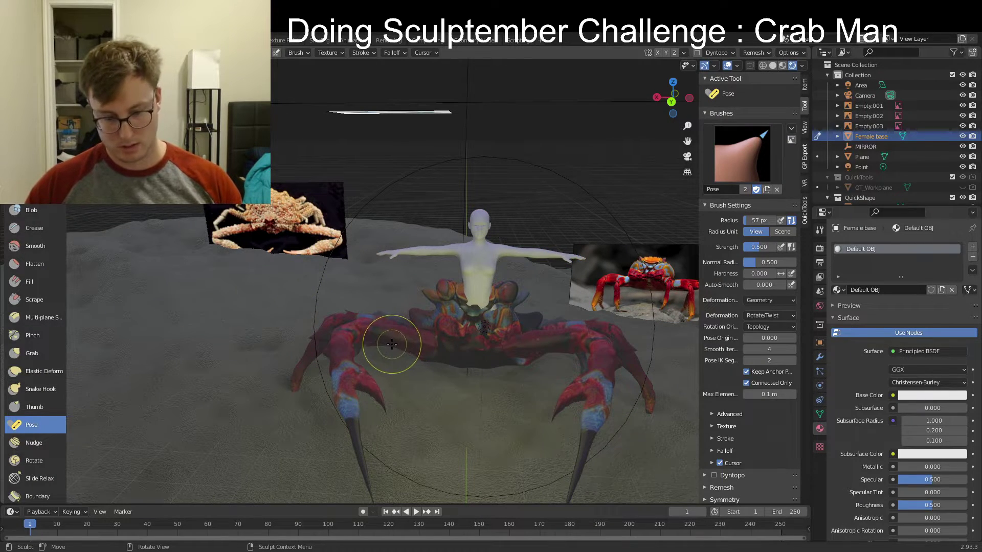
pyautogui.press(']')
pyautogui.press(']')
pyautogui.press(']')
pyautogui.press(']')
pyautogui.press('f')
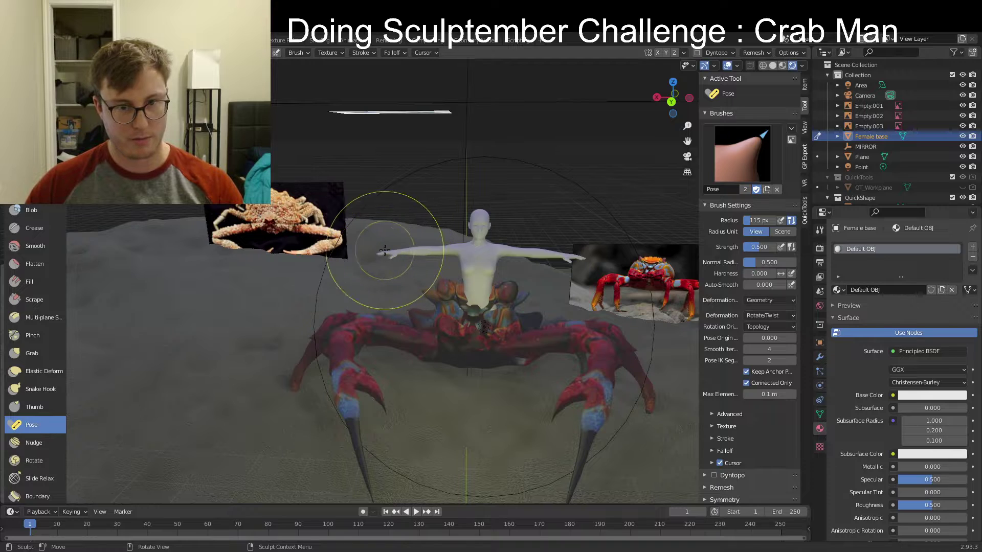
pyautogui.click(392, 256)
pyautogui.moveTo(395, 252)
pyautogui.mouseDown()
pyautogui.moveTo(453, 305)
pyautogui.moveTo(435, 306)
pyautogui.mouseUp()
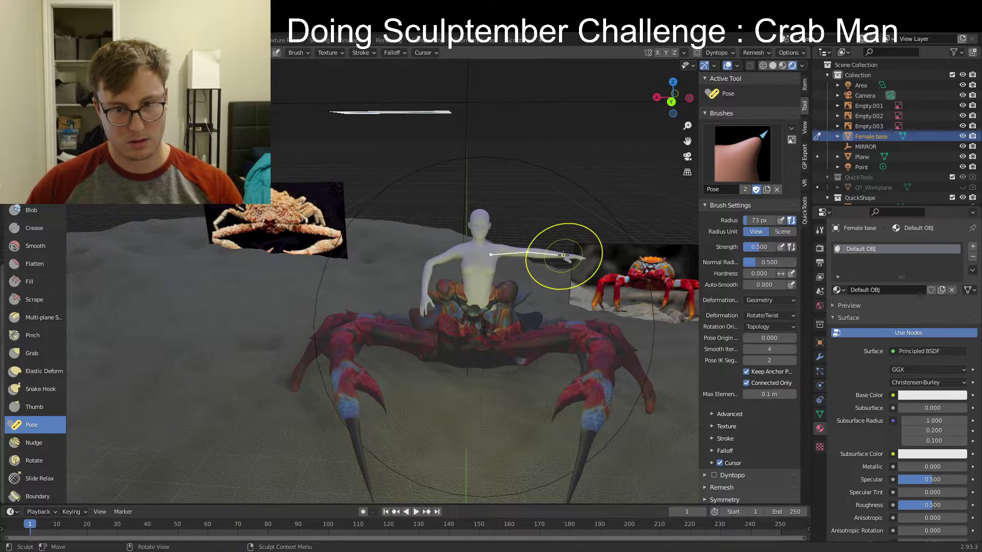
pyautogui.moveTo(555, 256); pyautogui.dragTo(532, 296)
# In side view, lean the torso's head and upper body forward with the Pose brush
pyautogui.moveTo(535, 288); pyautogui.dragTo(420, 277, button='middle')
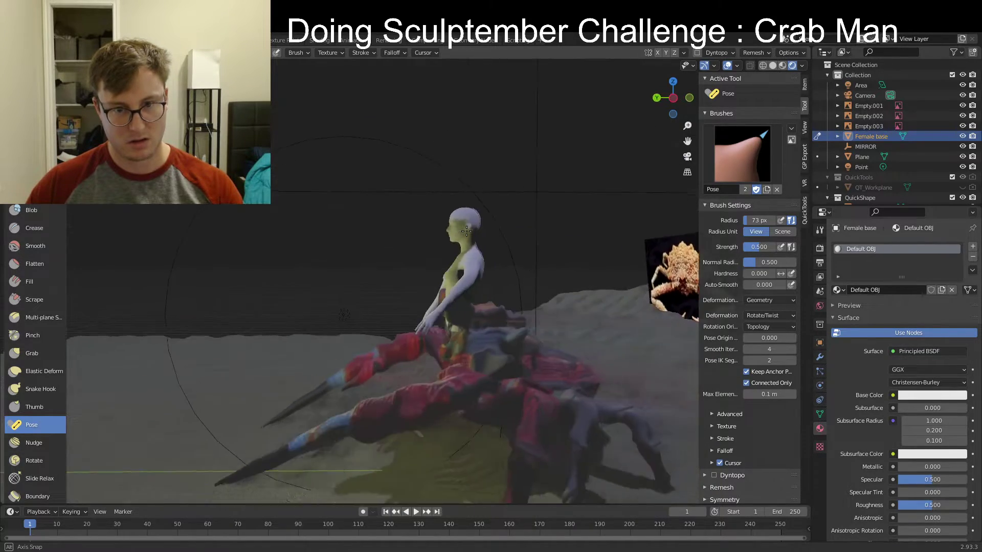
pyautogui.click(674, 98)
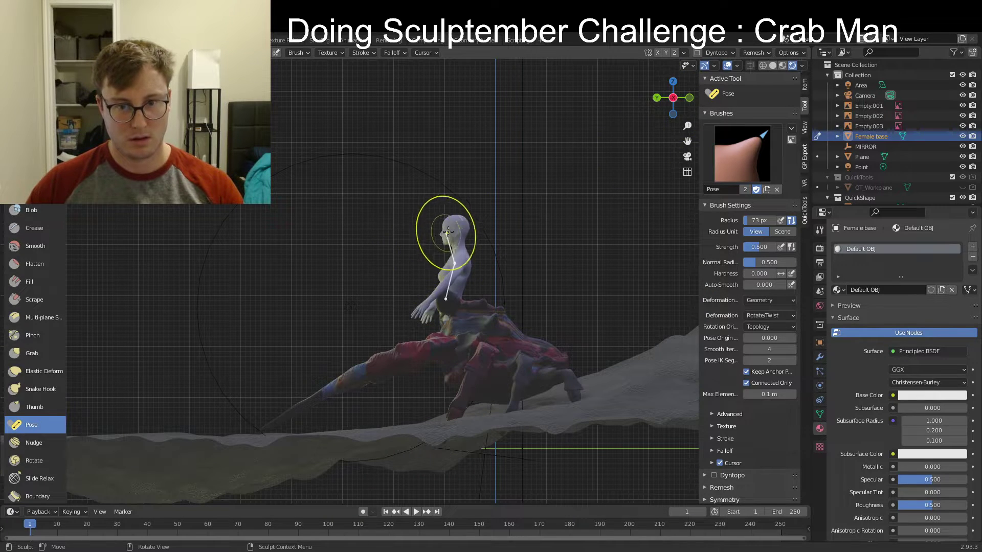
pyautogui.moveTo(452, 226); pyautogui.dragTo(426, 227)
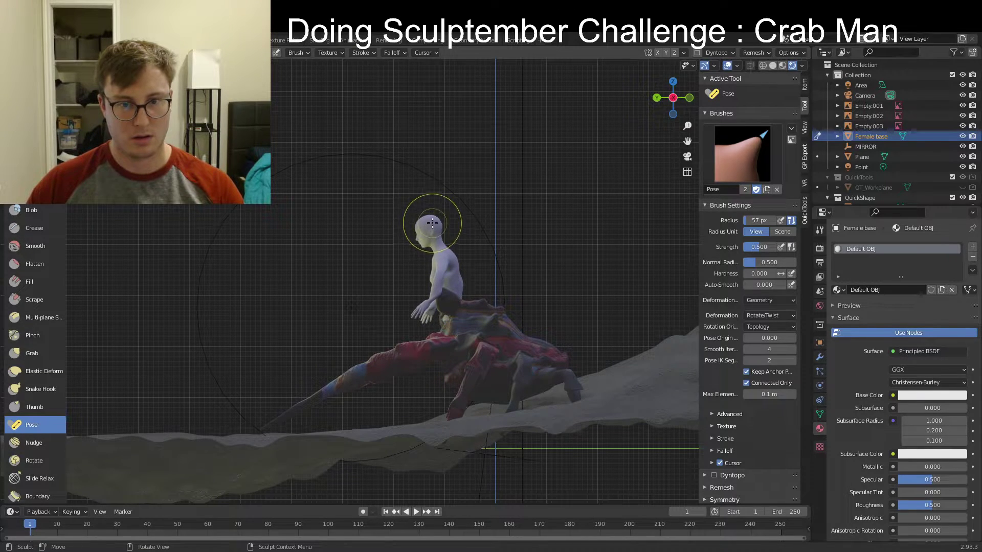
# Inspect the posed torso up close from the front and save the file
pyautogui.moveTo(431, 248)
pyautogui.mouseDown(button='middle')
pyautogui.moveTo(449, 271)
pyautogui.moveTo(452, 260)
pyautogui.mouseUp(button='middle')
pyautogui.moveTo(487, 227); pyautogui.dragTo(469, 278, button='middle')
pyautogui.scroll(8, 456, 277)
pyautogui.hotkey('ctrl', 's')
pyautogui.scroll(-3, 468, 277)
pyautogui.scroll(-5, 468, 276)
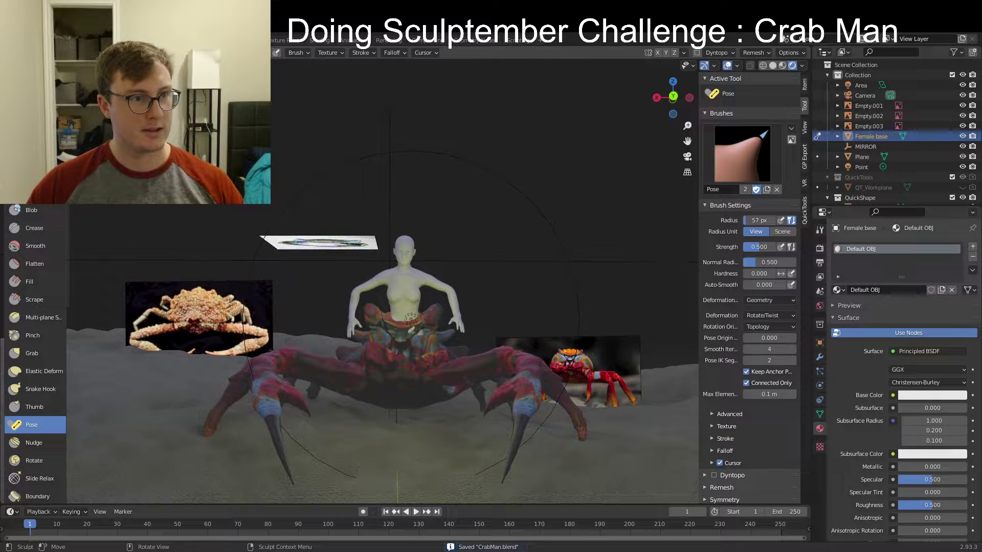
# Return to Object Mode and duplicate the crab's main body straight up to above the human torso
pyautogui.hotkey('ctrl', 'Tab')
pyautogui.click(412, 320)
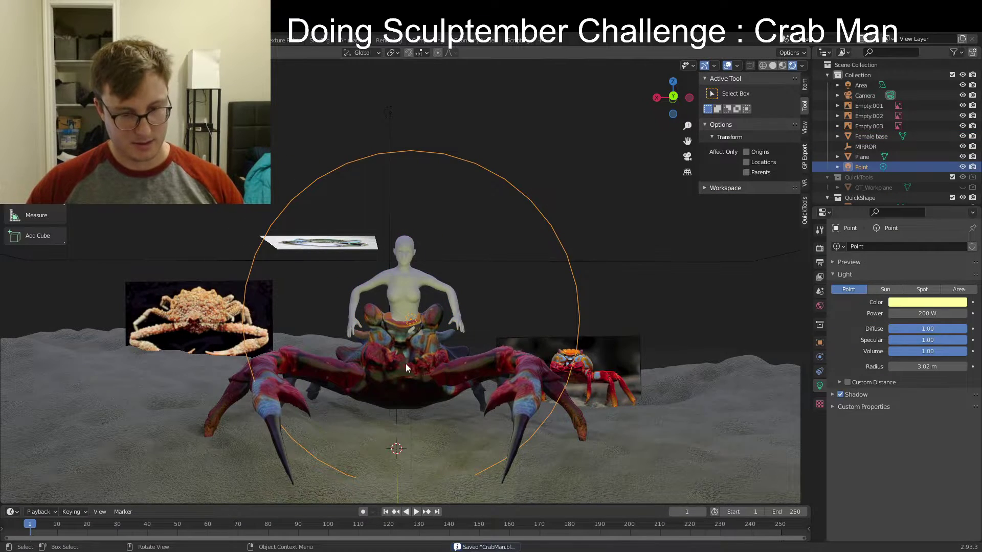
pyautogui.click(410, 366)
pyautogui.hotkey('shift', 'd')
pyautogui.press('z')
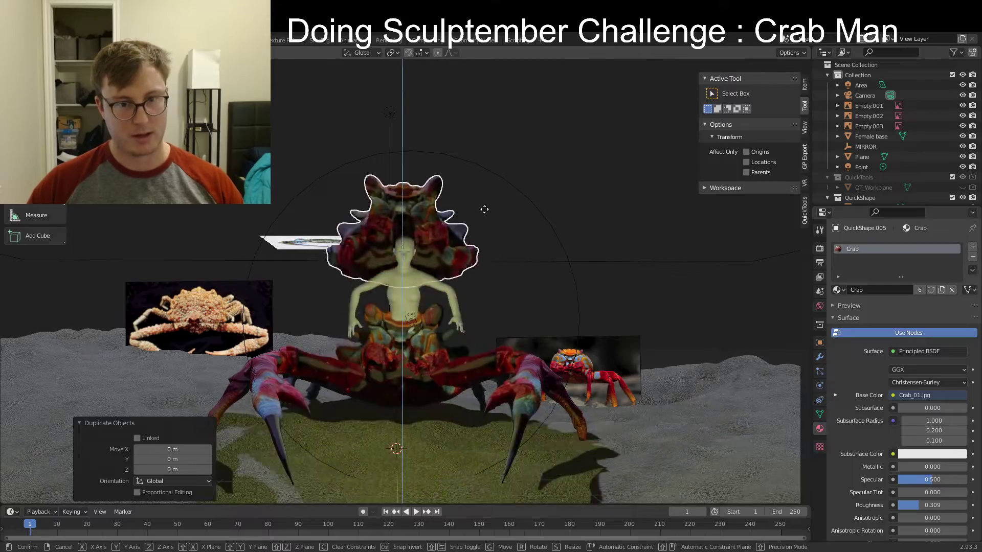
pyautogui.click(493, 236)
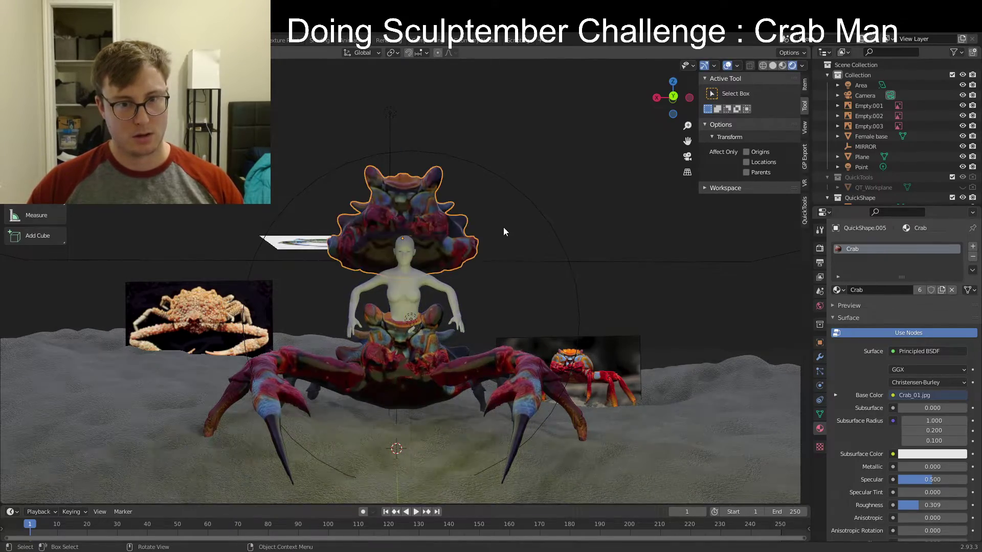
# Scale the duplicated crab body to about 0.353 and fit it over the torso's head in side view
pyautogui.press('s')
pyautogui.click(413, 269)
pyautogui.moveTo(413, 270); pyautogui.dragTo(621, 149, button='middle')
pyautogui.click(674, 99)
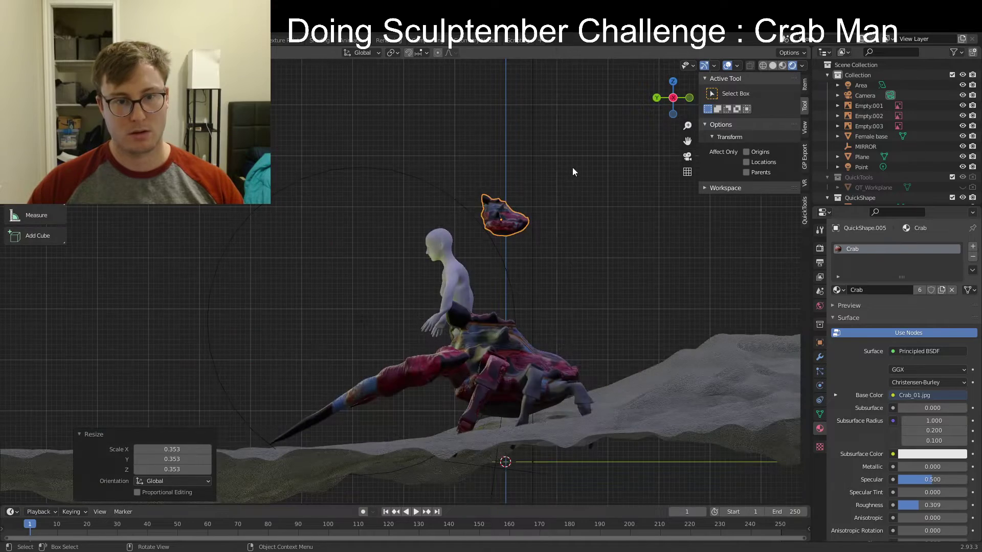
pyautogui.click(674, 101)
pyautogui.press('g')
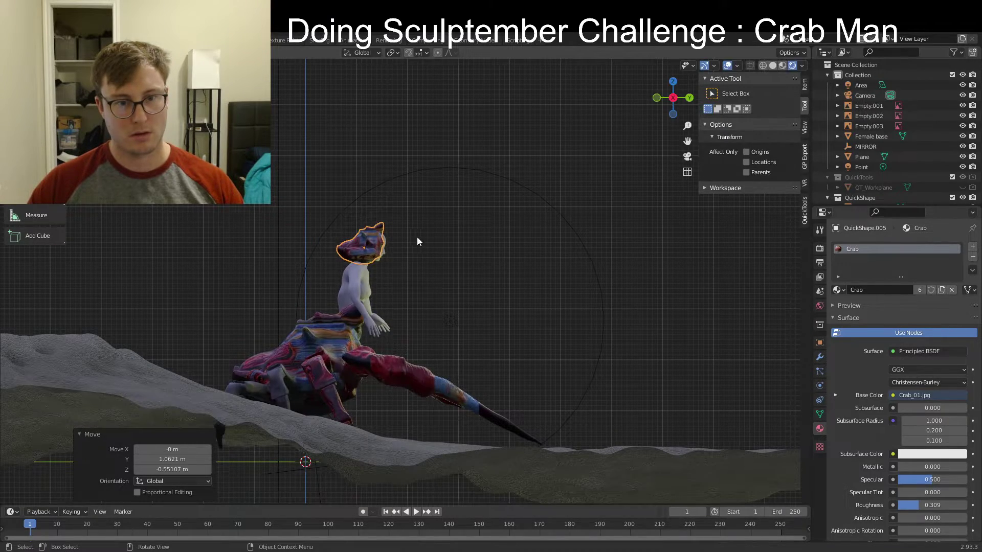
# Duplicate the head shell, place the copy behind the torso's back, and shift it about -0.109 m along Y
pyautogui.hotkey('shift', 'd')
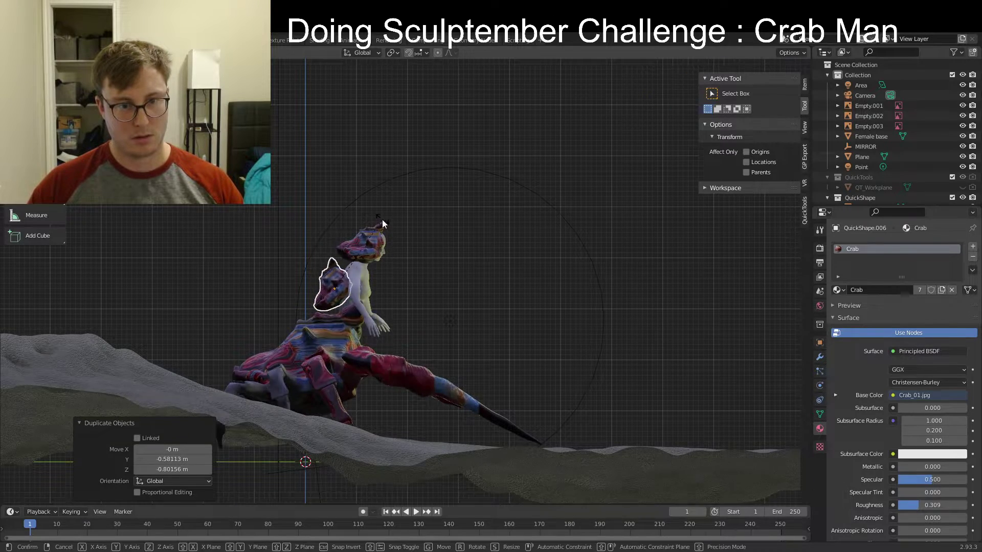
pyautogui.press('z')
pyautogui.press('z')
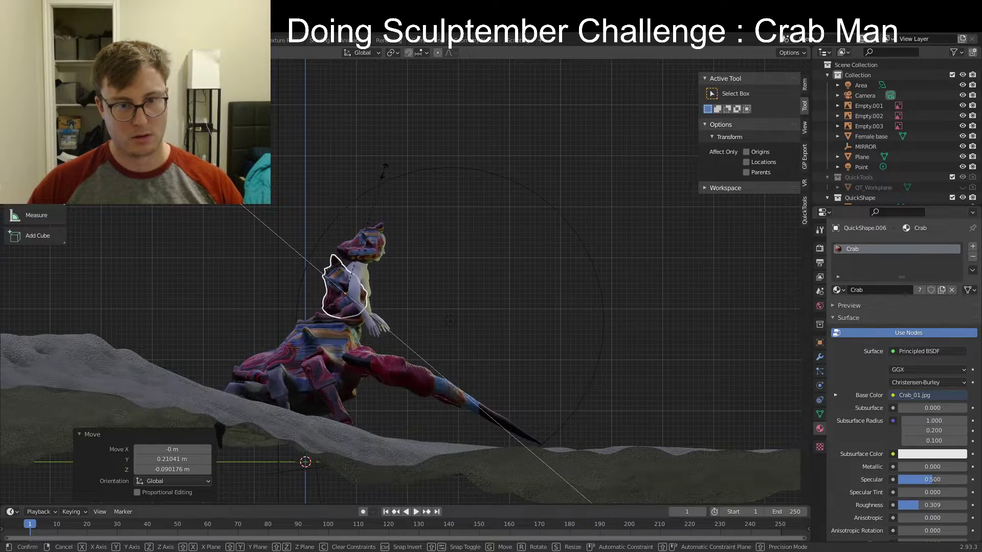
pyautogui.press('z')
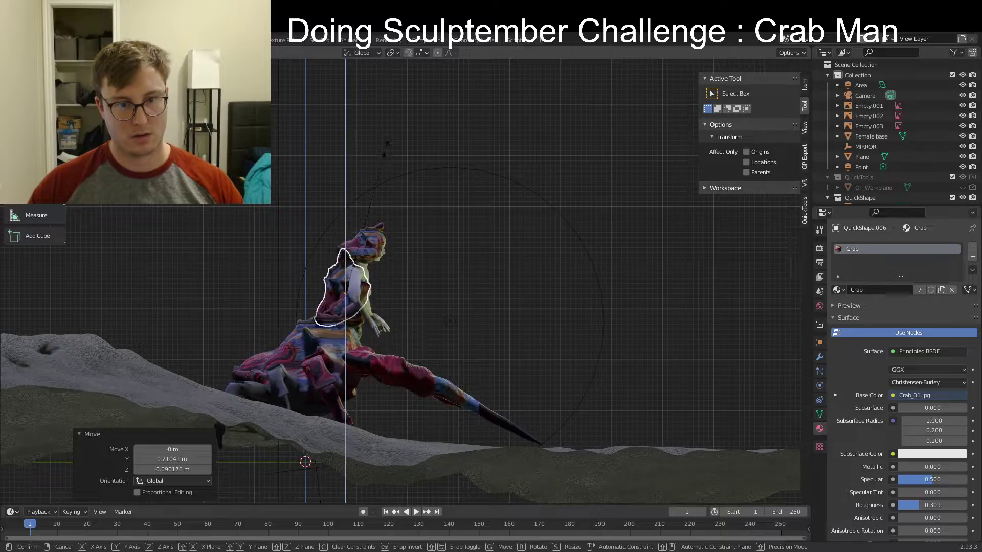
pyautogui.click(389, 133)
pyautogui.moveTo(429, 245); pyautogui.dragTo(391, 306, button='middle')
pyautogui.press('g')
pyautogui.press('y')
pyautogui.click(468, 316)
# Widen the back shell along the X axis by a factor of about 1.675
pyautogui.press('s')
pyautogui.press('x')
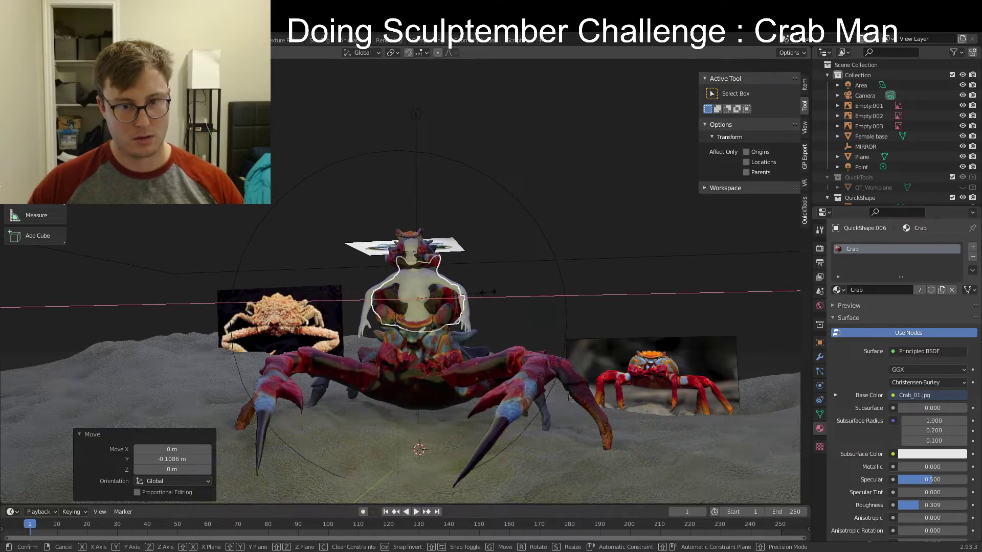
pyautogui.click(488, 292)
pyautogui.moveTo(460, 293)
pyautogui.mouseDown(button='middle')
pyautogui.moveTo(481, 280)
pyautogui.moveTo(483, 299)
pyautogui.moveTo(454, 286)
pyautogui.moveTo(445, 295)
pyautogui.mouseUp(button='middle')
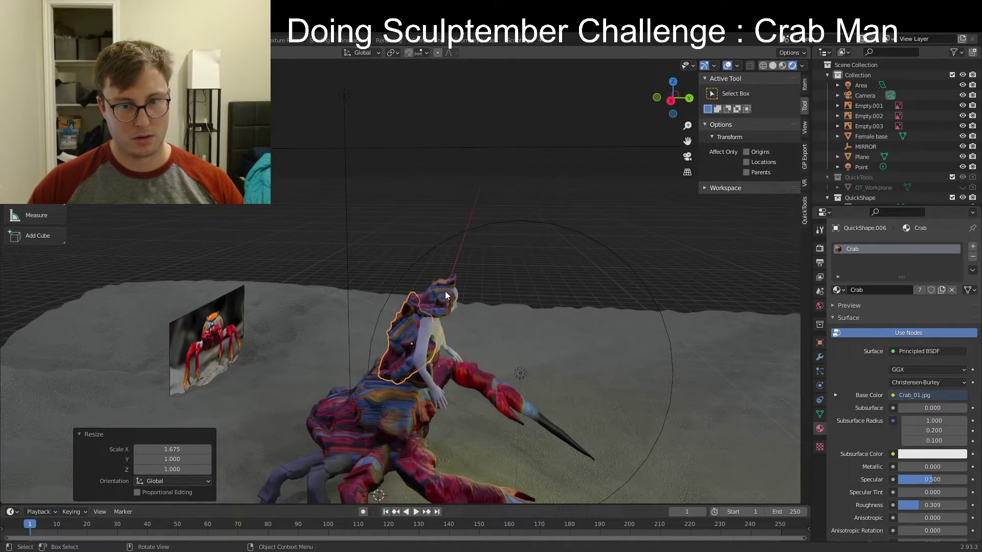
# In side view, tilt the shell by about 4.7° and reposition the head shell on the torso's head
pyautogui.click(668, 99)
pyautogui.press('r')
pyautogui.click(533, 226)
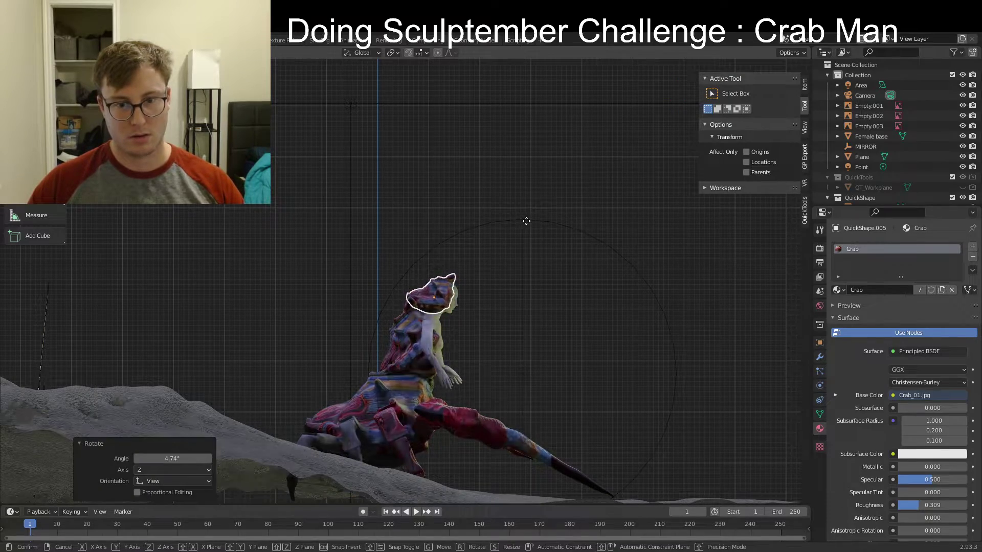
pyautogui.click(526, 221)
pyautogui.moveTo(526, 221); pyautogui.dragTo(446, 292, button='middle')
# Narrow the back shell along the X axis by a factor of about 0.57
pyautogui.click(443, 295)
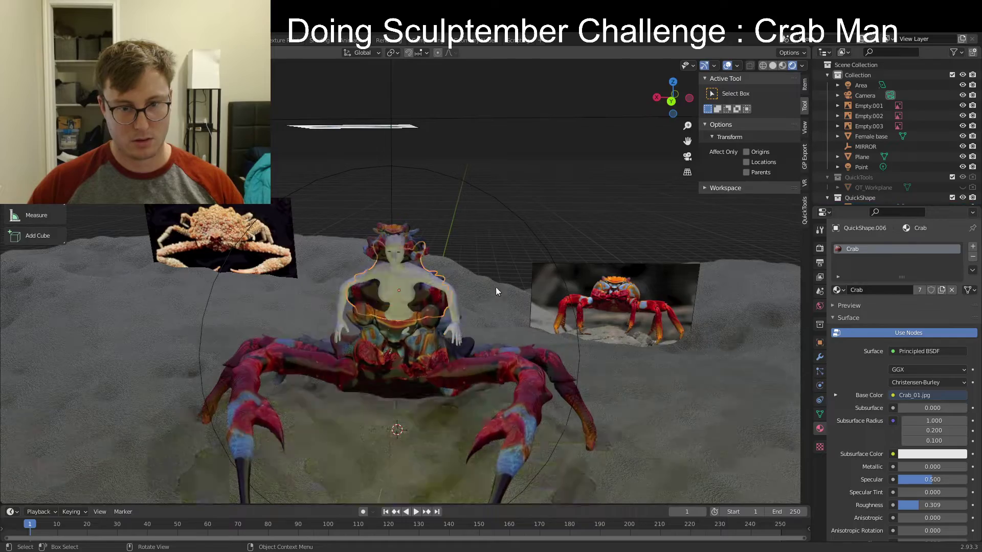
pyautogui.press('r')
pyautogui.press('x')
pyautogui.click(465, 281)
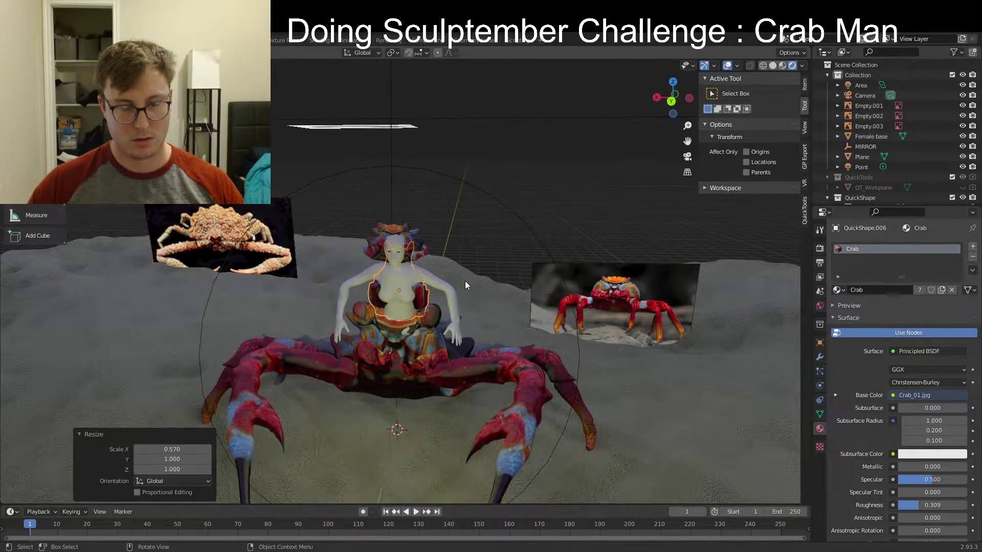
pyautogui.moveTo(465, 281); pyautogui.dragTo(377, 296, button='middle')
# Duplicate the crab's front claw arms and move the copy up beside the human torso
pyautogui.click(317, 349)
pyautogui.moveTo(317, 350); pyautogui.dragTo(420, 263, button='middle')
pyautogui.hotkey('shift', 'd')
pyautogui.click(390, 311)
pyautogui.press('g')
pyautogui.click(466, 156)
# Rotate the duplicated claw arms by about -50.7° and scale them to fit the torso's shoulders
pyautogui.press('r')
pyautogui.click(460, 138)
pyautogui.press('s')
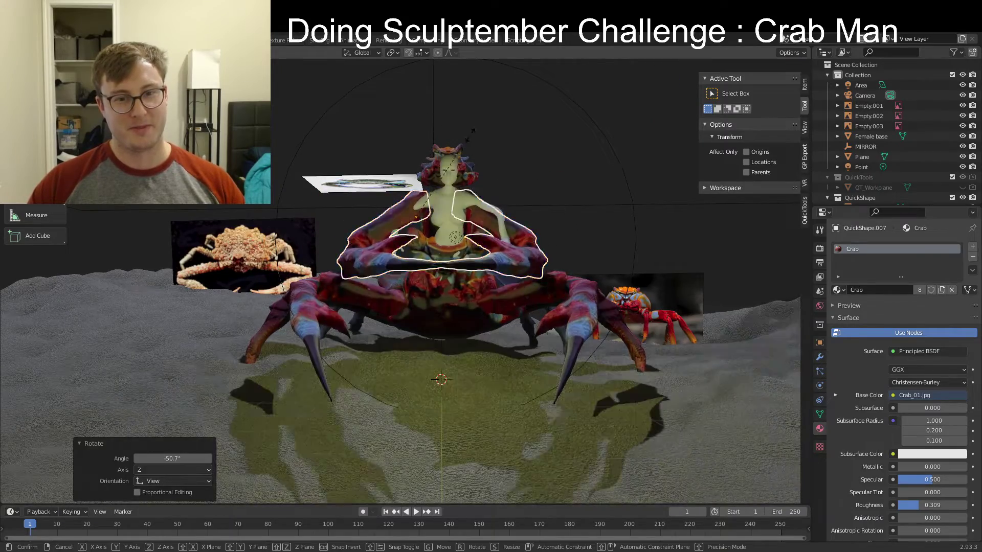
pyautogui.click(445, 224)
# Rotate the duplicated claw arms by about -11.4°, fine-tune their tilt, and move them against the torso's shoulders
pyautogui.moveTo(445, 224)
pyautogui.mouseDown(button='middle')
pyautogui.moveTo(583, 245)
pyautogui.moveTo(416, 248)
pyautogui.moveTo(505, 239)
pyautogui.moveTo(371, 223)
pyautogui.moveTo(285, 230)
pyautogui.moveTo(456, 228)
pyautogui.mouseUp(button='middle')
pyautogui.press('r')
pyautogui.click(434, 227)
pyautogui.press('r')
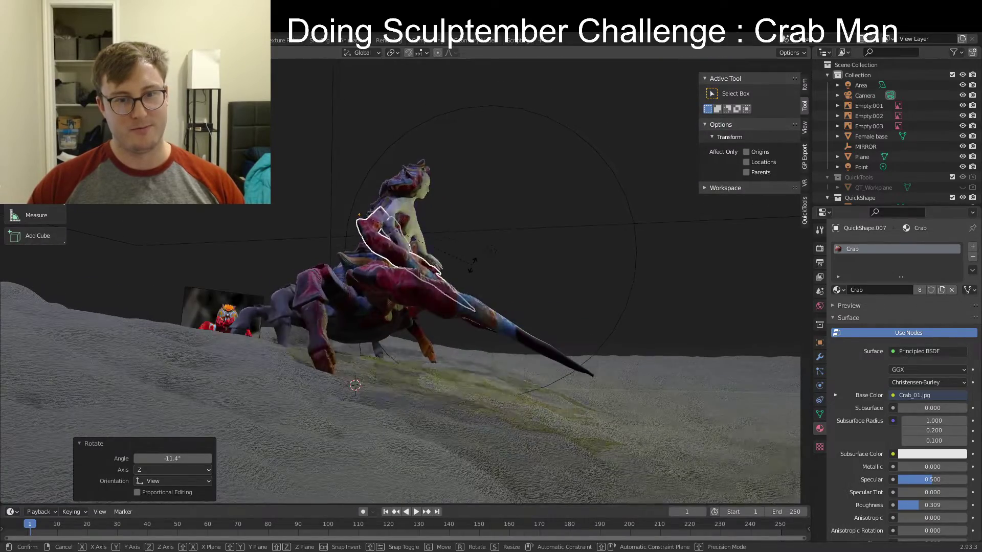
pyautogui.click(449, 268)
pyautogui.press('g')
pyautogui.click(486, 260)
# Rotate the duplicated claw arms by about 24.9°, adjust their angle again, and reposition them behind the shoulders
pyautogui.moveTo(486, 260); pyautogui.dragTo(492, 215, button='middle')
pyautogui.press('r')
pyautogui.click(404, 288)
pyautogui.press('r')
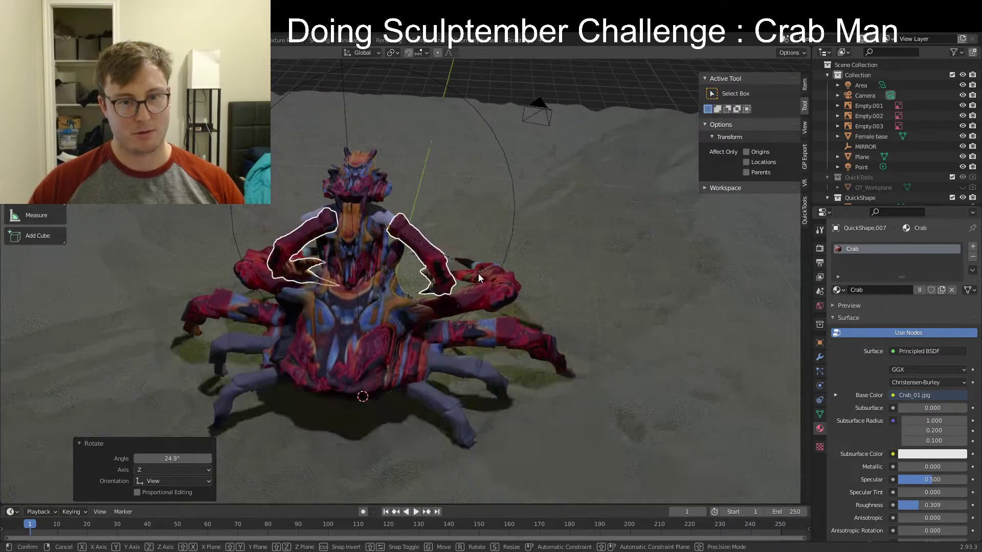
pyautogui.click(440, 264)
pyautogui.press('g')
pyautogui.click(439, 265)
# Rotate the duplicated claw arms by about 20.5° and move them into line with the human arms
pyautogui.moveTo(440, 264); pyautogui.dragTo(358, 241, button='middle')
pyautogui.press('g')
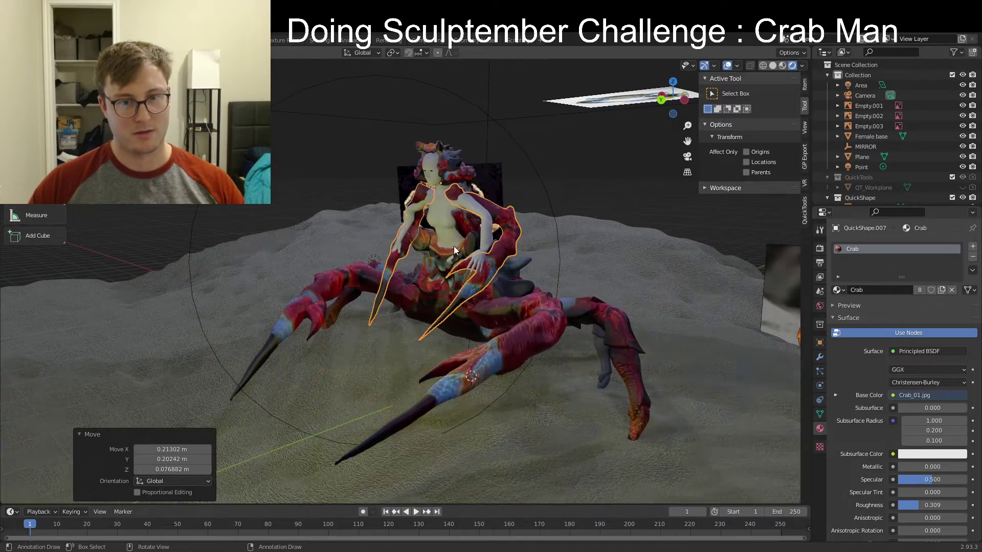
pyautogui.click(450, 263)
pyautogui.press('g')
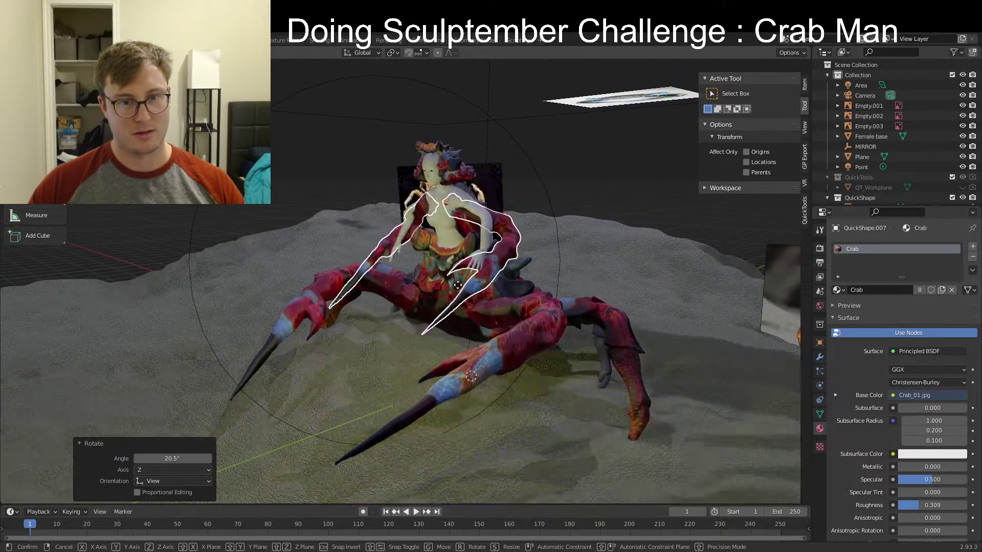
pyautogui.click(399, 247)
# Sculpt the duplicated claw arms with the Pose brush, pulling their upper ends back behind the shoulders
pyautogui.moveTo(399, 247); pyautogui.dragTo(401, 222, button='middle')
pyautogui.hotkey('ctrl', 'Tab')
pyautogui.click(379, 280)
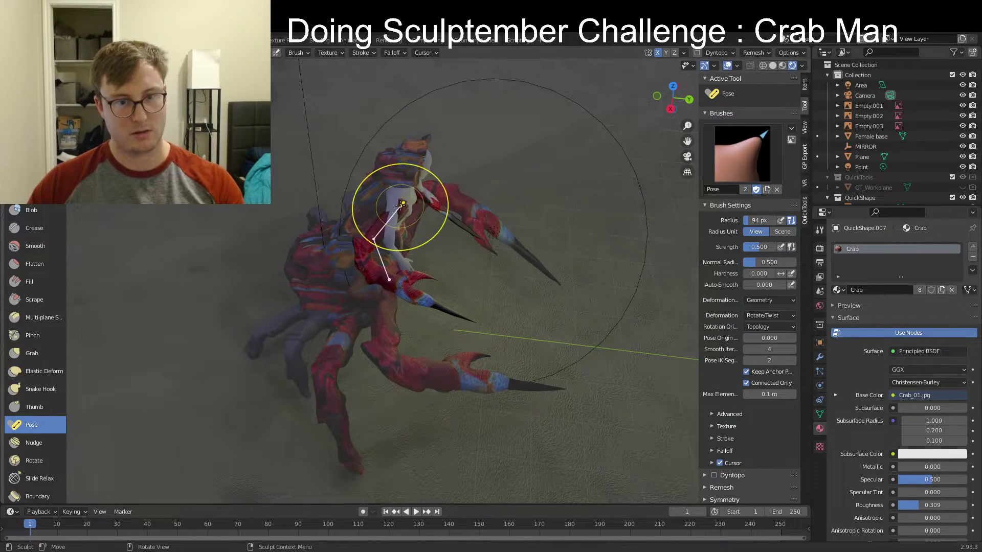
pyautogui.moveTo(400, 206); pyautogui.dragTo(377, 203)
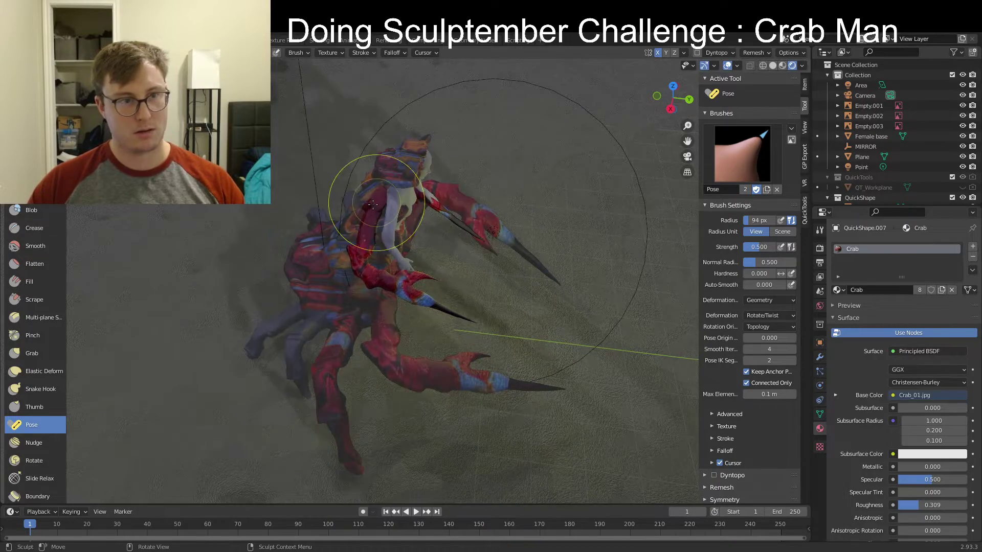
# Undo the last Pose brush stroke on the duplicated claw arms and return to Object Mode
pyautogui.hotkey('ctrl', 'z')
pyautogui.hotkey('ctrl', 'Tab')
pyautogui.moveTo(466, 268); pyautogui.dragTo(392, 230, button='middle')
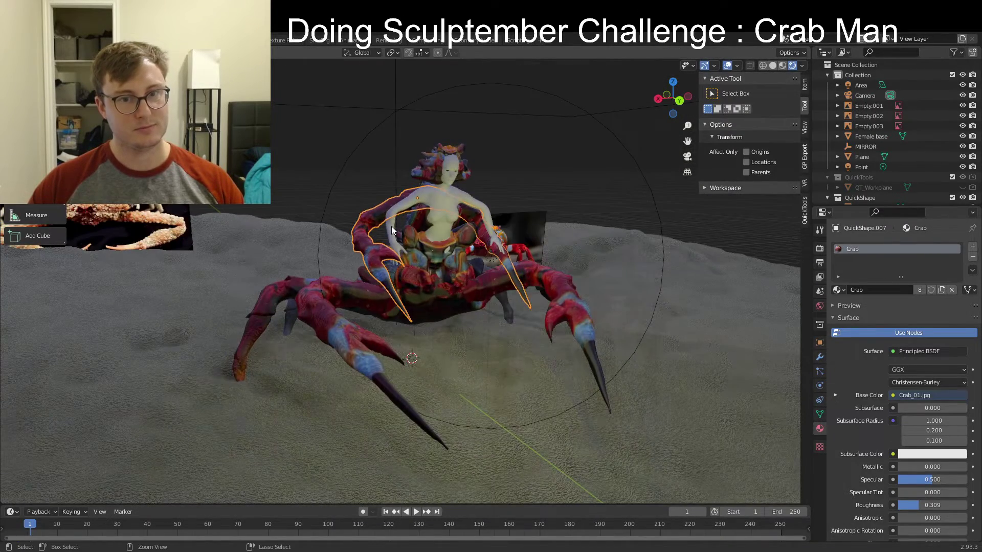
# Rotate the duplicated claw arms by about 17° around global X and about -33° around global Z
pyautogui.click(350, 41)
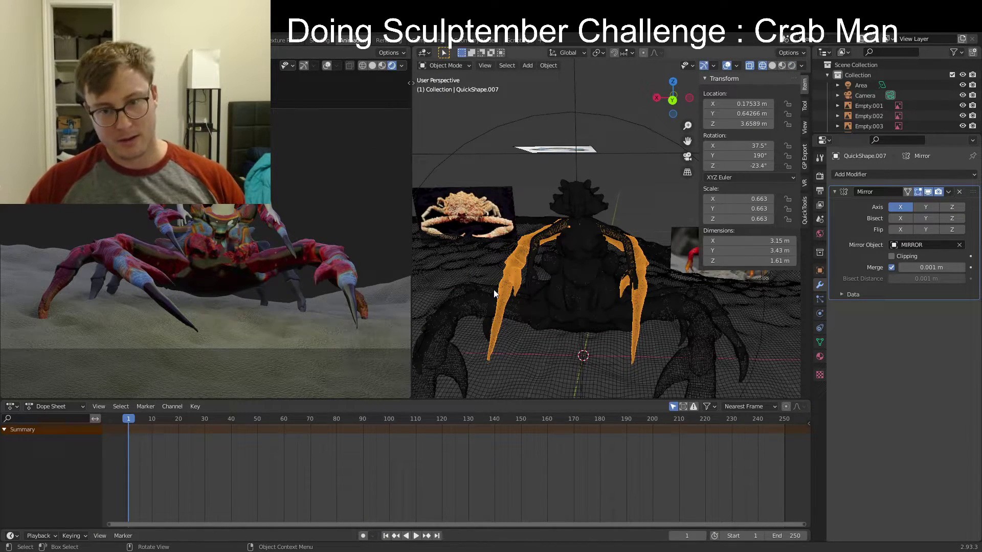
pyautogui.press('r')
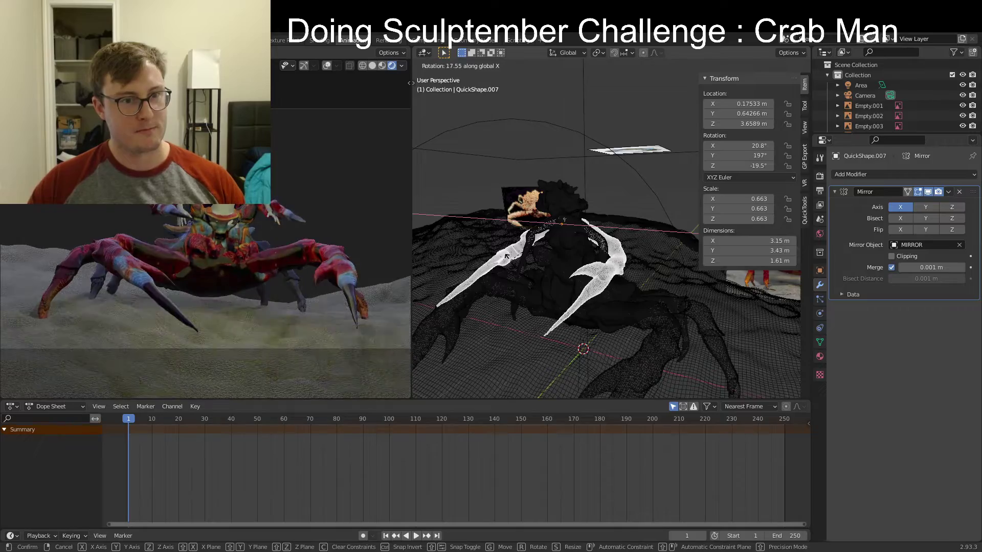
pyautogui.click(510, 266)
pyautogui.moveTo(545, 272); pyautogui.dragTo(642, 309, button='middle')
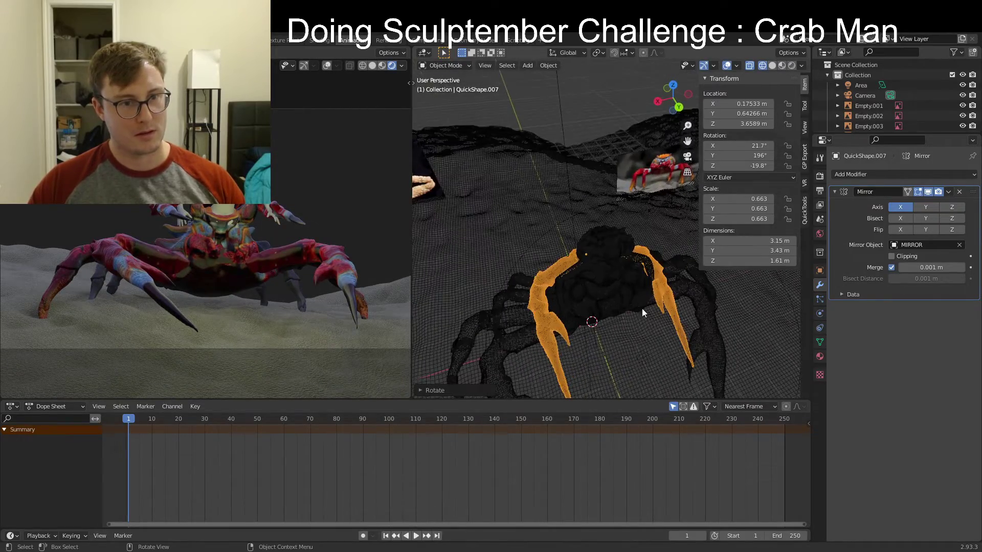
pyautogui.press('r')
pyautogui.press('z')
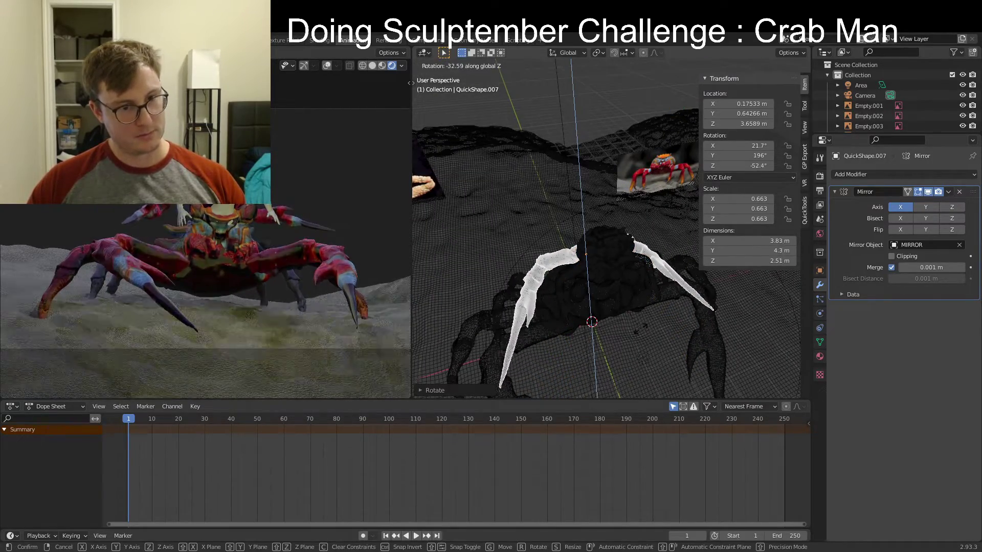
pyautogui.click(641, 323)
# Rotate the claw arms about 20.4° from a side view so they slope outward behind the shoulders, and save the file
pyautogui.moveTo(620, 310); pyautogui.dragTo(708, 279, button='middle')
pyautogui.press('r')
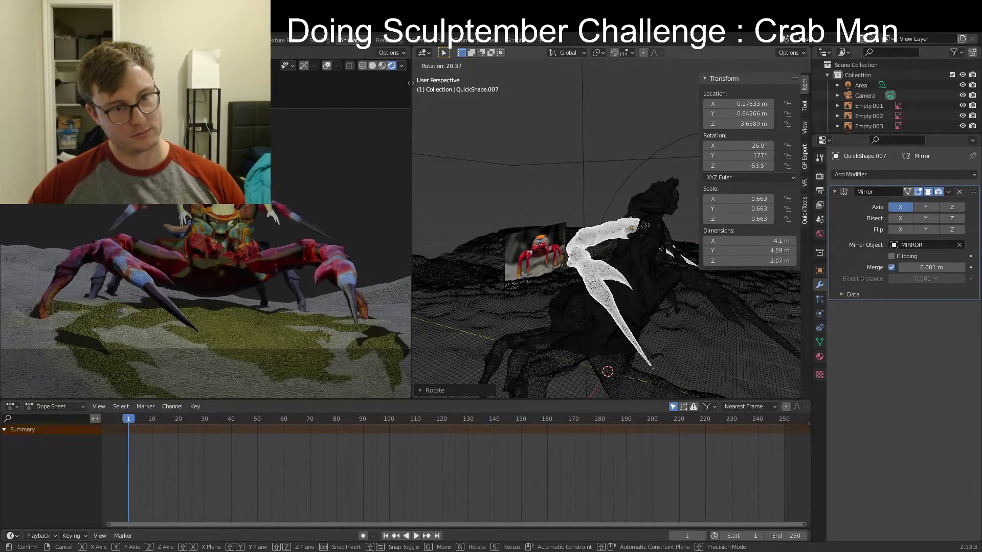
pyautogui.click(646, 292)
pyautogui.moveTo(646, 293); pyautogui.dragTo(584, 259, button='middle')
pyautogui.hotkey('ctrl', 's')
# Assign the existing Crab material to the human torso
pyautogui.click(567, 242)
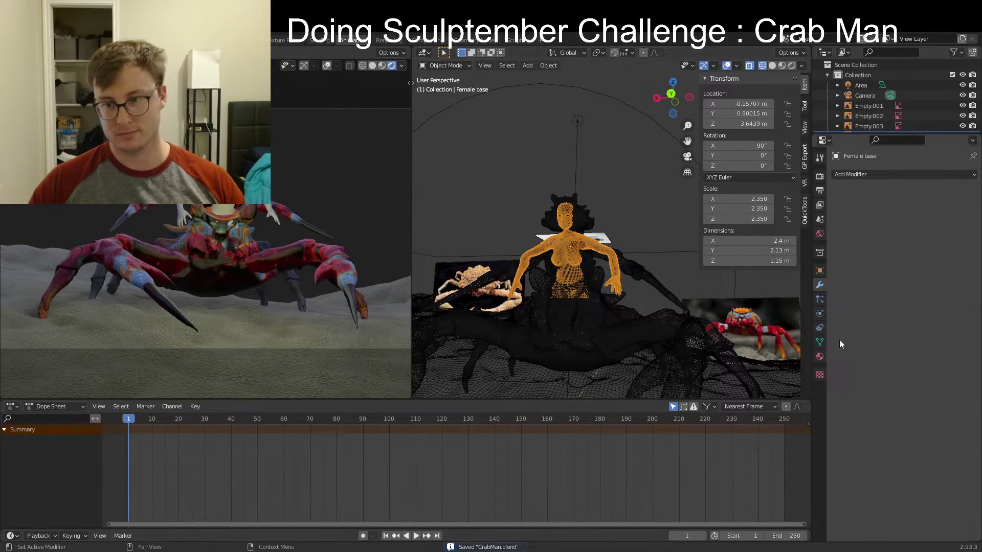
pyautogui.click(820, 357)
pyautogui.click(839, 218)
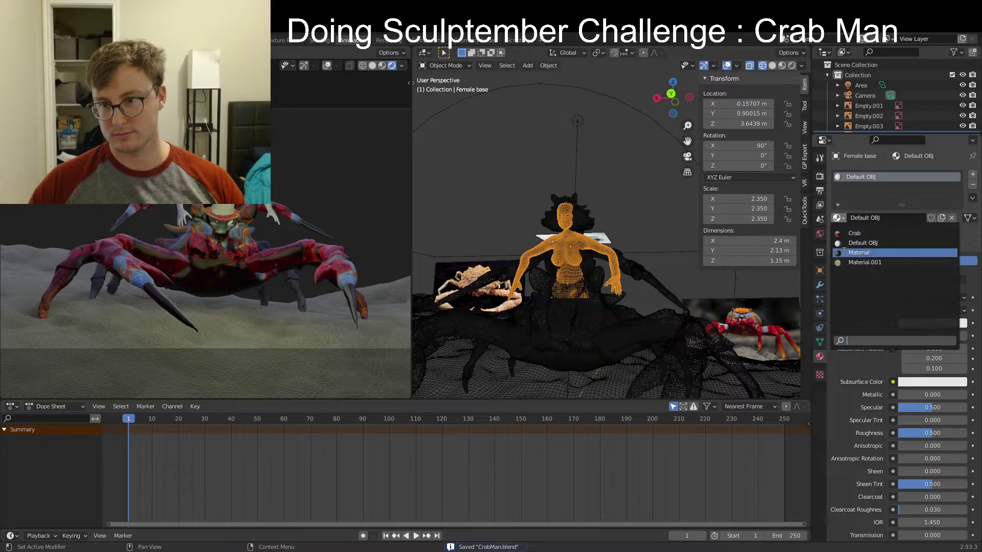
pyautogui.click(851, 233)
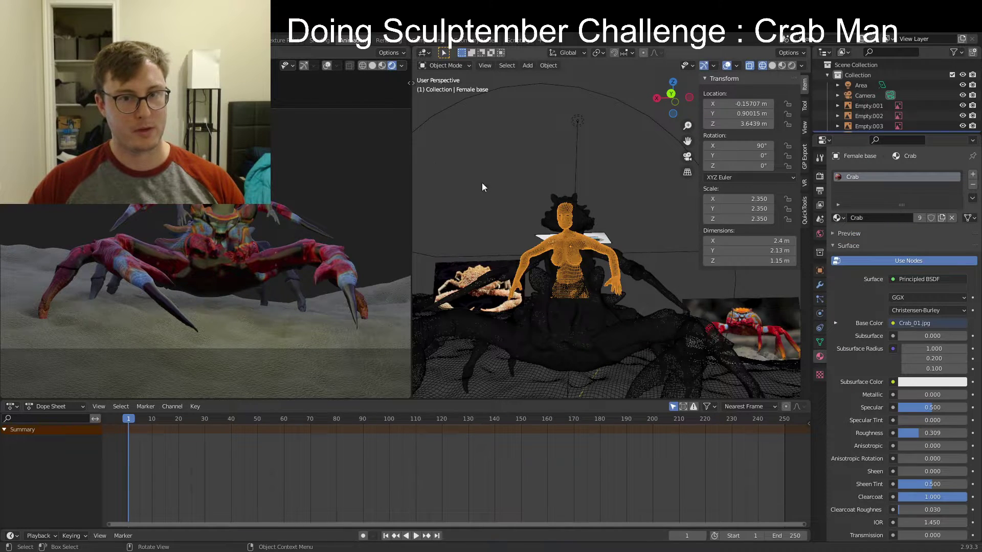
# Unwrap the whole torso mesh by projecting its UVs from the orthographic back view
pyautogui.click(673, 95)
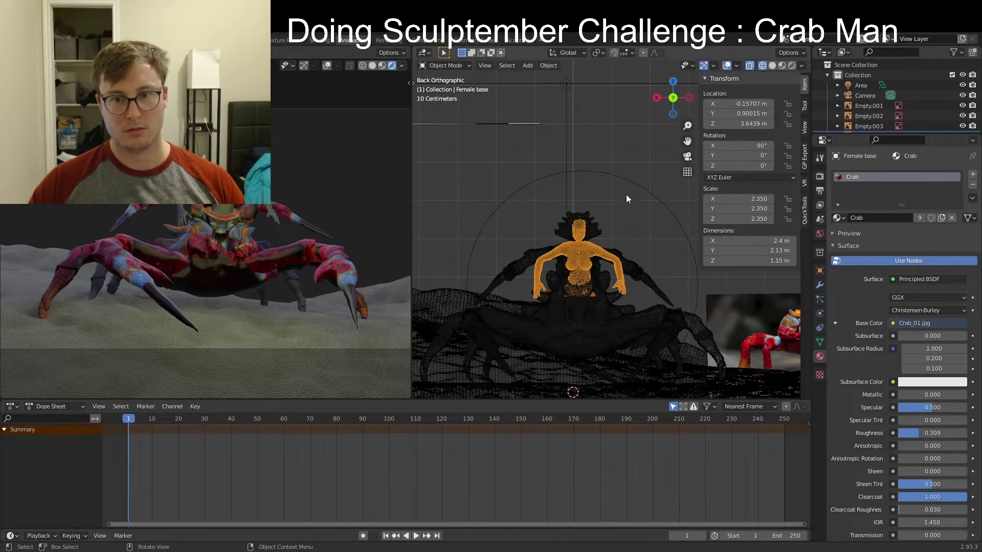
pyautogui.press('Tab')
pyautogui.press('a')
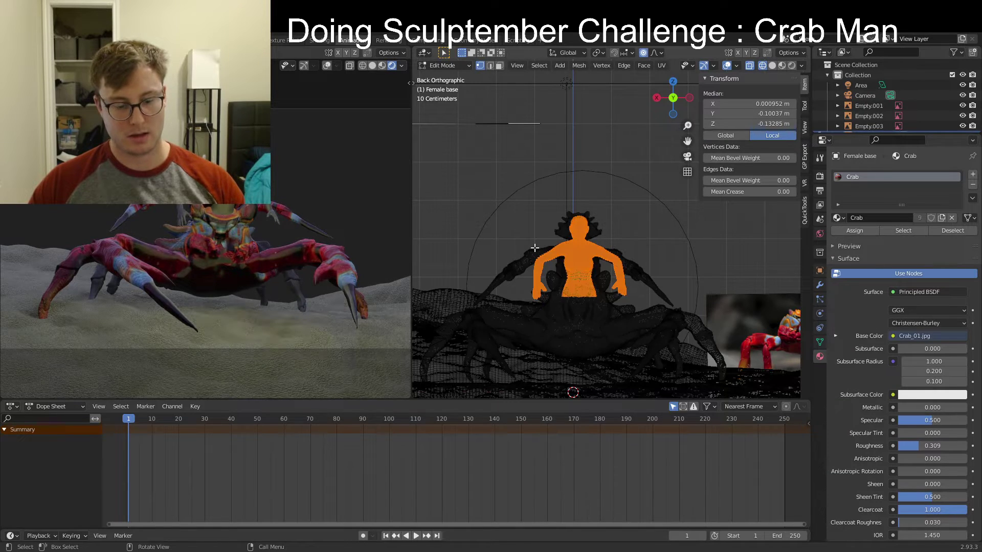
pyautogui.press('u')
pyautogui.click(535, 248)
pyautogui.press('Tab')
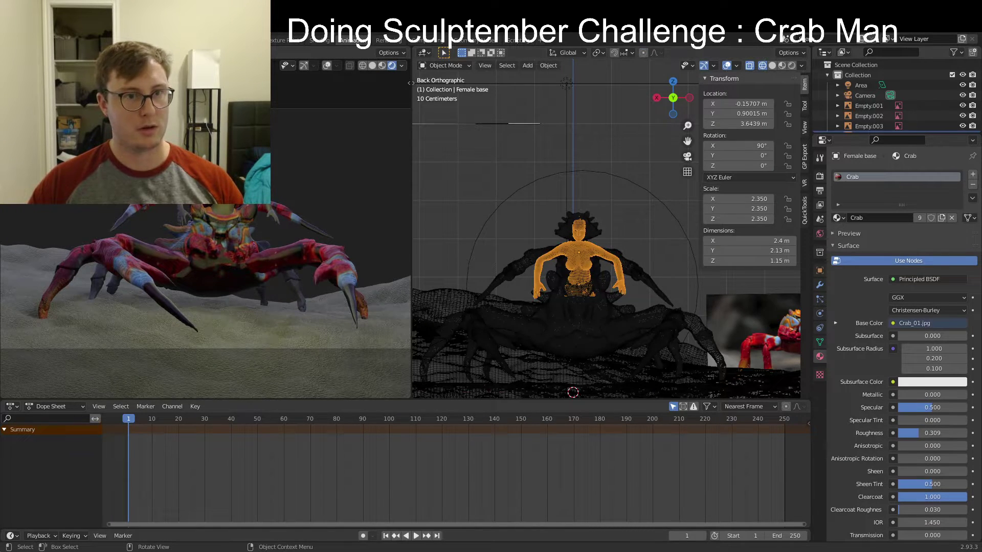
# Move the torso's UVs onto the crab's body in the texture image and scale them to cover its central red area
pyautogui.click(242, 40)
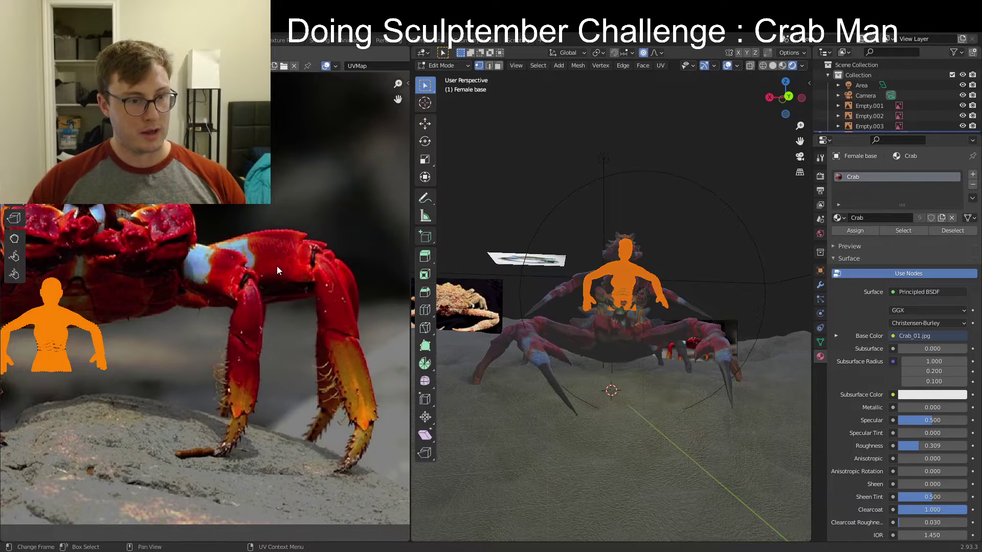
pyautogui.moveTo(110, 330); pyautogui.dragTo(230, 302, button='middle')
pyautogui.press('g')
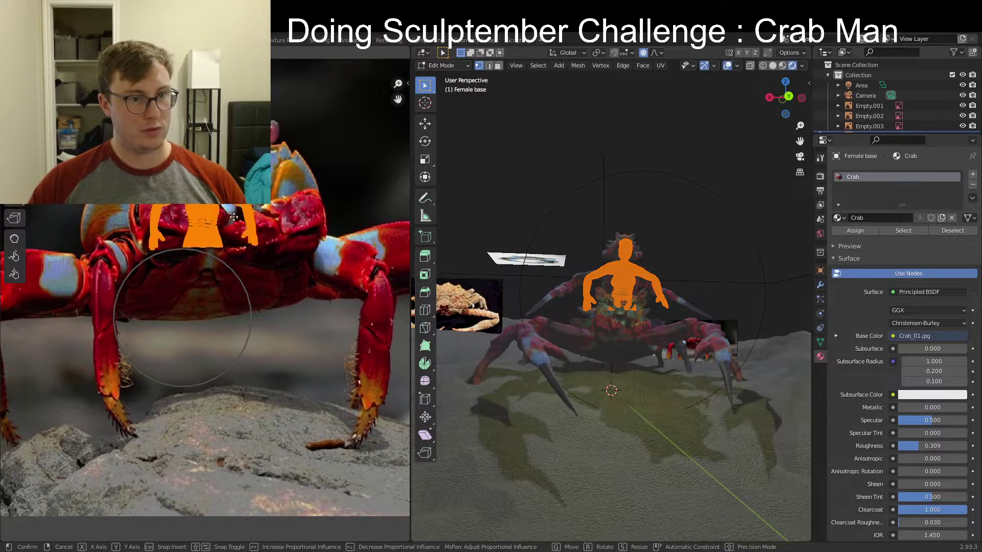
pyautogui.click(236, 219)
pyautogui.press('s')
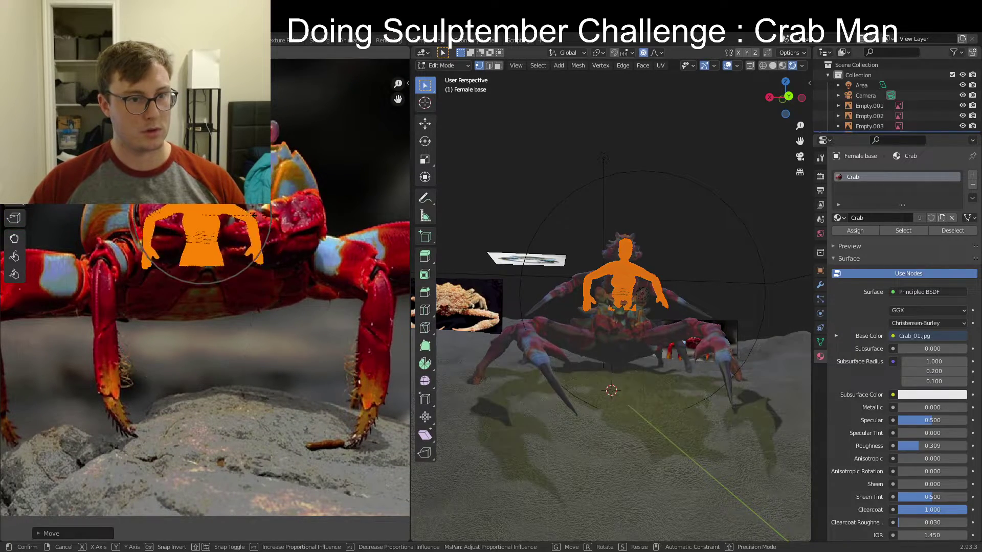
pyautogui.click(303, 214)
pyautogui.press('g')
pyautogui.press('Escape')
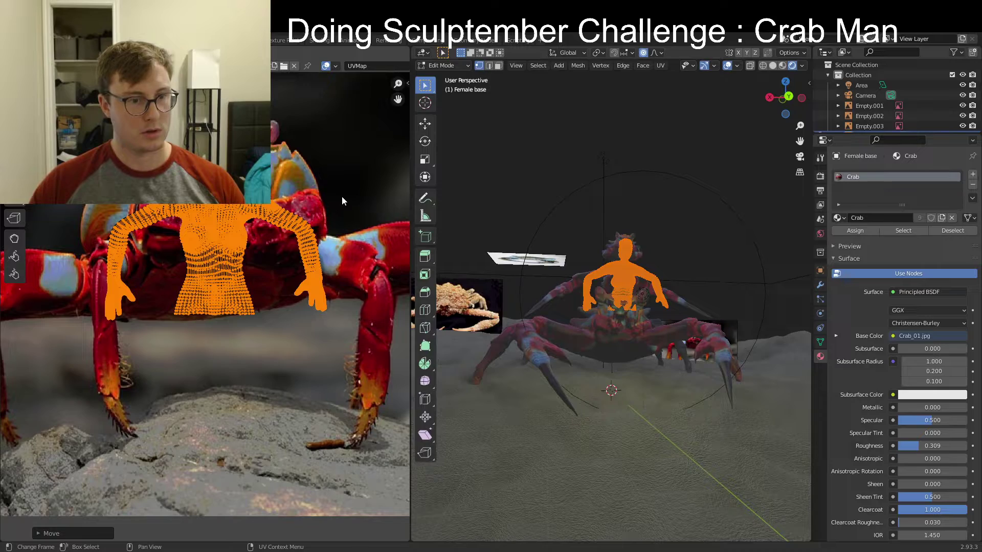
pyautogui.press('s')
pyautogui.click(317, 206)
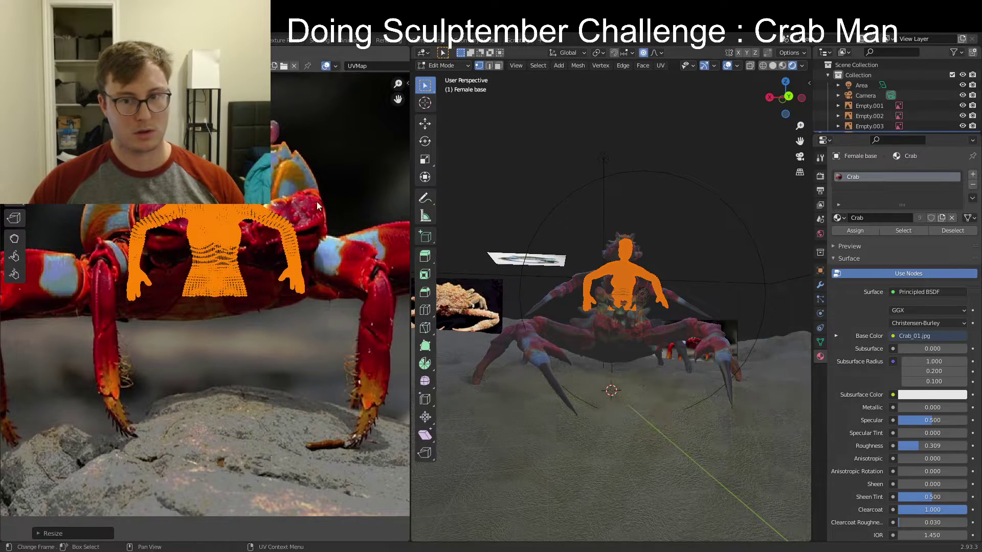
# Hide the viewport overlays, fine-tune the torso UVs' size and position over the crab's body, and return to Object Mode
pyautogui.click(727, 66)
pyautogui.scroll(5, 649, 236)
pyautogui.press('s')
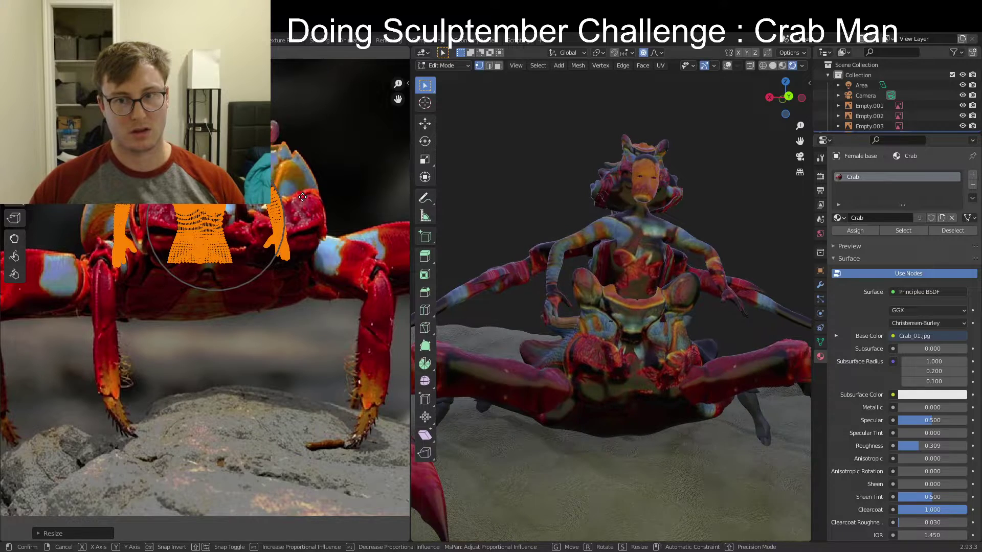
pyautogui.press('g')
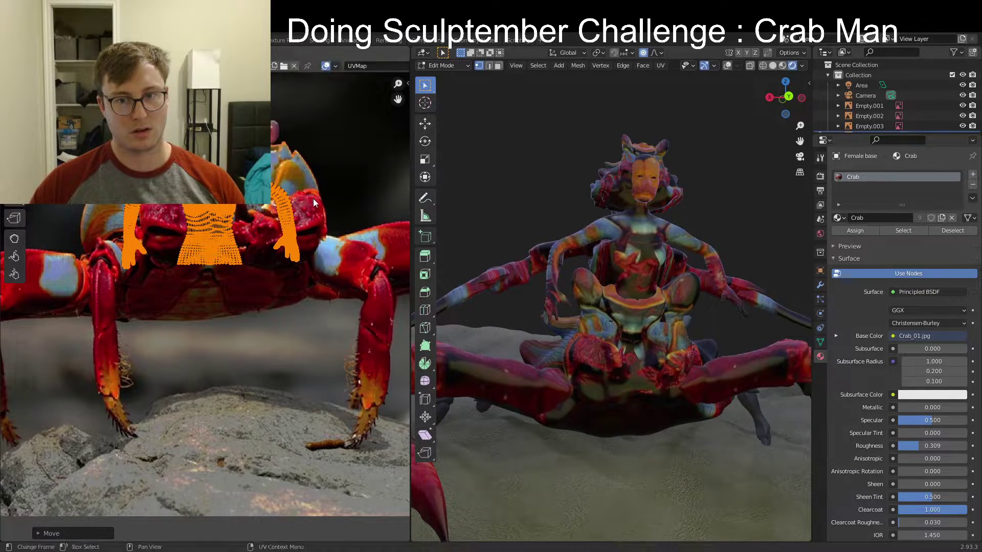
pyautogui.moveTo(756, 234); pyautogui.dragTo(657, 233, button='middle')
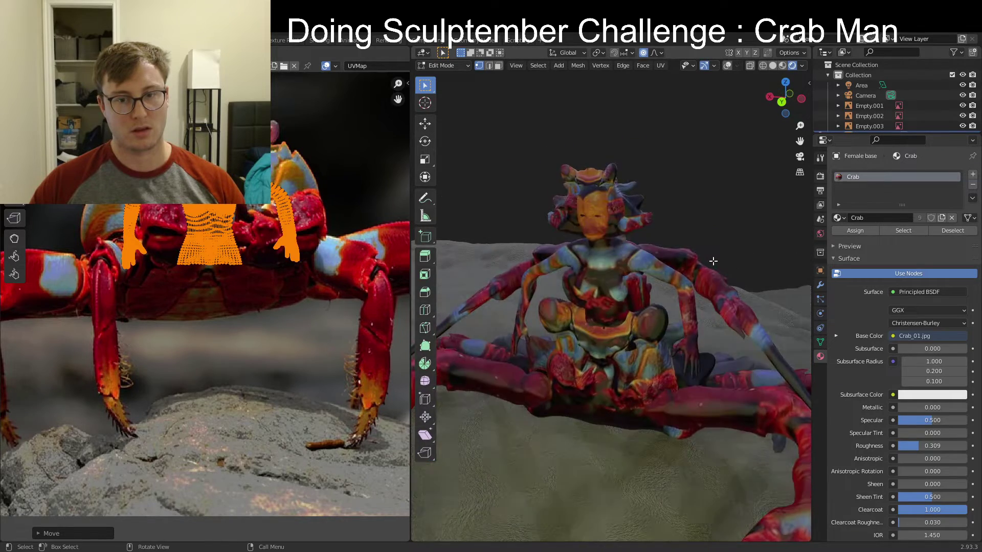
pyautogui.scroll(-6, 640, 225)
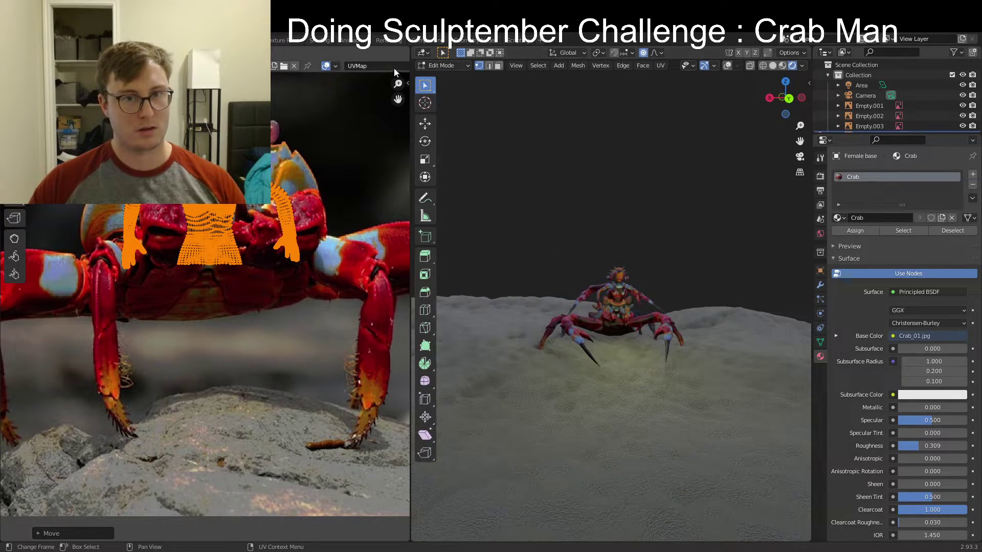
pyautogui.click(433, 77)
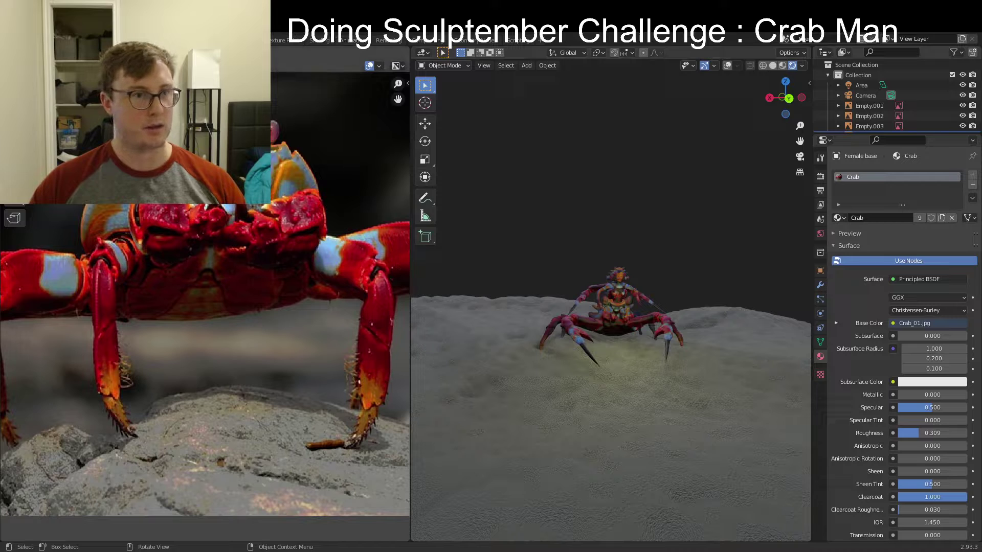
# Save the file, then move the yellow point light behind the crab to about X -3.15, Y -1.63, Z 3.10 m
pyautogui.click(362, 41)
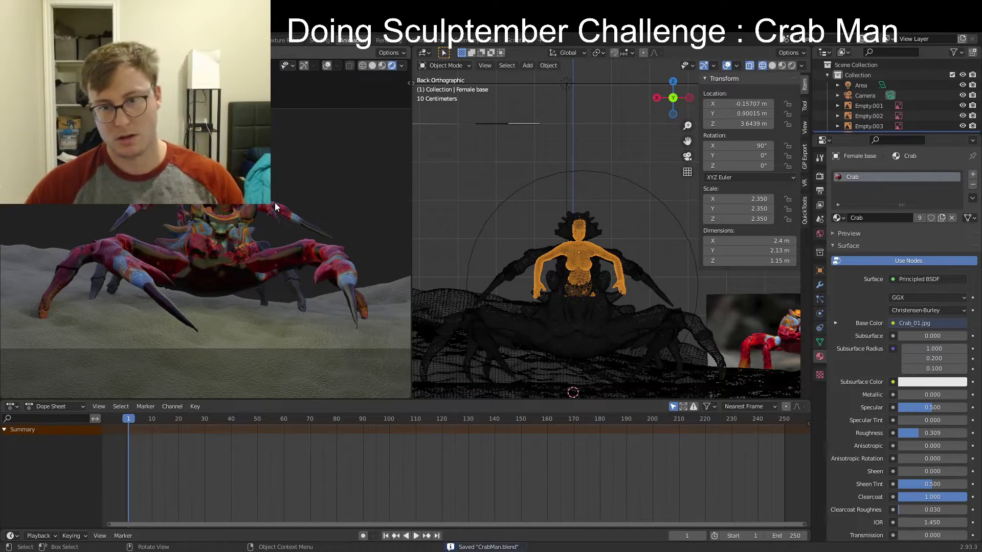
pyautogui.click(624, 191)
pyautogui.moveTo(625, 198); pyautogui.dragTo(572, 278, button='middle')
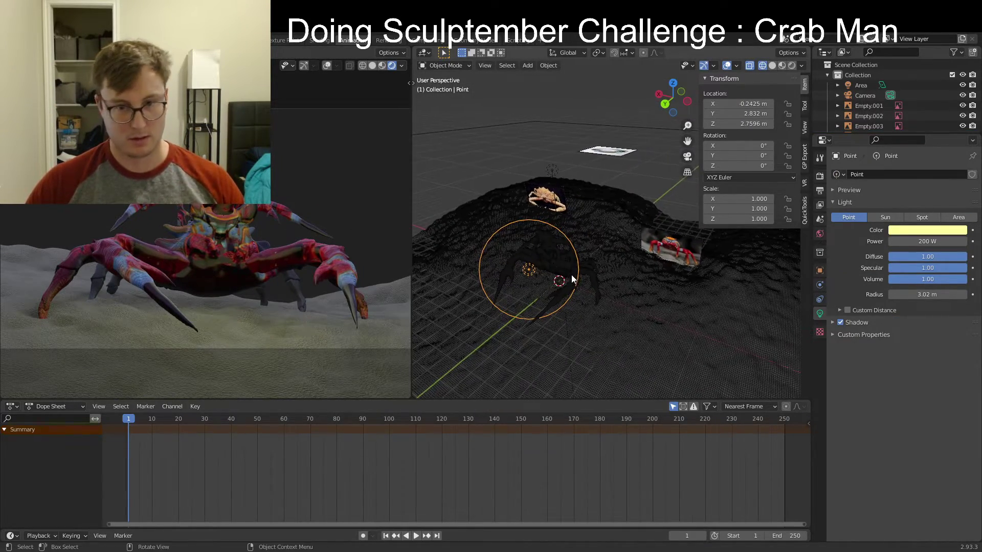
pyautogui.press('g')
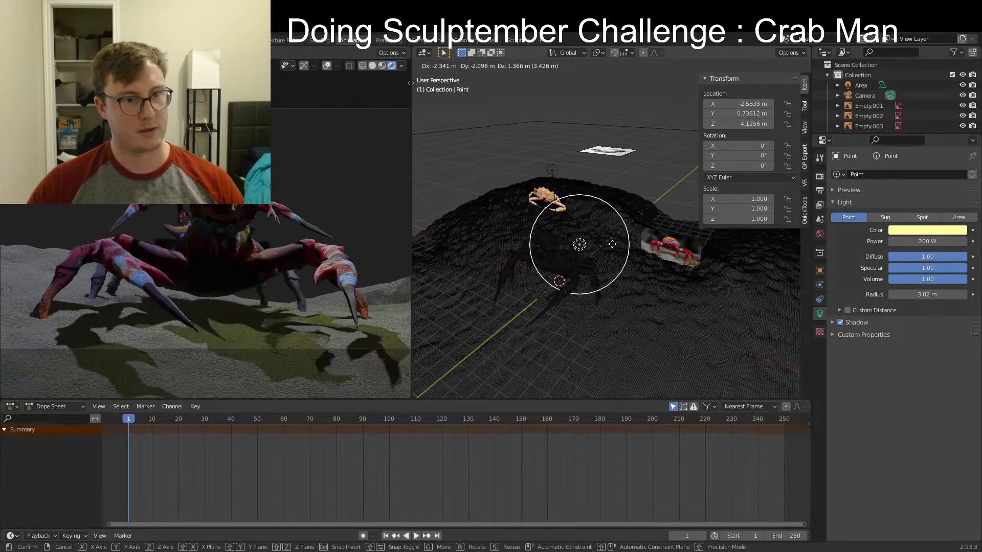
pyautogui.click(575, 261)
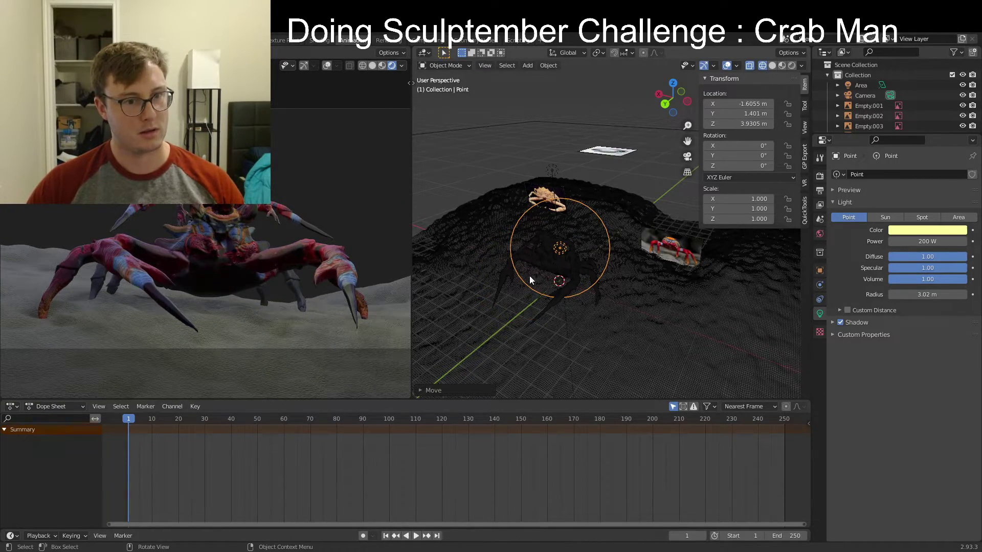
pyautogui.moveTo(529, 275); pyautogui.dragTo(520, 248, button='middle')
pyautogui.press('g')
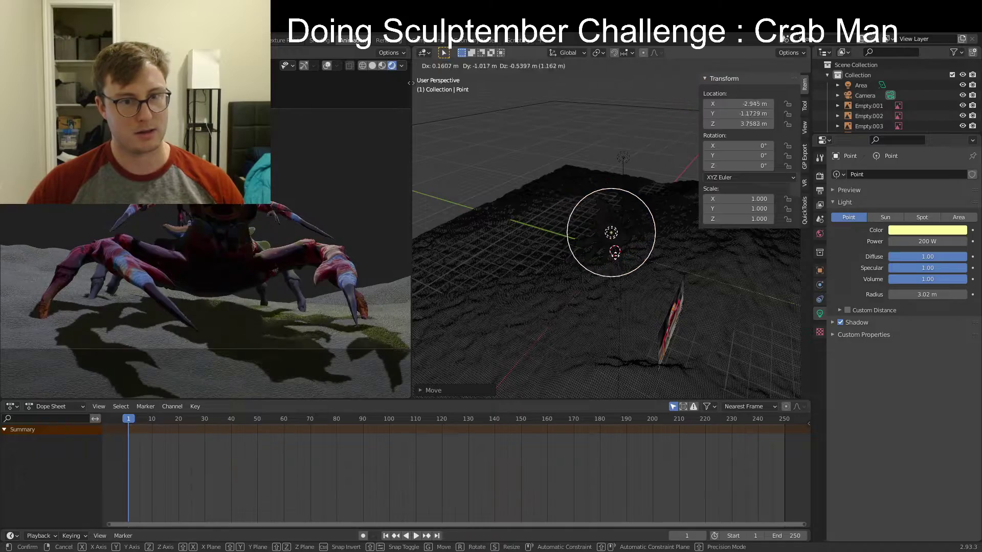
pyautogui.click(618, 263)
# Duplicate the point light to about X 3.88, Y 3.31, Z 3.68 m and give the copy a pale blue color
pyautogui.moveTo(560, 287); pyautogui.dragTo(630, 262, button='middle')
pyautogui.hotkey('shift', 'd')
pyautogui.click(730, 270)
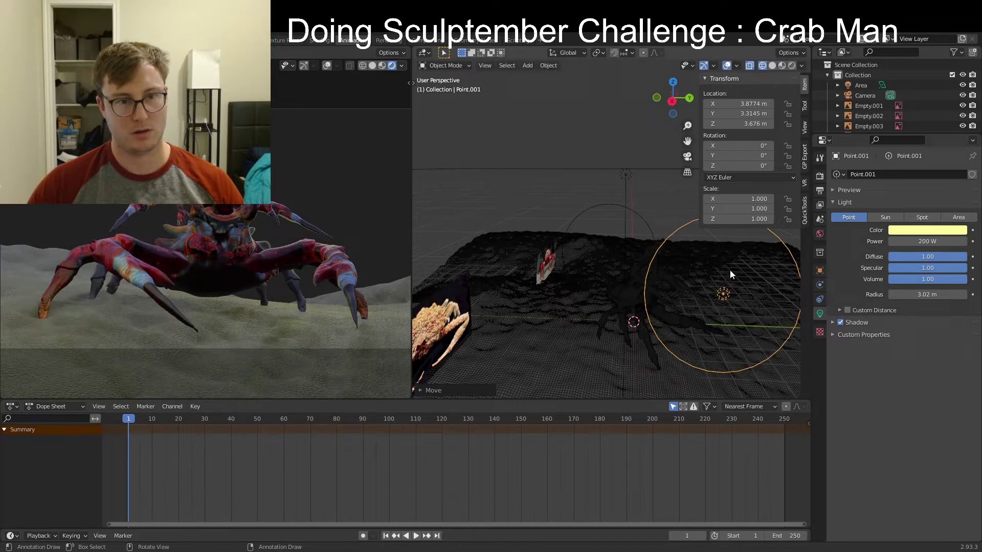
pyautogui.click(945, 230)
pyautogui.click(918, 127)
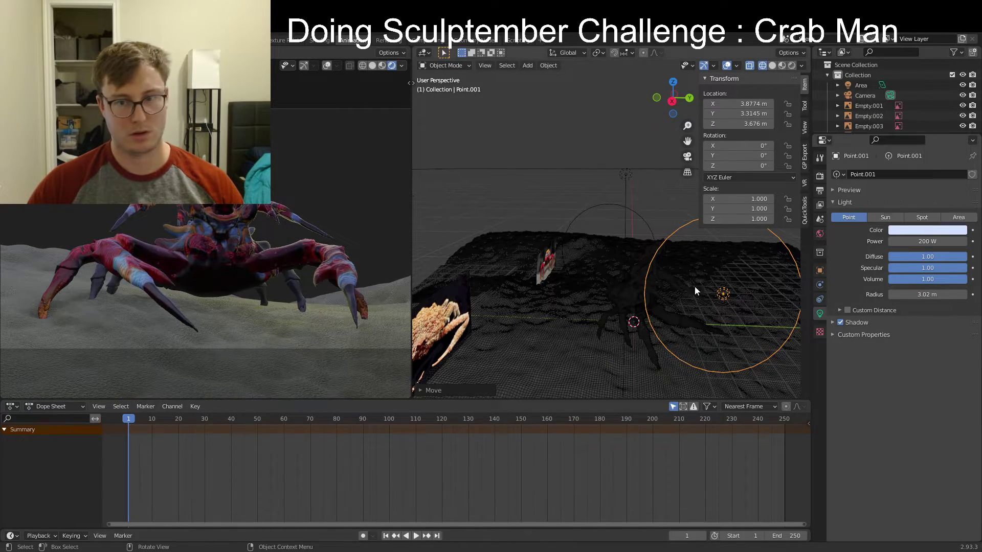
# Move the pale blue light to about X 3.07, Y -0.53, Z 0.81 m and save the file
pyautogui.moveTo(695, 288); pyautogui.dragTo(727, 287, button='middle')
pyautogui.press('g')
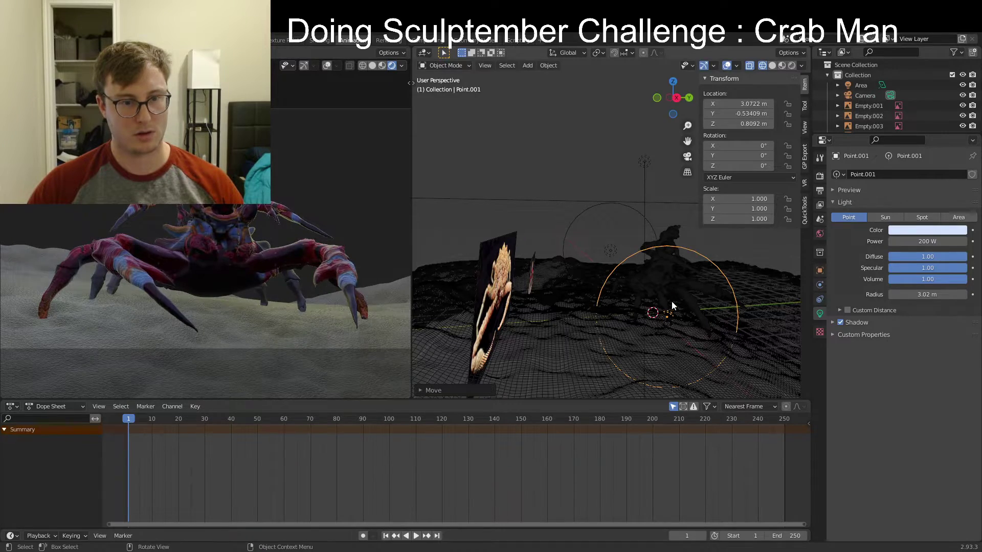
pyautogui.moveTo(689, 288); pyautogui.dragTo(601, 271, button='middle')
pyautogui.hotkey('ctrl', 's')
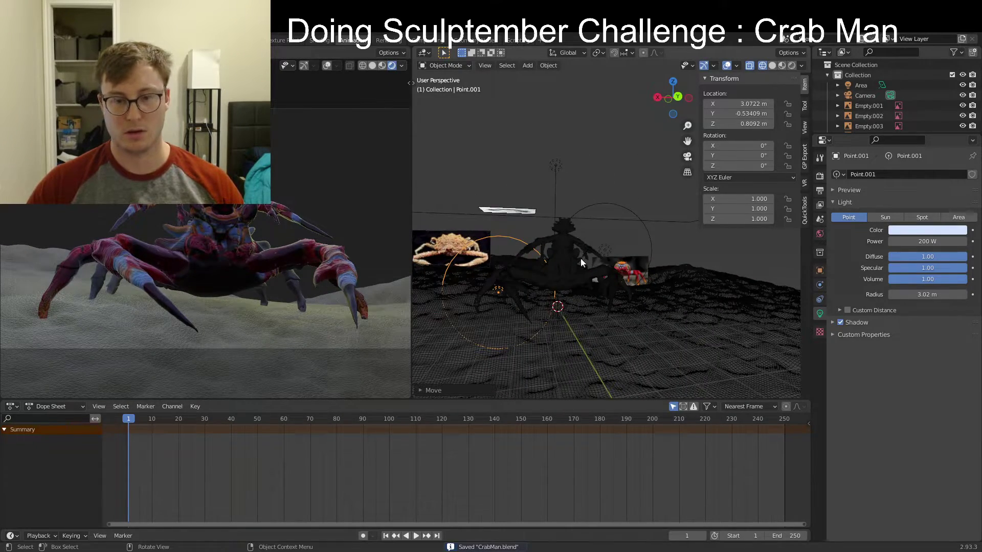
# Delete the pale blue duplicate light and the area light above the crab
pyautogui.press('Delete')
pyautogui.click(556, 164)
pyautogui.press('Delete')
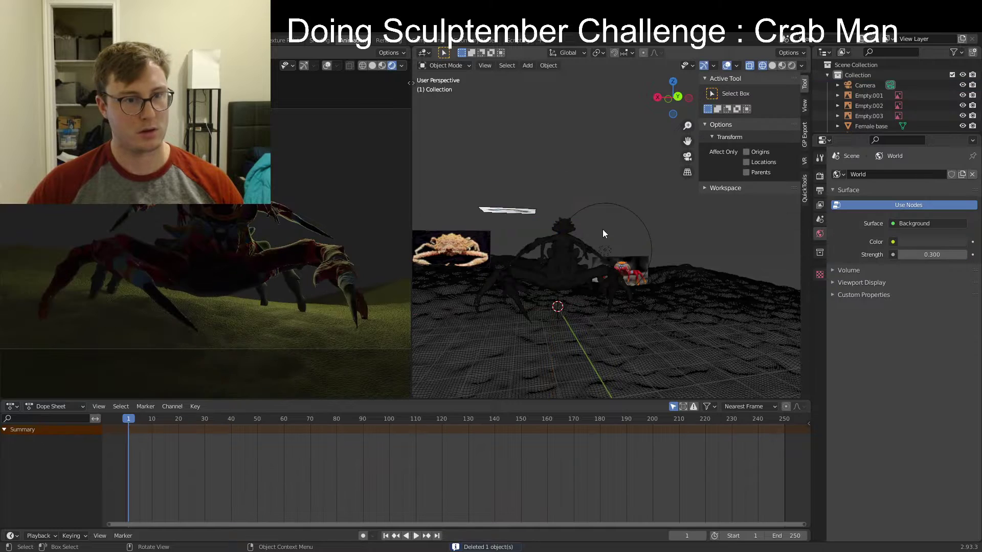
# Raise the remaining point light behind the crab to about Z 4.64 m
pyautogui.click(647, 223)
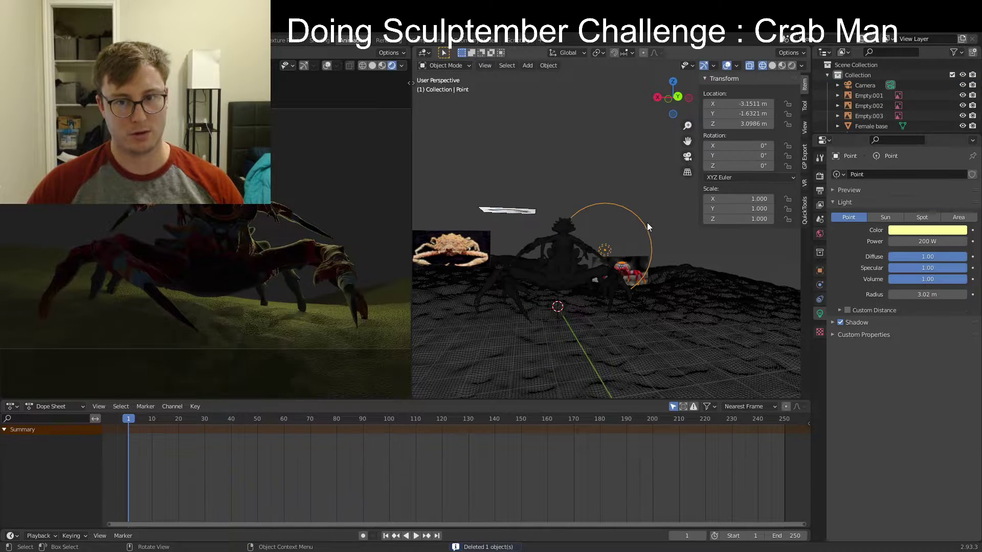
pyautogui.press('g')
pyautogui.click(647, 198)
# Change the point light's color to light blue and set its power to 1000 W
pyautogui.click(929, 230)
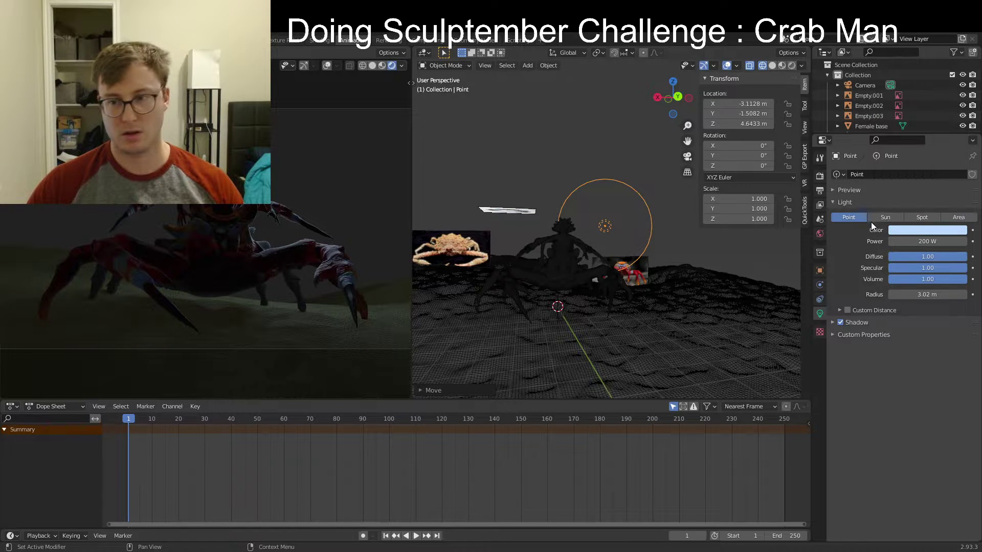
pyautogui.write('00')
pyautogui.press('Return')
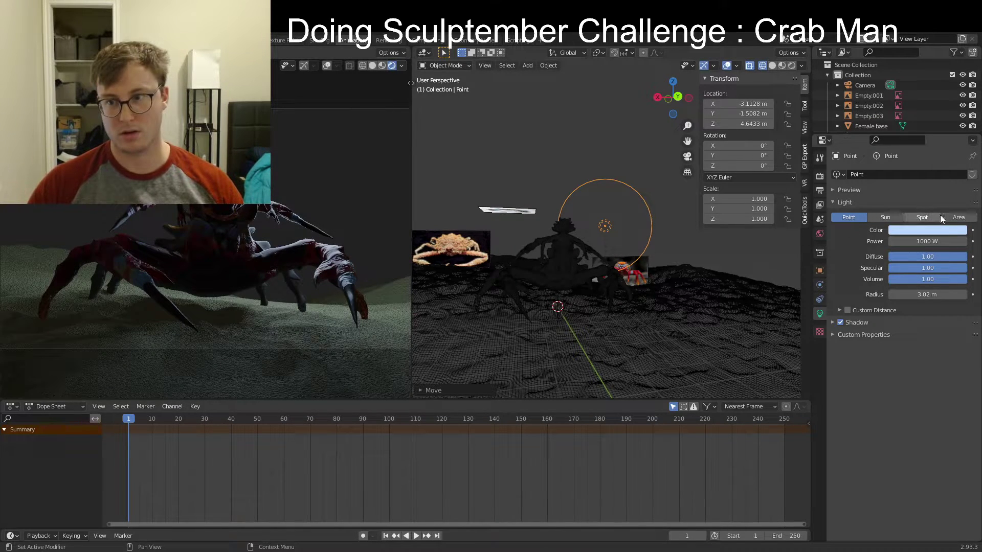
# Convert the point light into an area light and rotate it to about X 113°, Y -43.6°, Z -56.6°
pyautogui.click(959, 217)
pyautogui.press('r')
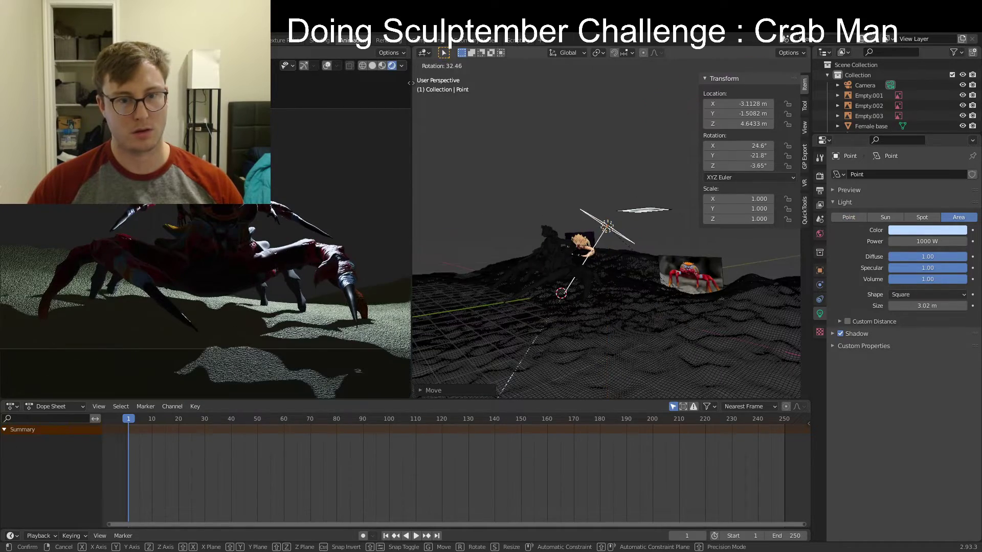
pyautogui.click(588, 303)
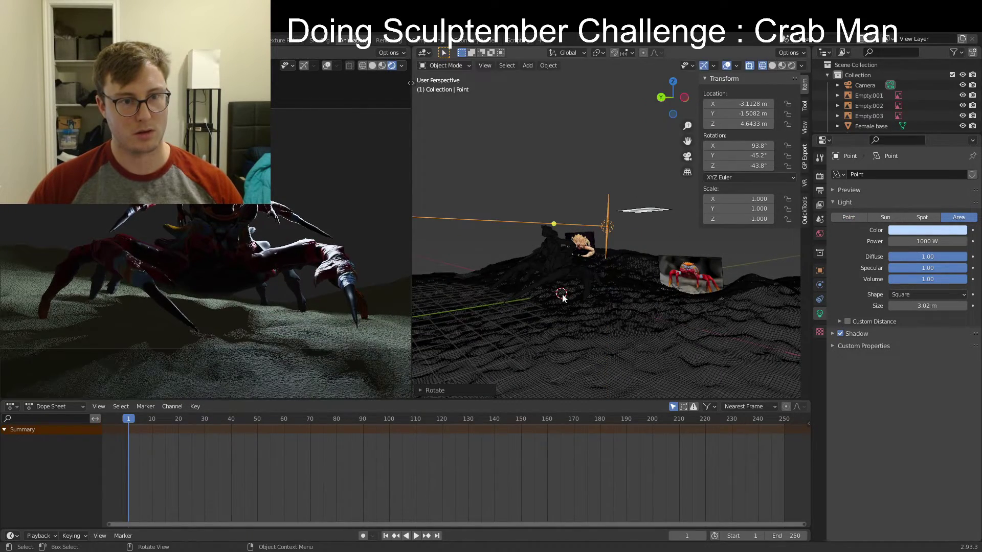
pyautogui.press('r')
pyautogui.click(681, 283)
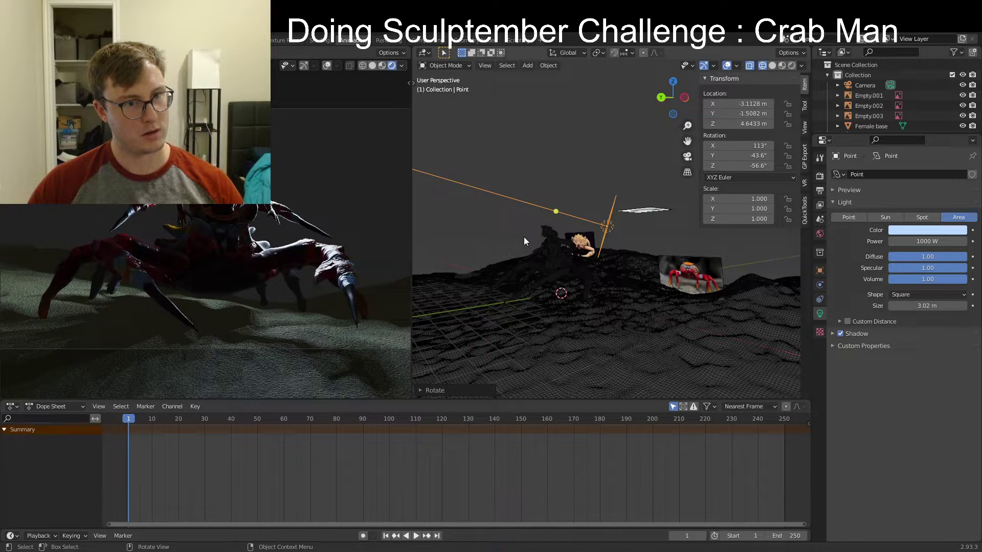
pyautogui.moveTo(524, 237); pyautogui.dragTo(556, 238, button='middle')
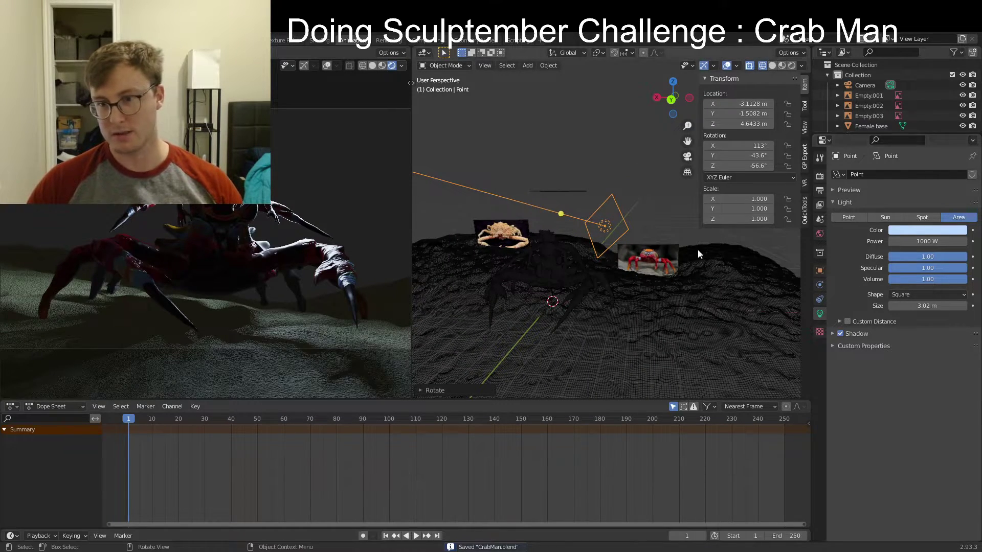
# Enable the transparent film background in the render settings
pyautogui.moveTo(572, 256); pyautogui.dragTo(639, 261, button='middle')
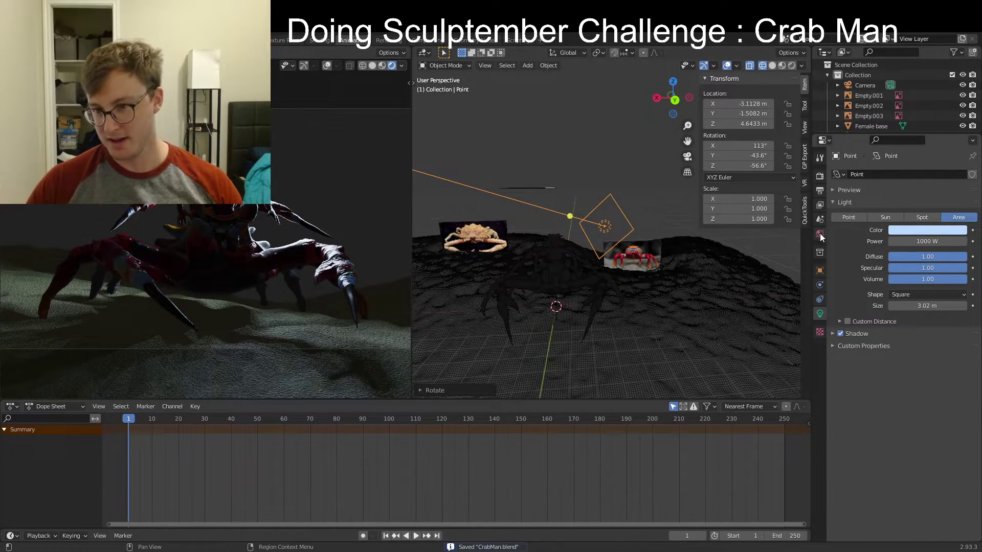
pyautogui.click(820, 177)
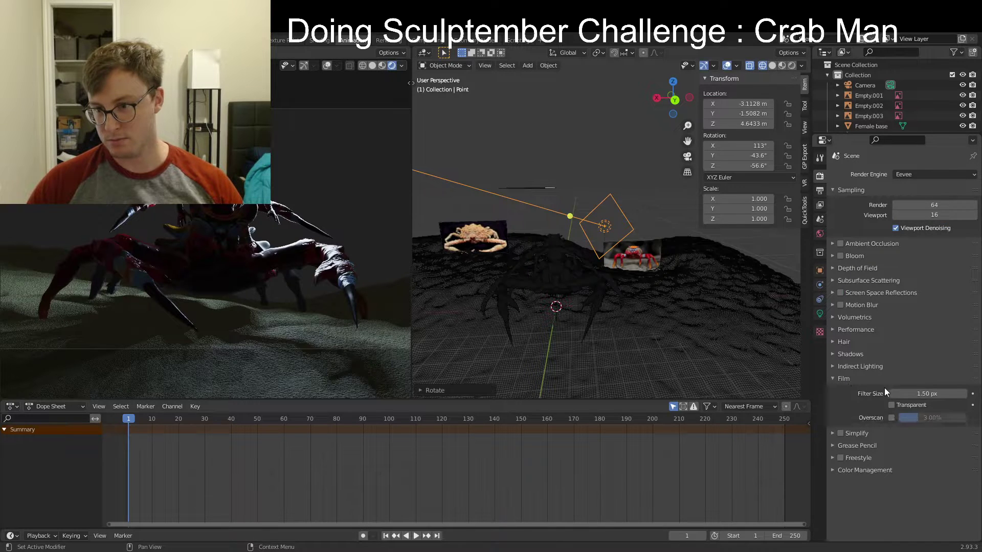
pyautogui.click(891, 405)
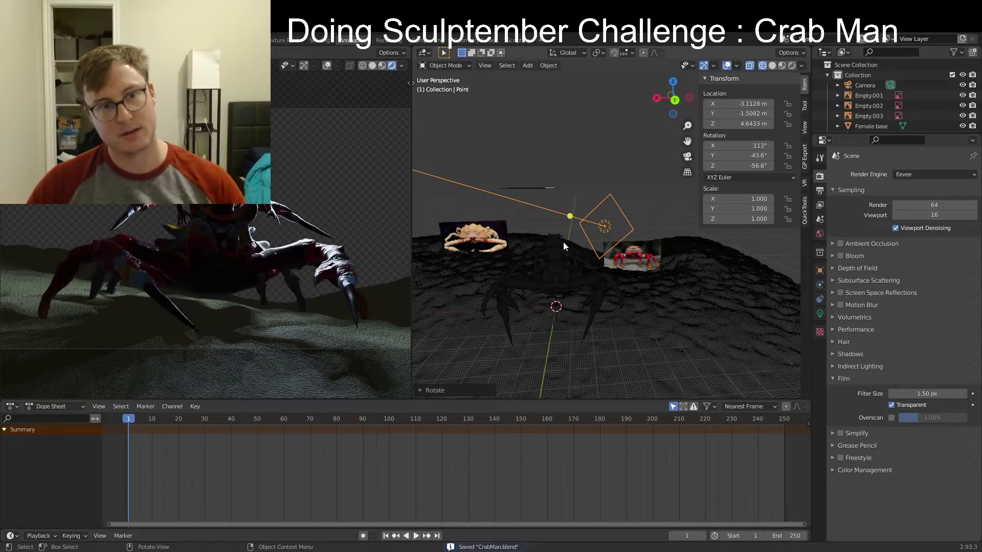
# Duplicate the area light to about X 2.97, Y -0.70, Z 3.94 m and turn the copy around the global Z axis
pyautogui.moveTo(563, 242); pyautogui.dragTo(636, 248, button='middle')
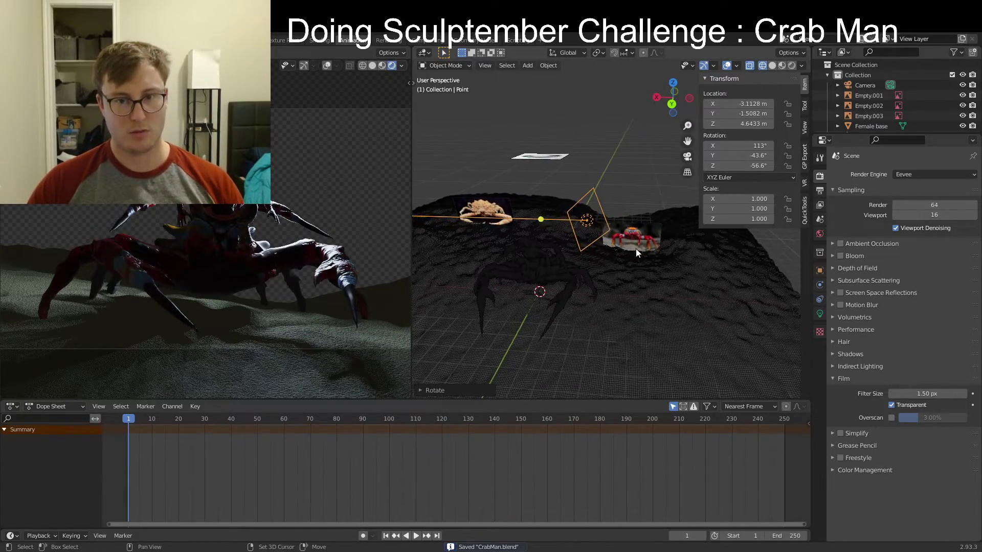
pyautogui.hotkey('shift', 'd')
pyautogui.click(541, 260)
pyautogui.moveTo(541, 261); pyautogui.dragTo(498, 281, button='middle')
pyautogui.press('r')
pyautogui.press('z')
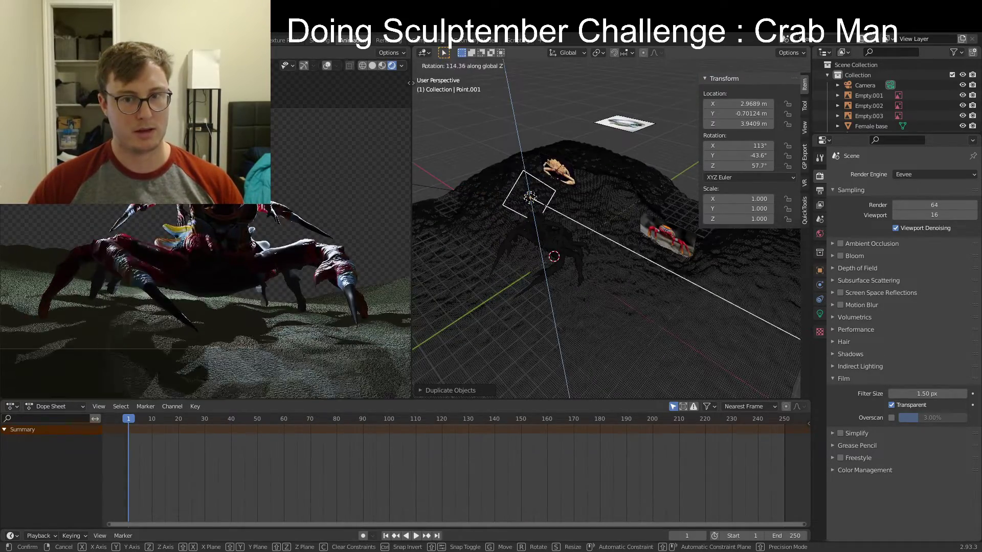
pyautogui.click(604, 188)
# Rotate the duplicate light to about X 55.7°, Y -49.2°, Z 101° and move it to about X 6.55, Y 3.09, Z 4.15 m
pyautogui.moveTo(603, 187); pyautogui.dragTo(578, 174, button='middle')
pyautogui.press('r')
pyautogui.click(517, 252)
pyautogui.moveTo(516, 252); pyautogui.dragTo(732, 305, button='middle')
pyautogui.press('g')
pyautogui.click(517, 243)
# Try a power of 5000 W on the duplicate area light
pyautogui.click(820, 313)
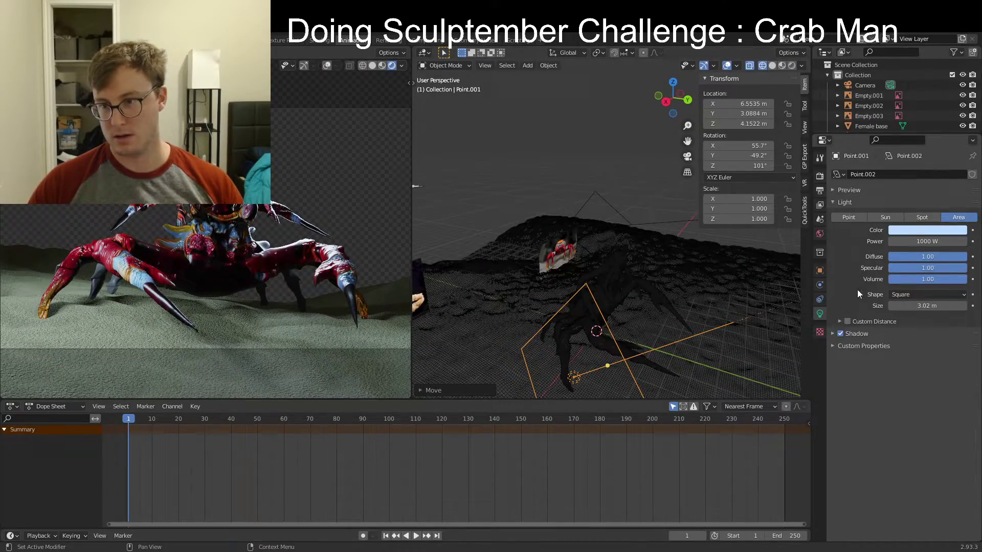
pyautogui.click(925, 241)
pyautogui.write('5000')
pyautogui.press('Return')
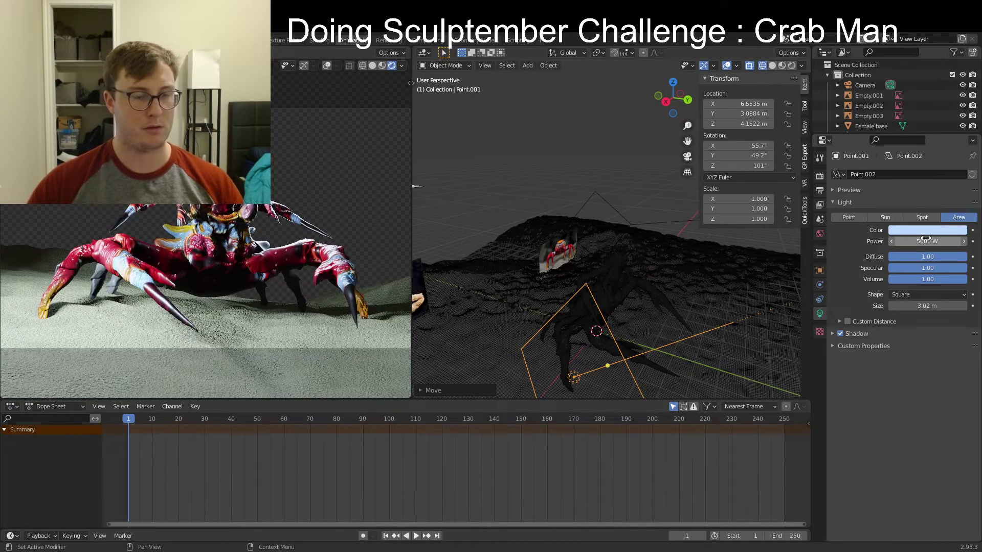
# Set the duplicate light's power to 500 W and its color to pale yellow
pyautogui.click(926, 241)
pyautogui.write('500')
pyautogui.press('Return')
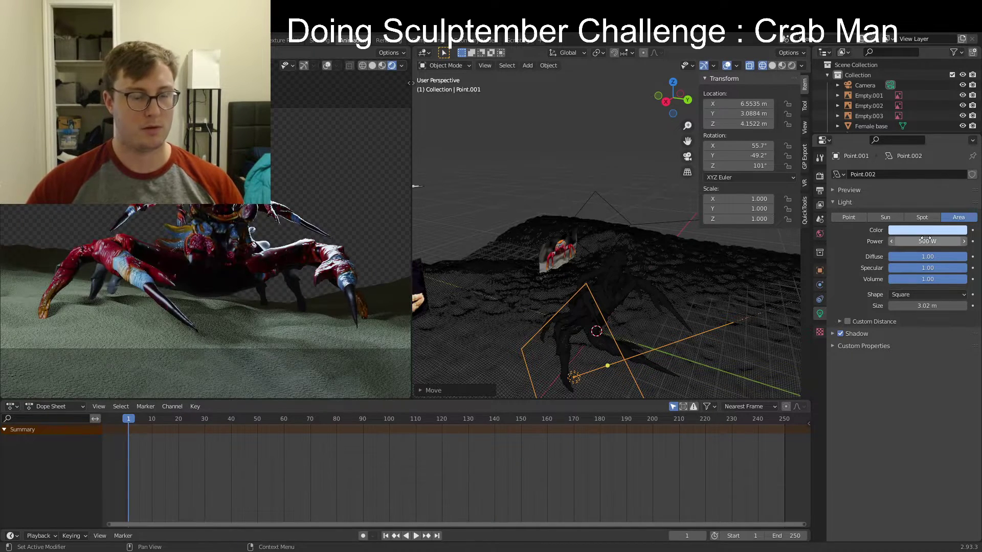
pyautogui.click(939, 231)
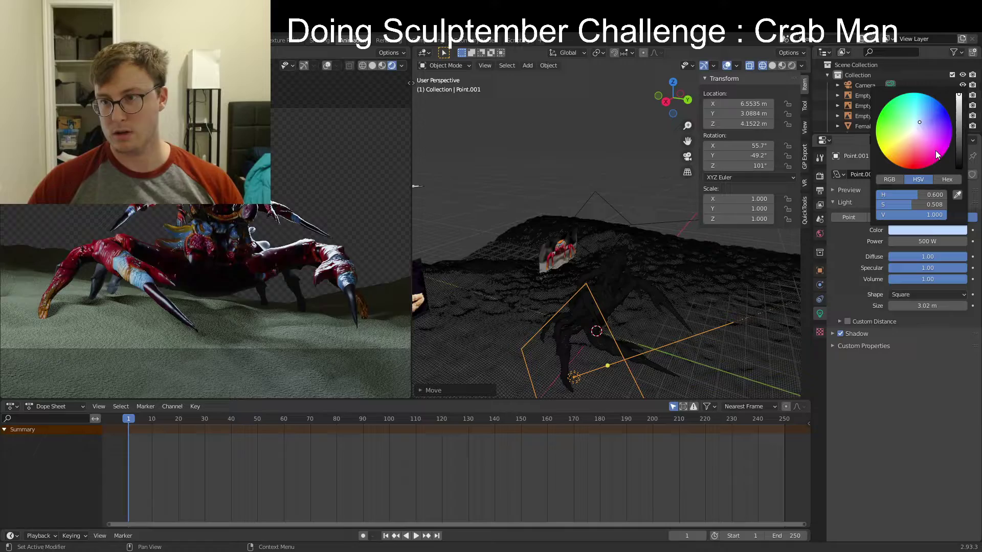
pyautogui.click(905, 135)
# Move the yellow light to about X 5.86, Y 3.56, Z 3.04 m and rotate it to about X 149°, Y -45.2°, Z 23.7°
pyautogui.moveTo(650, 293); pyautogui.dragTo(656, 284, button='middle')
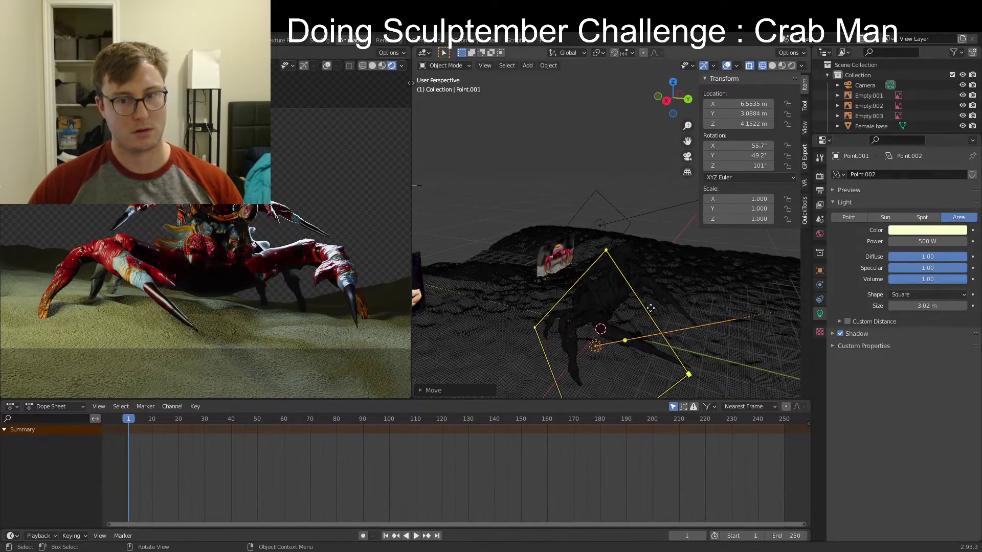
pyautogui.press('r')
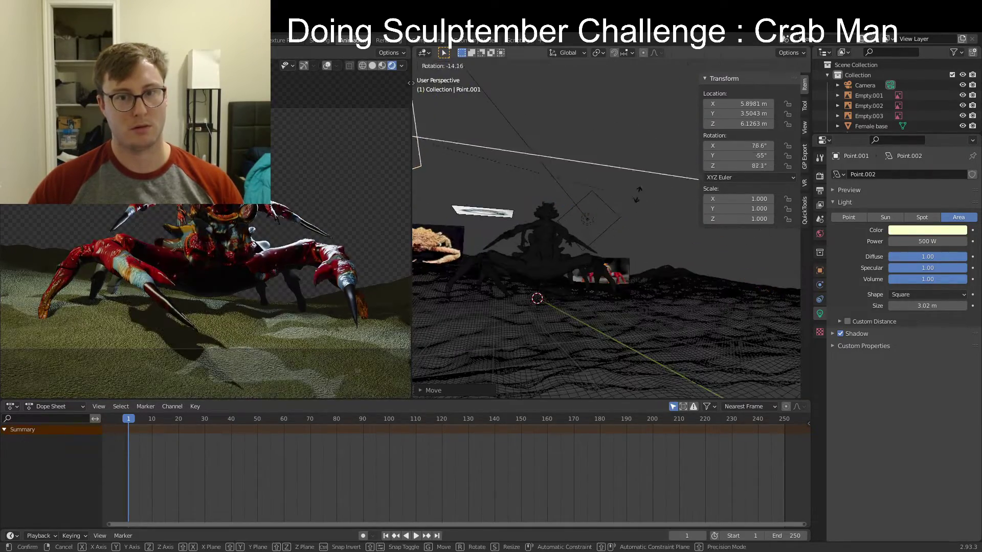
pyautogui.click(564, 195)
pyautogui.moveTo(563, 195); pyautogui.dragTo(503, 217, button='middle')
pyautogui.press('g')
pyautogui.click(507, 267)
pyautogui.moveTo(507, 267); pyautogui.dragTo(594, 265, button='middle')
pyautogui.press('r')
pyautogui.click(497, 180)
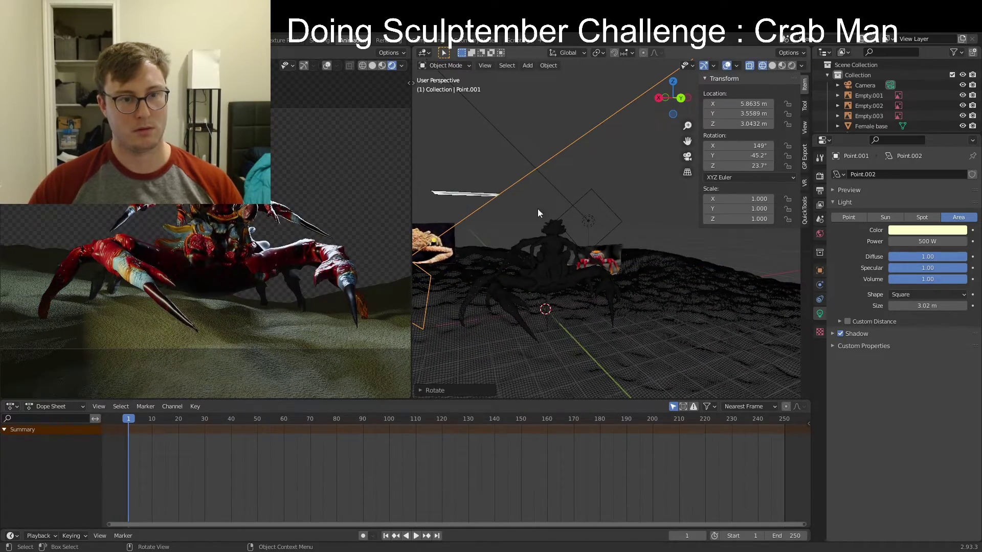
# Turn the yellow light around Z to about -2.97°, place it near X 5.35, Y 3.75, Z 3.39 m, and save the file
pyautogui.moveTo(538, 209); pyautogui.dragTo(539, 244, button='middle')
pyautogui.press('g')
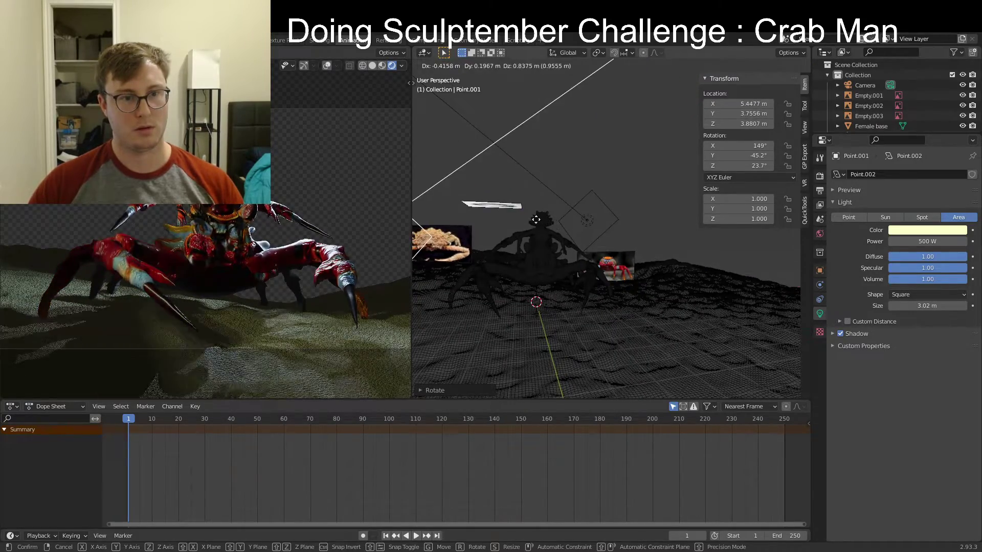
pyautogui.click(542, 261)
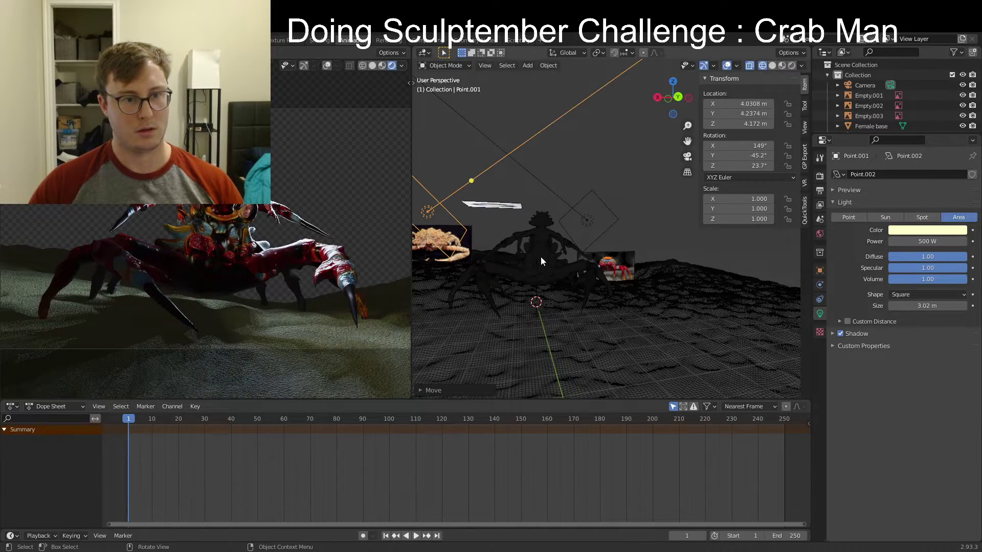
pyautogui.press('r')
pyautogui.press('z')
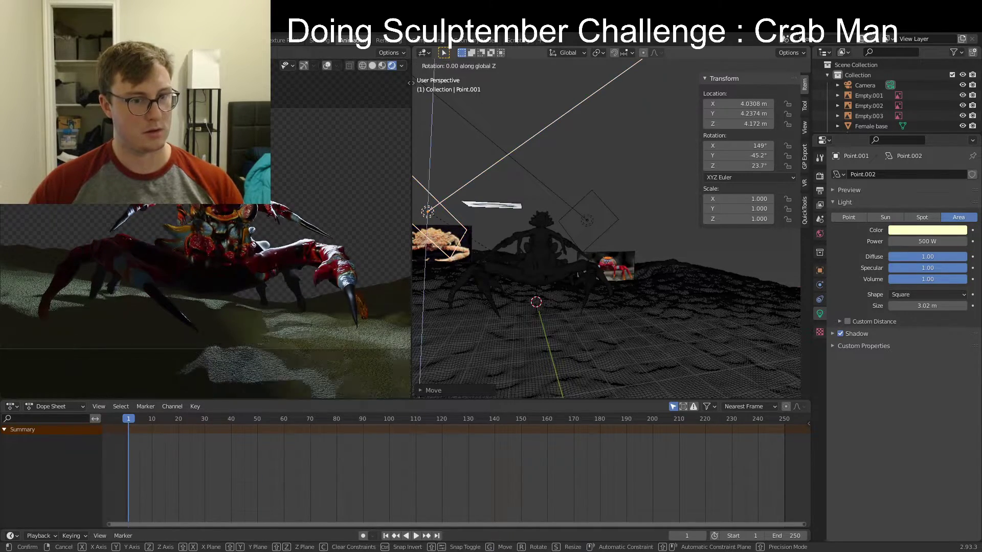
pyautogui.click(570, 229)
pyautogui.press('g')
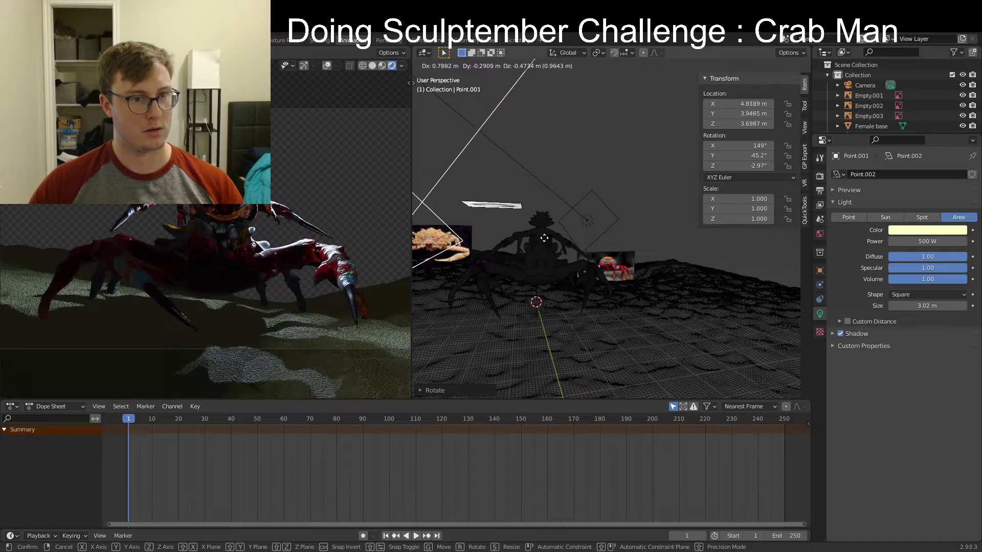
pyautogui.click(529, 246)
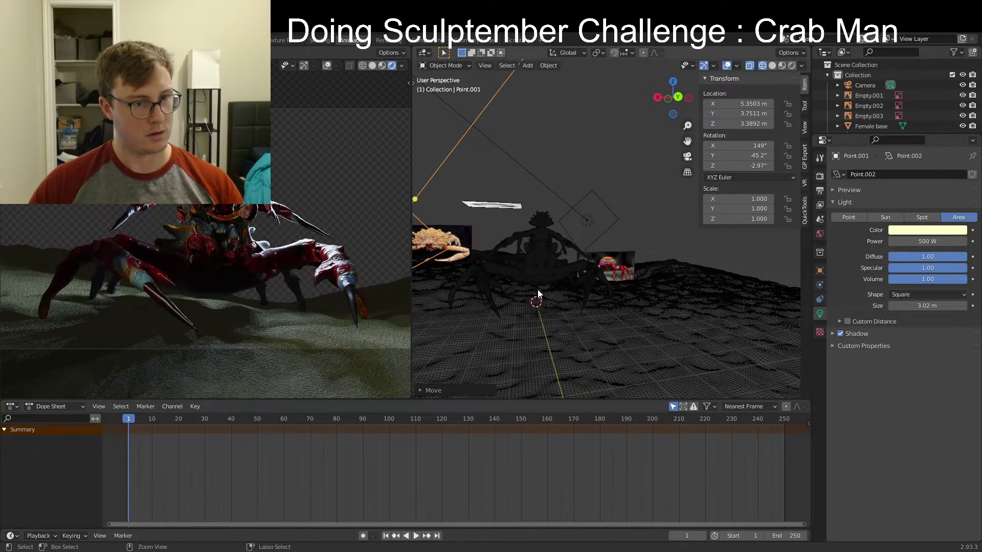
pyautogui.hotkey('ctrl', 's')
# Inspect the relit crab man's torso, legs and overall framing in the rendered camera view
pyautogui.scroll(5, 152, 209)
pyautogui.scroll(-4, 241, 190)
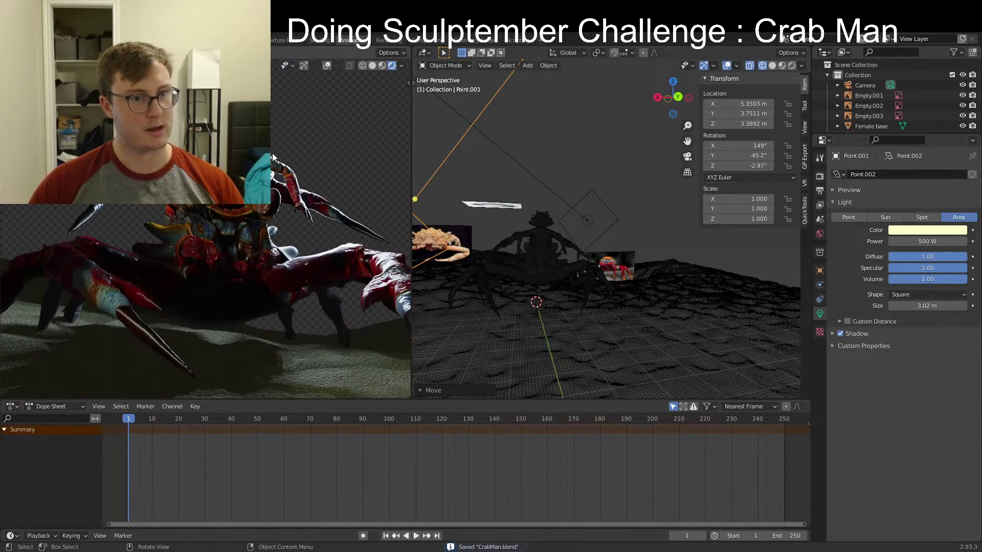
pyautogui.keyDown('shift'); pyautogui.moveTo(281, 179); pyautogui.dragTo(265, 232, button='middle'); pyautogui.keyUp('shift')
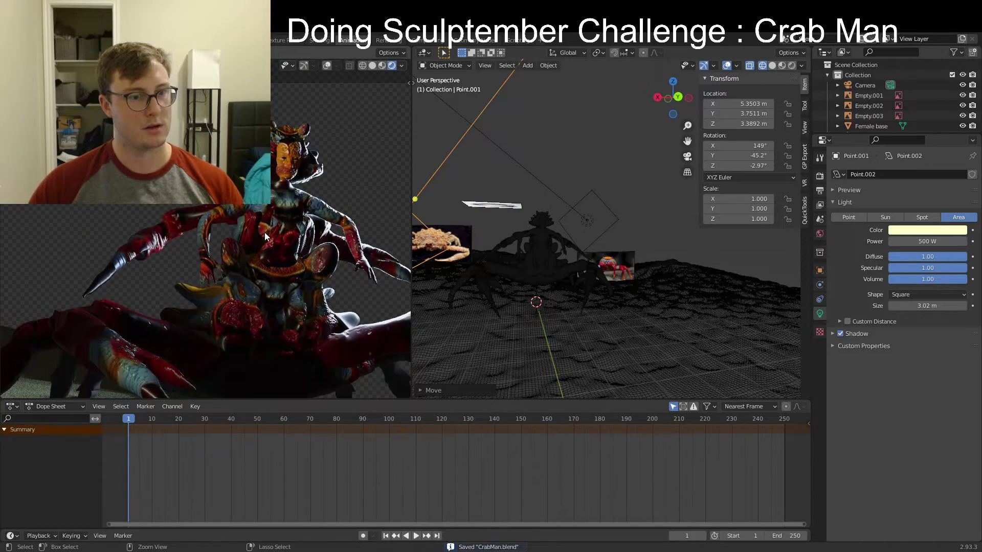
pyautogui.scroll(-2, 503, 226)
pyautogui.scroll(2, 266, 251)
pyautogui.scroll(-6, 292, 267)
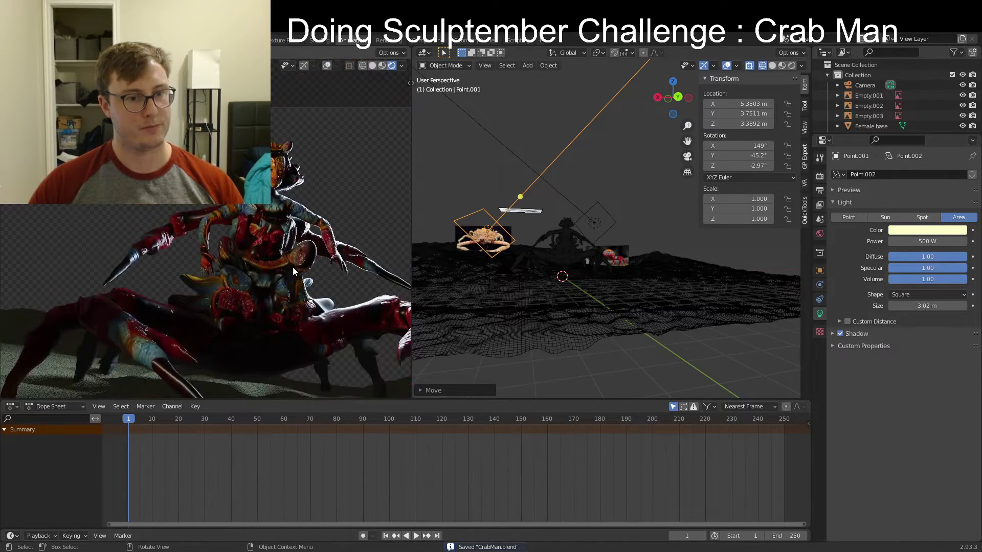
pyautogui.keyDown('shift'); pyautogui.moveTo(293, 267); pyautogui.dragTo(274, 235, button='middle'); pyautogui.keyUp('shift')
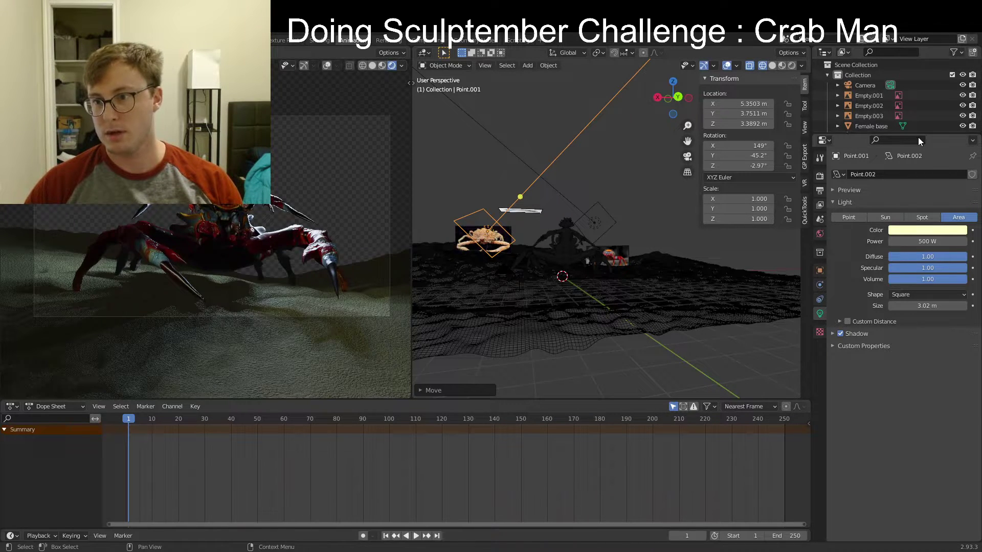
# Enlarge the outliner, collapse the QuickShape collection and clear the selection
pyautogui.moveTo(919, 134); pyautogui.dragTo(918, 304)
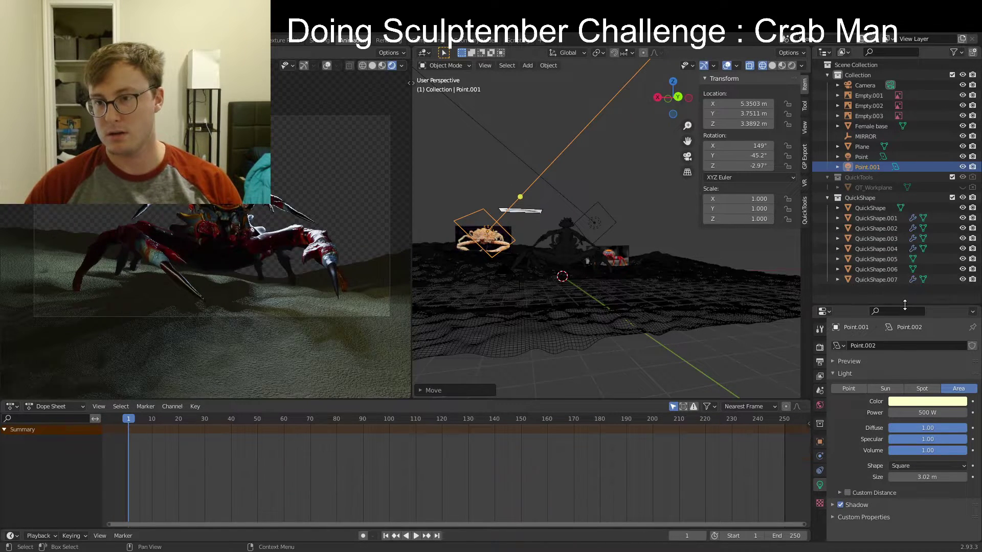
pyautogui.click(829, 198)
pyautogui.click(864, 227)
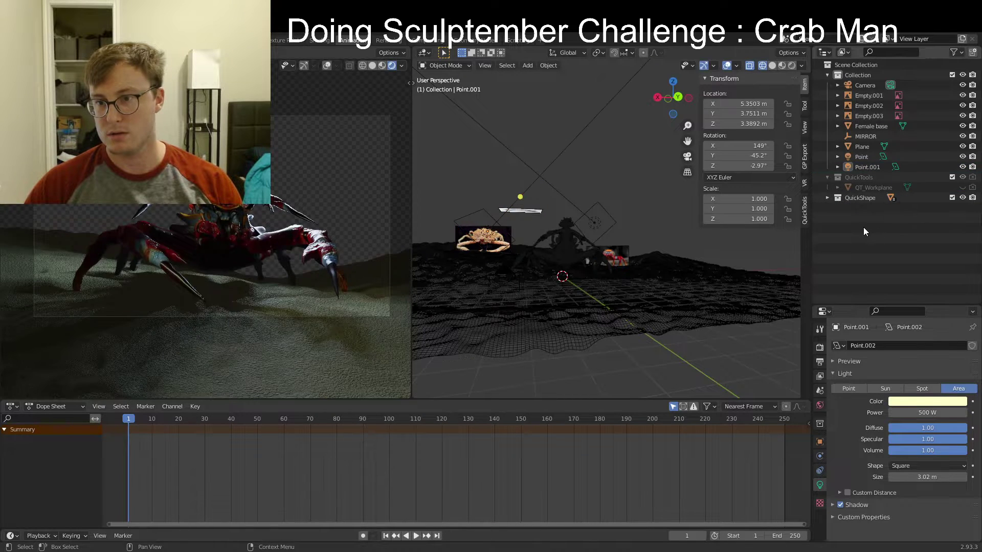
# Add a new collection to the scene and undo it
pyautogui.rightClick(860, 224)
pyautogui.click(863, 224)
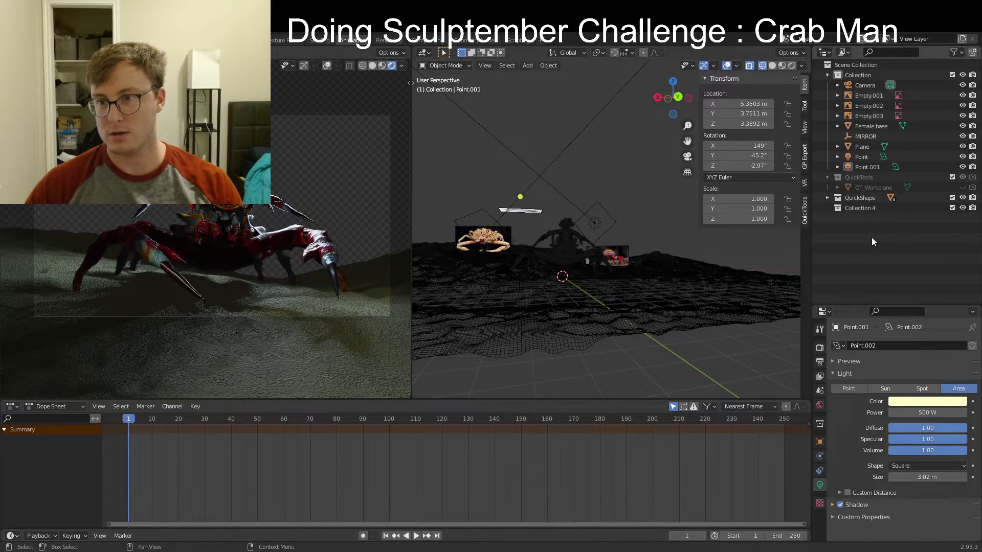
pyautogui.hotkey('ctrl', 'z')
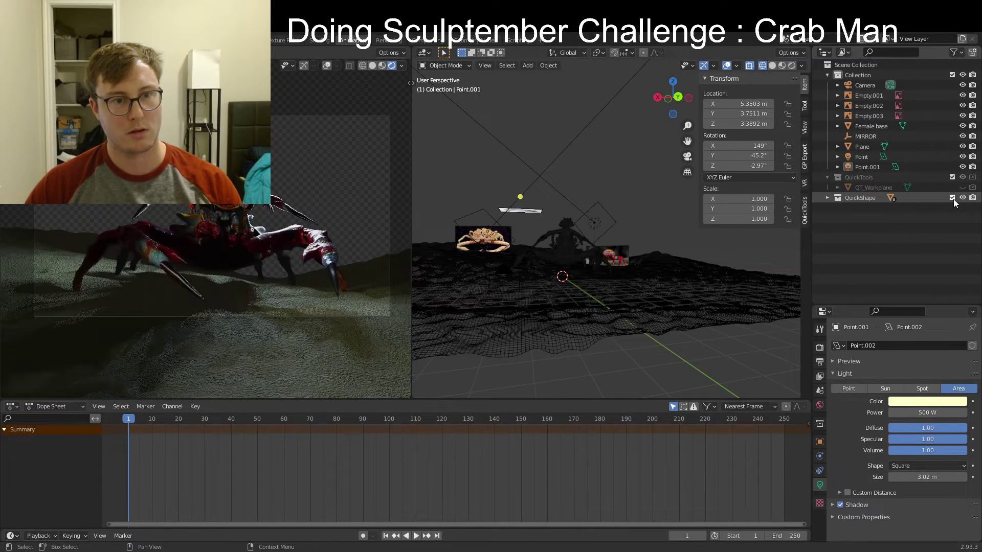
# Move the Female base object into the QuickShape collection and collapse that collection
pyautogui.click(828, 198)
pyautogui.moveTo(872, 125); pyautogui.dragTo(873, 199)
pyautogui.click(828, 188)
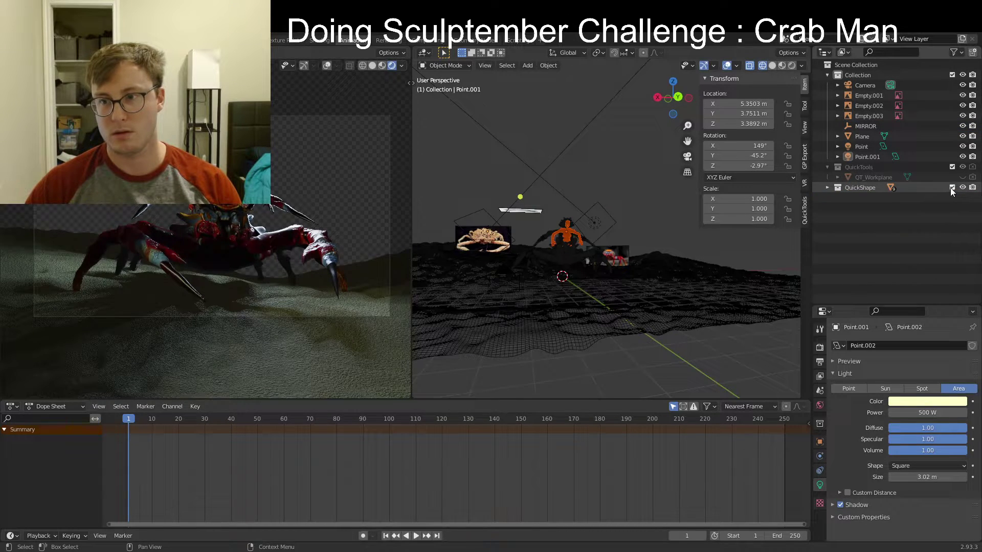
# Exclude the QuickShape collection from the view layer, include it again, and save the file
pyautogui.click(952, 187)
pyautogui.click(952, 188)
pyautogui.hotkey('ctrl', 's')
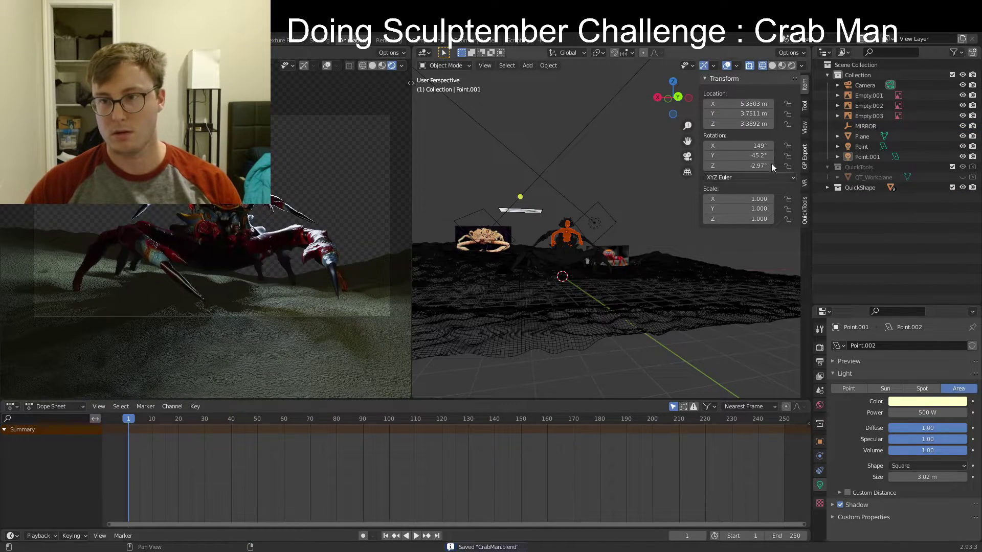
# Select the Camera object and save the file
pyautogui.click(860, 83)
pyautogui.rightClick(863, 241)
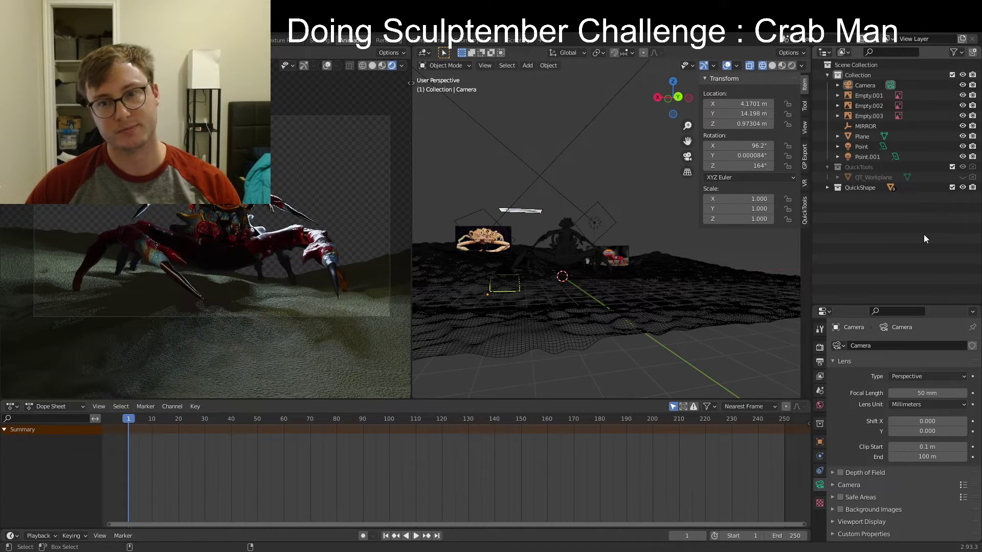
pyautogui.hotkey('ctrl', 's')
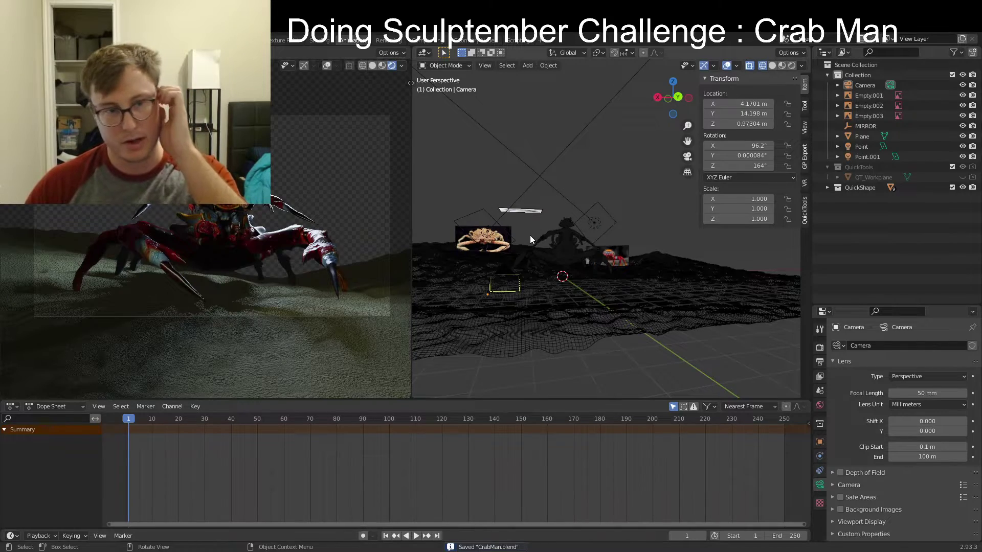
pyautogui.scroll(4, 204, 214)
pyautogui.scroll(-4, 203, 214)
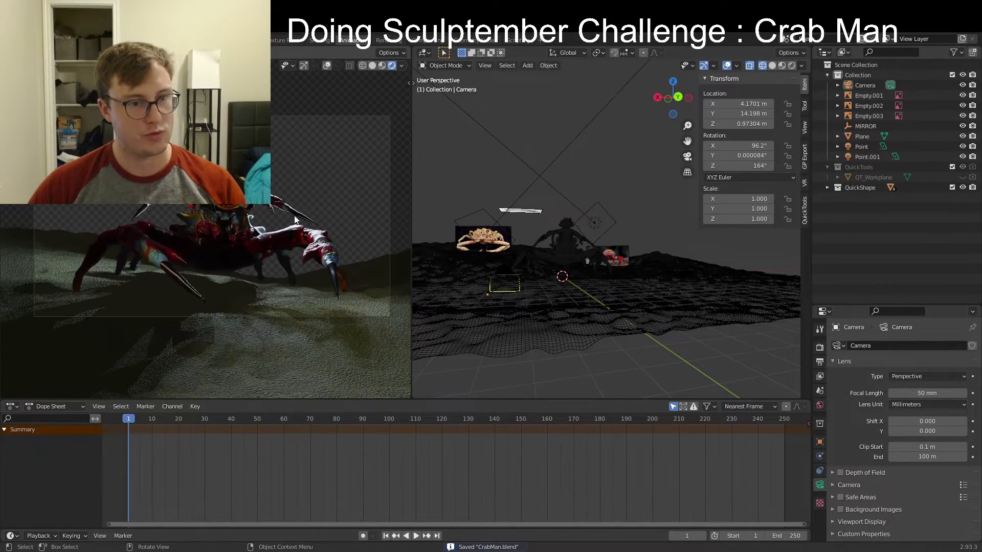
pyautogui.moveTo(540, 249); pyautogui.dragTo(551, 267, button='middle')
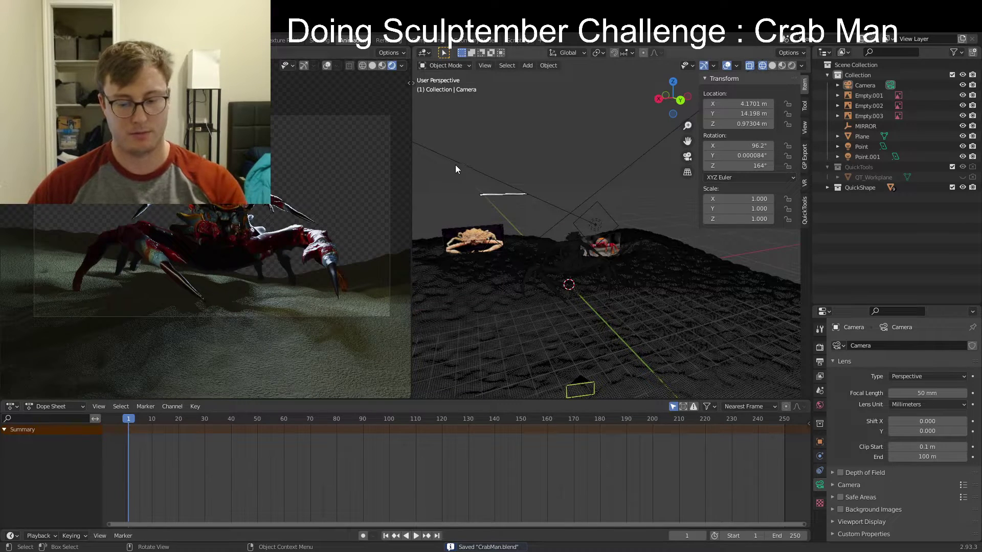
# Render the final image of the scene from the camera and save it
pyautogui.press('F12')
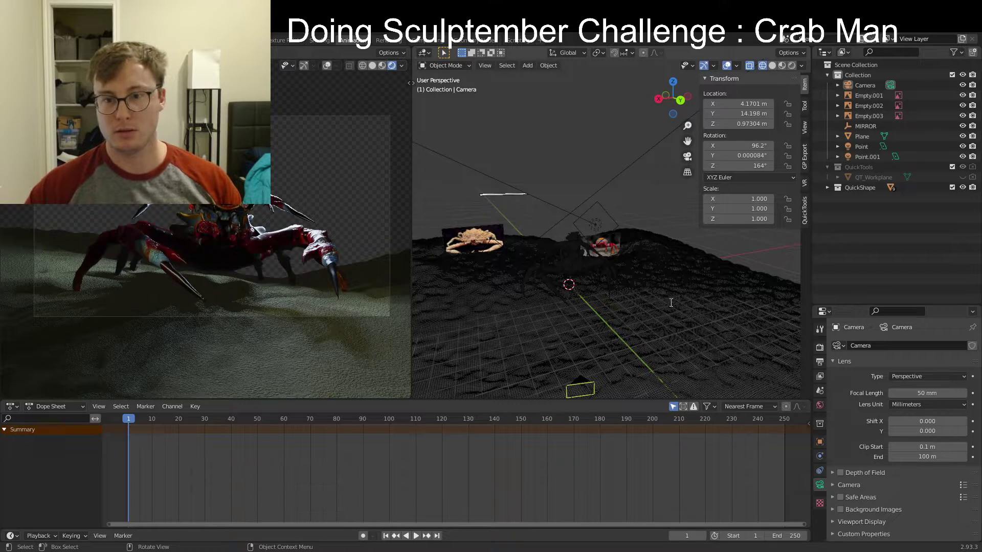
pyautogui.hotkey('ctrl', 's')
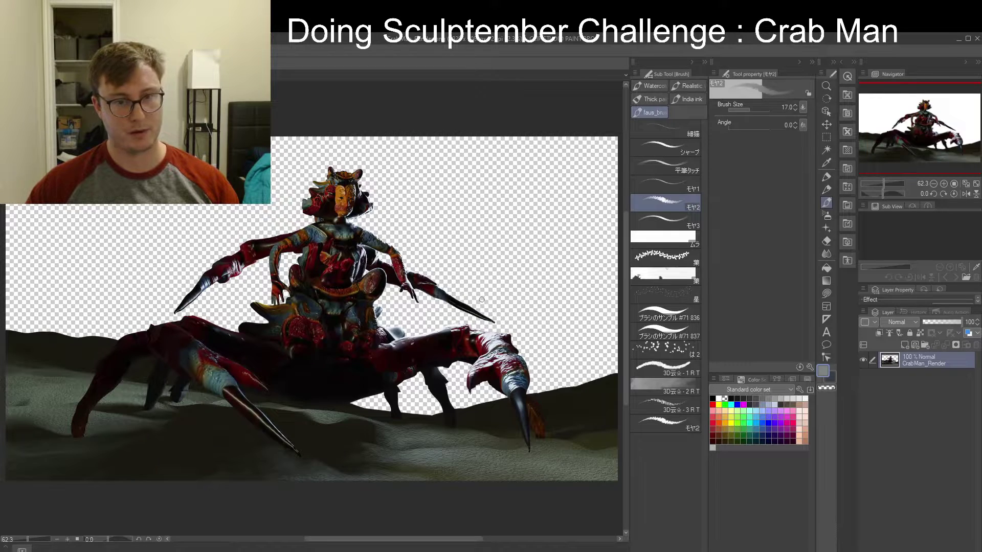
# Switch to Clip Studio Paint and add a new layer beneath the CrabMan_Render layer
pyautogui.moveTo(301, 303); pyautogui.dragTo(319, 299, button='middle')
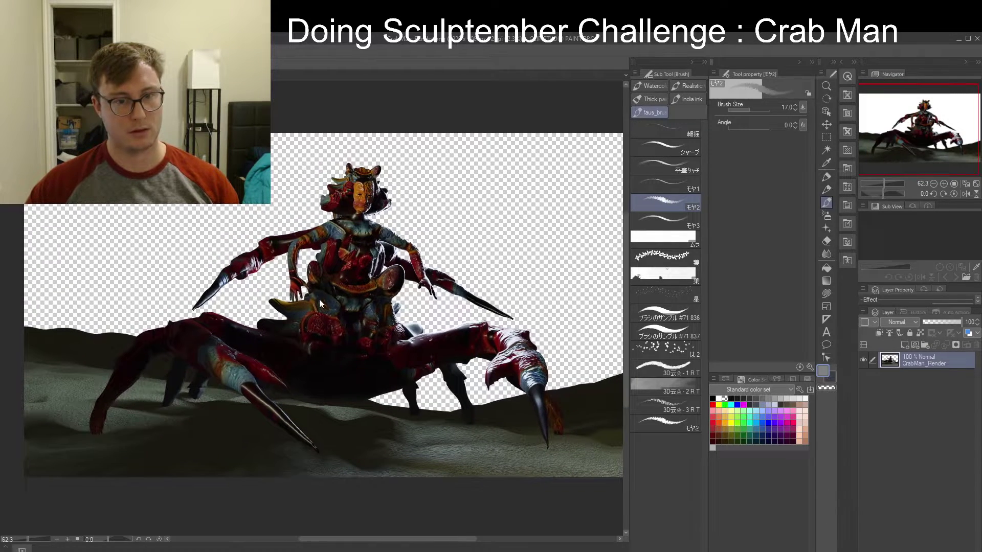
pyautogui.click(905, 344)
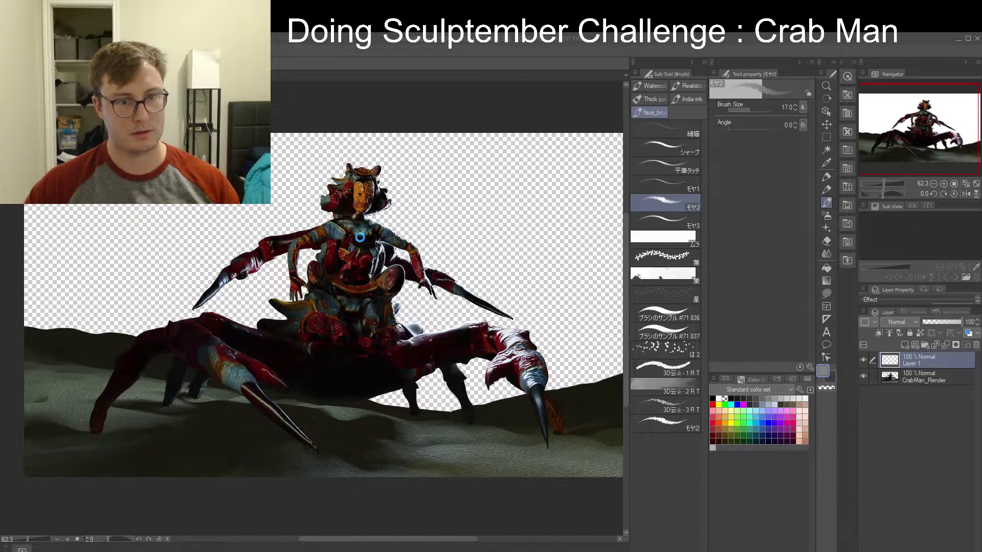
pyautogui.moveTo(919, 364); pyautogui.dragTo(919, 383)
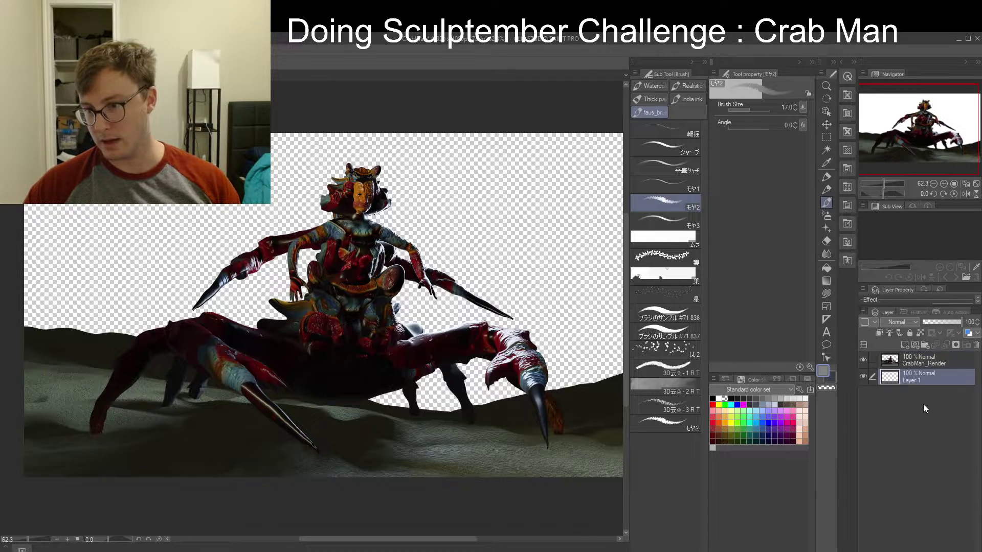
# Fill the new layer behind the crab render with a dark desaturated blue, trying grey and a lighter blue first
pyautogui.press('g')
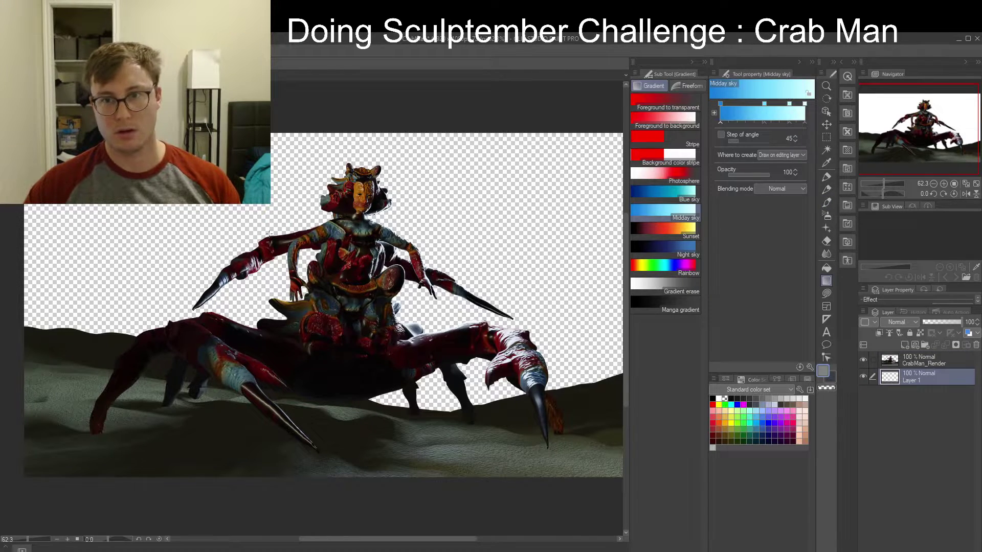
pyautogui.press('g')
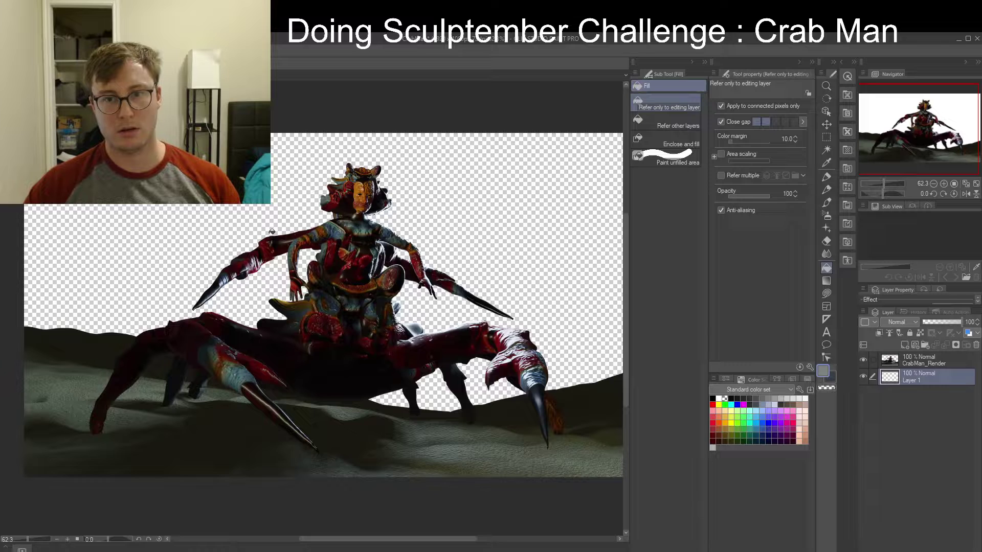
pyautogui.click(228, 233)
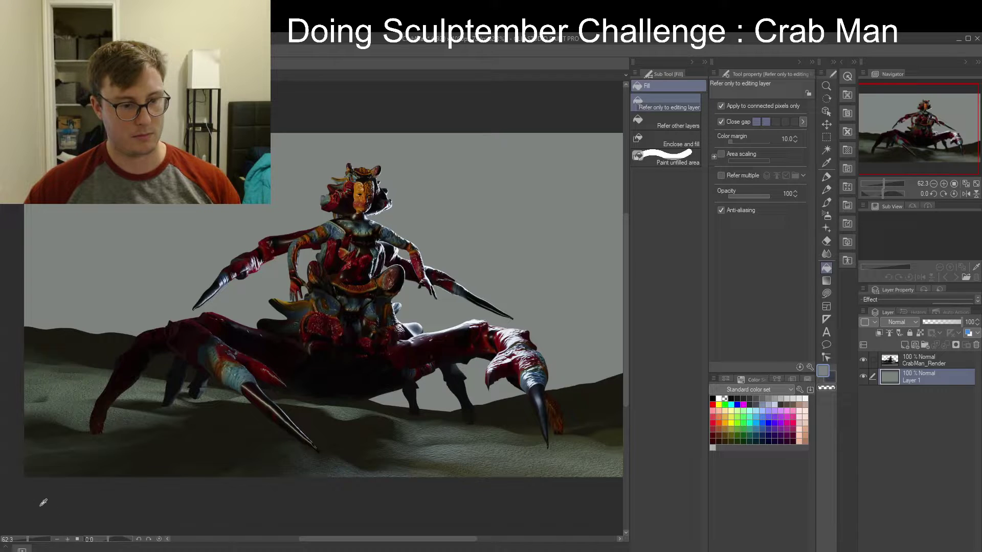
pyautogui.click(168, 302)
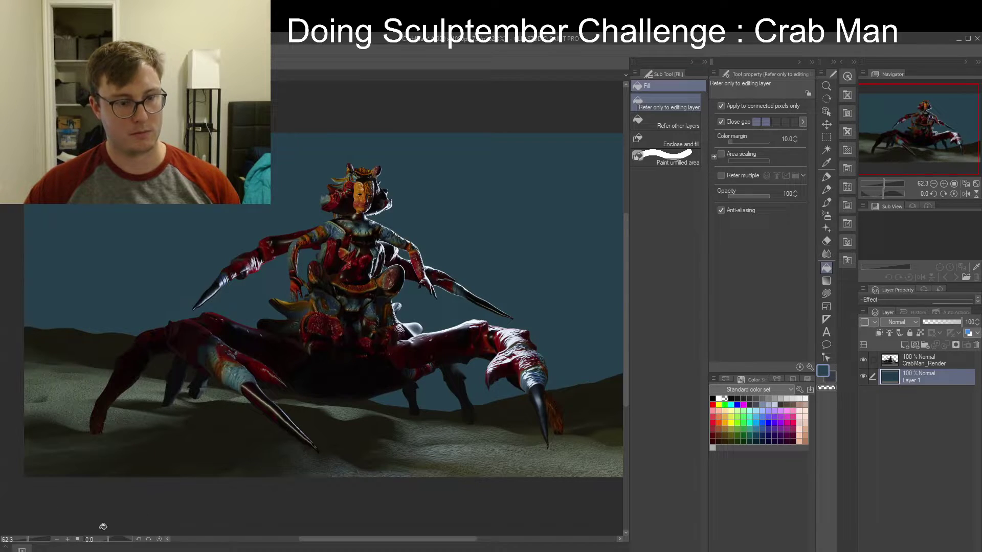
pyautogui.keyDown('alt'); pyautogui.click(33, 521); pyautogui.keyUp('alt')
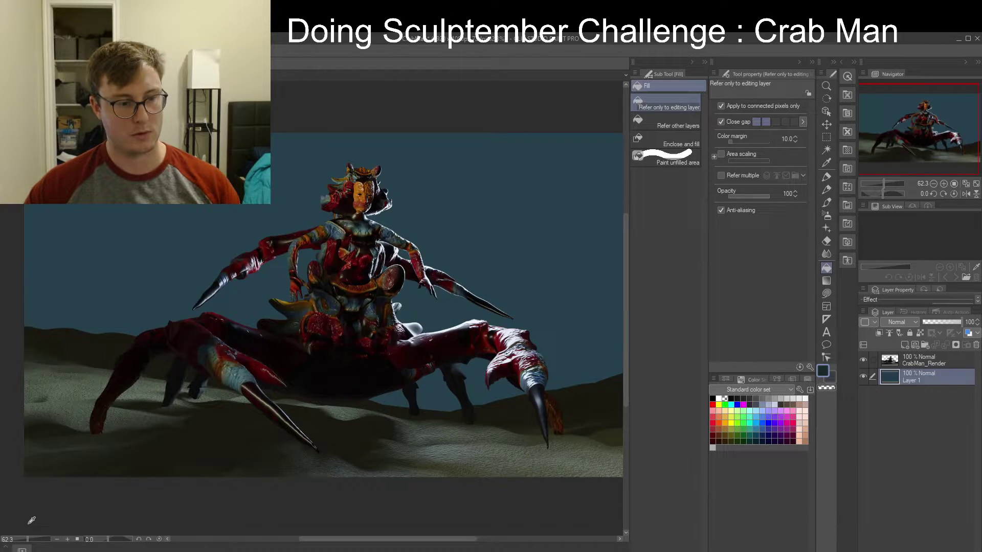
pyautogui.click(152, 304)
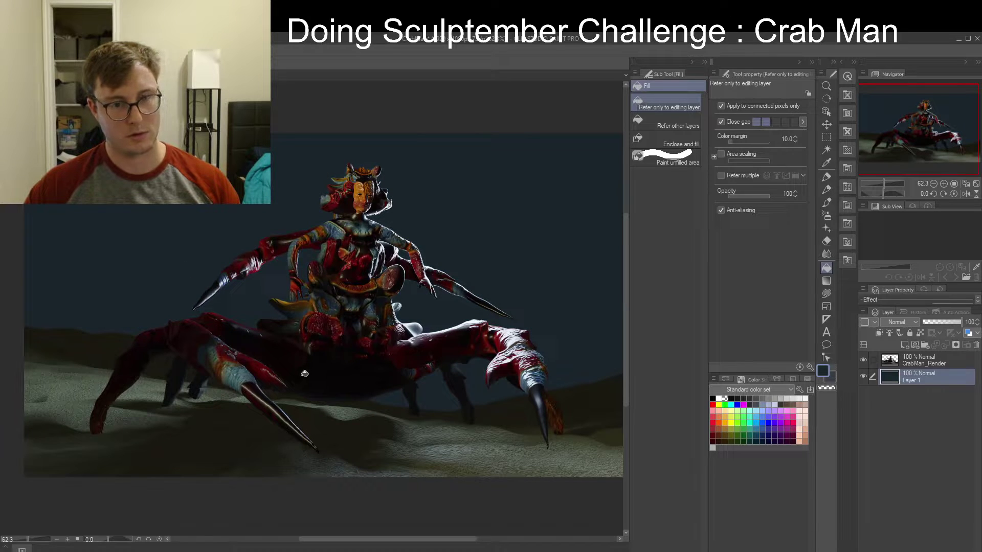
# Airbrush a darker blue onto the left edge of the background above the sand with the Soft airbrush
pyautogui.press('b')
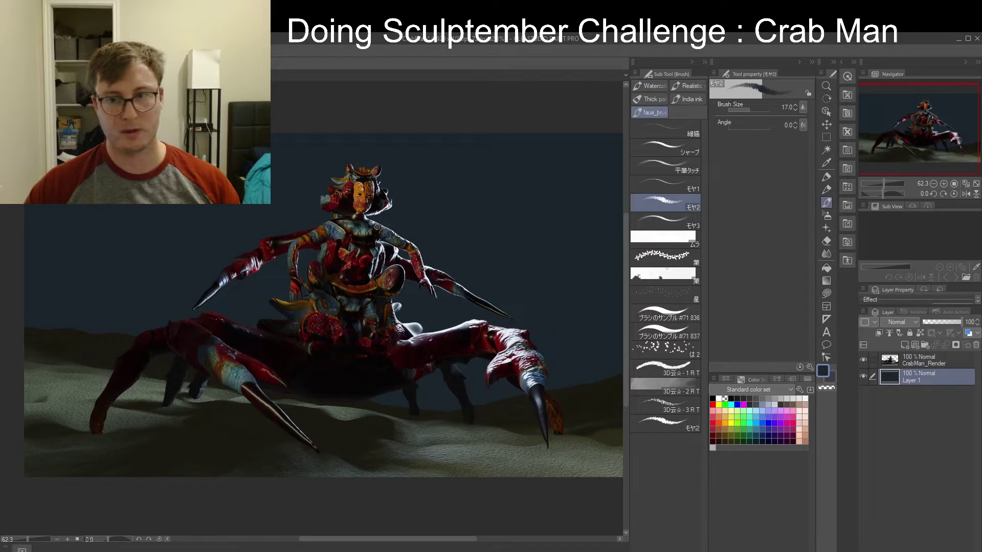
pyautogui.press('b')
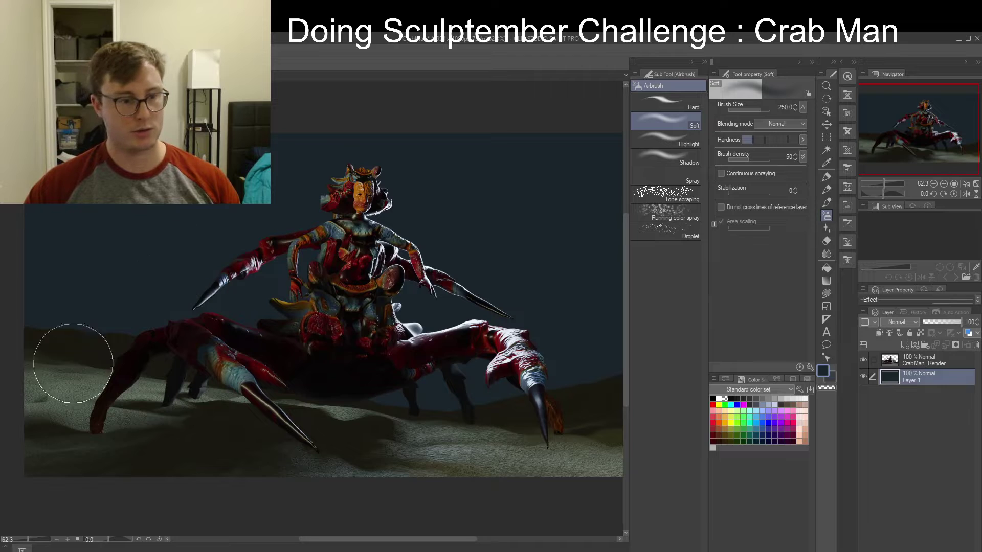
pyautogui.click(32, 531)
pyautogui.moveTo(41, 305); pyautogui.dragTo(74, 353)
# Enlarge the Soft airbrush to 700 and darken the upper right corner of the background
pyautogui.press(']')
pyautogui.press(']')
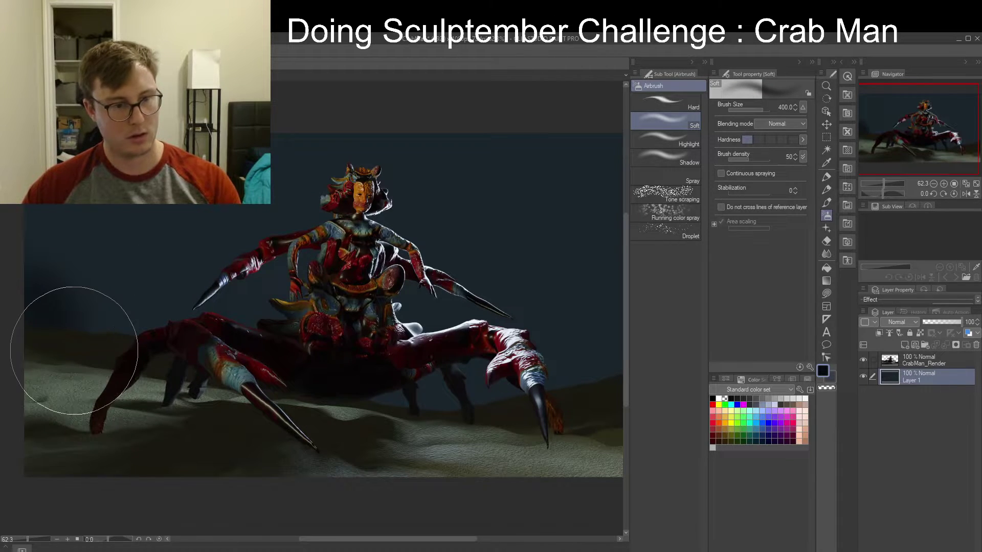
pyautogui.press(']')
pyautogui.press(']')
pyautogui.press(']')
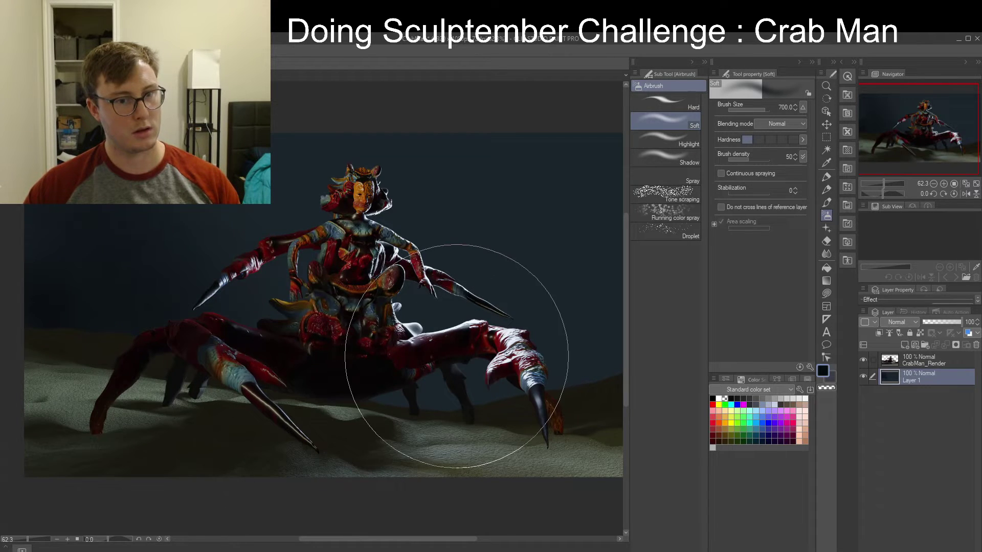
pyautogui.moveTo(483, 340); pyautogui.dragTo(399, 338, button='middle')
pyautogui.moveTo(537, 128); pyautogui.dragTo(567, 182)
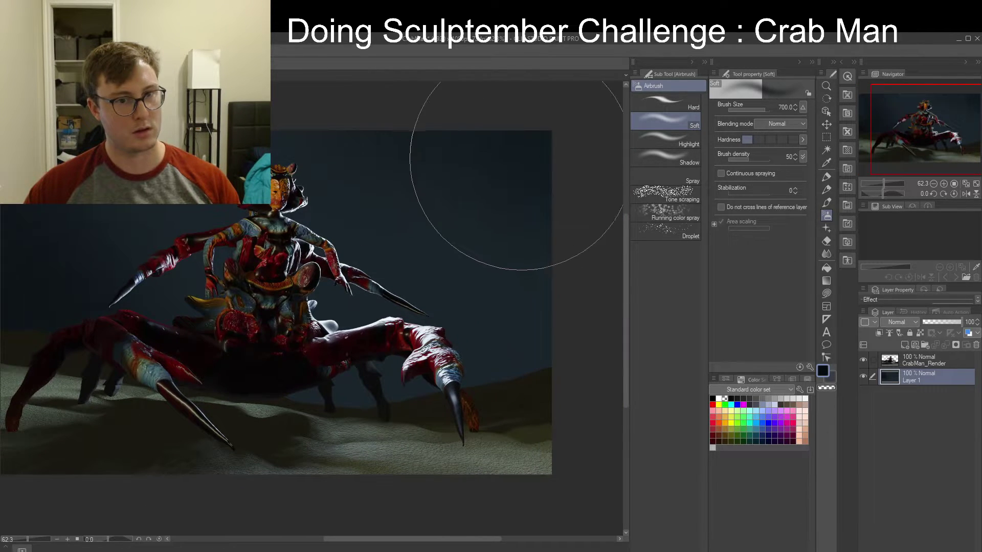
# Enlarge the Soft airbrush to 1700 and darken the outer edges of the background further
pyautogui.scroll(-1, 286, 112)
pyautogui.scroll(-1, 409, 169)
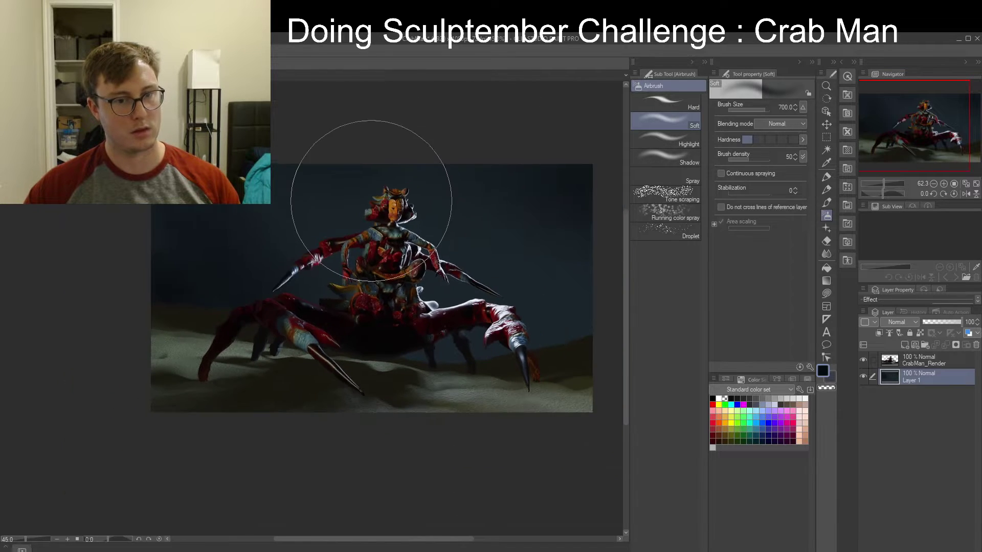
pyautogui.scroll(-2, 371, 201)
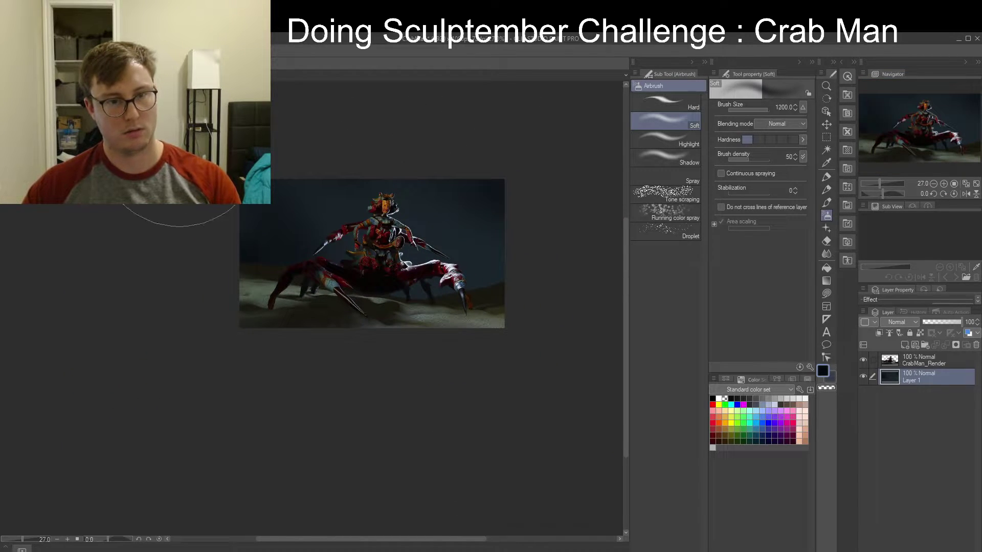
pyautogui.press(']')
pyautogui.press(']')
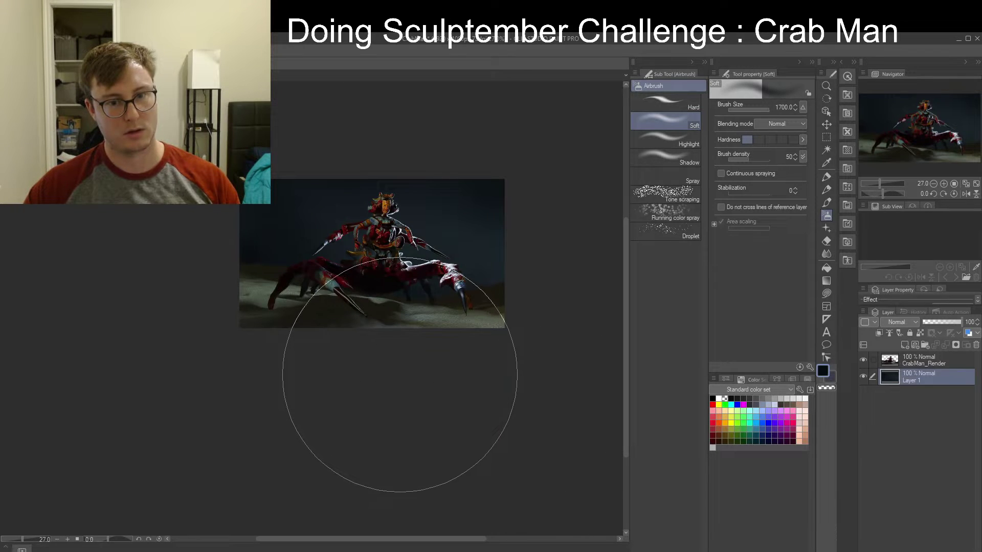
pyautogui.moveTo(477, 432); pyautogui.dragTo(429, 430)
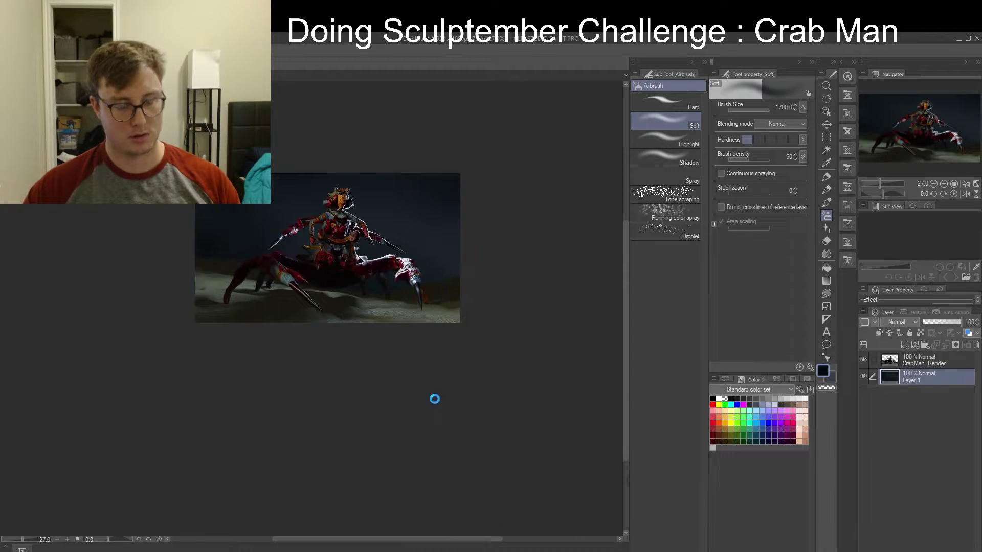
# Sample the dark blue of the background beside the crab as the airbrush colour
pyautogui.scroll(2, 435, 399)
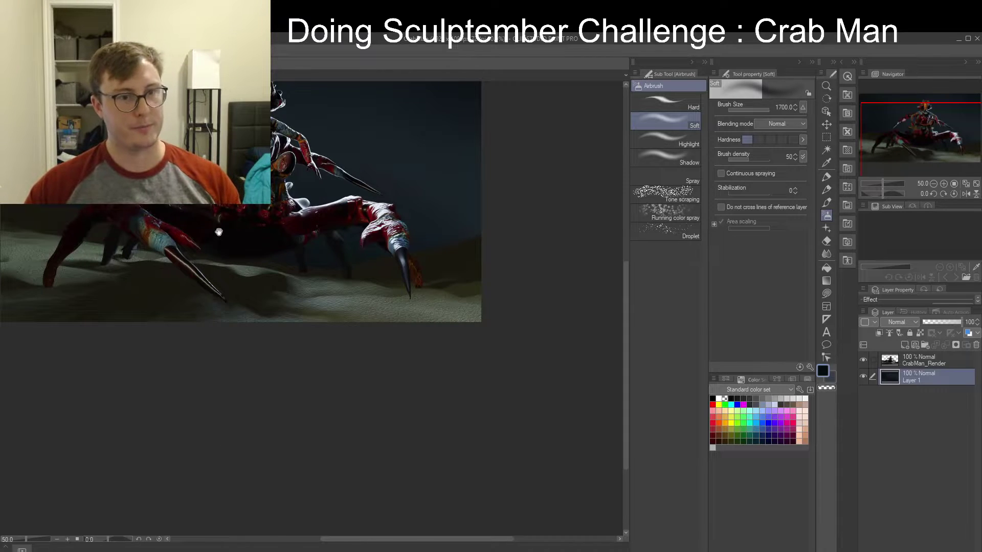
pyautogui.moveTo(218, 233); pyautogui.dragTo(260, 334)
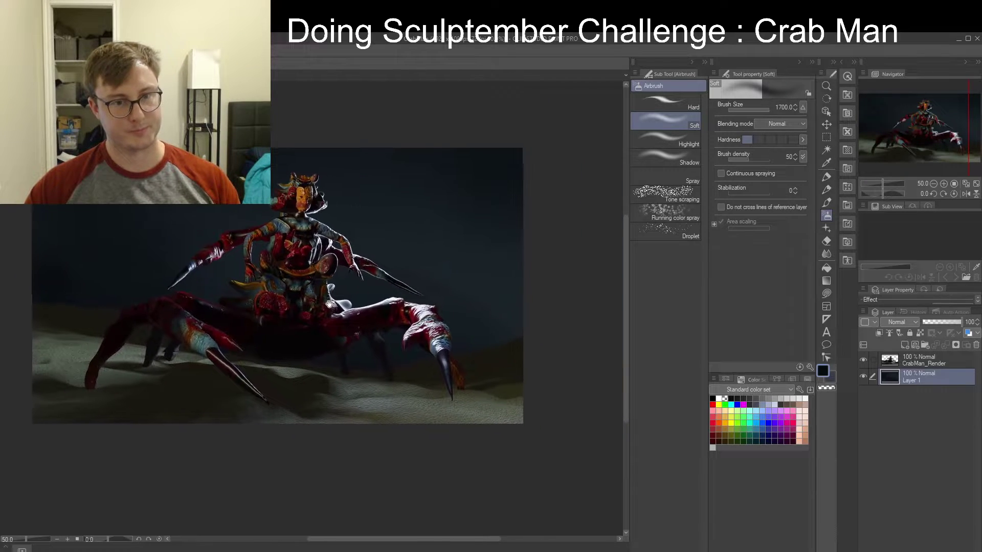
pyautogui.keyDown('alt'); pyautogui.click(468, 253); pyautogui.keyUp('alt')
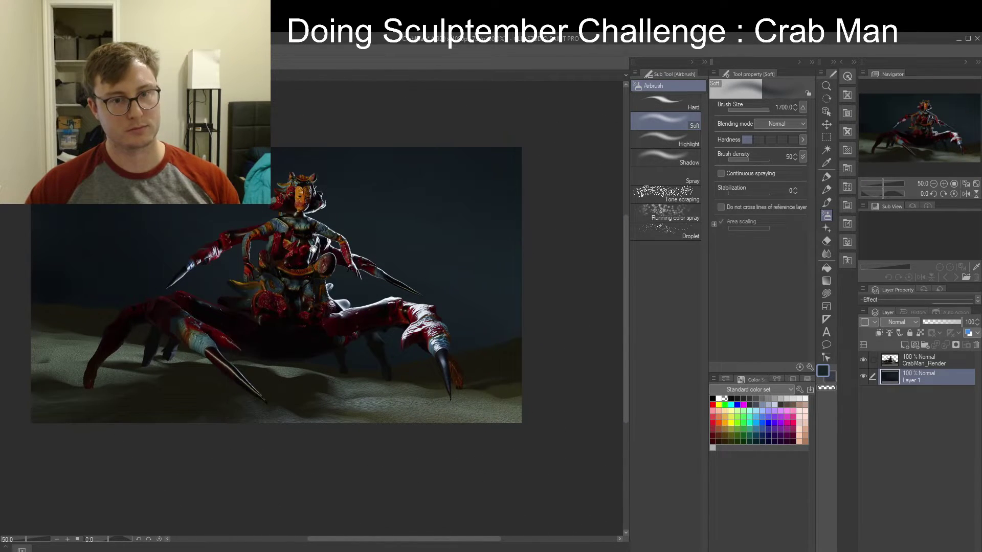
pyautogui.moveTo(313, 249); pyautogui.dragTo(374, 262)
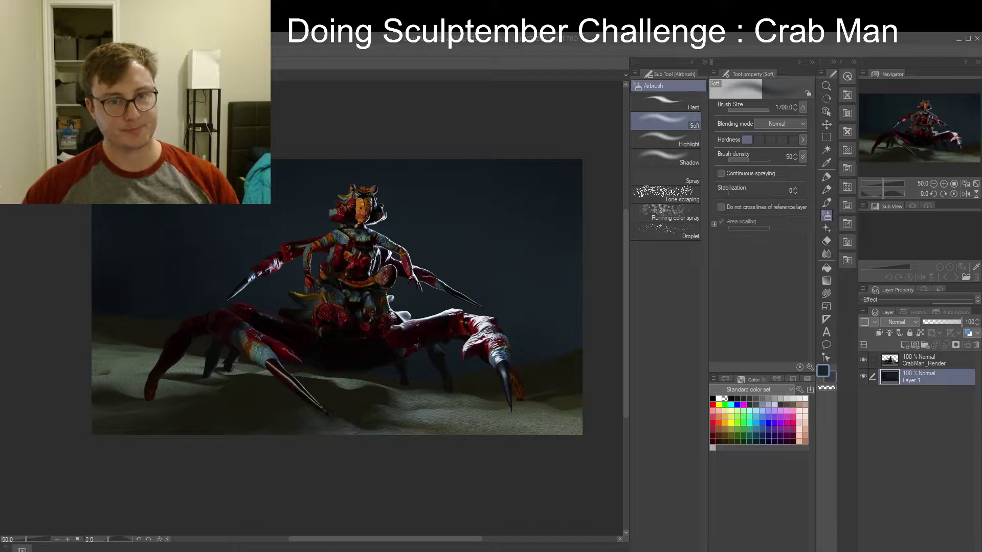
pyautogui.hotkey('ctrl', 'Tab')
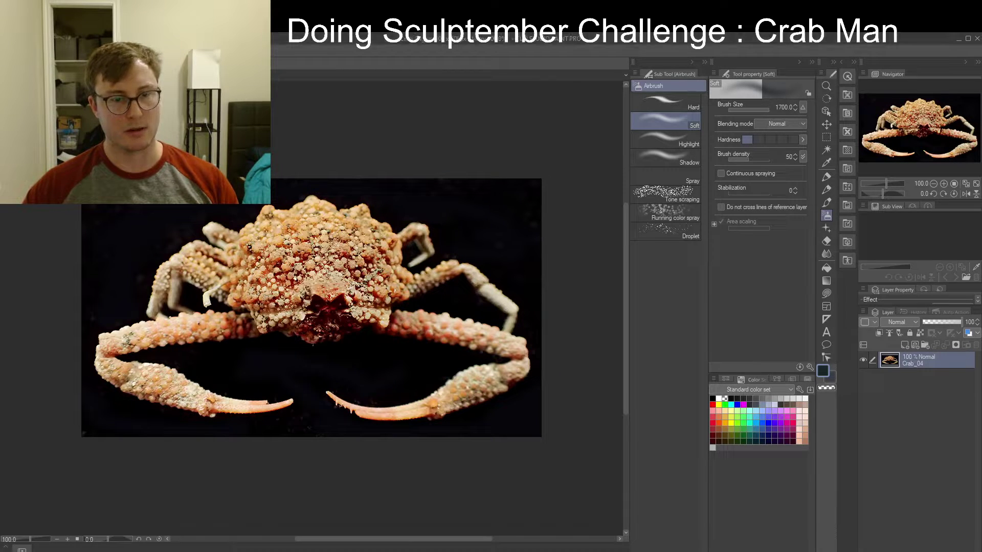
pyautogui.hotkey('ctrl', 't')
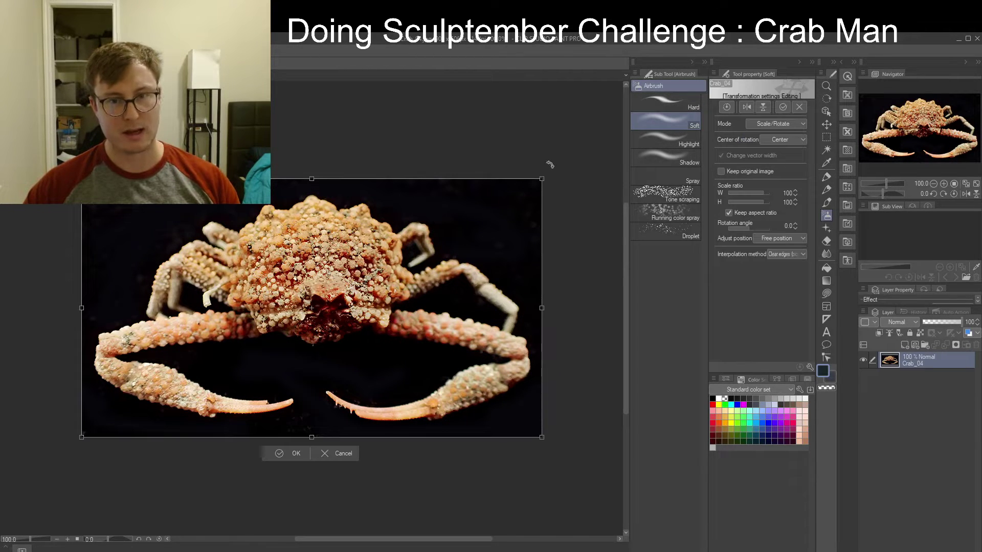
pyautogui.moveTo(541, 179); pyautogui.dragTo(341, 304)
pyautogui.moveTo(304, 354); pyautogui.dragTo(339, 341)
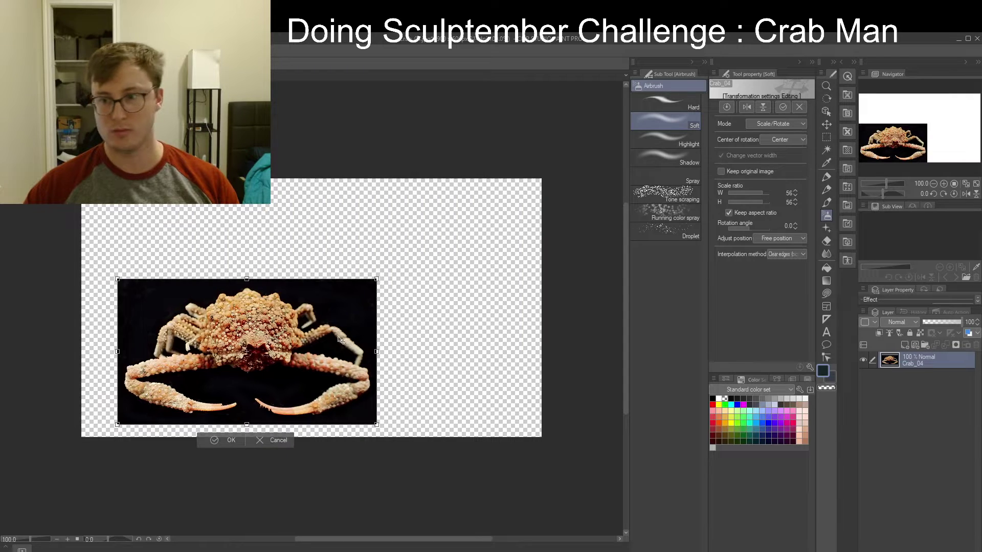
pyautogui.hotkey('ctrl', 'z')
pyautogui.press('Escape')
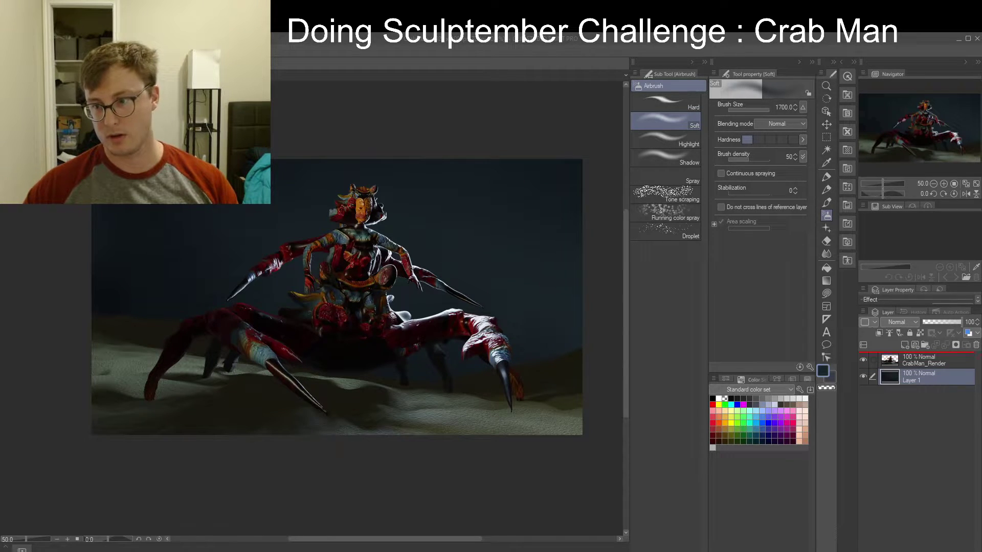
# Bring the Crab_04 photo into the render document as the top layer and move it to the canvas's upper left corner
pyautogui.moveTo(917, 353); pyautogui.dragTo(917, 353)
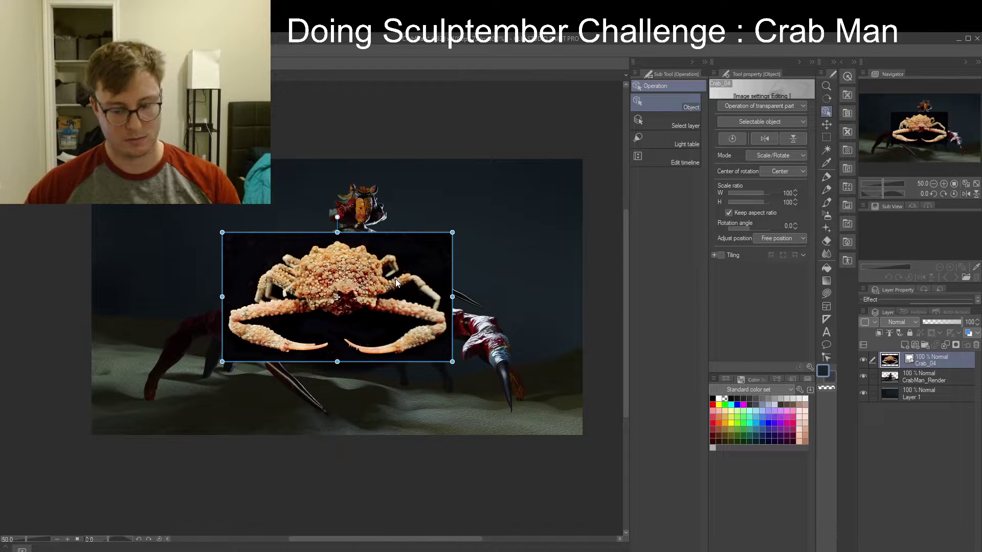
pyautogui.moveTo(398, 277)
pyautogui.mouseDown()
pyautogui.moveTo(383, 318)
pyautogui.moveTo(433, 350)
pyautogui.moveTo(532, 385)
pyautogui.moveTo(439, 346)
pyautogui.moveTo(353, 280)
pyautogui.moveTo(236, 227)
pyautogui.mouseUp()
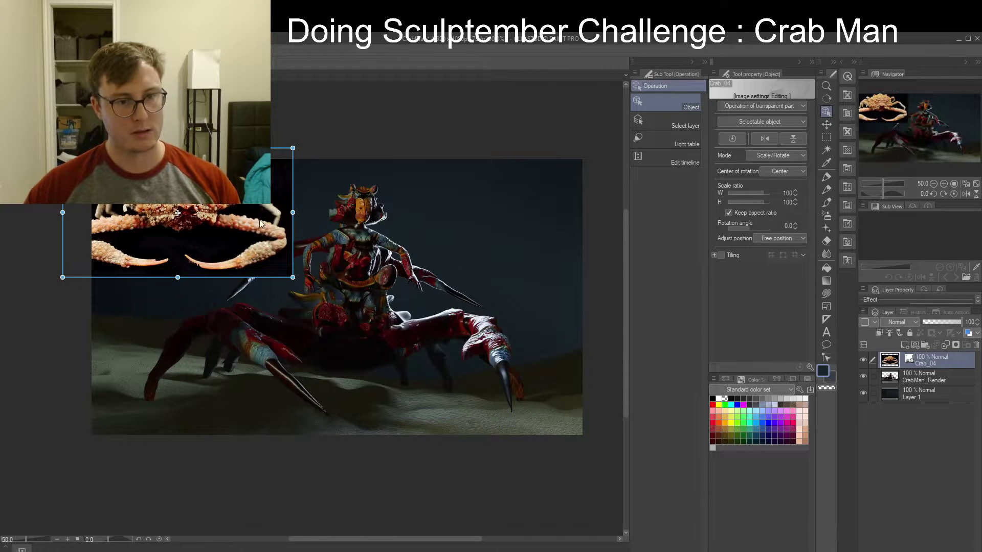
# Add a new layer between Crab_04 and CrabMan_Render and choose the Copy stamp tool for it
pyautogui.click(905, 345)
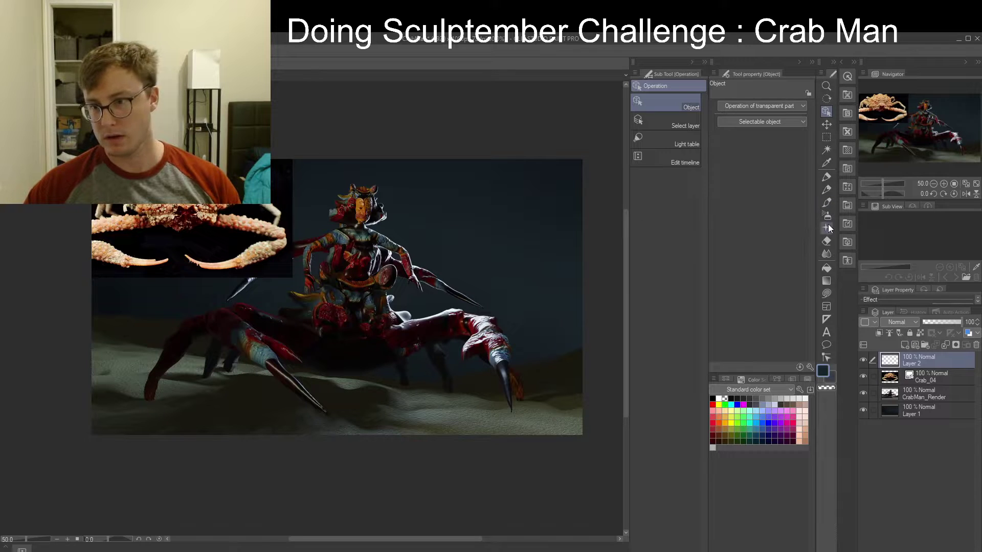
pyautogui.click(825, 256)
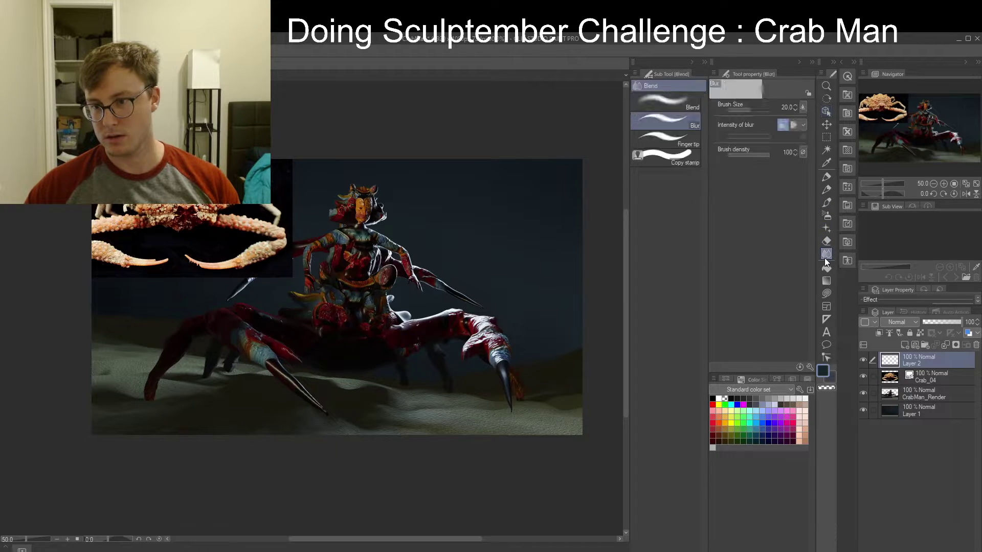
pyautogui.click(660, 160)
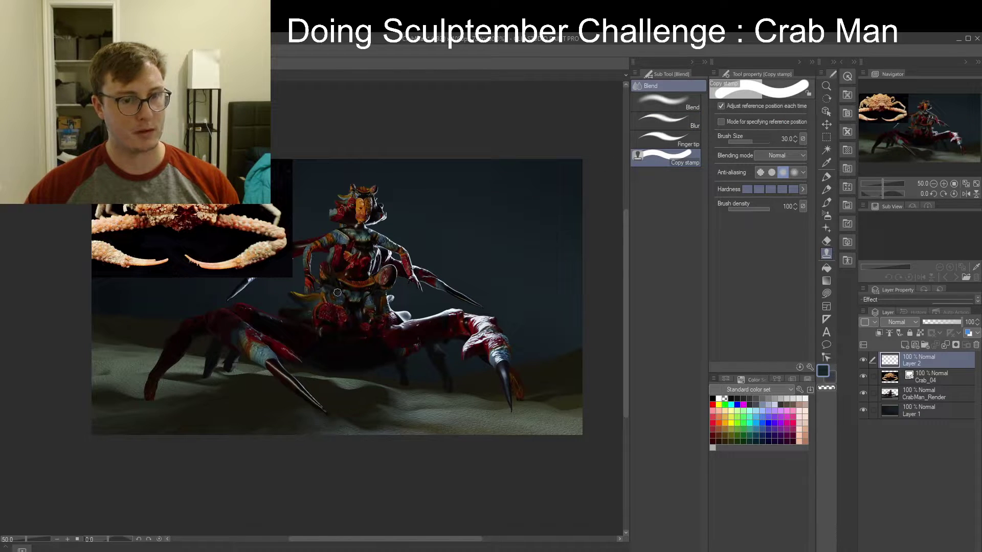
pyautogui.scroll(3, 338, 293)
pyautogui.moveTo(341, 262); pyautogui.dragTo(378, 317)
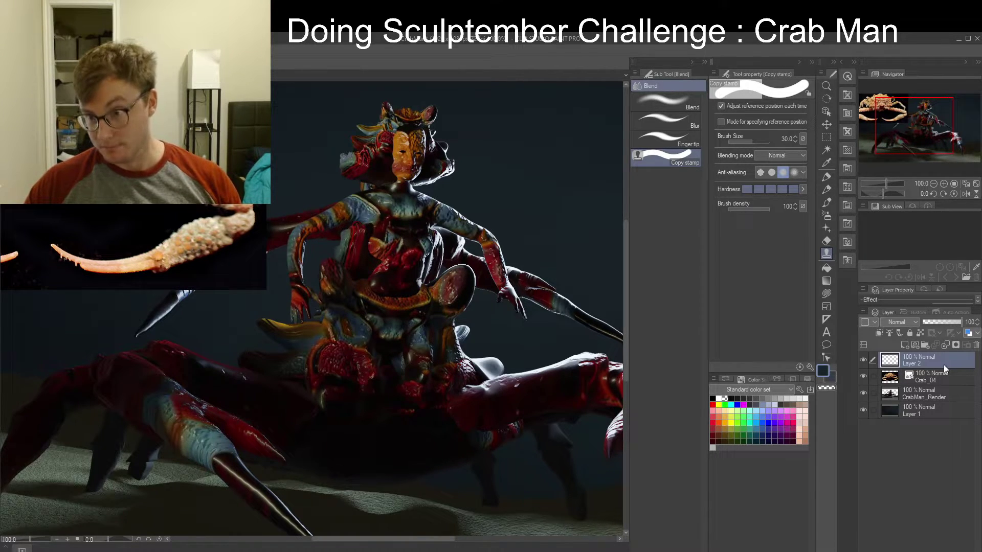
pyautogui.moveTo(944, 364); pyautogui.dragTo(943, 382)
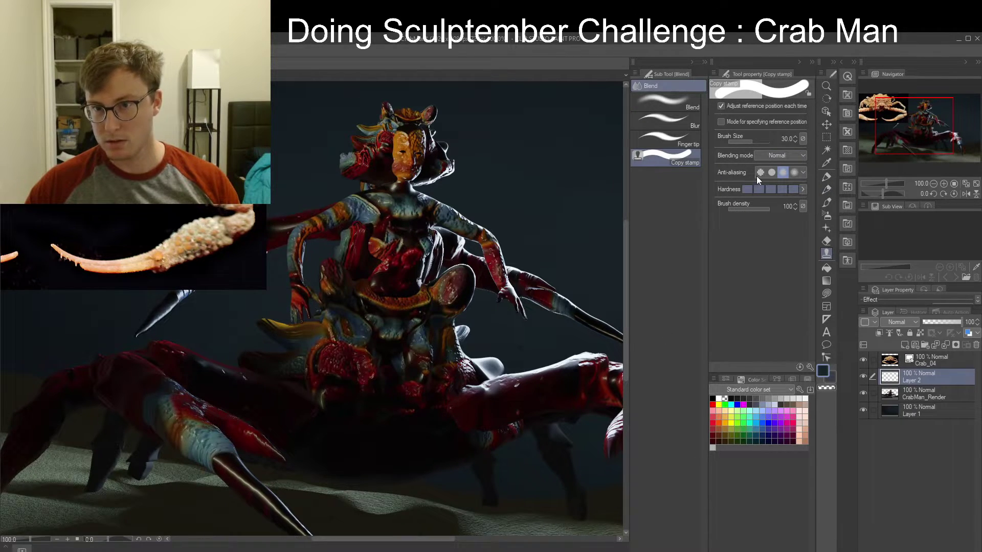
# Turn on the Copy stamp's mode for specifying the reference position and rasterize the Crab_04 layer
pyautogui.click(728, 121)
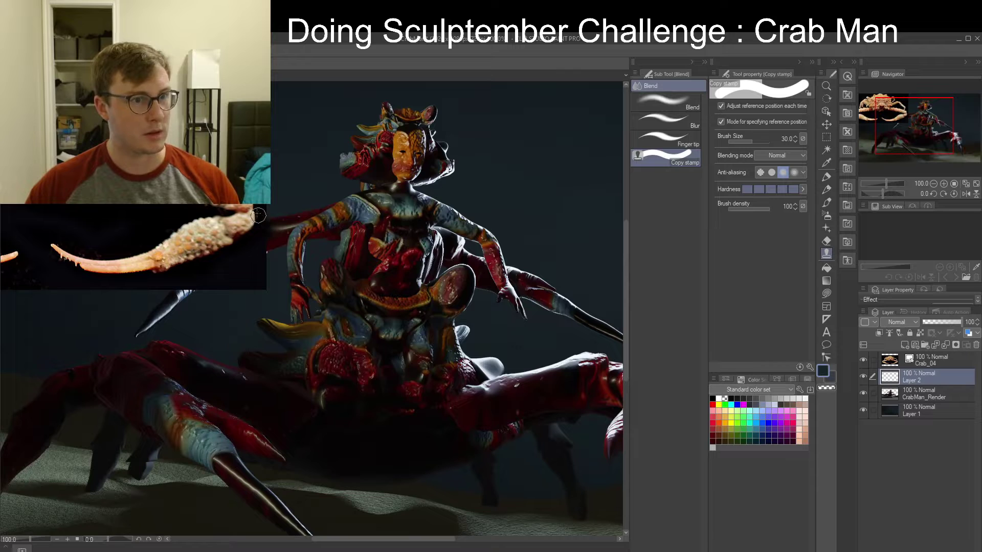
pyautogui.hotkey('ctrl', 's')
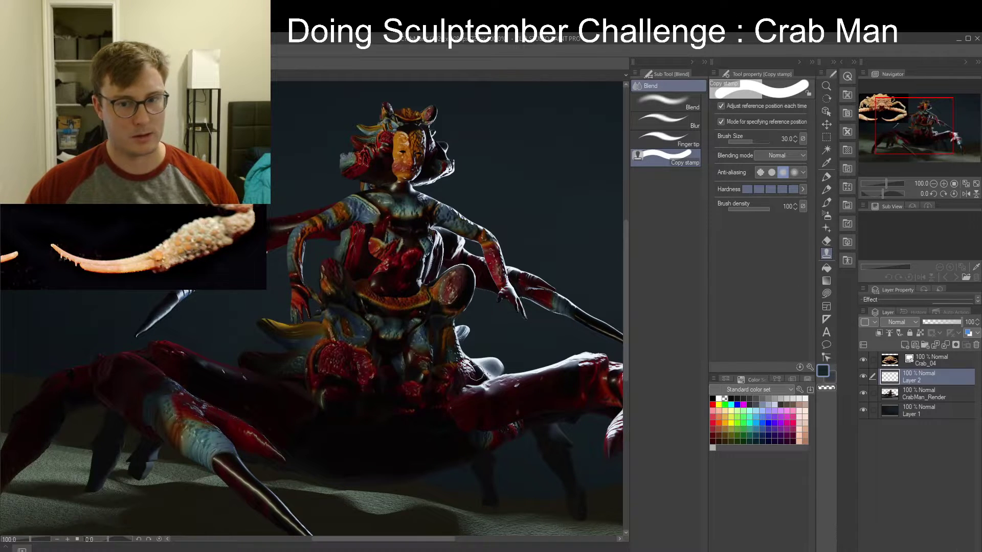
pyautogui.press('b')
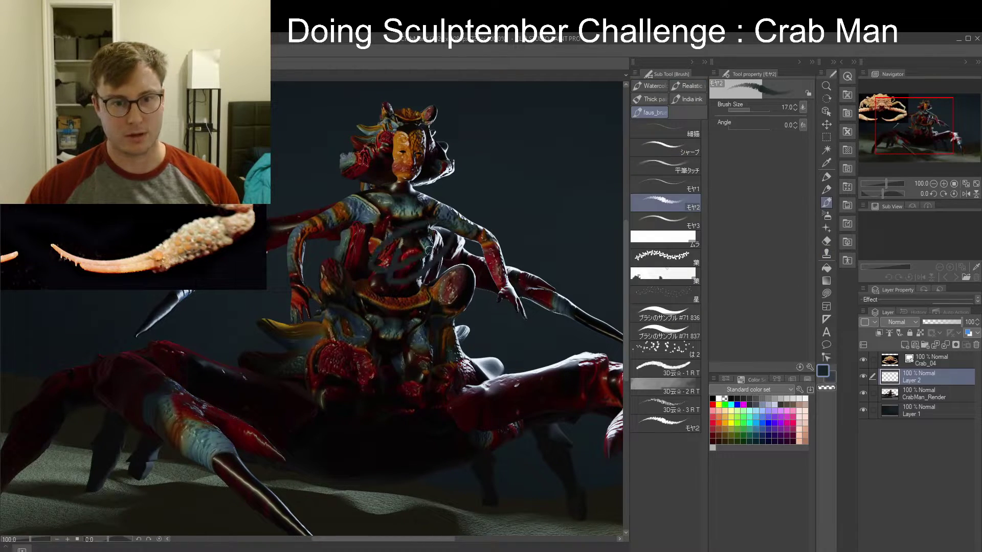
pyautogui.click(825, 255)
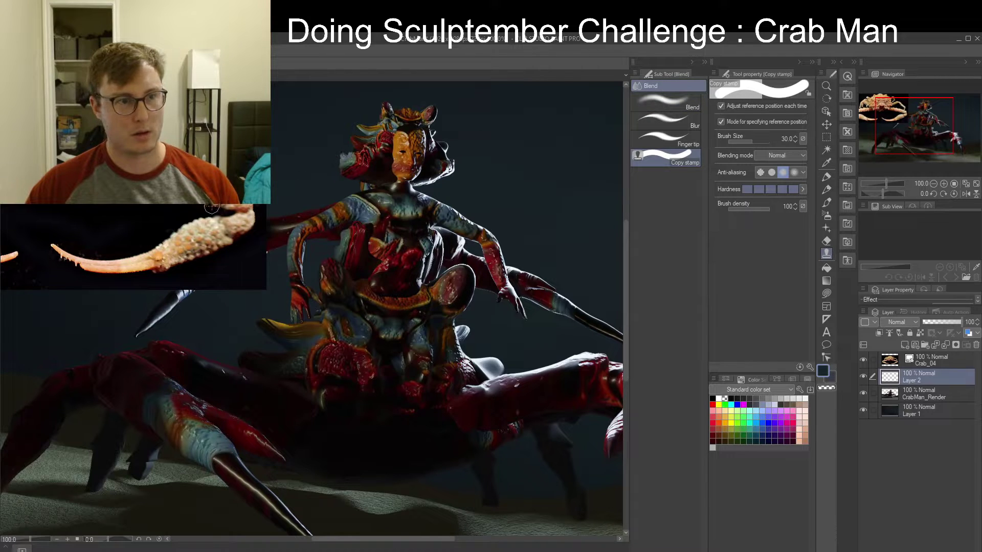
pyautogui.click(902, 361)
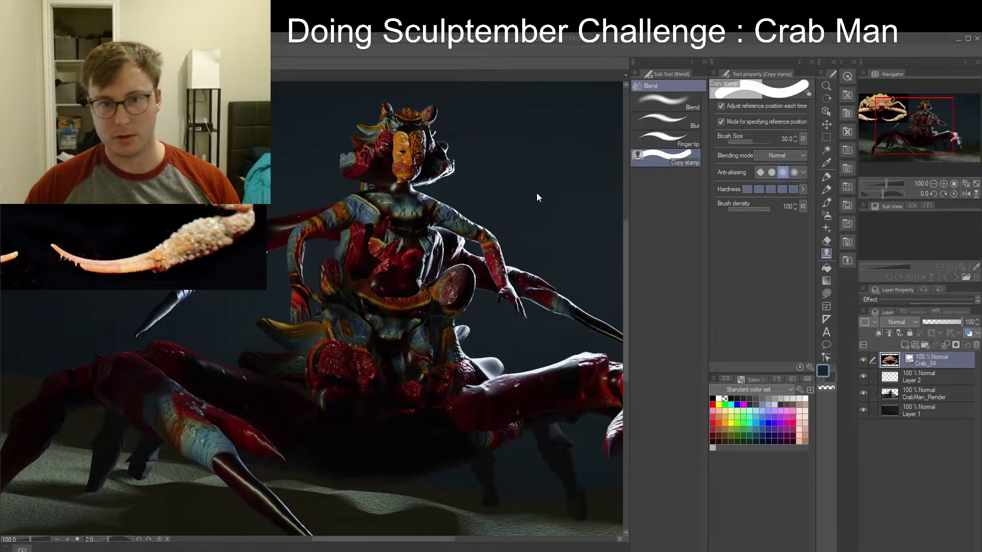
pyautogui.click(907, 255)
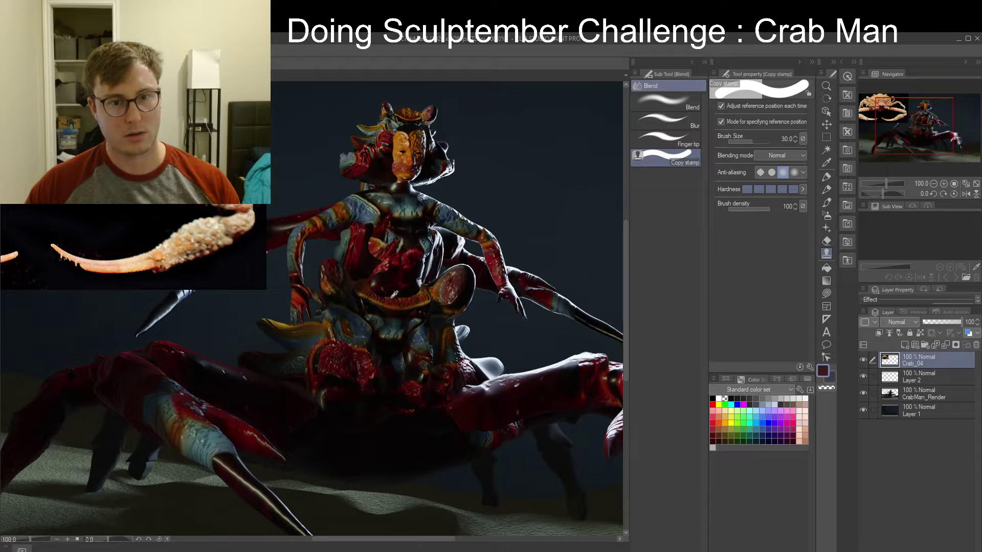
# Turn off the Copy stamp's reference position adjustment for each stroke and enable the mode for specifying the reference position again
pyautogui.rightClick(384, 313)
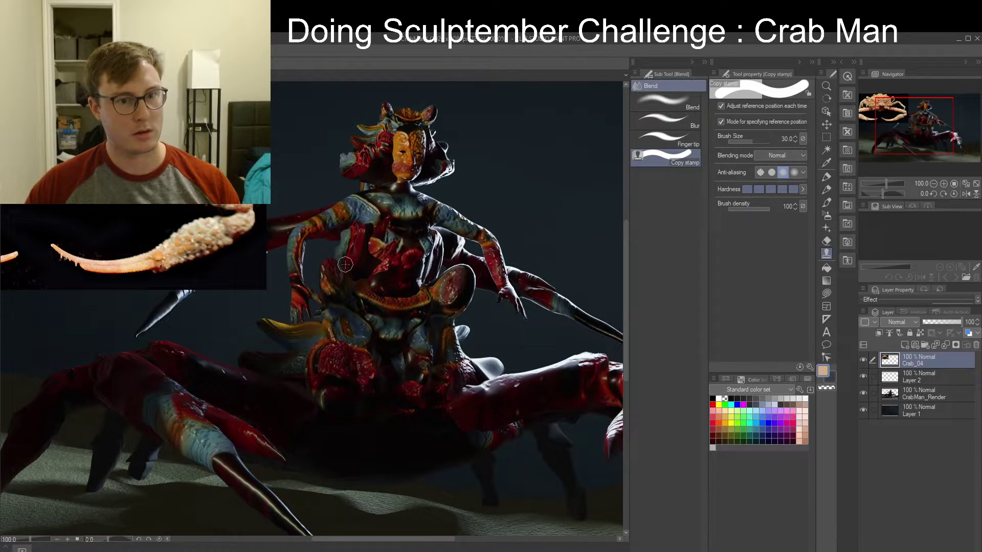
pyautogui.rightClick(402, 294)
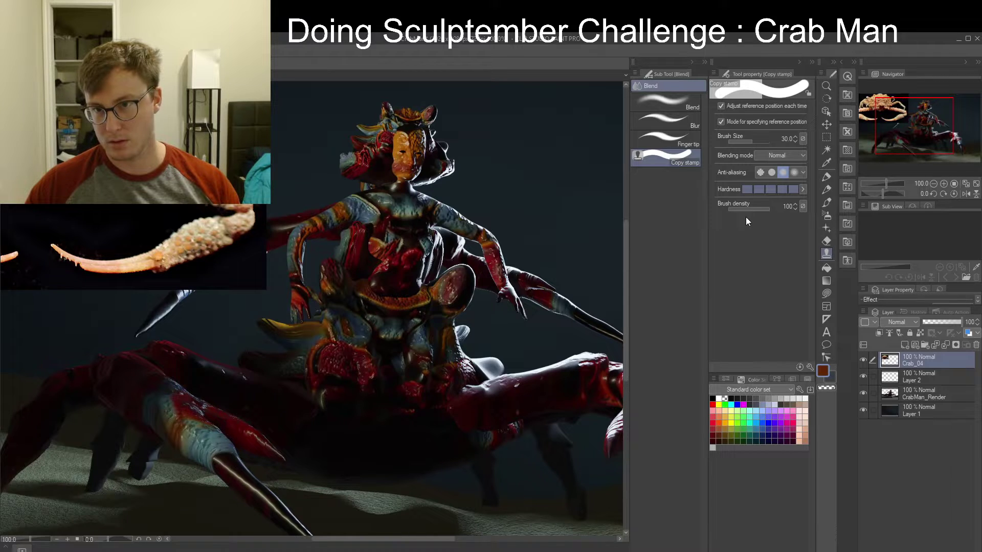
pyautogui.click(740, 105)
pyautogui.keyDown('alt'); pyautogui.click(398, 217); pyautogui.keyUp('alt')
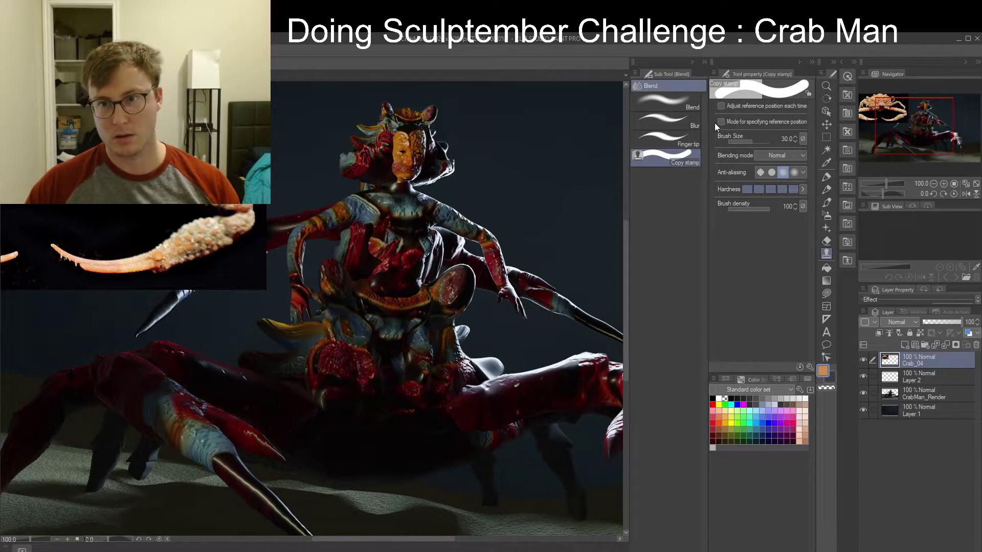
pyautogui.keyDown('alt'); pyautogui.click(346, 221); pyautogui.keyUp('alt')
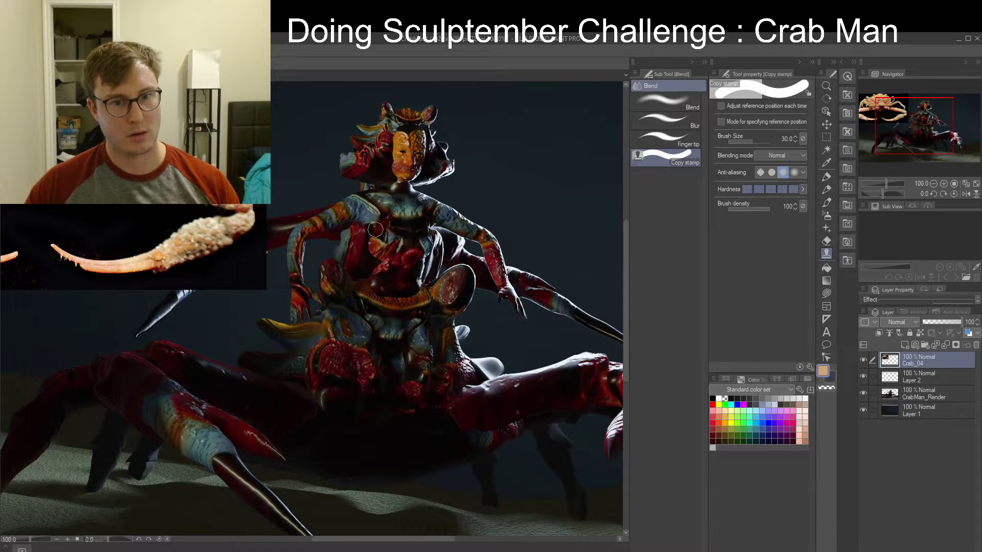
pyautogui.click(740, 122)
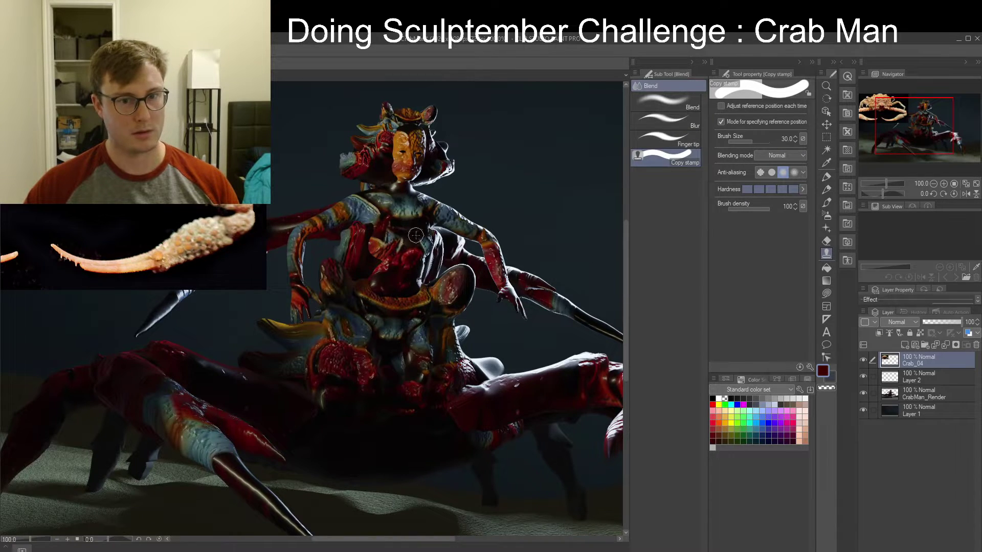
pyautogui.keyDown('alt'); pyautogui.click(240, 154); pyautogui.keyUp('alt')
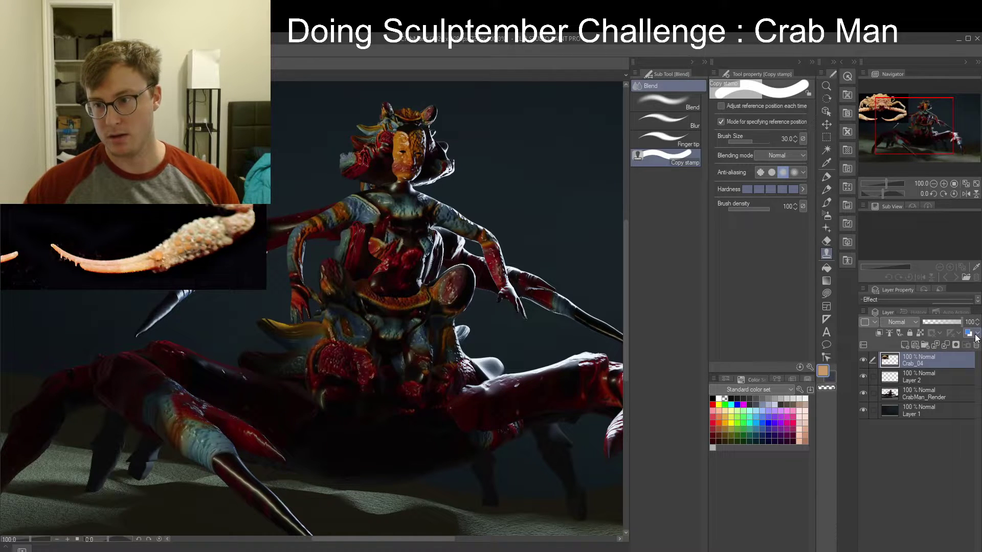
pyautogui.click(665, 139)
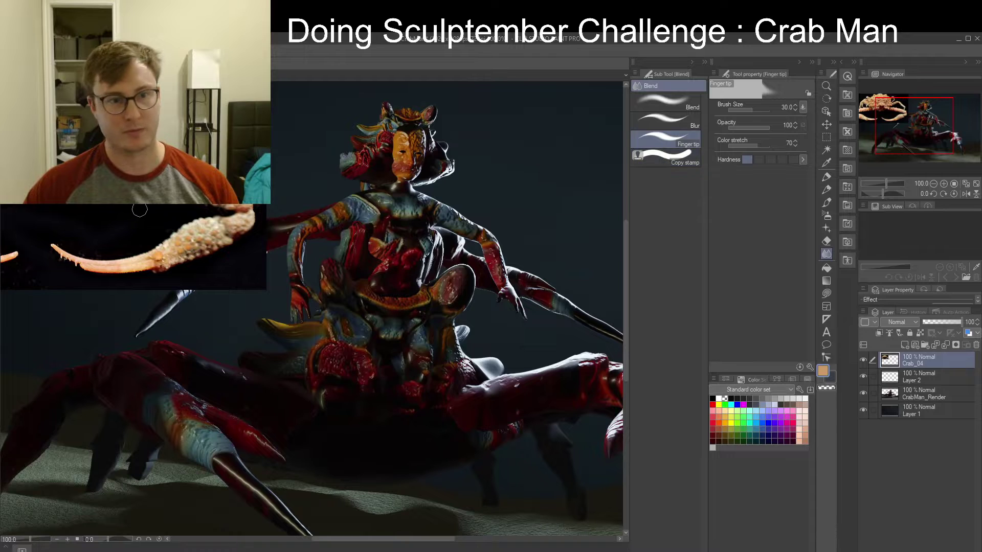
pyautogui.click(680, 161)
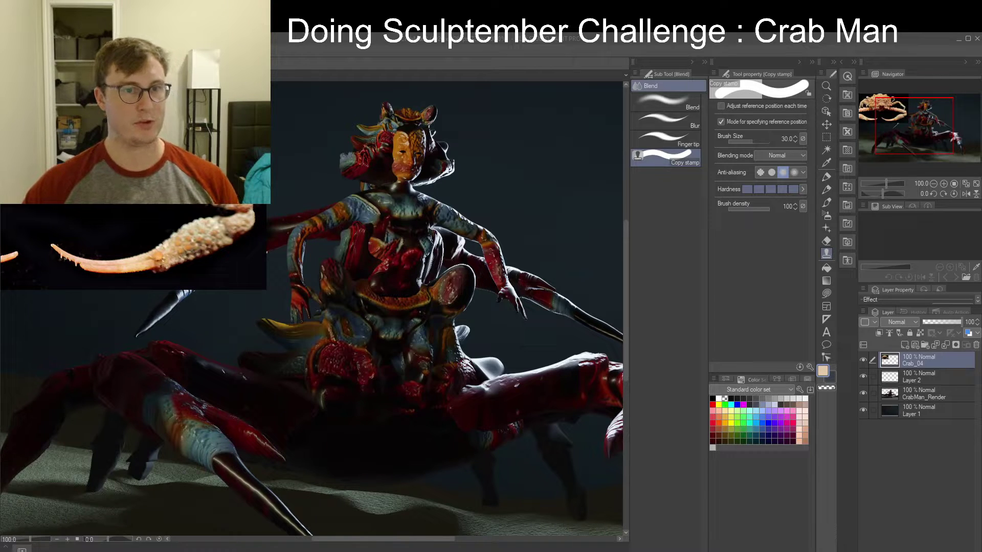
pyautogui.click(616, 381)
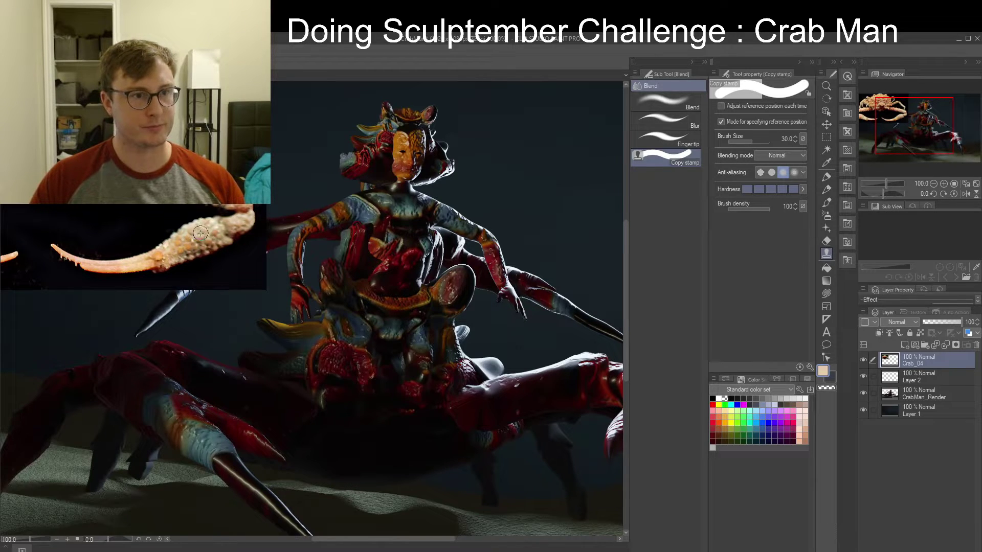
pyautogui.press('i')
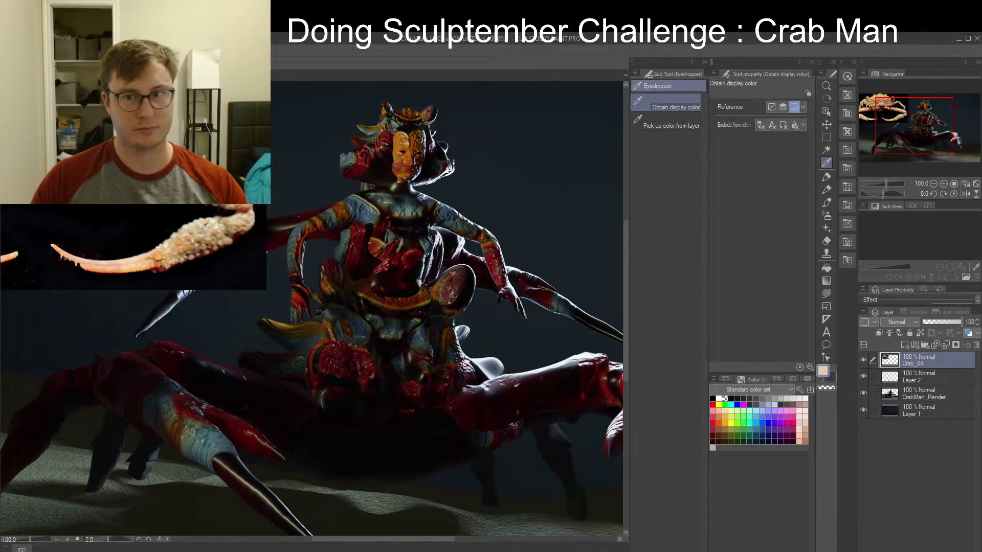
pyautogui.click(673, 125)
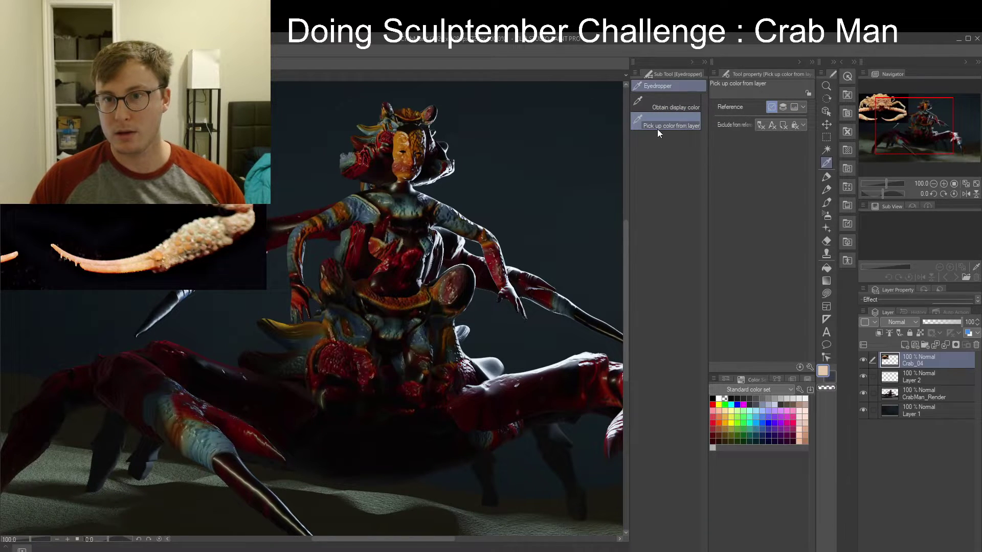
pyautogui.click(675, 109)
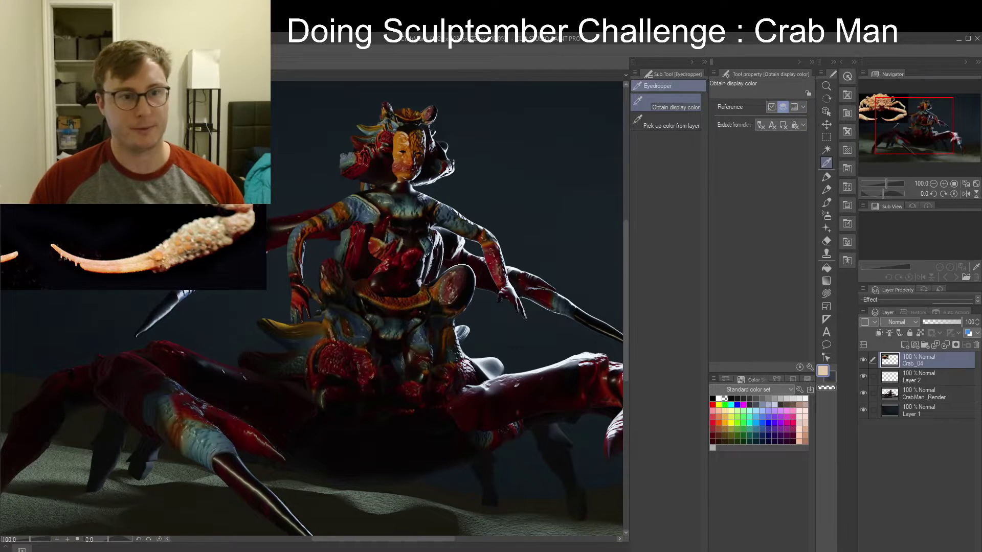
pyautogui.click(382, 207)
pyautogui.press('b')
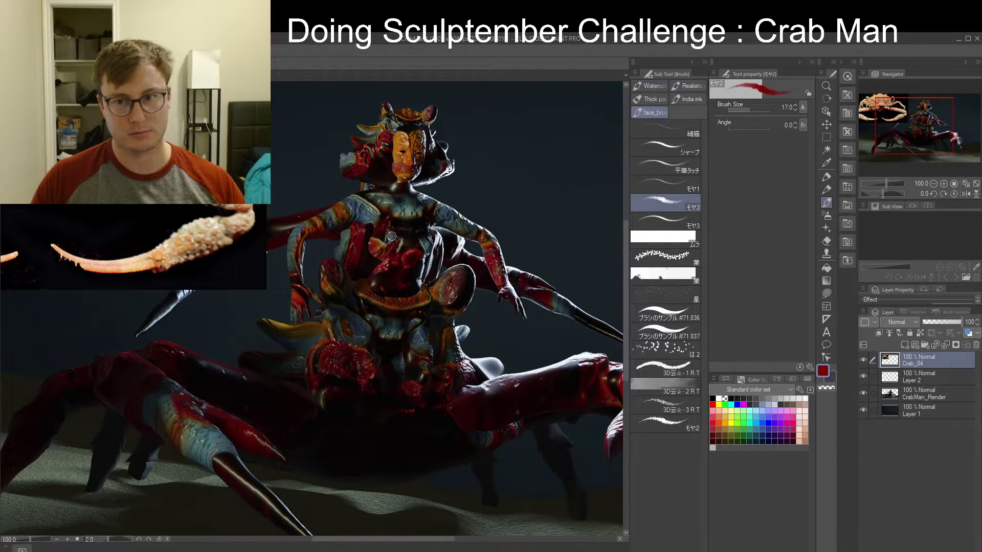
pyautogui.click(826, 254)
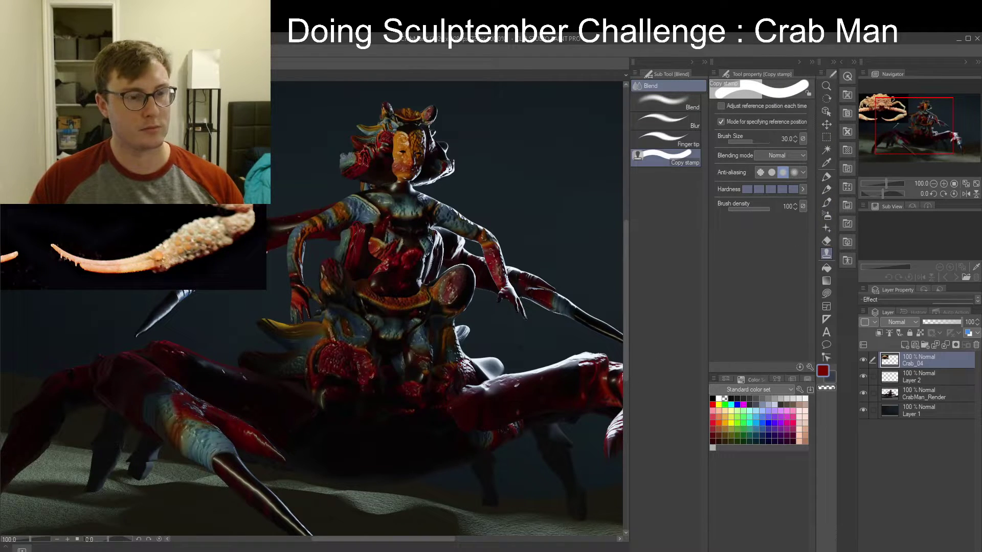
# Try stamping the bumpy crab texture from the photo onto the creature's chest with the size 30 stamp
pyautogui.press('x')
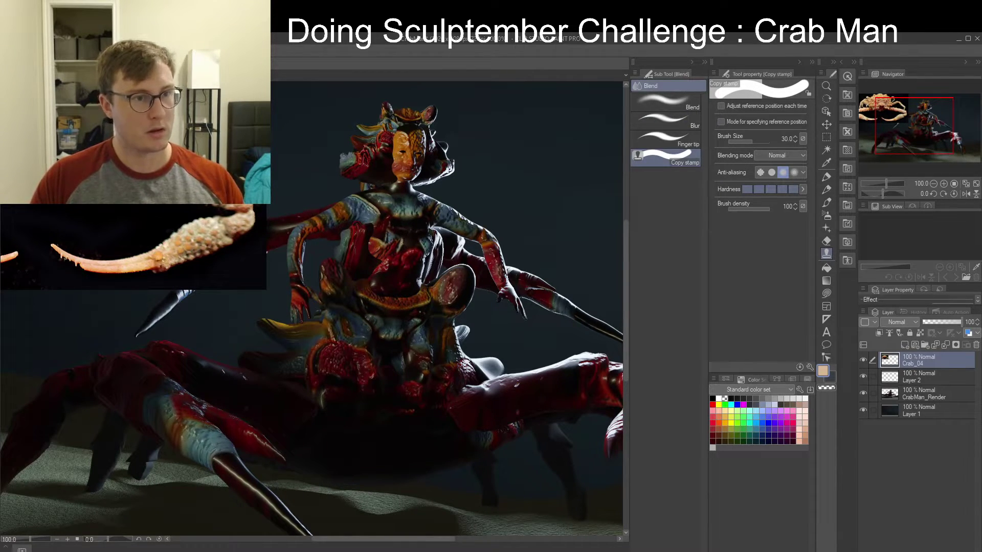
pyautogui.moveTo(366, 220); pyautogui.dragTo(390, 259)
pyautogui.hotkey('ctrl', 'z')
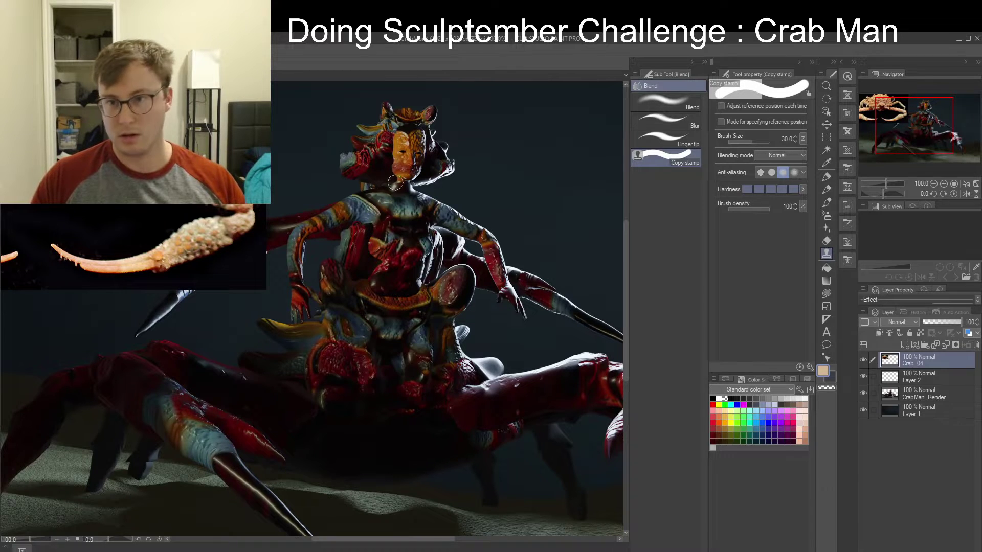
# Soften the Copy stamp with the strongest anti-aliasing and the second hardness level, and test it with a stroke across the torso
pyautogui.click(794, 173)
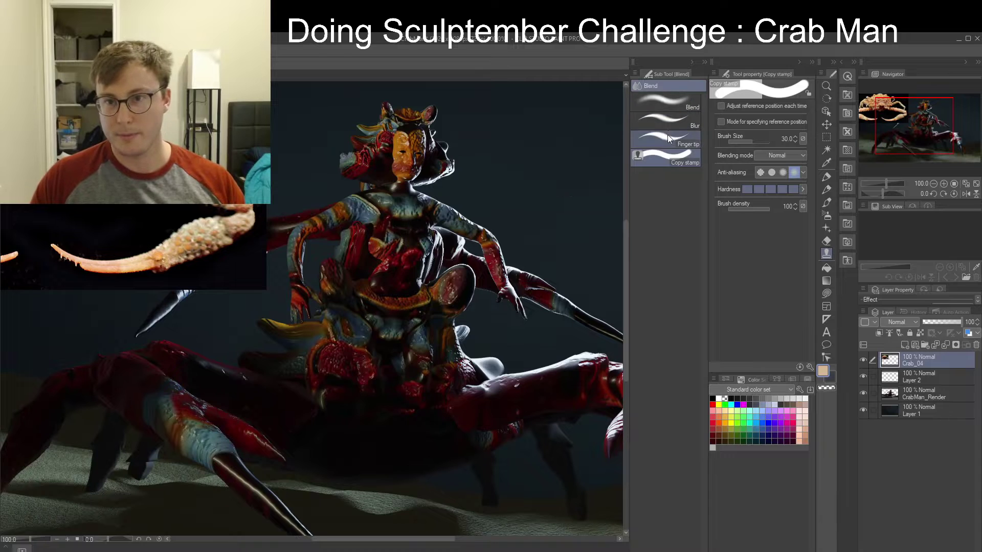
pyautogui.click(760, 189)
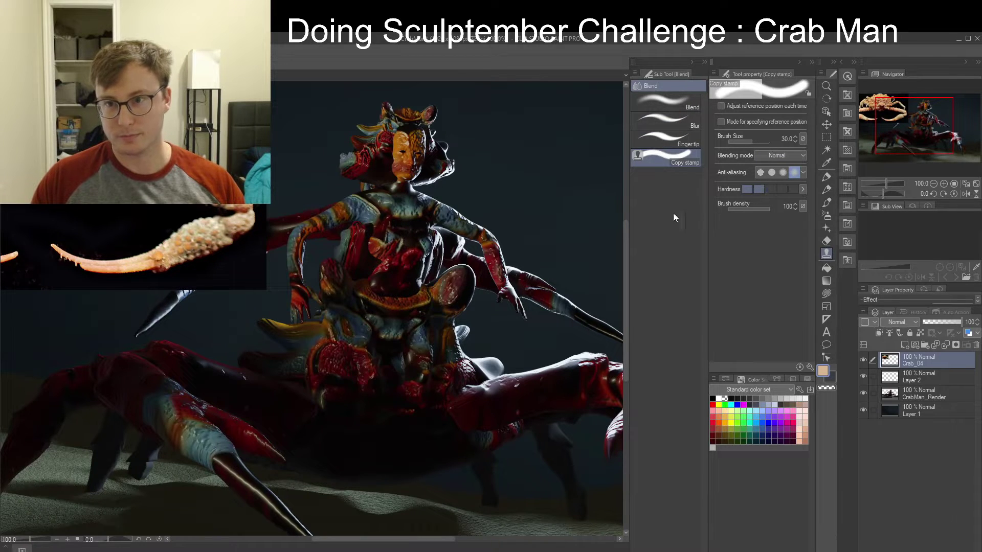
pyautogui.moveTo(396, 194); pyautogui.dragTo(442, 269)
pyautogui.hotkey('ctrl', 'z')
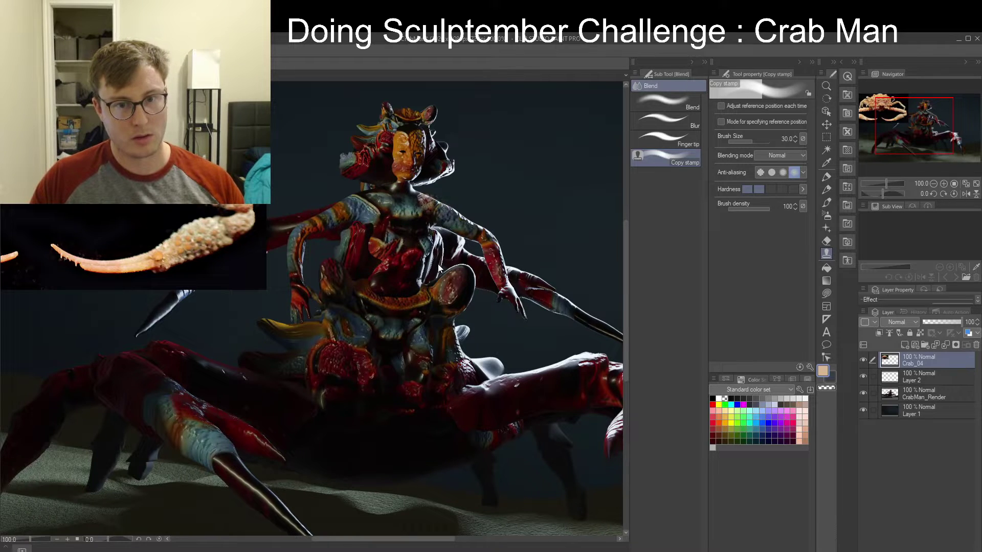
# Reduce the Copy stamp to size 15 and stamp crab texture along the curved orange band below the belly
pyautogui.press('[')
pyautogui.press('[')
pyautogui.press('[')
pyautogui.press('[')
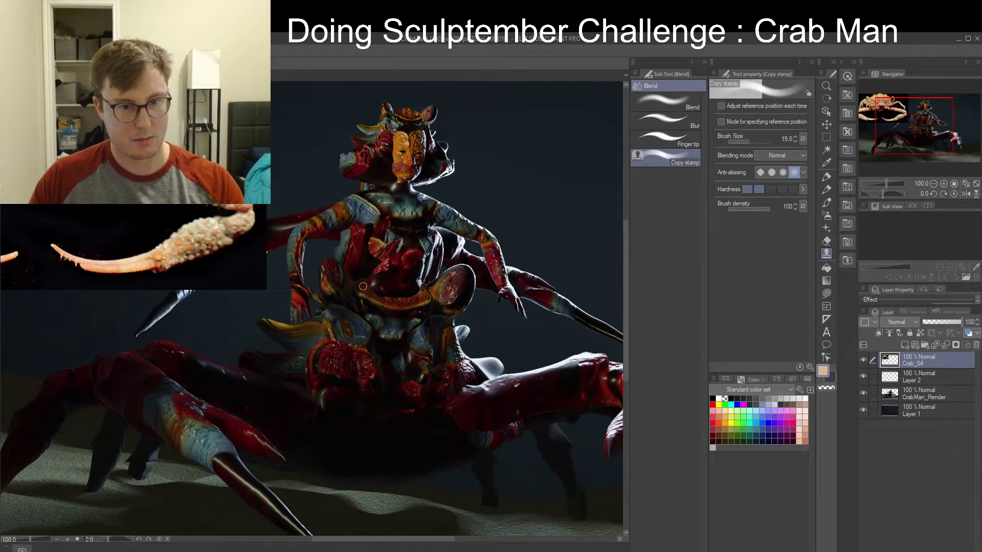
pyautogui.moveTo(361, 286); pyautogui.dragTo(364, 293)
# Reduce the Copy stamp to size 8 and stamp crab texture onto the shell ornament and yellow fin beside the creature's waist
pyautogui.press('[')
pyautogui.press('[')
pyautogui.press('[')
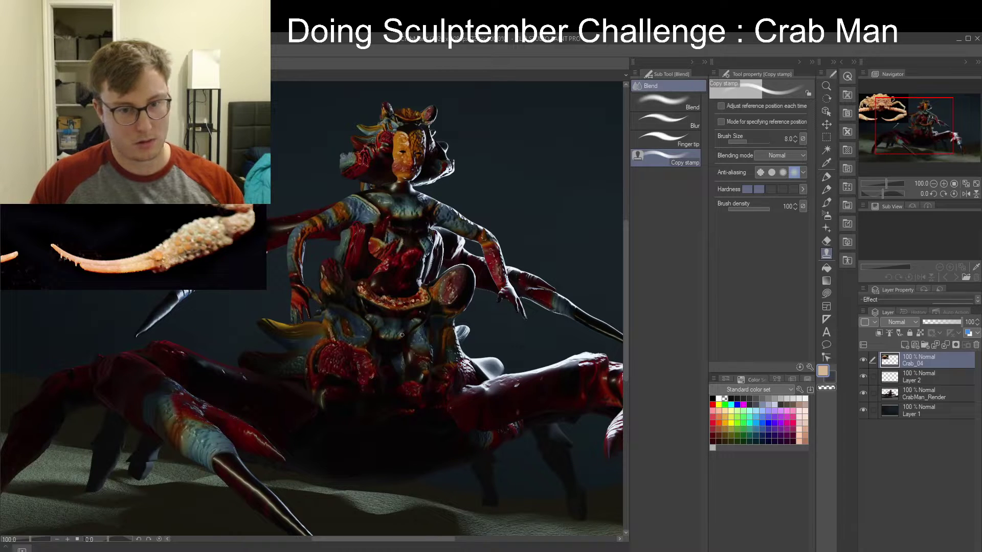
pyautogui.moveTo(336, 311); pyautogui.dragTo(334, 307)
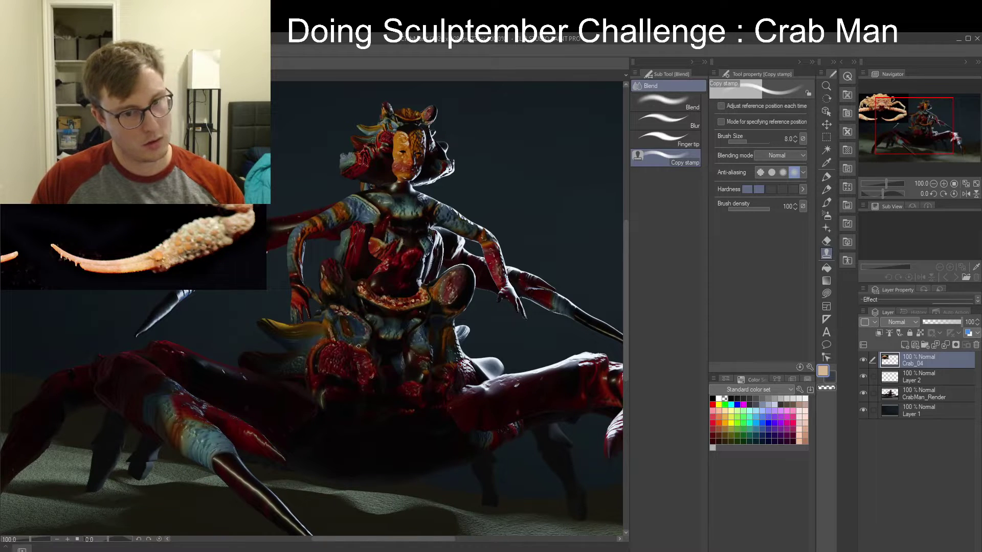
pyautogui.moveTo(332, 334)
pyautogui.mouseDown()
pyautogui.moveTo(330, 324)
pyautogui.moveTo(284, 330)
pyautogui.mouseUp()
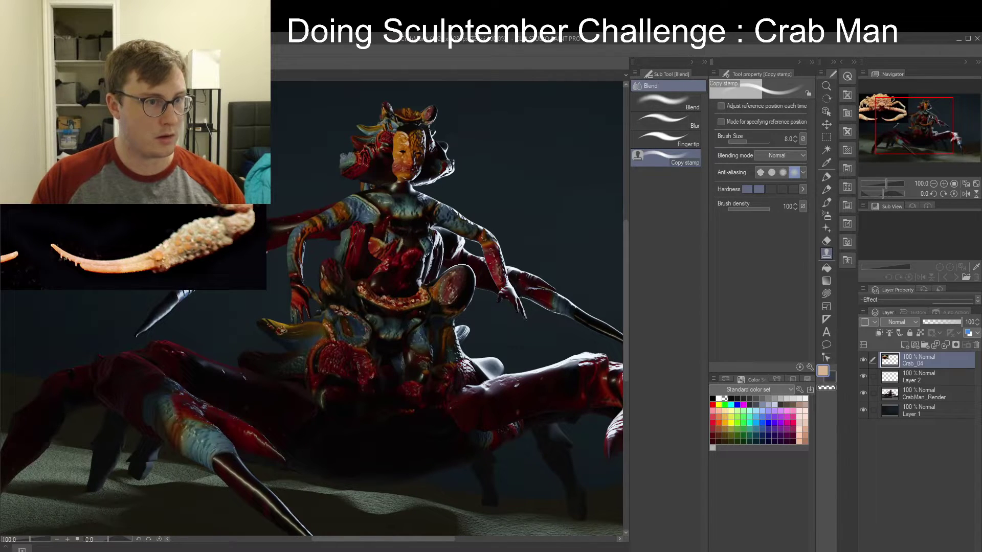
pyautogui.moveTo(274, 324)
pyautogui.mouseDown()
pyautogui.moveTo(266, 325)
pyautogui.moveTo(314, 342)
pyautogui.moveTo(292, 335)
pyautogui.mouseUp()
# Enlarge the Copy stamp to size 40, undo the last stroke and stamp larger crab texture onto the yellow fin
pyautogui.press(']')
pyautogui.press(']')
pyautogui.press(']')
pyautogui.press(']')
pyautogui.press(']')
pyautogui.press(']')
pyautogui.press(']')
pyautogui.press(']')
pyautogui.hotkey('ctrl', 'z')
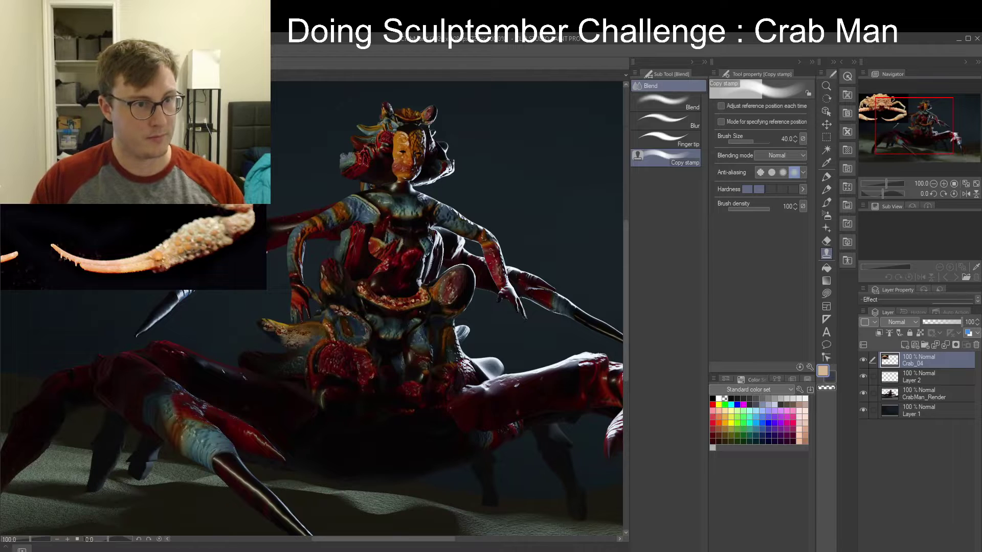
pyautogui.moveTo(308, 336); pyautogui.dragTo(301, 357)
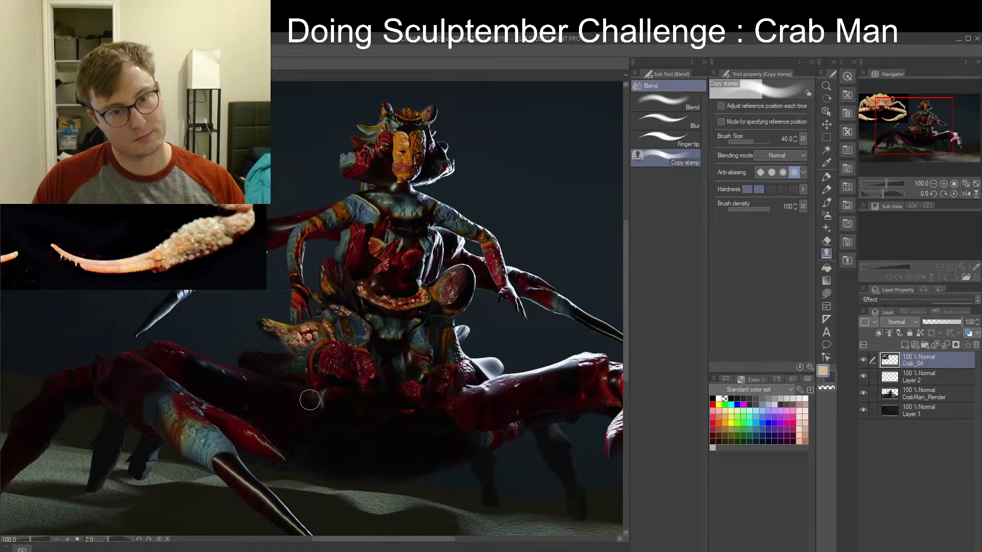
# Enlarge the Hard eraser up to size 80 and erase the excess stamped texture around the yellow fin's lower edge
pyautogui.press('e')
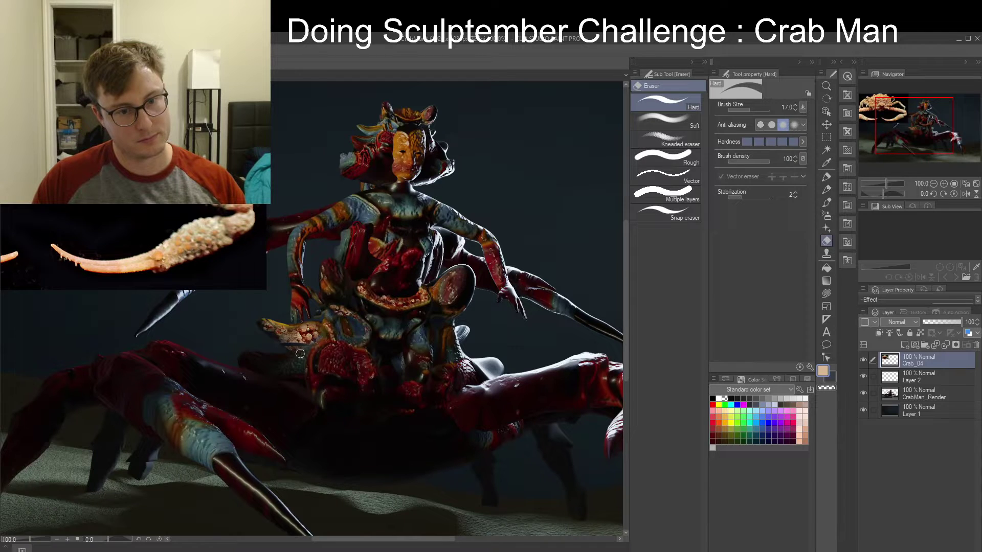
pyautogui.press(']')
pyautogui.press(']')
pyautogui.press(']')
pyautogui.press(']')
pyautogui.press(']')
pyautogui.press(']')
pyautogui.press(']')
pyautogui.press(']')
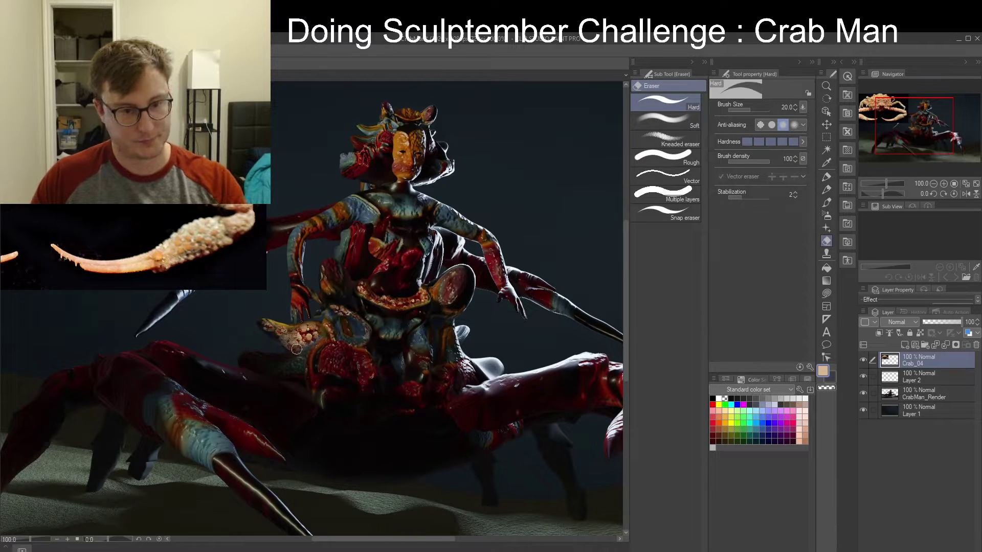
pyautogui.moveTo(291, 349); pyautogui.dragTo(286, 348)
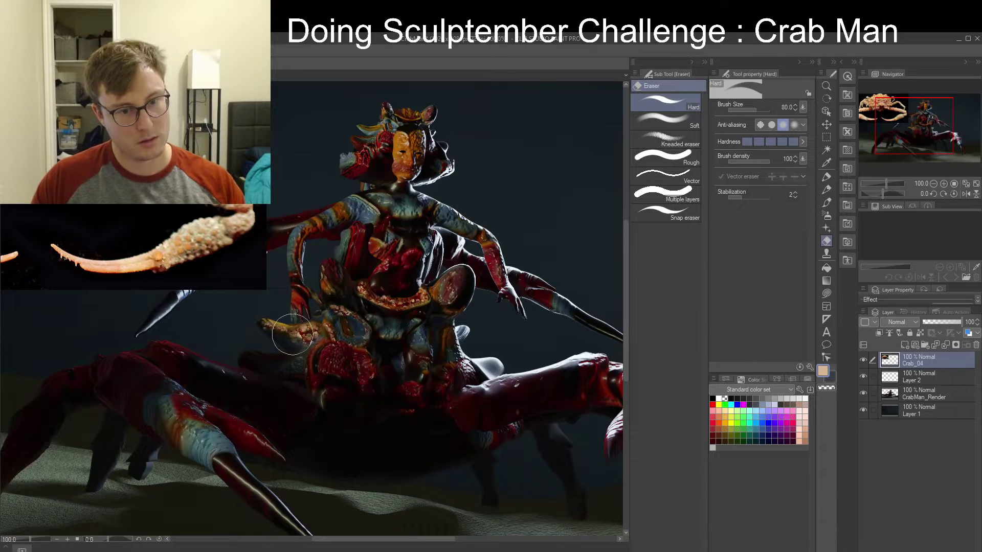
pyautogui.press('b')
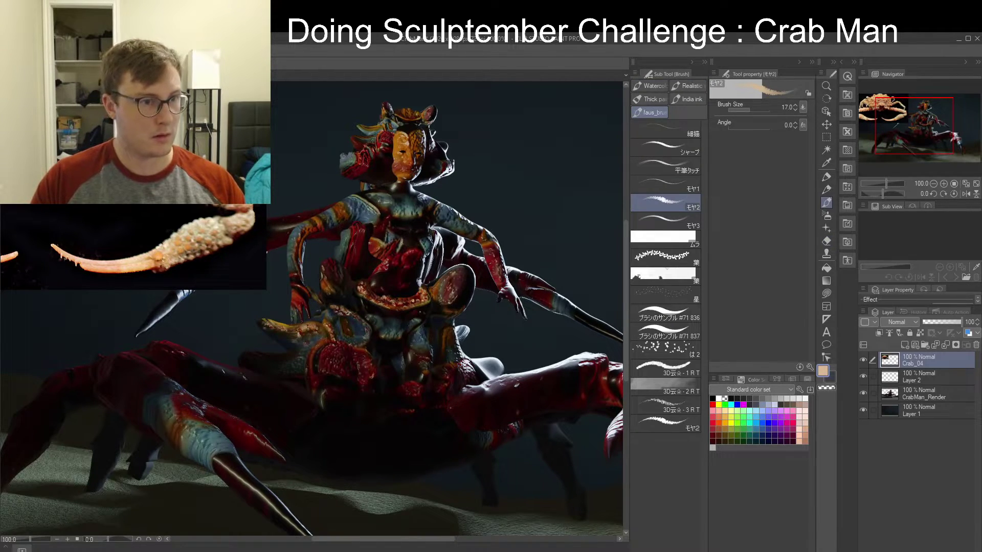
# Sample orange and near-black tones around the red shell at the waist and reduce the モヤ2 brush to size 8
pyautogui.keyDown('alt'); pyautogui.click(356, 348); pyautogui.keyUp('alt')
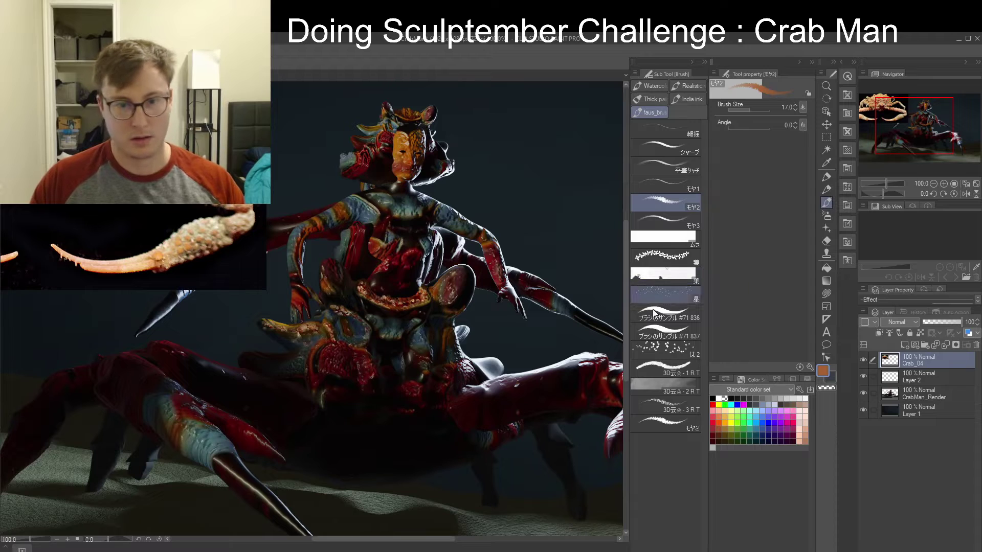
pyautogui.keyDown('alt'); pyautogui.click(358, 347); pyautogui.keyUp('alt')
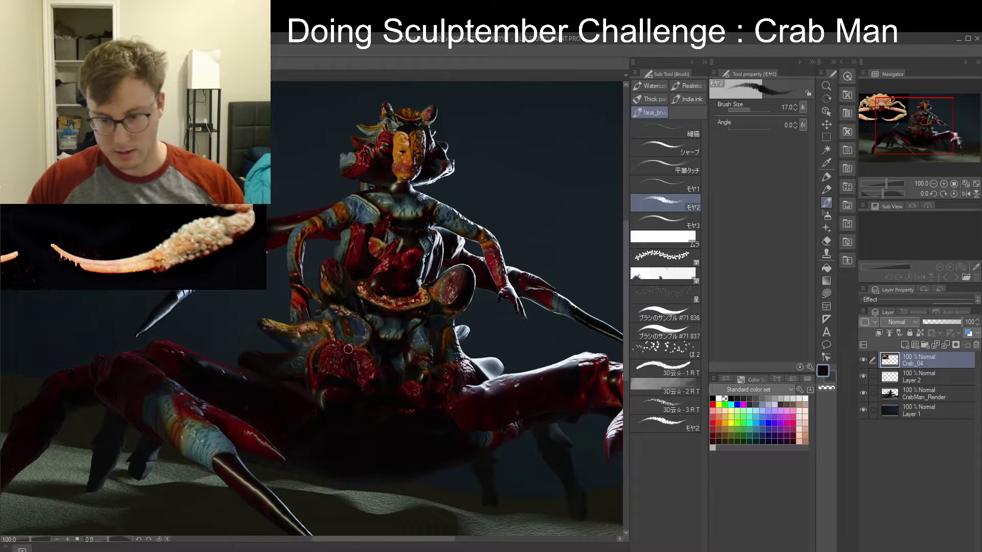
pyautogui.press('[')
pyautogui.press('[')
pyautogui.press('[')
pyautogui.press('[')
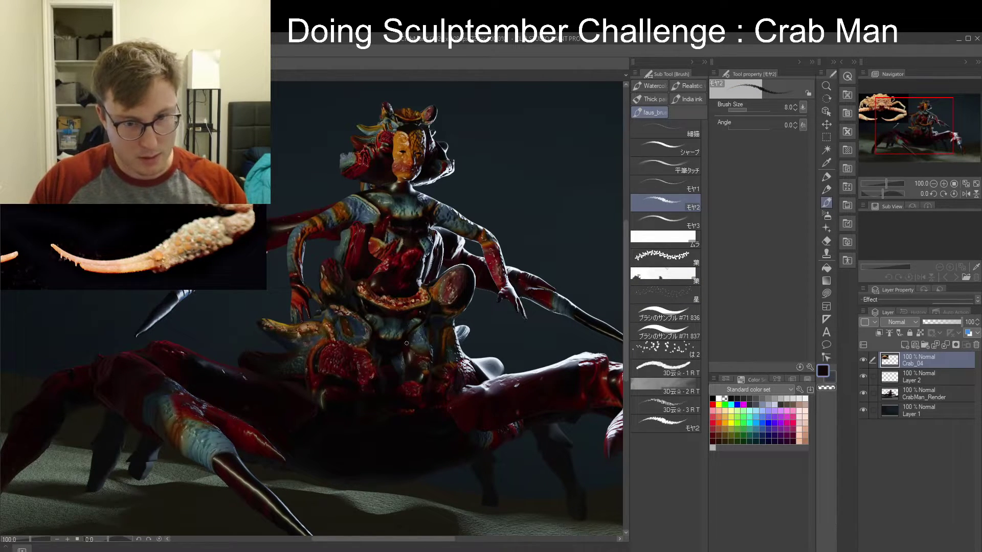
# Sample a pale highlight colour beside the waist and alternate it with near-black while painting small accents on the lower torso
pyautogui.keyDown('alt'); pyautogui.click(478, 365); pyautogui.keyUp('alt')
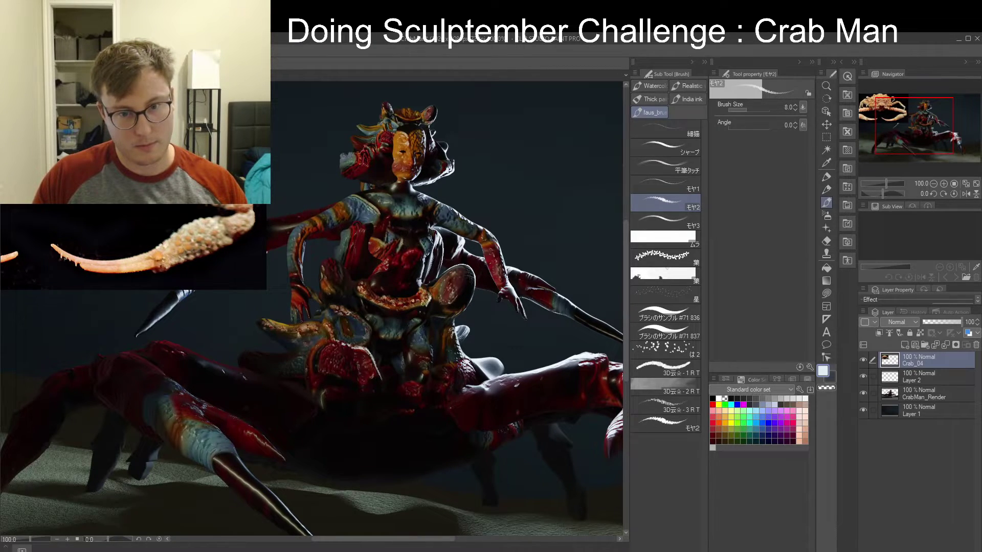
pyautogui.press('x')
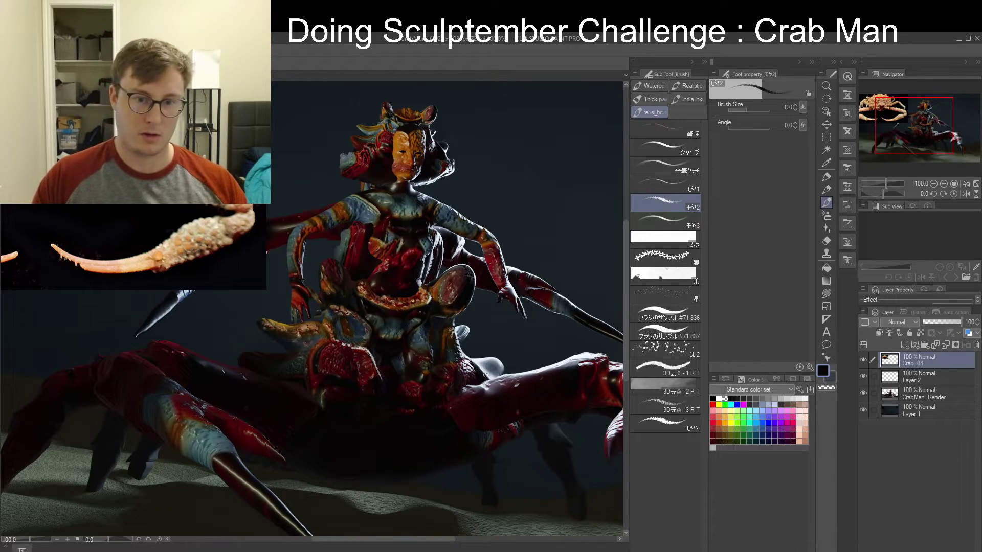
pyautogui.press('x')
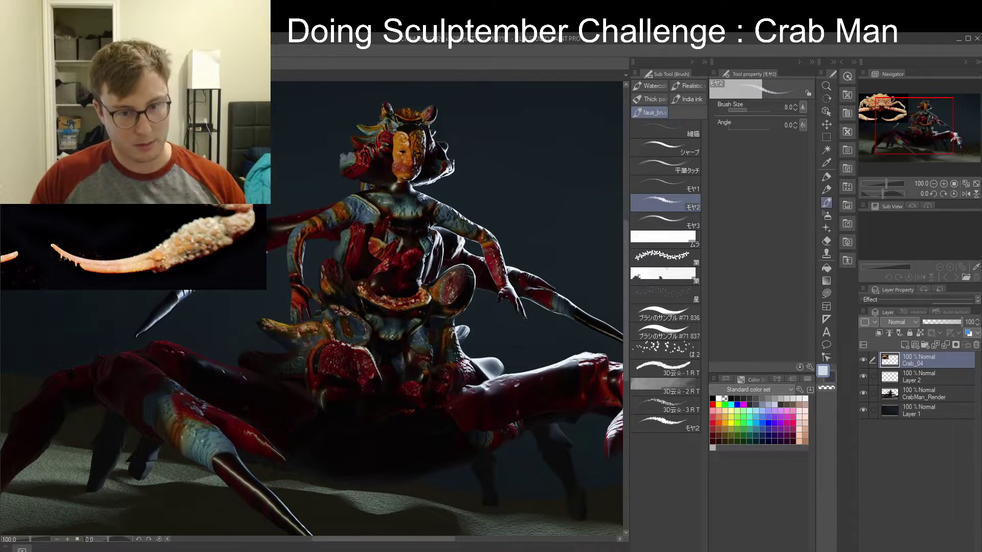
pyautogui.press('x')
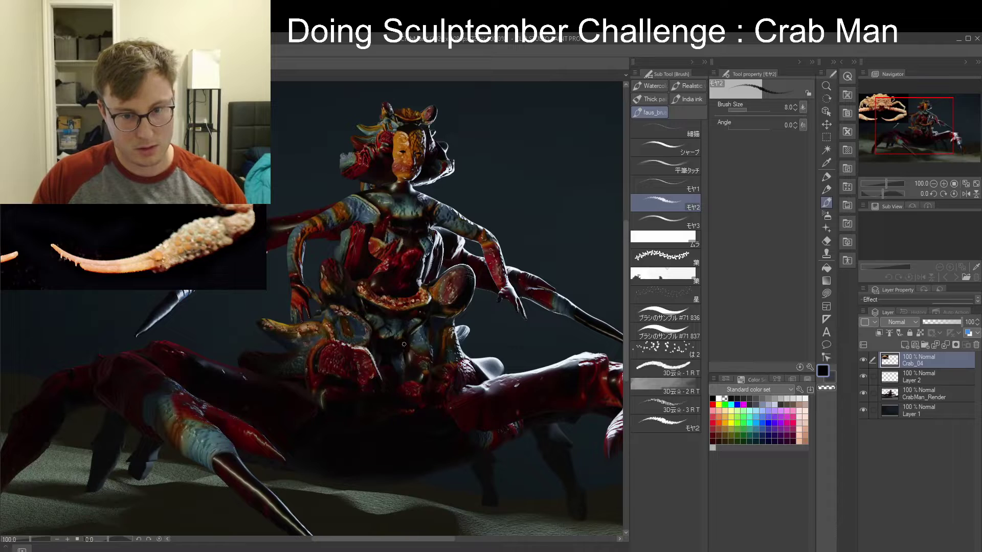
# Sample dark tones to paint a radial spiky mark in the middle of the lower torso, and pick a tan accent colour
pyautogui.keyDown('alt'); pyautogui.click(394, 366); pyautogui.keyUp('alt')
pyautogui.keyDown('alt'); pyautogui.click(384, 346); pyautogui.keyUp('alt')
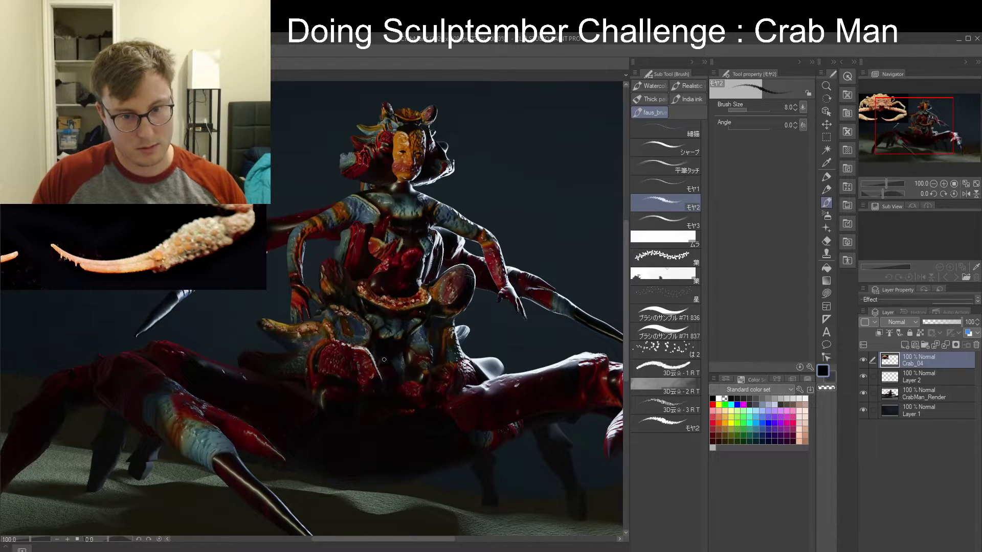
pyautogui.keyDown('alt'); pyautogui.click(308, 326); pyautogui.keyUp('alt')
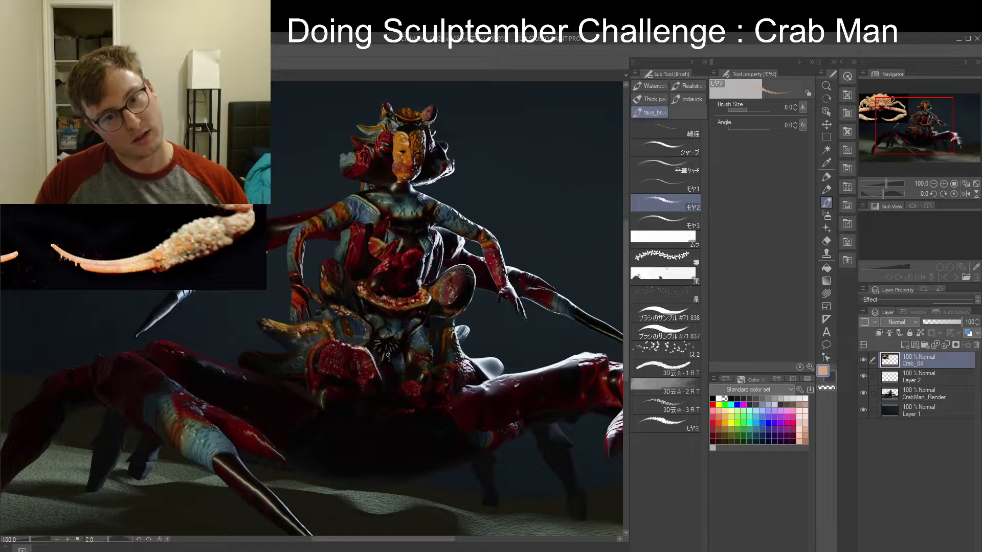
# Sample dark and blue tones from the body and touch up the blue plating on the side of the chest
pyautogui.keyDown('alt'); pyautogui.click(386, 312); pyautogui.keyUp('alt')
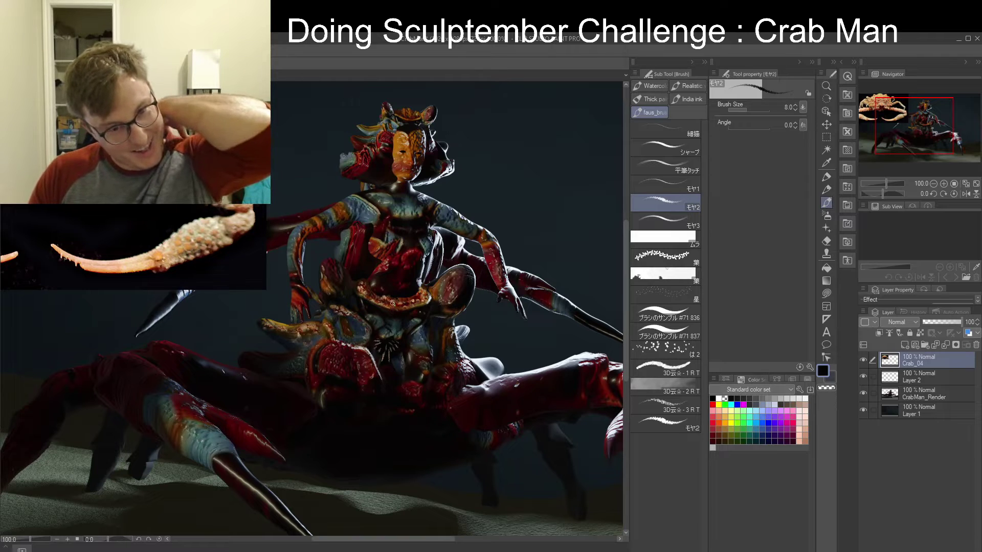
pyautogui.keyDown('alt'); pyautogui.click(373, 218); pyautogui.keyUp('alt')
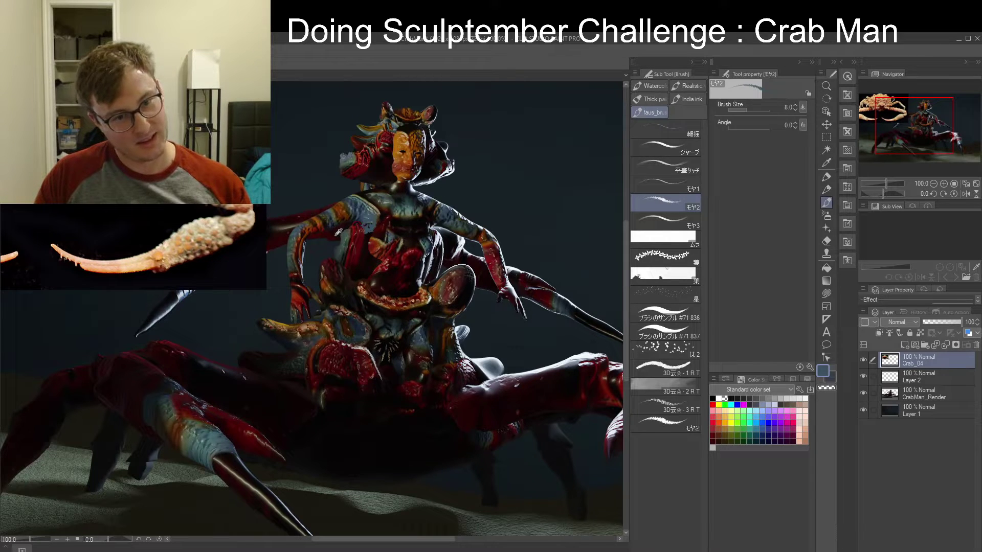
pyautogui.keyDown('alt'); pyautogui.click(369, 261); pyautogui.keyUp('alt')
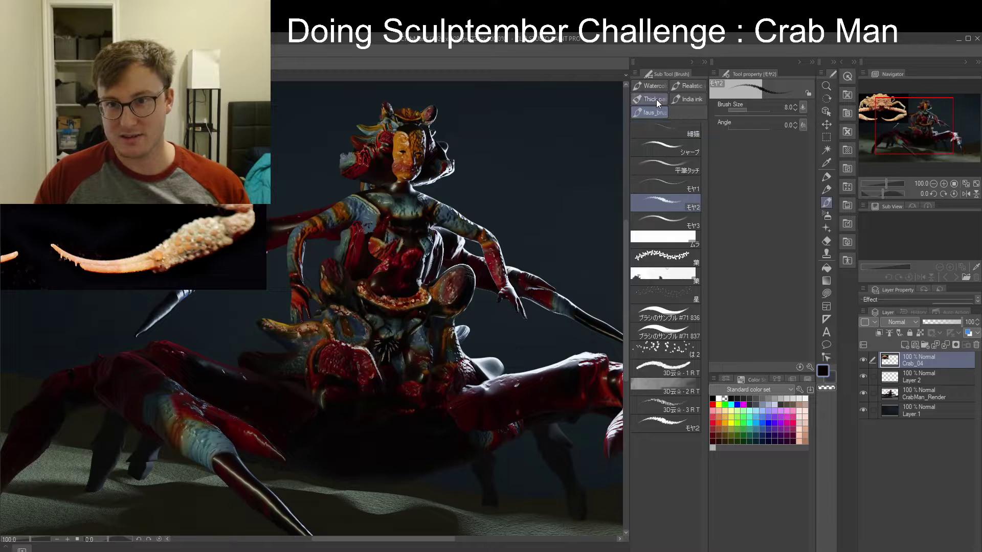
pyautogui.click(688, 91)
pyautogui.press('b')
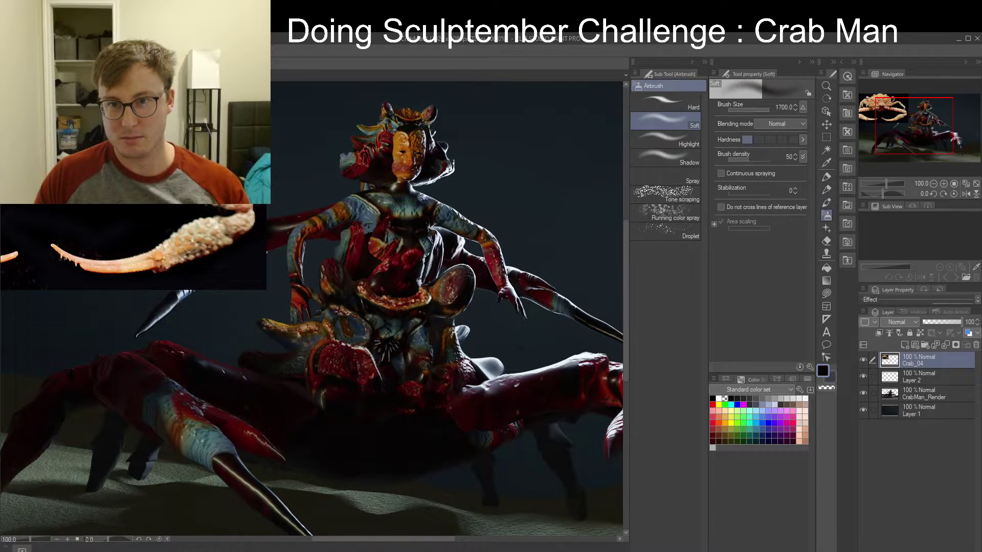
pyautogui.press('b')
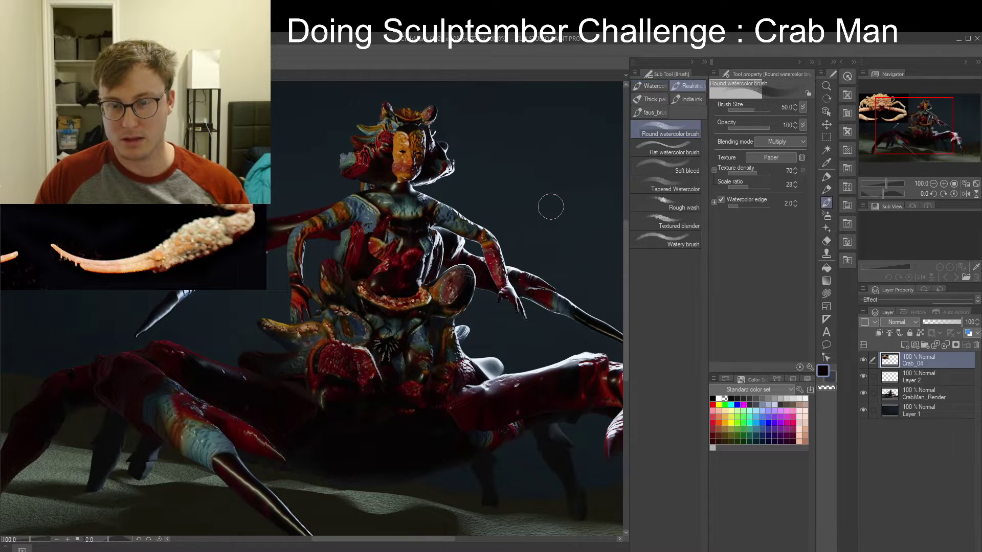
# Switch to the Colored pencil at size 8 and touch up the chest with blue and near-black tones sampled from it
pyautogui.press('p')
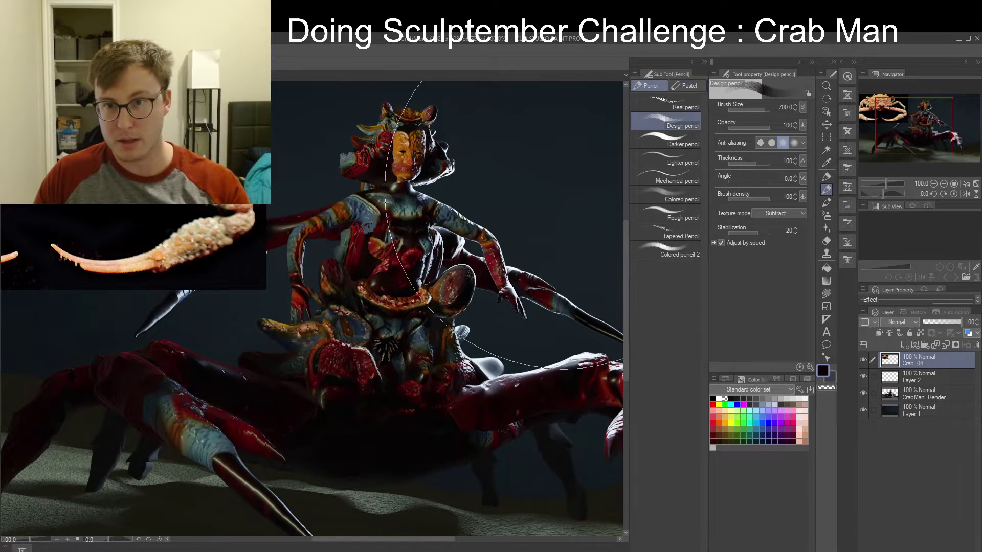
pyautogui.press('o')
pyautogui.press('p')
pyautogui.press('p')
pyautogui.press('p')
pyautogui.press('p')
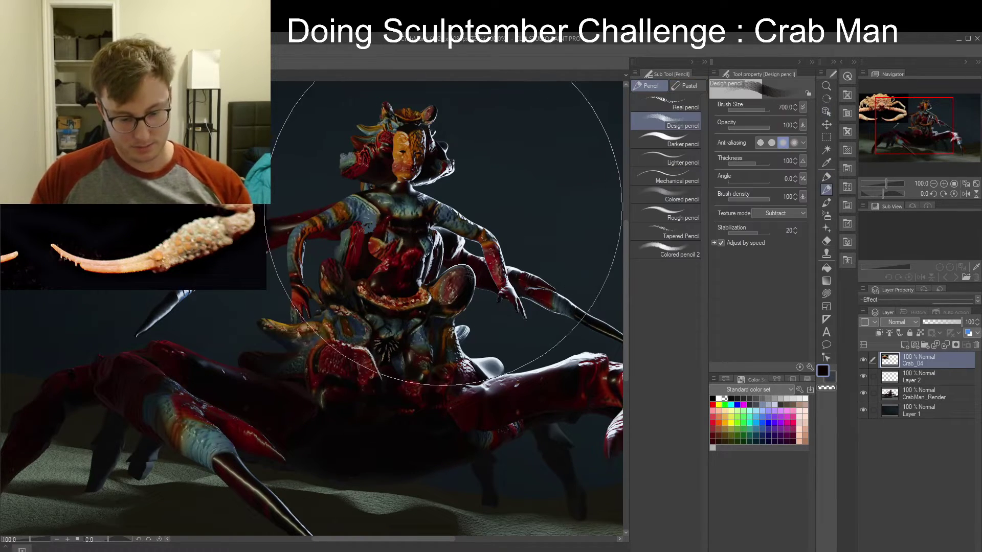
pyautogui.press('p')
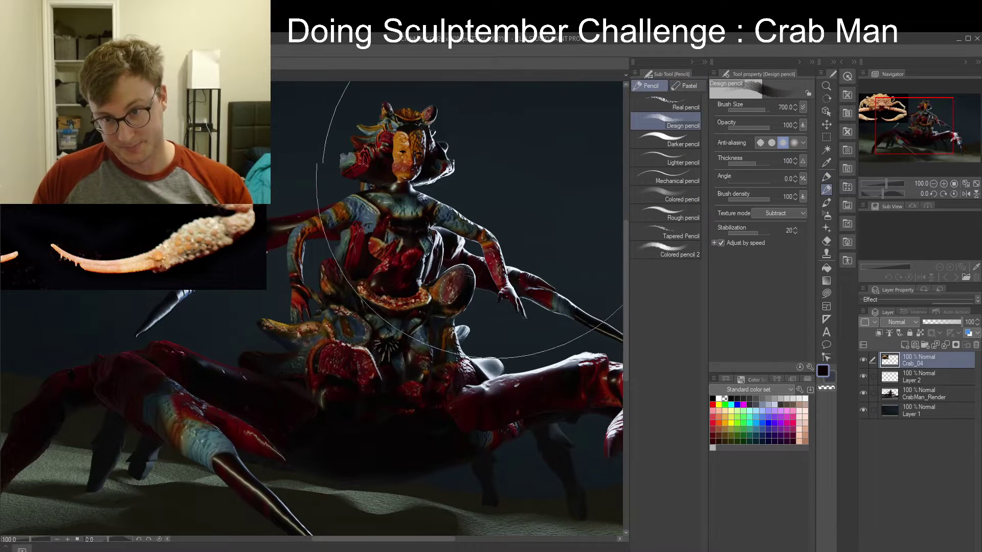
pyautogui.click(665, 197)
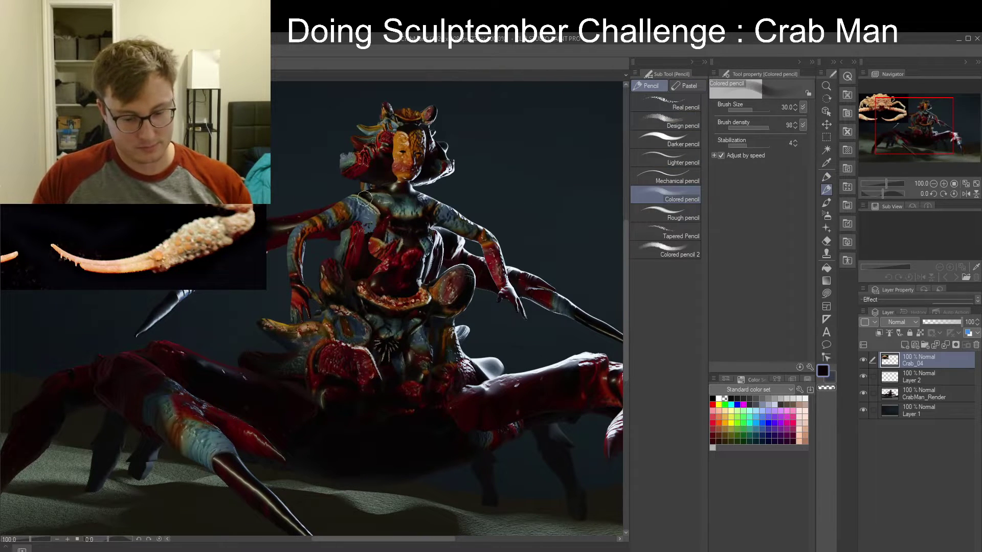
pyautogui.press('[')
pyautogui.press('[')
pyautogui.press('[')
pyautogui.press('[')
pyautogui.press('[')
pyautogui.press('[')
pyautogui.press('[')
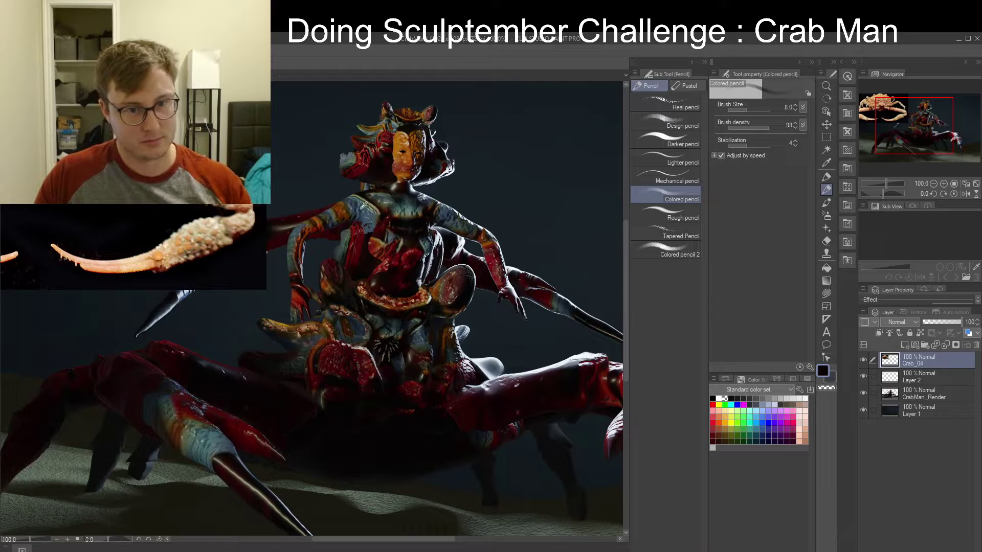
pyautogui.keyDown('alt'); pyautogui.click(361, 211); pyautogui.keyUp('alt')
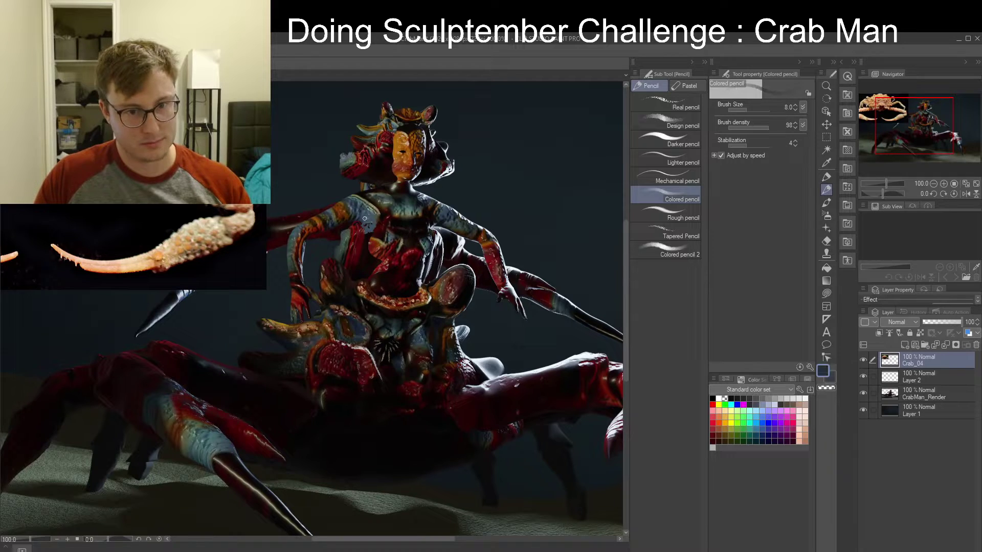
pyautogui.keyDown('alt'); pyautogui.click(365, 246); pyautogui.keyUp('alt')
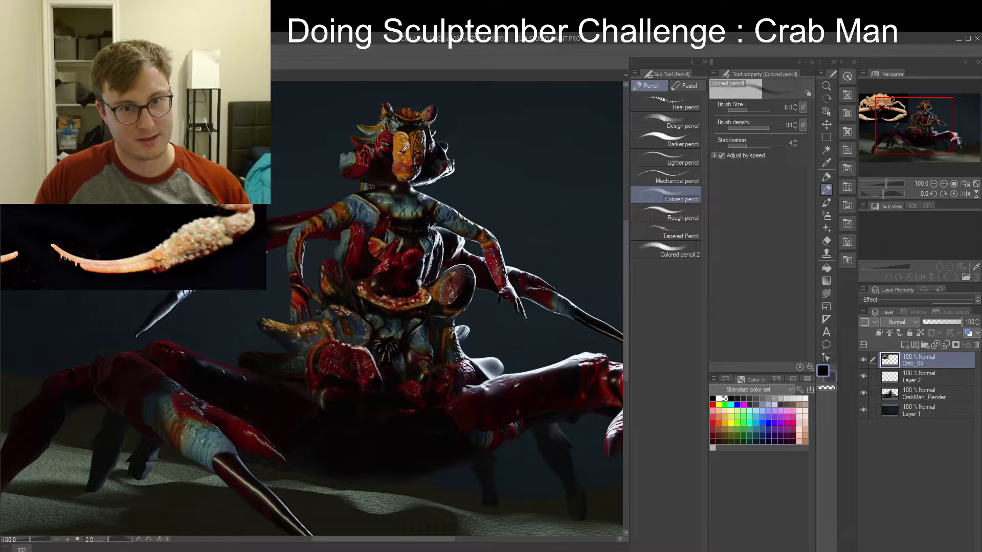
# Reduce the Colored pencil to size 5, darken the yellow mask's eye opening and paint dark accents across the upper chest
pyautogui.press('[')
pyautogui.press('[')
pyautogui.press('[')
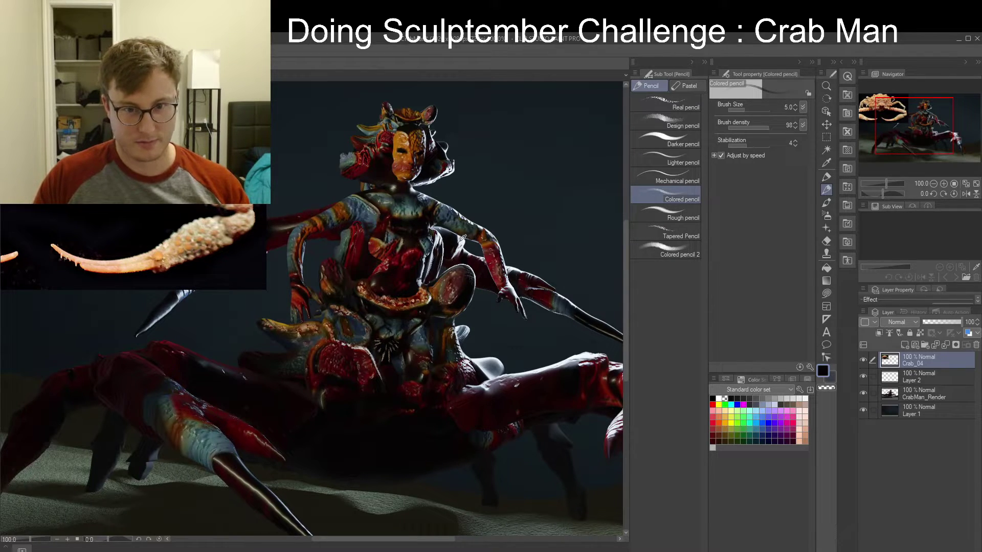
pyautogui.press('x')
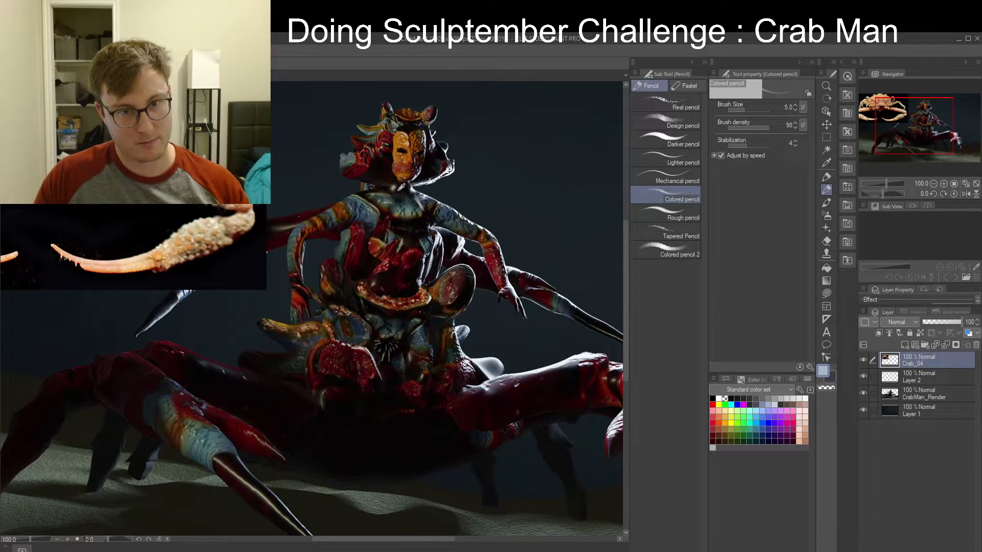
pyautogui.press('x')
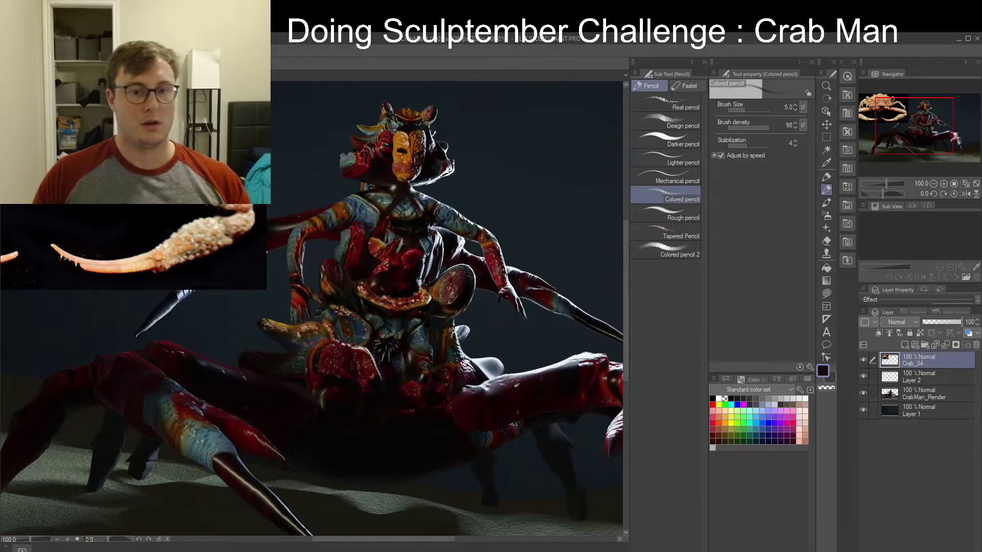
# Select the crab reference photo on the Crab_04 layer with a rectangular selection, delete it and deselect
pyautogui.moveTo(418, 274); pyautogui.dragTo(445, 277, button='middle')
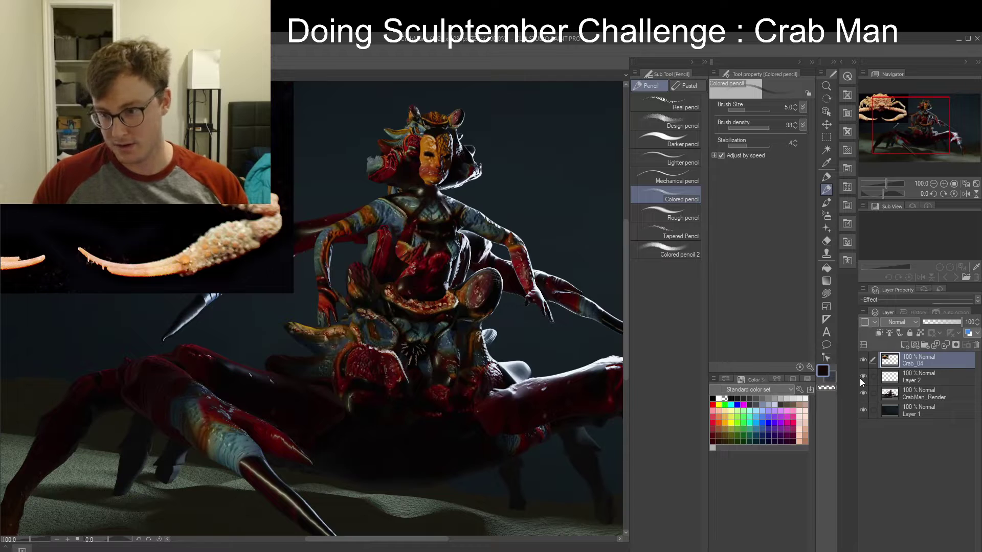
pyautogui.hotkey('ctrl', '-')
pyautogui.hotkey('ctrl', '-')
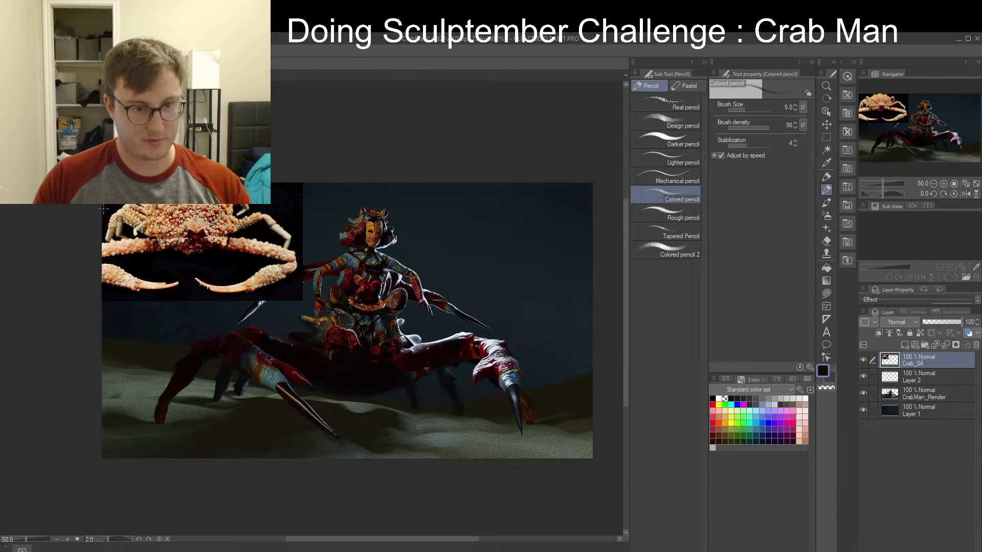
pyautogui.press('m')
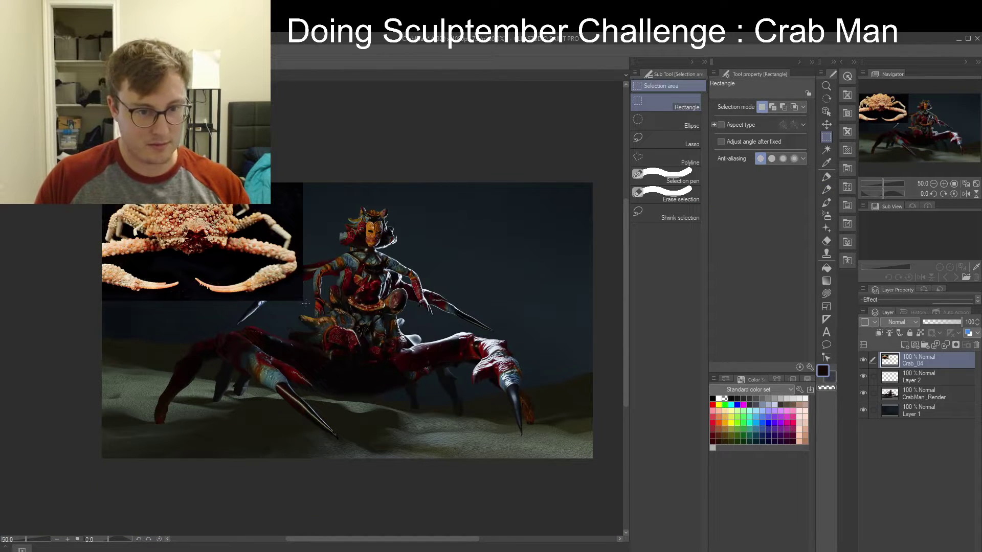
pyautogui.moveTo(305, 303); pyautogui.dragTo(101, 183)
pyautogui.press('Delete')
pyautogui.hotkey('ctrl', 'd')
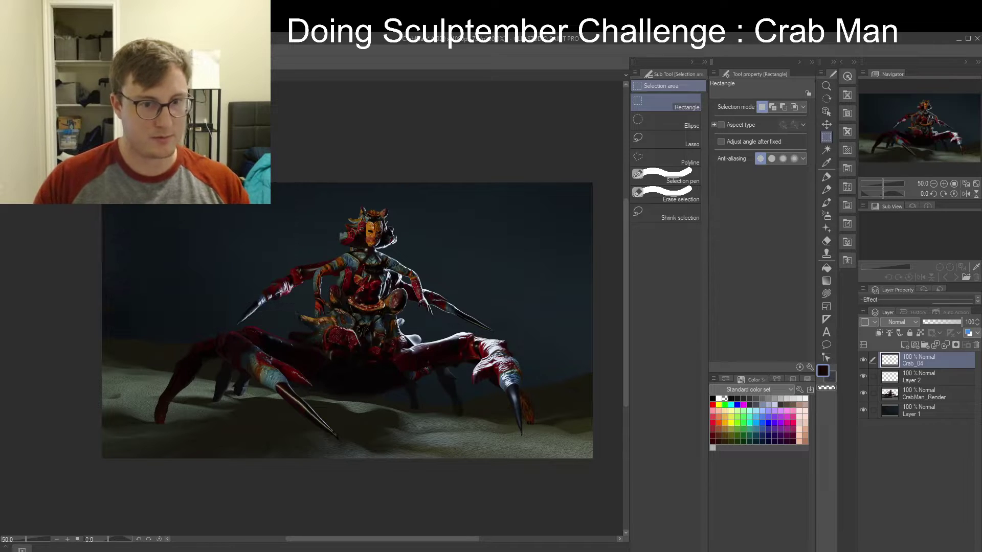
# Toggle the Crab_04 layer's visibility repeatedly to compare the render with and without the stamped texture, leaving the layer visible
pyautogui.scroll(1, 218, 375)
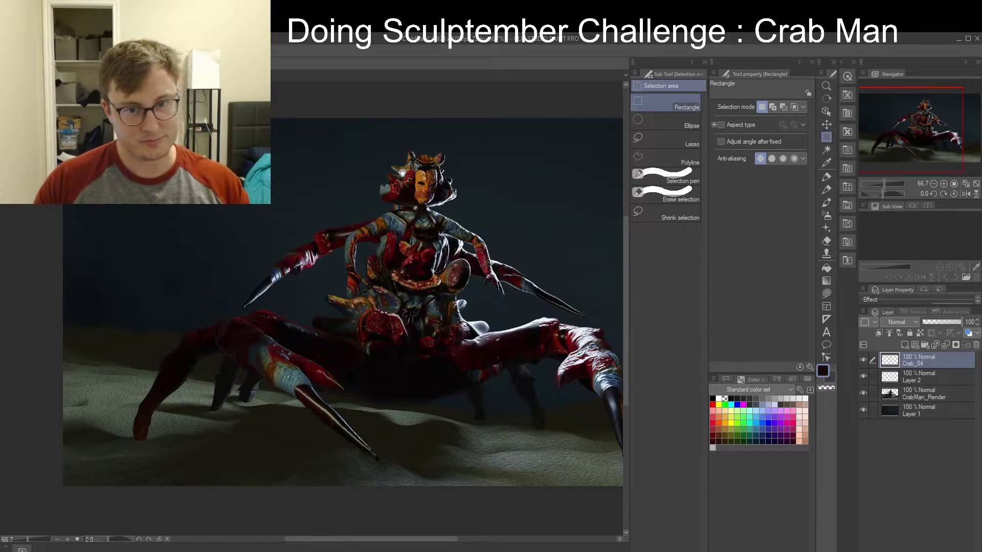
pyautogui.moveTo(403, 172); pyautogui.dragTo(341, 188)
pyautogui.click(863, 360)
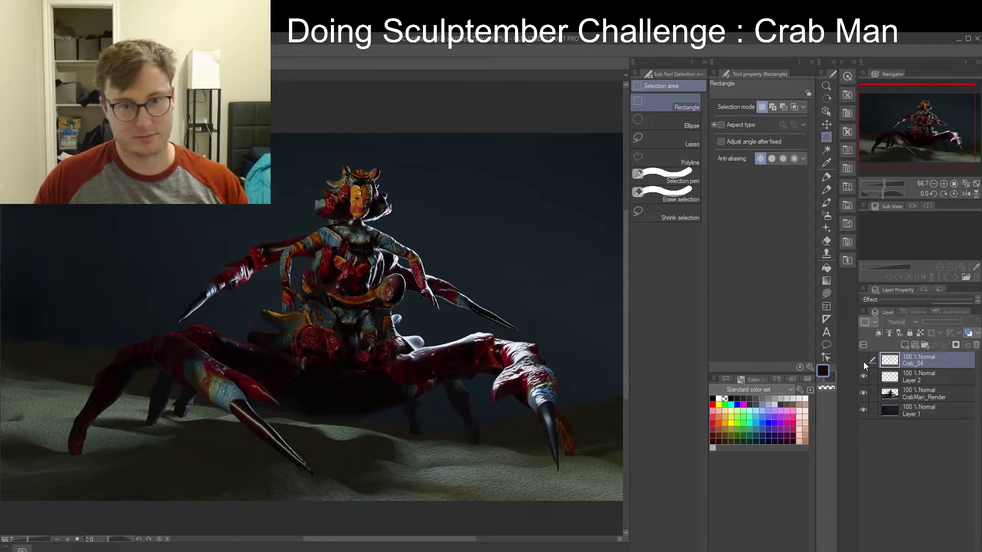
pyautogui.click(863, 362)
pyautogui.click(865, 363)
pyautogui.click(864, 364)
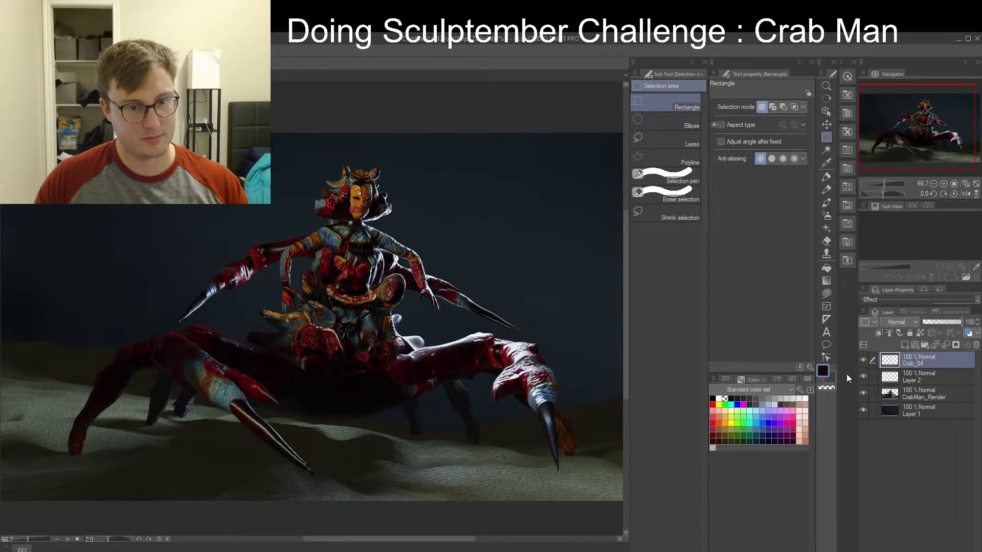
# Lasso the lower torso and shell ornaments, following the upper edge of the red claw at the creature's centre
pyautogui.scroll(1, 346, 342)
pyautogui.moveTo(346, 343); pyautogui.dragTo(274, 296)
pyautogui.press('o')
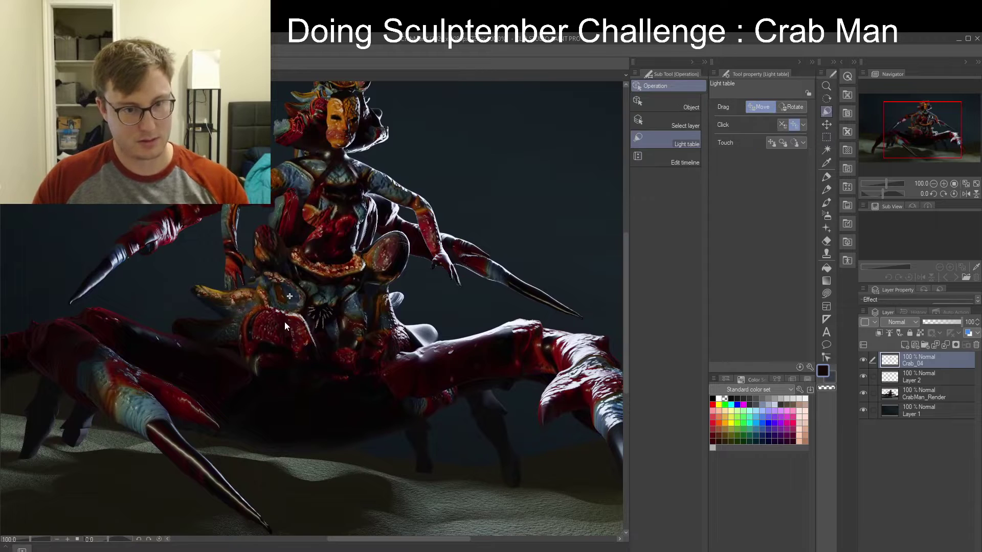
pyautogui.press('m')
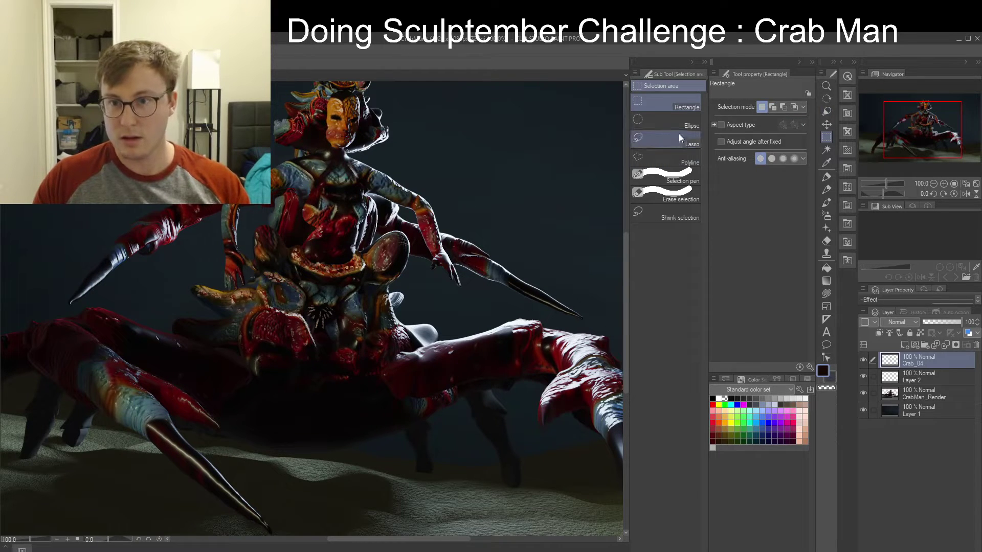
pyautogui.click(667, 140)
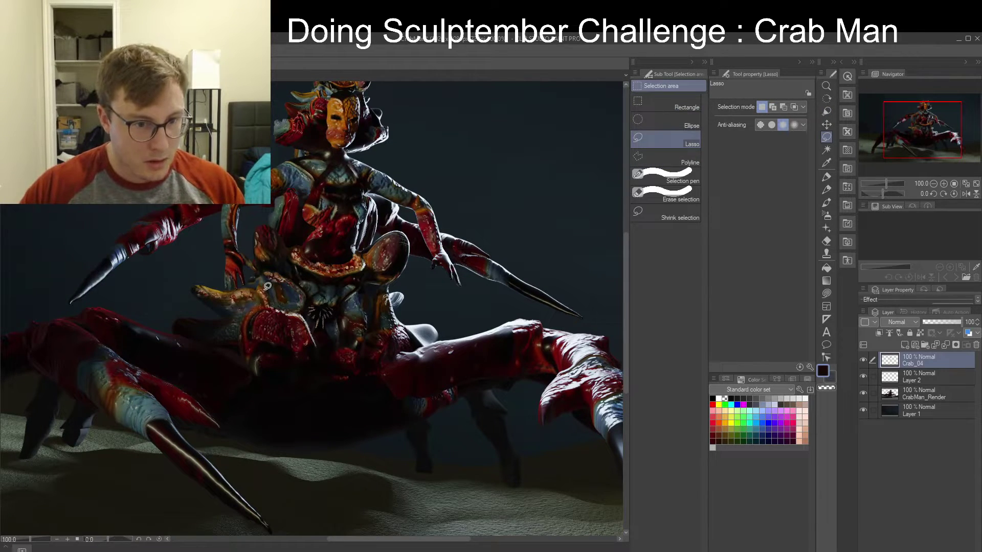
pyautogui.moveTo(274, 302)
pyautogui.mouseDown()
pyautogui.moveTo(303, 312)
pyautogui.moveTo(348, 353)
pyautogui.moveTo(352, 241)
pyautogui.moveTo(248, 282)
pyautogui.mouseUp()
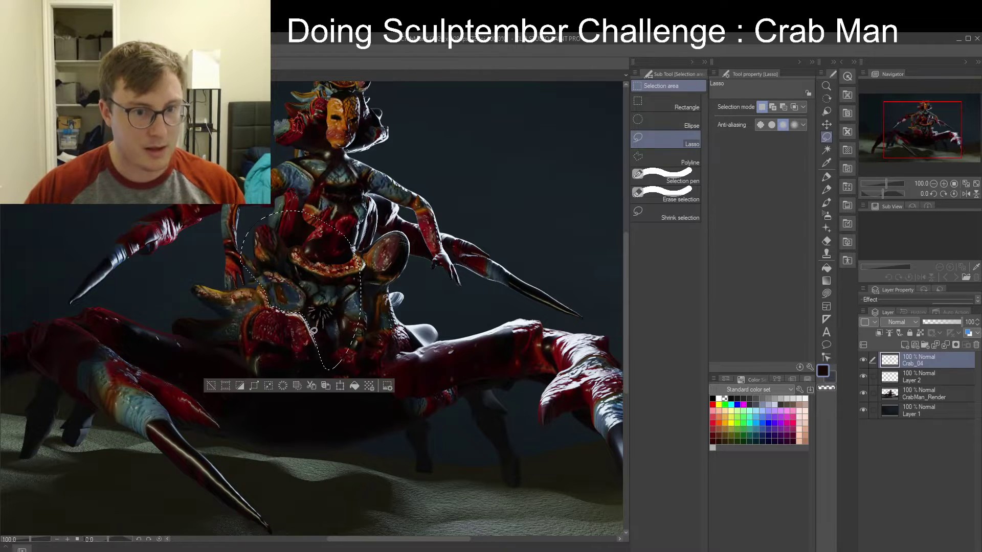
# Set the Soft airbrush to size 80 for shading the selected area beside the red claw, and clear the selection
pyautogui.press('b')
pyautogui.press('b')
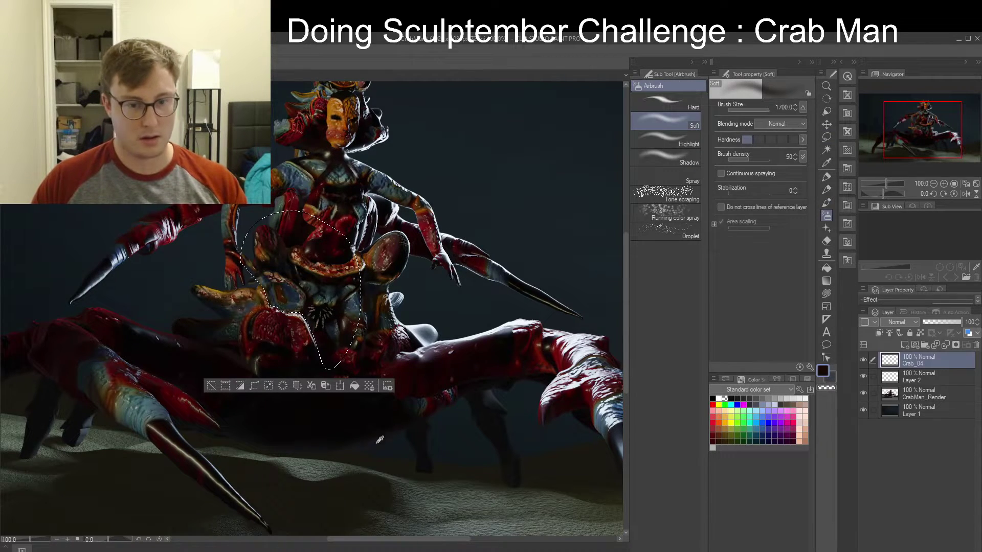
pyautogui.press(']')
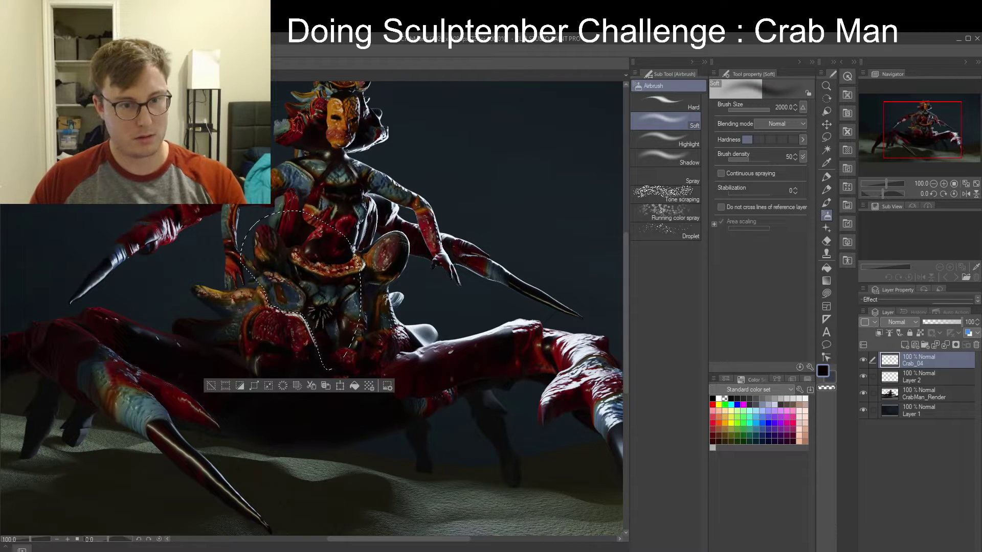
pyautogui.press('[')
pyautogui.press('[')
pyautogui.press('[')
pyautogui.press('[')
pyautogui.press('[')
pyautogui.press('[')
pyautogui.press('[')
pyautogui.press('[')
pyautogui.press('[')
pyautogui.press('[')
pyautogui.press('[')
pyautogui.press('[')
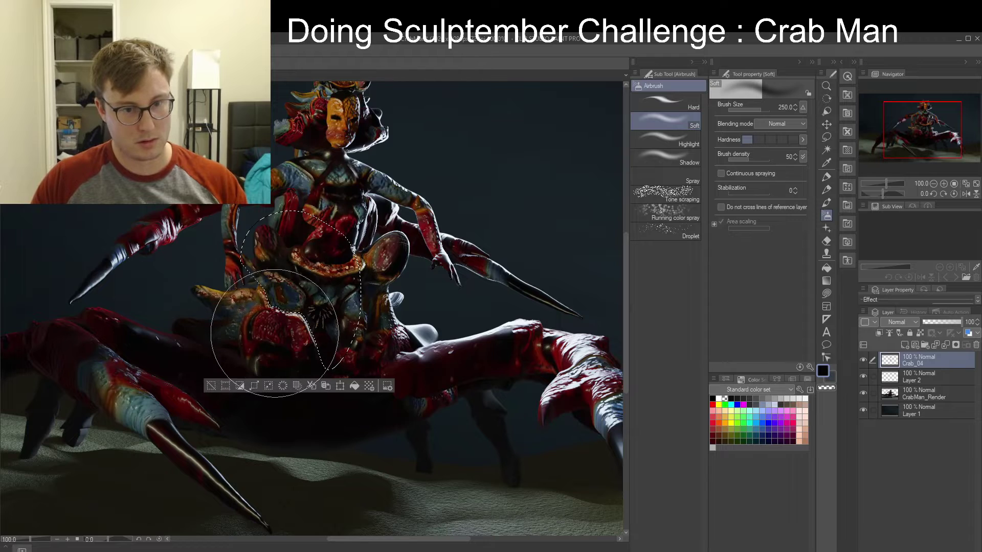
pyautogui.press('[')
pyautogui.press('[')
pyautogui.press('[')
pyautogui.press('[')
pyautogui.press('[')
pyautogui.press('[')
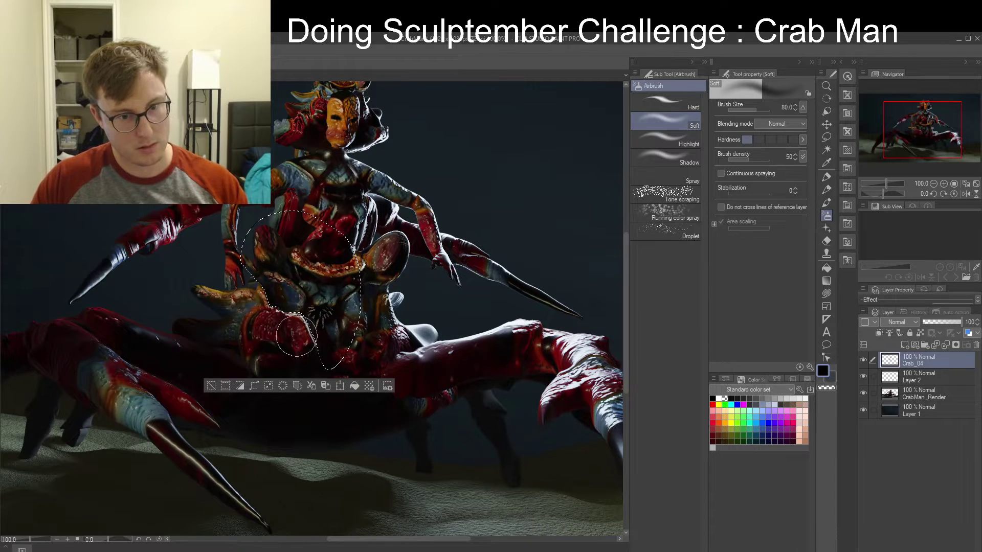
pyautogui.hotkey('ctrl', 'd')
# Lasso the area around the orange shell spike above the red claw and shade it with the dark Soft airbrush
pyautogui.moveTo(396, 344); pyautogui.dragTo(424, 285, button='middle')
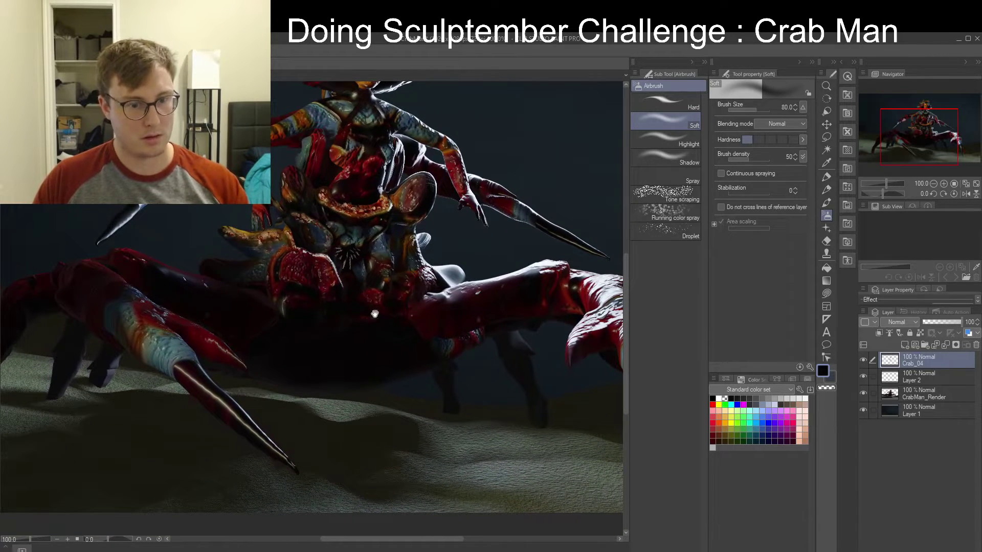
pyautogui.moveTo(377, 312); pyautogui.dragTo(393, 319, button='middle')
pyautogui.press('m')
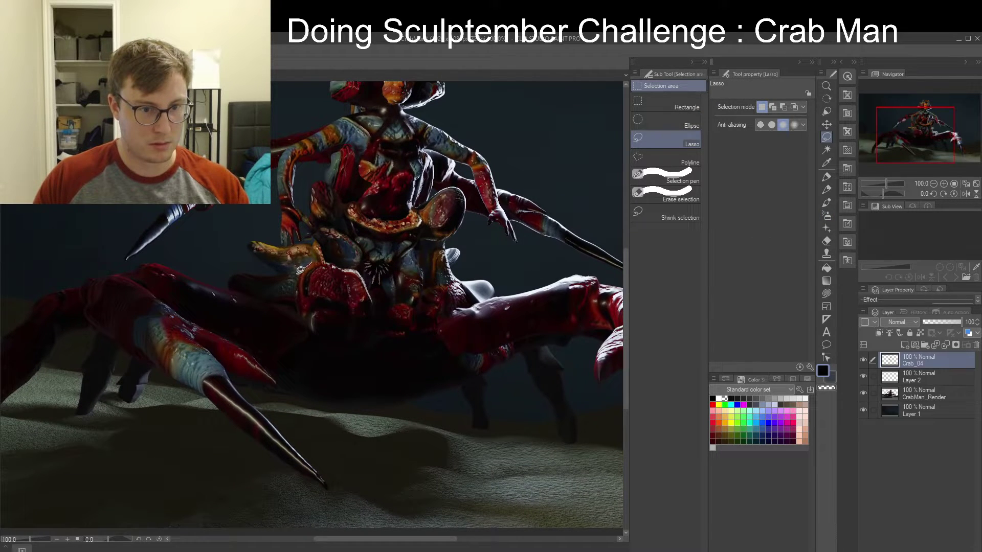
pyautogui.moveTo(300, 270)
pyautogui.mouseDown()
pyautogui.moveTo(274, 267)
pyautogui.moveTo(220, 224)
pyautogui.moveTo(376, 237)
pyautogui.moveTo(370, 246)
pyautogui.mouseUp()
pyautogui.press('b')
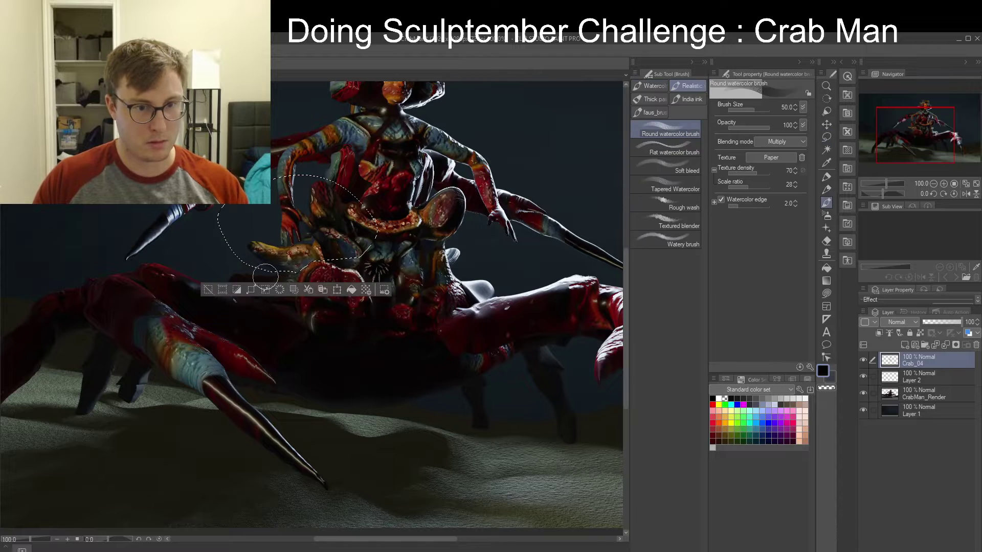
pyautogui.press('b')
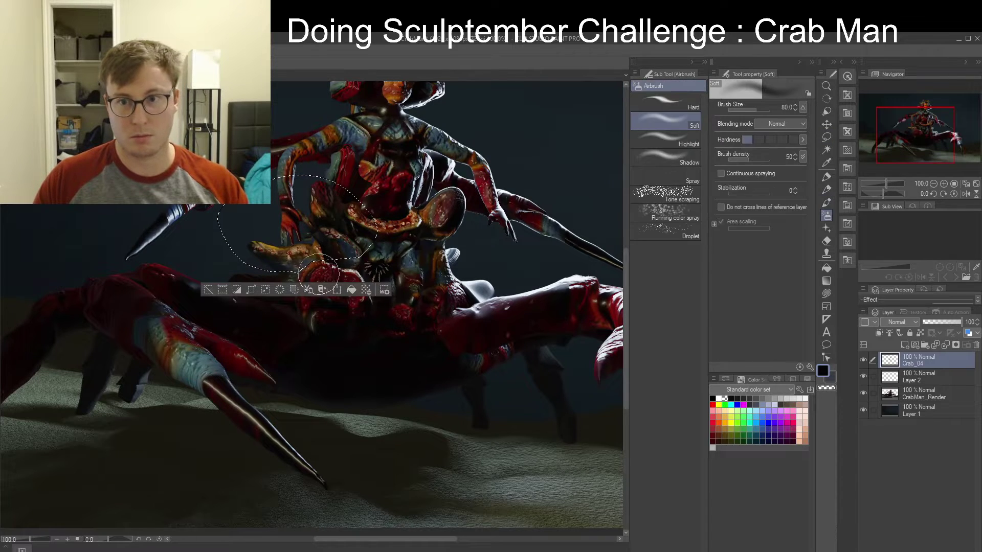
pyautogui.moveTo(248, 265); pyautogui.dragTo(276, 282)
pyautogui.hotkey('ctrl', 'd')
pyautogui.hotkey('ctrl', 'z')
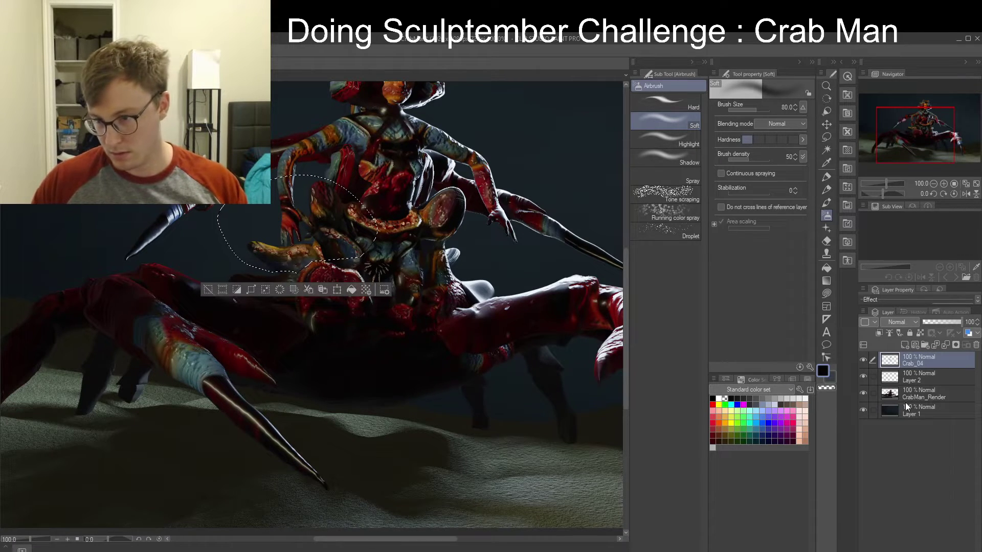
# Move the Crab_04 layer below Layer 2, clip it to the CrabMan_Render layer and clear the selection
pyautogui.moveTo(918, 383); pyautogui.dragTo(920, 384)
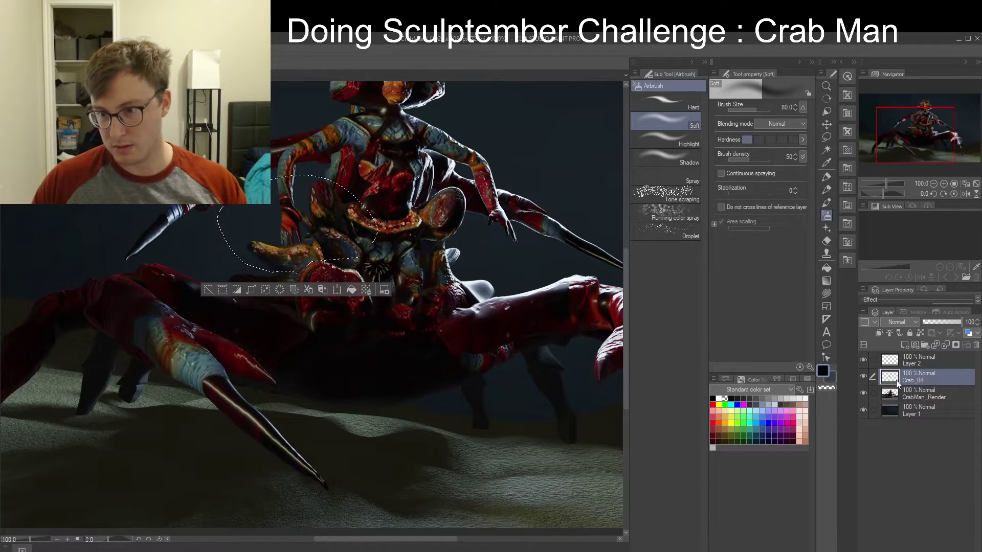
pyautogui.click(879, 333)
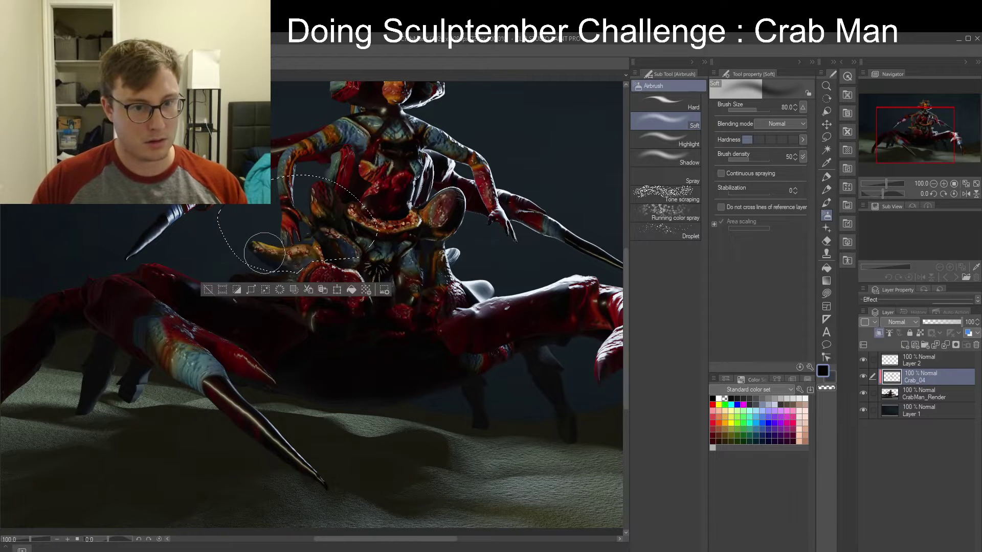
pyautogui.hotkey('ctrl', 'd')
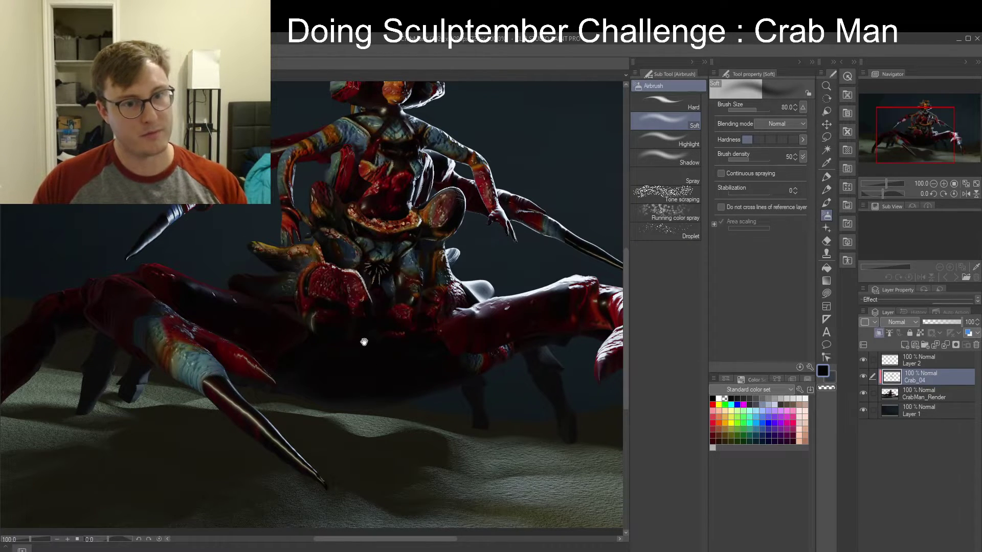
# Lasso the dark area bordering the front leg's upper edge and invert the selection so it covers the leg
pyautogui.moveTo(364, 342); pyautogui.dragTo(416, 373, button='middle')
pyautogui.moveTo(404, 391)
pyautogui.mouseDown()
pyautogui.moveTo(362, 371)
pyautogui.moveTo(357, 378)
pyautogui.moveTo(369, 379)
pyautogui.moveTo(329, 353)
pyautogui.moveTo(347, 346)
pyautogui.moveTo(353, 368)
pyautogui.mouseUp()
pyautogui.press('o')
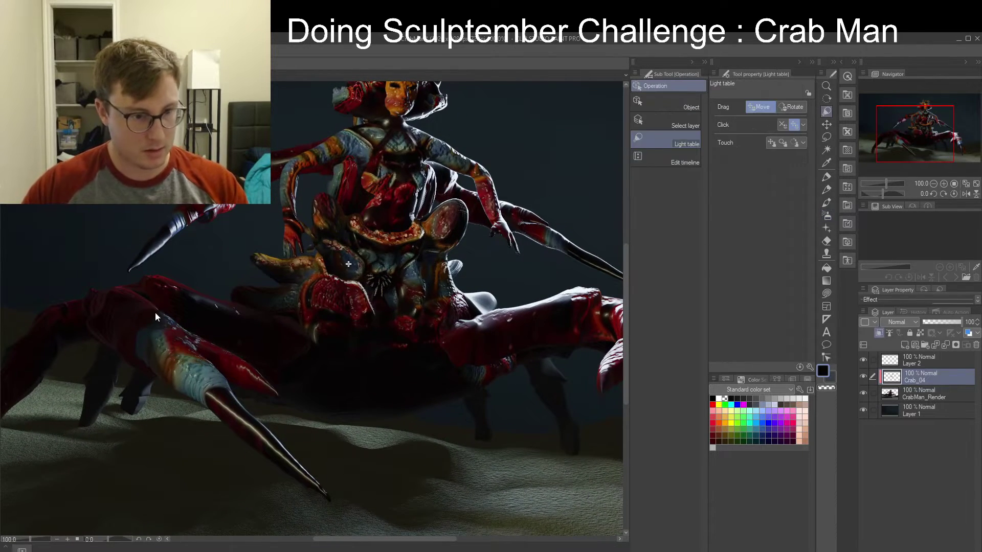
pyautogui.press('m')
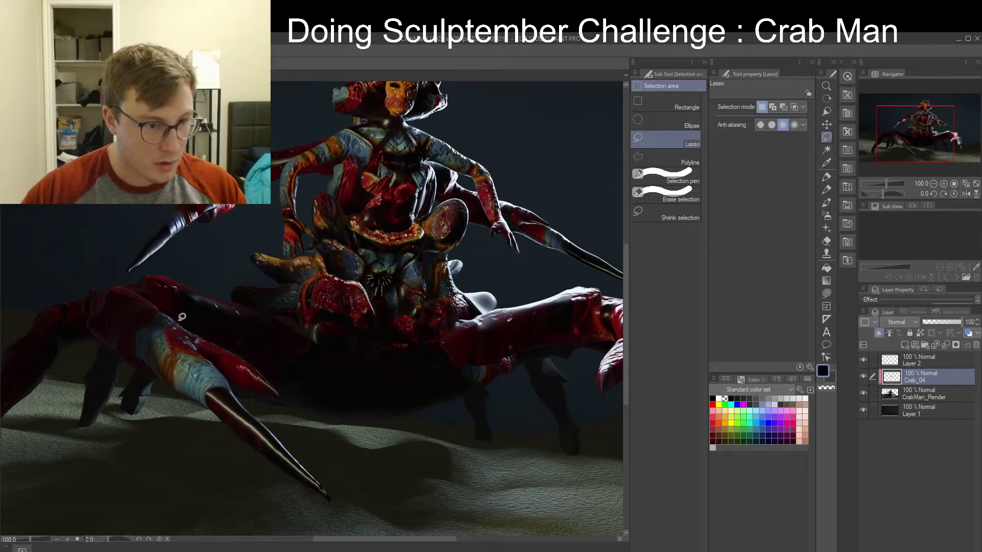
pyautogui.moveTo(188, 326)
pyautogui.mouseDown()
pyautogui.moveTo(250, 363)
pyautogui.moveTo(311, 289)
pyautogui.moveTo(106, 250)
pyautogui.mouseUp()
pyautogui.press('b')
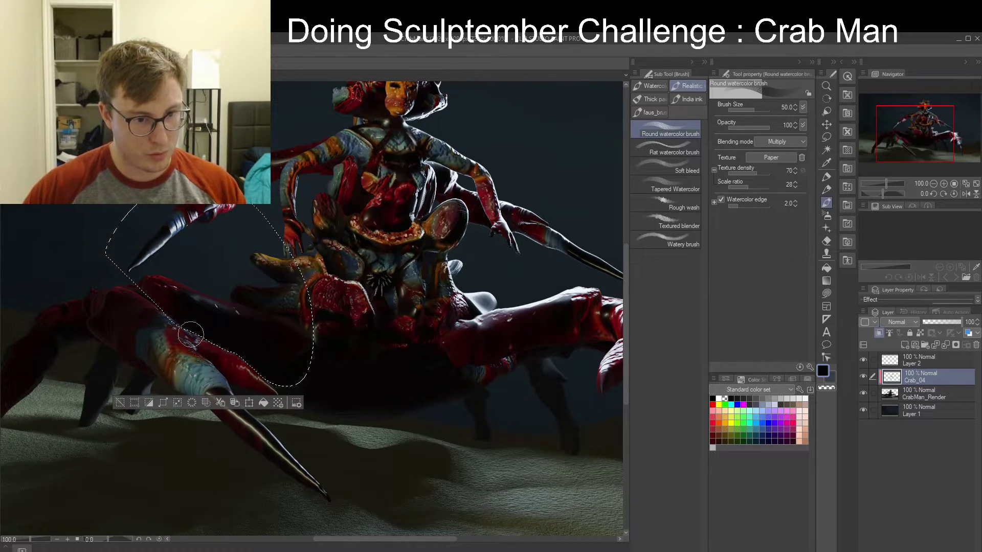
pyautogui.hotkey('ctrl', 'd')
pyautogui.moveTo(362, 417)
pyautogui.mouseDown()
pyautogui.moveTo(401, 330)
pyautogui.moveTo(386, 338)
pyautogui.moveTo(401, 373)
pyautogui.mouseUp()
pyautogui.hotkey('ctrl', 'shift', 'd')
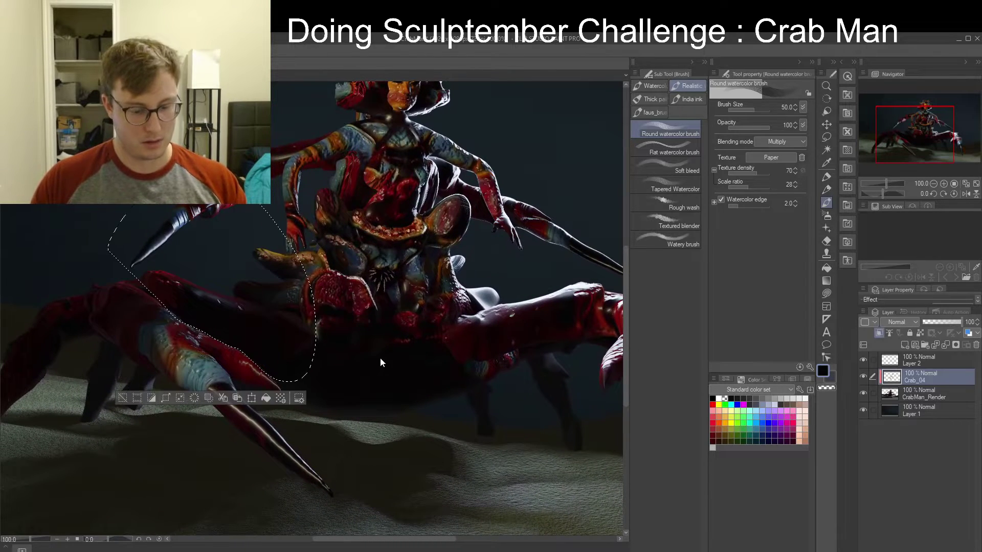
pyautogui.press('Delete')
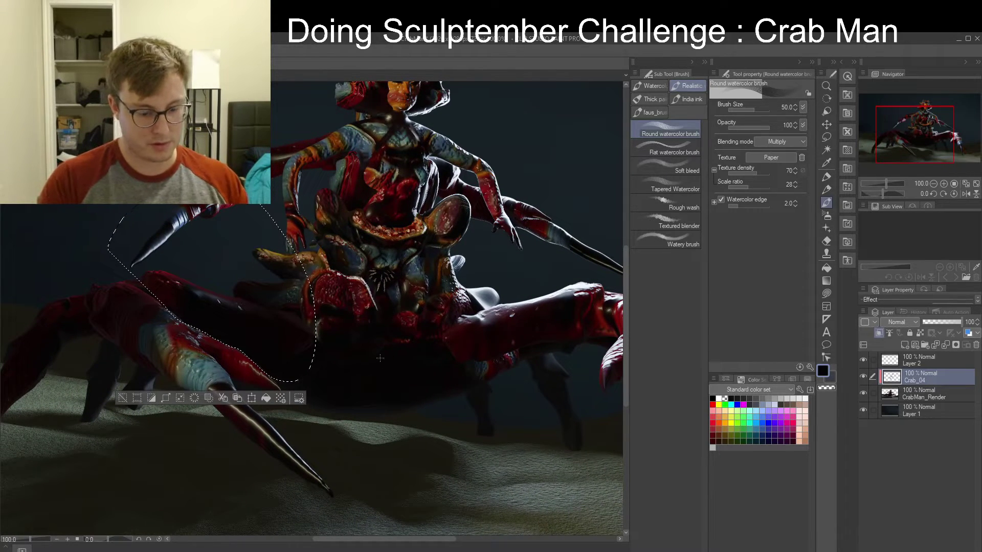
pyautogui.hotkey('ctrl', 'shift', 'i')
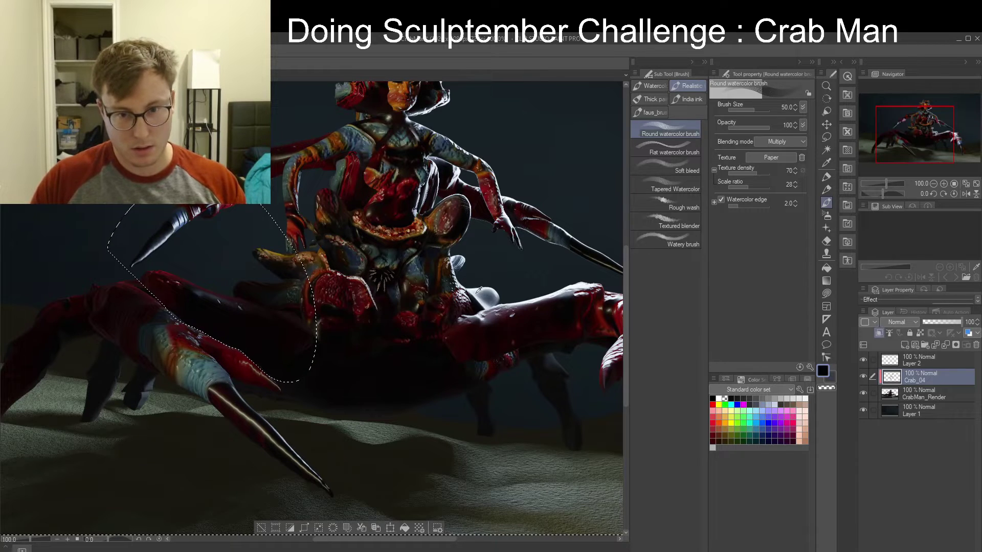
# Airbrush a faint highlight along the front leg's upper edge with the Soft airbrush in near-white and deselect
pyautogui.press('x')
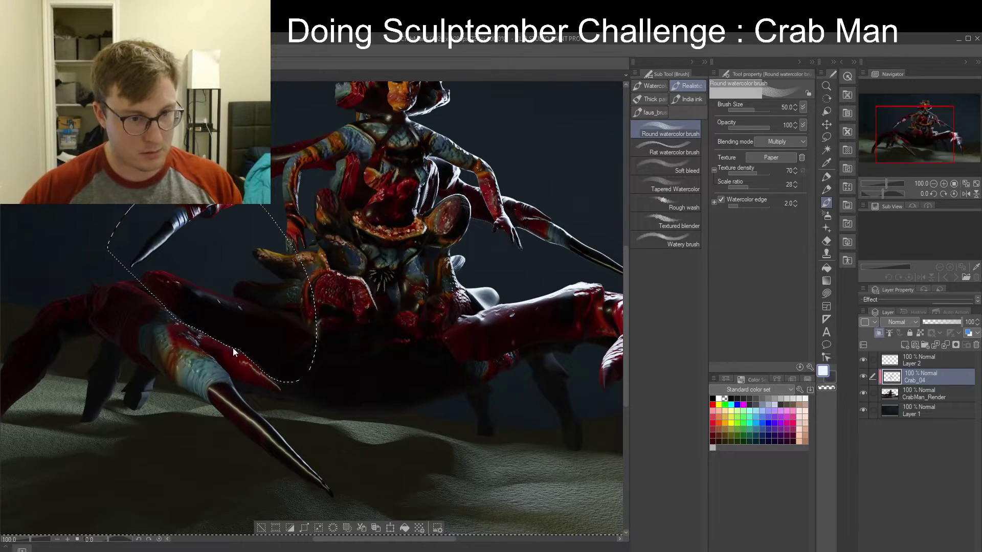
pyautogui.press('b')
pyautogui.moveTo(213, 322)
pyautogui.mouseDown()
pyautogui.moveTo(275, 362)
pyautogui.moveTo(241, 329)
pyautogui.moveTo(284, 381)
pyautogui.moveTo(301, 377)
pyautogui.mouseUp()
pyautogui.hotkey('ctrl', 'z')
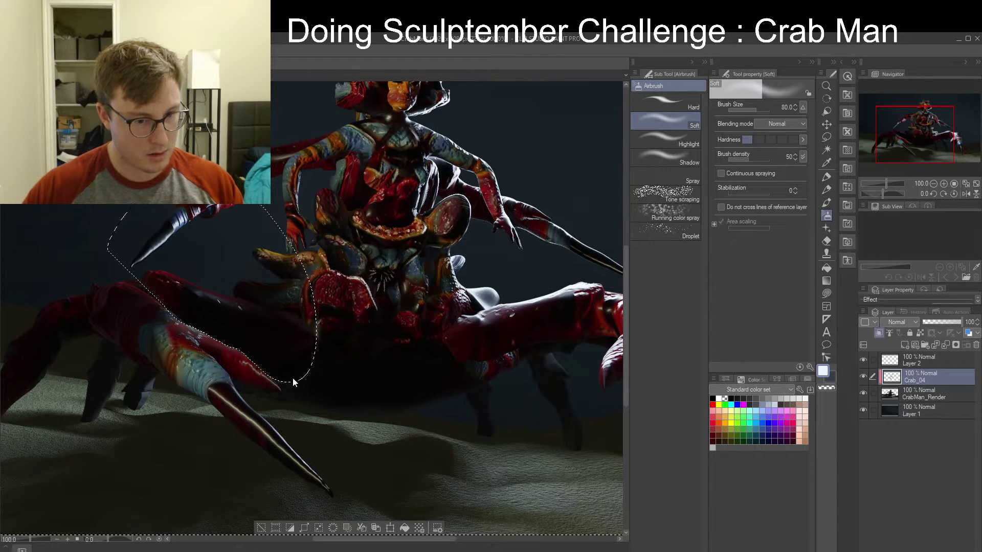
pyautogui.moveTo(231, 328); pyautogui.dragTo(243, 335)
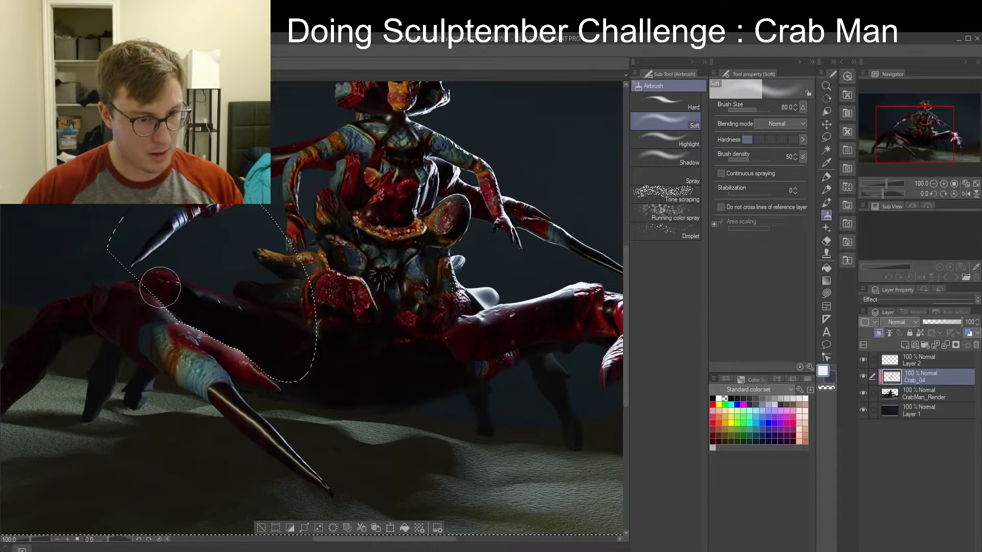
pyautogui.hotkey('ctrl', 'd')
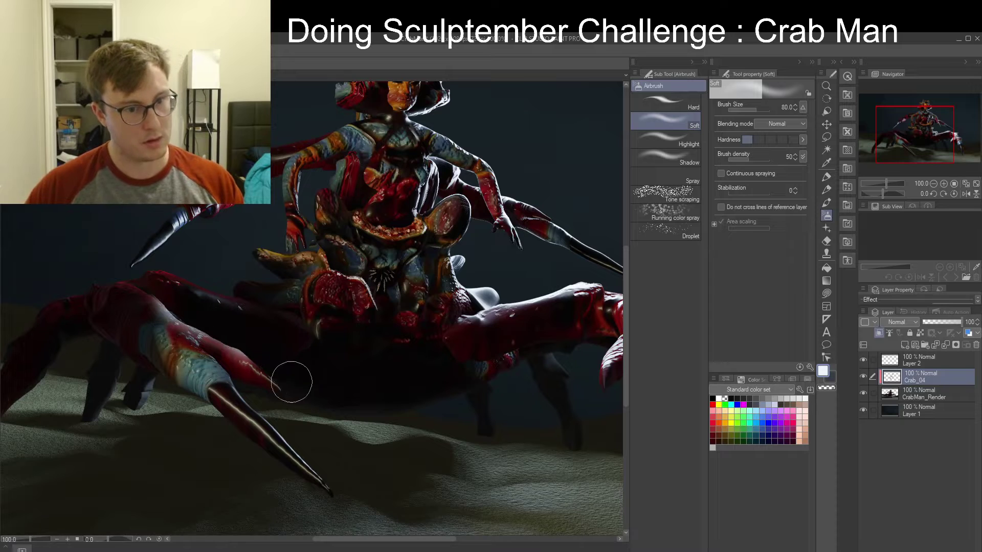
# Set the Colored pencil to size 6, sample a dark tone from the front leg and touch up the leg's details with dark and light tones
pyautogui.moveTo(381, 350)
pyautogui.mouseDown()
pyautogui.moveTo(390, 285)
pyautogui.moveTo(362, 346)
pyautogui.moveTo(438, 373)
pyautogui.moveTo(451, 291)
pyautogui.moveTo(392, 344)
pyautogui.mouseUp()
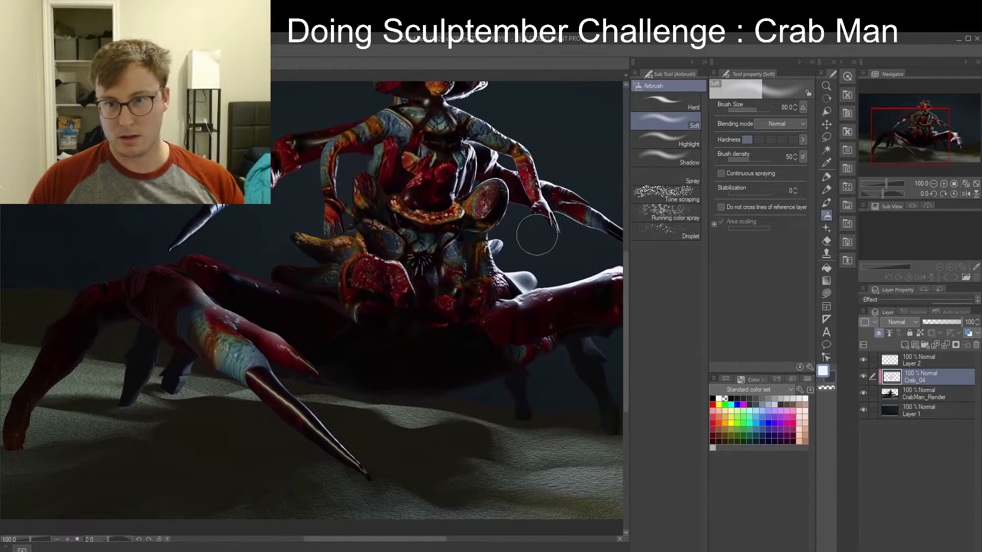
pyautogui.press('p')
pyautogui.press('p')
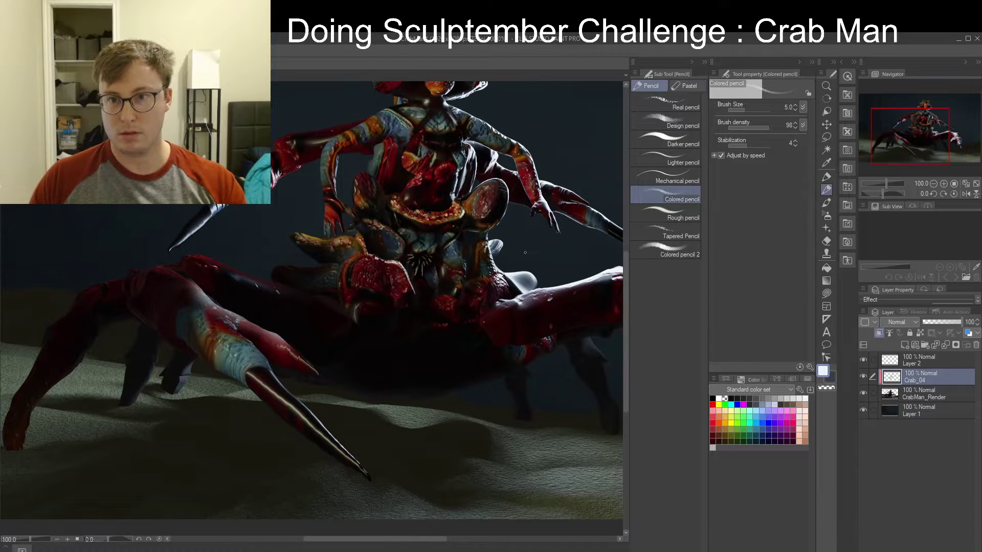
pyautogui.press('[')
pyautogui.press('[')
pyautogui.press('[')
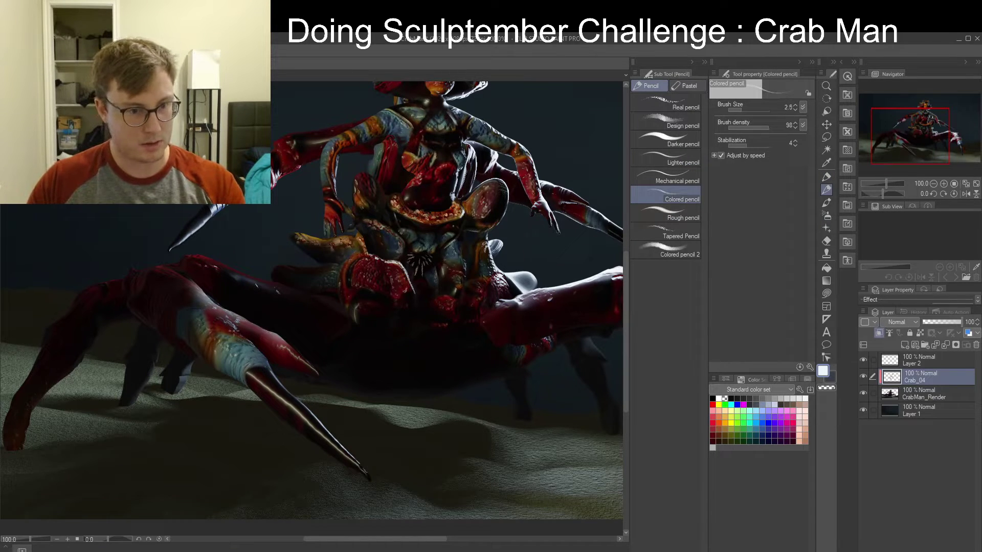
pyautogui.press(']')
pyautogui.press(']')
pyautogui.press(']')
pyautogui.press(']')
pyautogui.keyDown('alt'); pyautogui.click(245, 334); pyautogui.keyUp('alt')
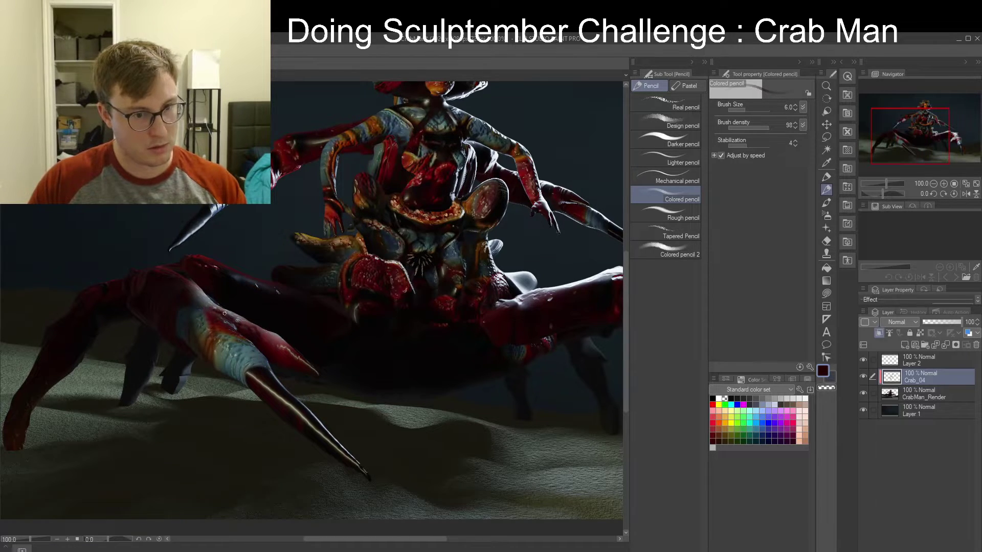
pyautogui.press('x')
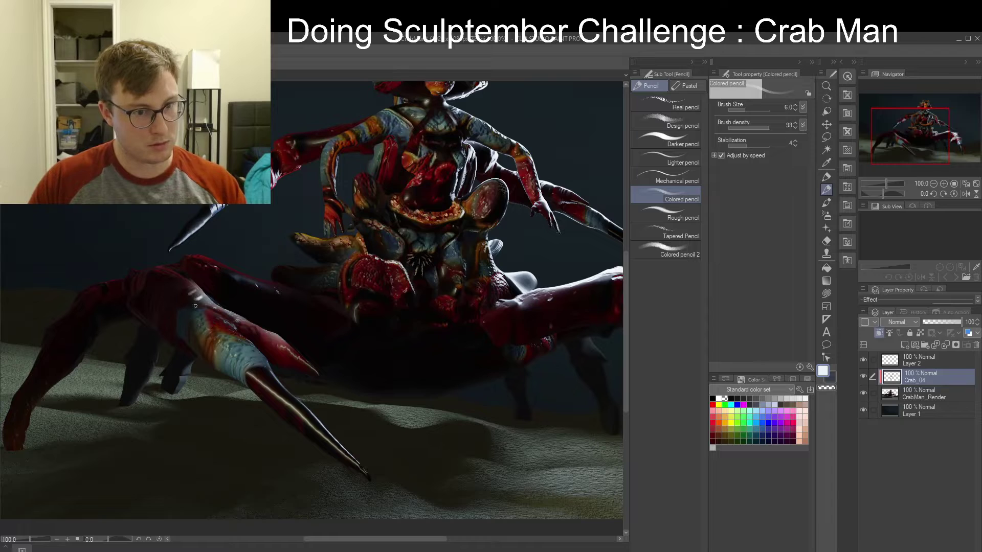
pyautogui.press('x')
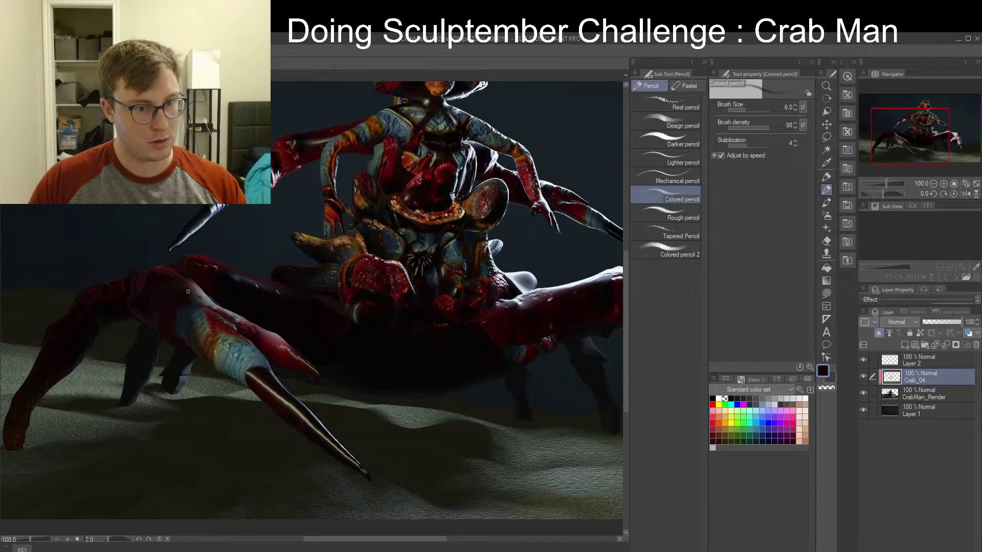
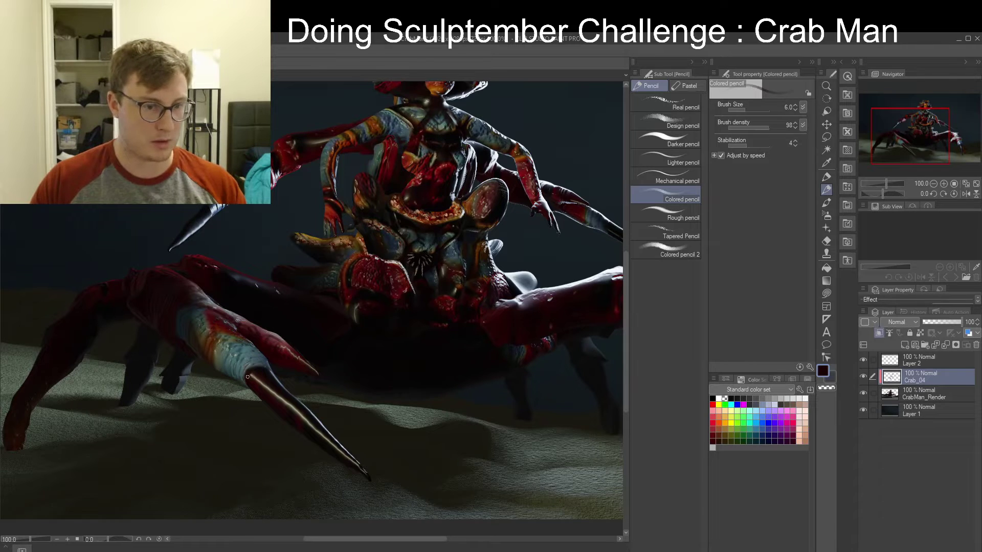
# Try setting a Copy stamp source at size 40 on the round shell beside the creature's torso
pyautogui.moveTo(172, 322); pyautogui.dragTo(120, 326)
pyautogui.moveTo(345, 200)
pyautogui.mouseDown()
pyautogui.moveTo(268, 247)
pyautogui.moveTo(410, 209)
pyautogui.moveTo(299, 252)
pyautogui.moveTo(290, 279)
pyautogui.mouseUp()
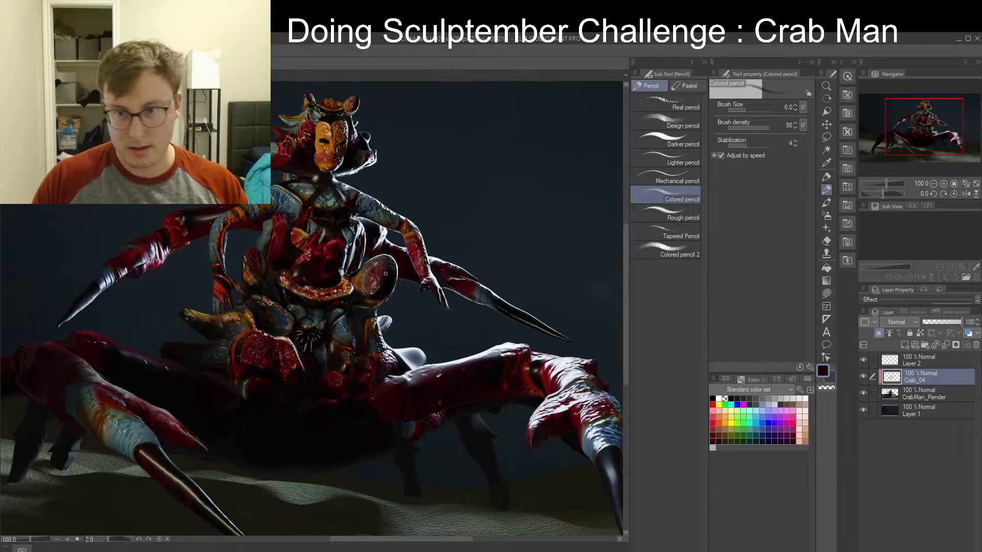
pyautogui.click(826, 254)
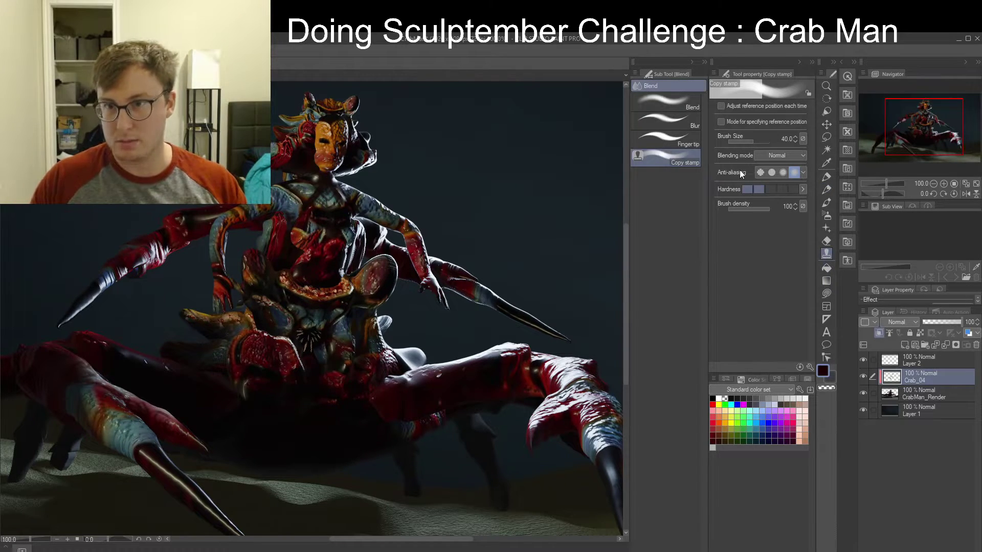
pyautogui.keyDown('alt'); pyautogui.click(371, 283); pyautogui.keyUp('alt')
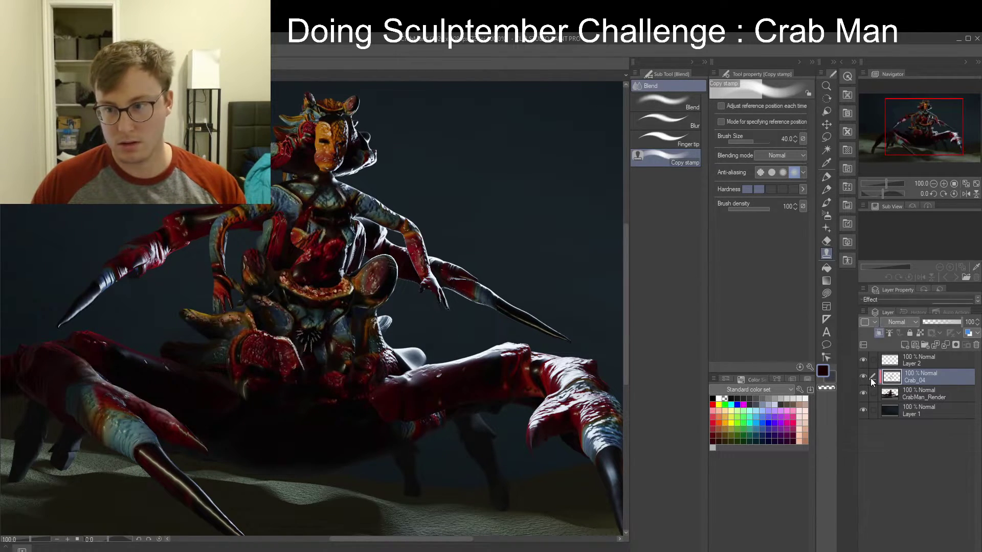
# Try combining the Crab_04 and CrabMan_Render layers into a new merged layer, undo it and reselect Crab_04
pyautogui.keyDown('ctrl'); pyautogui.click(915, 395); pyautogui.keyUp('ctrl')
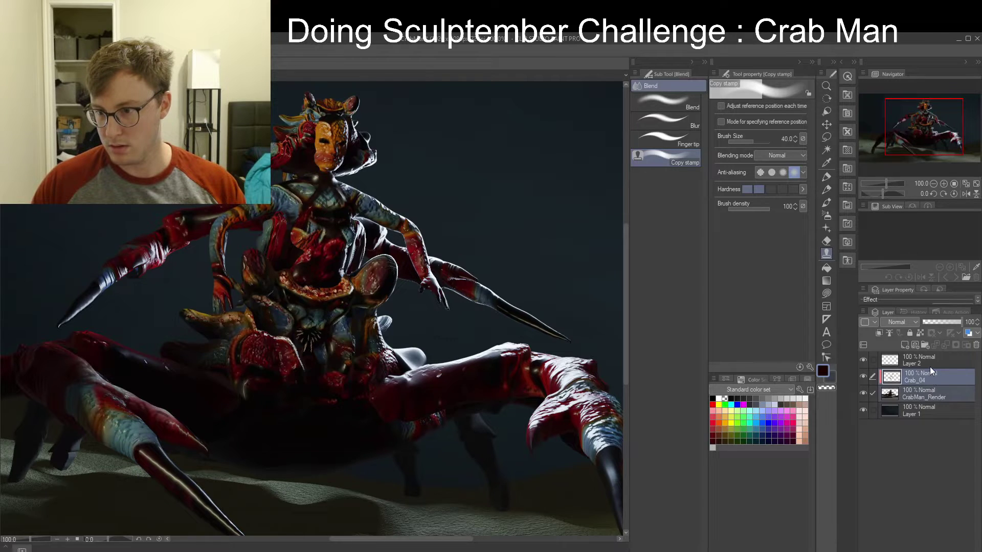
pyautogui.hotkey('ctrl', 'shift', 'alt', 'e')
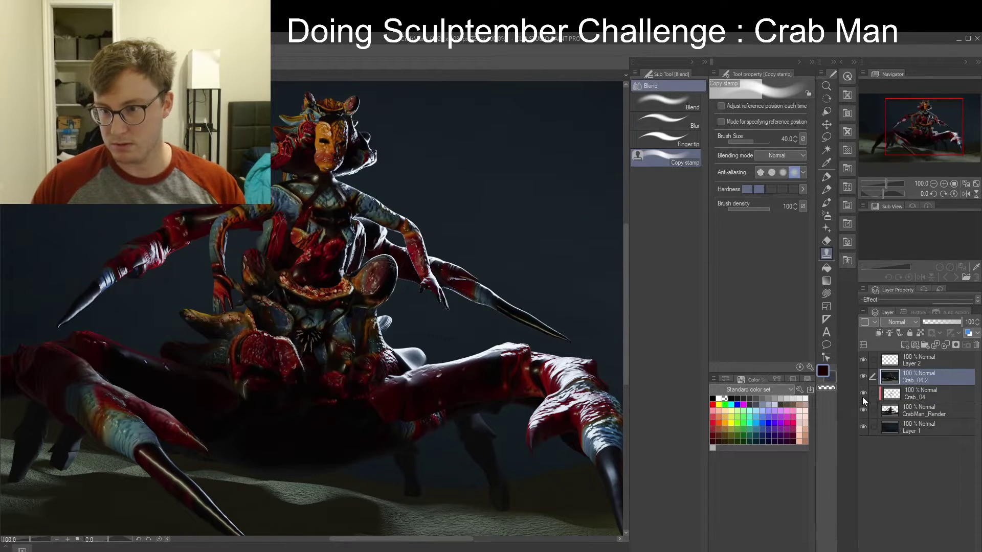
pyautogui.hotkey('ctrl', 'z')
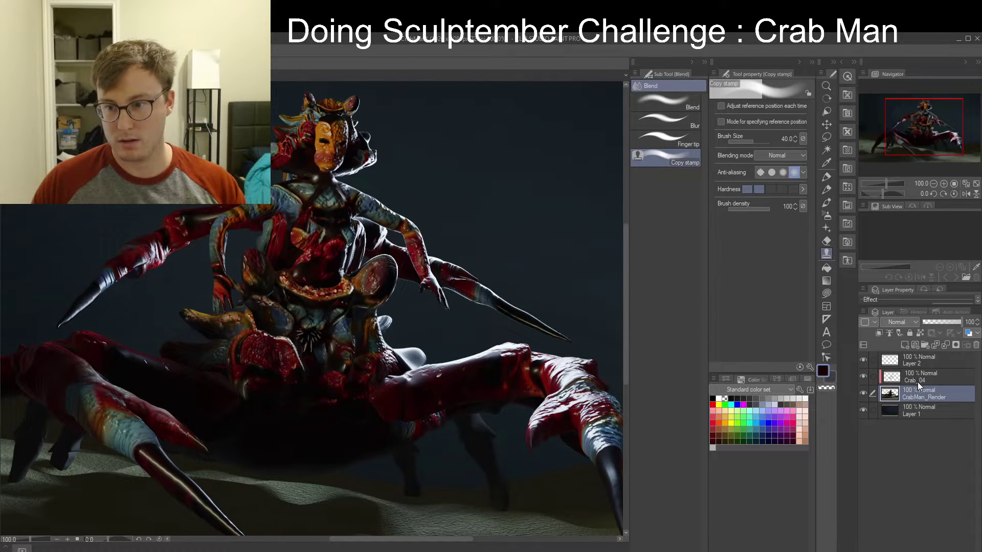
pyautogui.click(890, 384)
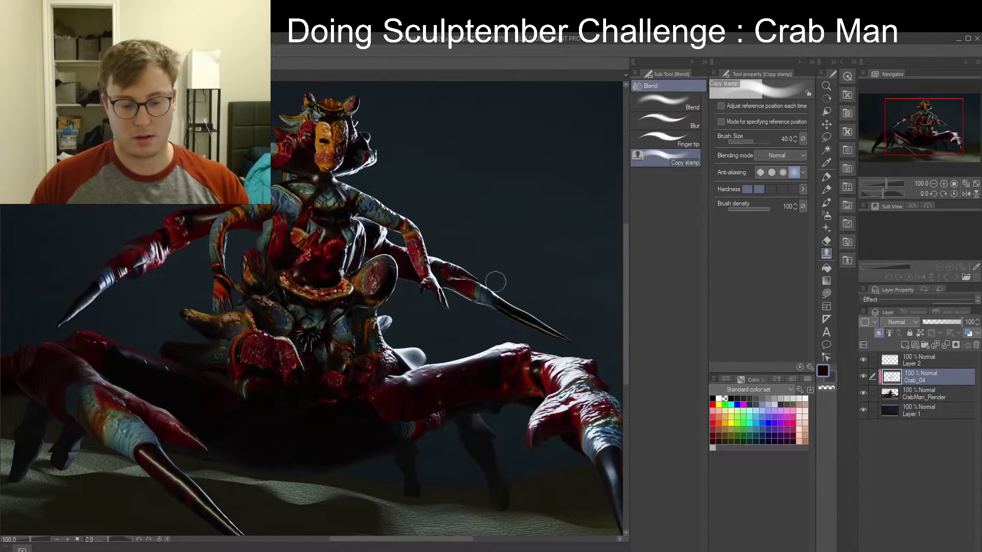
pyautogui.press('i')
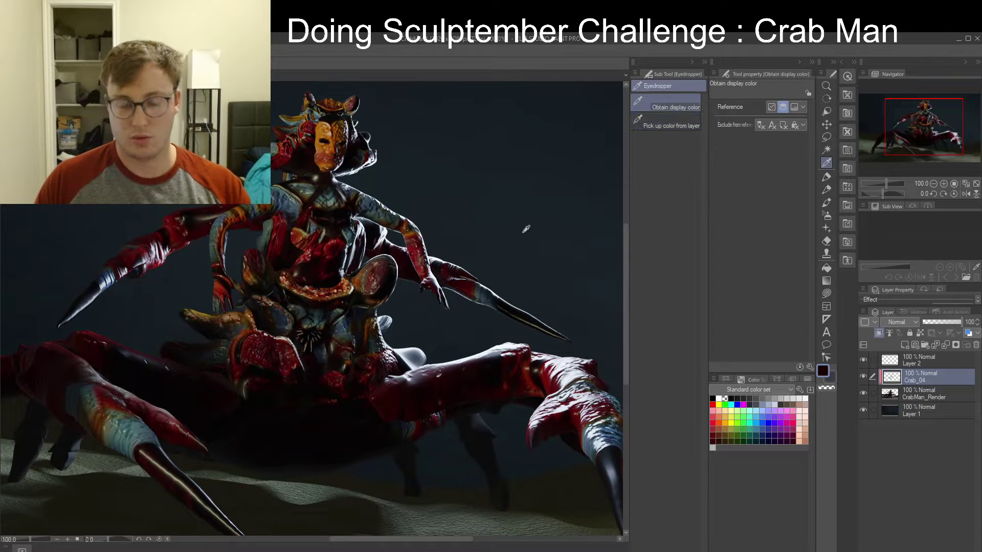
# Try duplicating the Crab_04 and CrabMan_Render layers together, hide the original CrabMan_Render layer and remove the copies
pyautogui.click(911, 389)
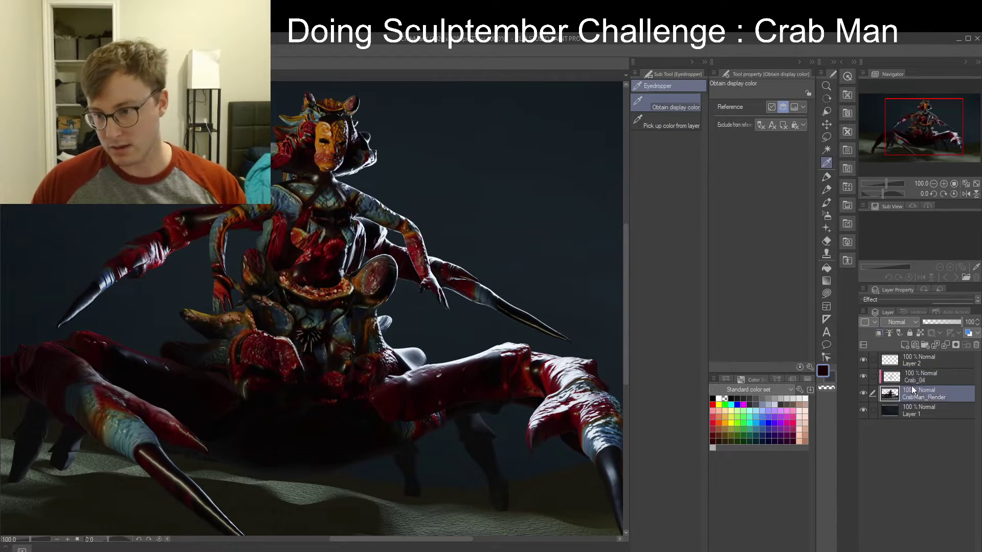
pyautogui.keyDown('ctrl'); pyautogui.click(922, 378); pyautogui.keyUp('ctrl')
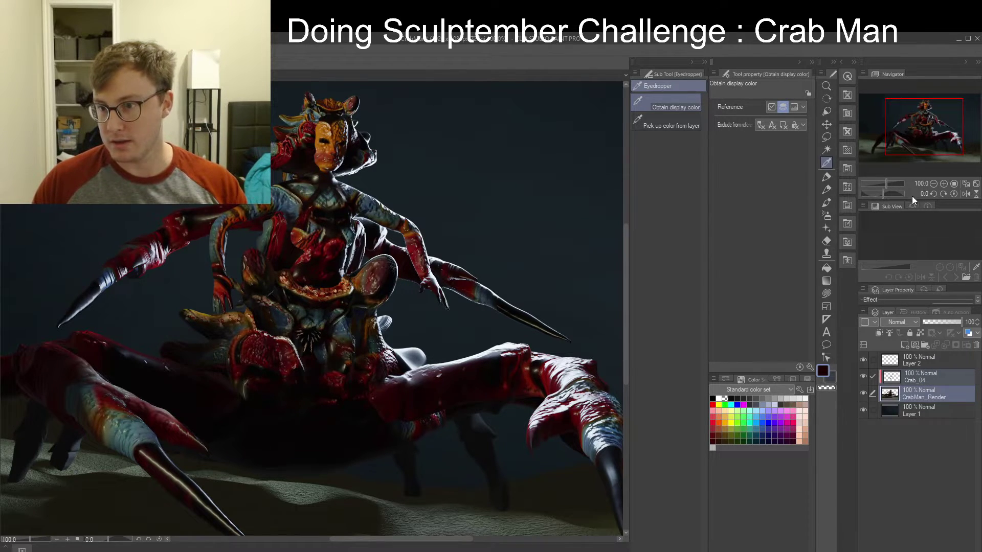
pyautogui.hotkey('ctrl', 'v')
pyautogui.click(863, 427)
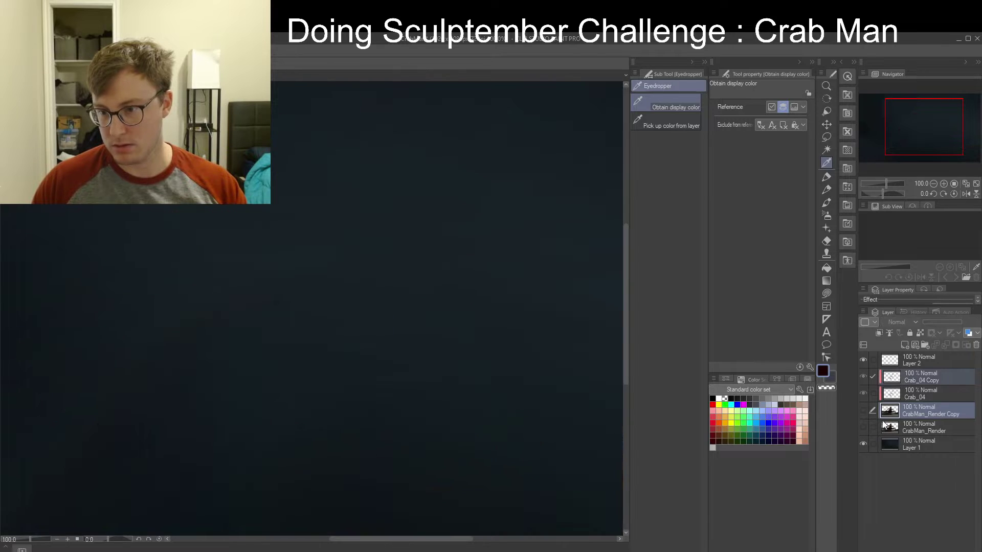
pyautogui.press('Delete')
# Retry duplicating the Crab_04 and CrabMan_Render layers as a pair and undo the copies
pyautogui.keyDown('ctrl'); pyautogui.click(918, 382); pyautogui.keyUp('ctrl')
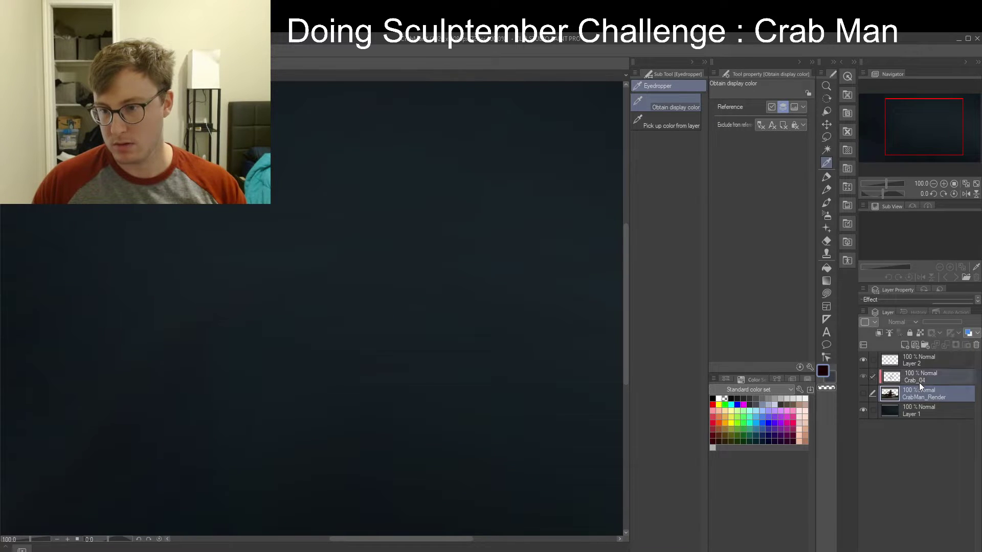
pyautogui.hotkey('ctrl', 'v')
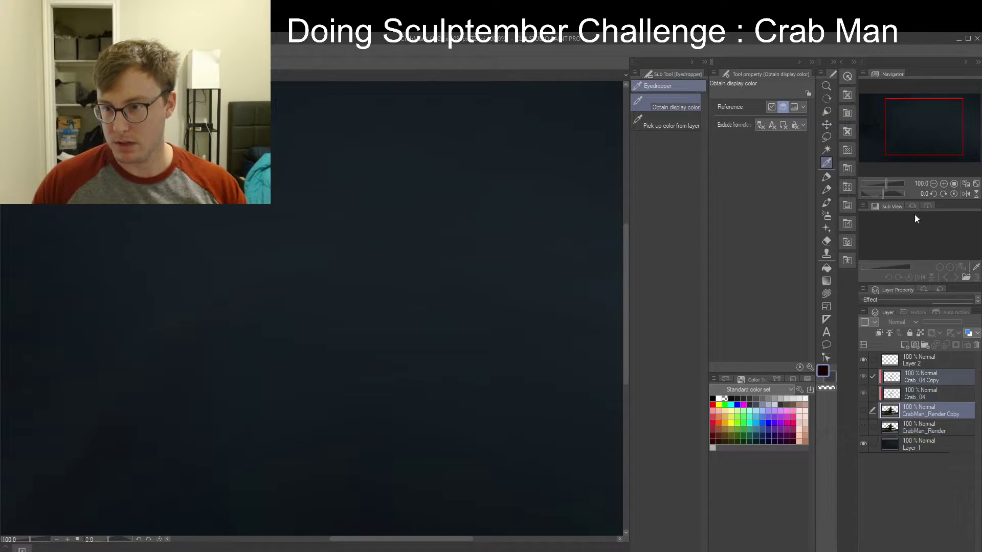
pyautogui.hotkey('ctrl', 'z')
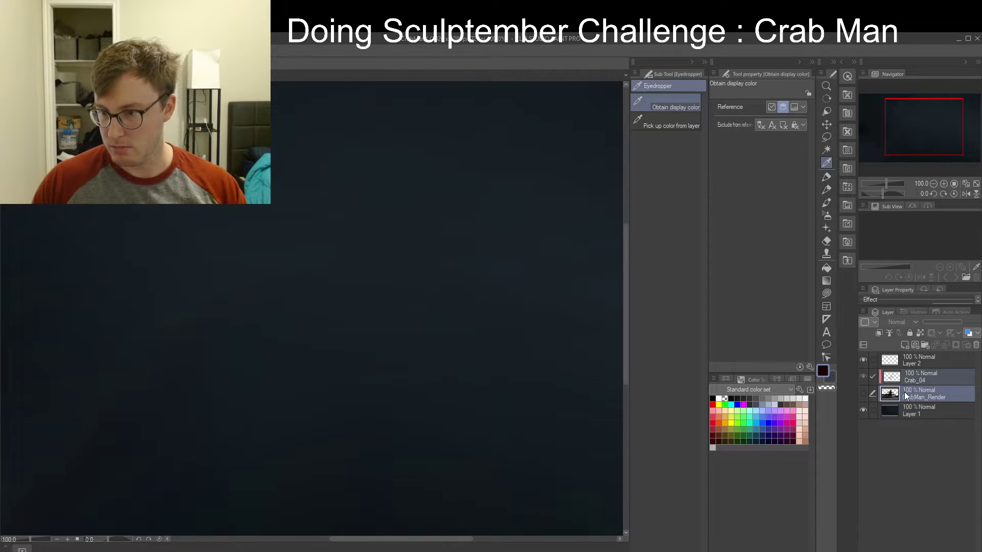
pyautogui.hotkey('ctrl', 'j')
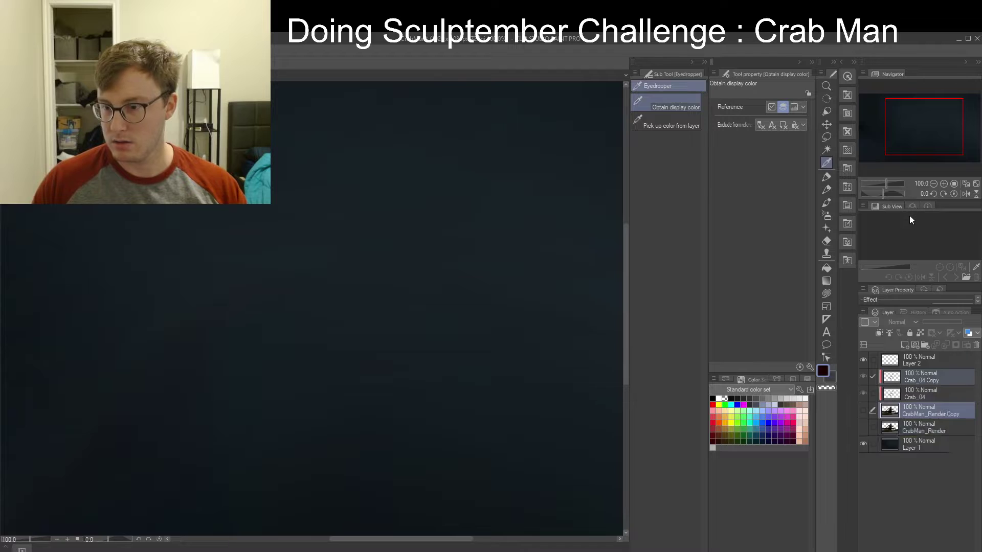
pyautogui.hotkey('ctrl', 'z')
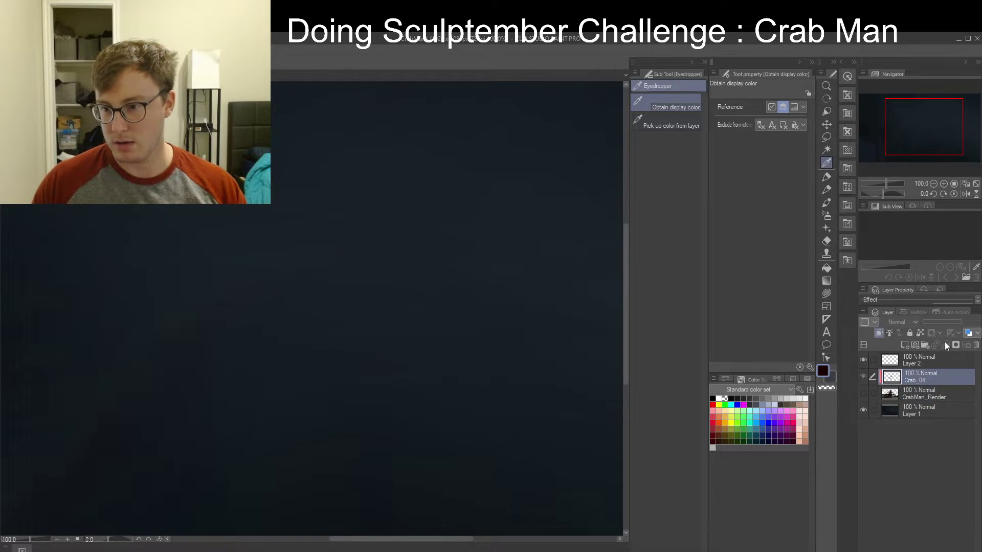
# Group the Crab_04 and CrabMan_Render layers in a new folder below Layer 2 and collapse the folder
pyautogui.click(925, 345)
pyautogui.click(916, 394)
pyautogui.keyDown('ctrl'); pyautogui.click(912, 410); pyautogui.keyUp('ctrl')
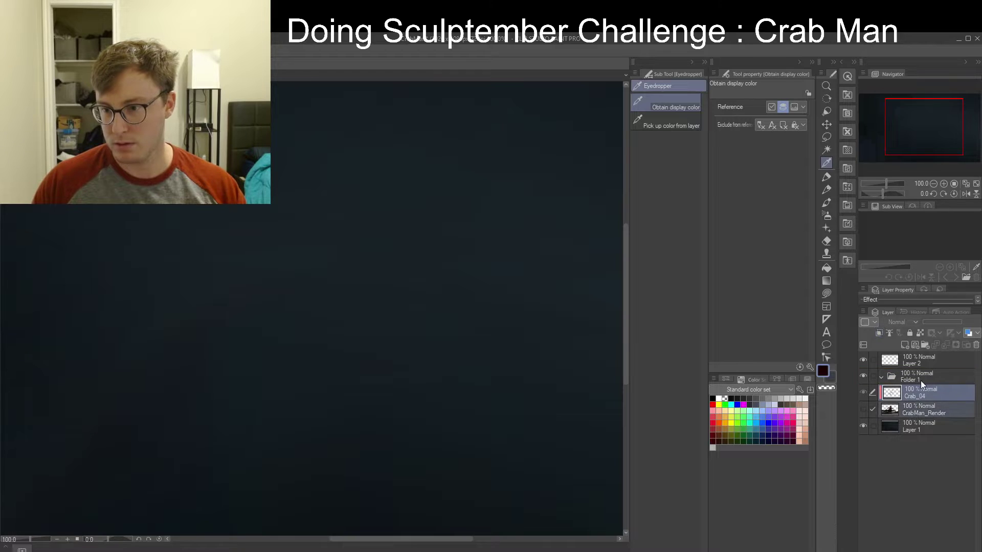
pyautogui.moveTo(920, 382); pyautogui.dragTo(904, 413)
pyautogui.click(883, 378)
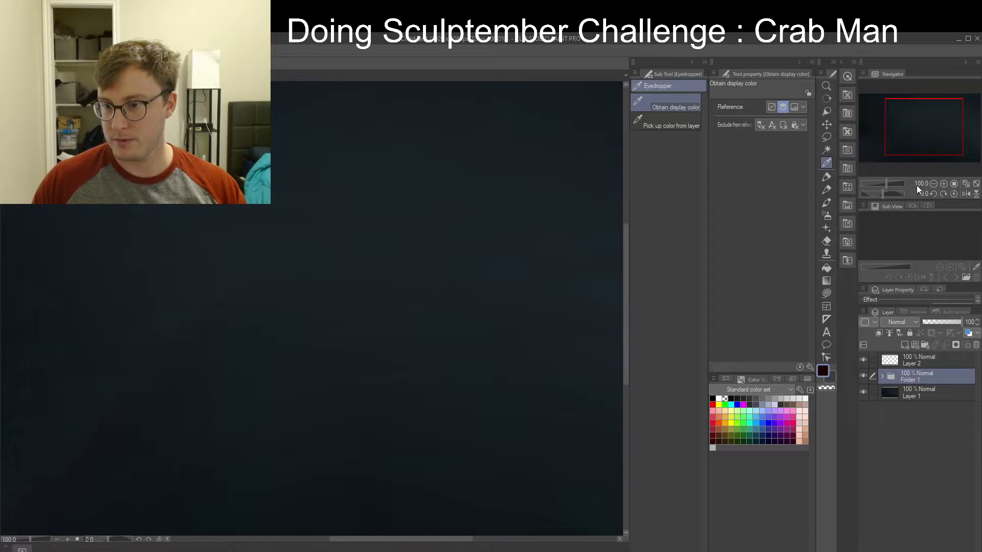
# Duplicate Folder 1 and merge the copy into a single layer with its CrabMan_Render Copy layer shown
pyautogui.hotkey('ctrl', 'c')
pyautogui.hotkey('ctrl', 'v')
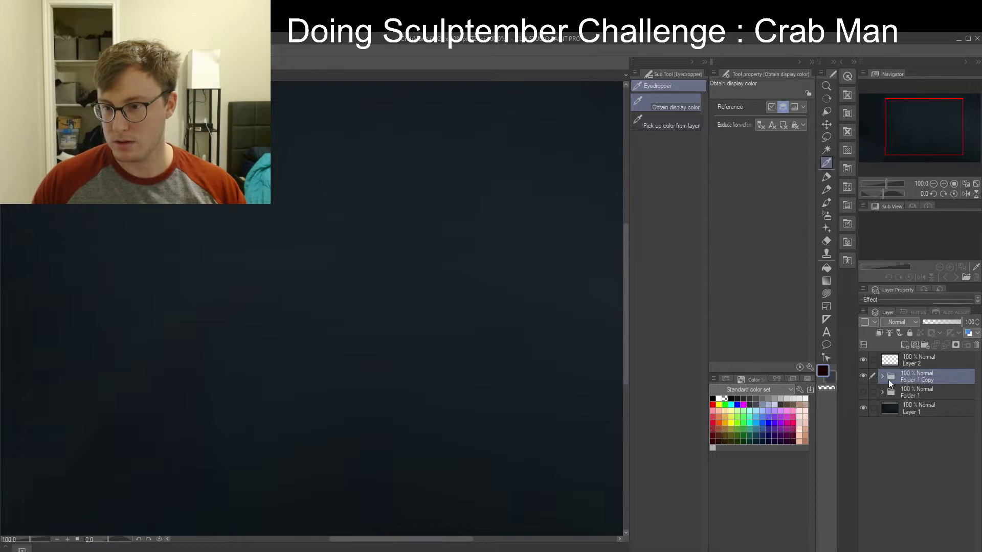
pyautogui.click(882, 378)
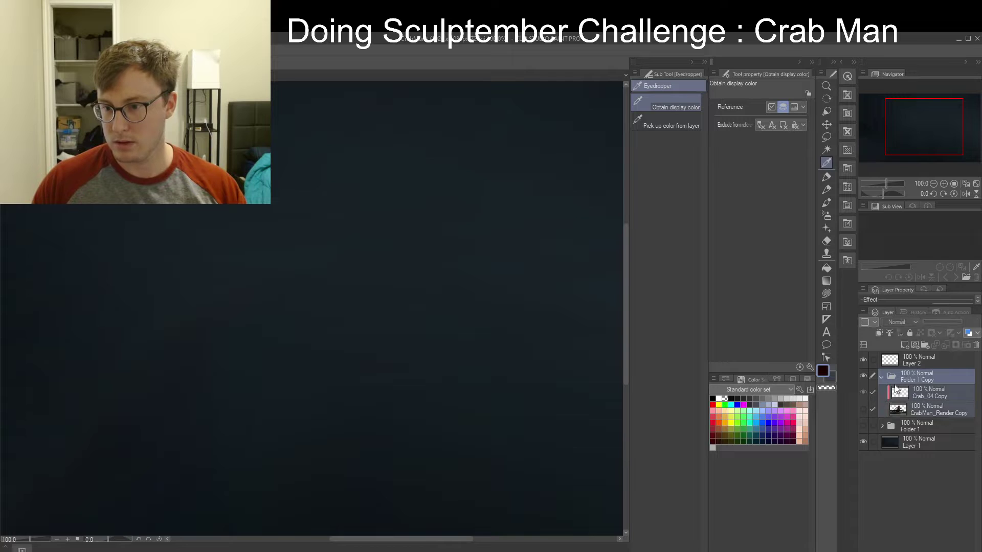
pyautogui.click(864, 409)
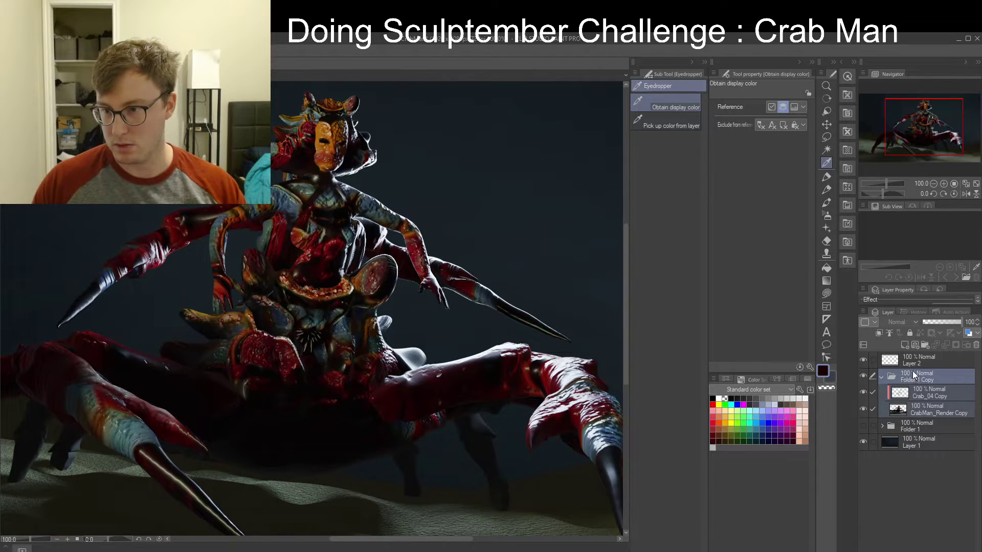
pyautogui.hotkey('alt', 'shift', 'e')
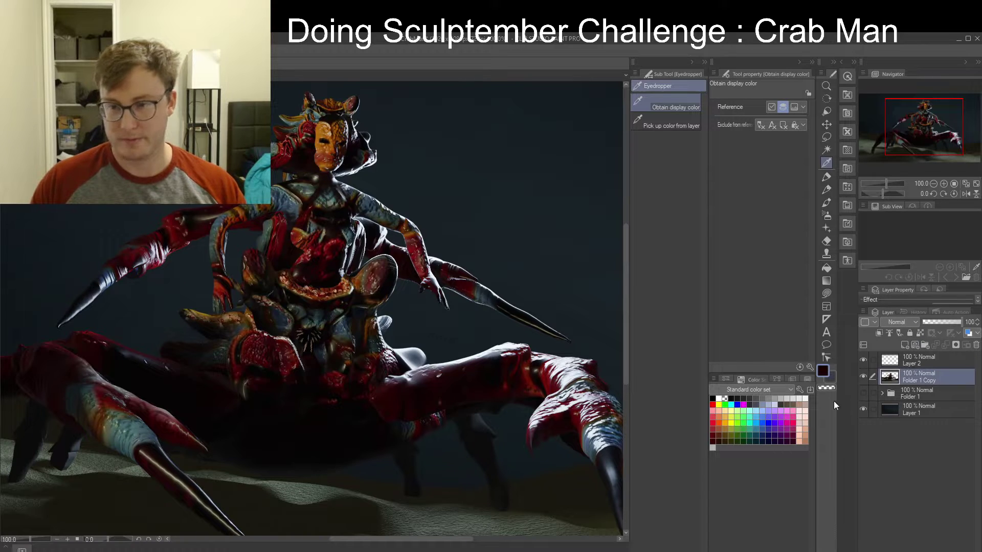
# Clone texture from the crab's right-hand ear-shaped growth onto the left-hand one with the Copy stamp at brush size 15
pyautogui.moveTo(292, 220); pyautogui.dragTo(366, 229)
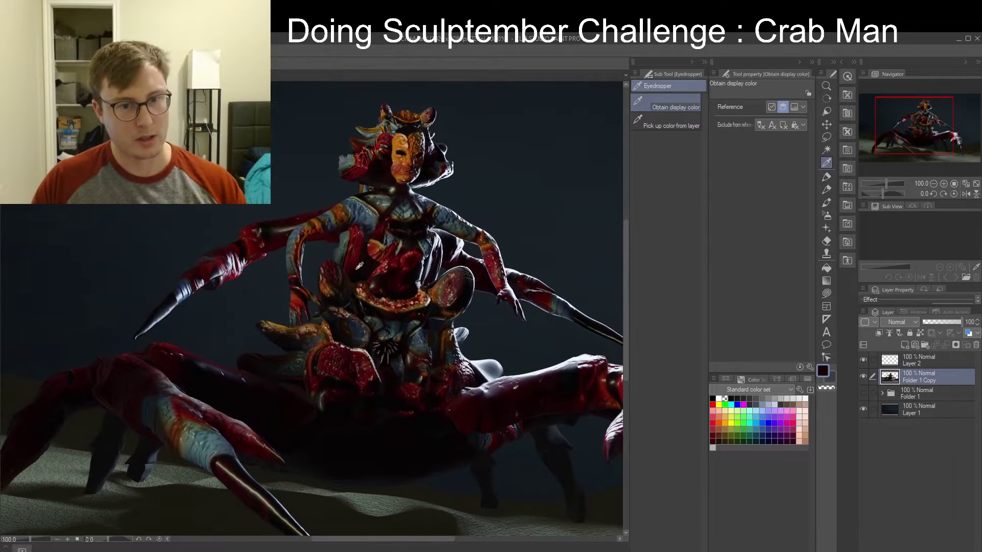
pyautogui.click(826, 268)
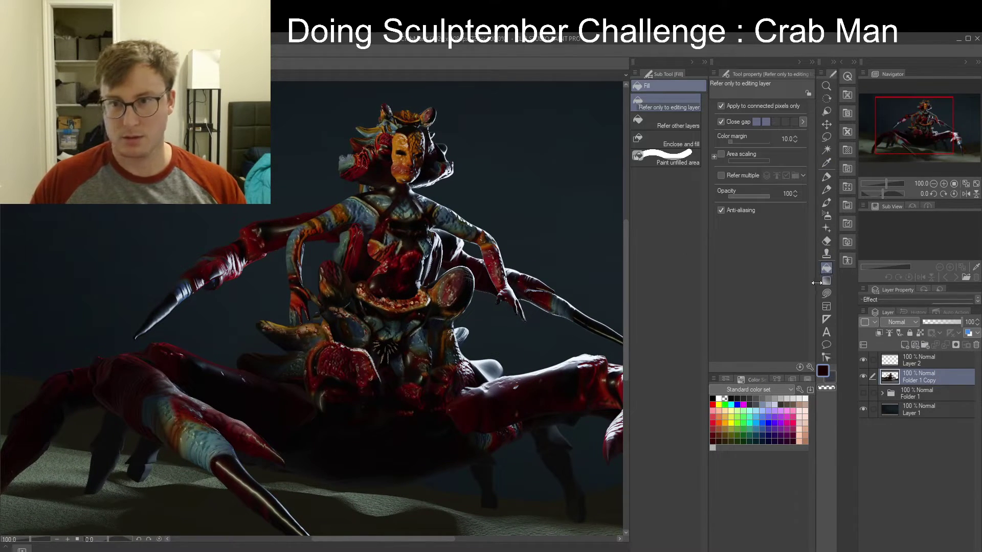
pyautogui.click(827, 254)
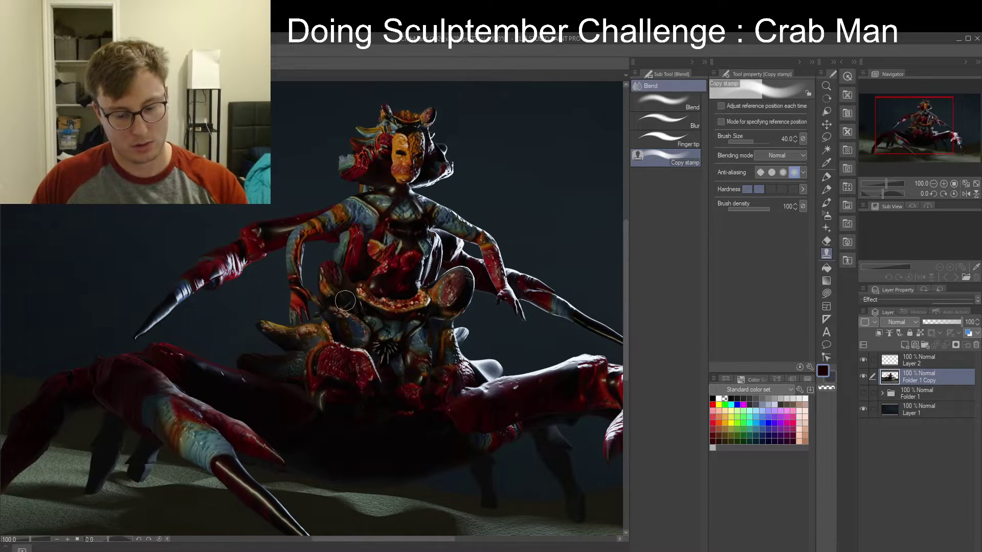
pyautogui.press('[')
pyautogui.press('[')
pyautogui.press('[')
pyautogui.press('[')
pyautogui.press('[')
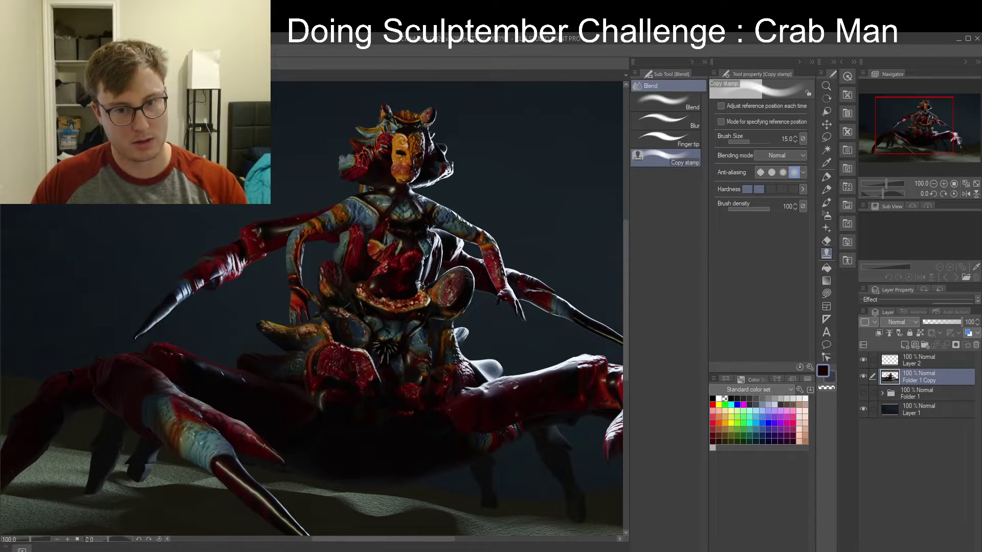
pyautogui.keyDown('alt'); pyautogui.click(465, 276); pyautogui.keyUp('alt')
pyautogui.moveTo(329, 266); pyautogui.dragTo(357, 295)
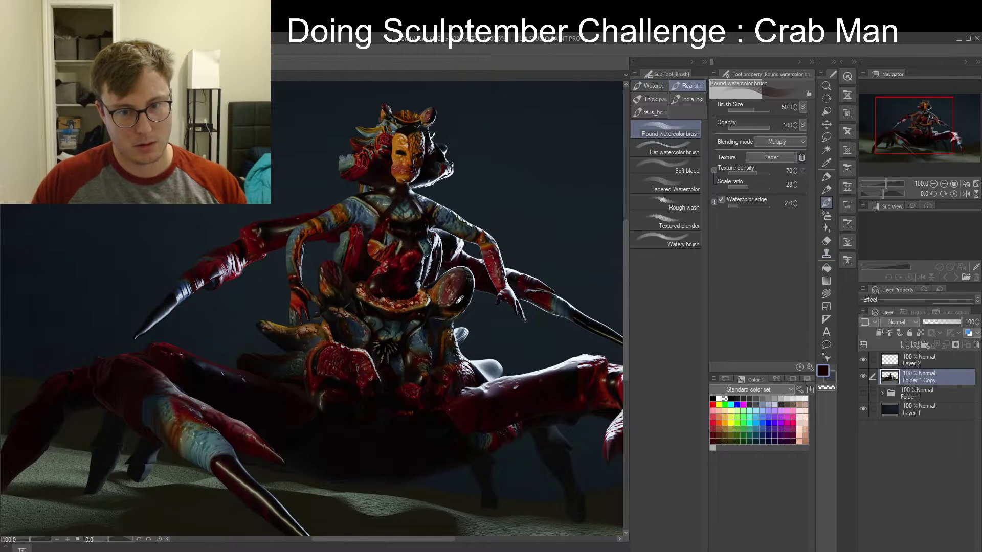
# Darken the left ear-shaped growth beside the crab's mouth with the Colored pencil enlarged to brush size 15
pyautogui.press('p')
pyautogui.press('p')
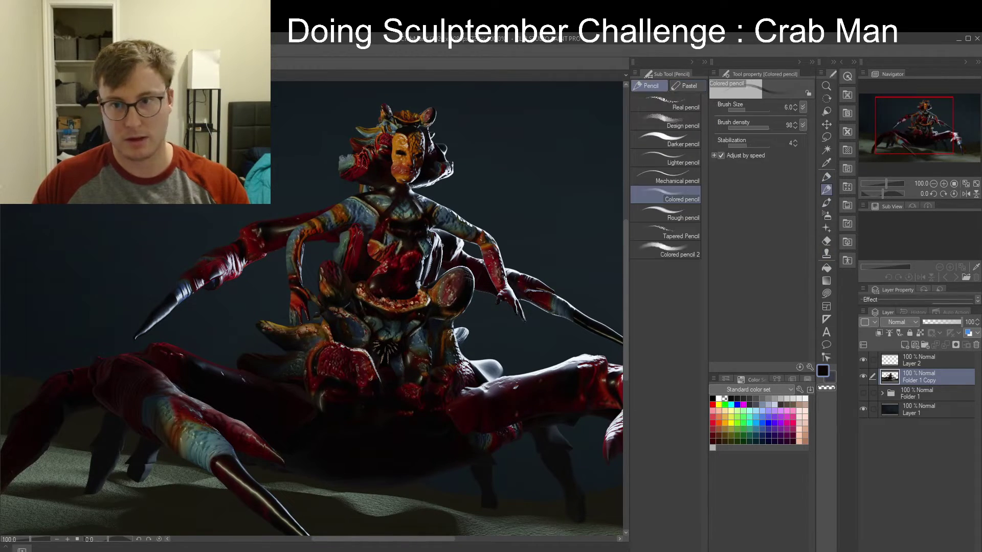
pyautogui.press(']')
pyautogui.press(']')
pyautogui.press(']')
pyautogui.press(']')
pyautogui.press(']')
pyautogui.press(']')
pyautogui.press(']')
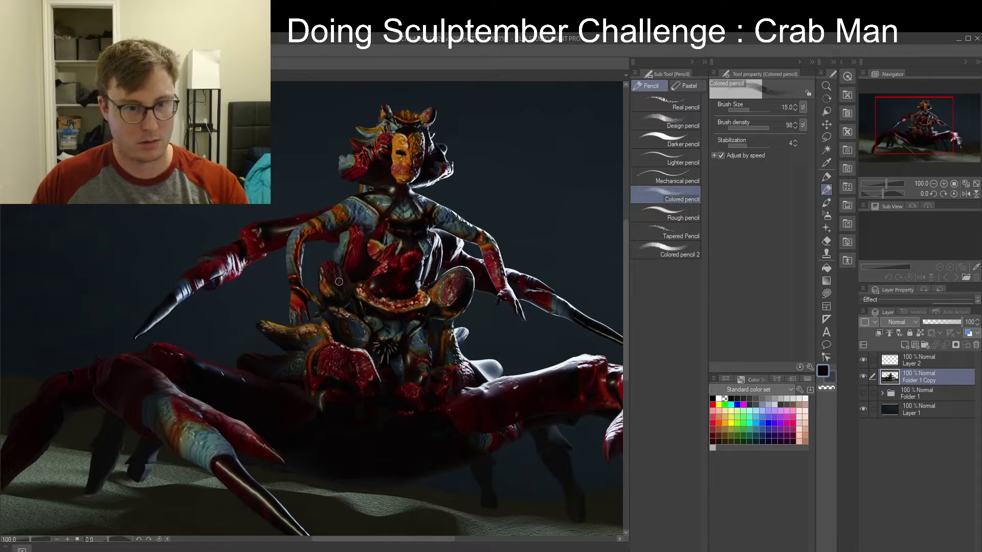
pyautogui.moveTo(338, 284); pyautogui.dragTo(338, 282)
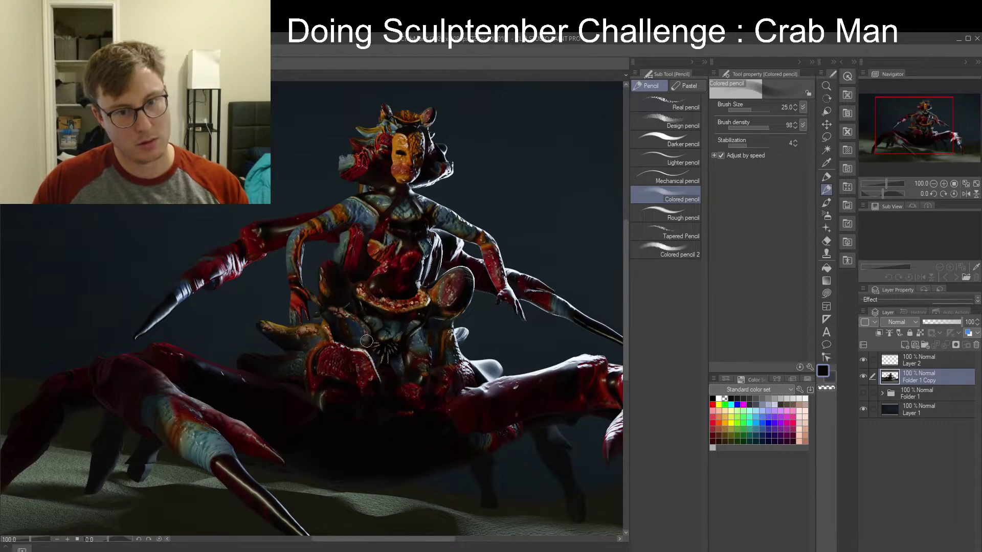
# Paint details on the left growth in dark blue sampled near the pale rear growth, reducing the Colored pencil to brush size 6
pyautogui.keyDown('alt'); pyautogui.click(486, 372); pyautogui.keyUp('alt')
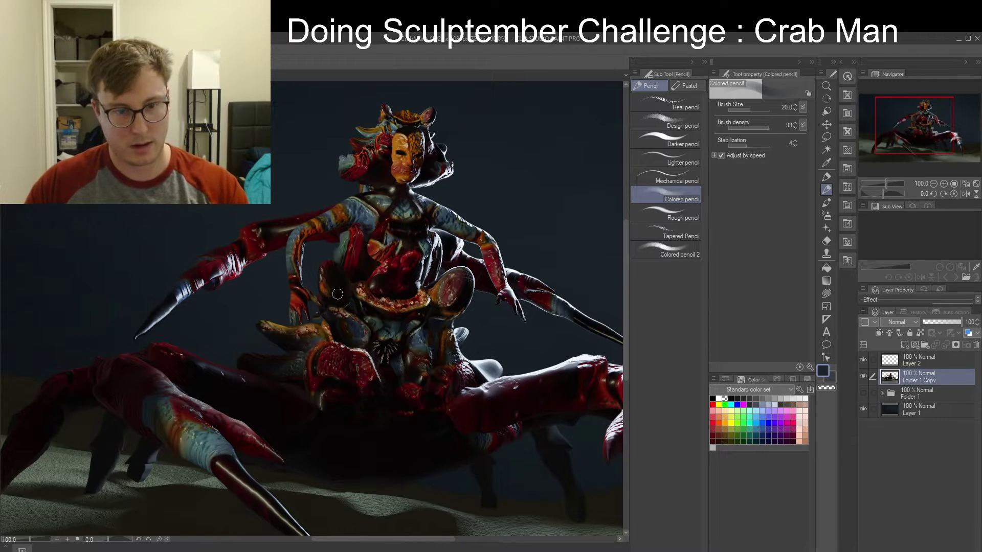
pyautogui.press('[')
pyautogui.press('[')
pyautogui.press('[')
pyautogui.press('[')
pyautogui.press('[')
pyautogui.press('[')
pyautogui.press('[')
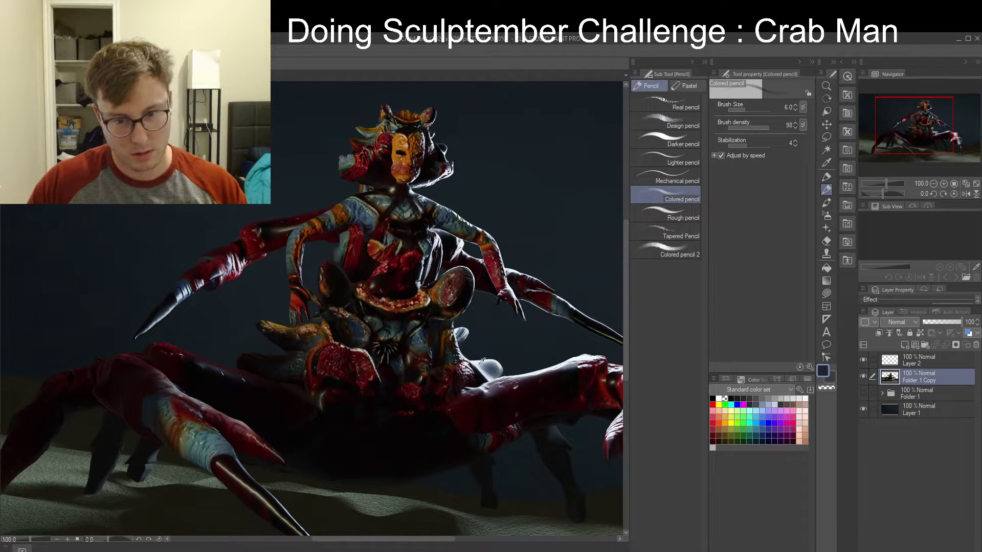
# Switch to the pale colour and paint fine highlights on the left growth, reducing the Colored pencil to brush size 2.5
pyautogui.press('x')
pyautogui.press('[')
pyautogui.press('[')
pyautogui.press('[')
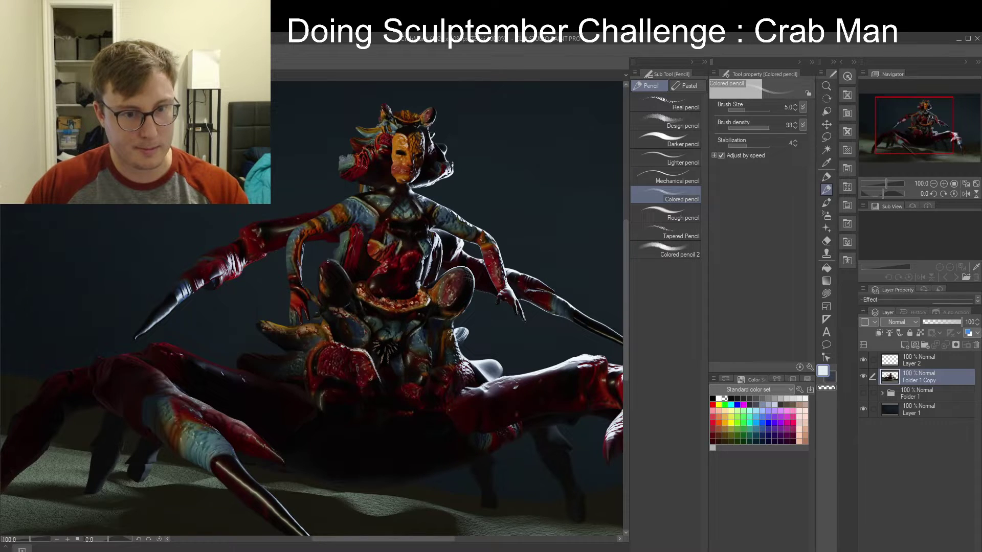
pyautogui.press(']')
pyautogui.press(']')
pyautogui.press(']')
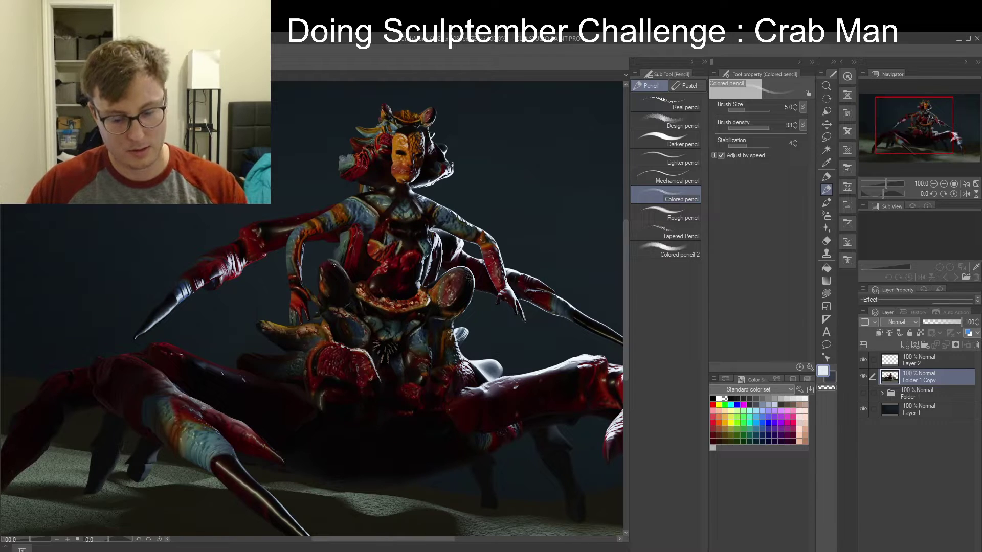
pyautogui.press('[')
pyautogui.press('[')
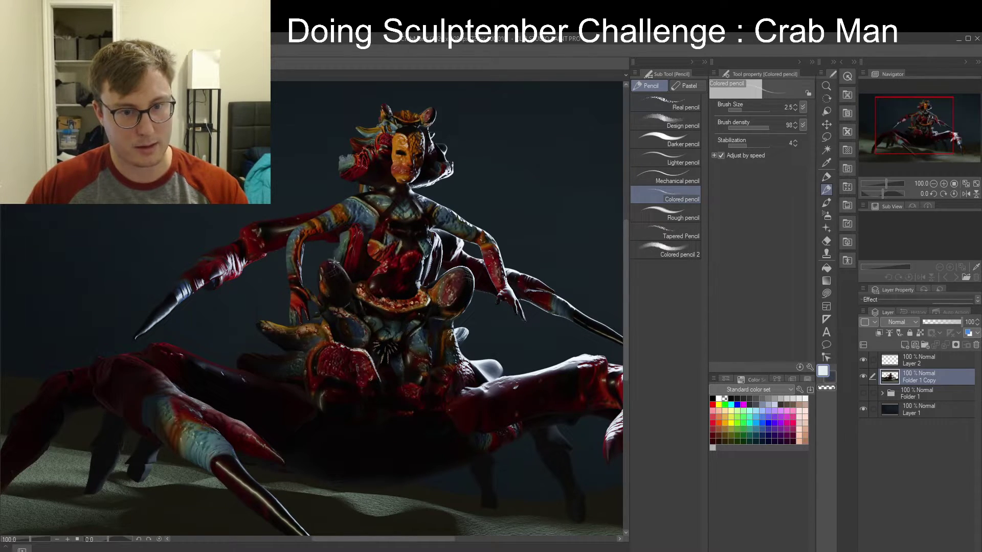
# Sample near-black from the figure's shadows and touch up the area below the left growth at brush size 7
pyautogui.moveTo(448, 327); pyautogui.dragTo(435, 298, button='middle')
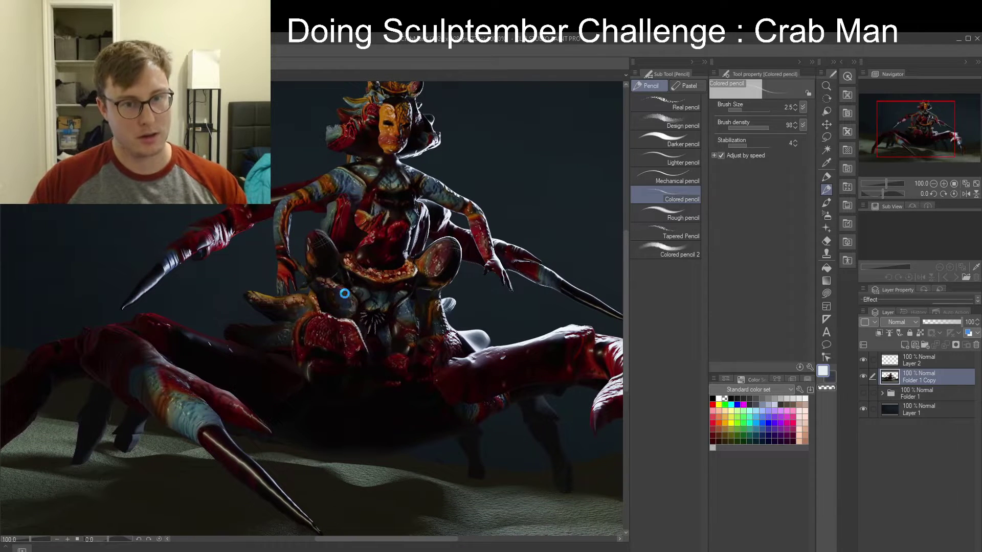
pyautogui.keyDown('alt'); pyautogui.click(347, 245); pyautogui.keyUp('alt')
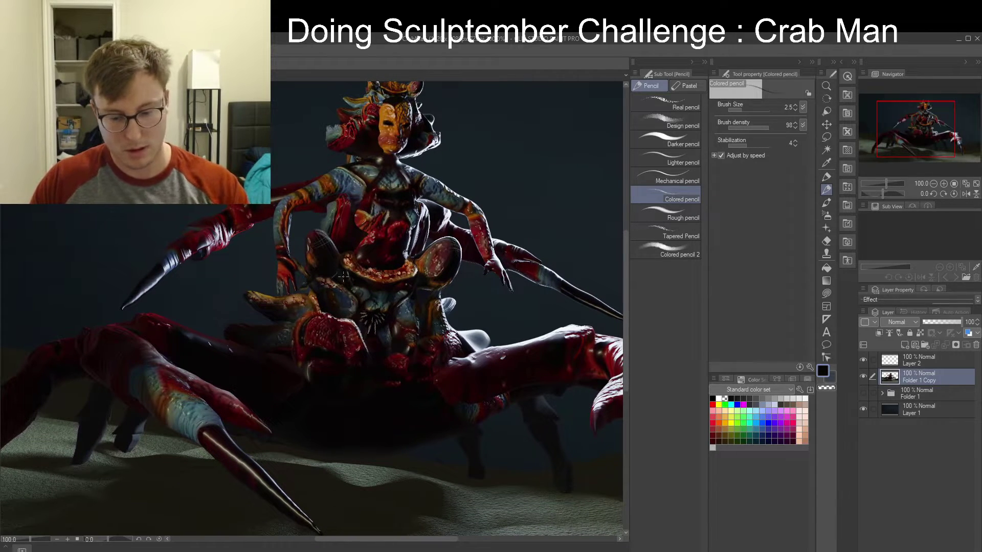
pyautogui.press(']')
pyautogui.press(']')
pyautogui.press(']')
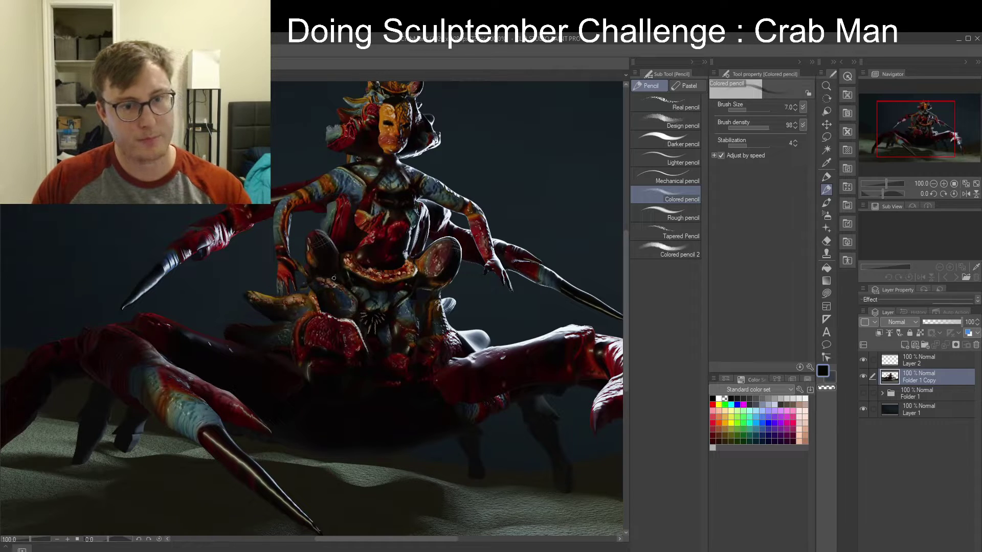
# Enlarge the Colored pencil to brush size 50
pyautogui.press(']')
pyautogui.press(']')
pyautogui.press(']')
pyautogui.press(']')
pyautogui.press(']')
pyautogui.press(']')
pyautogui.press(']')
pyautogui.press(']')
pyautogui.press(']')
pyautogui.press(']')
pyautogui.press(']')
pyautogui.press(']')
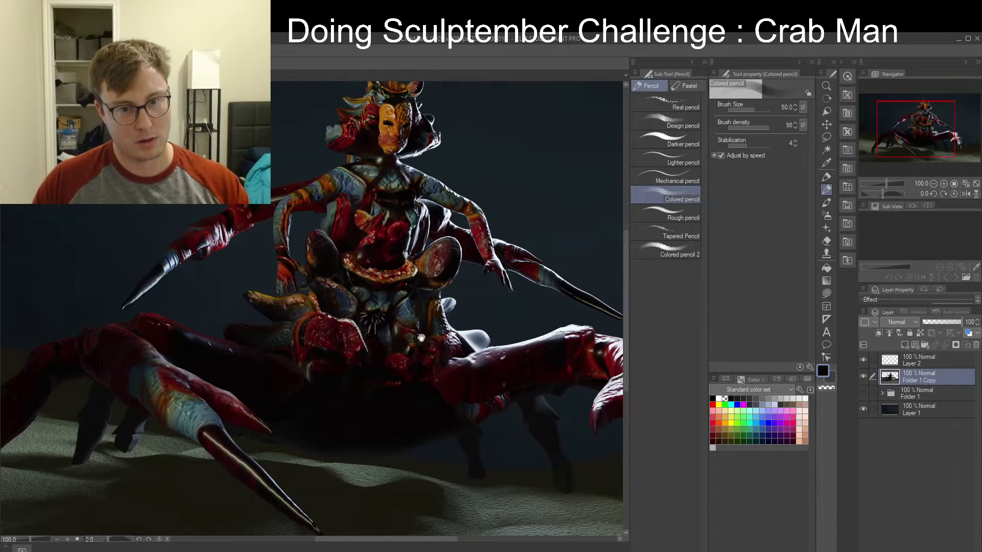
# Reduce the Colored pencil to brush size 5 for detail work around the crab's mouth and body
pyautogui.moveTo(422, 337); pyautogui.dragTo(427, 278, button='middle')
pyautogui.press('[')
pyautogui.press('[')
pyautogui.press('[')
pyautogui.press('[')
pyautogui.press('[')
pyautogui.press('[')
pyautogui.press('[')
pyautogui.press('[')
pyautogui.press('[')
pyautogui.press('[')
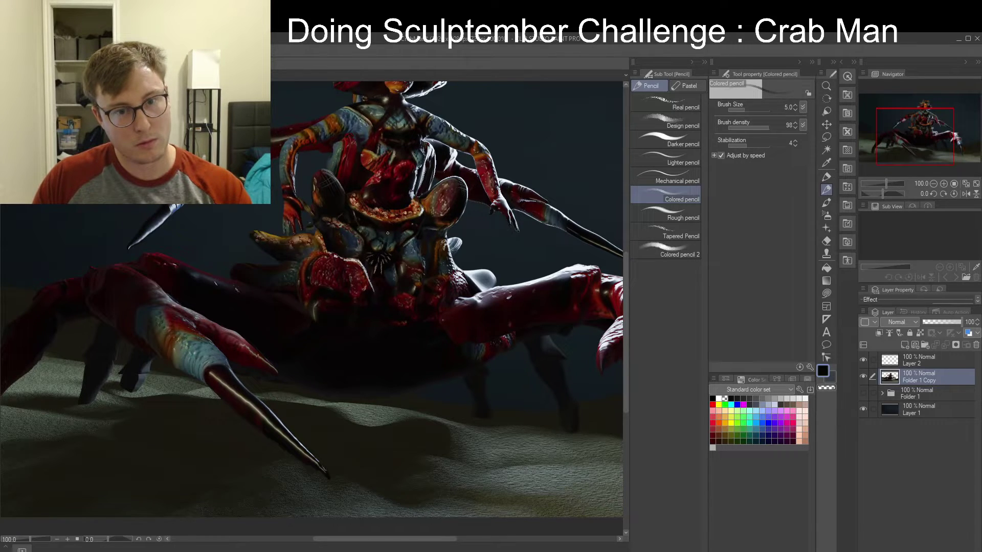
# Darken the red area beside the figure's chest with the Colored pencil at brush size 10
pyautogui.moveTo(387, 233); pyautogui.dragTo(346, 229, button='middle')
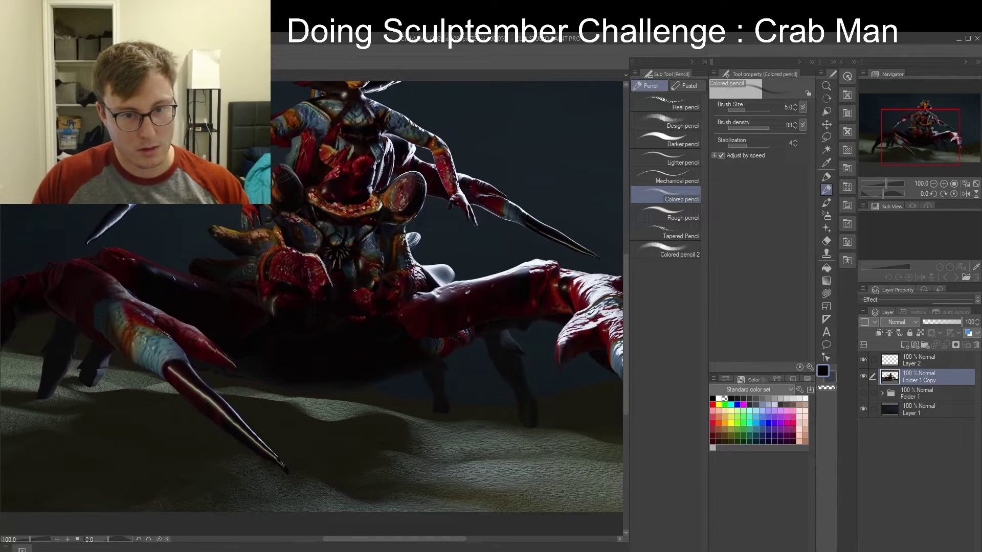
pyautogui.moveTo(339, 346); pyautogui.dragTo(280, 341)
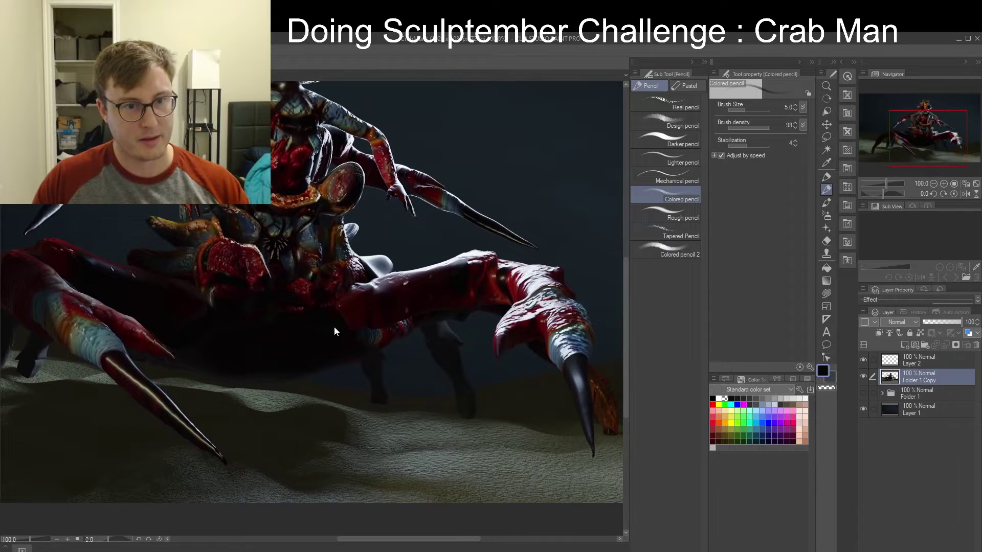
pyautogui.moveTo(253, 235); pyautogui.dragTo(327, 367)
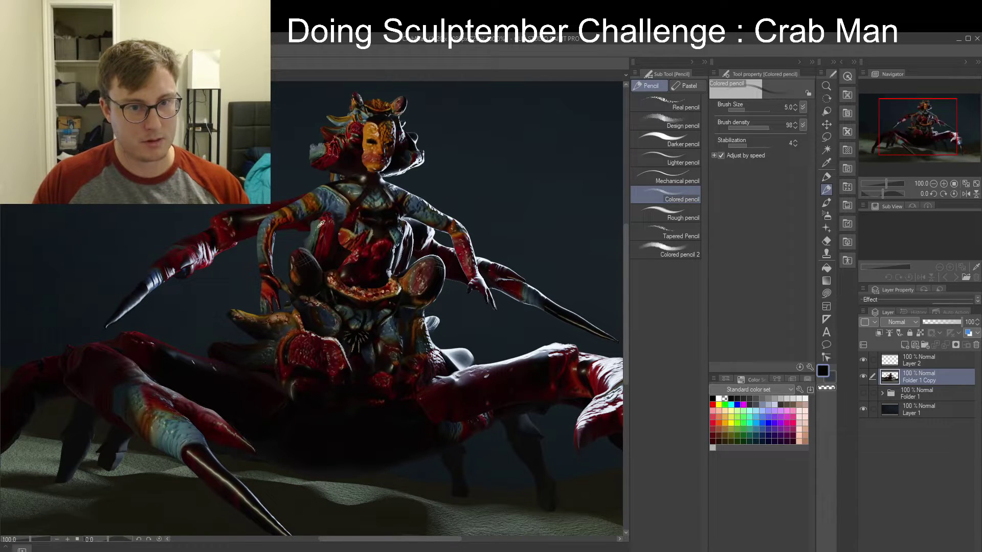
pyautogui.press(']')
pyautogui.press(']')
pyautogui.press(']')
pyautogui.press(']')
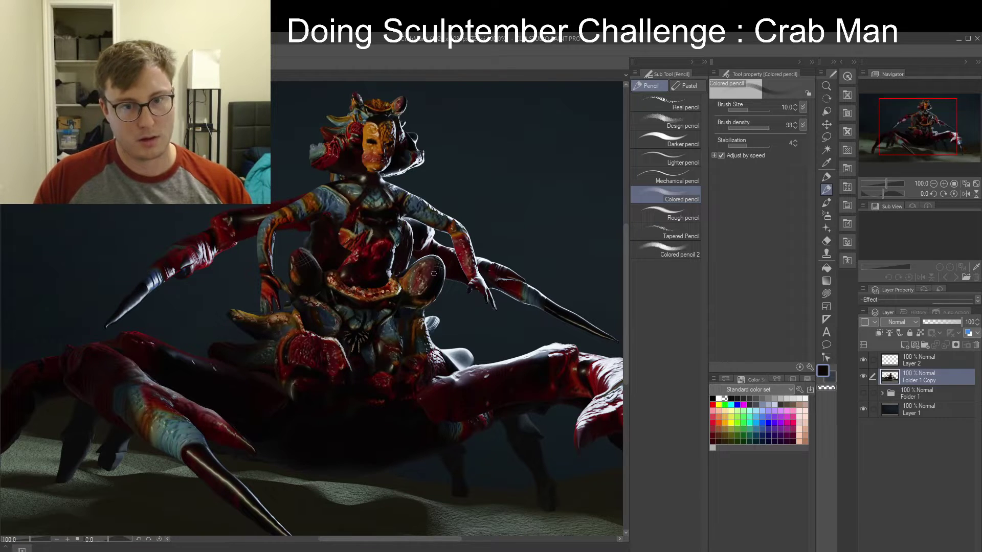
# Sample a pale colour from the rear growth and paint highlights across the figure's chest, using brush sizes 6 and 4
pyautogui.keyDown('alt'); pyautogui.click(450, 350); pyautogui.keyUp('alt')
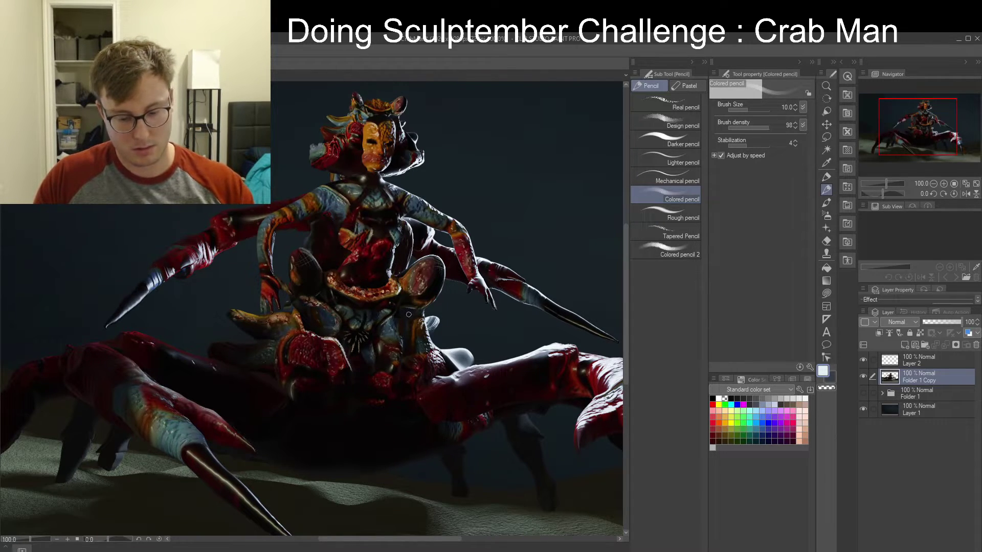
pyautogui.press('[')
pyautogui.press('[')
pyautogui.press('[')
pyautogui.moveTo(401, 217)
pyautogui.mouseDown()
pyautogui.moveTo(399, 238)
pyautogui.moveTo(376, 223)
pyautogui.mouseUp()
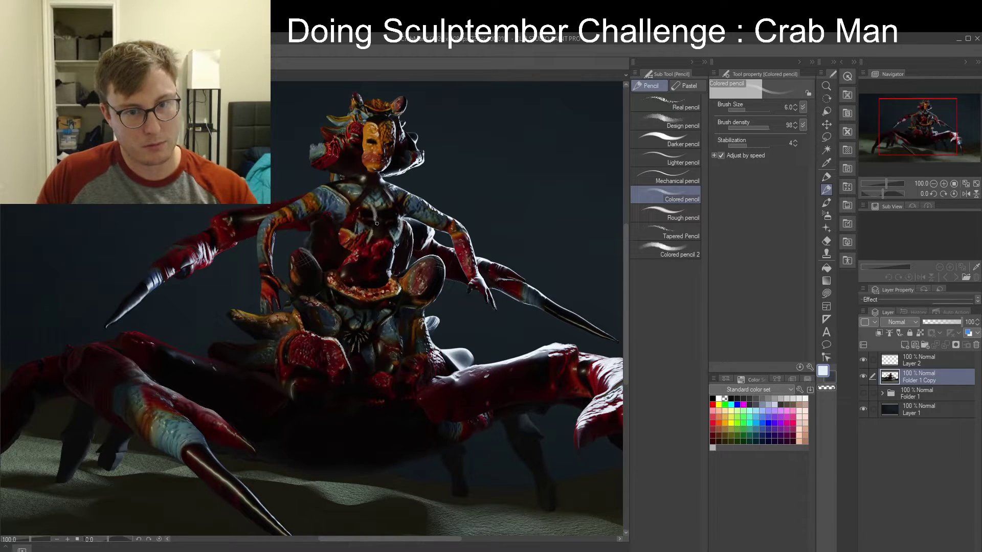
pyautogui.press('[')
pyautogui.press('[')
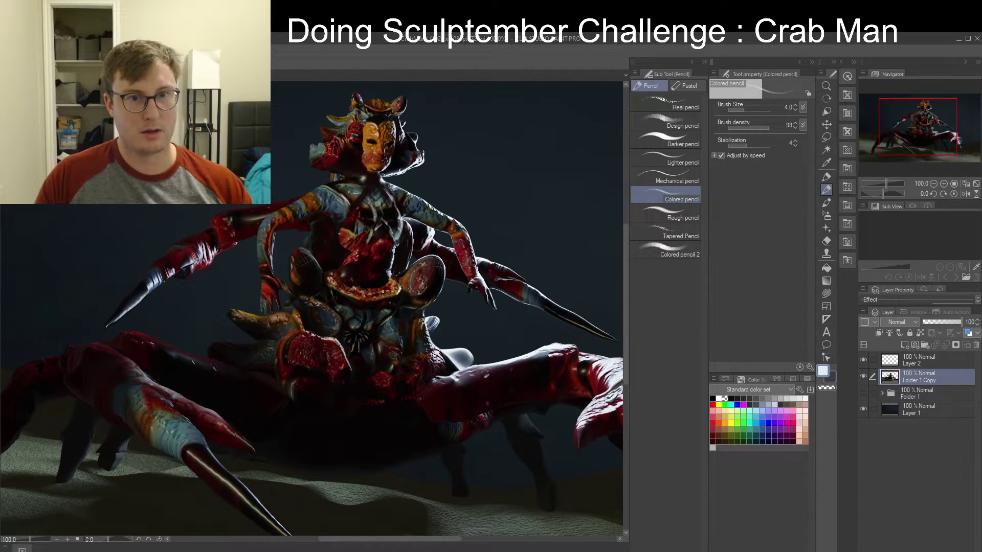
# Paint the mask's forehead in sampled reddish brown at brush size 7 and shade the mask's edge in sampled near-black
pyautogui.keyDown('alt'); pyautogui.click(367, 113); pyautogui.keyUp('alt')
pyautogui.keyDown('alt'); pyautogui.click(368, 113); pyautogui.keyUp('alt')
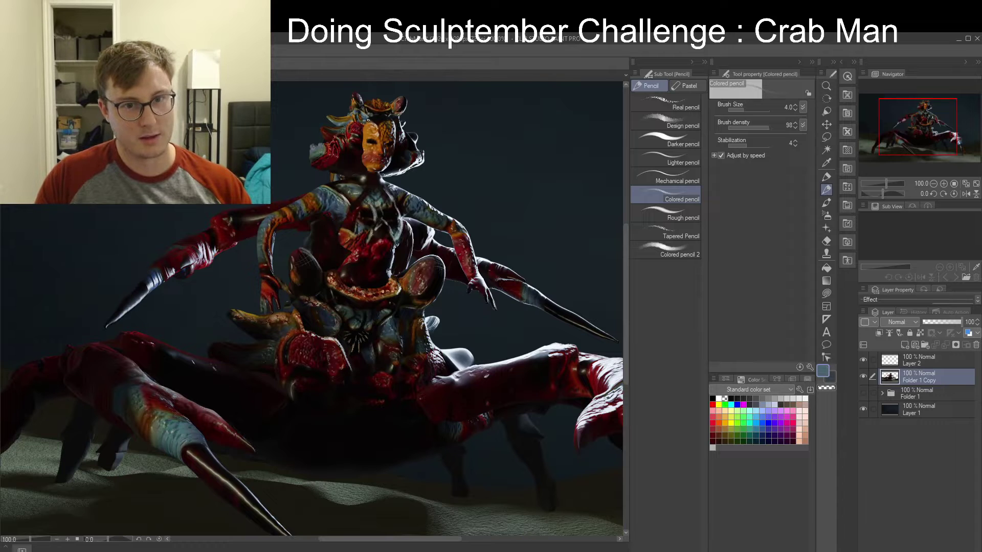
pyautogui.keyDown('alt'); pyautogui.click(379, 106); pyautogui.keyUp('alt')
pyautogui.press(']')
pyautogui.press(']')
pyautogui.press(']')
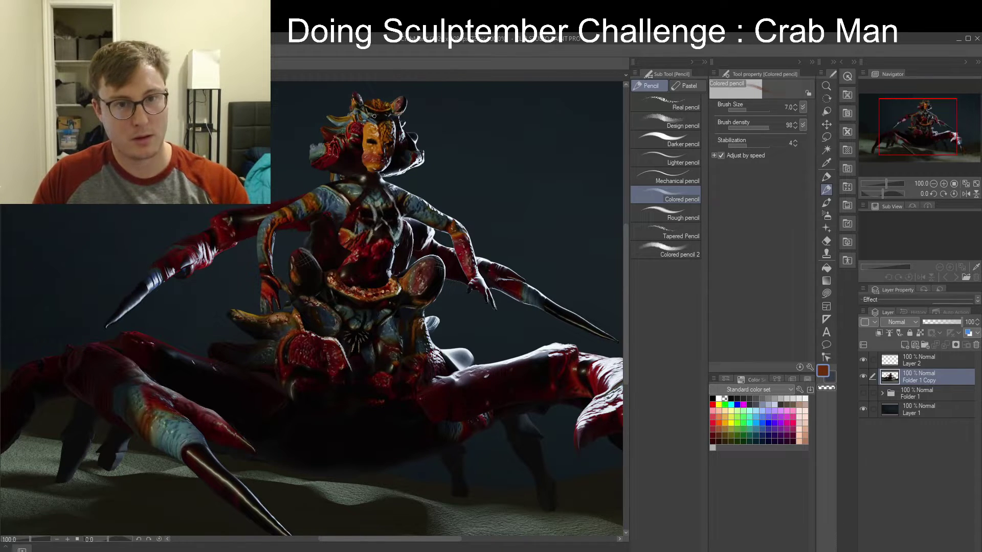
pyautogui.moveTo(388, 118); pyautogui.dragTo(374, 116)
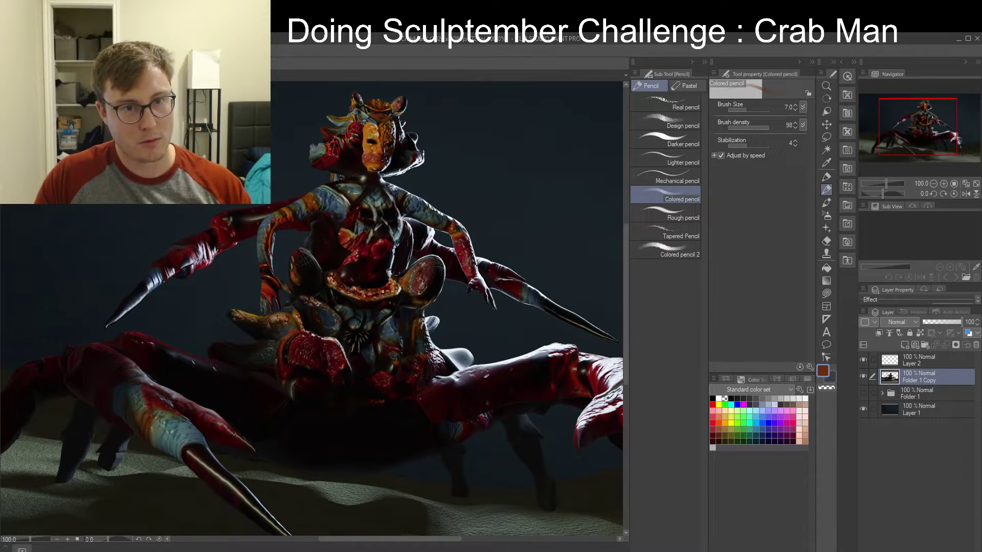
pyautogui.keyDown('alt'); pyautogui.click(360, 144); pyautogui.keyUp('alt')
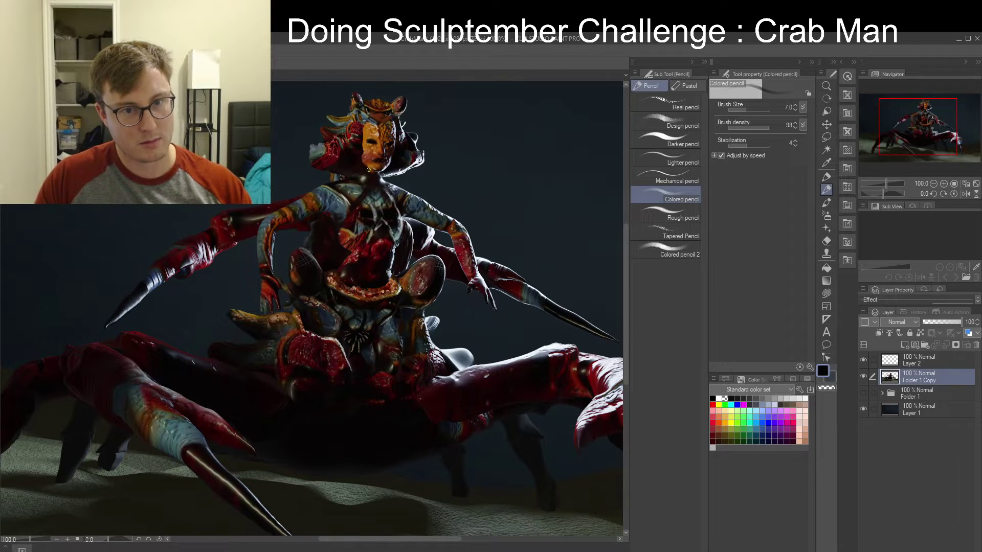
pyautogui.moveTo(365, 165); pyautogui.dragTo(362, 143)
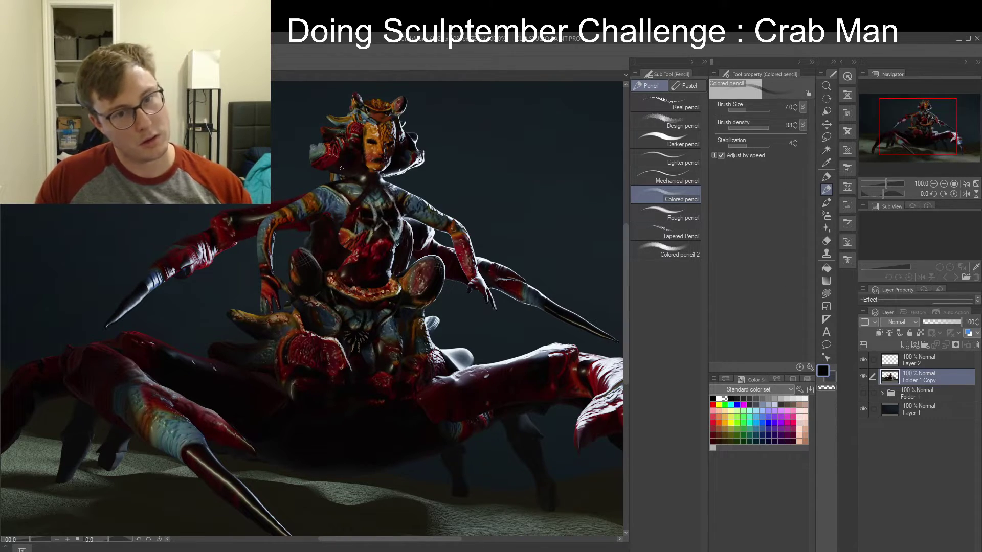
# Extend the headpiece's left tip outward in grey-green sampled from it, undoing one stroke
pyautogui.keyDown('alt'); pyautogui.click(315, 154); pyautogui.keyUp('alt')
pyautogui.keyDown('alt'); pyautogui.click(314, 156); pyautogui.keyUp('alt')
pyautogui.moveTo(310, 155)
pyautogui.mouseDown()
pyautogui.moveTo(292, 161)
pyautogui.moveTo(312, 155)
pyautogui.mouseUp()
pyautogui.hotkey('ctrl', 'z')
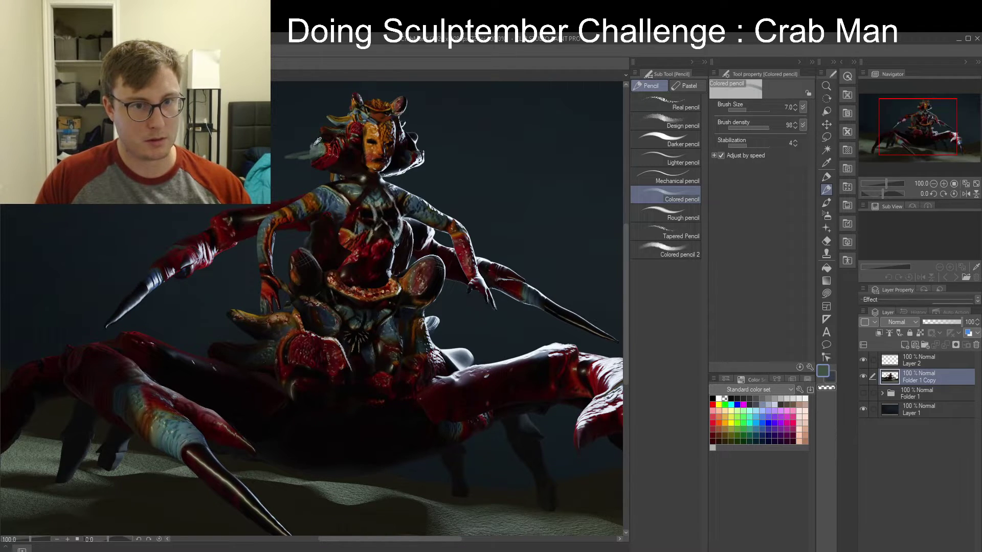
# Refine the headpiece's left tip with grey and near-black colours sampled around it, shading along its lower edge
pyautogui.keyDown('alt'); pyautogui.click(316, 145); pyautogui.keyUp('alt')
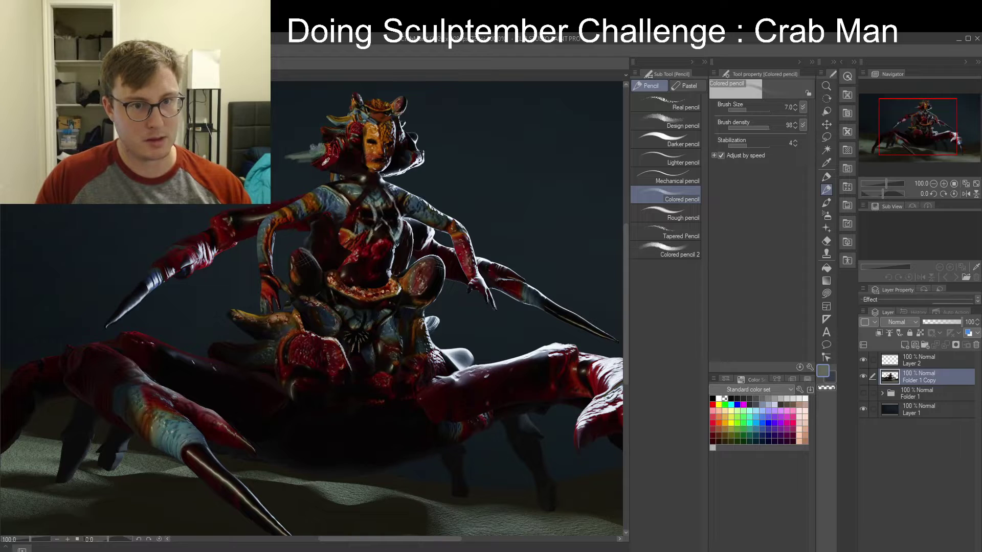
pyautogui.keyDown('alt'); pyautogui.click(325, 161); pyautogui.keyUp('alt')
pyautogui.keyDown('alt'); pyautogui.click(342, 167); pyautogui.keyUp('alt')
pyautogui.moveTo(316, 161); pyautogui.dragTo(290, 159)
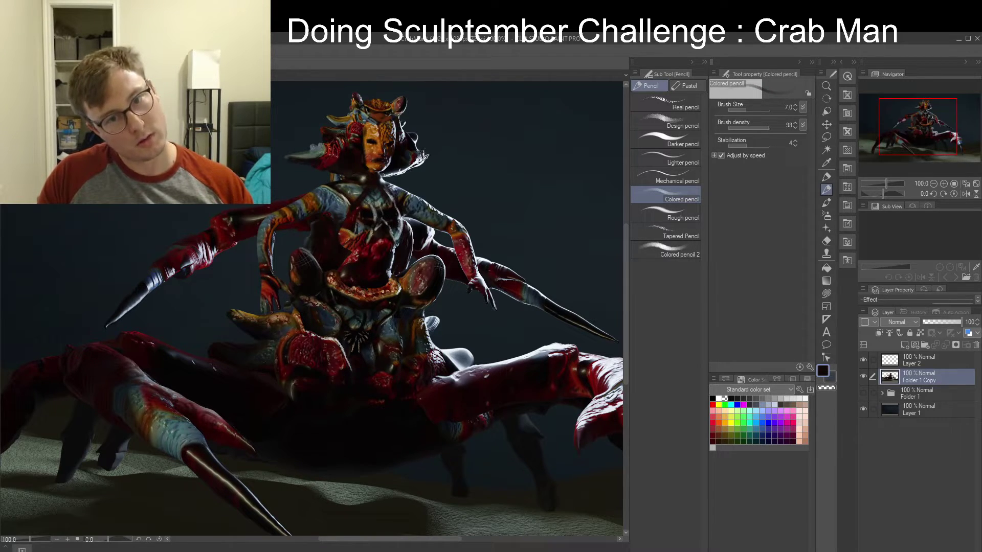
# Extend the headpiece's right tip outward in sampled near-black and grey-blue, highlighting it in a sampled pale blue at brush size 3
pyautogui.keyDown('alt'); pyautogui.click(422, 157); pyautogui.keyUp('alt')
pyautogui.keyDown('alt'); pyautogui.click(427, 163); pyautogui.keyUp('alt')
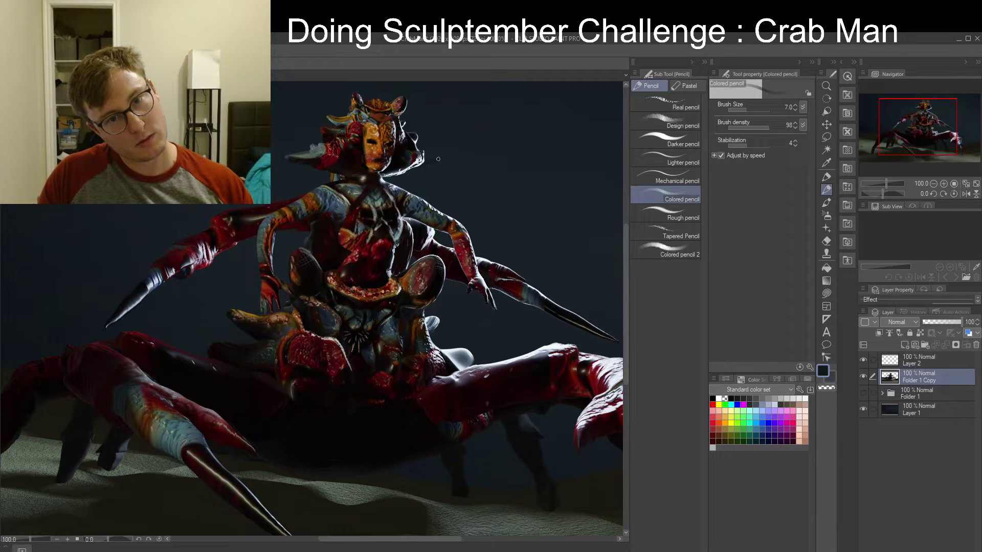
pyautogui.keyDown('alt'); pyautogui.click(415, 163); pyautogui.keyUp('alt')
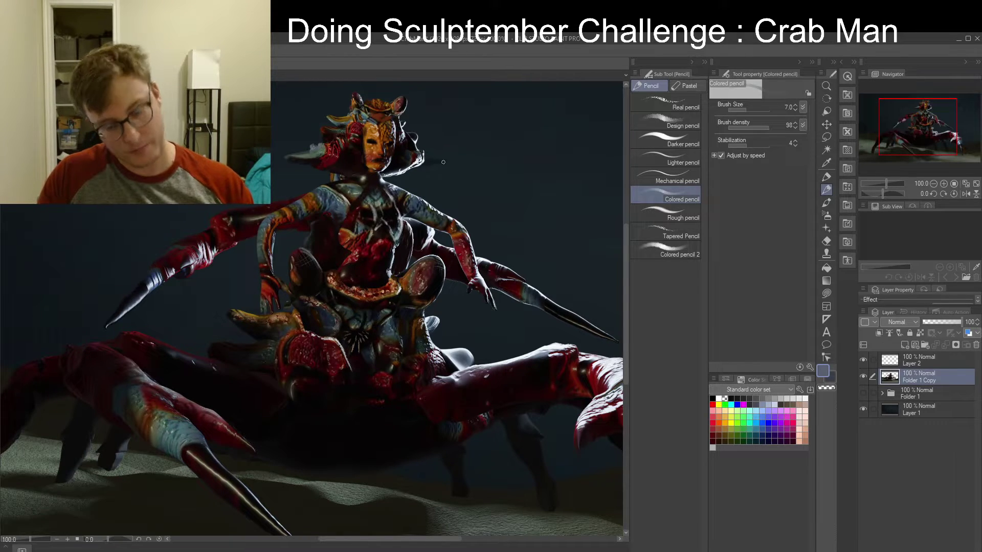
pyautogui.press('[')
pyautogui.press('[')
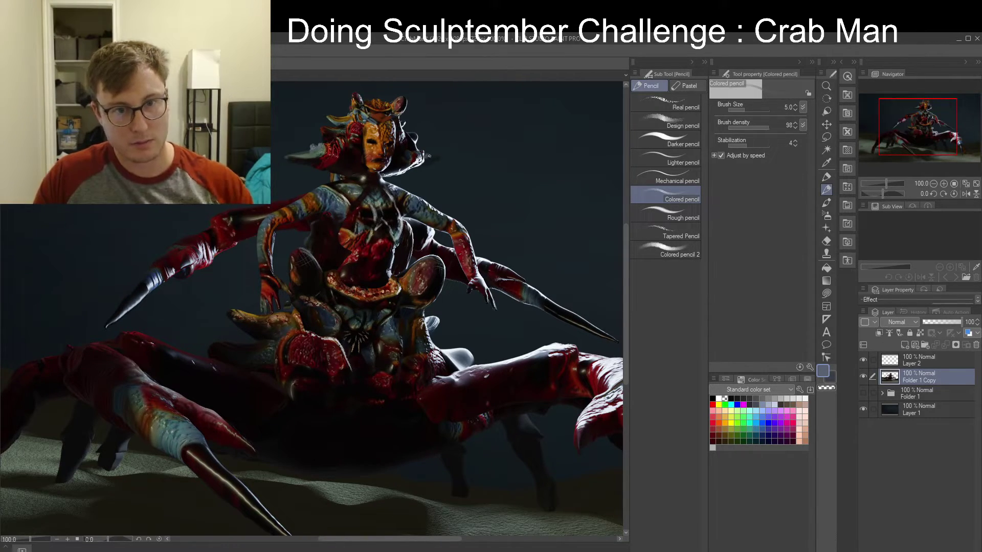
pyautogui.keyDown('alt'); pyautogui.click(433, 226); pyautogui.keyUp('alt')
pyautogui.press('[')
pyautogui.press('[')
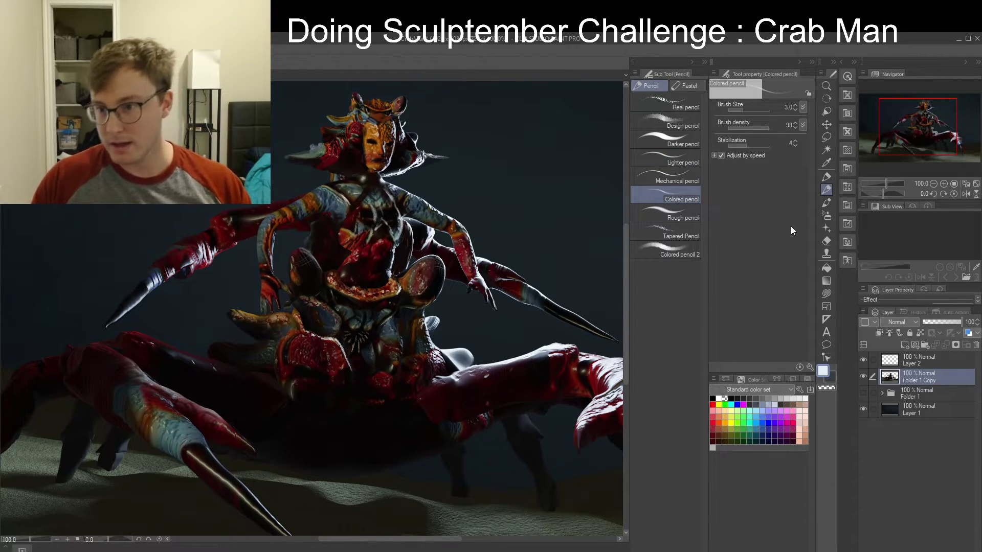
# Soften the edge of the mask's forehead with the Blur tool at brush size 20
pyautogui.click(827, 254)
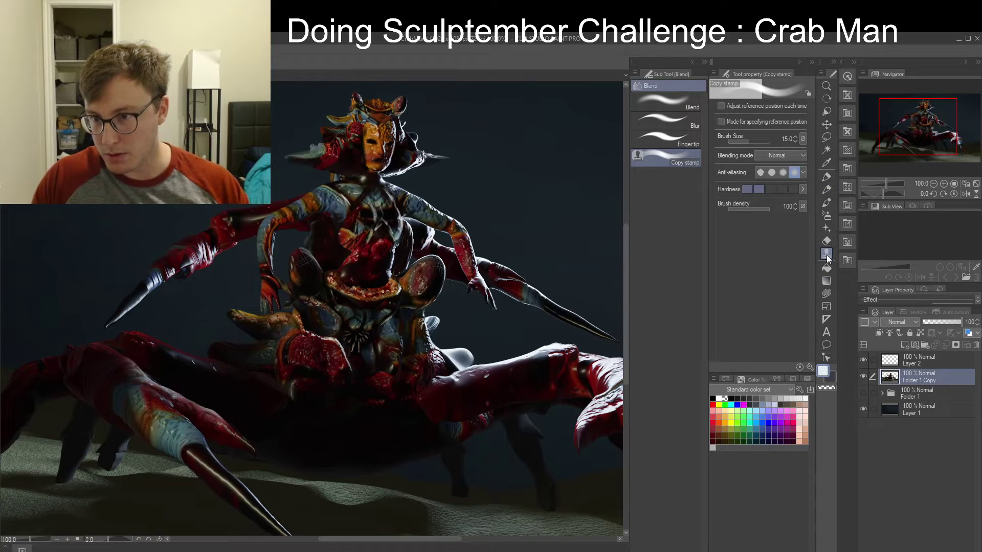
pyautogui.click(675, 120)
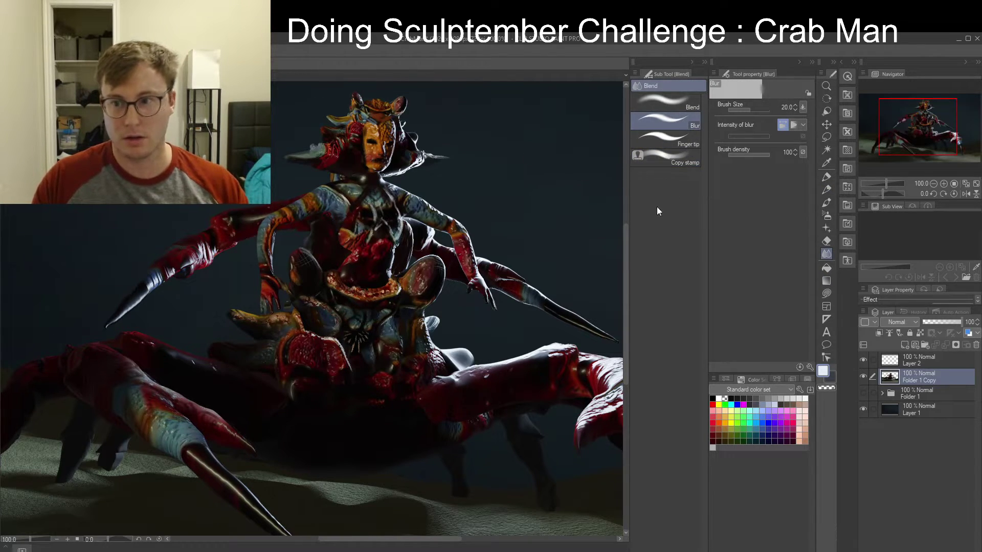
pyautogui.moveTo(384, 128)
pyautogui.mouseDown()
pyautogui.moveTo(390, 134)
pyautogui.moveTo(370, 163)
pyautogui.moveTo(391, 135)
pyautogui.moveTo(386, 127)
pyautogui.mouseUp()
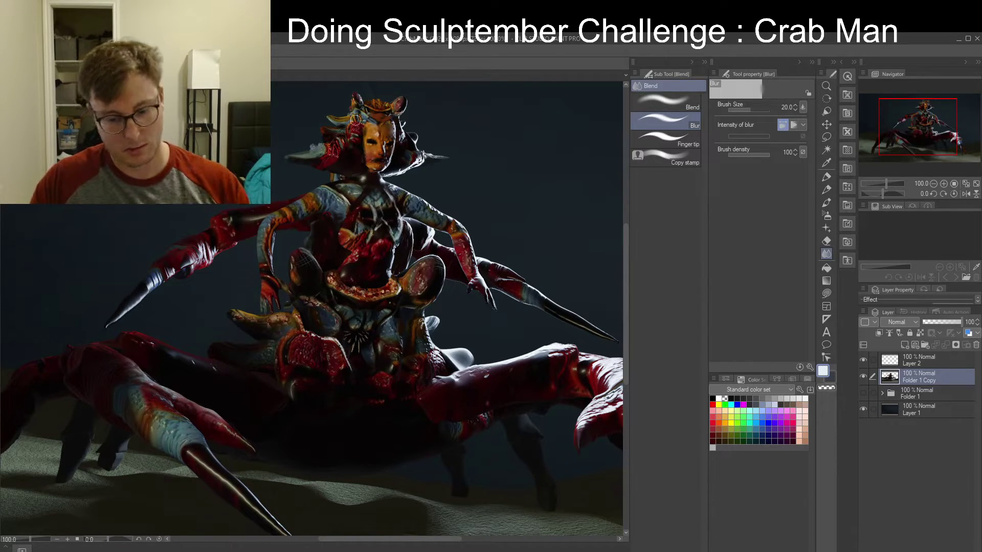
# With the Colored pencil, shade the body around the pale rear growth in near-black at size 6 and add pale highlights at size 3
pyautogui.moveTo(358, 218)
pyautogui.mouseDown()
pyautogui.moveTo(370, 188)
pyautogui.moveTo(316, 216)
pyautogui.mouseUp()
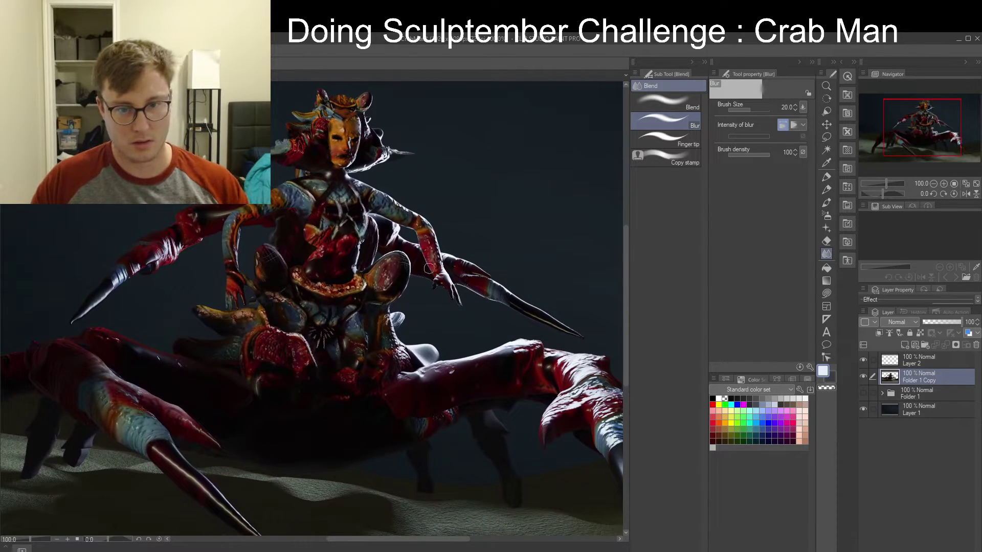
pyautogui.press('b')
pyautogui.press('b')
pyautogui.press('b')
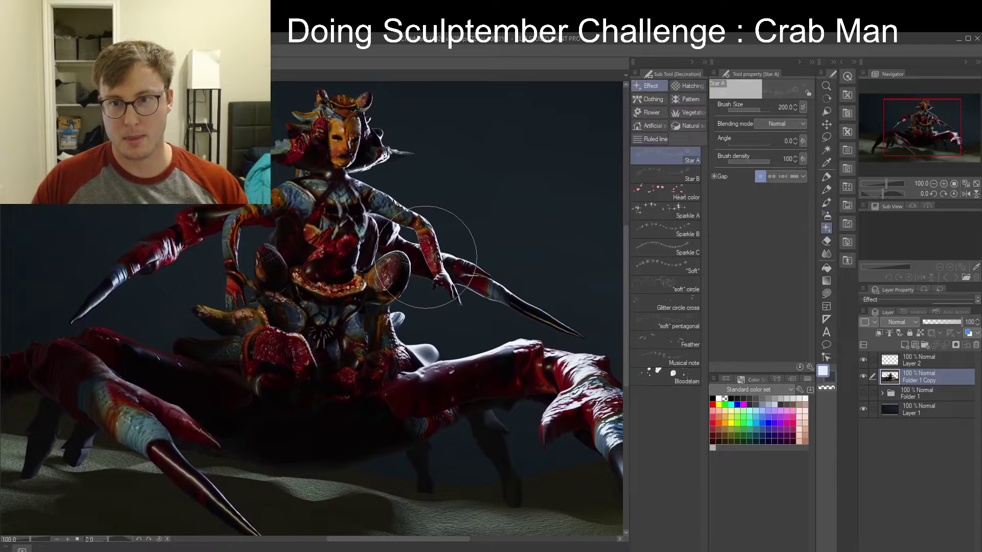
pyautogui.press('p')
pyautogui.press('p')
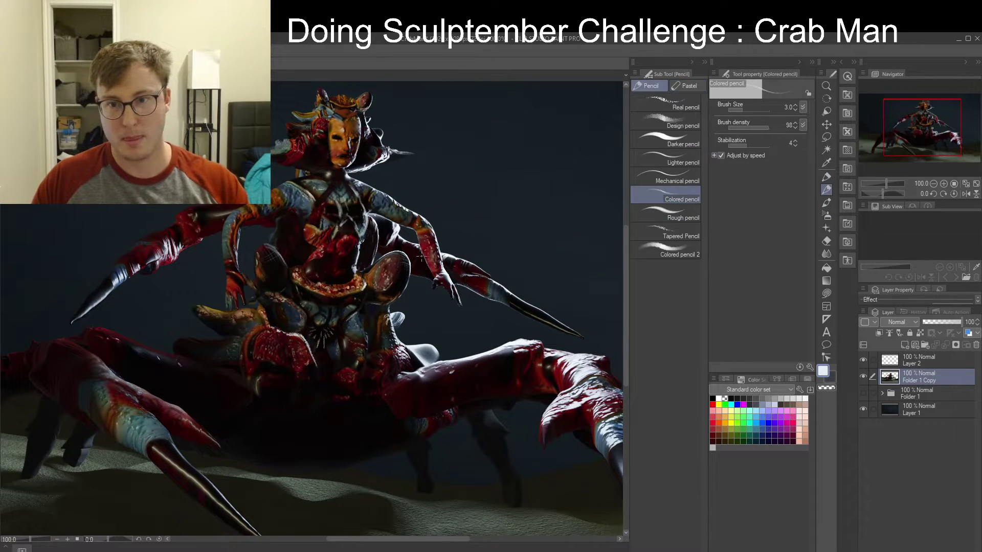
pyautogui.press('x')
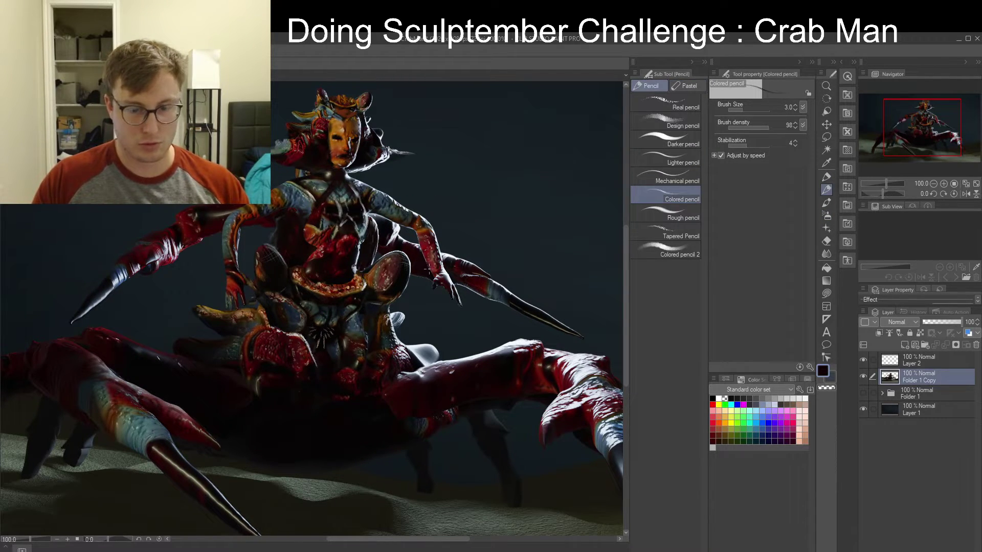
pyautogui.press(']')
pyautogui.press(']')
pyautogui.press(']')
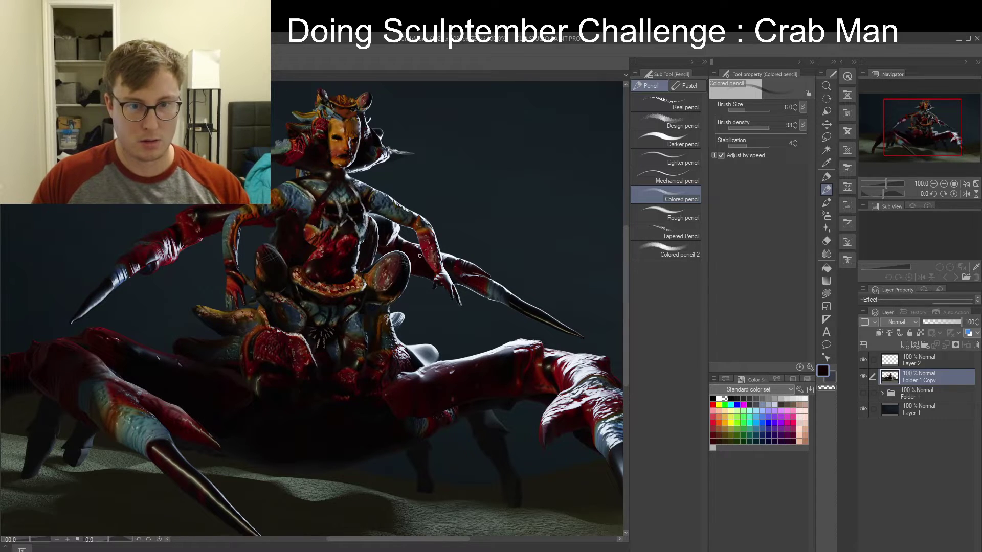
pyautogui.moveTo(420, 277); pyautogui.dragTo(474, 264, button='middle')
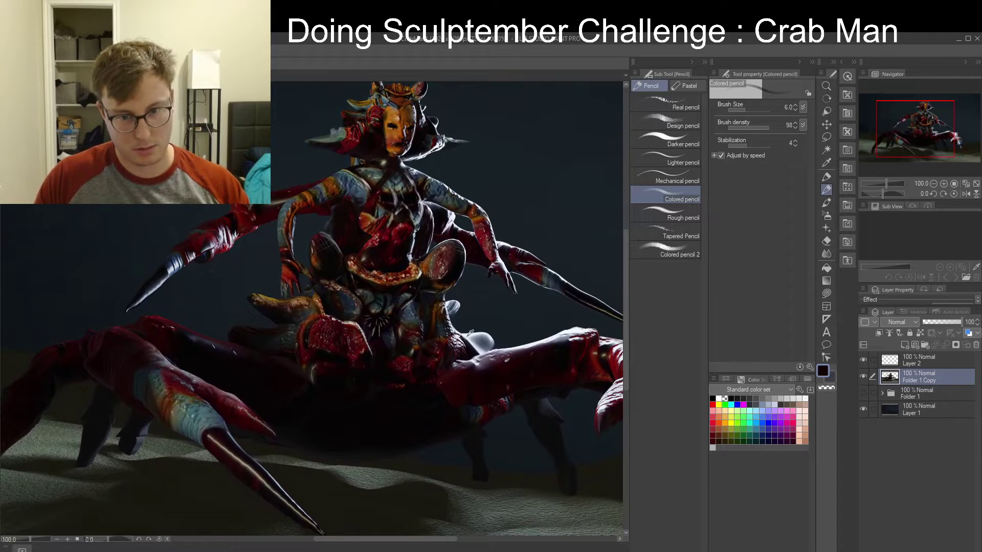
pyautogui.press('x')
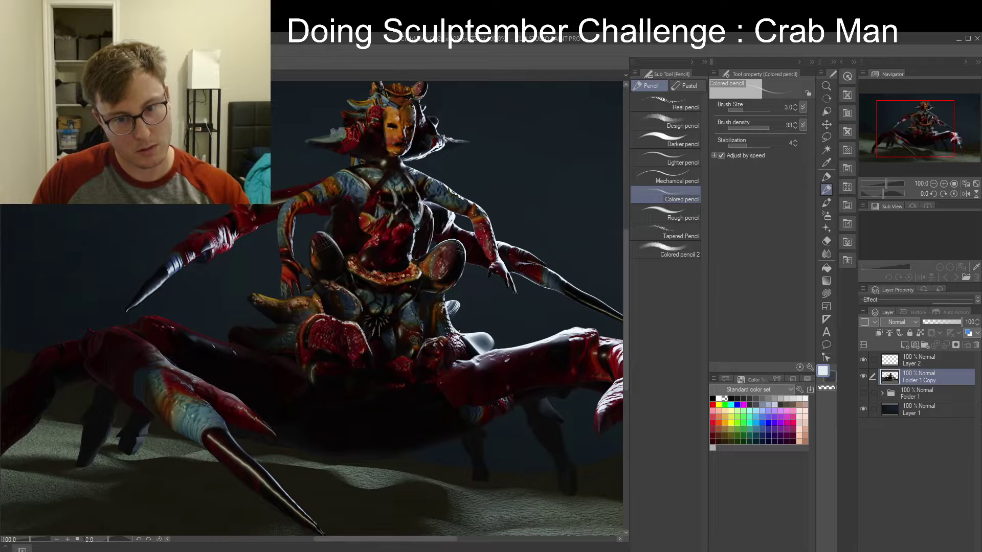
pyautogui.keyDown('alt'); pyautogui.click(468, 348); pyautogui.keyUp('alt')
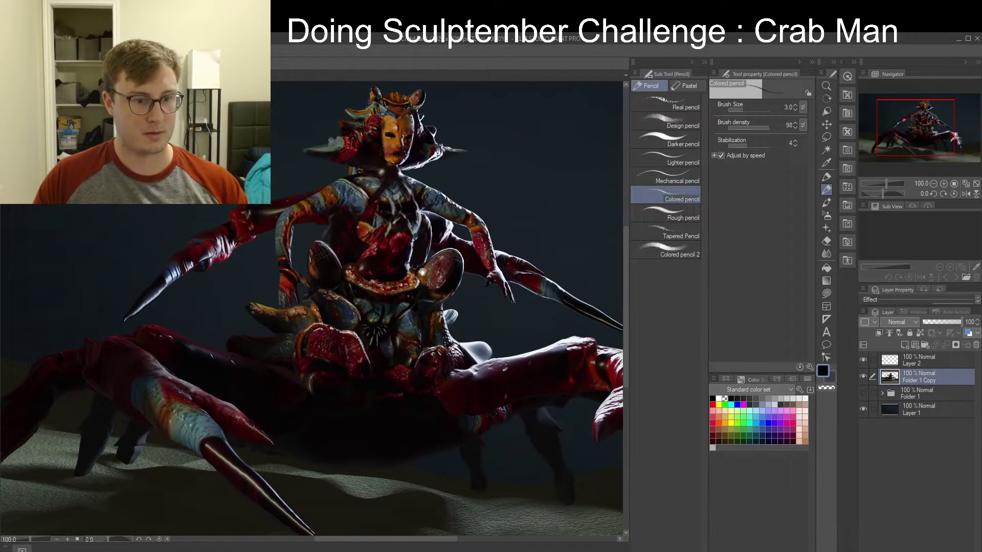
# Sample dark red from the right front claw and paint it over the claw's upper joint and side at brush size 25
pyautogui.moveTo(322, 314); pyautogui.dragTo(228, 258, button='middle')
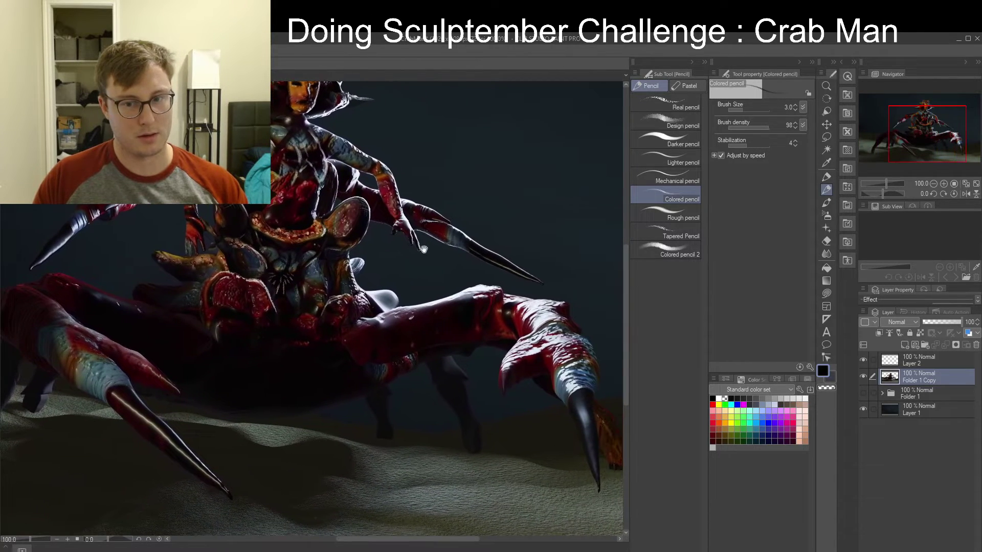
pyautogui.moveTo(437, 258); pyautogui.dragTo(381, 245, button='middle')
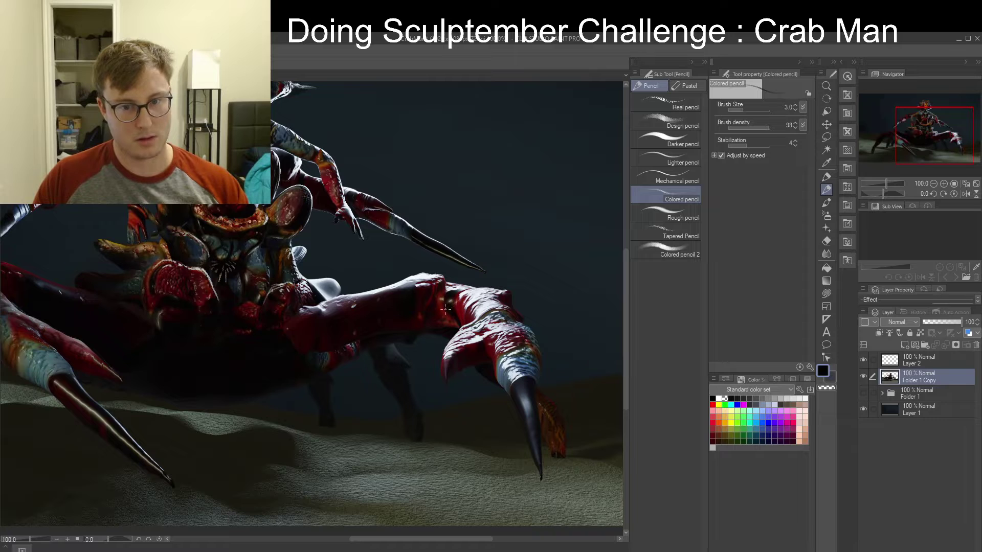
pyautogui.press(']')
pyautogui.press(']')
pyautogui.press(']')
pyautogui.press(']')
pyautogui.press(']')
pyautogui.press(']')
pyautogui.press(']')
pyautogui.press(']')
pyautogui.press(']')
pyautogui.press(']')
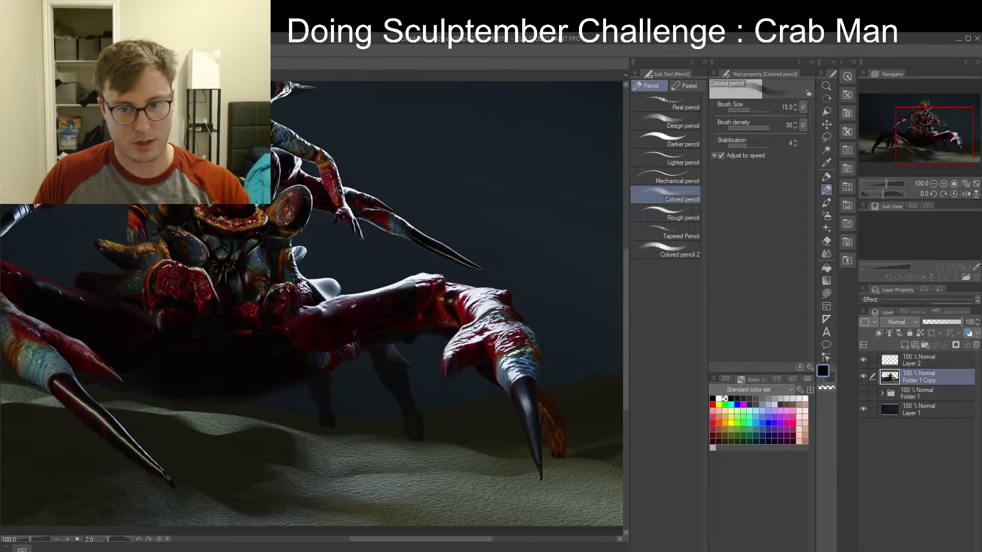
pyautogui.keyDown('alt'); pyautogui.click(475, 313); pyautogui.keyUp('alt')
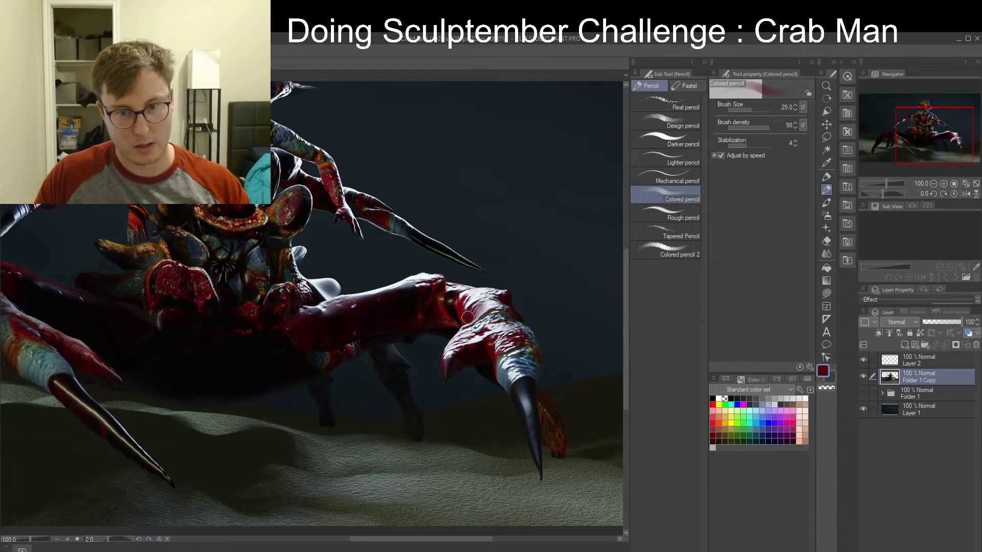
pyautogui.moveTo(460, 307)
pyautogui.mouseDown()
pyautogui.moveTo(461, 318)
pyautogui.moveTo(470, 299)
pyautogui.moveTo(500, 299)
pyautogui.mouseUp()
pyautogui.moveTo(493, 345)
pyautogui.mouseDown()
pyautogui.moveTo(471, 348)
pyautogui.moveTo(479, 369)
pyautogui.moveTo(464, 353)
pyautogui.mouseUp()
# Shade the right front claw in near-black at brush size 8 and add pale highlights at brush size 5
pyautogui.press('[')
pyautogui.press('[')
pyautogui.press('[')
pyautogui.press('[')
pyautogui.press('[')
pyautogui.press('[')
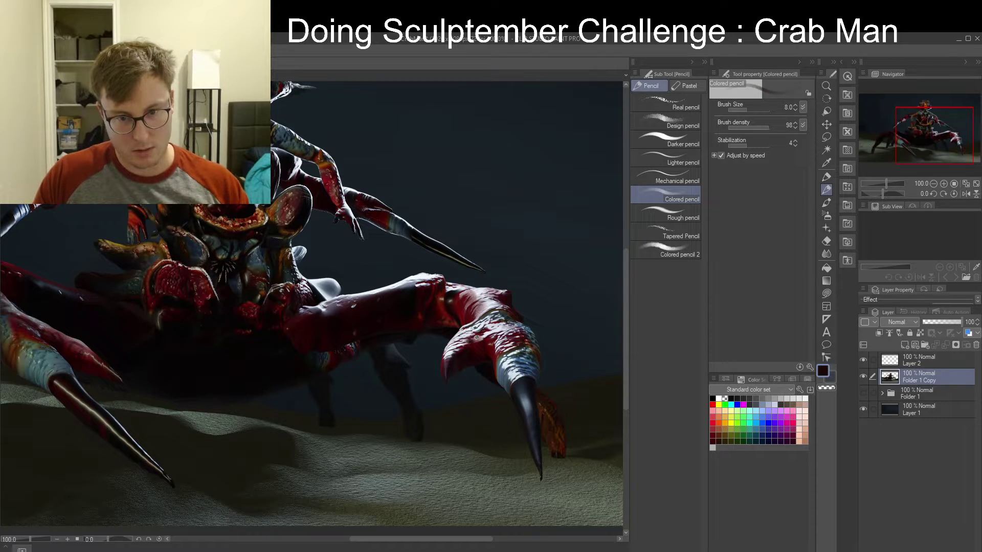
pyautogui.press('x')
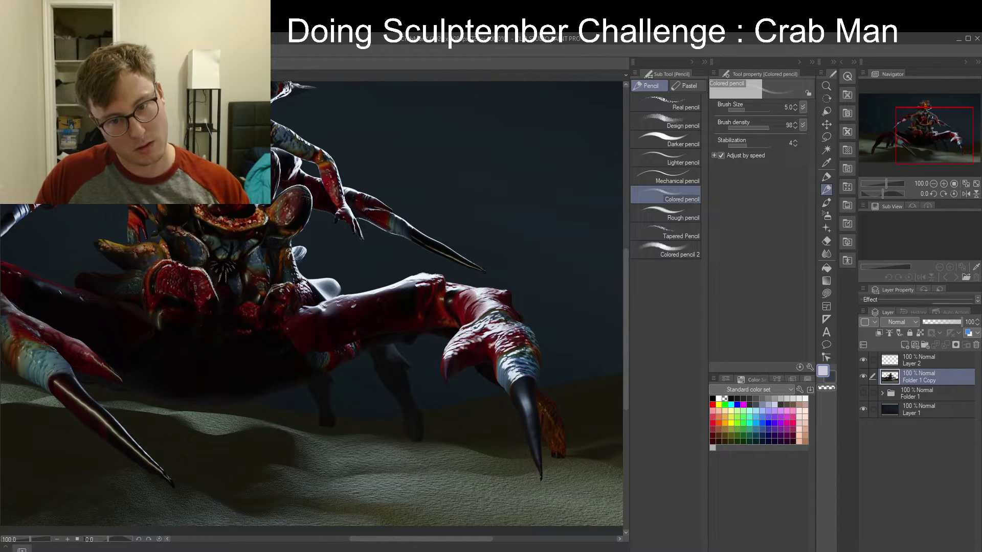
# Paste the copied underwater rock photo as a new layer and place it directly above Layer 1, beneath Folder 1
pyautogui.moveTo(398, 293); pyautogui.dragTo(463, 295)
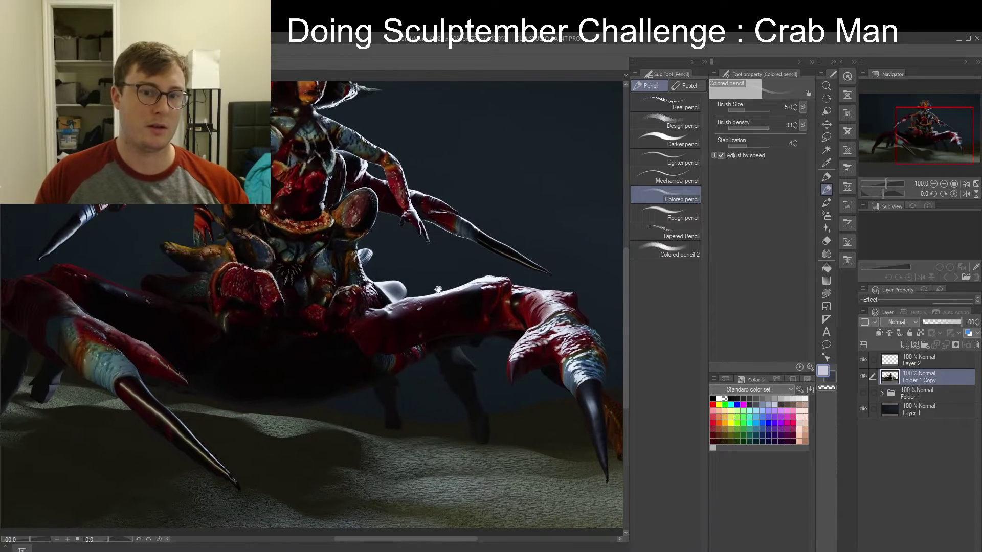
pyautogui.scroll(-1, 417, 154)
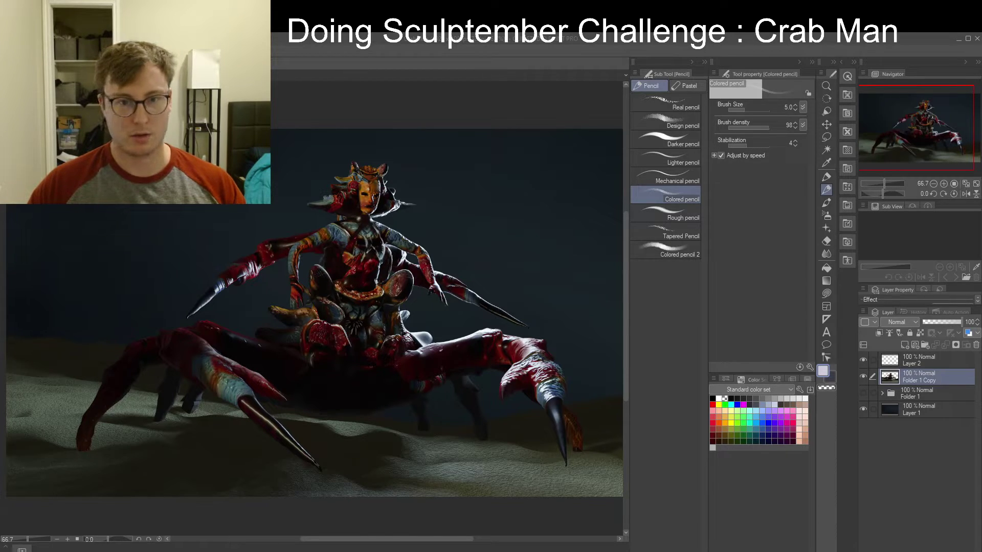
pyautogui.hotkey('ctrl', 'v')
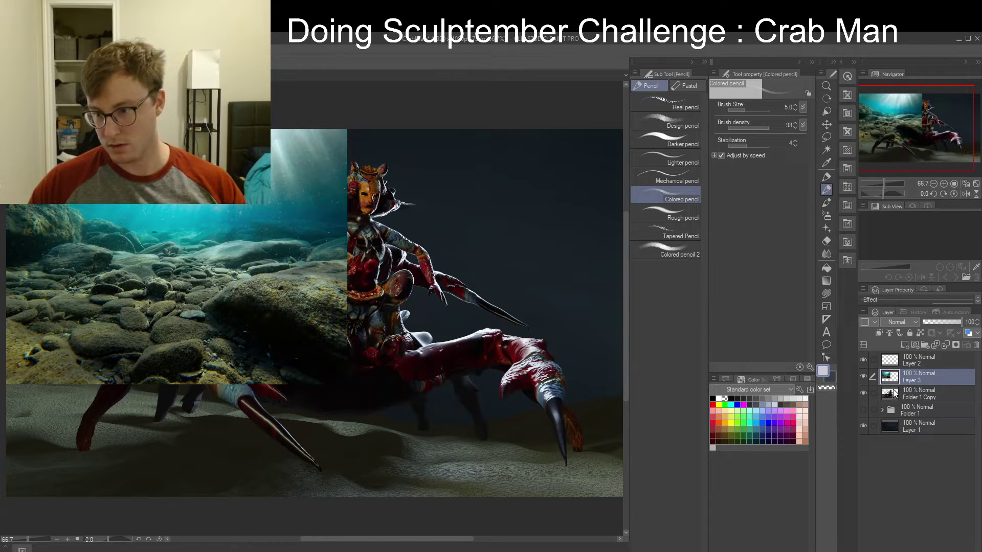
pyautogui.moveTo(904, 381); pyautogui.dragTo(919, 424)
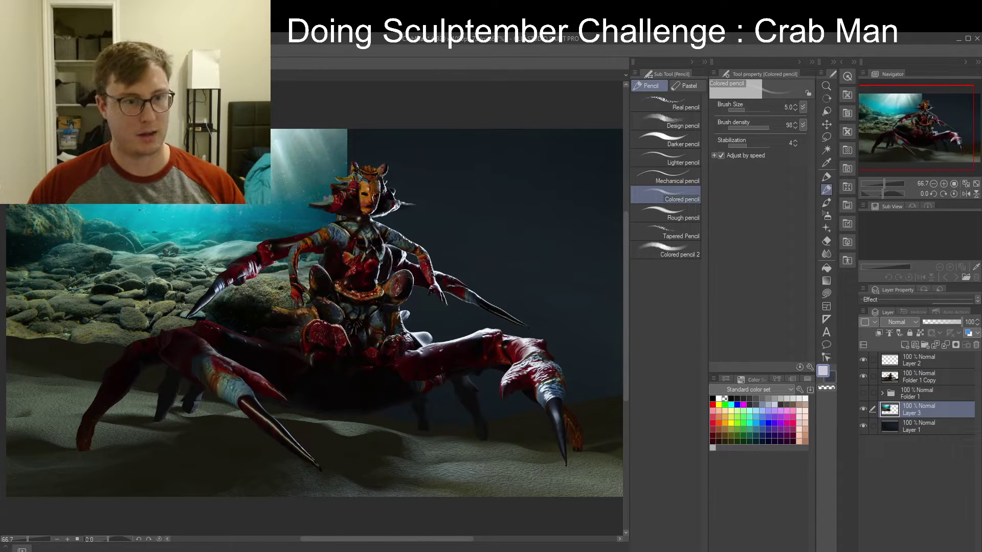
# Transform the underwater photo, moving it behind the crab's right side and rotating it by -7.8 degrees
pyautogui.hotkey('ctrl', 't')
pyautogui.moveTo(186, 229); pyautogui.dragTo(460, 273)
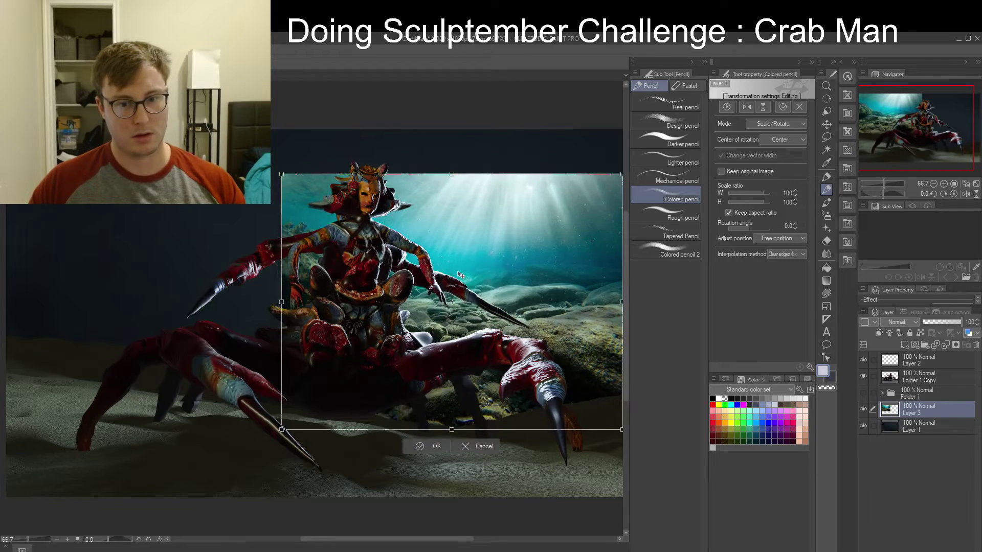
pyautogui.moveTo(460, 273); pyautogui.dragTo(336, 245, button='middle')
pyautogui.moveTo(436, 298); pyautogui.dragTo(535, 350)
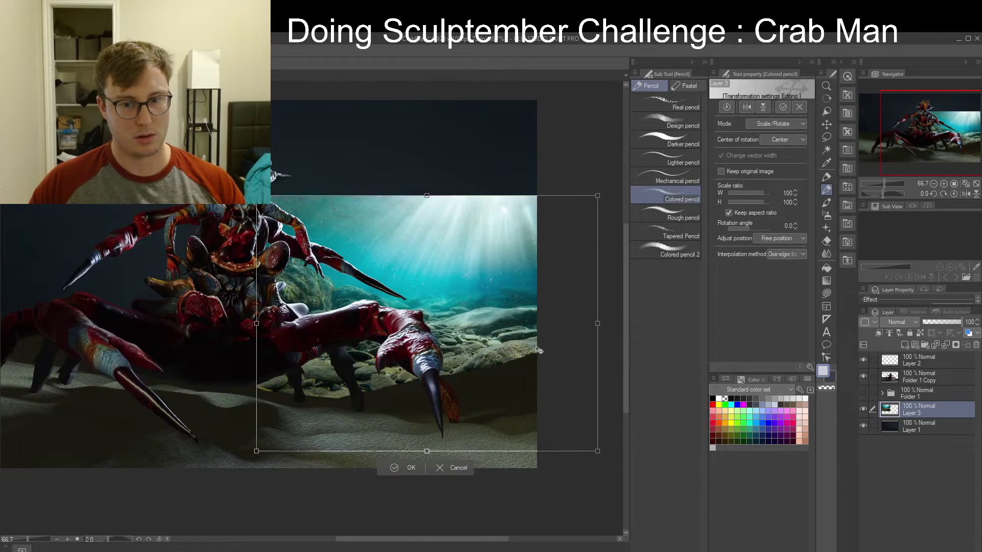
pyautogui.moveTo(612, 271); pyautogui.dragTo(599, 257)
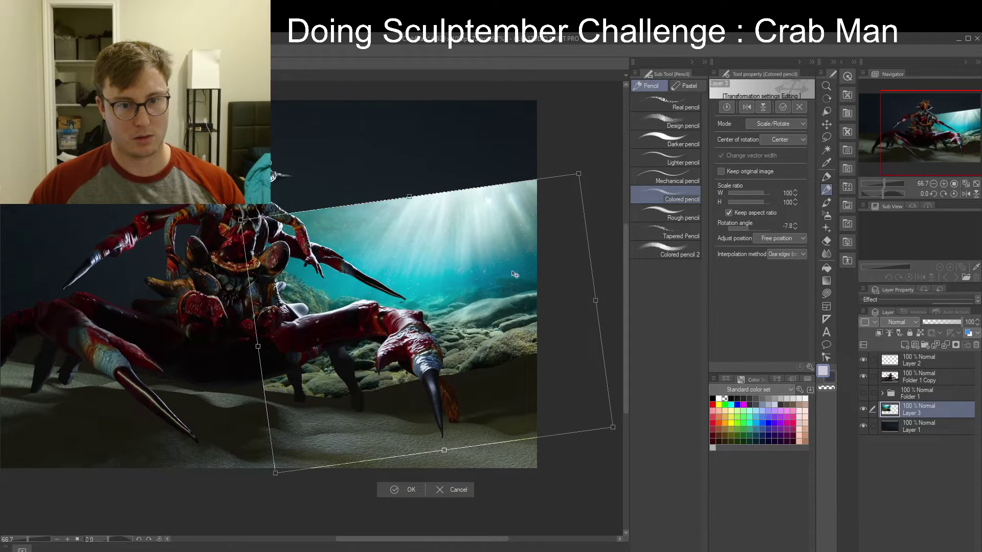
pyautogui.press('Return')
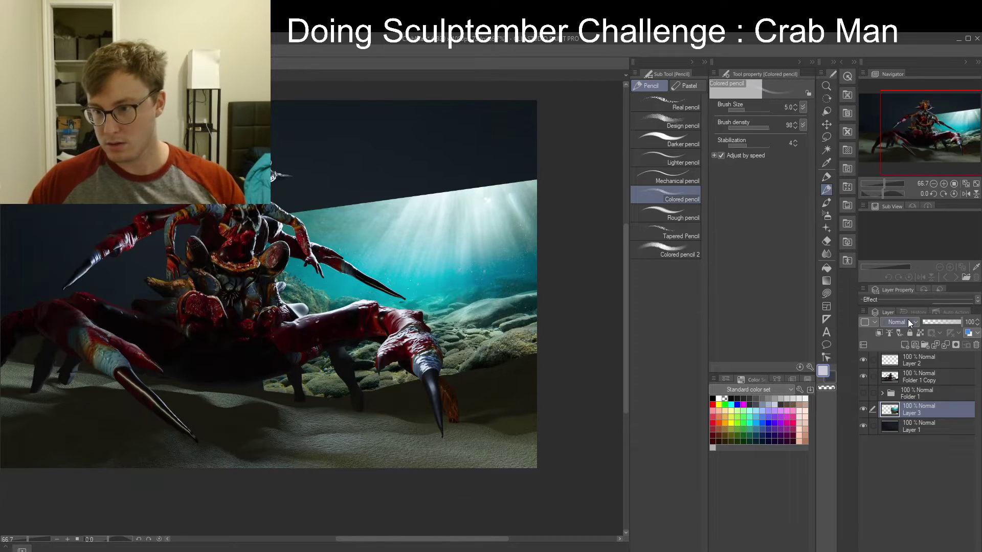
# Try the Hard mix blending mode on the photo layer, set it to Overlay instead, and duplicate the layer
pyautogui.click(900, 322)
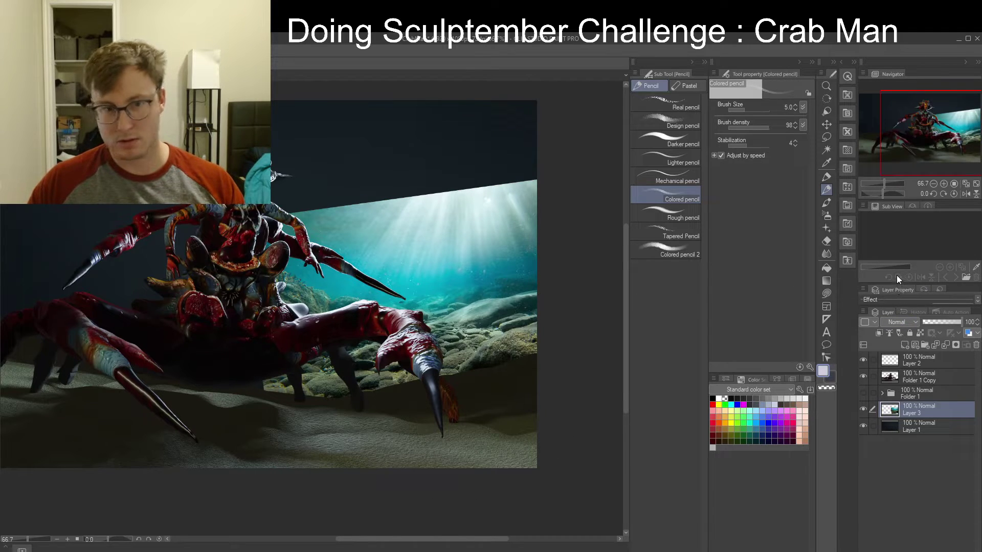
pyautogui.click(898, 240)
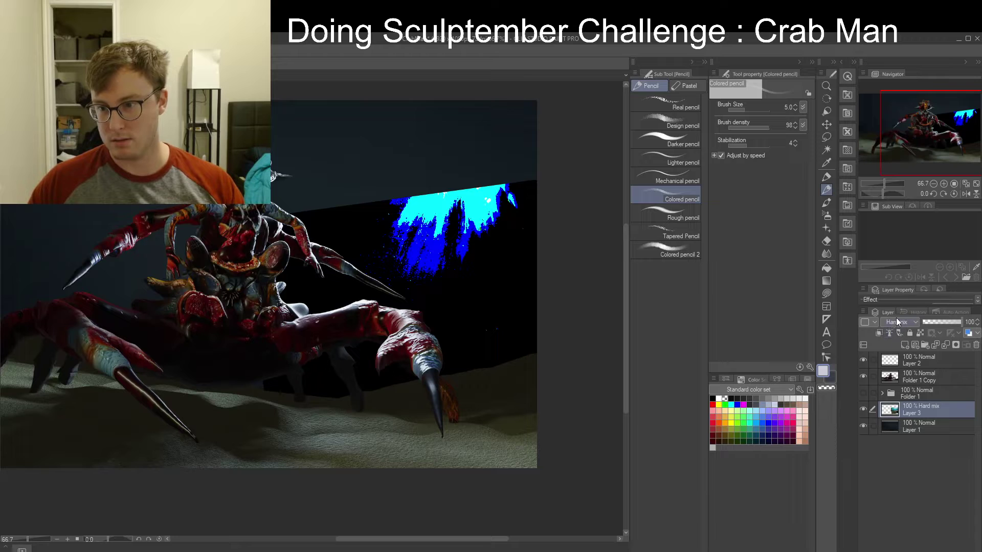
pyautogui.click(894, 175)
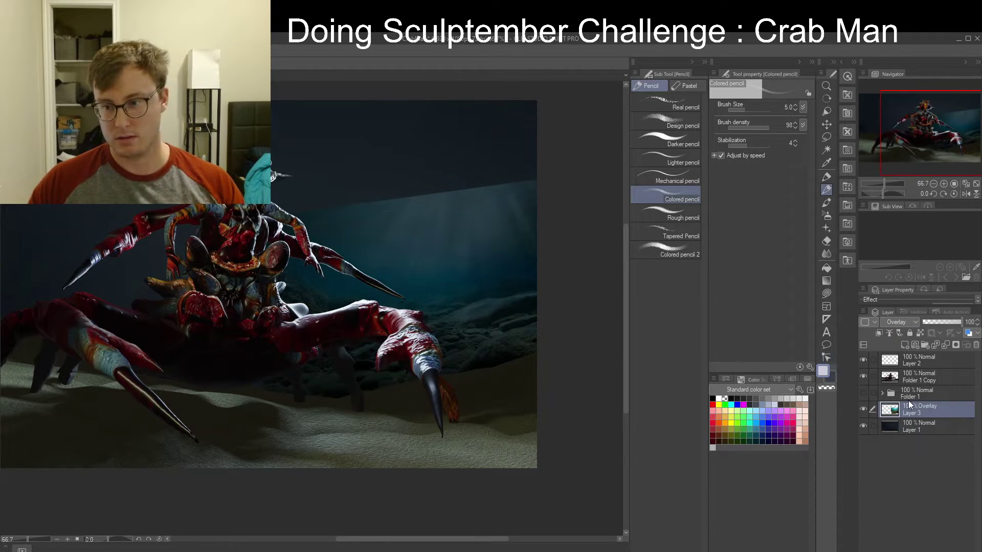
pyautogui.hotkey('ctrl', 'c')
pyautogui.hotkey('ctrl', 'v')
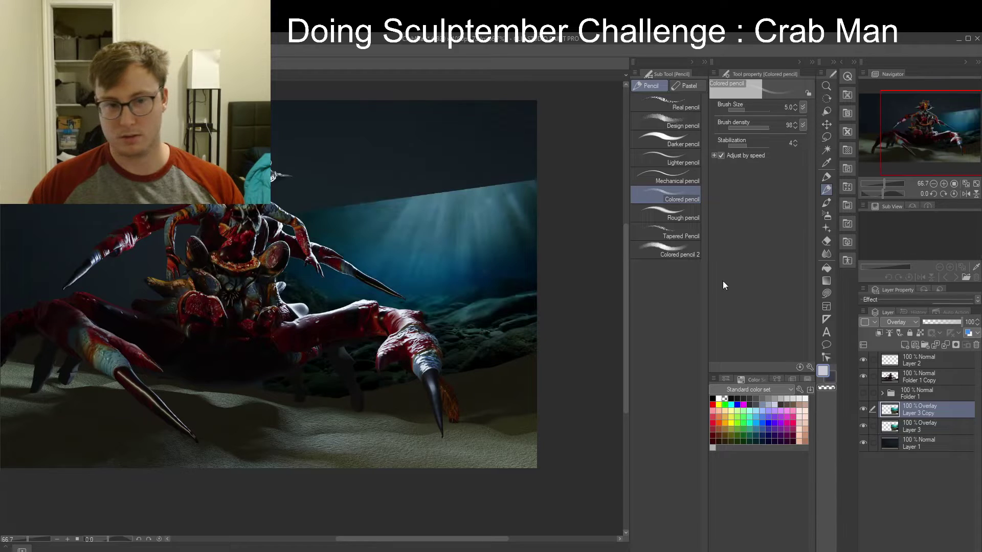
# Transform the duplicated underwater photo, moving it behind the crab's left side and rotating it by 22 degrees
pyautogui.moveTo(279, 364); pyautogui.dragTo(416, 373, button='middle')
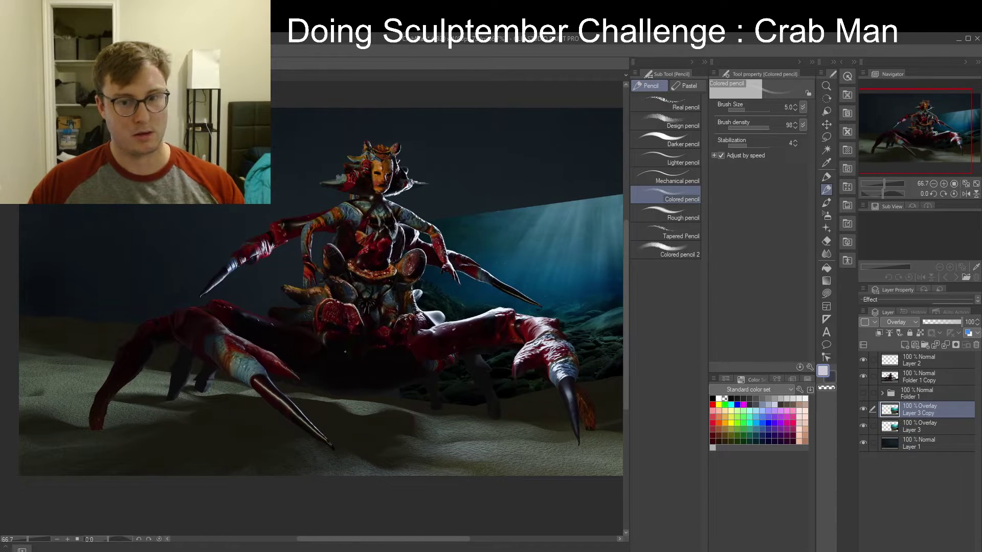
pyautogui.hotkey('ctrl', 't')
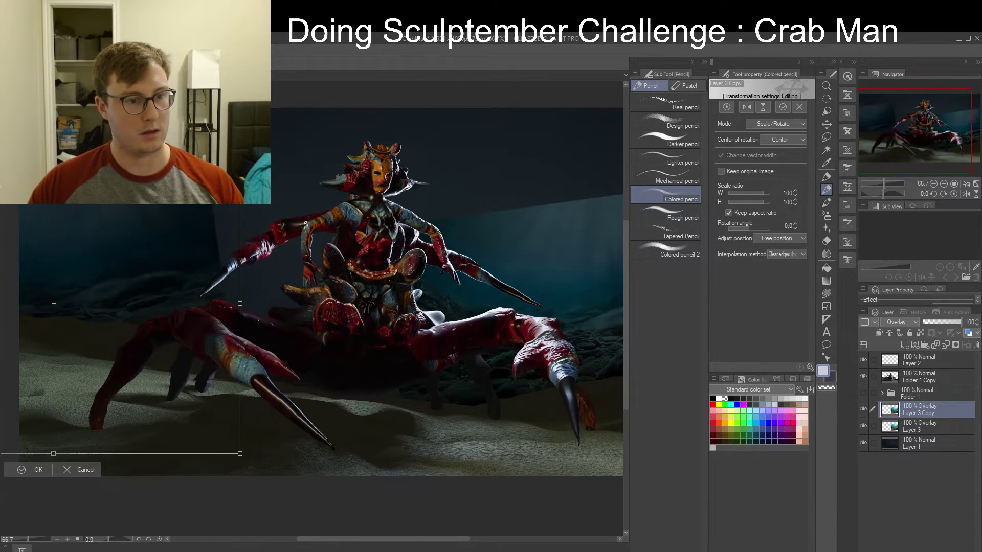
pyautogui.moveTo(101, 298); pyautogui.dragTo(256, 312)
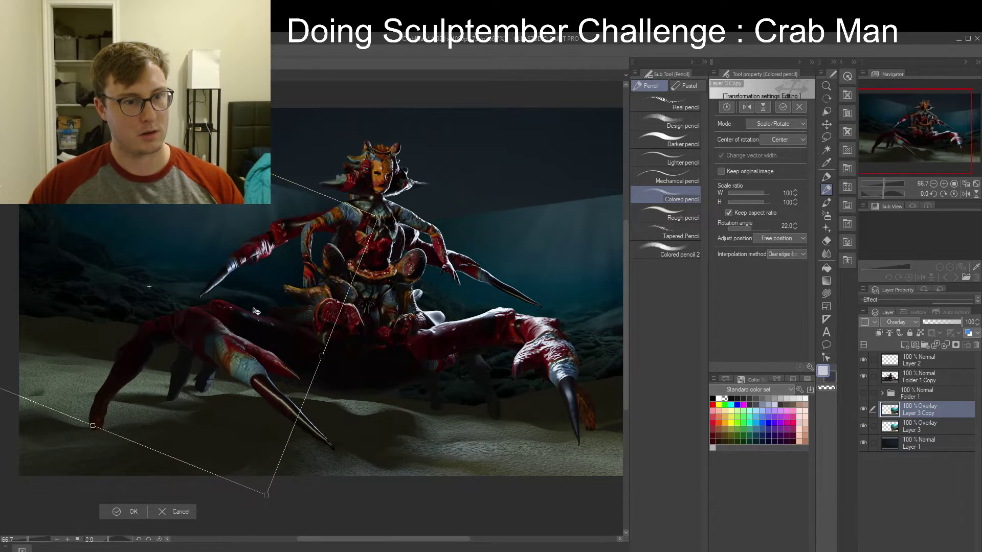
pyautogui.press('Return')
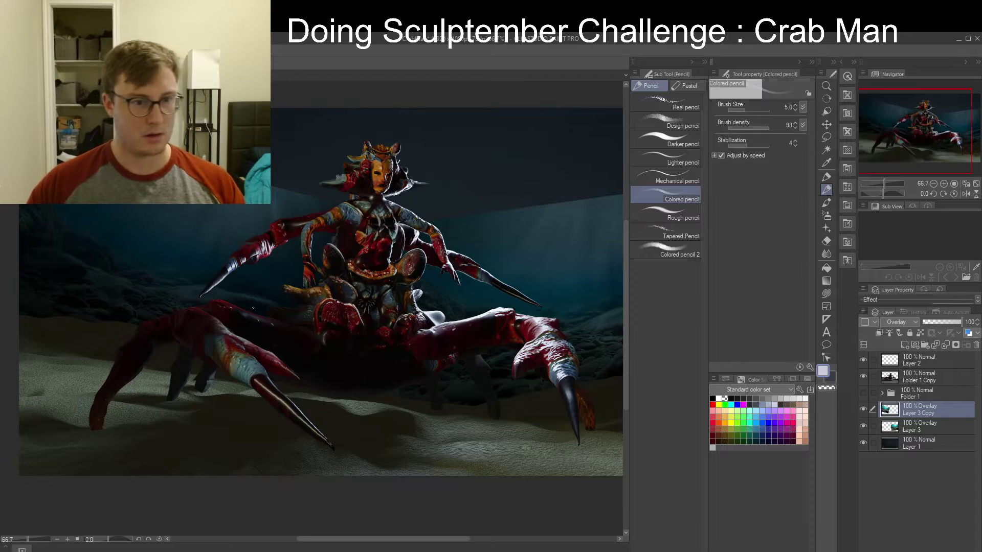
# Merge the duplicated photo layer with Layer 3 and set the merged layer's blending mode to Overlay
pyautogui.hotkey('ctrl', 'e')
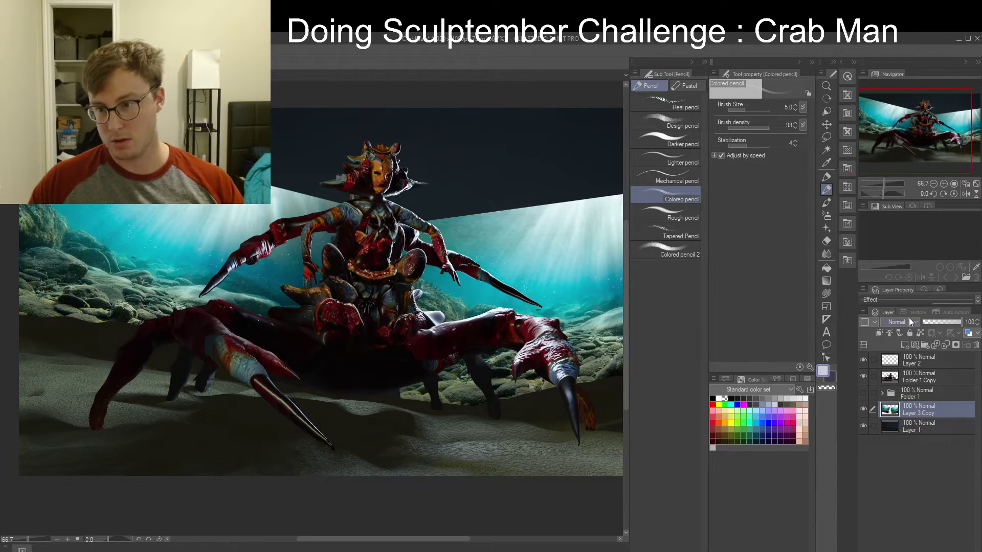
pyautogui.click(893, 166)
# Soften the photo's hard upper edge left of the crab using the Soft eraser at size 500
pyautogui.press('e')
pyautogui.click(652, 123)
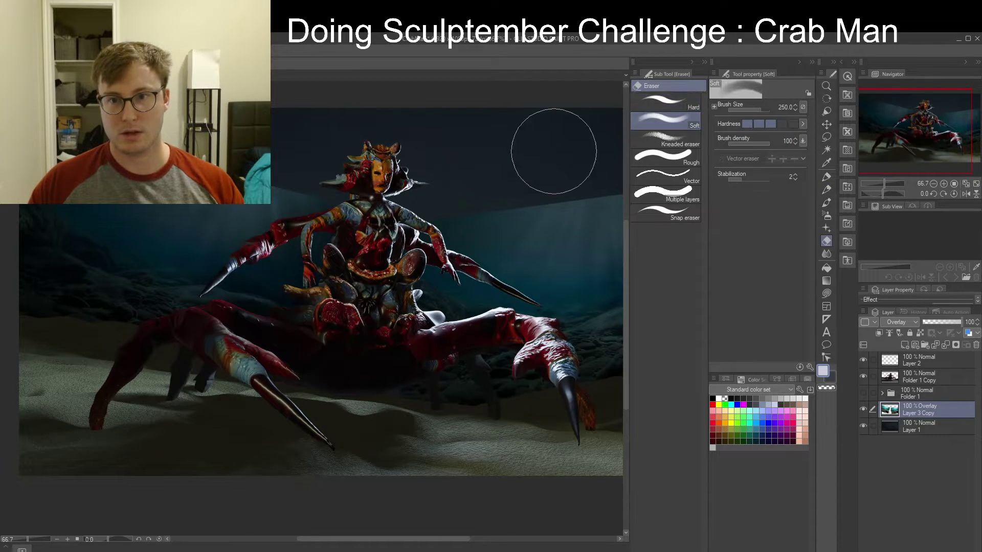
pyautogui.press(']')
pyautogui.press(']')
pyautogui.press(']')
pyautogui.moveTo(183, 154); pyautogui.dragTo(267, 157)
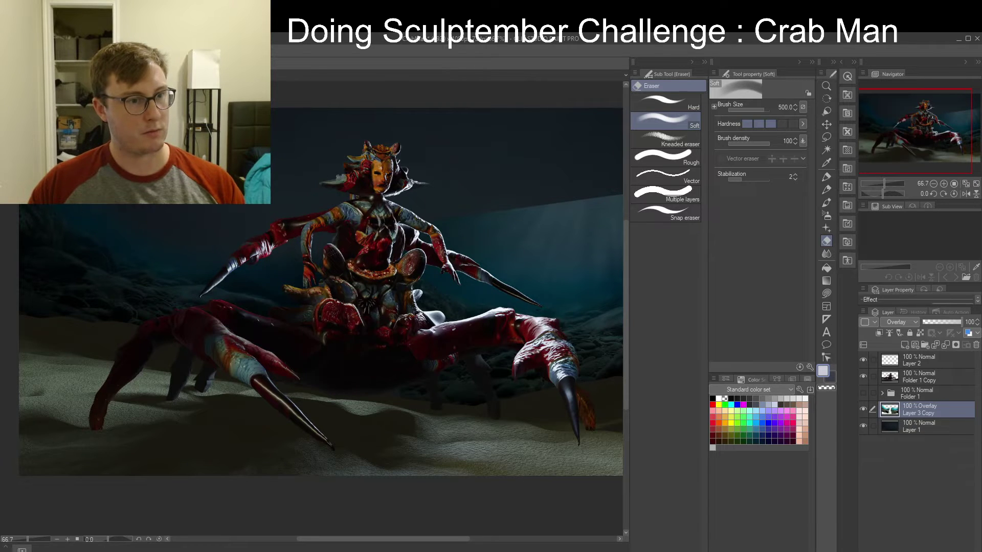
# Erase the photo's hard upper edge right of the crab and fade the photo around the crab's body
pyautogui.moveTo(460, 204); pyautogui.dragTo(321, 191, button='middle')
pyautogui.moveTo(357, 188); pyautogui.dragTo(474, 183)
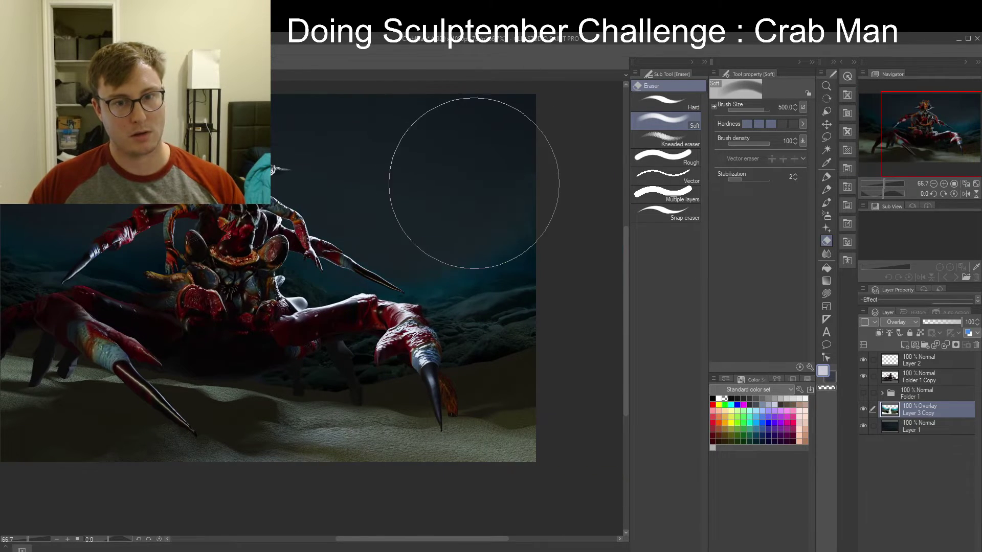
pyautogui.moveTo(279, 233)
pyautogui.mouseDown(button='middle')
pyautogui.moveTo(404, 189)
pyautogui.moveTo(373, 231)
pyautogui.mouseUp(button='middle')
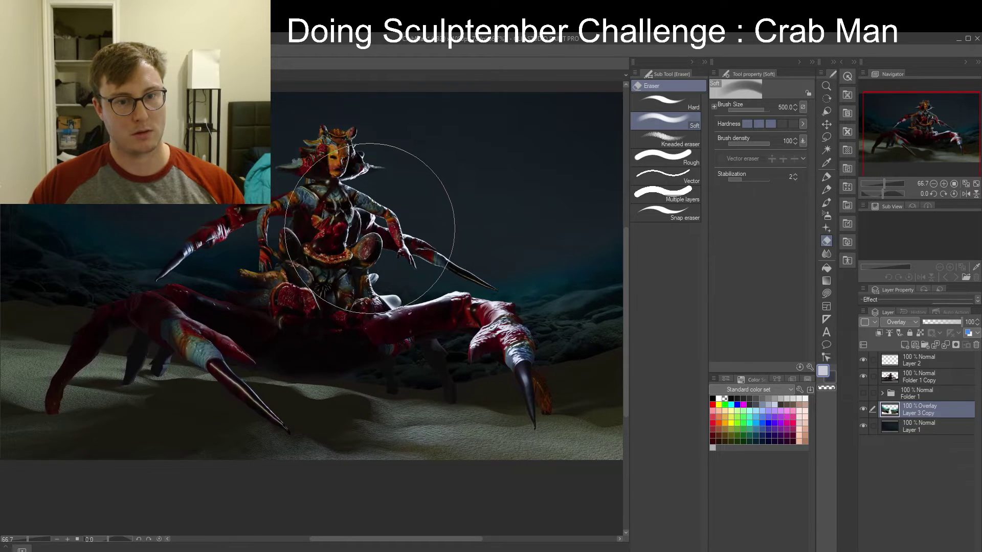
pyautogui.moveTo(218, 255); pyautogui.dragTo(317, 254, button='middle')
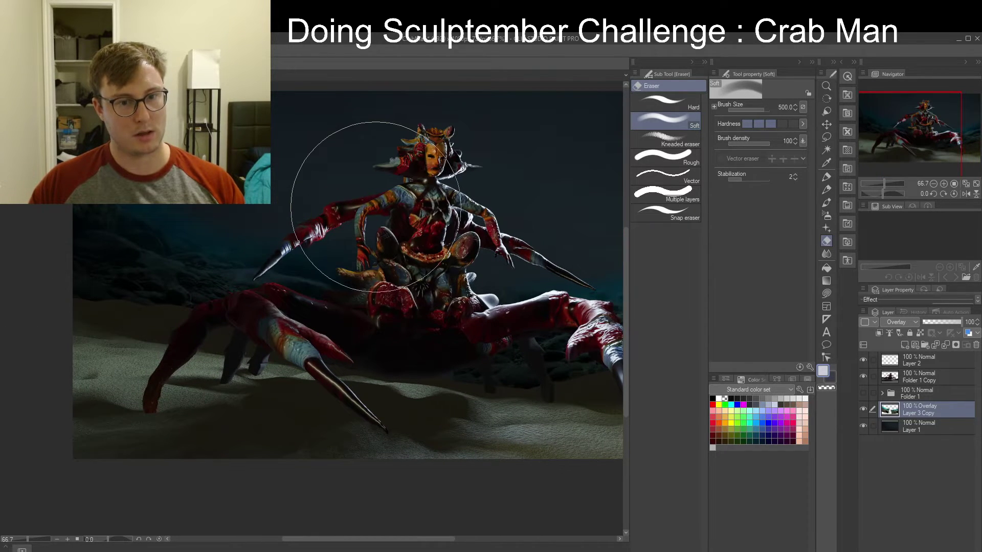
pyautogui.moveTo(307, 162); pyautogui.dragTo(357, 188, button='middle')
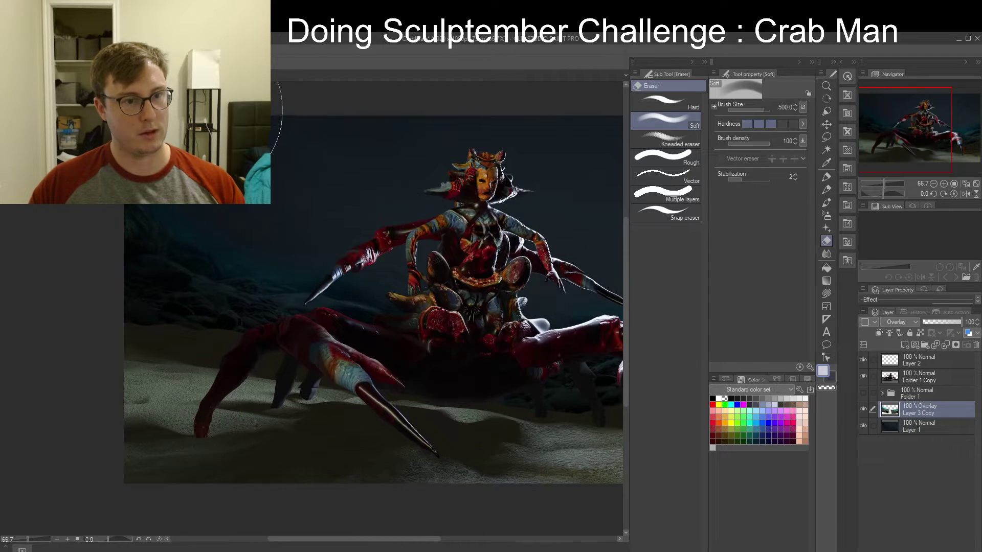
pyautogui.moveTo(434, 233); pyautogui.dragTo(351, 277, button='middle')
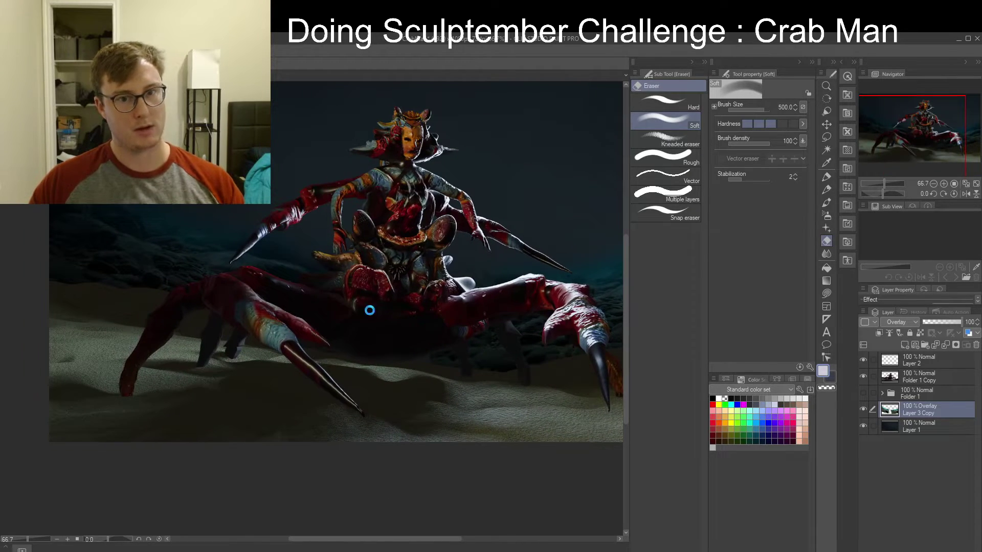
pyautogui.moveTo(425, 310); pyautogui.dragTo(384, 332)
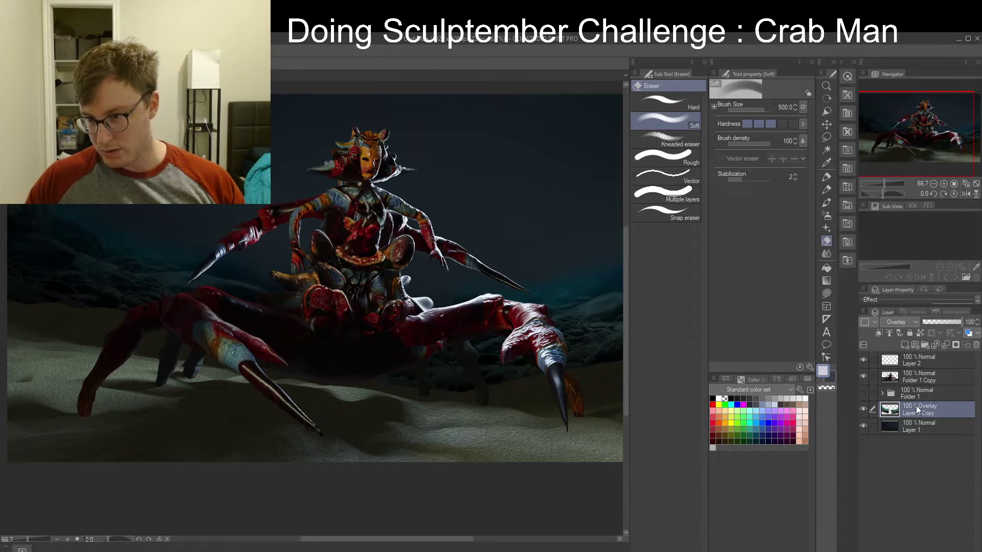
# Add a new layer above the photo layer, sample teal from the photo, and set the Soft airbrush to size 700
pyautogui.click(903, 343)
pyautogui.press('b')
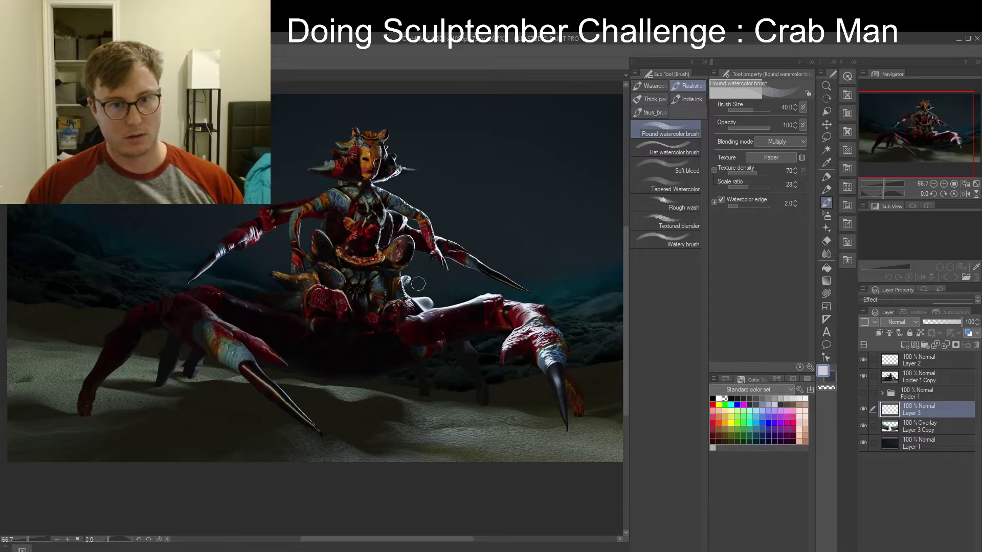
pyautogui.keyDown('alt'); pyautogui.click(560, 294); pyautogui.keyUp('alt')
pyautogui.press('b')
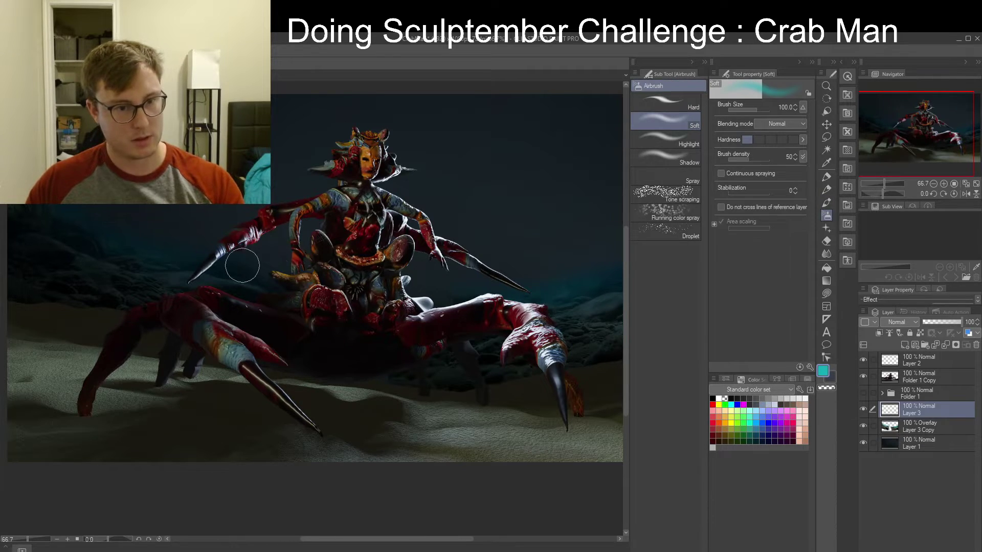
pyautogui.keyDown('ctrl'); pyautogui.keyDown('alt'); pyautogui.moveTo(242, 266); pyautogui.dragTo(308, 302); pyautogui.keyUp('alt'); pyautogui.keyUp('ctrl')
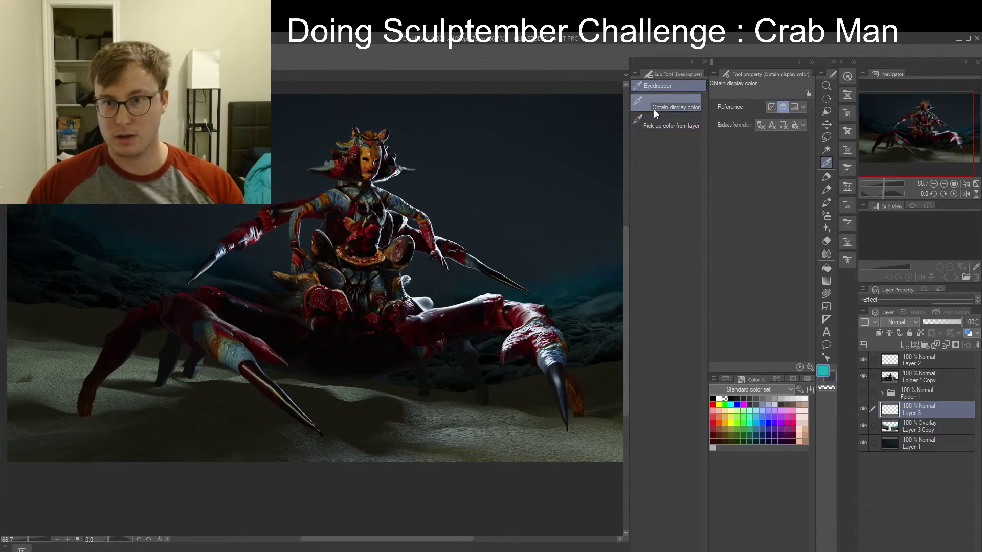
pyautogui.press('b')
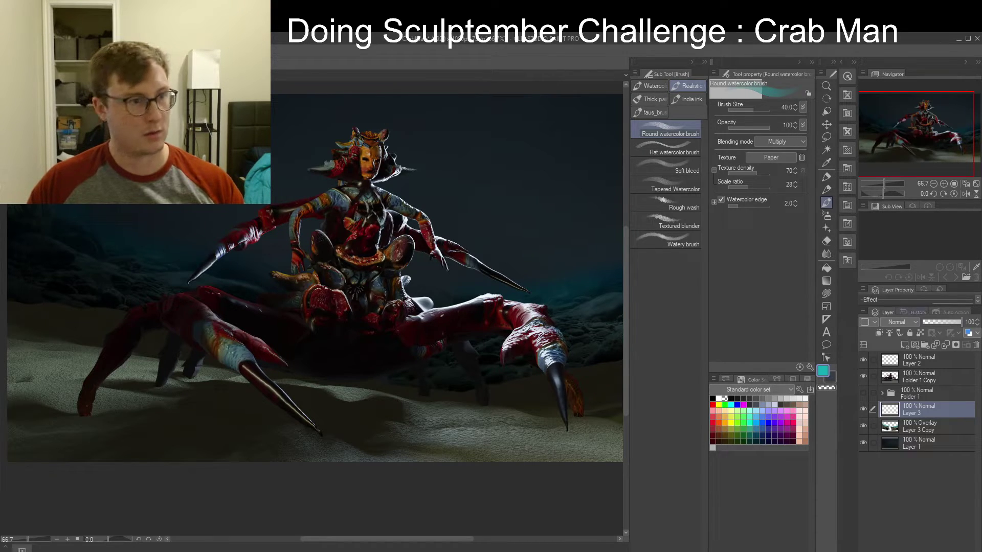
pyautogui.press('b')
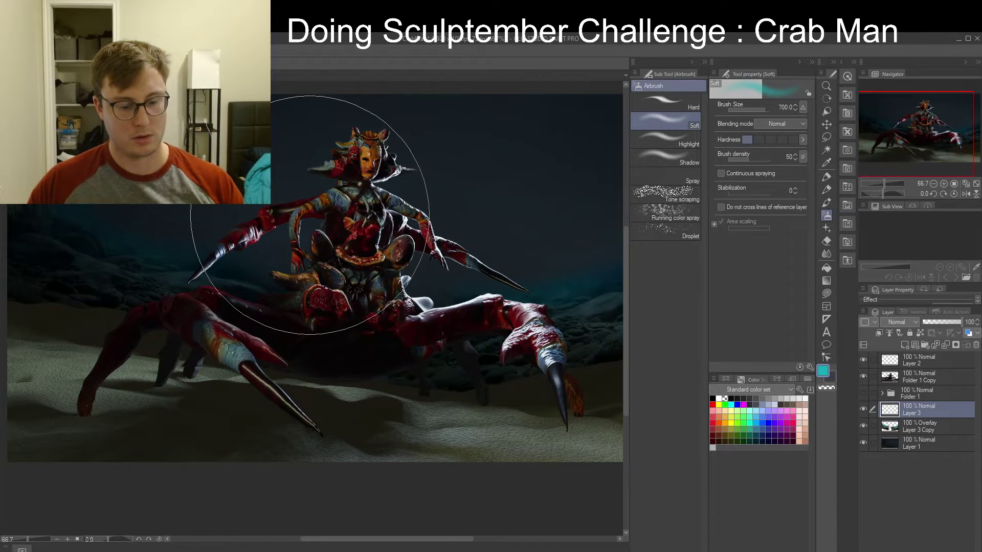
# Try a broad teal airbrush stroke behind the crab at brush density 50, and undo it
pyautogui.moveTo(315, 221); pyautogui.dragTo(279, 244)
pyautogui.hotkey('ctrl', 'z')
pyautogui.hotkey('ctrl', 'z')
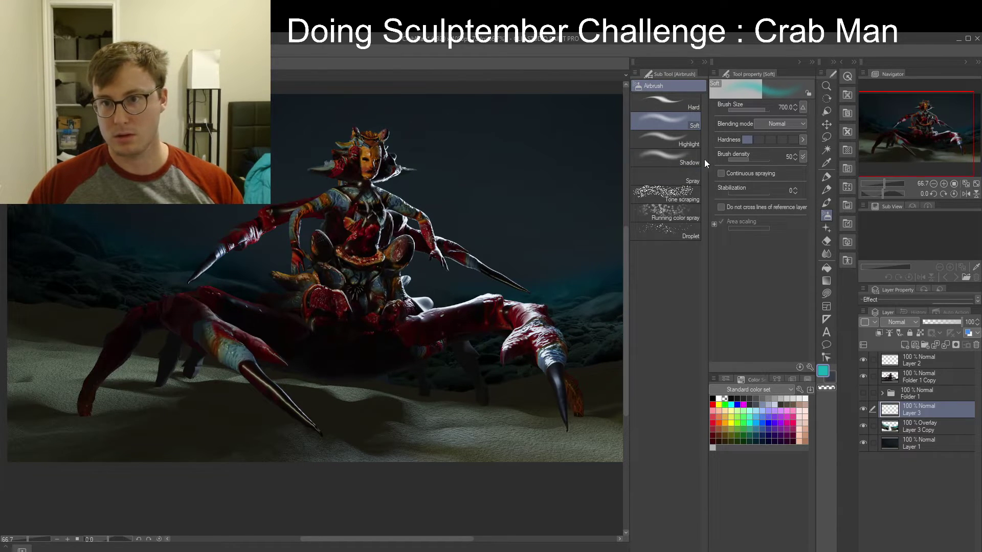
# Set the airbrush density to 7 and spray a faint teal glow behind the crab, reducing the brush to 400
pyautogui.moveTo(744, 158); pyautogui.dragTo(730, 158)
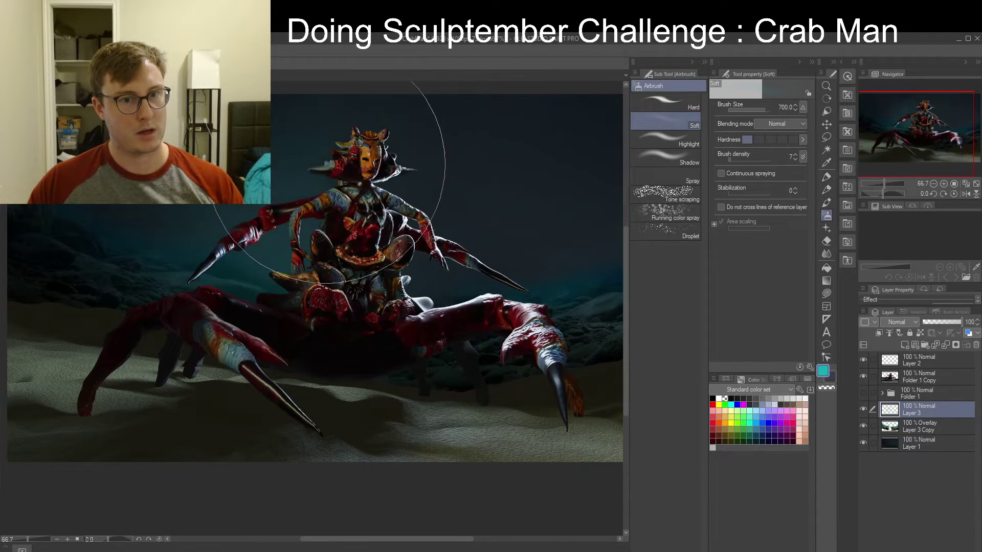
pyautogui.press('[')
pyautogui.press('[')
pyautogui.press('[')
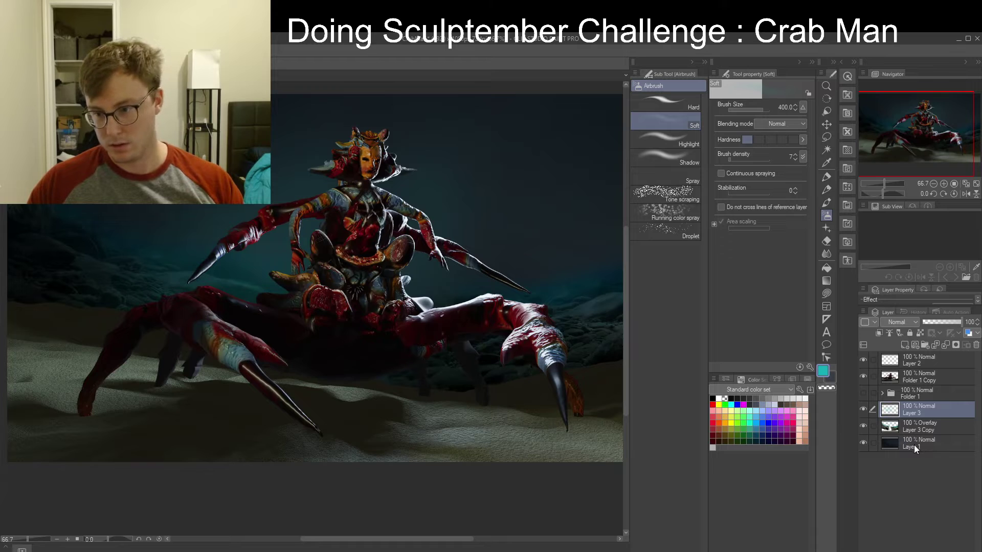
# Try auto-selecting the shaded sand left of the crab with all layers as reference, and clear the selection
pyautogui.press('w')
pyautogui.click(114, 322)
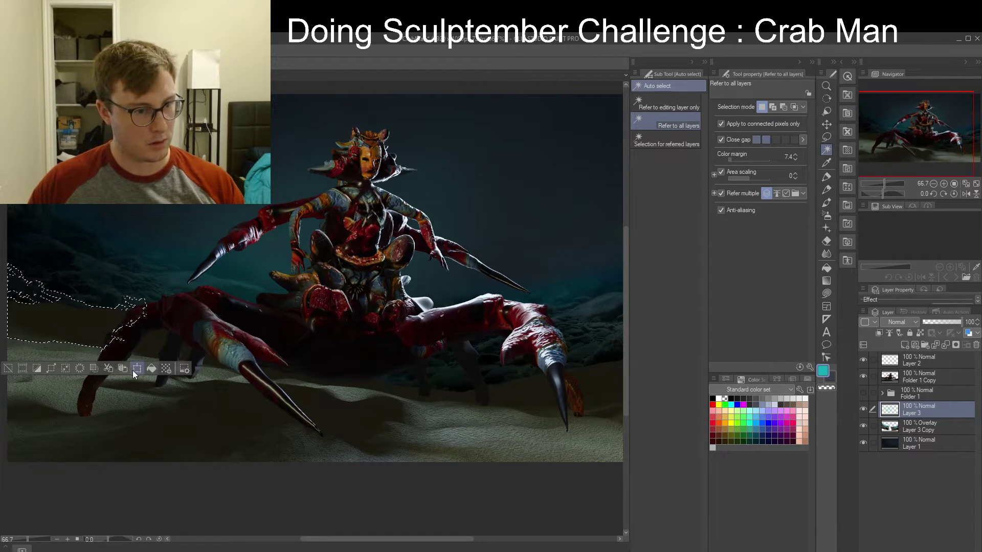
pyautogui.hotkey('ctrl', 'd')
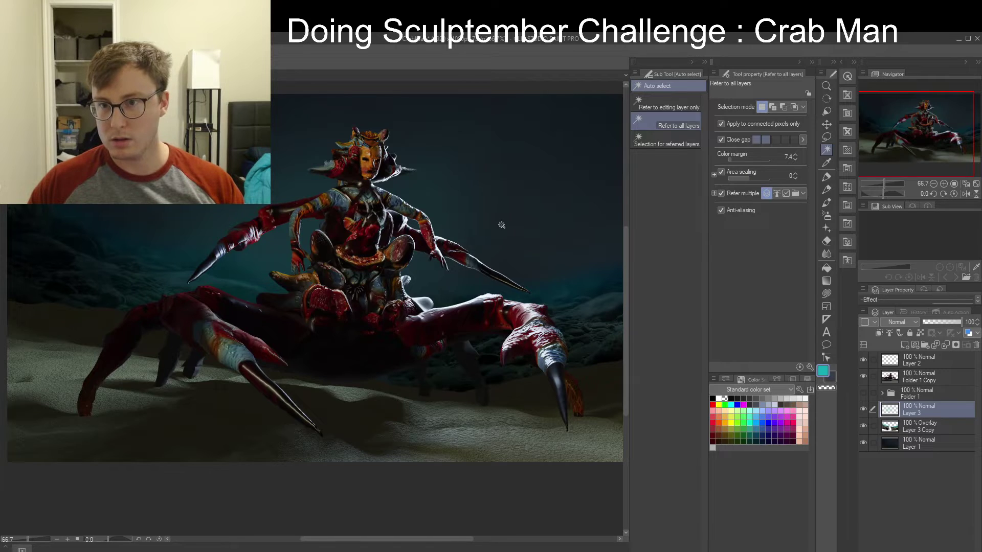
# Try auto-selecting the shaded sand left of the crab with the color margin set to 5
pyautogui.click(749, 159)
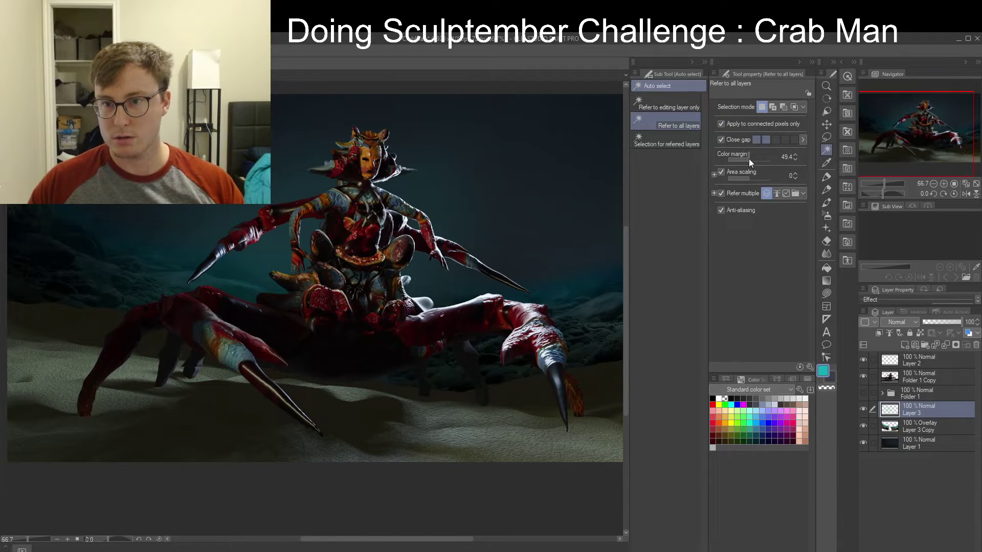
pyautogui.click(784, 157)
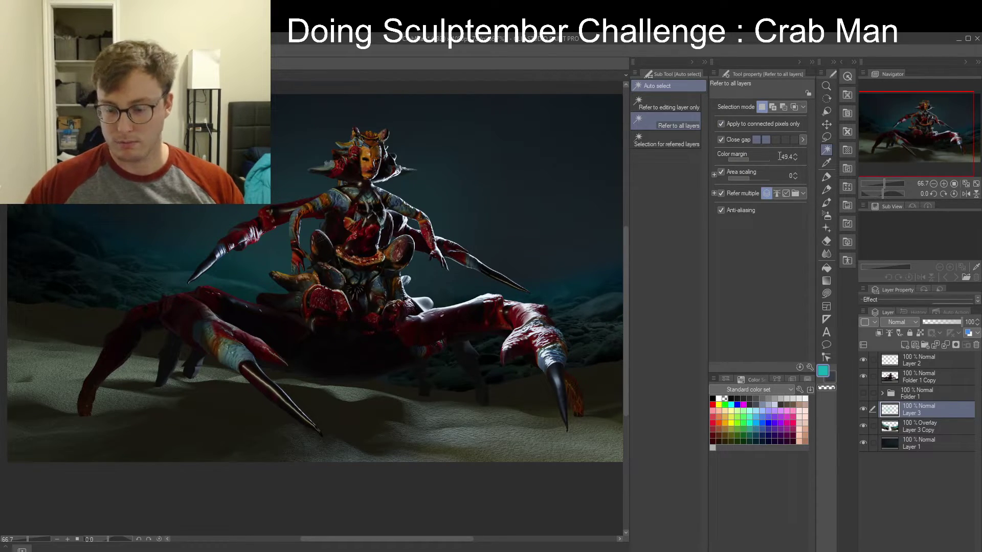
pyautogui.write('5')
pyautogui.press('Return')
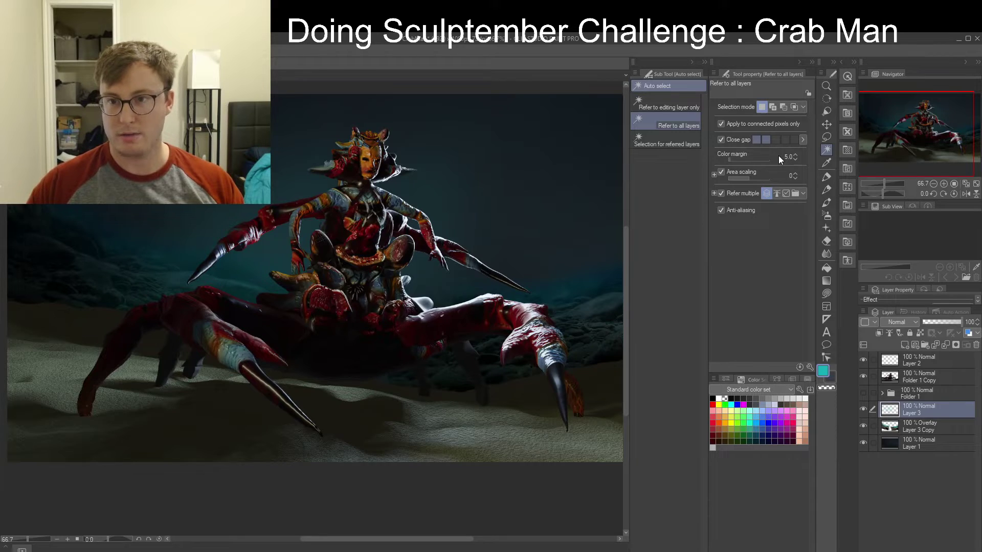
pyautogui.click(93, 326)
pyautogui.press('b')
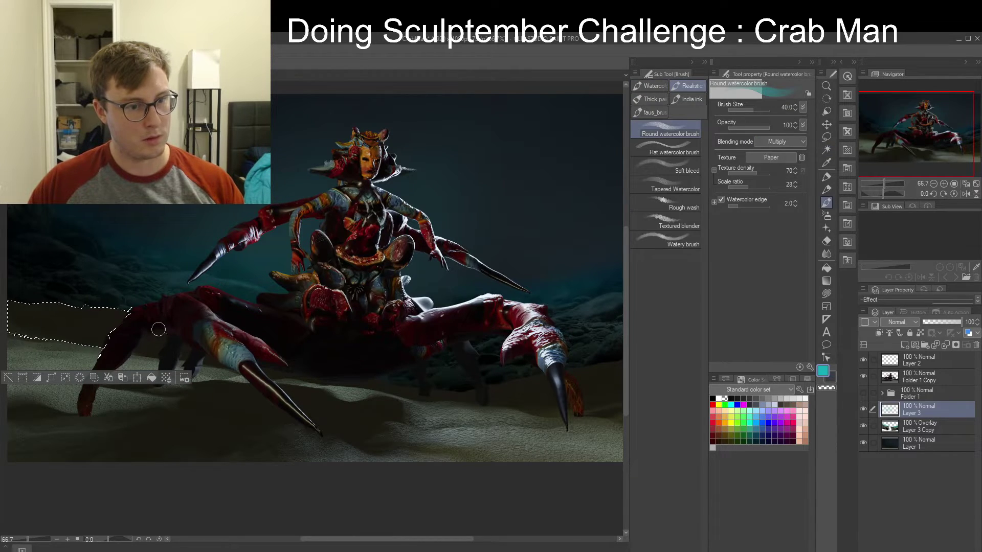
pyautogui.press('w')
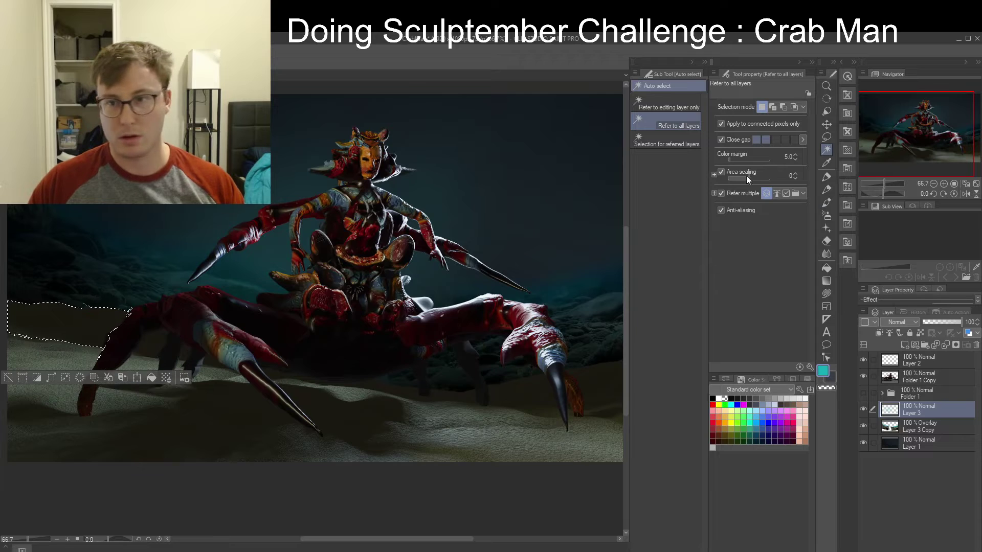
# Clear the selection, set the color margin to 2, and auto-select the shaded sand beside and between the crab's left legs
pyautogui.hotkey('ctrl', 'd')
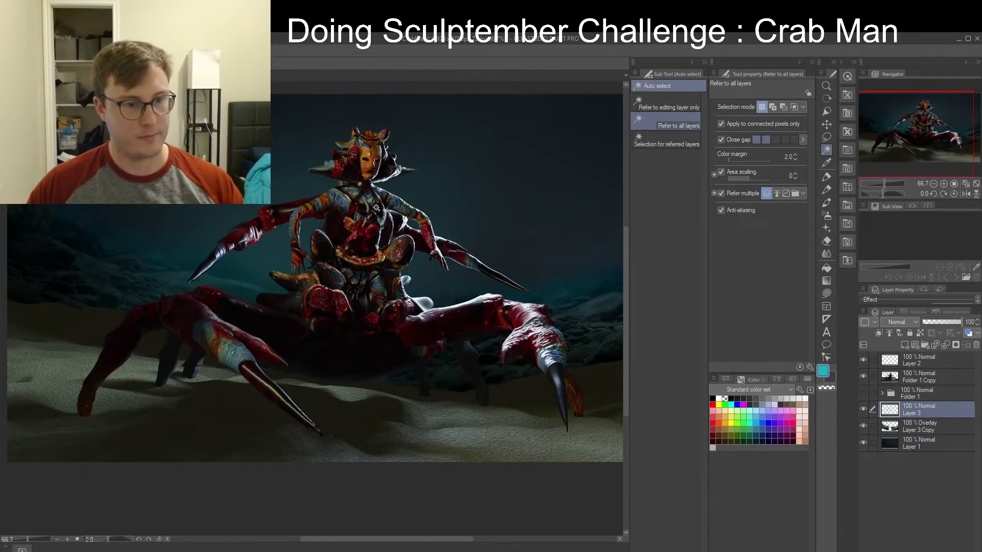
pyautogui.click(104, 334)
pyautogui.keyDown('shift'); pyautogui.click(151, 346); pyautogui.keyUp('shift')
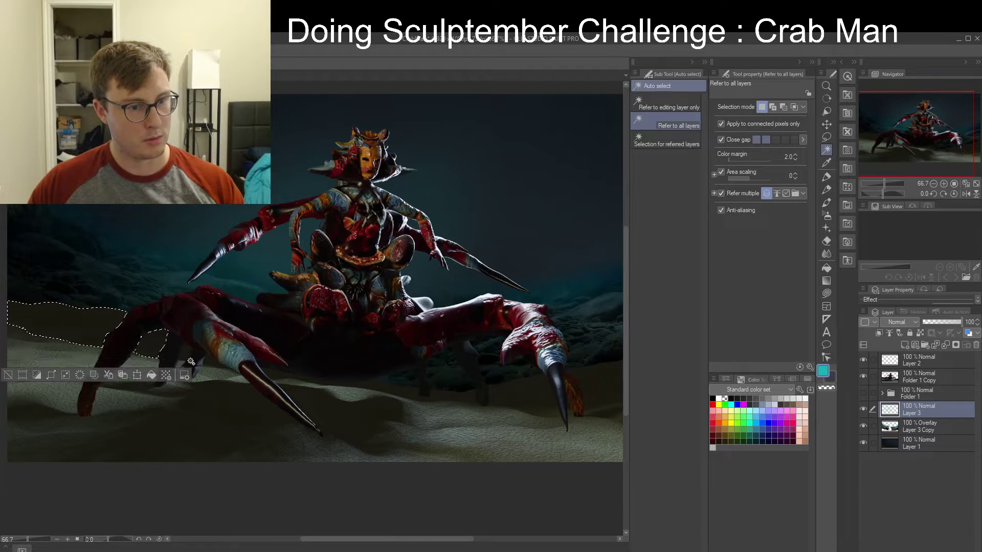
pyautogui.keyDown('shift'); pyautogui.click(188, 354); pyautogui.keyUp('shift')
pyautogui.keyDown('shift'); pyautogui.click(214, 364); pyautogui.keyUp('shift')
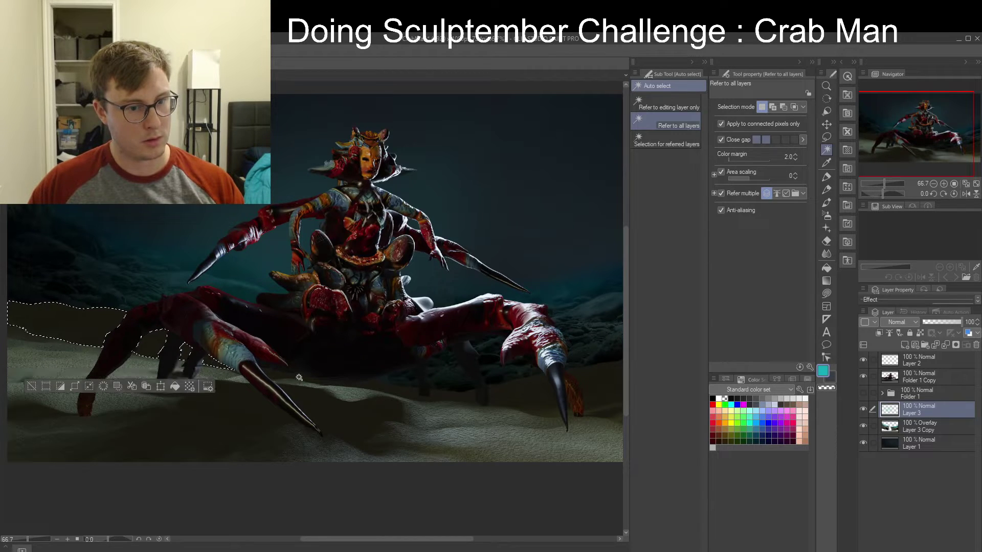
pyautogui.press('b')
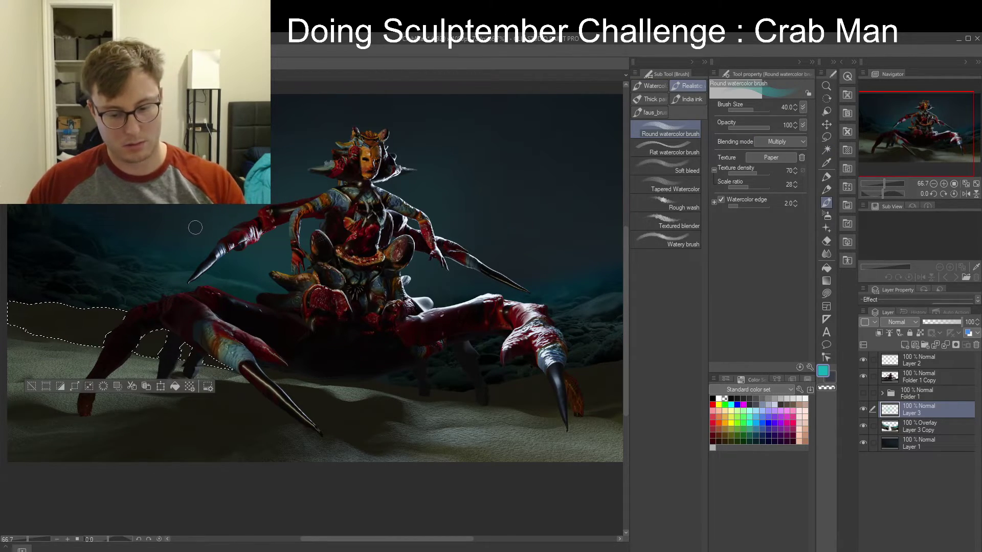
pyautogui.press(']')
pyautogui.press(']')
pyautogui.press(']')
pyautogui.press(']')
pyautogui.press(']')
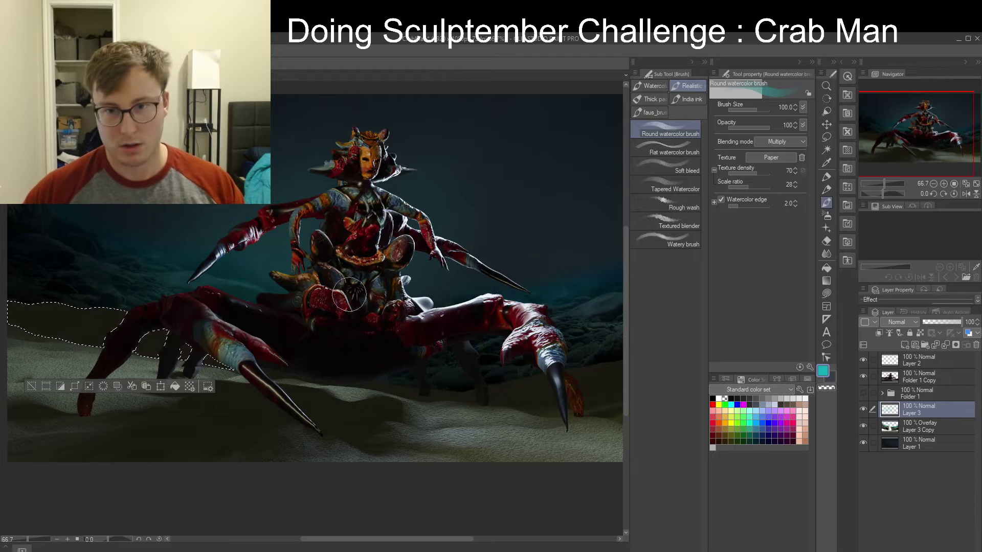
pyautogui.press('b')
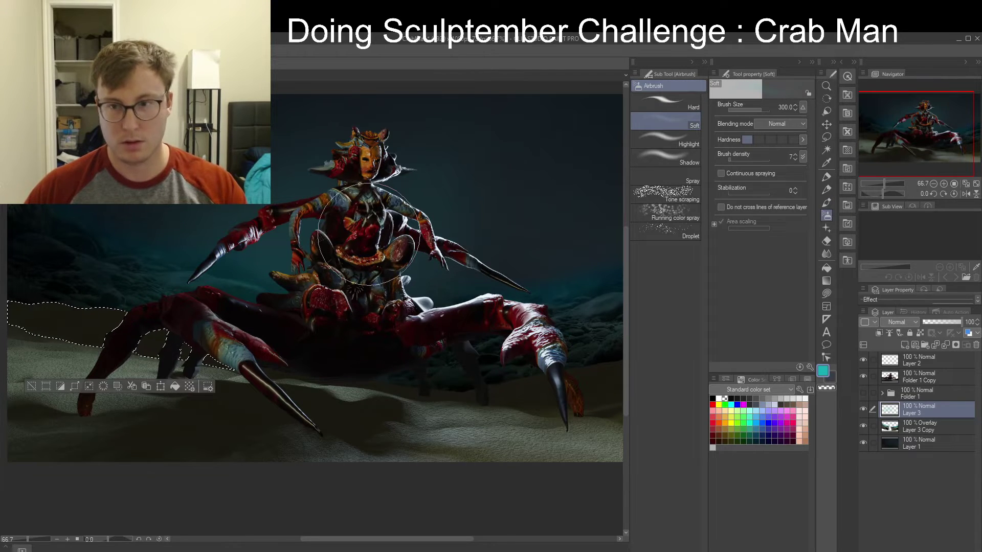
# Switch to the Colored pencil and enlarge its brush size to 100
pyautogui.press('p')
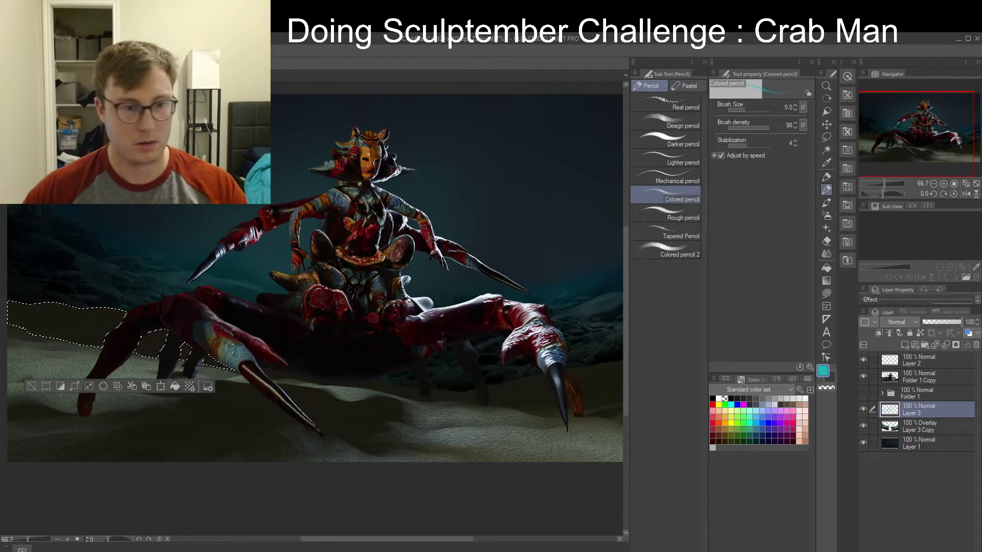
pyautogui.press(']')
pyautogui.press(']')
pyautogui.press(']')
pyautogui.press(']')
pyautogui.press(']')
pyautogui.press(']')
pyautogui.press(']')
pyautogui.press(']')
pyautogui.press(']')
pyautogui.press(']')
pyautogui.press(']')
pyautogui.press(']')
pyautogui.press(']')
pyautogui.press(']')
pyautogui.press(']')
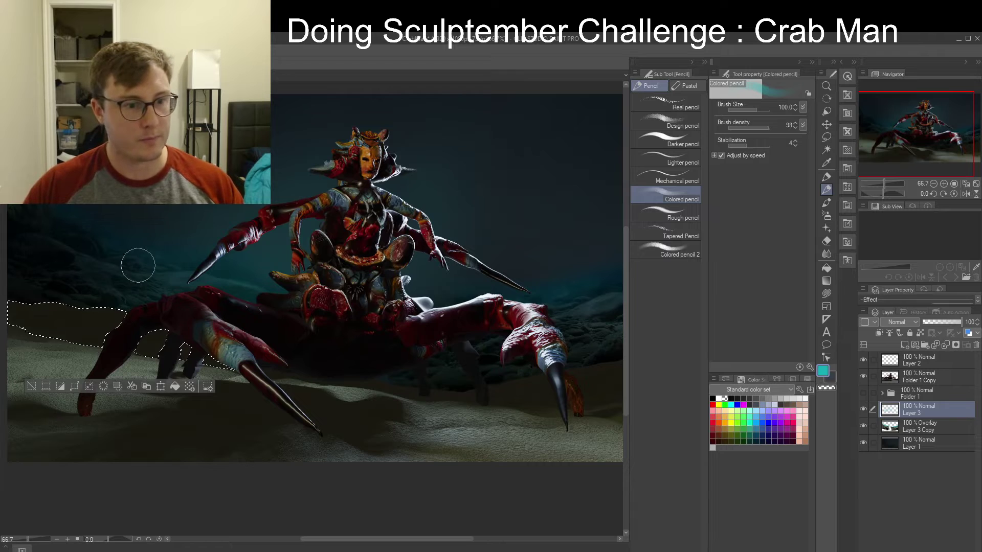
pyautogui.press('g')
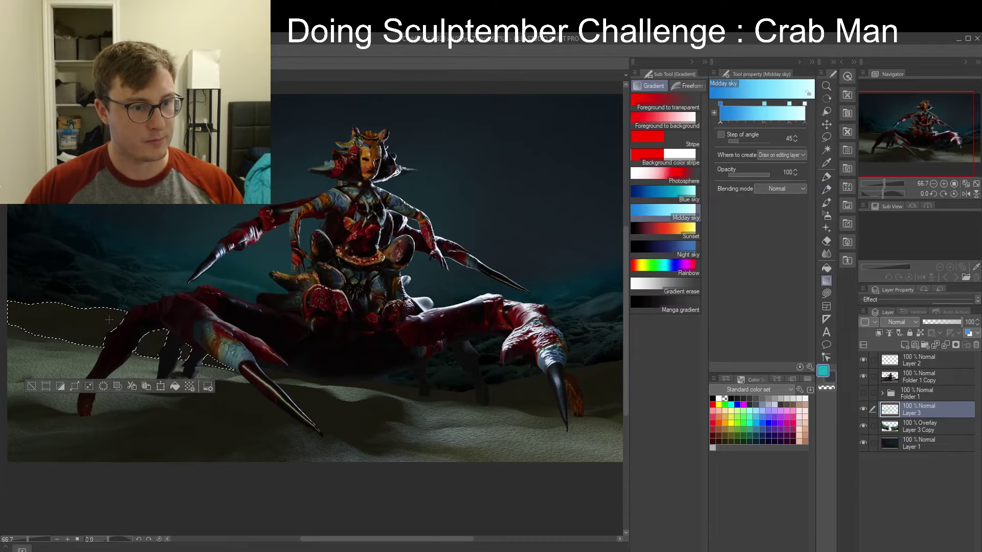
pyautogui.press('b')
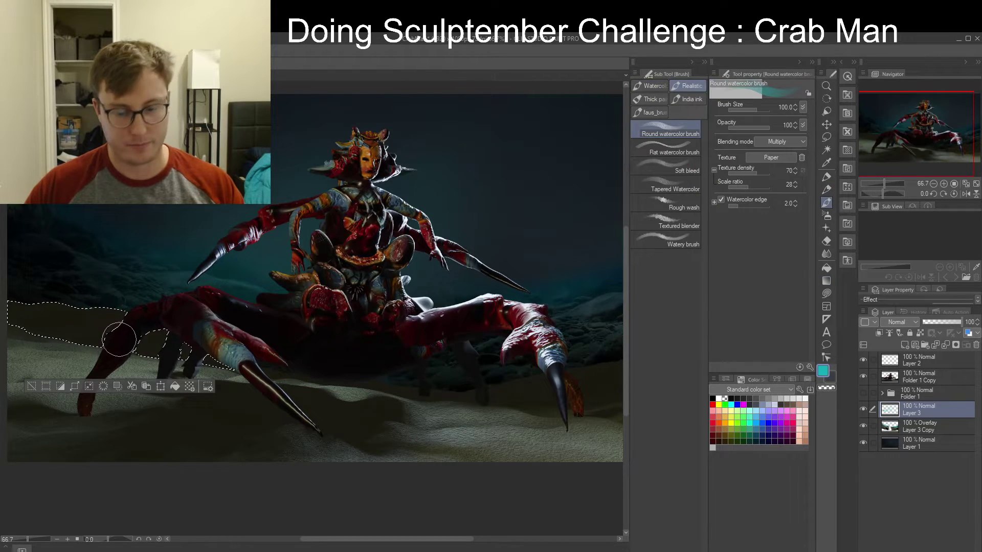
pyautogui.press('p')
pyautogui.press('p')
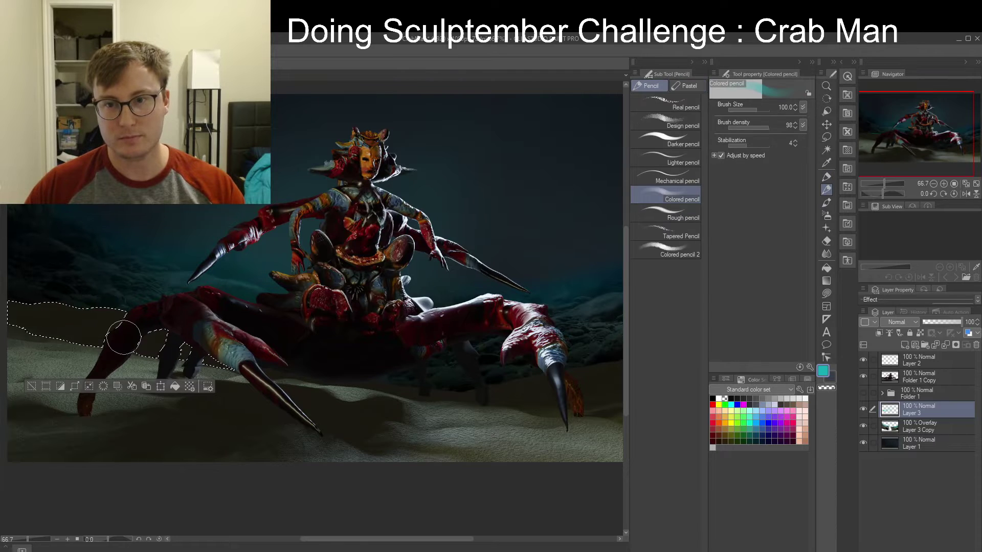
# Add a new layer above Folder 1 Copy, clear the first teal test stroke, and pencil teal into the selected area between the left legs
pyautogui.click(905, 345)
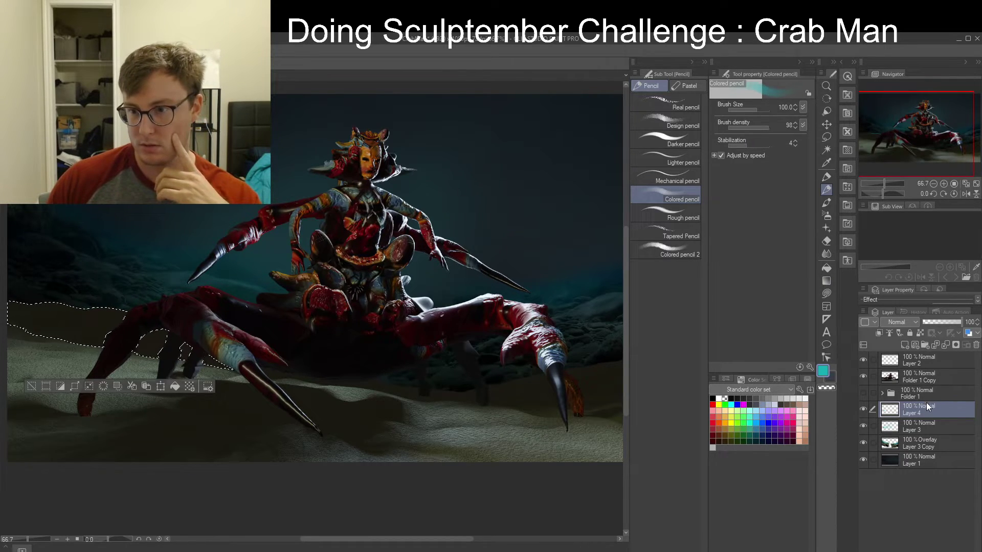
pyautogui.moveTo(925, 403); pyautogui.dragTo(931, 368)
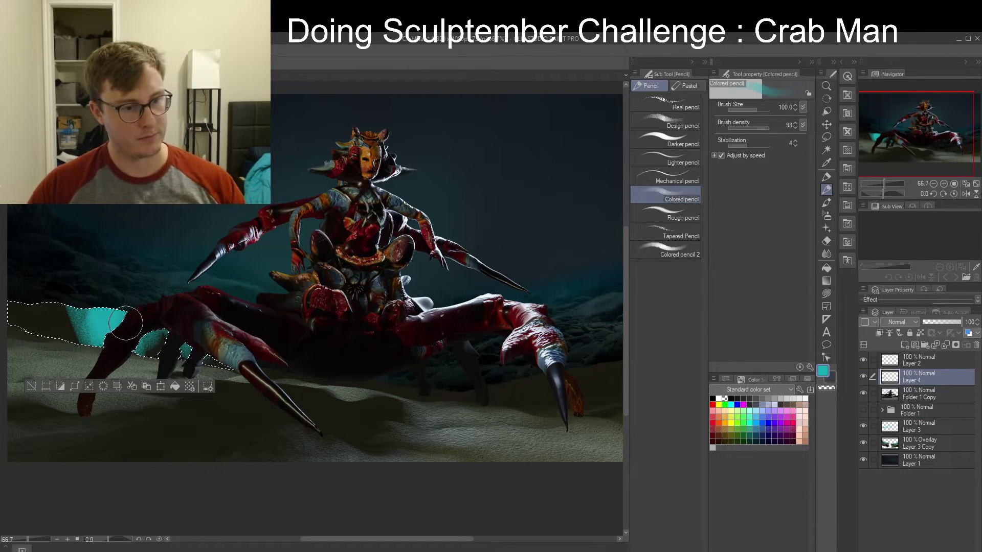
pyautogui.press('Delete')
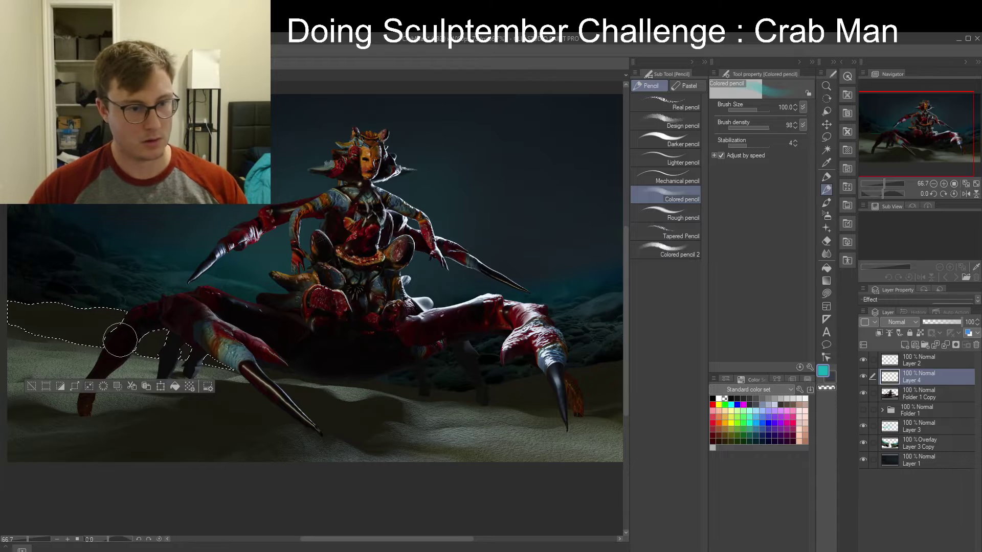
pyautogui.moveTo(118, 340)
pyautogui.mouseDown()
pyautogui.moveTo(129, 296)
pyautogui.moveTo(166, 348)
pyautogui.moveTo(126, 317)
pyautogui.mouseUp()
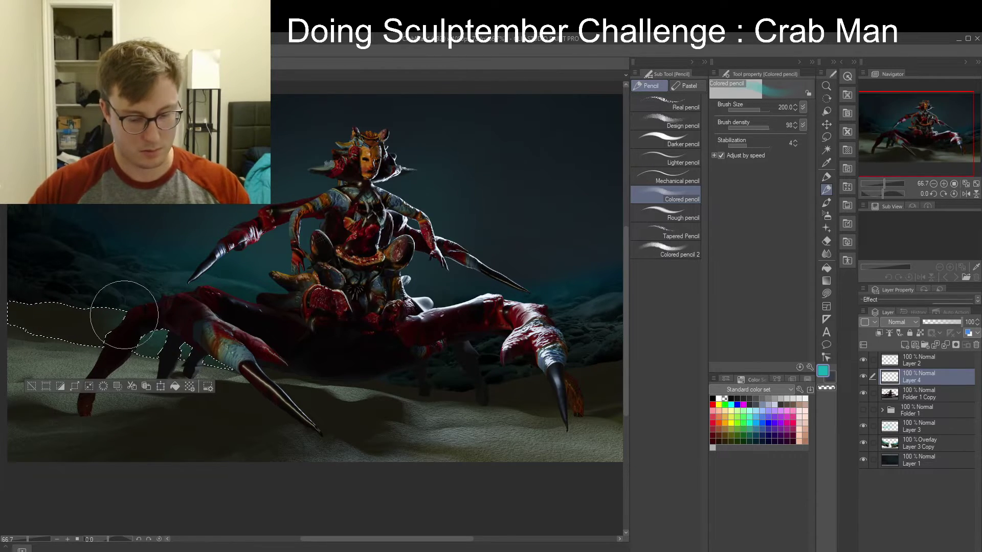
# Reduce the pencil to size 60, sample a dark blue from the background rocks, and paint it over the selected shaded sand
pyautogui.press('[')
pyautogui.press('[')
pyautogui.press('[')
pyautogui.press('[')
pyautogui.press('[')
pyautogui.press('[')
pyautogui.press('[')
pyautogui.press('[')
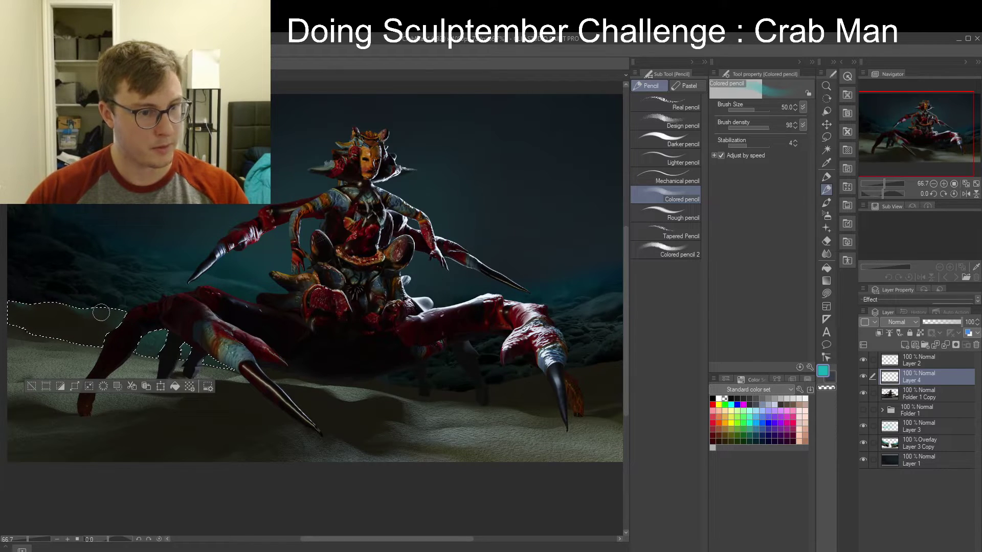
pyautogui.press(']')
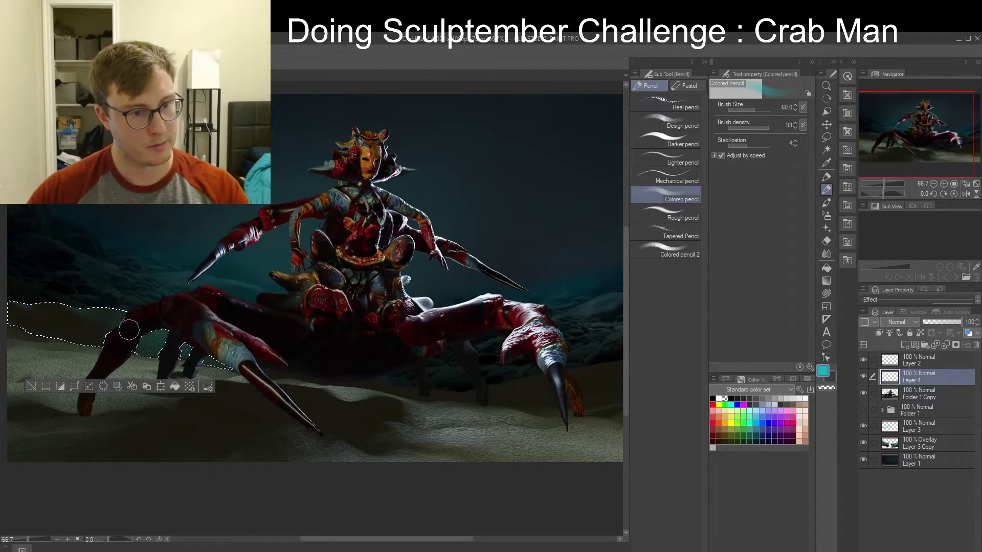
pyautogui.keyDown('alt'); pyautogui.click(59, 254); pyautogui.keyUp('alt')
pyautogui.moveTo(82, 340)
pyautogui.mouseDown()
pyautogui.moveTo(19, 324)
pyautogui.moveTo(85, 350)
pyautogui.mouseUp()
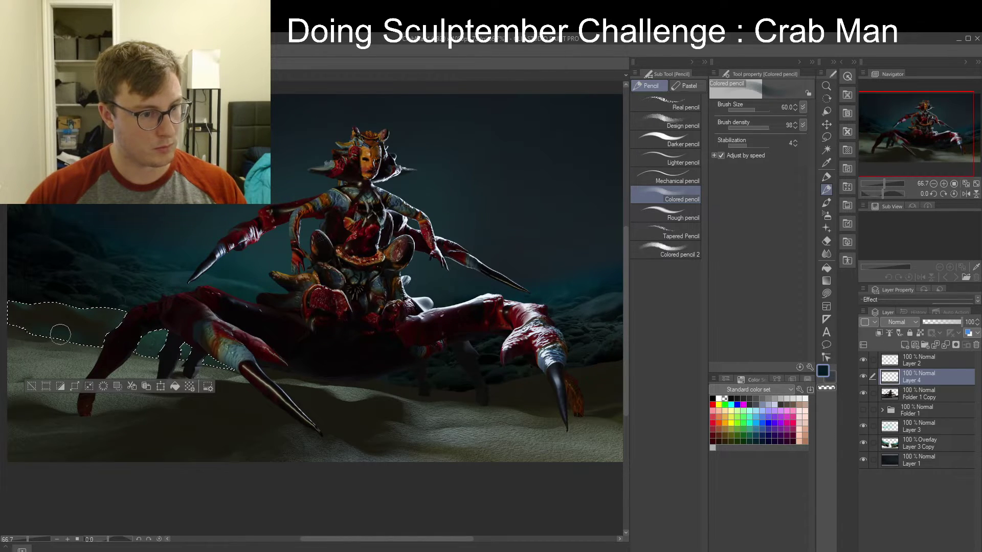
pyautogui.press('x')
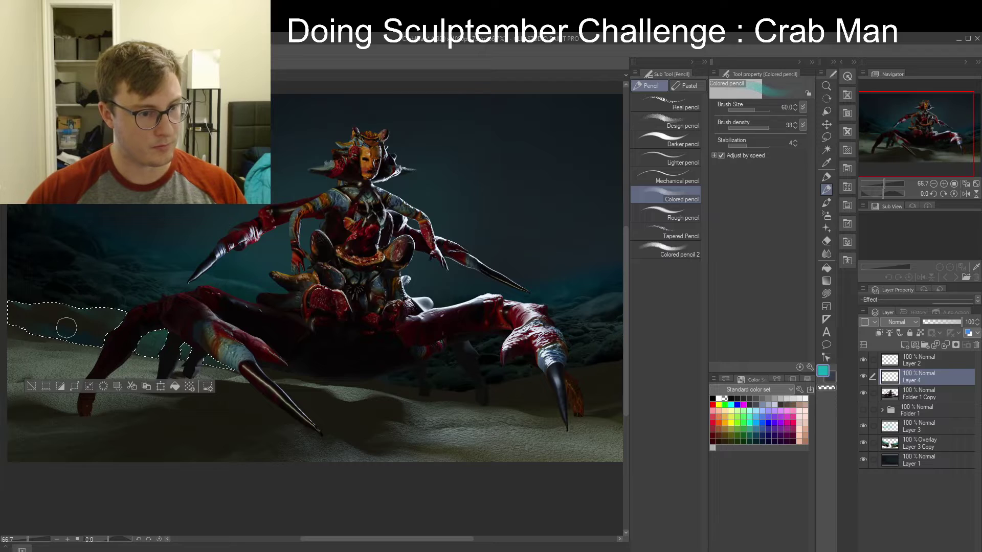
pyautogui.moveTo(67, 328); pyautogui.dragTo(128, 362)
pyautogui.hotkey('ctrl', 'z')
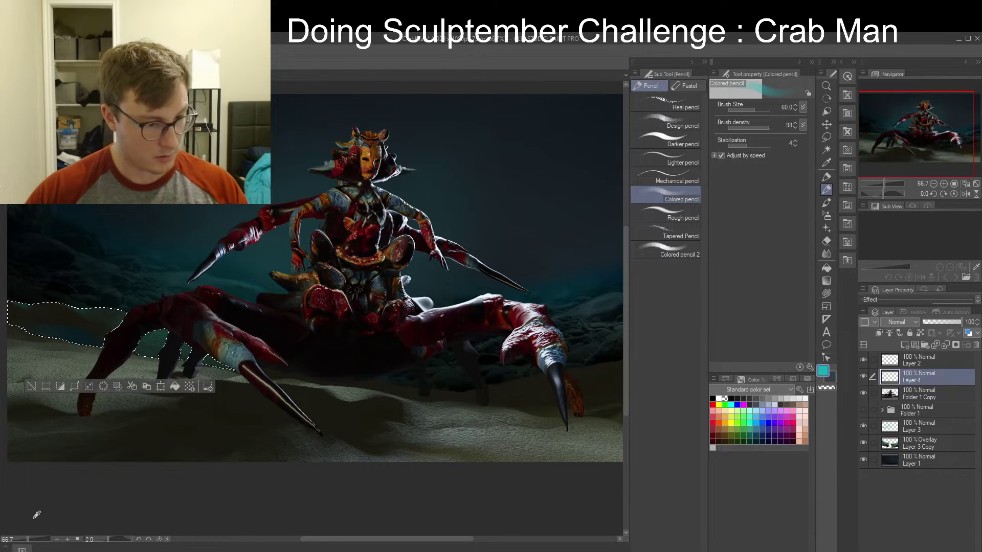
# Shade the selected sand beside the crab's left legs with muted and near-black blue pencil tones
pyautogui.press('c')
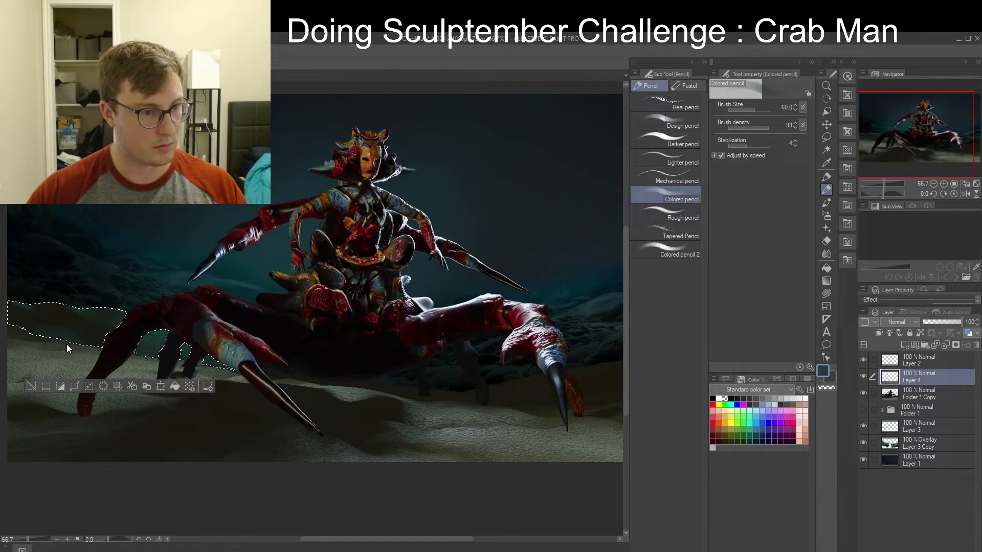
pyautogui.moveTo(50, 332); pyautogui.dragTo(115, 351)
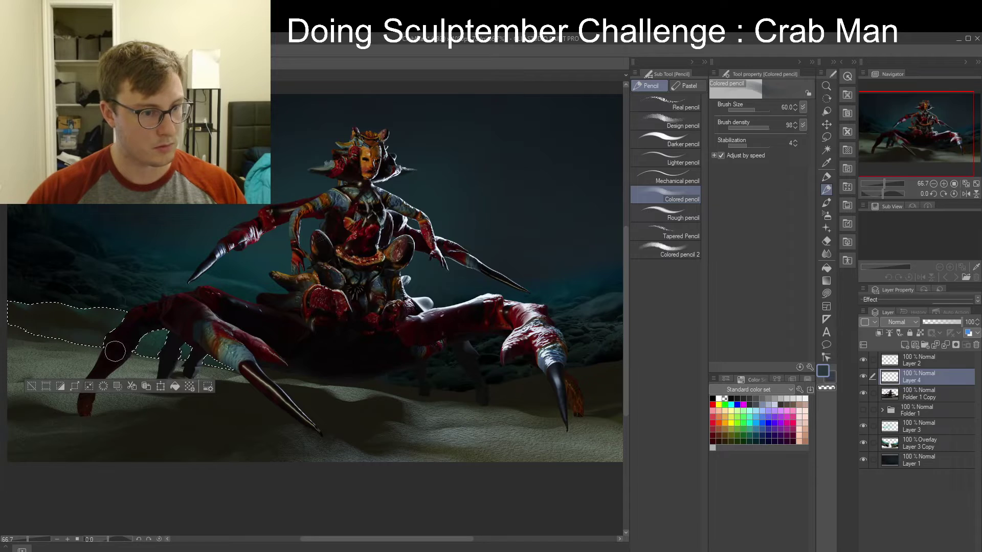
pyautogui.keyDown('alt'); pyautogui.click(32, 525); pyautogui.keyUp('alt')
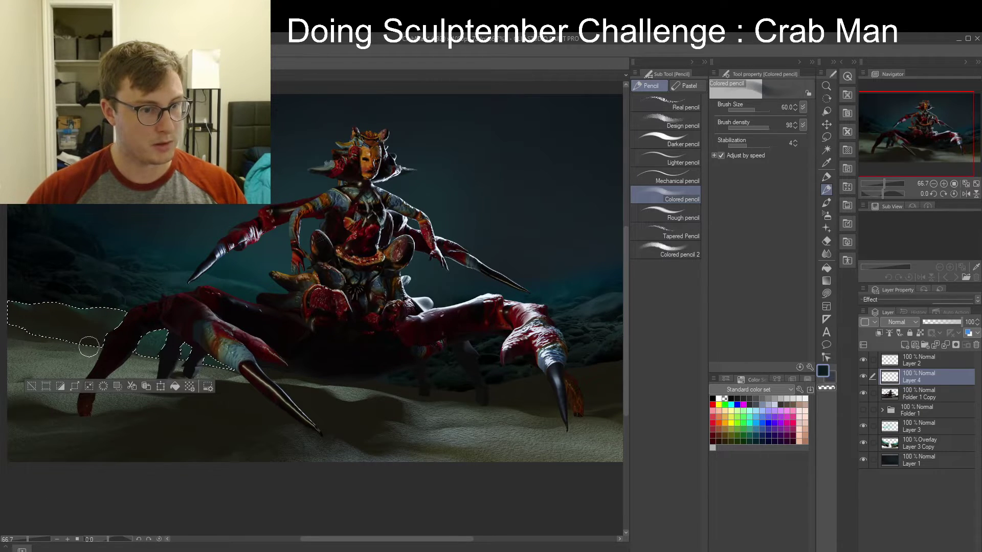
pyautogui.keyDown('alt'); pyautogui.click(45, 517); pyautogui.keyUp('alt')
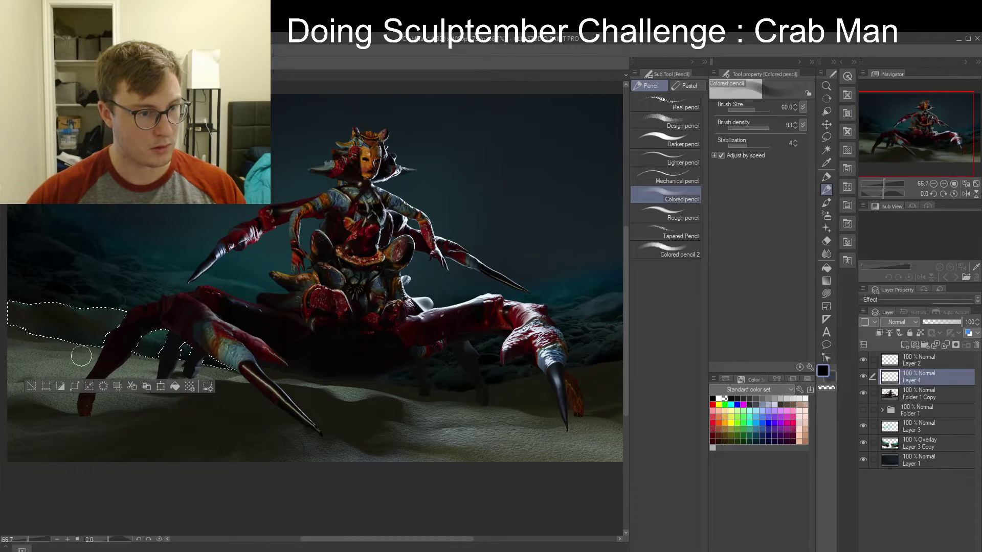
# Clear and restore the selection repeatedly to examine how the painted sand blends along its edges
pyautogui.hotkey('ctrl', 'd')
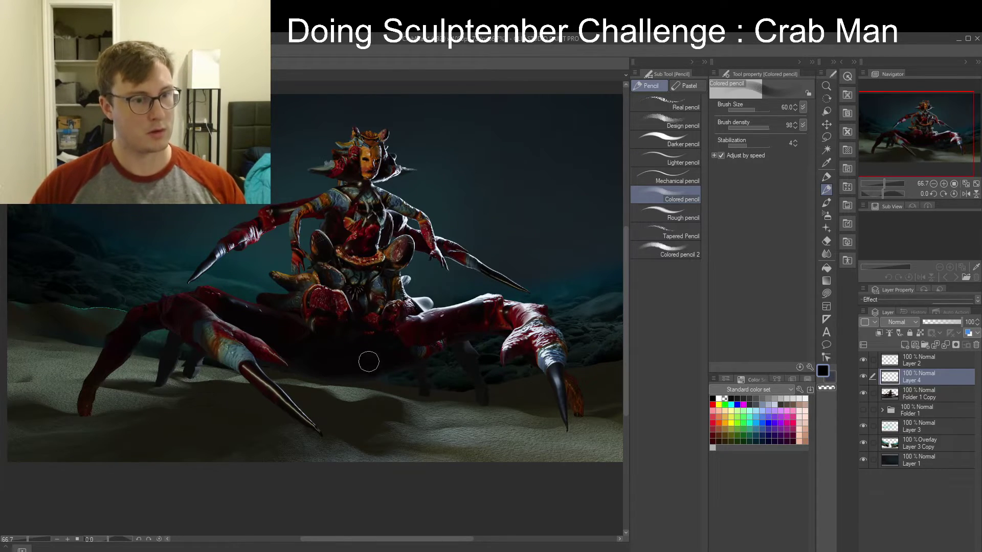
pyautogui.hotkey('ctrl', 'z')
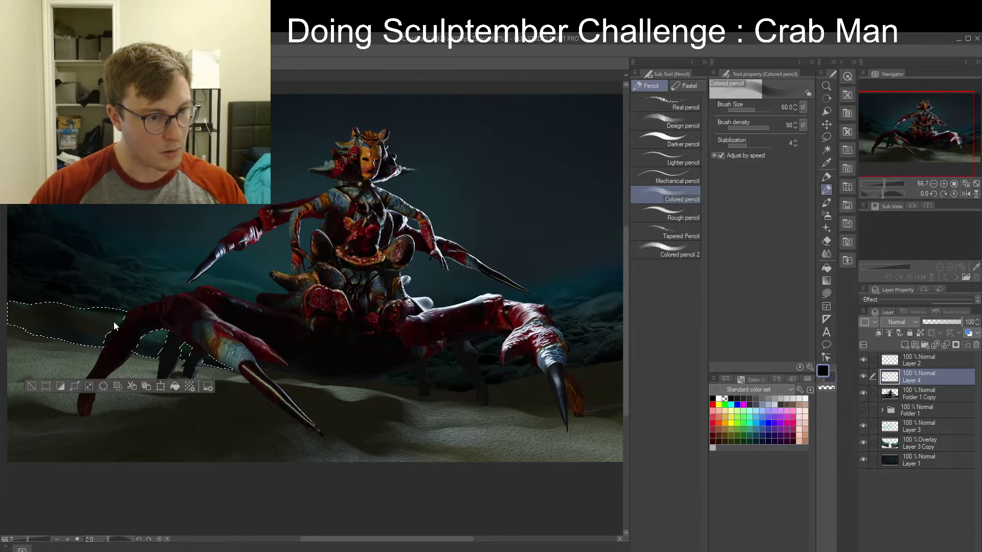
pyautogui.hotkey('ctrl', 'd')
pyautogui.hotkey('ctrl', 'z')
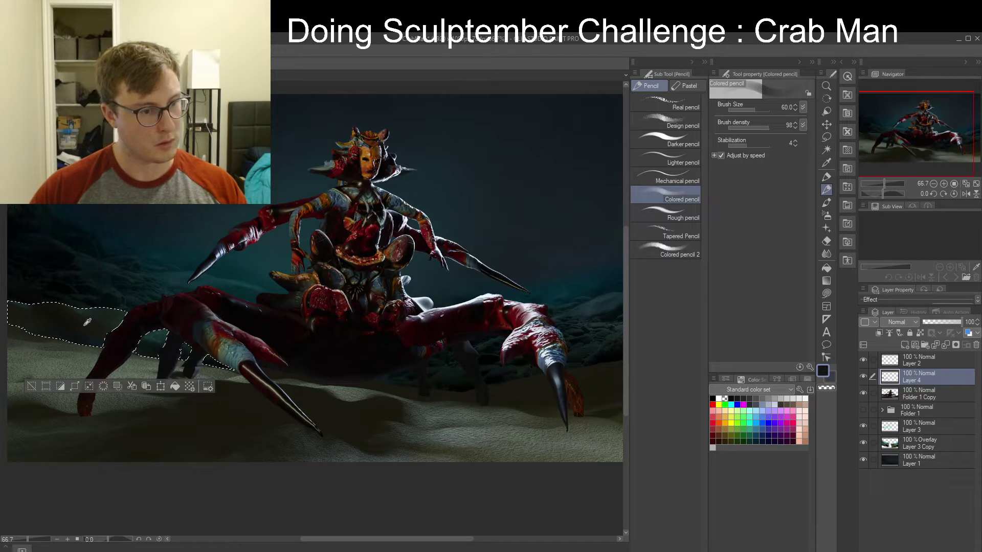
pyautogui.hotkey('ctrl', 'd')
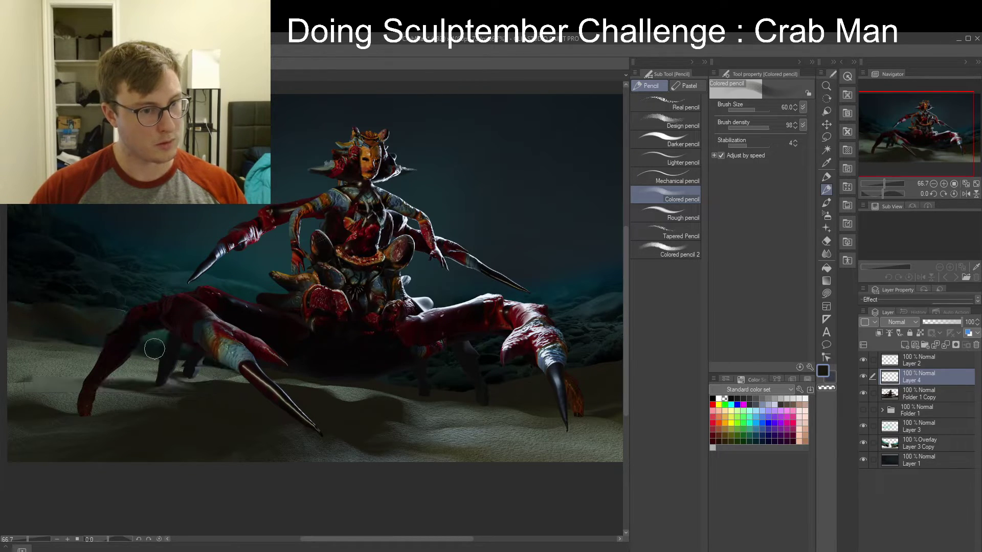
pyautogui.hotkey('ctrl', 'z')
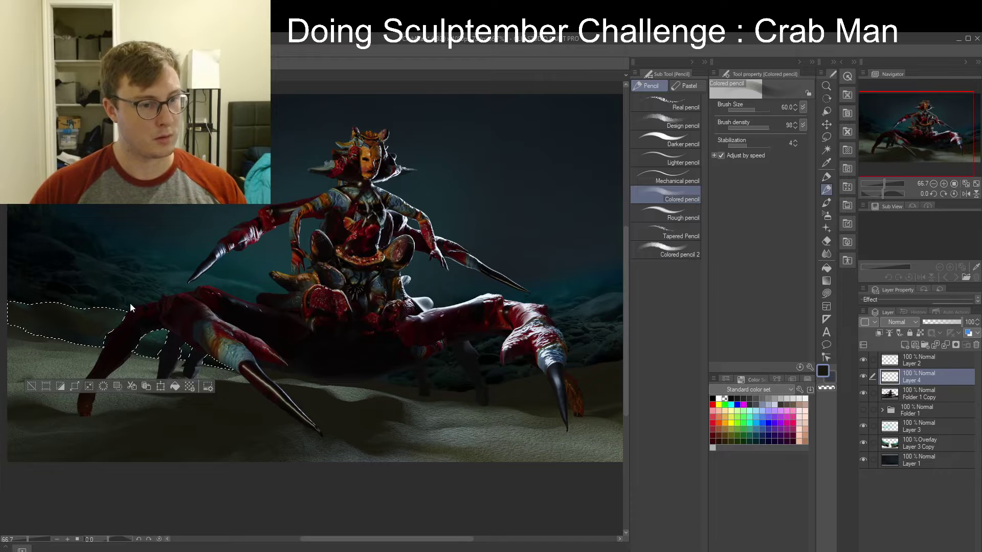
pyautogui.hotkey('ctrl', 'd')
pyautogui.hotkey('ctrl', 'z')
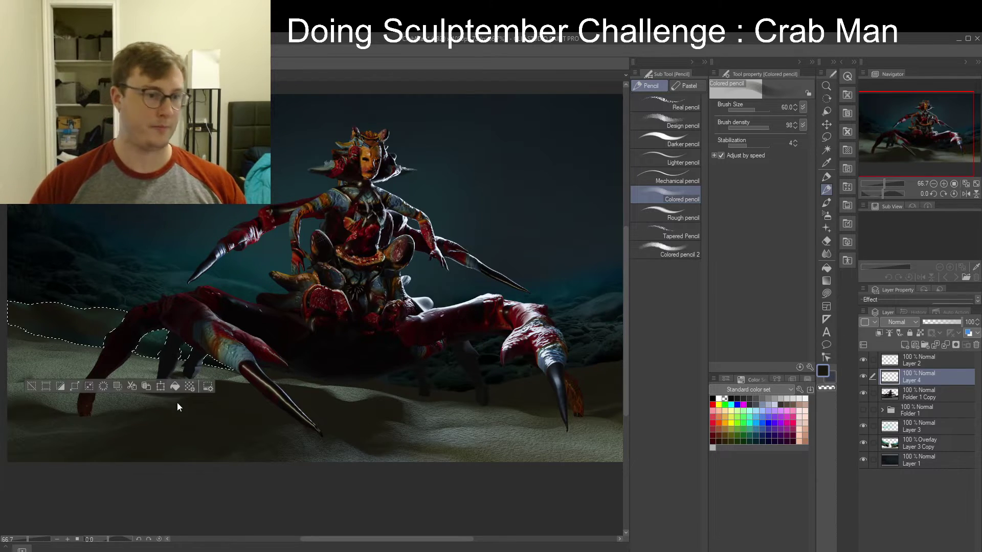
# Sample a grey-green tone from the area between the crab's left legs and clear the sand selection
pyautogui.keyDown('alt'); pyautogui.click(144, 355); pyautogui.keyUp('alt')
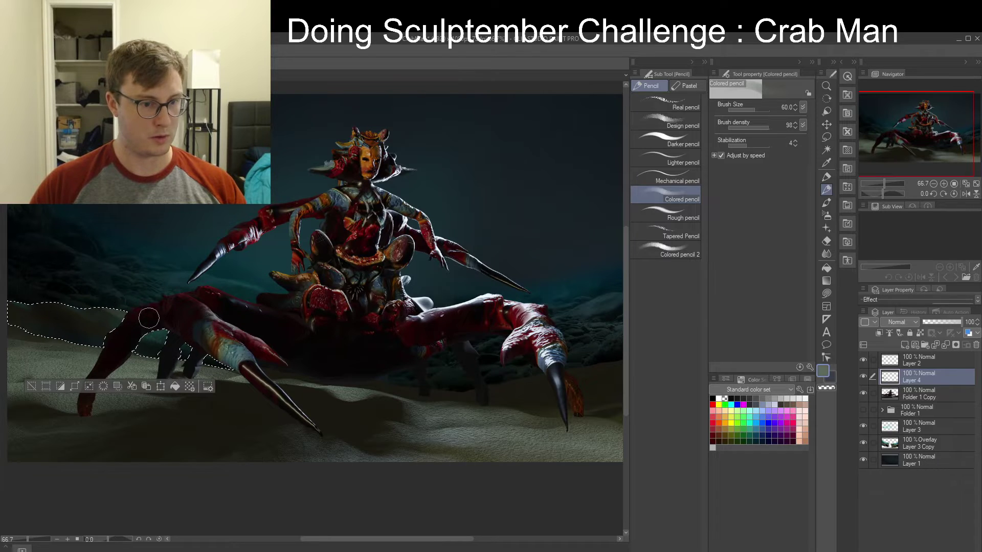
pyautogui.hotkey('ctrl', 'd')
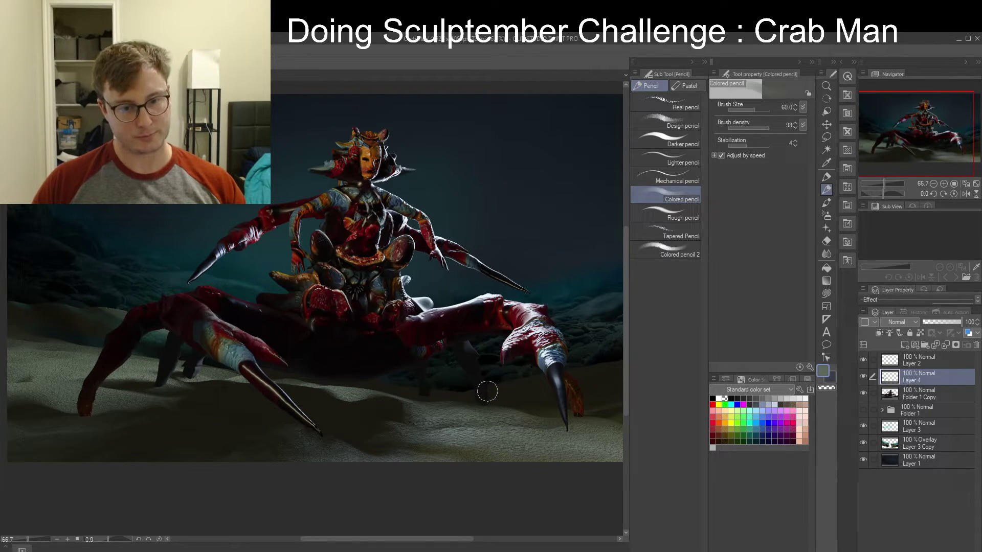
pyautogui.moveTo(487, 395); pyautogui.dragTo(461, 353)
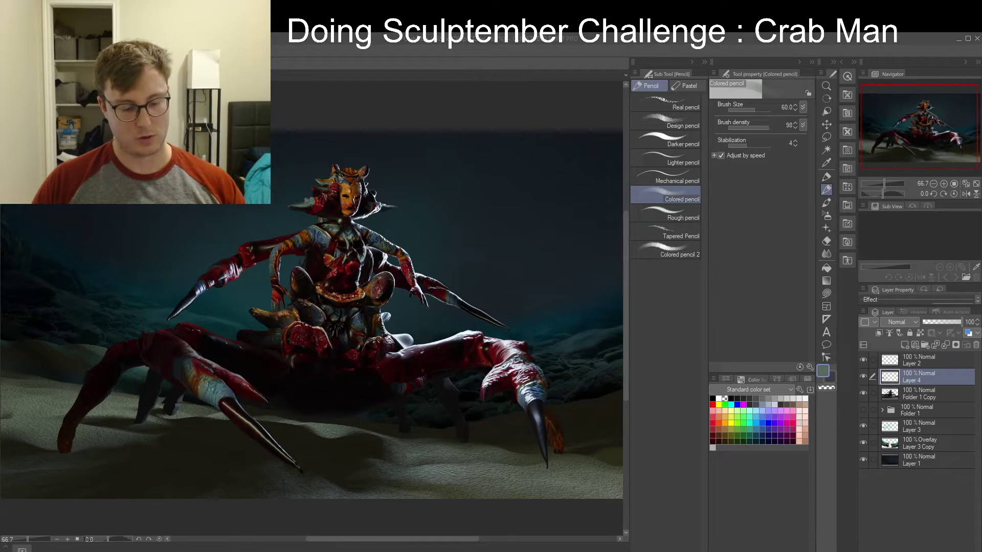
# Paste the underwater rock photo as a new layer and move it down to the canvas's lower-left corner
pyautogui.hotkey('ctrl', 'v')
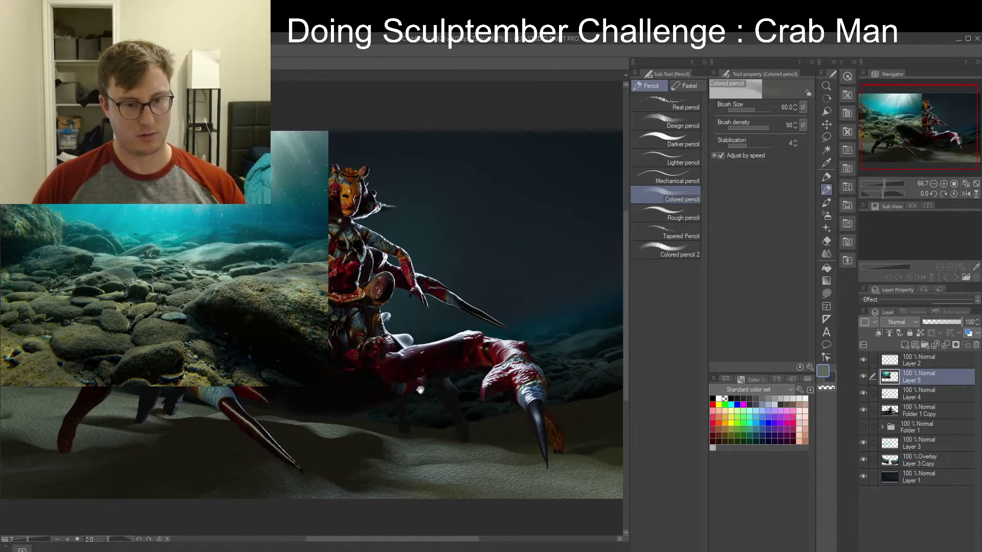
pyautogui.moveTo(337, 402); pyautogui.dragTo(422, 290)
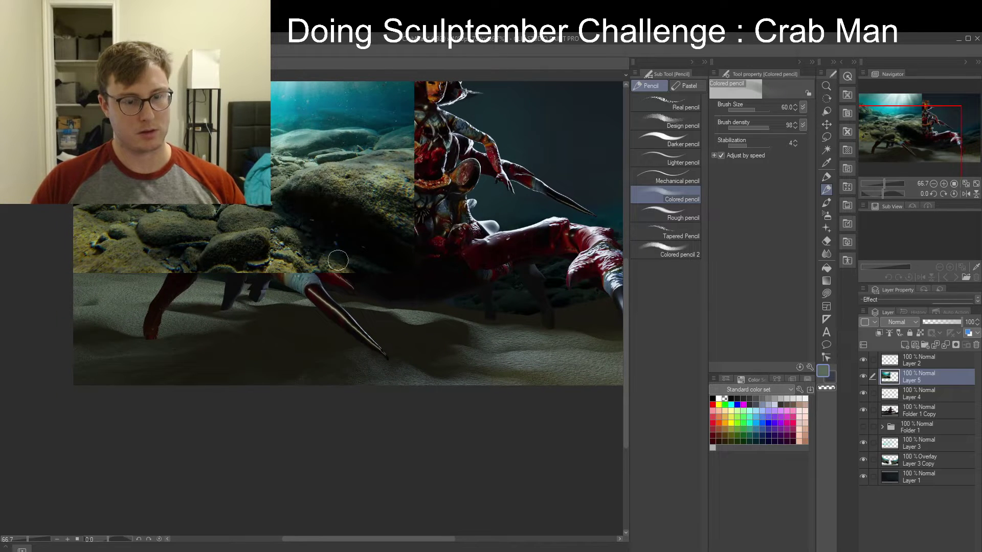
pyautogui.hotkey('ctrl', 't')
pyautogui.moveTo(341, 224)
pyautogui.mouseDown()
pyautogui.moveTo(307, 339)
pyautogui.moveTo(319, 319)
pyautogui.moveTo(365, 343)
pyautogui.mouseUp()
pyautogui.press('Return')
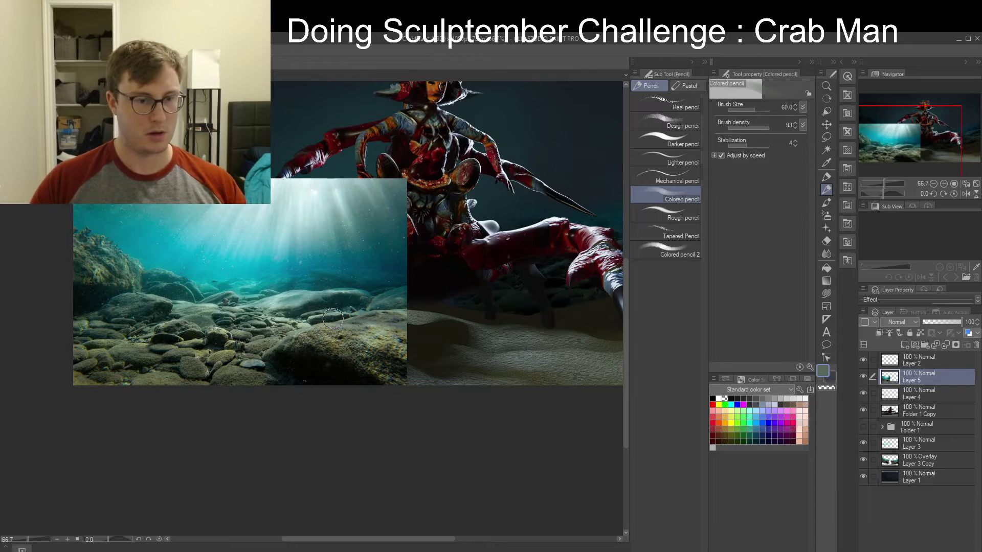
# Erase the pasted photo's upper water area with the Soft eraser at size 500, and reduce the eraser to 120
pyautogui.press('e')
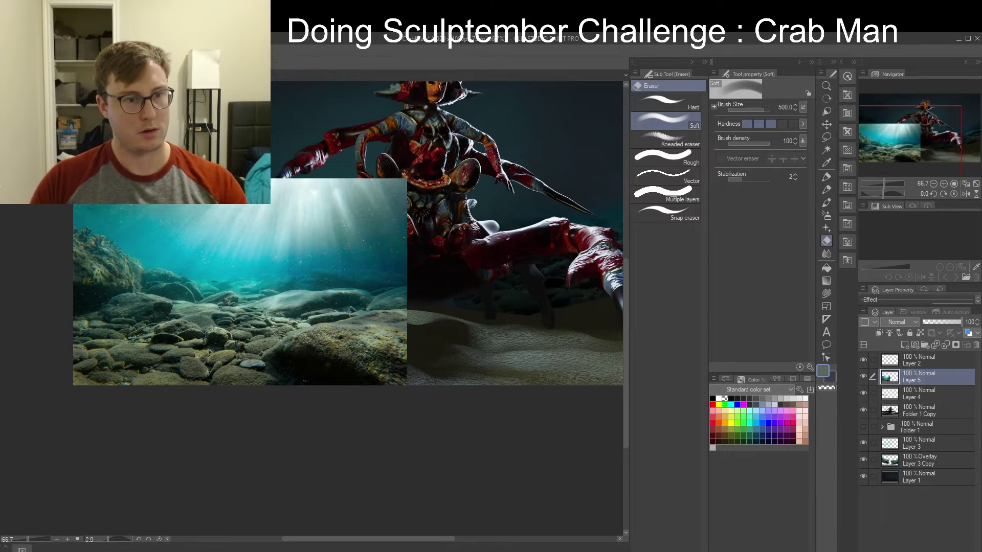
pyautogui.moveTo(169, 148)
pyautogui.mouseDown()
pyautogui.moveTo(123, 156)
pyautogui.moveTo(215, 189)
pyautogui.moveTo(154, 187)
pyautogui.moveTo(384, 193)
pyautogui.moveTo(287, 215)
pyautogui.moveTo(307, 194)
pyautogui.moveTo(123, 146)
pyautogui.moveTo(208, 219)
pyautogui.moveTo(340, 208)
pyautogui.moveTo(450, 230)
pyautogui.moveTo(255, 245)
pyautogui.moveTo(171, 225)
pyautogui.moveTo(149, 197)
pyautogui.moveTo(169, 202)
pyautogui.mouseUp()
pyautogui.press('[')
pyautogui.press('[')
pyautogui.press('[')
pyautogui.press('[')
pyautogui.press('[')
pyautogui.press('[')
pyautogui.press('[')
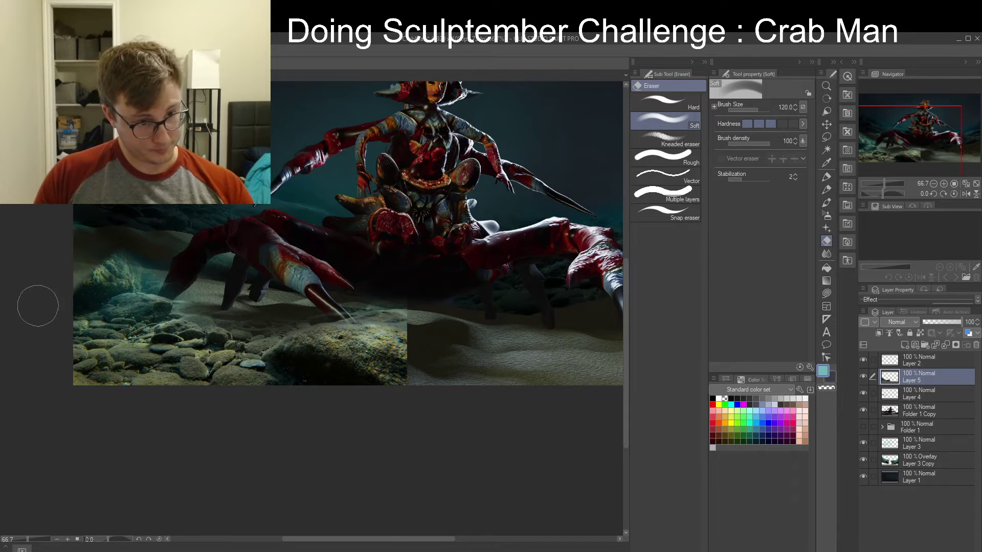
# Erase the rock photo's remaining teal upper patch and its hard inner edge with the Soft eraser at size 120
pyautogui.moveTo(38, 307)
pyautogui.mouseDown()
pyautogui.moveTo(109, 260)
pyautogui.moveTo(68, 292)
pyautogui.moveTo(118, 266)
pyautogui.moveTo(99, 284)
pyautogui.mouseUp()
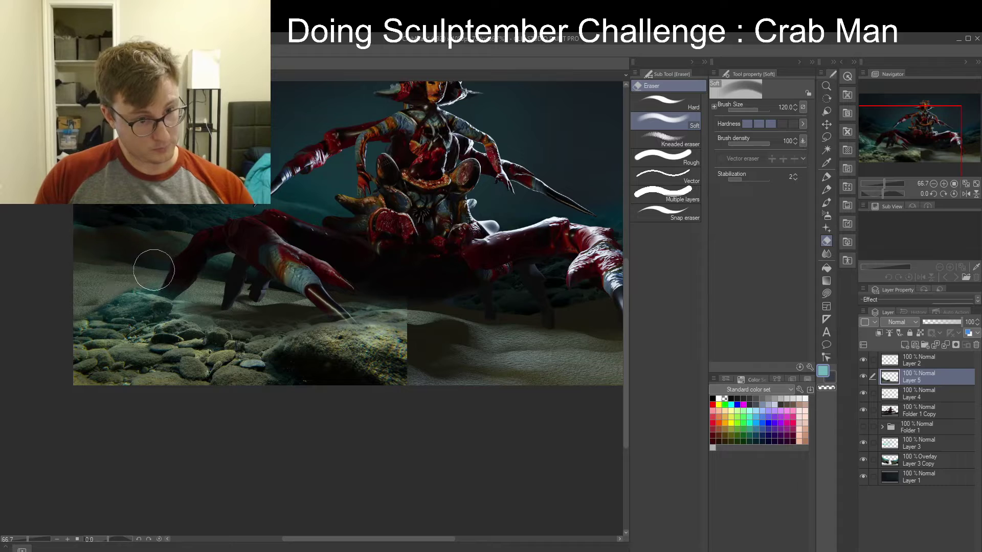
pyautogui.moveTo(416, 293)
pyautogui.mouseDown()
pyautogui.moveTo(429, 397)
pyautogui.moveTo(344, 304)
pyautogui.moveTo(391, 345)
pyautogui.moveTo(309, 346)
pyautogui.moveTo(384, 377)
pyautogui.moveTo(293, 358)
pyautogui.moveTo(344, 385)
pyautogui.moveTo(309, 337)
pyautogui.mouseUp()
pyautogui.moveTo(439, 280); pyautogui.dragTo(377, 290, button='middle')
pyautogui.moveTo(377, 290); pyautogui.dragTo(351, 302)
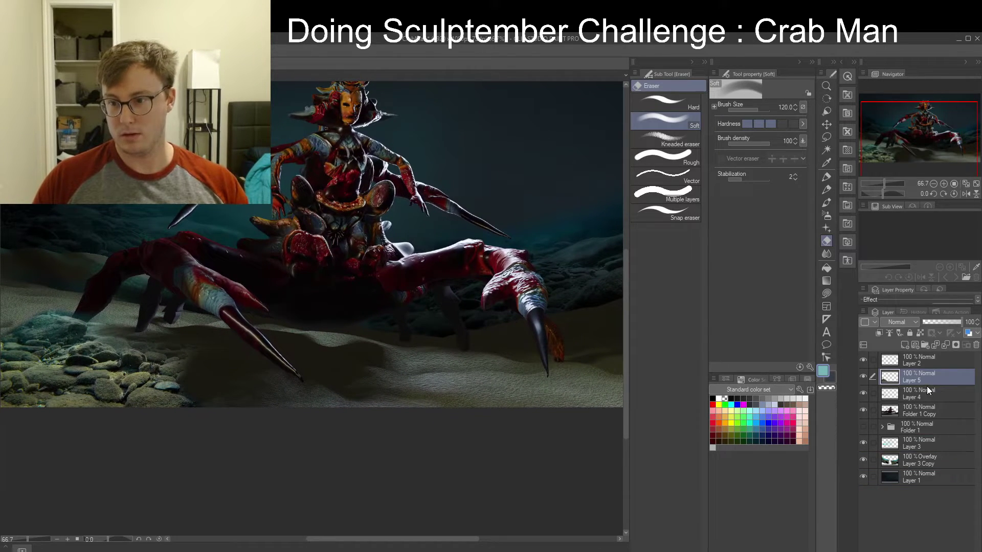
# Duplicate the rock photo layer, move the copy to the canvas's lower-right corner, and erase along its edge with the Soft eraser
pyautogui.hotkey('ctrl', 'c')
pyautogui.hotkey('ctrl', 'v')
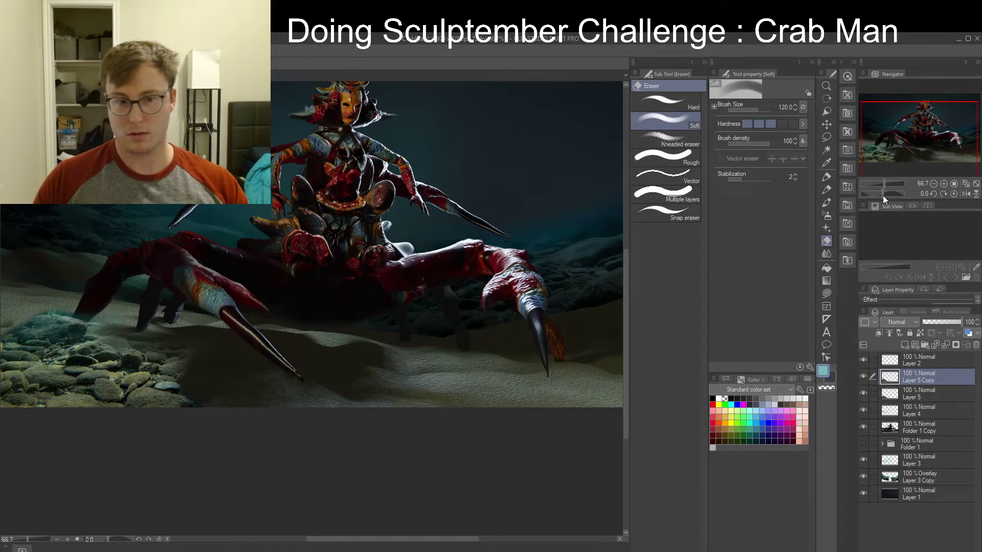
pyautogui.hotkey('ctrl', 't')
pyautogui.moveTo(141, 392)
pyautogui.mouseDown()
pyautogui.moveTo(481, 401)
pyautogui.moveTo(447, 404)
pyautogui.moveTo(356, 398)
pyautogui.moveTo(519, 390)
pyautogui.moveTo(526, 398)
pyautogui.moveTo(513, 377)
pyautogui.mouseUp()
pyautogui.press('Return')
pyautogui.moveTo(371, 218)
pyautogui.mouseDown()
pyautogui.moveTo(379, 312)
pyautogui.moveTo(362, 346)
pyautogui.moveTo(355, 406)
pyautogui.mouseUp()
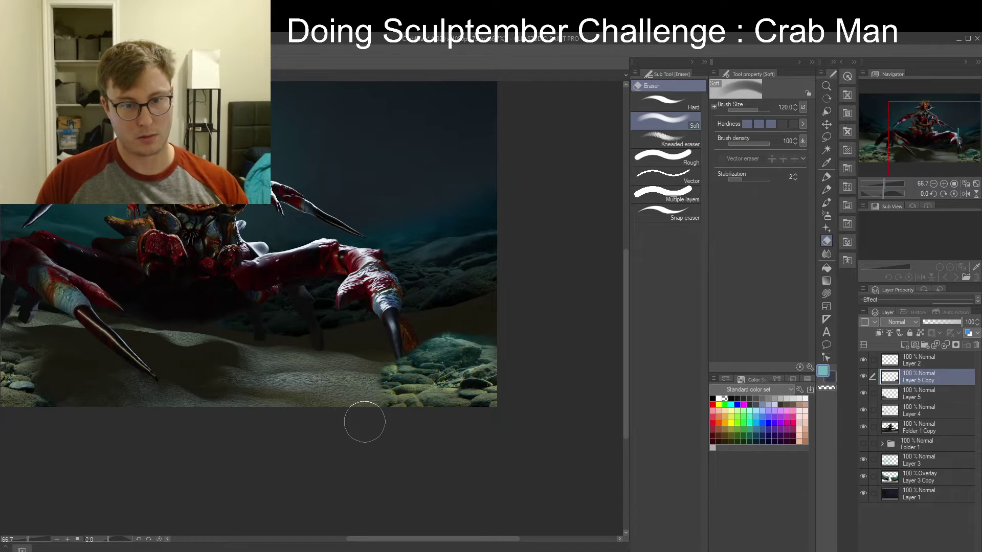
pyautogui.moveTo(237, 407); pyautogui.dragTo(364, 382, button='middle')
pyautogui.moveTo(310, 362); pyautogui.dragTo(328, 410, button='middle')
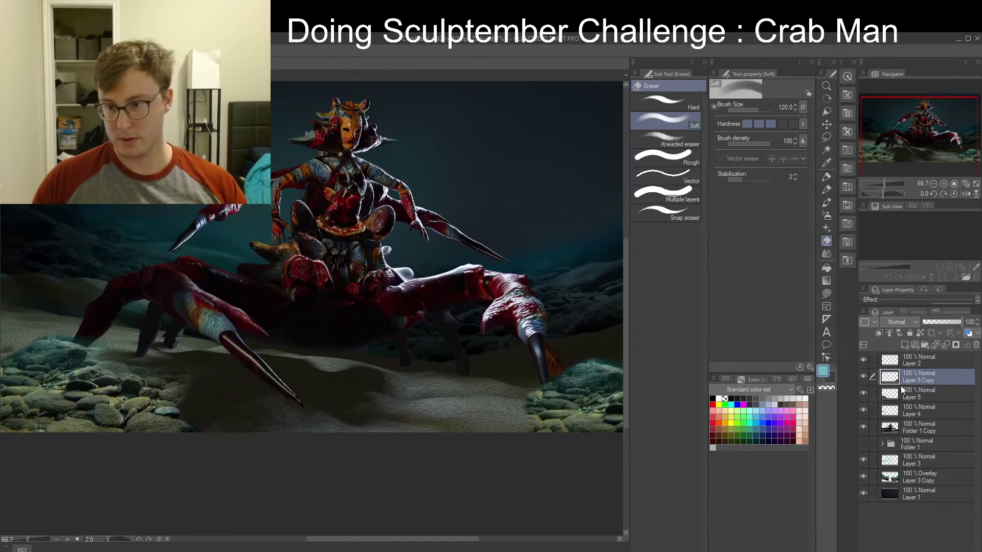
# Merge the two rock photo layers and set the merged layer's blending mode to Soft light
pyautogui.keyDown('ctrl'); pyautogui.click(916, 394); pyautogui.keyUp('ctrl')
pyautogui.click(905, 345)
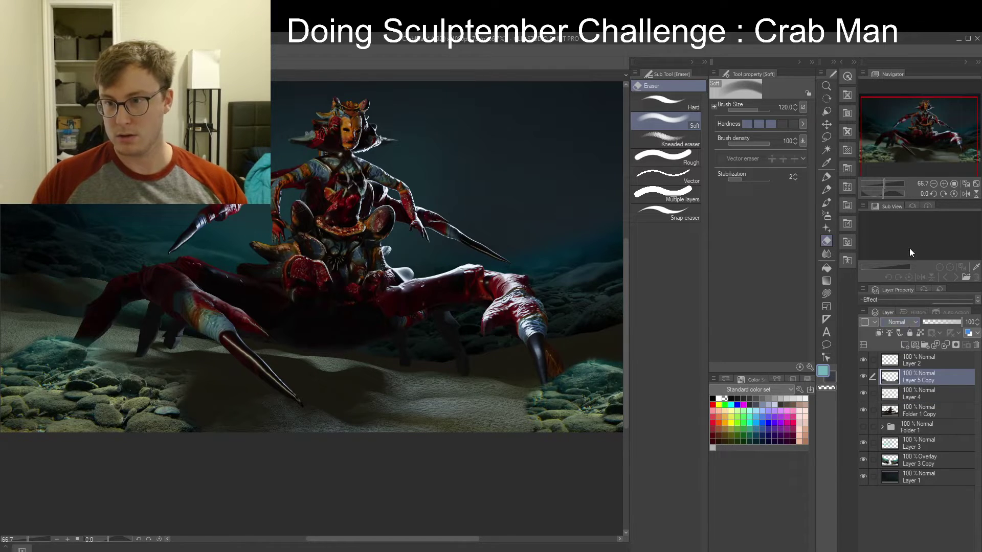
pyautogui.click(896, 167)
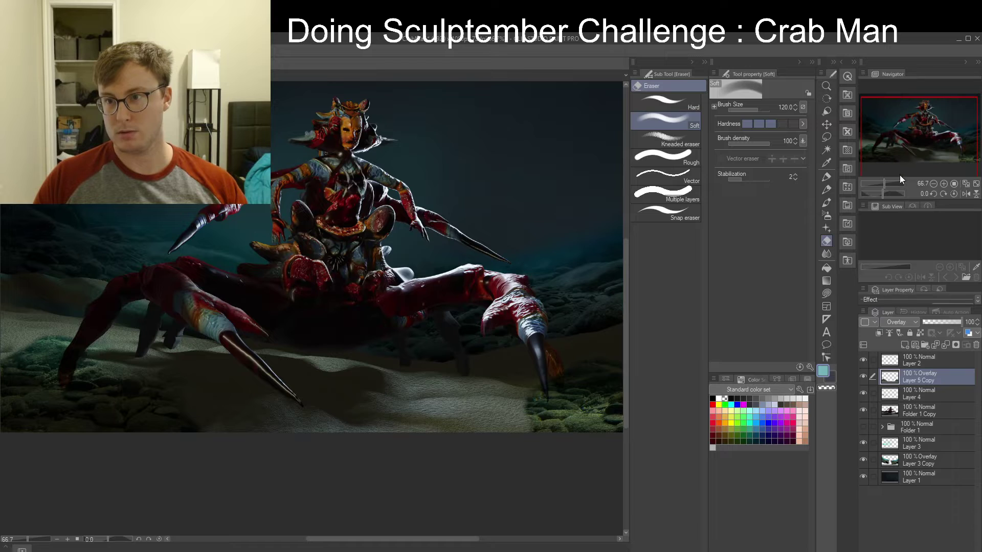
pyautogui.hotkey('shift', 'alt', 'f')
# Erase the rock layer over the crab's outer left leg with the Soft eraser at up to size 170, and reduce the eraser to 17
pyautogui.moveTo(175, 382); pyautogui.dragTo(290, 331, button='middle')
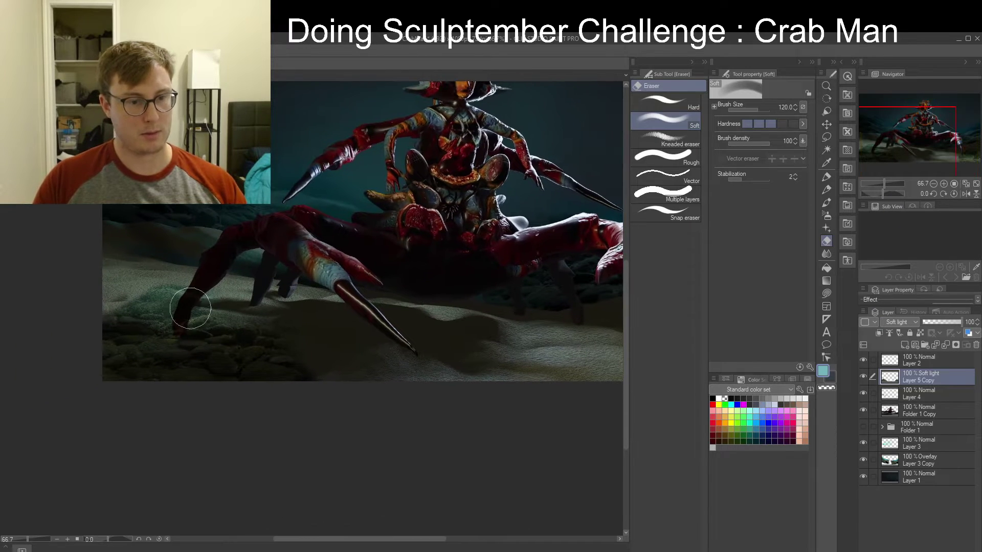
pyautogui.press(']')
pyautogui.moveTo(186, 319); pyautogui.dragTo(186, 326)
pyautogui.press(']')
pyautogui.press(']')
pyautogui.moveTo(149, 291); pyautogui.dragTo(191, 285)
pyautogui.press('[')
pyautogui.press('[')
pyautogui.press('[')
pyautogui.press('[')
pyautogui.press('[')
pyautogui.press('[')
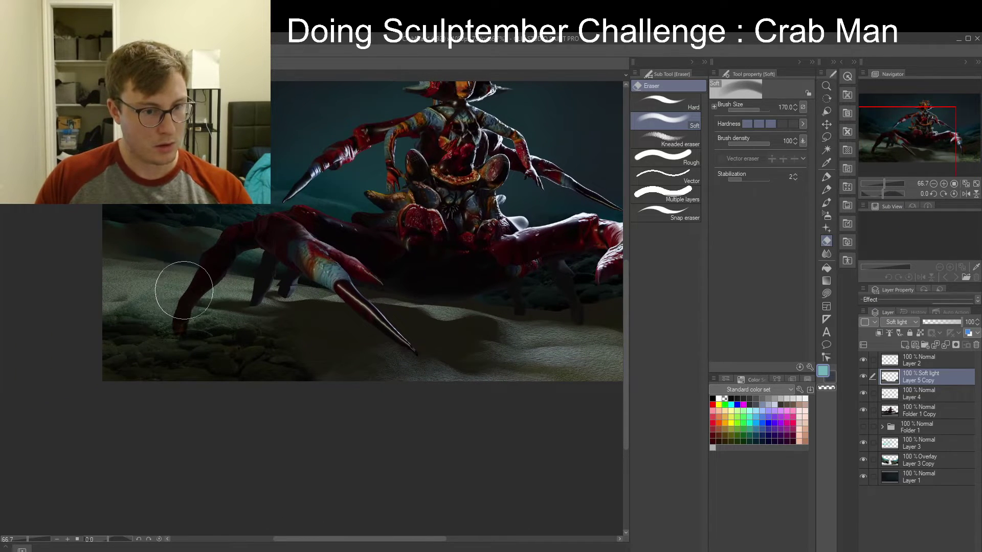
pyautogui.press('[')
pyautogui.press('[')
pyautogui.press('[')
pyautogui.press('[')
pyautogui.press('[')
pyautogui.press('[')
pyautogui.press('[')
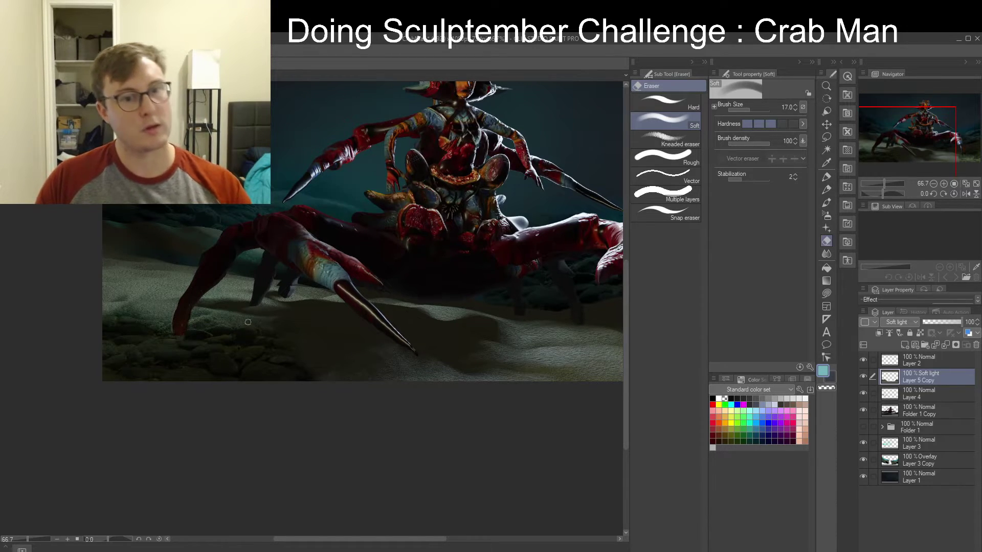
pyautogui.moveTo(471, 246); pyautogui.dragTo(372, 335, button='middle')
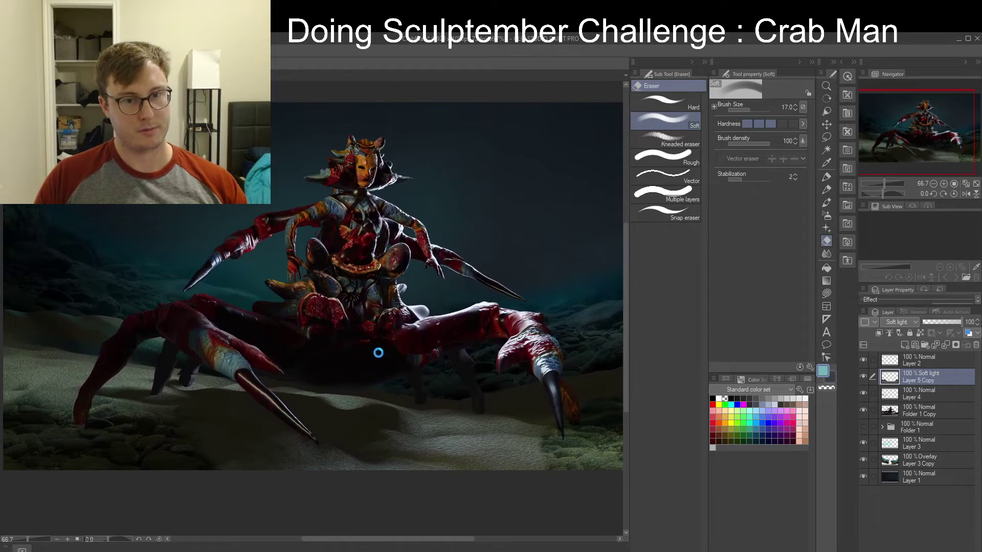
pyautogui.moveTo(441, 287); pyautogui.dragTo(416, 291, button='middle')
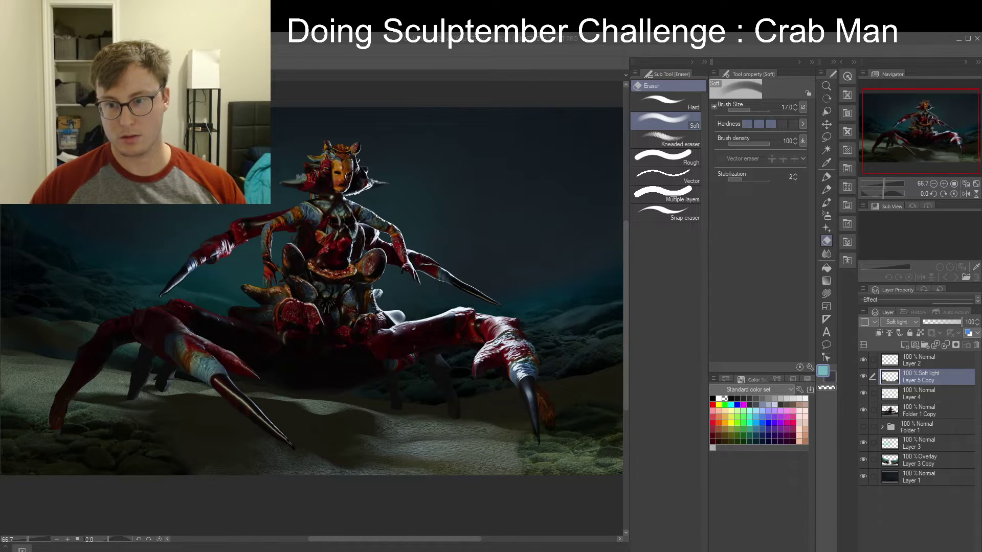
# Paste the turquoise underwater photo as a new layer and stretch only its width to 246 so it spans the canvas
pyautogui.hotkey('ctrl', 'v')
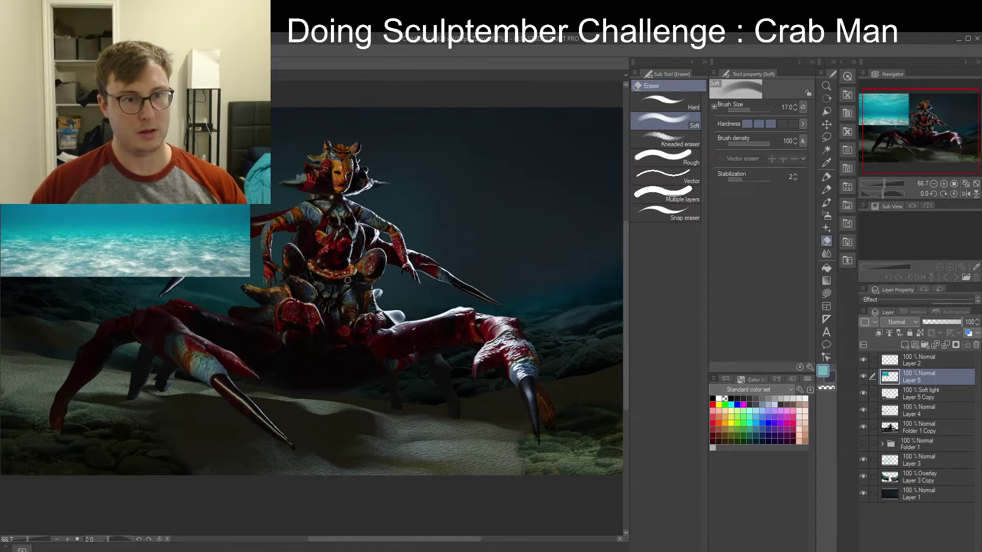
pyautogui.hotkey('ctrl', 't')
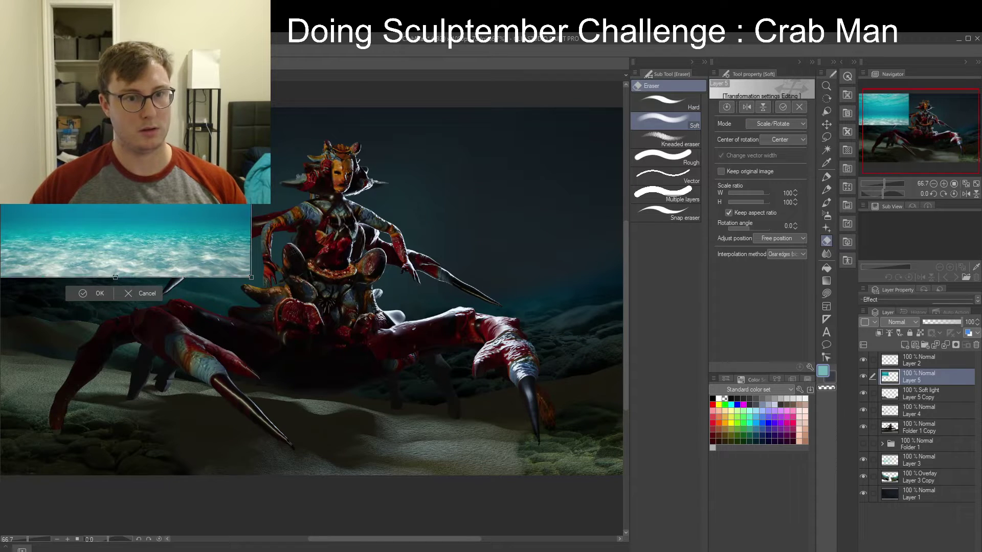
pyautogui.moveTo(251, 277); pyautogui.dragTo(555, 372)
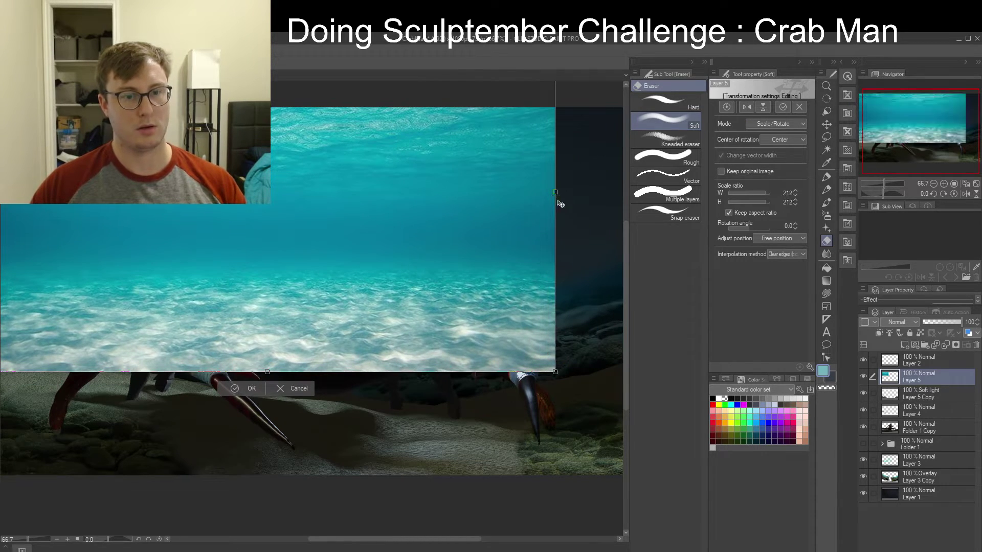
pyautogui.hotkey('ctrl', 'z')
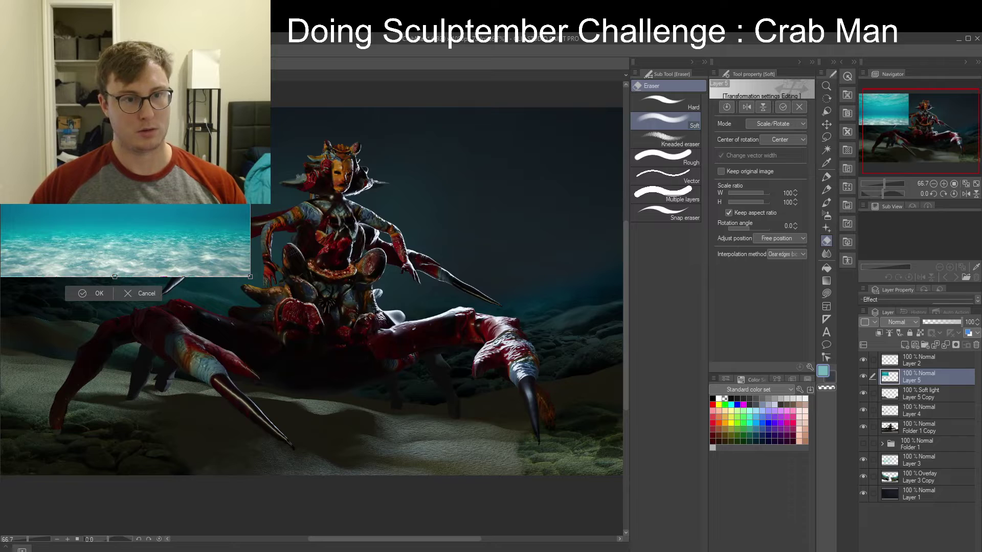
pyautogui.moveTo(250, 192); pyautogui.dragTo(645, 192)
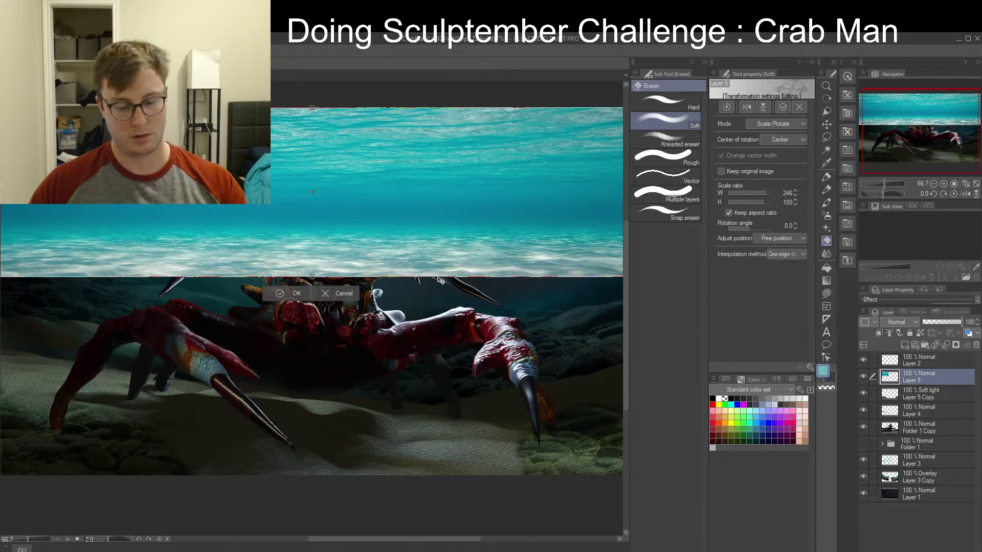
pyautogui.press('Return')
# Move the turquoise photo layer behind the crab figure's layer and set its blending mode to Soft light
pyautogui.moveTo(931, 376); pyautogui.dragTo(928, 434)
pyautogui.moveTo(363, 305); pyautogui.dragTo(399, 315, button='middle')
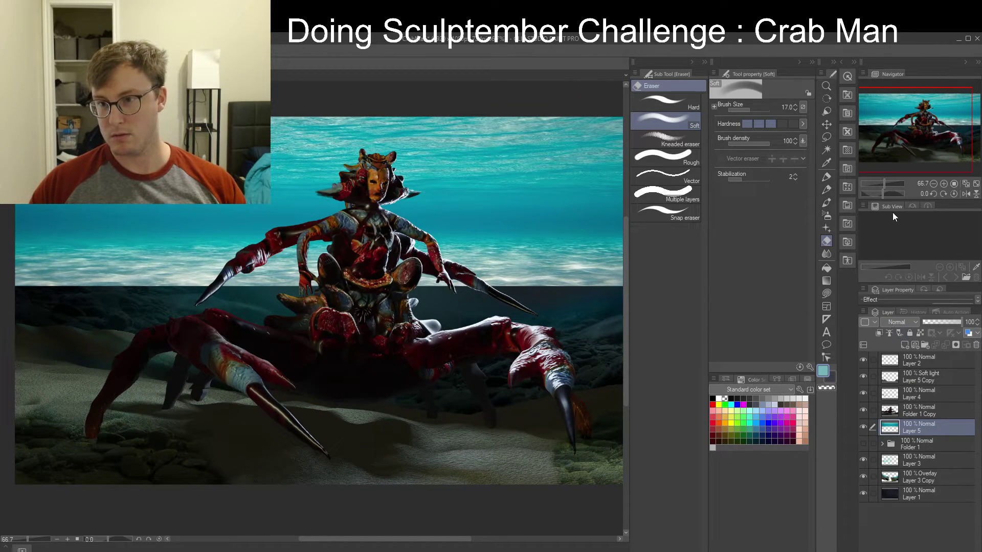
pyautogui.click(894, 176)
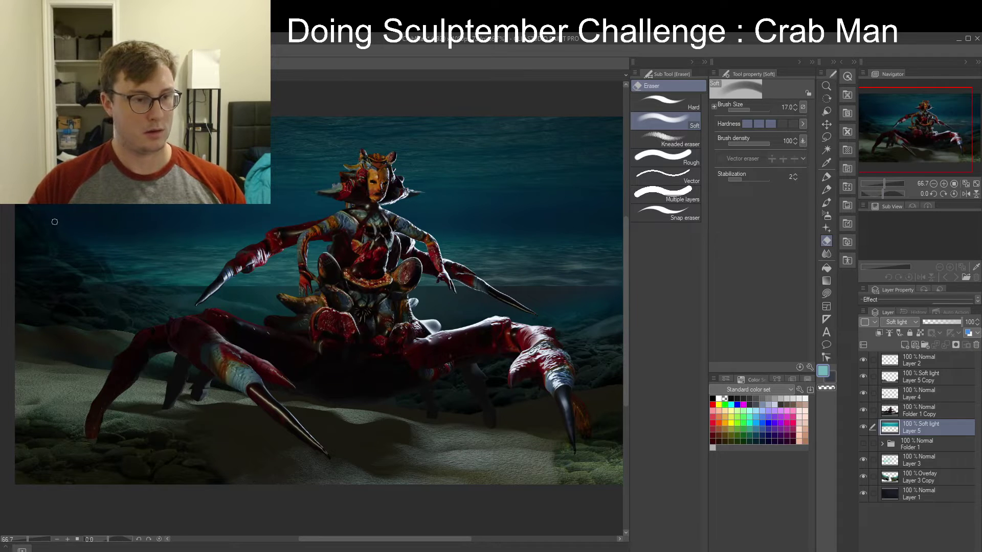
# Erase the turquoise photo's hard lower edge on both sides of the crab with the Soft eraser at size 500
pyautogui.press(']')
pyautogui.press(']')
pyautogui.press(']')
pyautogui.press(']')
pyautogui.press(']')
pyautogui.press(']')
pyautogui.press(']')
pyautogui.press(']')
pyautogui.press(']')
pyautogui.press(']')
pyautogui.press(']')
pyautogui.press(']')
pyautogui.press(']')
pyautogui.press(']')
pyautogui.press(']')
pyautogui.press(']')
pyautogui.press(']')
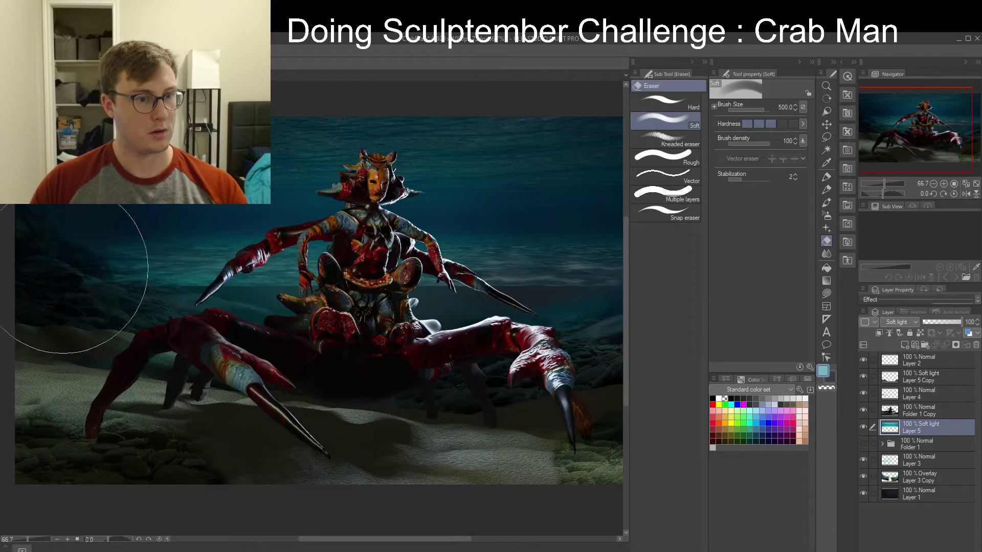
pyautogui.moveTo(63, 269); pyautogui.dragTo(137, 324)
pyautogui.moveTo(460, 315); pyautogui.dragTo(504, 329)
pyautogui.moveTo(434, 357); pyautogui.dragTo(290, 359, button='middle')
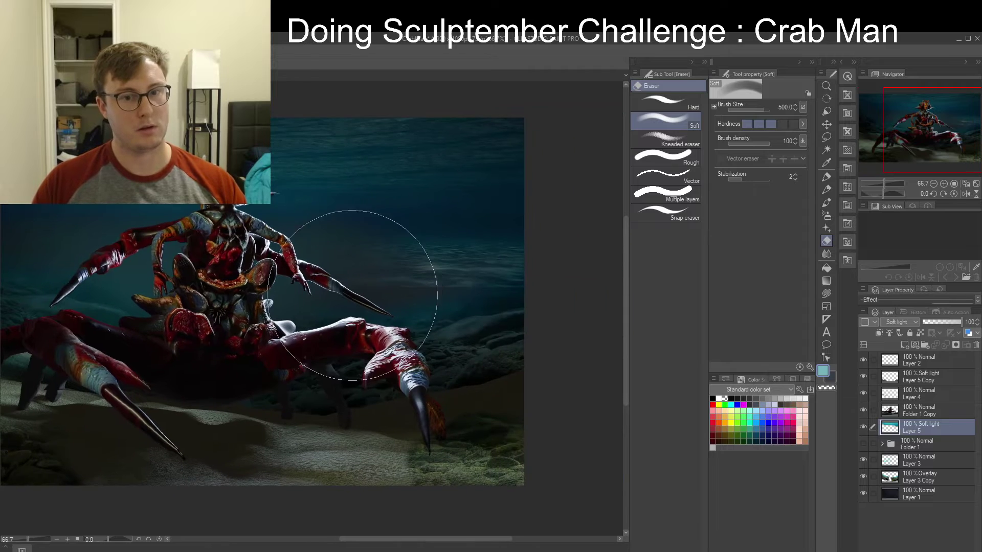
pyautogui.moveTo(358, 293)
pyautogui.mouseDown()
pyautogui.moveTo(492, 330)
pyautogui.moveTo(606, 326)
pyautogui.moveTo(590, 320)
pyautogui.mouseUp()
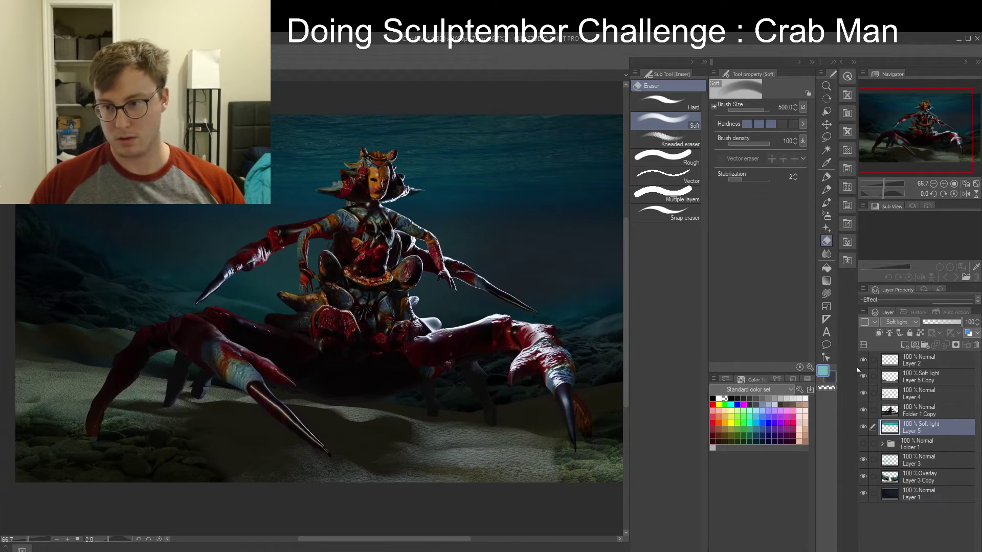
# Save the illustration and erase more of the turquoise water photo beside the crab figure's upper body
pyautogui.hotkey('ctrl', 's')
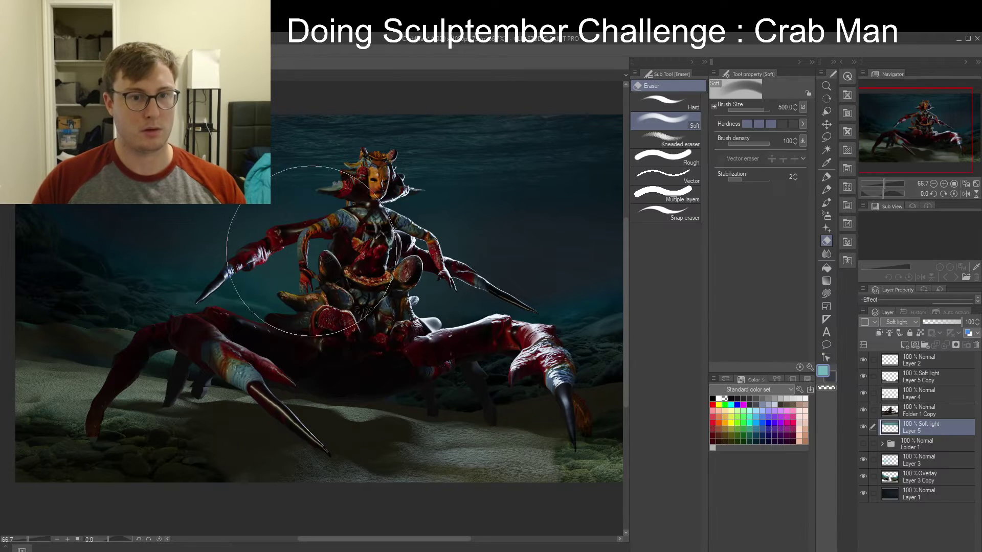
pyautogui.moveTo(307, 267); pyautogui.dragTo(345, 310, button='middle')
pyautogui.moveTo(382, 265); pyautogui.dragTo(228, 239, button='middle')
pyautogui.moveTo(375, 225)
pyautogui.mouseDown()
pyautogui.moveTo(248, 211)
pyautogui.moveTo(384, 189)
pyautogui.mouseUp()
pyautogui.moveTo(325, 316)
pyautogui.mouseDown(button='middle')
pyautogui.moveTo(413, 259)
pyautogui.moveTo(445, 261)
pyautogui.moveTo(405, 299)
pyautogui.mouseUp(button='middle')
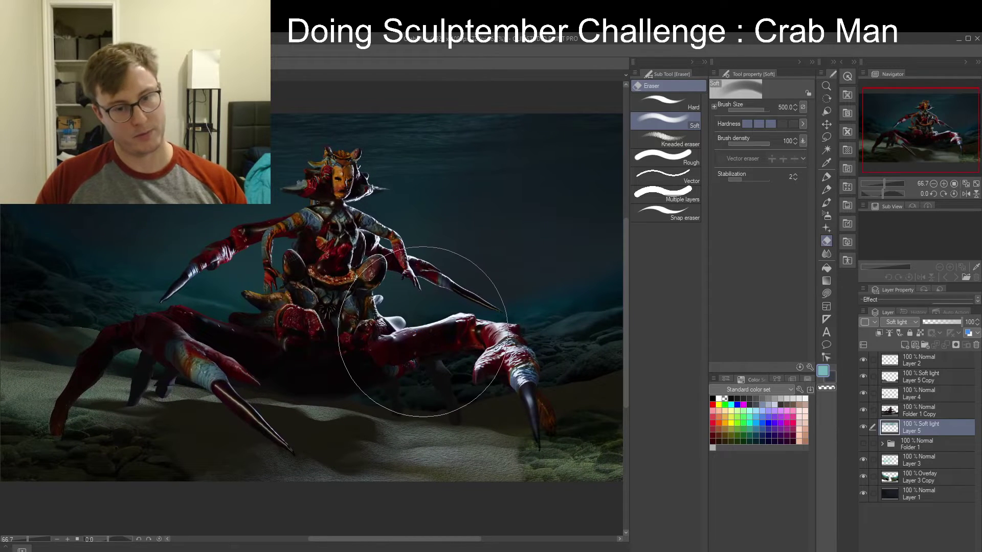
pyautogui.moveTo(378, 372); pyautogui.dragTo(412, 351, button='middle')
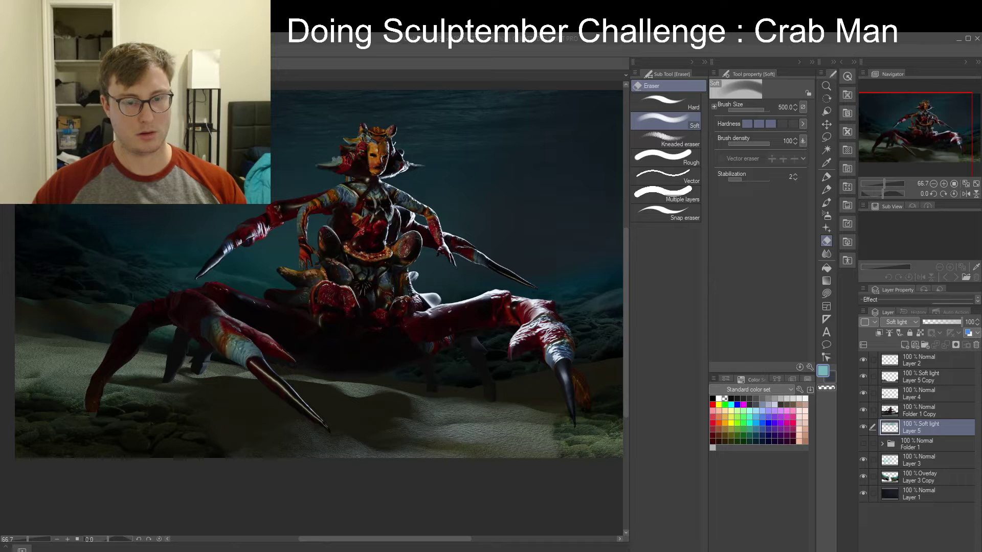
# Fill the empty top layer, Layer 2, with the current teal and lower its opacity to 30%
pyautogui.click(918, 359)
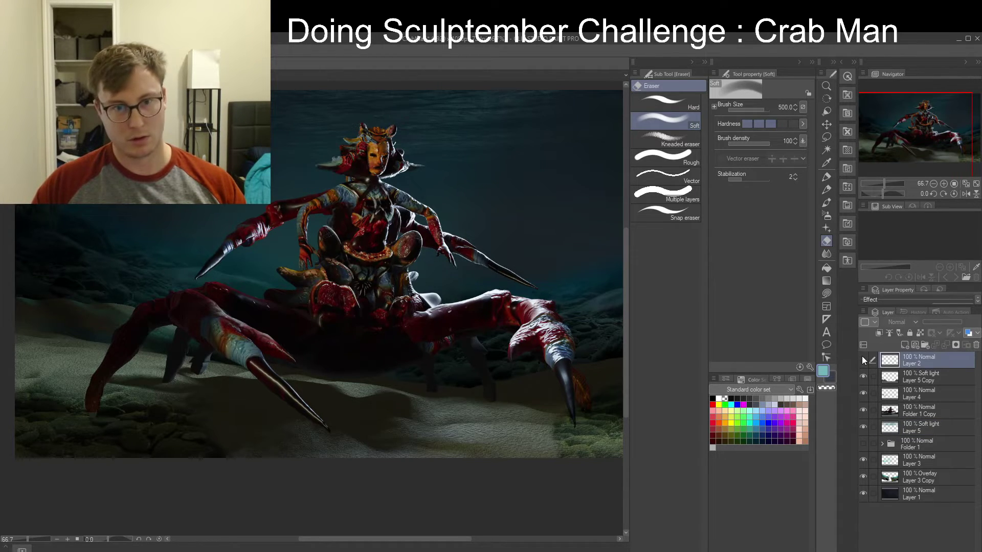
pyautogui.press('g')
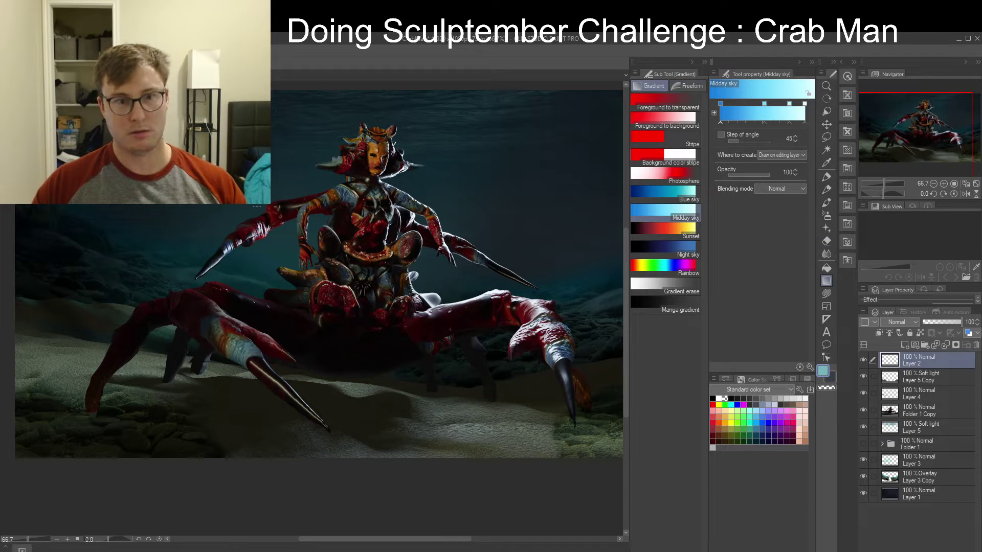
pyautogui.press('g')
pyautogui.click(258, 205)
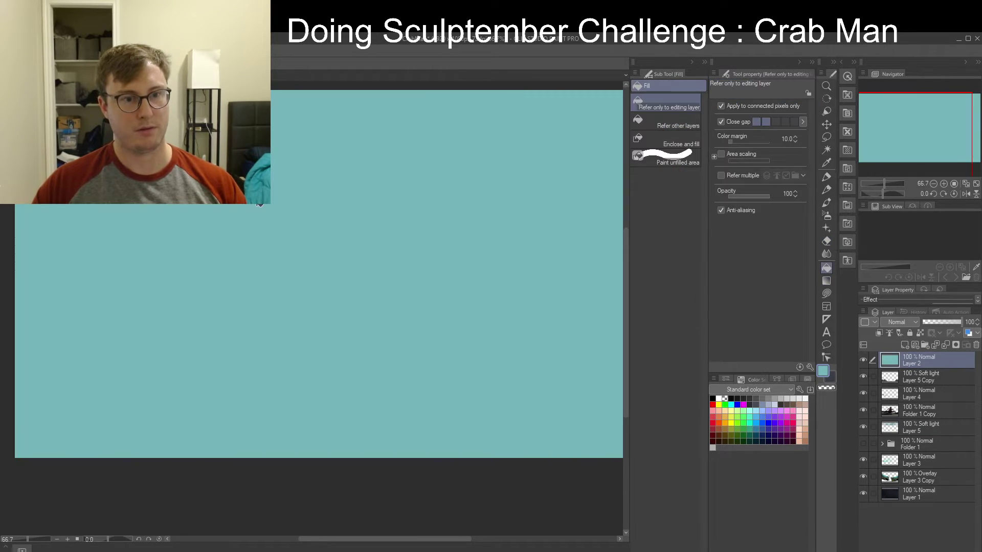
pyautogui.moveTo(940, 320); pyautogui.dragTo(935, 320)
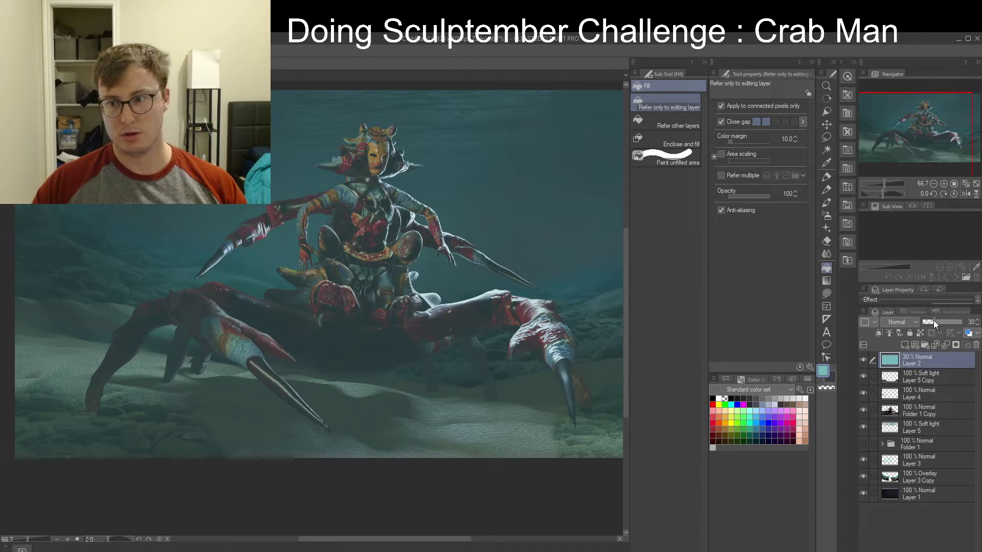
# Adjust the teal overlay's hue, saturation and luminosity to a darker, less saturated tone
pyautogui.hotkey('ctrl', 'u')
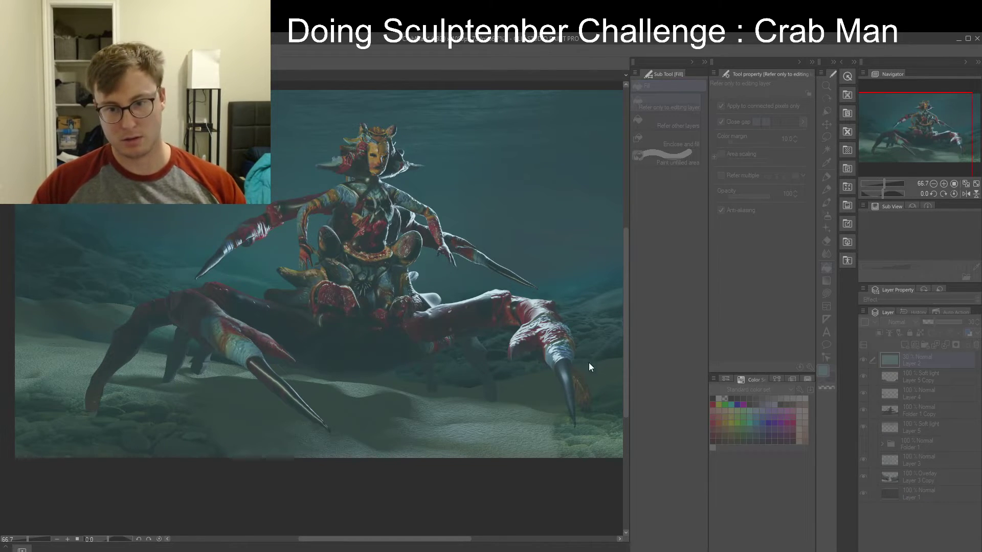
pyautogui.click(606, 395)
pyautogui.moveTo(587, 394); pyautogui.dragTo(619, 393)
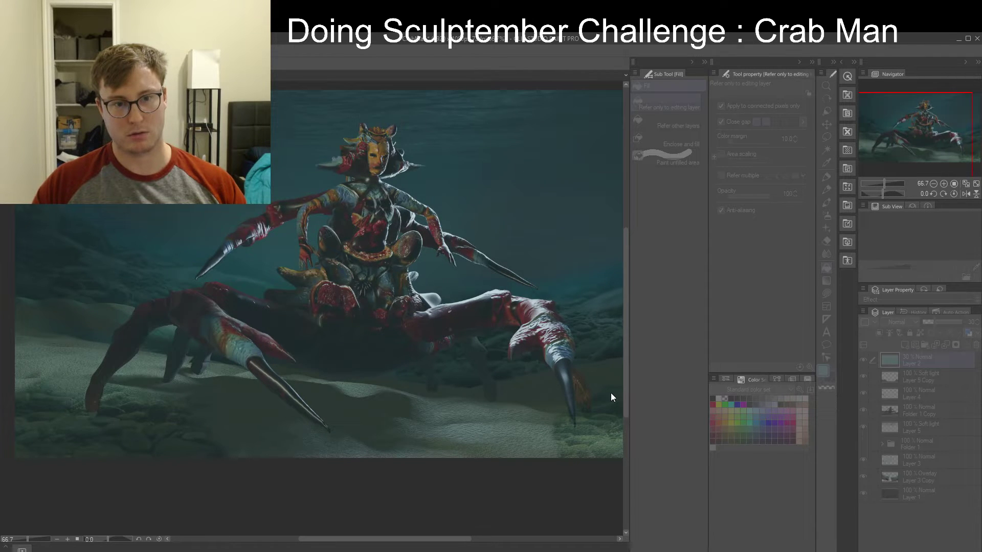
pyautogui.click(776, 331)
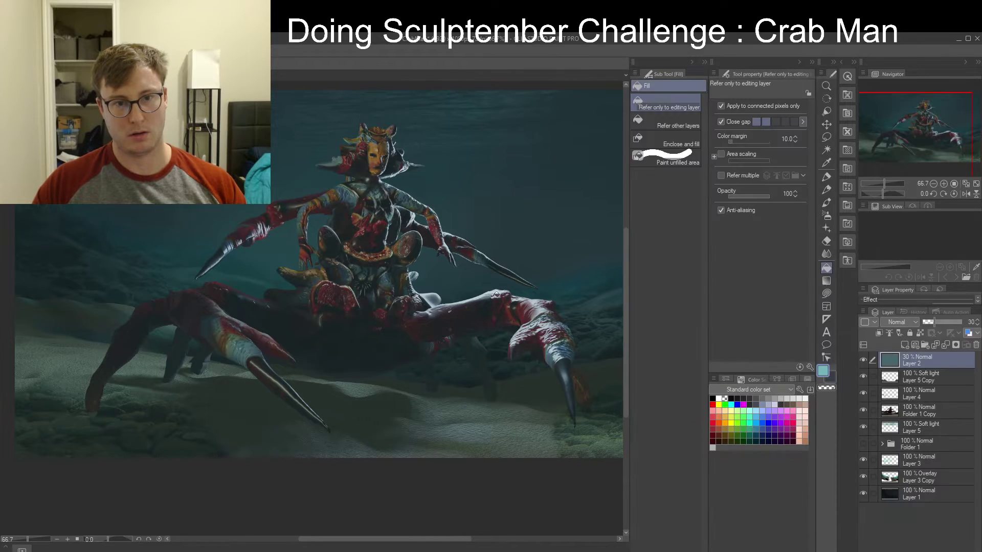
# Add a layer mask to Layer 2 and erase the teal overlay over the crab figure with the Soft eraser at size 500
pyautogui.press('e')
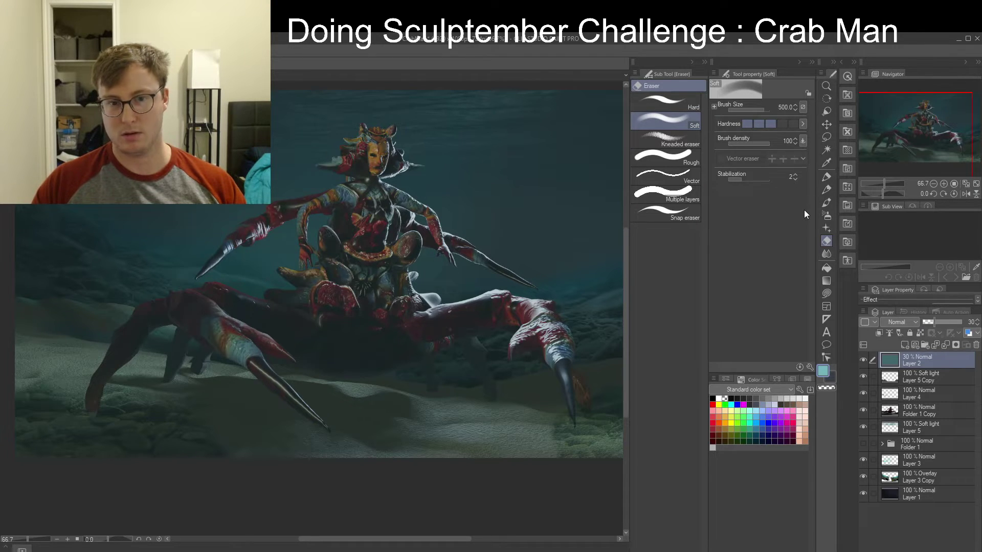
pyautogui.hotkey('ctrl', 'm')
pyautogui.click(204, 172)
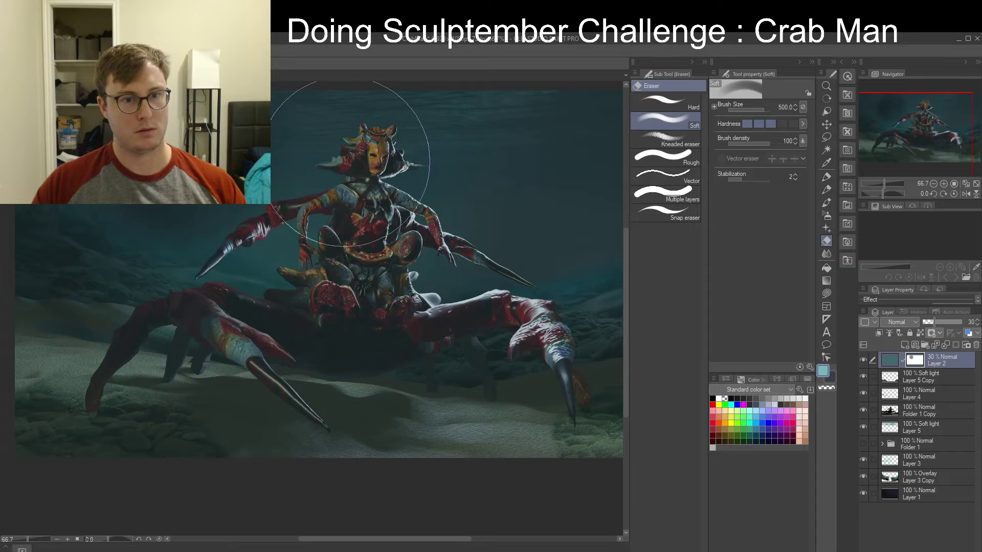
pyautogui.click(350, 163)
pyautogui.moveTo(357, 165); pyautogui.dragTo(382, 199, button='middle')
pyautogui.moveTo(97, 215); pyautogui.dragTo(313, 311)
pyautogui.moveTo(433, 338); pyautogui.dragTo(382, 317, button='middle')
pyautogui.moveTo(361, 293)
pyautogui.mouseDown()
pyautogui.moveTo(311, 321)
pyautogui.moveTo(306, 356)
pyautogui.moveTo(208, 340)
pyautogui.mouseUp()
pyautogui.moveTo(269, 369); pyautogui.dragTo(303, 388)
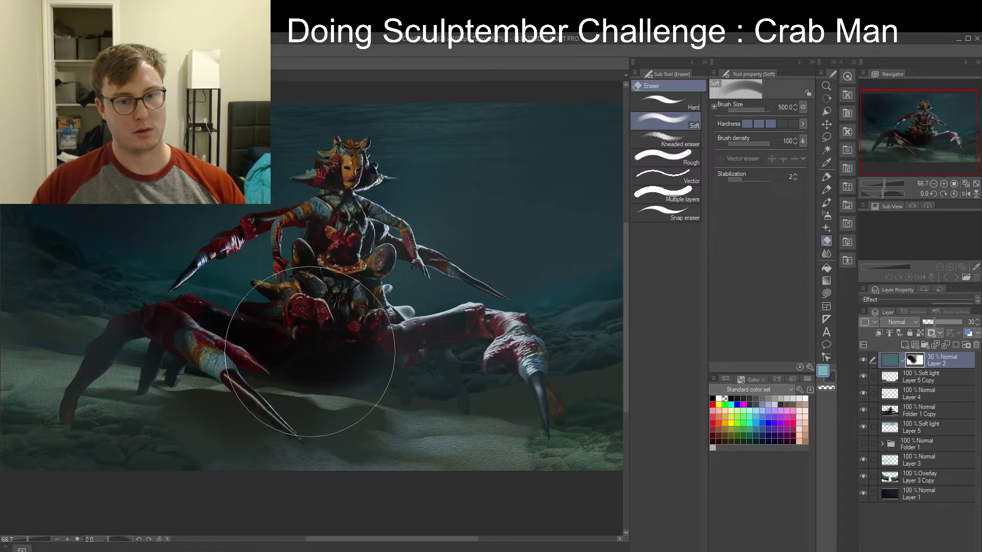
# Undo the last large eraser stroke and erase the teal overlay along the crab's front claw with the eraser at size 50
pyautogui.hotkey('ctrl', 'z')
pyautogui.press('[')
pyautogui.press('[')
pyautogui.press('[')
pyautogui.press('[')
pyautogui.press('[')
pyautogui.press('[')
pyautogui.press('[')
pyautogui.press('[')
pyautogui.press('[')
pyautogui.press('[')
pyautogui.press('[')
pyautogui.press('[')
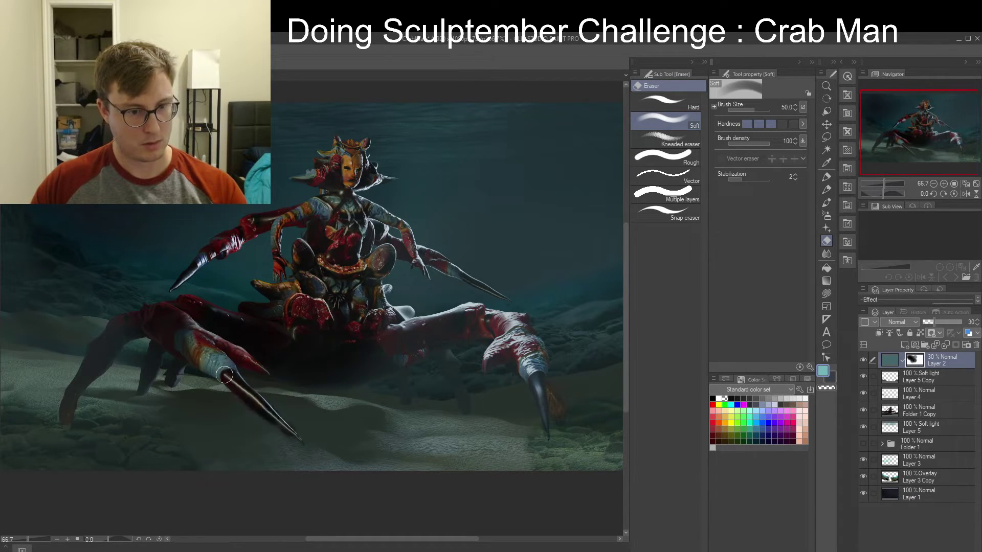
# Erase more teal overlay around the crab's legs and beside the figure's arm, enlarging the Soft eraser to 120 and 300
pyautogui.press(']')
pyautogui.press(']')
pyautogui.press(']')
pyautogui.press(']')
pyautogui.press(']')
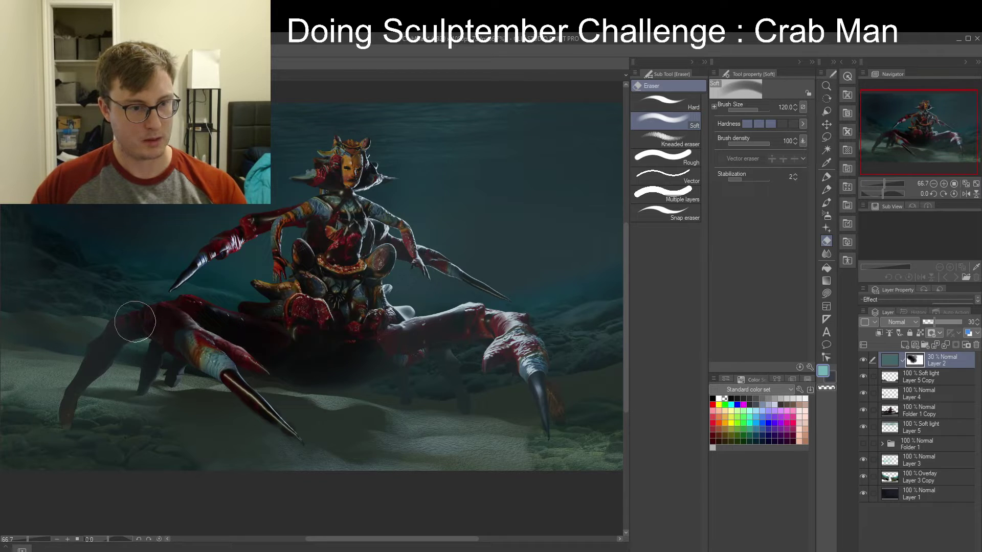
pyautogui.press(']')
pyautogui.press(']')
pyautogui.press(']')
pyautogui.moveTo(385, 273)
pyautogui.mouseDown()
pyautogui.moveTo(423, 291)
pyautogui.moveTo(429, 239)
pyautogui.mouseUp()
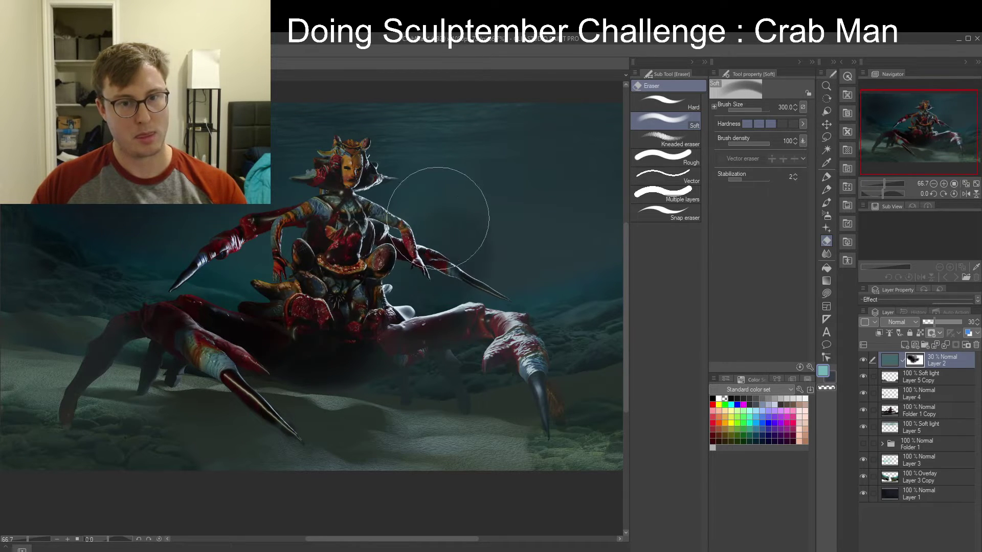
# Erase the teal overlay from the open water beside the figure at eraser size 600 and compare with Layer 2 hidden
pyautogui.press(']')
pyautogui.press(']')
pyautogui.press(']')
pyautogui.moveTo(463, 210); pyautogui.dragTo(492, 252)
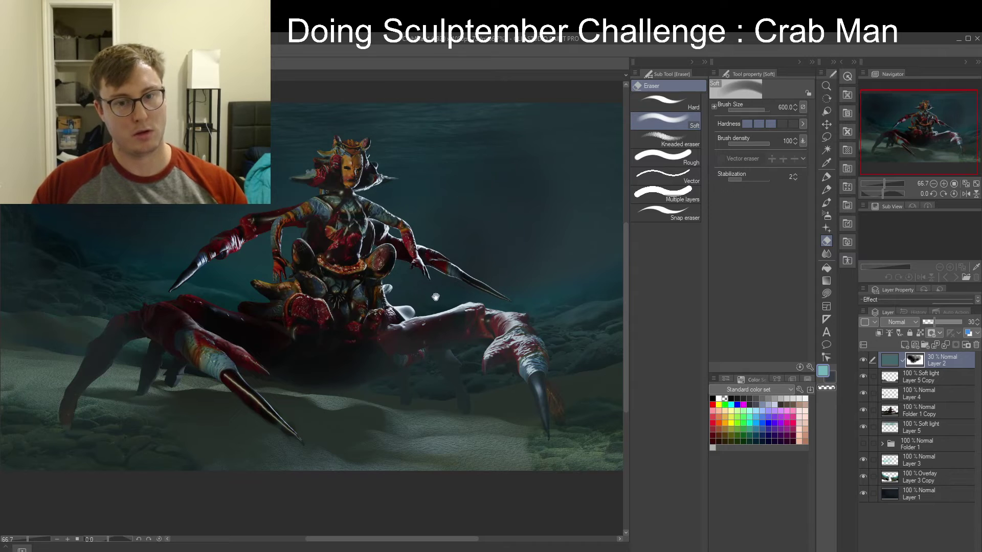
pyautogui.moveTo(434, 296); pyautogui.dragTo(366, 299, button='middle')
pyautogui.moveTo(495, 234); pyautogui.dragTo(502, 179)
pyautogui.moveTo(267, 286)
pyautogui.mouseDown(button='middle')
pyautogui.moveTo(407, 278)
pyautogui.moveTo(373, 276)
pyautogui.mouseUp(button='middle')
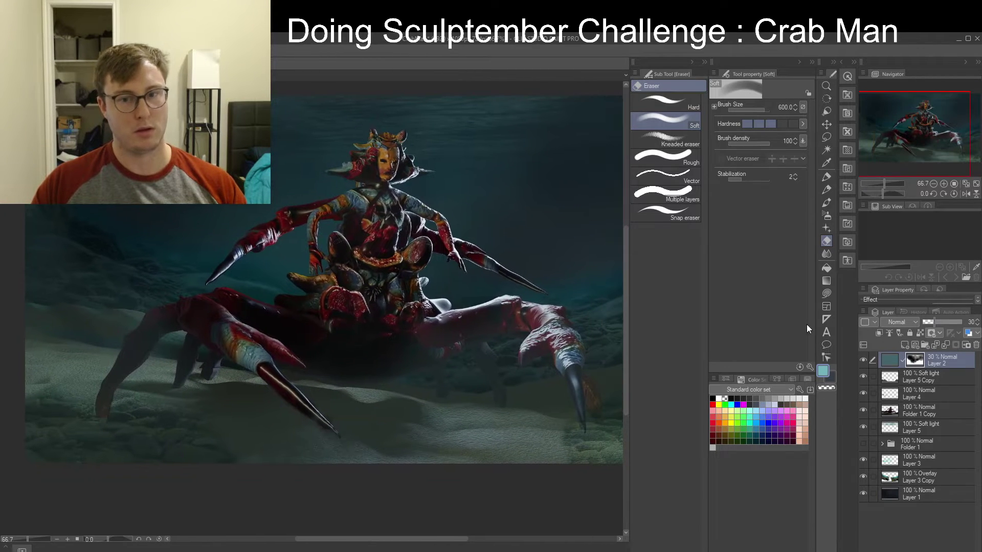
pyautogui.click(861, 361)
pyautogui.click(861, 361)
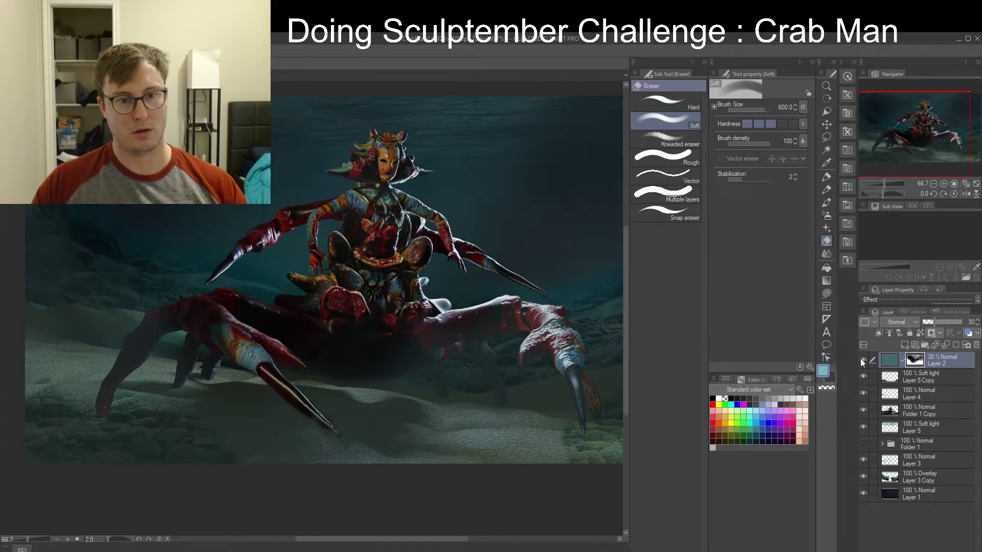
pyautogui.click(861, 361)
pyautogui.click(862, 361)
pyautogui.moveTo(465, 307); pyautogui.dragTo(444, 293)
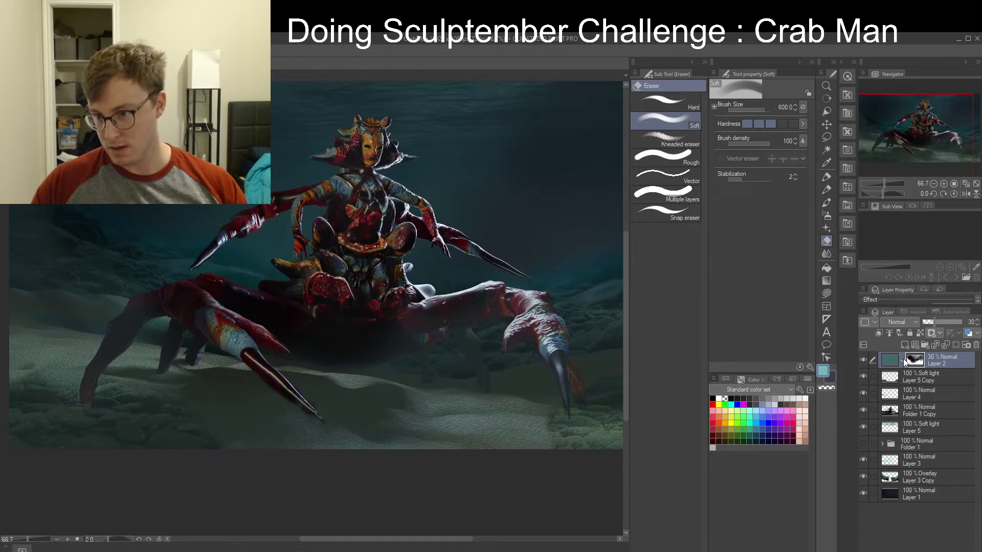
# Add a new layer at 18% opacity and try the Droplet airbrush in a dark teal sampled from the seabed
pyautogui.click(914, 346)
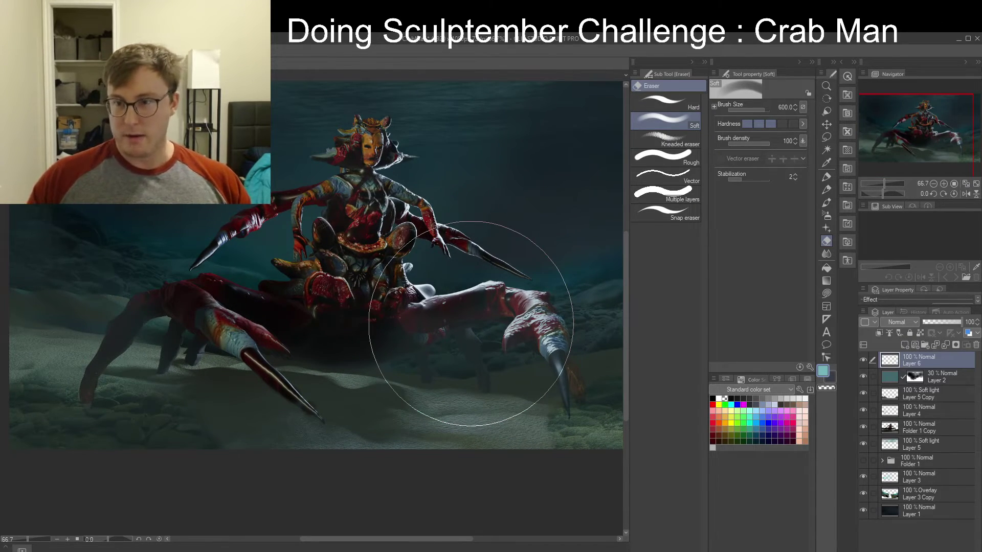
pyautogui.press('b')
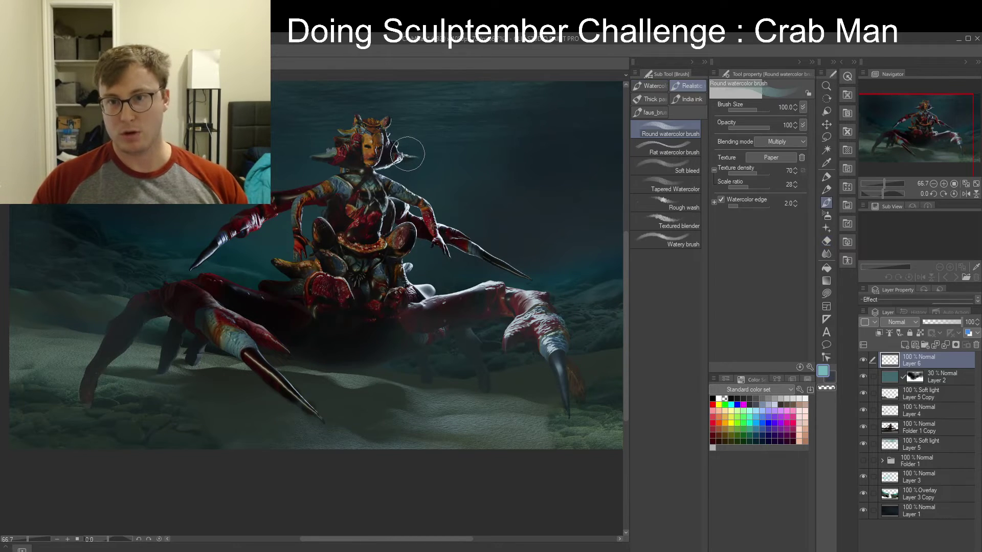
pyautogui.press('b')
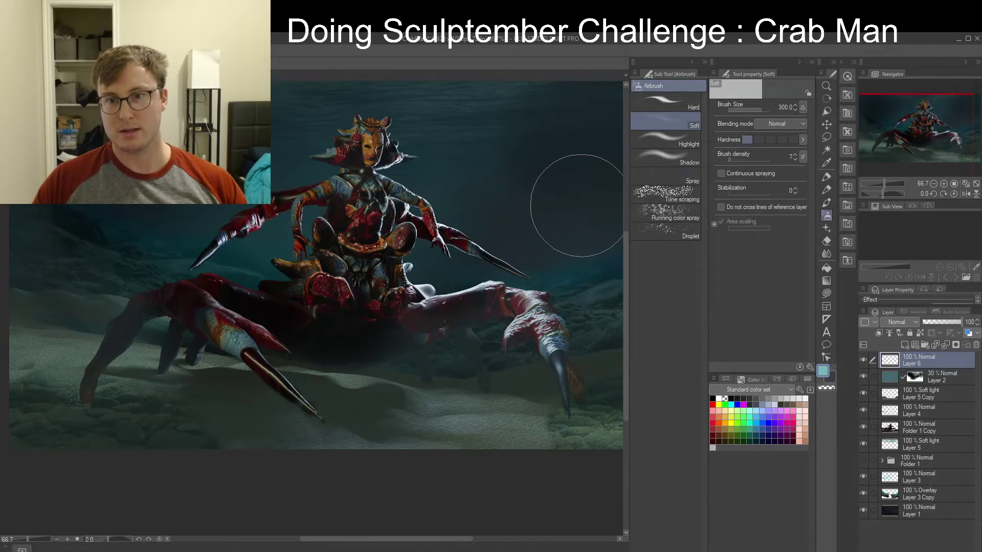
pyautogui.click(662, 215)
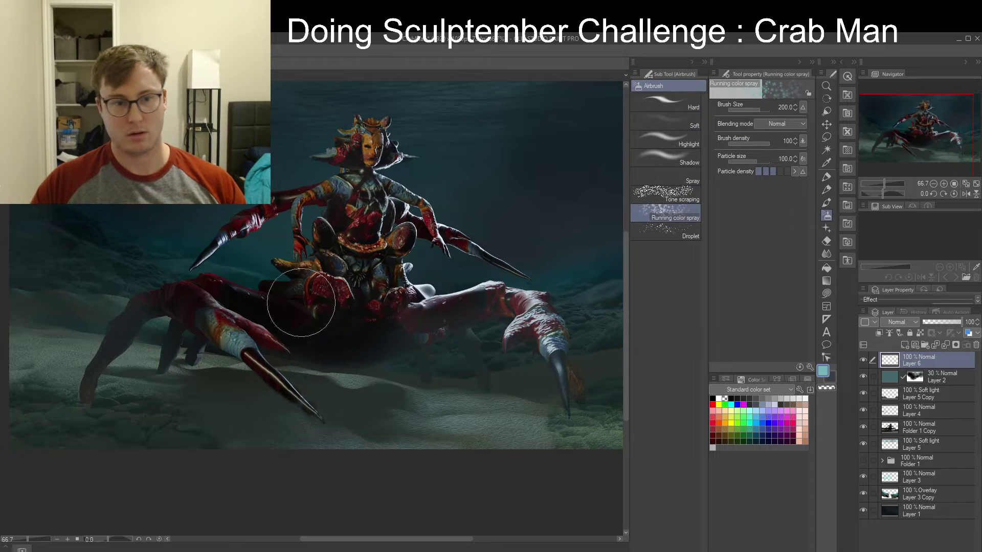
pyautogui.keyDown('alt'); pyautogui.click(81, 408); pyautogui.keyUp('alt')
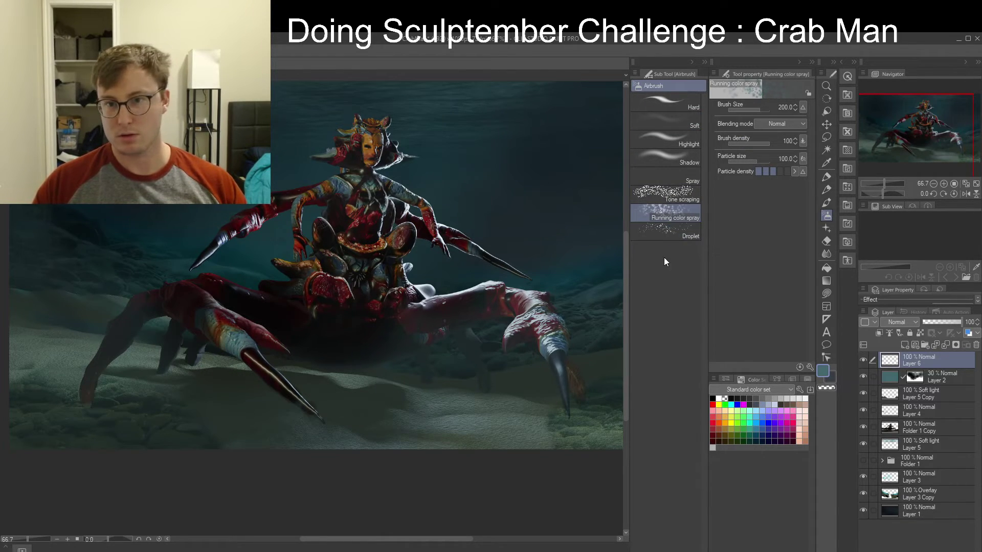
pyautogui.click(664, 232)
pyautogui.moveTo(79, 352); pyautogui.dragTo(113, 354)
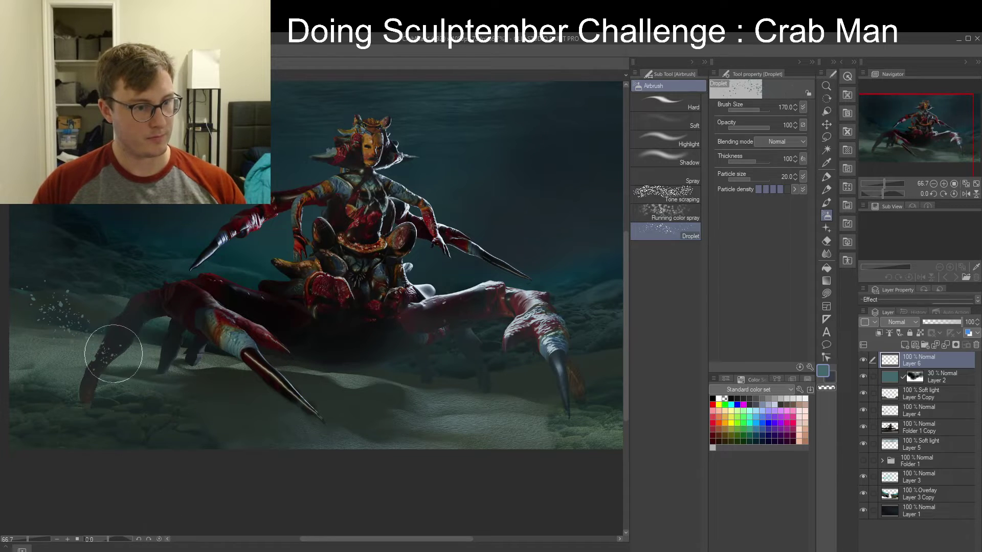
pyautogui.hotkey('ctrl', 'z')
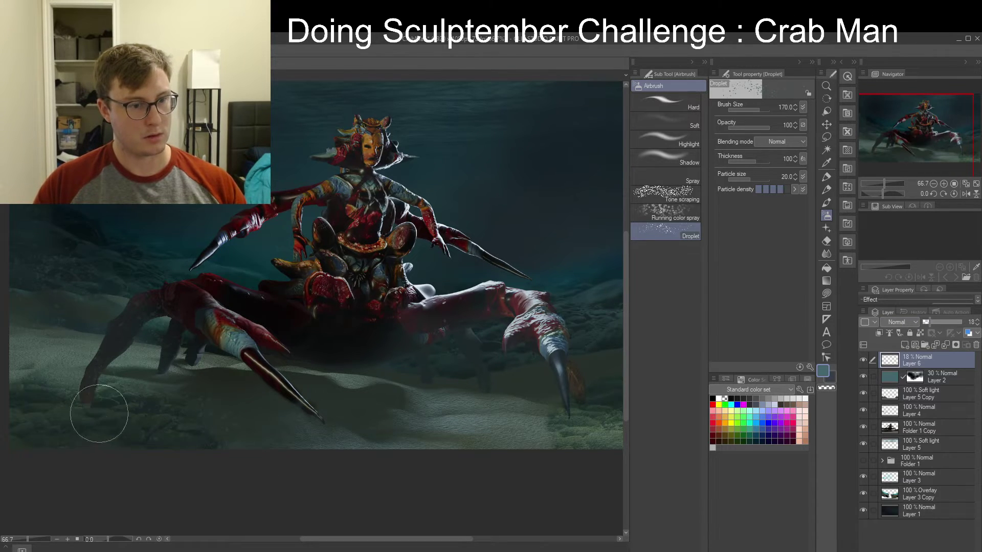
# Spray faint floating particles through the water around the crab with the Droplet airbrush at size 500
pyautogui.moveTo(311, 290); pyautogui.dragTo(272, 344, button='middle')
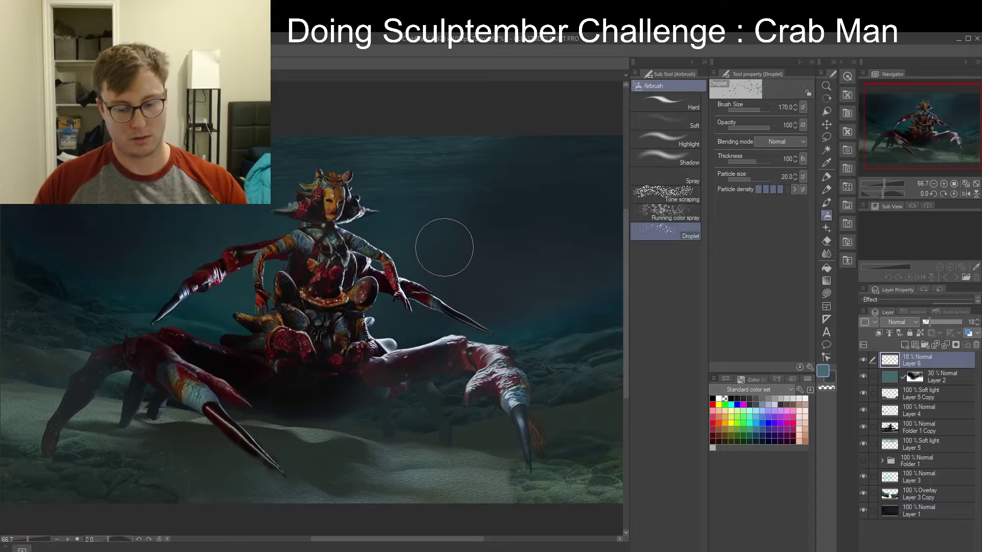
pyautogui.press(']')
pyautogui.press(']')
pyautogui.press(']')
pyautogui.press(']')
pyautogui.press(']')
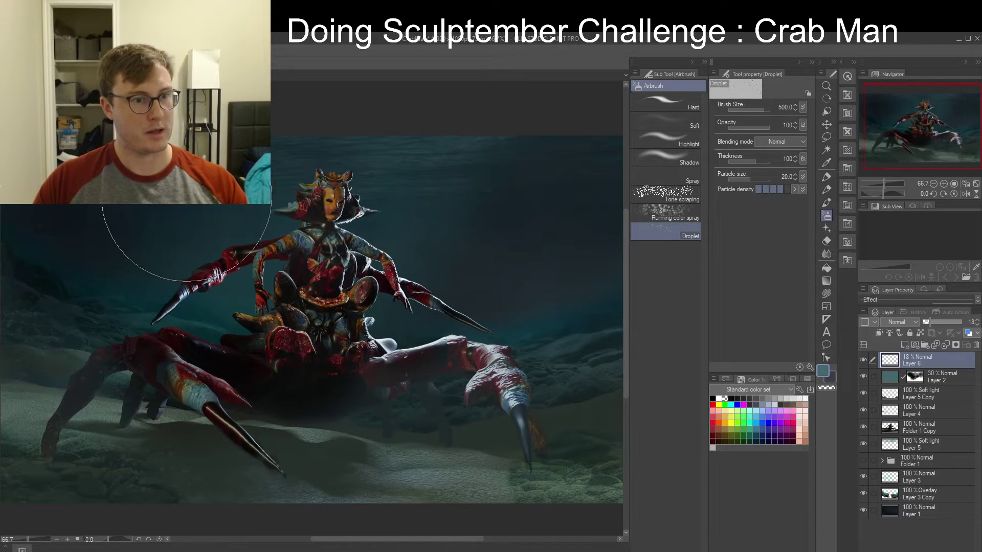
pyautogui.moveTo(424, 292); pyautogui.dragTo(349, 261, button='middle')
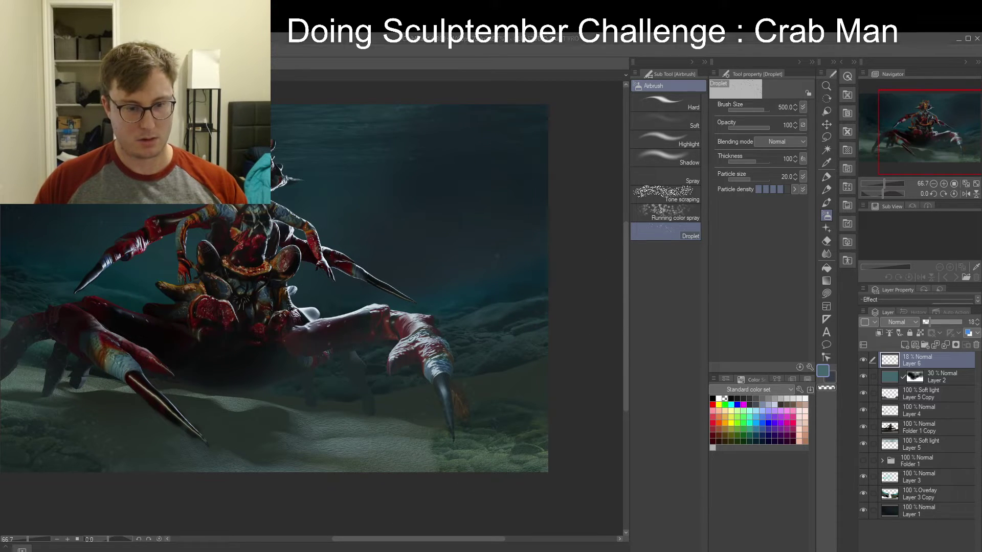
pyautogui.moveTo(297, 439); pyautogui.dragTo(399, 388)
pyautogui.moveTo(549, 180)
pyautogui.mouseDown()
pyautogui.moveTo(469, 256)
pyautogui.moveTo(469, 246)
pyautogui.mouseUp()
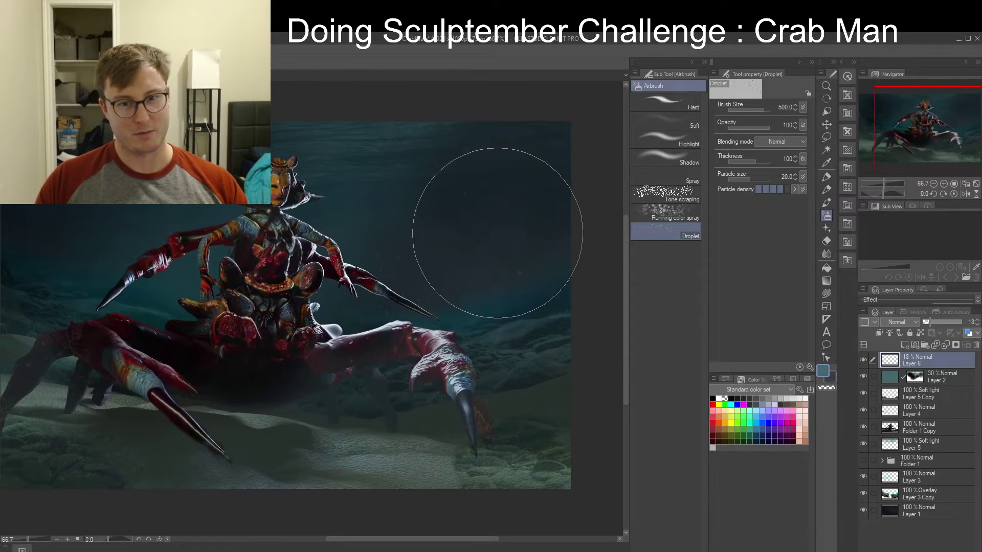
pyautogui.moveTo(361, 261)
pyautogui.mouseDown()
pyautogui.moveTo(498, 237)
pyautogui.moveTo(497, 304)
pyautogui.mouseUp()
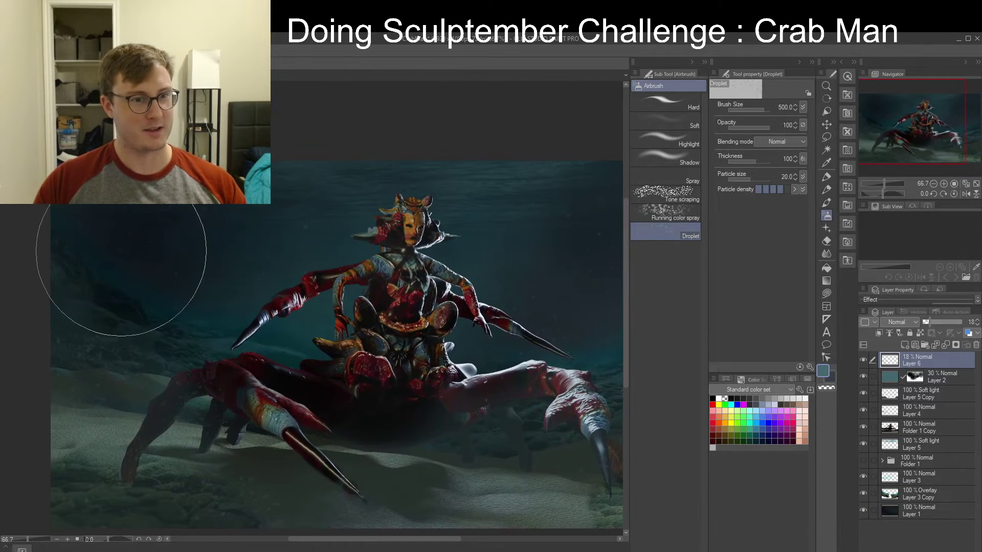
pyautogui.moveTo(293, 319); pyautogui.dragTo(307, 166)
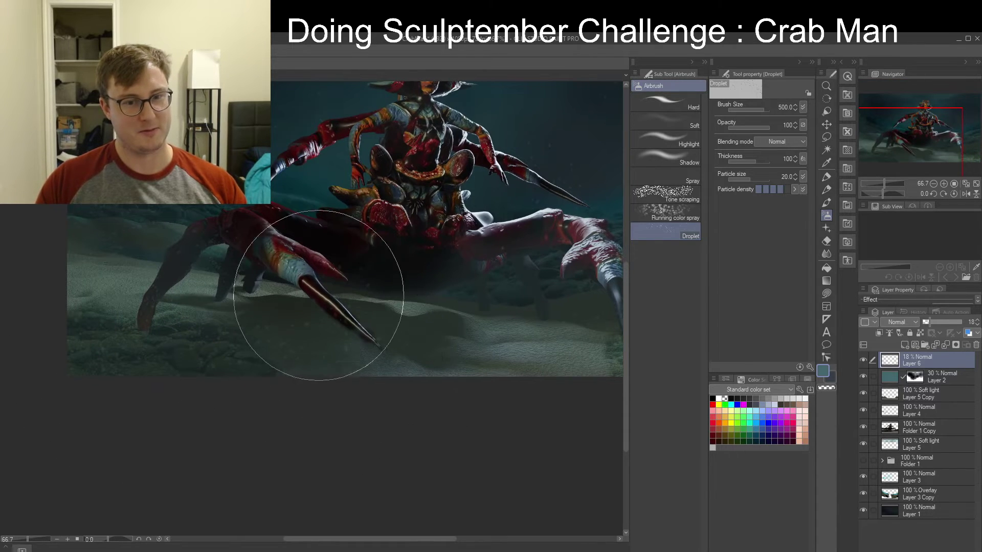
pyautogui.moveTo(450, 351); pyautogui.dragTo(350, 359)
# Reduce the Droplet airbrush to size 100 and spray finer particles over the seabed near the crab's claws
pyautogui.press('[')
pyautogui.press('[')
pyautogui.press('[')
pyautogui.press('[')
pyautogui.press('[')
pyautogui.press('[')
pyautogui.press('[')
pyautogui.press('[')
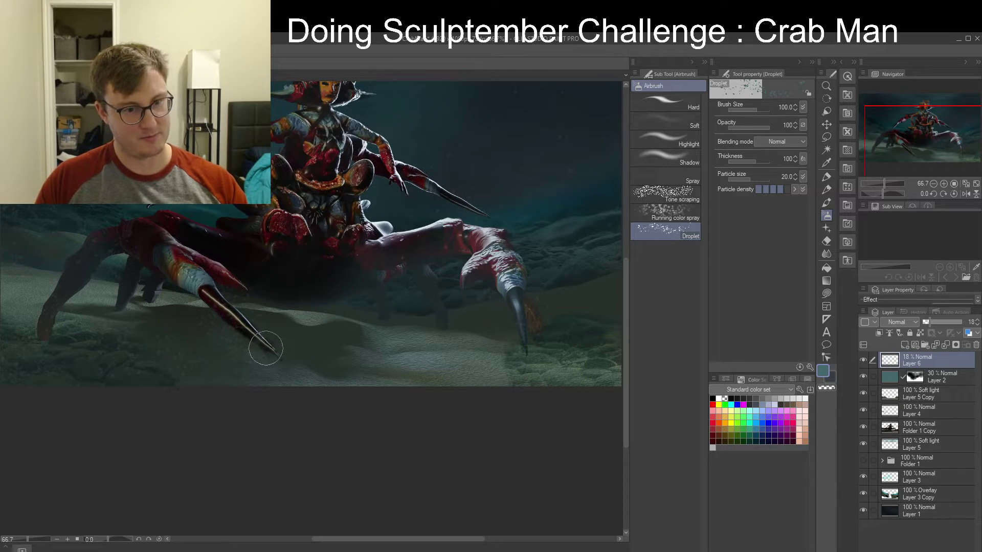
pyautogui.moveTo(542, 345); pyautogui.dragTo(410, 383)
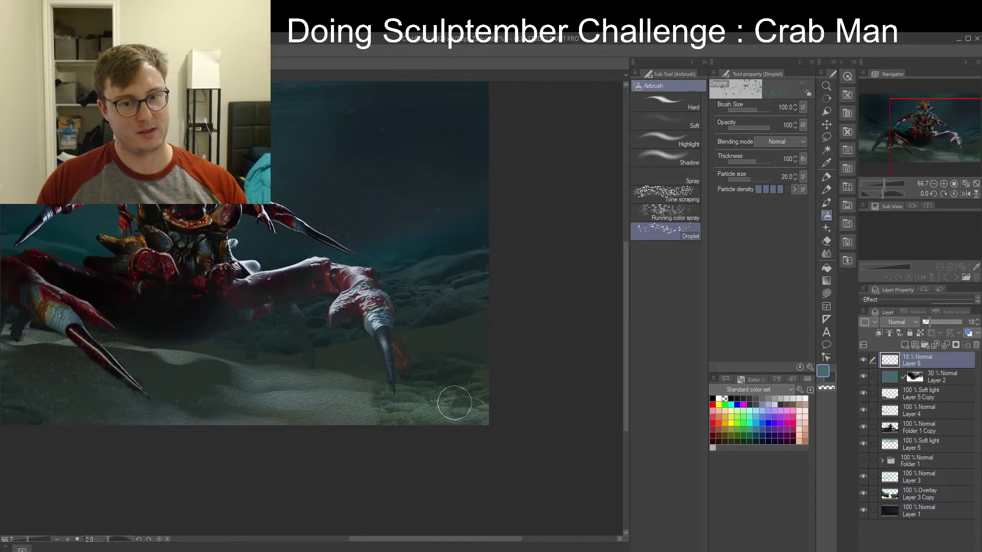
pyautogui.moveTo(327, 327)
pyautogui.mouseDown()
pyautogui.moveTo(416, 365)
pyautogui.moveTo(452, 403)
pyautogui.moveTo(501, 333)
pyautogui.mouseUp()
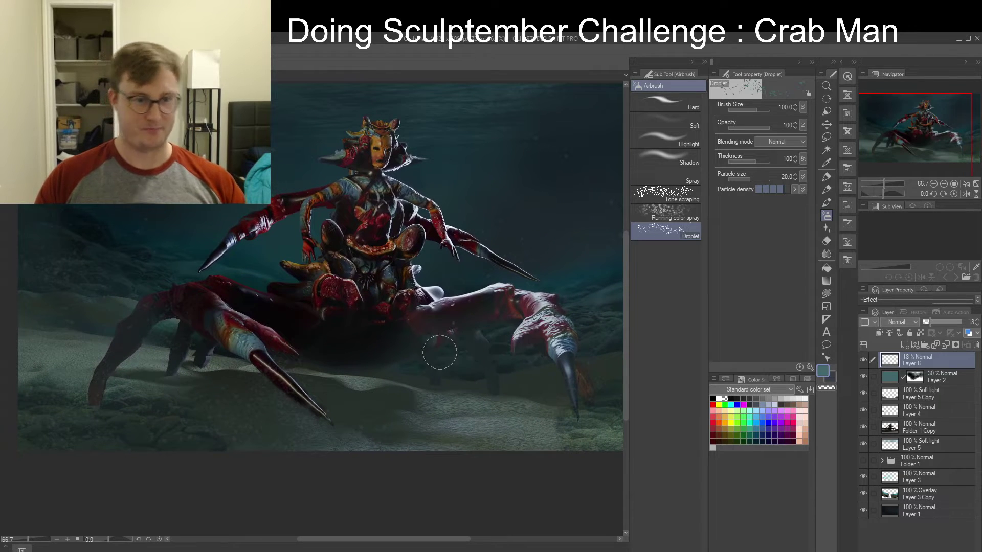
# Select the whole canvas and draw a black border inside its edge on a new top layer
pyautogui.moveTo(440, 352)
pyautogui.mouseDown()
pyautogui.moveTo(418, 351)
pyautogui.moveTo(410, 362)
pyautogui.mouseUp()
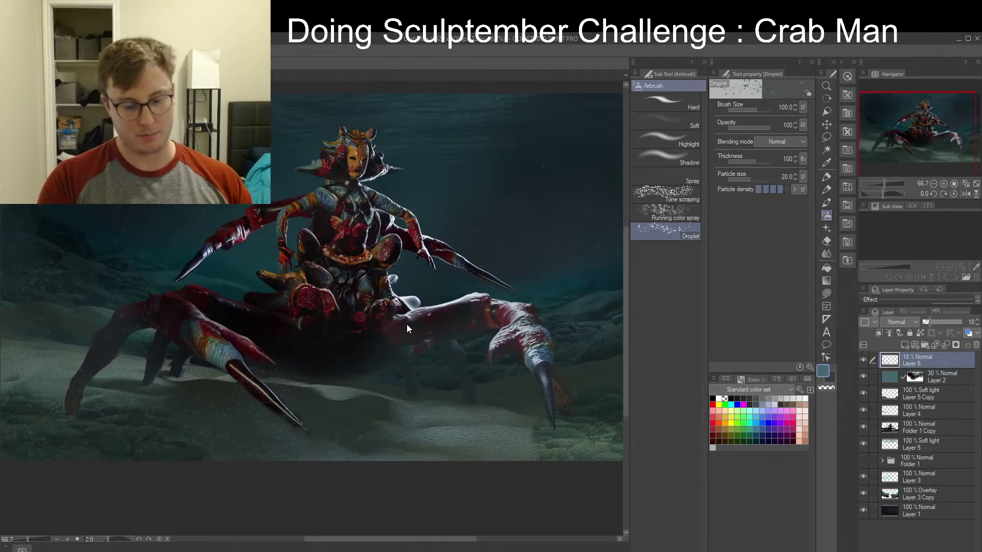
pyautogui.scroll(-1, 407, 324)
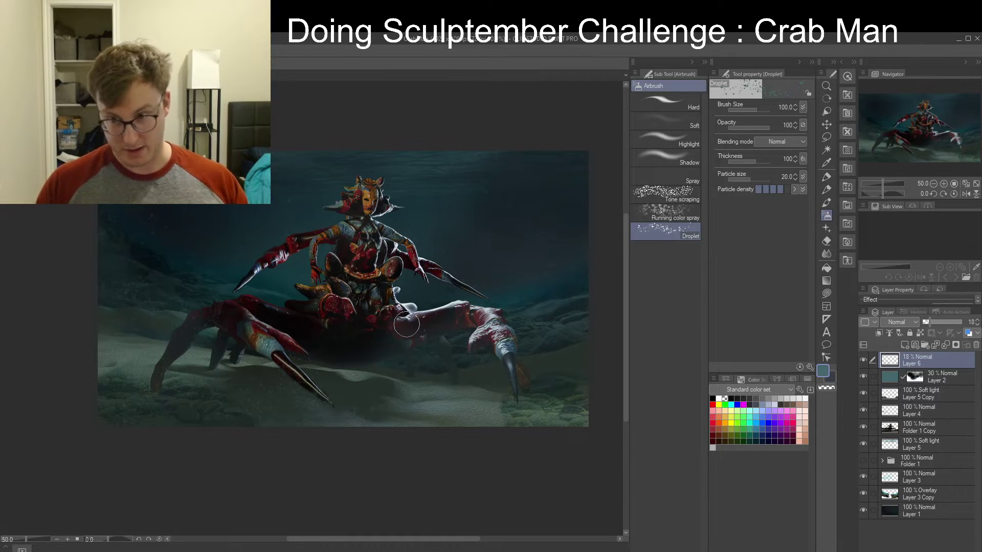
pyautogui.hotkey('ctrl', 'a')
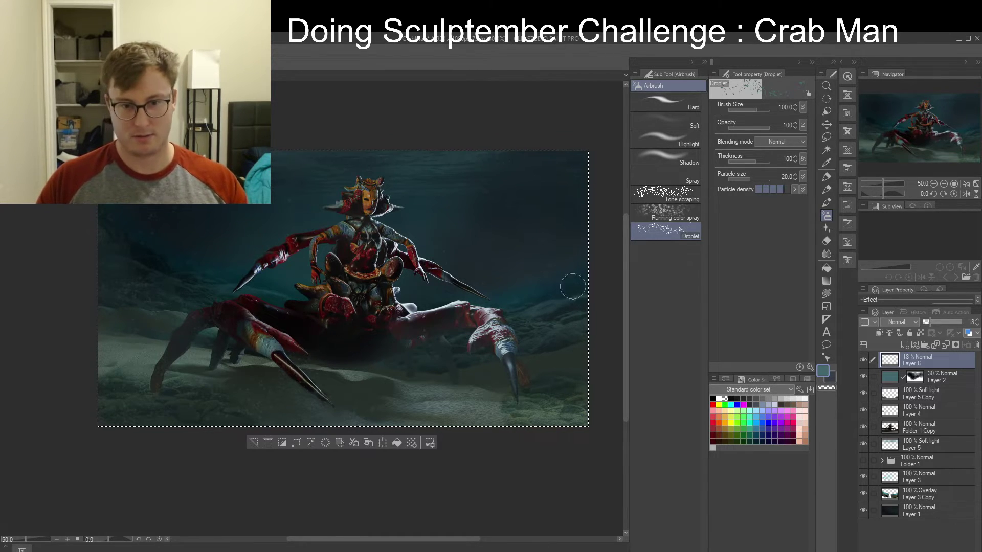
pyautogui.click(904, 346)
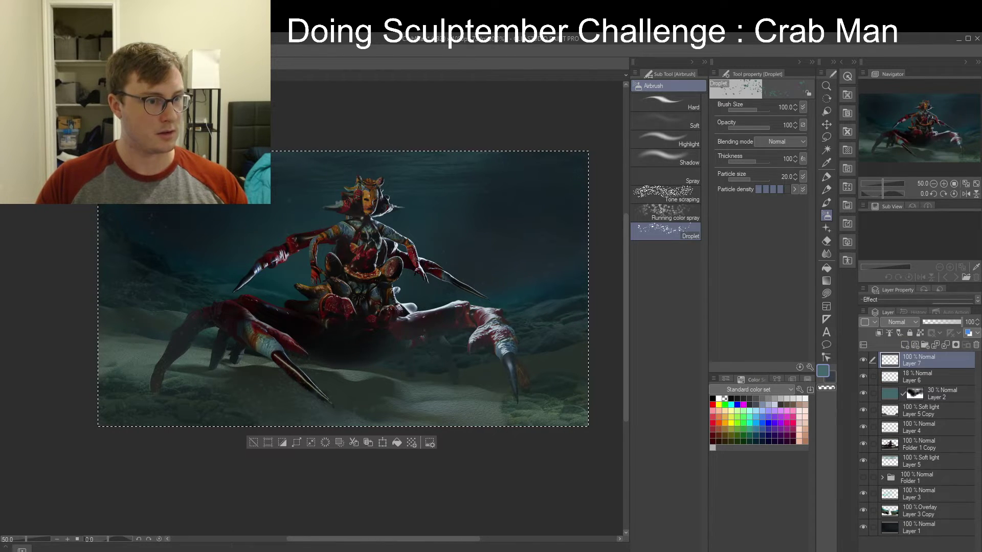
pyautogui.press('x')
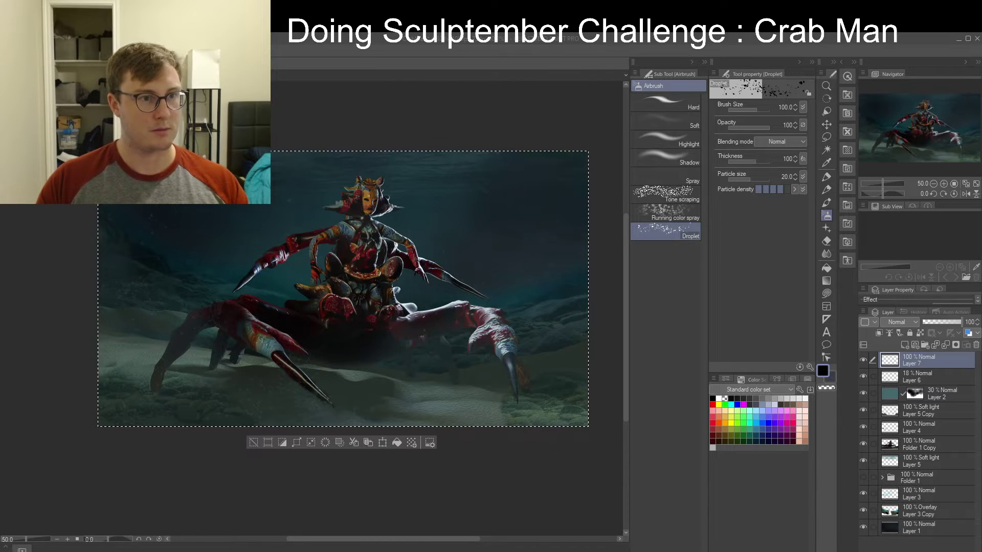
pyautogui.press('c')
pyautogui.press('c')
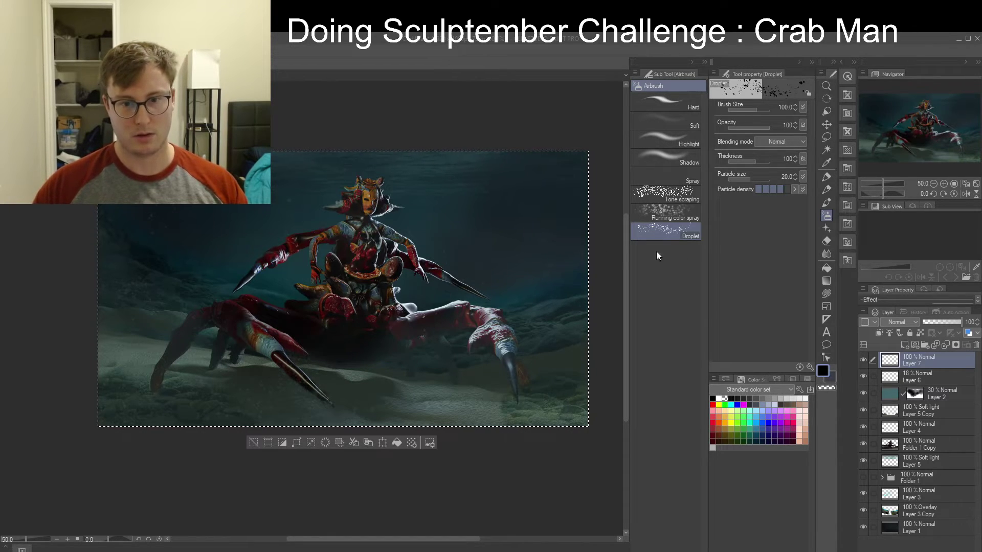
pyautogui.click(565, 257)
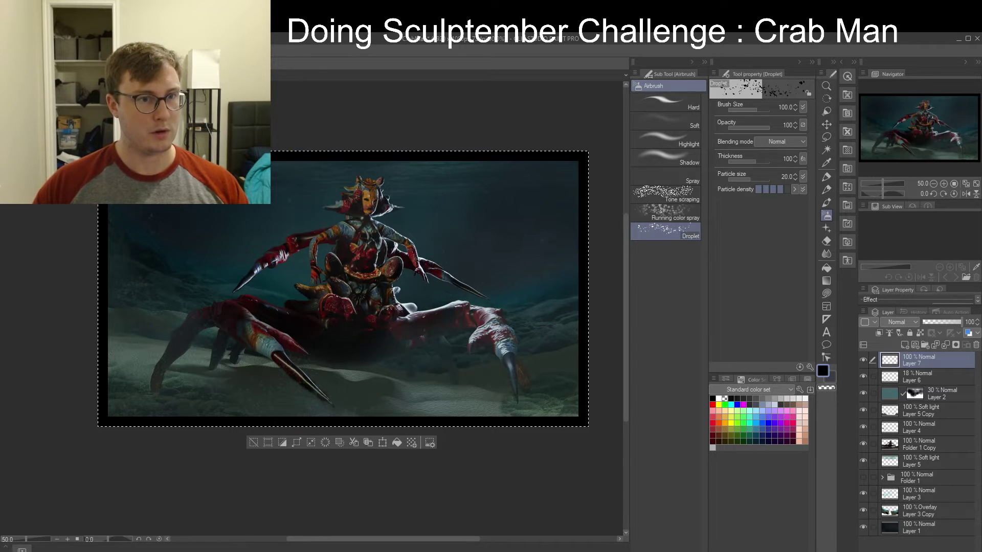
# Blur the black border on the top layer into a soft dark vignette and clear the selection
pyautogui.click(284, 91)
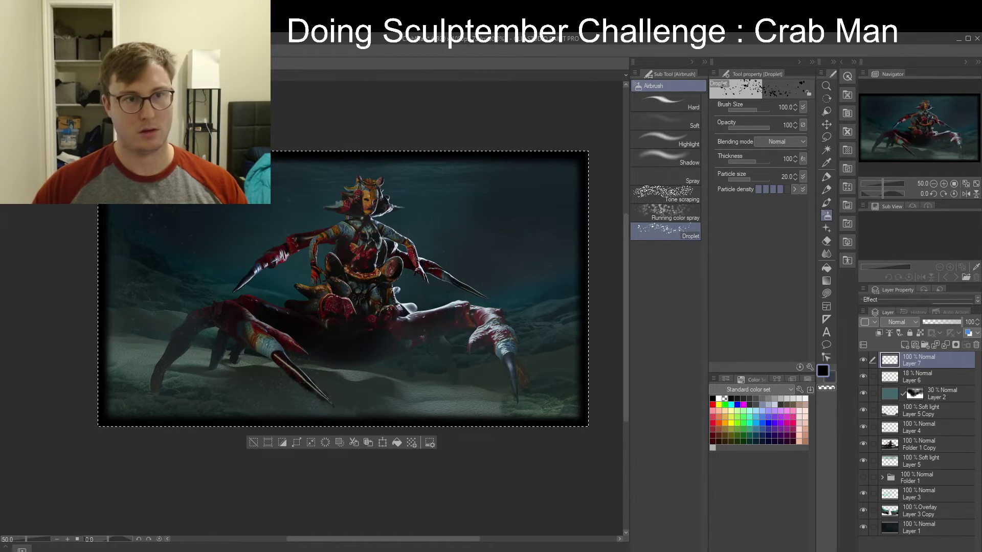
pyautogui.hotkey('ctrl', 'z')
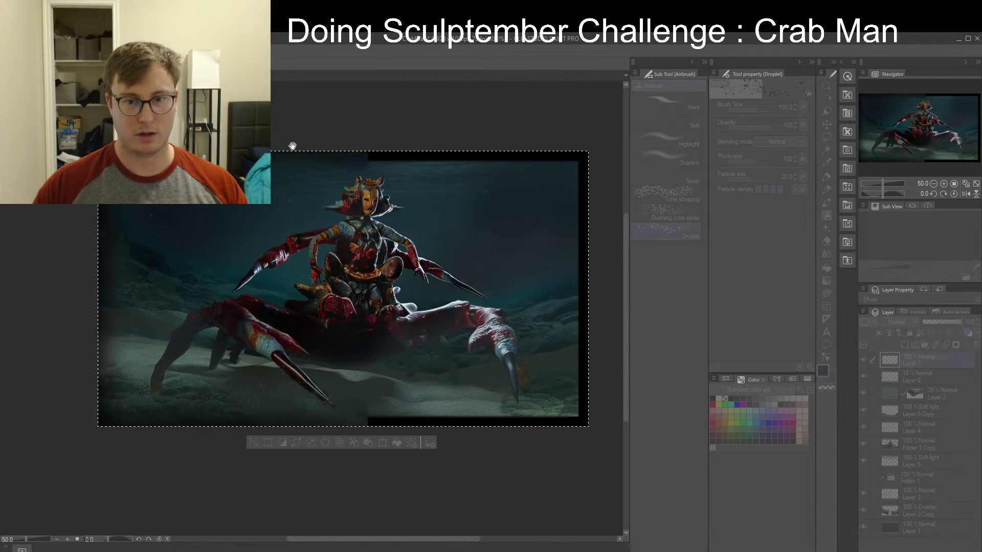
pyautogui.hotkey('ctrl', 'd')
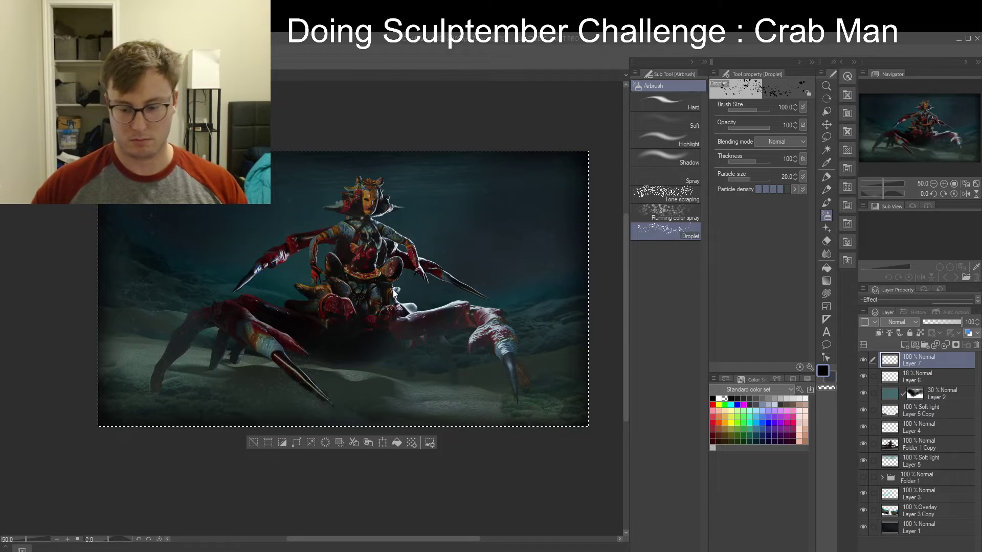
pyautogui.hotkey('ctrl', 'd')
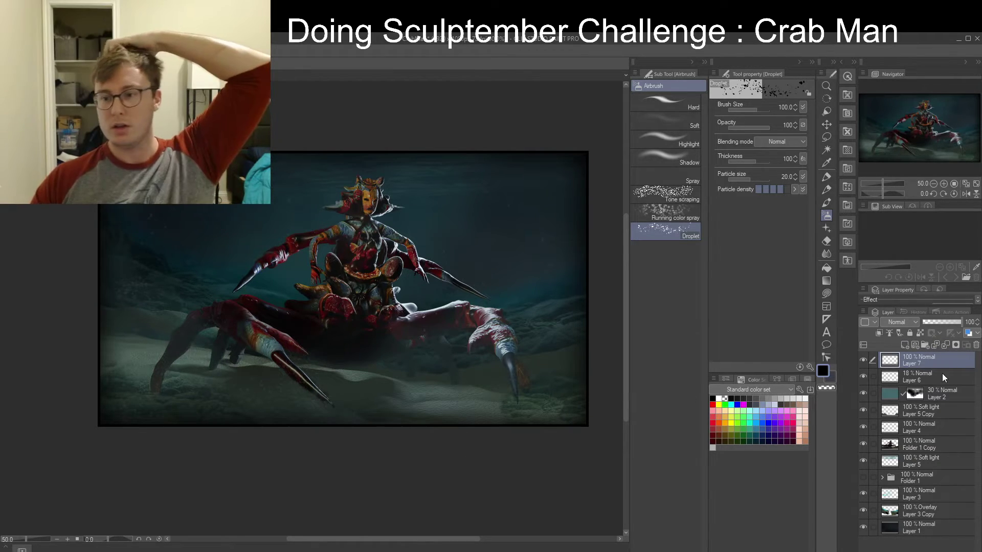
# Add a new empty layer between Layer 6 and the vignette layer
pyautogui.click(911, 373)
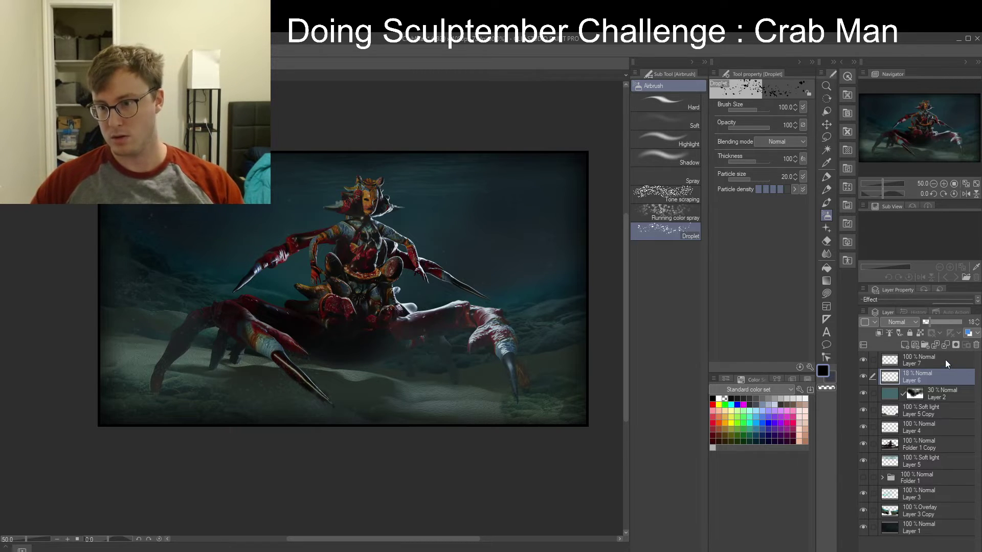
pyautogui.click(933, 361)
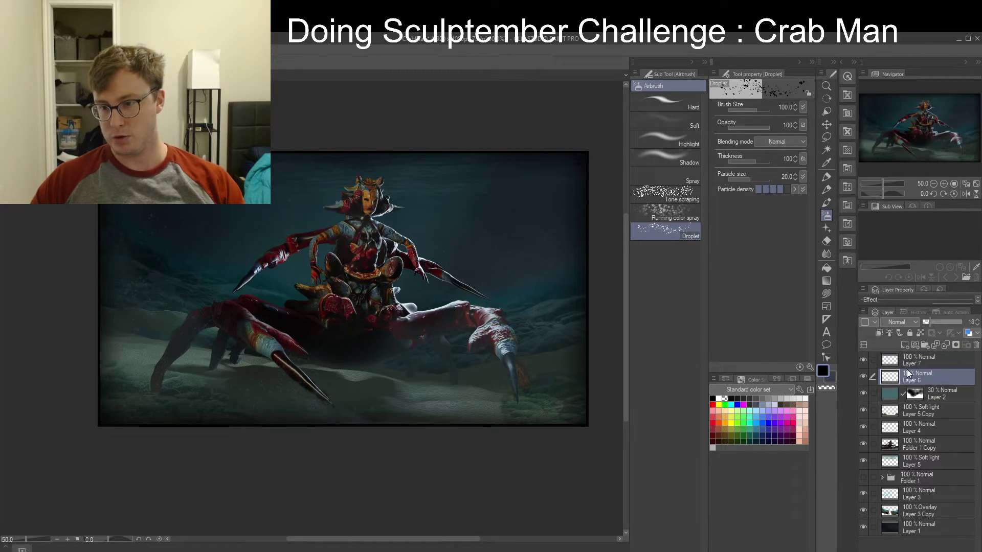
pyautogui.click(903, 345)
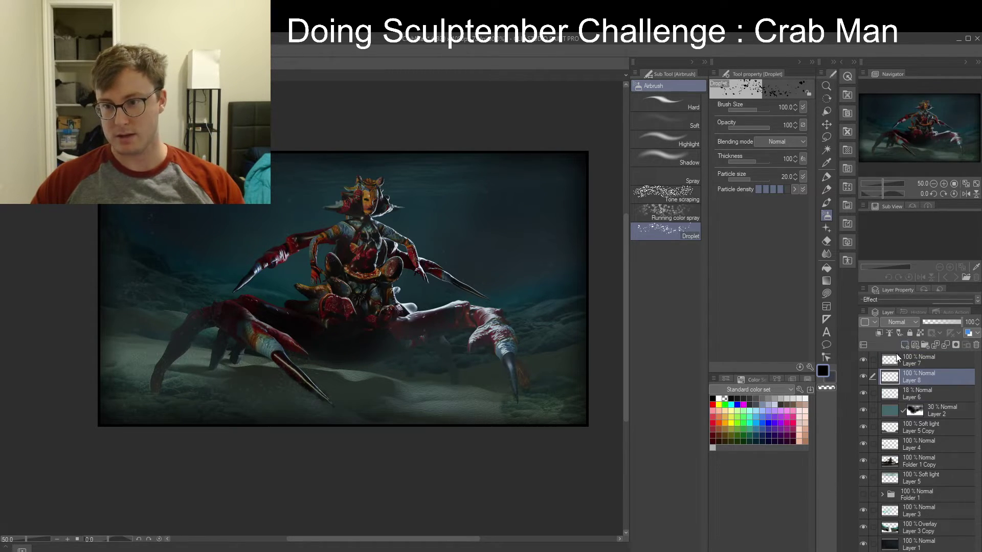
# Fill the new layer with black and try a cloudy noise texture on it
pyautogui.press('g')
pyautogui.press('g')
pyautogui.click(350, 308)
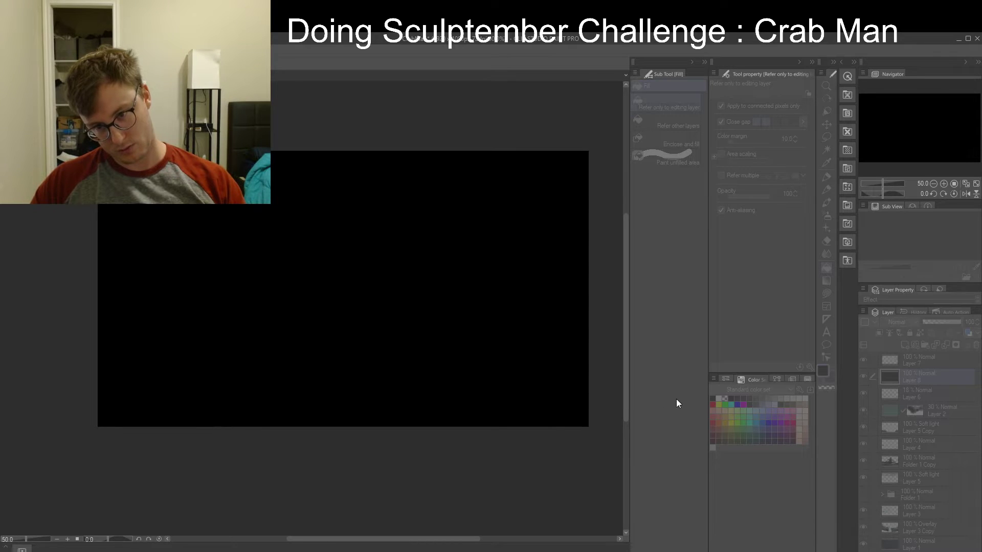
pyautogui.moveTo(677, 399); pyautogui.dragTo(695, 399)
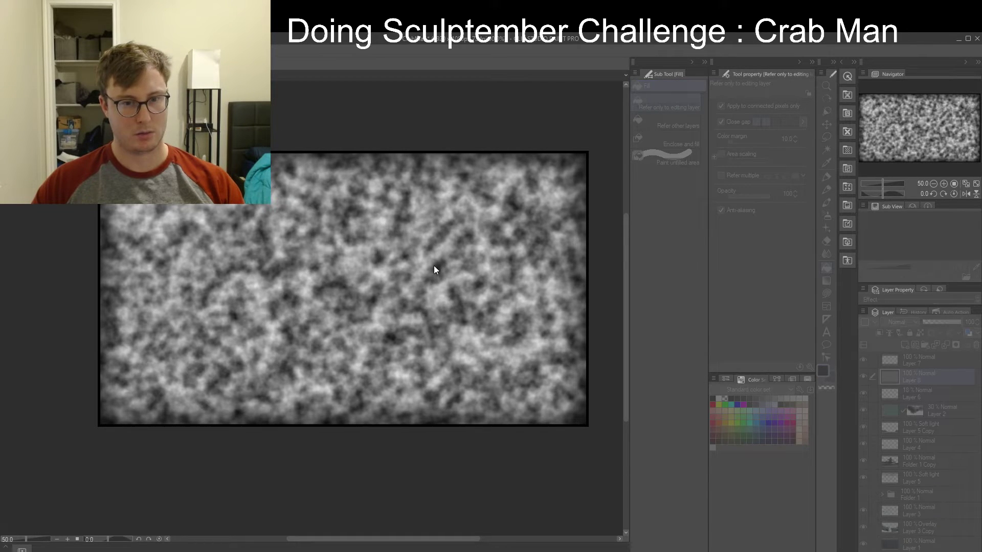
pyautogui.click(618, 241)
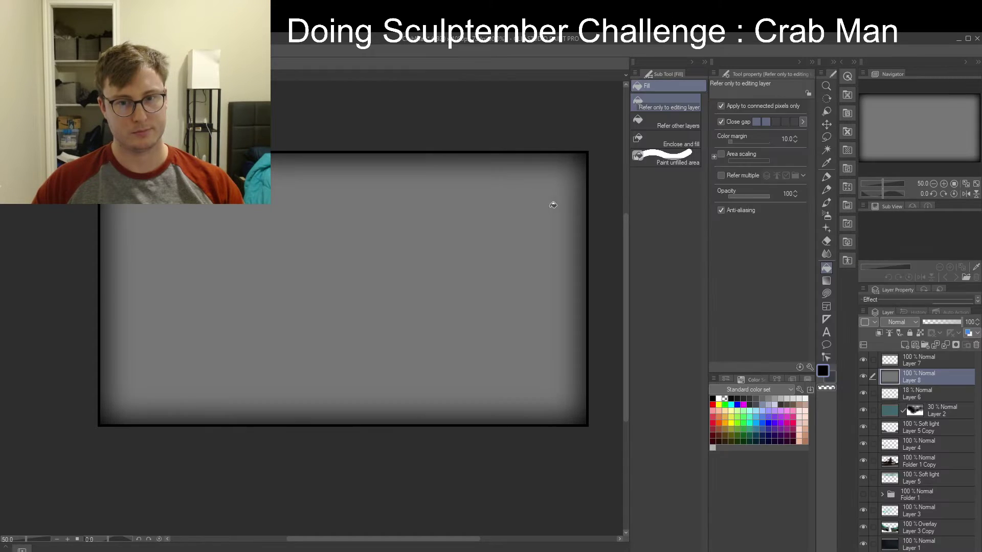
pyautogui.click(392, 262)
pyautogui.hotkey('ctrl', 'z')
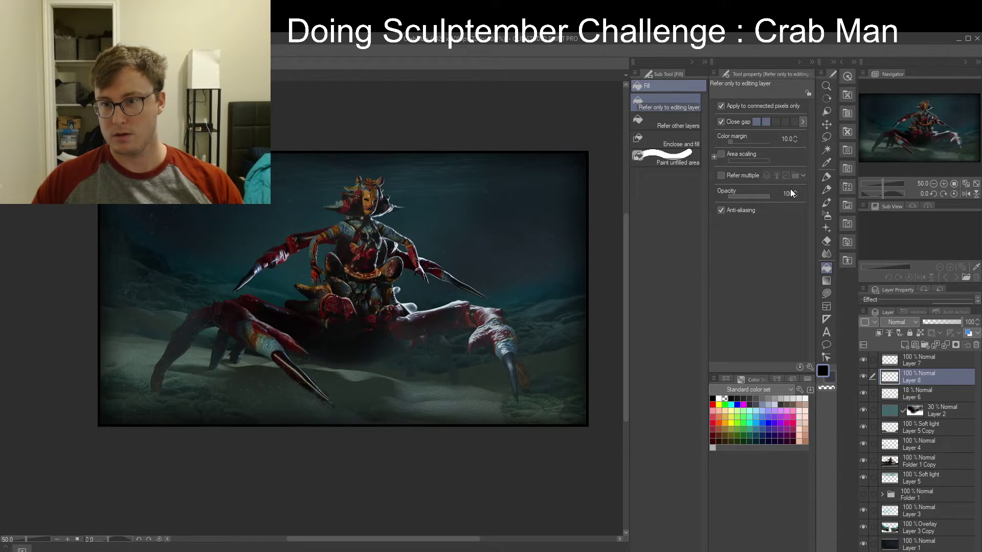
# Add a Color Balance correction layer below the vignette, shift the whole scene toward green-teal, and compare it with the adjustment hidden
pyautogui.click(789, 213)
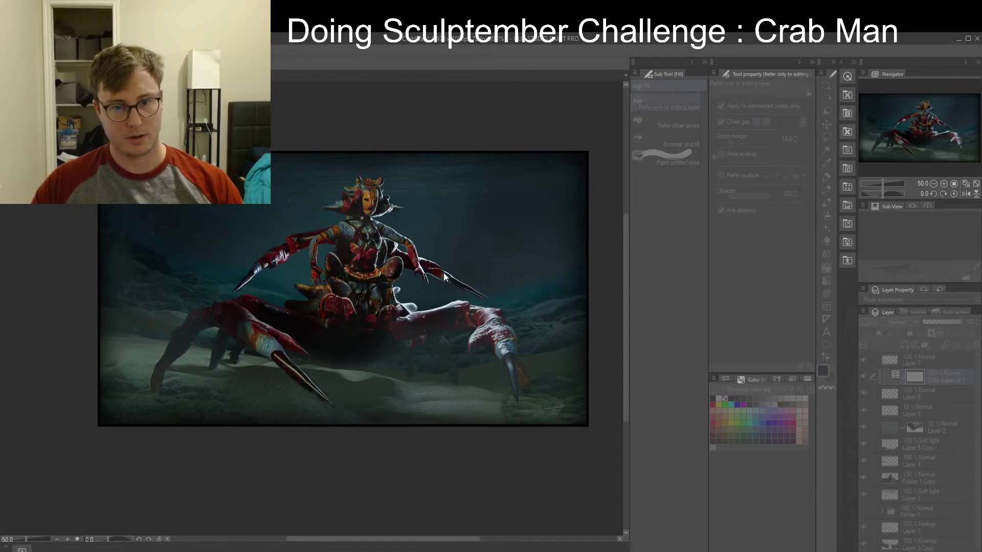
pyautogui.click(695, 245)
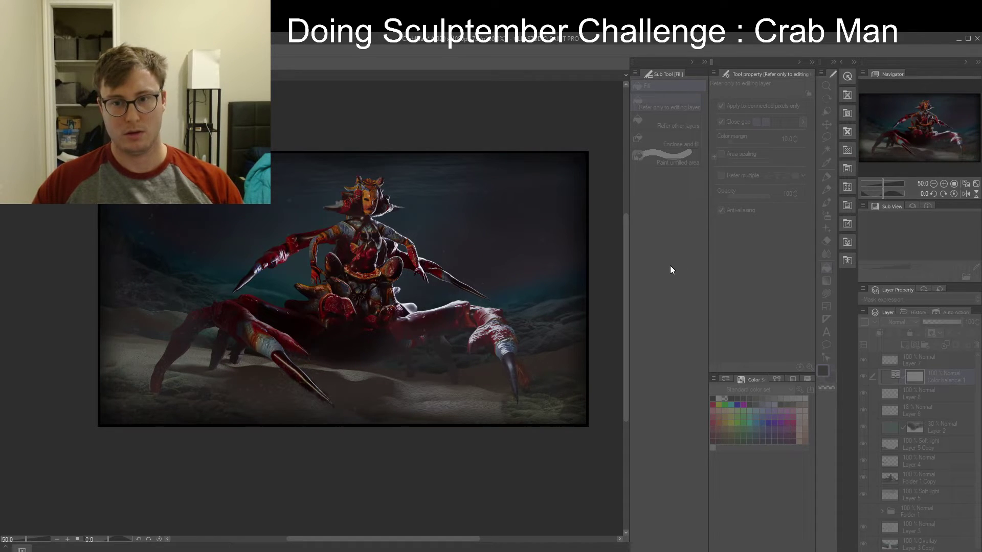
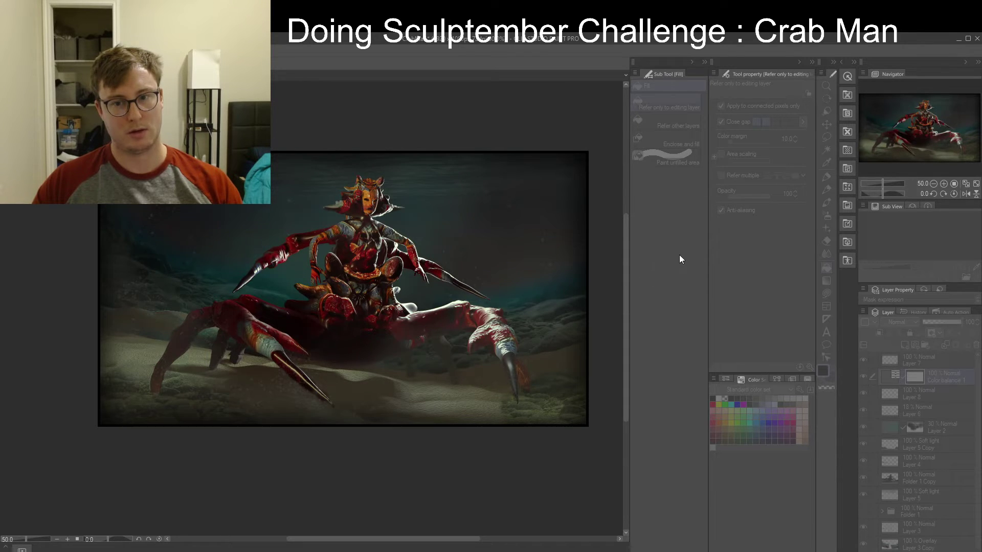
pyautogui.click(650, 244)
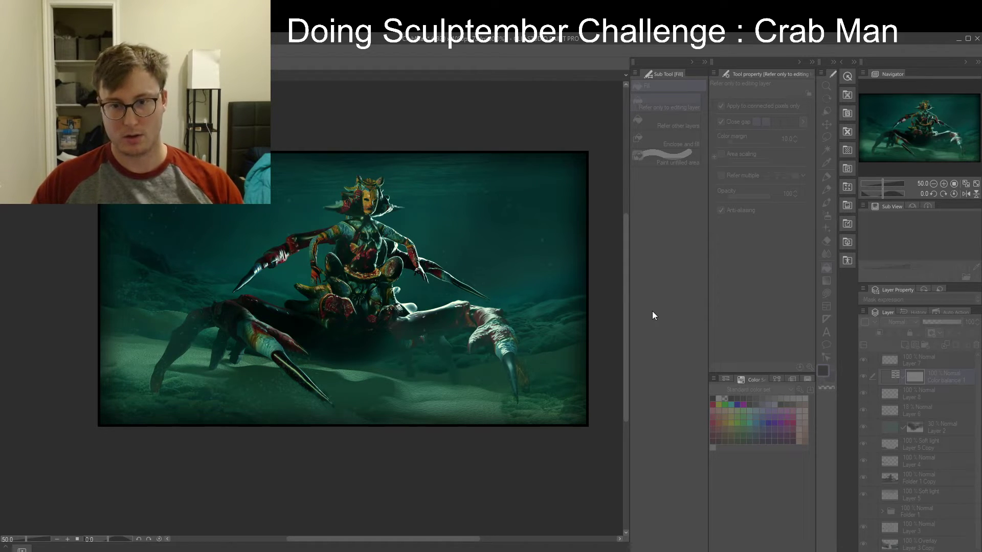
pyautogui.click(693, 283)
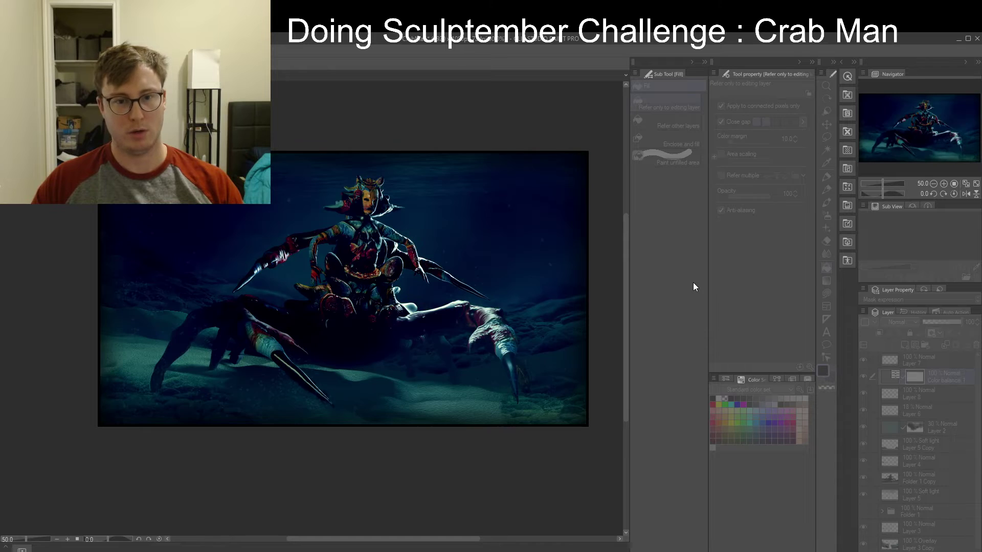
pyautogui.moveTo(694, 284); pyautogui.dragTo(679, 284)
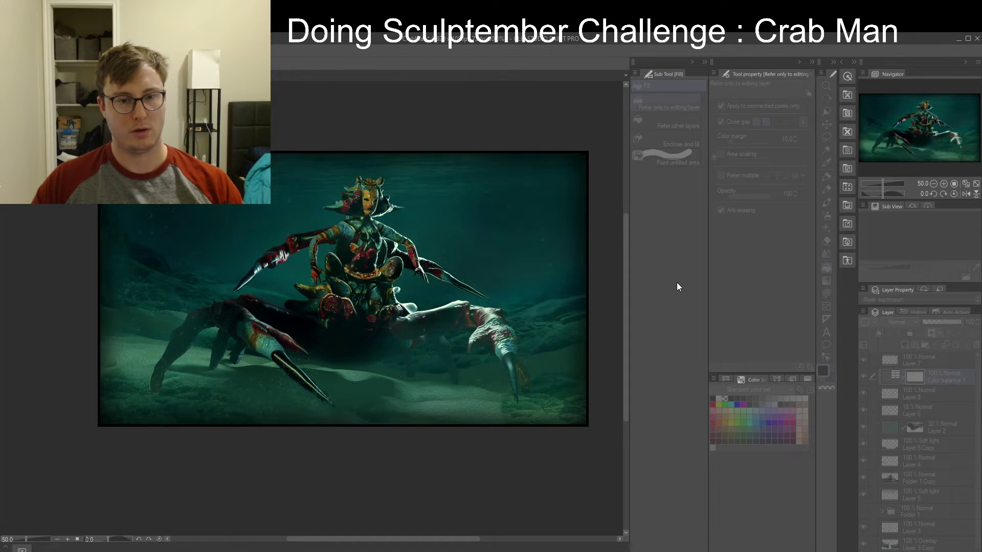
pyautogui.click(791, 222)
pyautogui.click(863, 377)
pyautogui.click(863, 377)
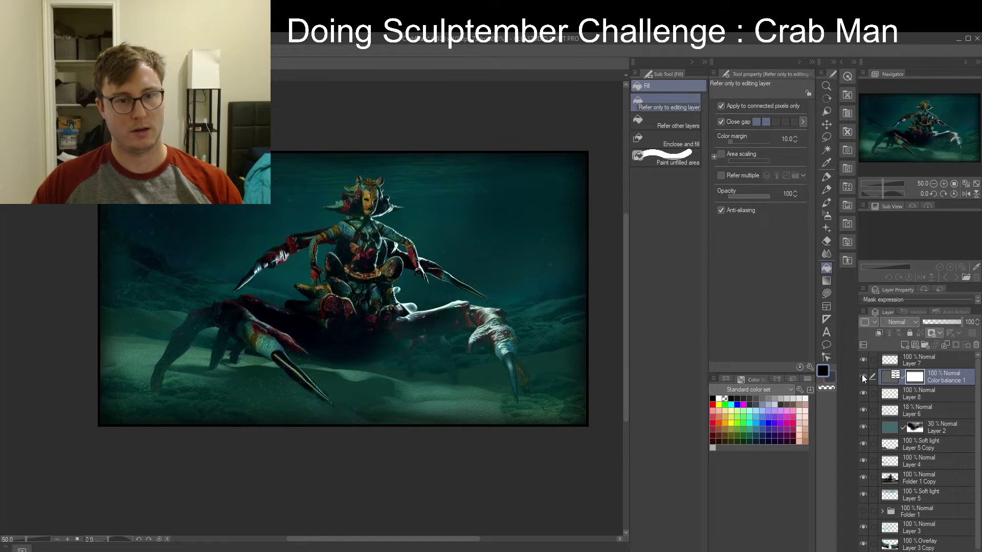
pyautogui.click(863, 377)
pyautogui.click(863, 377)
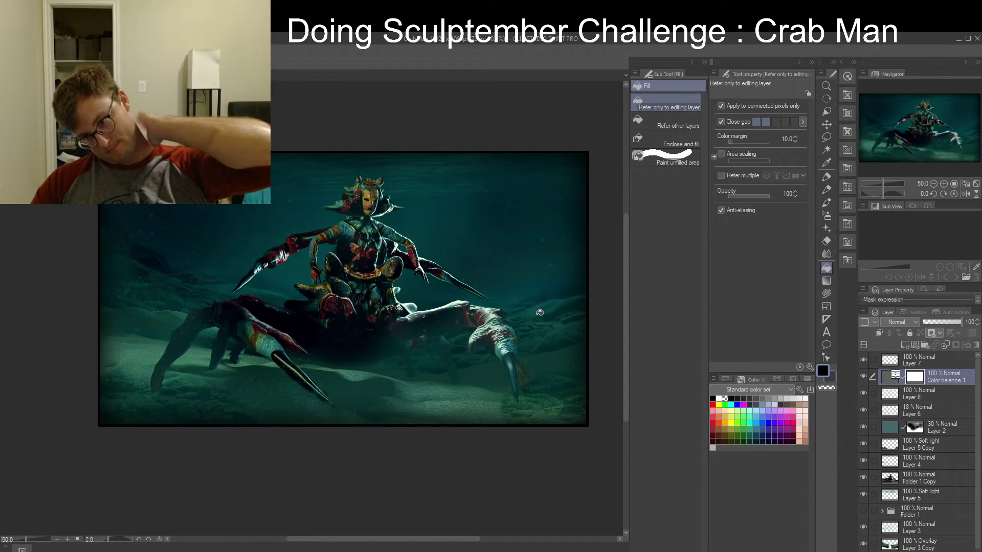
# Group the Color Balance layer and all layers beneath it into one folder, and collapse the folder
pyautogui.scroll(-1, 888, 475)
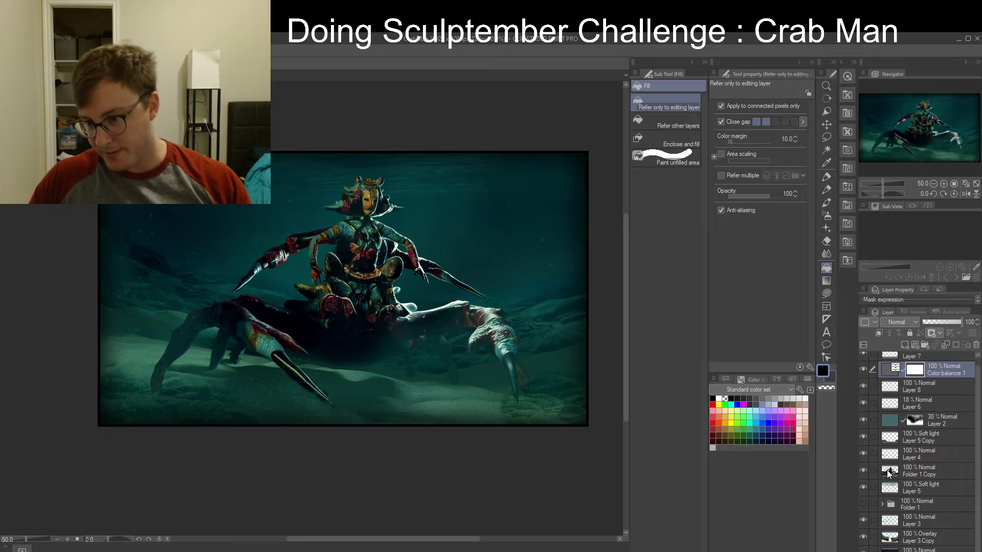
pyautogui.keyDown('shift'); pyautogui.click(945, 546); pyautogui.keyUp('shift')
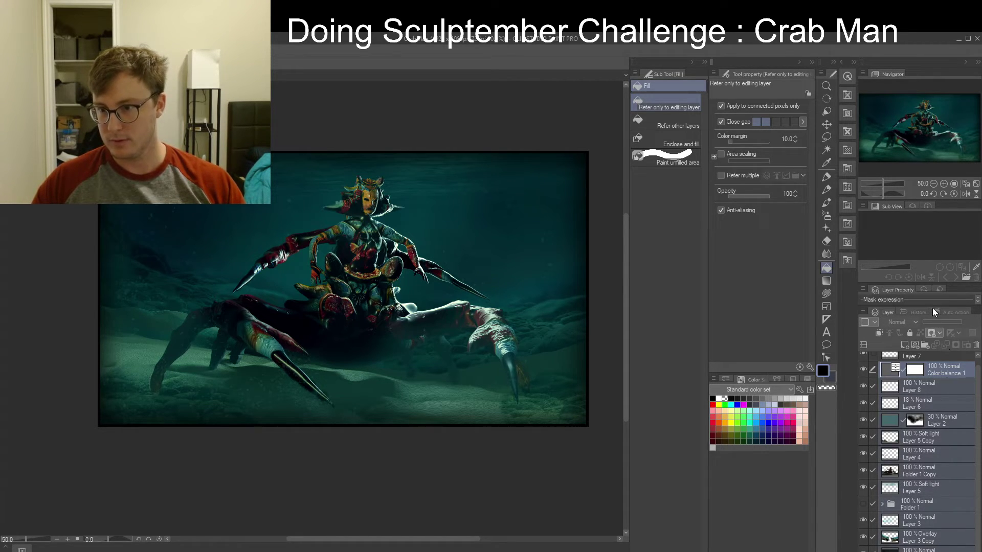
pyautogui.hotkey('ctrl', 'g')
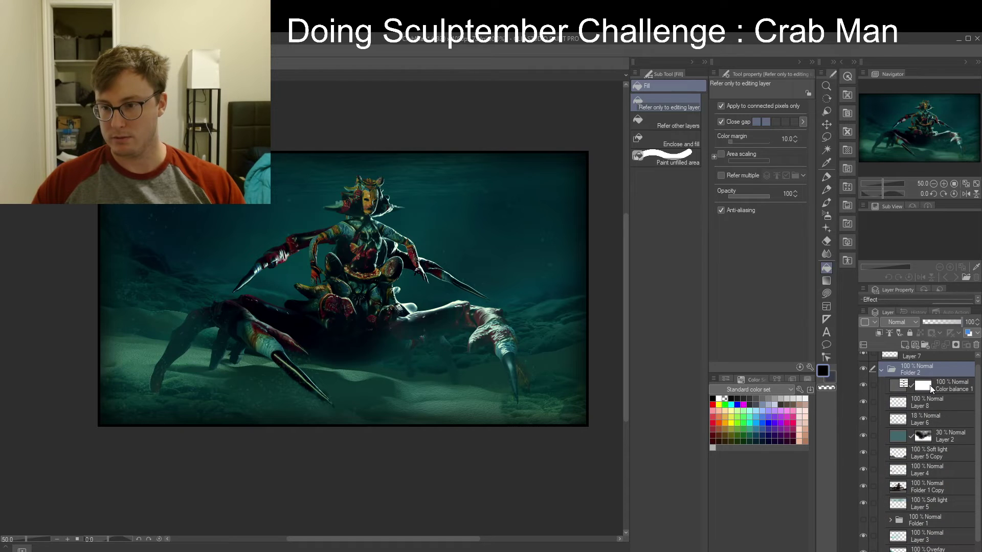
pyautogui.click(882, 370)
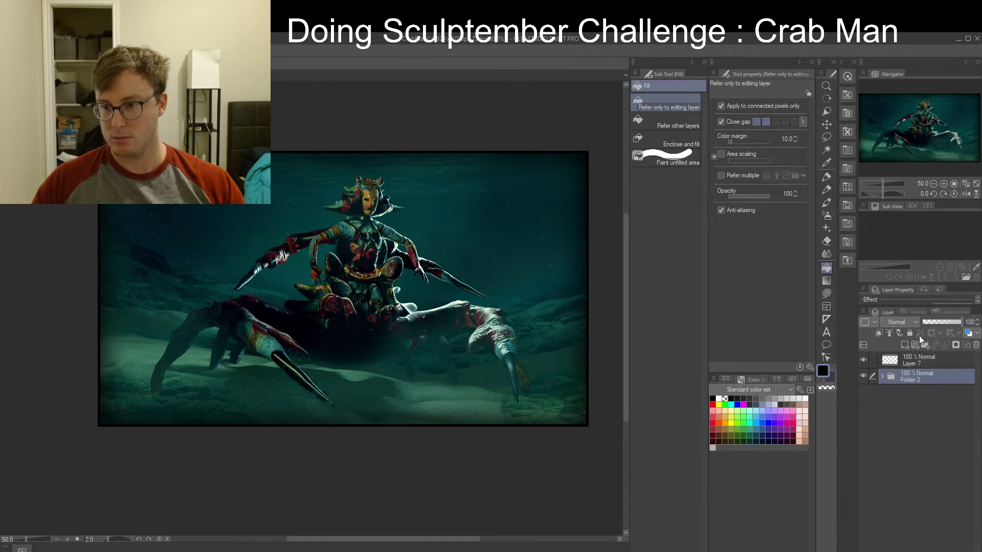
pyautogui.hotkey('shift', 'alt', 'e')
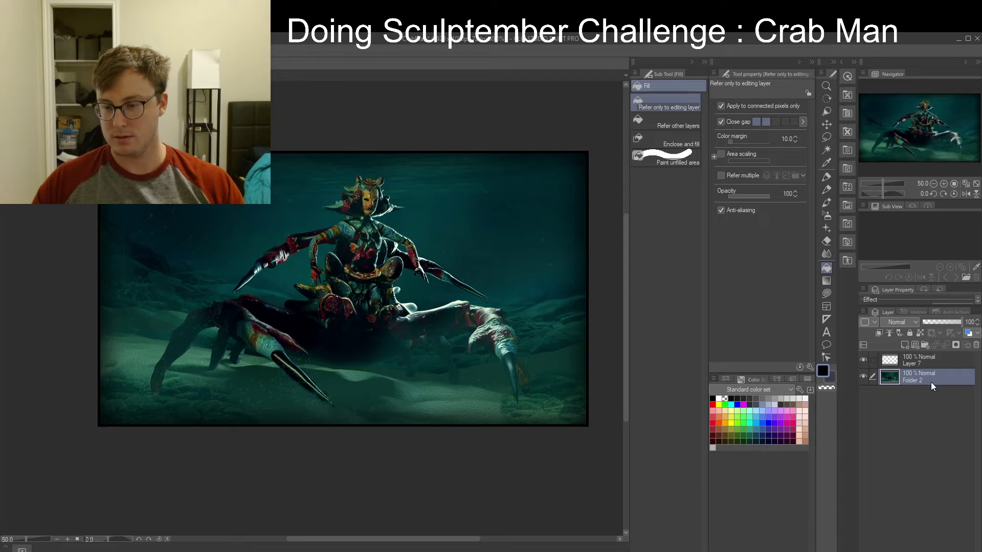
pyautogui.hotkey('ctrl', 'z')
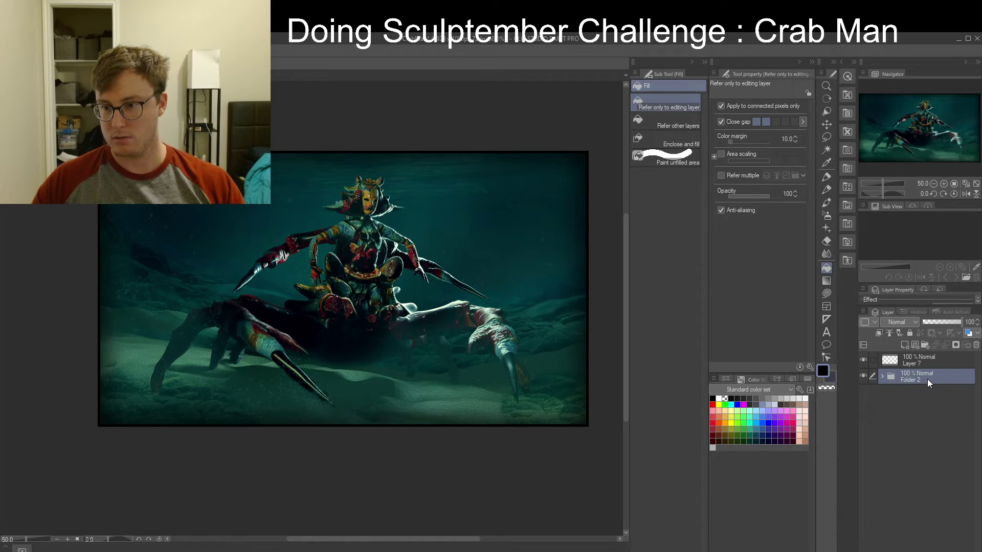
pyautogui.hotkey('ctrl', 'shift', 'alt', 'e')
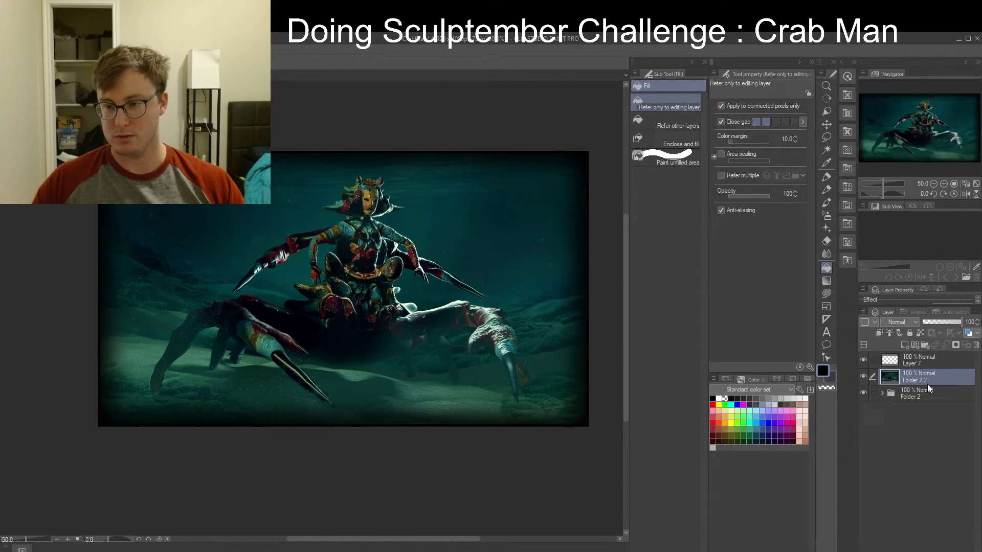
pyautogui.hotkey('ctrl', 'z')
# Hide the vignette layer, merge the visible artwork into a new layer above Folder 2, and show the vignette again
pyautogui.click(864, 361)
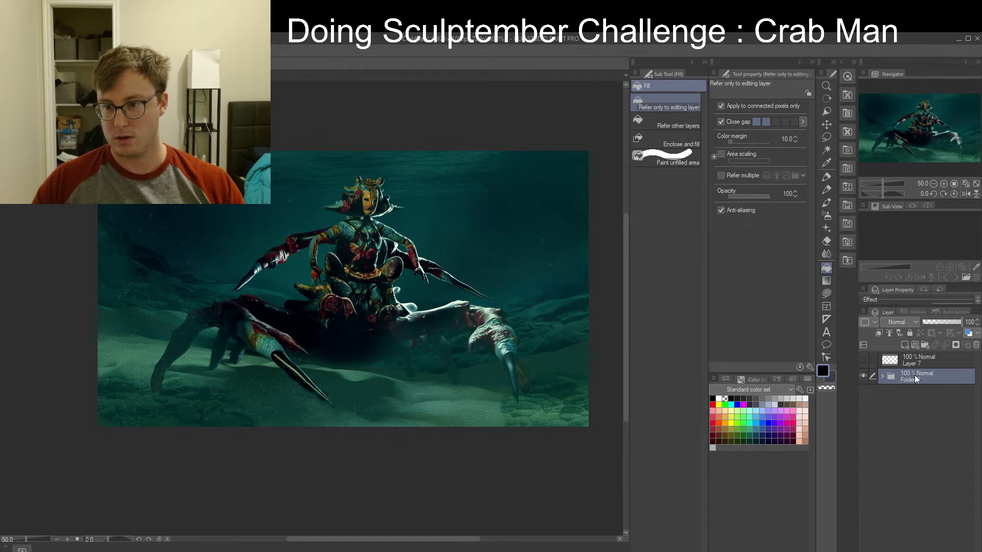
pyautogui.hotkey('ctrl', 'shift', 'alt', 'e')
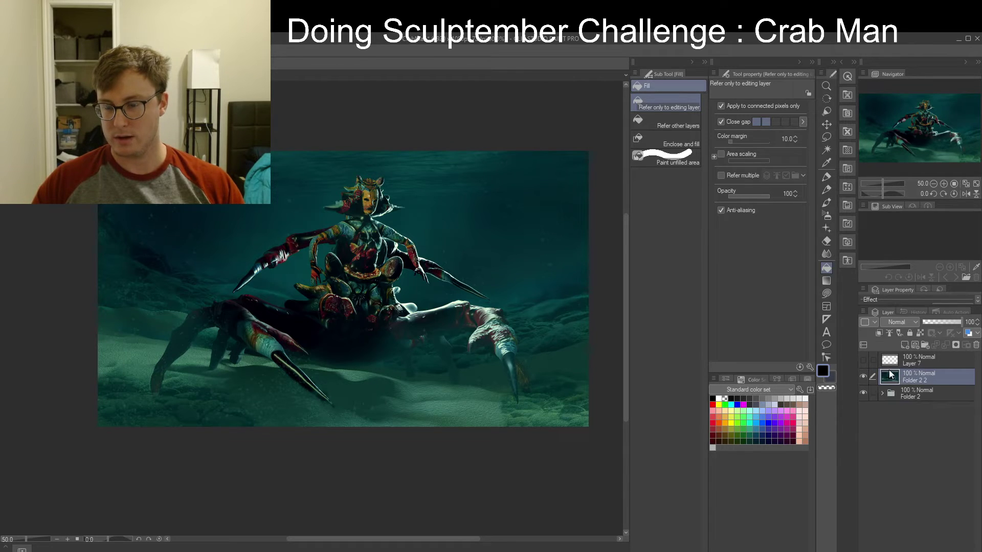
pyautogui.click(862, 360)
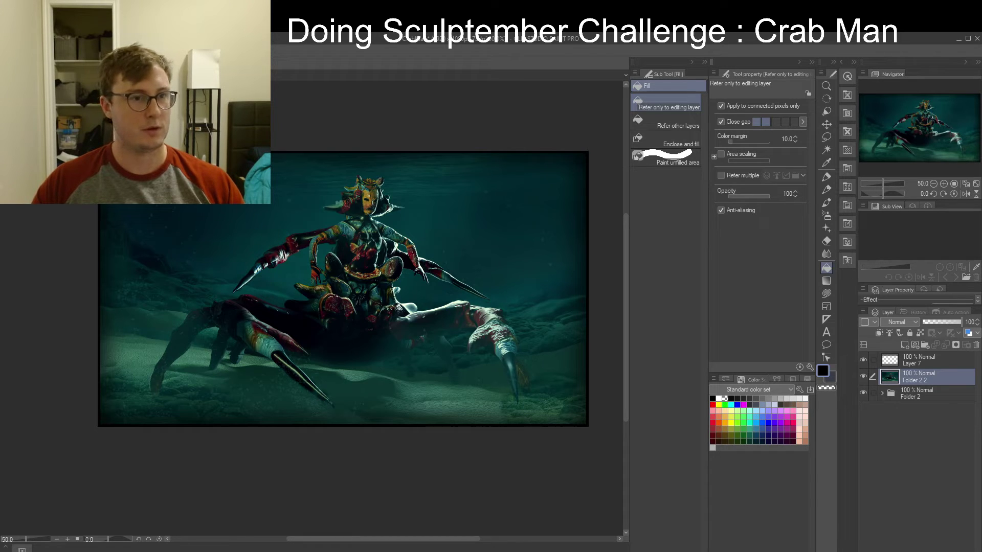
# Apply a strong blur to the merged copy of the scene
pyautogui.click(279, 91)
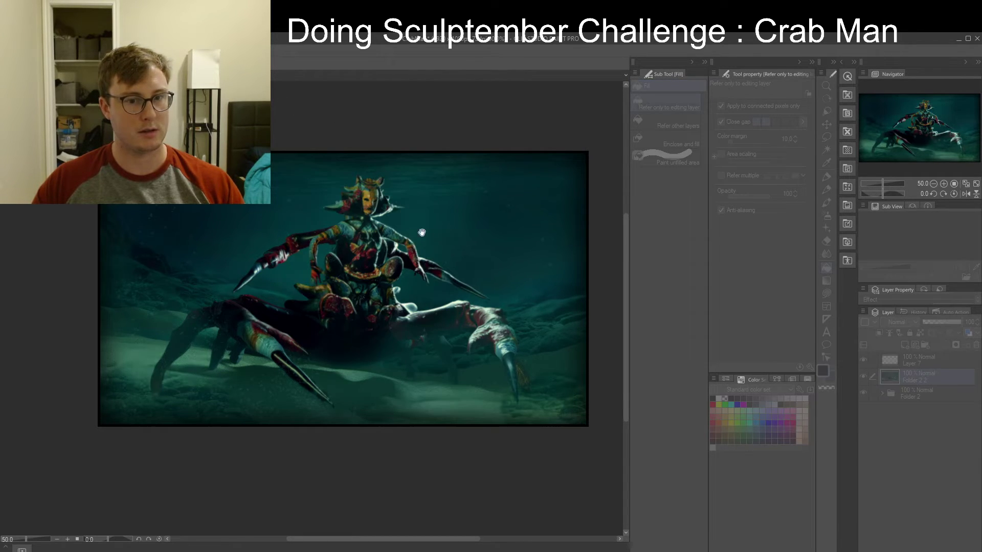
pyautogui.moveTo(364, 305); pyautogui.dragTo(359, 307)
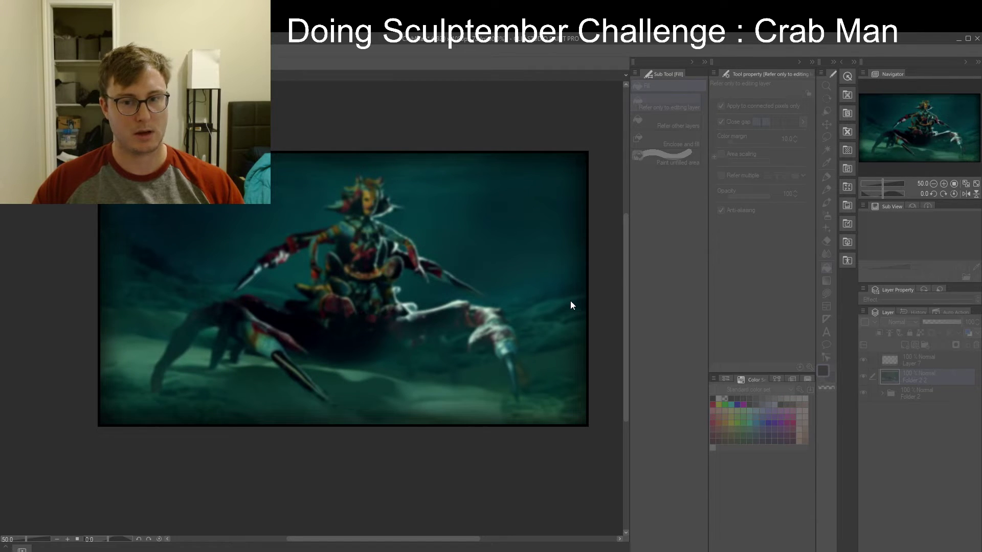
pyautogui.click(609, 294)
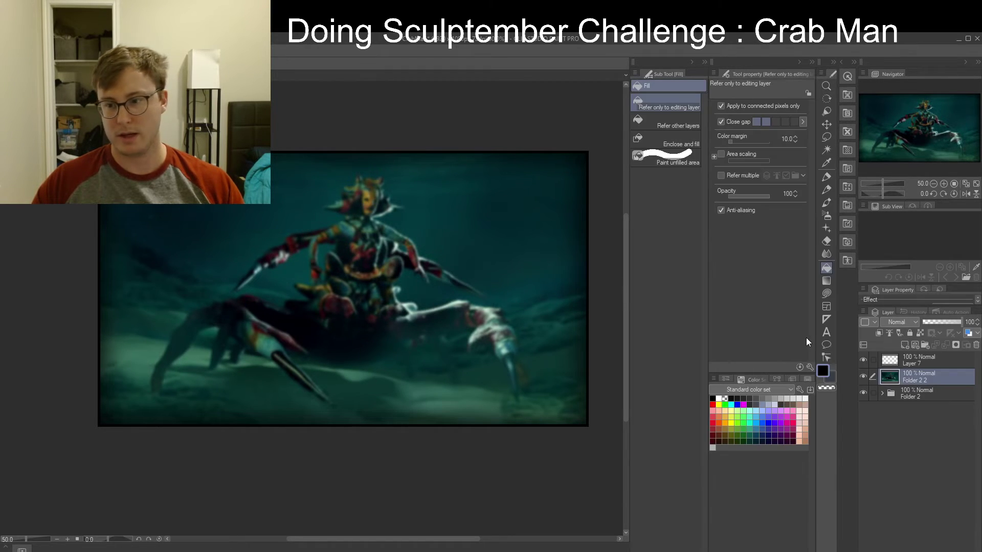
# Add a layer mask to the blurred copy and set the Soft airbrush to size 800 and brush density 87
pyautogui.click(957, 346)
pyautogui.press('b')
pyautogui.press('b')
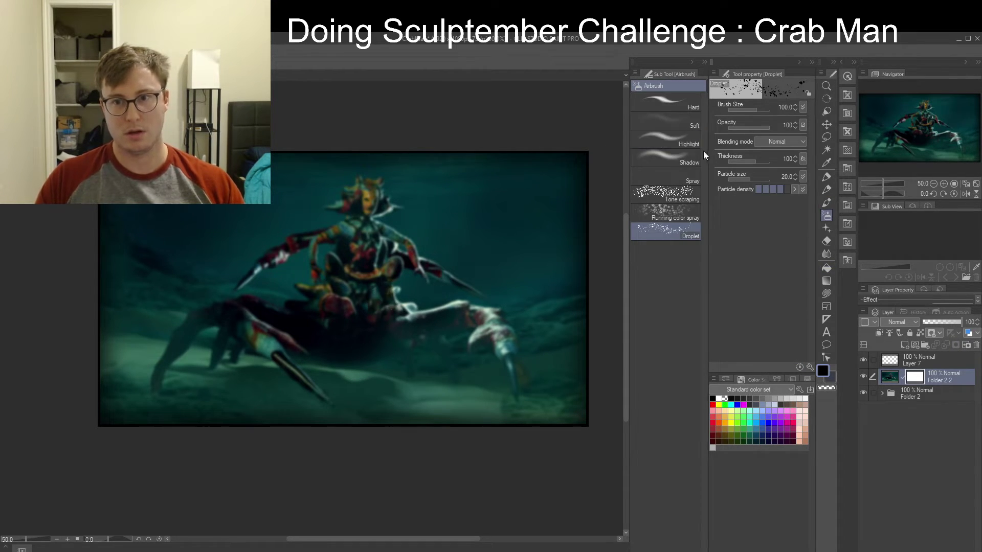
pyautogui.click(663, 155)
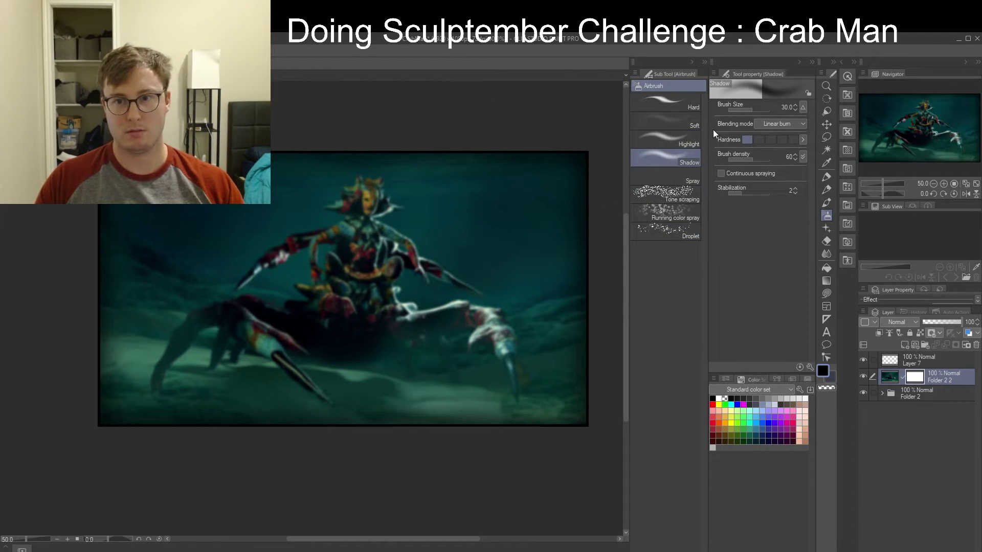
pyautogui.click(668, 121)
pyautogui.moveTo(737, 160); pyautogui.dragTo(742, 161)
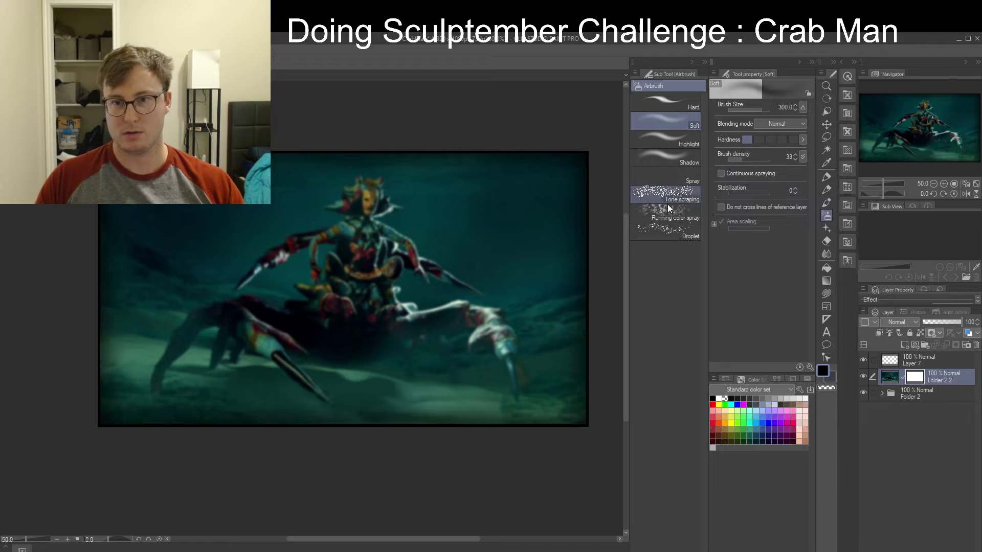
pyautogui.press(']')
pyautogui.press(']')
pyautogui.press(']')
pyautogui.press(']')
pyautogui.press(']')
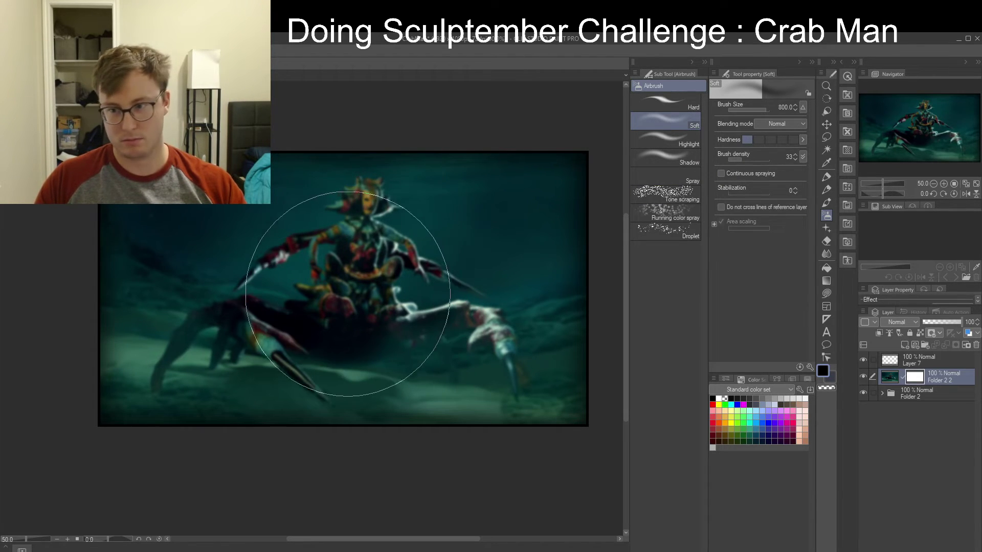
pyautogui.click(762, 159)
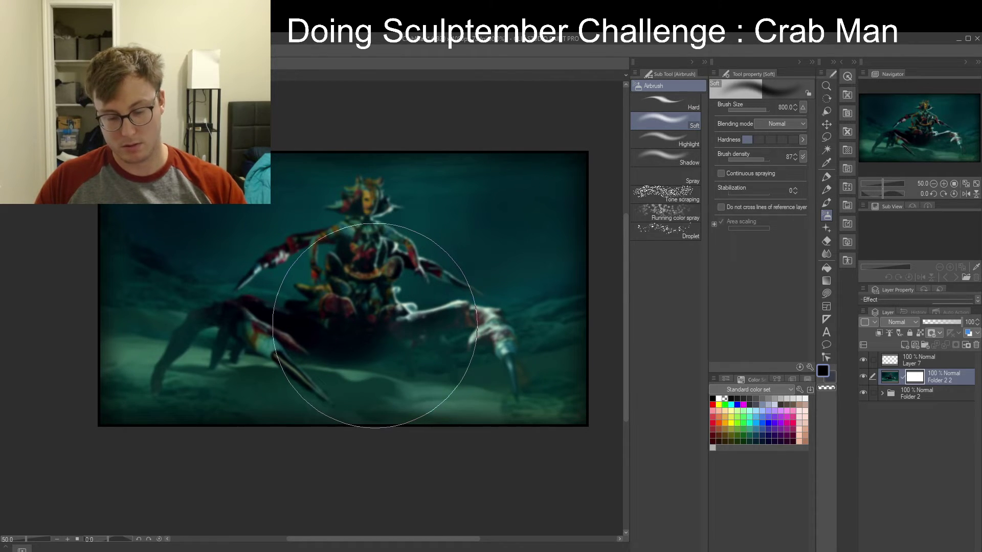
# Reduce the Soft airbrush to size 200 and undo the layer mask on the blurred copy
pyautogui.press('[')
pyautogui.press('[')
pyautogui.press('[')
pyautogui.press('[')
pyautogui.press('[')
pyautogui.press('[')
pyautogui.press('[')
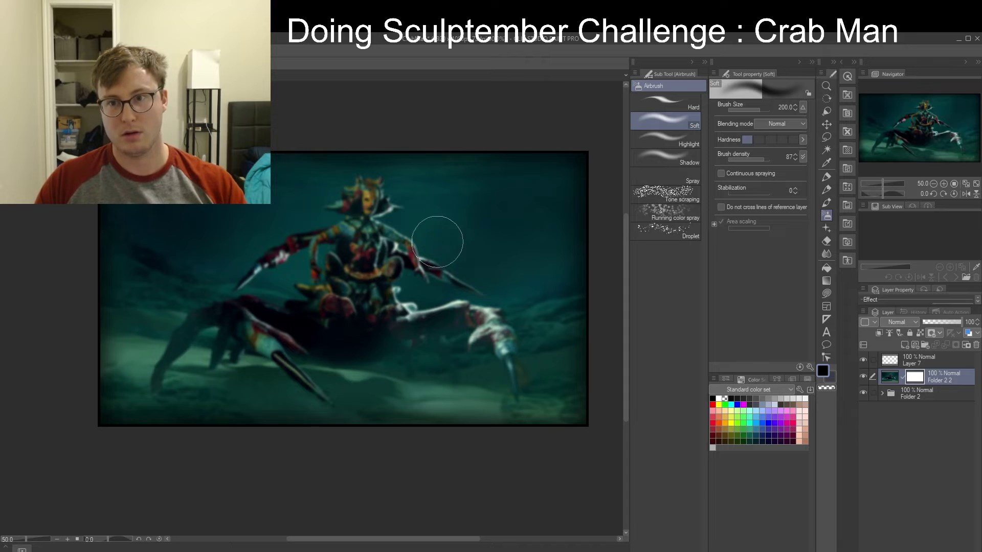
pyautogui.press('b')
pyautogui.press('b')
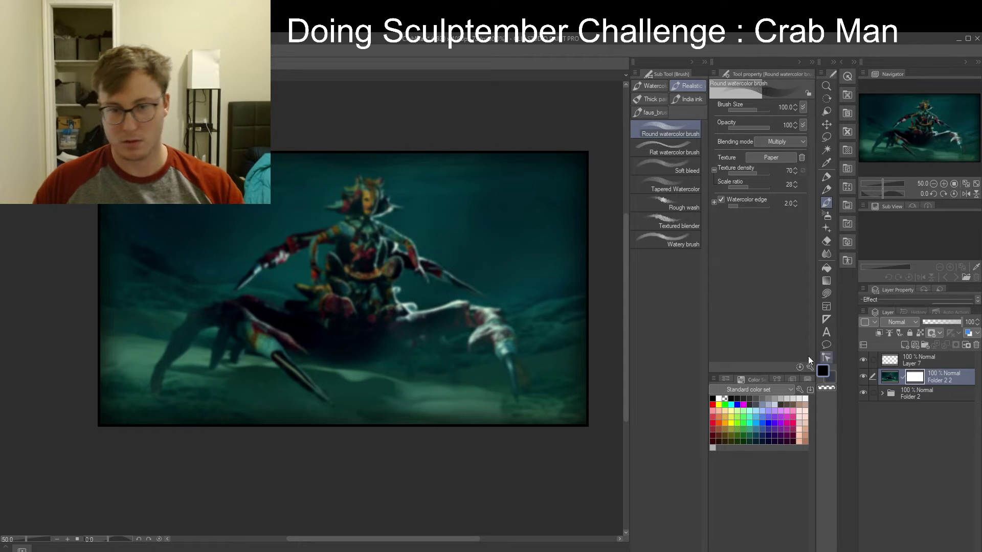
pyautogui.press('b')
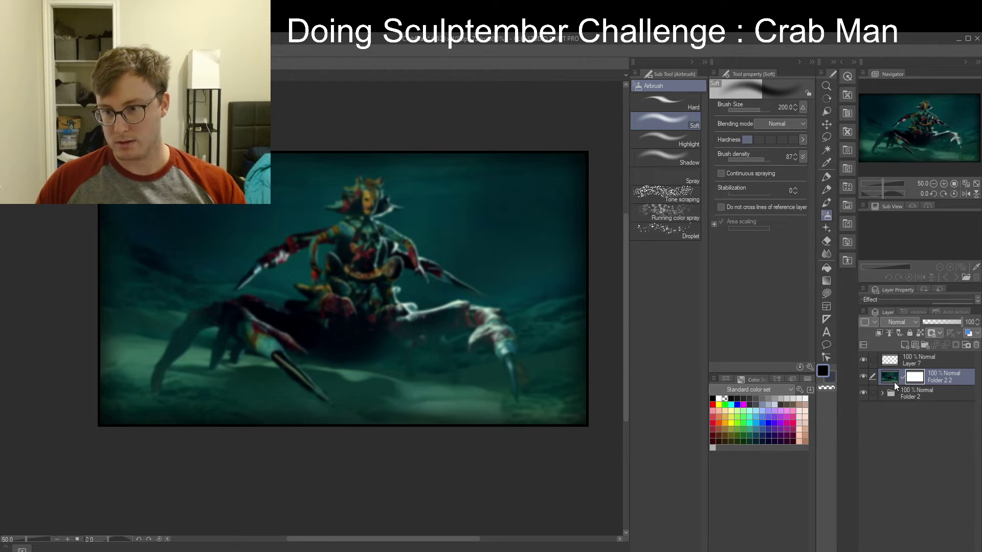
pyautogui.hotkey('ctrl', 'z')
# Erase the blur over the crab man's body and front legs with the Soft eraser at size 800
pyautogui.press('e')
pyautogui.moveTo(322, 250); pyautogui.dragTo(370, 259)
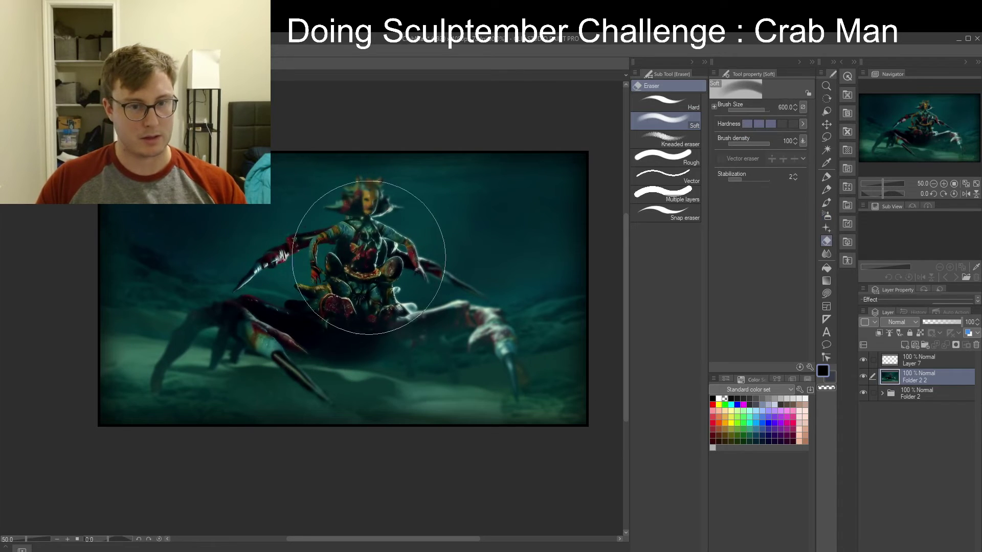
pyautogui.hotkey('ctrl', 'z')
pyautogui.press(']')
pyautogui.press(']')
pyautogui.moveTo(292, 298)
pyautogui.mouseDown()
pyautogui.moveTo(218, 340)
pyautogui.moveTo(228, 351)
pyautogui.moveTo(361, 216)
pyautogui.moveTo(465, 331)
pyautogui.moveTo(208, 340)
pyautogui.moveTo(221, 354)
pyautogui.mouseUp()
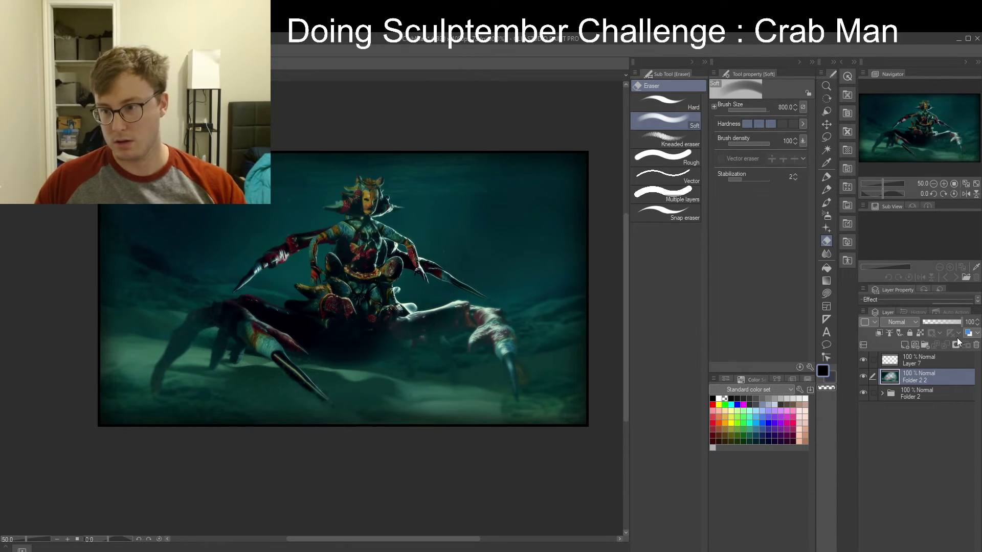
# Lower the blurred layer's opacity to 56% and compare the scene with the layer hidden and shown
pyautogui.click(945, 321)
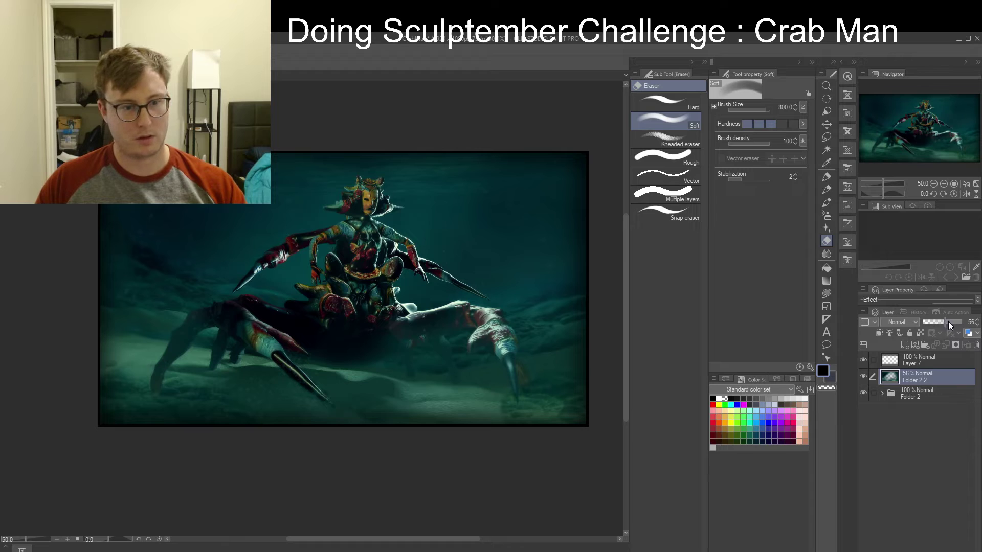
pyautogui.click(863, 377)
pyautogui.click(863, 376)
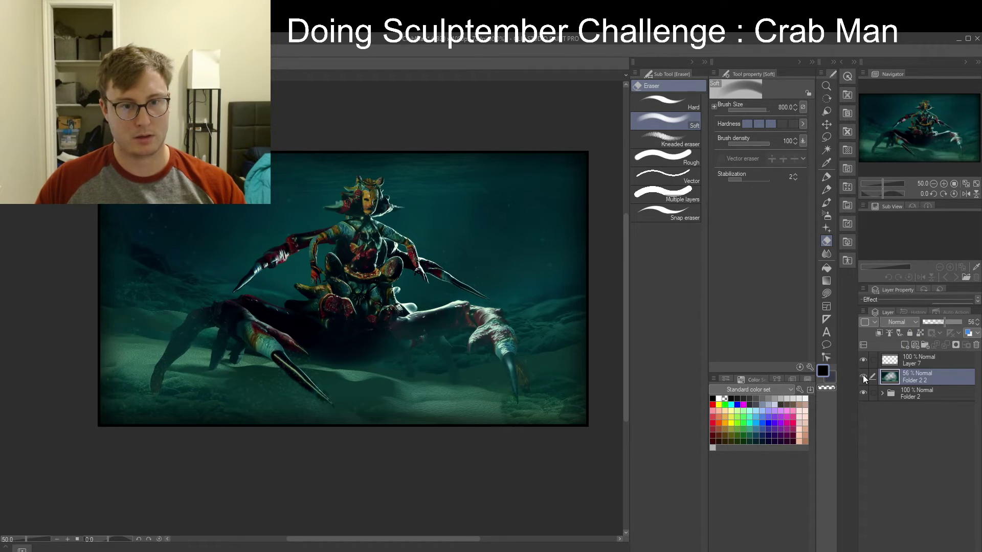
pyautogui.click(862, 375)
pyautogui.click(863, 375)
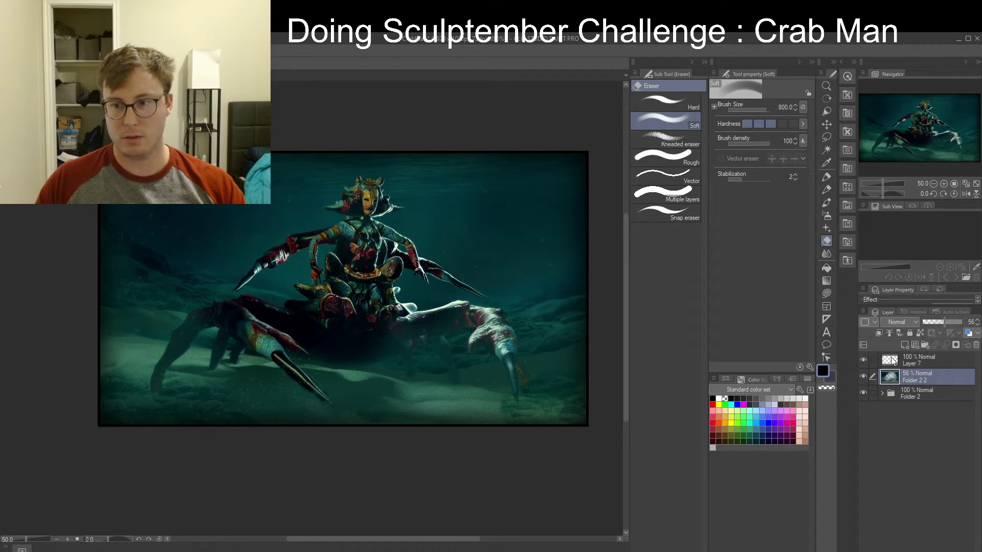
pyautogui.click(863, 376)
pyautogui.click(863, 377)
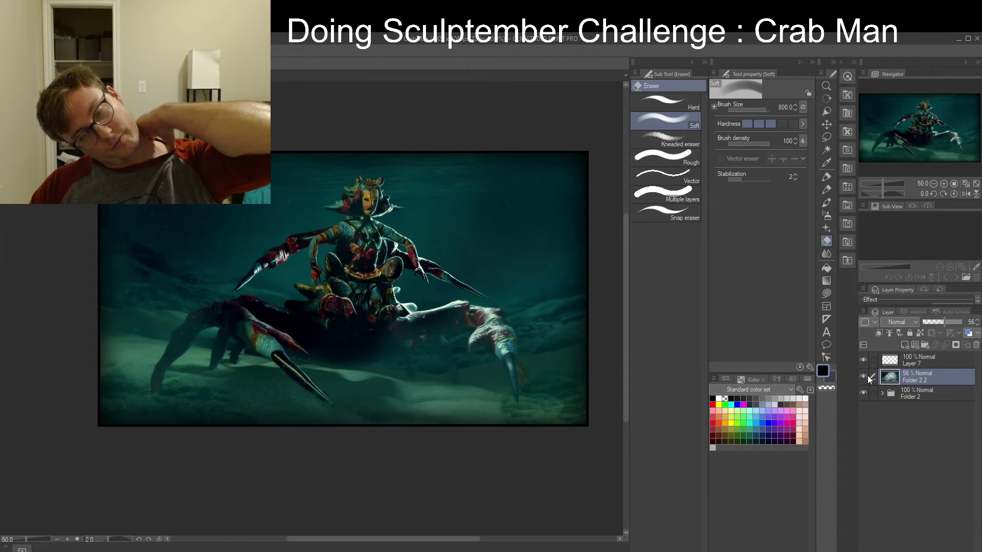
# Add a text layer above the vignette near the scene's lower edge with the artist's ArtStation web address in capitals
pyautogui.click(940, 357)
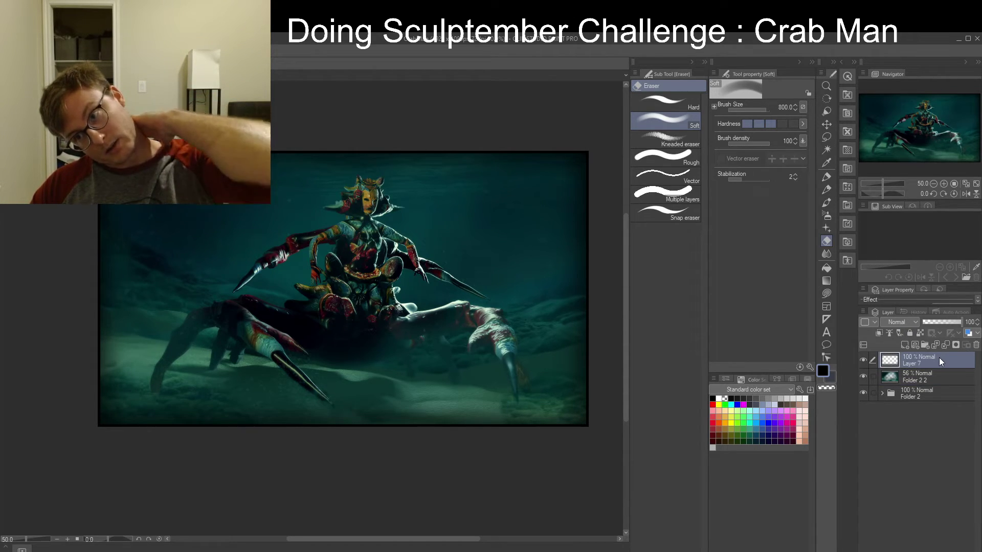
pyautogui.press('t')
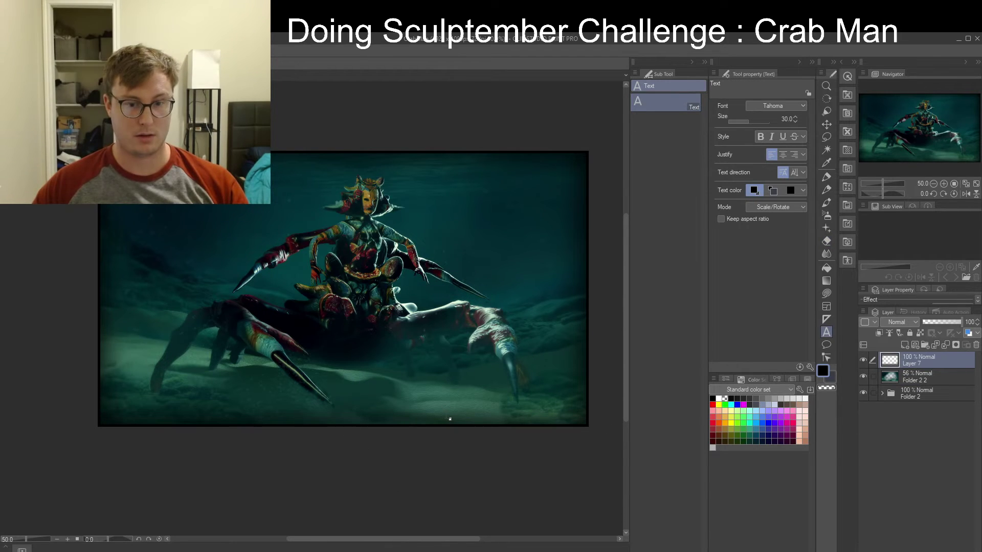
pyautogui.click(450, 419)
pyautogui.write('Sam')
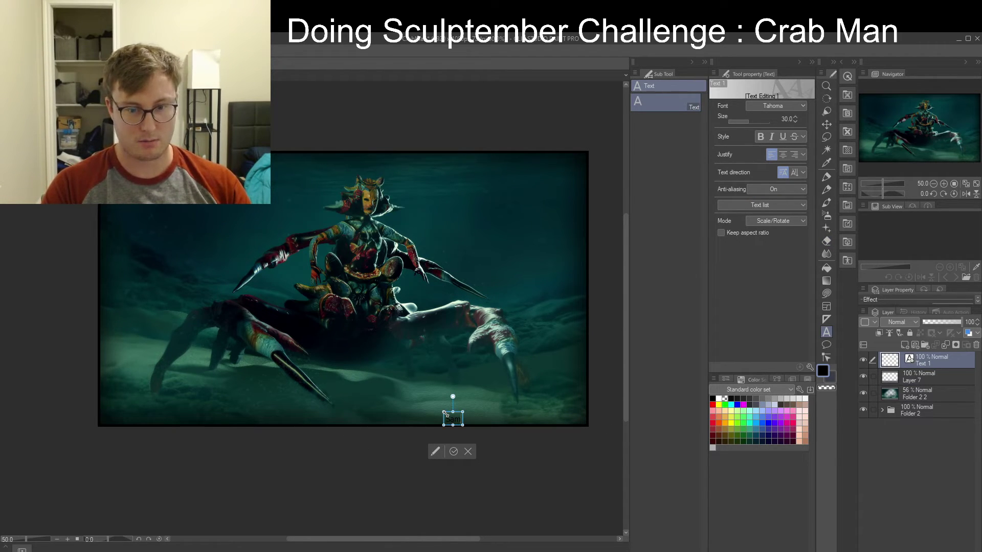
pyautogui.write('dut')
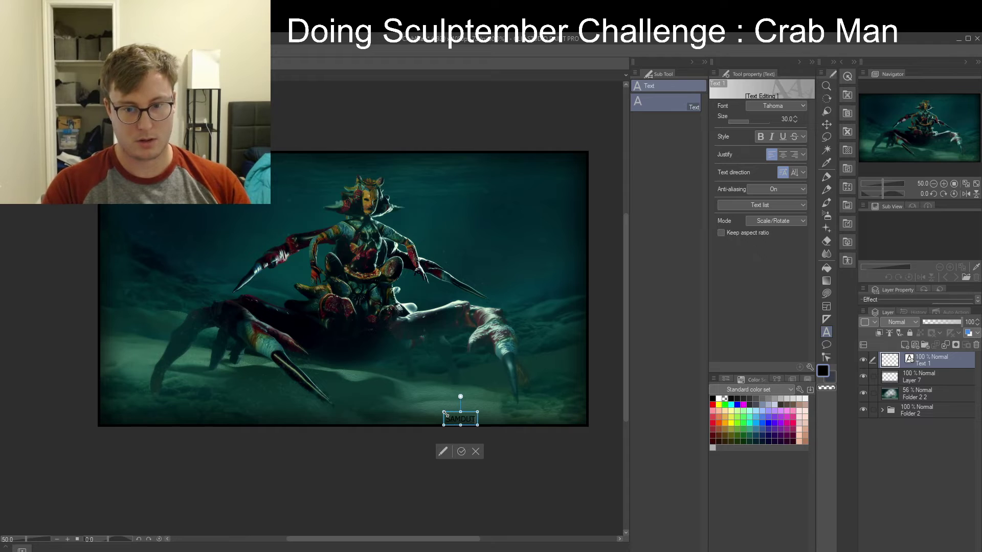
pyautogui.write('TER')
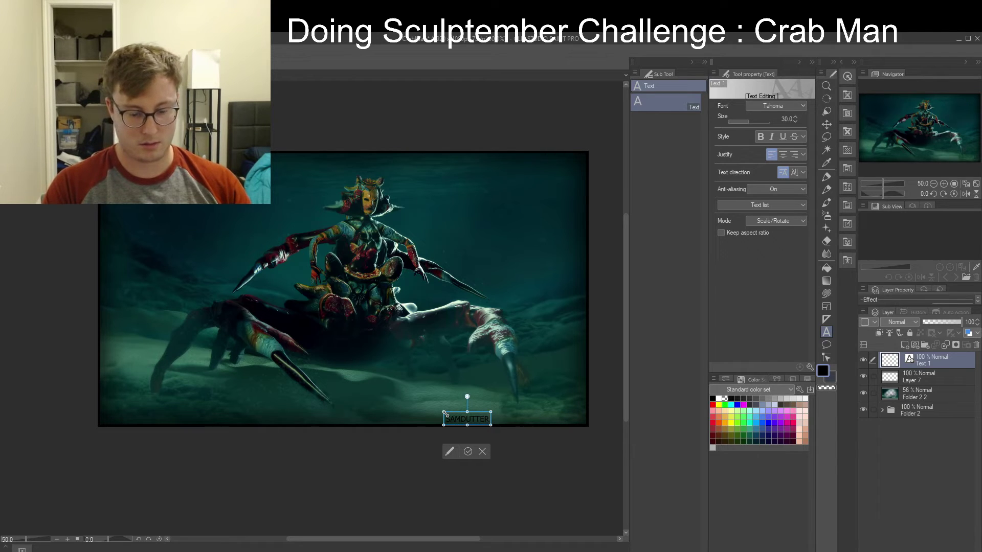
pyautogui.write('.A')
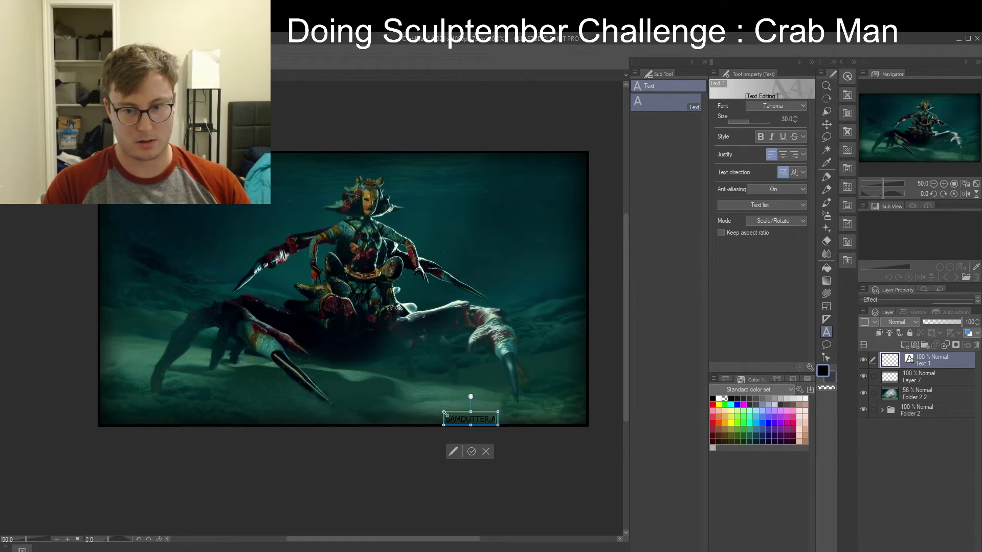
pyautogui.write('RTSTATION')
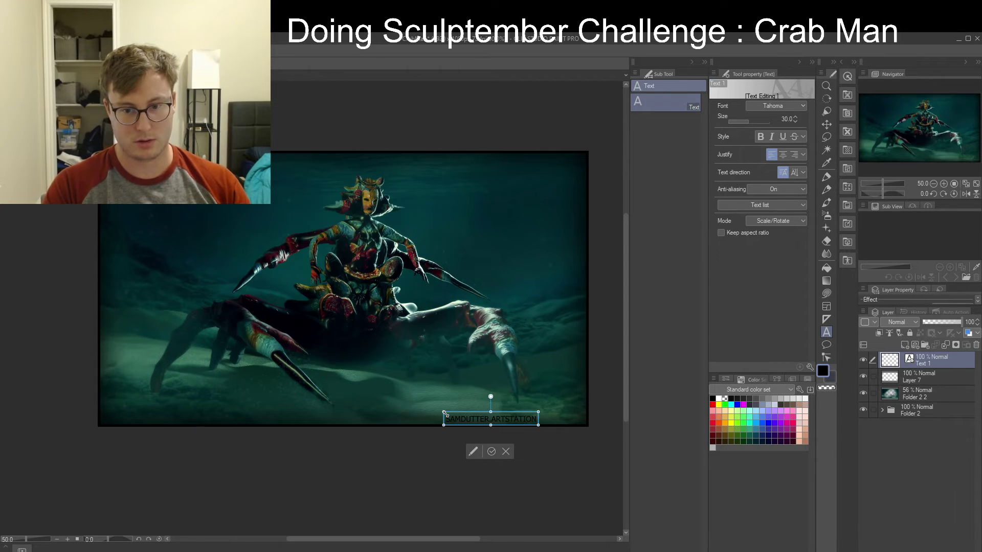
pyautogui.write('.COM')
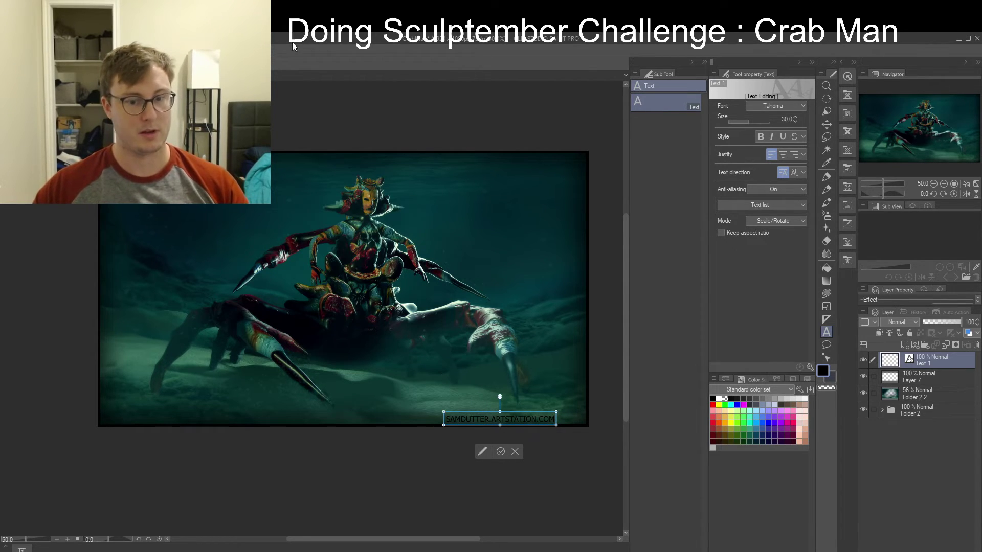
pyautogui.click(501, 452)
# Move the web address text to the lower middle of the scene and enlarge it to about size 63
pyautogui.moveTo(511, 420)
pyautogui.mouseDown()
pyautogui.moveTo(272, 400)
pyautogui.moveTo(506, 431)
pyautogui.mouseUp()
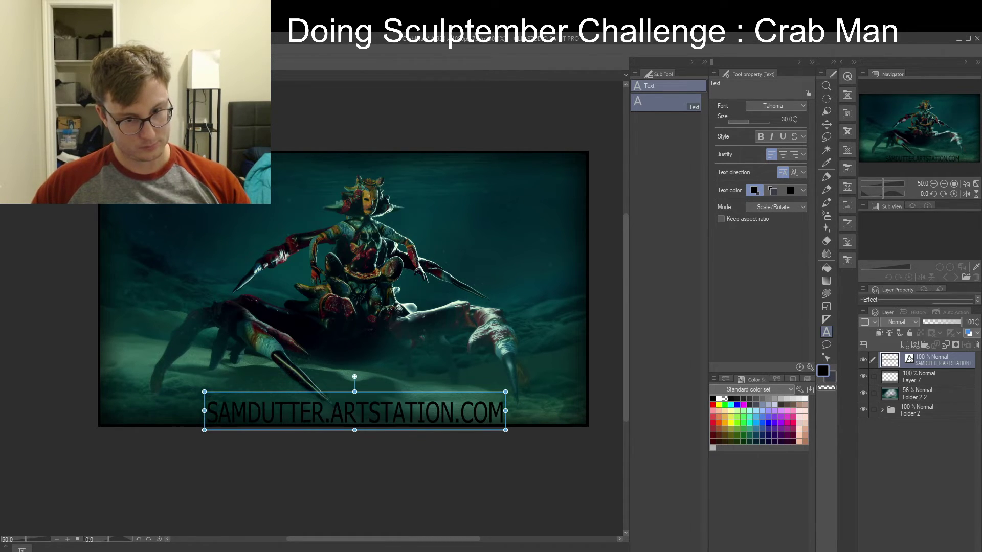
pyautogui.hotkey('ctrl', 'z')
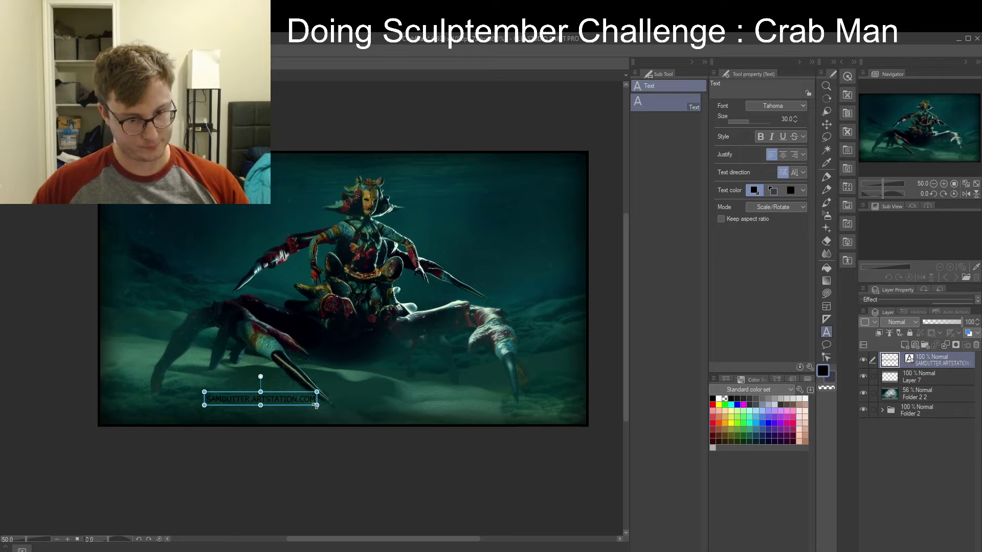
pyautogui.moveTo(317, 405); pyautogui.dragTo(426, 414)
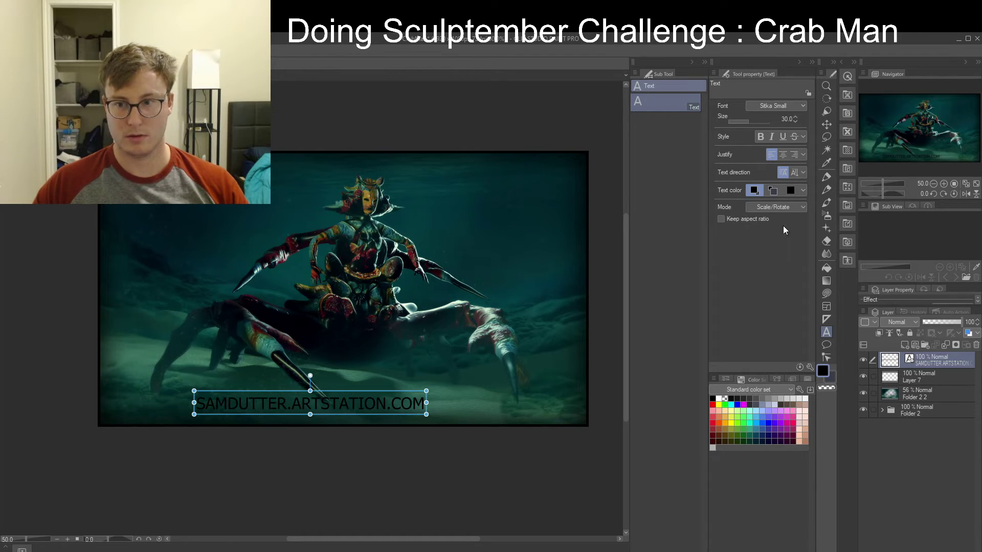
# Try Unispace, Verdana and Segoe UI fonts on the whole web address text, and set it to Palatino Linotype
pyautogui.press('u')
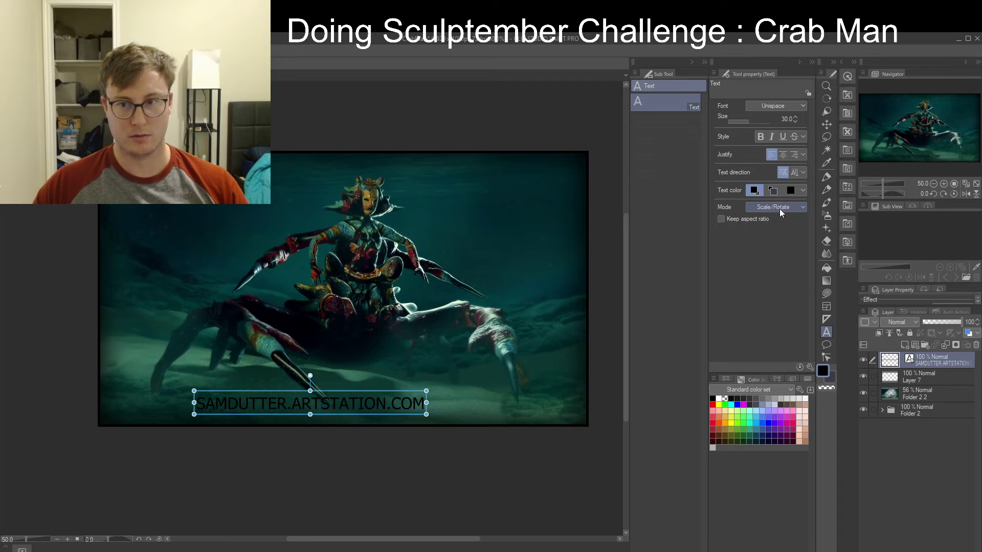
pyautogui.click(329, 404)
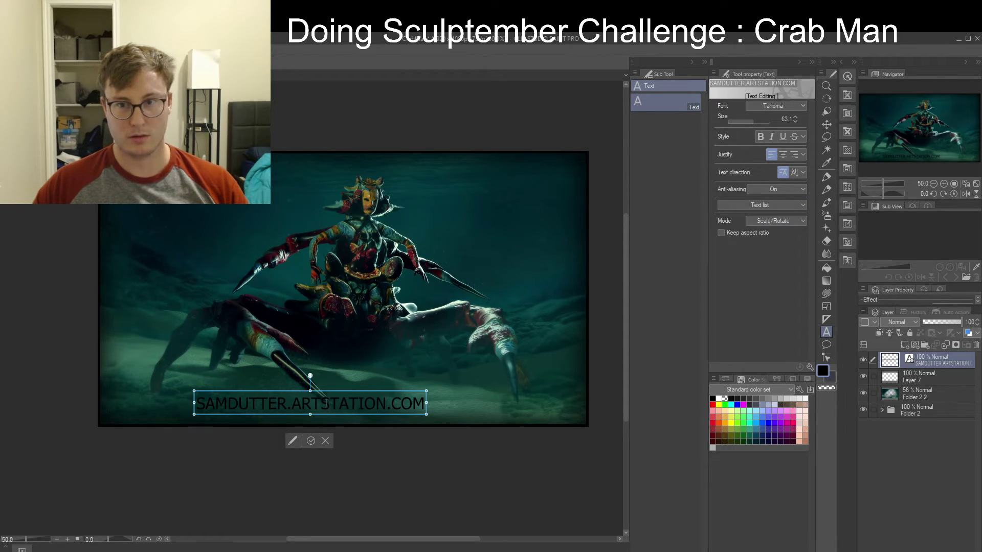
pyautogui.hotkey('ctrl', 'a')
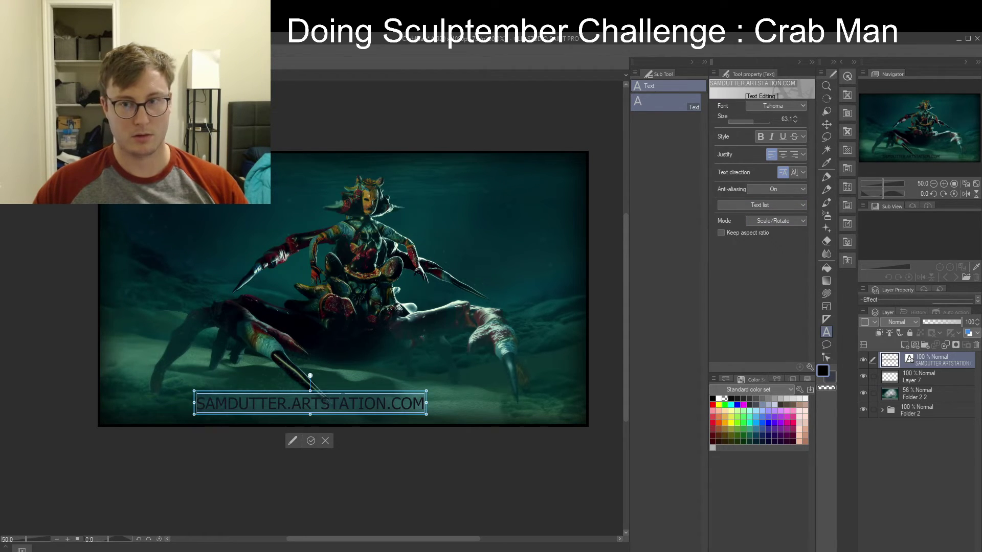
pyautogui.click(784, 216)
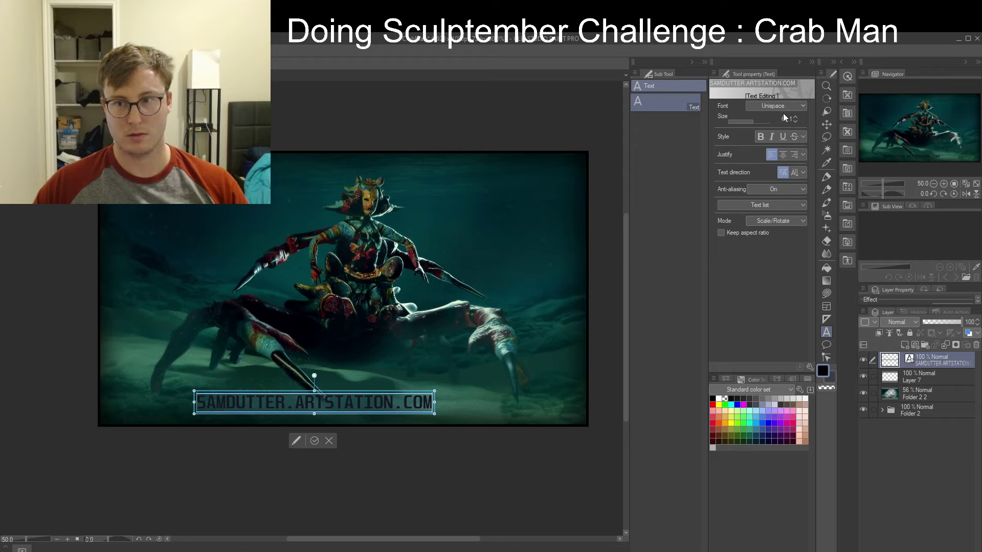
pyautogui.click(787, 202)
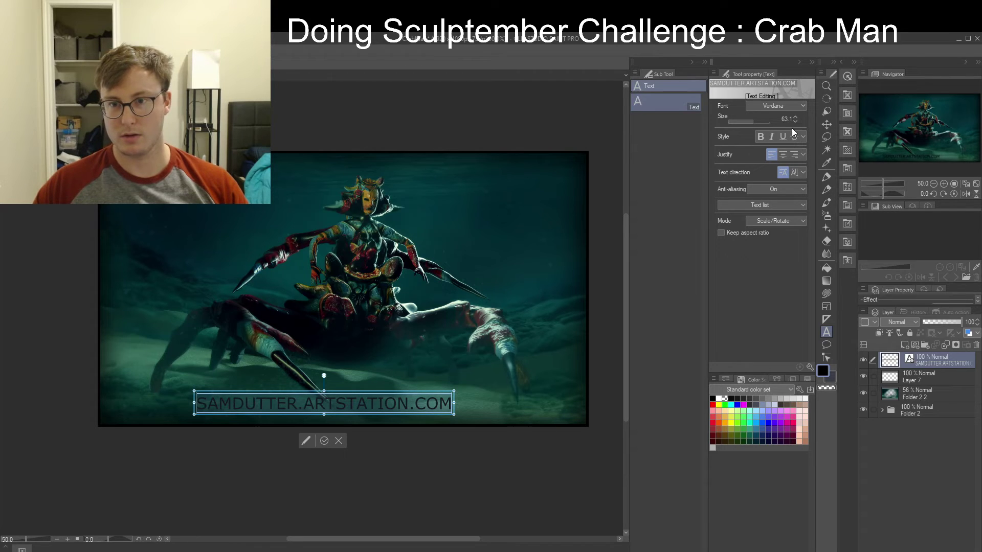
pyautogui.hotkey('ctrl', 'z')
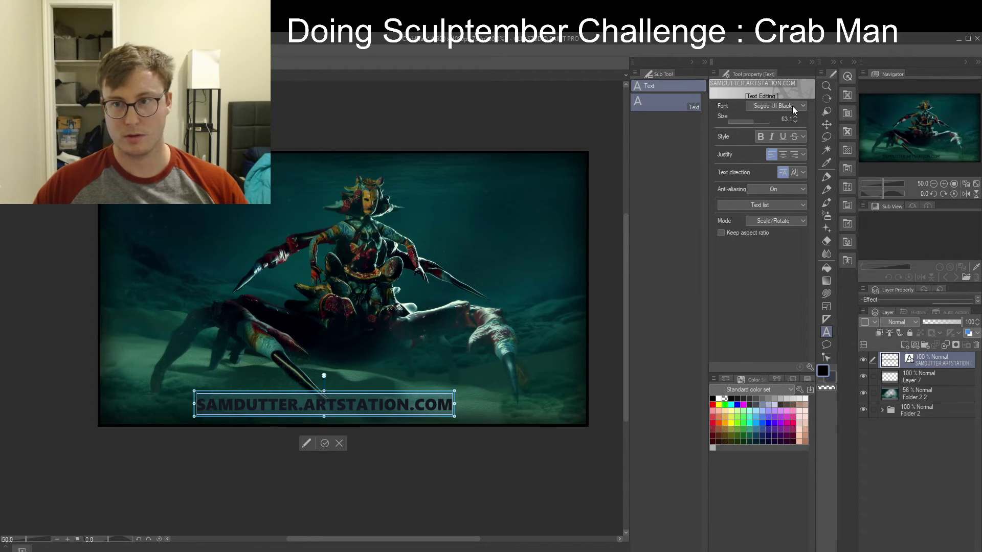
pyautogui.press('Up')
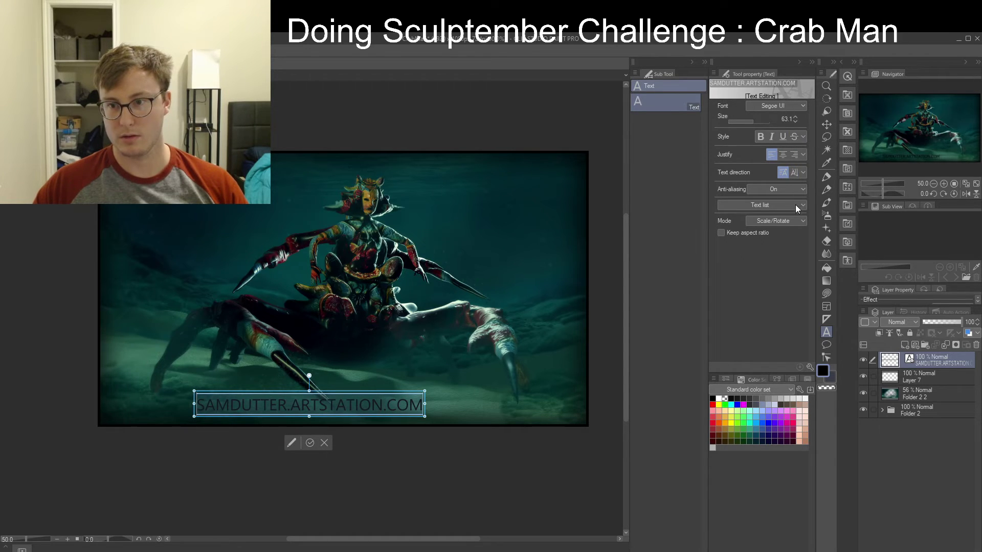
pyautogui.click(787, 226)
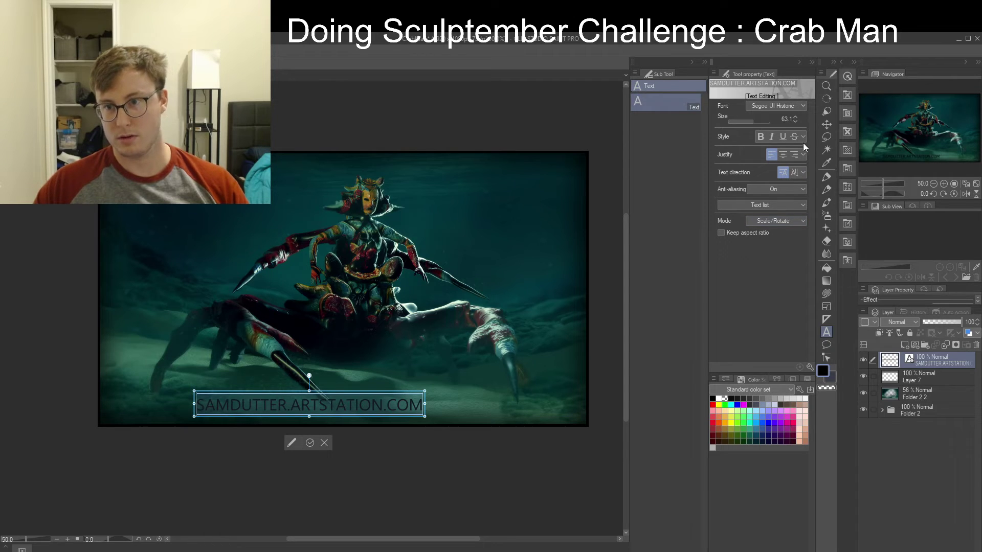
pyautogui.click(793, 162)
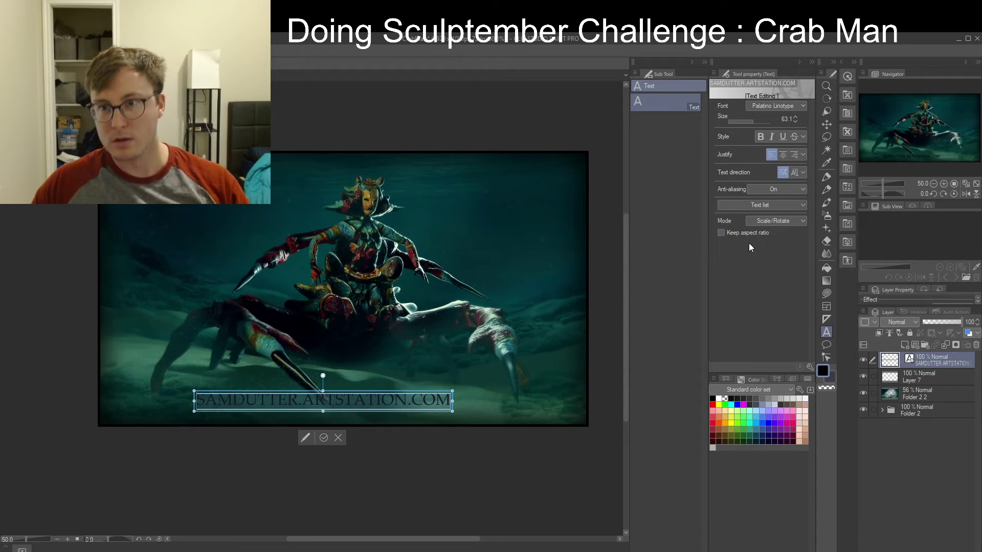
pyautogui.click(301, 401)
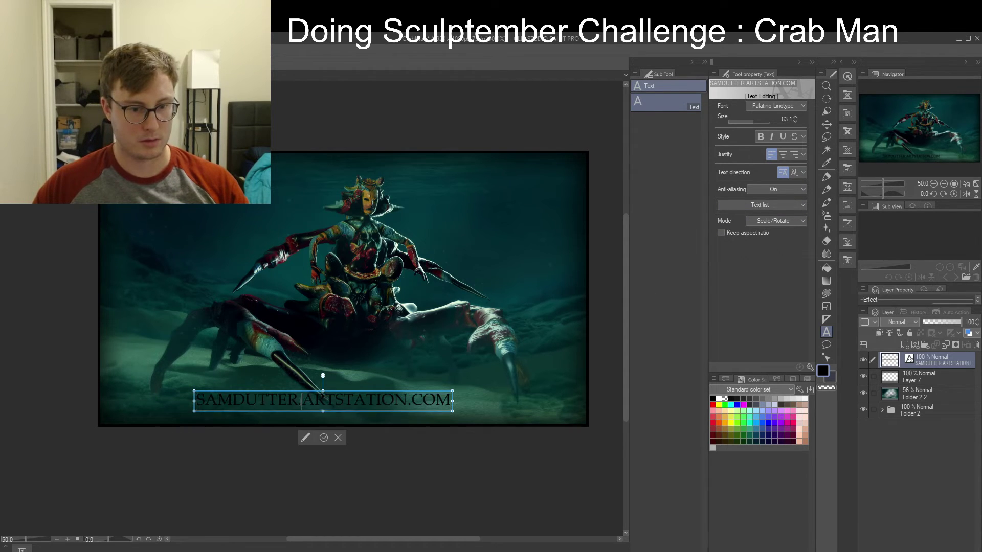
# Insert spaces around both dots in the web address text and apply the edit
pyautogui.press('Left')
pyautogui.press('Left')
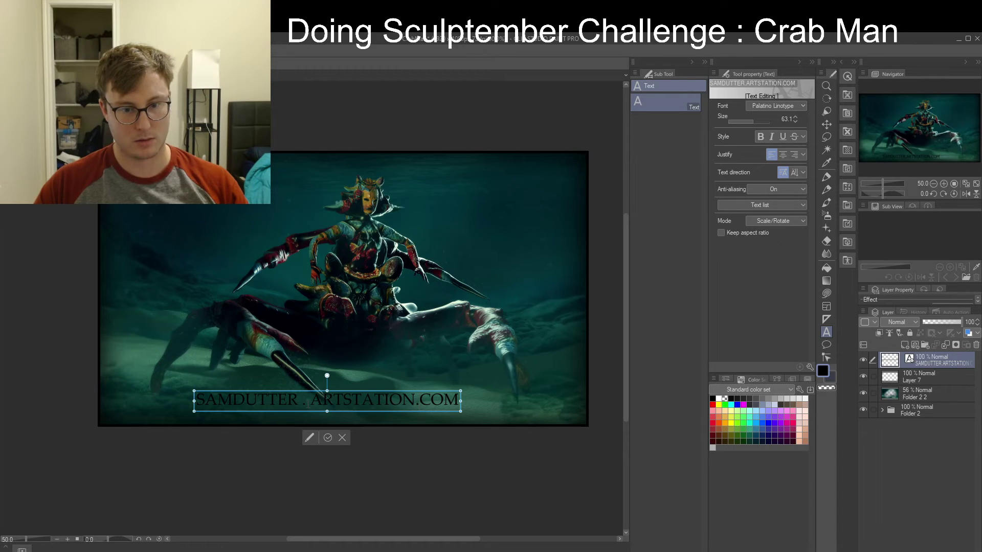
pyautogui.press('Right')
pyautogui.press('Right')
pyautogui.press('Right')
pyautogui.press('Right')
pyautogui.press('Right')
pyautogui.press('Right')
pyautogui.press('Right')
pyautogui.press('Right')
pyautogui.press('Right')
pyautogui.press('Right')
pyautogui.press('Right')
pyautogui.press('Right')
pyautogui.press('Right')
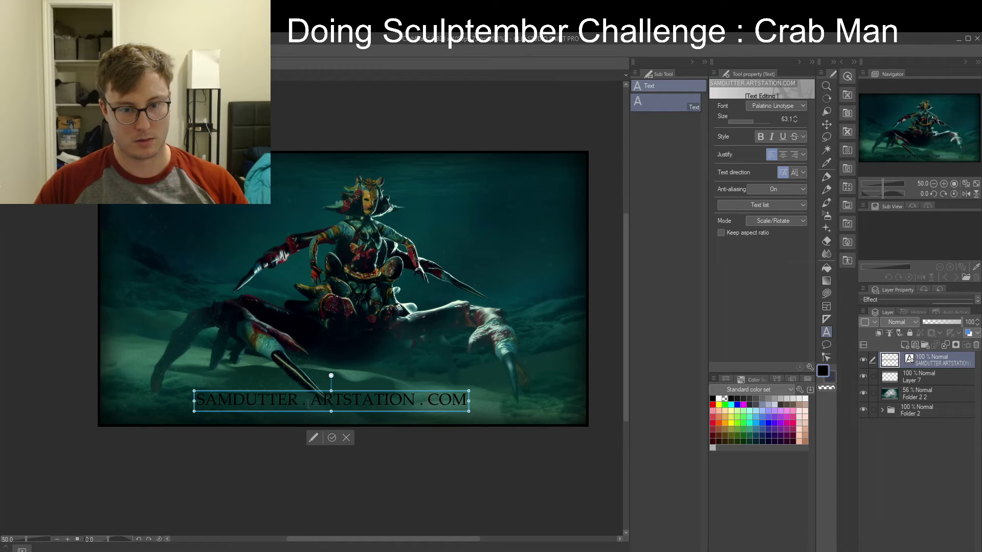
pyautogui.click(332, 437)
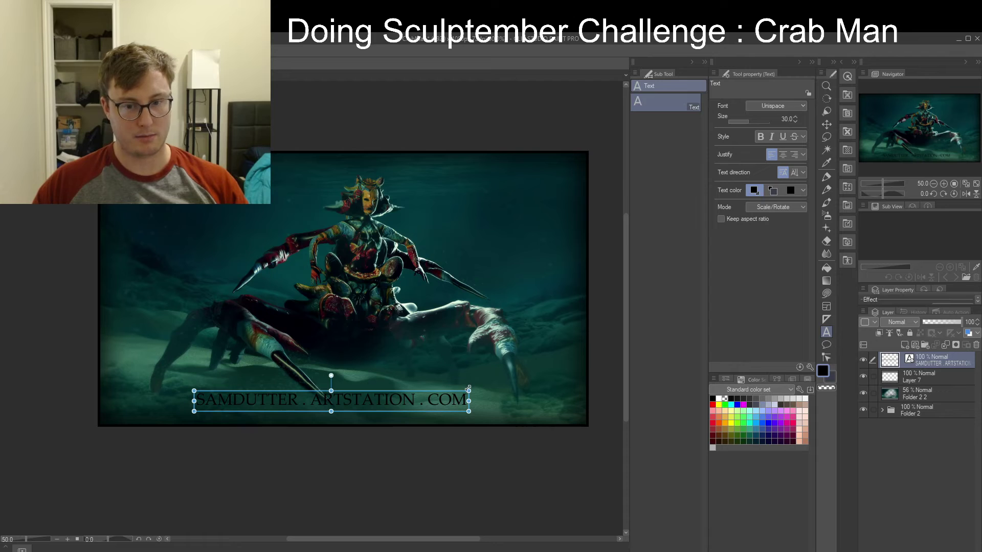
# Shrink the web address text to about two thirds of its width and place it in the scene's lower-left corner
pyautogui.moveTo(468, 390); pyautogui.dragTo(391, 395)
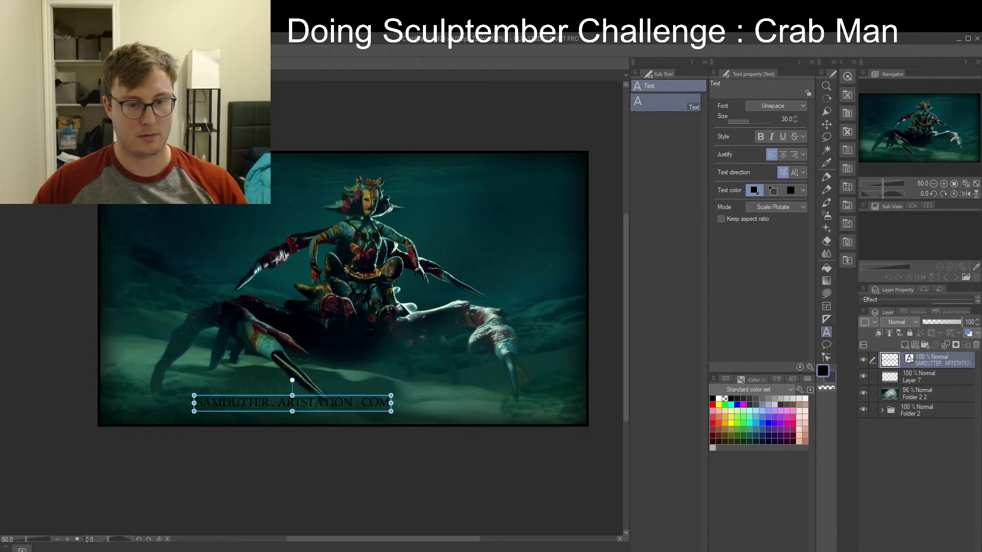
pyautogui.hotkey('ctrl', 't')
pyautogui.moveTo(338, 403); pyautogui.dragTo(242, 418)
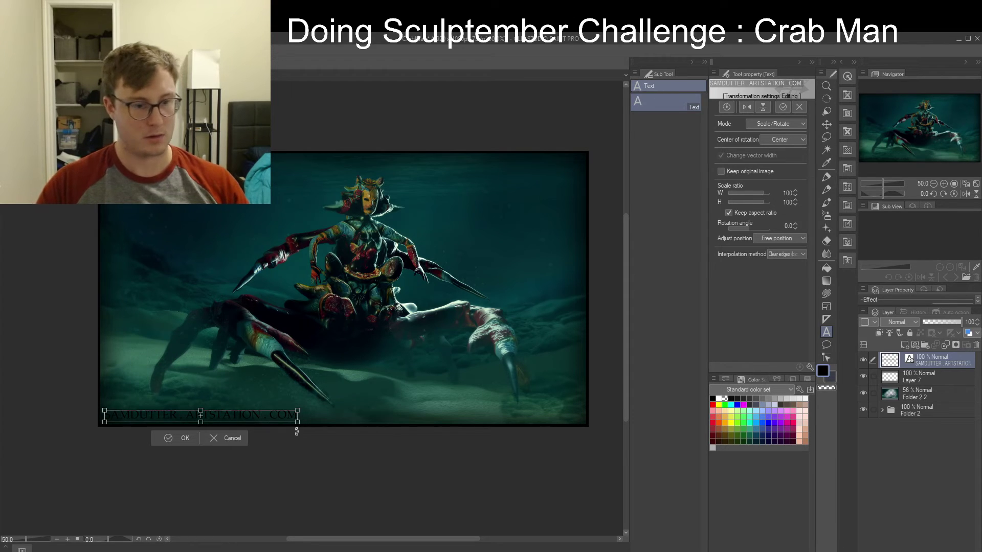
pyautogui.press('Return')
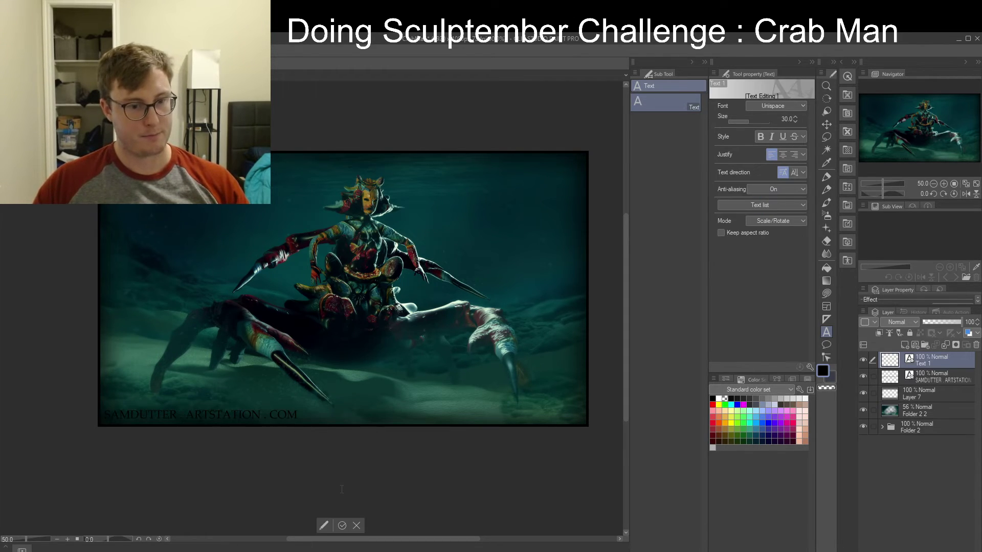
pyautogui.click(342, 490)
pyautogui.press('Escape')
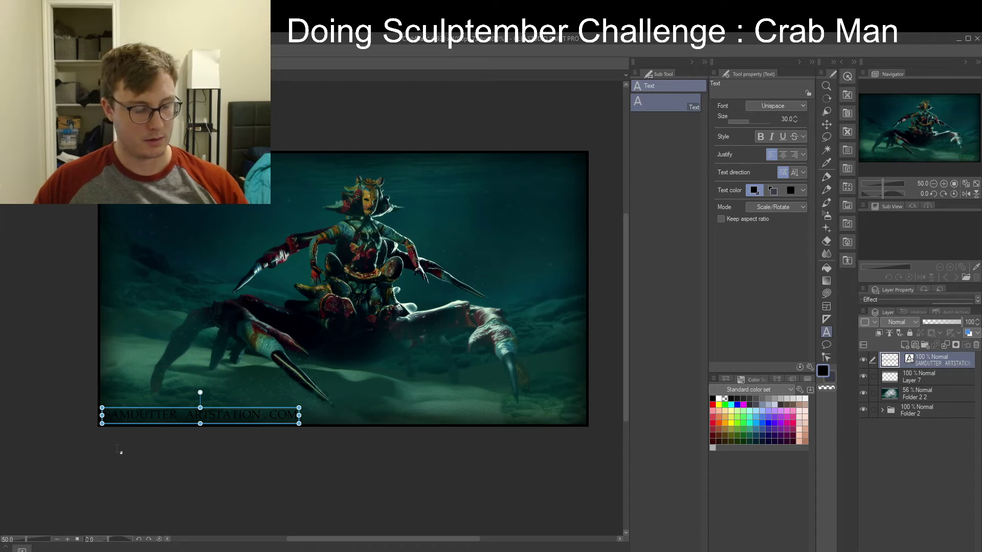
# Try several picked drawing colours, including a light teal, for the selected web address text
pyautogui.keyDown('alt'); pyautogui.click(17, 509); pyautogui.keyUp('alt')
pyautogui.keyDown('alt'); pyautogui.click(21, 503); pyautogui.keyUp('alt')
pyautogui.keyDown('alt'); pyautogui.click(2, 532); pyautogui.keyUp('alt')
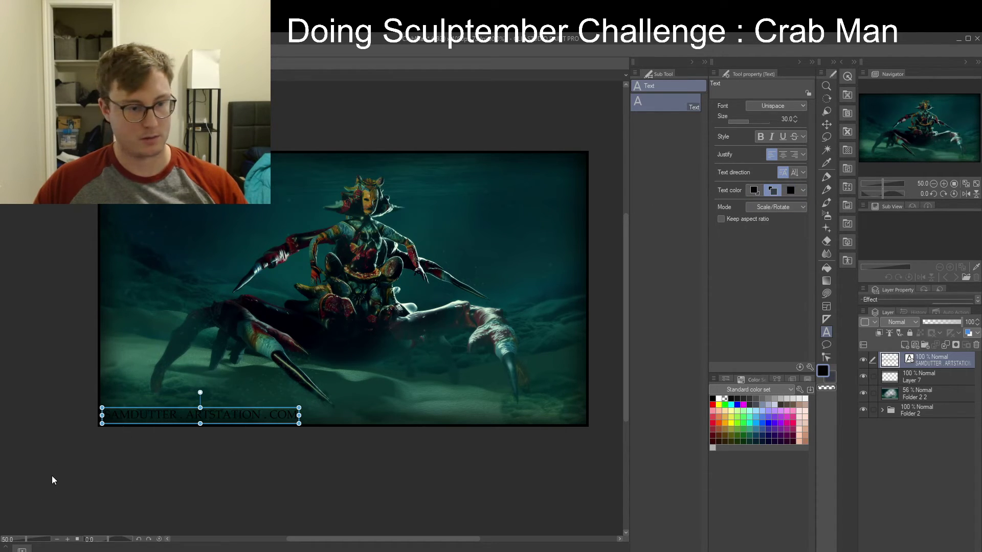
pyautogui.keyDown('alt'); pyautogui.moveTo(40, 495); pyautogui.dragTo(1, 519); pyautogui.keyUp('alt')
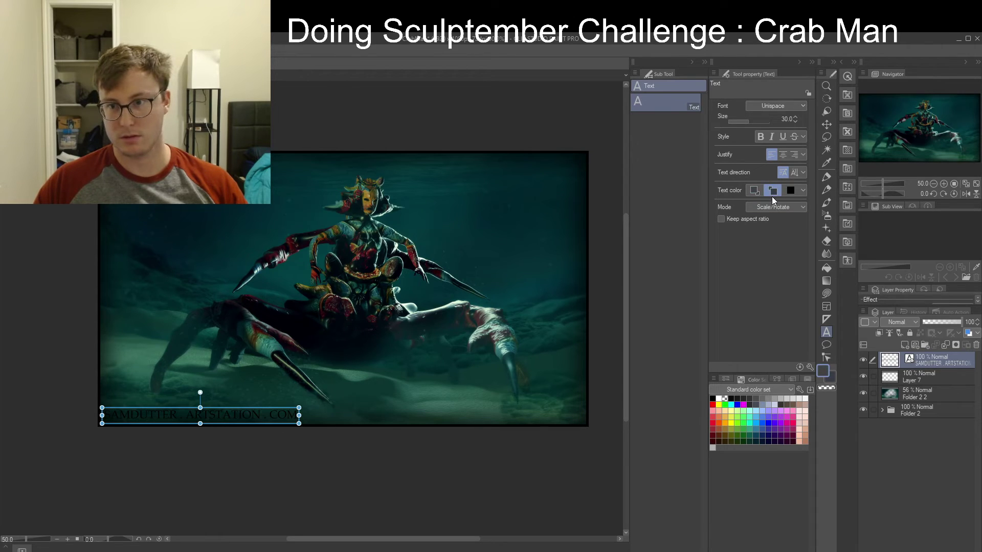
pyautogui.keyDown('alt'); pyautogui.click(35, 489); pyautogui.keyUp('alt')
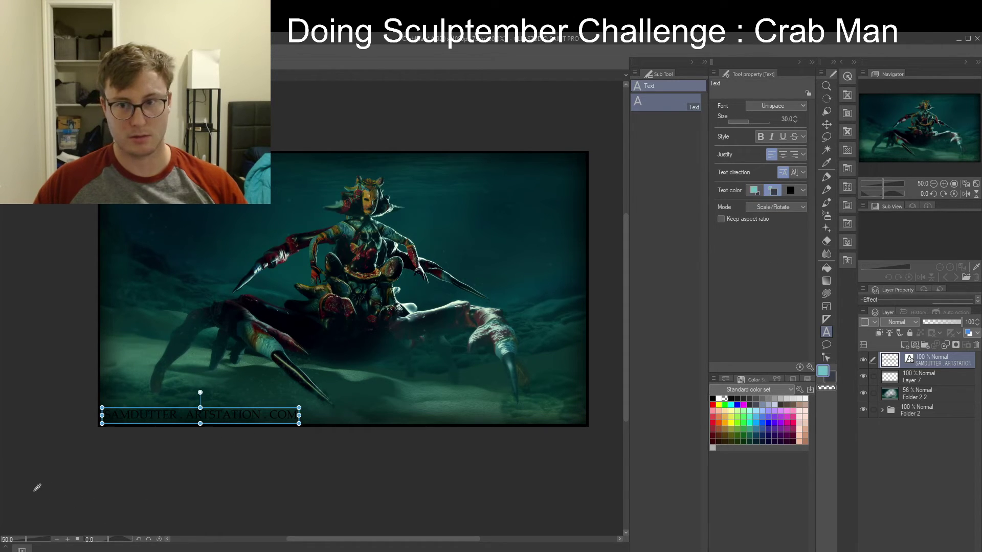
pyautogui.keyDown('alt'); pyautogui.click(37, 495); pyautogui.keyUp('alt')
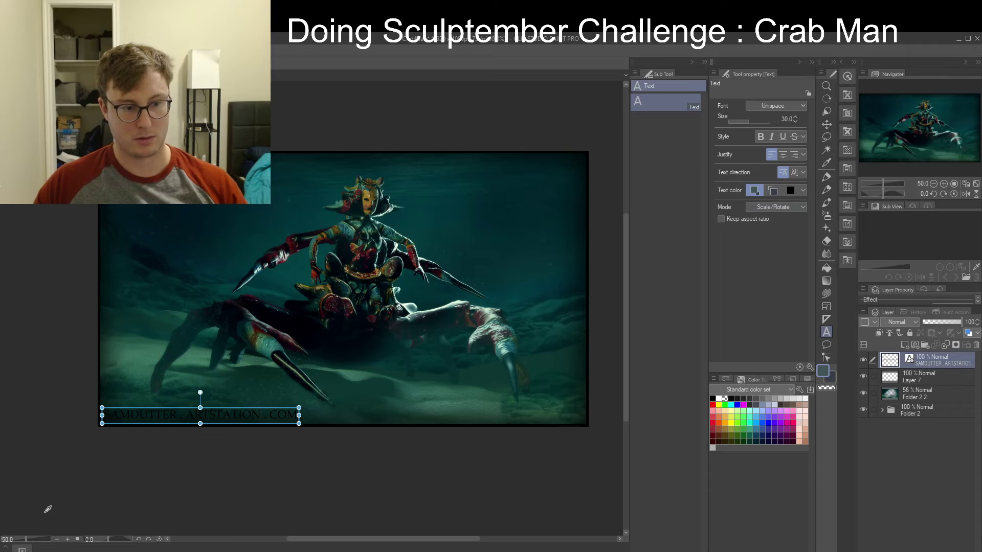
pyautogui.keyDown('alt'); pyautogui.moveTo(45, 513); pyautogui.dragTo(1, 507); pyautogui.keyUp('alt')
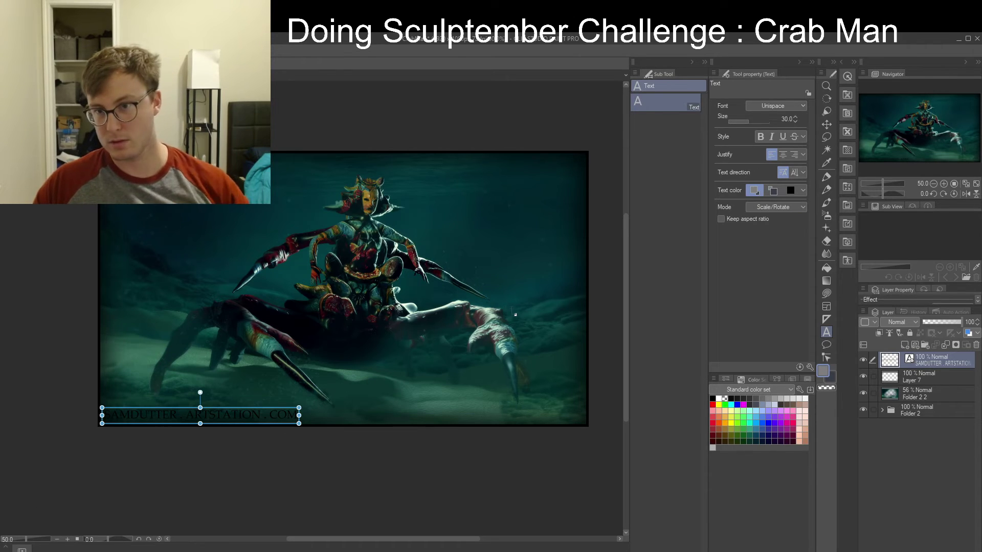
# Try cyan, dark blue and white on the whole web address text, and return it to black
pyautogui.press('t')
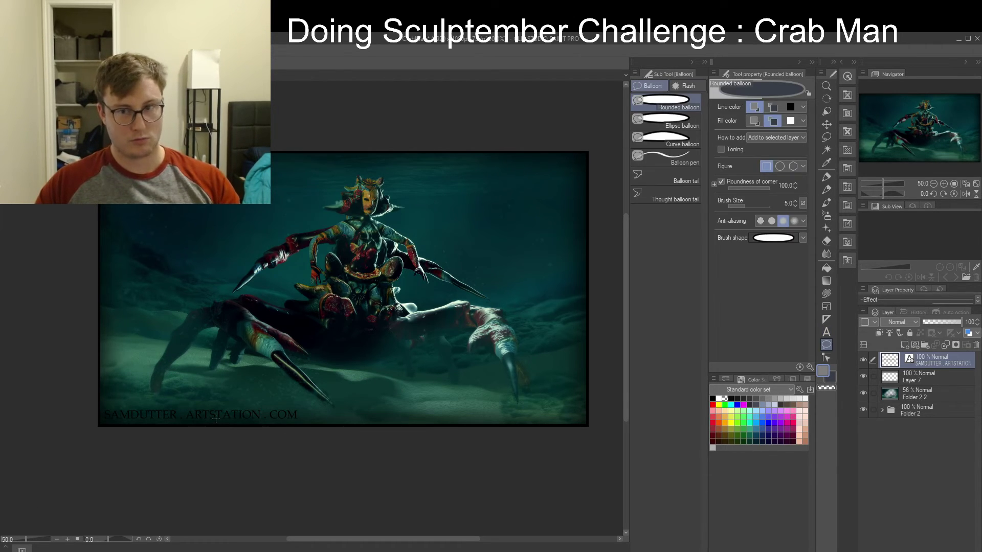
pyautogui.press('t')
pyautogui.doubleClick(216, 416)
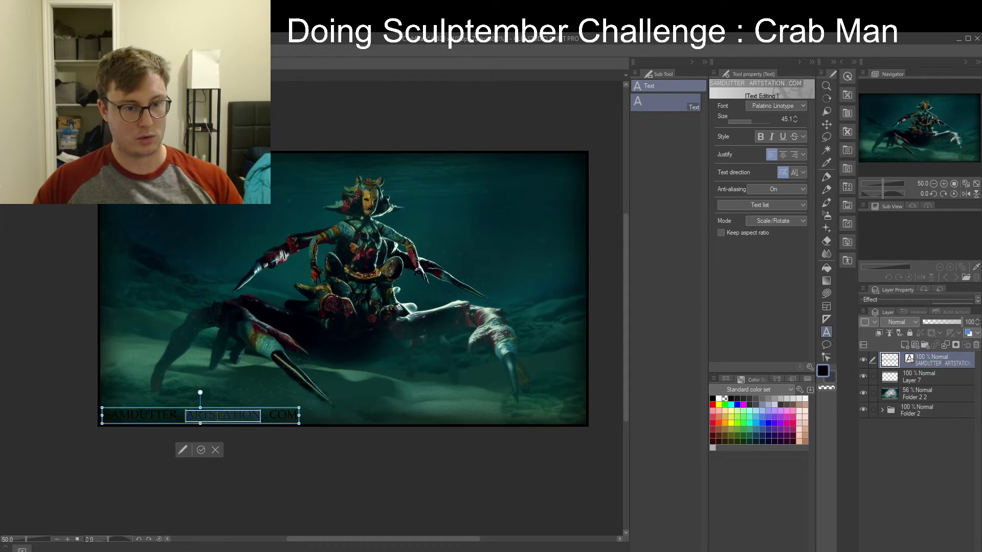
pyautogui.hotkey('ctrl', 'a')
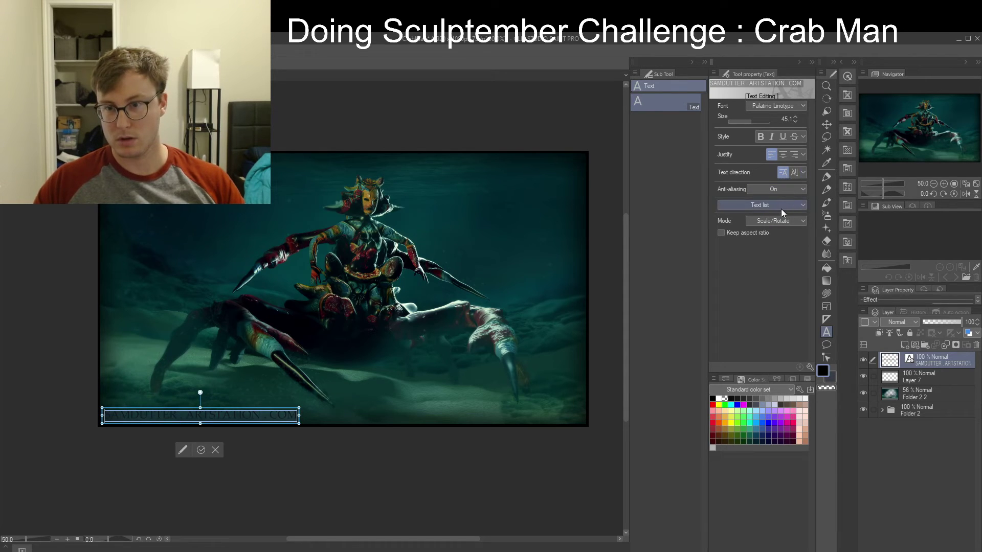
pyautogui.click(732, 402)
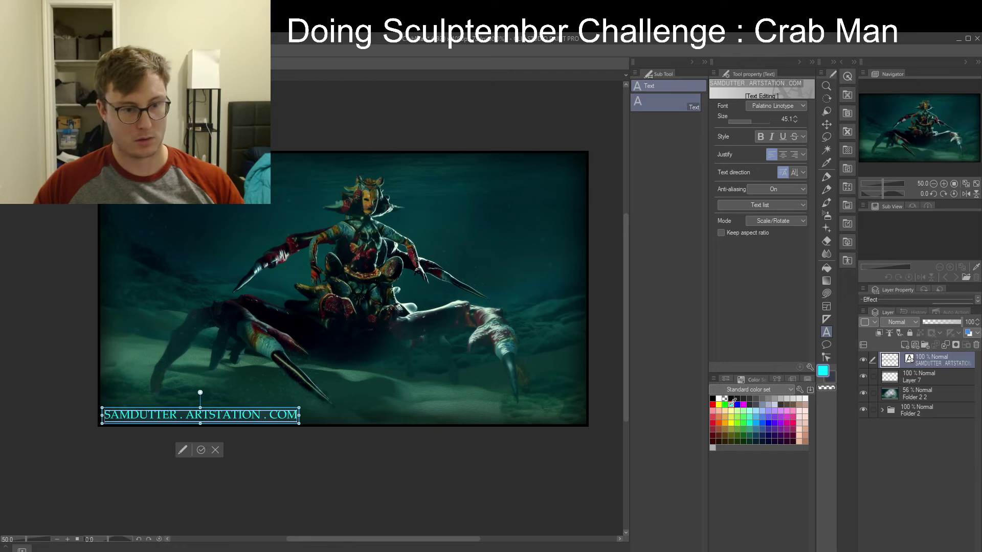
pyautogui.keyDown('alt'); pyautogui.click(9, 520); pyautogui.keyUp('alt')
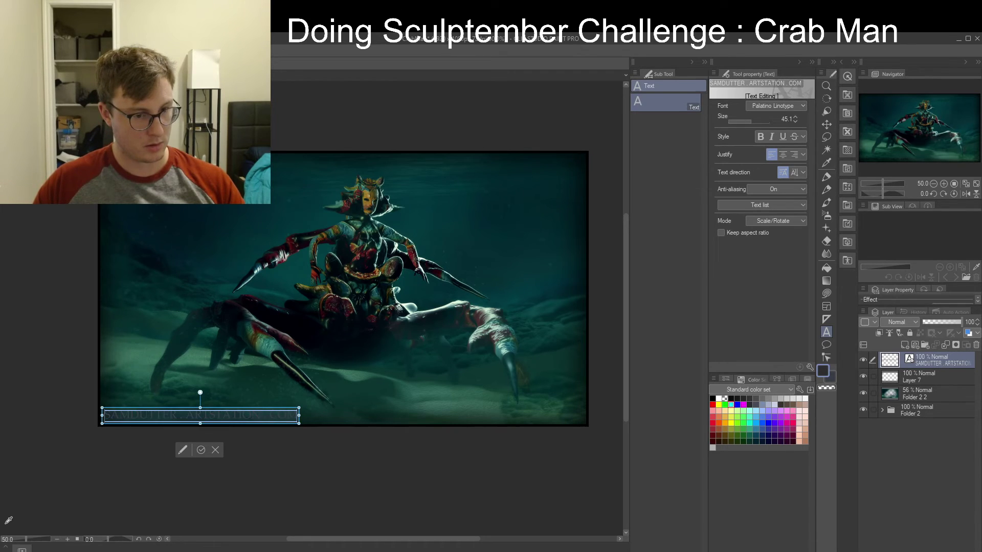
pyautogui.keyDown('alt'); pyautogui.click(6, 516); pyautogui.keyUp('alt')
pyautogui.keyDown('alt'); pyautogui.click(4, 523); pyautogui.keyUp('alt')
pyautogui.keyDown('alt'); pyautogui.moveTo(4, 522); pyautogui.dragTo(4, 529); pyautogui.keyUp('alt')
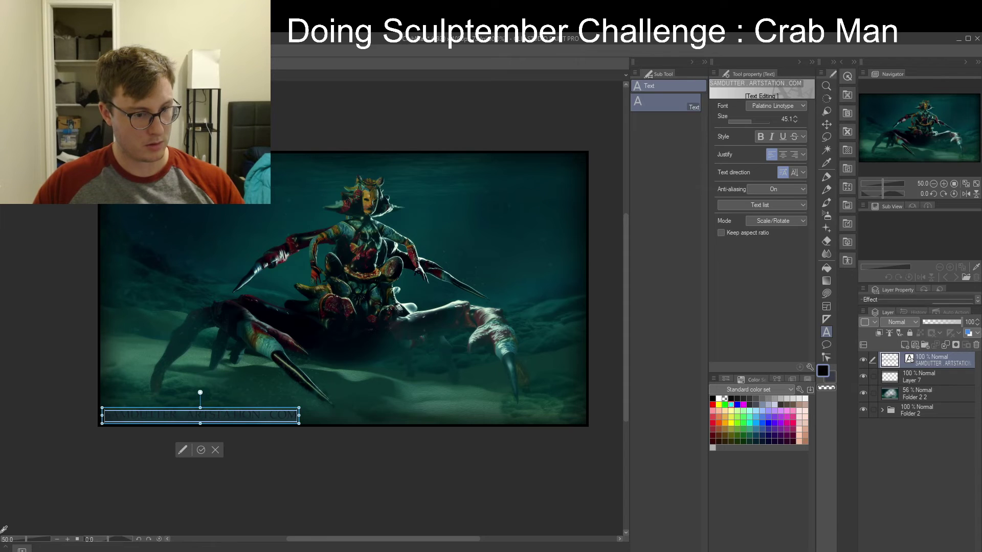
pyautogui.keyDown('alt'); pyautogui.click(2, 499); pyautogui.keyUp('alt')
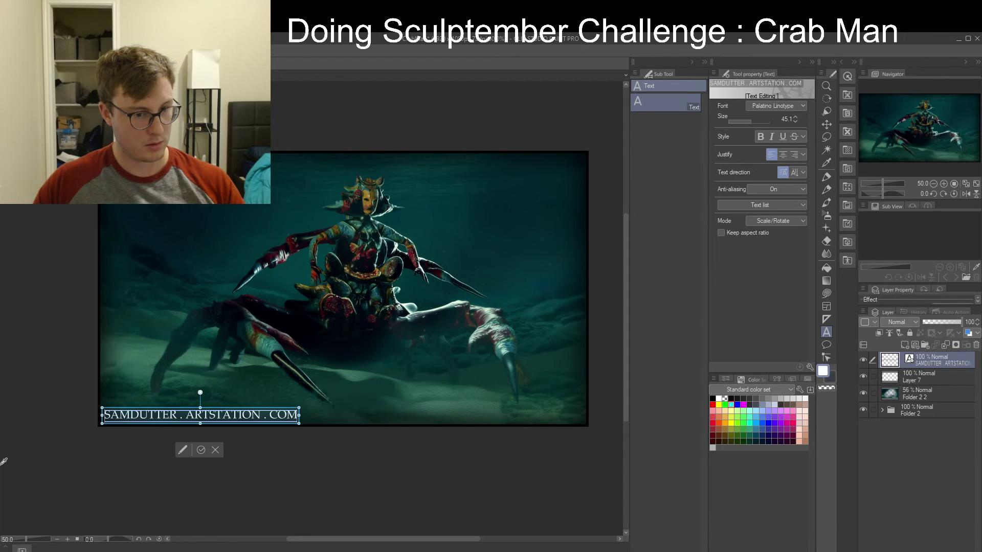
pyautogui.keyDown('alt'); pyautogui.moveTo(4, 475); pyautogui.dragTo(4, 537); pyautogui.keyUp('alt')
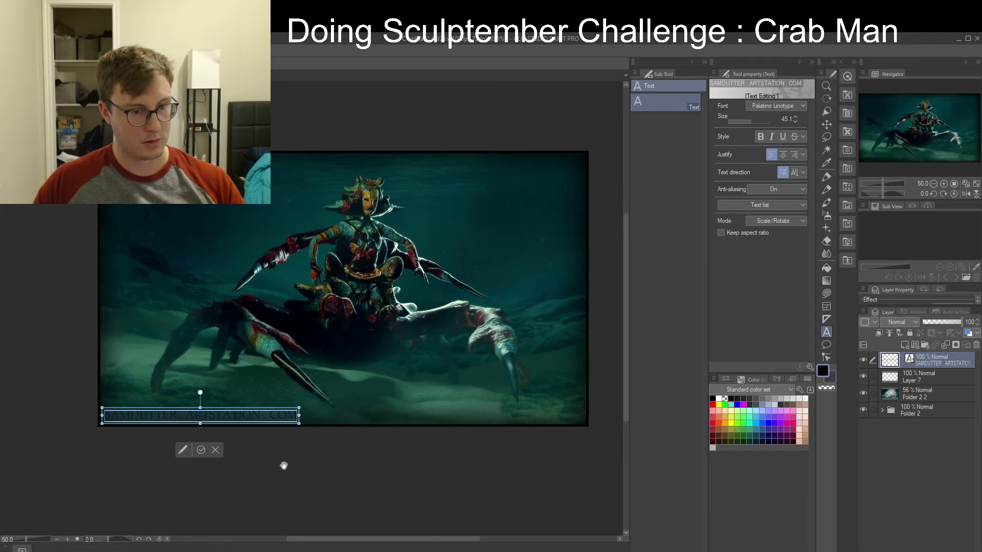
pyautogui.click(403, 448)
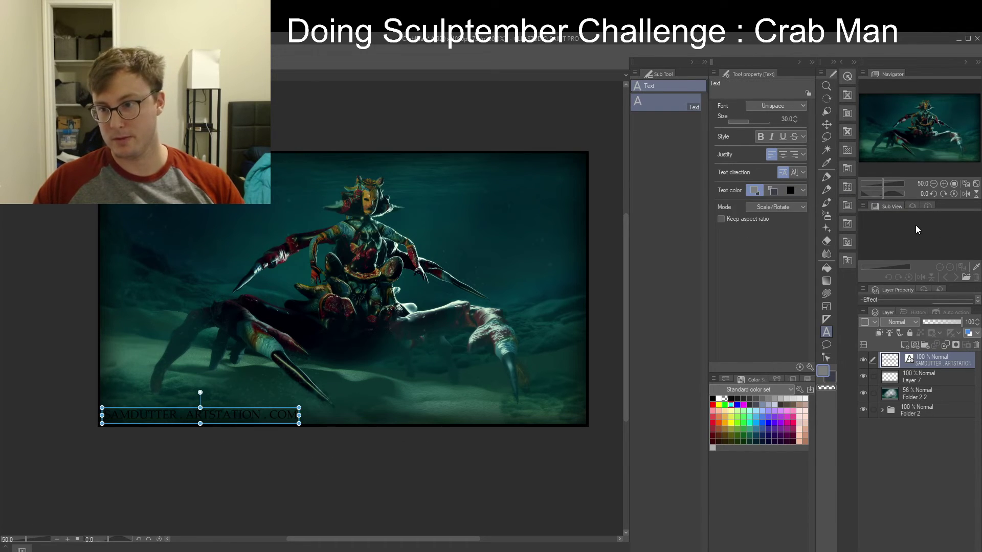
# Lower the web address layer's opacity to 58% and scale the text down slightly
pyautogui.moveTo(961, 322); pyautogui.dragTo(954, 321)
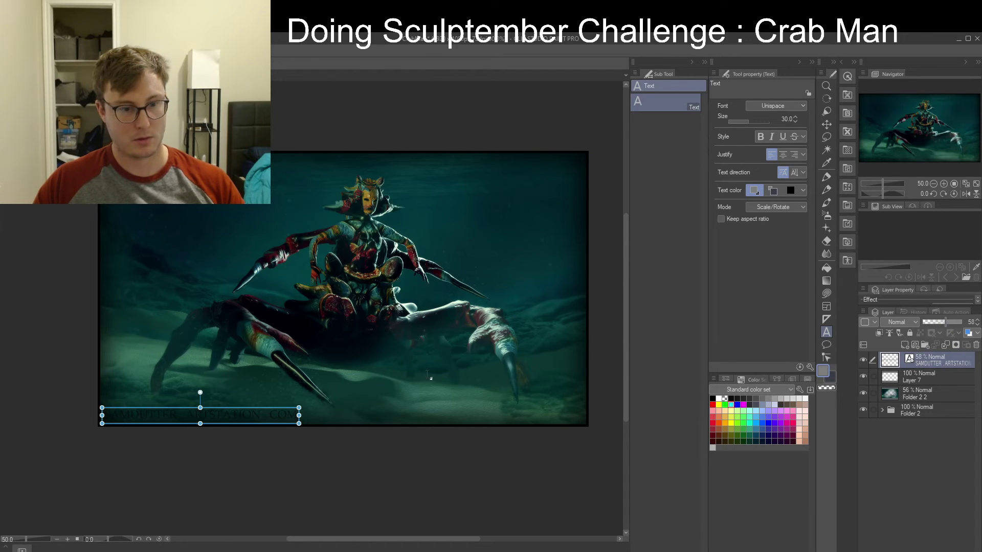
pyautogui.hotkey('ctrl', 't')
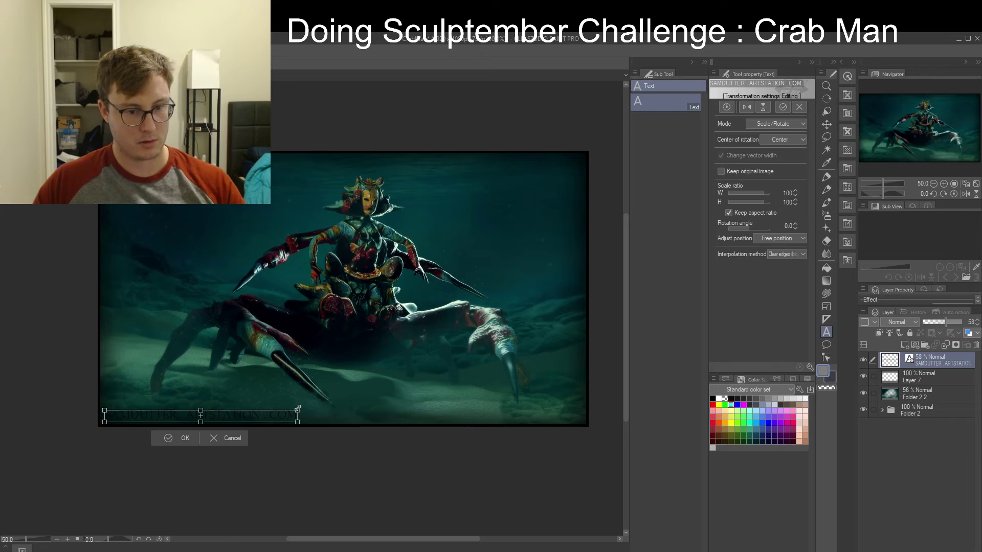
pyautogui.moveTo(299, 408); pyautogui.dragTo(281, 417)
pyautogui.press('Return')
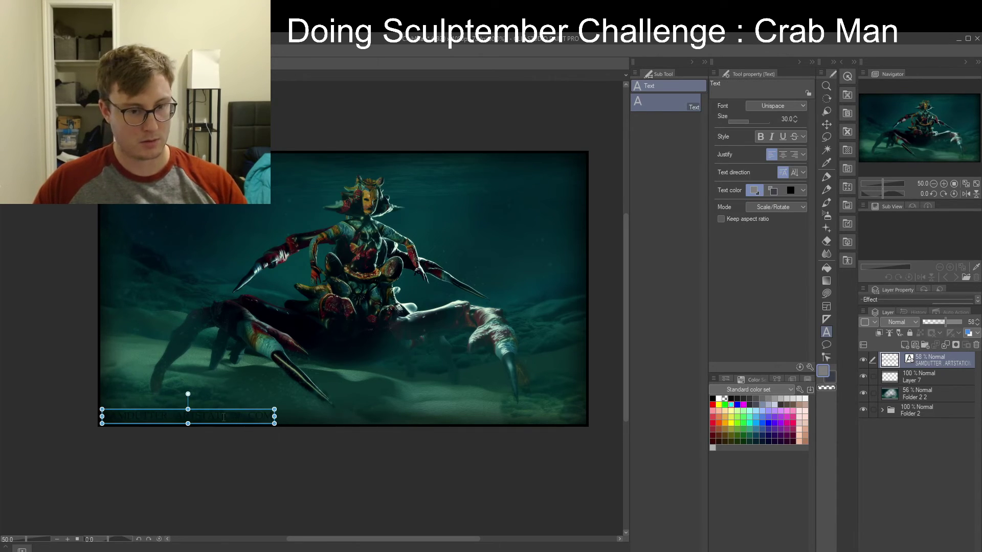
# Nudge the web address text closer to the scene's lower-left corner and undo its slight rotation
pyautogui.hotkey('ctrl', 't')
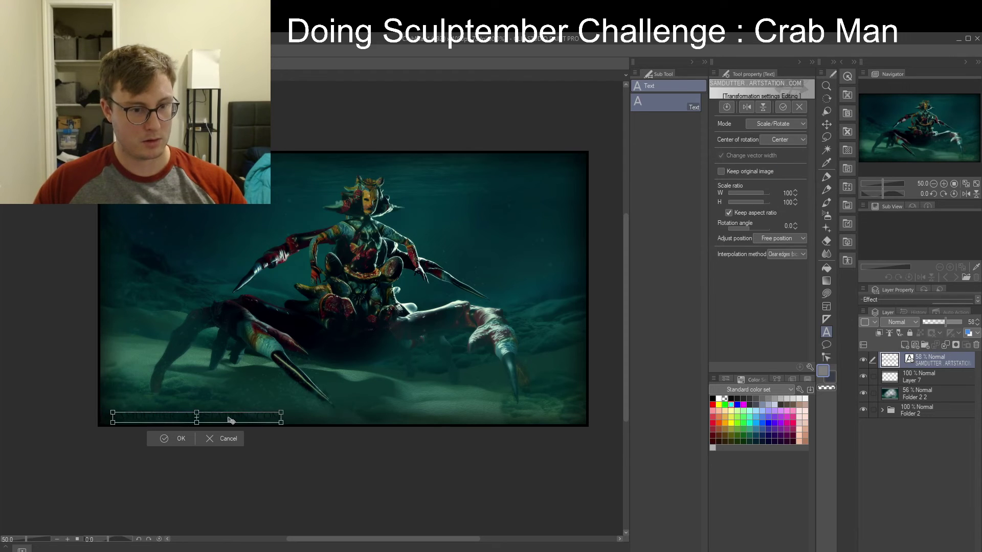
pyautogui.click(301, 476)
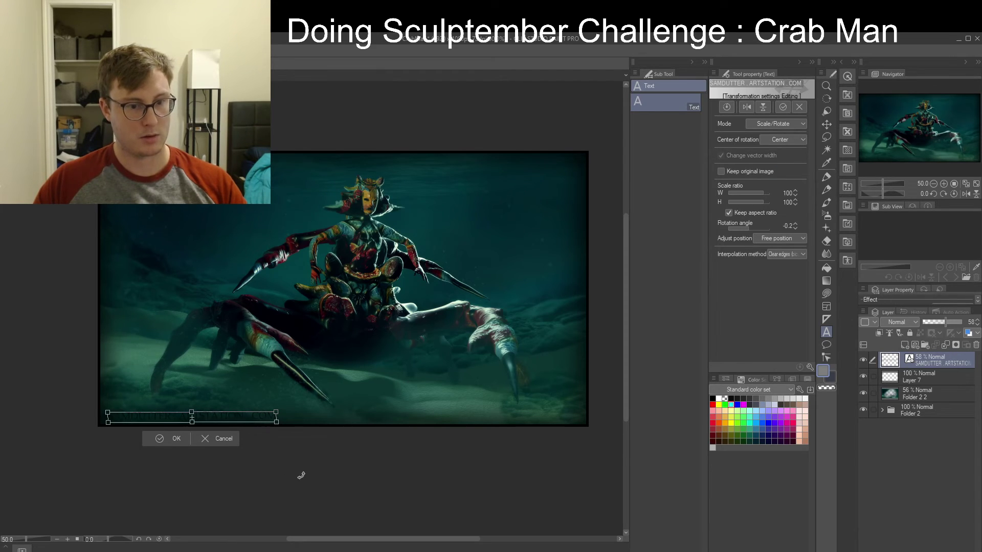
pyautogui.click(177, 439)
pyautogui.moveTo(351, 465); pyautogui.dragTo(352, 413)
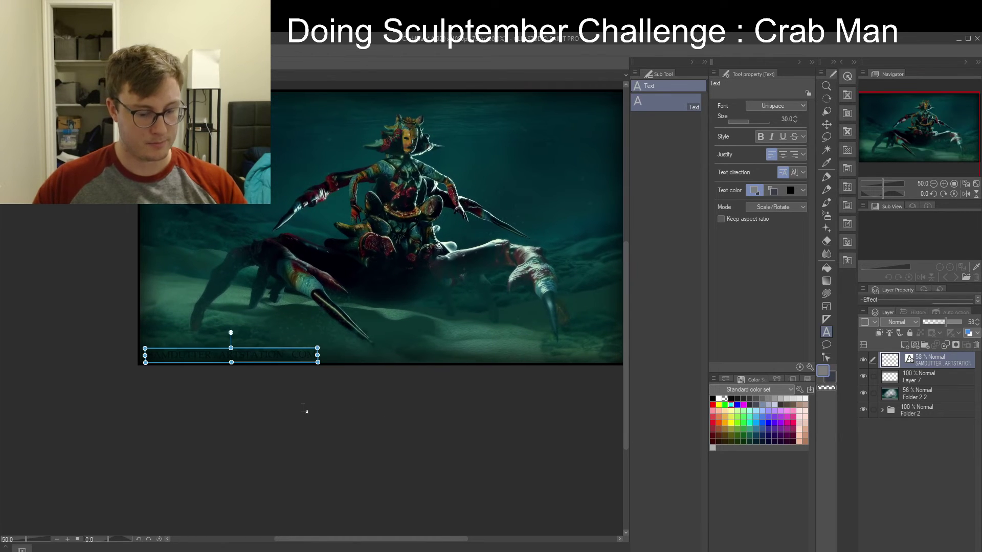
pyautogui.scroll(1, 303, 407)
pyautogui.scroll(1, 303, 411)
pyautogui.moveTo(279, 399); pyautogui.dragTo(342, 445)
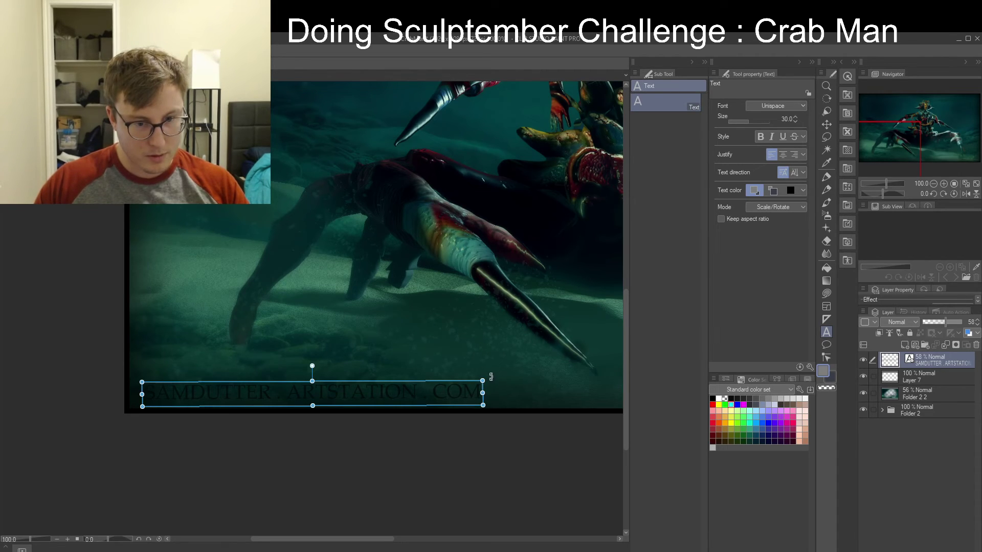
pyautogui.click(454, 460)
pyautogui.hotkey('ctrl', 'z')
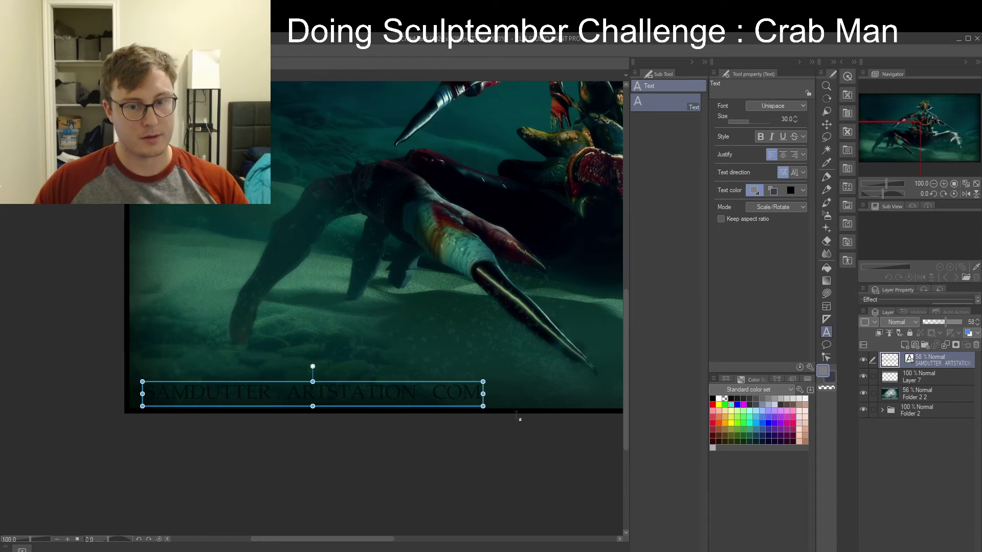
# Add a new layer above the web address text and choose the Round watercolor brush for the scene's lower-right area
pyautogui.moveTo(534, 359); pyautogui.dragTo(303, 366)
pyautogui.moveTo(428, 325); pyautogui.dragTo(90, 335)
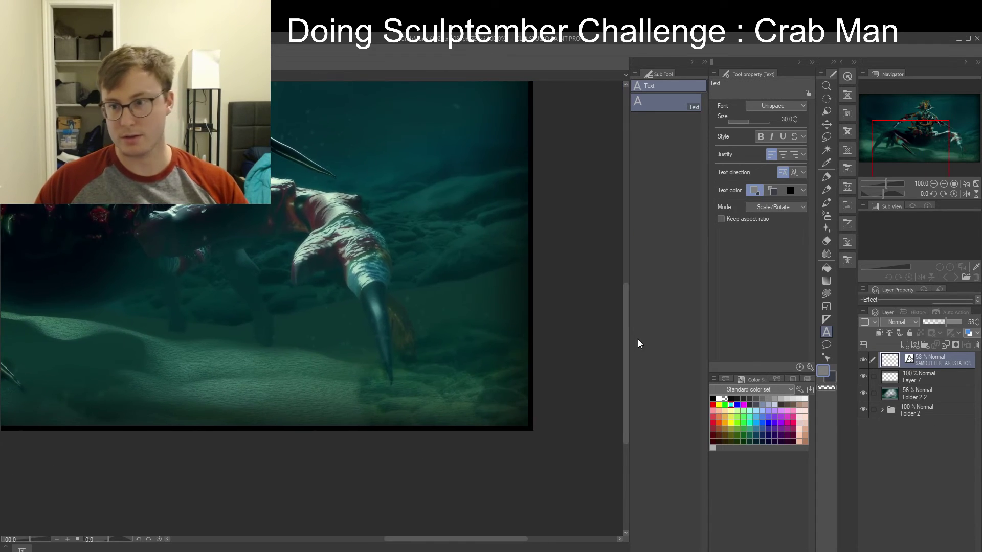
pyautogui.click(904, 345)
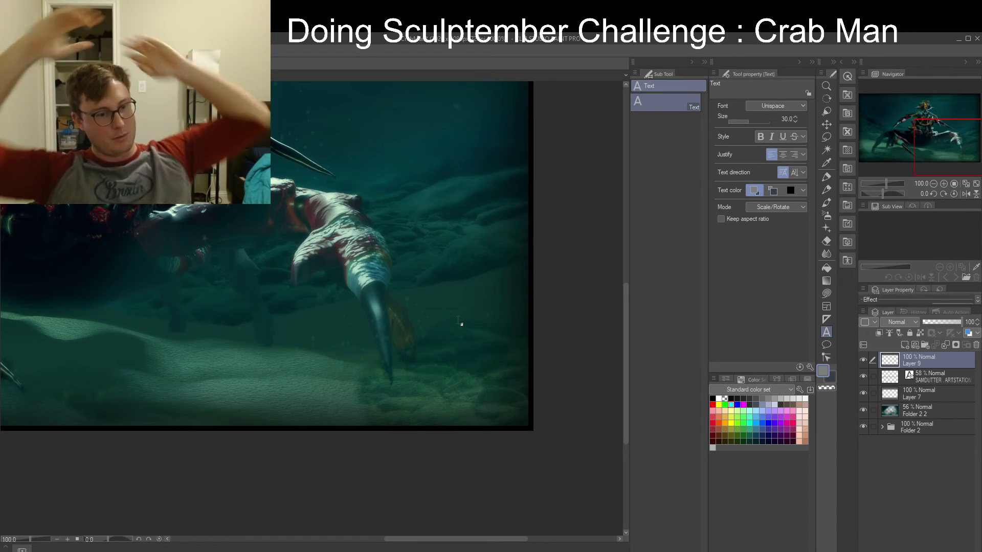
pyautogui.keyDown('ctrl'); pyautogui.moveTo(372, 363); pyautogui.dragTo(315, 335); pyautogui.keyUp('ctrl')
pyautogui.moveTo(213, 292); pyautogui.dragTo(394, 322, button='middle')
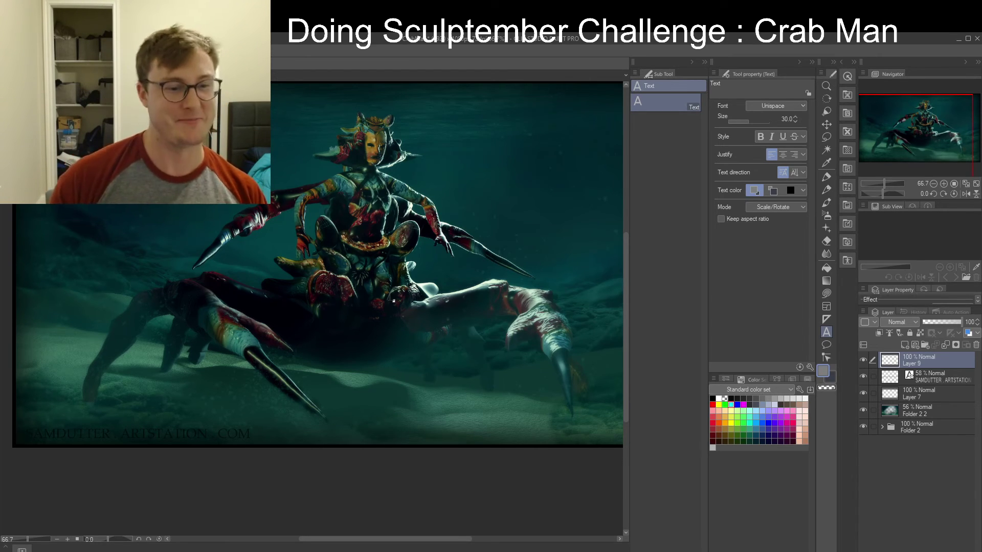
pyautogui.moveTo(545, 341); pyautogui.dragTo(464, 333)
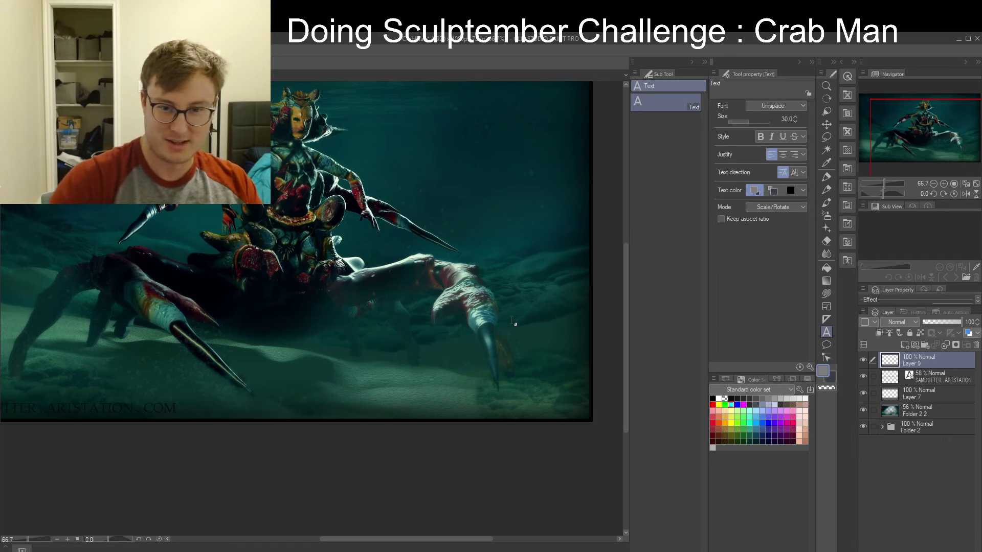
pyautogui.scroll(1, 449, 340)
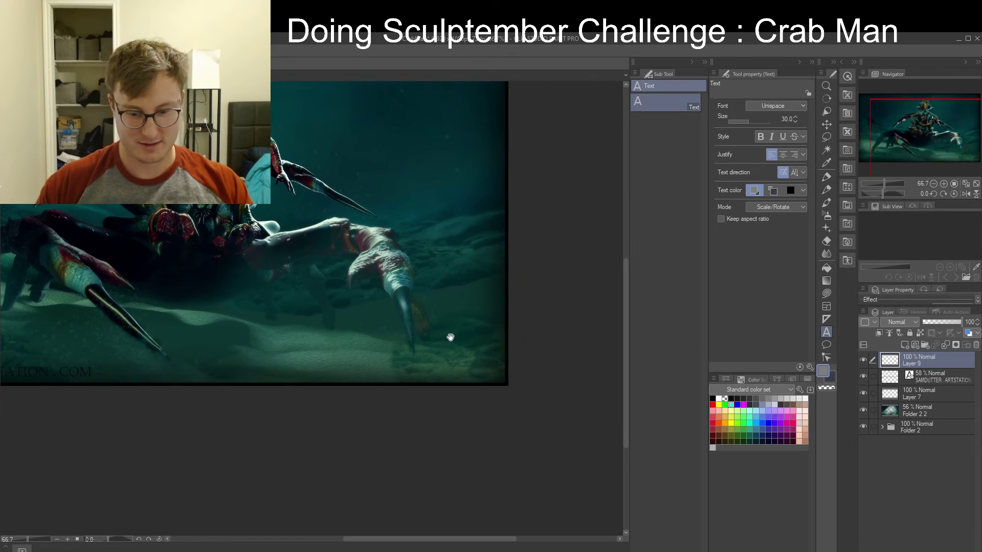
pyautogui.scroll(1, 450, 339)
pyautogui.press('b')
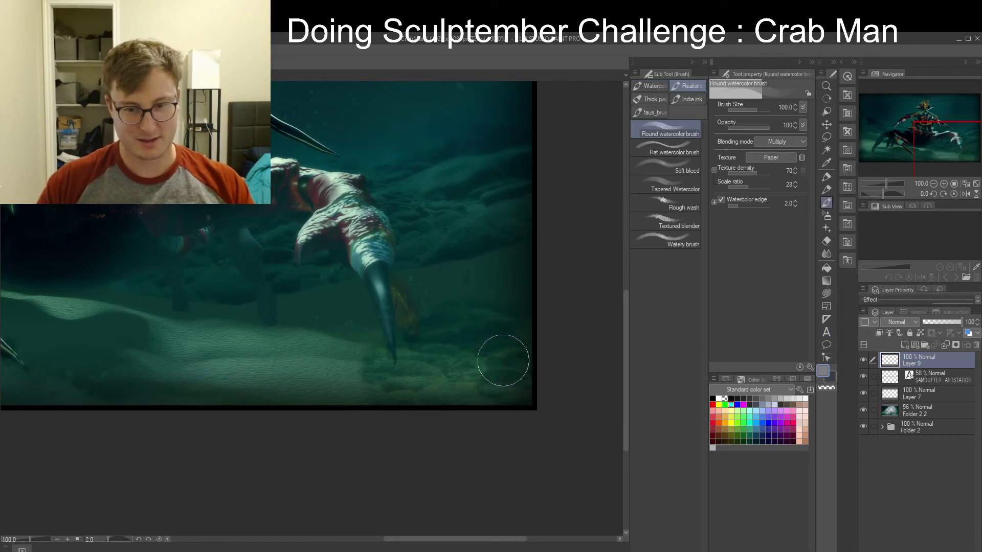
# Choose the Mechanical pencil at brush size 5 with black as the drawing color
pyautogui.press('b')
pyautogui.press('b')
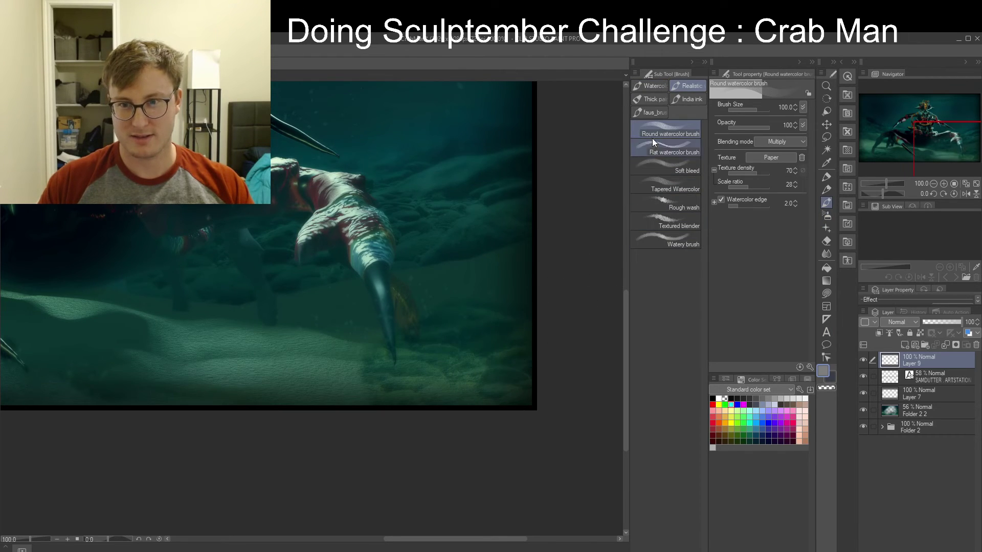
pyautogui.press('b')
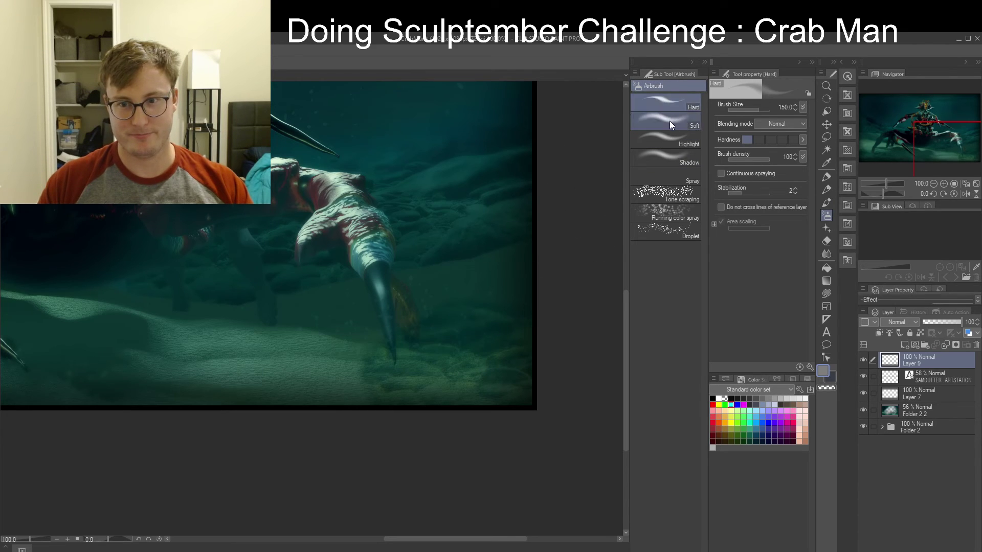
pyautogui.press('b')
pyautogui.press('b')
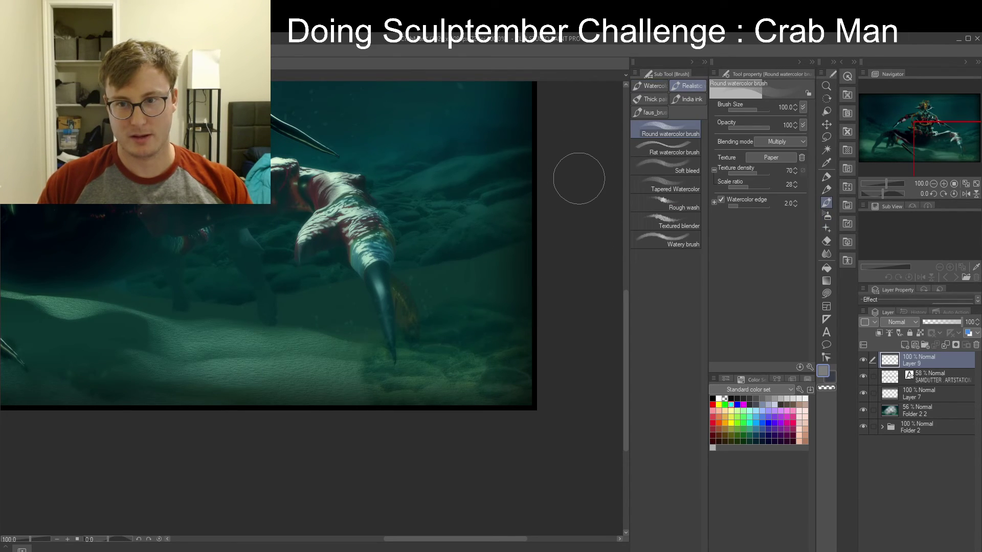
pyautogui.press('p')
pyautogui.press('p')
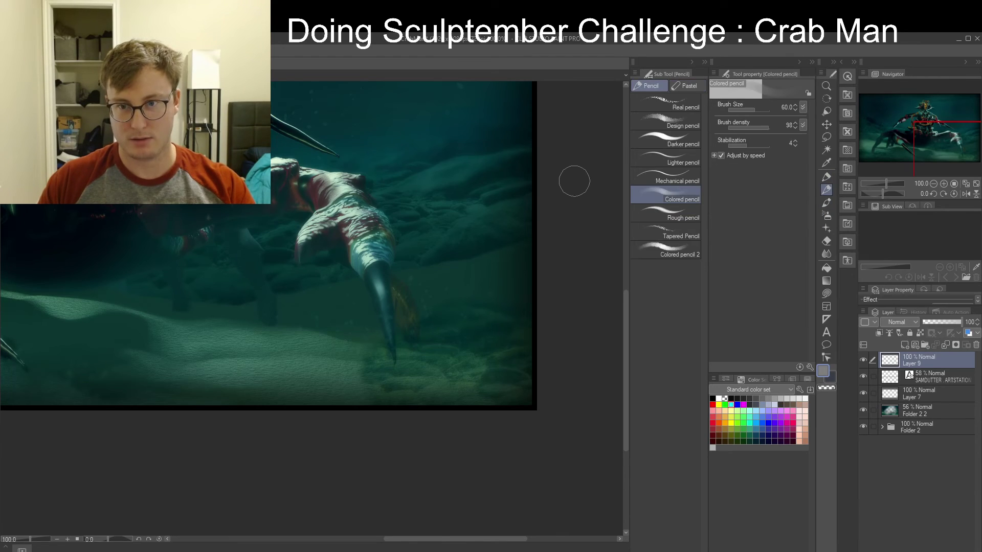
pyautogui.click(673, 179)
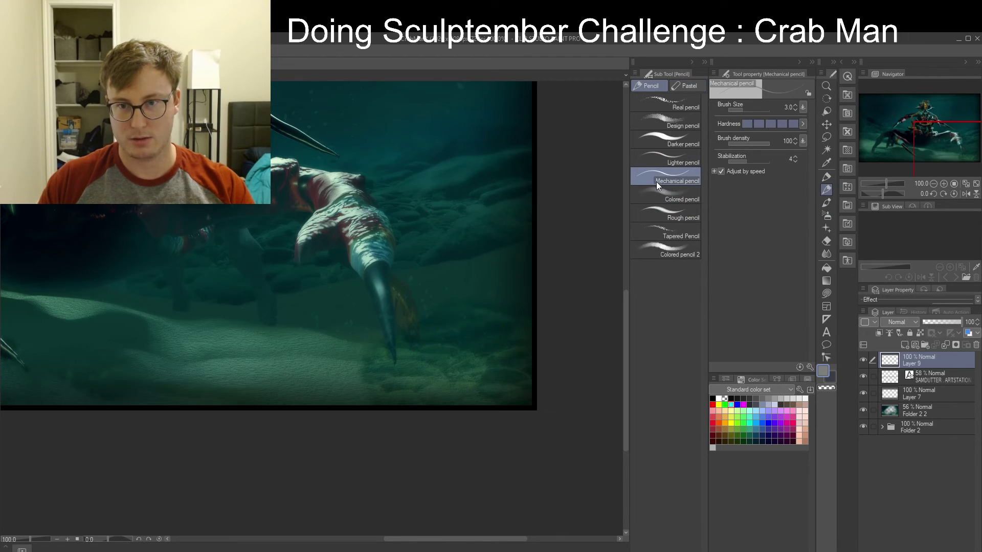
pyautogui.press(']')
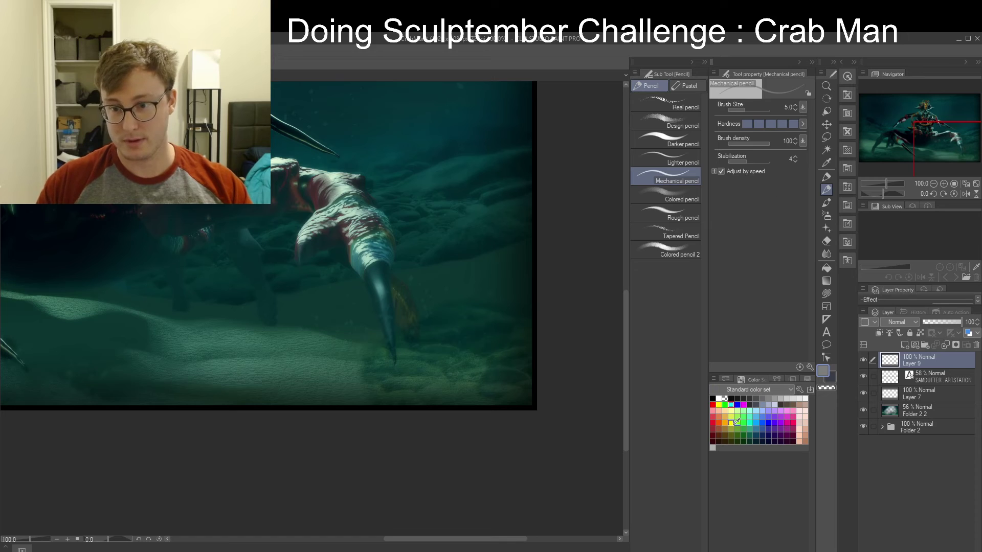
pyautogui.click(713, 399)
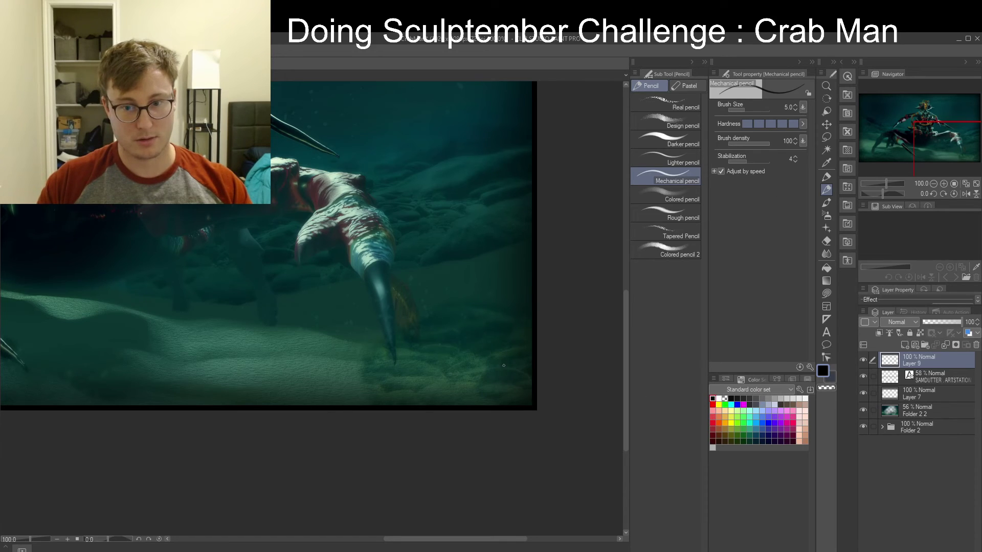
# Draw a tall, narrow black D shape in the scene's lower-right corner, redoing its vertical stem until it is straight
pyautogui.moveTo(287, 132); pyautogui.dragTo(504, 401)
pyautogui.hotkey('ctrl', 'z')
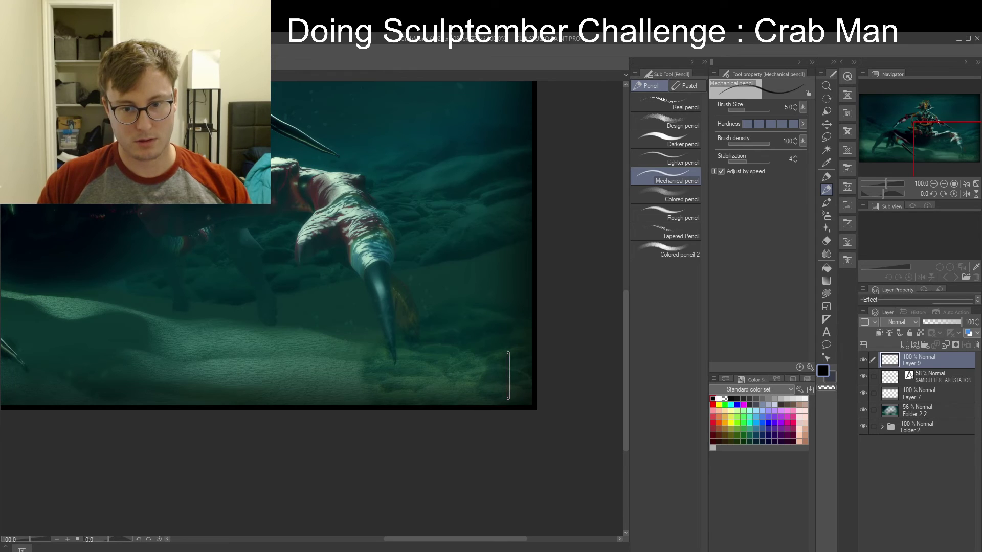
pyautogui.moveTo(509, 353); pyautogui.dragTo(508, 402)
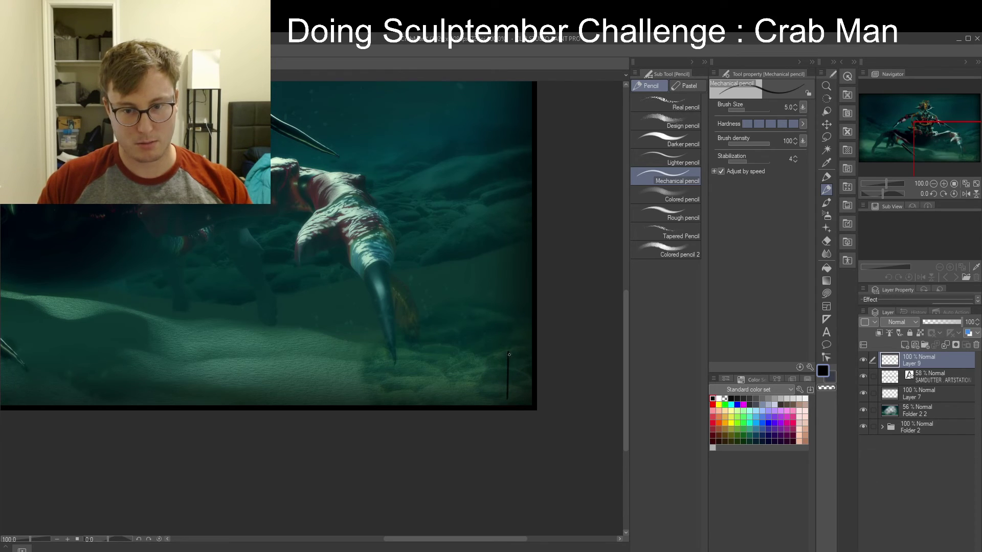
pyautogui.moveTo(509, 354); pyautogui.dragTo(509, 394)
pyautogui.hotkey('ctrl', 'z')
pyautogui.moveTo(509, 352); pyautogui.dragTo(507, 396)
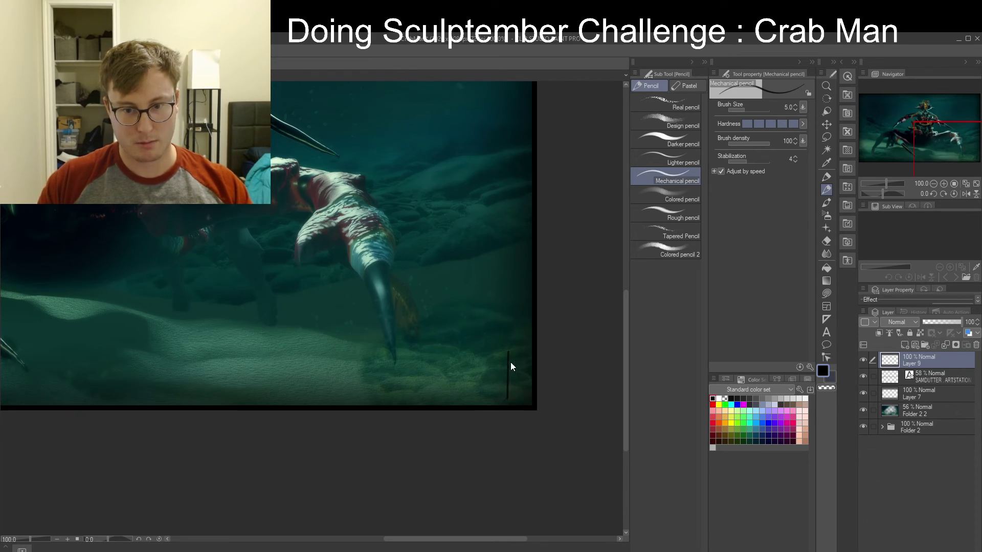
pyautogui.moveTo(507, 351); pyautogui.dragTo(505, 408)
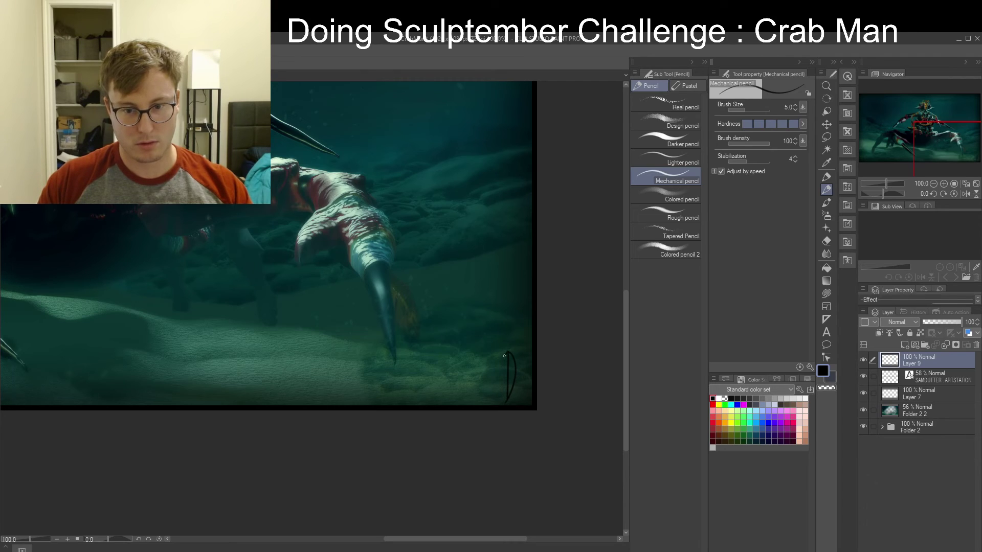
# Try adding another stroke beside the D shape's stem and undo each attempt
pyautogui.moveTo(504, 356); pyautogui.dragTo(502, 387)
pyautogui.hotkey('ctrl', 'z')
pyautogui.hotkey('ctrl', 'z')
pyautogui.moveTo(507, 350); pyautogui.dragTo(503, 390)
pyautogui.hotkey('ctrl', 'z')
pyautogui.hotkey('ctrl', 'z')
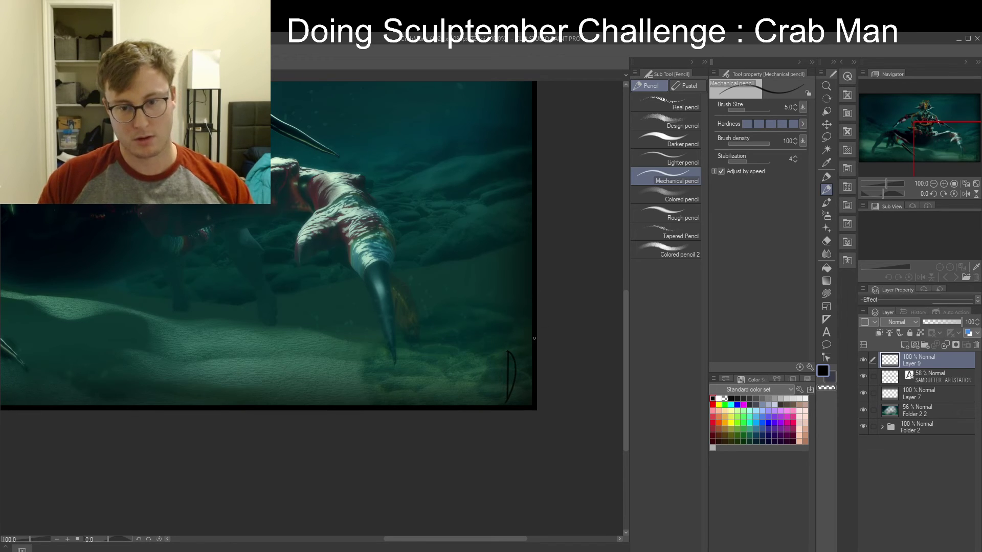
# Switch to the Soft eraser and reduce its size to 6 for small corrections on the D shape
pyautogui.press('e')
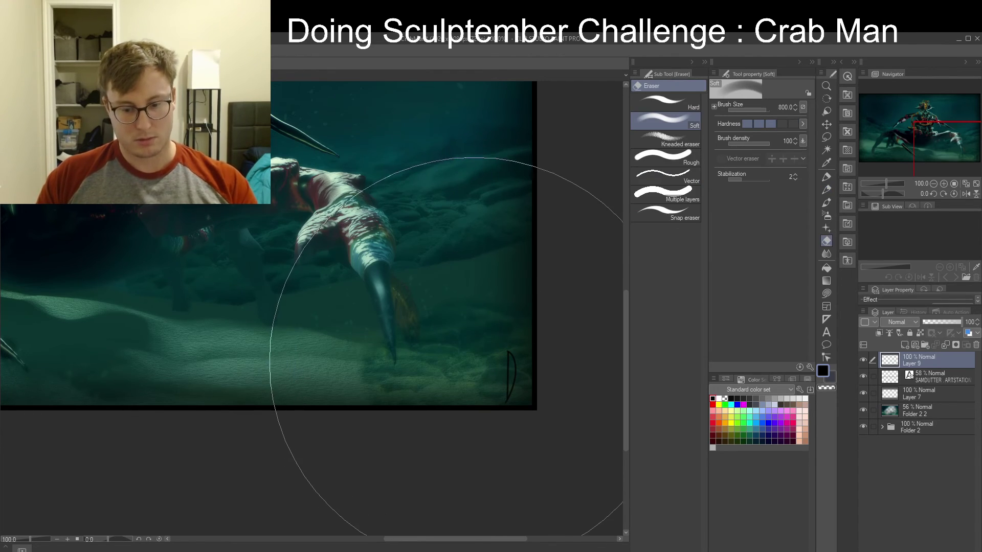
pyautogui.press('[')
pyautogui.press('[')
pyautogui.press('[')
pyautogui.press('[')
pyautogui.press('[')
pyautogui.press('[')
pyautogui.press('[')
pyautogui.press('[')
pyautogui.press('[')
pyautogui.press('[')
pyautogui.press('[')
pyautogui.press('[')
pyautogui.press('[')
pyautogui.keyDown('ctrl'); pyautogui.keyDown('alt'); pyautogui.moveTo(482, 359); pyautogui.dragTo(480, 359); pyautogui.keyUp('alt'); pyautogui.keyUp('ctrl')
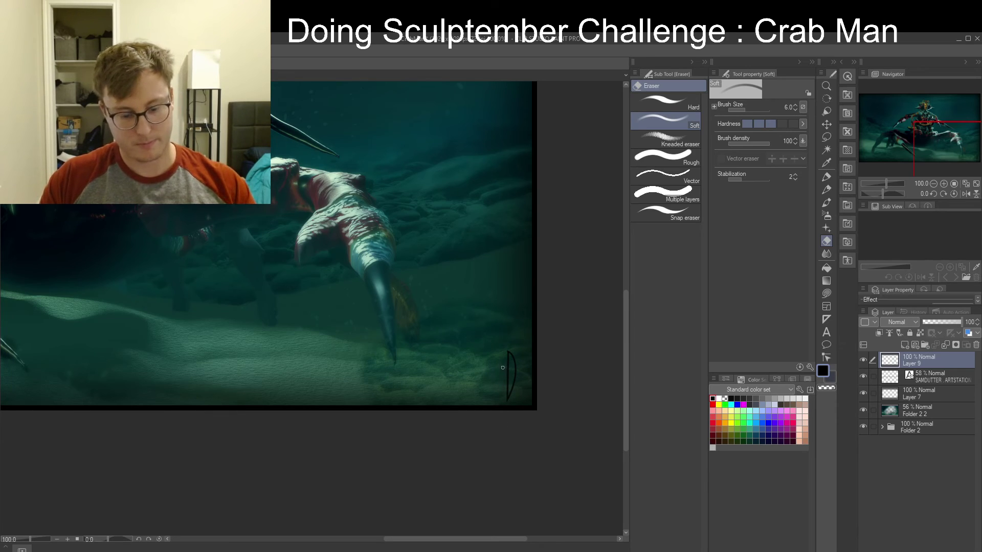
# Complete the monogram with Fill-in-mono pen 2, adding a curve beside the stem and a crossbar
pyautogui.press('b')
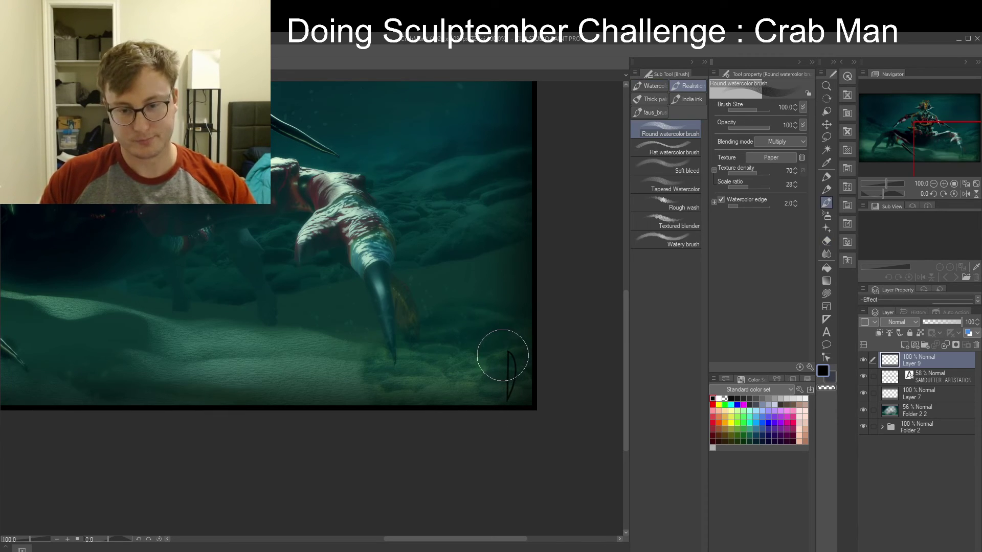
pyautogui.press('p')
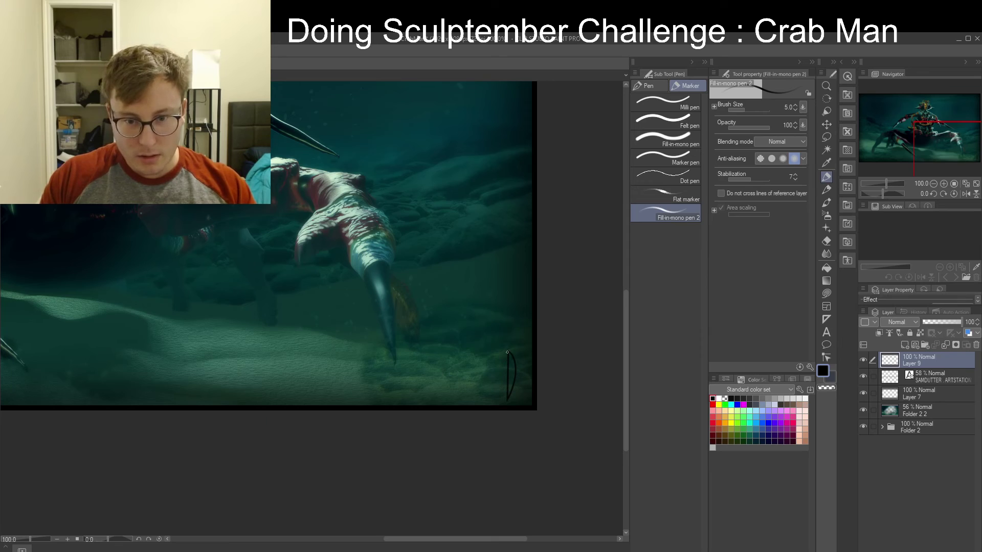
pyautogui.moveTo(508, 352)
pyautogui.mouseDown()
pyautogui.moveTo(504, 381)
pyautogui.moveTo(502, 360)
pyautogui.moveTo(502, 375)
pyautogui.moveTo(512, 368)
pyautogui.moveTo(502, 376)
pyautogui.moveTo(514, 364)
pyautogui.mouseUp()
# Scale the monogram down to 88% and shift it slightly toward the scene's right edge
pyautogui.press('space')
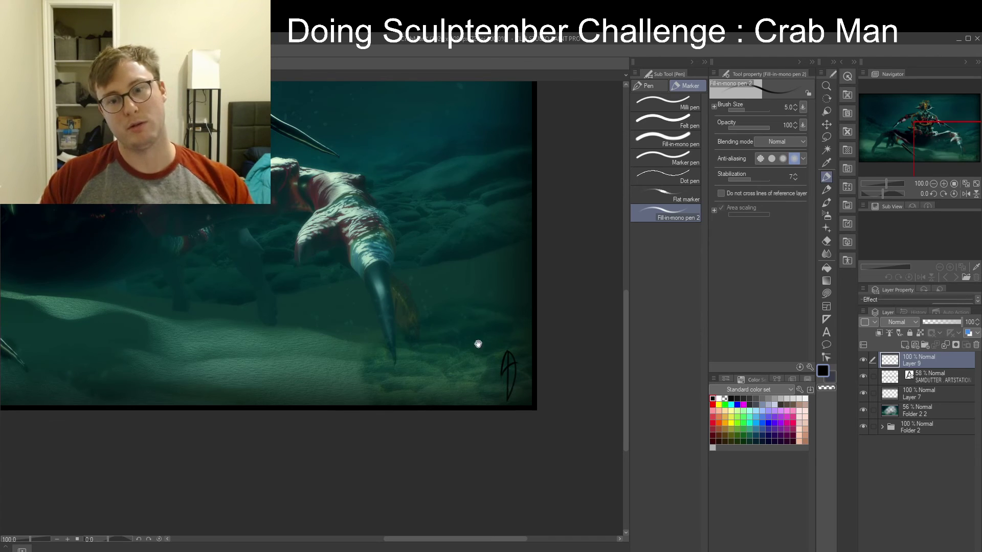
pyautogui.moveTo(461, 286); pyautogui.dragTo(463, 305)
pyautogui.hotkey('ctrl', 't')
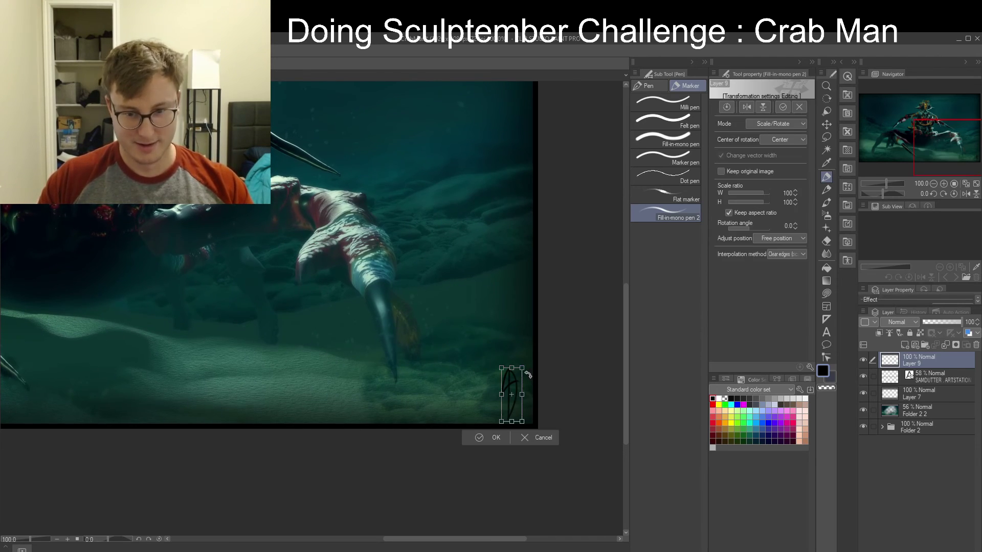
pyautogui.moveTo(521, 366); pyautogui.dragTo(518, 374)
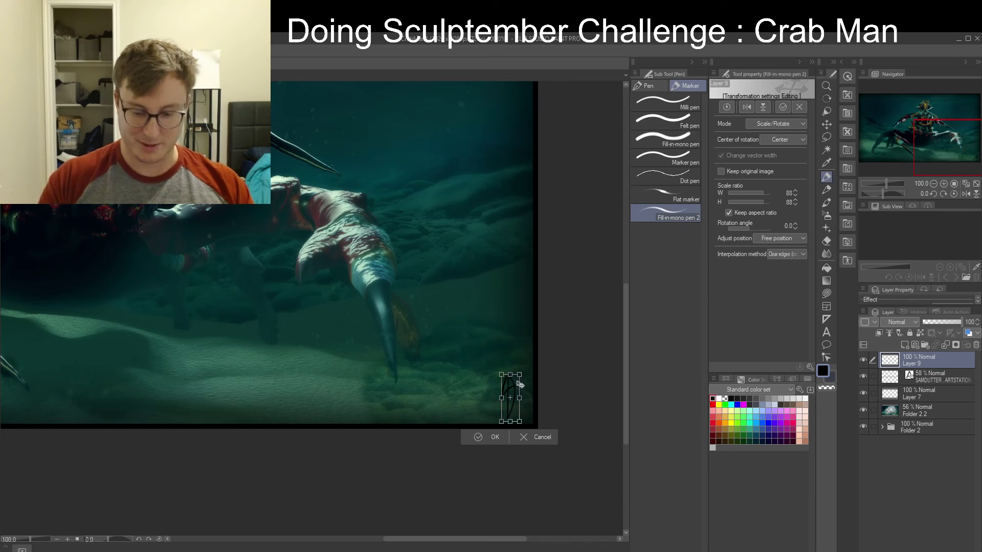
pyautogui.press('Return')
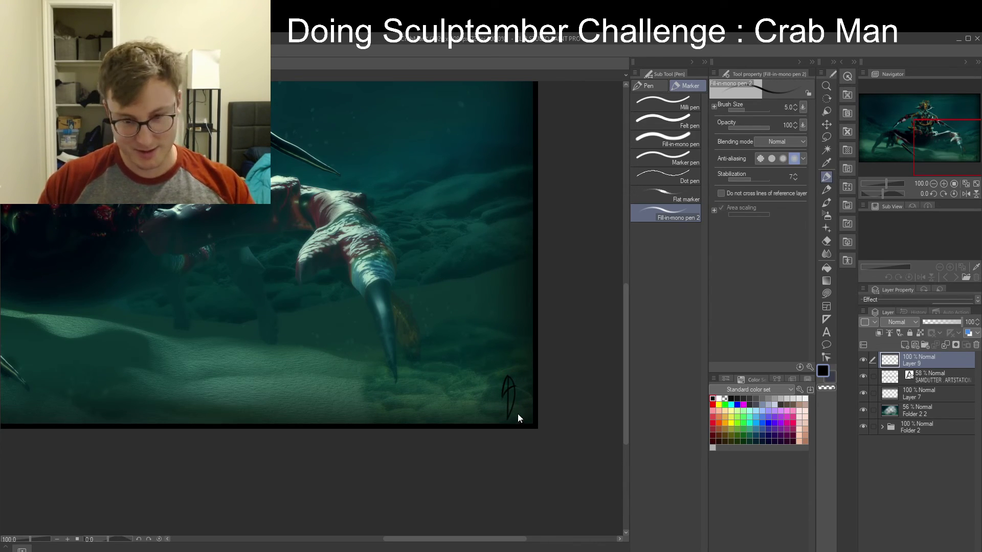
pyautogui.hotkey('ctrl', 't')
pyautogui.moveTo(509, 408); pyautogui.dragTo(515, 405)
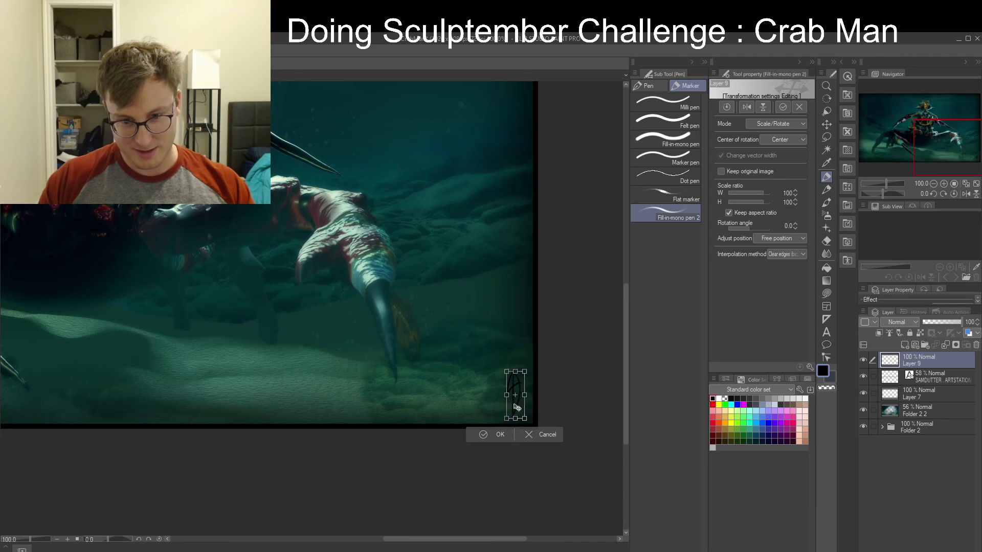
pyautogui.press('Return')
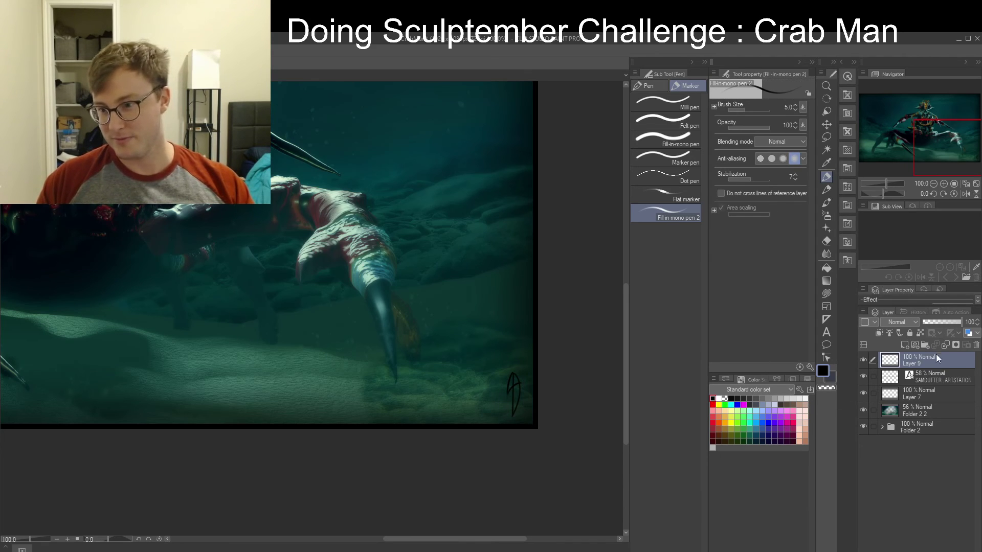
# Lower the monogram layer's opacity to 74% and check it against the whole scene
pyautogui.moveTo(957, 322); pyautogui.dragTo(945, 322)
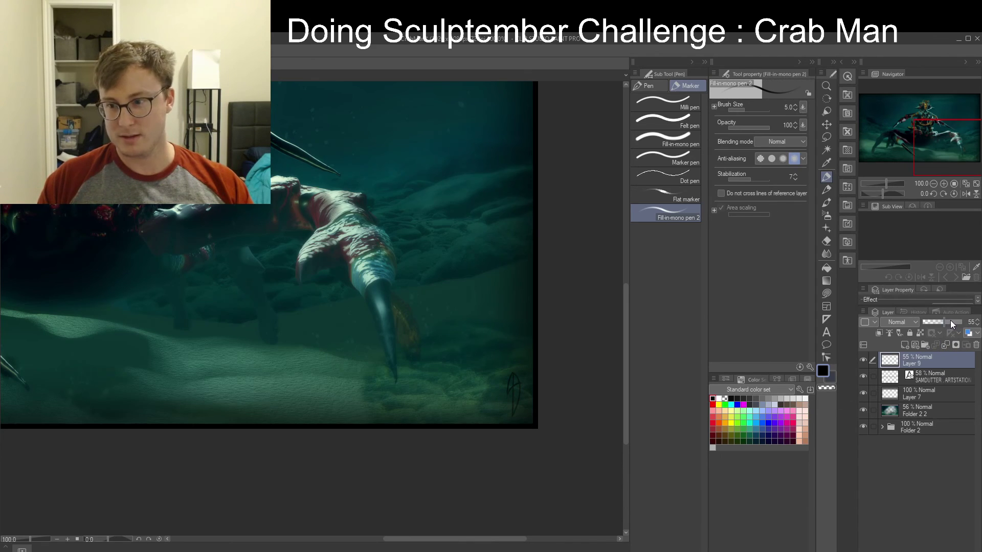
pyautogui.scroll(-4, 401, 379)
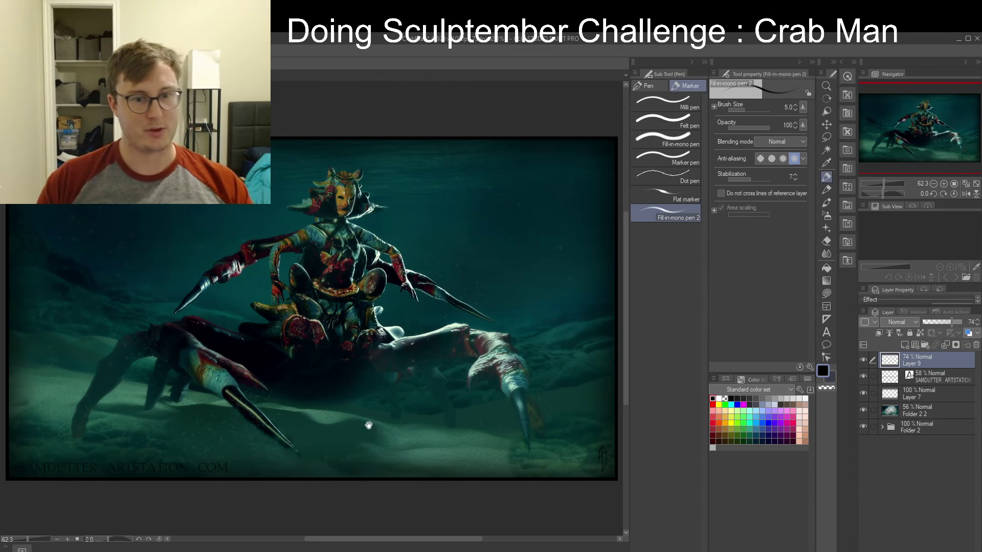
pyautogui.moveTo(379, 394)
pyautogui.mouseDown()
pyautogui.moveTo(405, 348)
pyautogui.moveTo(381, 367)
pyautogui.moveTo(391, 377)
pyautogui.mouseUp()
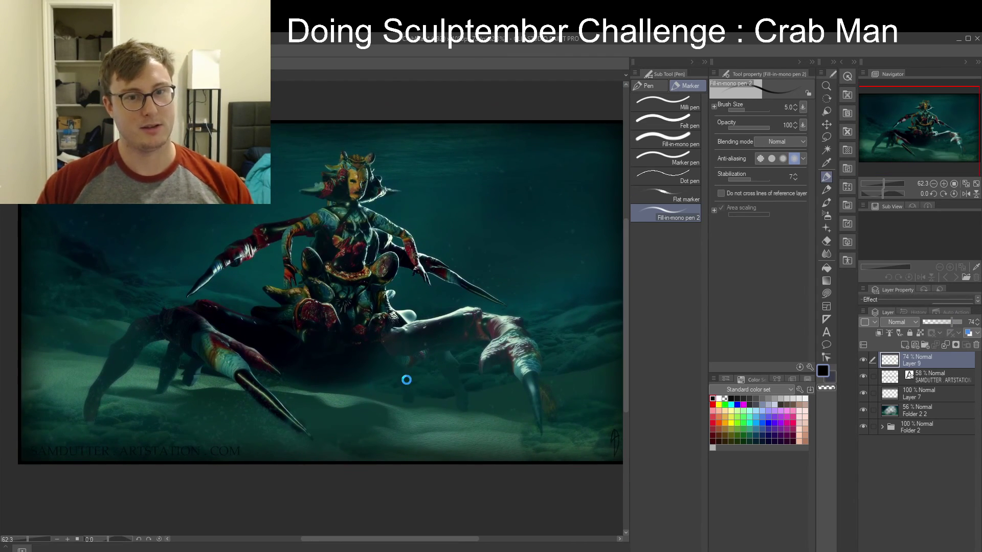